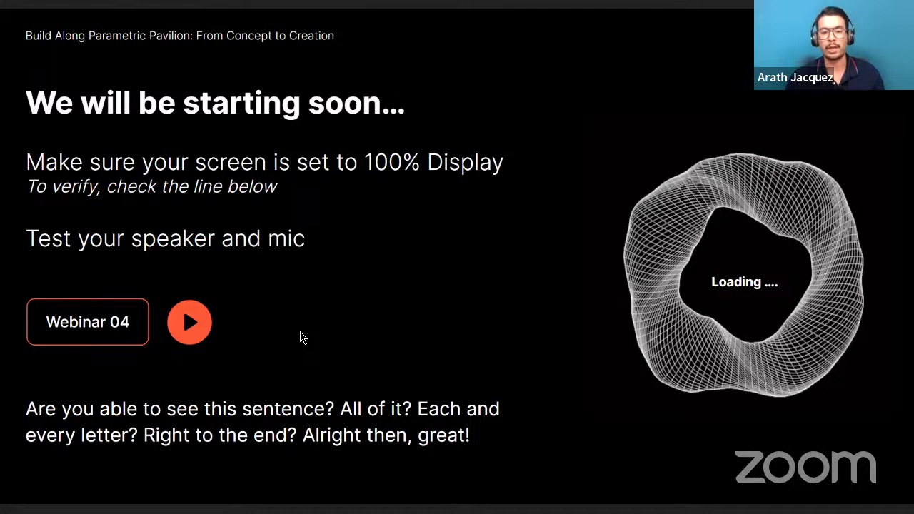
pyautogui.click(300, 332)
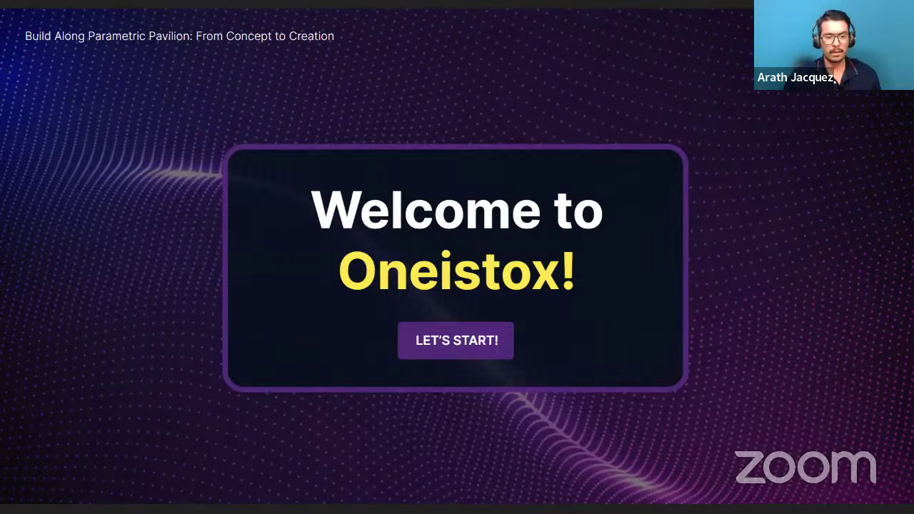
pyautogui.click(410, 241)
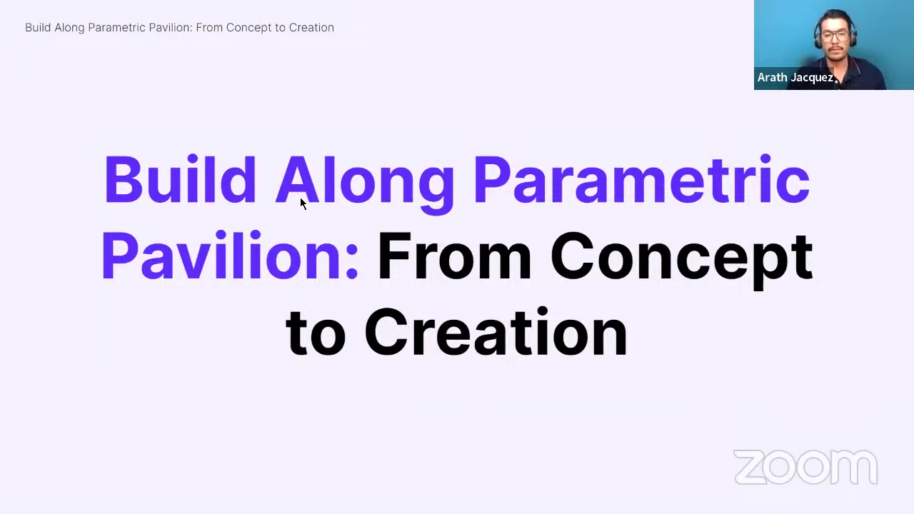
pyautogui.click(301, 198)
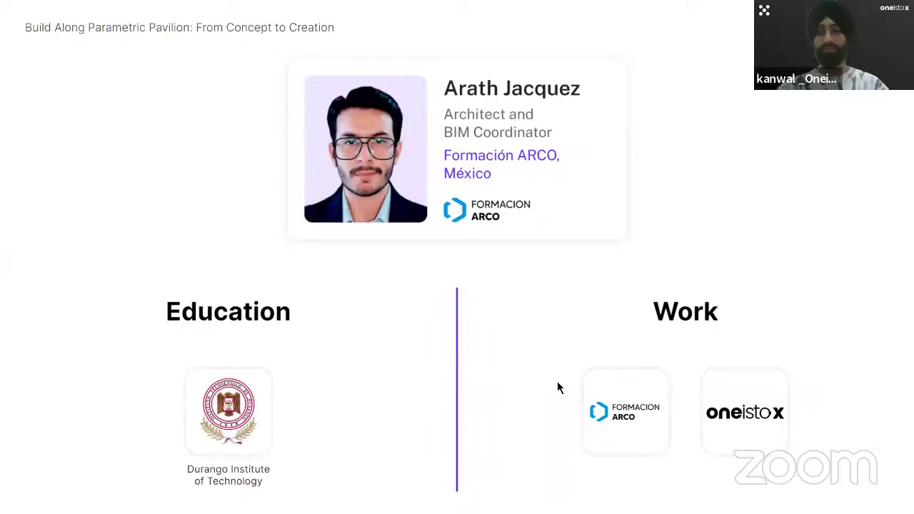
pyautogui.click(563, 313)
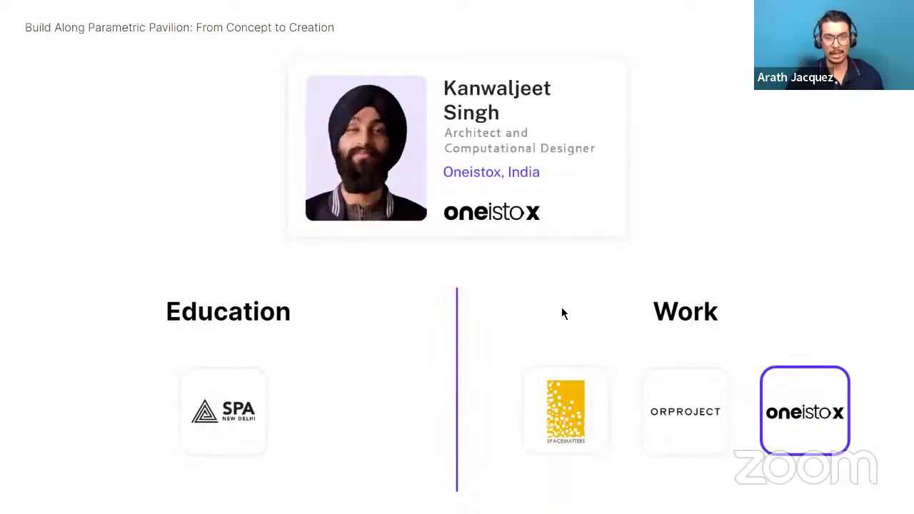
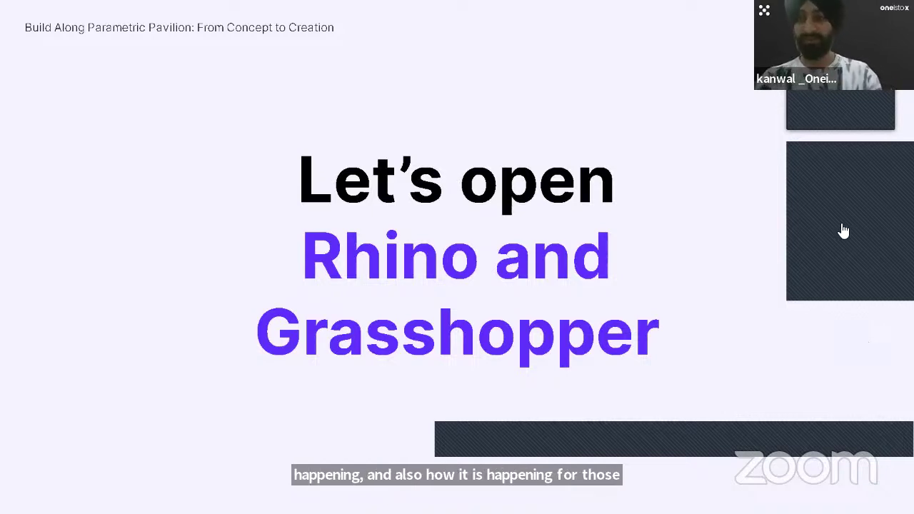
pyautogui.click(893, 376)
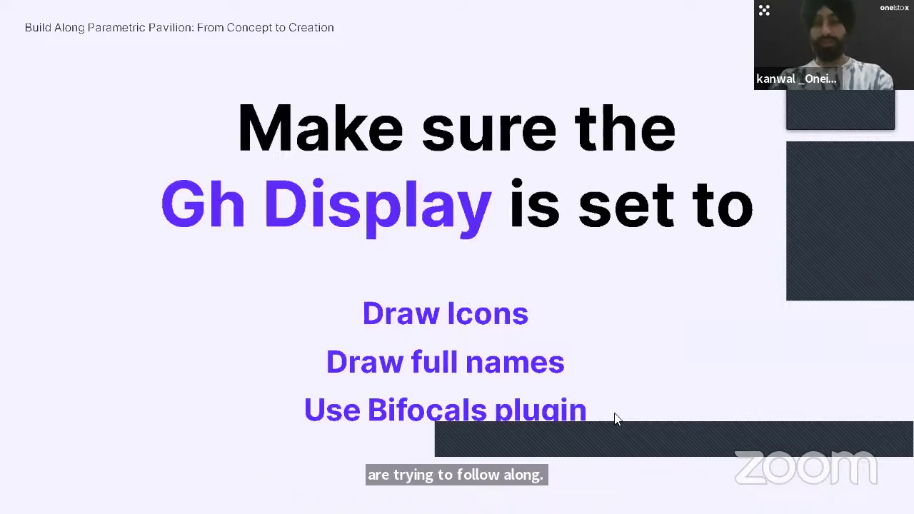
# Leave the slideshow, switch to Rhino and Grasshopper, and review Grasshopper's display options
pyautogui.press('Escape')
pyautogui.hotkey('alt', 'Tab')
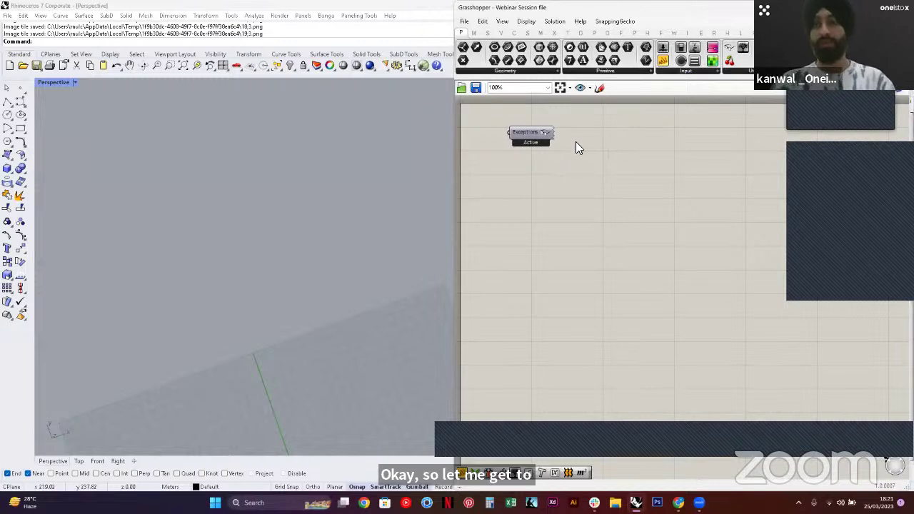
pyautogui.click(528, 26)
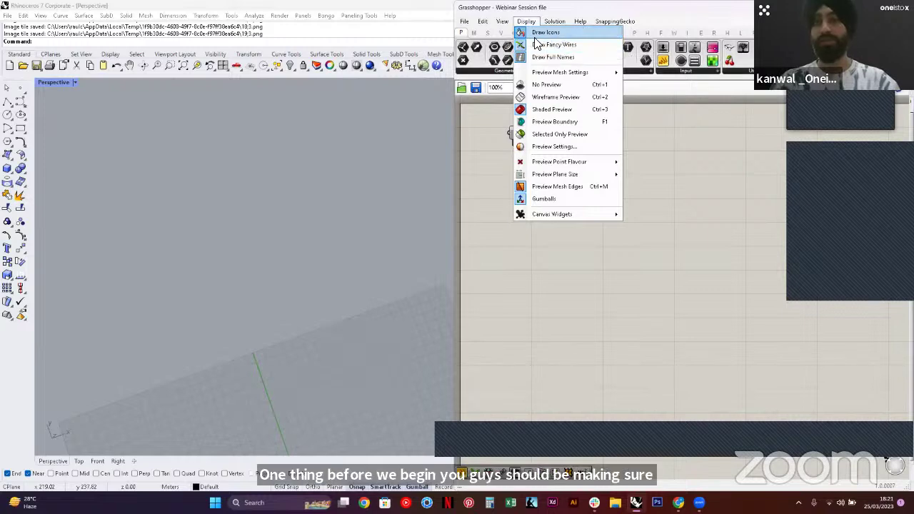
pyautogui.click(628, 231)
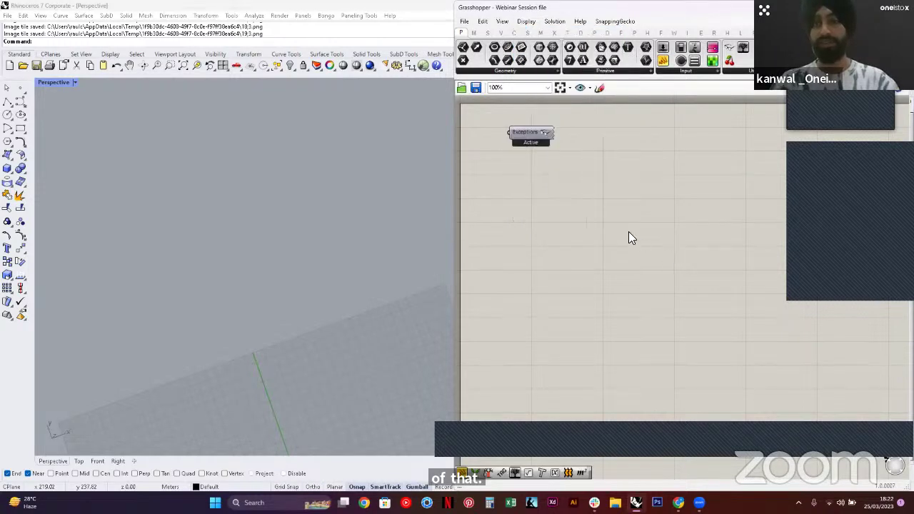
# Add a Line SDL component to the Grasshopper canvas below the Bifocals component
pyautogui.doubleClick(630, 233)
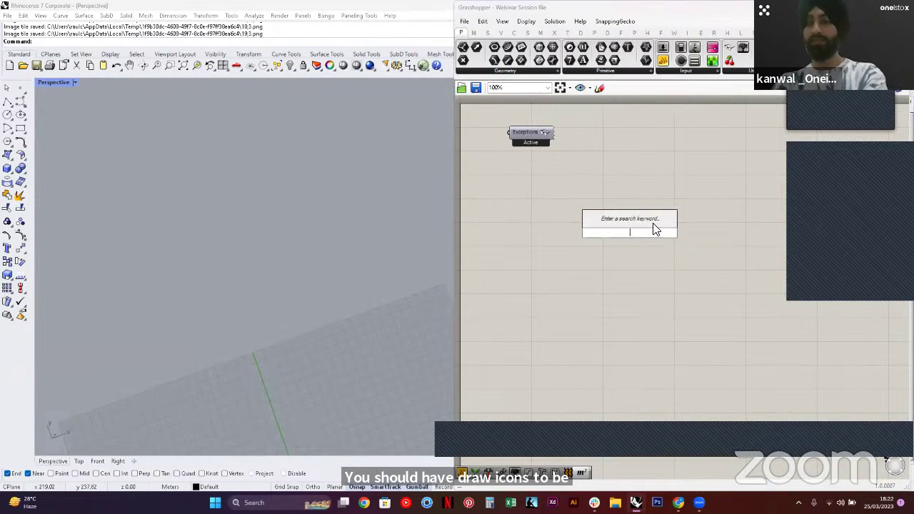
pyautogui.write('line')
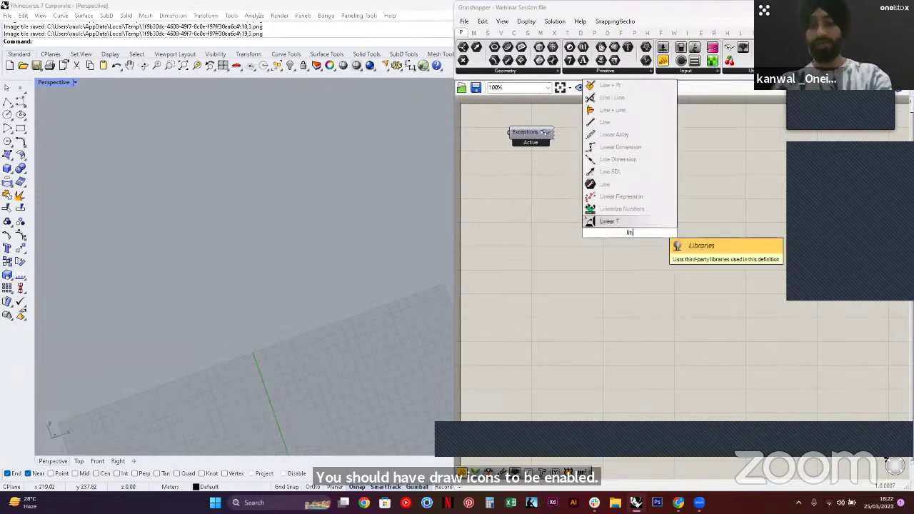
pyautogui.click(623, 203)
pyautogui.moveTo(632, 229); pyautogui.dragTo(600, 225)
pyautogui.click(670, 263)
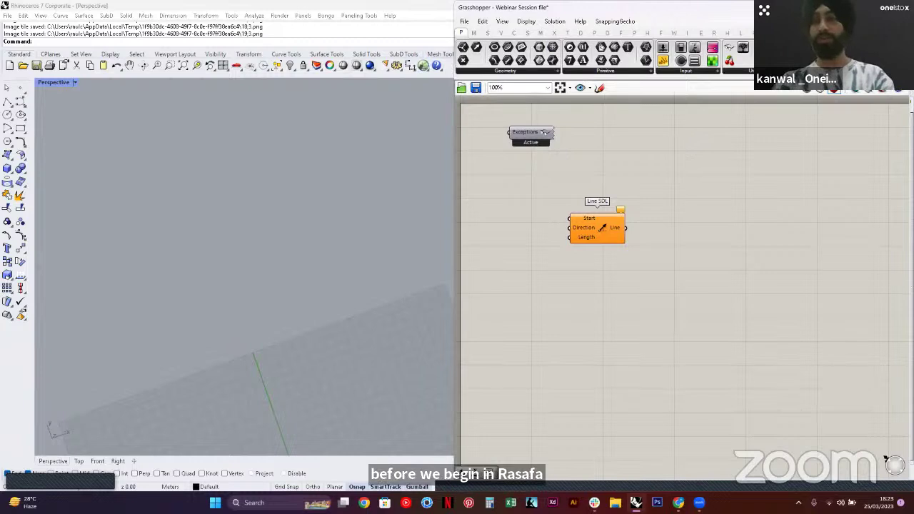
# Hide the Grasshopper window, bring it back from Rhino, and align it beside the Perspective viewport
pyautogui.click(855, 7)
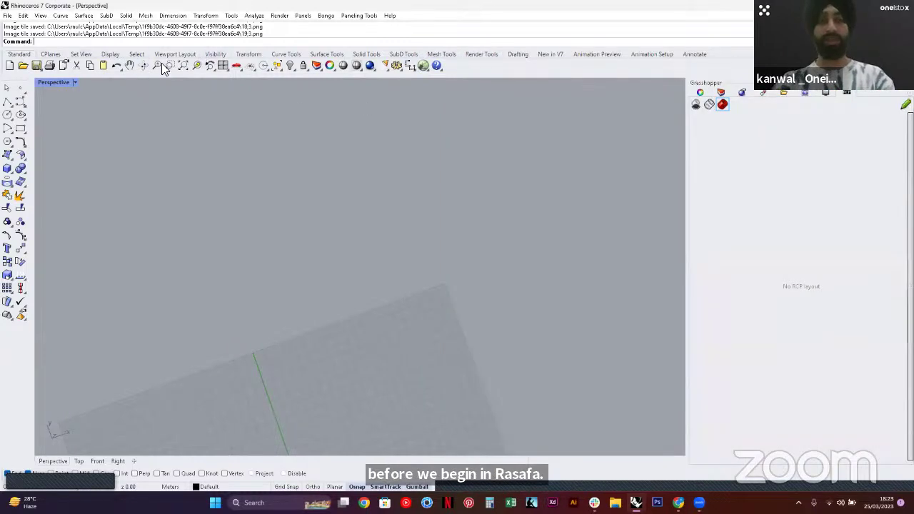
pyautogui.click(422, 64)
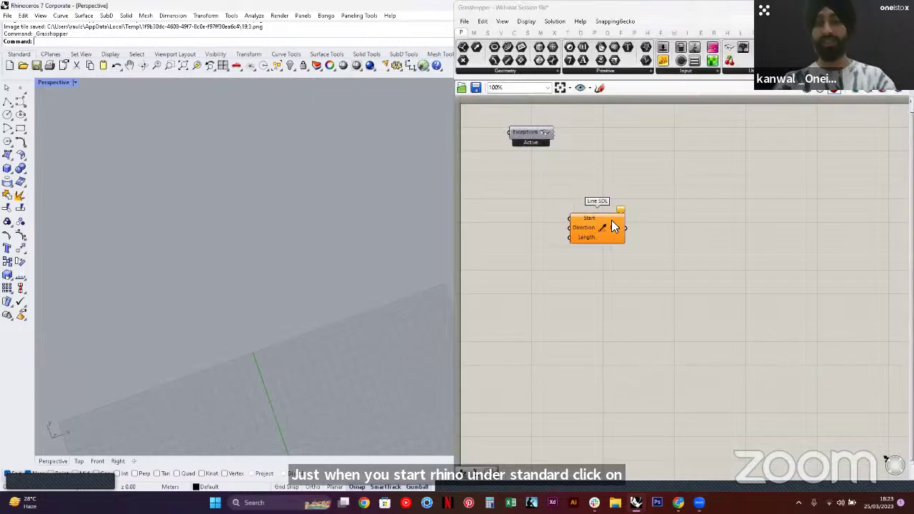
pyautogui.click(665, 13)
pyautogui.moveTo(665, 13); pyautogui.dragTo(912, 212)
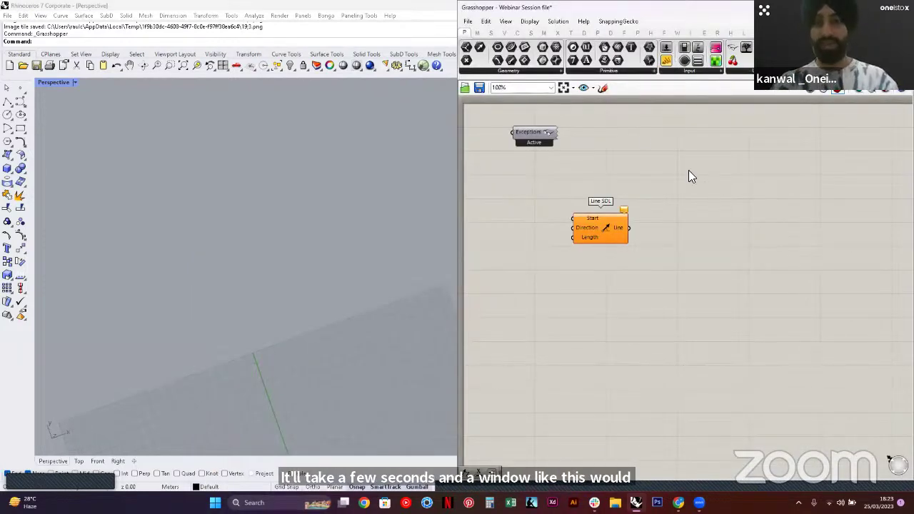
pyautogui.click(529, 20)
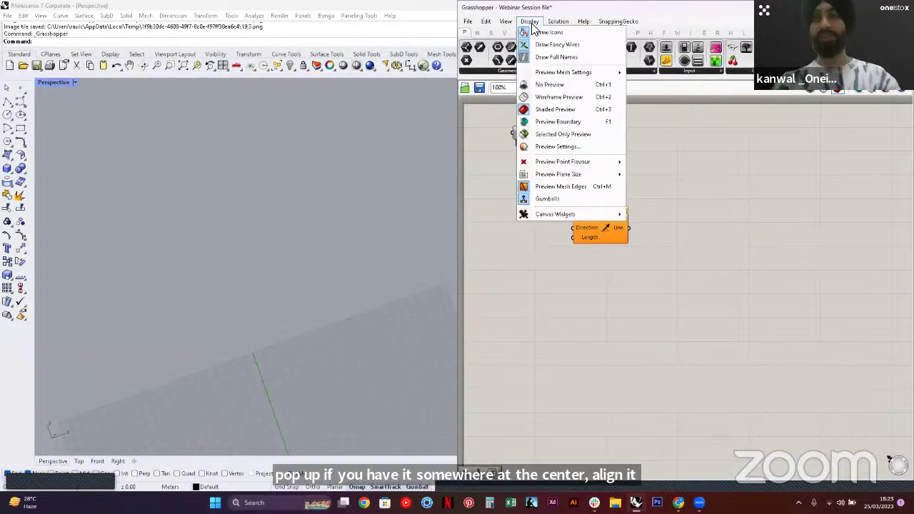
pyautogui.click(671, 134)
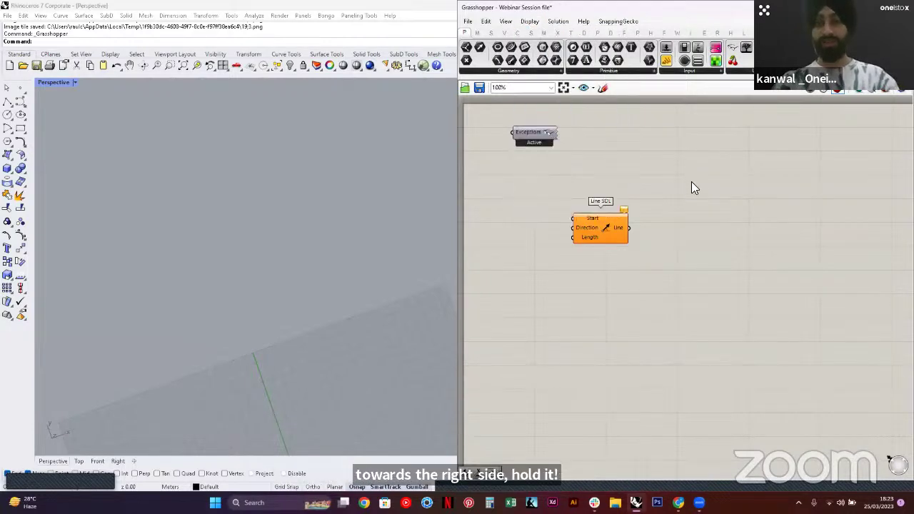
pyautogui.moveTo(510, 185); pyautogui.dragTo(753, 304)
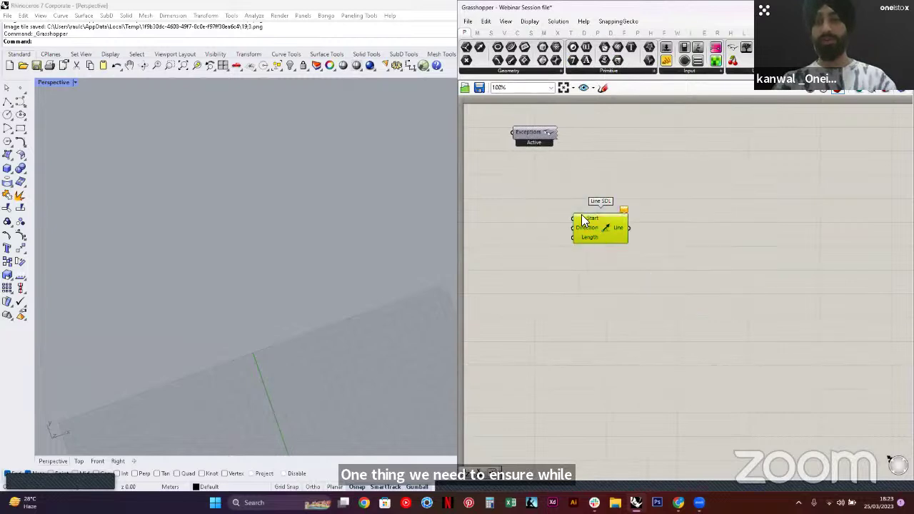
pyautogui.click(659, 243)
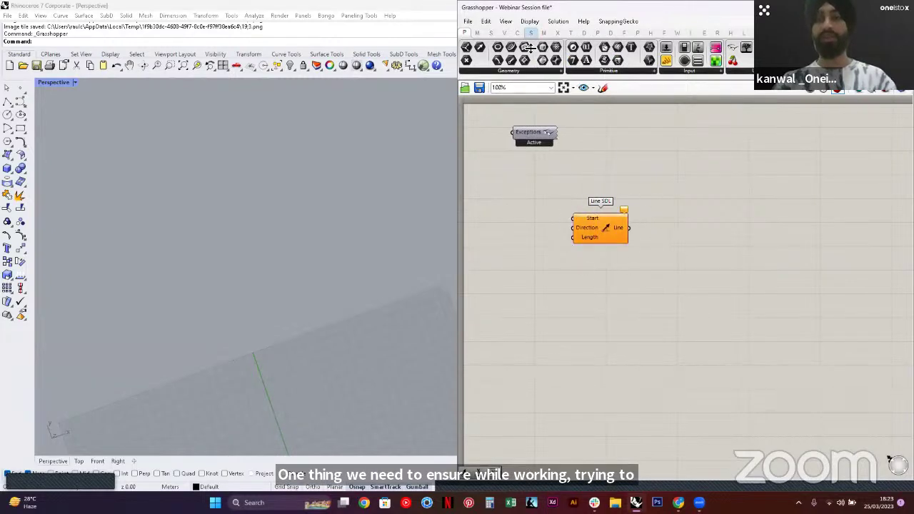
# Delete the existing Bifocals component and place a new one above the Line SDL component
pyautogui.click(529, 139)
pyautogui.press('Delete')
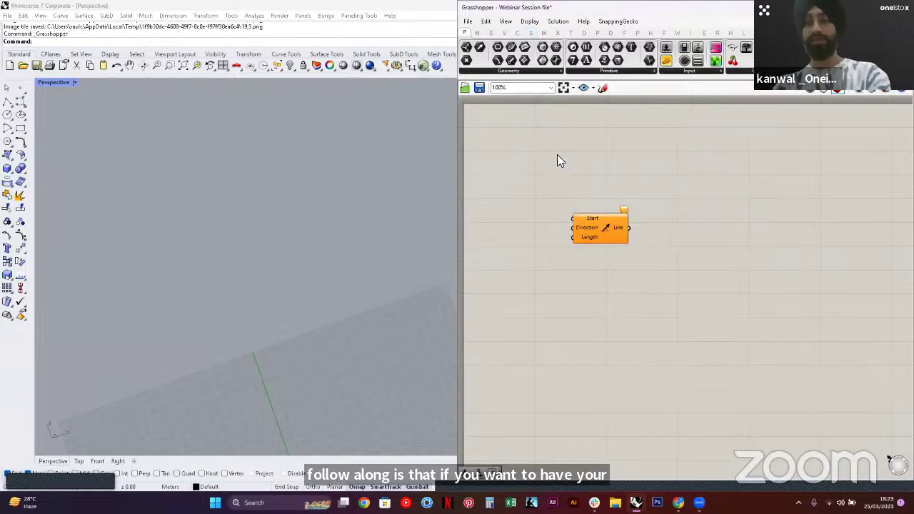
pyautogui.doubleClick(558, 157)
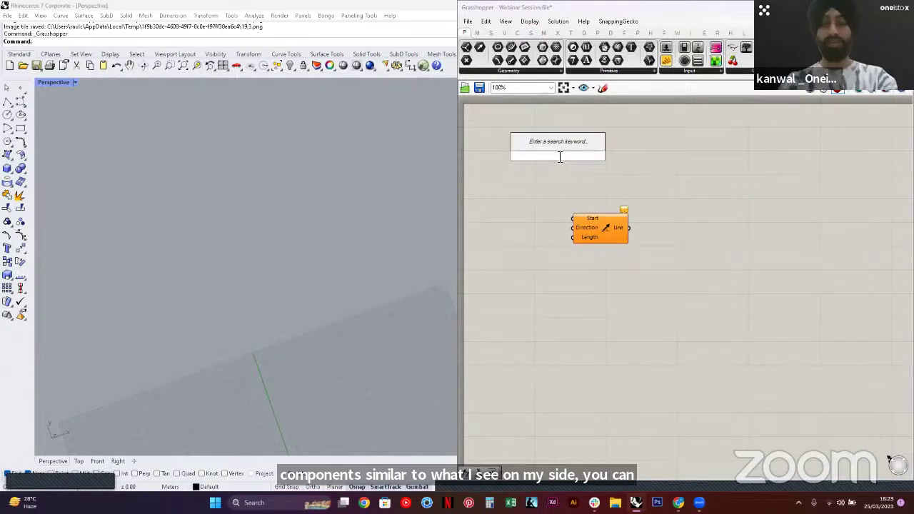
pyautogui.write('bifocal')
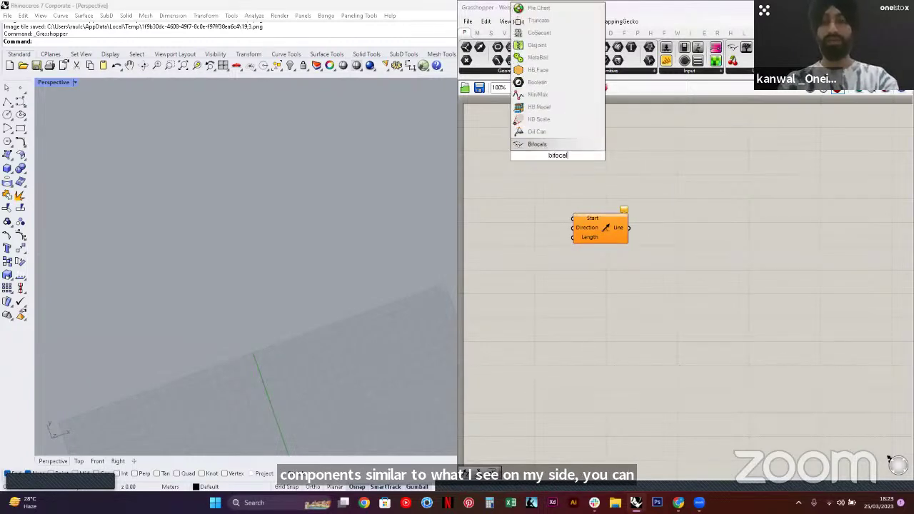
pyautogui.press('Return')
pyautogui.moveTo(559, 157); pyautogui.dragTo(537, 142)
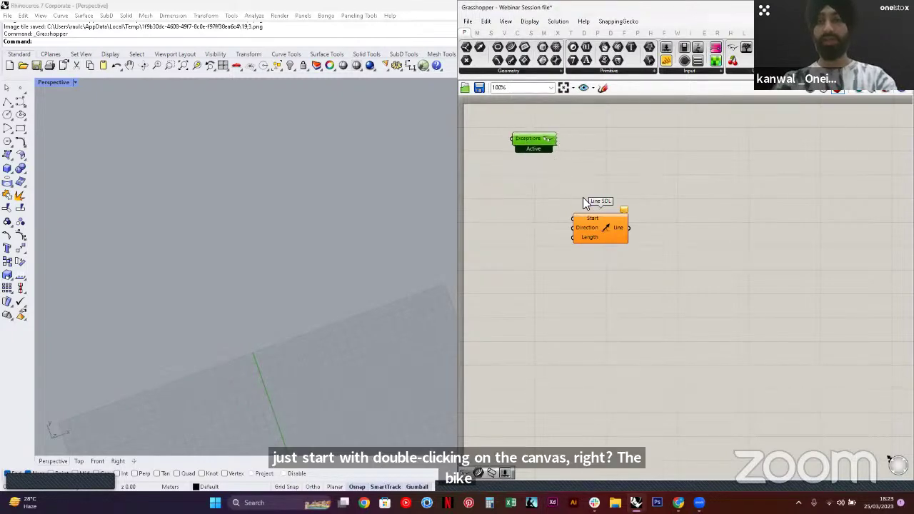
# Disable Draw Icons to show the Line SDL component's name in its body, and enable it again
pyautogui.scroll(3, 596, 207)
pyautogui.moveTo(641, 197); pyautogui.dragTo(645, 209)
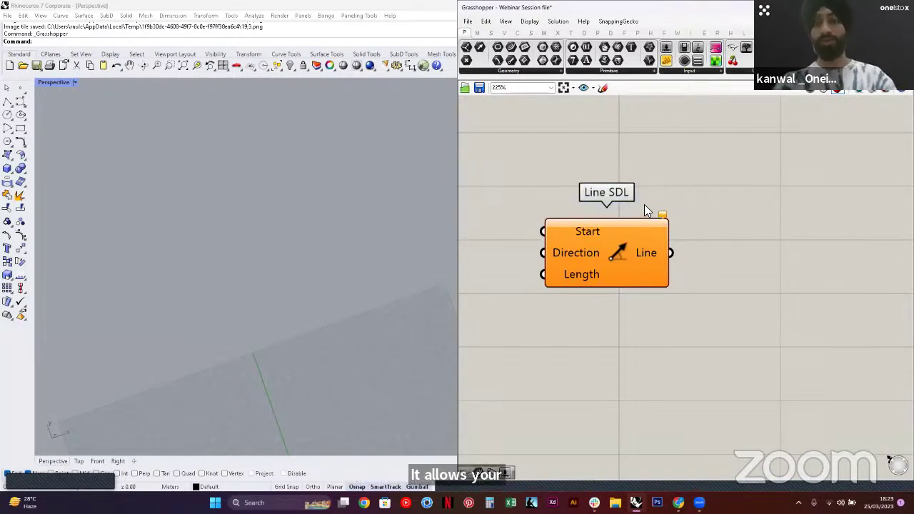
pyautogui.scroll(-3, 643, 207)
pyautogui.scroll(4, 648, 252)
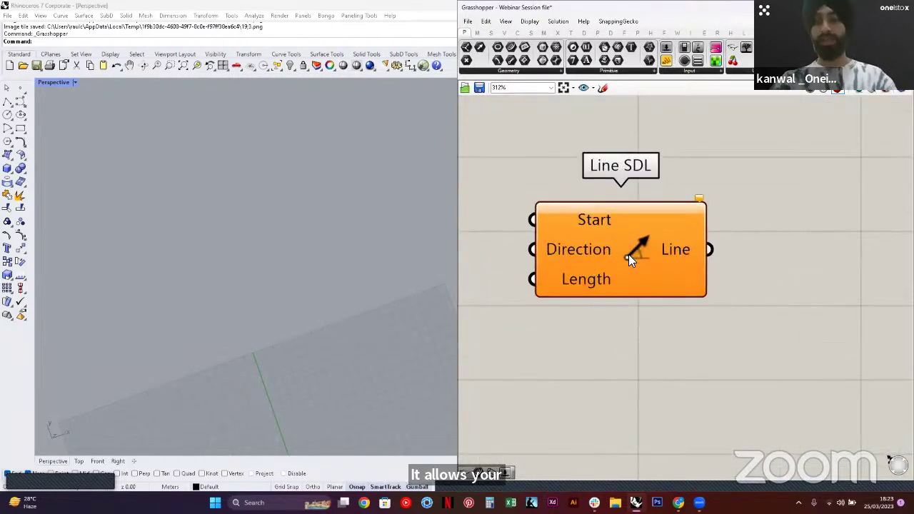
pyautogui.click(529, 20)
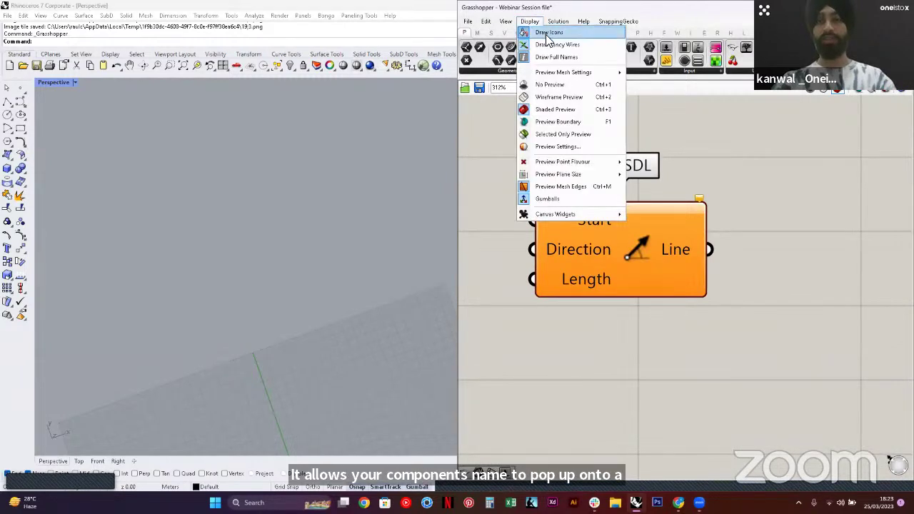
pyautogui.click(547, 33)
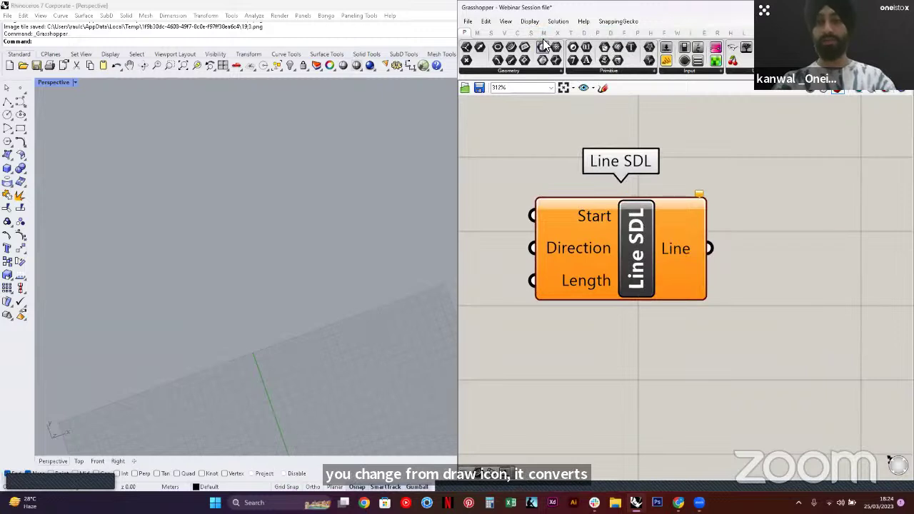
pyautogui.click(529, 21)
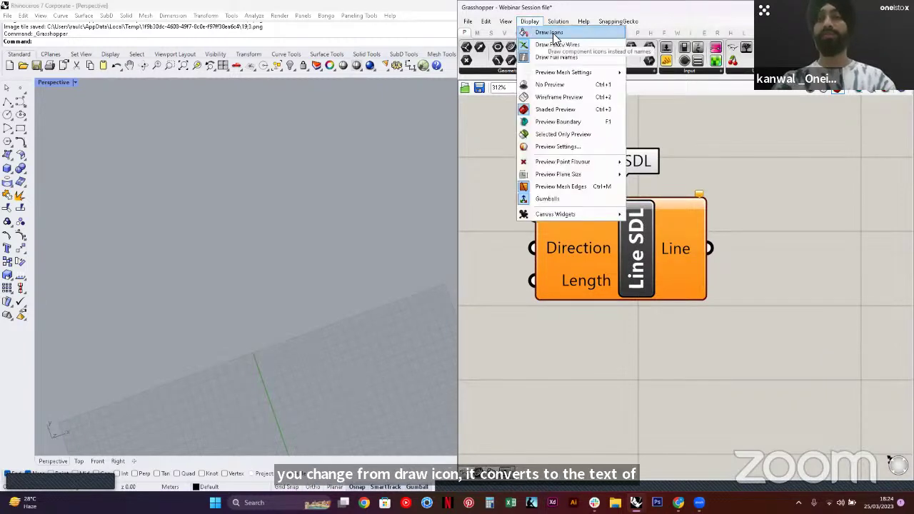
pyautogui.click(549, 33)
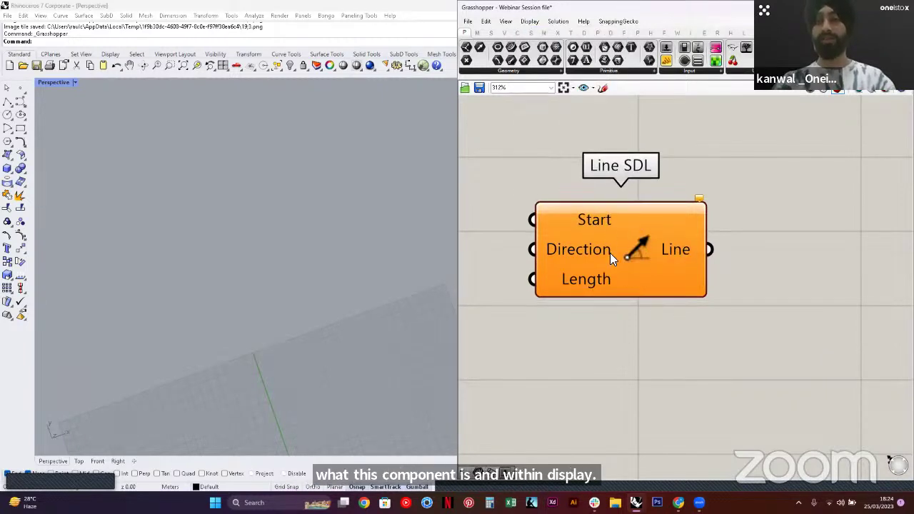
# Disable Draw Full Names to abbreviate the Line SDL component's inputs and output, and enable it again
pyautogui.click(529, 20)
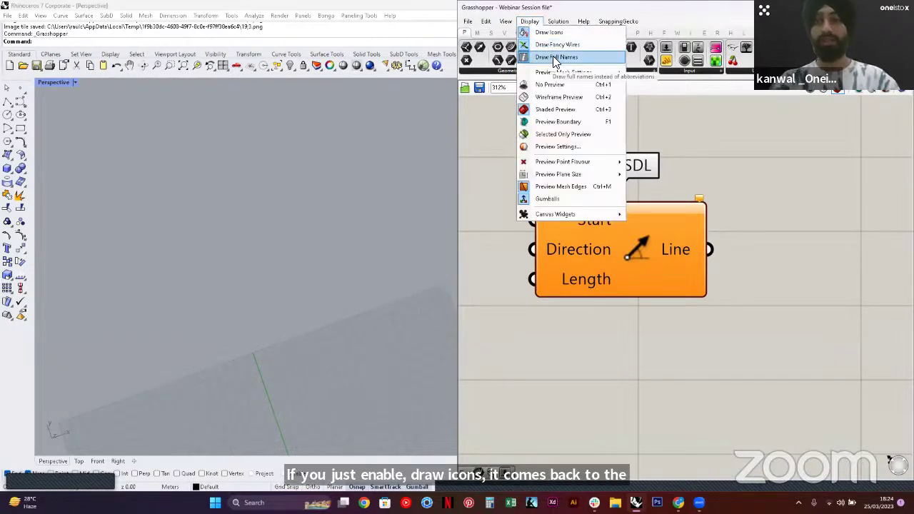
pyautogui.click(560, 59)
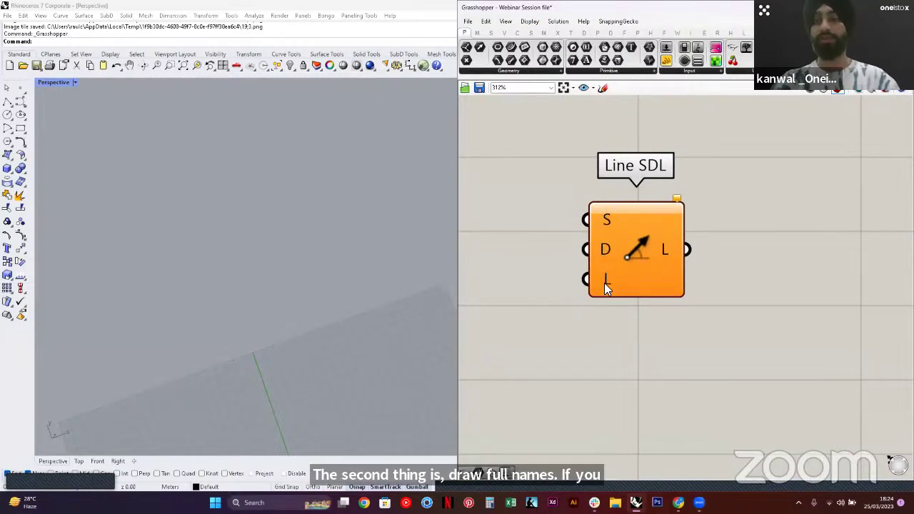
pyautogui.click(529, 21)
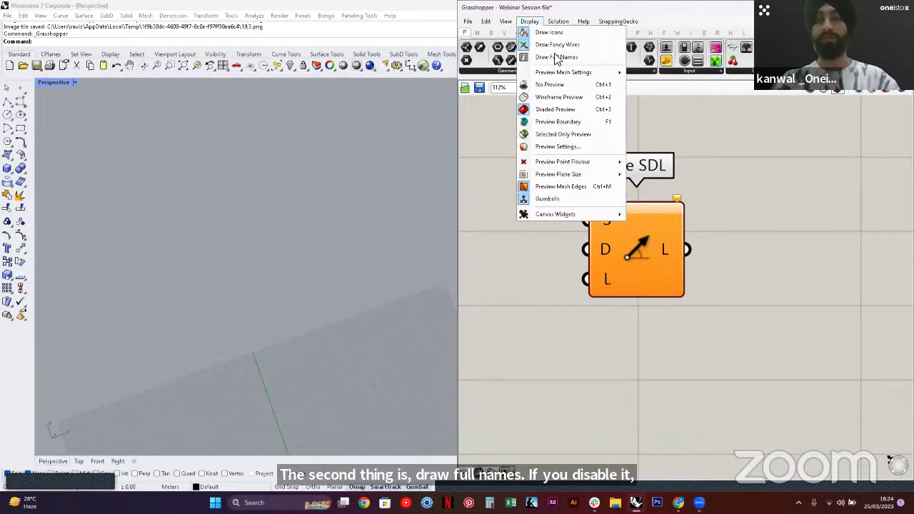
pyautogui.click(550, 57)
pyautogui.moveTo(551, 221); pyautogui.dragTo(624, 236)
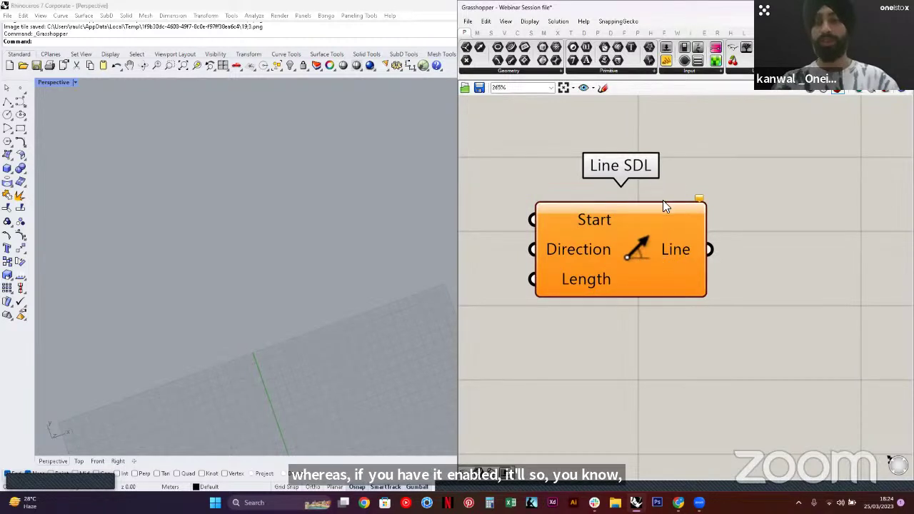
# Delete the Line SDL component from the canvas, keeping only the Bifocals component
pyautogui.scroll(-5, 663, 202)
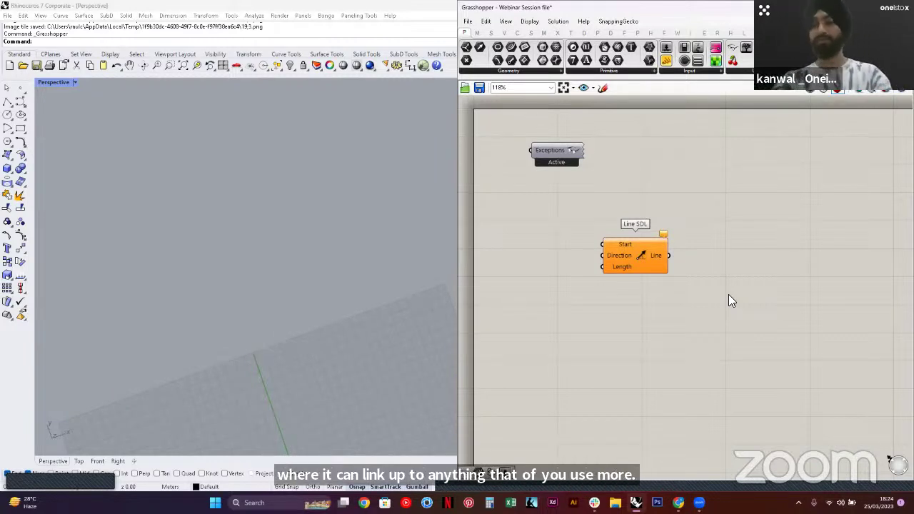
pyautogui.click(627, 261)
pyautogui.press('Delete')
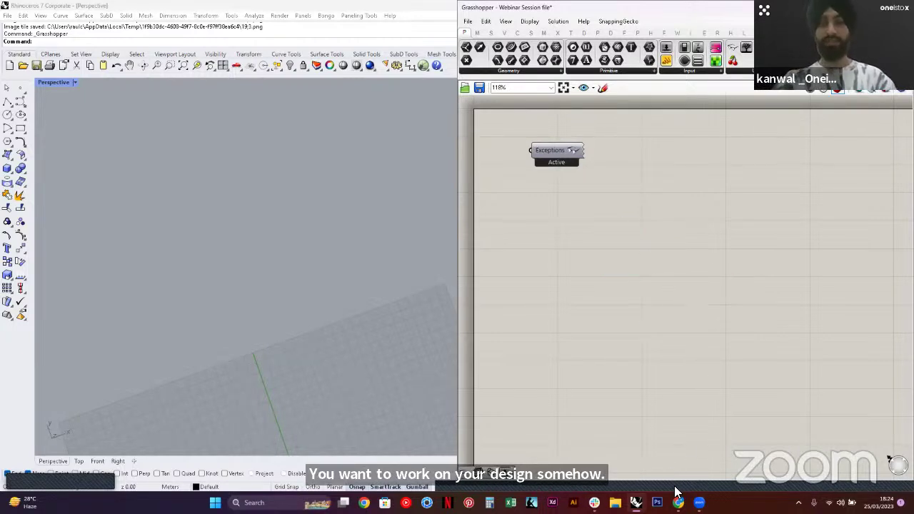
# Switch to the presentation, advance to the Step 01 slide on creating the circle, and return to Grasshopper
pyautogui.click(639, 449)
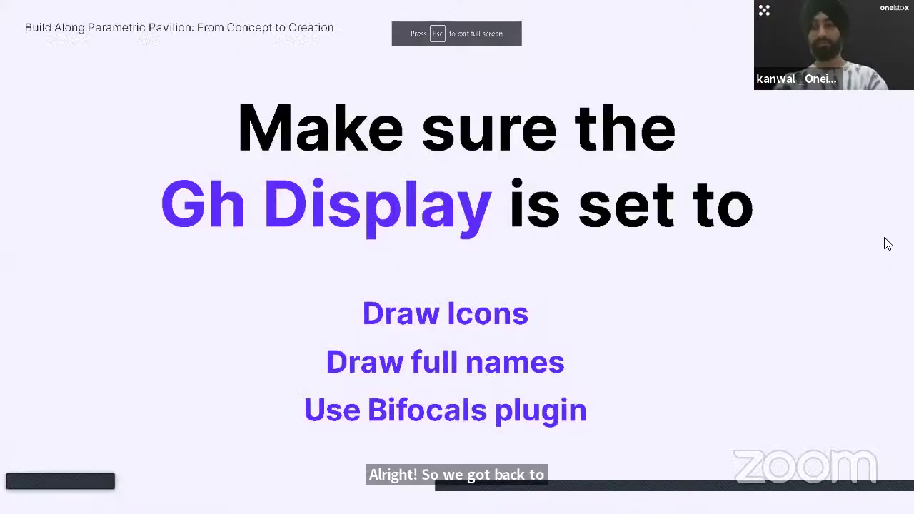
pyautogui.click(885, 234)
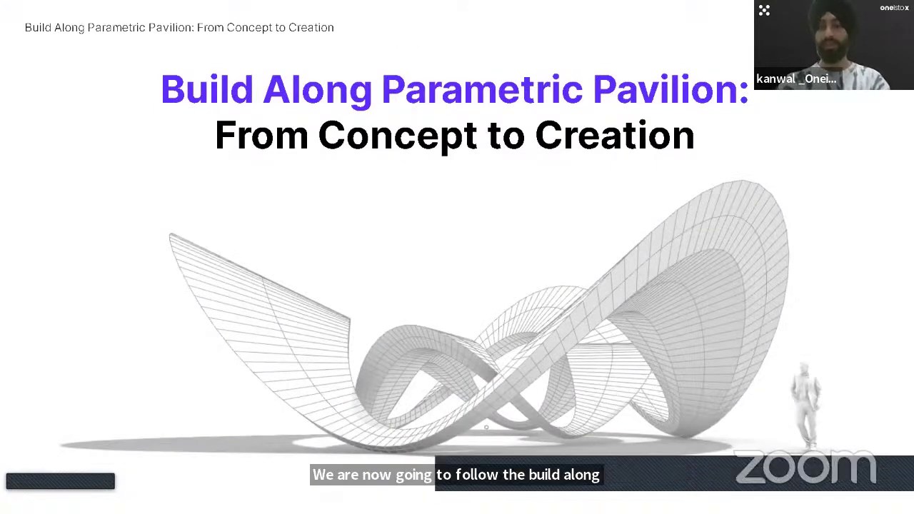
pyautogui.click(884, 233)
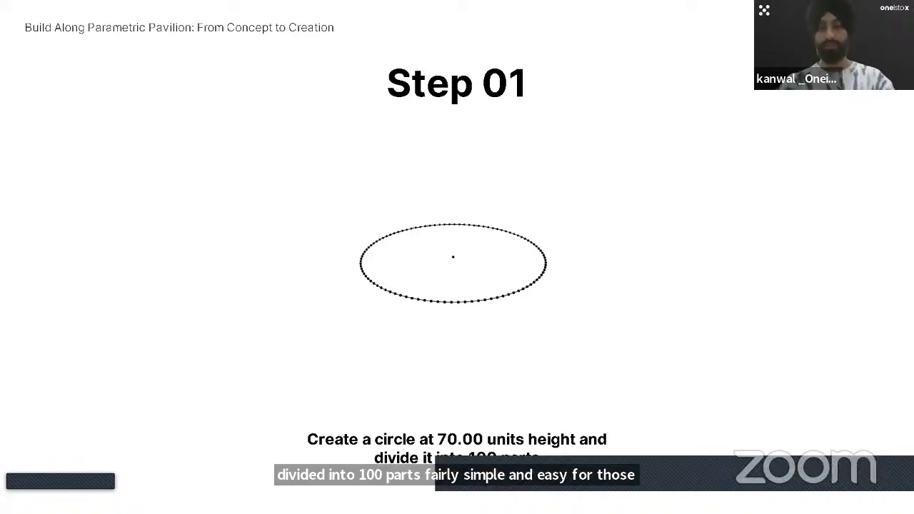
pyautogui.press('Escape')
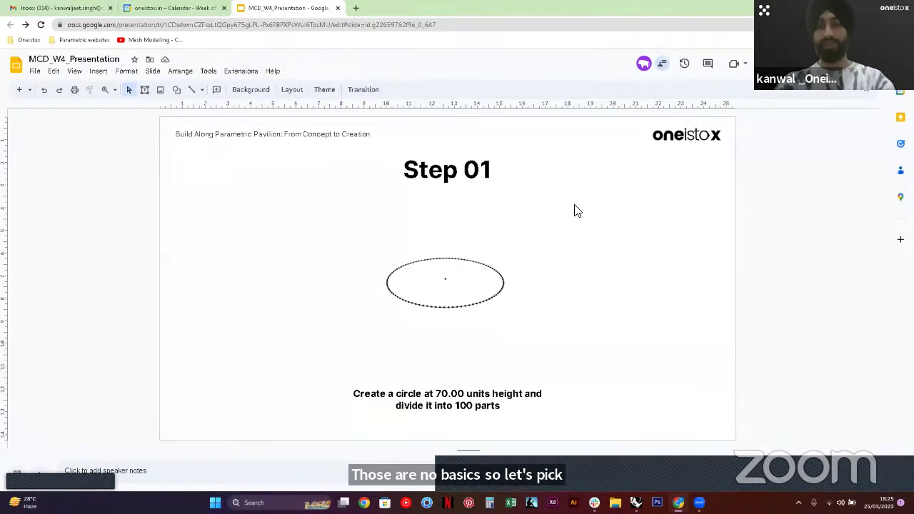
pyautogui.hotkey('alt', 'Tab')
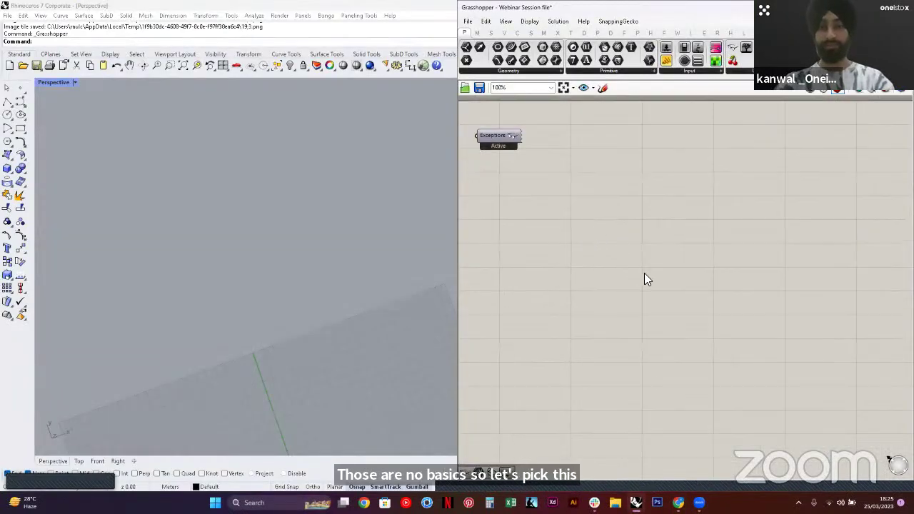
# Search for "circle" and place a Circle CNR component on the open canvas beside the Bifocals component
pyautogui.doubleClick(725, 258)
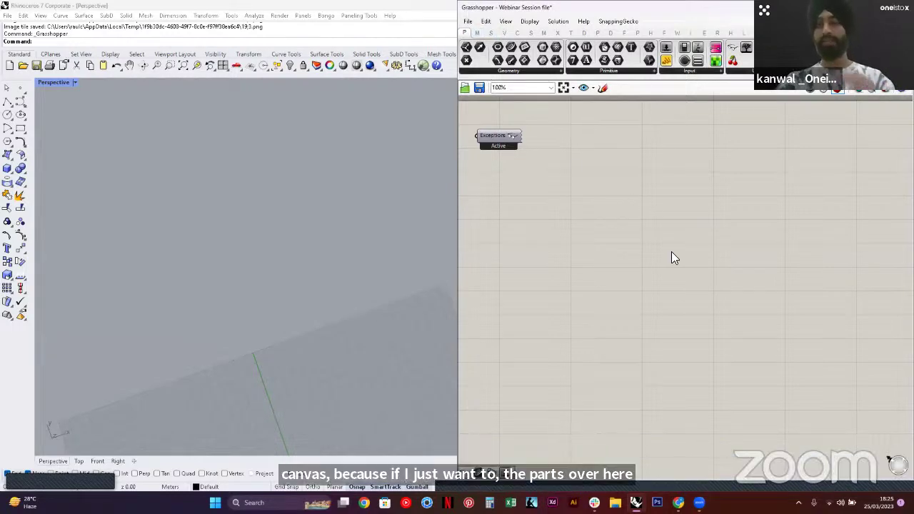
pyautogui.doubleClick(732, 250)
pyautogui.write('circle')
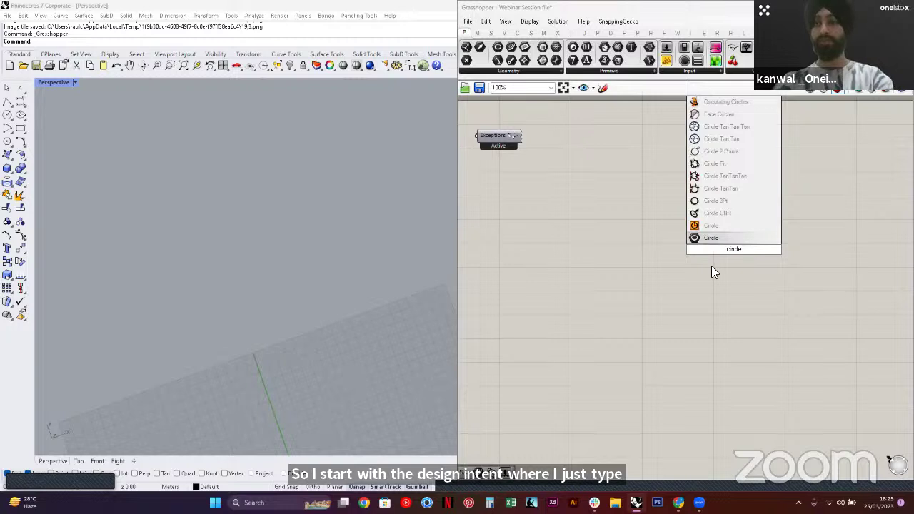
pyautogui.click(718, 214)
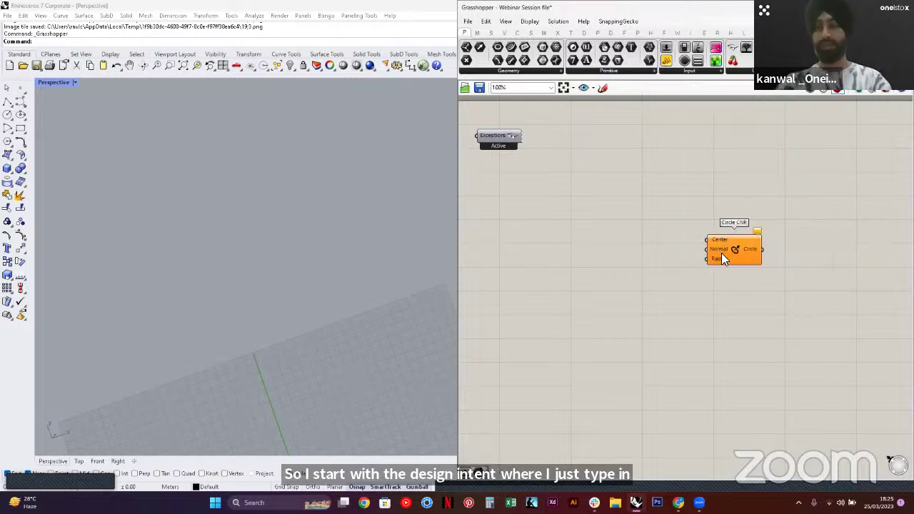
# Examine the Circle CNR component's Center, Normal and Radius inputs and the world origin in the Rhino viewport
pyautogui.moveTo(681, 210); pyautogui.dragTo(821, 300)
pyautogui.click(801, 280)
pyautogui.scroll(2, 716, 242)
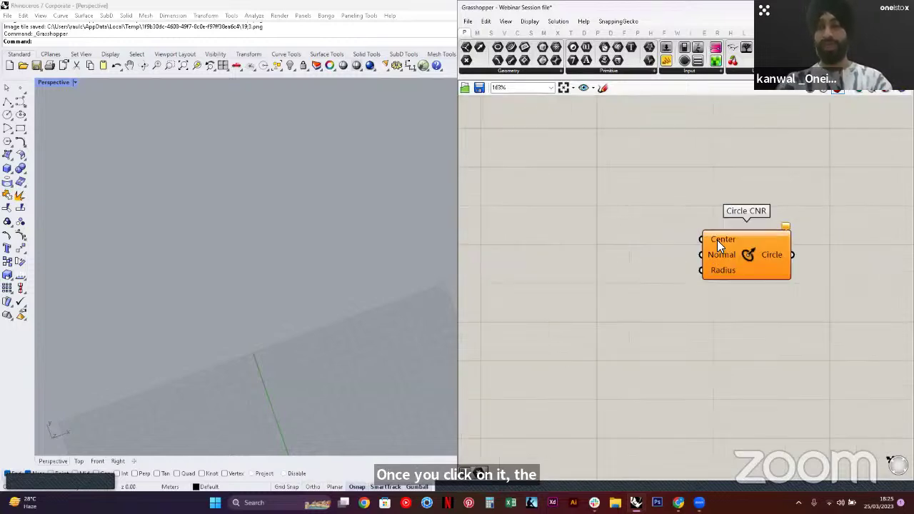
pyautogui.moveTo(717, 240); pyautogui.dragTo(676, 226, button='right')
pyautogui.moveTo(644, 202); pyautogui.dragTo(703, 285)
pyautogui.moveTo(397, 231); pyautogui.dragTo(360, 253, button='right')
pyautogui.scroll(10, 294, 266)
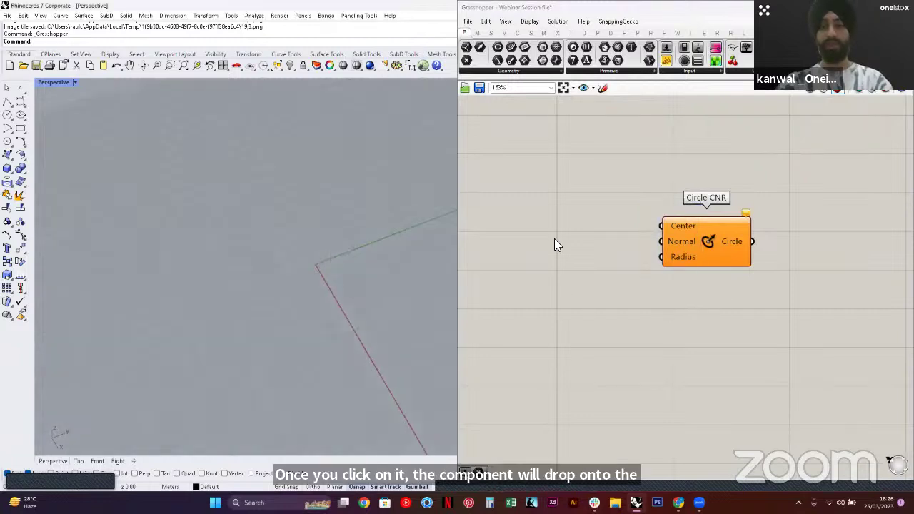
pyautogui.click(866, 89)
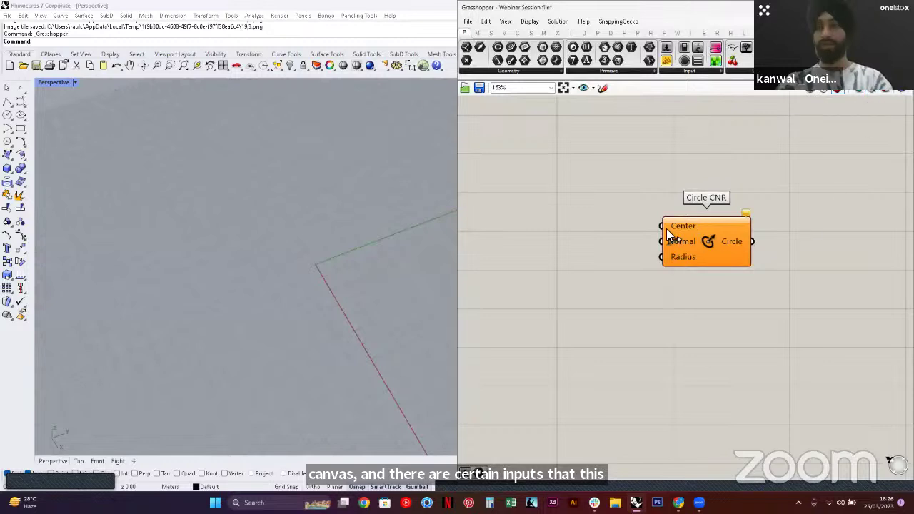
pyautogui.moveTo(662, 235); pyautogui.dragTo(704, 285)
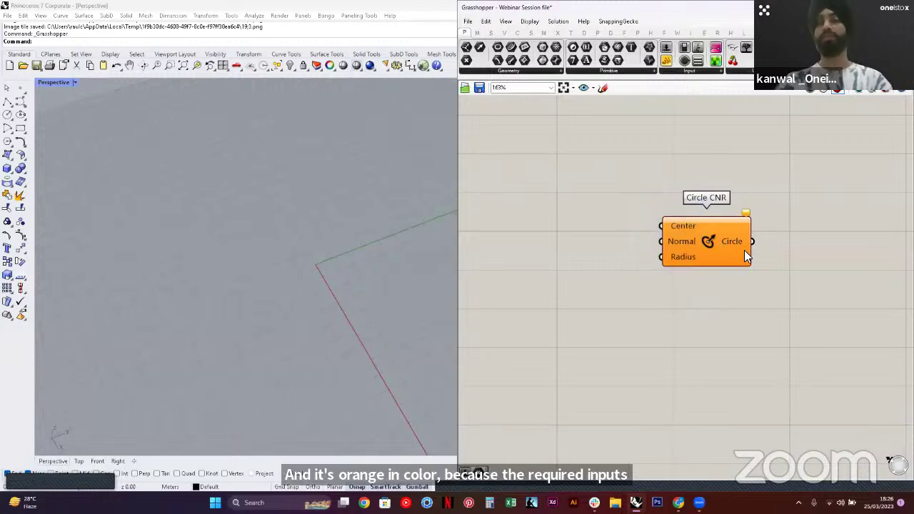
pyautogui.scroll(-1, 758, 244)
pyautogui.moveTo(765, 273); pyautogui.dragTo(739, 252, button='right')
pyautogui.doubleClick(631, 251)
pyautogui.click(624, 286)
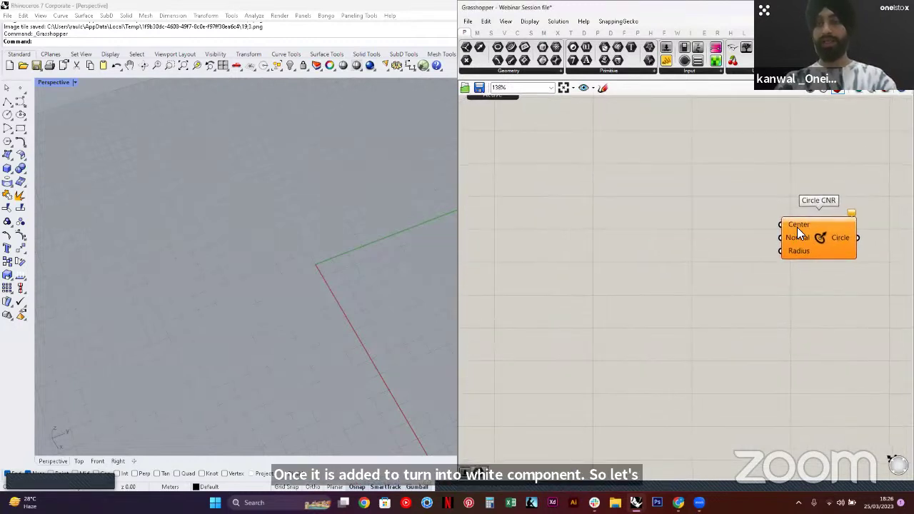
pyautogui.scroll(-5, 320, 268)
pyautogui.moveTo(296, 267); pyautogui.dragTo(282, 306, button='right')
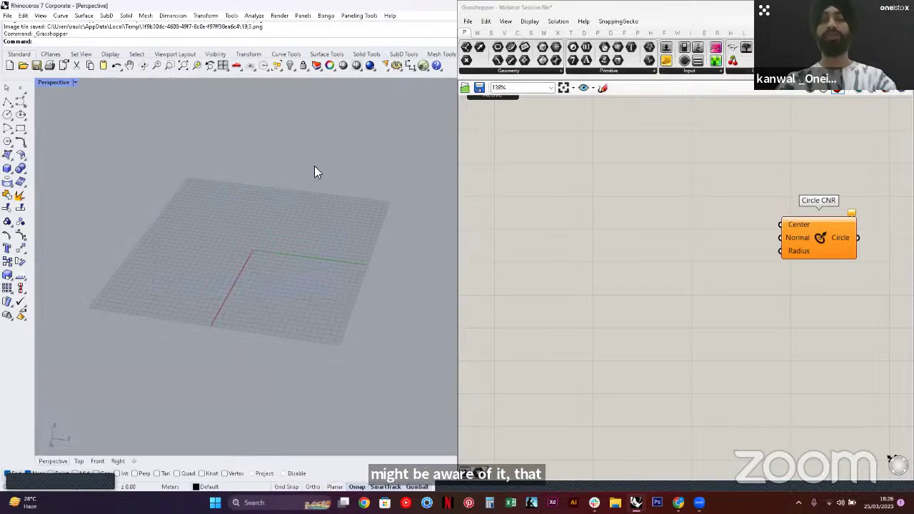
# Search for "construct point" and place a Construct Point component before the Circle CNR component
pyautogui.doubleClick(627, 218)
pyautogui.write('constru')
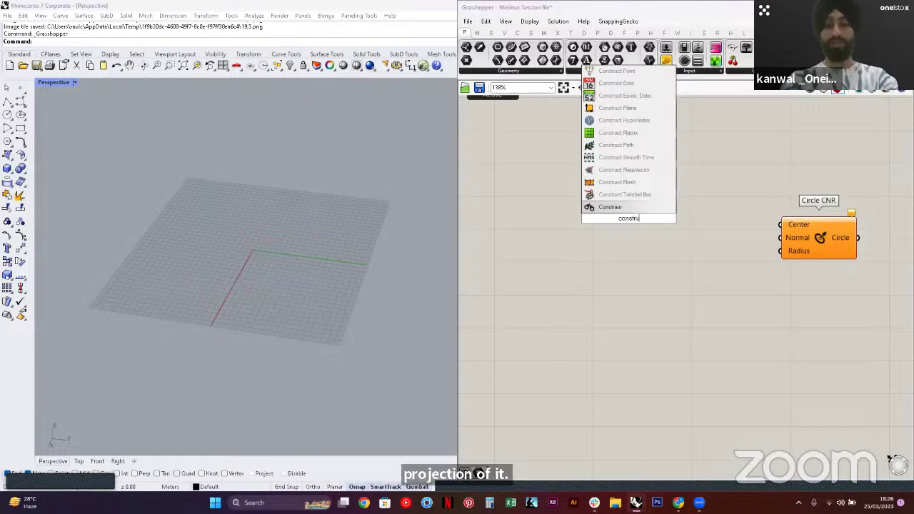
pyautogui.write('ct point')
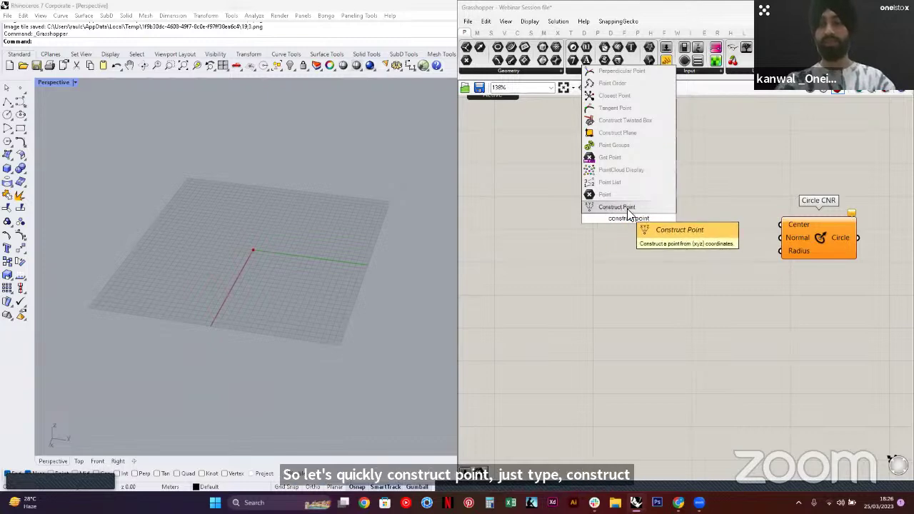
pyautogui.click(599, 217)
pyautogui.moveTo(628, 229); pyautogui.dragTo(690, 225, button='right')
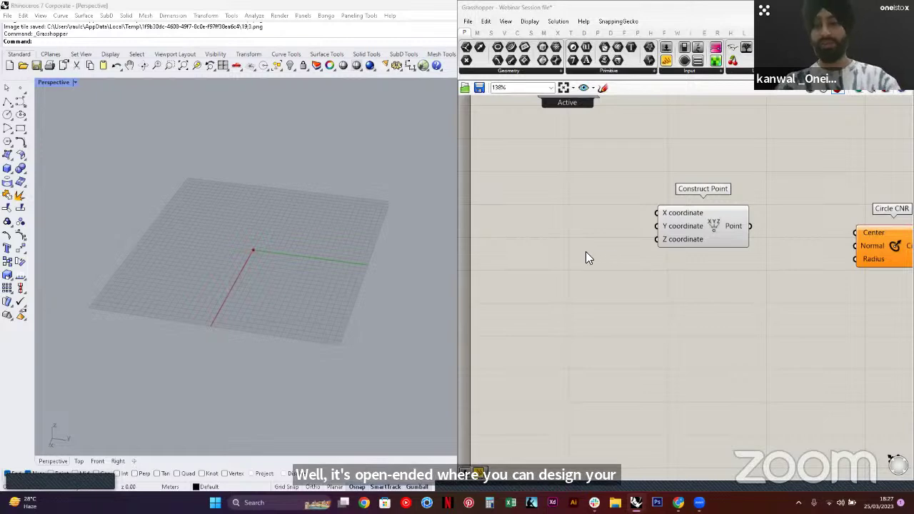
# Move the Construct Point and Circle CNR components together farther from the Bifocals component, leaving space on their input side
pyautogui.doubleClick(545, 257)
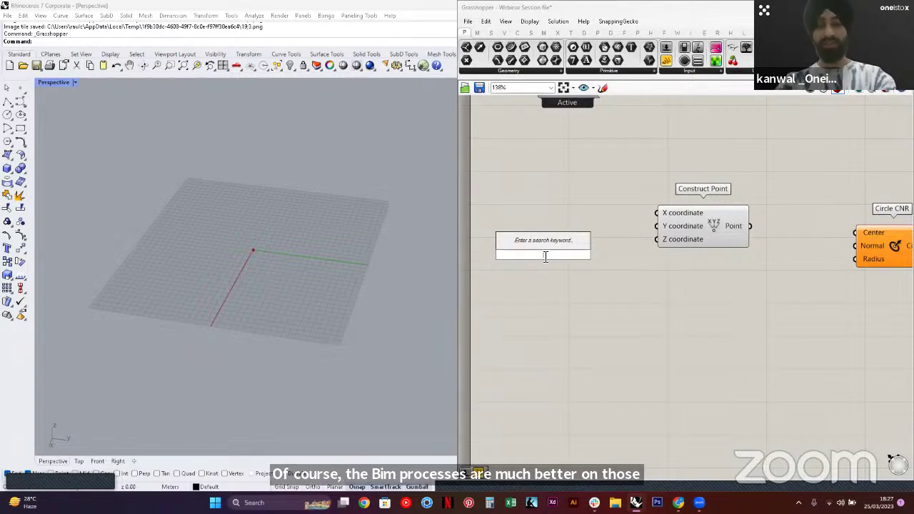
pyautogui.click(734, 229)
pyautogui.scroll(-3, 671, 234)
pyautogui.moveTo(901, 320); pyautogui.dragTo(831, 320, button='right')
pyautogui.moveTo(832, 321); pyautogui.dragTo(617, 206)
pyautogui.moveTo(617, 232); pyautogui.dragTo(756, 233)
pyautogui.click(771, 279)
pyautogui.scroll(3, 707, 228)
pyautogui.moveTo(779, 279); pyautogui.dragTo(672, 253, button='right')
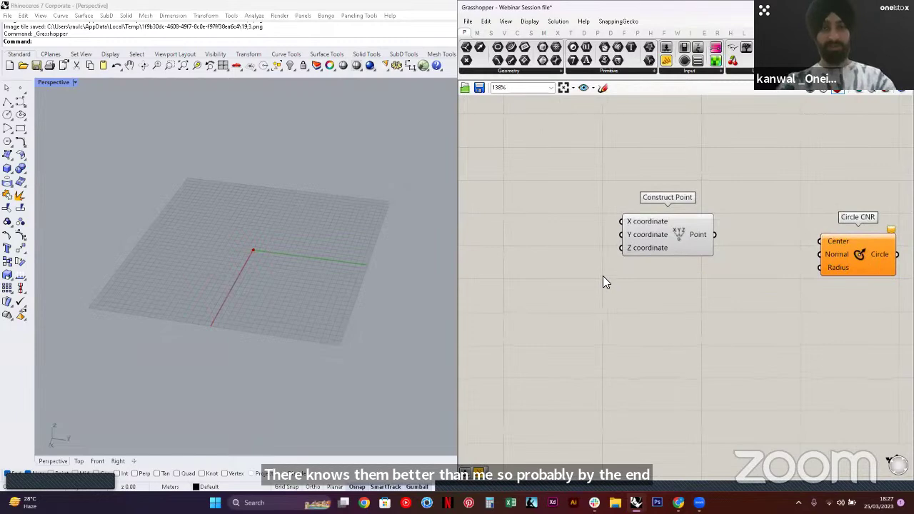
pyautogui.scroll(5, 259, 268)
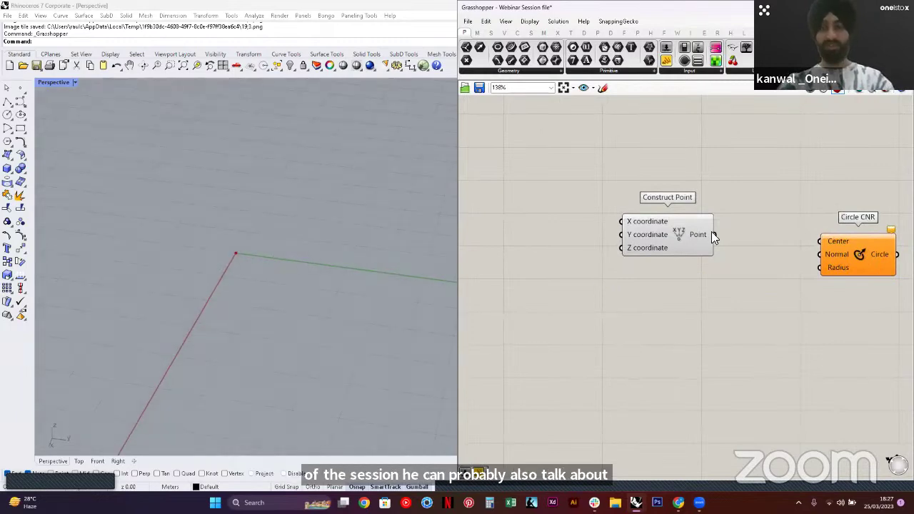
pyautogui.moveTo(533, 244); pyautogui.dragTo(558, 253, button='right')
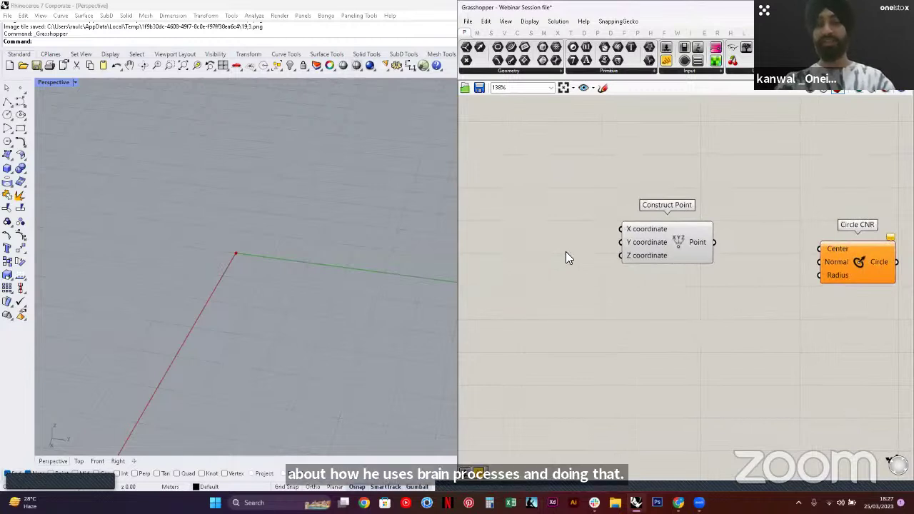
pyautogui.doubleClick(544, 243)
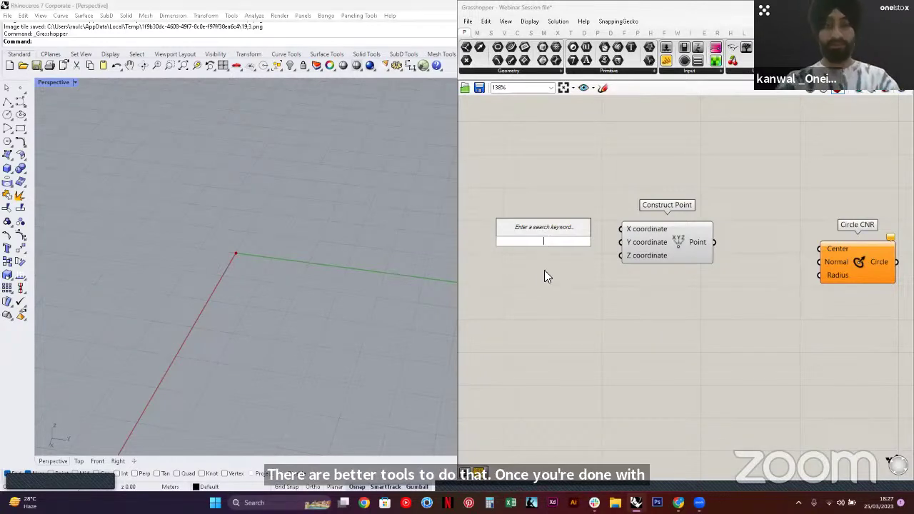
pyautogui.moveTo(654, 234); pyautogui.dragTo(699, 235, button='right')
pyautogui.click(629, 236)
pyautogui.click(700, 235)
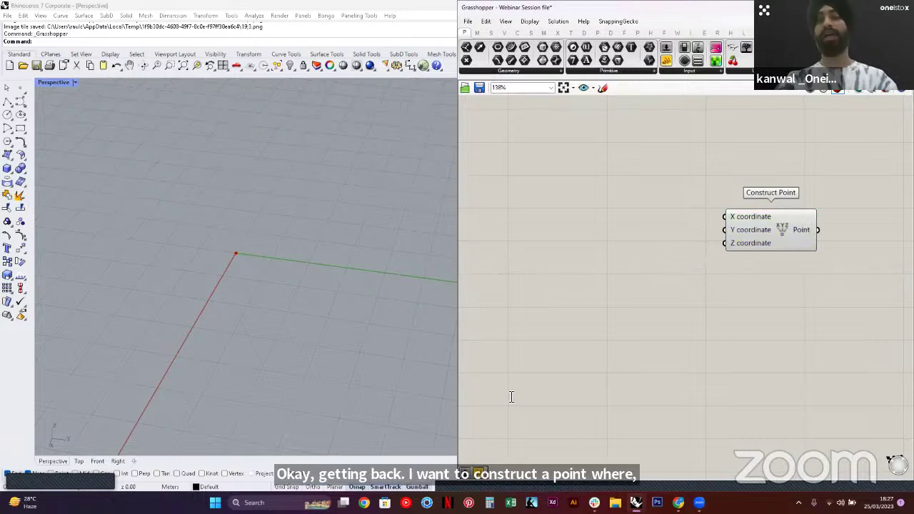
# Check the circle height and division count on the presentation's Step 01 slide, and return to Grasshopper
pyautogui.hotkey('alt', 'Tab')
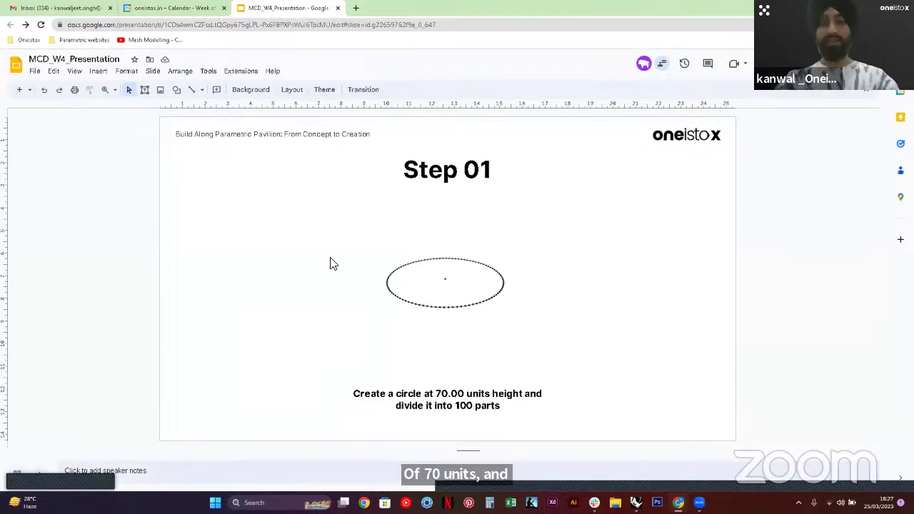
pyautogui.hotkey('alt', 'Tab')
pyautogui.moveTo(255, 271); pyautogui.dragTo(181, 264, button='right')
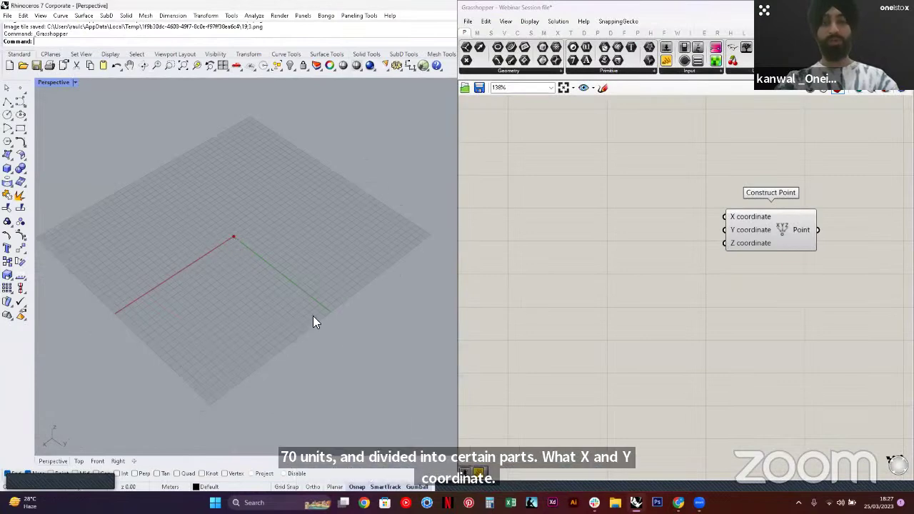
# Add a number slider with value 0 and connect it to Construct Point's X coordinate
pyautogui.doubleClick(586, 204)
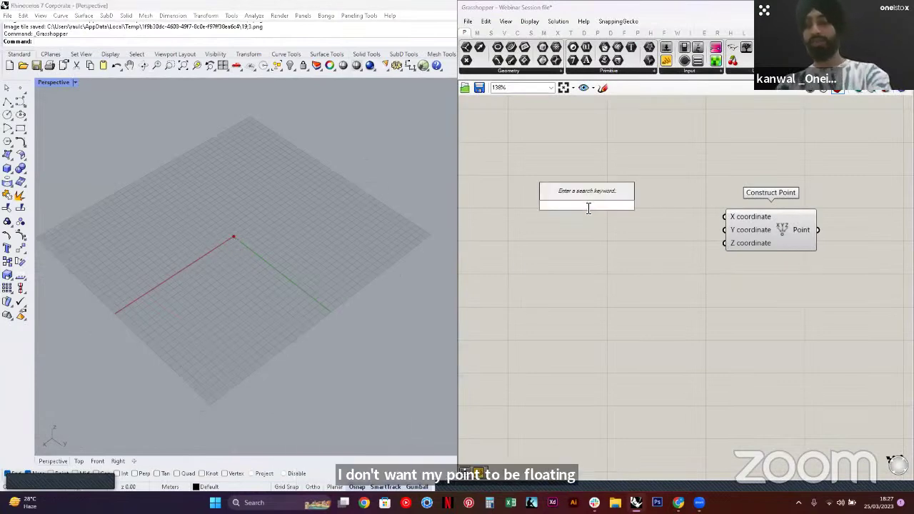
pyautogui.write('0')
pyautogui.press('Return')
pyautogui.moveTo(663, 207); pyautogui.dragTo(725, 216)
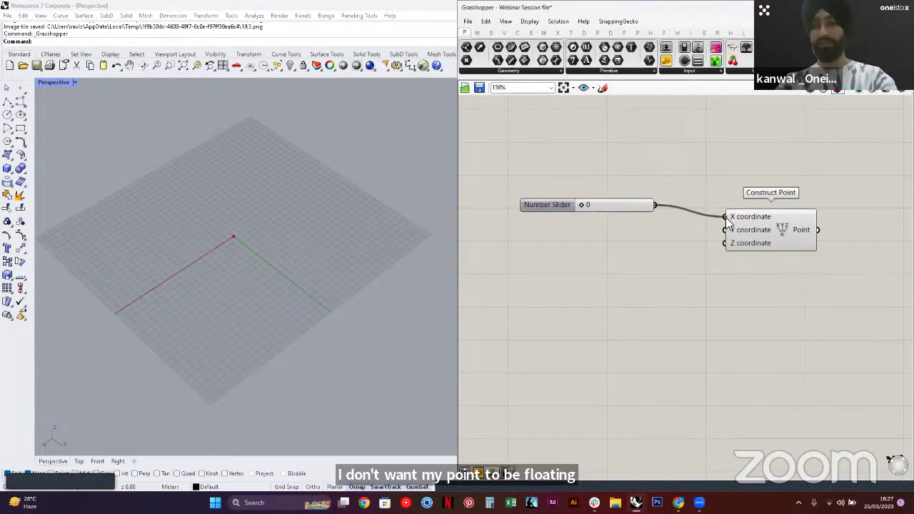
# Place a second number slider with value 0 below the first one, and delete it again
pyautogui.doubleClick(605, 245)
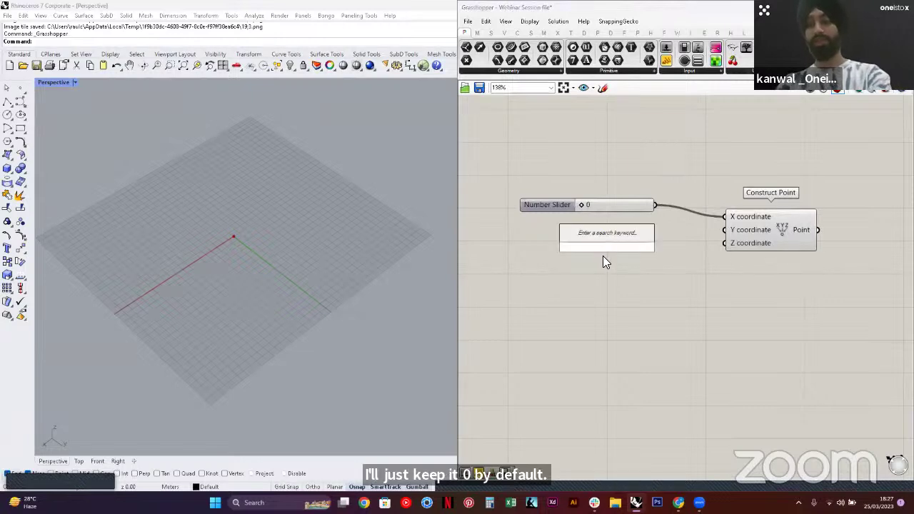
pyautogui.write('0')
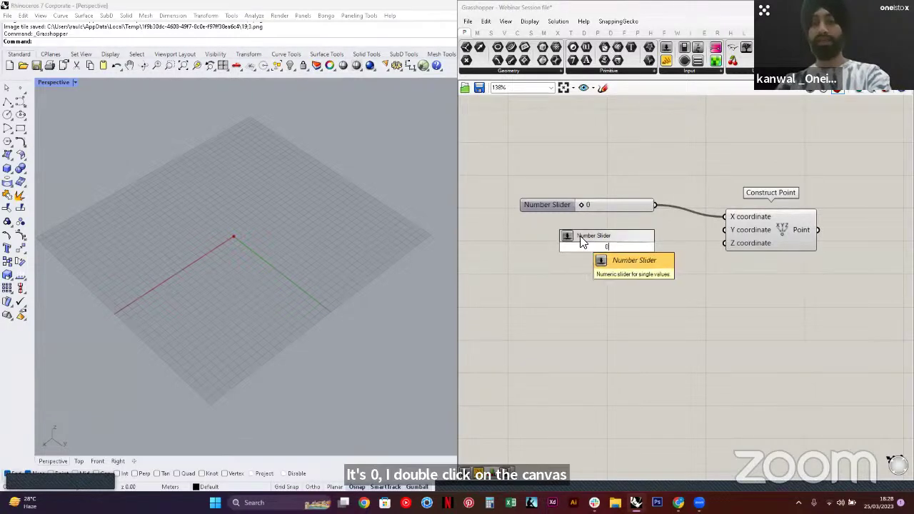
pyautogui.press('Return')
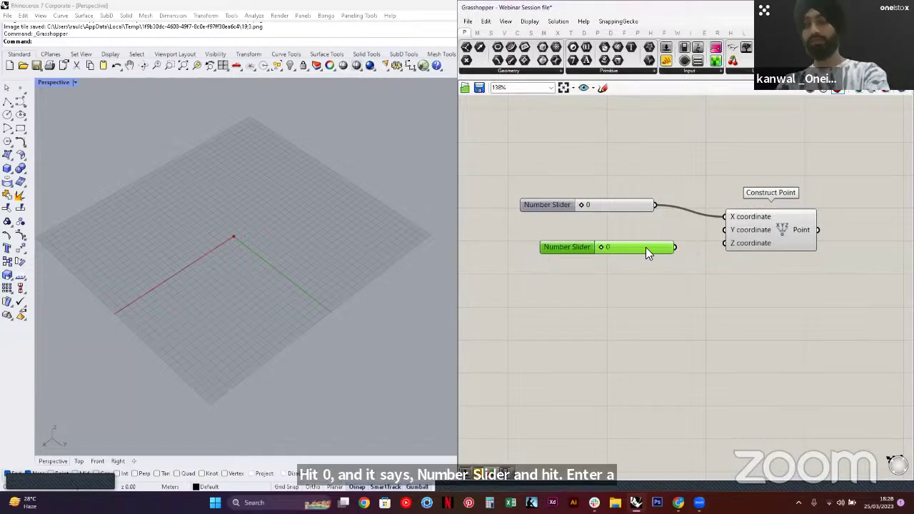
pyautogui.press('Delete')
# Place a Panel below the number slider and set its content to 0
pyautogui.doubleClick(624, 245)
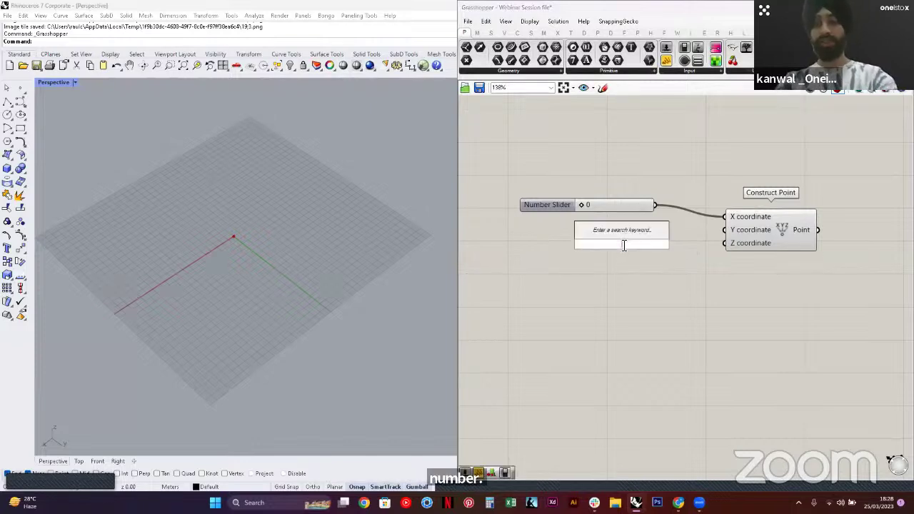
pyautogui.write('/')
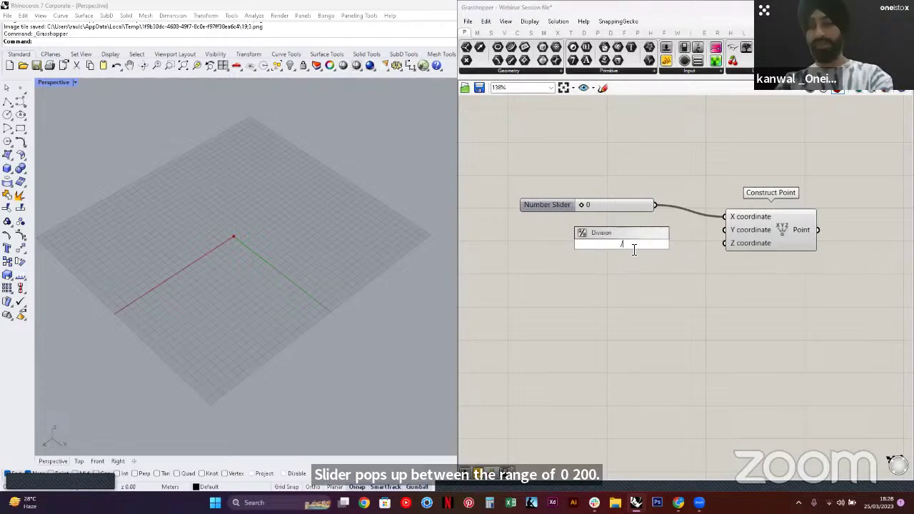
pyautogui.write('/')
pyautogui.press('Return')
pyautogui.doubleClick(618, 250)
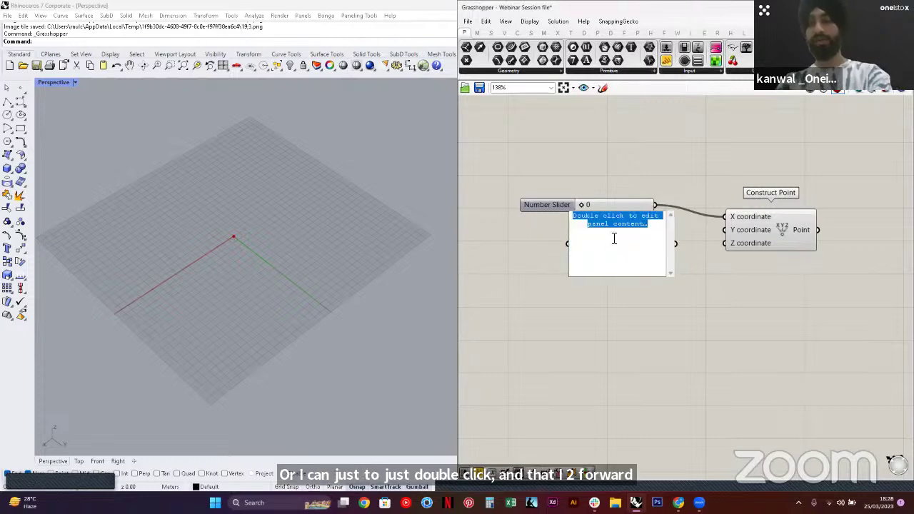
pyautogui.write('0')
pyautogui.click(711, 306)
# Connect the panel, shrunk to a small box, to Construct Point's X and Y coordinates and delete the number slider
pyautogui.moveTo(645, 249); pyautogui.dragTo(723, 217)
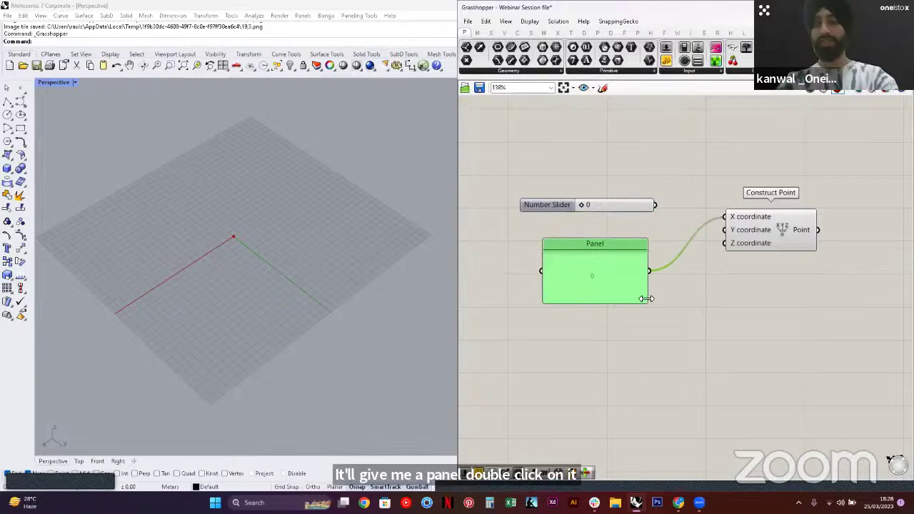
pyautogui.moveTo(646, 303); pyautogui.dragTo(724, 230)
pyautogui.click(623, 208)
pyautogui.press('Delete')
pyautogui.click(729, 266)
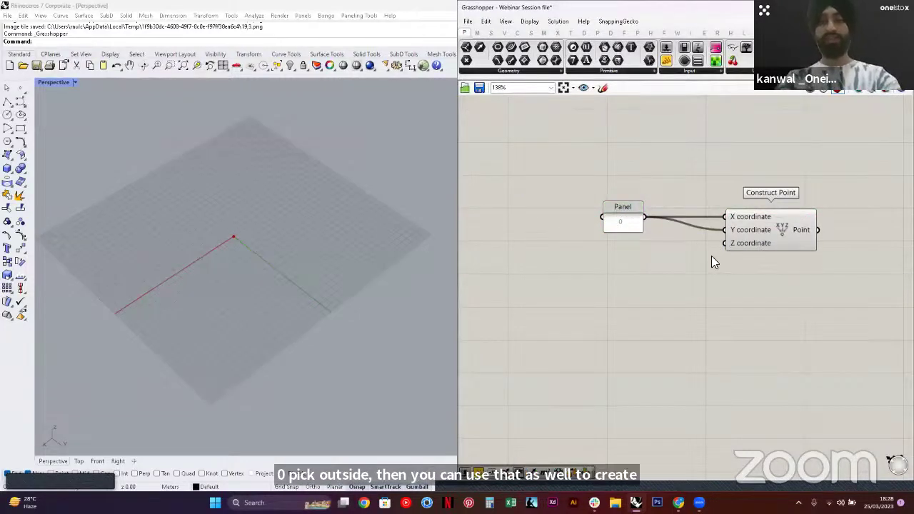
# Add a number slider with value 70.00 below the panel and connect it to Construct Point's Z coordinate
pyautogui.doubleClick(556, 278)
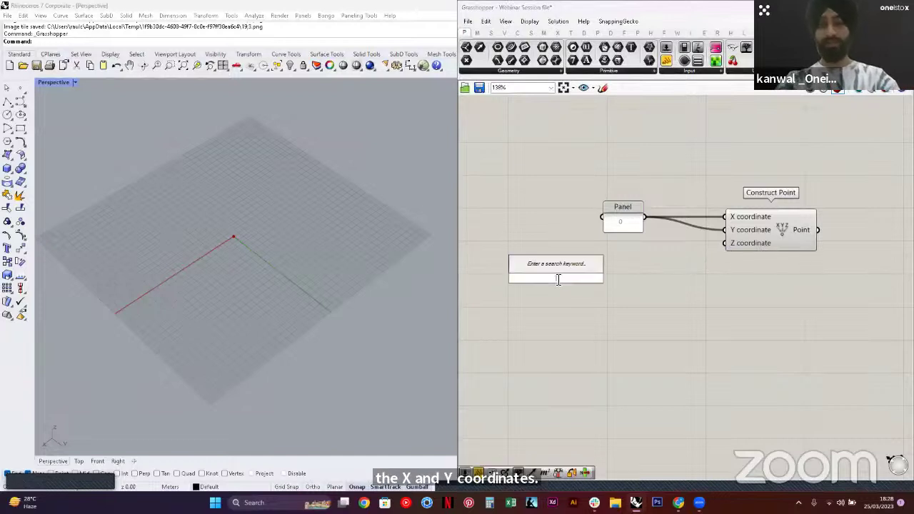
pyautogui.write('70')
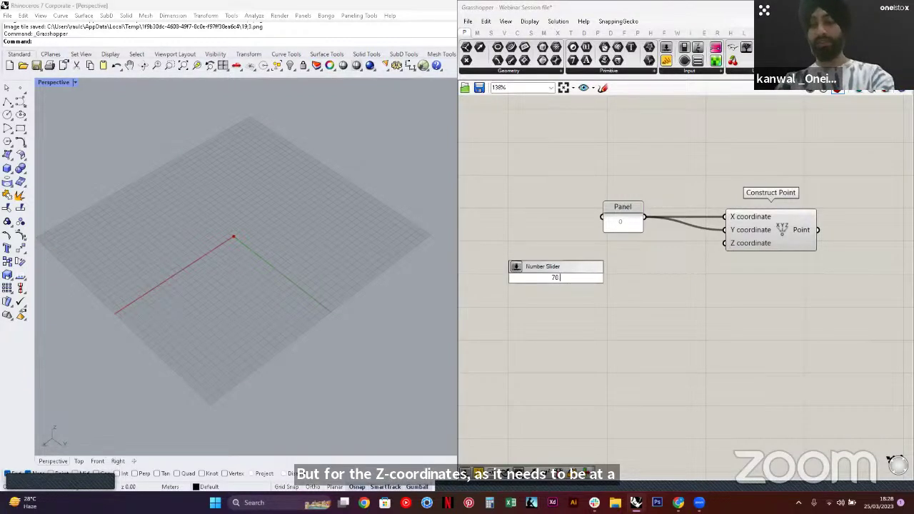
pyautogui.press('Return')
pyautogui.moveTo(624, 277); pyautogui.dragTo(724, 243)
pyautogui.moveTo(607, 279); pyautogui.dragTo(627, 259)
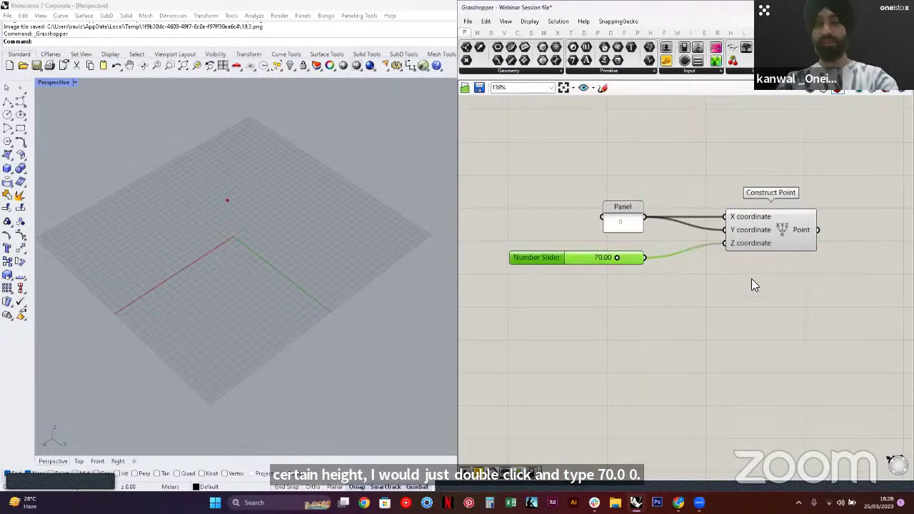
pyautogui.click(703, 298)
pyautogui.moveTo(224, 255); pyautogui.dragTo(237, 204, button='right')
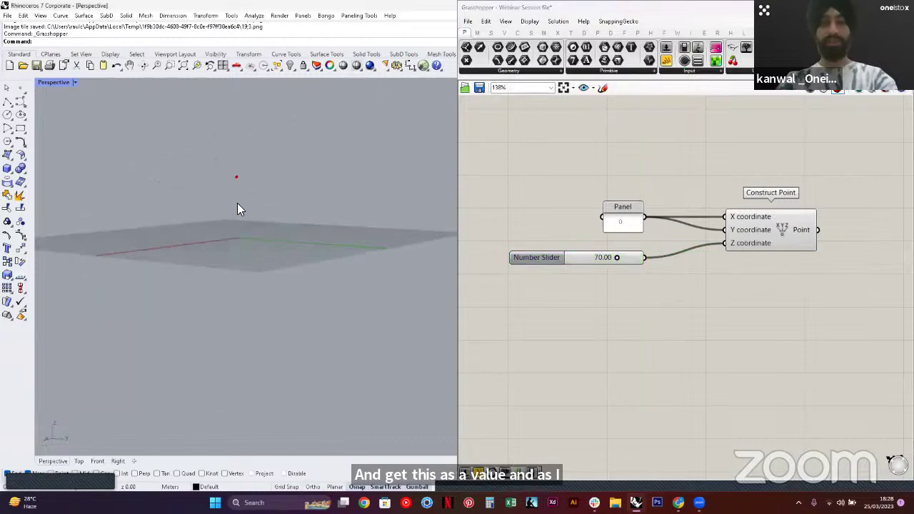
pyautogui.scroll(5, 224, 166)
pyautogui.moveTo(224, 166); pyautogui.dragTo(281, 219)
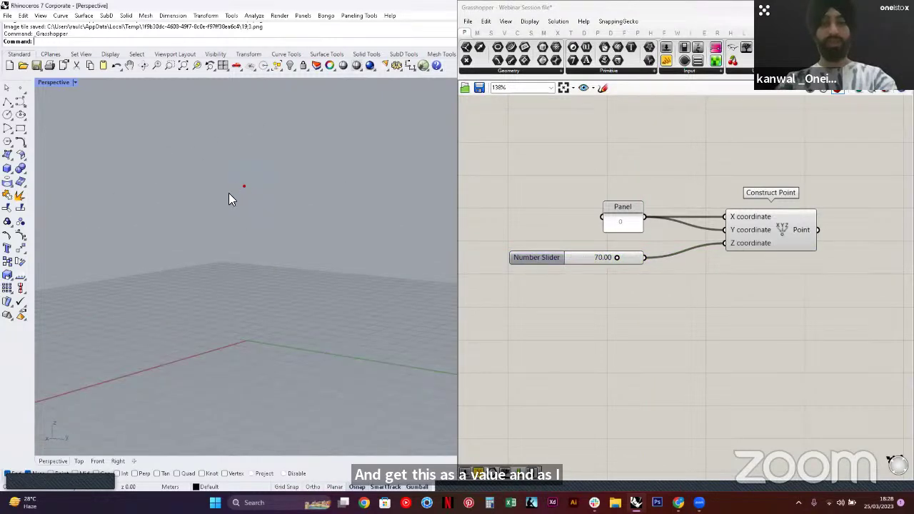
# Connect Construct Point's output to Circle CNR's Center input and align the Circle CNR component with that output
pyautogui.click(786, 228)
pyautogui.click(724, 178)
pyautogui.moveTo(729, 179); pyautogui.dragTo(677, 200, button='right')
pyautogui.moveTo(622, 179); pyautogui.dragTo(778, 303)
pyautogui.click(781, 300)
pyautogui.moveTo(753, 257); pyautogui.dragTo(643, 271, button='right')
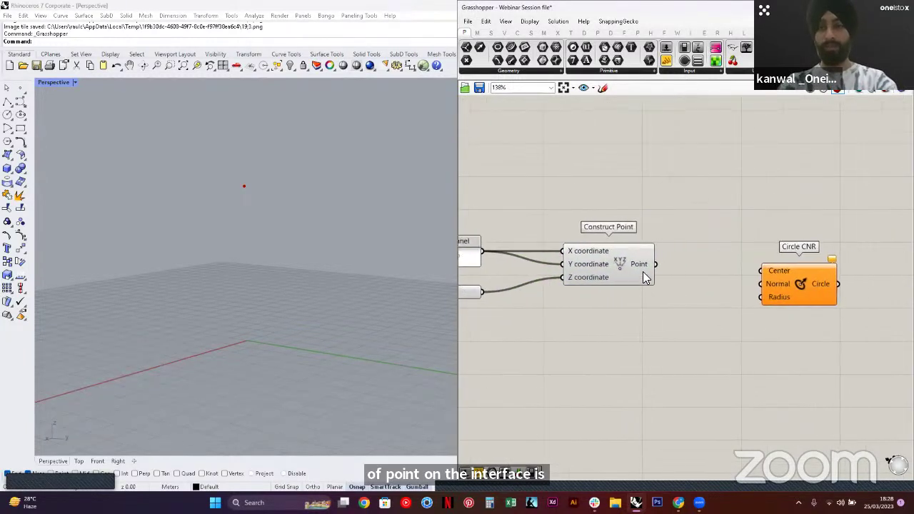
pyautogui.moveTo(667, 270); pyautogui.dragTo(795, 282)
pyautogui.click(698, 323)
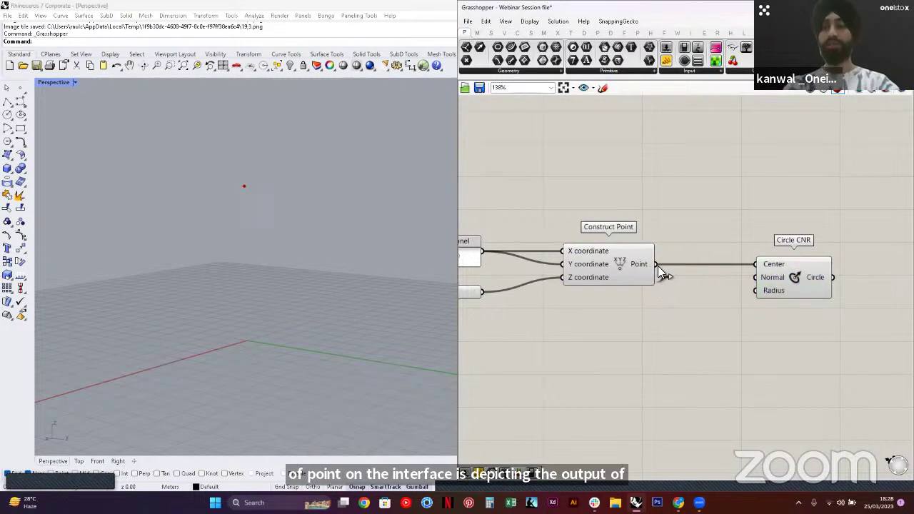
pyautogui.moveTo(730, 217); pyautogui.dragTo(866, 318)
pyautogui.click(856, 320)
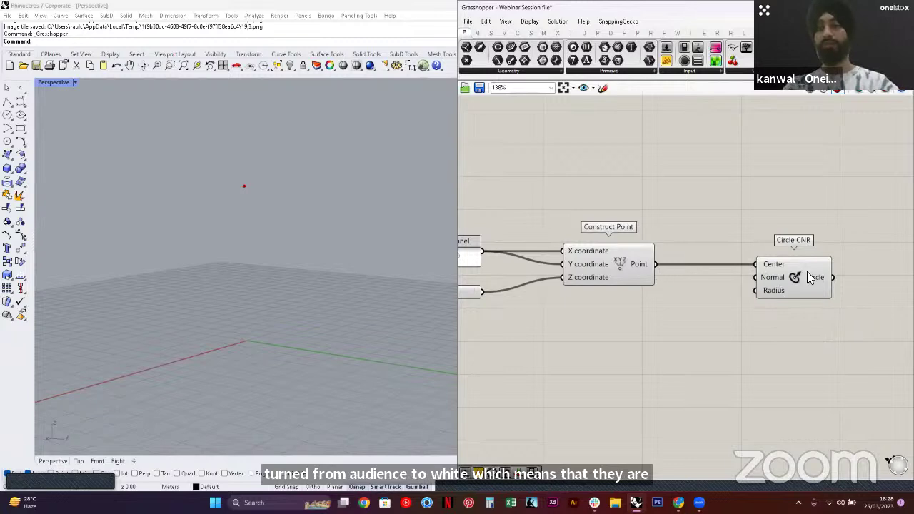
# Add a number slider with value 200 below Construct Point
pyautogui.moveTo(157, 284); pyautogui.dragTo(263, 255, button='right')
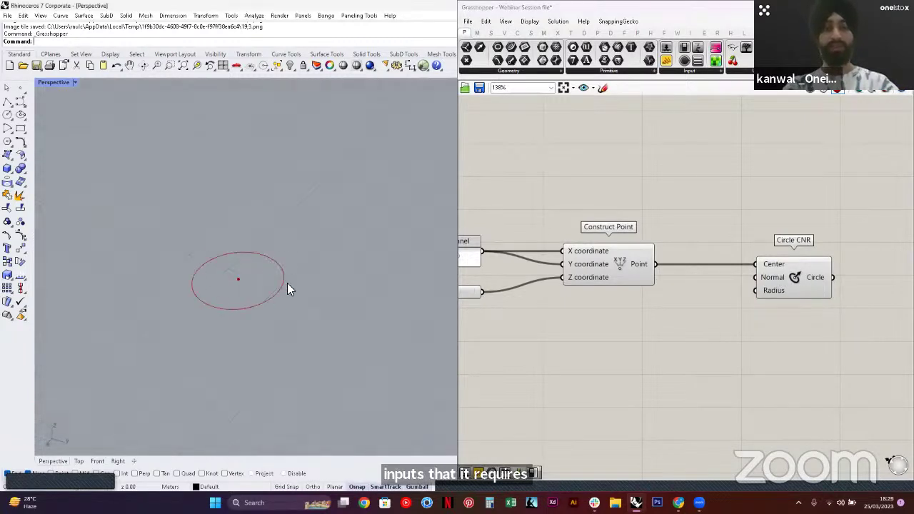
pyautogui.moveTo(770, 289)
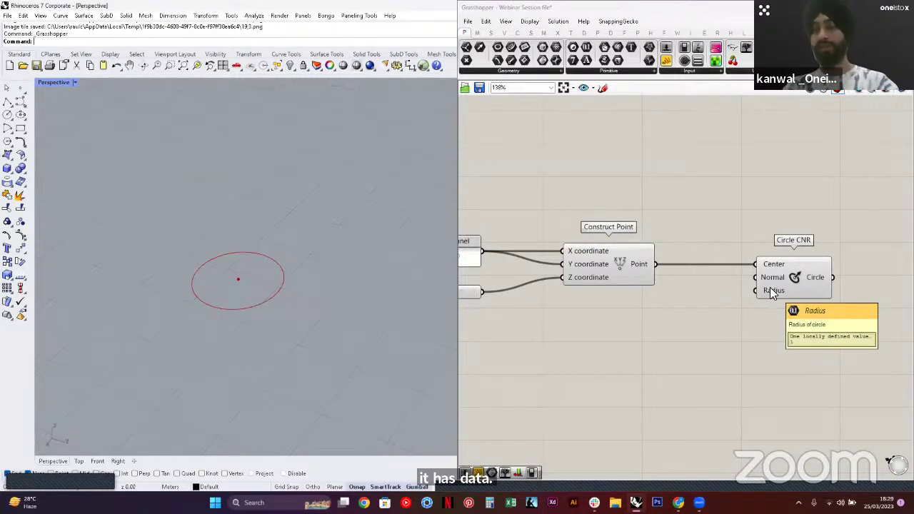
pyautogui.doubleClick(639, 341)
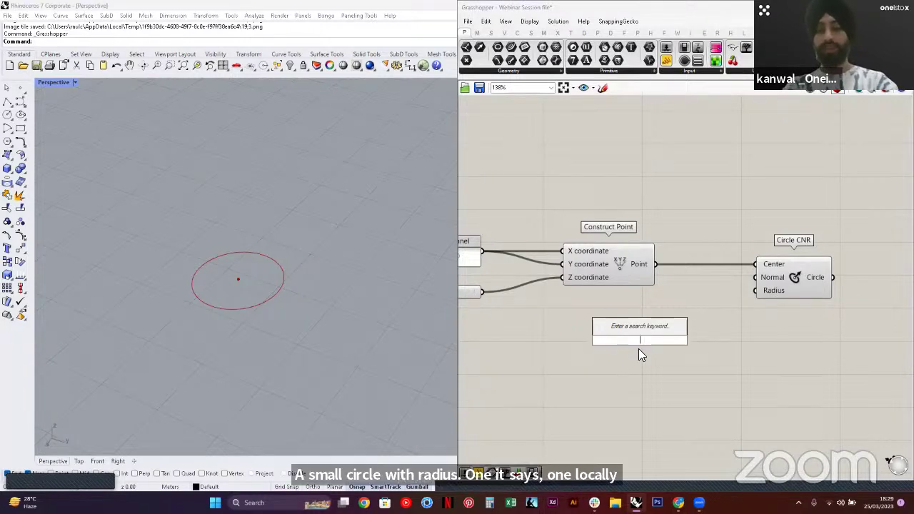
pyautogui.write('200')
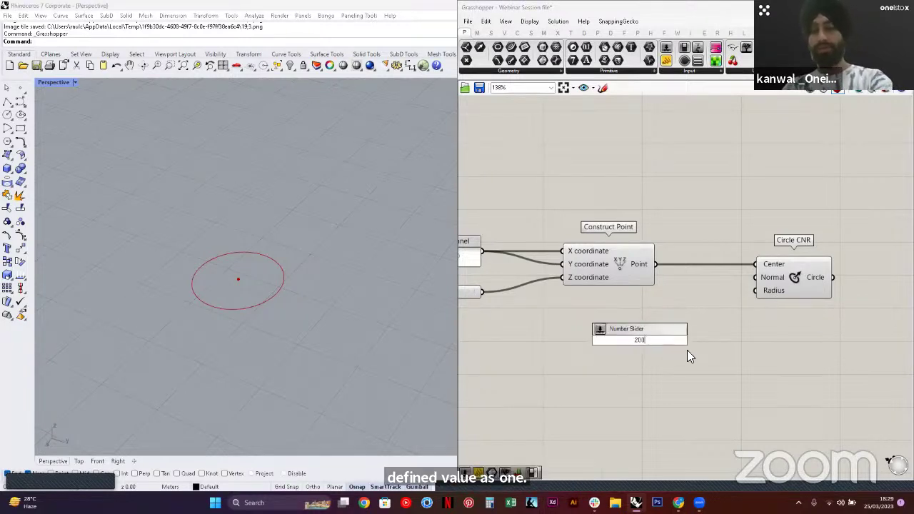
pyautogui.press('Return')
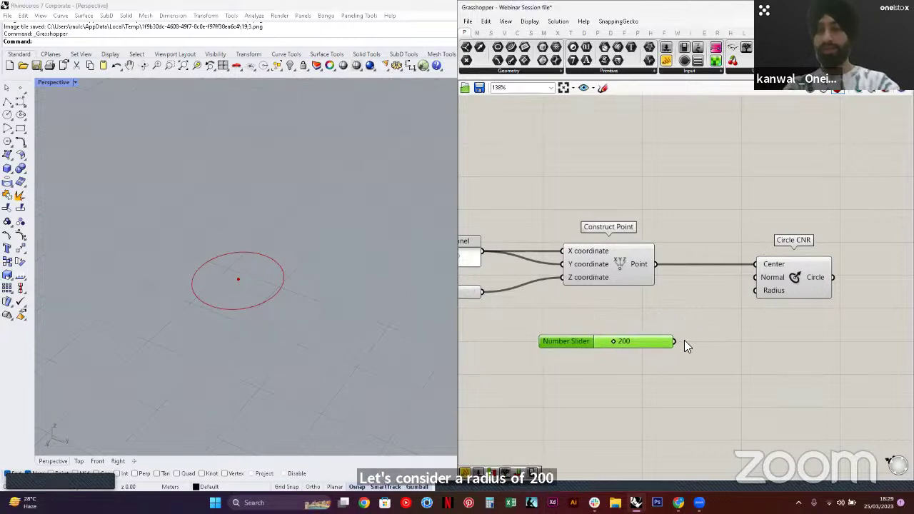
# Place a second number slider with value 200 below the first one, and delete it again
pyautogui.doubleClick(661, 365)
pyautogui.write('200')
pyautogui.press('Return')
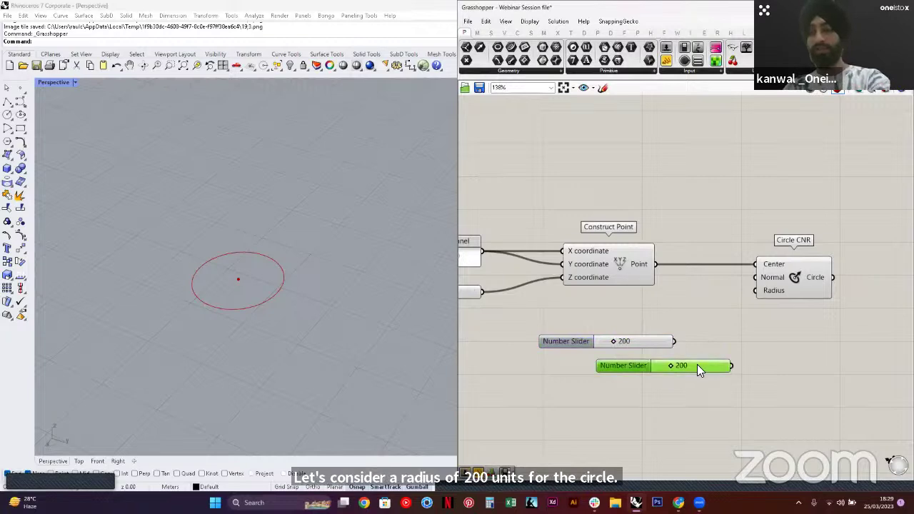
pyautogui.press('Delete')
# Connect the 200 slider to Circle CNR's Radius input and move the slider slightly down, away from Construct Point
pyautogui.scroll(-2, 695, 310)
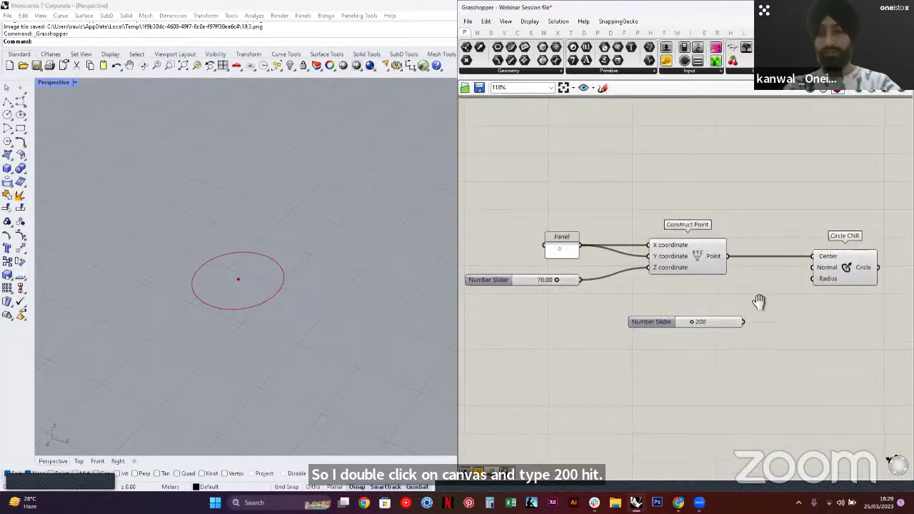
pyautogui.moveTo(755, 299); pyautogui.dragTo(731, 306, button='right')
pyautogui.moveTo(718, 330); pyautogui.dragTo(795, 295)
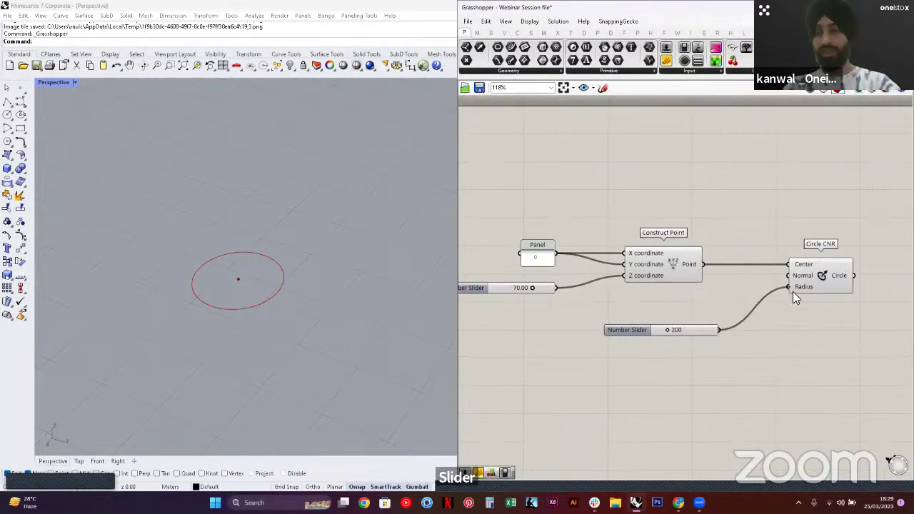
pyautogui.moveTo(703, 328); pyautogui.dragTo(688, 341)
pyautogui.click(707, 316)
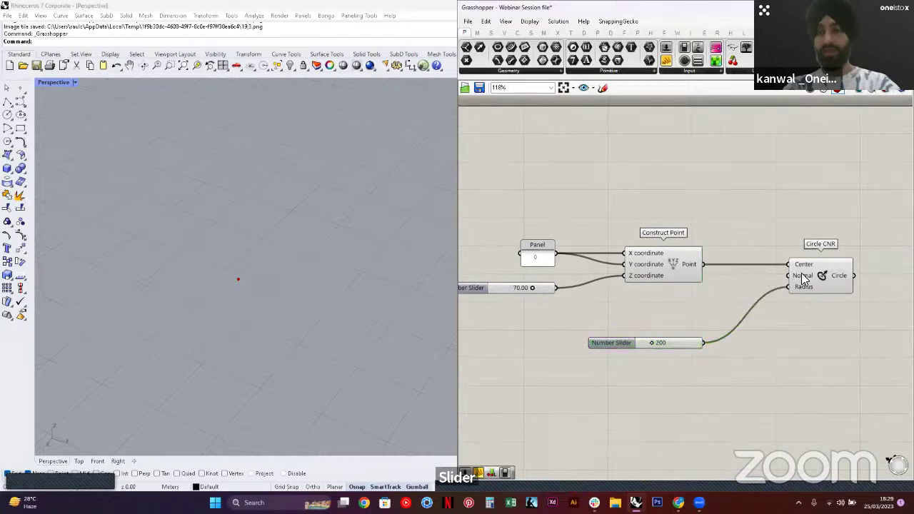
pyautogui.scroll(-5, 311, 259)
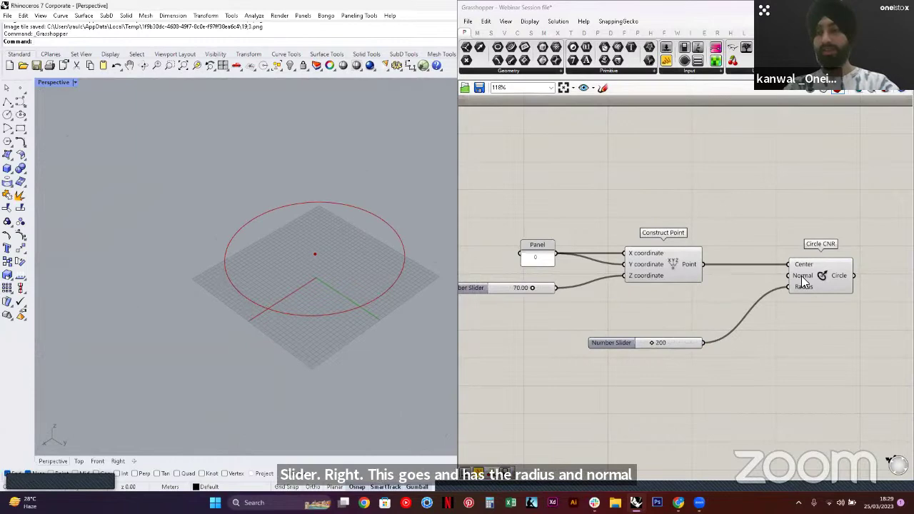
# Add a Unit Z component between Construct Point and the radius slider and connect it to Circle CNR's Normal input
pyautogui.doubleClick(679, 313)
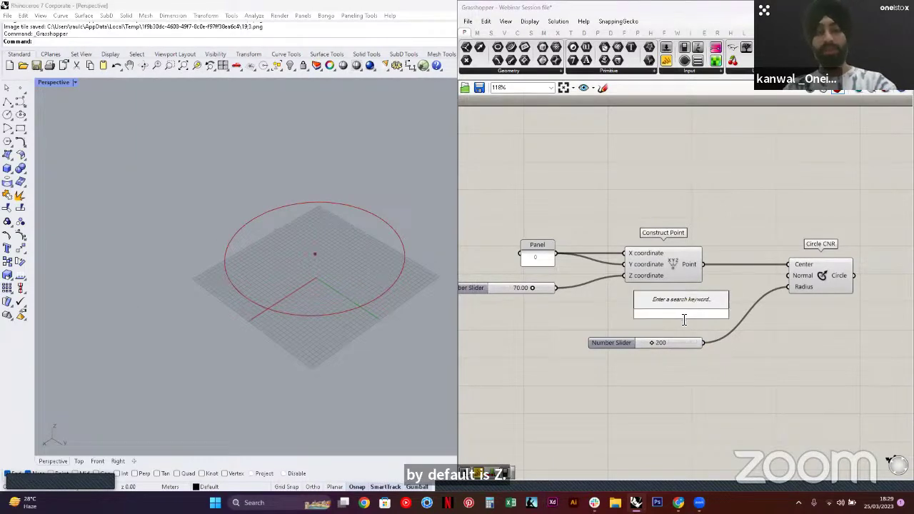
pyautogui.write('z')
pyautogui.click(659, 303)
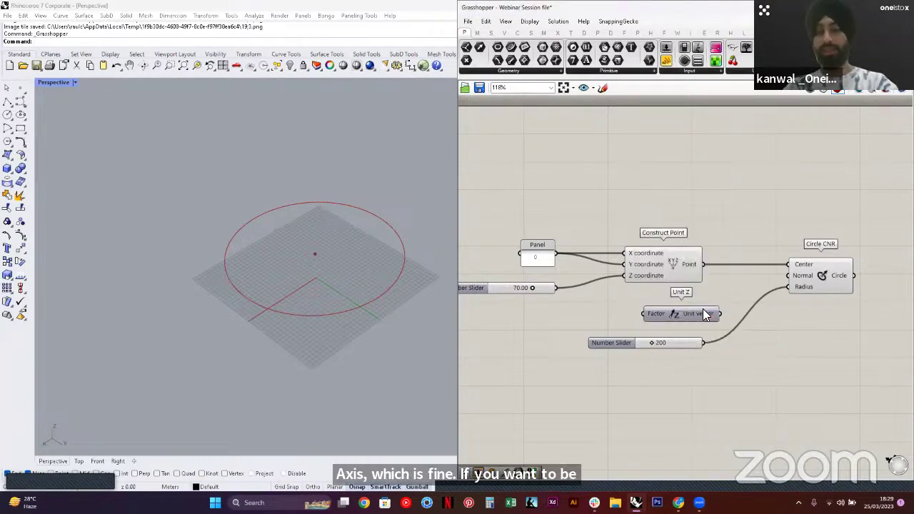
pyautogui.moveTo(787, 275); pyautogui.dragTo(688, 310)
pyautogui.click(732, 324)
pyautogui.moveTo(677, 323); pyautogui.dragTo(695, 311, button='right')
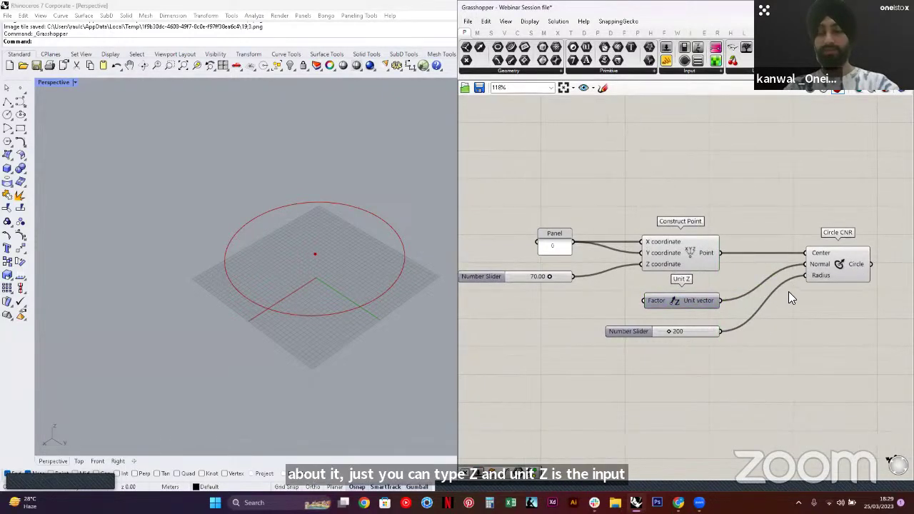
pyautogui.keyDown('shift'); pyautogui.moveTo(343, 307); pyautogui.dragTo(309, 197, button='right'); pyautogui.keyUp('shift')
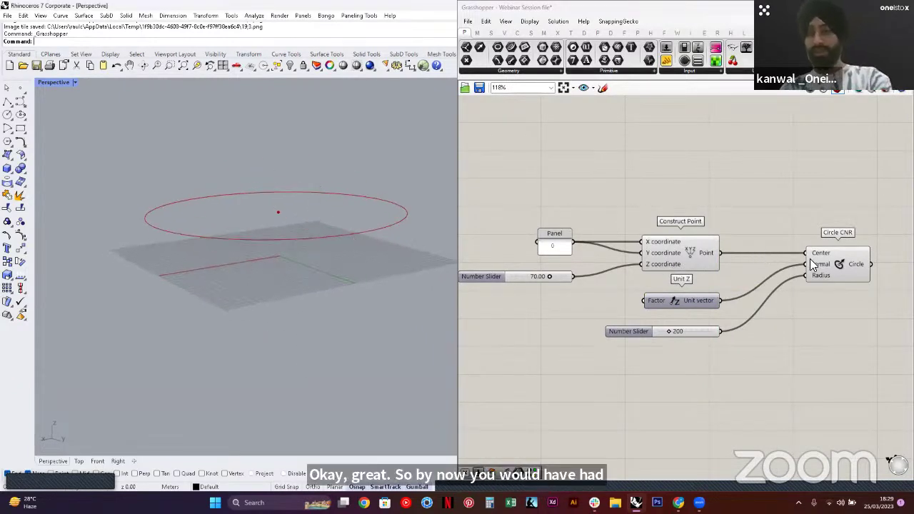
# Add a Divide Curve component to the right of Circle CNR
pyautogui.moveTo(790, 277); pyautogui.dragTo(681, 274, button='right')
pyautogui.moveTo(808, 263); pyautogui.dragTo(775, 270, button='right')
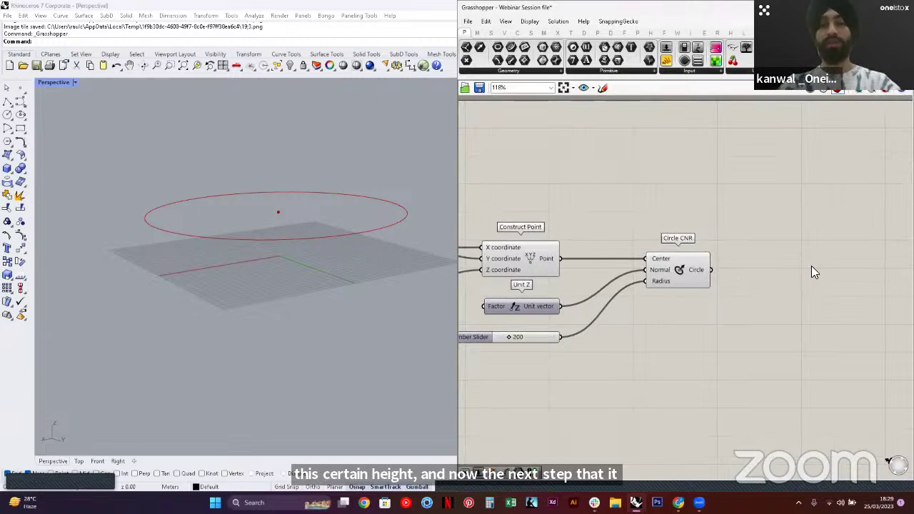
pyautogui.moveTo(844, 285); pyautogui.dragTo(760, 283, button='right')
pyautogui.doubleClick(761, 282)
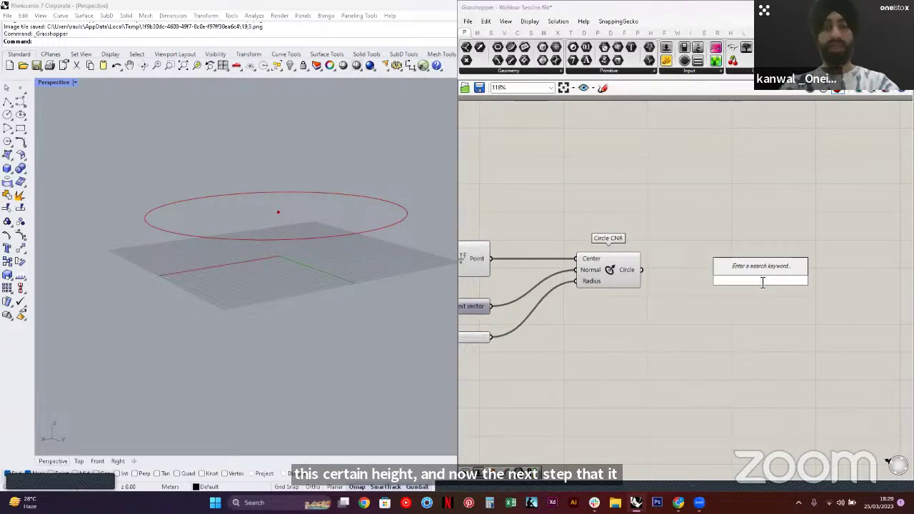
pyautogui.write('divide')
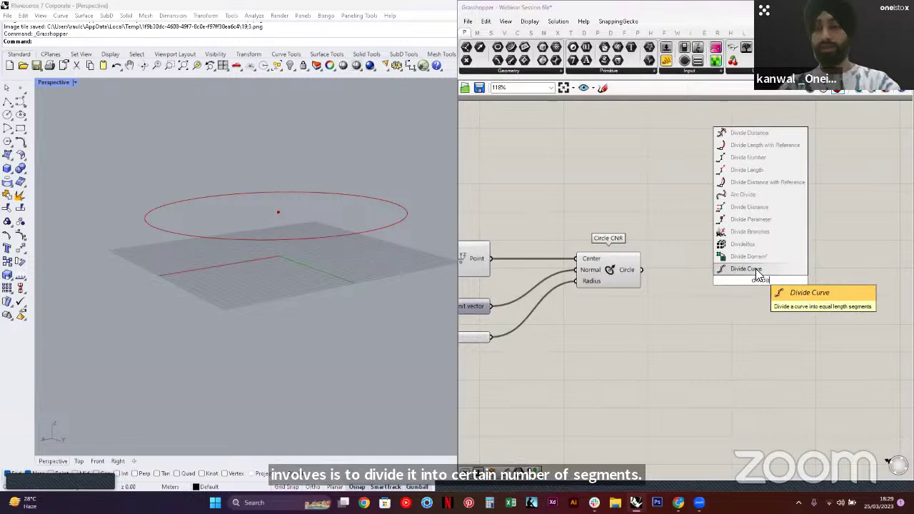
pyautogui.click(748, 269)
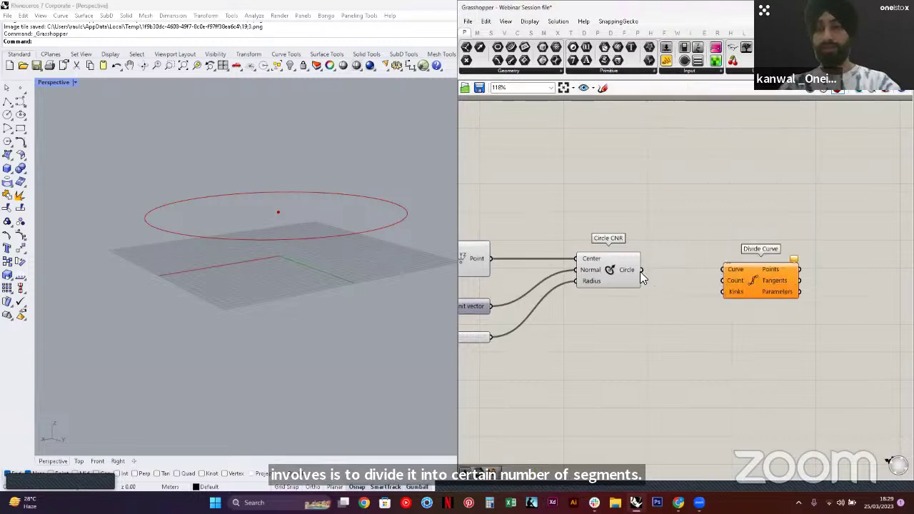
# Connect Circle CNR's output to Divide Curve's Curve input and move Divide Curve further away from the circle component
pyautogui.click(612, 274)
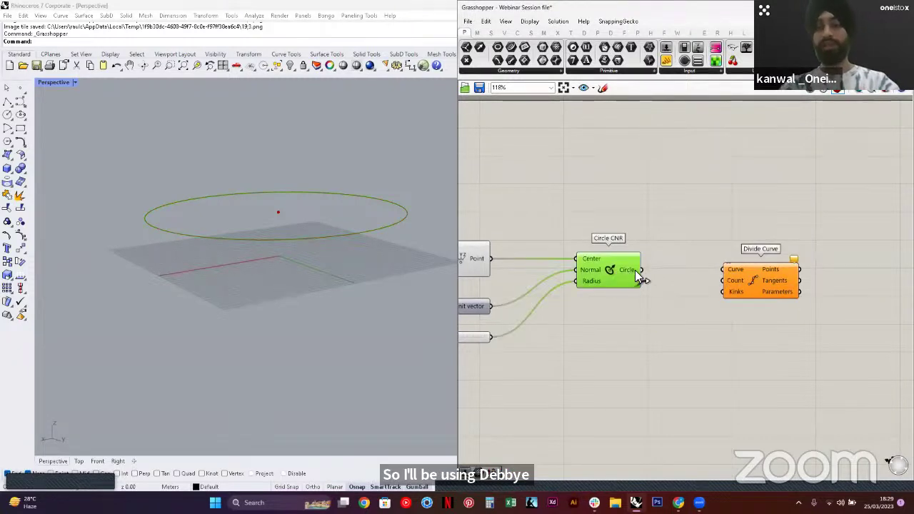
pyautogui.moveTo(642, 270); pyautogui.dragTo(811, 286)
pyautogui.click(724, 340)
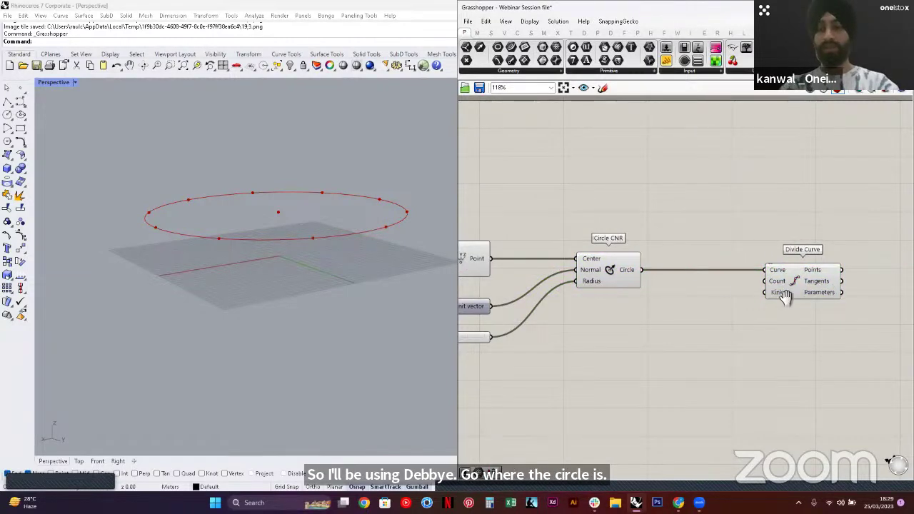
pyautogui.moveTo(784, 297); pyautogui.dragTo(733, 273, button='right')
pyautogui.moveTo(732, 273); pyautogui.dragTo(780, 273)
pyautogui.click(671, 329)
pyautogui.doubleClick(621, 312)
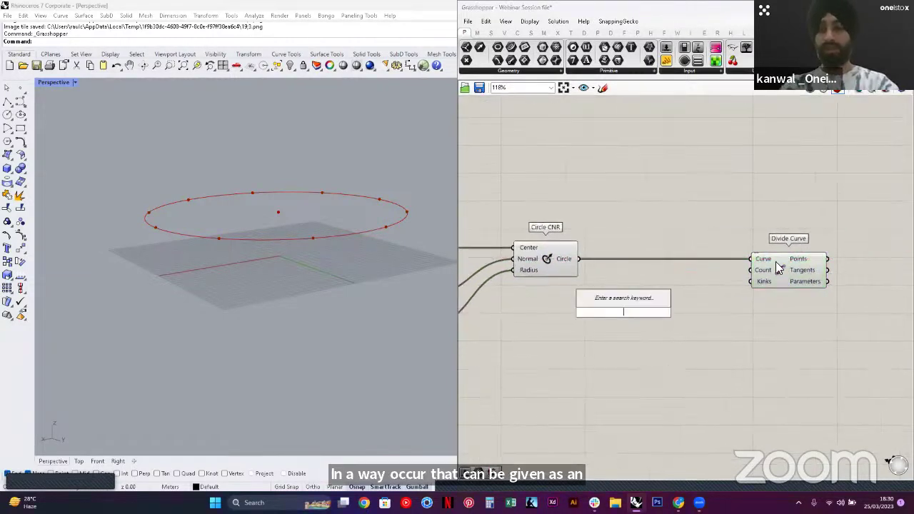
pyautogui.press('Escape')
# Add a Panel beside Divide Curve and connect Divide Curve's Points output to it
pyautogui.moveTo(761, 270)
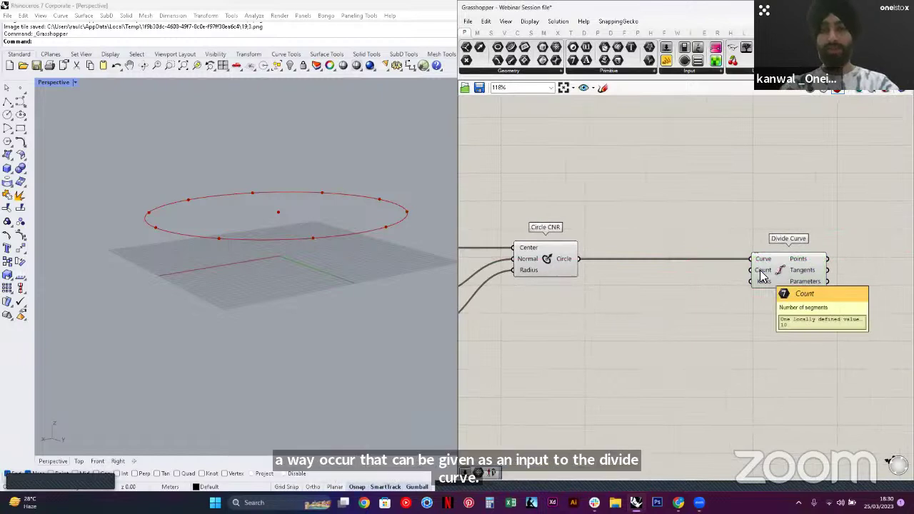
pyautogui.moveTo(739, 302); pyautogui.dragTo(678, 307, button='right')
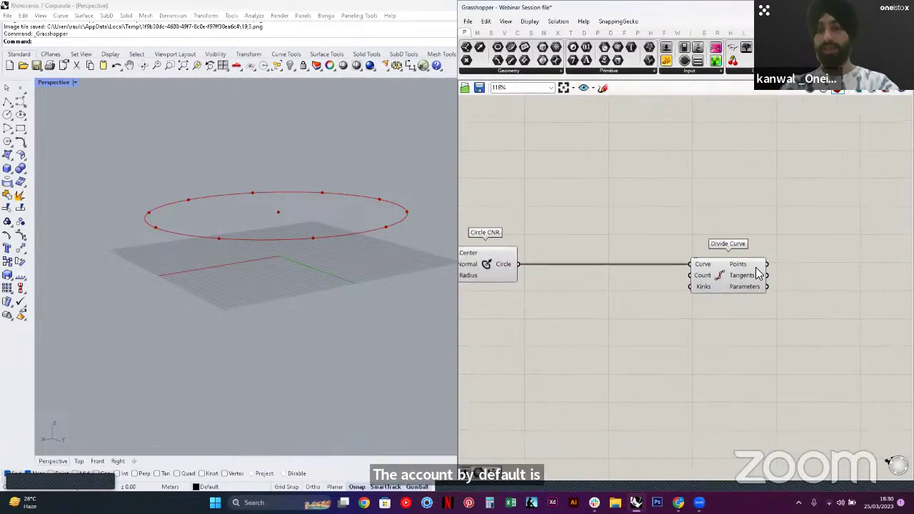
pyautogui.doubleClick(831, 242)
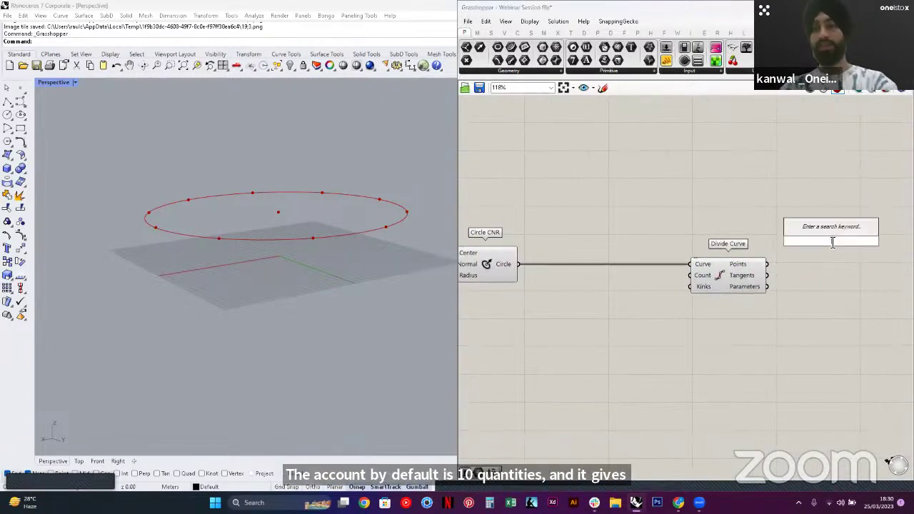
pyautogui.write('//')
pyautogui.press('Return')
pyautogui.moveTo(768, 264); pyautogui.dragTo(787, 242)
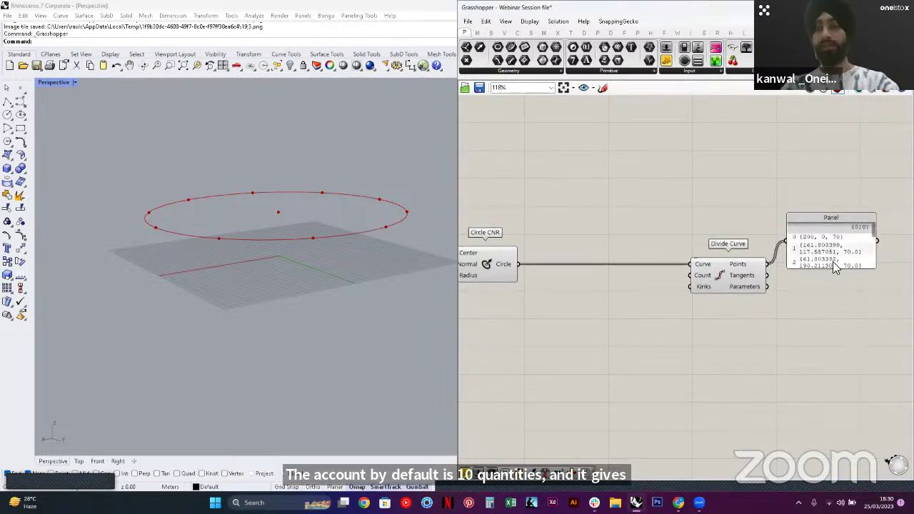
# Enlarge the points panel to fit the whole coordinate list and align it with Divide Curve's Points output
pyautogui.moveTo(829, 279); pyautogui.dragTo(831, 330)
pyautogui.moveTo(884, 306); pyautogui.dragTo(735, 302, button='right')
pyautogui.moveTo(725, 312); pyautogui.dragTo(853, 305)
pyautogui.moveTo(682, 319); pyautogui.dragTo(709, 318, button='right')
pyautogui.moveTo(611, 221); pyautogui.dragTo(652, 220, button='right')
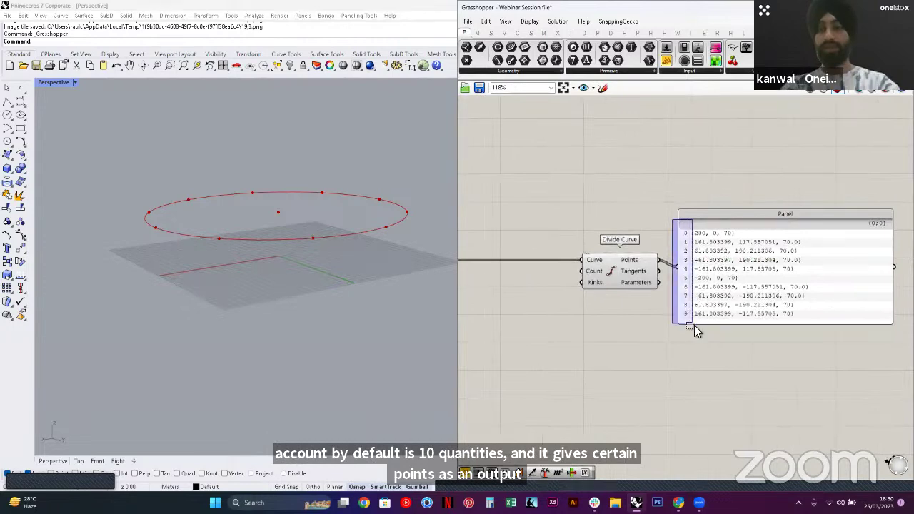
pyautogui.click(721, 266)
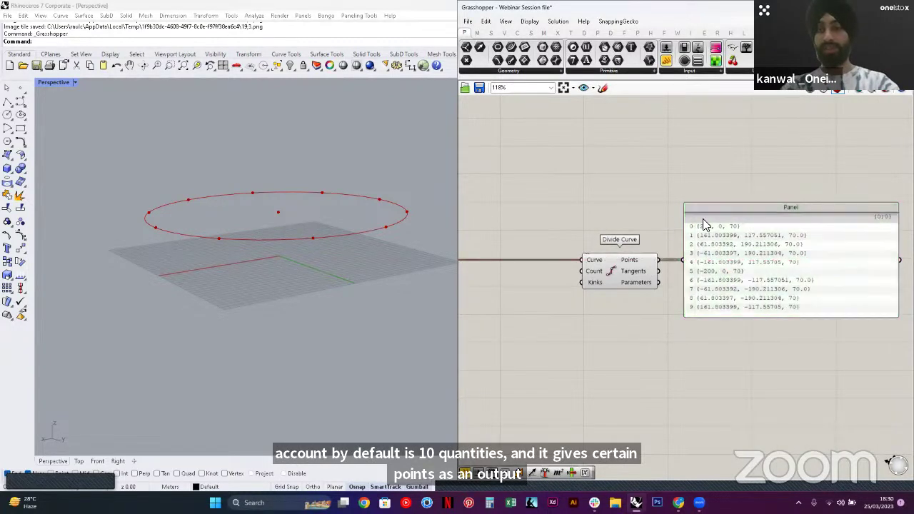
# Add a number slider set to 100 below the circle-to-divide wire and connect it to Divide Curve's Count input
pyautogui.scroll(4, 696, 227)
pyautogui.moveTo(212, 233); pyautogui.dragTo(167, 256, button='right')
pyautogui.scroll(-4, 689, 264)
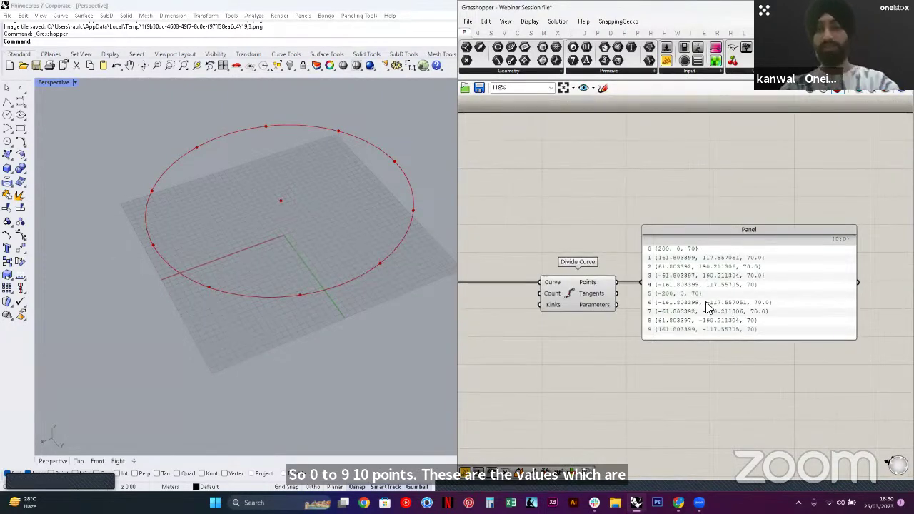
pyautogui.scroll(2, 638, 243)
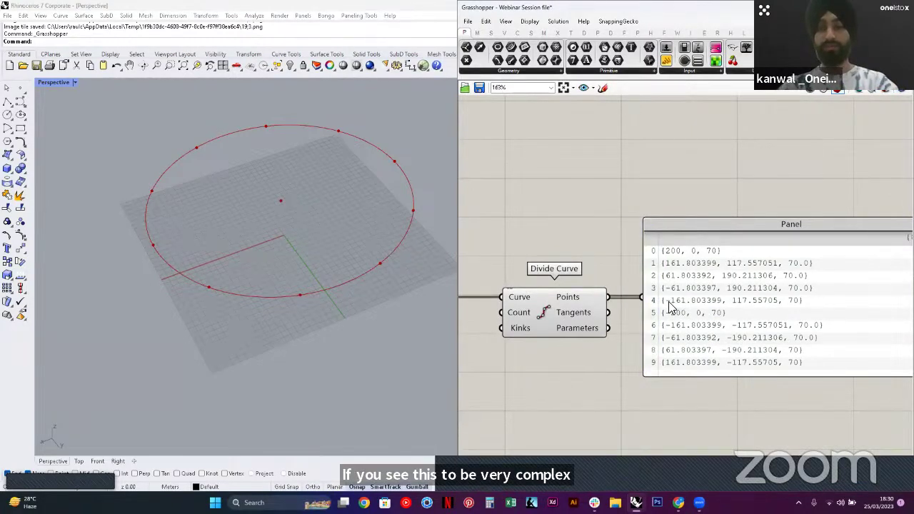
pyautogui.scroll(-2, 671, 307)
pyautogui.moveTo(540, 301); pyautogui.dragTo(693, 288, button='right')
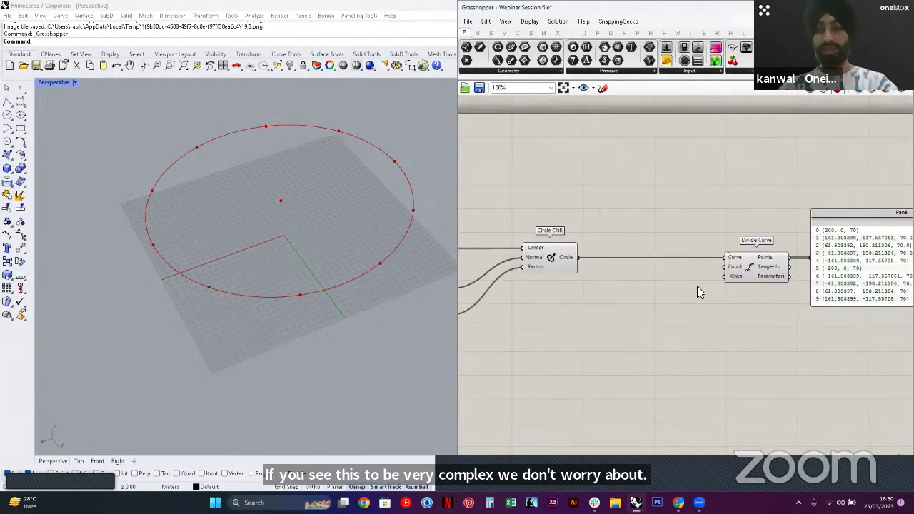
pyautogui.doubleClick(606, 305)
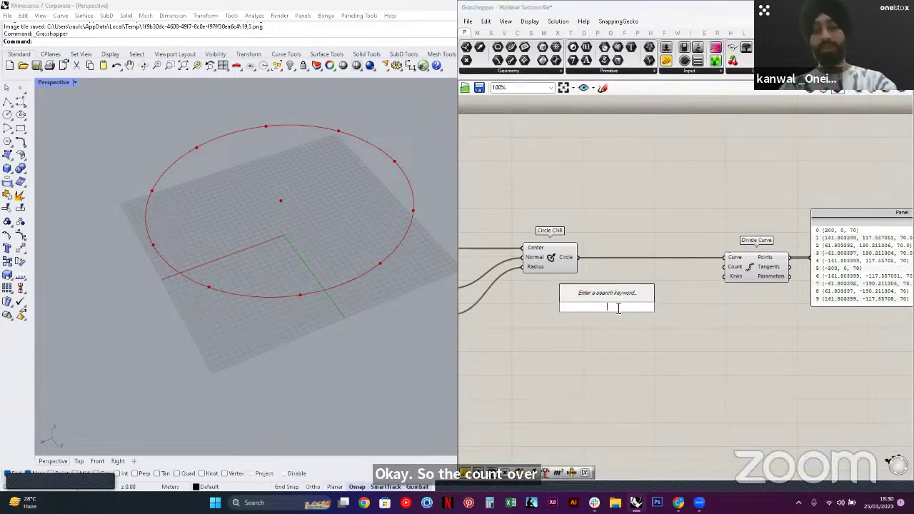
pyautogui.write('1')
pyautogui.press('Return')
pyautogui.scroll(1, 658, 307)
pyautogui.moveTo(654, 307); pyautogui.dragTo(746, 273)
pyautogui.moveTo(771, 297); pyautogui.dragTo(637, 317, button='right')
pyautogui.moveTo(770, 275); pyautogui.dragTo(677, 261, button='right')
# Enlarge the points panel downward until the whole coordinate list fits, and review its first and last entries
pyautogui.scroll(-3, 728, 282)
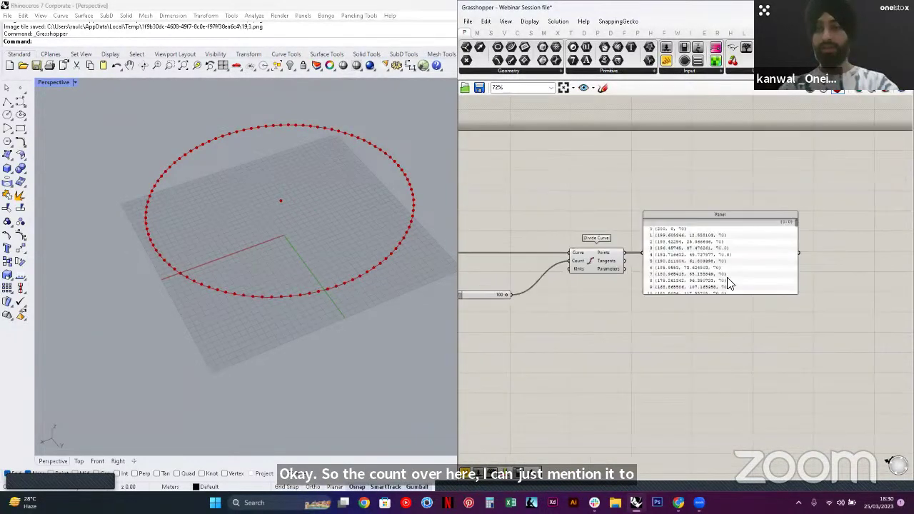
pyautogui.click(693, 265)
pyautogui.scroll(3, 694, 264)
pyautogui.moveTo(714, 307); pyautogui.dragTo(709, 411)
pyautogui.moveTo(709, 400); pyautogui.dragTo(706, 270, button='right')
pyautogui.scroll(-5, 706, 274)
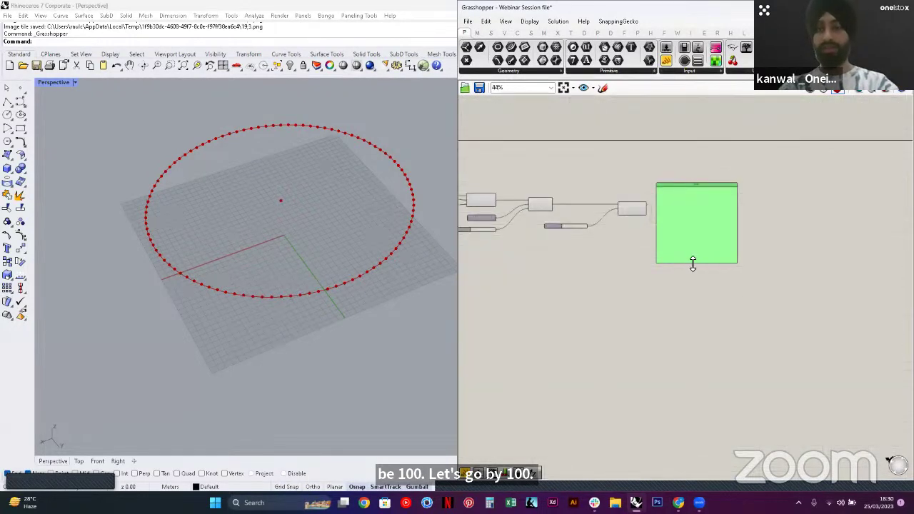
pyautogui.moveTo(693, 263); pyautogui.dragTo(682, 482)
pyautogui.moveTo(676, 356); pyautogui.dragTo(664, 162, button='right')
pyautogui.scroll(4, 664, 284)
pyautogui.scroll(1, 664, 284)
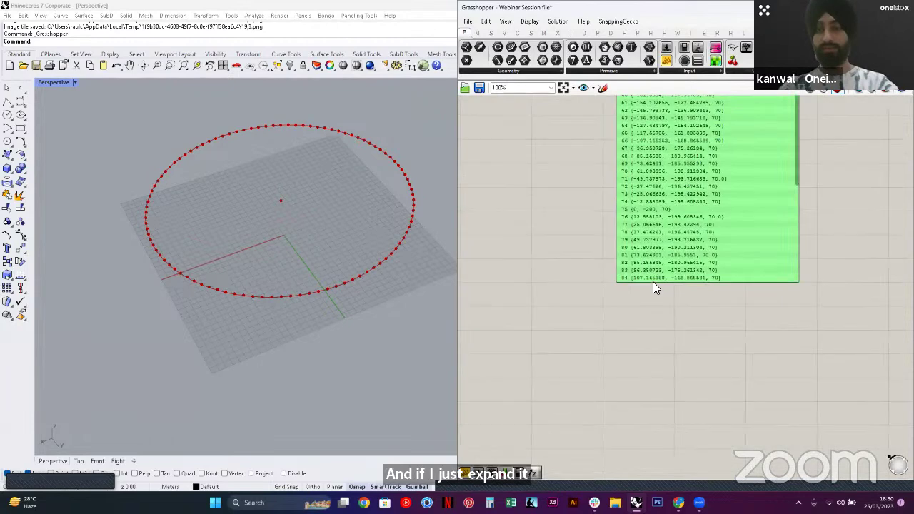
pyautogui.moveTo(653, 282); pyautogui.dragTo(649, 401)
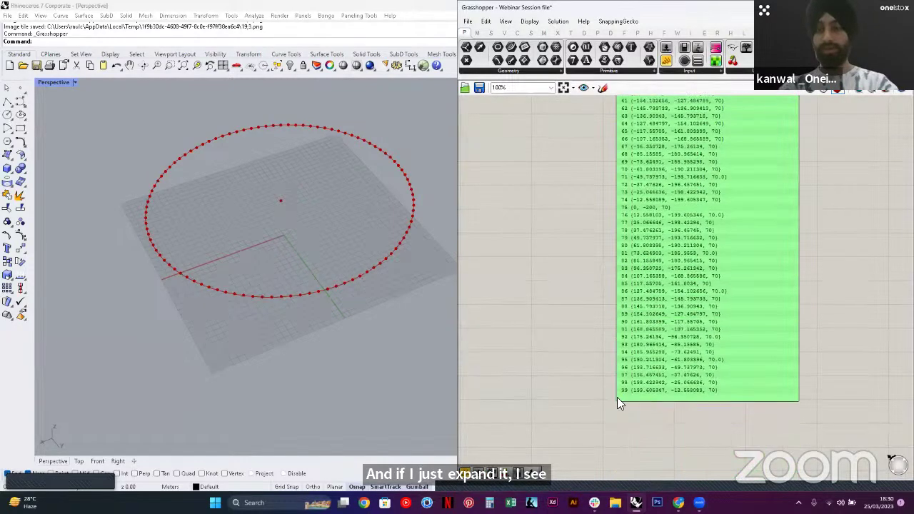
pyautogui.scroll(2, 629, 394)
pyautogui.scroll(-7, 629, 389)
pyautogui.scroll(6, 638, 253)
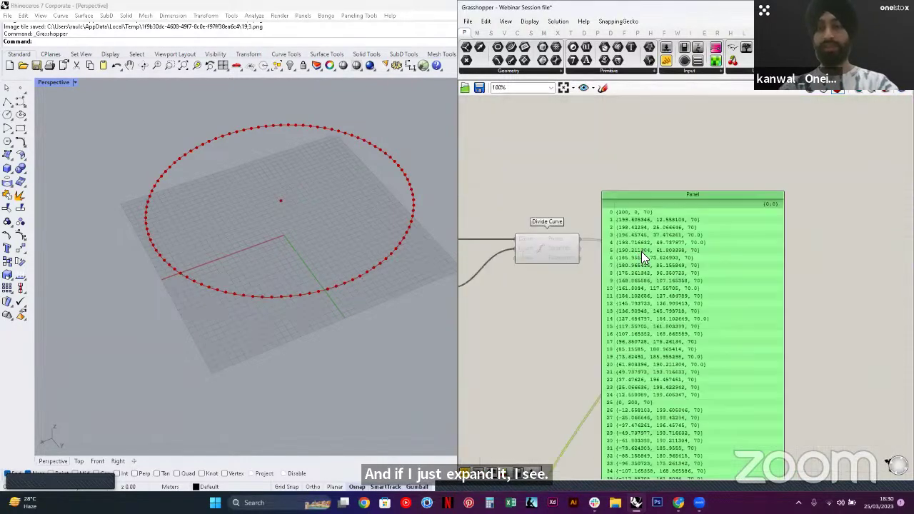
# Delete the points panel and move the 100 count slider beneath Circle CNR
pyautogui.press('Delete')
pyautogui.moveTo(563, 256); pyautogui.dragTo(814, 256, button='right')
pyautogui.scroll(1, 684, 259)
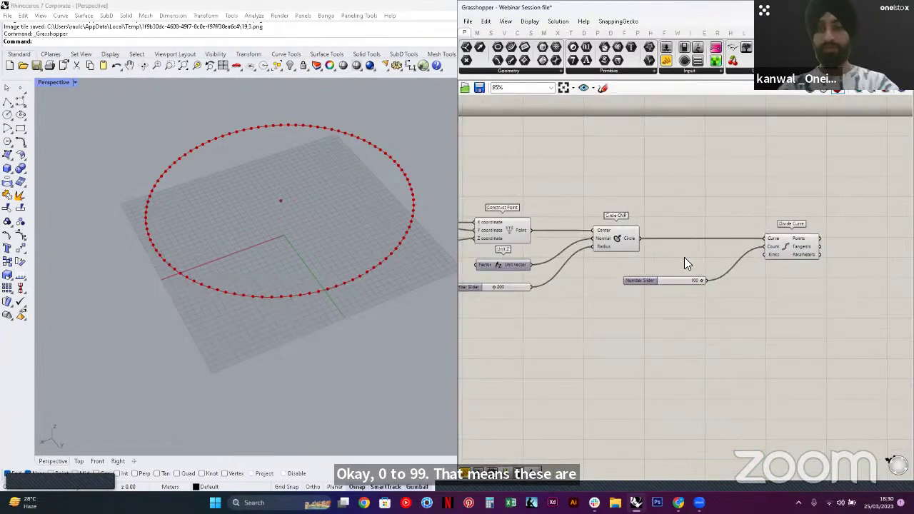
pyautogui.moveTo(671, 290); pyautogui.dragTo(577, 291)
pyautogui.scroll(-1, 707, 283)
pyautogui.moveTo(636, 290); pyautogui.dragTo(765, 296, button='right')
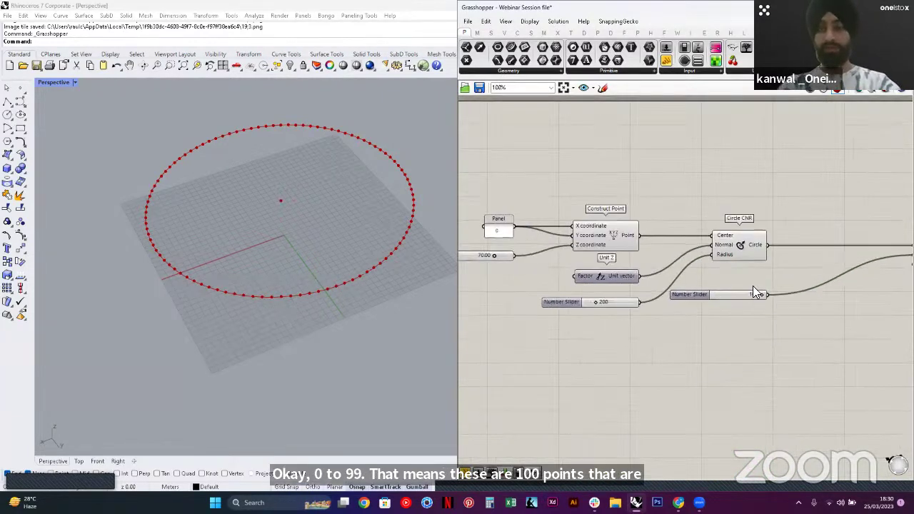
pyautogui.moveTo(586, 262); pyautogui.dragTo(667, 277, button='right')
# Maximize the Grasshopper window and tidy the layout by moving Divide Curve closer to Circle CNR
pyautogui.moveTo(278, 337); pyautogui.dragTo(280, 287, button='right')
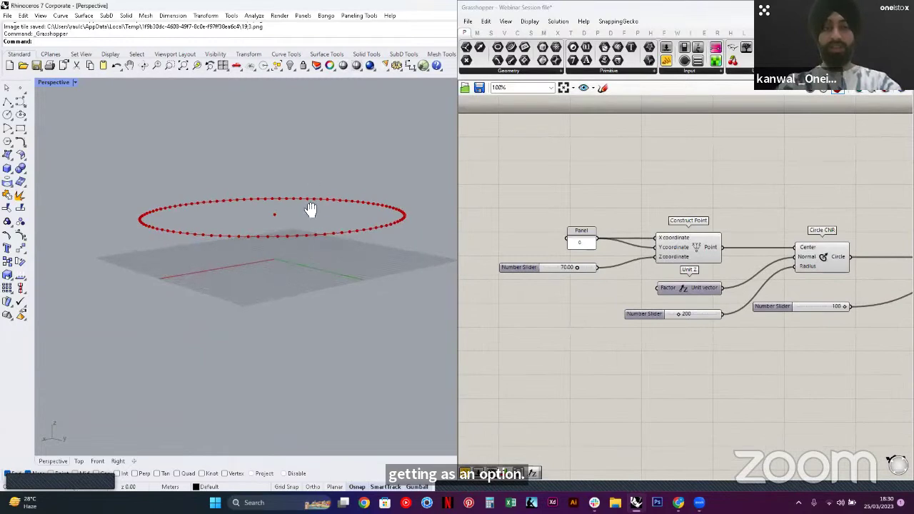
pyautogui.keyDown('shift'); pyautogui.moveTo(318, 183); pyautogui.dragTo(302, 228, button='right'); pyautogui.keyUp('shift')
pyautogui.scroll(2, 311, 244)
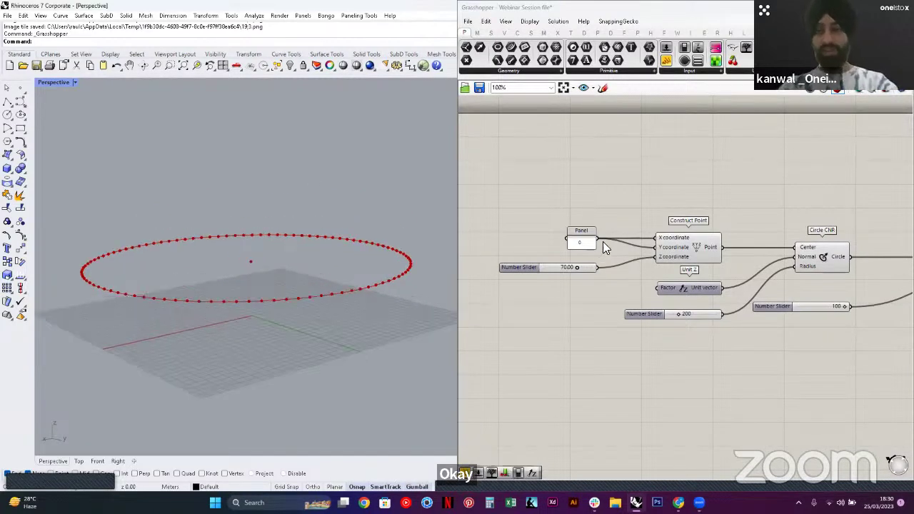
pyautogui.scroll(-1, 602, 241)
pyautogui.click(880, 6)
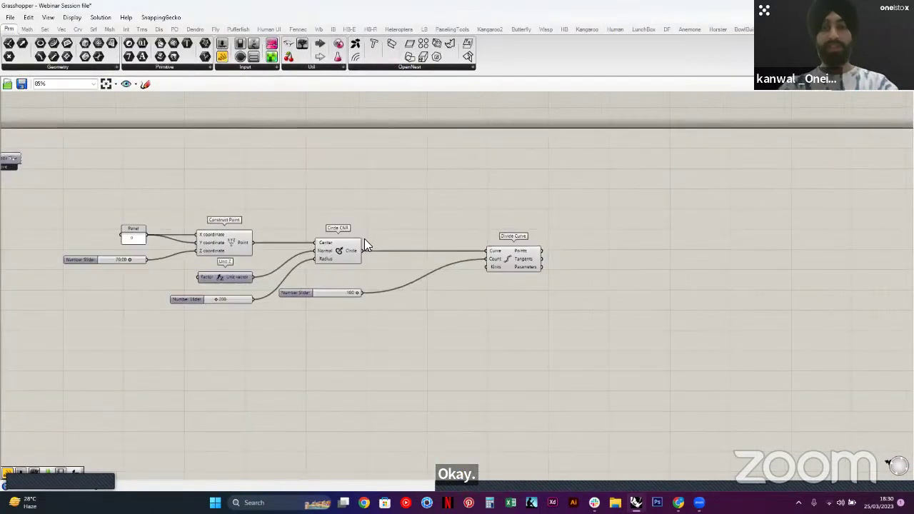
pyautogui.scroll(3, 363, 239)
pyautogui.scroll(-1, 464, 239)
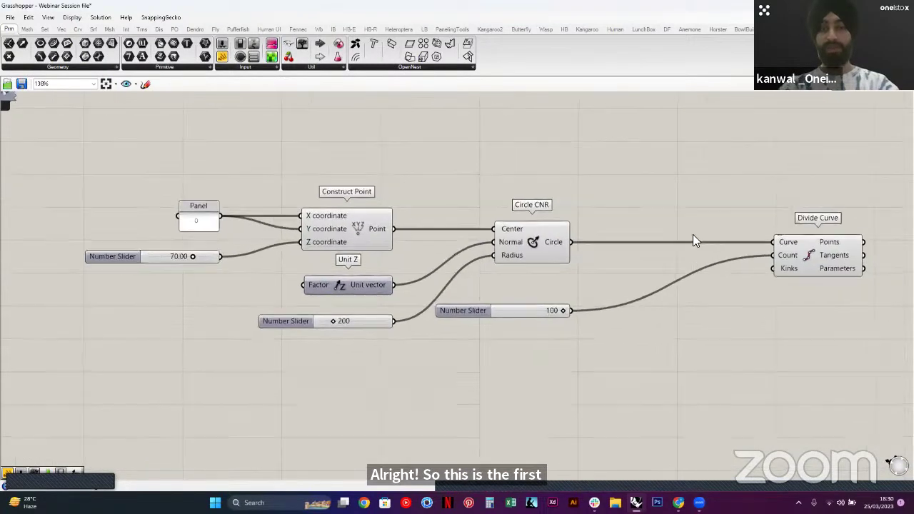
pyautogui.moveTo(801, 245); pyautogui.dragTo(678, 246)
pyautogui.click(664, 310)
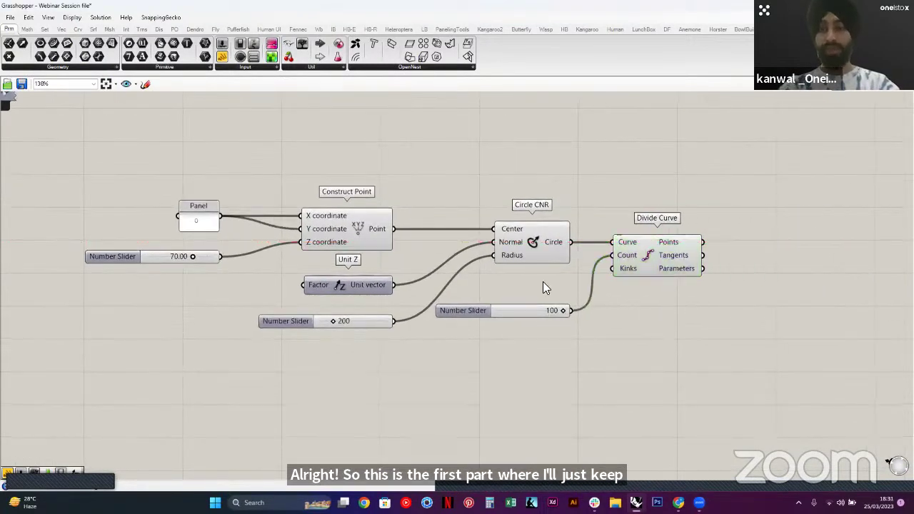
pyautogui.moveTo(433, 304); pyautogui.dragTo(458, 309, button='right')
pyautogui.moveTo(405, 348); pyautogui.dragTo(389, 289)
pyautogui.click(428, 312)
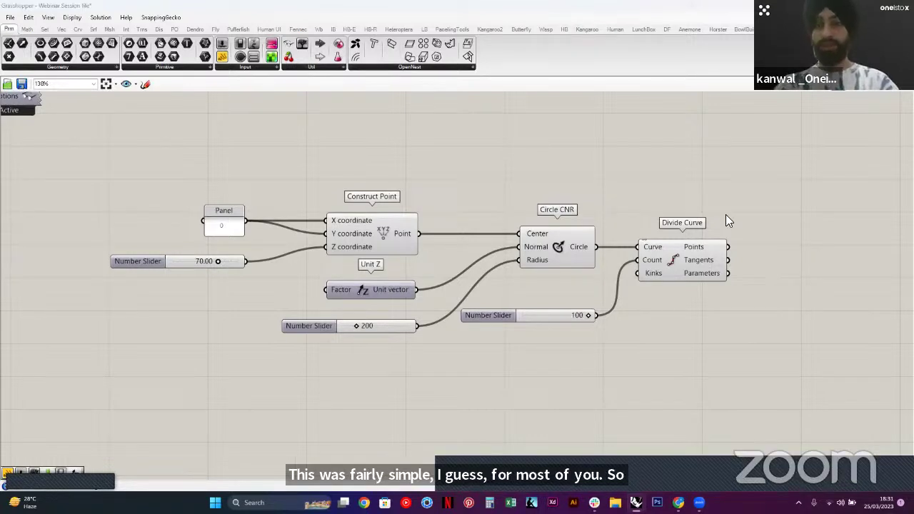
# Restore the Grasshopper window beside the Rhino viewport, with free canvas space after Divide Curve in view
pyautogui.doubleClick(599, 8)
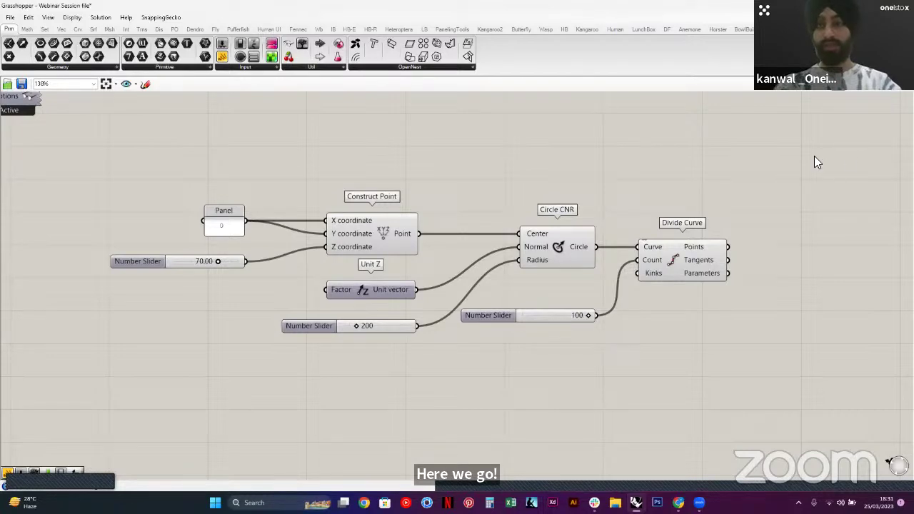
pyautogui.scroll(-5, 643, 174)
pyautogui.scroll(2, 823, 202)
pyautogui.moveTo(824, 202); pyautogui.dragTo(679, 210, button='right')
pyautogui.scroll(3, 680, 214)
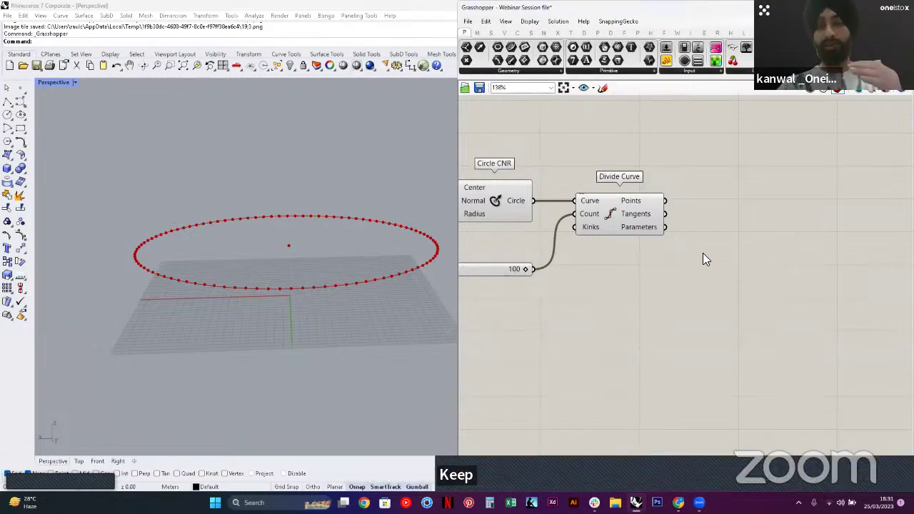
pyautogui.moveTo(787, 245); pyautogui.dragTo(738, 263, button='right')
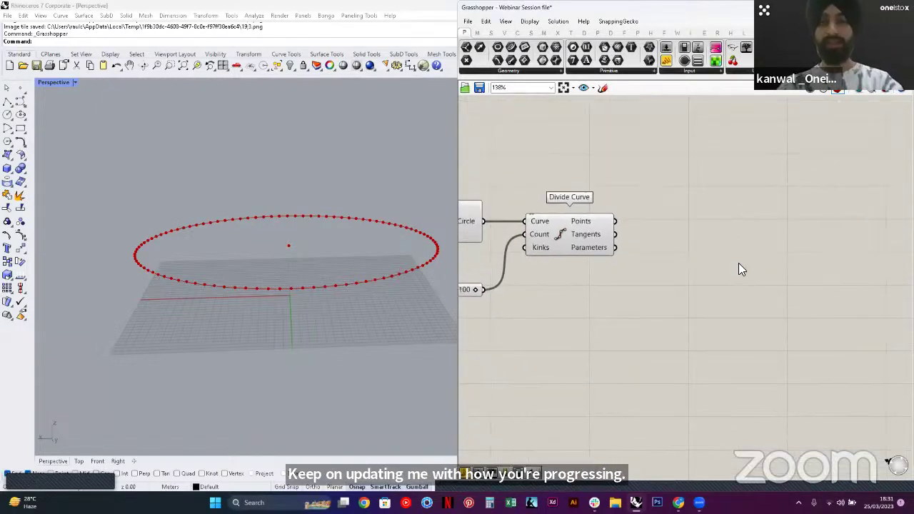
# Highlight Divide Curve's points on the circle, and check the Step 02 slide in Google Slides before returning to Rhino and Grasshopper
pyautogui.click(572, 237)
pyautogui.moveTo(315, 278); pyautogui.dragTo(407, 230, button='right')
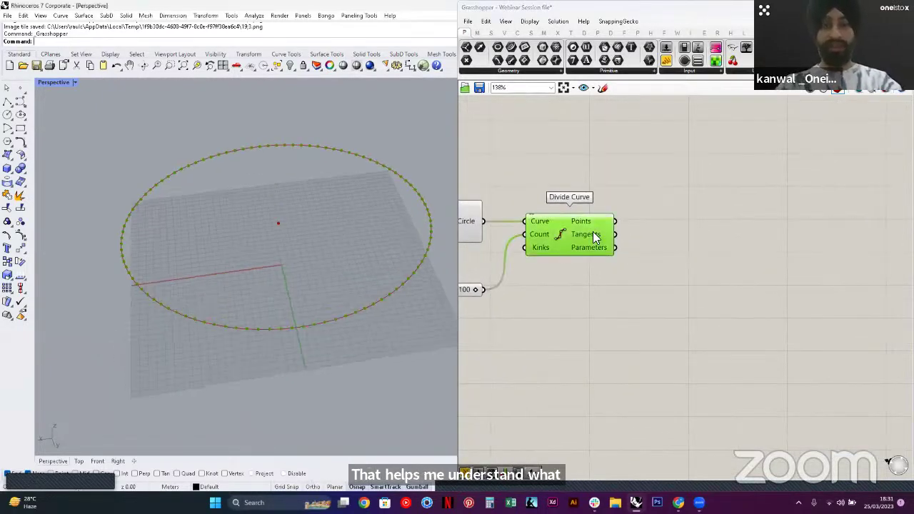
pyautogui.click(674, 276)
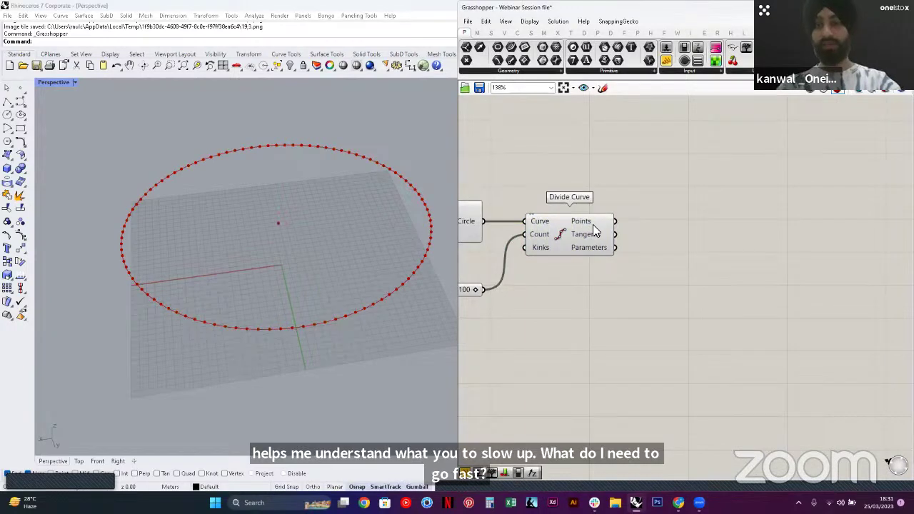
pyautogui.moveTo(357, 295); pyautogui.dragTo(330, 320, button='right')
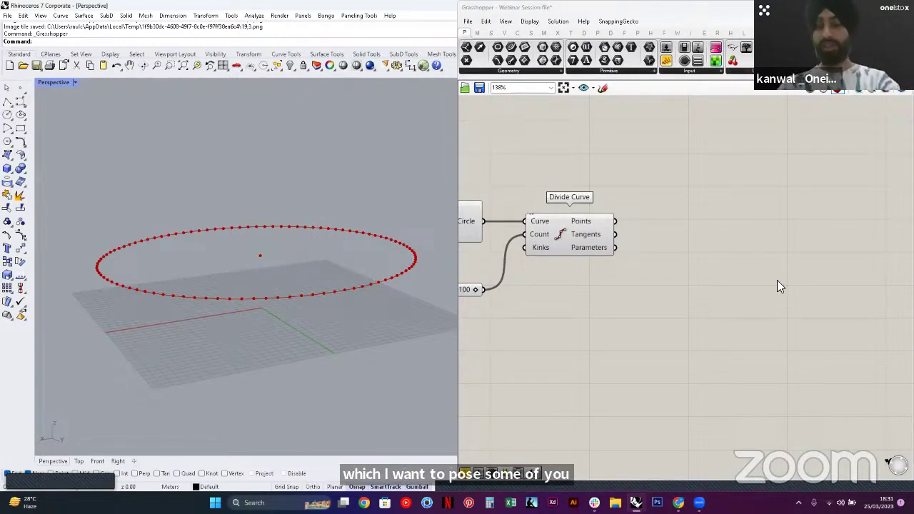
pyautogui.hotkey('alt', 'Tab')
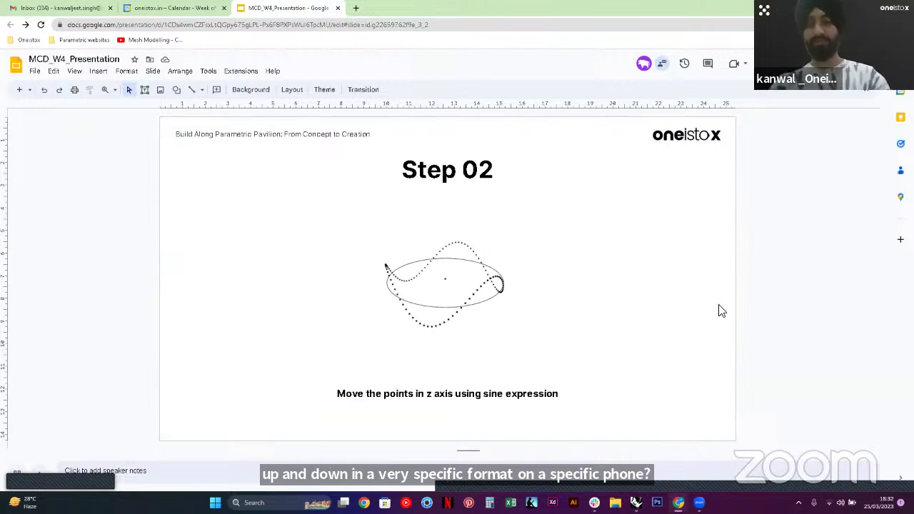
pyautogui.hotkey('alt', 'Tab')
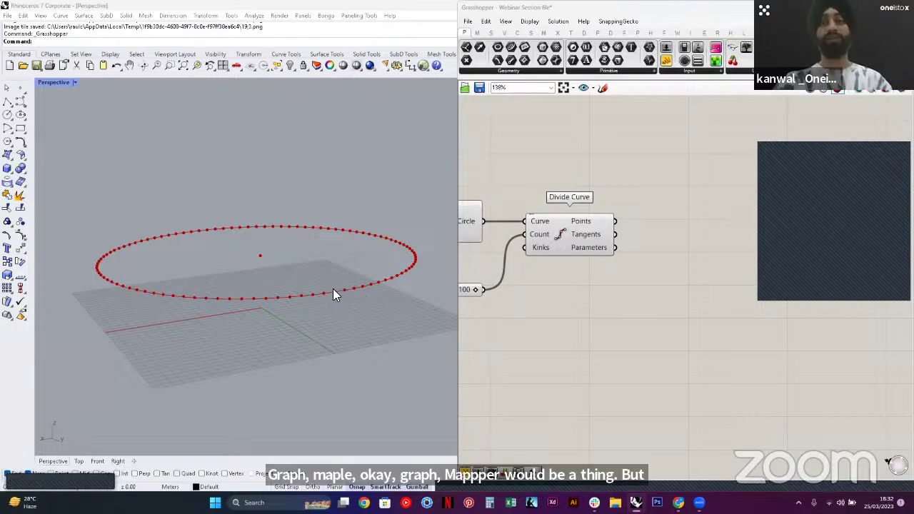
# Add a Graph Mapper component below Divide Curve and set its graph type to Sine
pyautogui.doubleClick(634, 300)
pyautogui.write('graph')
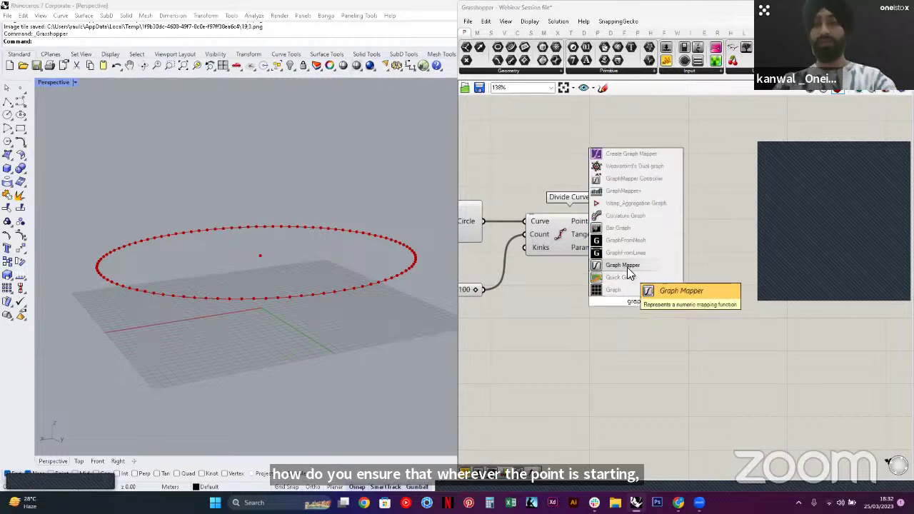
pyautogui.click(627, 267)
pyautogui.rightClick(643, 297)
pyautogui.moveTo(678, 415)
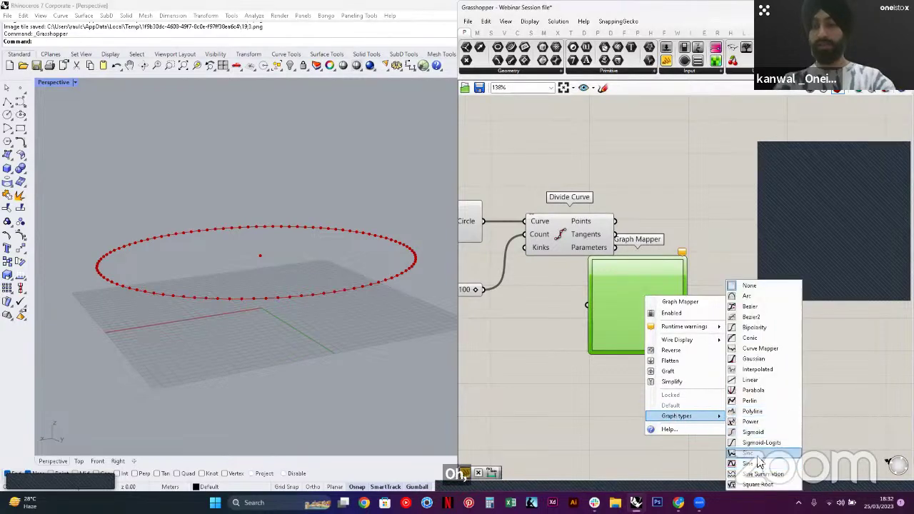
pyautogui.click(756, 464)
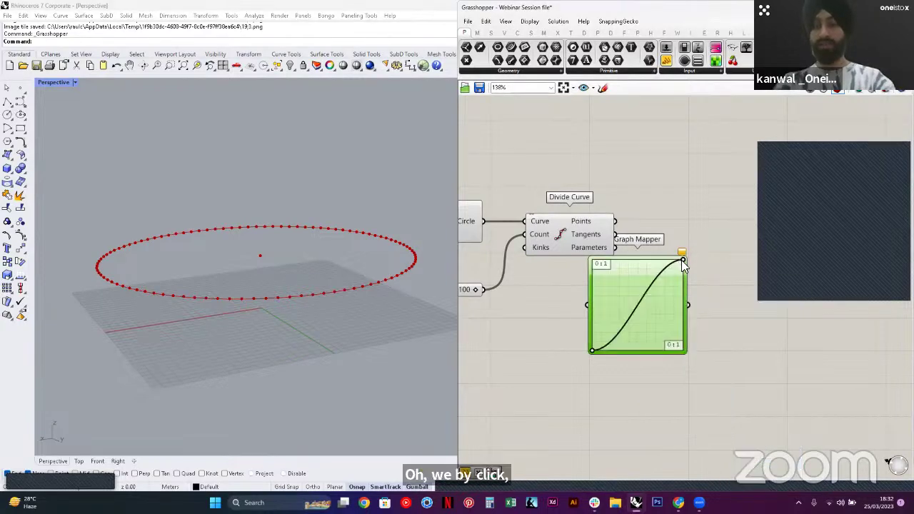
# Widen the Graph Mapper to roughly twice its size and adjust the sine curve to three full waves
pyautogui.moveTo(688, 323); pyautogui.dragTo(886, 350)
pyautogui.moveTo(778, 342); pyautogui.dragTo(632, 355, button='right')
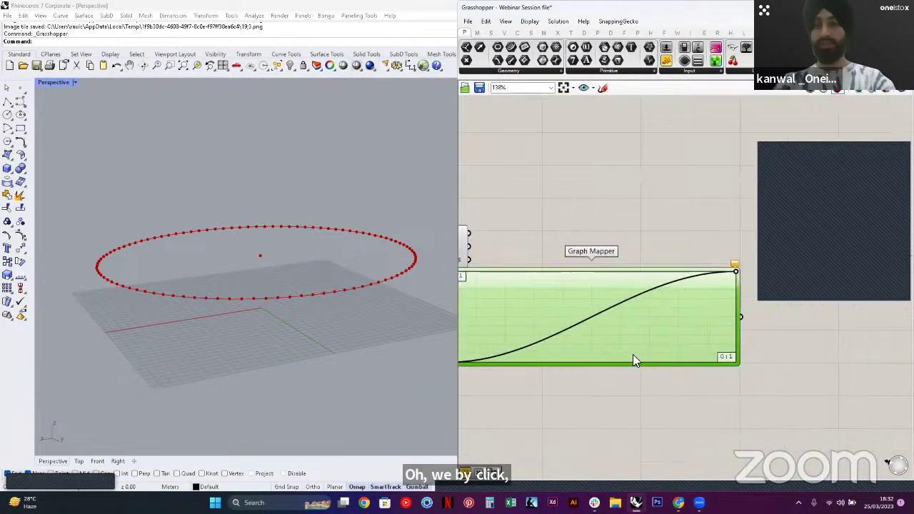
pyautogui.scroll(-2, 632, 355)
pyautogui.moveTo(701, 298); pyautogui.dragTo(727, 298, button='right')
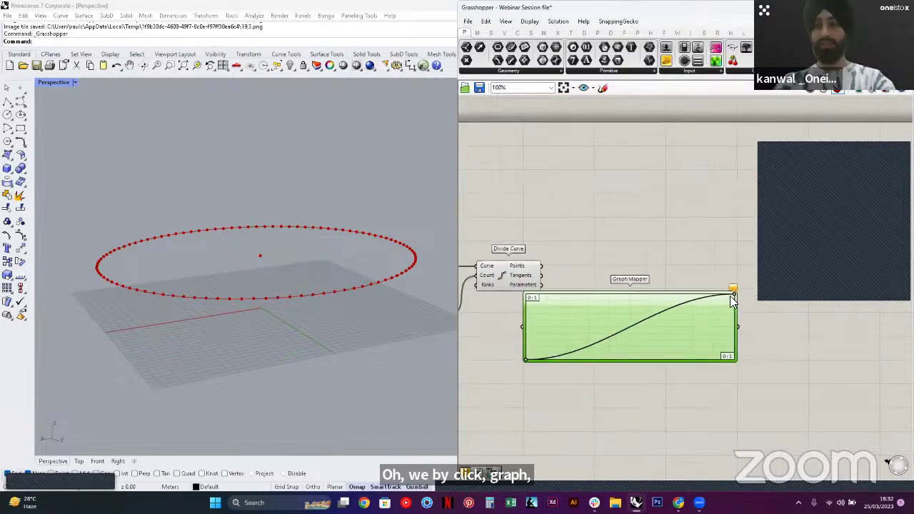
pyautogui.moveTo(731, 297); pyautogui.dragTo(559, 279)
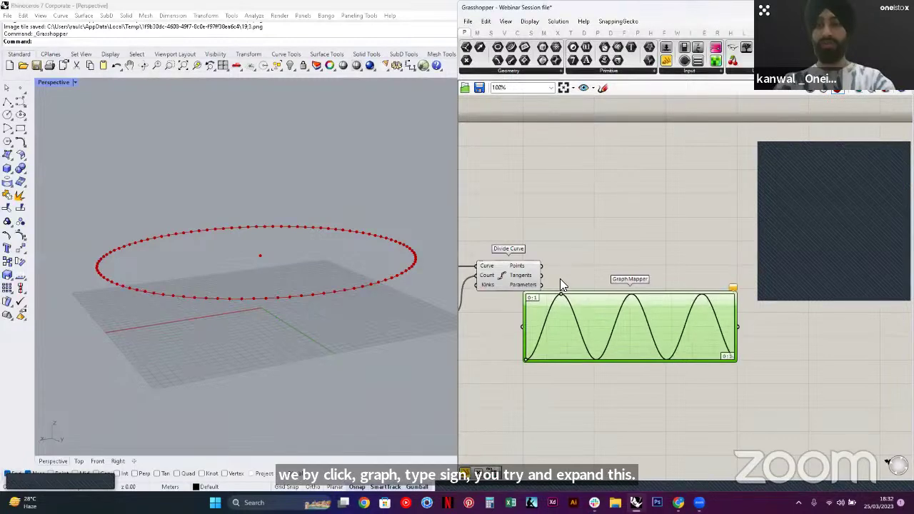
# Check where the sine curve ends in the Graph Mapper and move the component clear of Divide Curve
pyautogui.scroll(5, 736, 360)
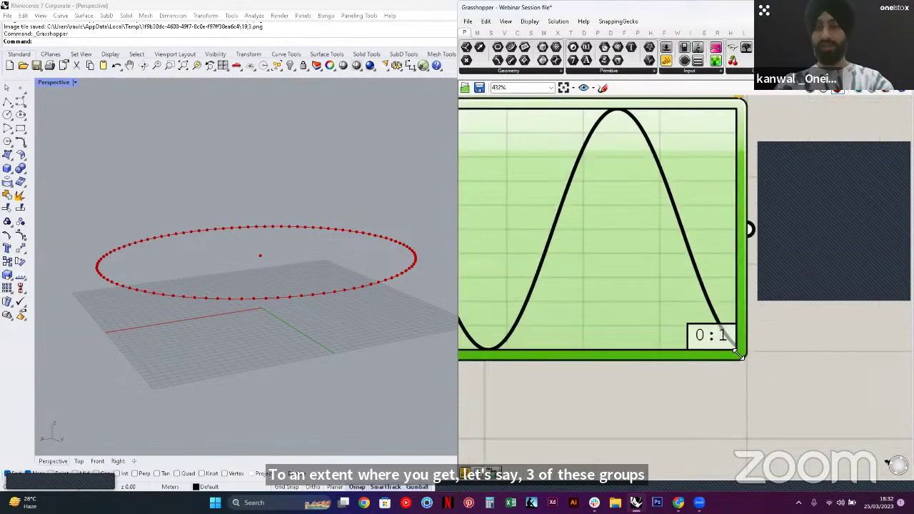
pyautogui.scroll(5, 738, 355)
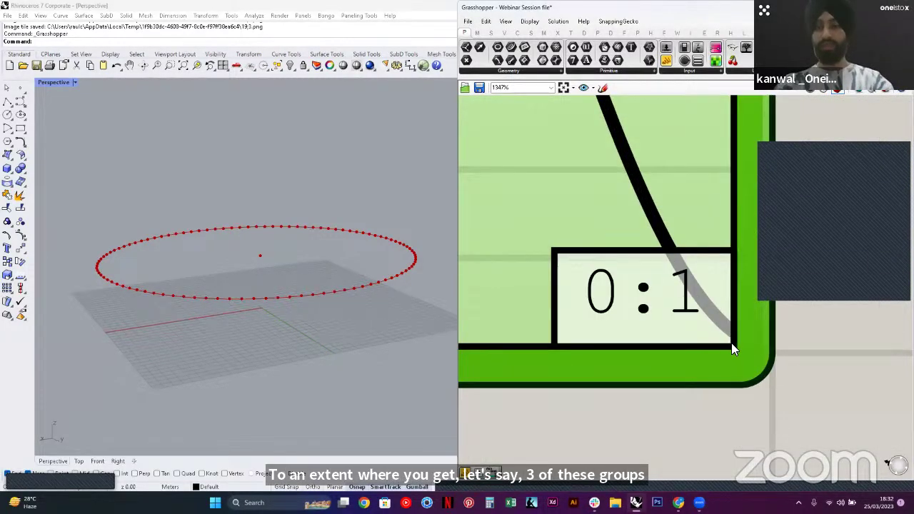
pyautogui.scroll(-7, 734, 347)
pyautogui.scroll(-3, 742, 352)
pyautogui.moveTo(605, 312); pyautogui.dragTo(677, 333, button='right')
pyautogui.scroll(1, 677, 333)
pyautogui.moveTo(594, 321); pyautogui.dragTo(517, 288, button='right')
pyautogui.click(518, 292)
pyautogui.moveTo(601, 319); pyautogui.dragTo(695, 333)
pyautogui.click(596, 333)
pyautogui.moveTo(686, 325); pyautogui.dragTo(614, 328, button='right')
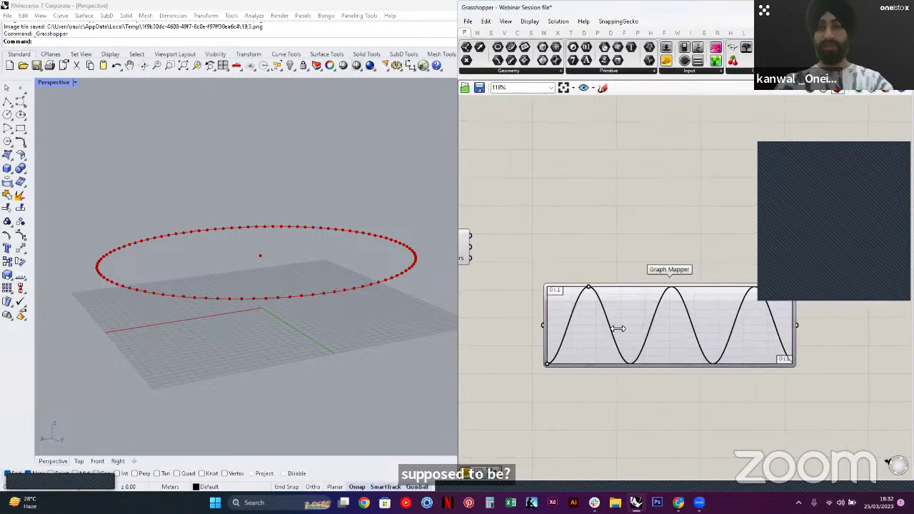
pyautogui.moveTo(332, 300); pyautogui.dragTo(302, 295, button='right')
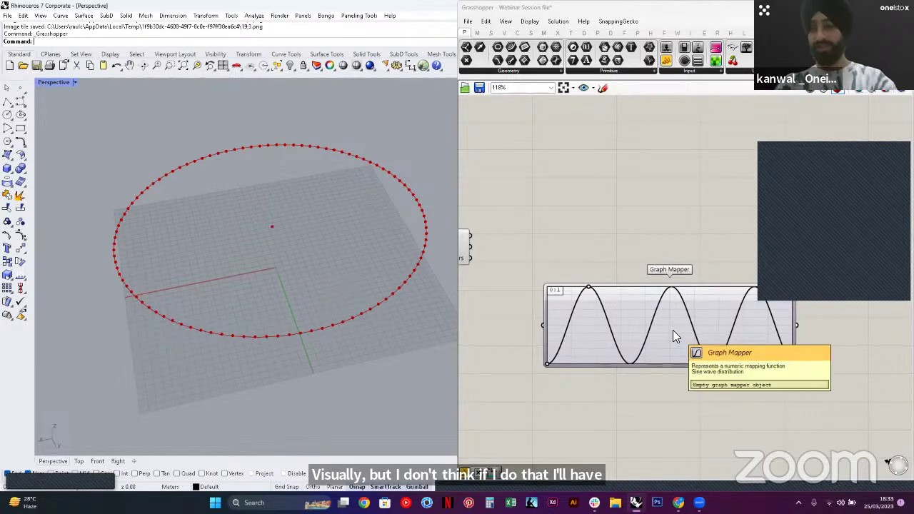
# Delete the Graph Mapper from the canvas and return to the Divide Curve component
pyautogui.click(672, 330)
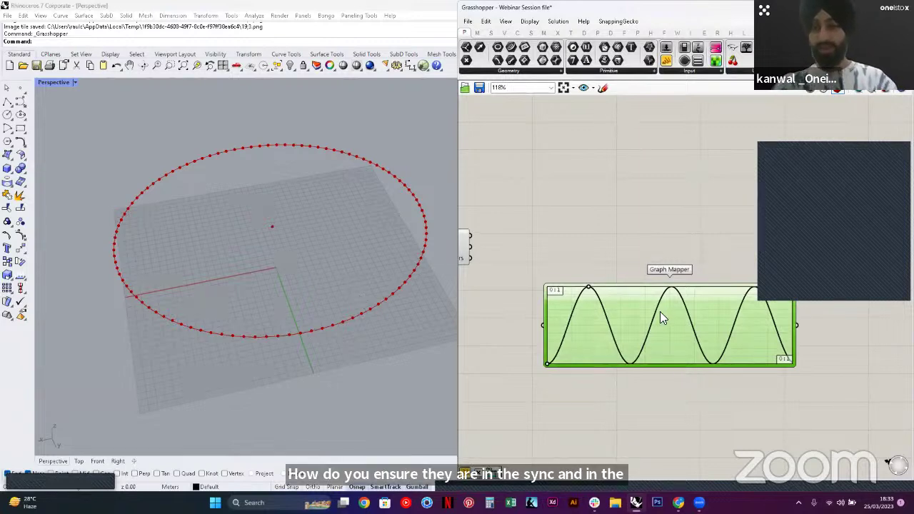
pyautogui.press('Delete')
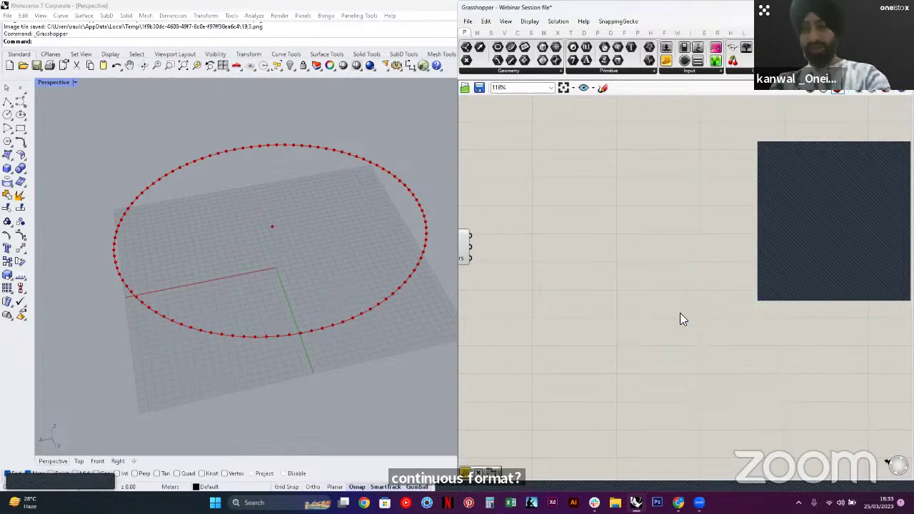
pyautogui.moveTo(546, 283); pyautogui.dragTo(694, 252, button='right')
pyautogui.doubleClick(694, 254)
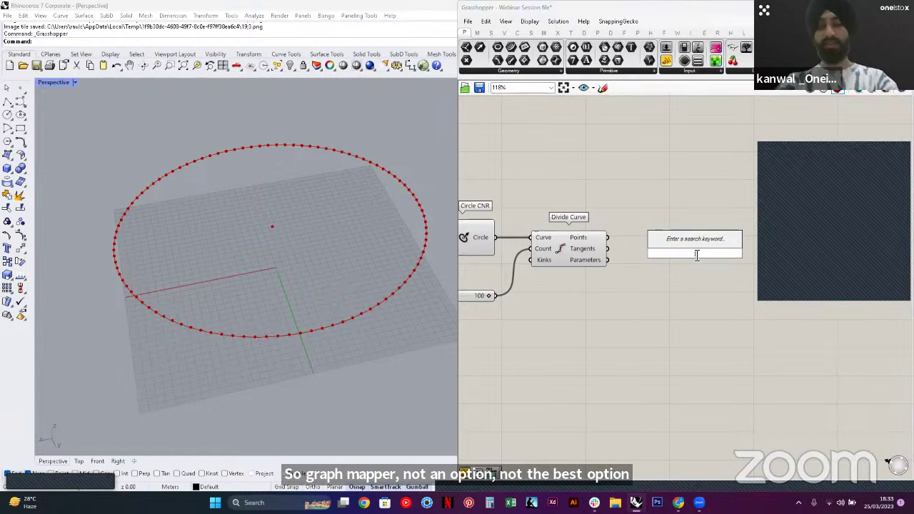
pyautogui.write('si')
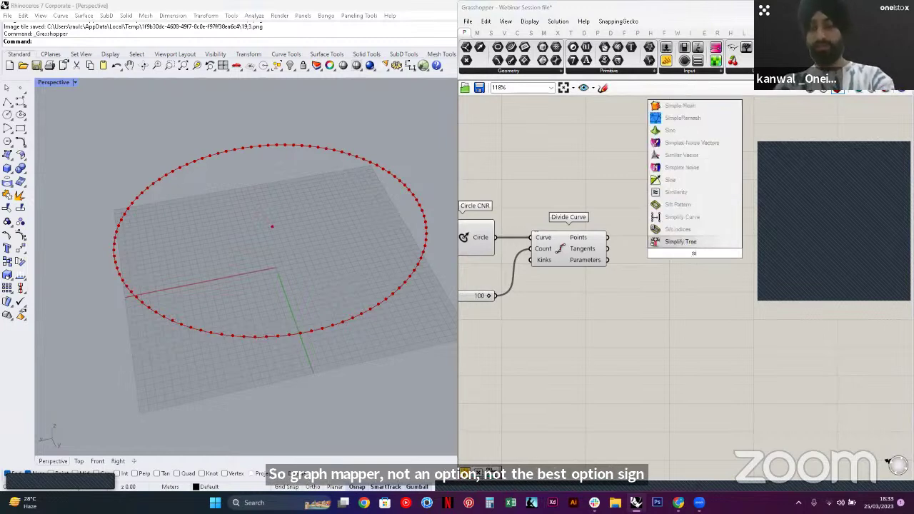
pyautogui.press('Return')
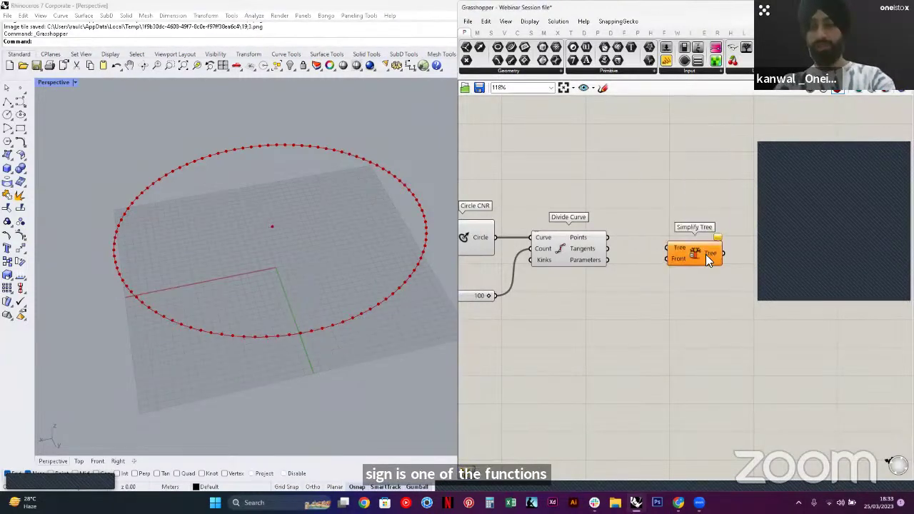
pyautogui.hotkey('ctrl', 'z')
pyautogui.doubleClick(700, 261)
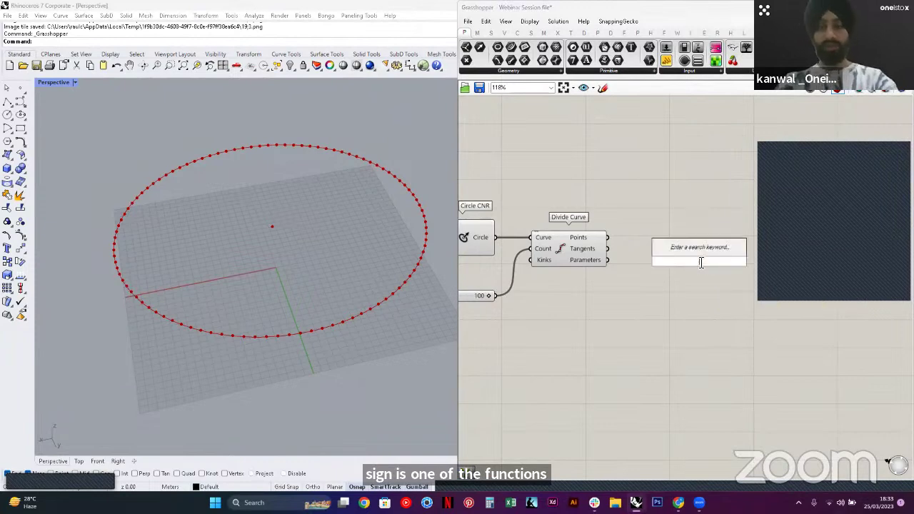
pyautogui.write('sine')
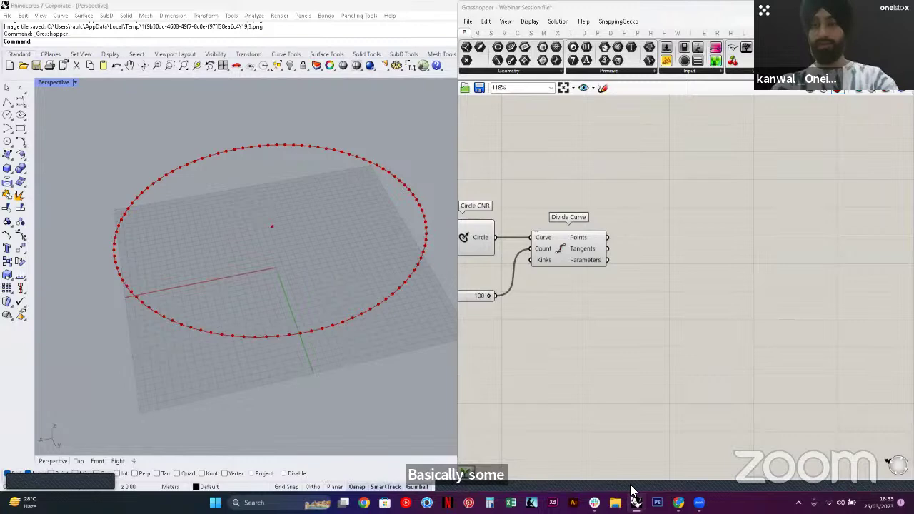
# Enlarge the Grasshopper window to fill the screen and frame the whole definition from the Panel to Divide Curve
pyautogui.doubleClick(793, 214)
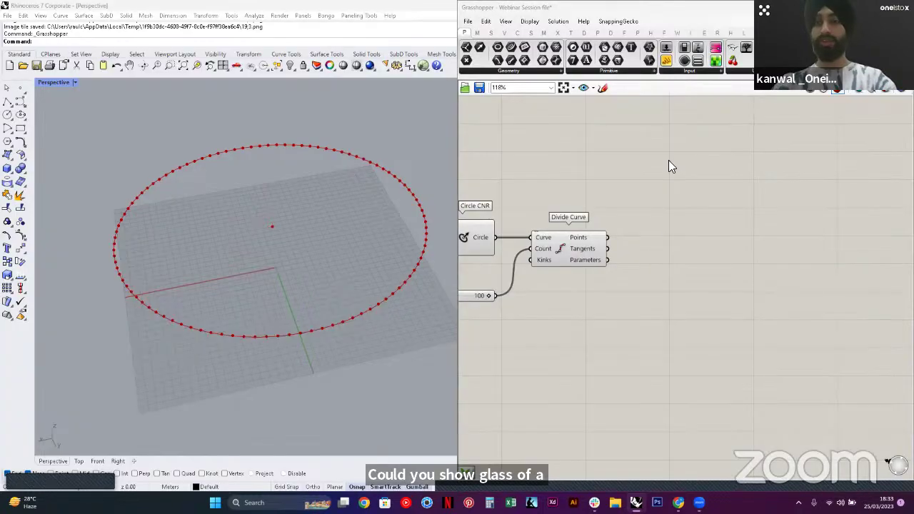
pyautogui.doubleClick(742, 7)
pyautogui.moveTo(615, 334); pyautogui.dragTo(604, 352, button='right')
pyautogui.scroll(2, 604, 334)
pyautogui.moveTo(643, 327); pyautogui.dragTo(649, 328, button='right')
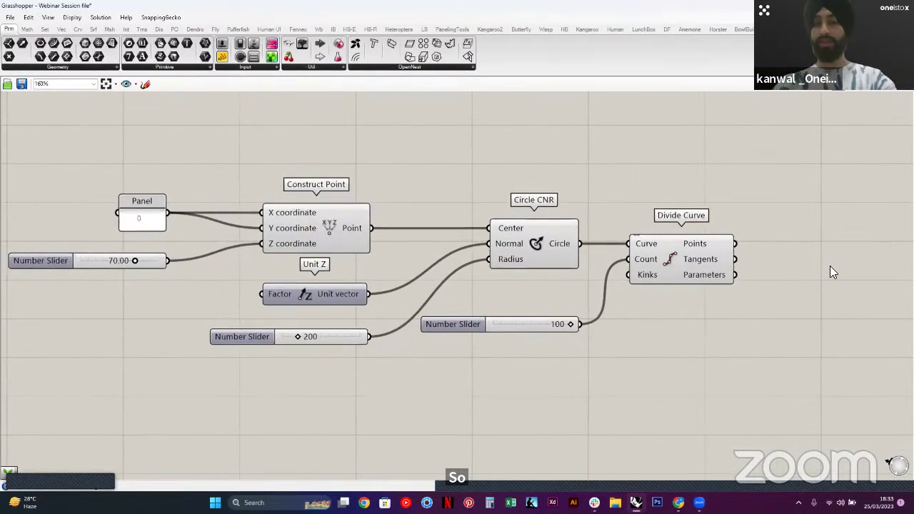
# Annotate the screen with a red horizontal line, evenly spaced tick marks and a sine wave running along it above the components
pyautogui.doubleClick(834, 294)
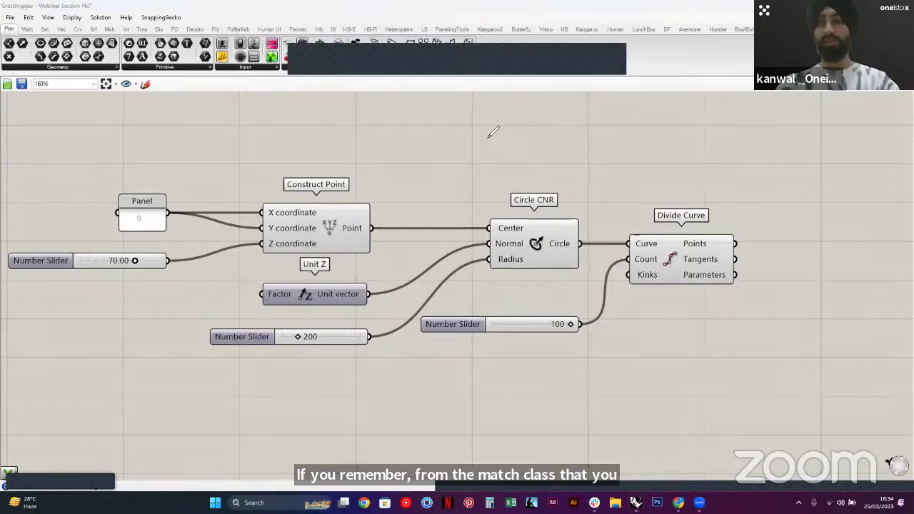
pyautogui.moveTo(475, 137); pyautogui.dragTo(800, 129)
pyautogui.moveTo(502, 127)
pyautogui.mouseDown()
pyautogui.moveTo(501, 146)
pyautogui.moveTo(580, 148)
pyautogui.mouseUp()
pyautogui.moveTo(619, 127)
pyautogui.mouseDown()
pyautogui.moveTo(620, 144)
pyautogui.moveTo(660, 126)
pyautogui.mouseUp()
pyautogui.moveTo(691, 127)
pyautogui.mouseDown()
pyautogui.moveTo(692, 145)
pyautogui.moveTo(796, 137)
pyautogui.mouseUp()
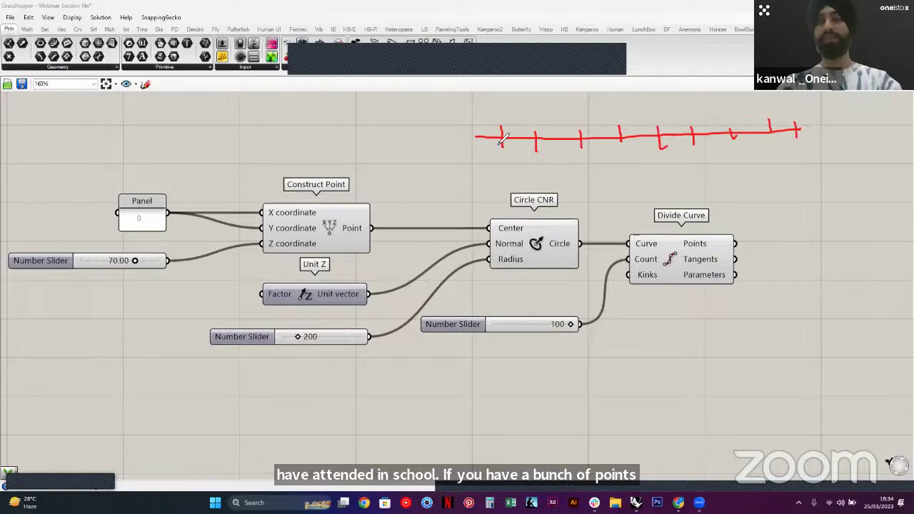
pyautogui.moveTo(474, 134); pyautogui.dragTo(478, 142)
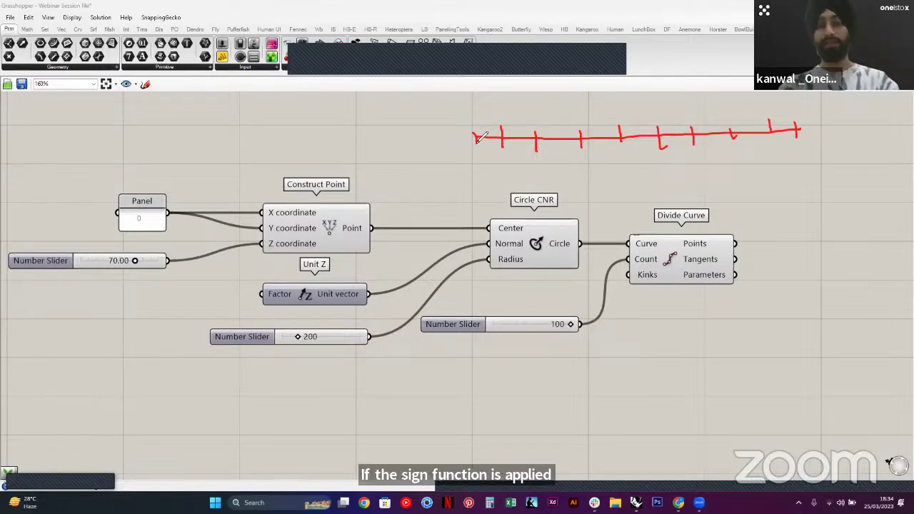
pyautogui.moveTo(477, 135)
pyautogui.mouseDown()
pyautogui.moveTo(498, 98)
pyautogui.moveTo(520, 107)
pyautogui.moveTo(555, 170)
pyautogui.moveTo(603, 100)
pyautogui.moveTo(649, 171)
pyautogui.moveTo(679, 103)
pyautogui.moveTo(716, 168)
pyautogui.moveTo(747, 109)
pyautogui.moveTo(788, 158)
pyautogui.mouseUp()
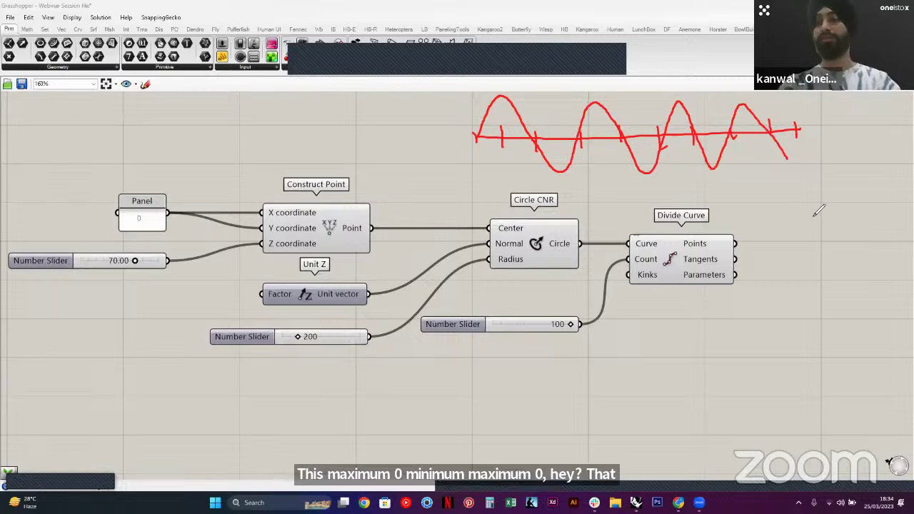
# Annotate a red circle with tick marks around its circumference beside Divide Curve
pyautogui.moveTo(828, 199)
pyautogui.mouseDown()
pyautogui.moveTo(802, 290)
pyautogui.moveTo(877, 308)
pyautogui.moveTo(855, 197)
pyautogui.moveTo(841, 194)
pyautogui.moveTo(832, 207)
pyautogui.moveTo(898, 222)
pyautogui.mouseUp()
pyautogui.moveTo(883, 293)
pyautogui.mouseDown()
pyautogui.moveTo(889, 300)
pyautogui.moveTo(861, 321)
pyautogui.mouseUp()
pyautogui.moveTo(814, 300)
pyautogui.mouseDown()
pyautogui.moveTo(819, 309)
pyautogui.moveTo(763, 259)
pyautogui.mouseUp()
pyautogui.moveTo(771, 205)
pyautogui.mouseDown()
pyautogui.moveTo(791, 223)
pyautogui.moveTo(807, 214)
pyautogui.mouseUp()
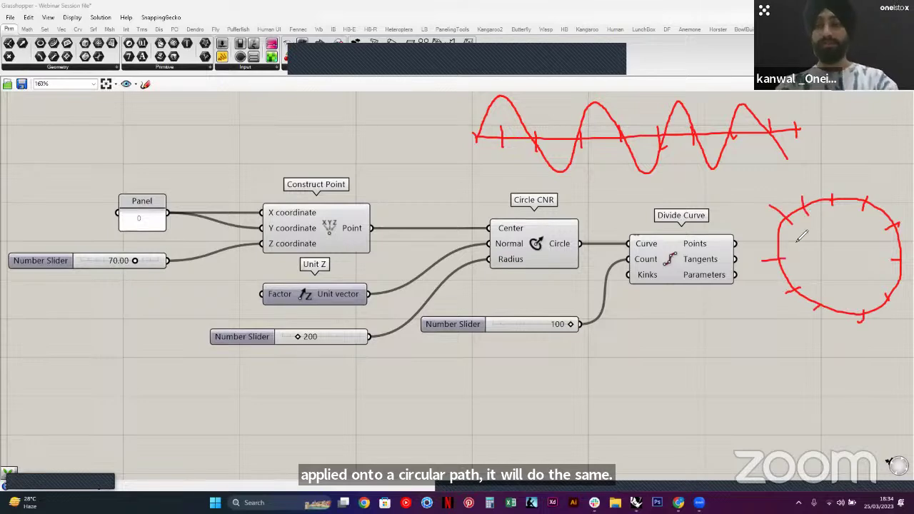
# Clear the red drawings, close the annotation tools and bring the free canvas beside Divide Curve into view
pyautogui.click(564, 53)
pyautogui.click(619, 53)
pyautogui.scroll(-5, 642, 197)
pyautogui.scroll(4, 689, 205)
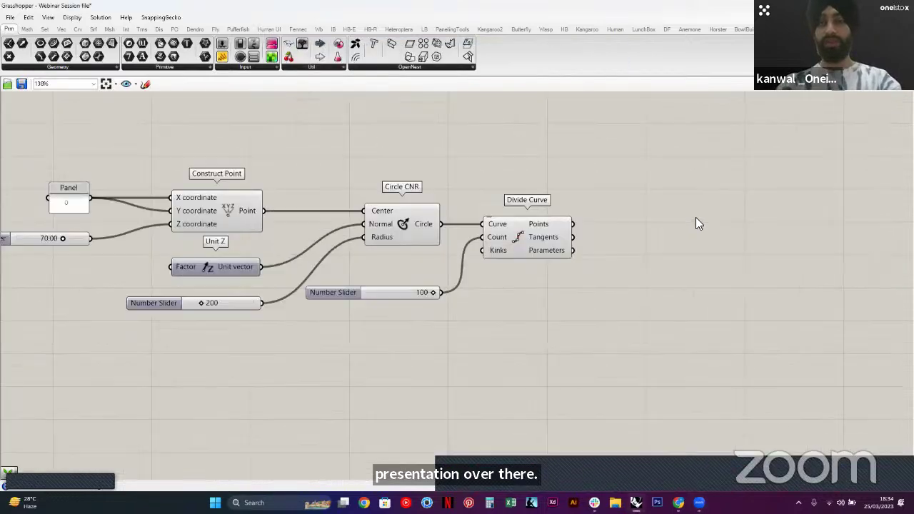
# Add a Sine component beside Divide Curve and delete it again
pyautogui.doubleClick(696, 217)
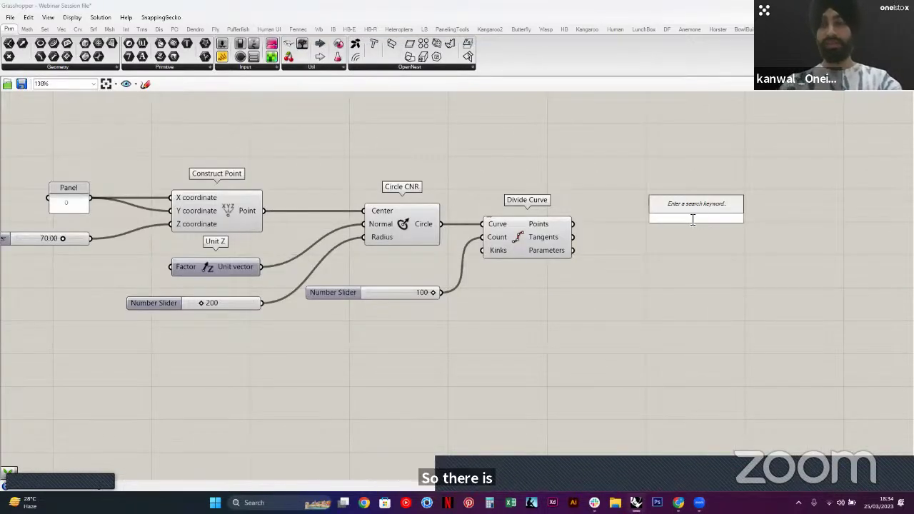
pyautogui.write('sine')
pyautogui.press('Return')
pyautogui.click(692, 248)
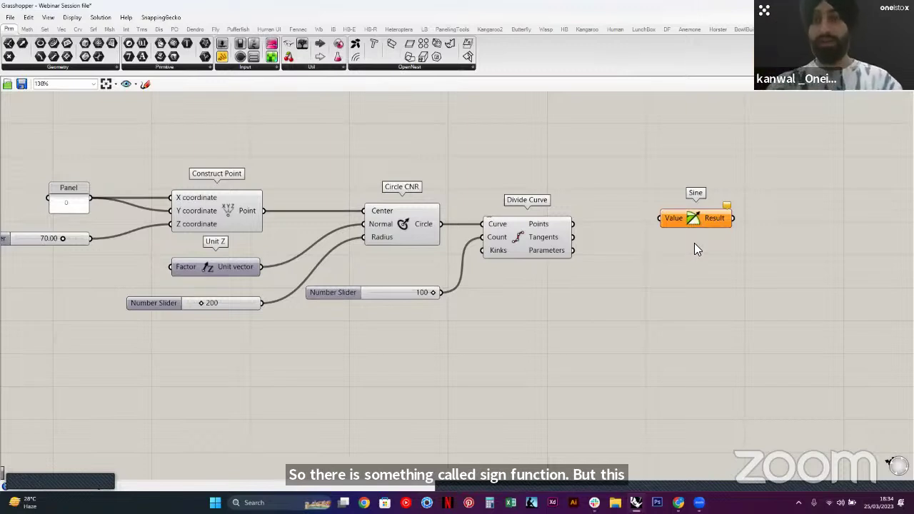
pyautogui.click(698, 219)
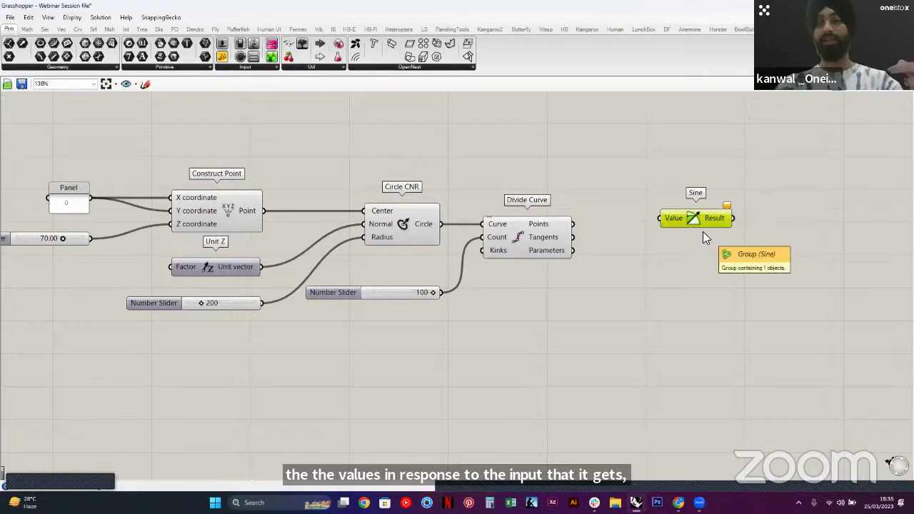
pyautogui.press('Delete')
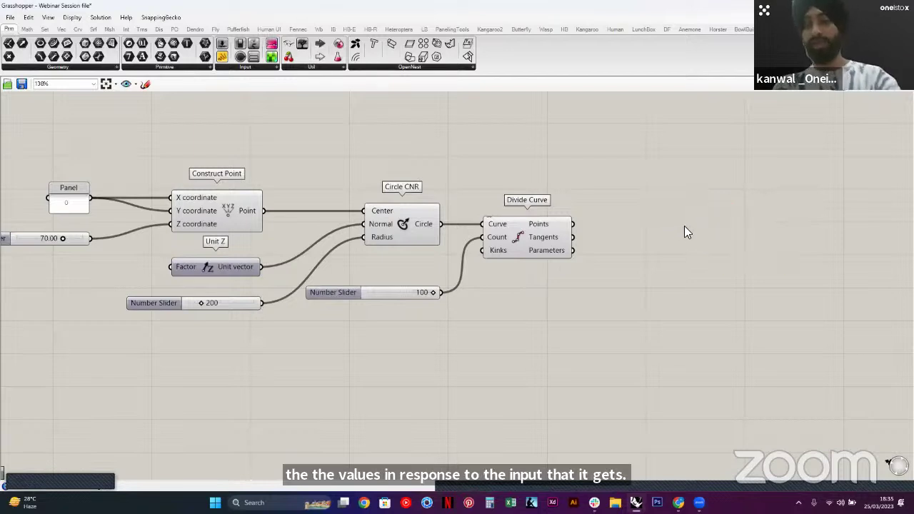
# Add an Expression component and place it clear of Divide Curve, lower on the canvas
pyautogui.doubleClick(684, 226)
pyautogui.write('express')
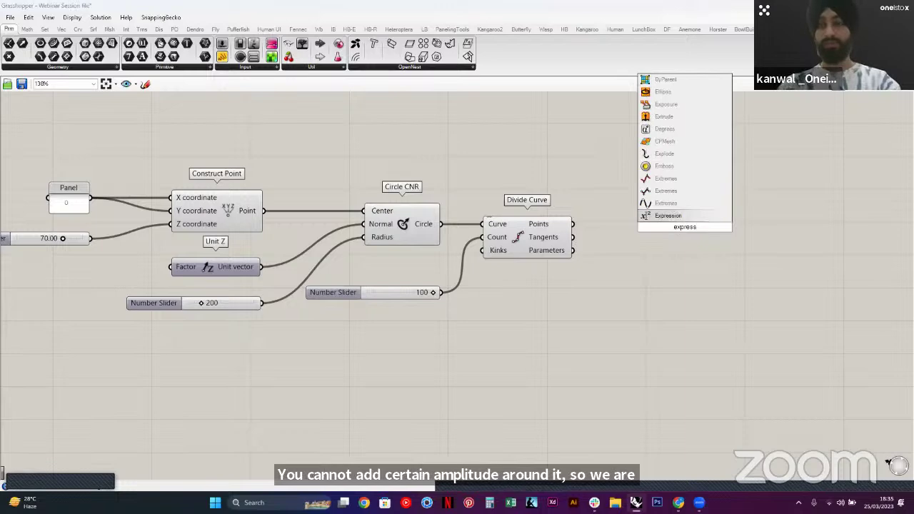
pyautogui.press('Return')
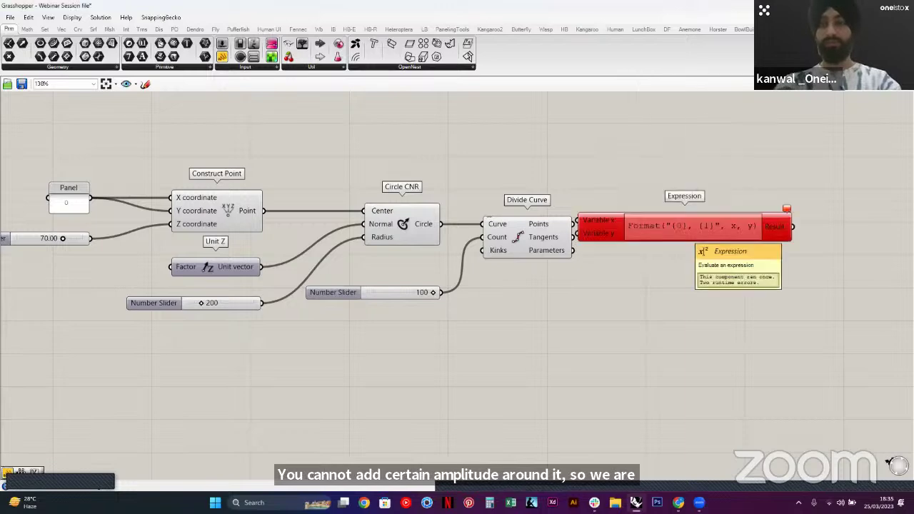
pyautogui.moveTo(712, 221); pyautogui.dragTo(567, 196, button='right')
pyautogui.moveTo(567, 196); pyautogui.dragTo(562, 312)
pyautogui.click(576, 265)
pyautogui.click(539, 293)
pyautogui.doubleClick(538, 290)
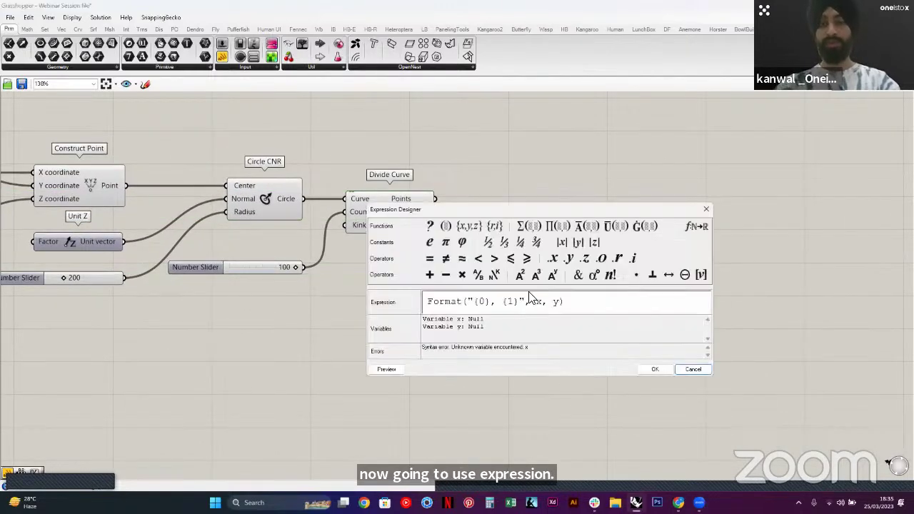
pyautogui.hotkey('ctrl', 'a')
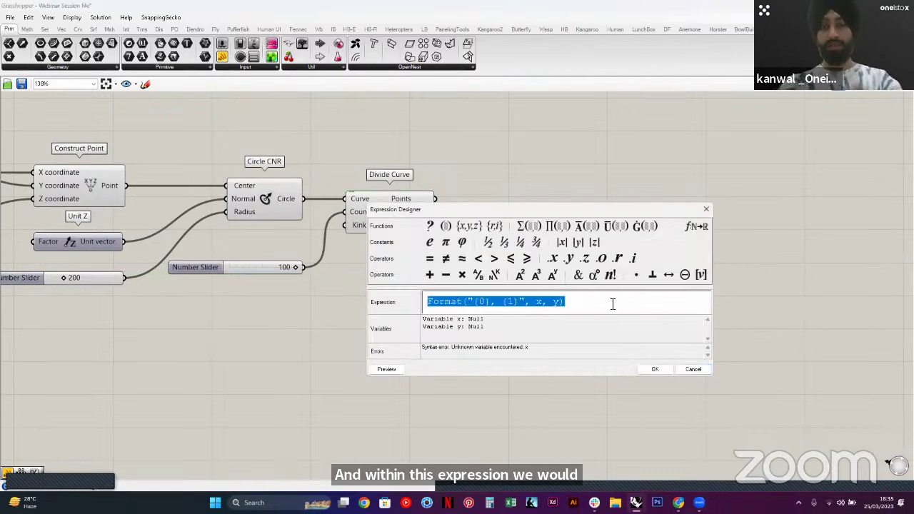
pyautogui.press('Escape')
# Replace the Expression component's default Format formula with sin(t) in the Expression Designer
pyautogui.moveTo(609, 264); pyautogui.dragTo(765, 274, button='right')
pyautogui.moveTo(630, 283); pyautogui.dragTo(643, 291, button='right')
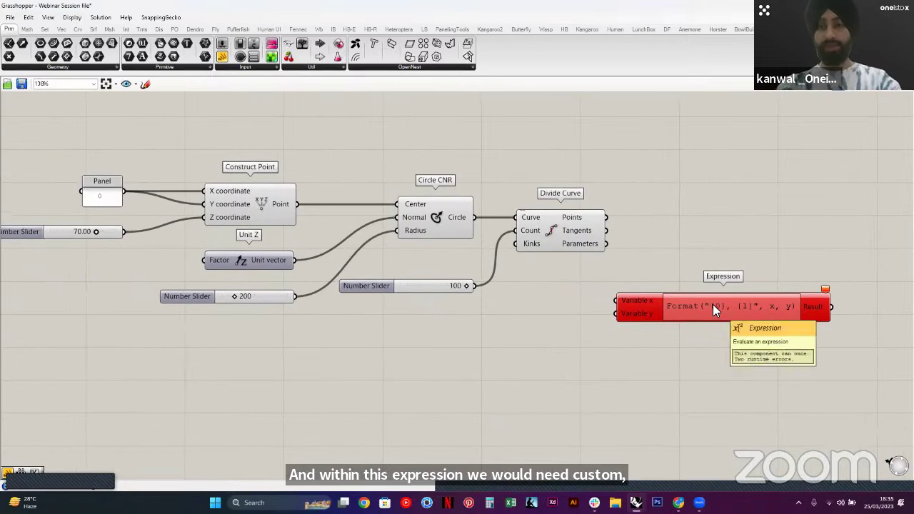
pyautogui.moveTo(714, 304); pyautogui.dragTo(710, 301, button='right')
pyautogui.click(711, 309)
pyautogui.moveTo(580, 263); pyautogui.dragTo(618, 270, button='right')
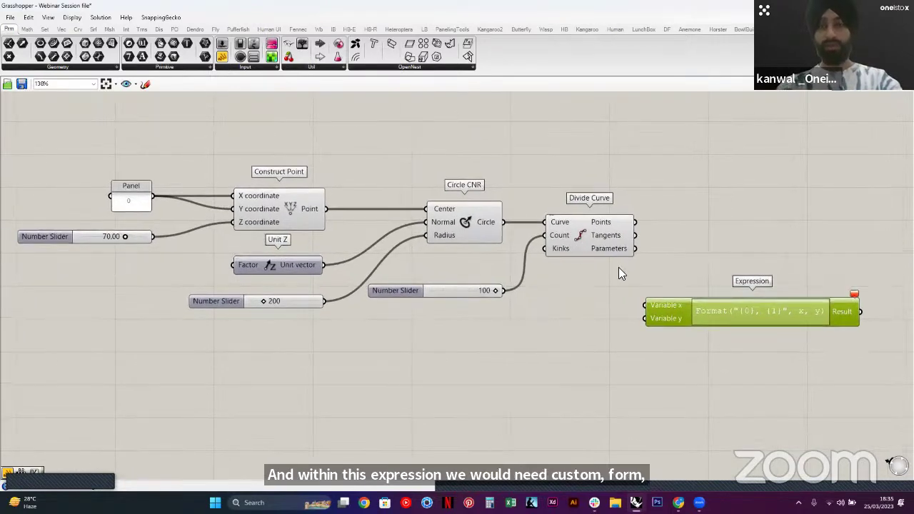
pyautogui.doubleClick(739, 314)
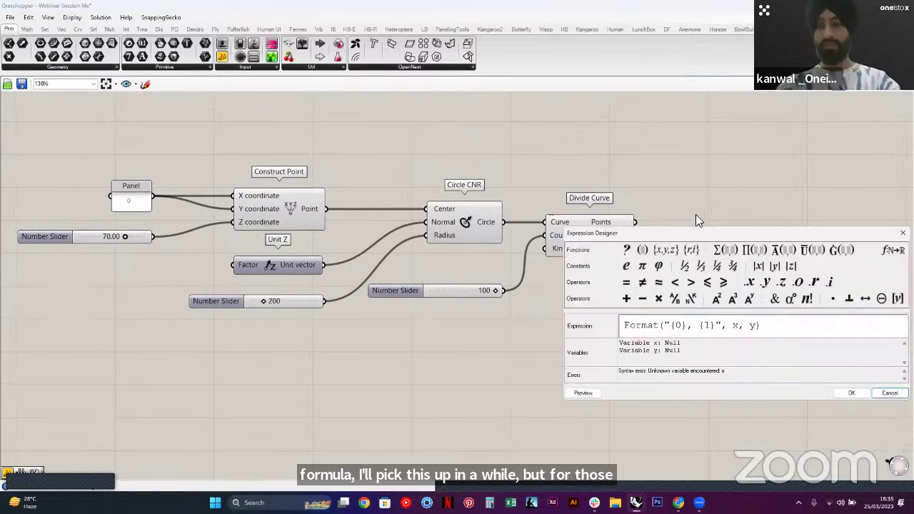
pyautogui.moveTo(678, 232); pyautogui.dragTo(664, 283)
pyautogui.moveTo(754, 376); pyautogui.dragTo(596, 377)
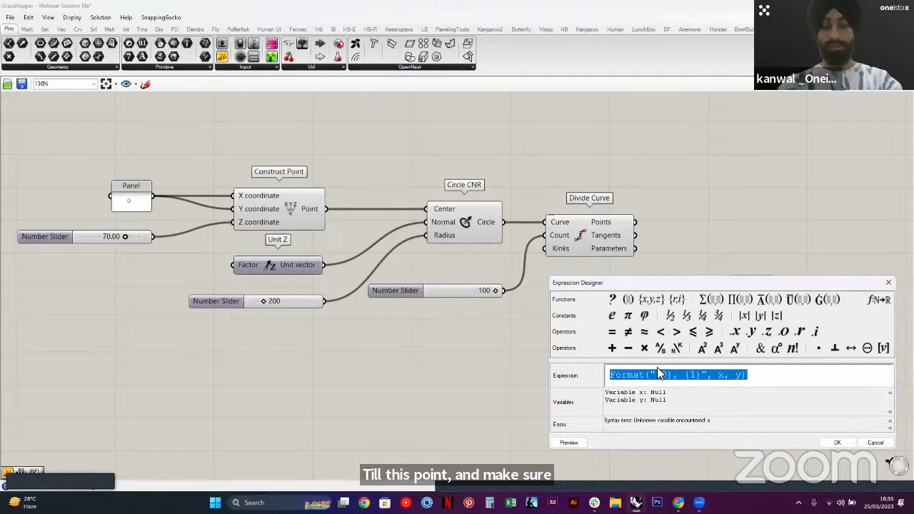
pyautogui.write('sine')
pyautogui.press('BackSpace')
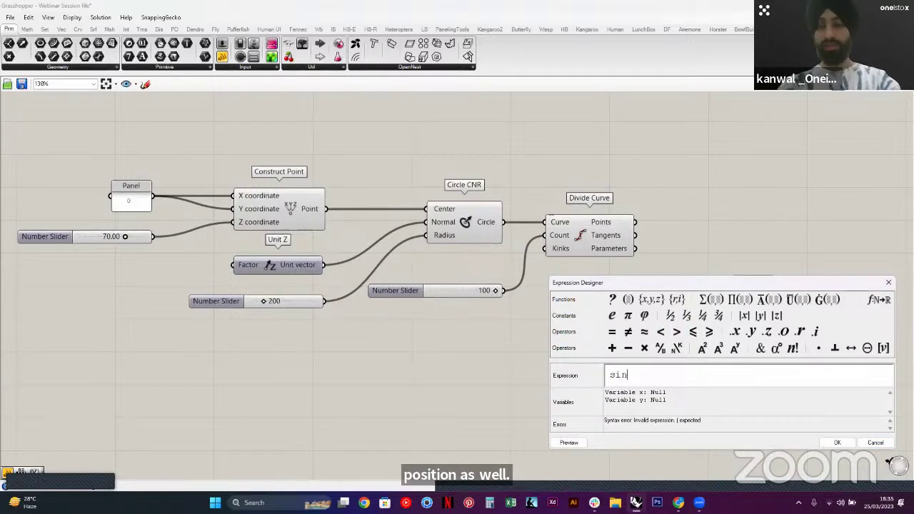
pyautogui.write('()')
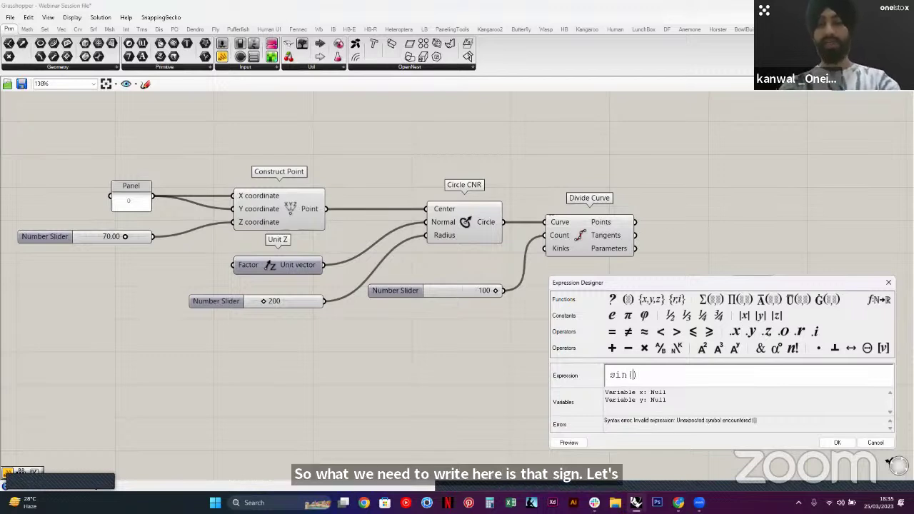
pyautogui.press('Left')
pyautogui.write('t')
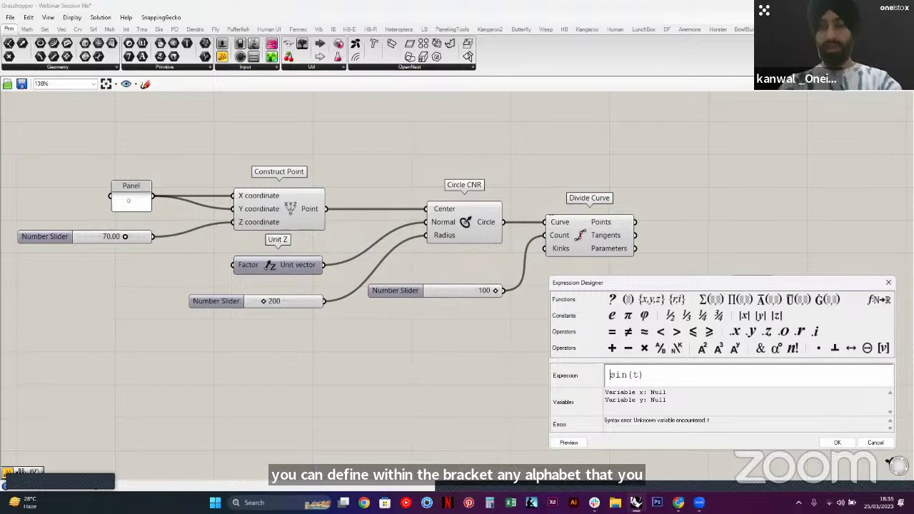
# Multiply the sine by an amplitude variable so the formula reads A*sin(t), select it for copying, and apply it
pyautogui.click(608, 374)
pyautogui.write('A')
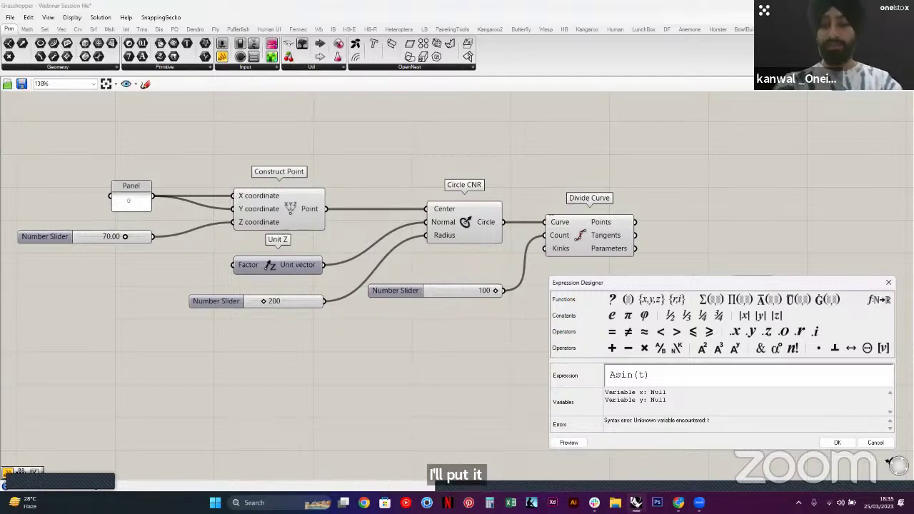
pyautogui.write('*')
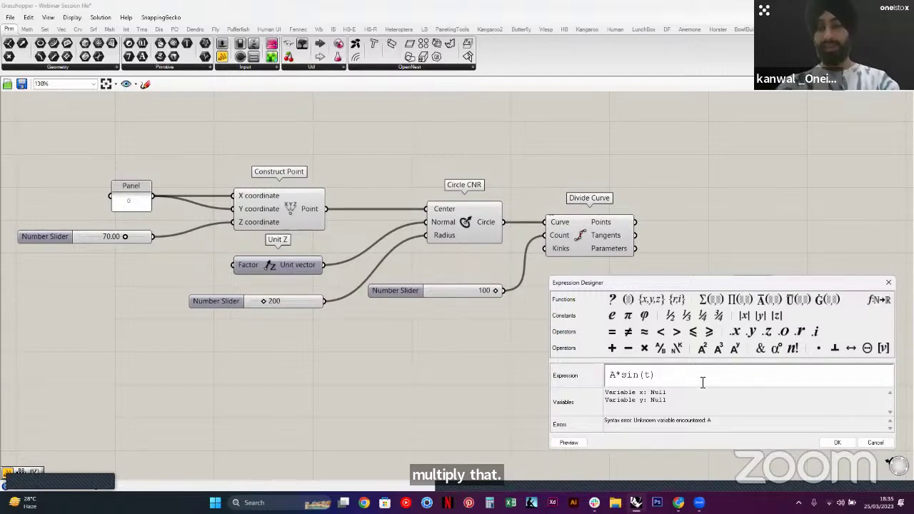
pyautogui.moveTo(670, 374); pyautogui.dragTo(586, 378)
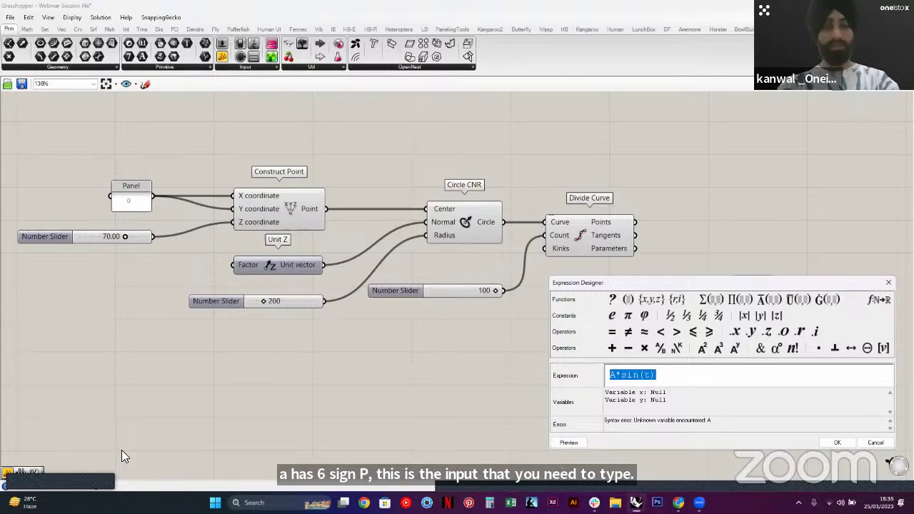
pyautogui.click(61, 479)
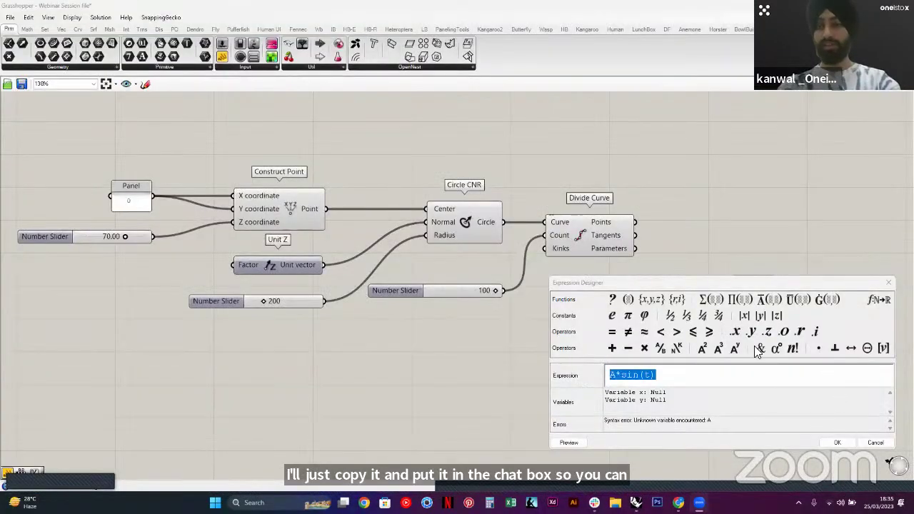
pyautogui.press('Return')
# Add a second Expression component below the existing one and delete it again
pyautogui.doubleClick(713, 360)
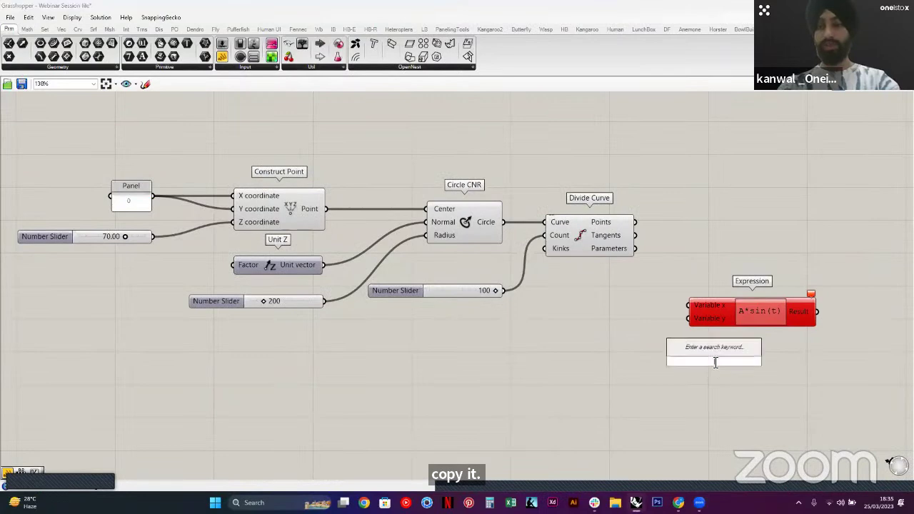
pyautogui.write('express')
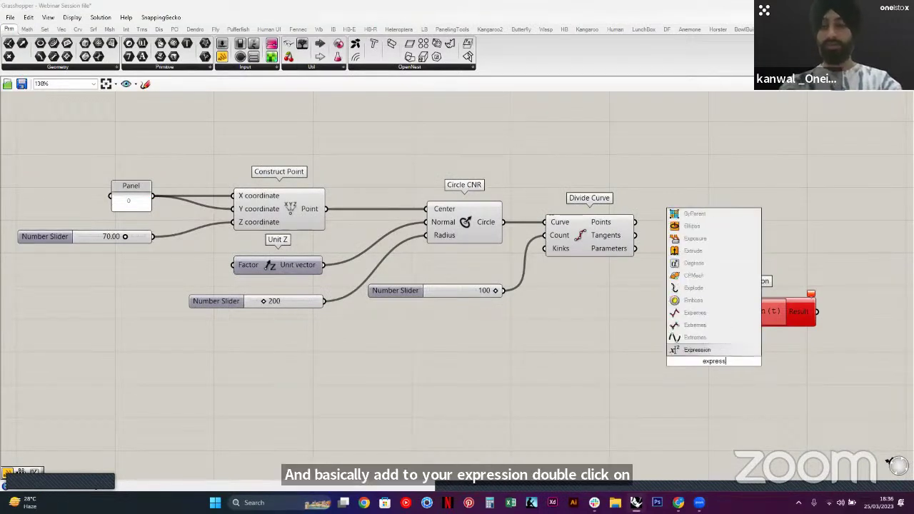
pyautogui.press('Return')
pyautogui.click(712, 359)
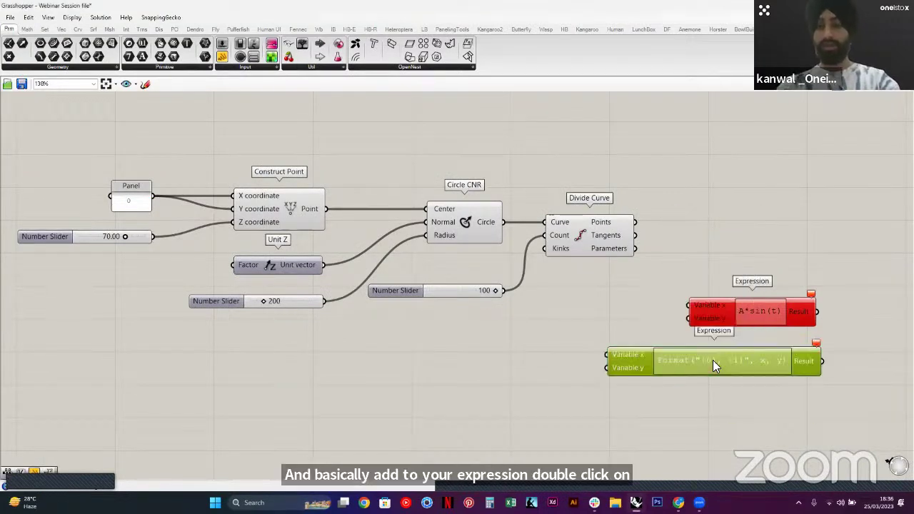
pyautogui.press('Delete')
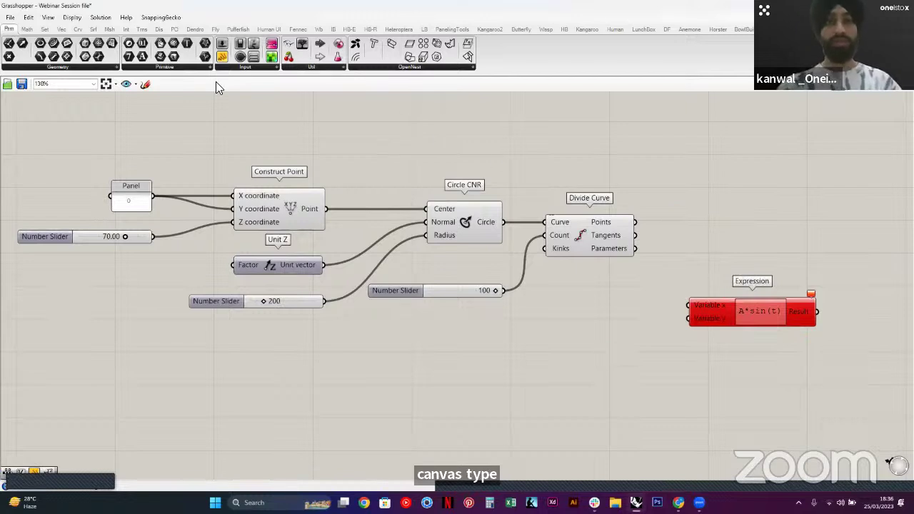
pyautogui.click(247, 67)
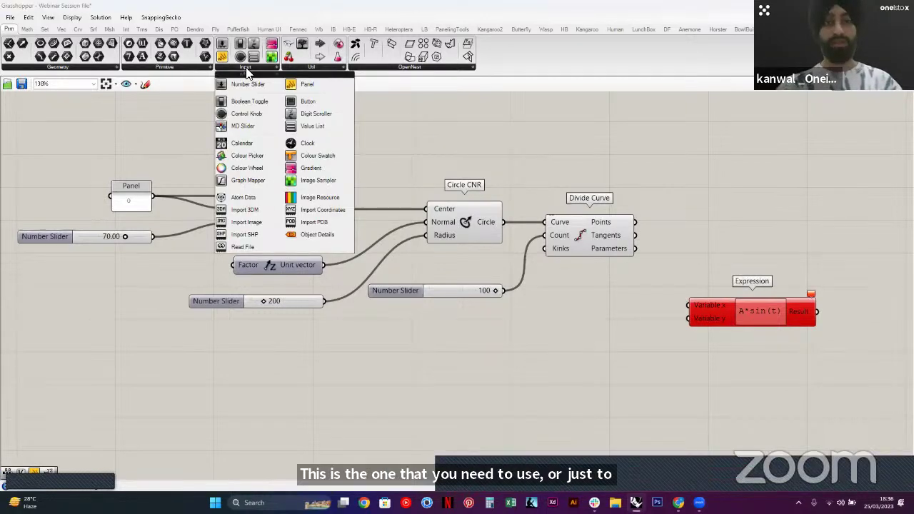
pyautogui.click(29, 29)
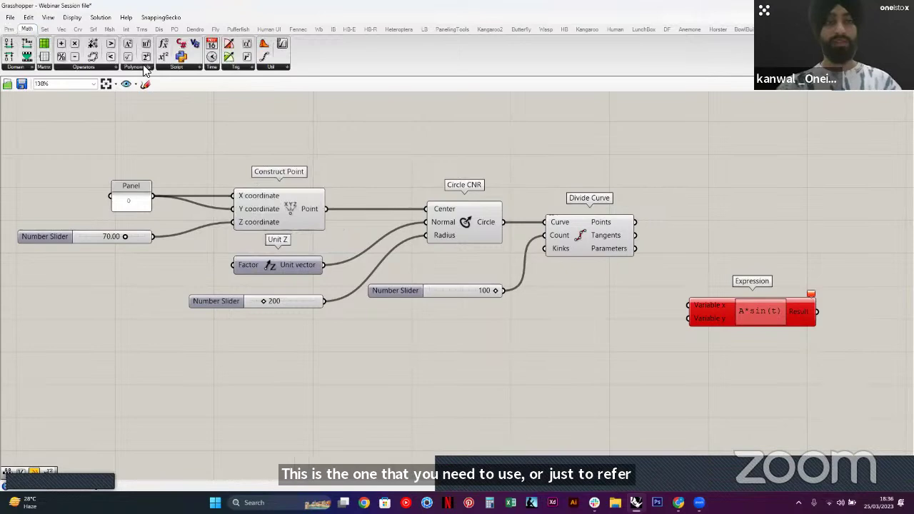
pyautogui.click(179, 66)
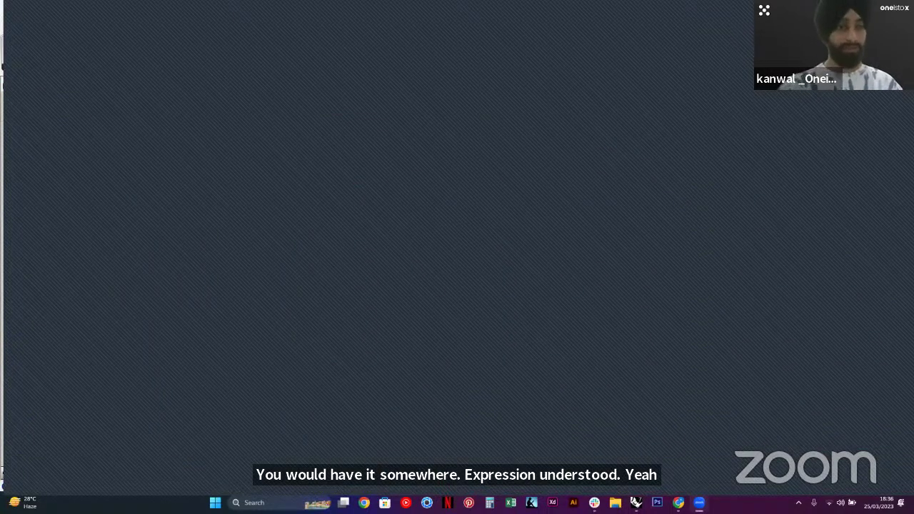
# Rename the Expression component's inputs, Variable x to A and Variable y to t
pyautogui.scroll(5, 719, 317)
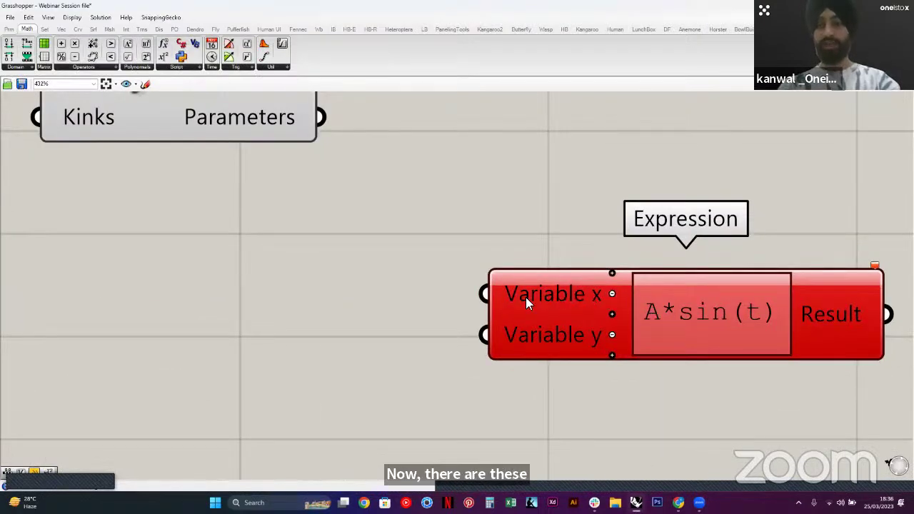
pyautogui.moveTo(666, 317); pyautogui.dragTo(606, 320, button='right')
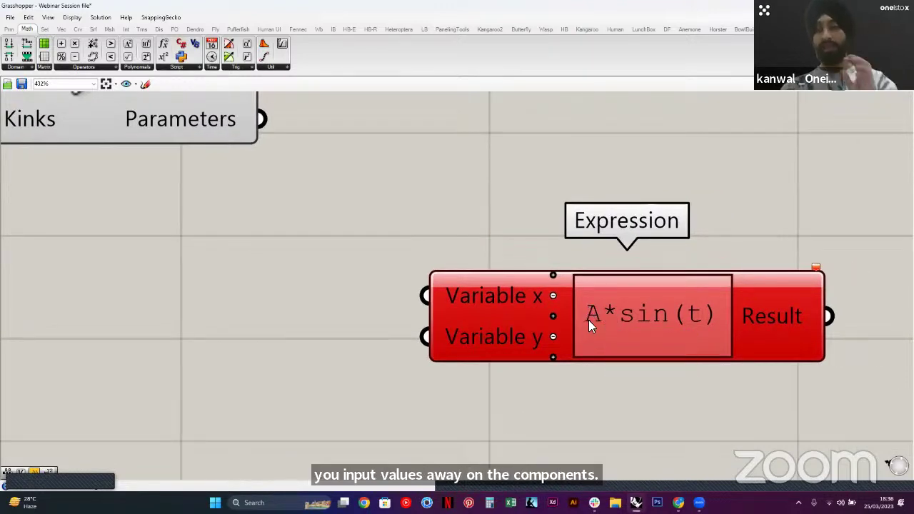
pyautogui.rightClick(510, 295)
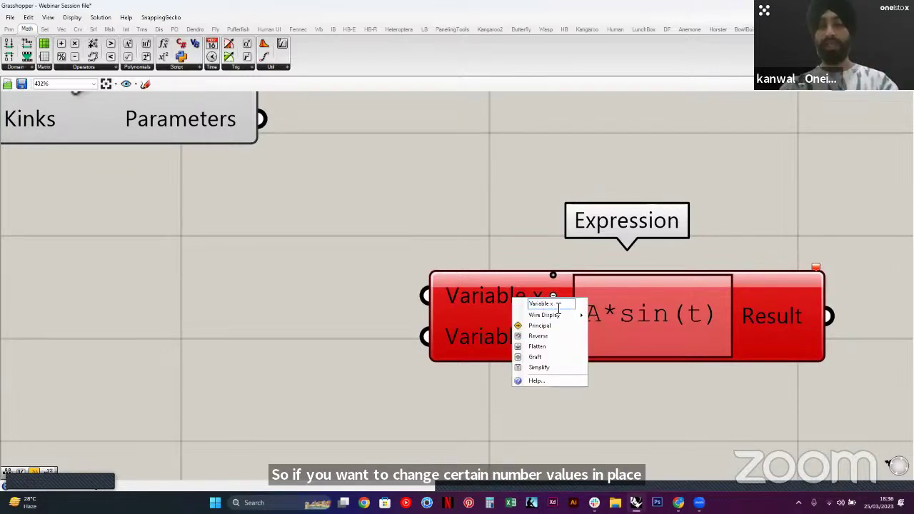
pyautogui.write('A')
pyautogui.press('Return')
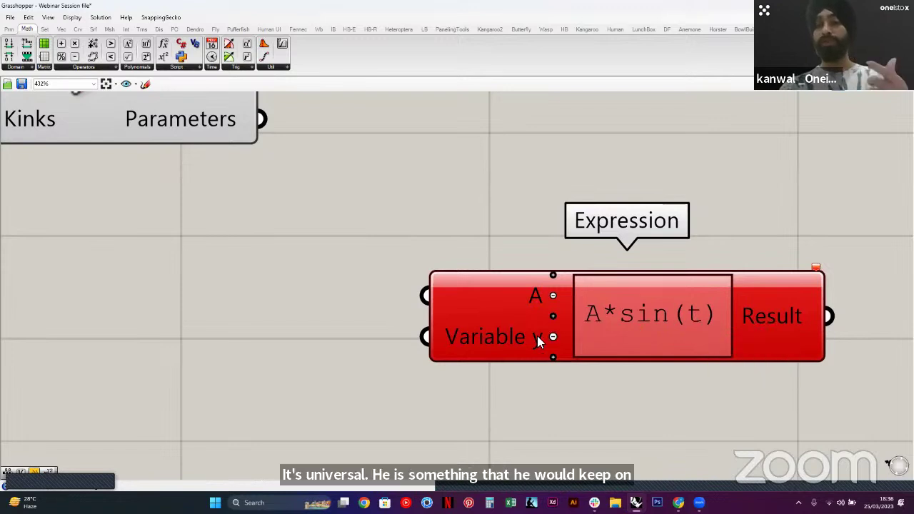
pyautogui.rightClick(504, 337)
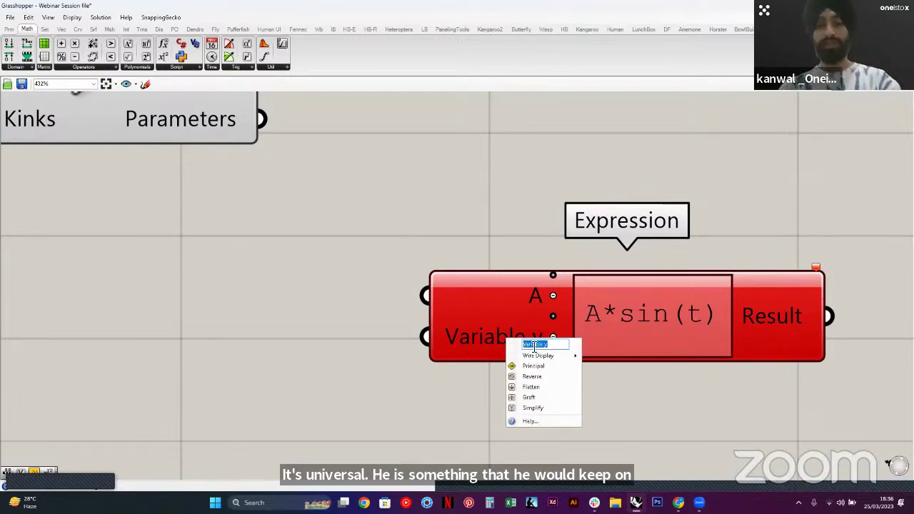
pyautogui.write('t')
pyautogui.press('Return')
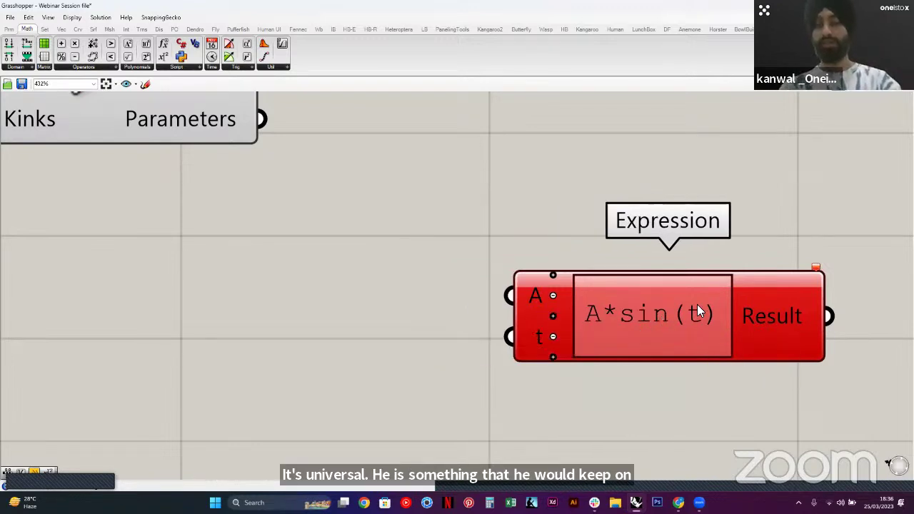
# Read the error message on the A*sin(t) Expression component
pyautogui.scroll(-6, 607, 302)
pyautogui.scroll(2, 604, 299)
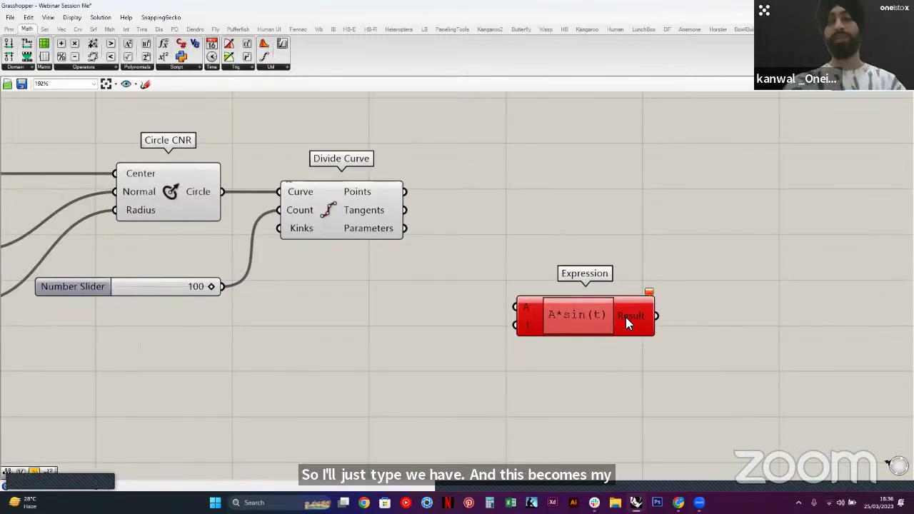
pyautogui.moveTo(648, 294)
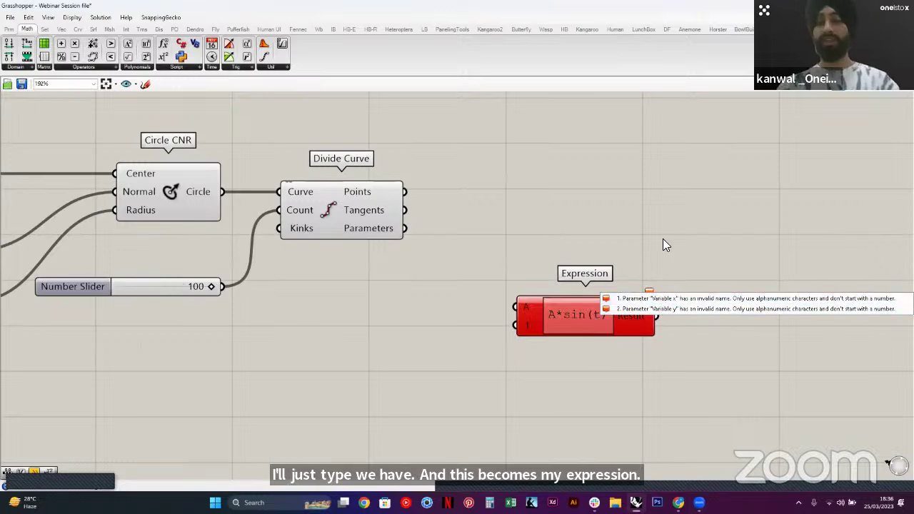
pyautogui.moveTo(528, 322); pyautogui.dragTo(578, 321, button='right')
pyautogui.scroll(-2, 582, 292)
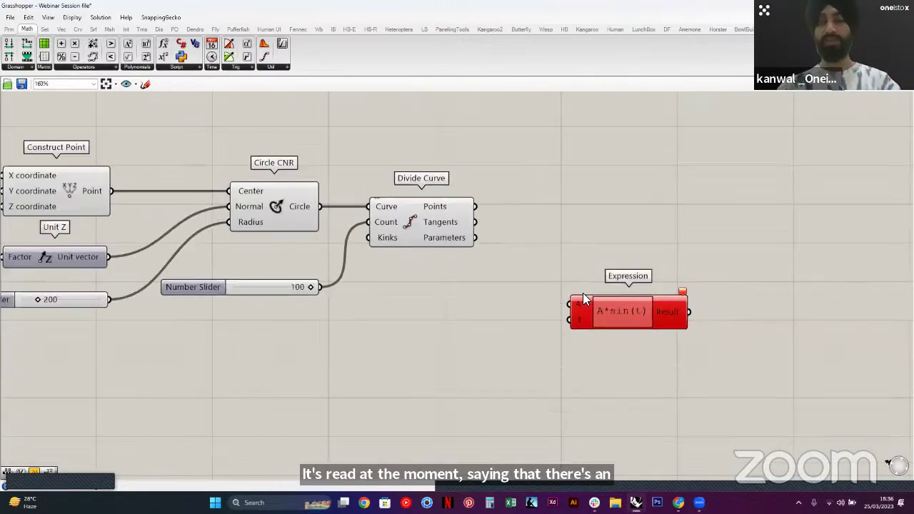
pyautogui.moveTo(810, 254); pyautogui.dragTo(721, 264, button='right')
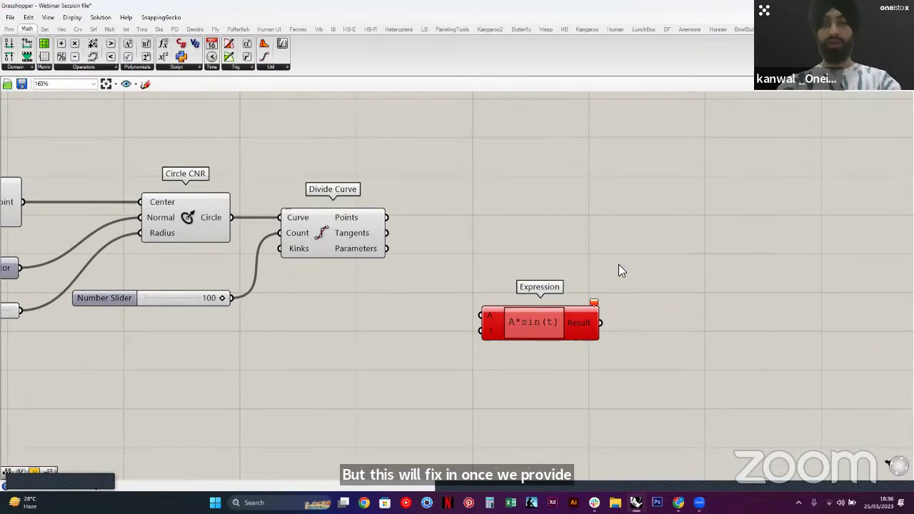
# Place the Grasshopper window beside the Rhino perspective viewport so the divided circle and the canvas are visible together
pyautogui.scroll(-7, 550, 246)
pyautogui.scroll(-4, 544, 235)
pyautogui.scroll(10, 444, 257)
pyautogui.click(531, 227)
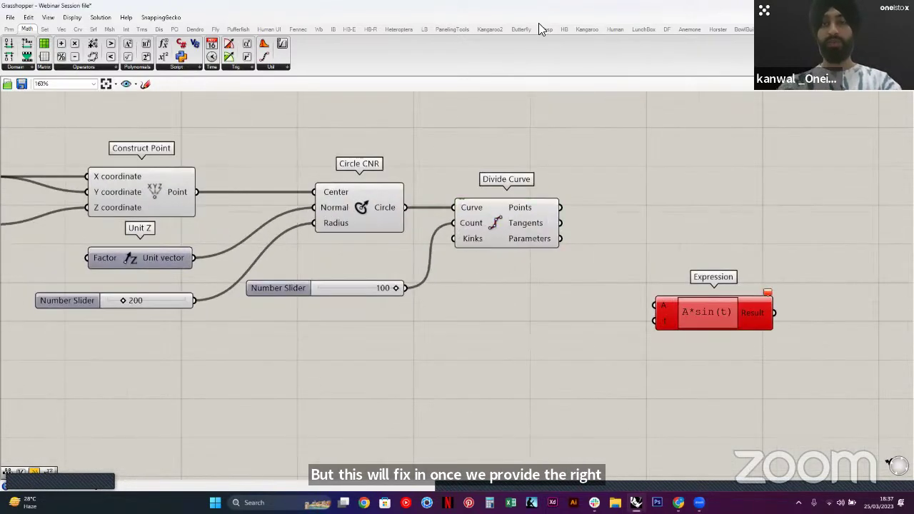
pyautogui.moveTo(553, 12); pyautogui.dragTo(912, 29)
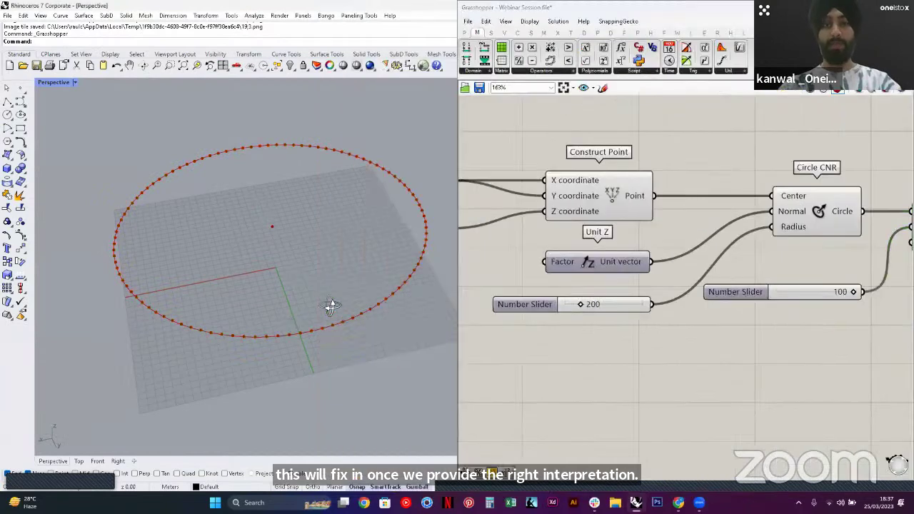
pyautogui.moveTo(319, 307); pyautogui.dragTo(356, 252, button='right')
pyautogui.scroll(-2, 633, 250)
pyautogui.moveTo(749, 239); pyautogui.dragTo(477, 260, button='right')
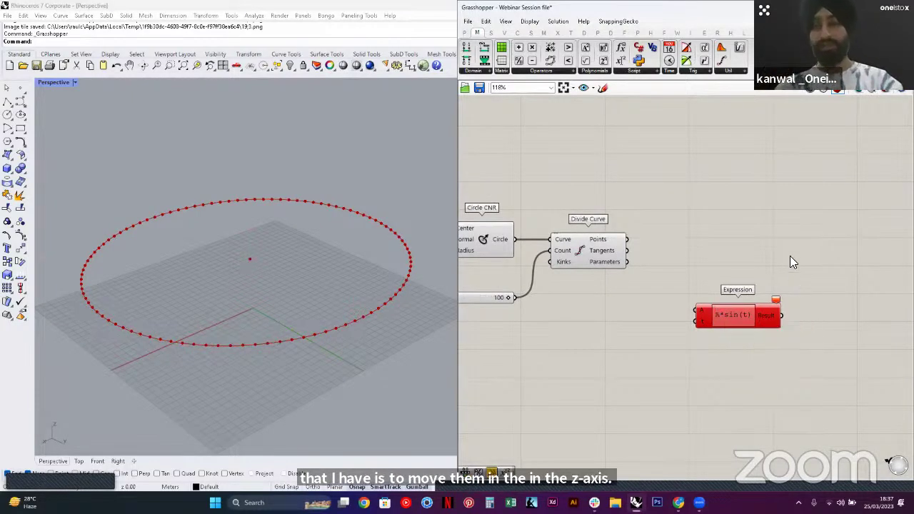
# Add a Move component well to the right of Divide Curve and connect the Points output to its Geometry input
pyautogui.moveTo(831, 245); pyautogui.dragTo(755, 240, button='right')
pyautogui.doubleClick(756, 240)
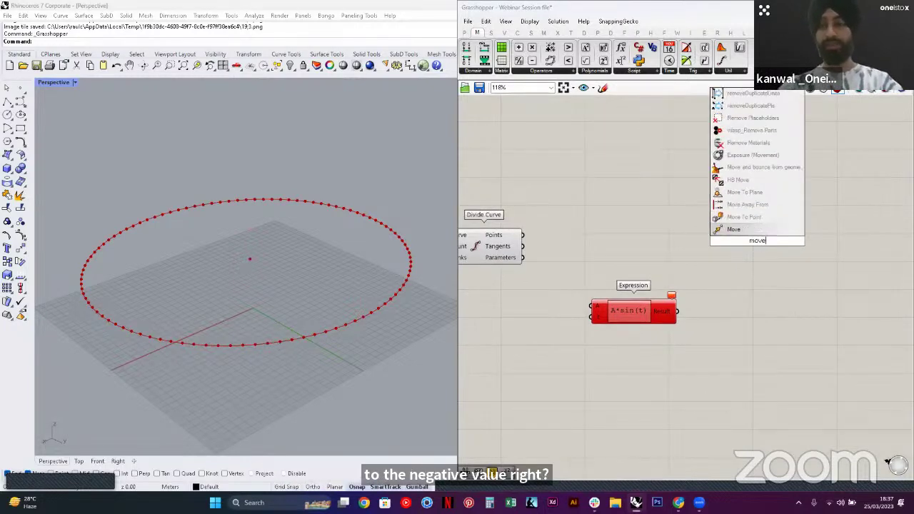
pyautogui.press('Return')
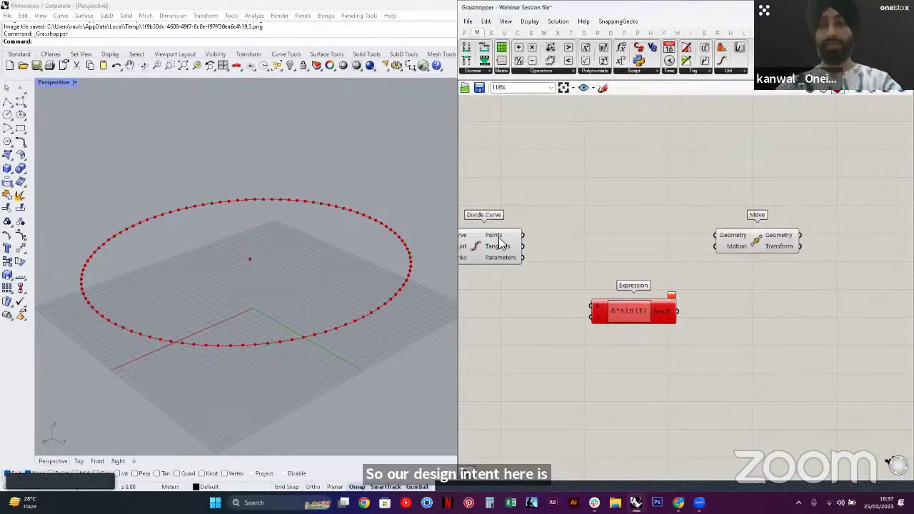
pyautogui.moveTo(526, 236); pyautogui.dragTo(599, 214, button='right')
pyautogui.moveTo(601, 215); pyautogui.dragTo(893, 222)
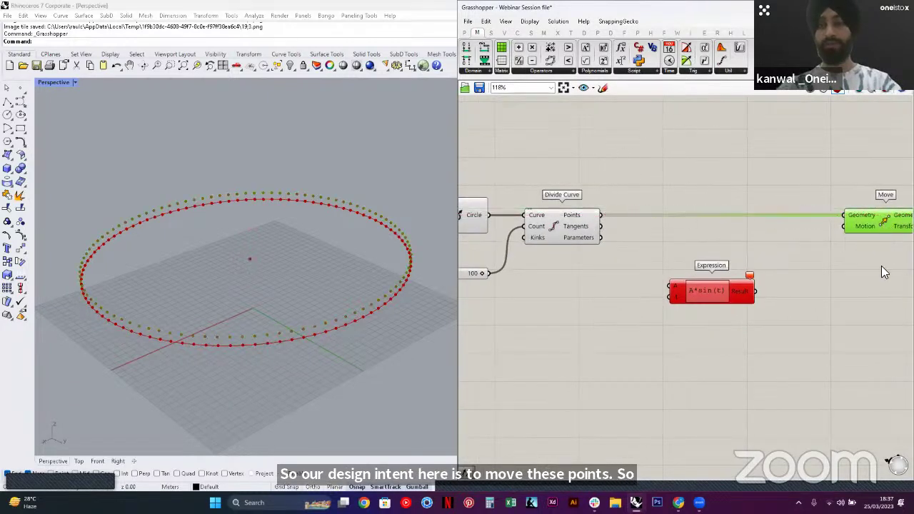
pyautogui.click(881, 266)
pyautogui.moveTo(881, 267); pyautogui.dragTo(792, 264, button='right')
pyautogui.moveTo(789, 223); pyautogui.dragTo(858, 225)
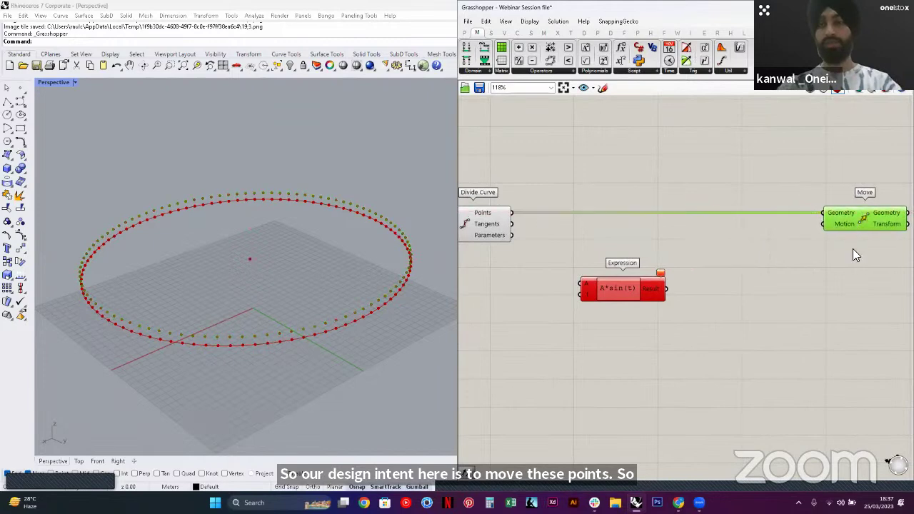
pyautogui.click(776, 275)
# Add a Unit Z component between Expression and Move and connect its Unit vector output to Move's Motion input
pyautogui.moveTo(776, 275); pyautogui.dragTo(693, 261, button='right')
pyautogui.doubleClick(648, 259)
pyautogui.write('z')
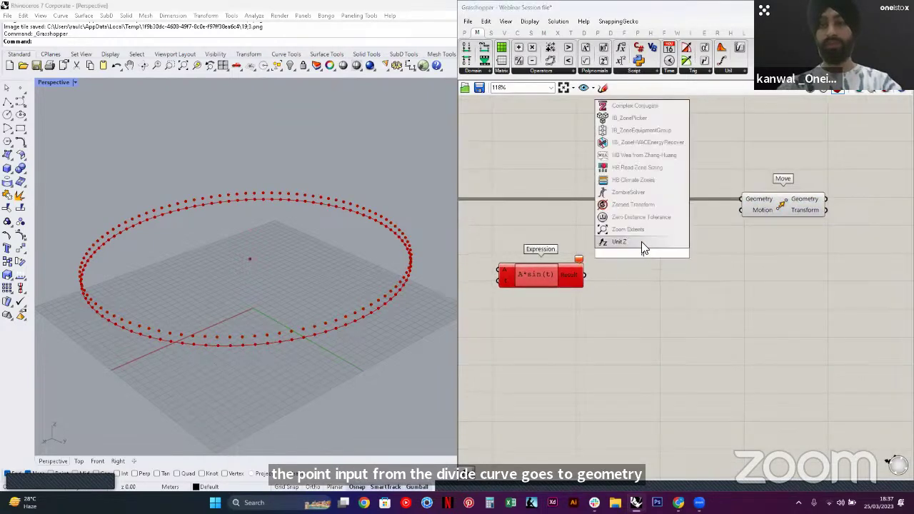
pyautogui.press('Return')
pyautogui.moveTo(680, 255); pyautogui.dragTo(742, 211)
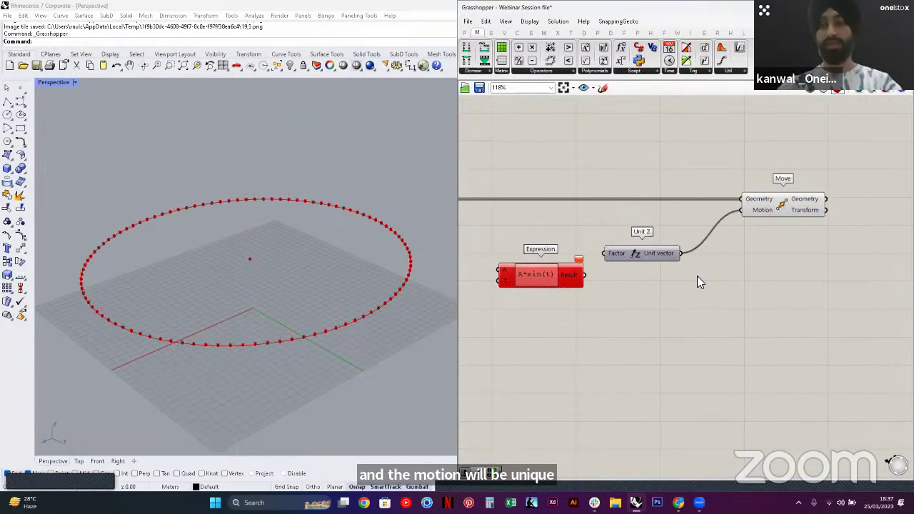
pyautogui.moveTo(645, 253); pyautogui.dragTo(672, 278)
pyautogui.click(750, 248)
# Turn off the viewport preview of the Divide Curve component
pyautogui.moveTo(487, 250); pyautogui.dragTo(658, 247, button='right')
pyautogui.scroll(-3, 662, 247)
pyautogui.moveTo(584, 257); pyautogui.dragTo(728, 255, button='right')
pyautogui.scroll(-1, 729, 255)
pyautogui.moveTo(760, 287); pyautogui.dragTo(532, 185)
pyautogui.click(736, 191)
pyautogui.click(744, 229)
pyautogui.middleClick(745, 229)
pyautogui.click(779, 198)
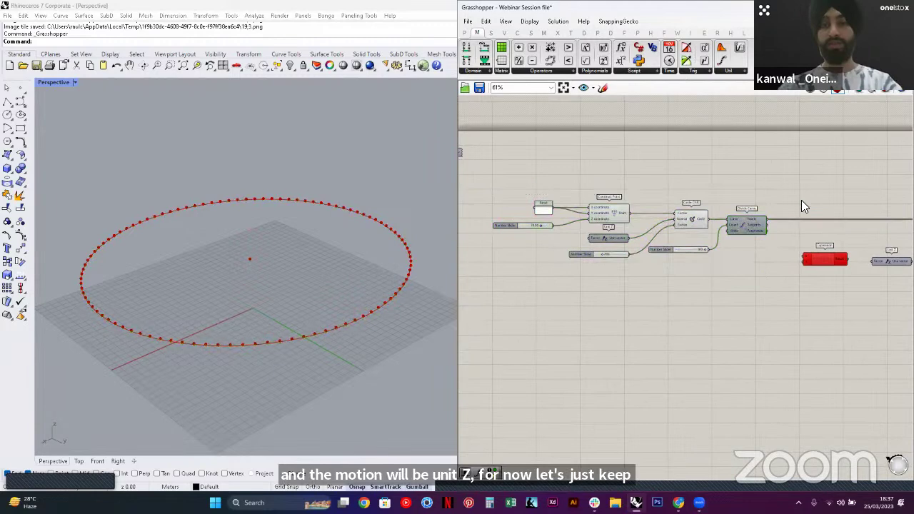
pyautogui.click(800, 200)
# Turn the Divide Curve preview back on so the original points show alongside the moved ones
pyautogui.moveTo(786, 214); pyautogui.dragTo(718, 219, button='right')
pyautogui.scroll(3, 718, 218)
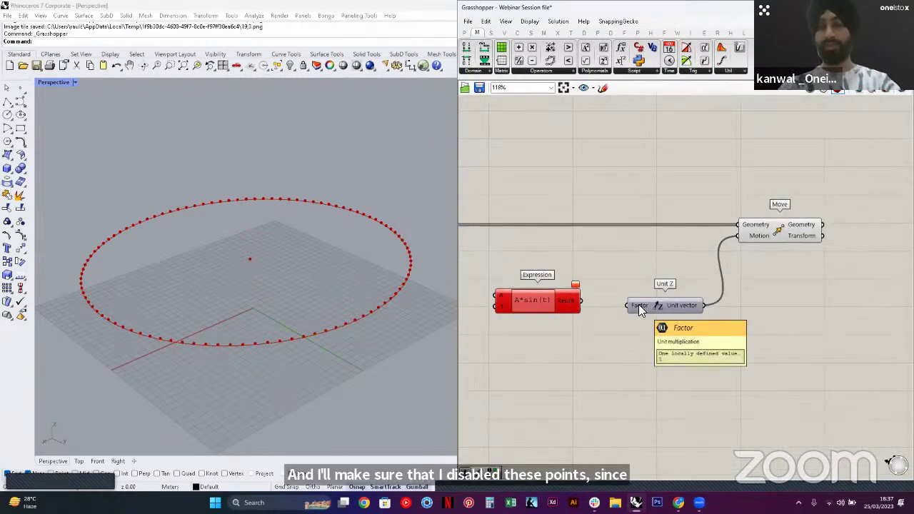
pyautogui.scroll(8, 299, 336)
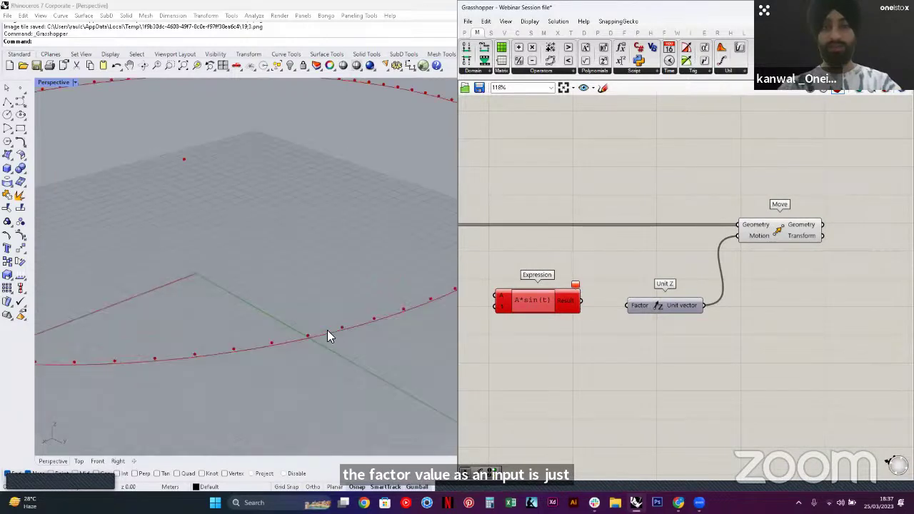
pyautogui.moveTo(538, 264); pyautogui.dragTo(768, 274, button='right')
pyautogui.click(601, 247)
pyautogui.middleClick(601, 247)
pyautogui.click(619, 225)
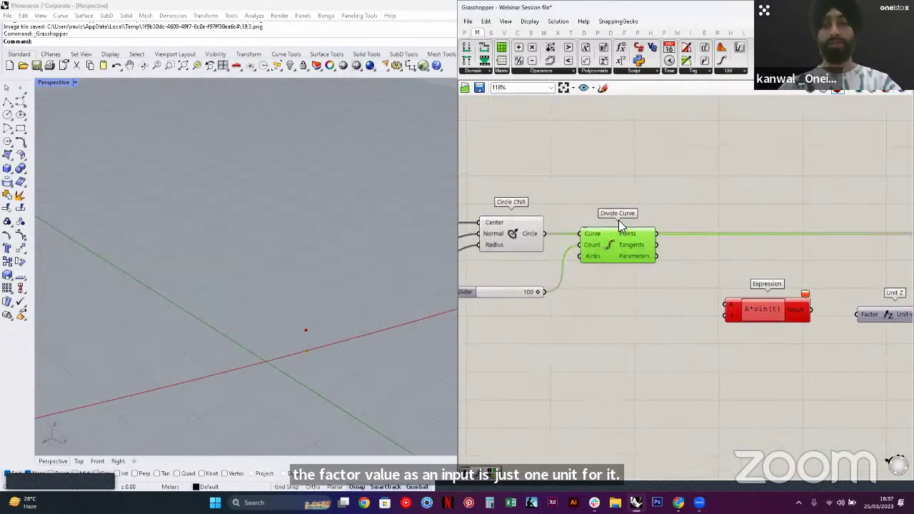
pyautogui.scroll(1, 610, 249)
pyautogui.middleClick(610, 249)
pyautogui.click(636, 220)
pyautogui.click(664, 146)
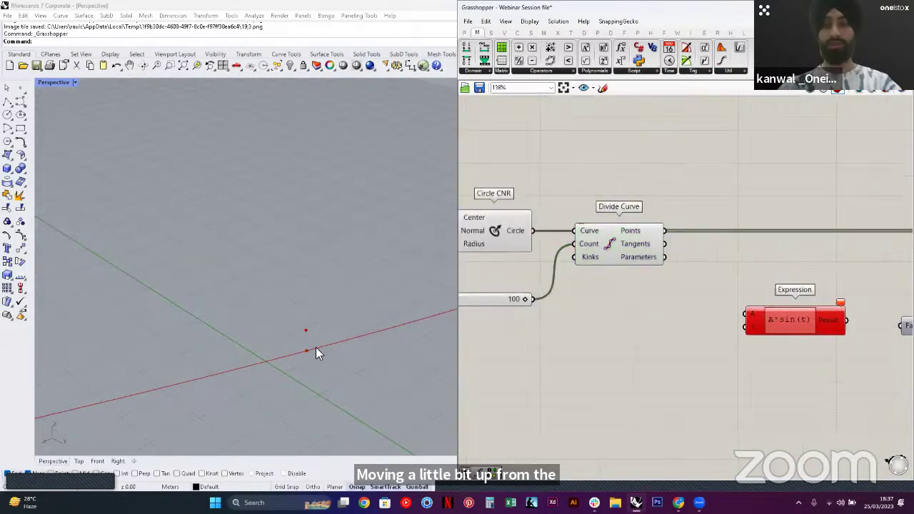
# Compare the original division points with the Z-moved points in the perspective viewport
pyautogui.click(632, 239)
pyautogui.scroll(-5, 318, 333)
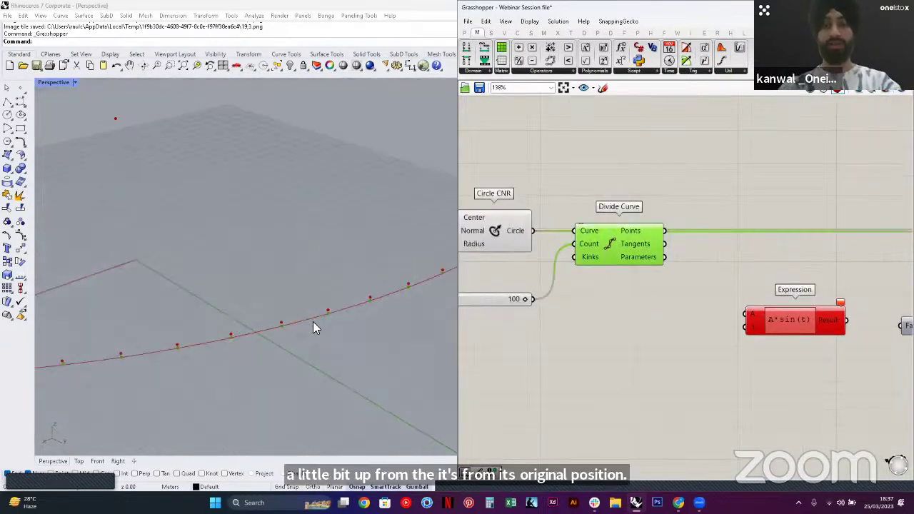
pyautogui.click(842, 268)
pyautogui.moveTo(861, 271); pyautogui.dragTo(605, 271, button='right')
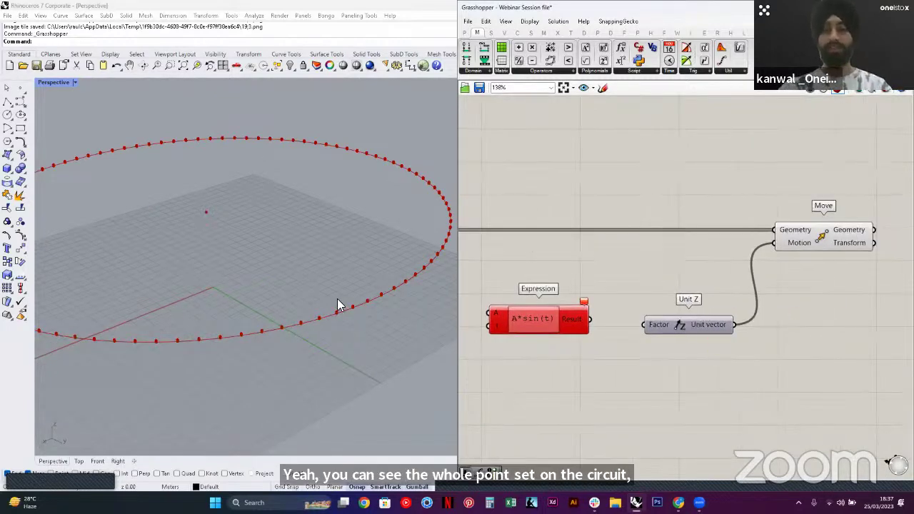
pyautogui.scroll(6, 317, 316)
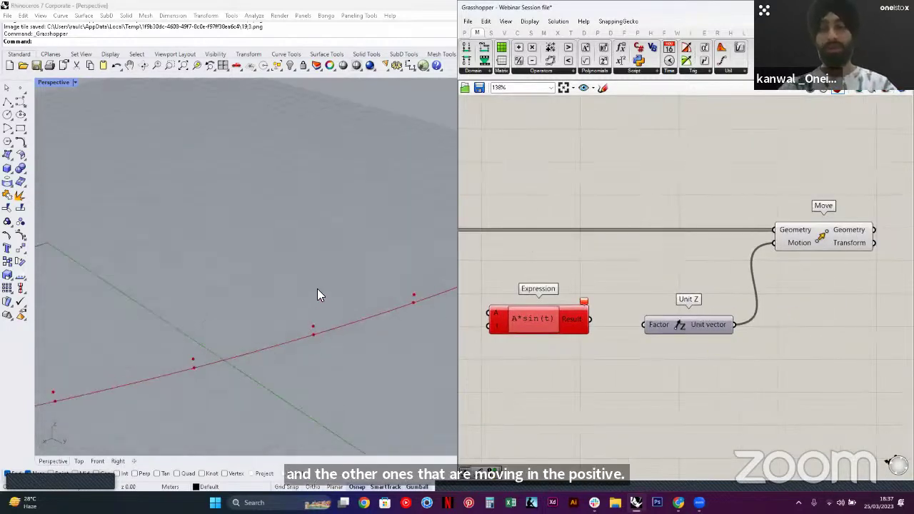
pyautogui.scroll(-8, 319, 294)
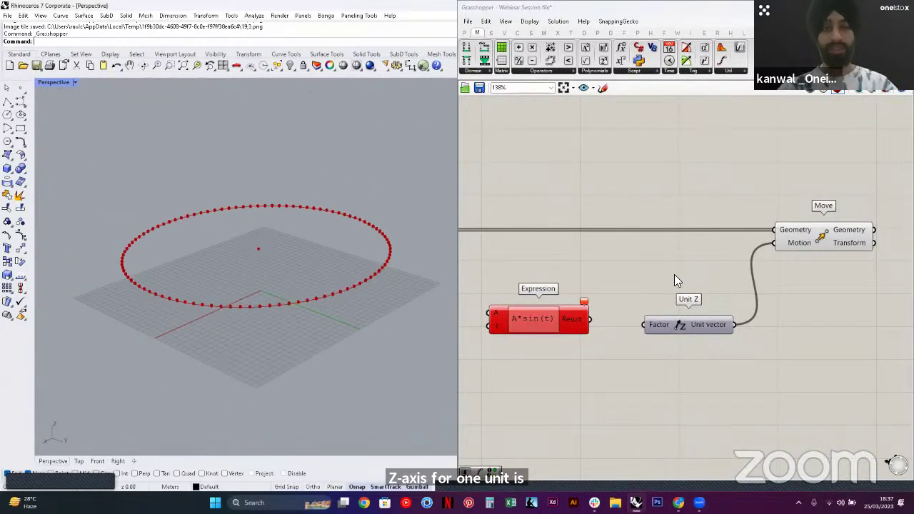
# Move the Expression, Unit Z and Move components closer to the Divide Curve component
pyautogui.scroll(-3, 644, 333)
pyautogui.moveTo(624, 331); pyautogui.dragTo(554, 332)
pyautogui.moveTo(728, 331); pyautogui.dragTo(656, 332)
pyautogui.moveTo(816, 271); pyautogui.dragTo(740, 270)
pyautogui.click(570, 210)
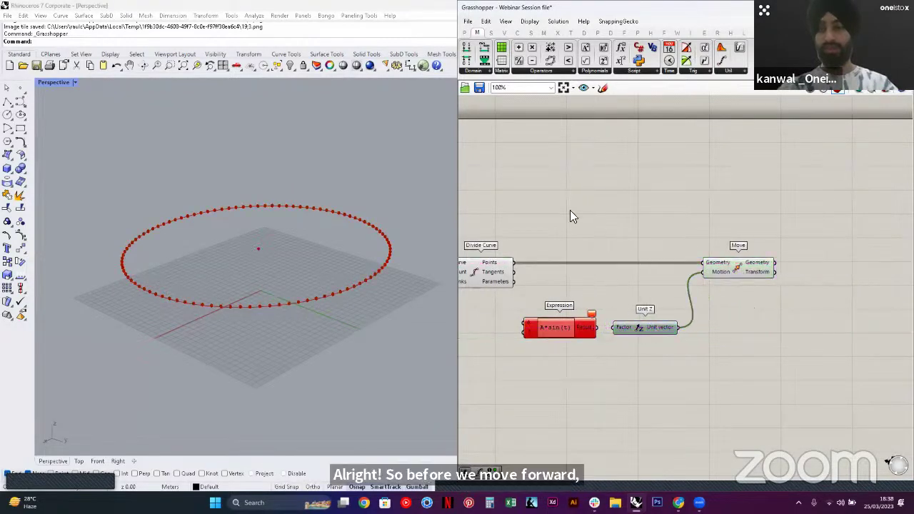
# Review the whole definition from the Construct Point inputs to Move, including the unconnected Expression inputs, alongside the divided circle in the viewport
pyautogui.moveTo(570, 210); pyautogui.dragTo(702, 215, button='right')
pyautogui.click(881, 7)
pyautogui.moveTo(239, 269); pyautogui.dragTo(635, 245, button='right')
pyautogui.scroll(1, 578, 240)
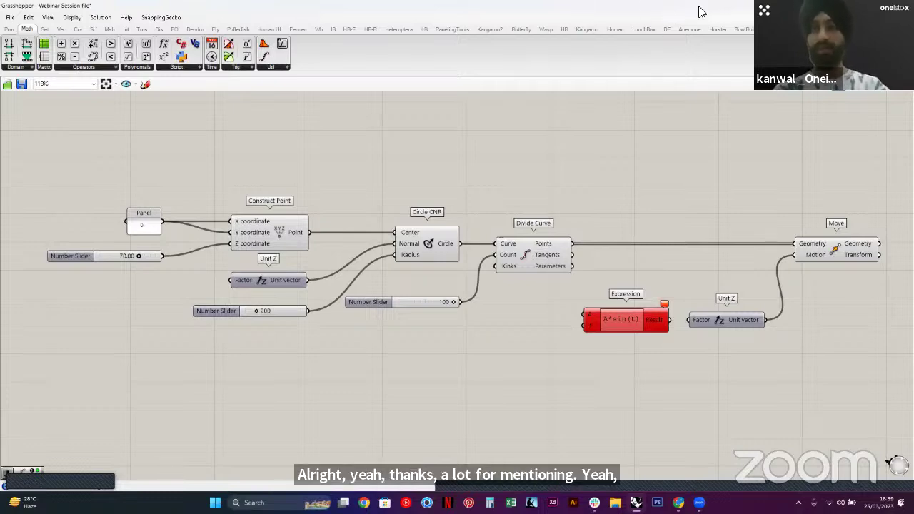
pyautogui.click(880, 6)
pyautogui.moveTo(345, 257); pyautogui.dragTo(326, 312, button='right')
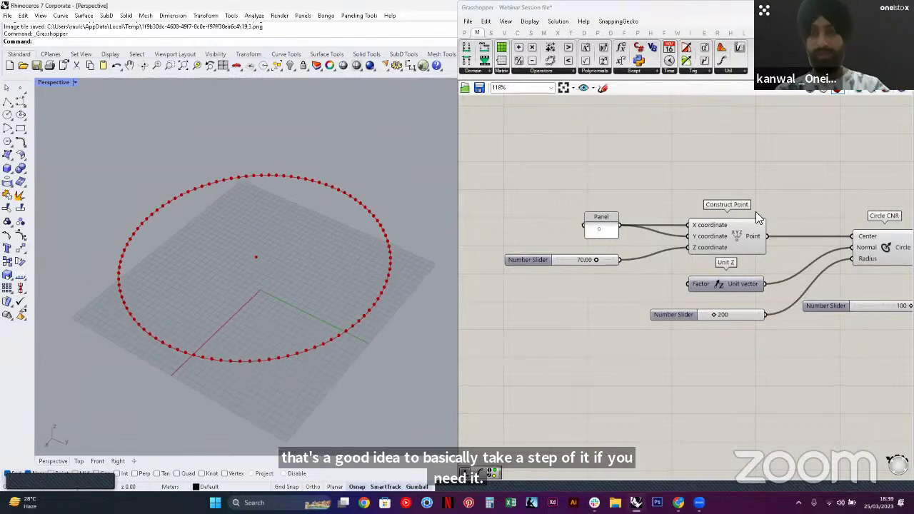
pyautogui.scroll(-4, 758, 218)
pyautogui.moveTo(749, 250); pyautogui.dragTo(592, 239, button='right')
pyautogui.scroll(3, 791, 256)
pyautogui.scroll(2, 798, 265)
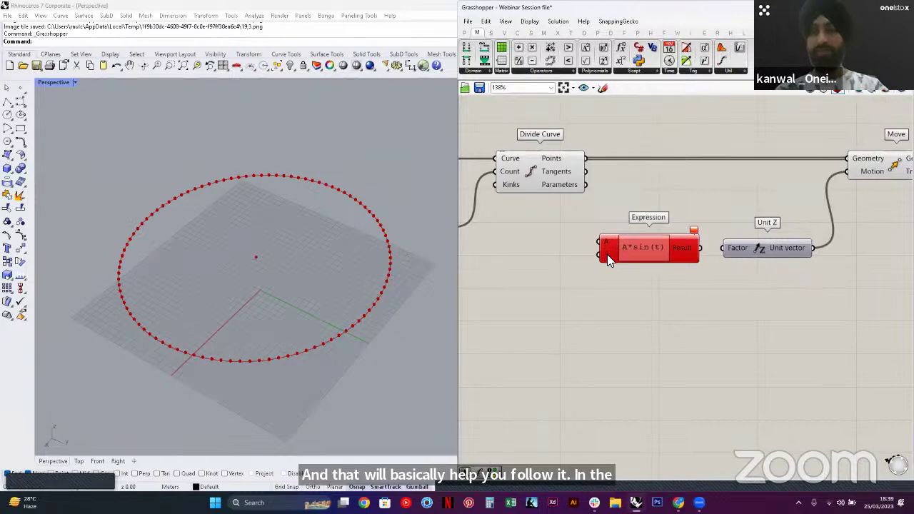
pyautogui.moveTo(542, 265); pyautogui.dragTo(551, 279, button='right')
pyautogui.moveTo(307, 350); pyautogui.dragTo(331, 282, button='right')
pyautogui.scroll(2, 332, 283)
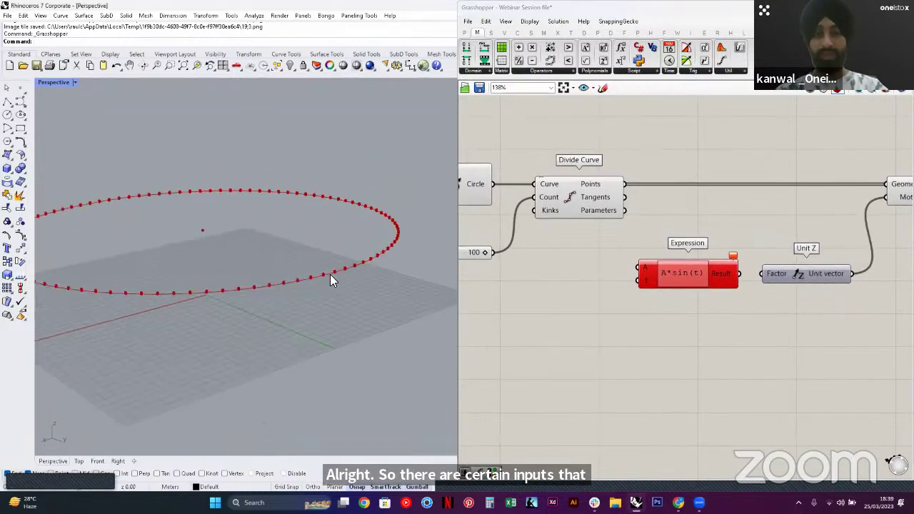
# Line up the circle radius slider and the division count slider in one column beneath the Z coordinate slider
pyautogui.moveTo(596, 284); pyautogui.dragTo(702, 293, button='right')
pyautogui.click(541, 263)
pyautogui.moveTo(532, 278); pyautogui.dragTo(775, 284, button='right')
pyautogui.scroll(-3, 774, 286)
pyautogui.scroll(2, 694, 287)
pyautogui.moveTo(682, 278); pyautogui.dragTo(535, 278)
pyautogui.moveTo(785, 272); pyautogui.dragTo(486, 331)
pyautogui.click(617, 303)
pyautogui.moveTo(618, 303); pyautogui.dragTo(666, 311, button='right')
pyautogui.scroll(-1, 643, 312)
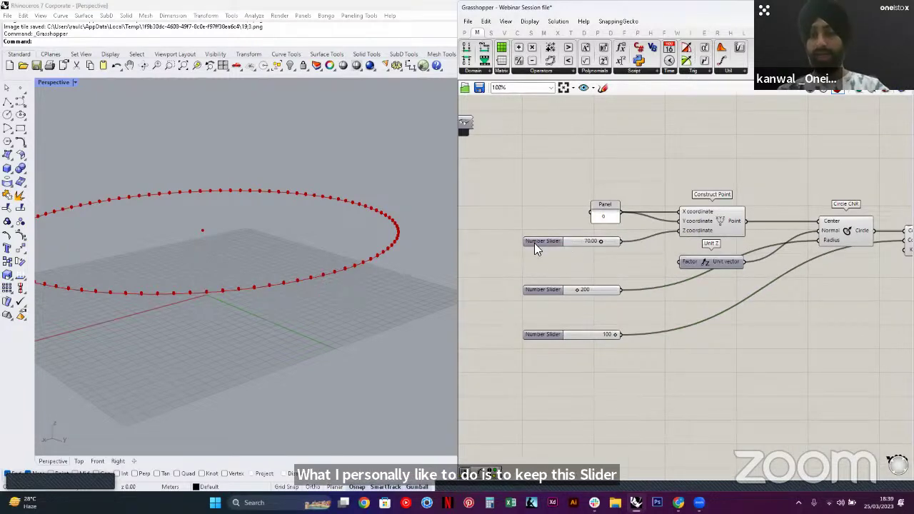
# Open the radius slider's options to inspect its editable name, leaving the name as it is
pyautogui.rightClick(540, 291)
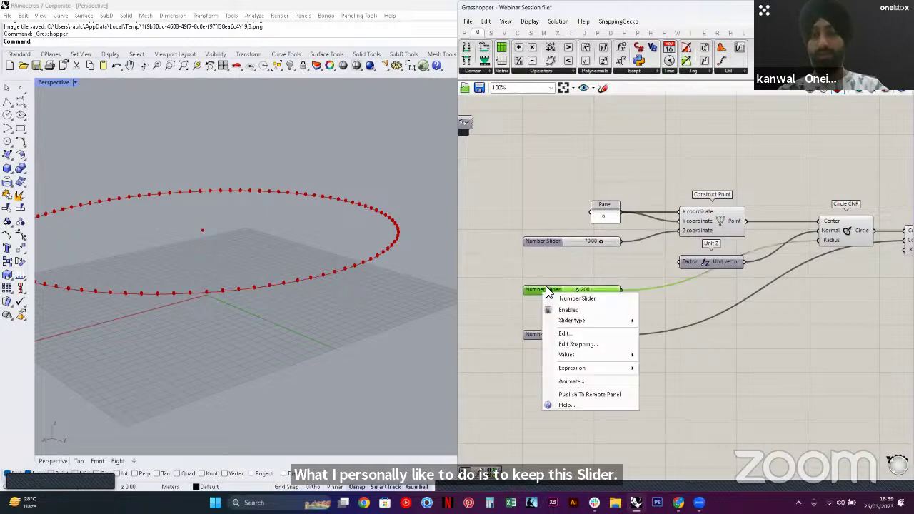
pyautogui.moveTo(601, 301); pyautogui.dragTo(560, 298)
pyautogui.click(588, 273)
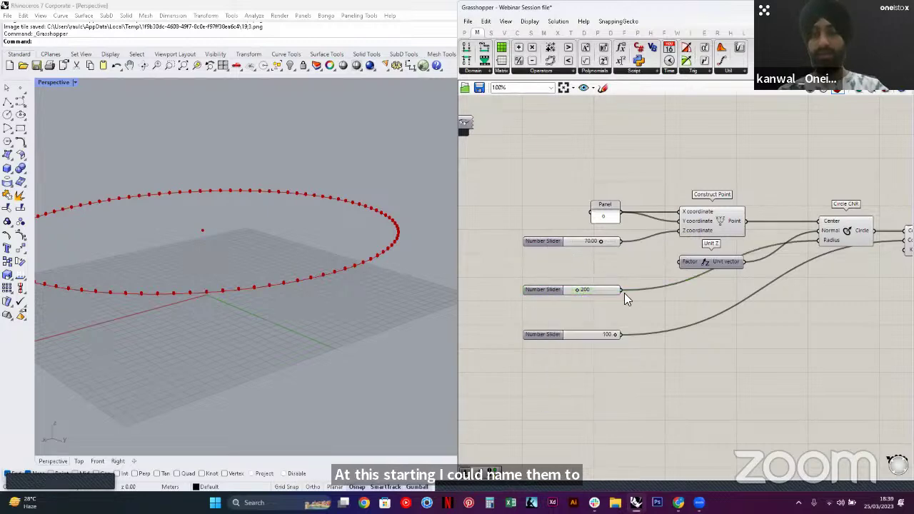
pyautogui.moveTo(844, 304); pyautogui.dragTo(653, 283, button='right')
pyautogui.moveTo(561, 312); pyautogui.dragTo(681, 294, button='right')
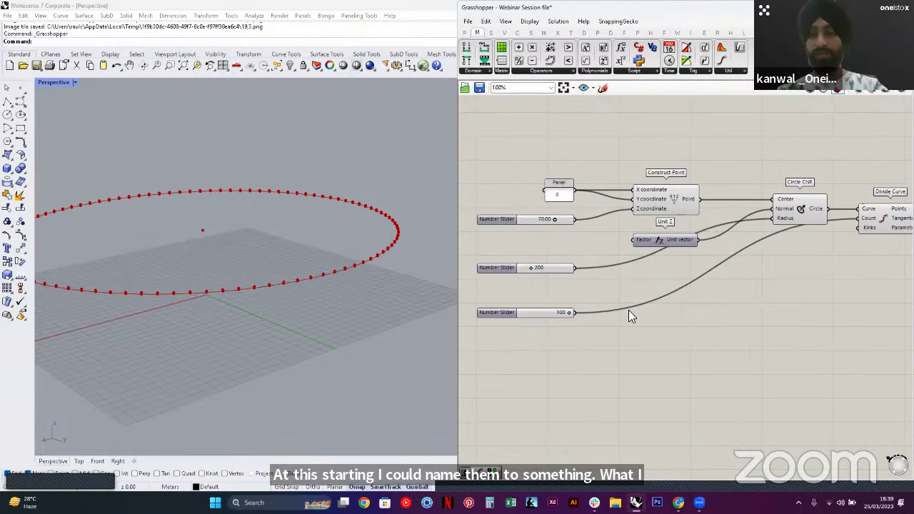
# Space the radius and count sliders evenly below the Z coordinate slider
pyautogui.moveTo(554, 269); pyautogui.dragTo(553, 261)
pyautogui.click(560, 293)
pyautogui.moveTo(547, 315); pyautogui.dragTo(548, 303)
pyautogui.click(558, 317)
# Add a Range component below Divide Curve, to the left of the Expression component
pyautogui.moveTo(746, 323); pyautogui.dragTo(616, 322, button='right')
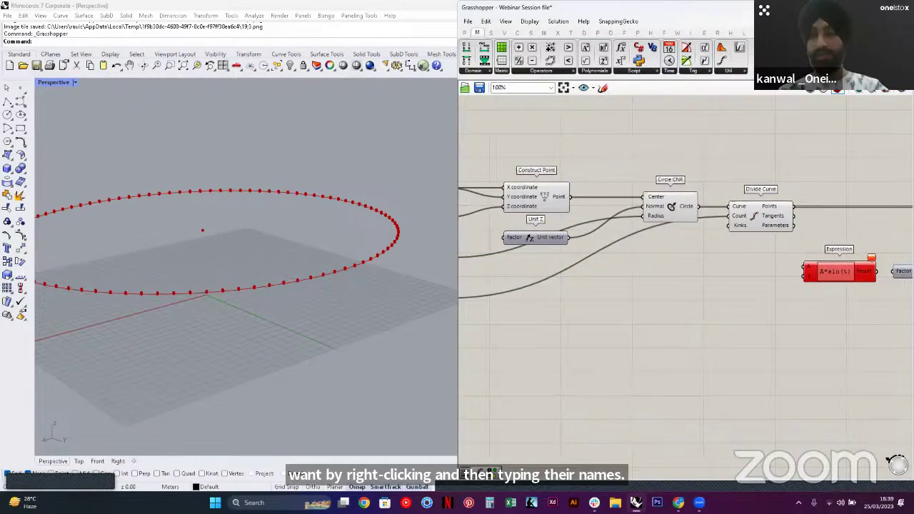
pyautogui.moveTo(876, 290); pyautogui.dragTo(808, 296, button='right')
pyautogui.moveTo(646, 269); pyautogui.dragTo(701, 280, button='right')
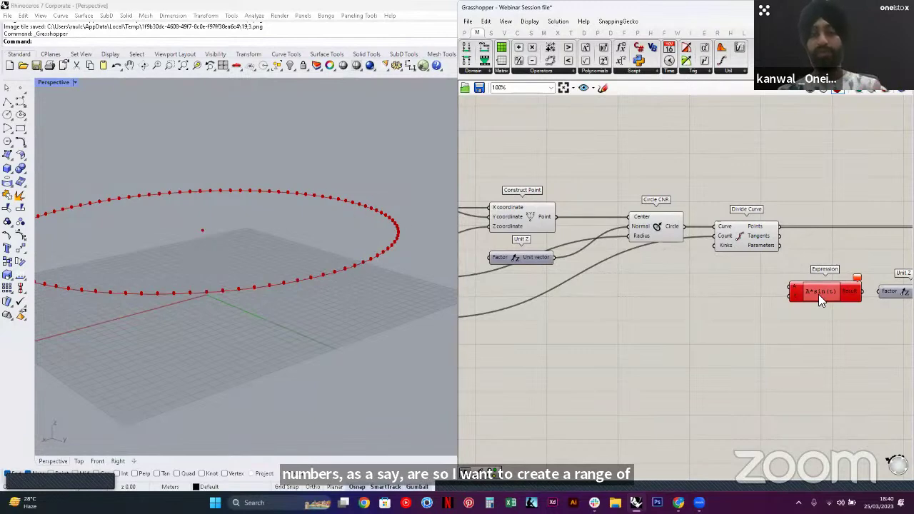
pyautogui.doubleClick(686, 300)
pyautogui.write('range')
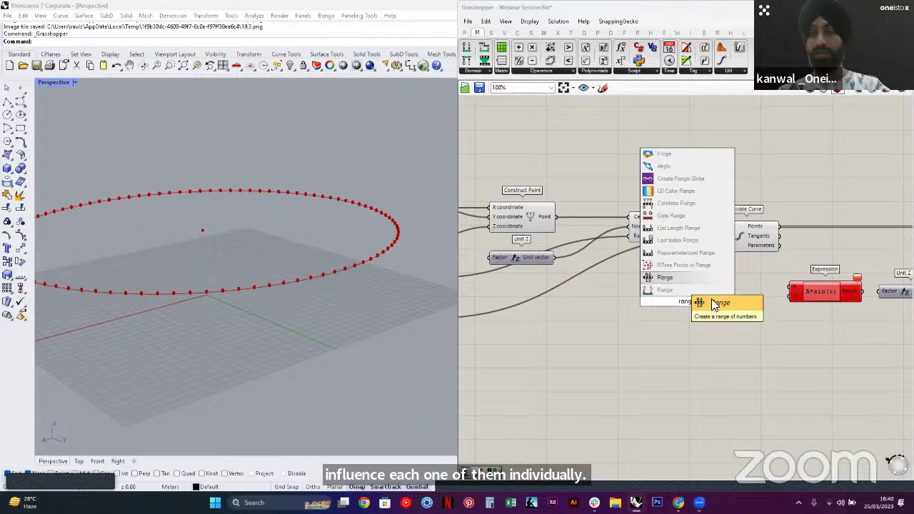
pyautogui.press('Return')
pyautogui.scroll(3, 678, 303)
pyautogui.scroll(2, 662, 300)
pyautogui.moveTo(653, 300); pyautogui.dragTo(687, 311)
# Search the component library for Range again without placing a second one
pyautogui.click(594, 283)
pyautogui.doubleClick(594, 283)
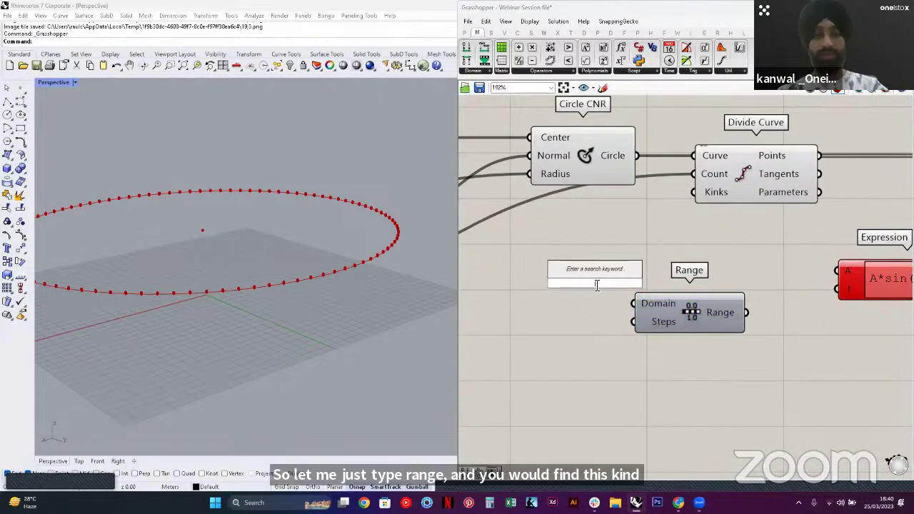
pyautogui.write('range')
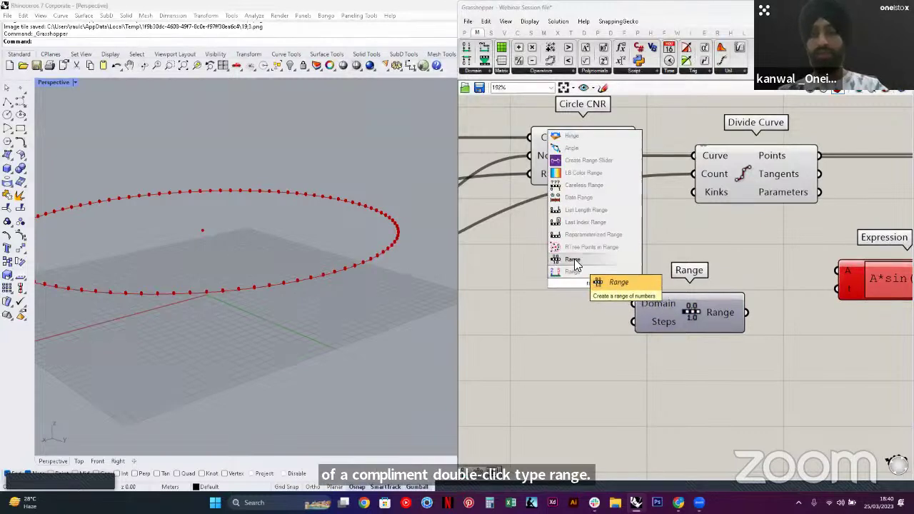
pyautogui.click(574, 328)
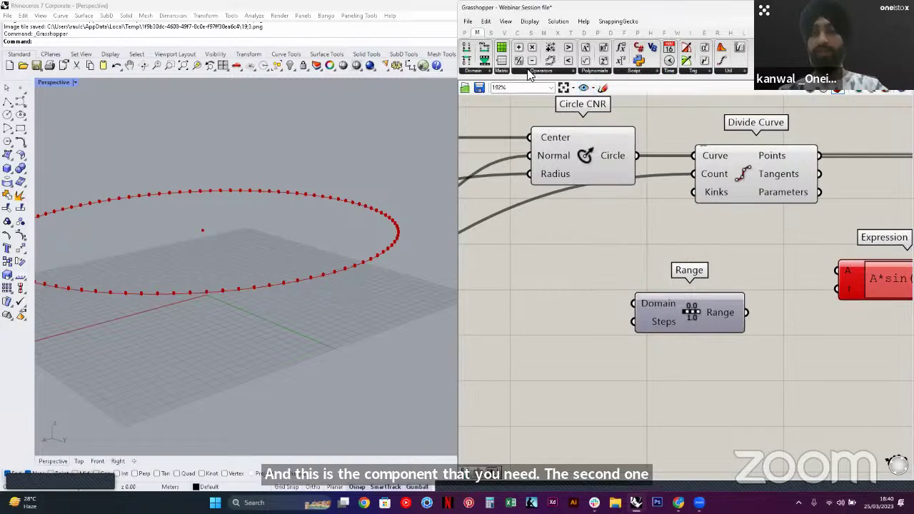
# Browse the component categories to locate where Range is stored
pyautogui.click(474, 71)
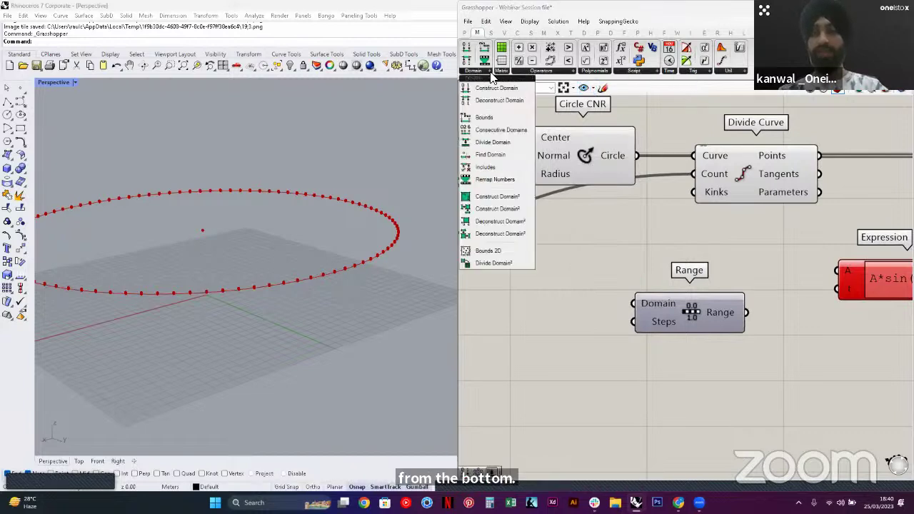
pyautogui.click(539, 73)
pyautogui.click(594, 73)
pyautogui.click(635, 74)
pyautogui.click(671, 73)
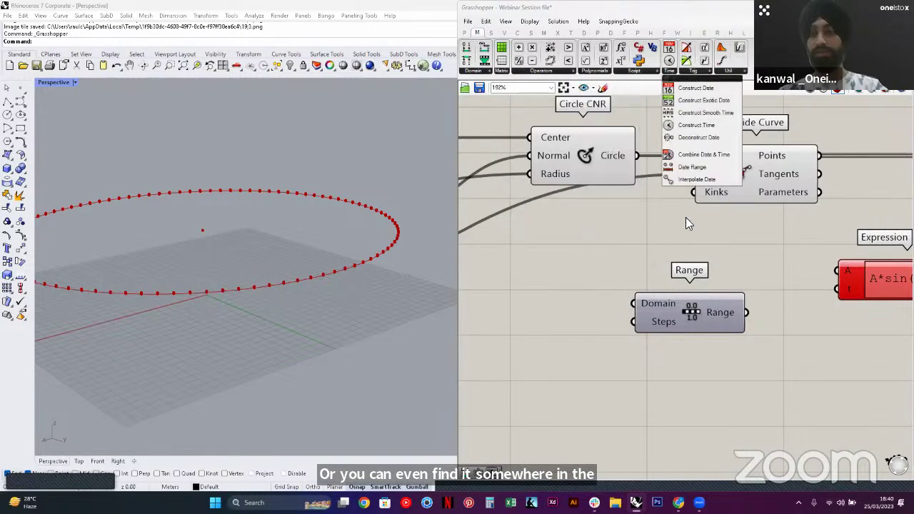
pyautogui.keyDown('ctrl'); pyautogui.keyDown('alt'); pyautogui.click(690, 313); pyautogui.keyUp('alt'); pyautogui.keyUp('ctrl')
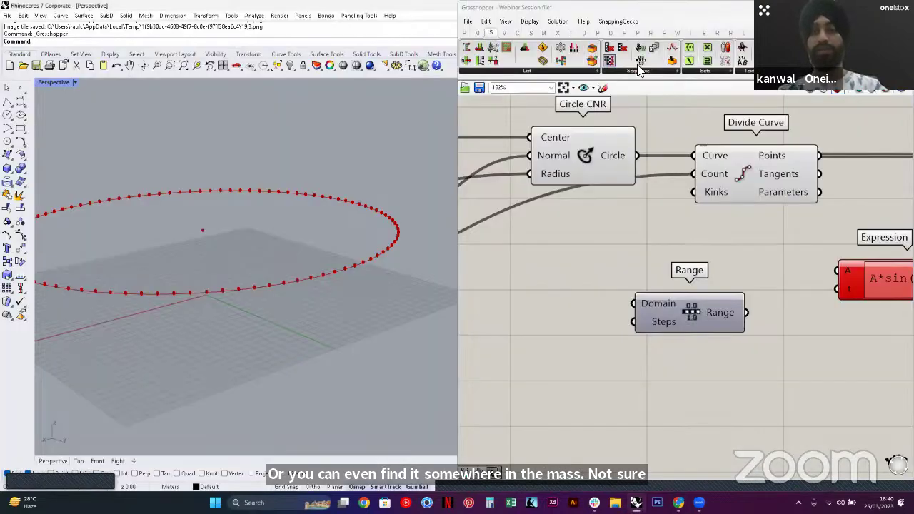
pyautogui.click(639, 72)
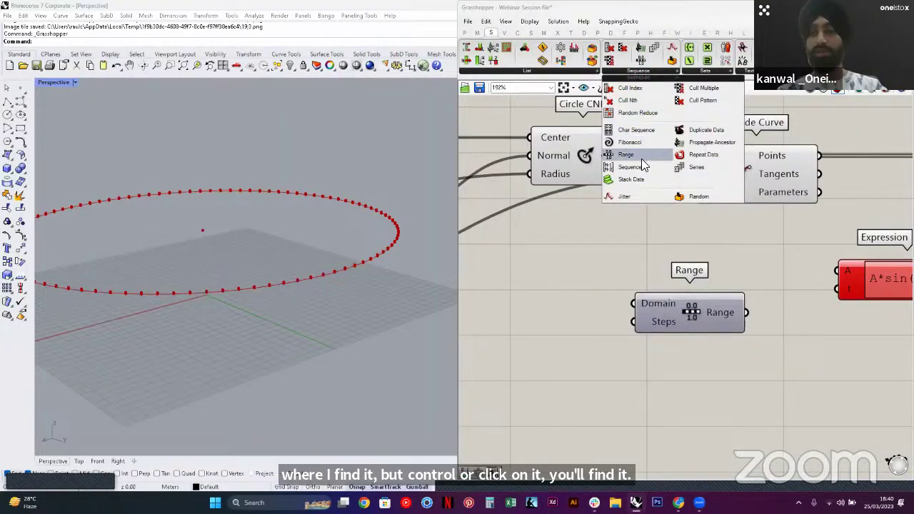
pyautogui.scroll(-4, 607, 312)
pyautogui.moveTo(586, 323); pyautogui.dragTo(650, 273, button='right')
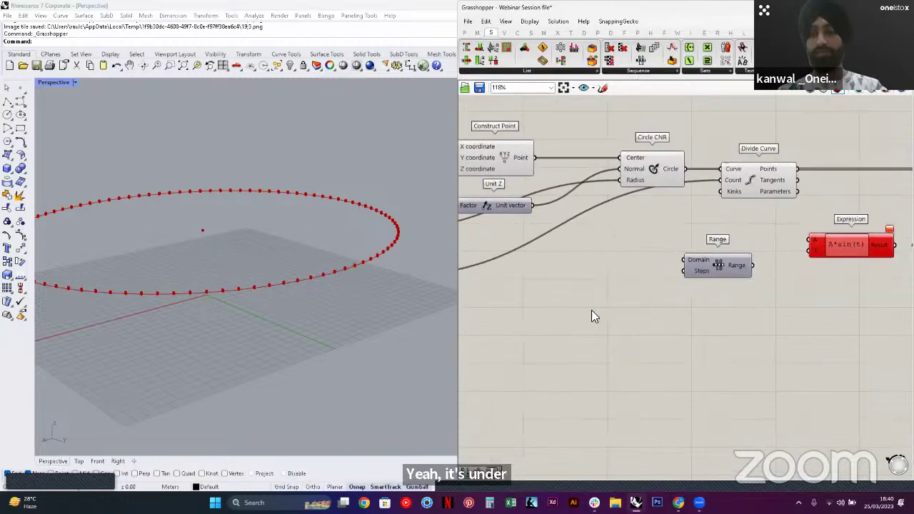
pyautogui.doubleClick(591, 309)
pyautogui.write('domain')
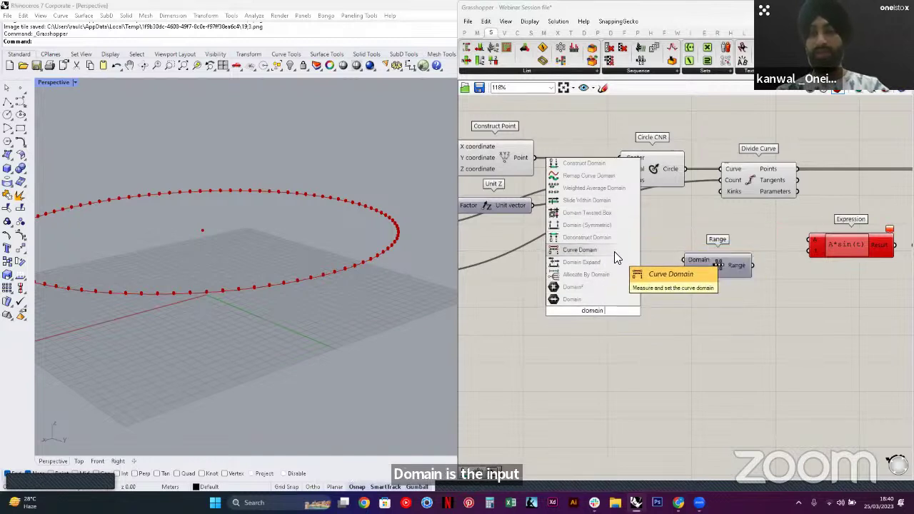
pyautogui.write('co')
pyautogui.click(612, 283)
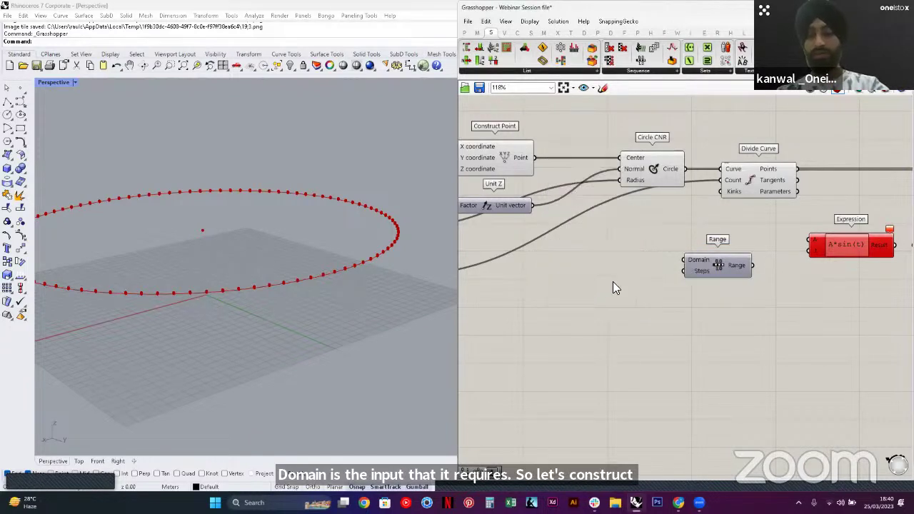
pyautogui.doubleClick(612, 288)
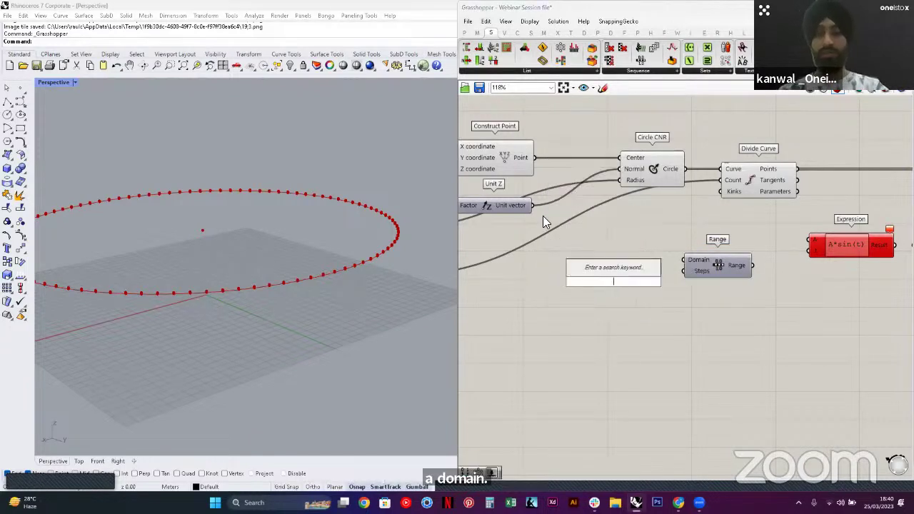
pyautogui.click(477, 33)
pyautogui.click(474, 68)
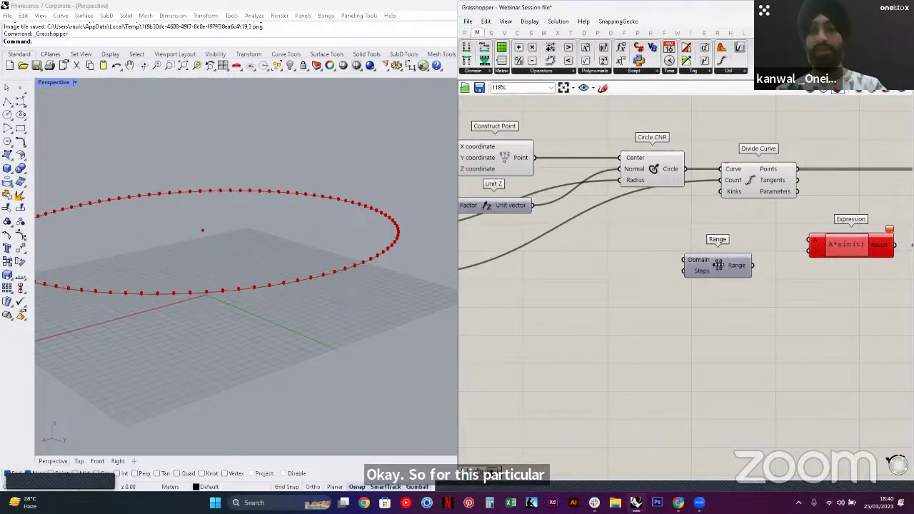
# Enlarge the Grasshopper canvas and place a Construct Domain component to the left of Range
pyautogui.doubleClick(698, 9)
pyautogui.moveTo(277, 159); pyautogui.dragTo(470, 163, button='right')
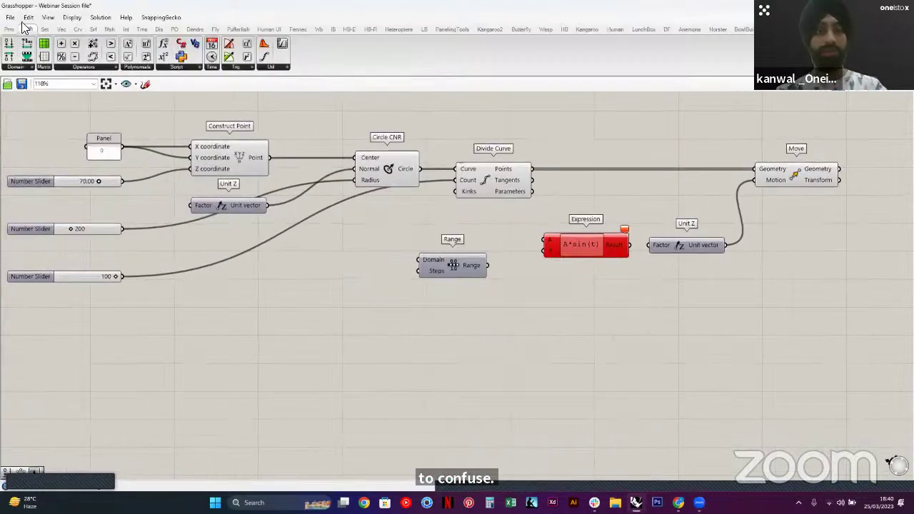
pyautogui.click(13, 67)
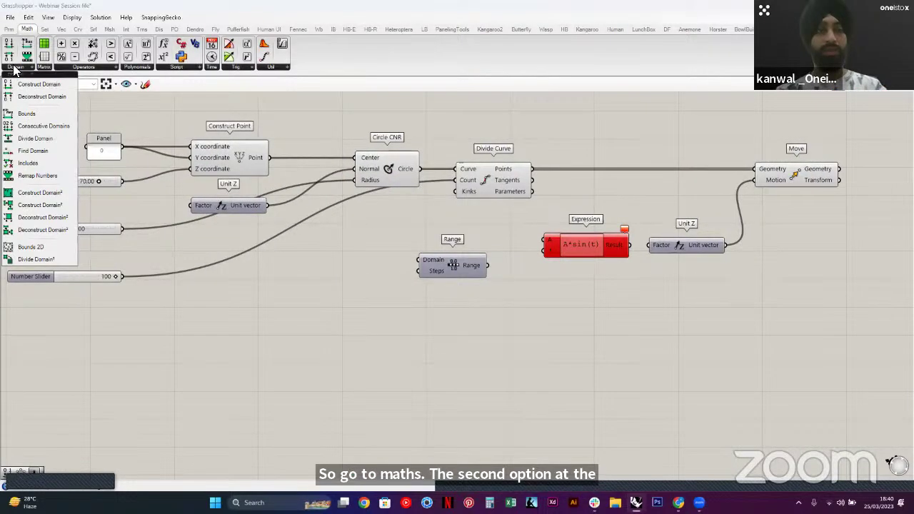
pyautogui.click(42, 84)
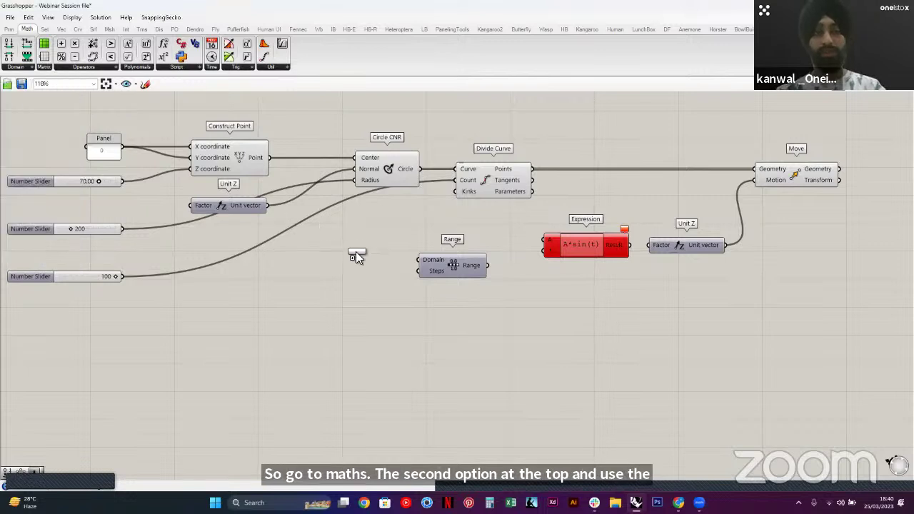
pyautogui.click(357, 282)
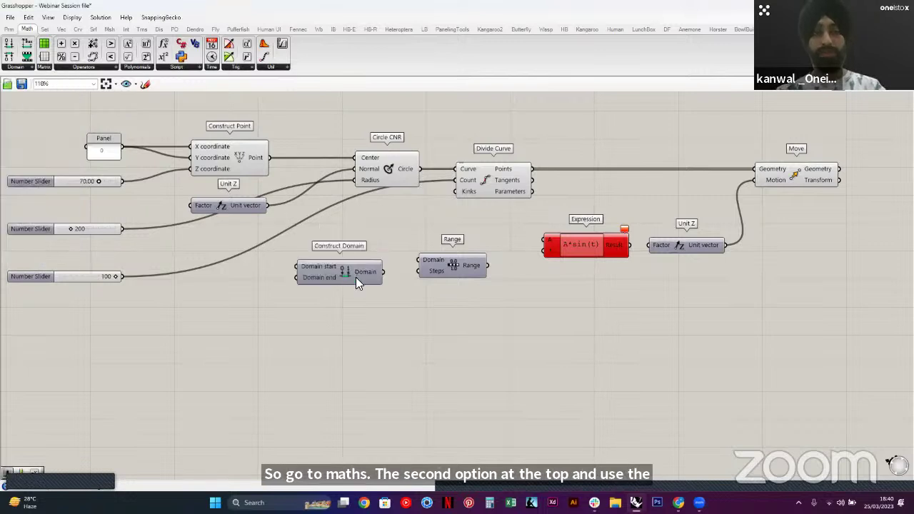
# Search the component library for Construct Domain to compare the similarly named options, without placing another
pyautogui.doubleClick(419, 348)
pyautogui.write('constru')
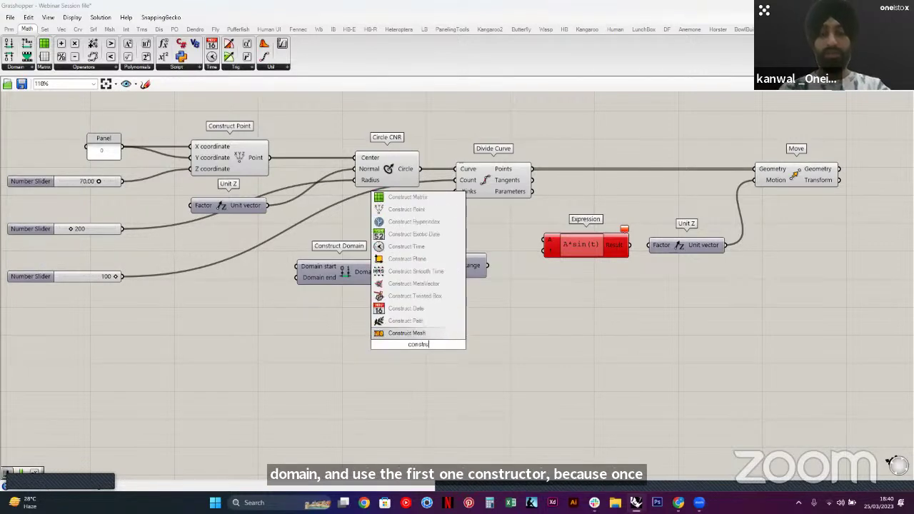
pyautogui.write('ct domein')
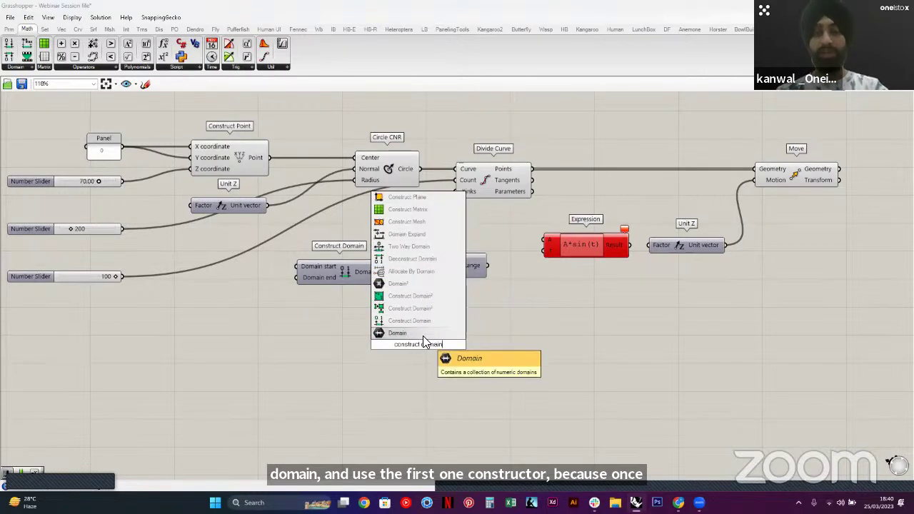
pyautogui.click(504, 330)
# Arrange Construct Domain and Range side by side and connect the Domain output to Range's Domain input
pyautogui.moveTo(386, 265); pyautogui.dragTo(419, 274, button='right')
pyautogui.moveTo(477, 281); pyautogui.dragTo(484, 299)
pyautogui.click(479, 318)
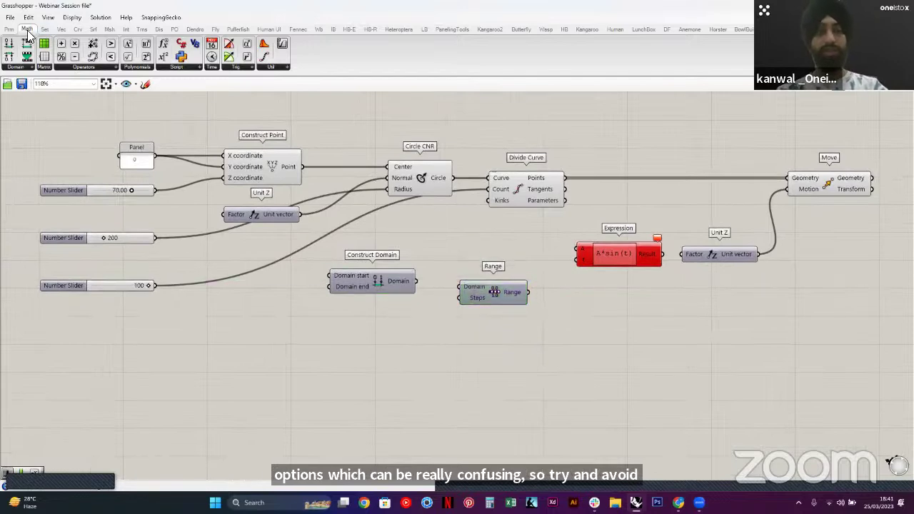
pyautogui.click(16, 66)
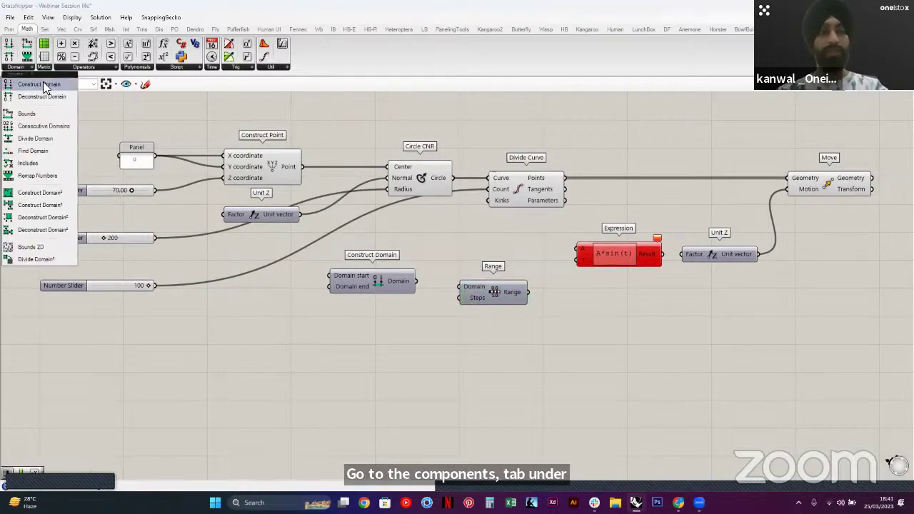
pyautogui.doubleClick(582, 12)
pyautogui.moveTo(814, 280); pyautogui.dragTo(650, 248, button='right')
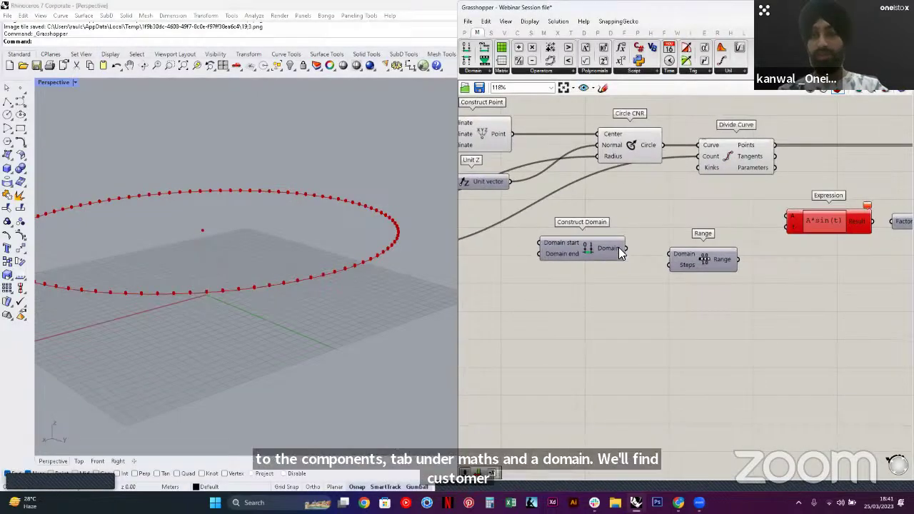
pyautogui.moveTo(594, 250); pyautogui.dragTo(614, 255)
pyautogui.click(696, 293)
# View the full divided circle in the perspective viewport alongside the extended definition
pyautogui.moveTo(339, 280); pyautogui.dragTo(314, 297, button='right')
pyautogui.scroll(-7, 314, 297)
pyautogui.scroll(2, 314, 297)
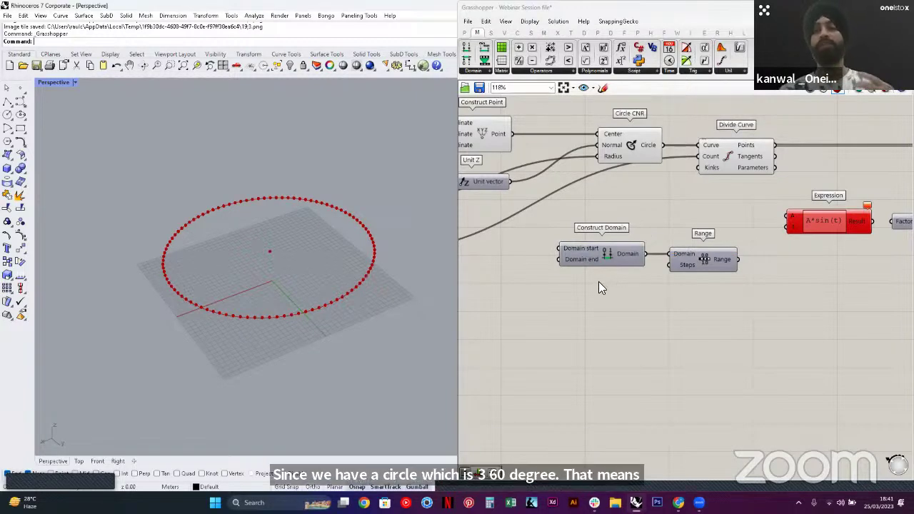
pyautogui.scroll(-2, 693, 266)
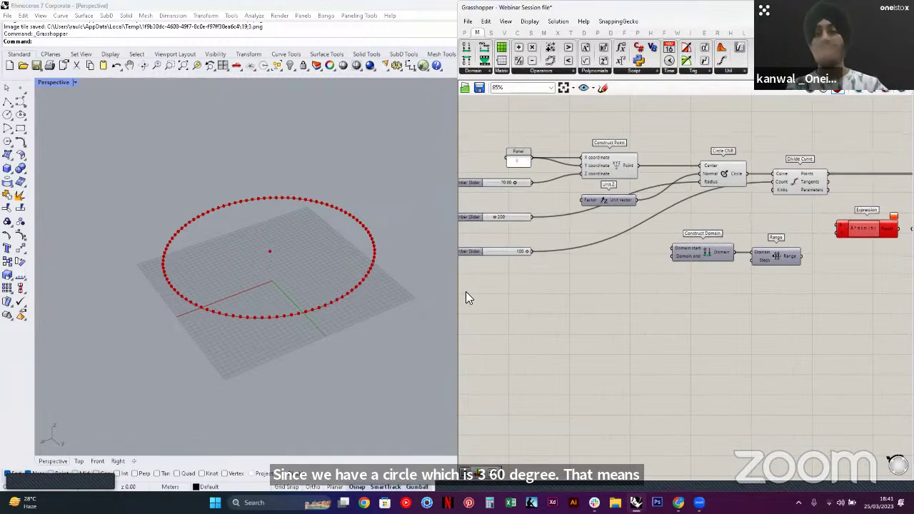
# Place a Number Slider with value 3 below the existing sliders
pyautogui.moveTo(552, 274); pyautogui.dragTo(586, 278, button='right')
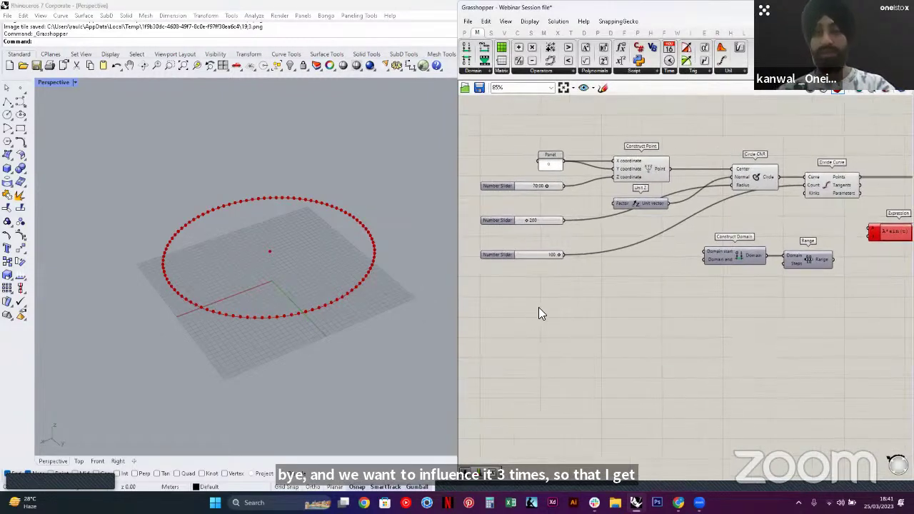
pyautogui.doubleClick(533, 303)
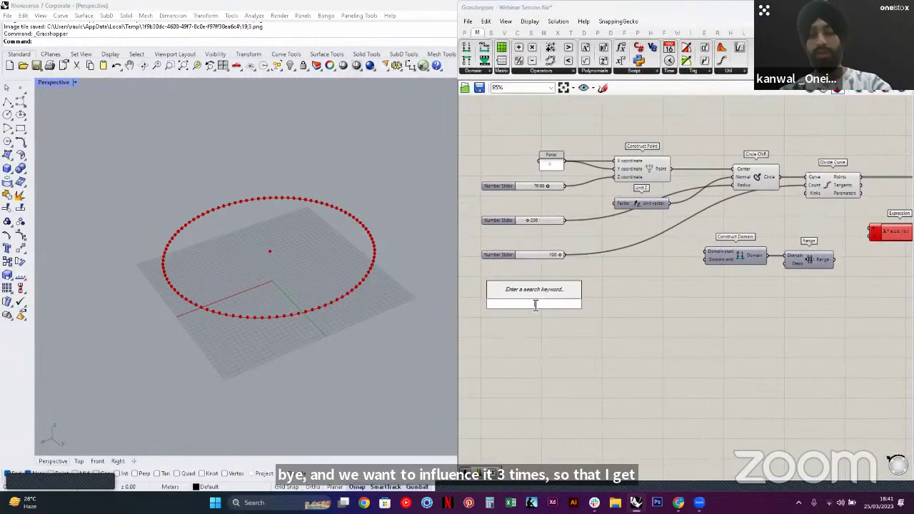
pyautogui.write('0')
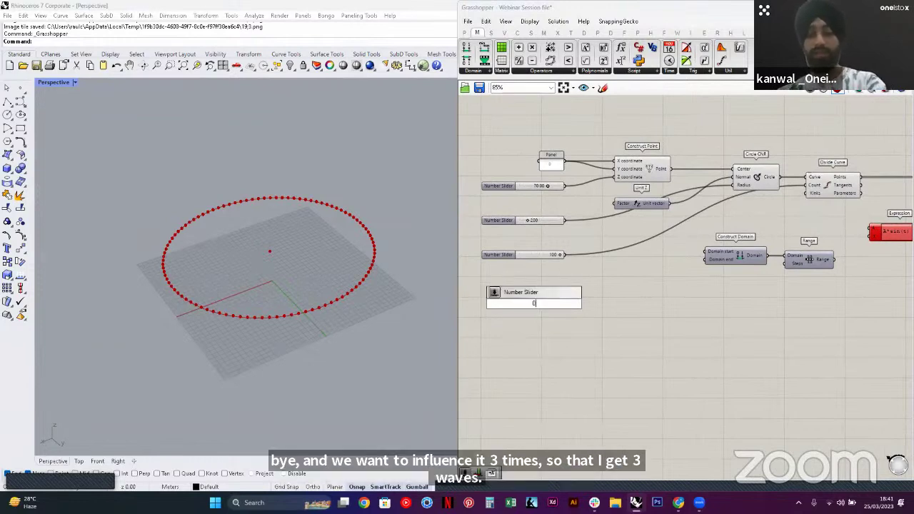
pyautogui.write('<3')
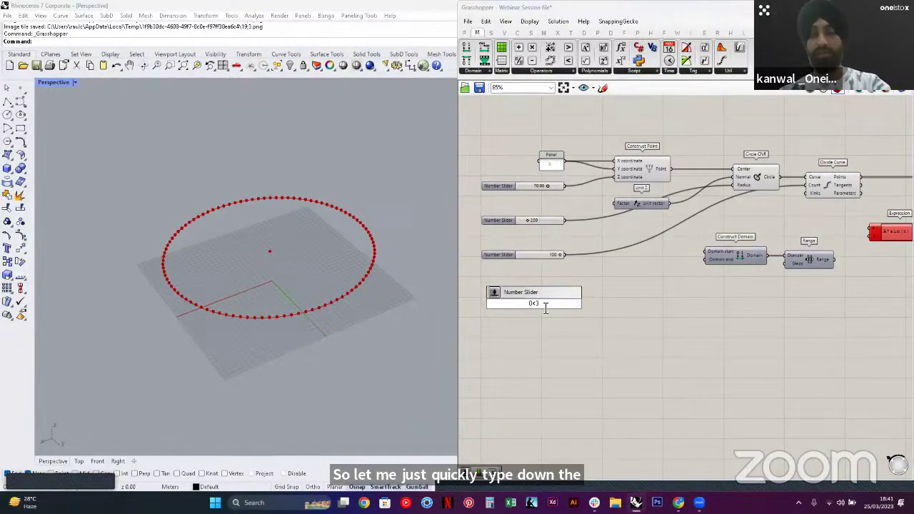
pyautogui.moveTo(546, 308); pyautogui.dragTo(472, 308)
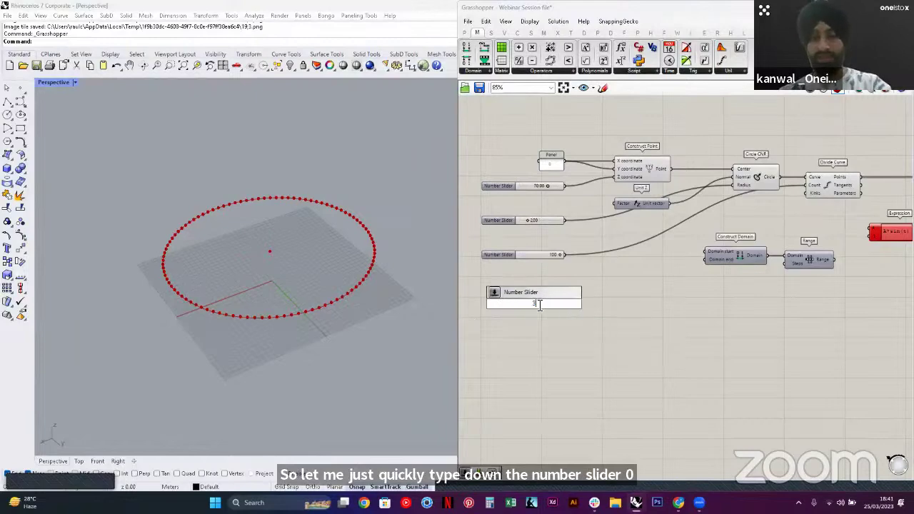
pyautogui.press('Return')
pyautogui.scroll(4, 553, 313)
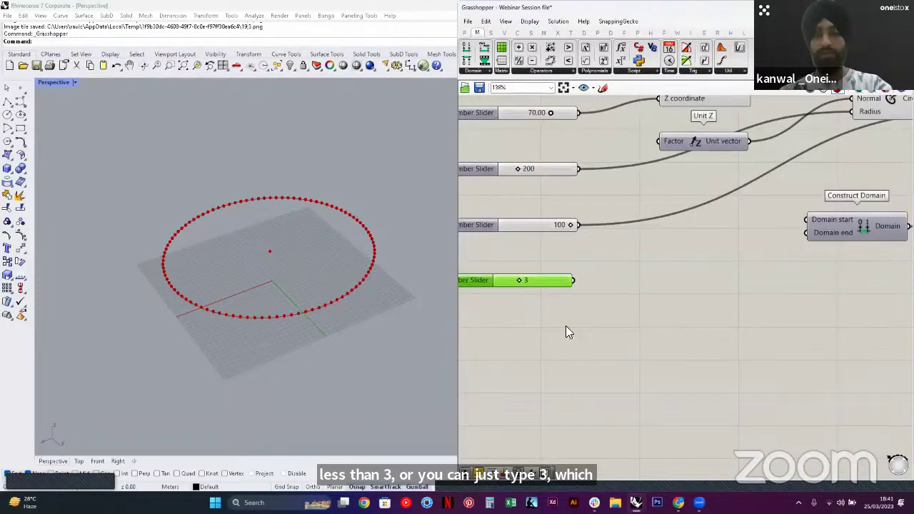
# Try a second Number Slider limited to 0 to 3 at its maximum value, and delete it
pyautogui.doubleClick(567, 317)
pyautogui.write('0')
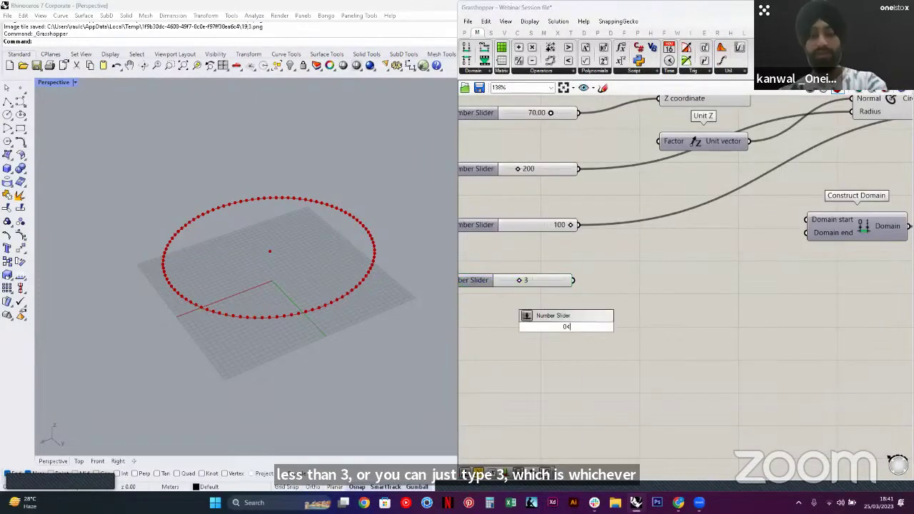
pyautogui.write('<3')
pyautogui.press('Return')
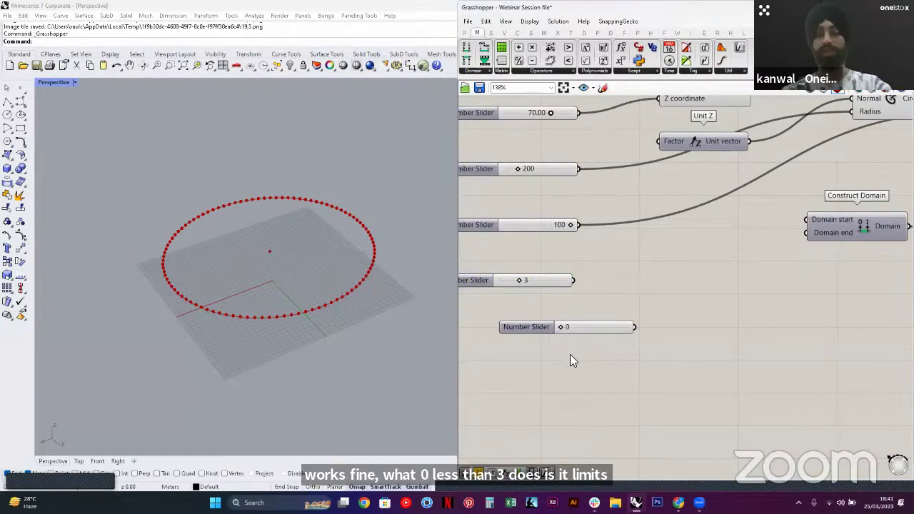
pyautogui.scroll(-2, 591, 333)
pyautogui.scroll(3, 607, 332)
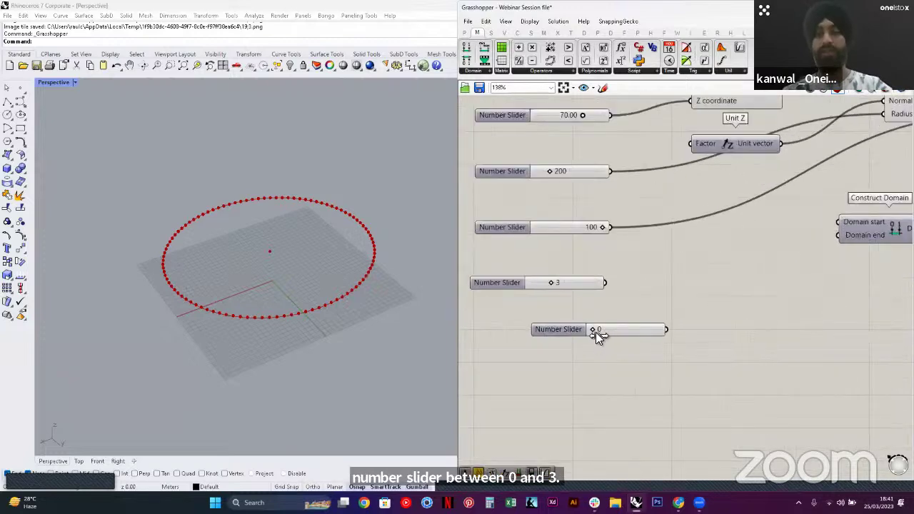
pyautogui.click(632, 332)
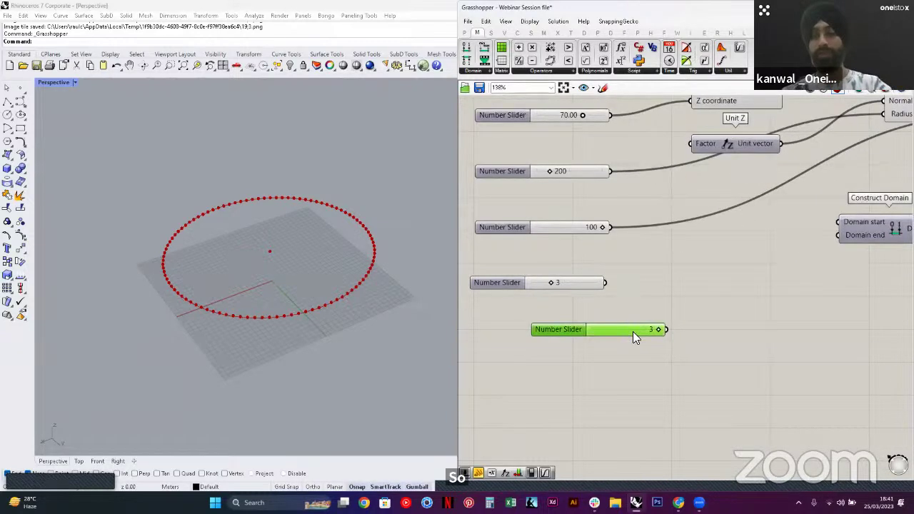
pyautogui.press('Delete')
pyautogui.scroll(-1, 581, 297)
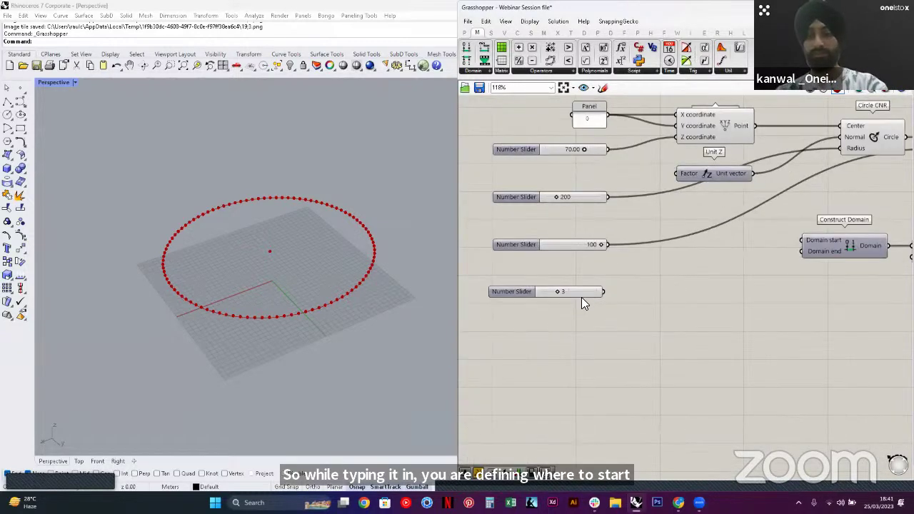
# Examine the value-3 slider and how Construct Domain, Range and the Expression relate along the definition
pyautogui.scroll(1, 577, 314)
pyautogui.doubleClick(573, 335)
pyautogui.moveTo(554, 291)
pyautogui.mouseDown()
pyautogui.moveTo(506, 298)
pyautogui.moveTo(624, 298)
pyautogui.moveTo(575, 306)
pyautogui.moveTo(561, 288)
pyautogui.mouseUp()
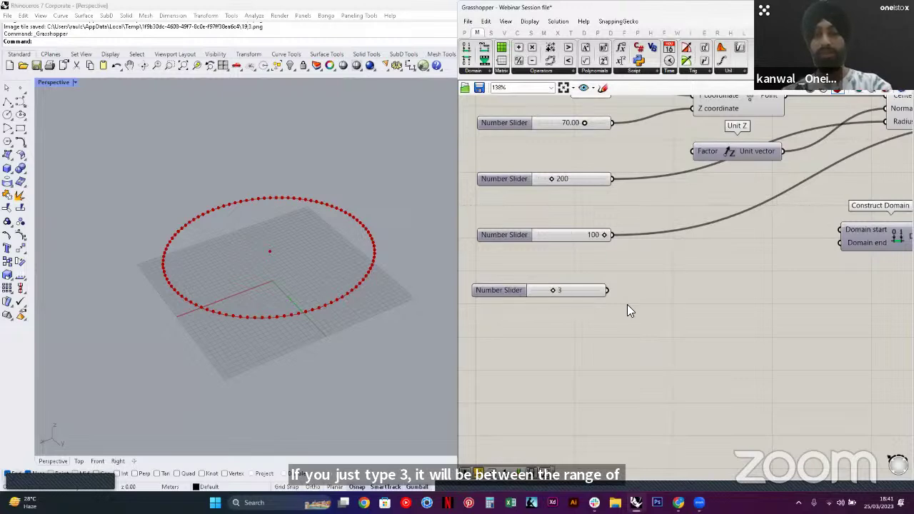
pyautogui.scroll(-2, 628, 305)
pyautogui.scroll(1, 638, 310)
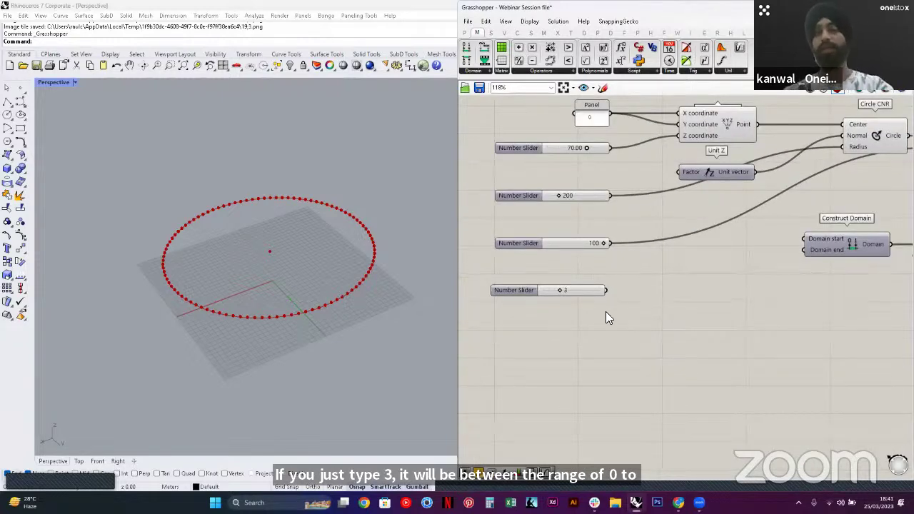
pyautogui.moveTo(815, 277); pyautogui.dragTo(654, 295, button='right')
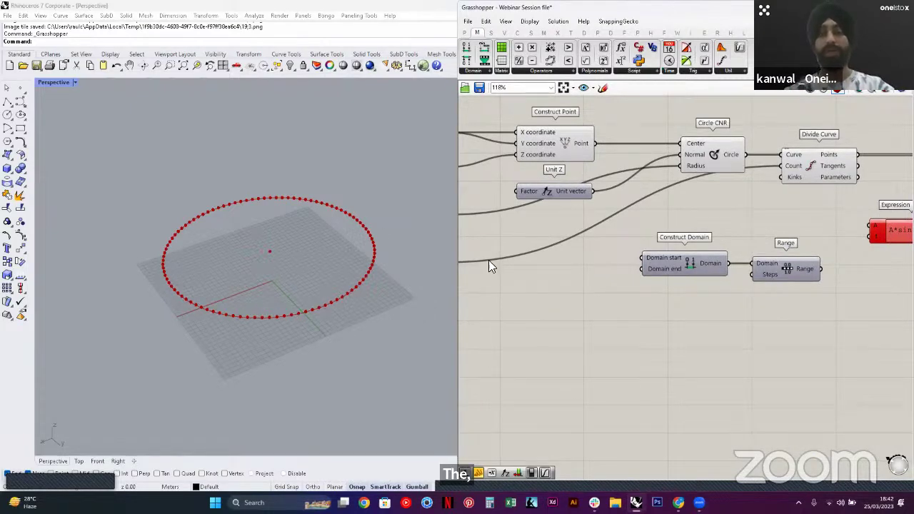
pyautogui.moveTo(801, 270); pyautogui.dragTo(631, 310, button='right')
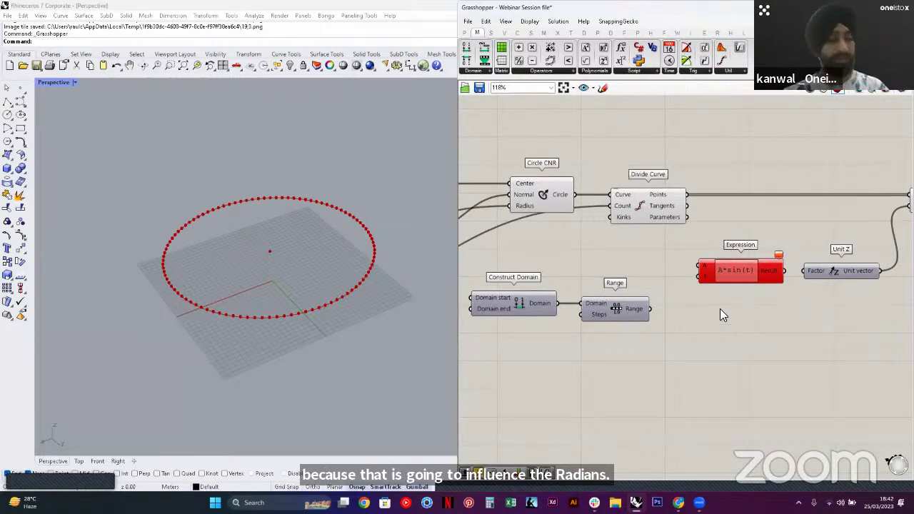
pyautogui.moveTo(660, 323); pyautogui.dragTo(688, 323, button='right')
pyautogui.moveTo(769, 329); pyautogui.dragTo(672, 339, button='right')
pyautogui.moveTo(790, 348); pyautogui.dragTo(640, 268)
pyautogui.scroll(-3, 641, 268)
pyautogui.keyDown('shift'); pyautogui.moveTo(782, 233); pyautogui.dragTo(814, 233); pyautogui.keyUp('shift')
pyautogui.click(649, 309)
pyautogui.scroll(1, 645, 308)
# Place a Multiplication component beside the value-3 slider and connect the slider to its A input
pyautogui.moveTo(469, 303); pyautogui.dragTo(689, 298, button='right')
pyautogui.scroll(3, 690, 304)
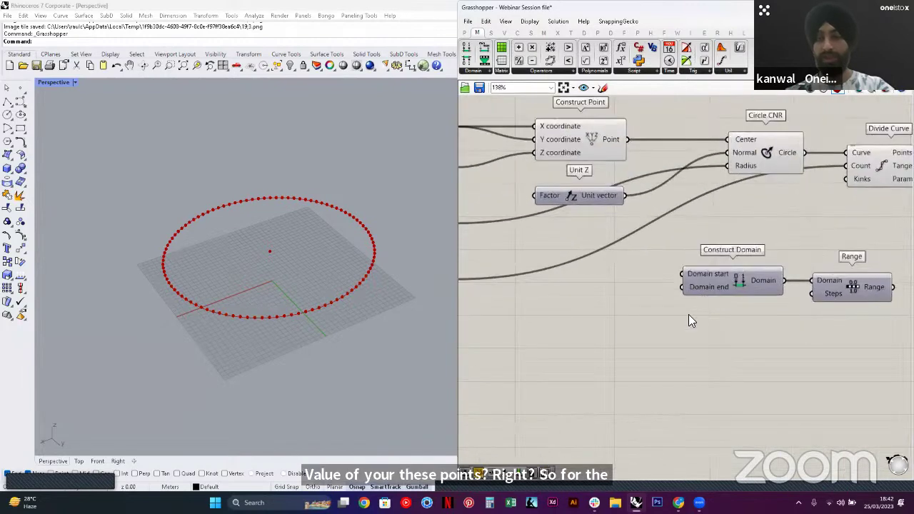
pyautogui.doubleClick(615, 349)
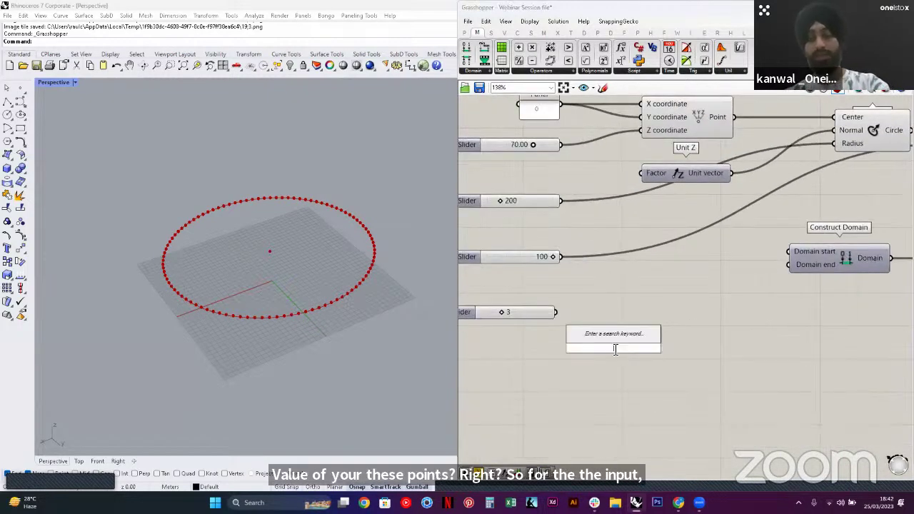
pyautogui.write('mult')
pyautogui.click(591, 315)
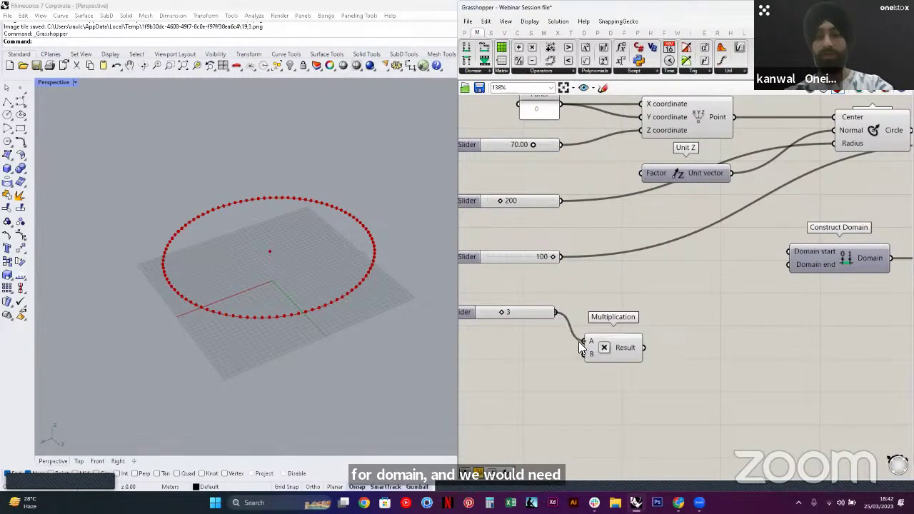
# Create a compact panel containing 2 and connect it to Multiplication's B input
pyautogui.doubleClick(580, 351)
pyautogui.write('//2')
pyautogui.press('Return')
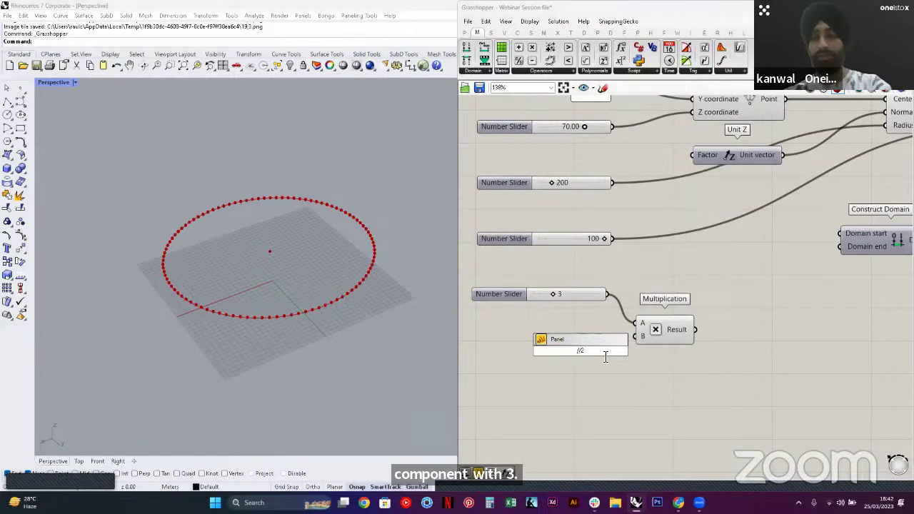
pyautogui.moveTo(592, 350); pyautogui.dragTo(634, 336)
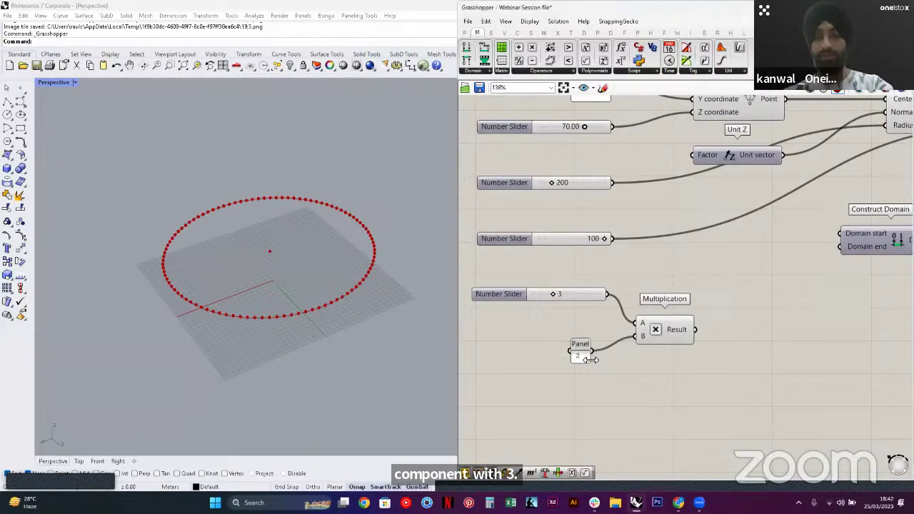
pyautogui.moveTo(590, 361); pyautogui.dragTo(592, 352)
# Attach an empty panel to Multiplication's Result output to read the product
pyautogui.moveTo(628, 342); pyautogui.dragTo(561, 357, button='right')
pyautogui.scroll(-3, 632, 342)
pyautogui.scroll(1, 633, 343)
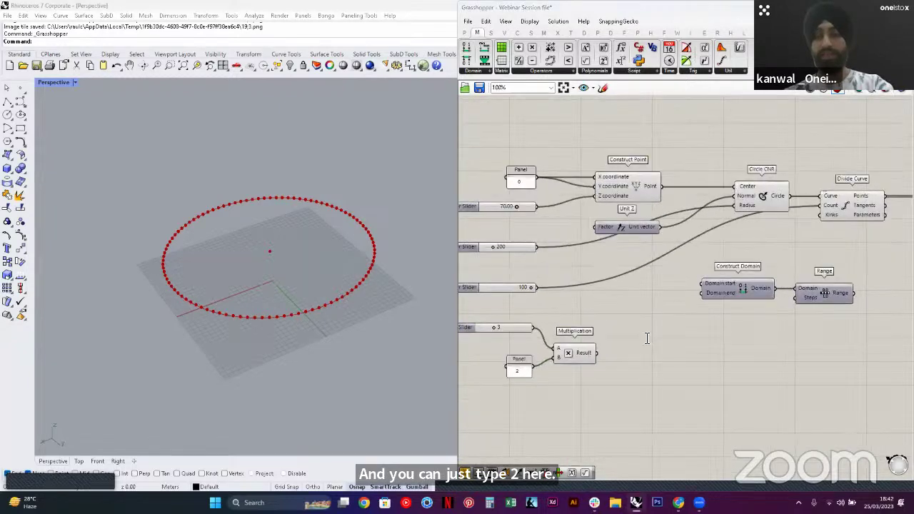
pyautogui.doubleClick(646, 336)
pyautogui.write('//')
pyautogui.press('Return')
pyautogui.moveTo(597, 353); pyautogui.dragTo(611, 337)
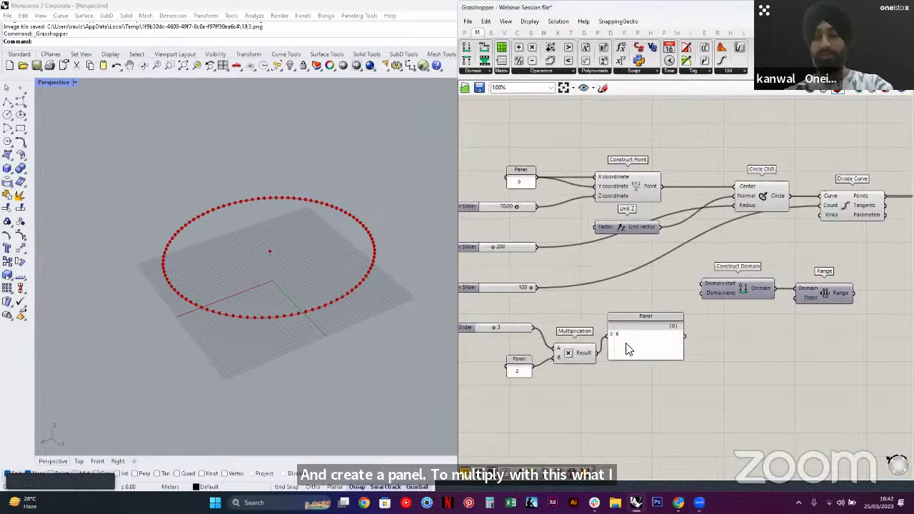
pyautogui.scroll(5, 631, 342)
# Line up the Multiplication component with its slider and delete the panel attached to its Result
pyautogui.moveTo(548, 369); pyautogui.dragTo(540, 332)
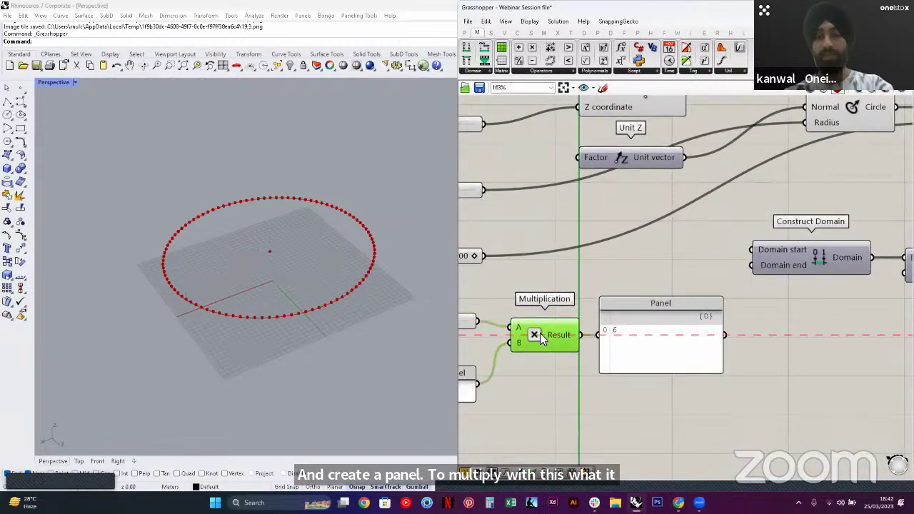
pyautogui.moveTo(634, 357); pyautogui.dragTo(634, 350)
pyautogui.press('Delete')
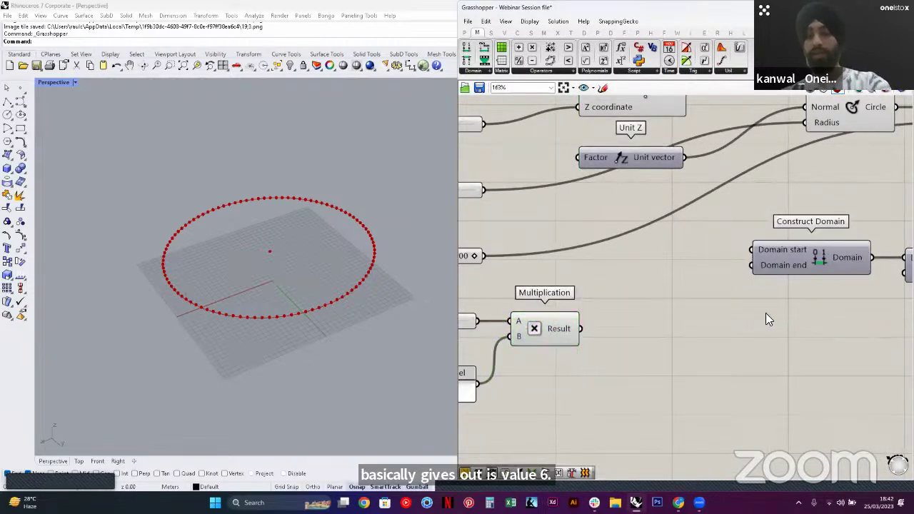
# Place a Pi component, connecting Multiplication's Result to its Factor and its Output to Construct Domain's Domain end
pyautogui.scroll(-3, 745, 313)
pyautogui.moveTo(886, 308); pyautogui.dragTo(724, 321, button='right')
pyautogui.moveTo(724, 321); pyautogui.dragTo(688, 296)
pyautogui.click(584, 345)
pyautogui.moveTo(584, 348); pyautogui.dragTo(590, 334, button='right')
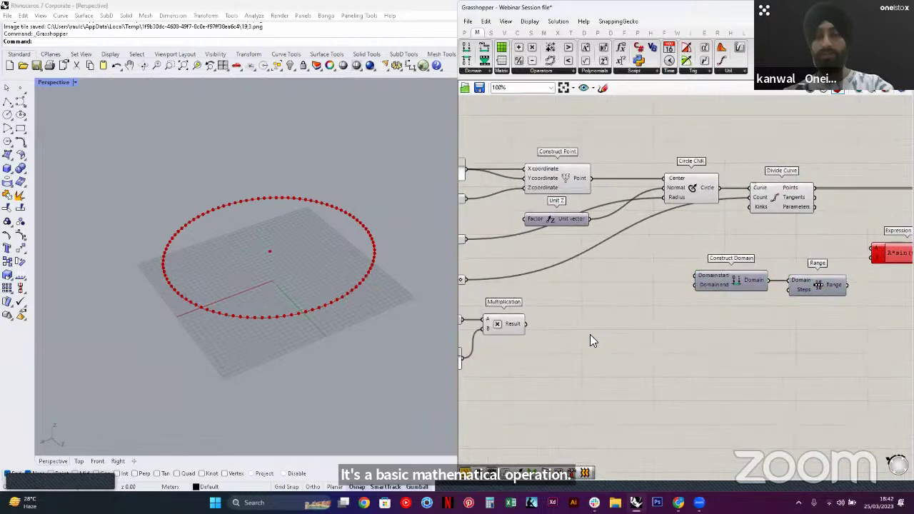
pyautogui.doubleClick(591, 335)
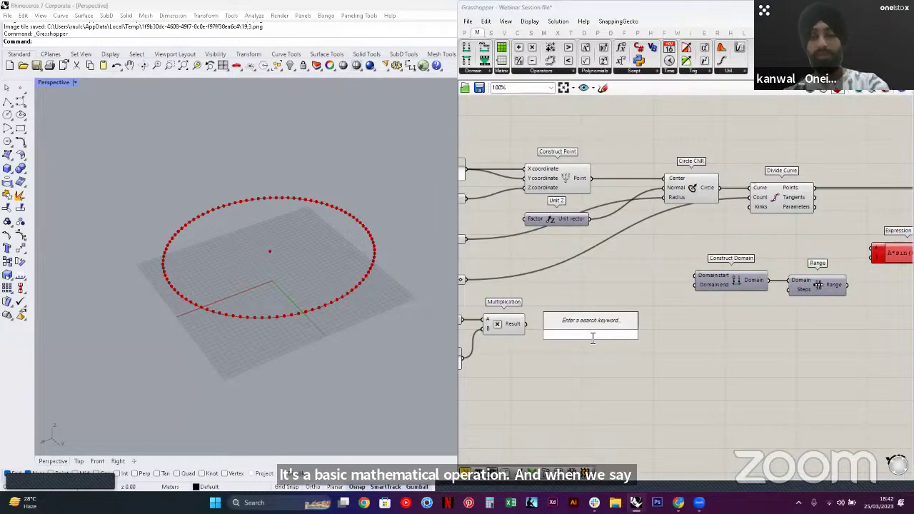
pyautogui.write('pi')
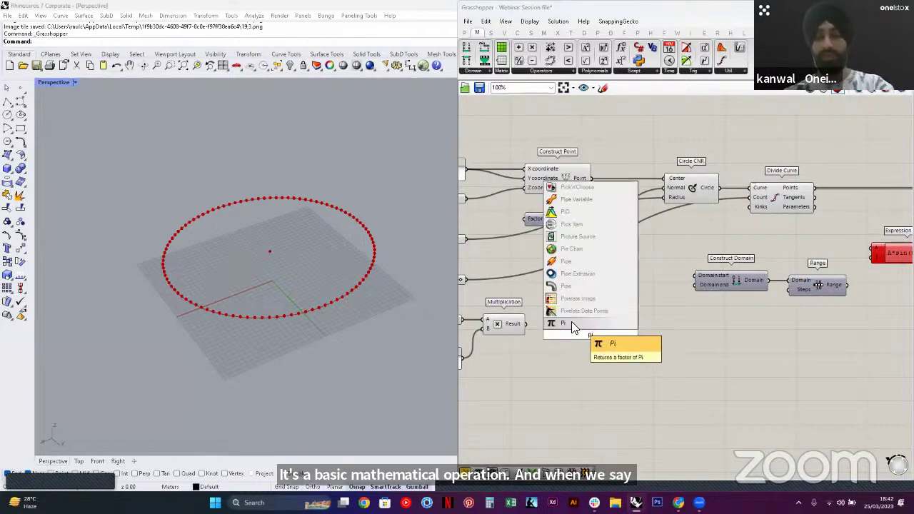
pyautogui.click(574, 319)
pyautogui.scroll(2, 560, 328)
pyautogui.moveTo(546, 319); pyautogui.dragTo(675, 272)
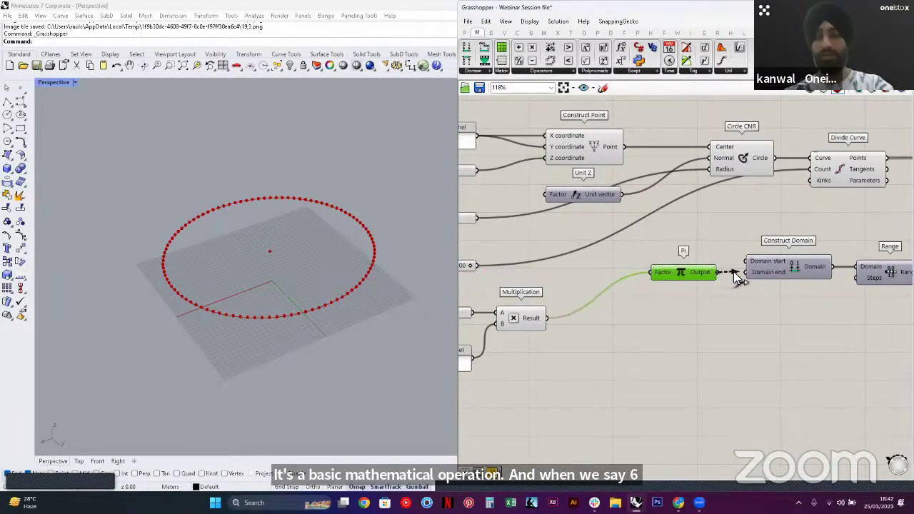
pyautogui.click(722, 291)
# Examine the Pi and Construct Domain chain alongside the divided circle from a lower, closer perspective angle
pyautogui.scroll(-2, 723, 291)
pyautogui.moveTo(706, 300); pyautogui.dragTo(684, 317, button='right')
pyautogui.click(705, 293)
pyautogui.click(717, 313)
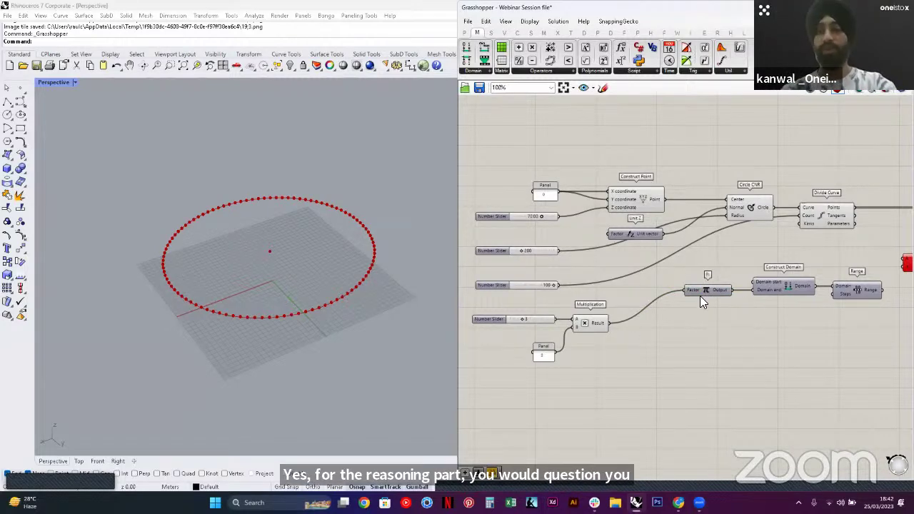
pyautogui.scroll(3, 699, 295)
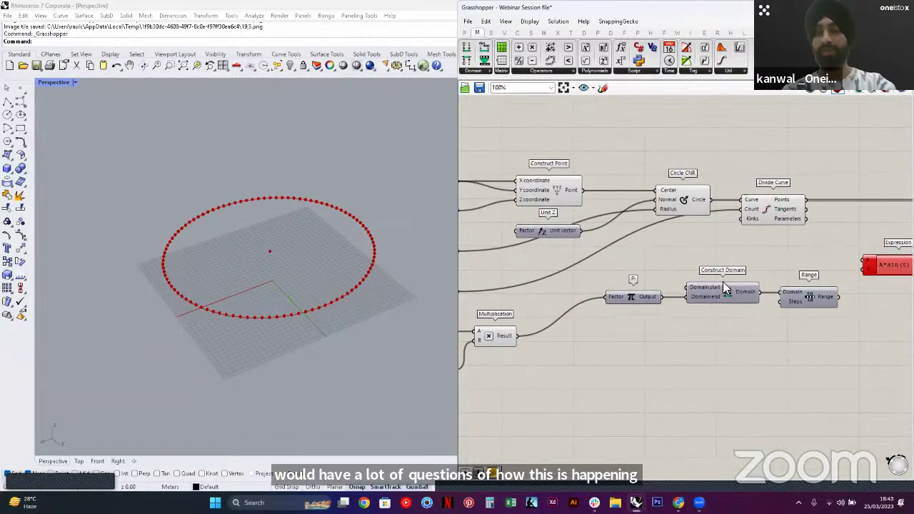
pyautogui.moveTo(240, 333); pyautogui.dragTo(316, 302, button='right')
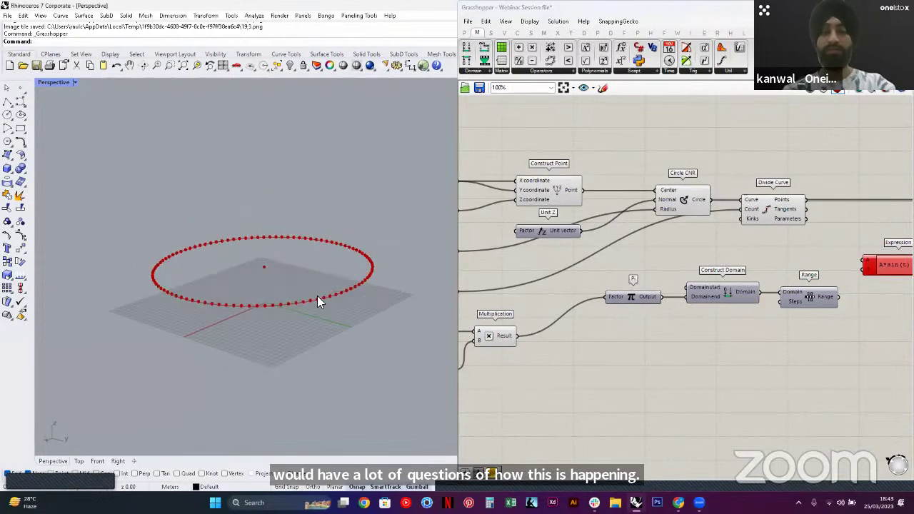
pyautogui.scroll(3, 318, 299)
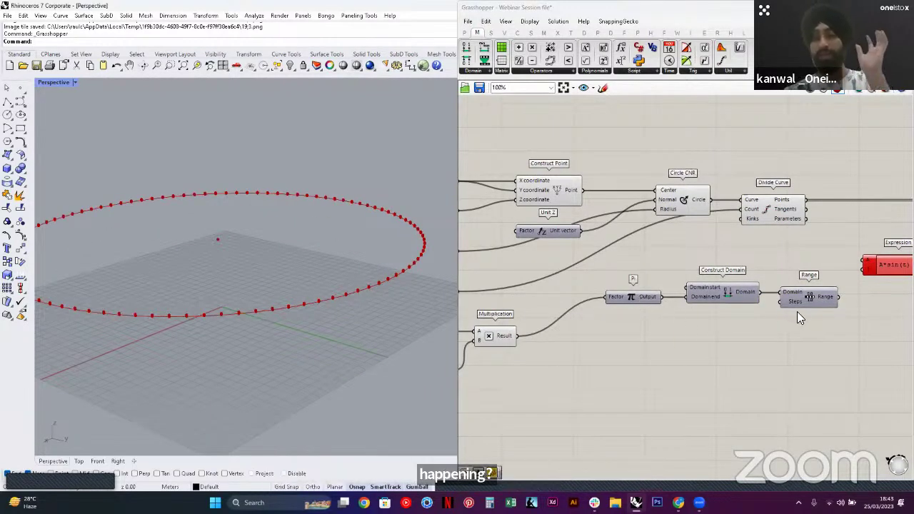
# Tidy the definition by moving Unit Z above Construct Point and shifting the multiplication inputs upward
pyautogui.scroll(-1, 711, 284)
pyautogui.moveTo(572, 337); pyautogui.dragTo(667, 326, button='right')
pyautogui.moveTo(561, 277); pyautogui.dragTo(568, 227)
pyautogui.moveTo(676, 227); pyautogui.dragTo(679, 148)
pyautogui.click(696, 274)
pyautogui.moveTo(573, 260); pyautogui.dragTo(573, 244)
pyautogui.moveTo(651, 357); pyautogui.dragTo(499, 287)
pyautogui.moveTo(621, 315); pyautogui.dragTo(621, 280)
pyautogui.click(669, 316)
# Align Pi, Construct Domain and Range in a straight row with the Multiplication component
pyautogui.moveTo(784, 282); pyautogui.dragTo(752, 284, button='right')
pyautogui.scroll(2, 752, 284)
pyautogui.moveTo(691, 284); pyautogui.dragTo(691, 289)
pyautogui.click(723, 304)
pyautogui.moveTo(726, 305); pyautogui.dragTo(650, 311, button='right')
pyautogui.moveTo(732, 292); pyautogui.dragTo(732, 297)
pyautogui.click(739, 317)
pyautogui.moveTo(806, 284); pyautogui.dragTo(807, 289)
pyautogui.click(747, 324)
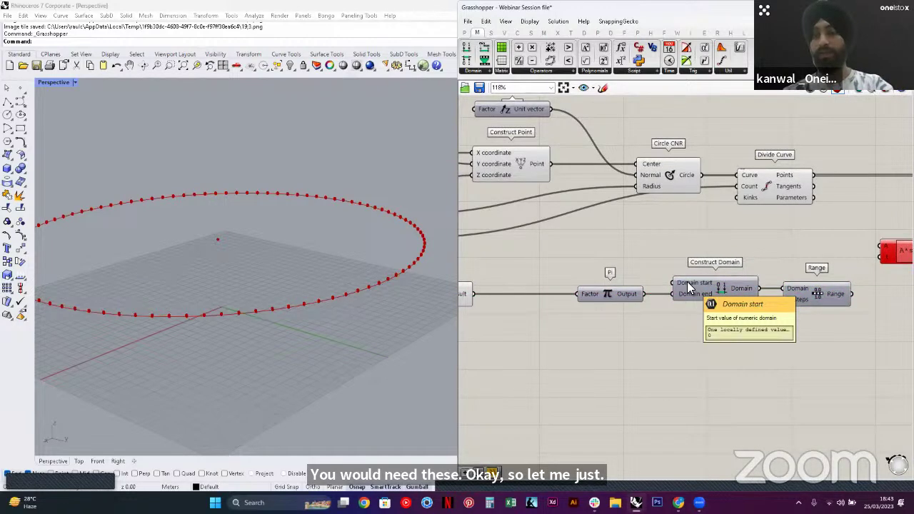
# Create a panel containing 0 above Pi and connect it to Construct Domain's Domain start input
pyautogui.doubleClick(603, 234)
pyautogui.write('//0')
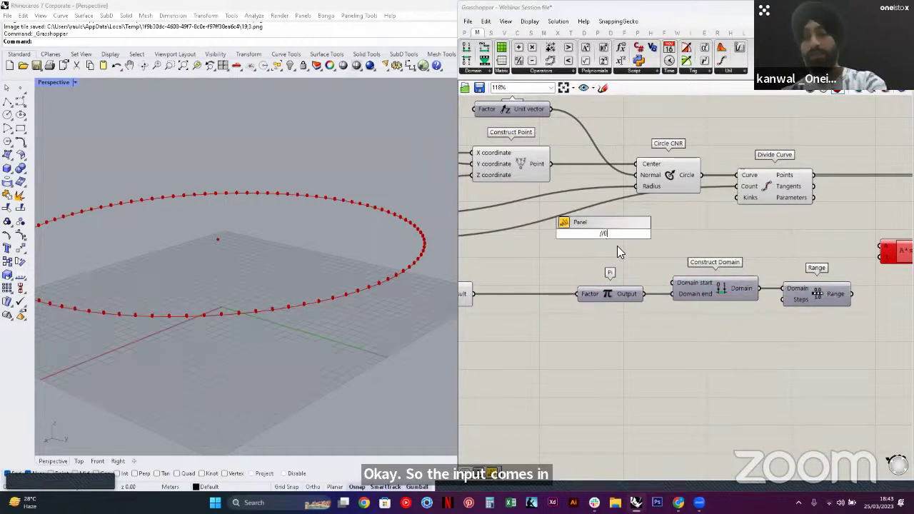
pyautogui.press('Return')
pyautogui.moveTo(613, 236); pyautogui.dragTo(674, 282)
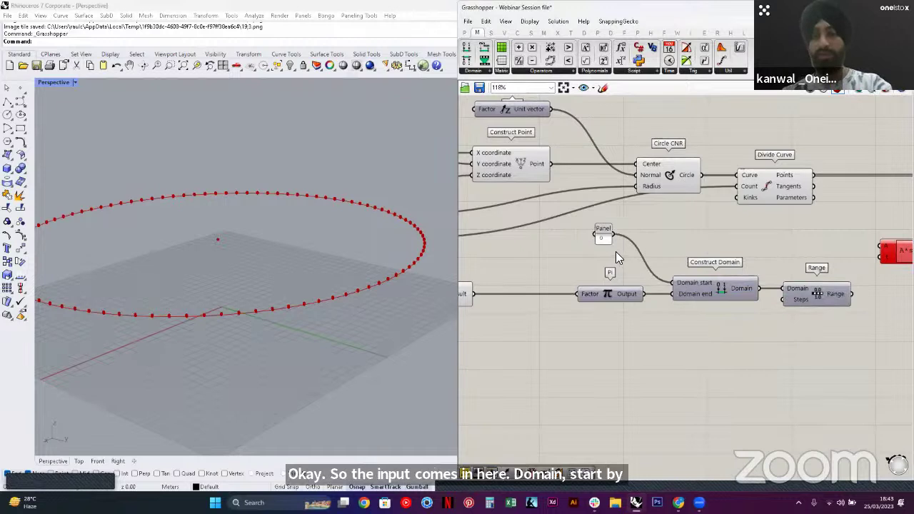
# Enlarge the panel containing 0 and attach a new panel to Range's output to list its values
pyautogui.moveTo(610, 242)
pyautogui.mouseDown()
pyautogui.moveTo(628, 256)
pyautogui.moveTo(603, 251)
pyautogui.moveTo(624, 250)
pyautogui.mouseUp()
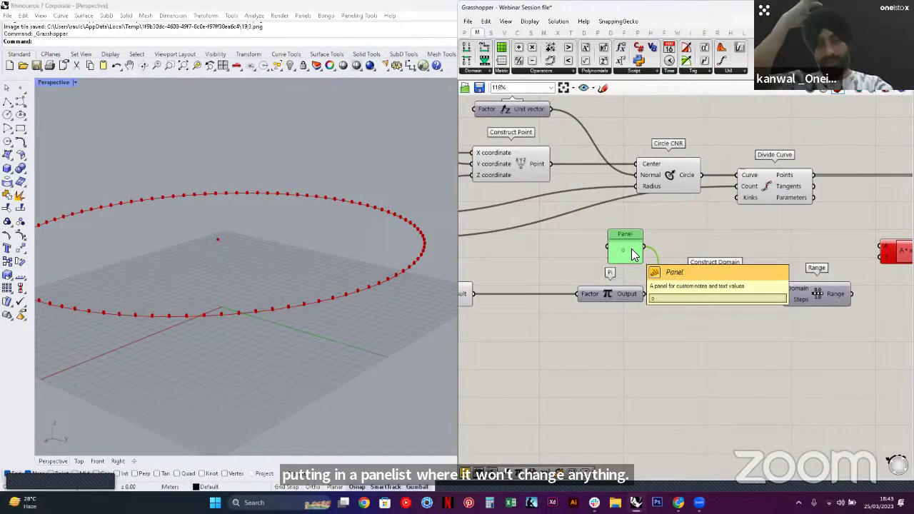
pyautogui.moveTo(328, 250); pyautogui.dragTo(346, 342, button='right')
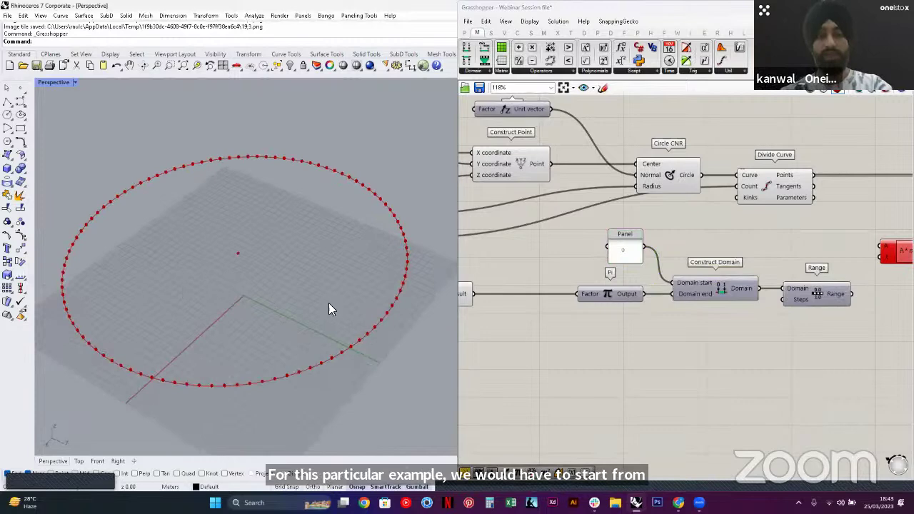
pyautogui.scroll(-3, 604, 321)
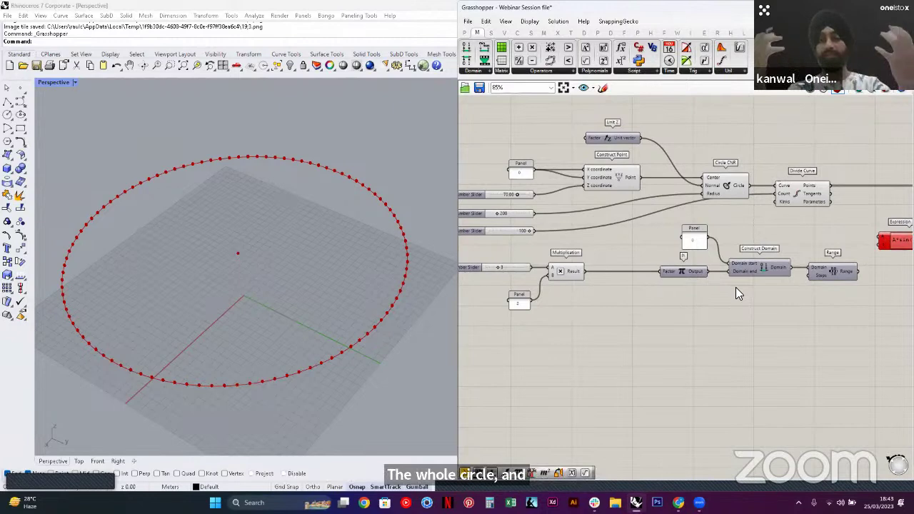
pyautogui.moveTo(831, 272); pyautogui.dragTo(698, 285, button='right')
pyautogui.doubleClick(764, 292)
pyautogui.write('panel')
pyautogui.press('Return')
pyautogui.moveTo(717, 285); pyautogui.dragTo(771, 377)
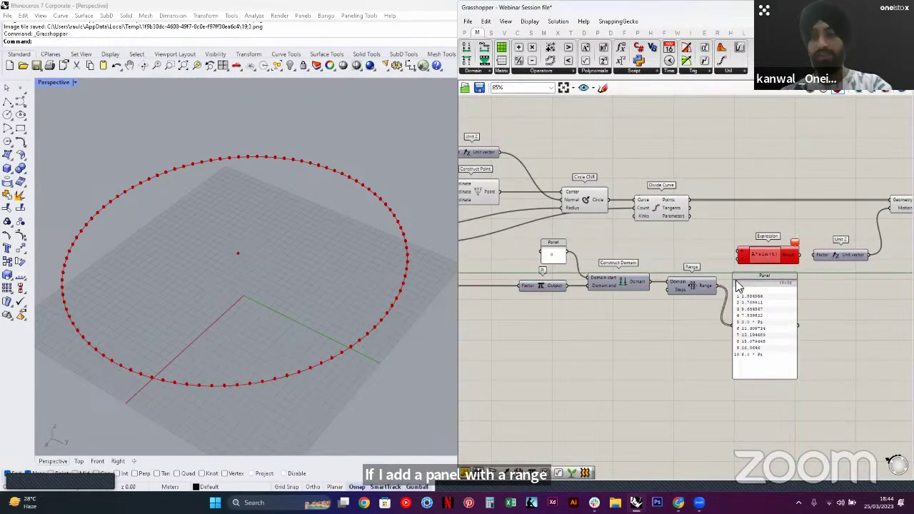
# Connect the 100 number slider to Range's Steps input and check the values in the attached panel
pyautogui.scroll(3, 738, 351)
pyautogui.scroll(-2, 700, 333)
pyautogui.keyDown('alt'); pyautogui.moveTo(696, 347); pyautogui.dragTo(694, 229); pyautogui.keyUp('alt')
pyautogui.scroll(3, 642, 256)
pyautogui.moveTo(618, 255); pyautogui.dragTo(859, 259)
pyautogui.moveTo(740, 274); pyautogui.dragTo(746, 220, button='right')
pyautogui.moveTo(737, 234); pyautogui.dragTo(749, 193)
pyautogui.press('Delete')
pyautogui.moveTo(594, 275); pyautogui.dragTo(747, 275, button='right')
pyautogui.moveTo(548, 262); pyautogui.dragTo(667, 264, button='right')
pyautogui.moveTo(544, 253); pyautogui.dragTo(866, 308)
pyautogui.moveTo(716, 330); pyautogui.dragTo(462, 345, button='right')
pyautogui.click(717, 346)
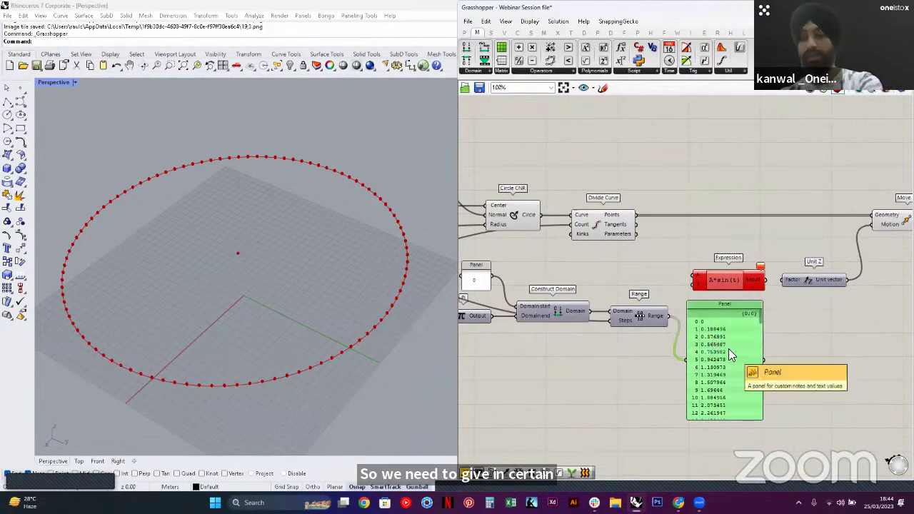
# Delete the panel on Range's output and connect Range to the t input of the A*sin(t) Expression
pyautogui.press('Delete')
pyautogui.scroll(1, 672, 317)
pyautogui.moveTo(668, 319); pyautogui.dragTo(694, 283)
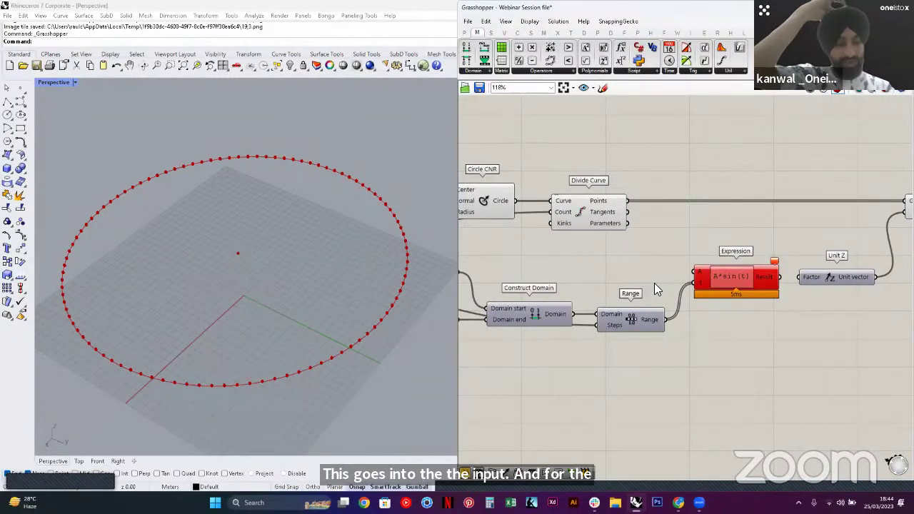
# Connect the 70.00 number slider that feeds Construct Point's Z coordinate to the Expression's A input
pyautogui.scroll(-3, 654, 282)
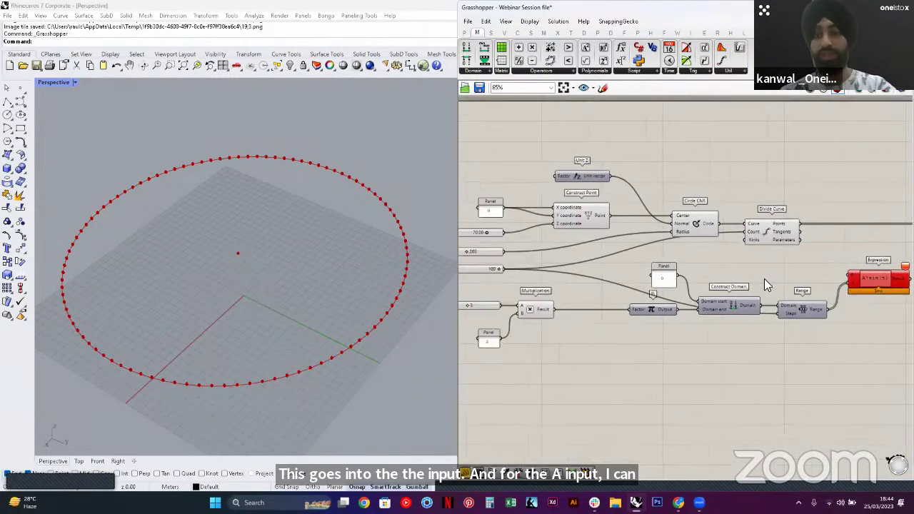
pyautogui.moveTo(523, 230); pyautogui.dragTo(542, 228, button='right')
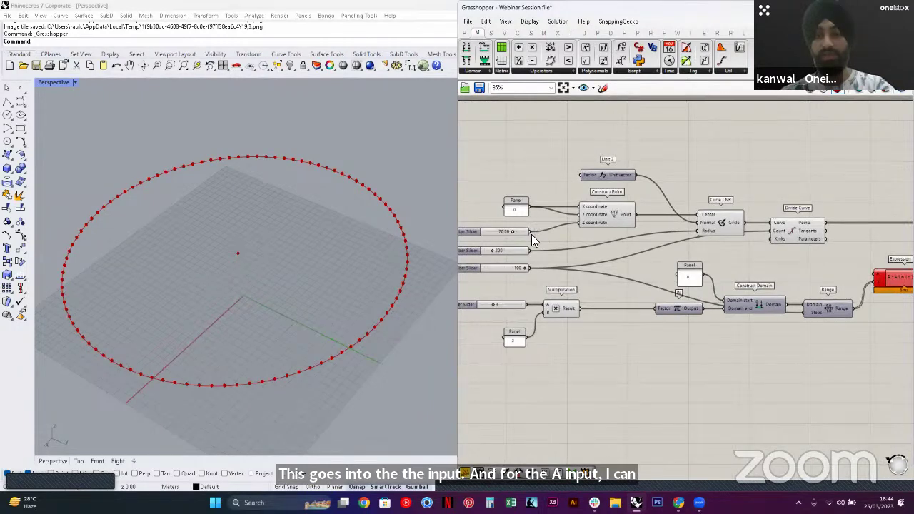
pyautogui.moveTo(530, 231); pyautogui.dragTo(877, 274)
pyautogui.moveTo(877, 274); pyautogui.dragTo(632, 283, button='right')
pyautogui.scroll(1, 713, 287)
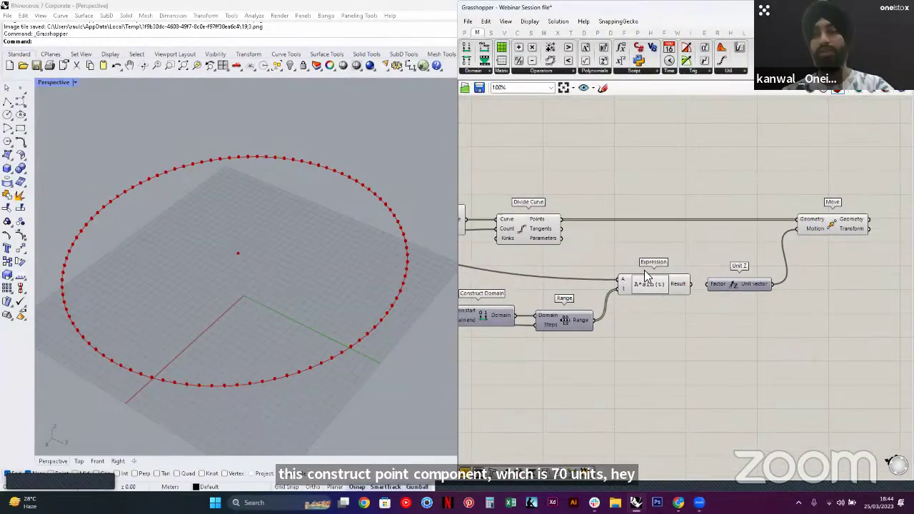
# Connect the A*sin(t) Expression's Result to the Factor input of the Unit Z that drives Move
pyautogui.scroll(1, 621, 277)
pyautogui.scroll(3, 620, 277)
pyautogui.moveTo(575, 241); pyautogui.dragTo(631, 350)
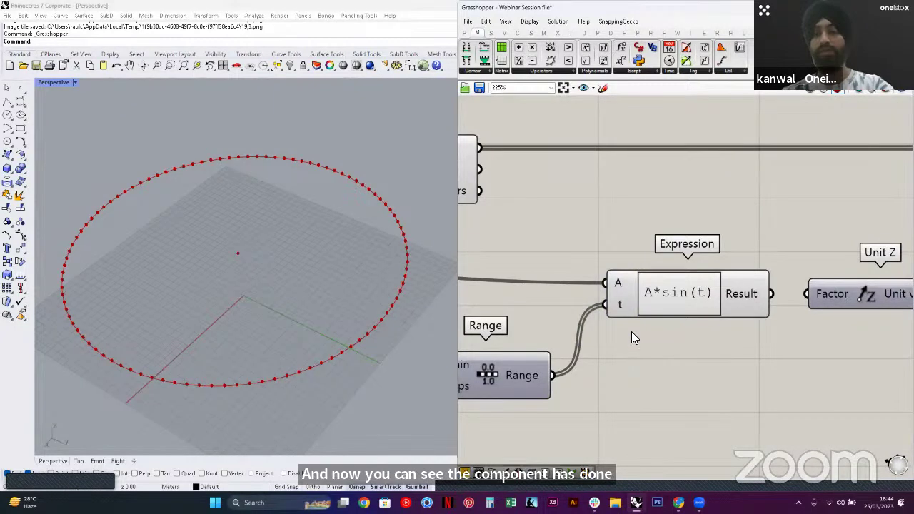
pyautogui.scroll(-3, 667, 286)
pyautogui.moveTo(615, 310); pyautogui.dragTo(643, 304, button='right')
pyautogui.moveTo(741, 298)
pyautogui.mouseDown()
pyautogui.moveTo(711, 277)
pyautogui.moveTo(754, 295)
pyautogui.mouseUp()
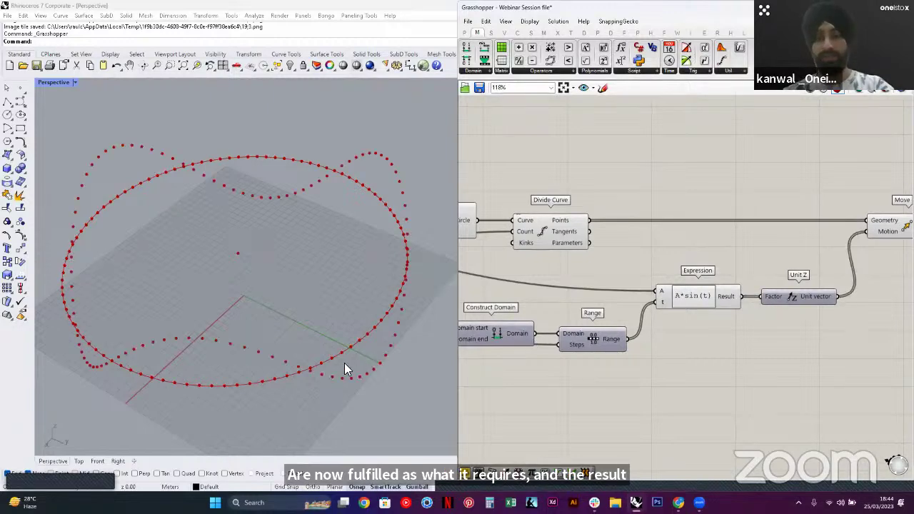
# Turn off the preview of the Divide Curve component so its points on the circle are hidden
pyautogui.moveTo(811, 274); pyautogui.dragTo(633, 291, button='right')
pyautogui.moveTo(207, 284); pyautogui.dragTo(196, 247, button='right')
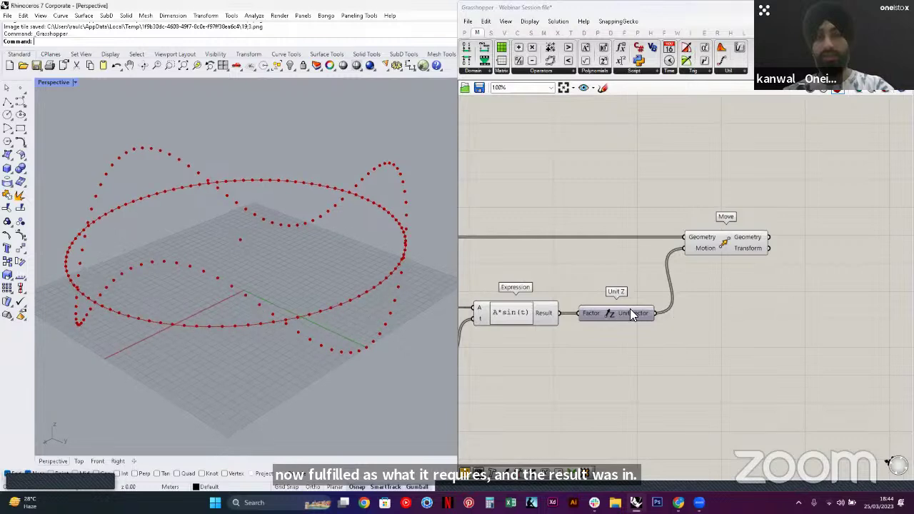
pyautogui.scroll(-3, 781, 300)
pyautogui.scroll(1, 726, 286)
pyautogui.moveTo(494, 303); pyautogui.dragTo(717, 290, button='right')
pyautogui.moveTo(542, 323); pyautogui.dragTo(658, 321, button='right')
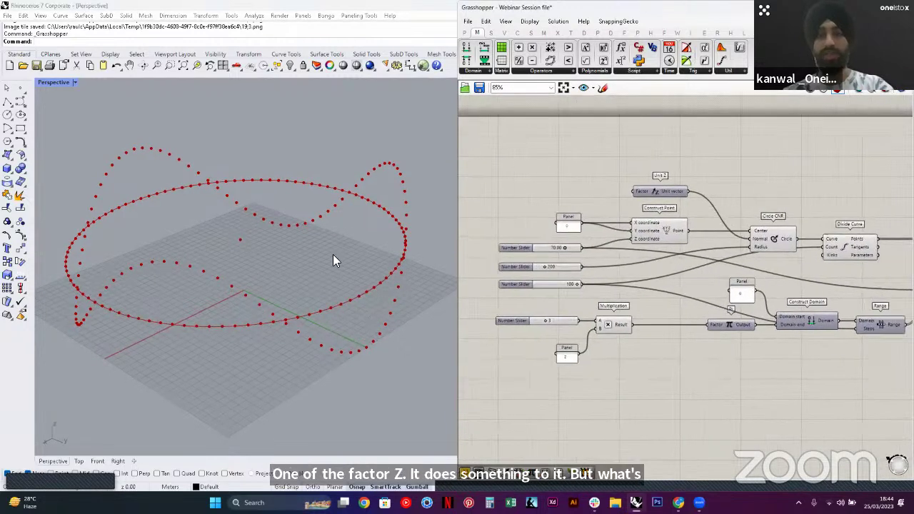
pyautogui.moveTo(333, 254); pyautogui.dragTo(337, 187, button='right')
pyautogui.moveTo(871, 218); pyautogui.dragTo(767, 221, button='right')
pyautogui.click(736, 253)
pyautogui.middleClick(734, 253)
pyautogui.click(752, 241)
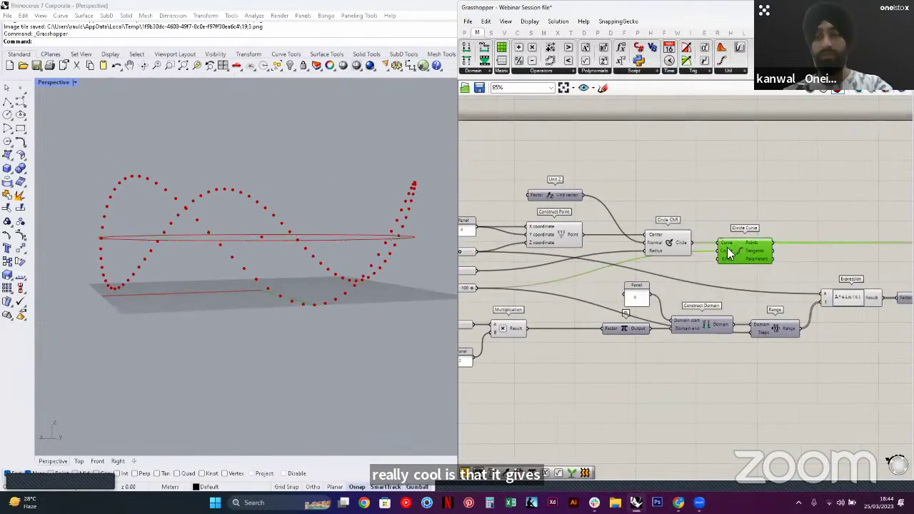
pyautogui.click(704, 245)
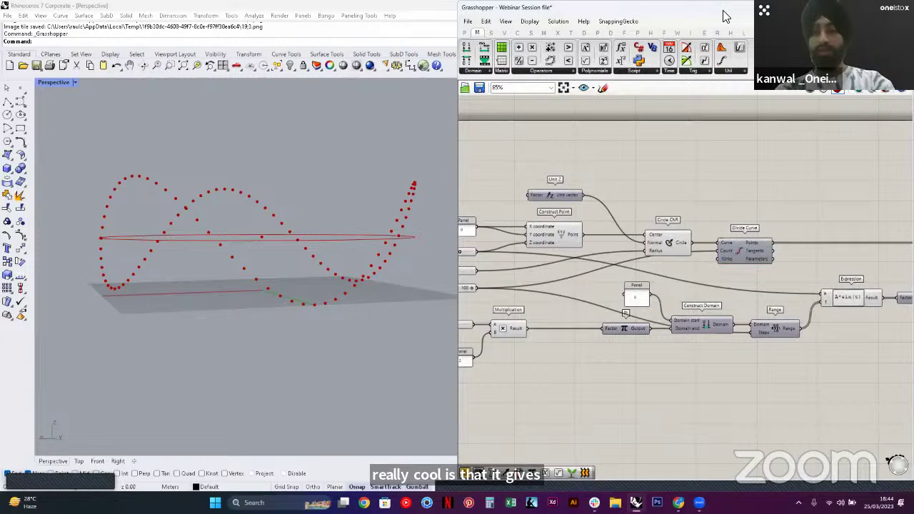
# Maximize the Grasshopper window and move the 0 panel, Pi and Construct Domain closer to Multiplication
pyautogui.moveTo(189, 287); pyautogui.dragTo(191, 306, button='right')
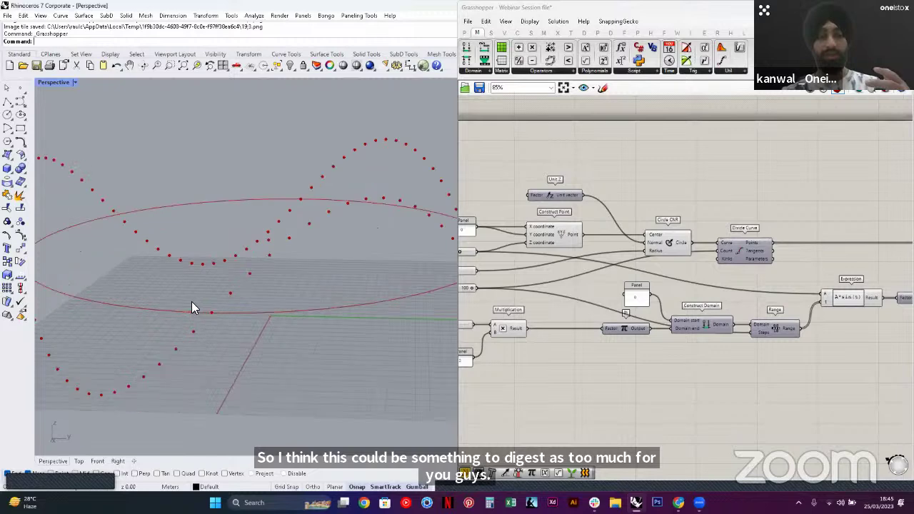
pyautogui.scroll(1, 764, 234)
pyautogui.moveTo(764, 234); pyautogui.dragTo(729, 233, button='right')
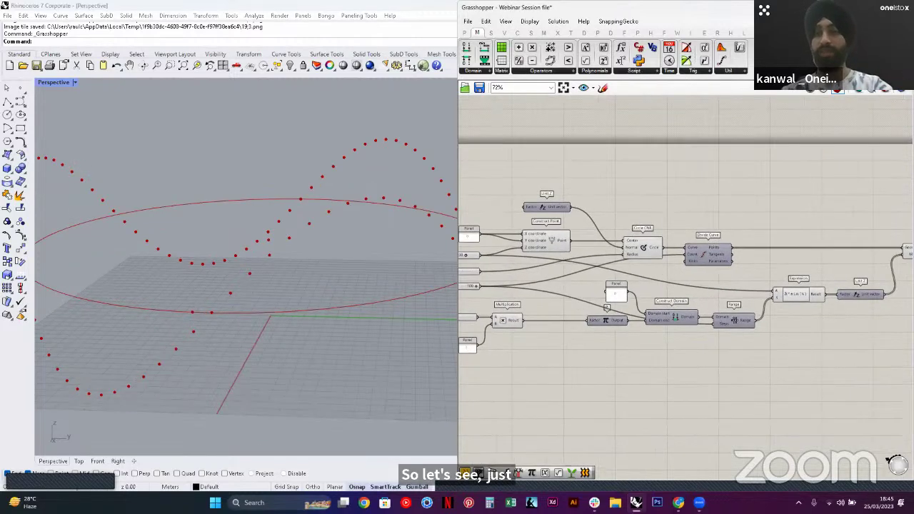
pyautogui.click(874, 7)
pyautogui.moveTo(504, 207); pyautogui.dragTo(521, 205, button='right')
pyautogui.scroll(5, 521, 212)
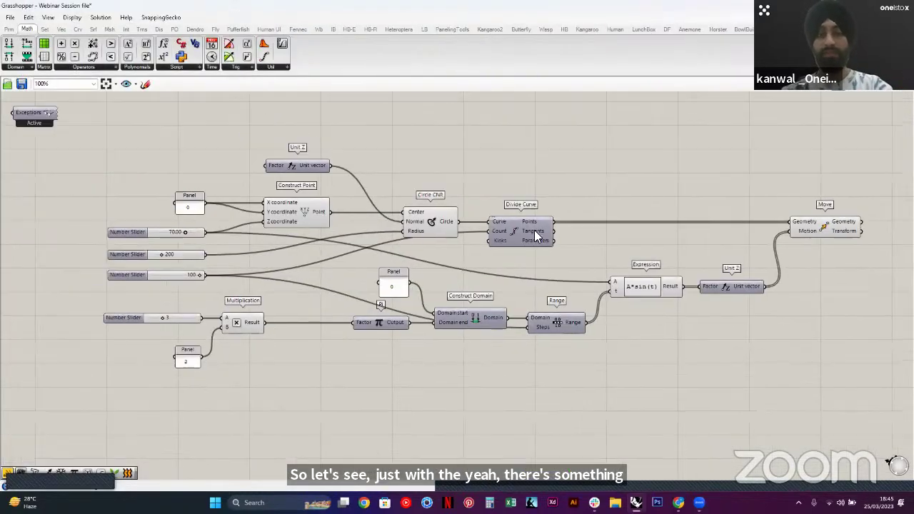
pyautogui.moveTo(379, 285); pyautogui.dragTo(491, 368)
pyautogui.moveTo(500, 328); pyautogui.dragTo(441, 329)
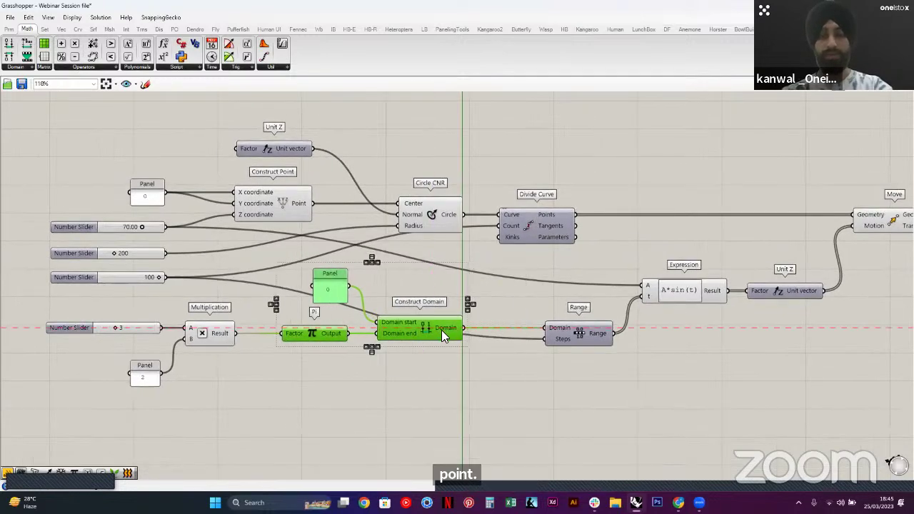
# Shift Range, Expression, Unit Z and Move closer to Construct Domain to compact the definition
pyautogui.moveTo(590, 334); pyautogui.dragTo(550, 333)
pyautogui.moveTo(680, 286); pyautogui.dragTo(641, 285)
pyautogui.moveTo(771, 290); pyautogui.dragTo(726, 290)
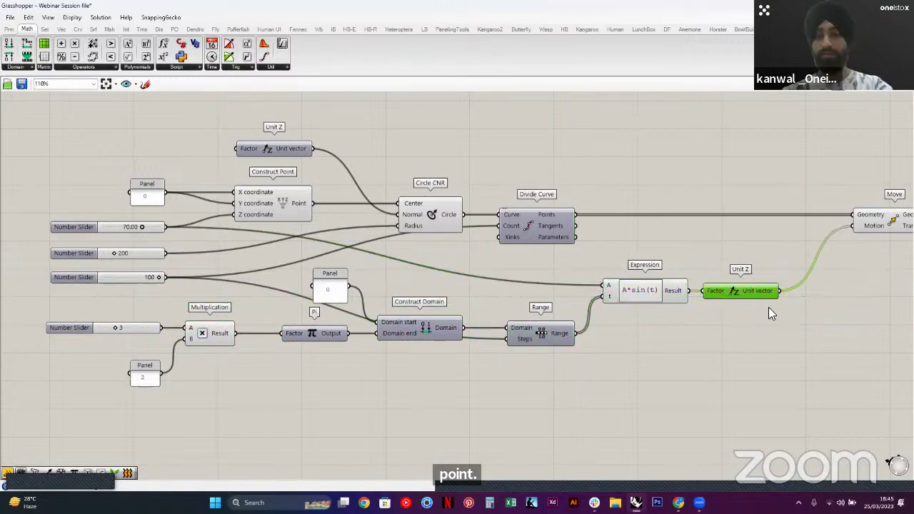
pyautogui.moveTo(855, 221); pyautogui.dragTo(837, 221)
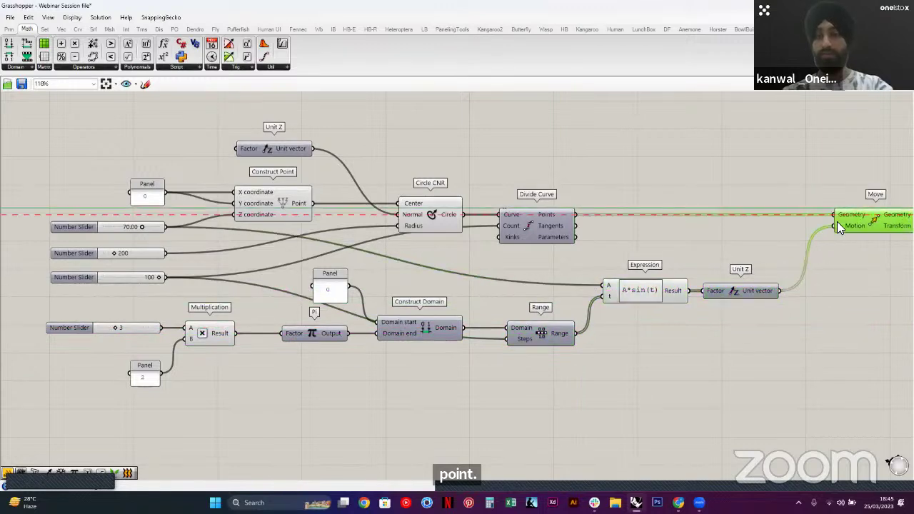
pyautogui.click(845, 282)
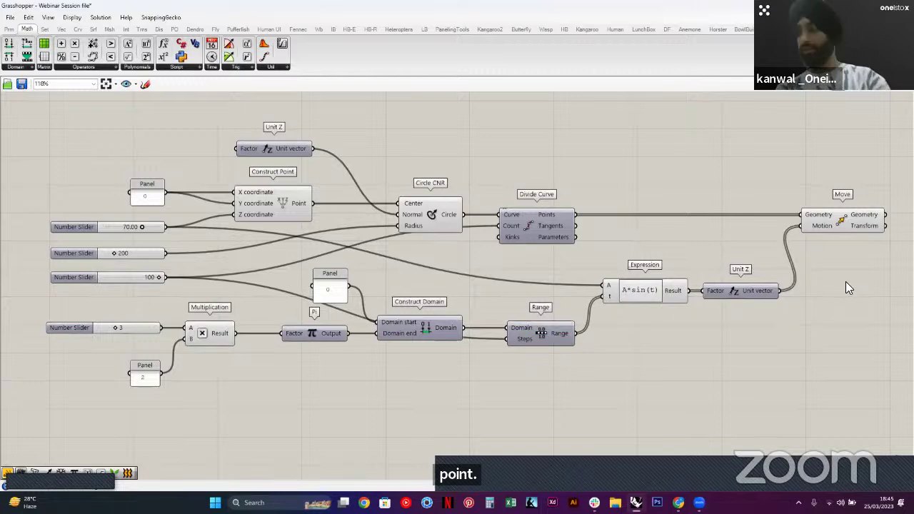
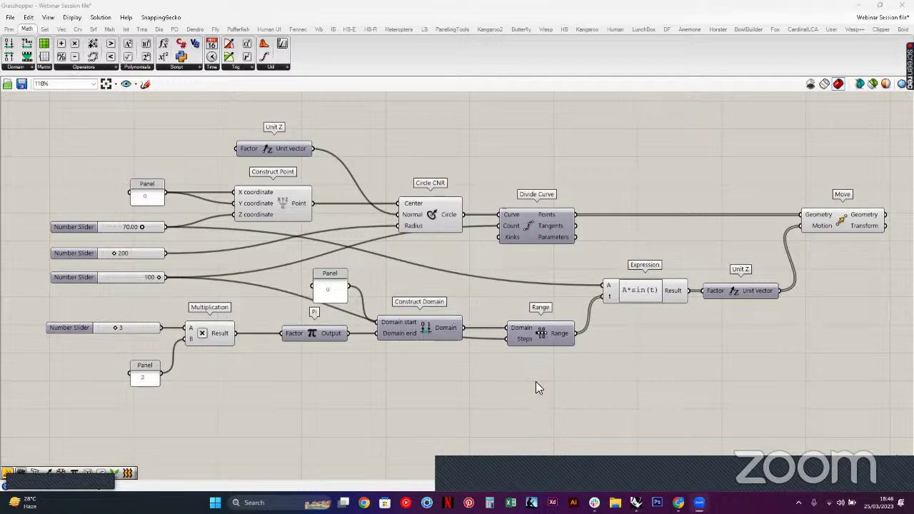
# Restore the Grasshopper window beside the Rhino viewport and bring the whole wave of moved points into view
pyautogui.doubleClick(746, 6)
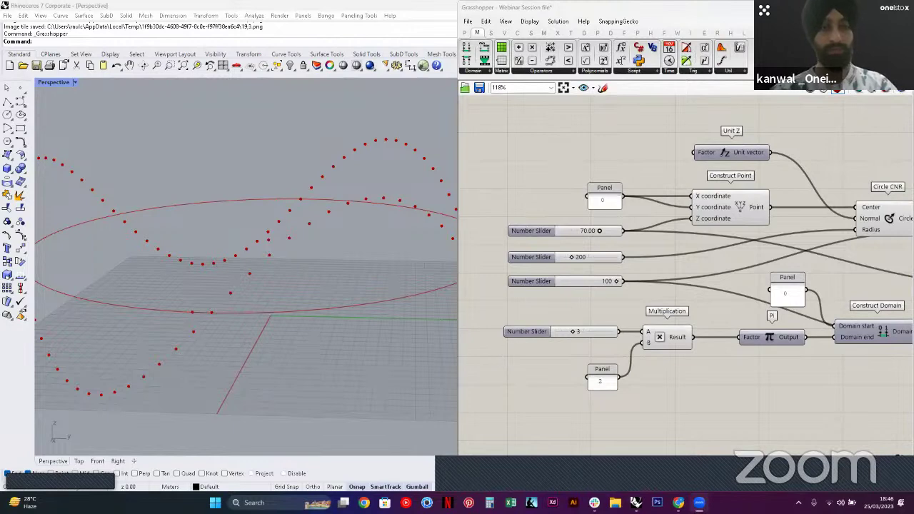
pyautogui.press('super+d')
pyautogui.press('super+d')
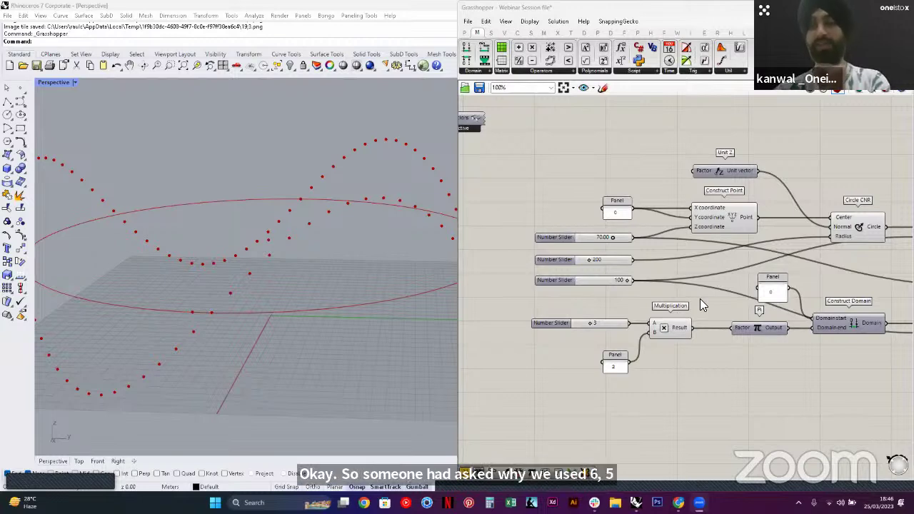
pyautogui.scroll(-4, 332, 278)
pyautogui.moveTo(332, 278); pyautogui.dragTo(280, 318, button='right')
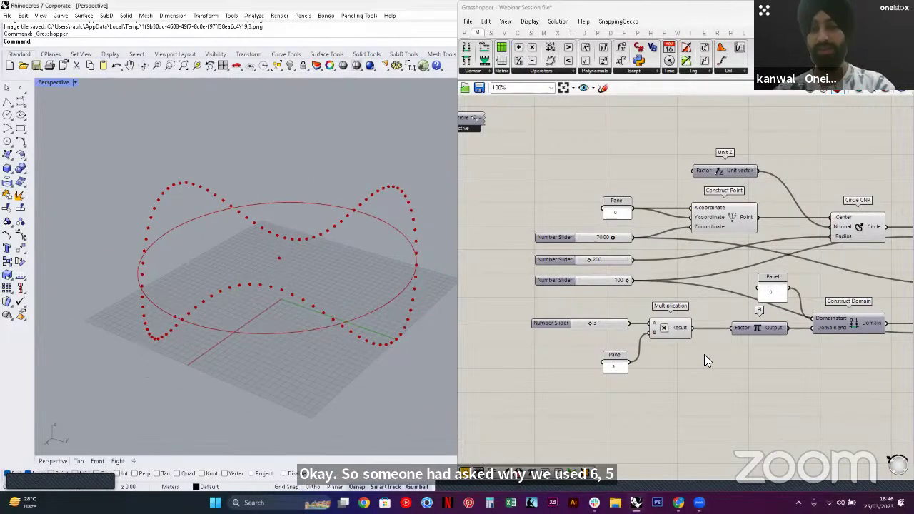
pyautogui.moveTo(757, 328); pyautogui.dragTo(695, 322, button='right')
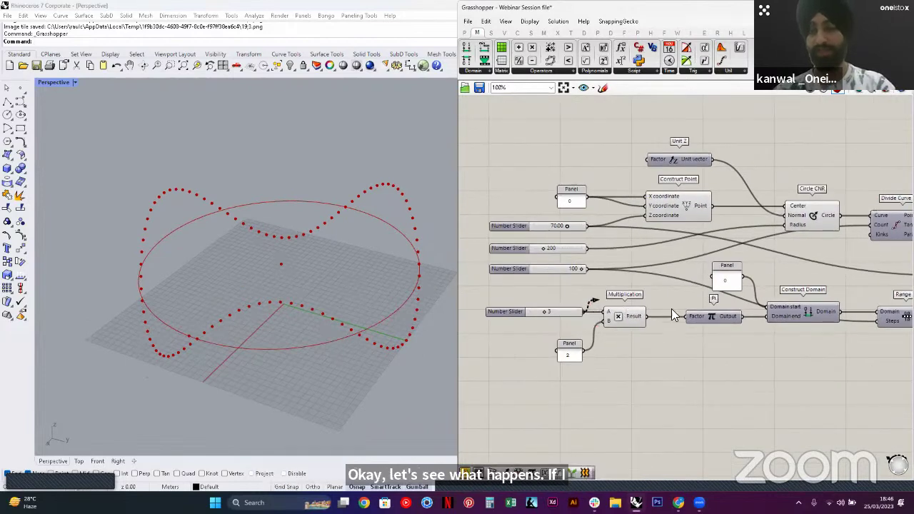
# Connect the panel containing 2 directly to Pi's Factor input and shift Multiplication and its slider away from Pi
pyautogui.moveTo(571, 353); pyautogui.dragTo(687, 315)
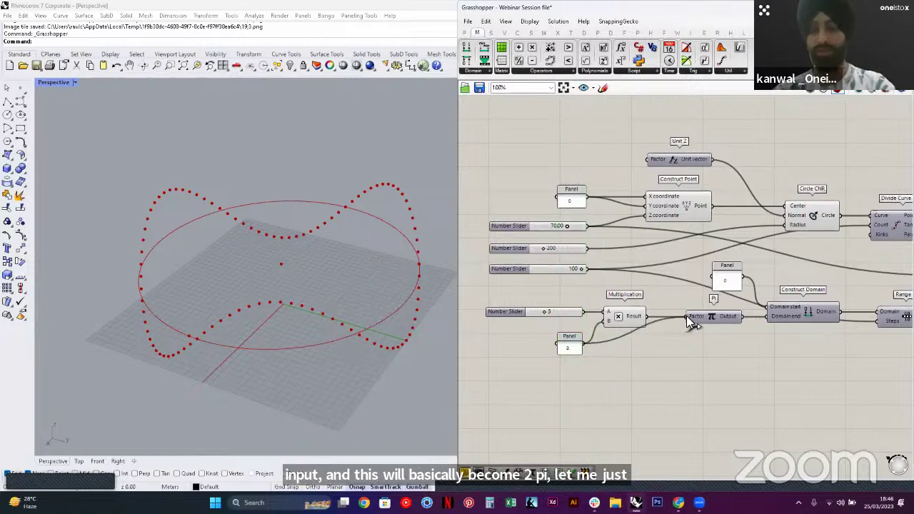
pyautogui.click(624, 313)
pyautogui.moveTo(624, 301); pyautogui.dragTo(545, 325)
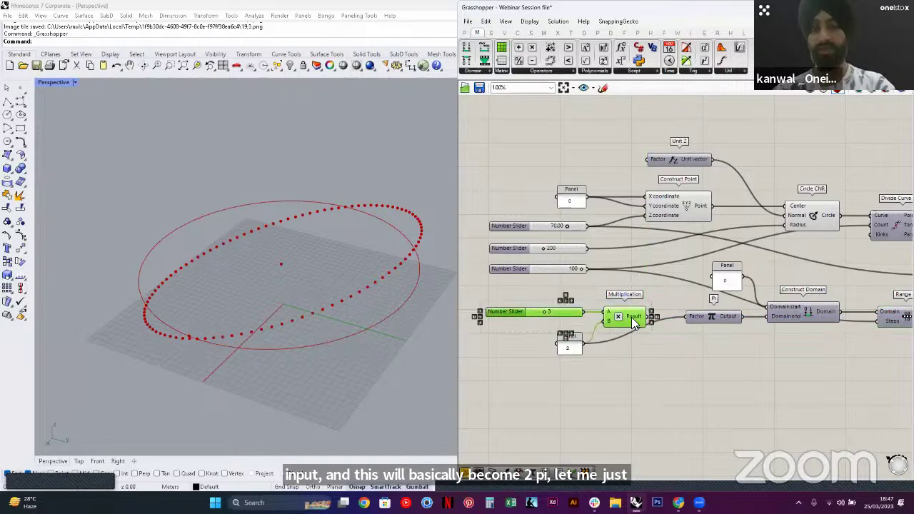
pyautogui.moveTo(631, 317); pyautogui.dragTo(599, 317)
pyautogui.click(617, 343)
# Nudge Multiplication back toward Pi and reconnect its Result to Pi's Factor input
pyautogui.moveTo(222, 299); pyautogui.dragTo(261, 314, button='right')
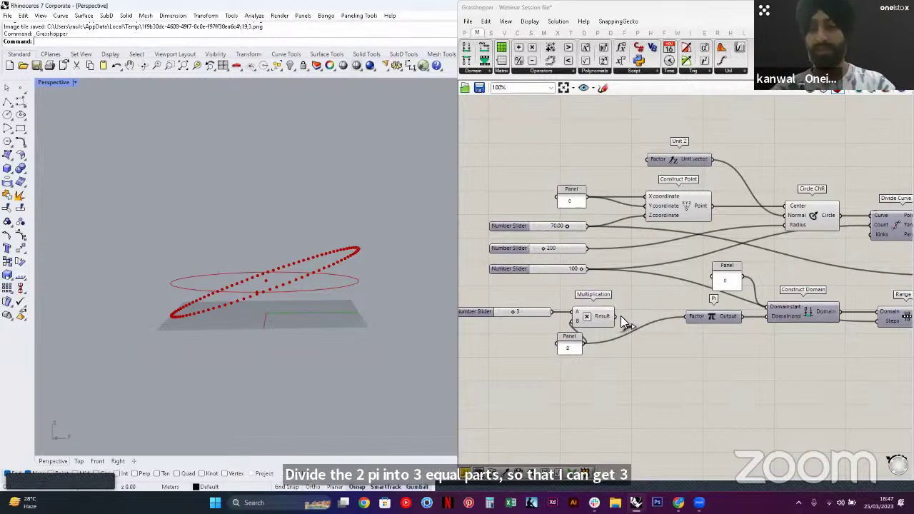
pyautogui.moveTo(608, 319)
pyautogui.mouseDown()
pyautogui.moveTo(623, 322)
pyautogui.moveTo(609, 318)
pyautogui.mouseUp()
pyautogui.click(617, 338)
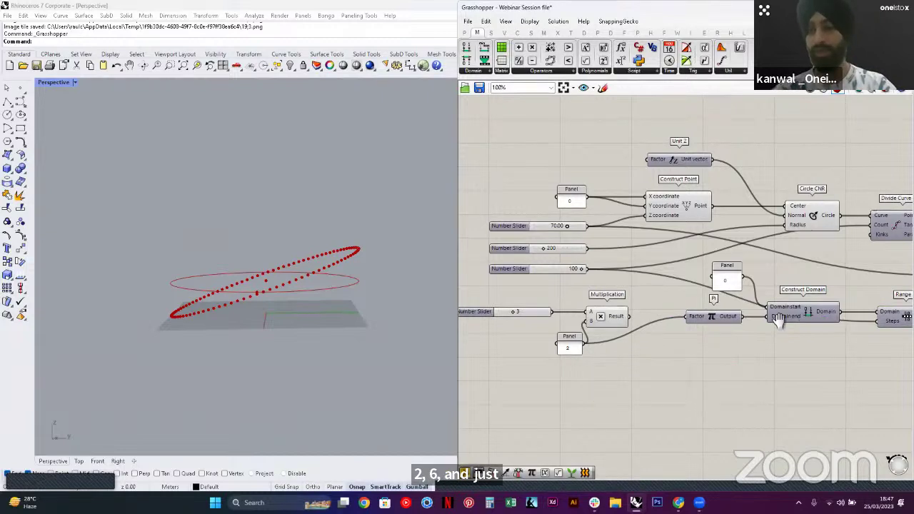
pyautogui.moveTo(805, 318); pyautogui.dragTo(746, 318, button='right')
pyautogui.moveTo(279, 327); pyautogui.dragTo(262, 357, button='right')
pyautogui.scroll(4, 262, 356)
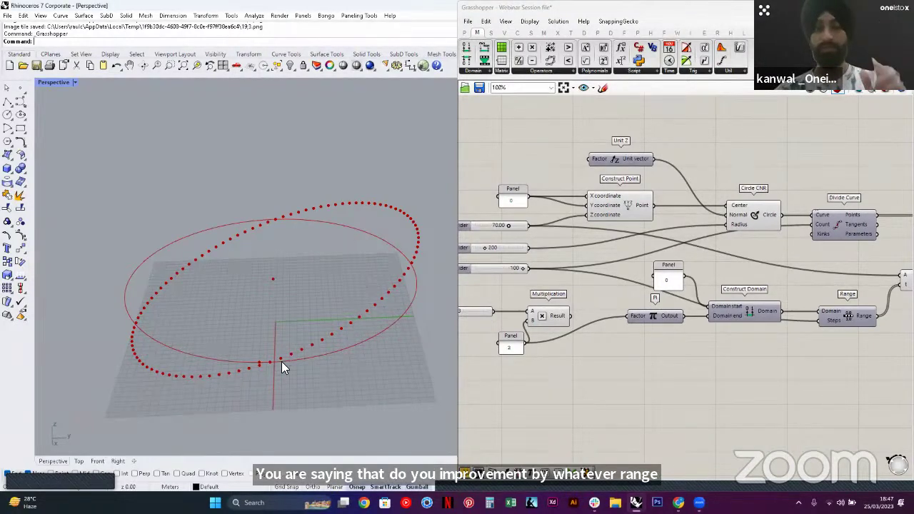
pyautogui.moveTo(569, 315); pyautogui.dragTo(578, 265)
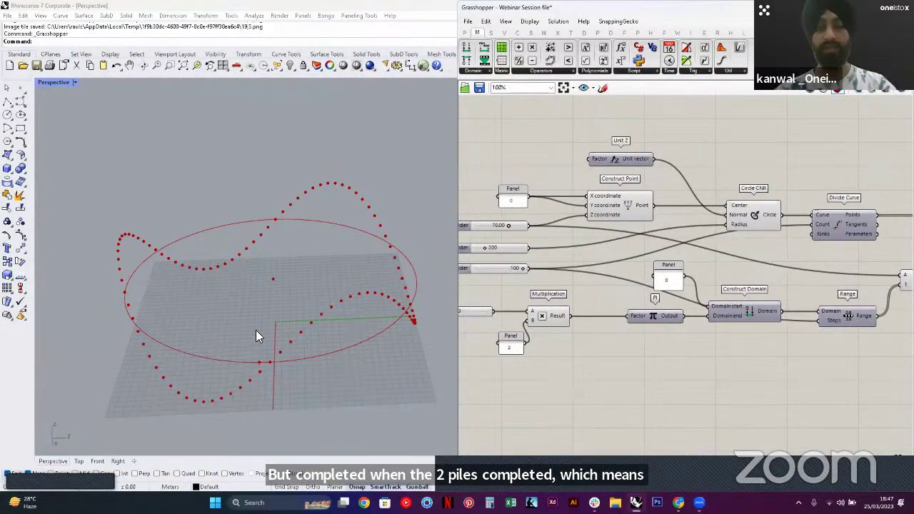
# Examine the definition from the slider, Multiplication and Pi through Range and Expression to the Move component
pyautogui.moveTo(514, 308); pyautogui.dragTo(594, 311, button='right')
pyautogui.scroll(2, 554, 311)
pyautogui.click(637, 317)
pyautogui.click(818, 317)
pyautogui.click(605, 362)
pyautogui.click(537, 358)
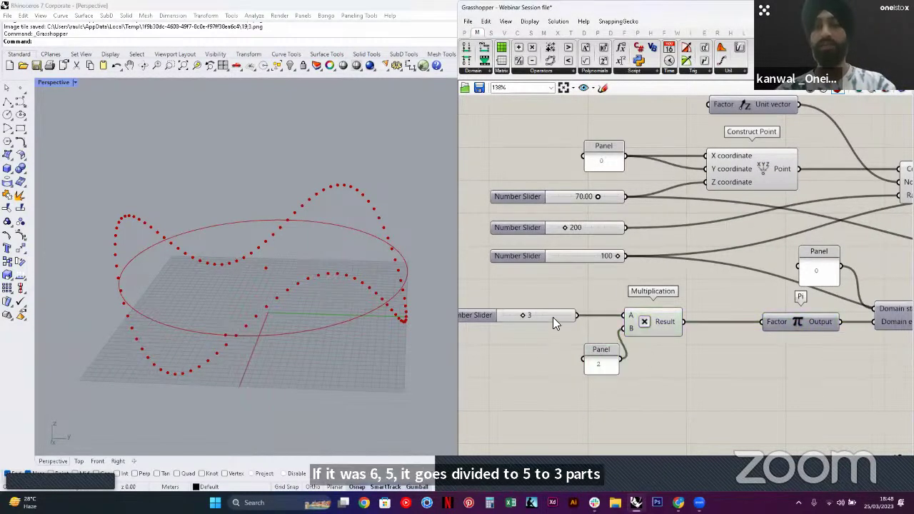
pyautogui.click(552, 319)
pyautogui.scroll(-1, 631, 299)
pyautogui.click(718, 354)
pyautogui.moveTo(653, 308); pyautogui.dragTo(560, 289, button='right')
pyautogui.moveTo(774, 314); pyautogui.dragTo(589, 302, button='right')
pyautogui.moveTo(842, 275); pyautogui.dragTo(683, 295, button='right')
pyautogui.scroll(-3, 682, 289)
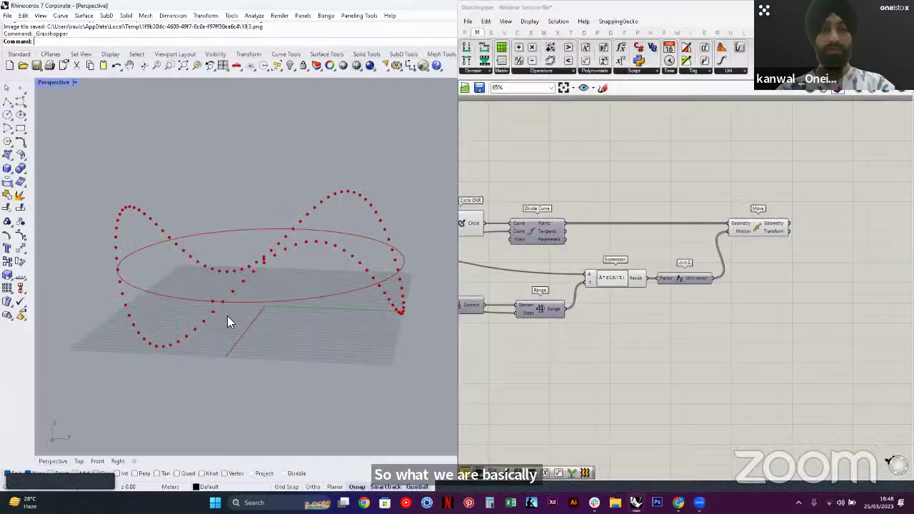
# Examine the wave of moved points around the spot where its start and end meet the circle
pyautogui.moveTo(227, 318); pyautogui.dragTo(267, 327, button='right')
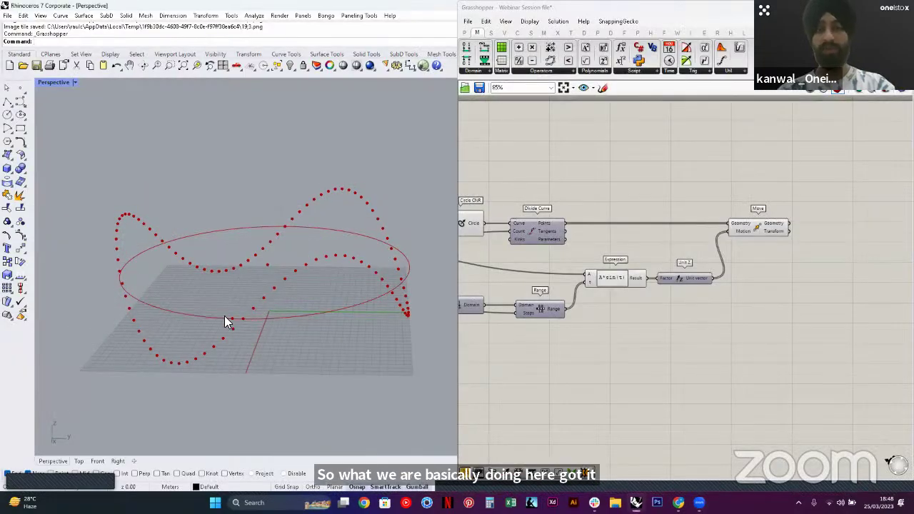
pyautogui.scroll(5, 227, 317)
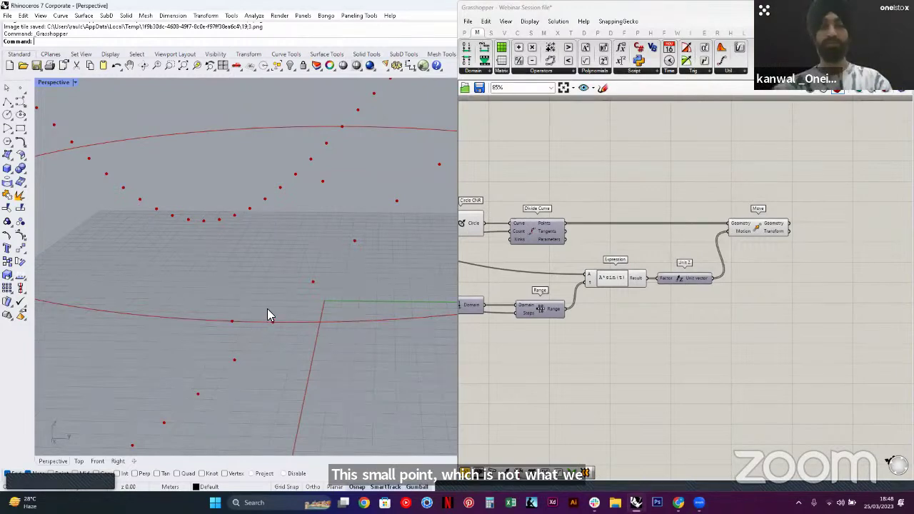
pyautogui.scroll(-5, 267, 315)
pyautogui.scroll(4, 296, 303)
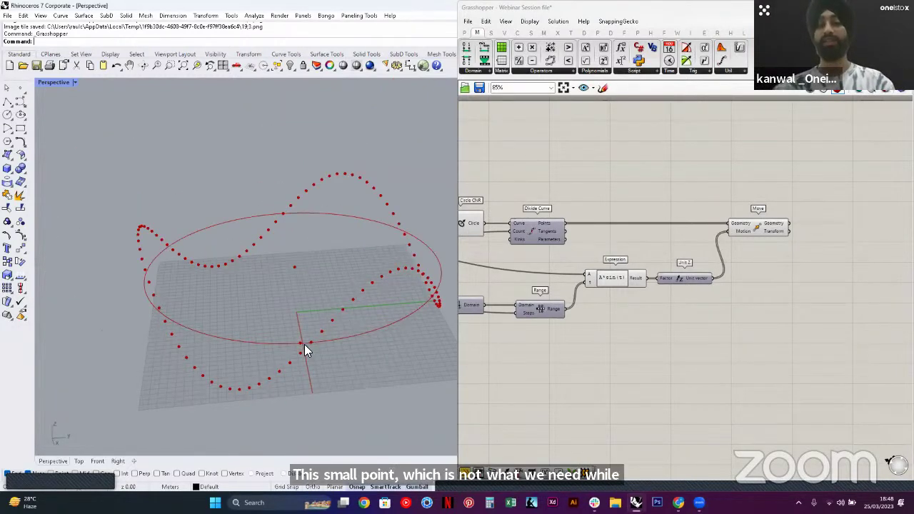
pyautogui.scroll(2, 301, 343)
# Add a panel fed by Expression's Result and stretch it tall enough to show the whole value list
pyautogui.moveTo(686, 292); pyautogui.dragTo(657, 293, button='right')
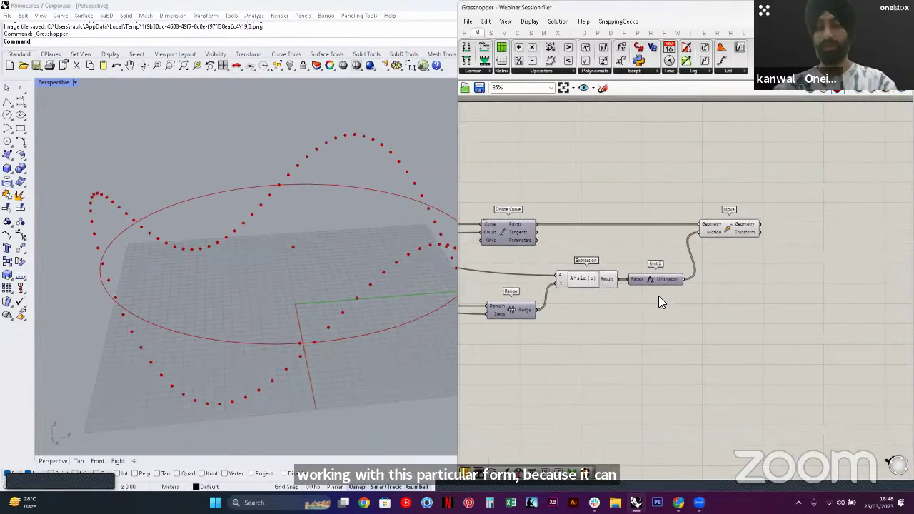
pyautogui.doubleClick(697, 325)
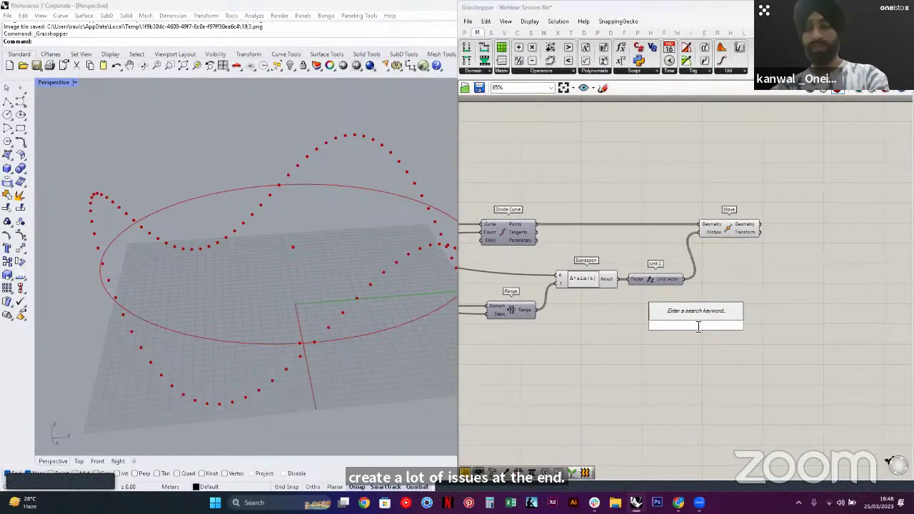
pyautogui.write('panel')
pyautogui.press('Return')
pyautogui.moveTo(619, 279); pyautogui.dragTo(672, 331)
pyautogui.moveTo(676, 310); pyautogui.dragTo(612, 274, button='right')
pyautogui.moveTo(646, 310); pyautogui.dragTo(631, 476)
pyautogui.moveTo(633, 453); pyautogui.dragTo(606, 290, button='right')
pyautogui.scroll(-6, 606, 288)
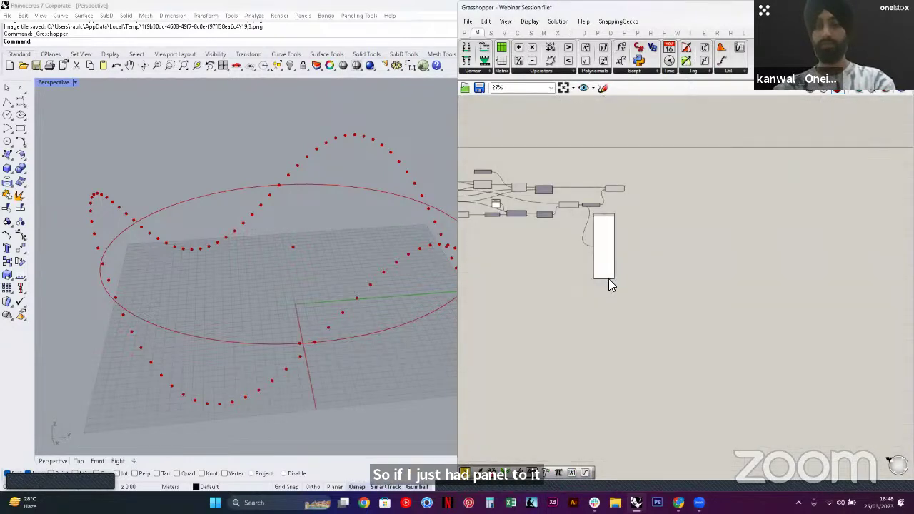
pyautogui.moveTo(606, 278); pyautogui.dragTo(625, 358)
pyautogui.scroll(6, 594, 438)
pyautogui.scroll(-2, 624, 384)
pyautogui.scroll(-3, 625, 358)
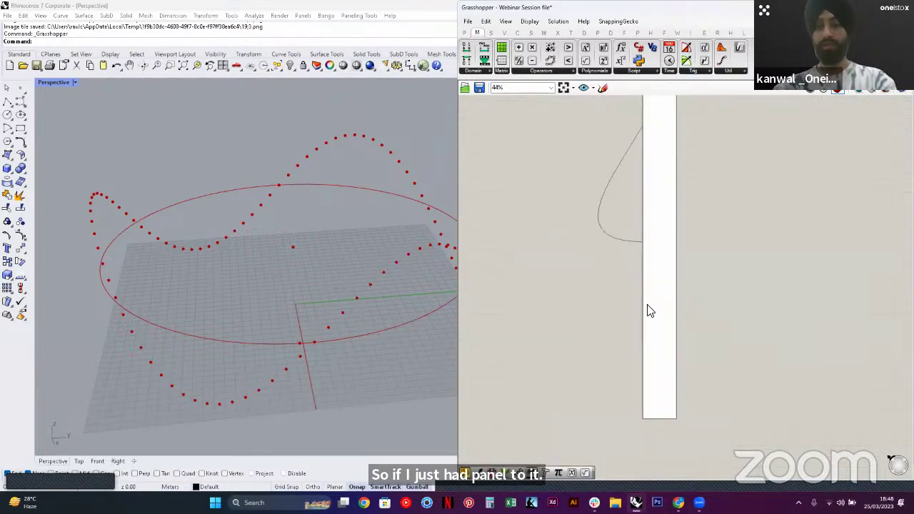
pyautogui.click(647, 303)
# Place a copy of the tall panel beside it and try to connect Divide Curve's Points to the copy
pyautogui.scroll(-2, 647, 303)
pyautogui.moveTo(649, 287); pyautogui.dragTo(627, 288)
pyautogui.moveTo(599, 212); pyautogui.dragTo(552, 217, button='right')
pyautogui.scroll(1, 597, 230)
pyautogui.click(597, 230)
pyautogui.moveTo(557, 122); pyautogui.dragTo(583, 285)
pyautogui.moveTo(584, 285); pyautogui.dragTo(579, 283)
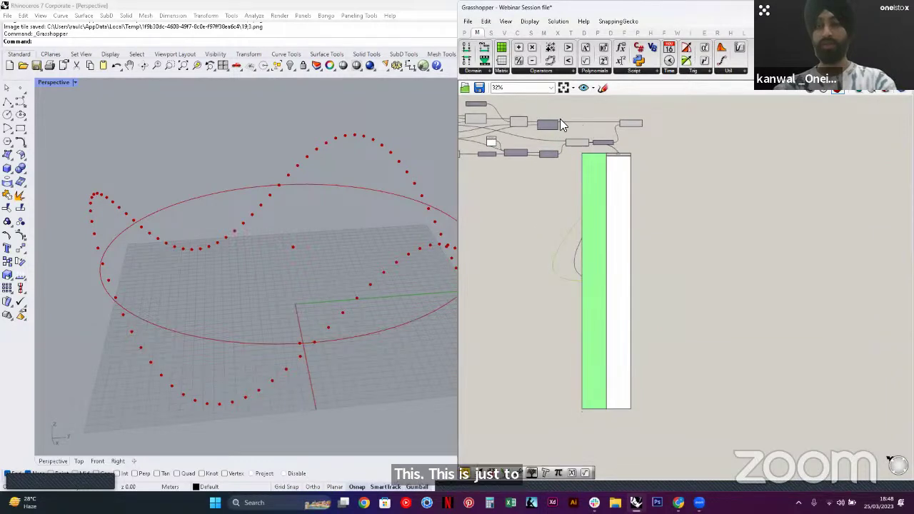
pyautogui.moveTo(559, 121); pyautogui.dragTo(582, 285)
# Examine the first Z-displacement values in the two panels beneath Unit Z
pyautogui.scroll(9, 599, 200)
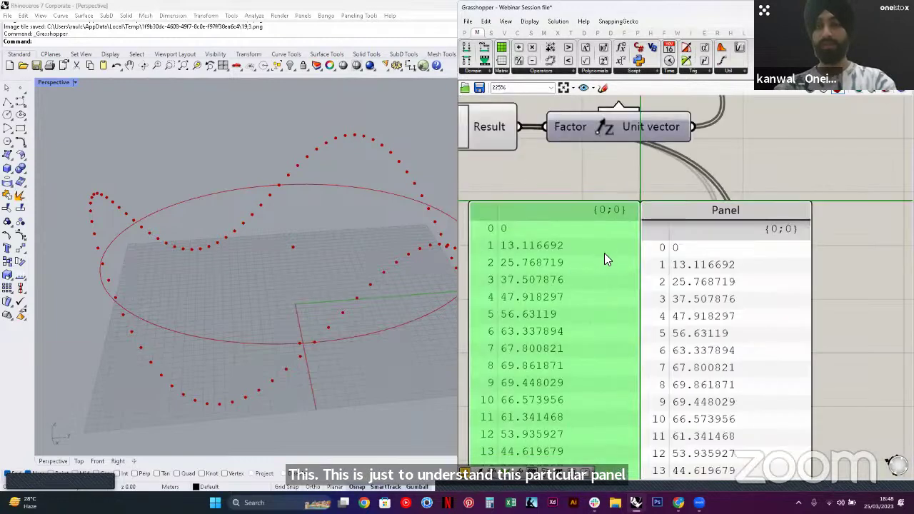
pyautogui.moveTo(591, 262); pyautogui.dragTo(601, 267)
pyautogui.scroll(-2, 689, 262)
pyautogui.moveTo(689, 262); pyautogui.dragTo(576, 232, button='right')
pyautogui.click(629, 233)
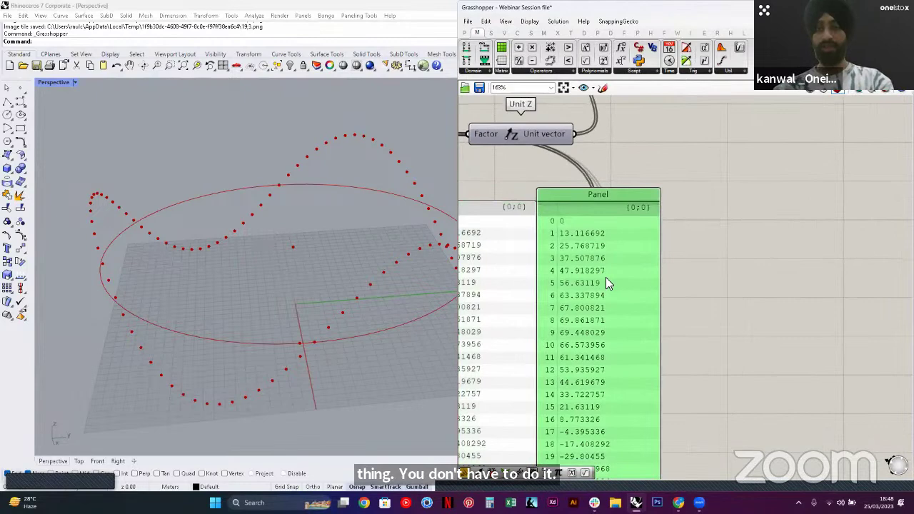
pyautogui.scroll(-2, 573, 225)
pyautogui.scroll(3, 570, 227)
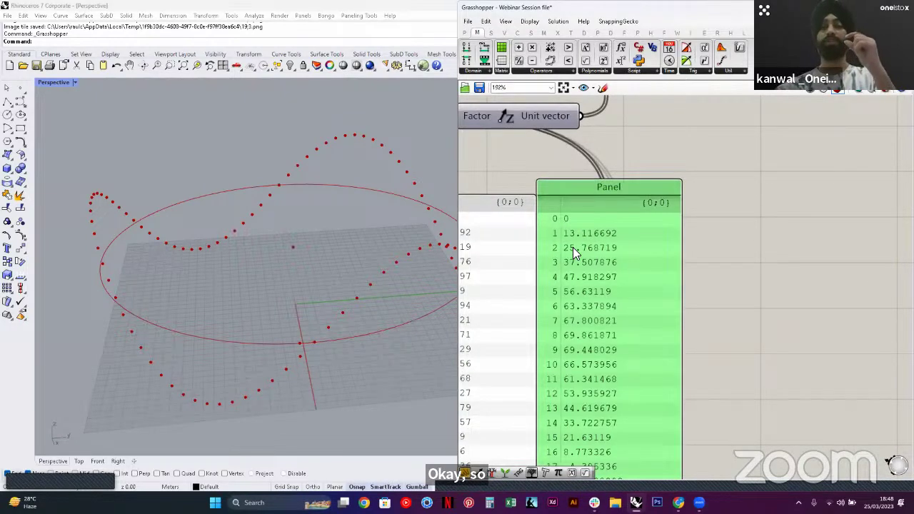
pyautogui.scroll(-4, 597, 215)
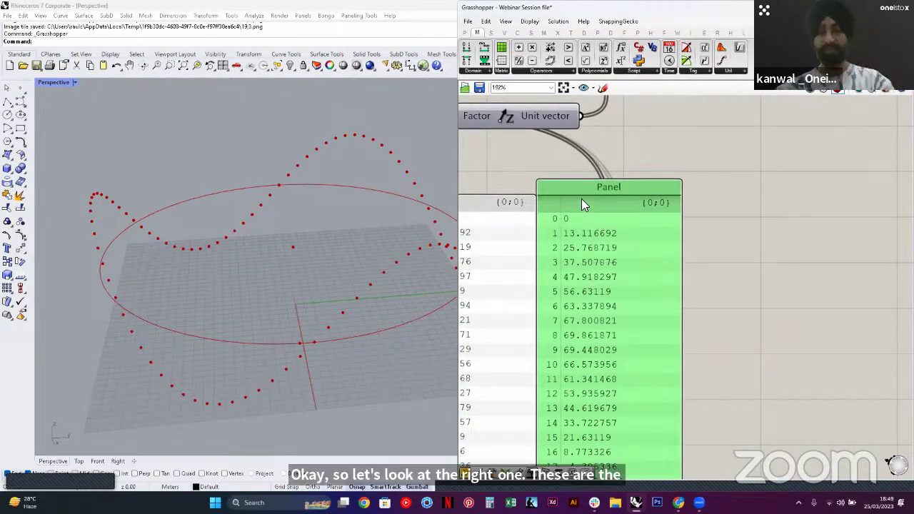
# Follow both value lists down to their last index and check the entries there
pyautogui.scroll(-3, 525, 205)
pyautogui.moveTo(507, 434); pyautogui.dragTo(535, 190, button='right')
pyautogui.moveTo(552, 407); pyautogui.dragTo(545, 304, button='right')
pyautogui.scroll(4, 544, 304)
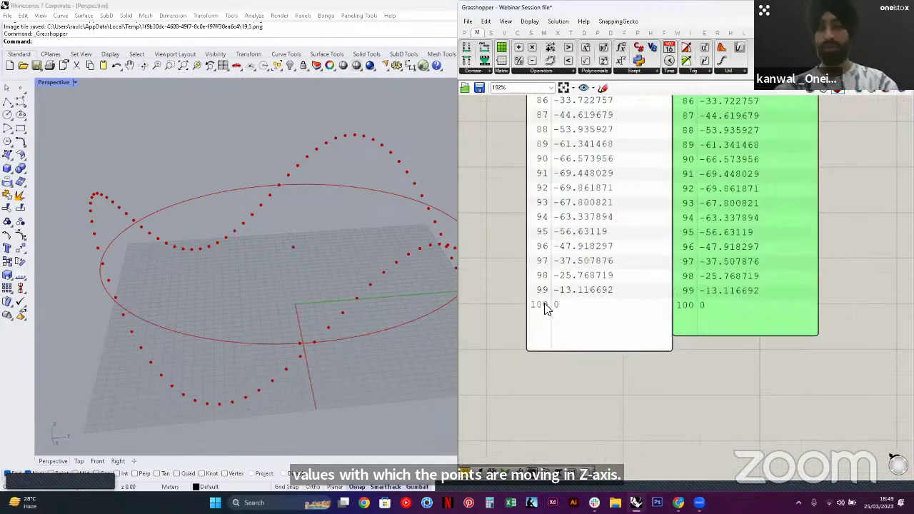
pyautogui.scroll(1, 548, 312)
pyautogui.scroll(-2, 582, 327)
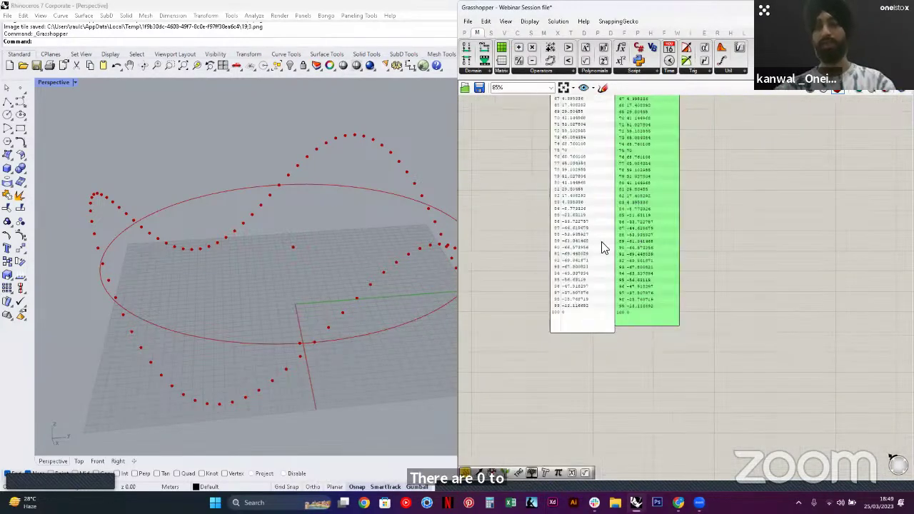
pyautogui.scroll(2, 574, 233)
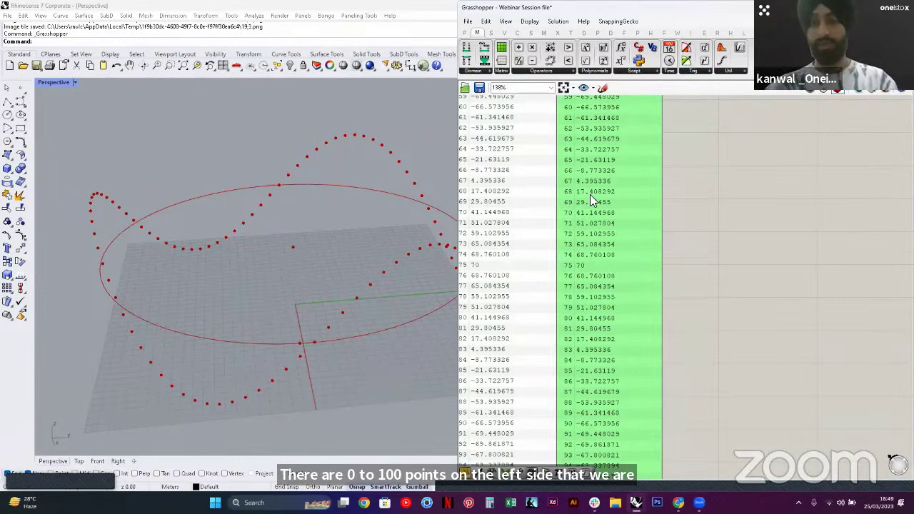
# Compare the first displacement values in the panel with the matching moved points in the Rhino viewport
pyautogui.scroll(-4, 590, 195)
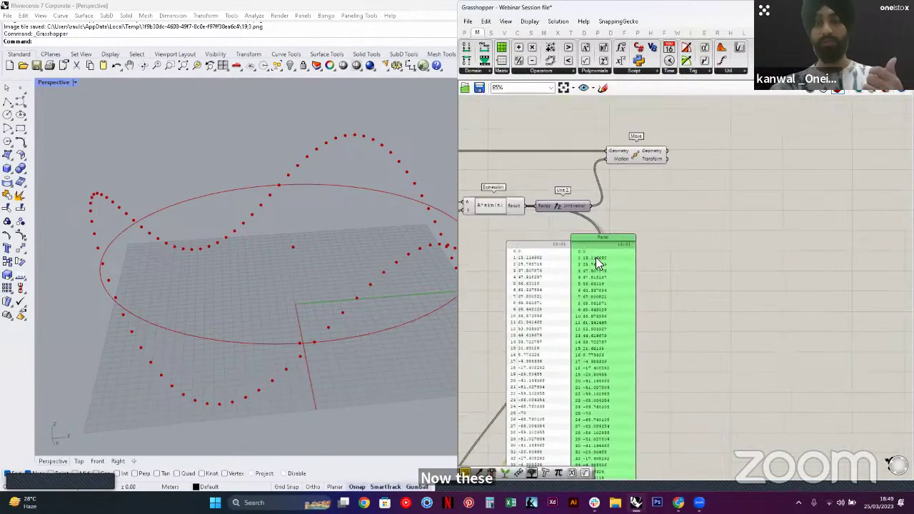
pyautogui.scroll(5, 596, 264)
pyautogui.scroll(5, 325, 325)
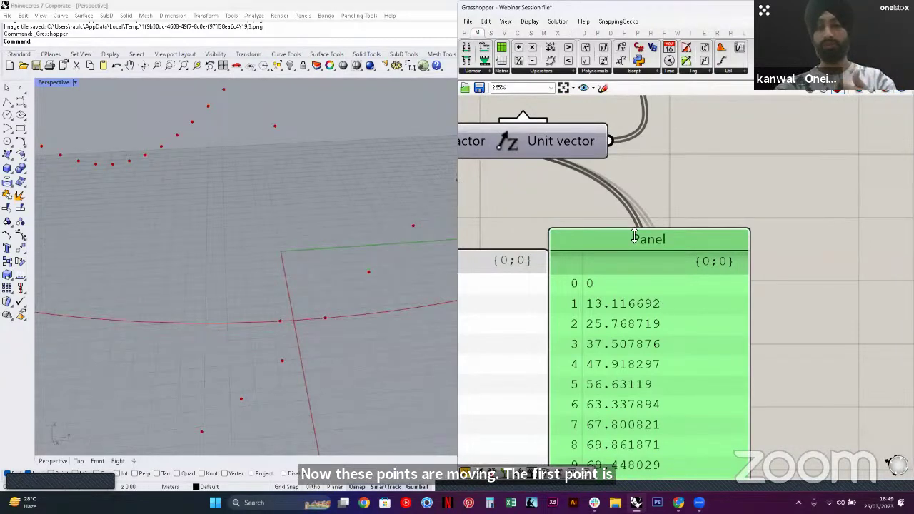
pyautogui.scroll(-4, 625, 292)
pyautogui.scroll(-3, 598, 229)
pyautogui.scroll(-5, 321, 312)
pyautogui.scroll(3, 265, 298)
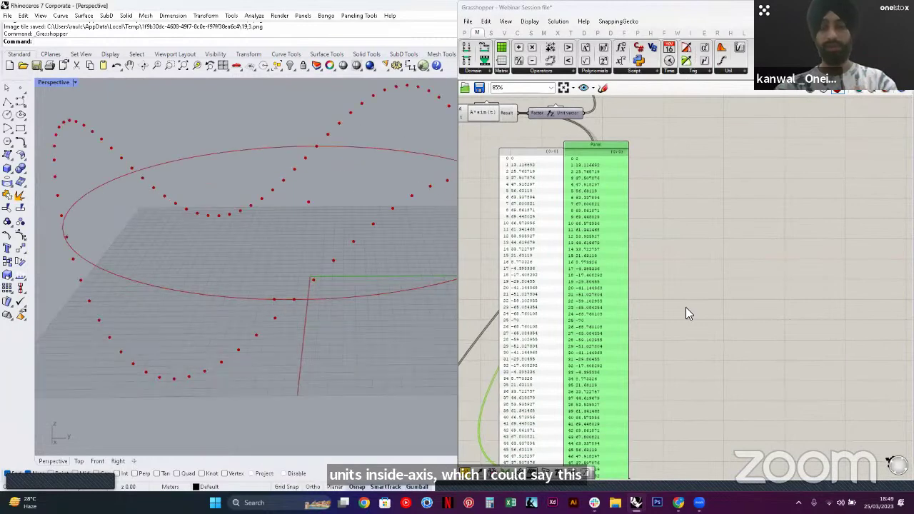
# Compare the last entry of the panel lists with the first one, then review the whole list beside Unit Z
pyautogui.scroll(-4, 601, 239)
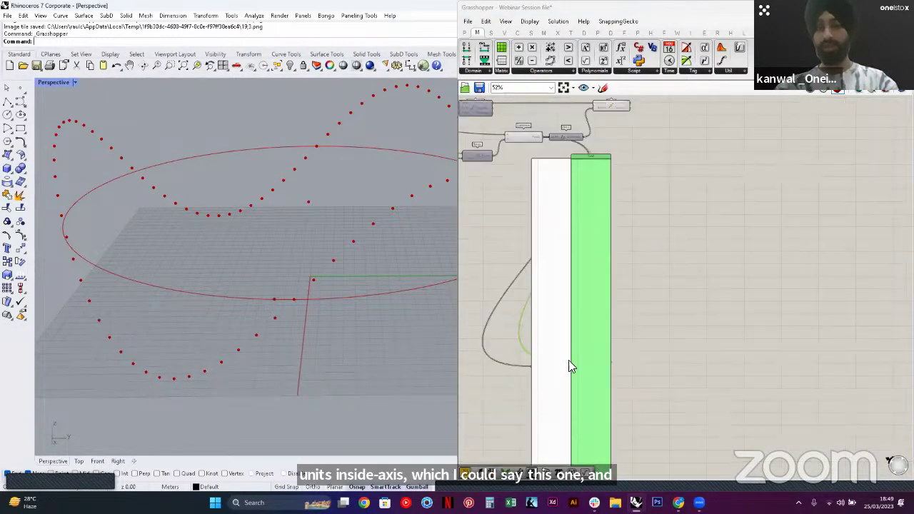
pyautogui.scroll(3, 579, 417)
pyautogui.moveTo(580, 417); pyautogui.dragTo(584, 375, button='right')
pyautogui.scroll(3, 584, 374)
pyautogui.scroll(2, 579, 400)
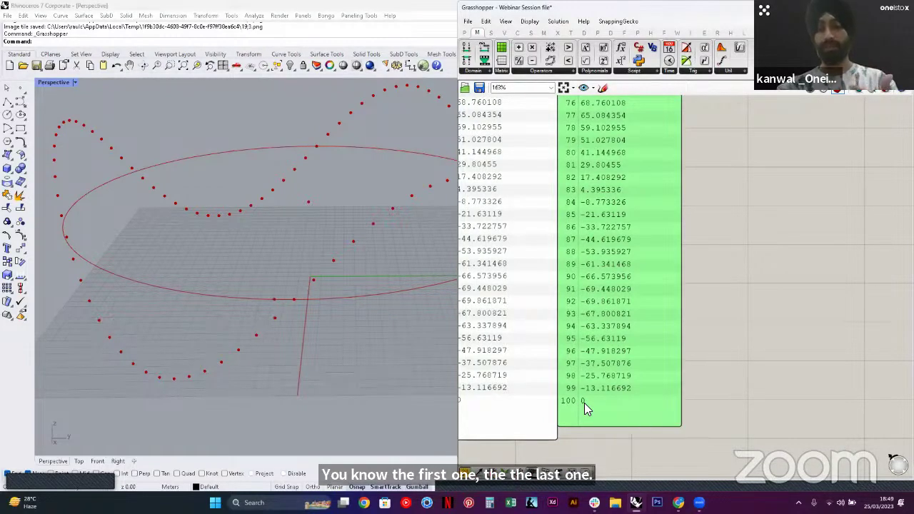
pyautogui.moveTo(601, 389); pyautogui.dragTo(658, 384, button='right')
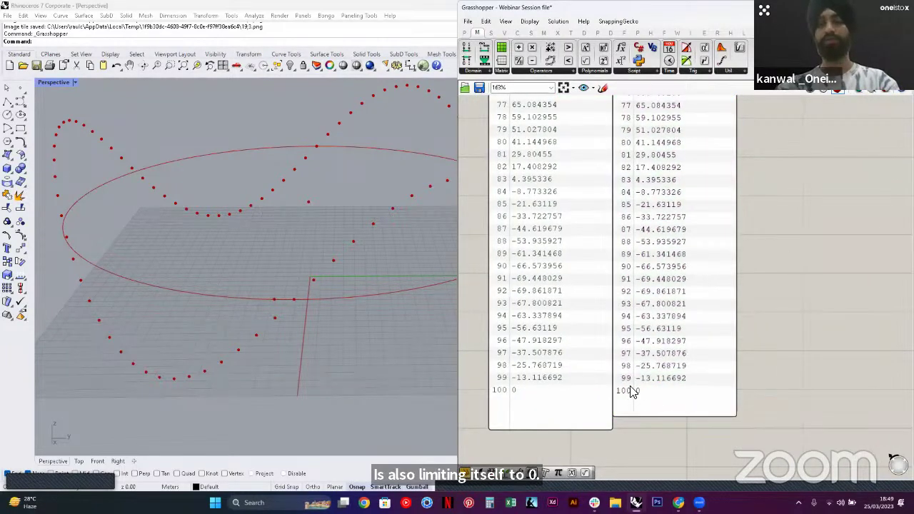
pyautogui.scroll(-5, 616, 267)
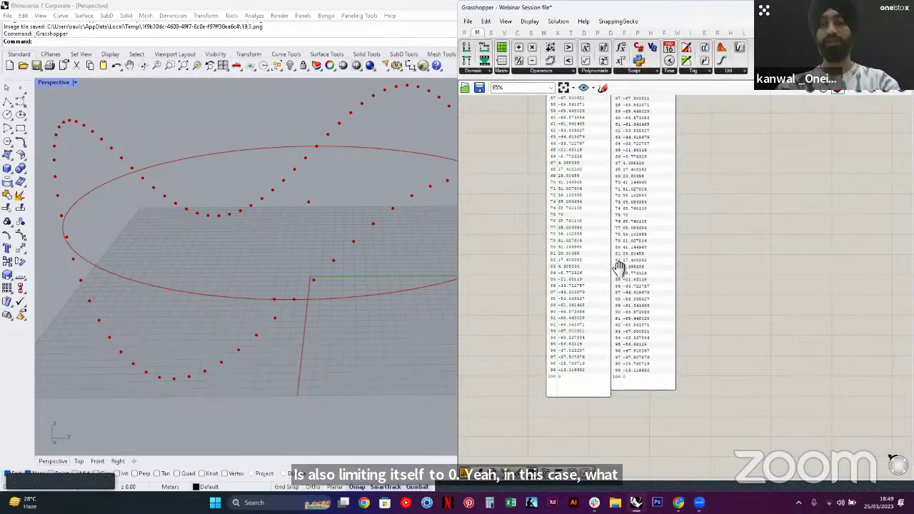
pyautogui.scroll(1, 660, 243)
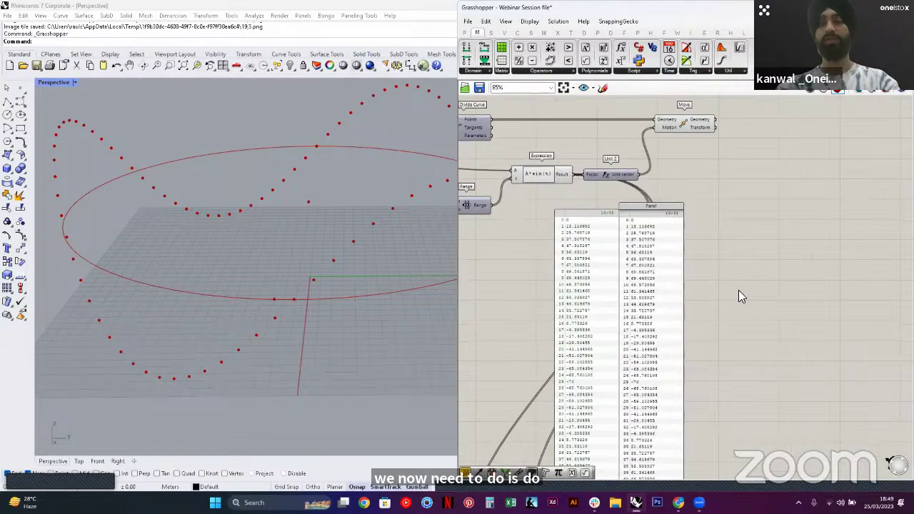
# Delete both value panels and shift Unit Z and Move farther from Expression
pyautogui.moveTo(731, 355); pyautogui.dragTo(602, 310)
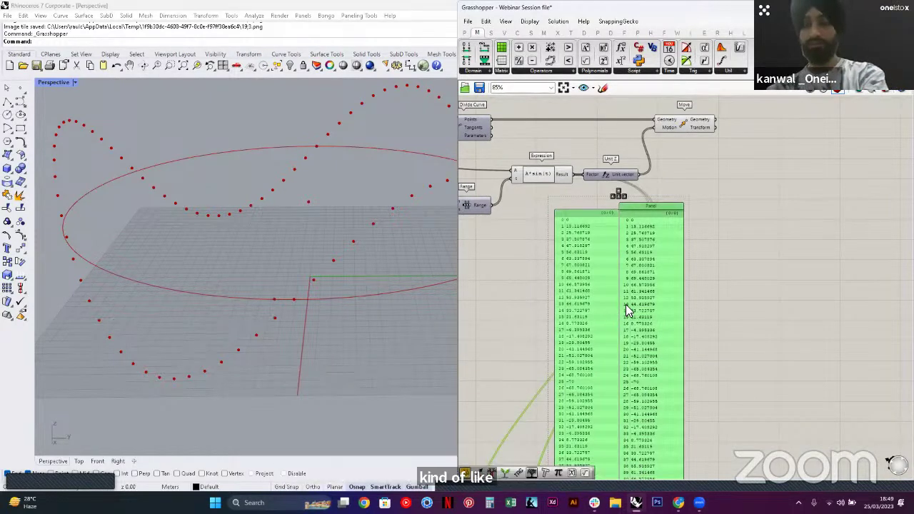
pyautogui.scroll(2, 282, 303)
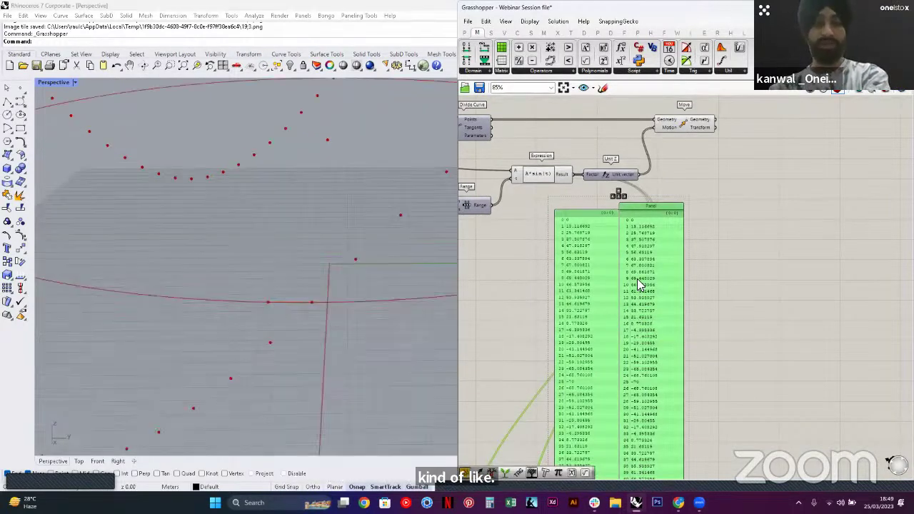
pyautogui.press('Delete')
pyautogui.moveTo(755, 283); pyautogui.dragTo(748, 184)
pyautogui.click(661, 262)
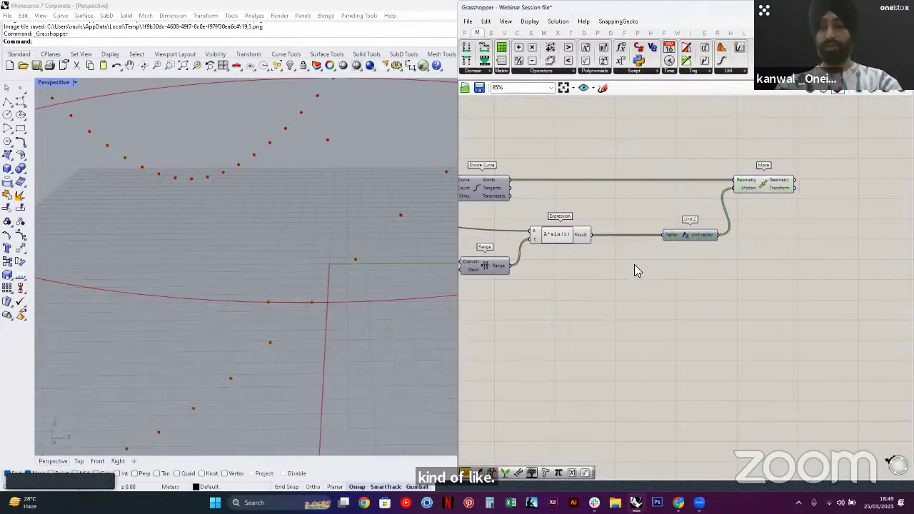
# Add a Cull Index component below Unit Z and connect Expression's Result to its List input
pyautogui.scroll(3, 621, 257)
pyautogui.click(581, 241)
pyautogui.click(660, 295)
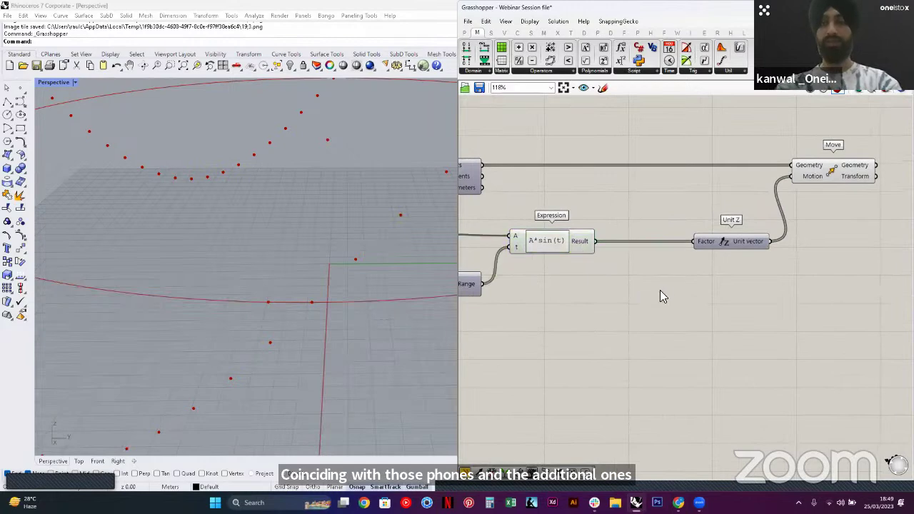
pyautogui.doubleClick(676, 292)
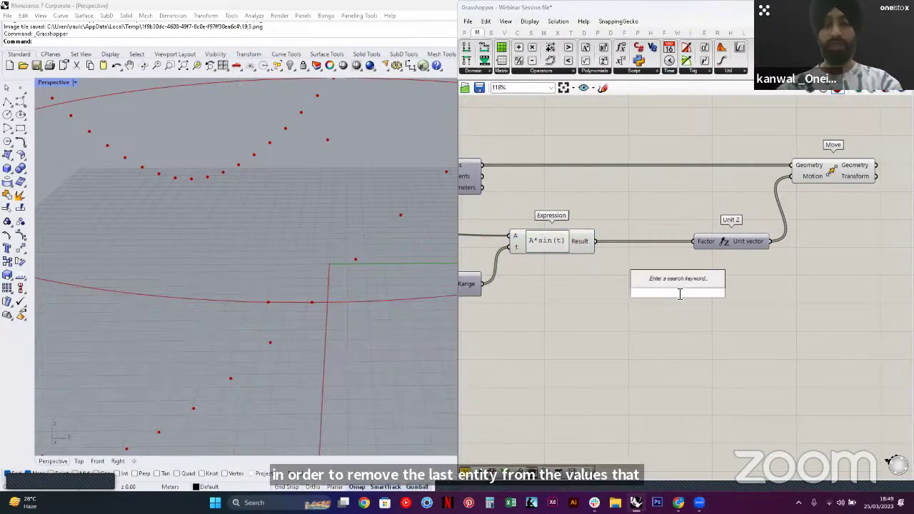
pyautogui.write('CULL')
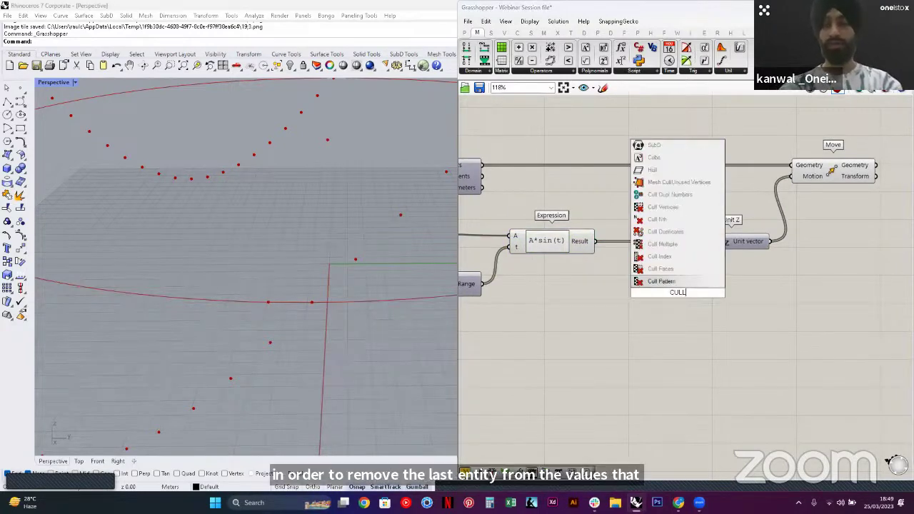
pyautogui.click(677, 257)
pyautogui.moveTo(597, 241); pyautogui.dragTo(726, 303)
pyautogui.click(665, 323)
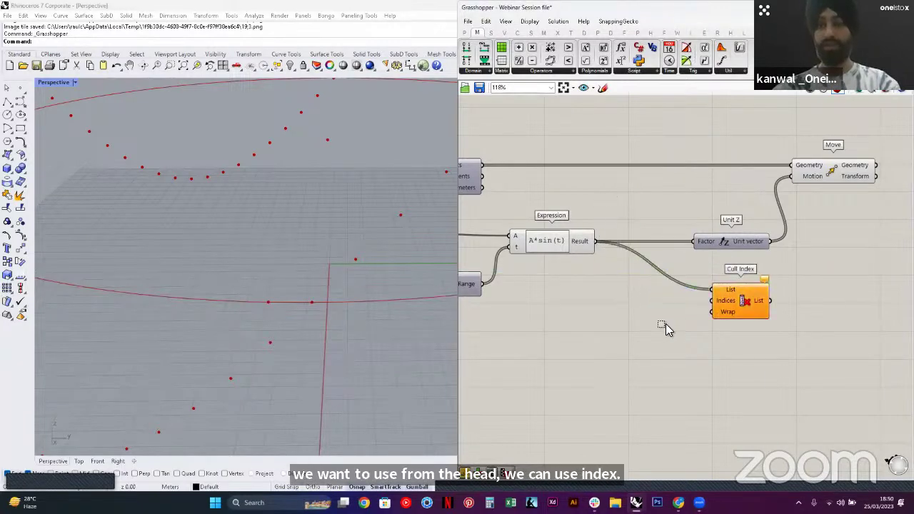
# Create a panel containing -1, connect it to Cull Index's Indices input and align it with that input
pyautogui.doubleClick(616, 316)
pyautogui.write('//')
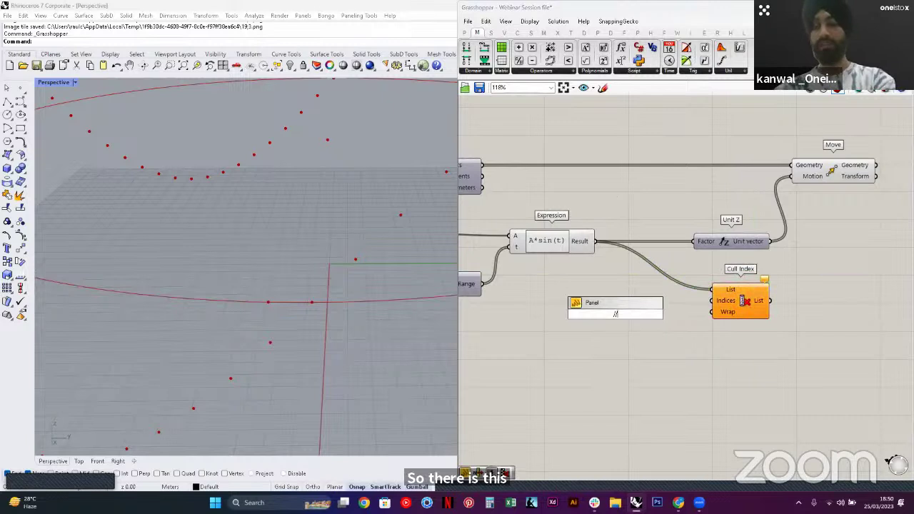
pyautogui.write('-1')
pyautogui.press('Return')
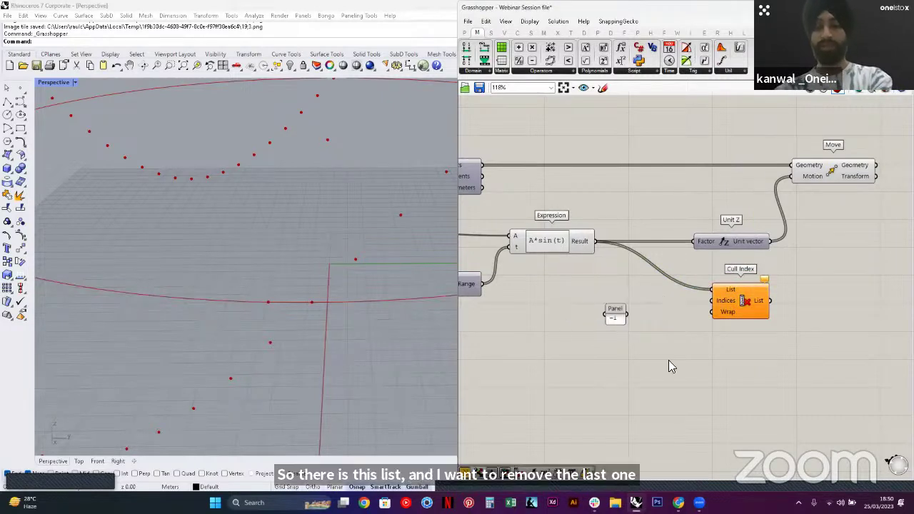
pyautogui.moveTo(628, 315); pyautogui.dragTo(713, 301)
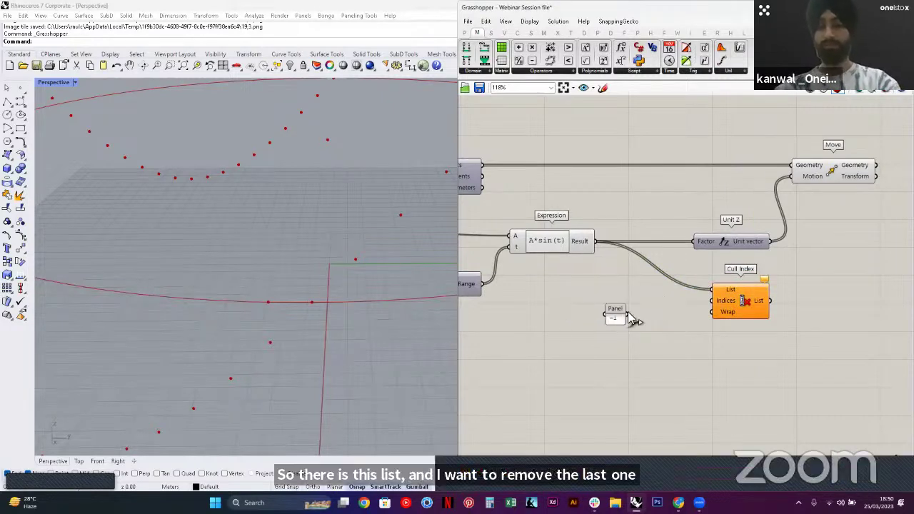
pyautogui.moveTo(615, 312); pyautogui.dragTo(637, 300)
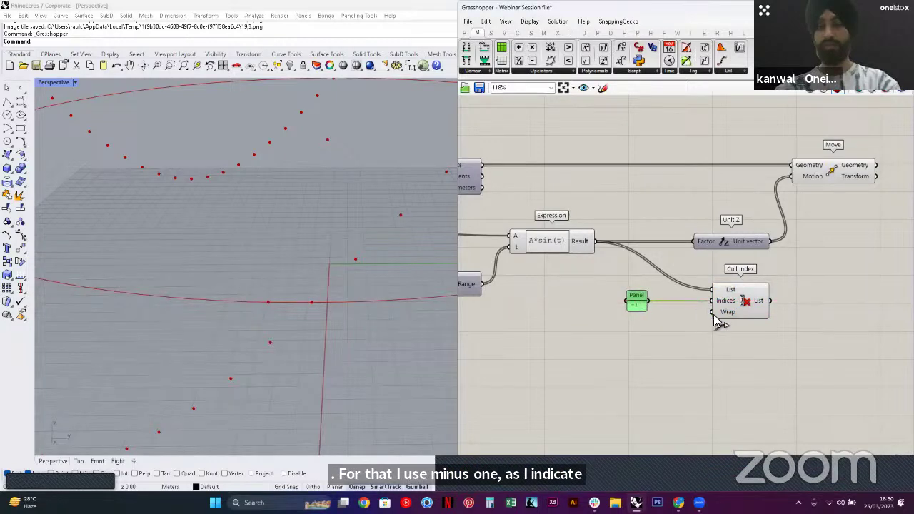
# Shift Unit Z and Move beyond Cull Index and connect Cull Index's List output to Unit Z's Factor input
pyautogui.moveTo(683, 315); pyautogui.dragTo(648, 312, button='right')
pyautogui.click(648, 312)
pyautogui.scroll(-2, 645, 276)
pyautogui.moveTo(663, 230); pyautogui.dragTo(582, 275)
pyautogui.moveTo(689, 214); pyautogui.dragTo(780, 212)
pyautogui.click(699, 299)
pyautogui.moveTo(641, 308); pyautogui.dragTo(671, 273)
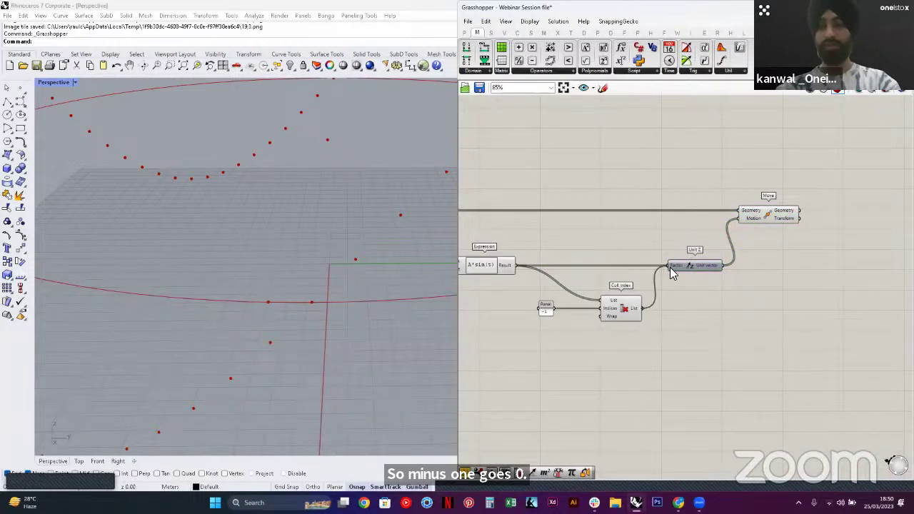
# Line Cull Index up with Expression's output and move it and its -1 panel closer to Expression
pyautogui.moveTo(593, 314); pyautogui.dragTo(592, 280)
pyautogui.click(596, 298)
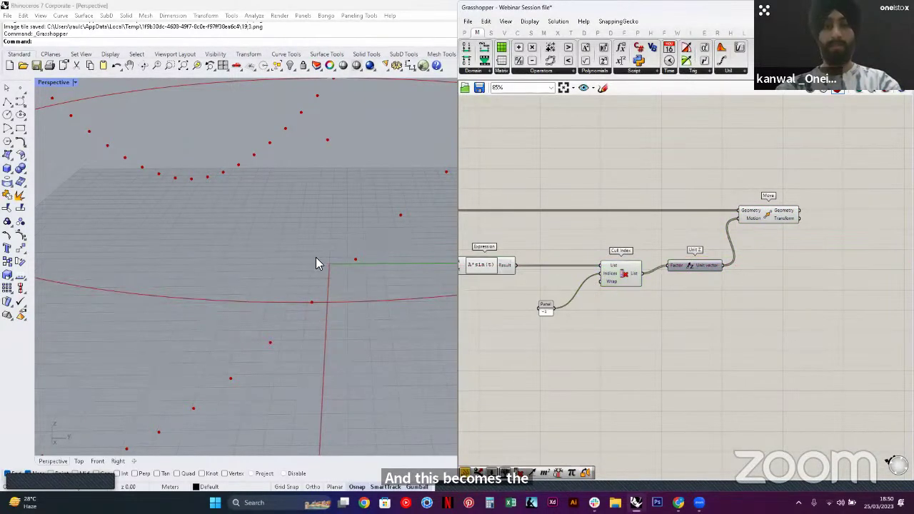
pyautogui.scroll(-5, 295, 267)
pyautogui.moveTo(296, 267); pyautogui.dragTo(341, 287, button='right')
pyautogui.scroll(2, 279, 274)
pyautogui.scroll(2, 280, 277)
pyautogui.scroll(-4, 279, 278)
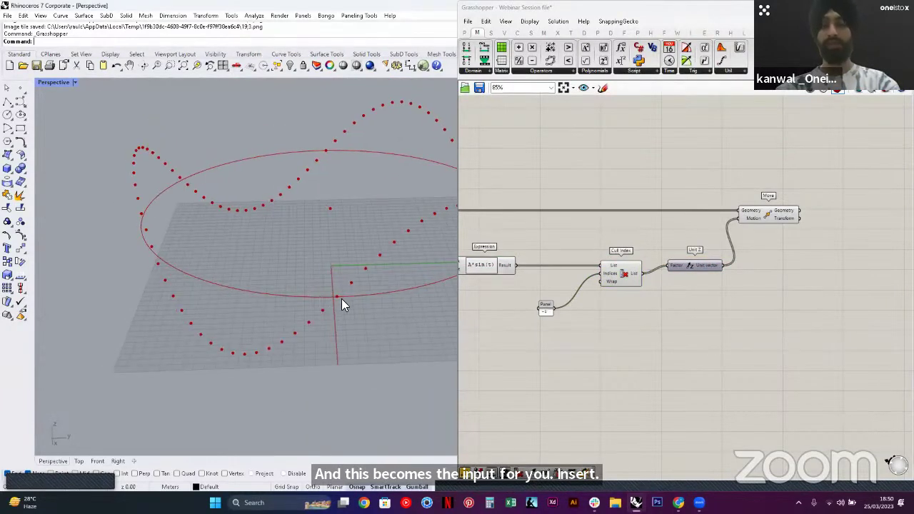
pyautogui.moveTo(624, 274); pyautogui.dragTo(576, 275)
pyautogui.moveTo(518, 301); pyautogui.dragTo(506, 298)
pyautogui.click(599, 299)
pyautogui.moveTo(538, 295); pyautogui.dragTo(682, 310, button='right')
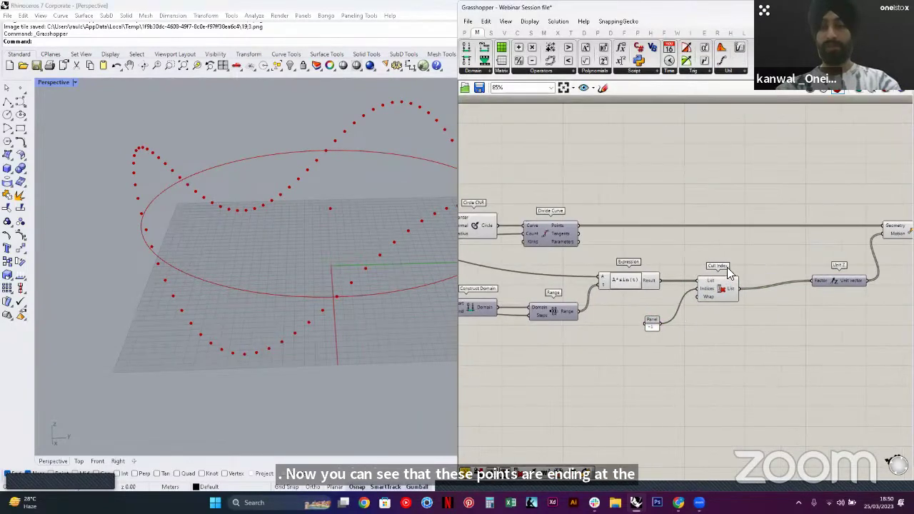
# Add a List Item component above Divide Curve and connect Divide Curve's Points output to its List input
pyautogui.moveTo(270, 273); pyautogui.dragTo(261, 278, button='right')
pyautogui.scroll(-1, 760, 237)
pyautogui.scroll(1, 655, 204)
pyautogui.moveTo(659, 195); pyautogui.dragTo(657, 220, button='right')
pyautogui.doubleClick(658, 224)
pyautogui.write('List')
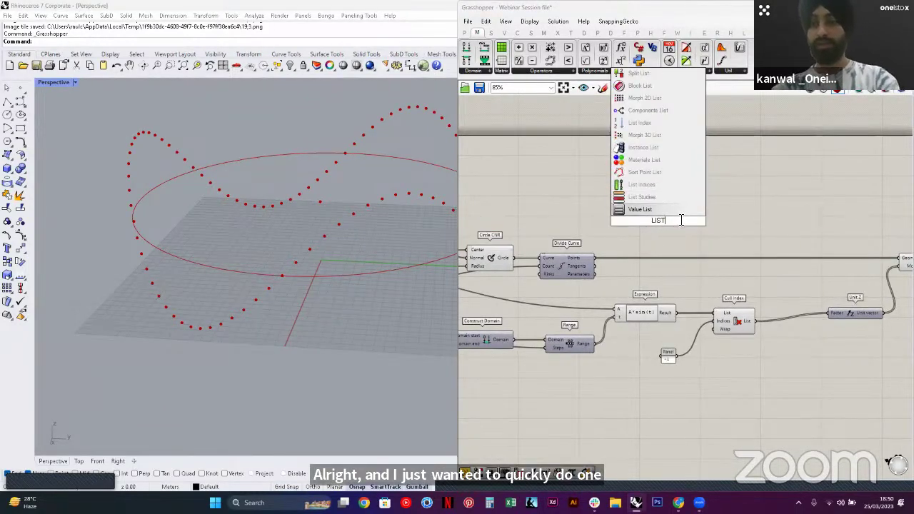
pyautogui.press('BackSpace')
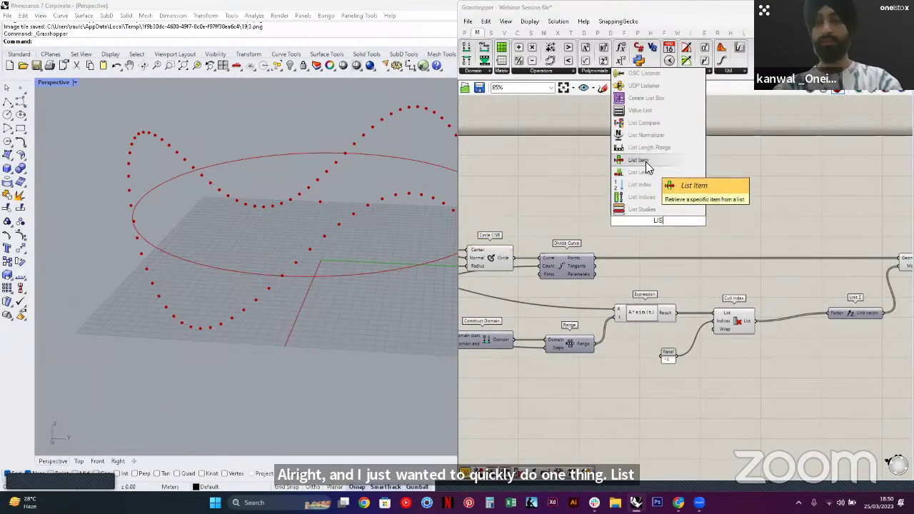
pyautogui.click(646, 161)
pyautogui.scroll(3, 599, 261)
pyautogui.moveTo(656, 191); pyautogui.dragTo(655, 193)
pyautogui.click(671, 203)
# Create a number slider with the range -2<2, place it beside List Item and connect it to the Index input
pyautogui.doubleClick(773, 182)
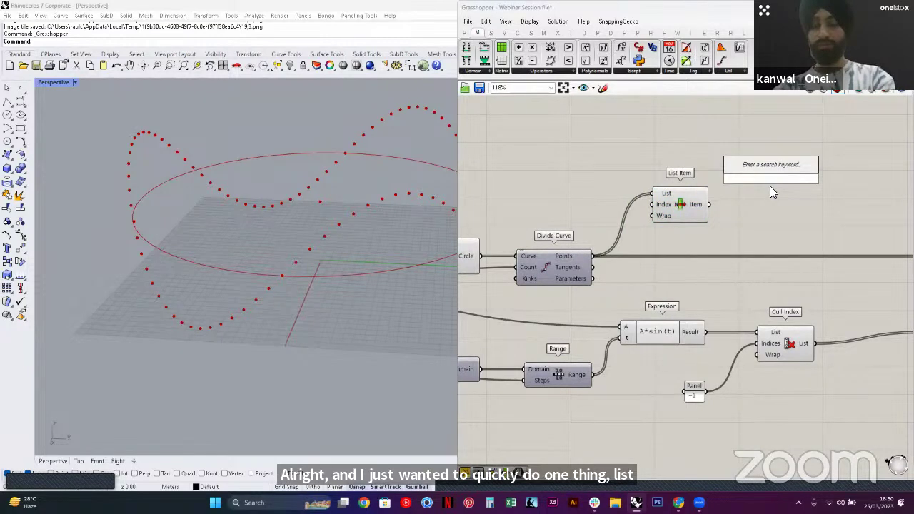
pyautogui.write('-')
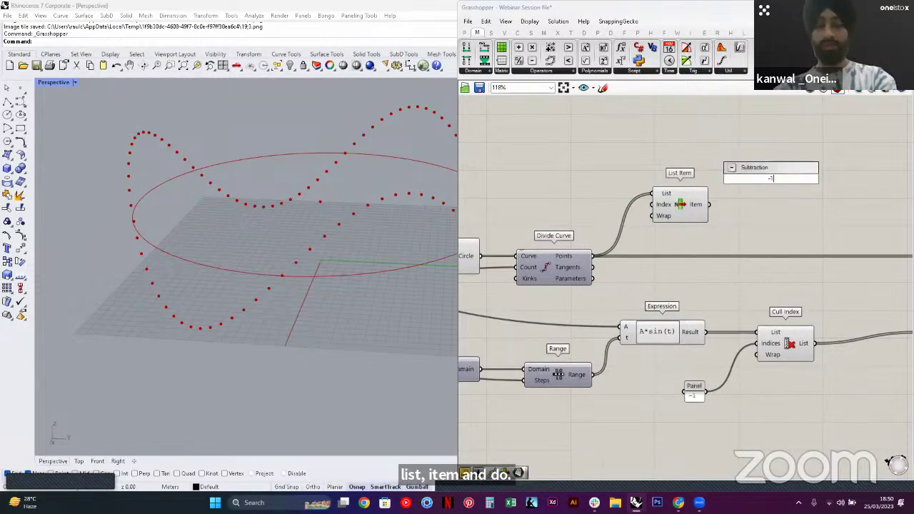
pyautogui.write('1')
pyautogui.press('BackSpace')
pyautogui.write('2')
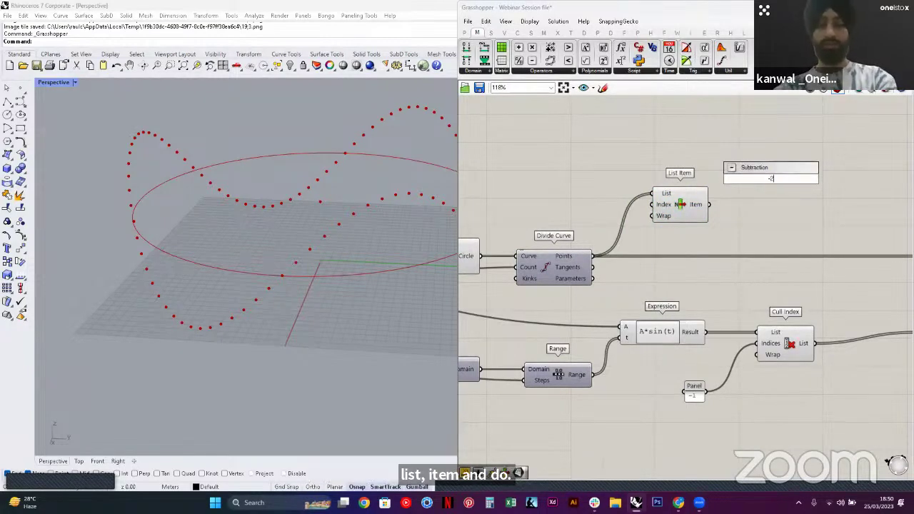
pyautogui.write('<2')
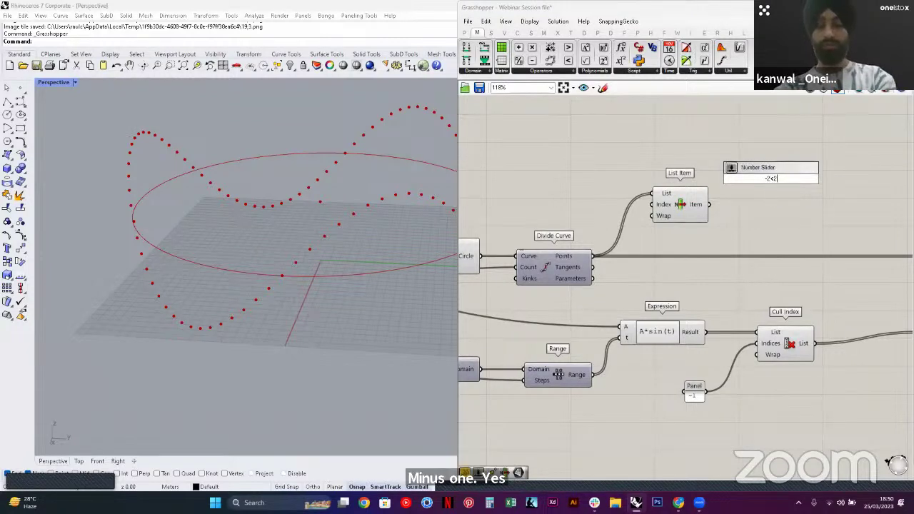
pyautogui.press('Return')
pyautogui.moveTo(776, 178); pyautogui.dragTo(575, 209)
pyautogui.moveTo(631, 209); pyautogui.dragTo(657, 206)
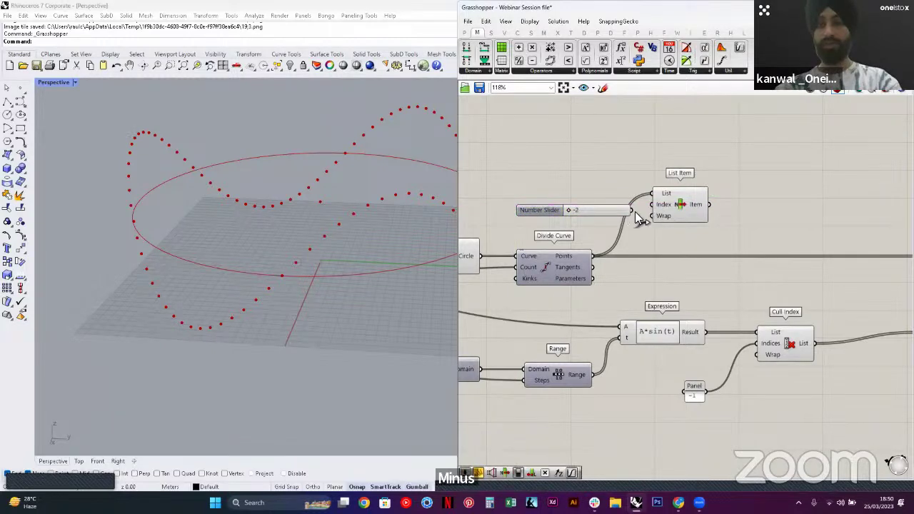
# Highlight List Item's point on the circle and set the index slider to -1 to check the last division point
pyautogui.click(677, 205)
pyautogui.moveTo(279, 262); pyautogui.dragTo(424, 231, button='right')
pyautogui.scroll(-3, 424, 231)
pyautogui.click(870, 91)
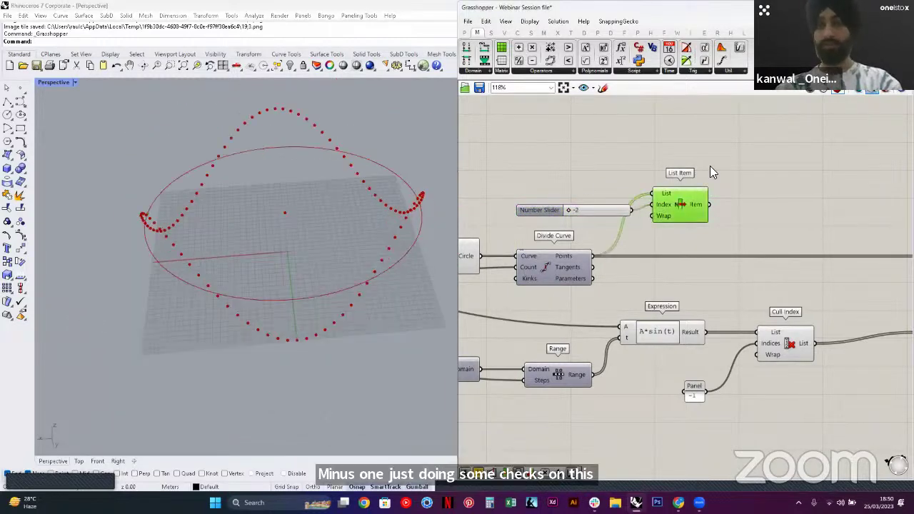
pyautogui.moveTo(275, 202); pyautogui.dragTo(759, 214, button='right')
pyautogui.scroll(5, 166, 259)
pyautogui.click(870, 90)
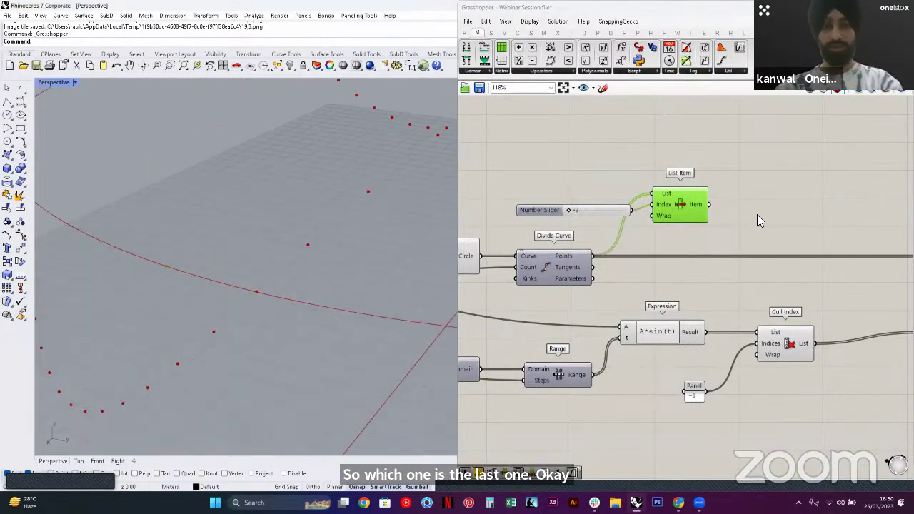
pyautogui.moveTo(603, 218); pyautogui.dragTo(580, 208)
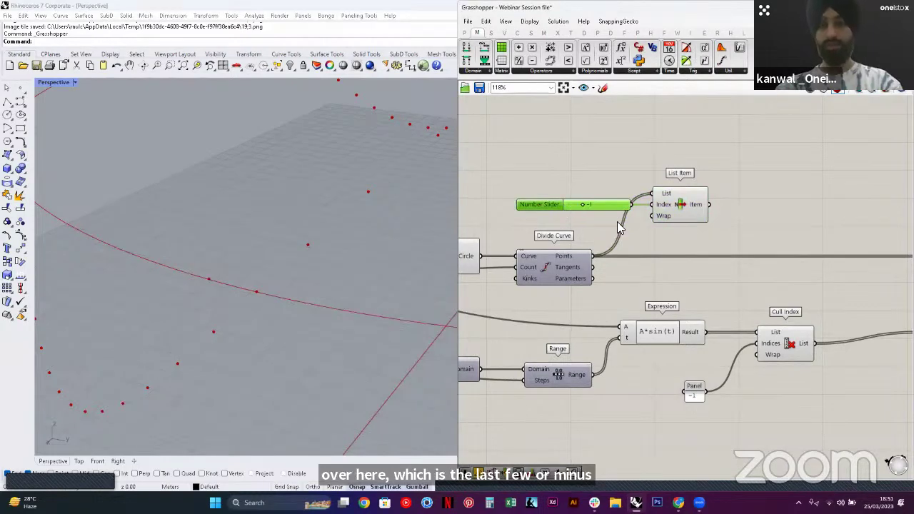
# Relocate List Item and its slider above Move and connect Move's Geometry output to the List input
pyautogui.scroll(-3, 616, 218)
pyautogui.moveTo(606, 223); pyautogui.dragTo(522, 234, button='right')
pyautogui.keyDown('shift'); pyautogui.click(567, 220); pyautogui.keyUp('shift')
pyautogui.moveTo(795, 192); pyautogui.dragTo(821, 222)
pyautogui.click(818, 230)
pyautogui.moveTo(818, 230); pyautogui.dragTo(713, 253, button='right')
pyautogui.scroll(5, 698, 254)
pyautogui.moveTo(656, 281); pyautogui.dragTo(707, 201)
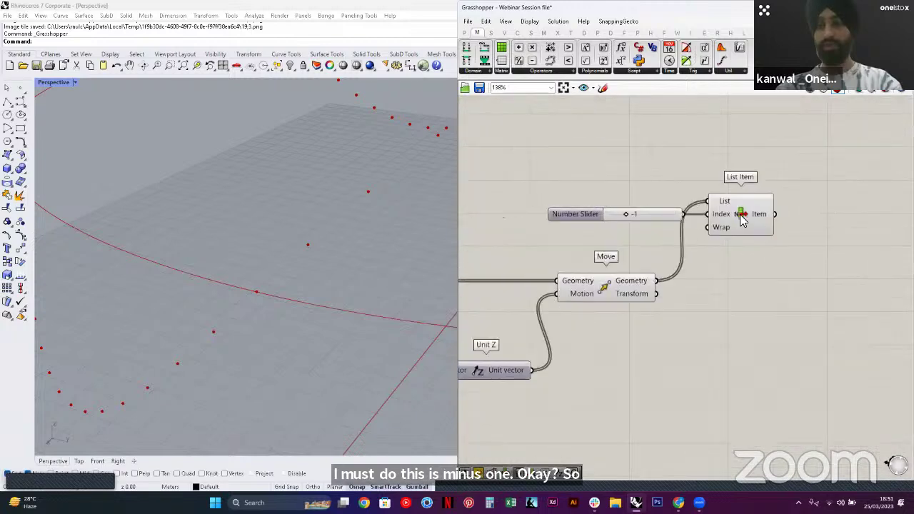
# Highlight List Item's moved point and set the index slider to -2 to check the order of the last points
pyautogui.click(738, 215)
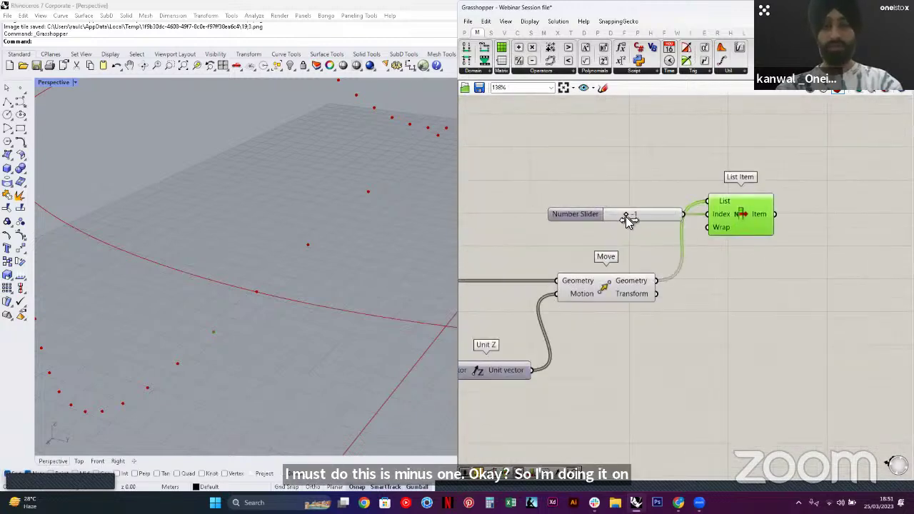
pyautogui.moveTo(640, 215); pyautogui.dragTo(626, 217)
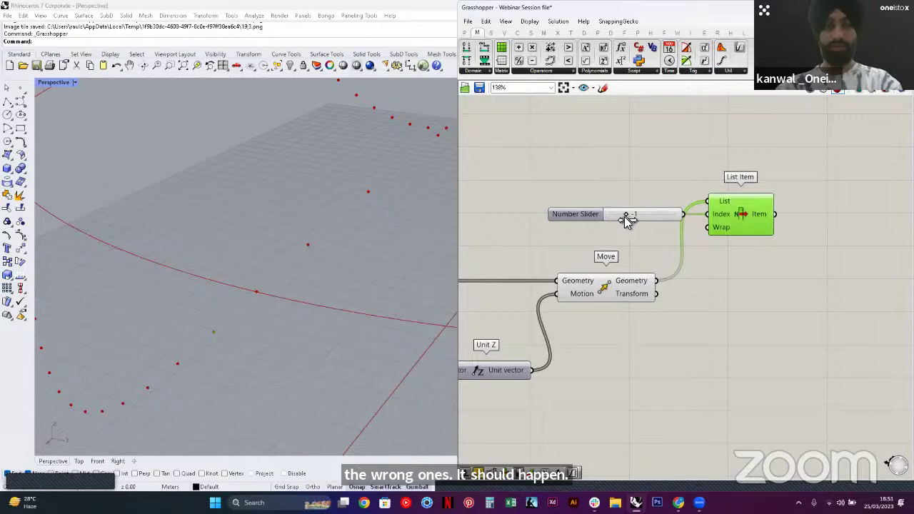
pyautogui.scroll(10, 177, 362)
pyautogui.scroll(-6, 198, 303)
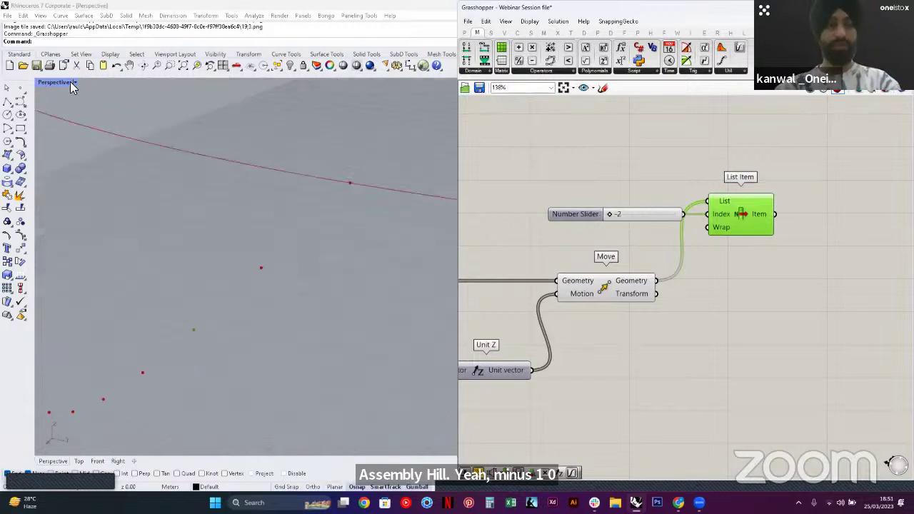
# Switch the Perspective viewport to Rendered display and set the index slider to 2 to check the wave's first points
pyautogui.click(74, 83)
pyautogui.click(71, 137)
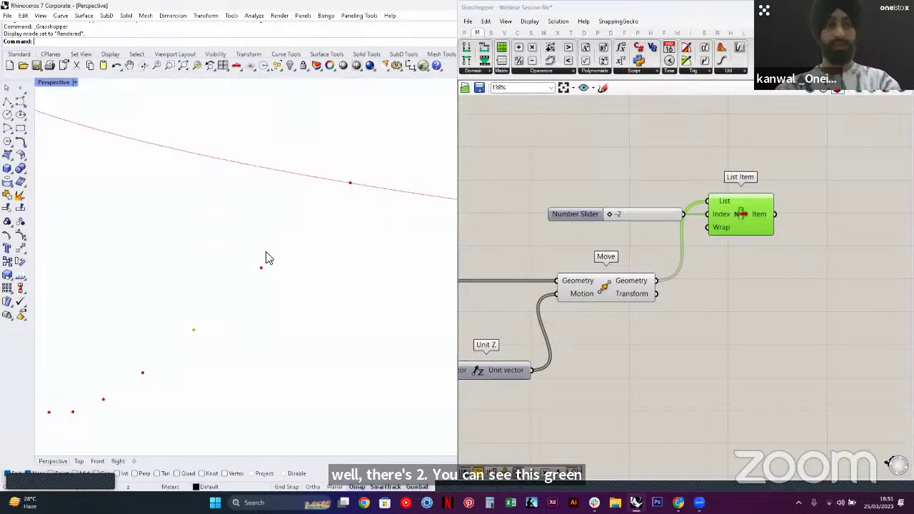
pyautogui.scroll(-8, 267, 257)
pyautogui.moveTo(250, 279); pyautogui.dragTo(229, 321, button='right')
pyautogui.scroll(3, 214, 321)
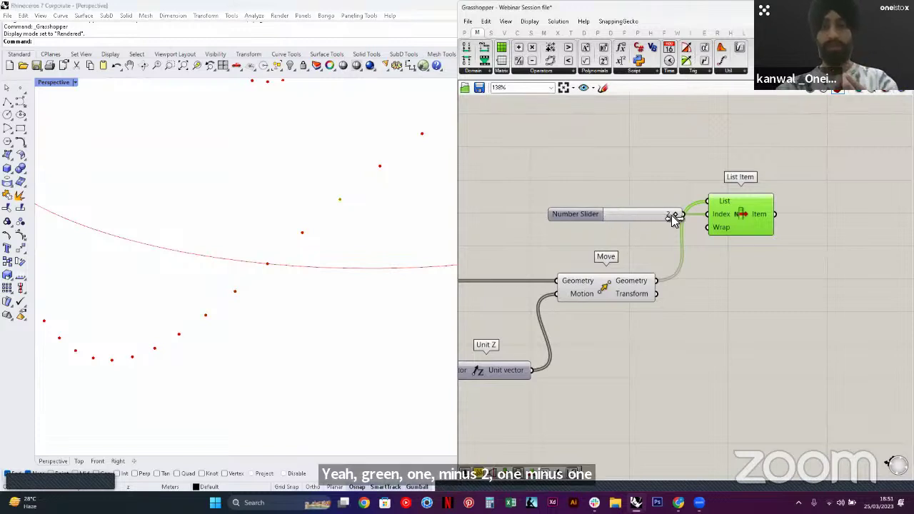
# Delete List Item and its index slider, and look over the wave of points and the remaining definition
pyautogui.scroll(-3, 629, 236)
pyautogui.moveTo(731, 190); pyautogui.dragTo(617, 230)
pyautogui.press('Delete')
pyautogui.moveTo(327, 241); pyautogui.dragTo(325, 269, button='right')
pyautogui.scroll(-3, 669, 250)
pyautogui.moveTo(499, 264); pyautogui.dragTo(617, 247, button='right')
pyautogui.scroll(2, 588, 262)
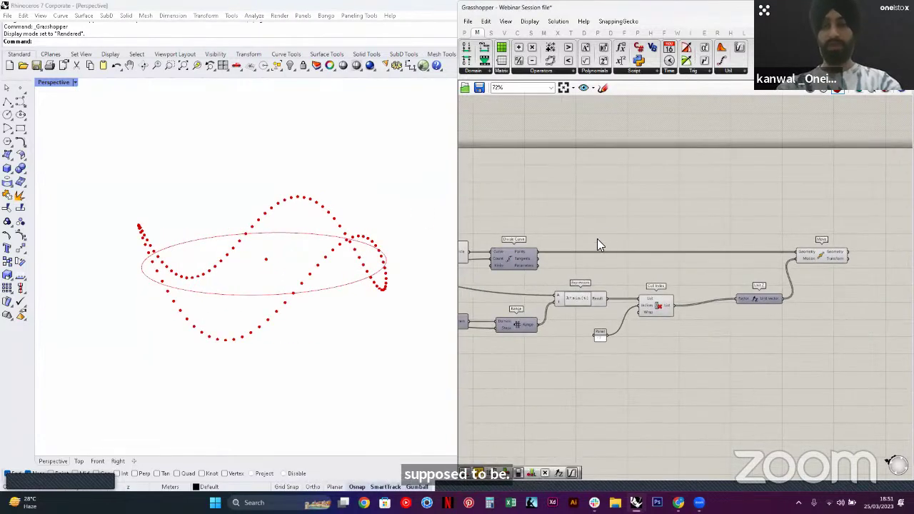
pyautogui.click(514, 256)
pyautogui.click(600, 222)
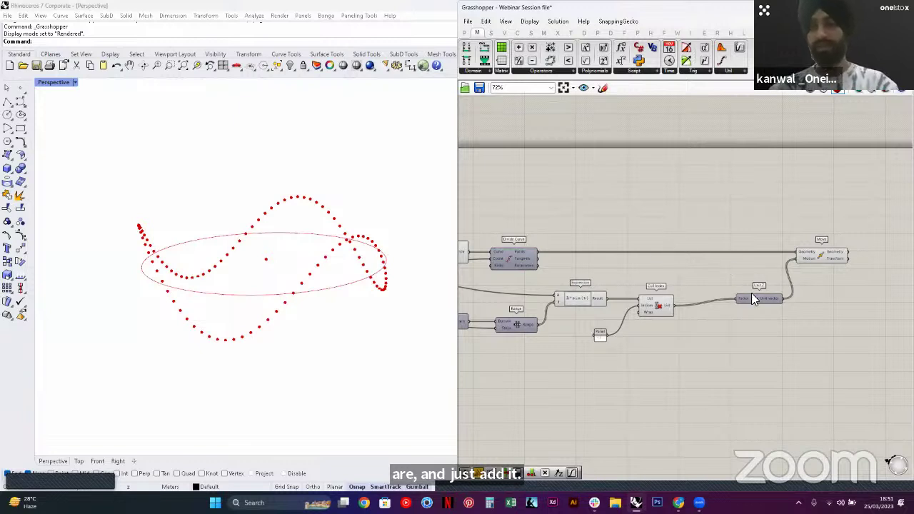
# Move Unit Z closer to Cull Index, in line with its List output
pyautogui.moveTo(751, 298); pyautogui.dragTo(721, 307)
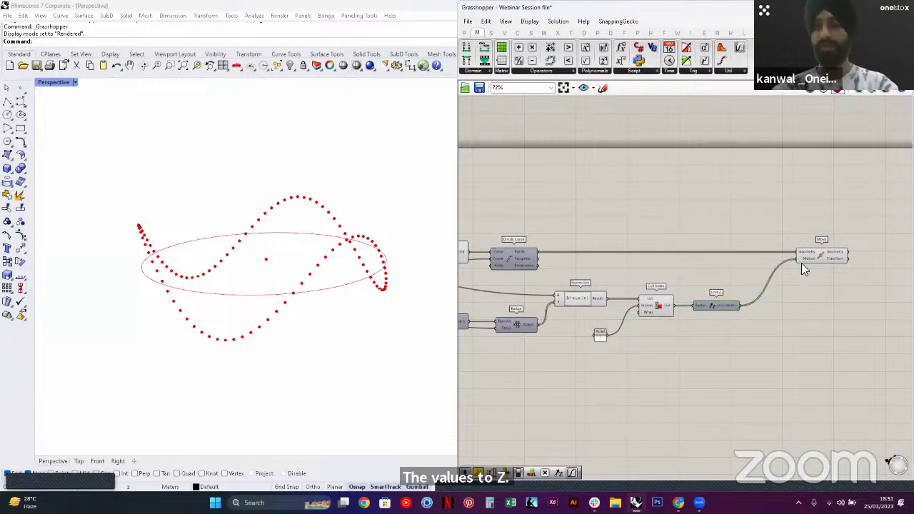
pyautogui.moveTo(320, 263); pyautogui.dragTo(306, 277, button='right')
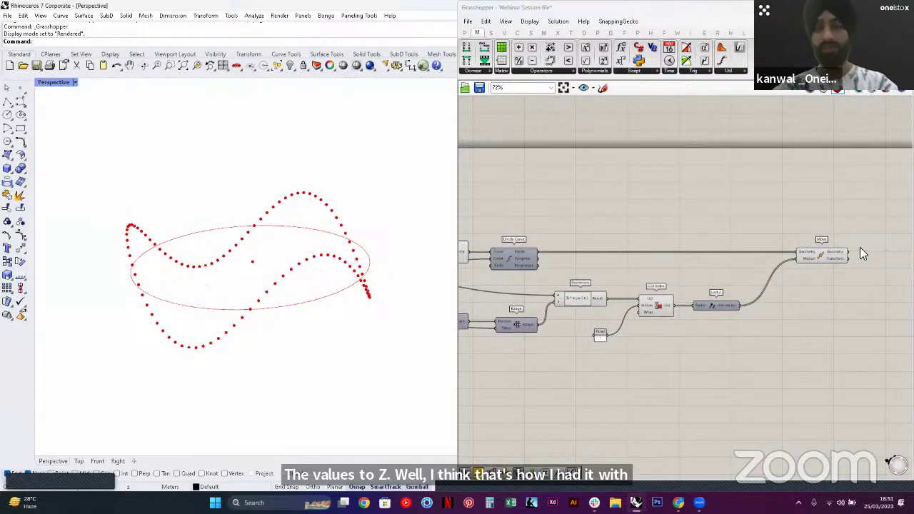
pyautogui.click(818, 255)
pyautogui.click(620, 242)
pyautogui.moveTo(620, 241); pyautogui.dragTo(783, 234, button='right')
pyautogui.moveTo(594, 231); pyautogui.dragTo(702, 243, button='right')
pyautogui.scroll(-1, 704, 226)
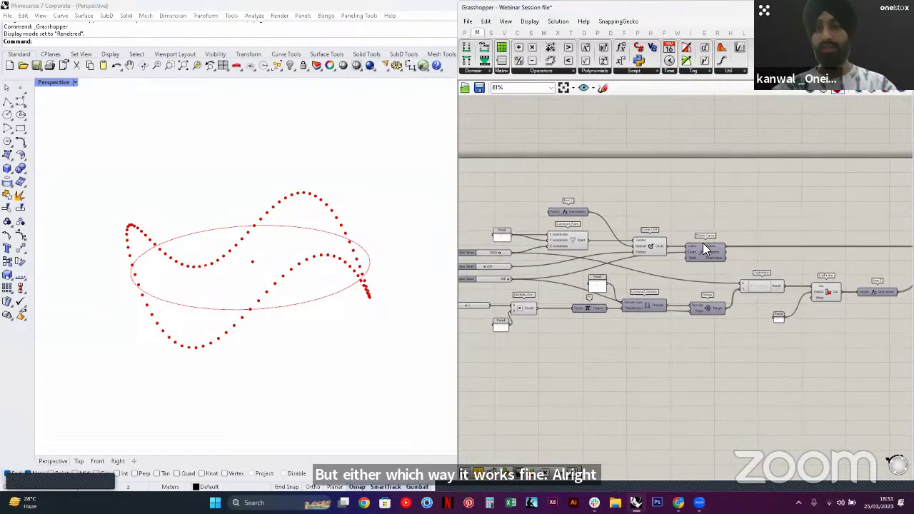
# Insert a relay on the wire feeding Divide Curve's Count input and position it below Circle CNR
pyautogui.doubleClick(620, 258)
pyautogui.moveTo(619, 258); pyautogui.dragTo(661, 279)
pyautogui.scroll(2, 664, 279)
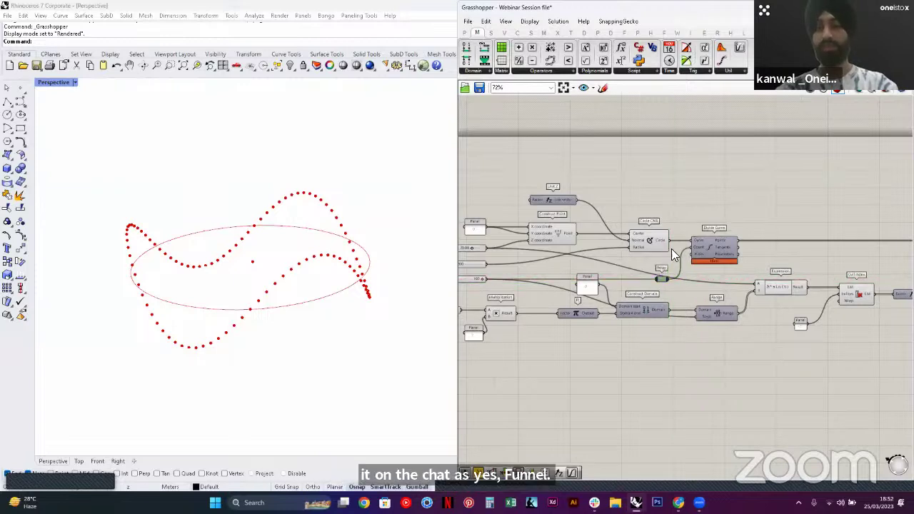
pyautogui.scroll(-2, 671, 255)
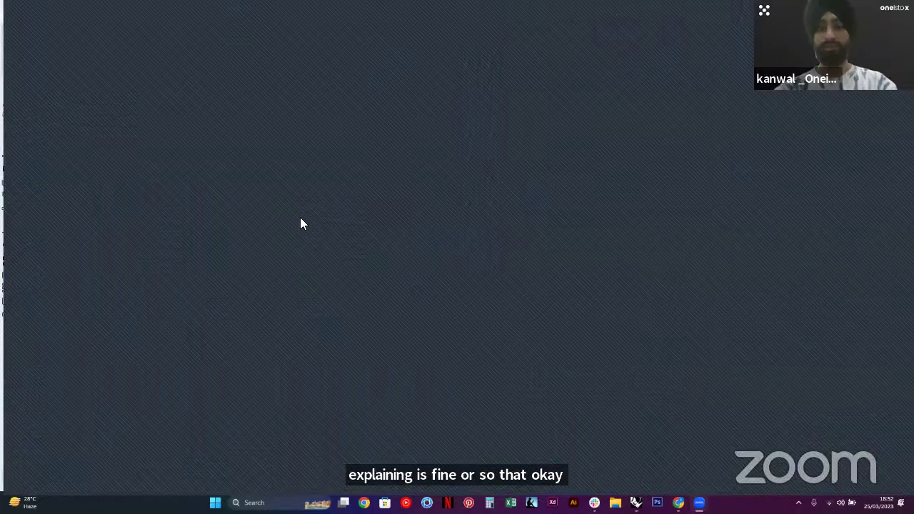
# Reposition the Move component slightly closer to the Unit Z component on the canvas
pyautogui.moveTo(187, 255); pyautogui.dragTo(177, 253, button='right')
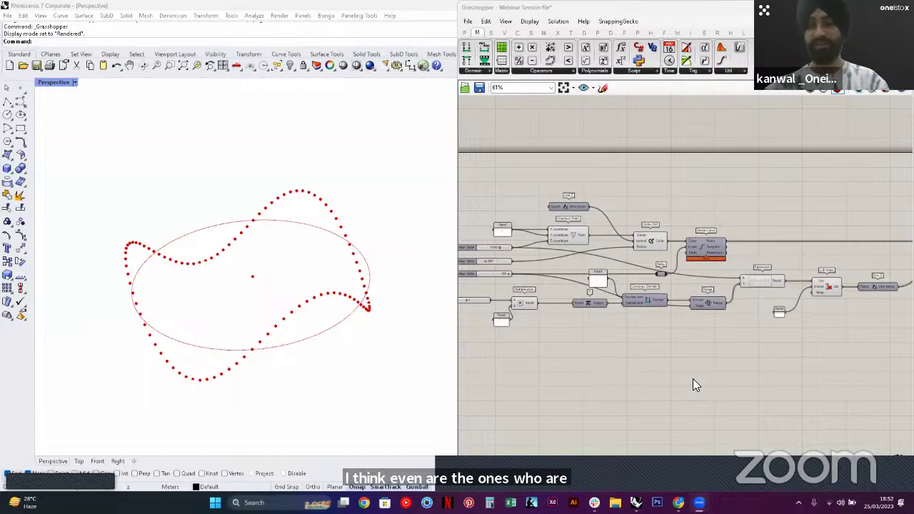
pyautogui.rightClick(721, 289)
pyautogui.moveTo(812, 230); pyautogui.dragTo(719, 245, button='right')
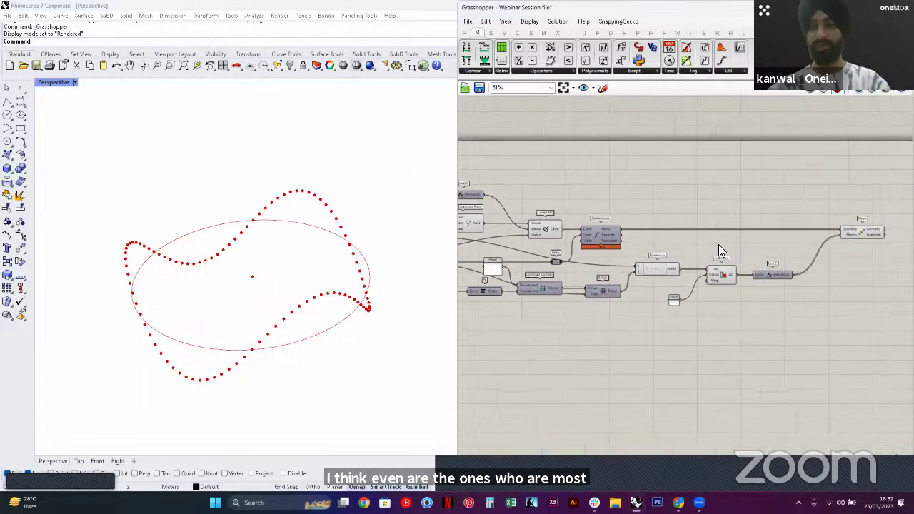
pyautogui.scroll(3, 717, 244)
pyautogui.moveTo(245, 298); pyautogui.dragTo(313, 292, button='right')
pyautogui.moveTo(833, 232); pyautogui.dragTo(672, 232, button='right')
pyautogui.moveTo(789, 226); pyautogui.dragTo(684, 243, button='right')
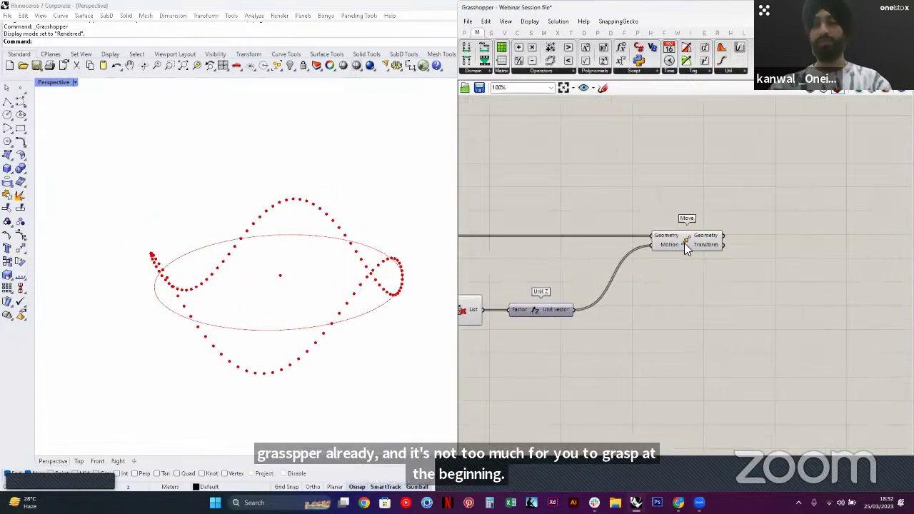
pyautogui.click(653, 239)
pyautogui.click(653, 275)
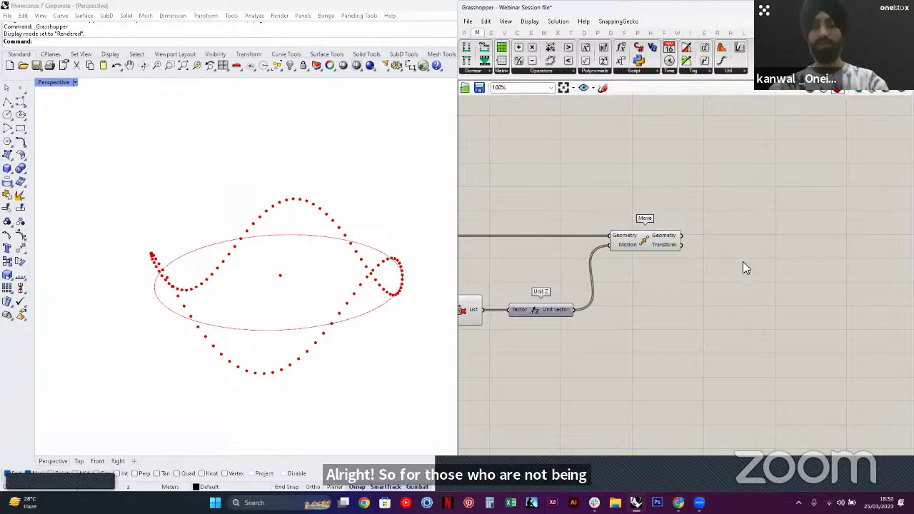
pyautogui.moveTo(392, 310); pyautogui.dragTo(331, 296, button='right')
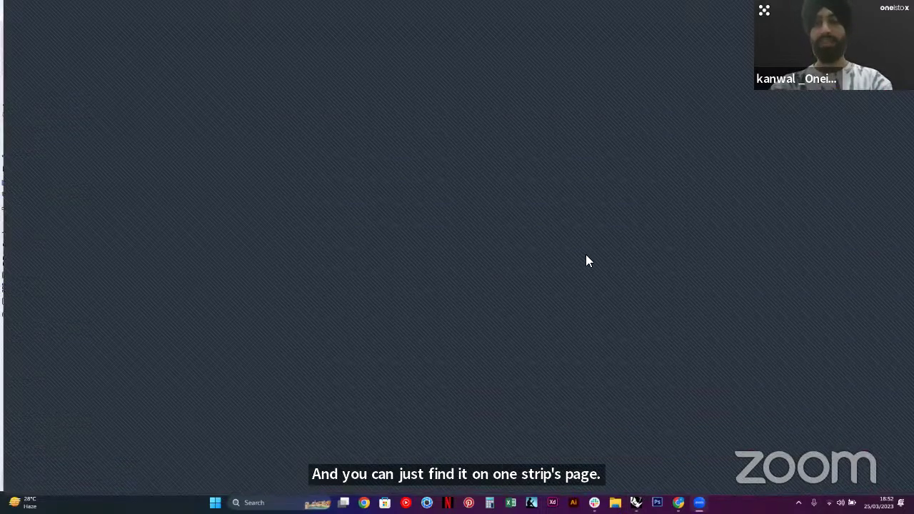
# Delete the relay on the wire that feeds the Count input of Divide Curve
pyautogui.moveTo(586, 257); pyautogui.dragTo(802, 289, button='right')
pyautogui.scroll(2, 736, 298)
pyautogui.click(736, 298)
pyautogui.press('Delete')
pyautogui.scroll(-2, 691, 251)
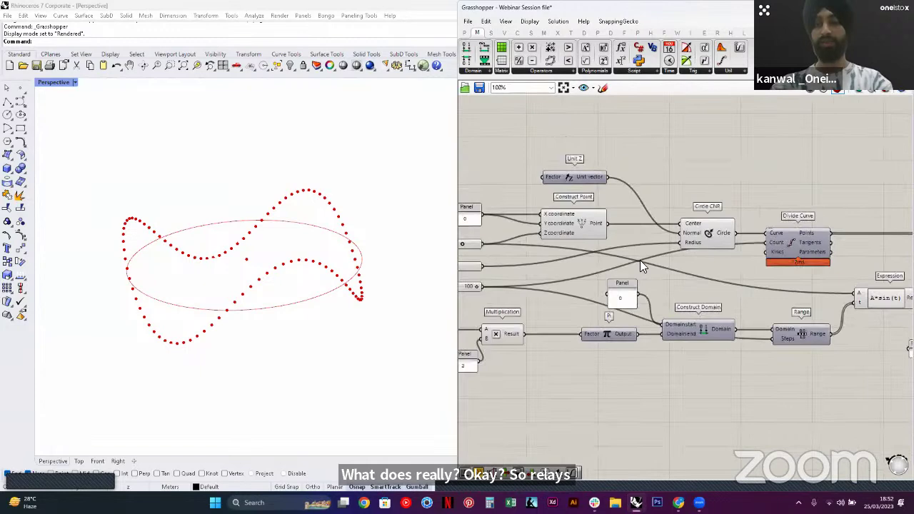
# Insert a relay on the wire into Divide Curve's Count input and place it below the Circle CNR component
pyautogui.doubleClick(624, 265)
pyautogui.moveTo(624, 266); pyautogui.dragTo(728, 284)
pyautogui.moveTo(748, 280); pyautogui.dragTo(692, 263, button='right')
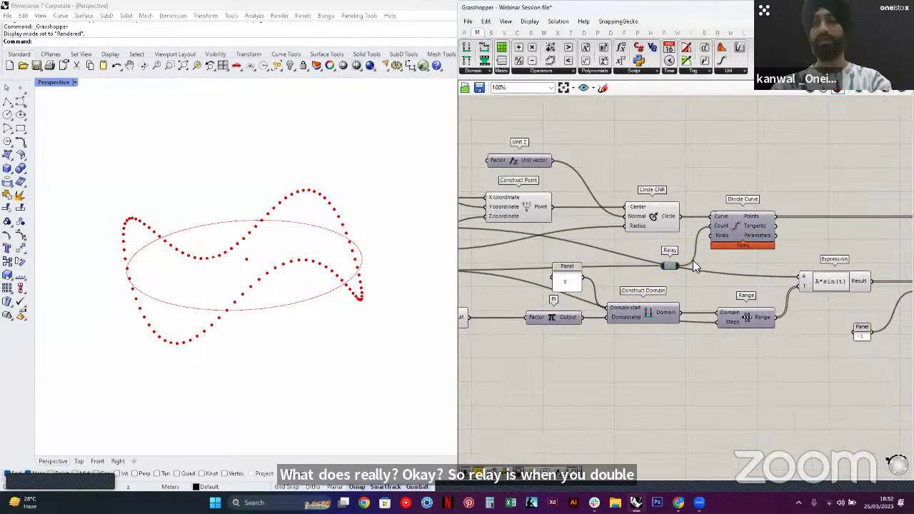
pyautogui.scroll(1, 693, 259)
pyautogui.moveTo(673, 267); pyautogui.dragTo(675, 222)
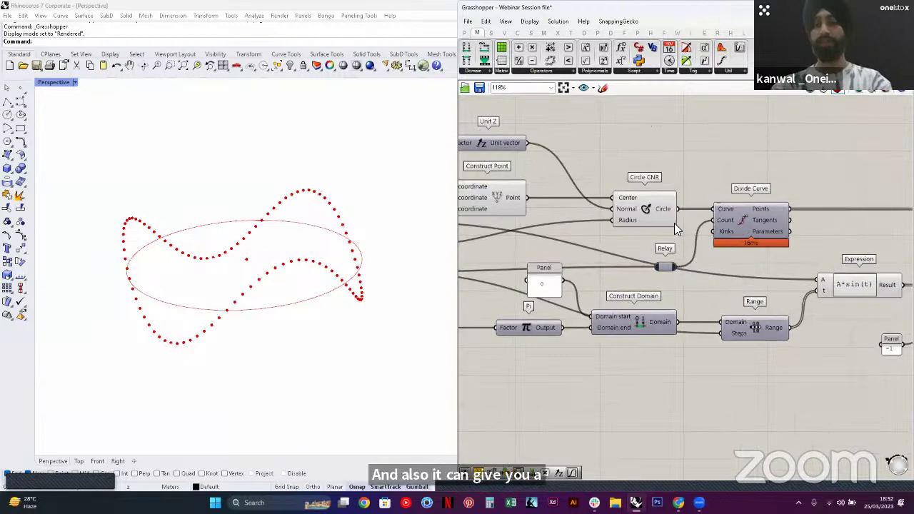
pyautogui.click(663, 266)
pyautogui.scroll(-3, 678, 235)
pyautogui.scroll(1, 694, 228)
# Insert a second relay on the wire into the Expression's A input and place it directly below the first relay
pyautogui.moveTo(830, 264); pyautogui.dragTo(751, 242, button='right')
pyautogui.doubleClick(765, 244)
pyautogui.moveTo(765, 244); pyautogui.dragTo(708, 253)
pyautogui.scroll(3, 715, 264)
pyautogui.scroll(-3, 708, 254)
pyautogui.moveTo(618, 255); pyautogui.dragTo(665, 254, button='right')
pyautogui.scroll(1, 664, 254)
# Move the panel containing 0 to the left of the Pi component to clear the Construct Domain wires
pyautogui.moveTo(664, 254); pyautogui.dragTo(601, 278)
pyautogui.click(621, 238)
pyautogui.scroll(-2, 621, 238)
pyautogui.scroll(1, 784, 214)
# Try placing Divide Curve upstream of the Circle CNR component so that its wires run backwards
pyautogui.moveTo(782, 213); pyautogui.dragTo(645, 229)
pyautogui.scroll(3, 646, 230)
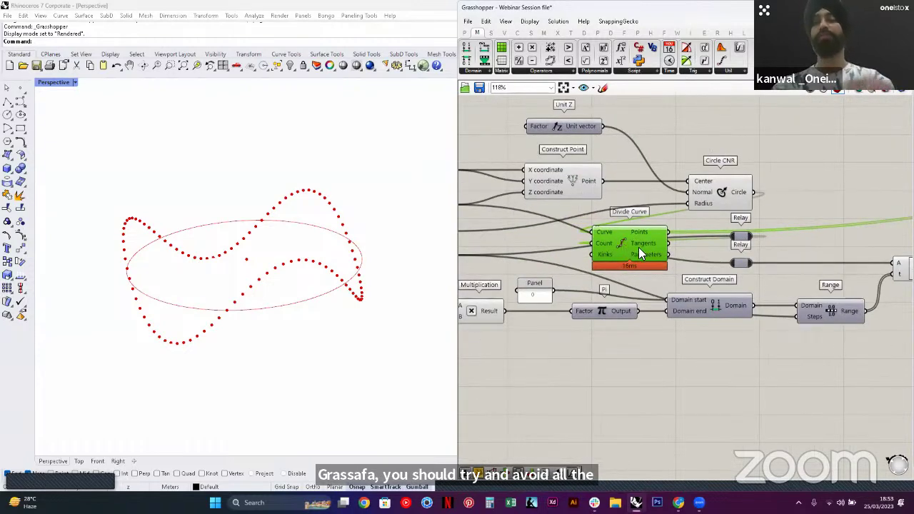
pyautogui.hotkey('ctrl', 'z')
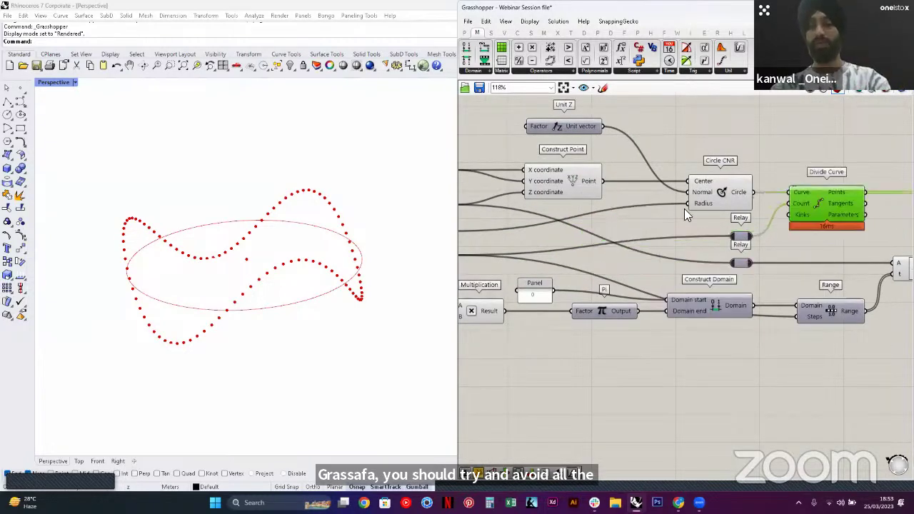
pyautogui.click(684, 214)
# Examine how the data flows from the number sliders through Circle CNR and Divide Curve to the Move component
pyautogui.scroll(-1, 684, 214)
pyautogui.scroll(-2, 745, 196)
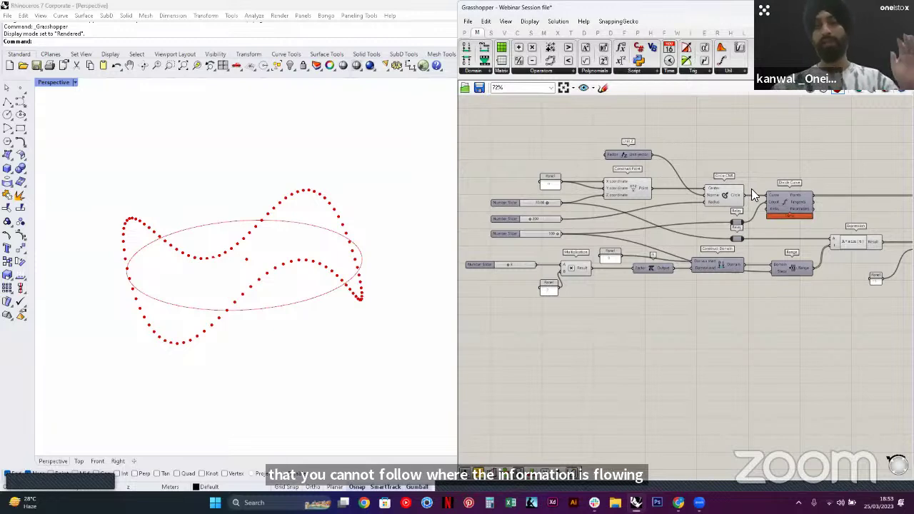
pyautogui.moveTo(724, 204); pyautogui.dragTo(521, 211, button='right')
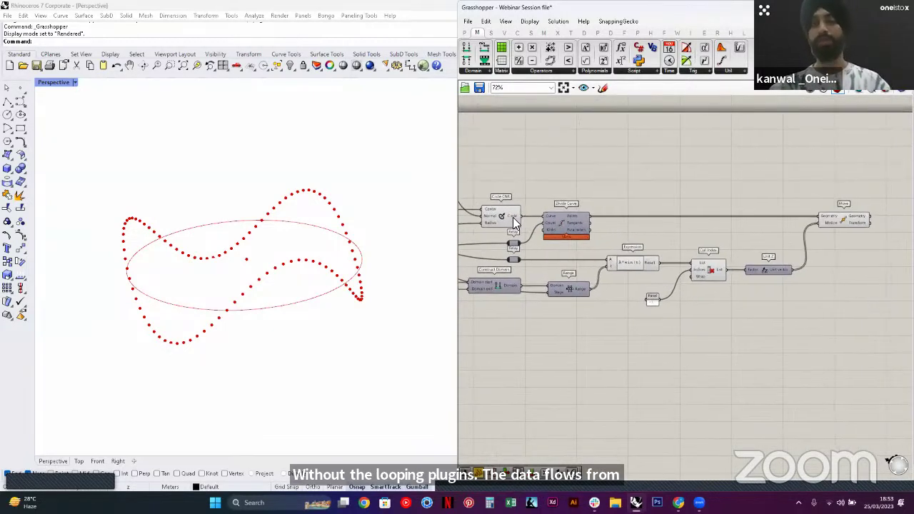
pyautogui.moveTo(659, 200)
pyautogui.mouseDown(button='right')
pyautogui.moveTo(809, 192)
pyautogui.moveTo(791, 210)
pyautogui.moveTo(651, 197)
pyautogui.mouseUp(button='right')
pyautogui.scroll(1, 656, 203)
pyautogui.click(657, 206)
pyautogui.click(667, 177)
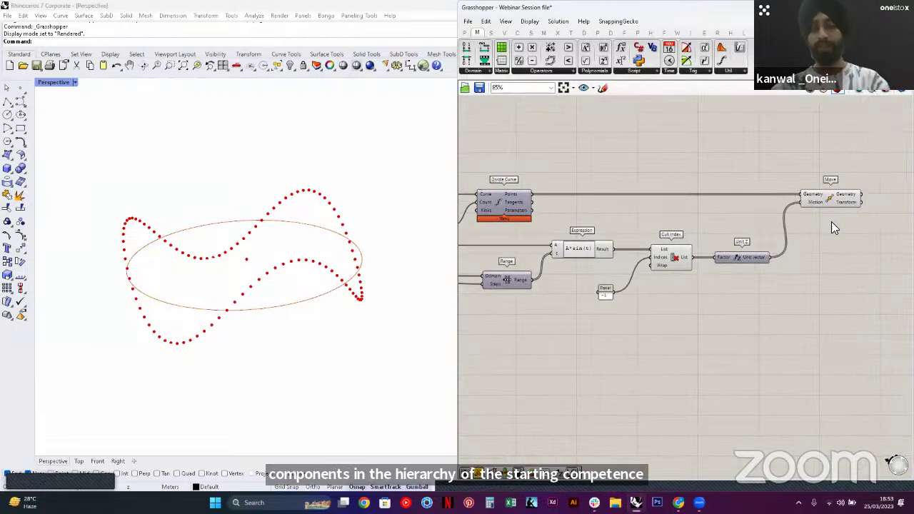
pyautogui.moveTo(831, 222); pyautogui.dragTo(790, 226, button='right')
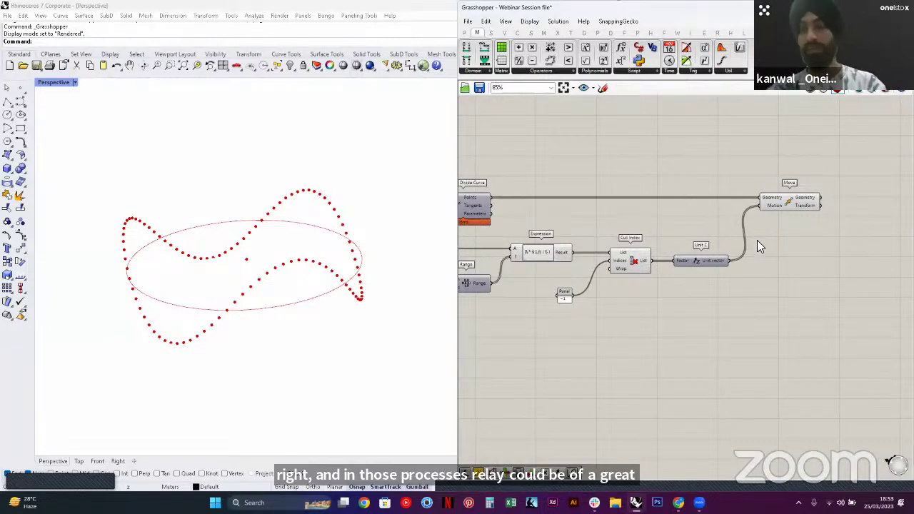
# Highlight the Move component's output and inspect the displaced points around the circle in the Perspective view
pyautogui.click(790, 202)
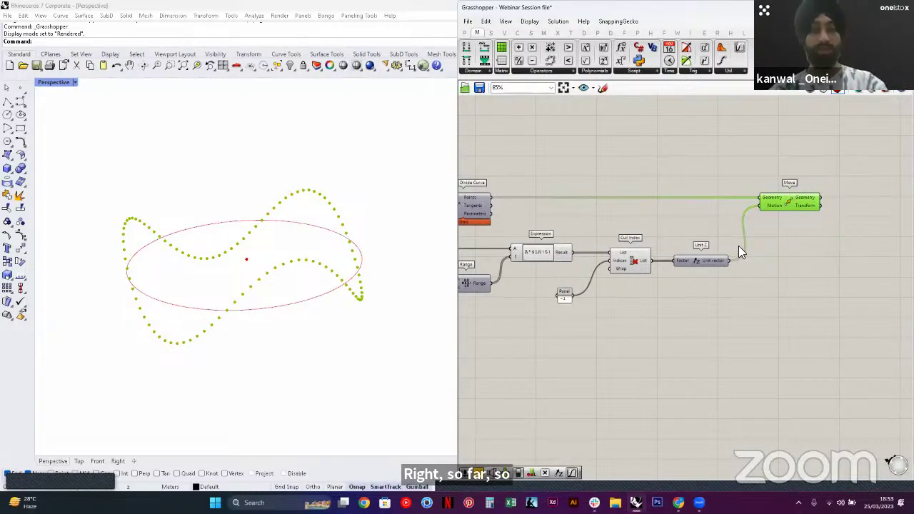
pyautogui.click(775, 240)
pyautogui.moveTo(245, 241); pyautogui.dragTo(263, 277, button='right')
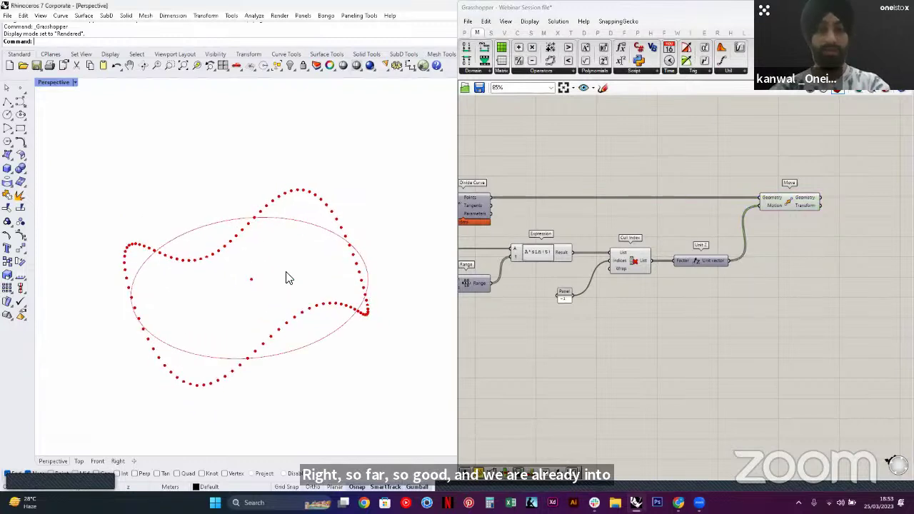
pyautogui.scroll(2, 687, 201)
pyautogui.click(669, 220)
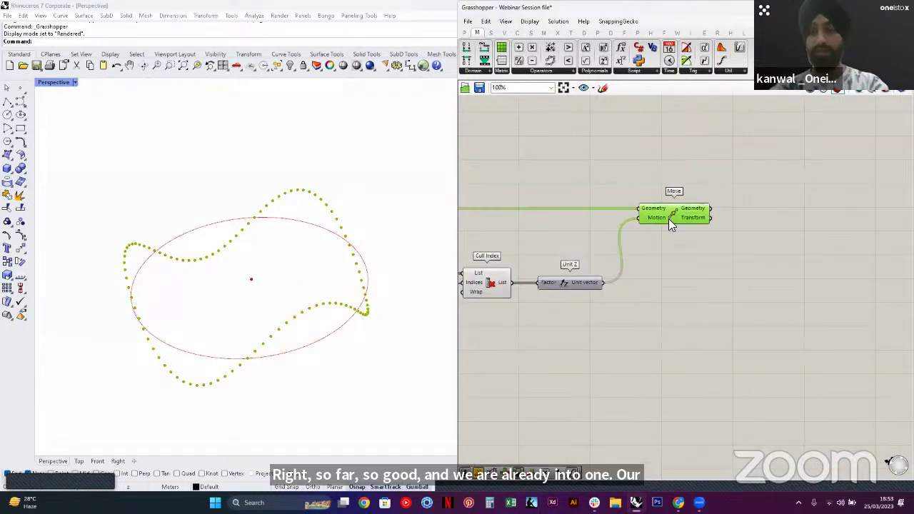
pyautogui.moveTo(270, 276); pyautogui.dragTo(241, 267, button='right')
pyautogui.moveTo(566, 236); pyautogui.dragTo(619, 239, button='right')
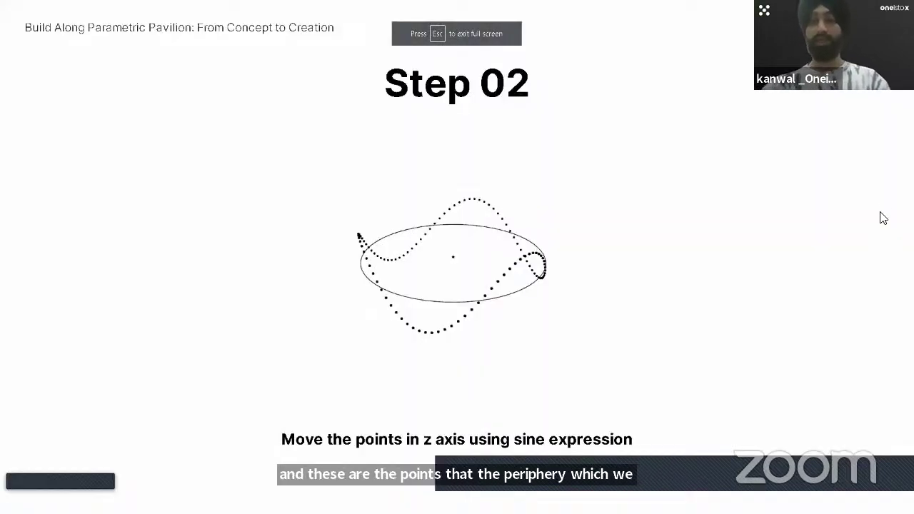
pyautogui.press('Right')
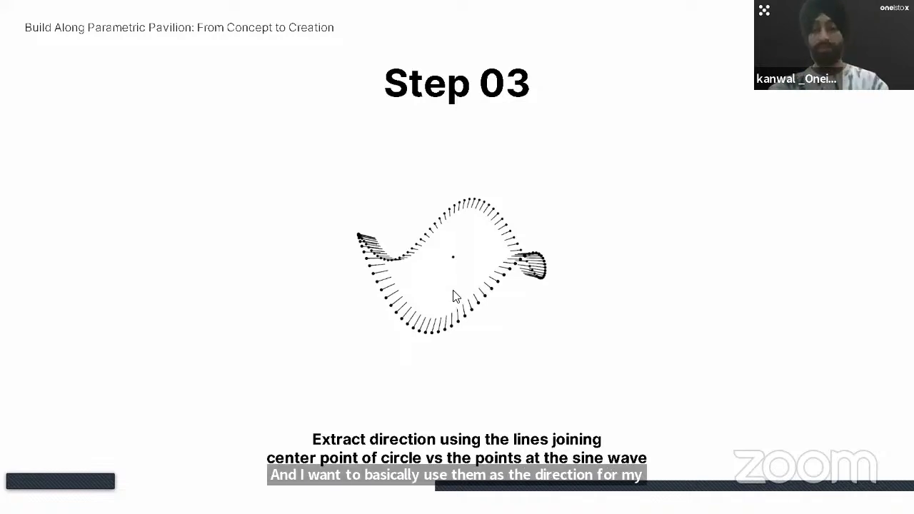
pyautogui.click(873, 226)
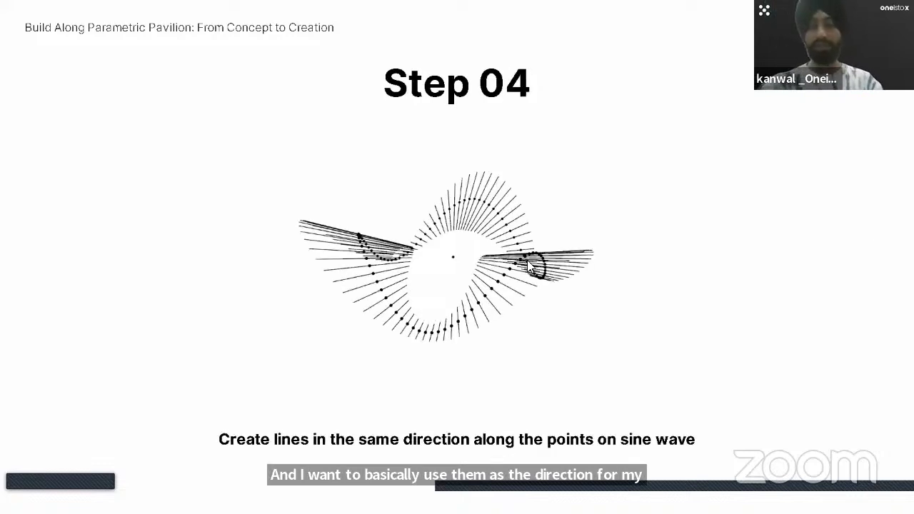
pyautogui.press('Left')
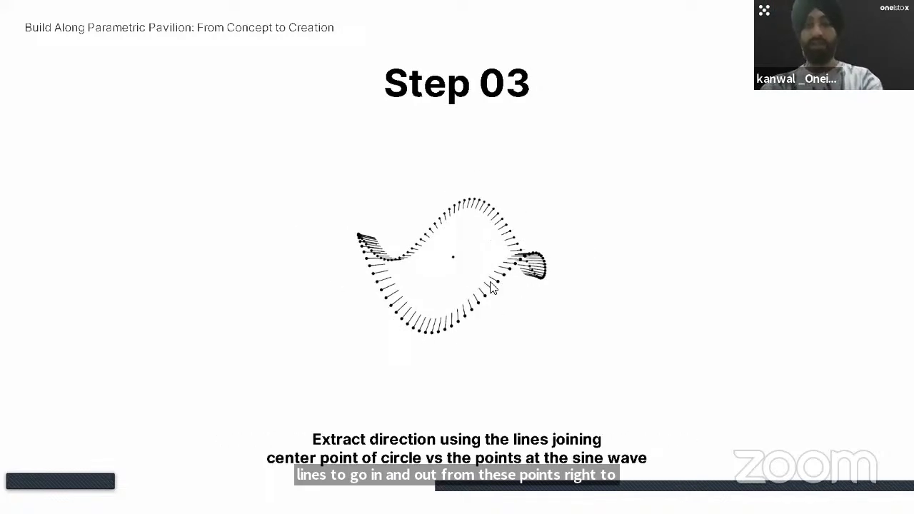
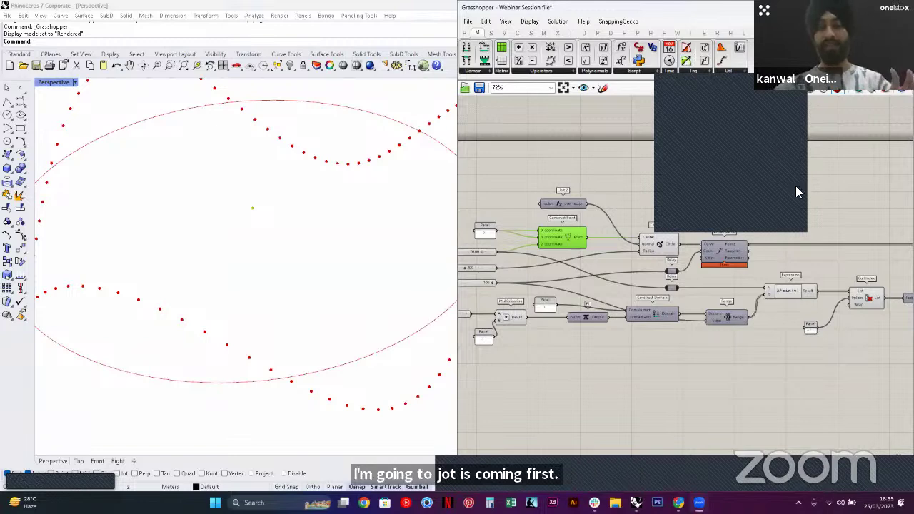
# Try a Line SDL component above the Divide Curve points wire and check its Start, Direction and Length inputs
pyautogui.doubleClick(836, 197)
pyautogui.write('LINE')
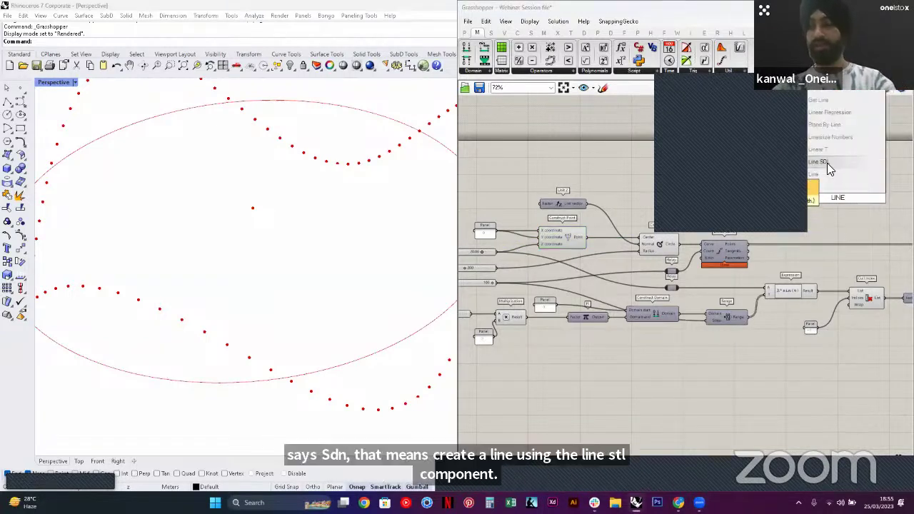
pyautogui.click(826, 163)
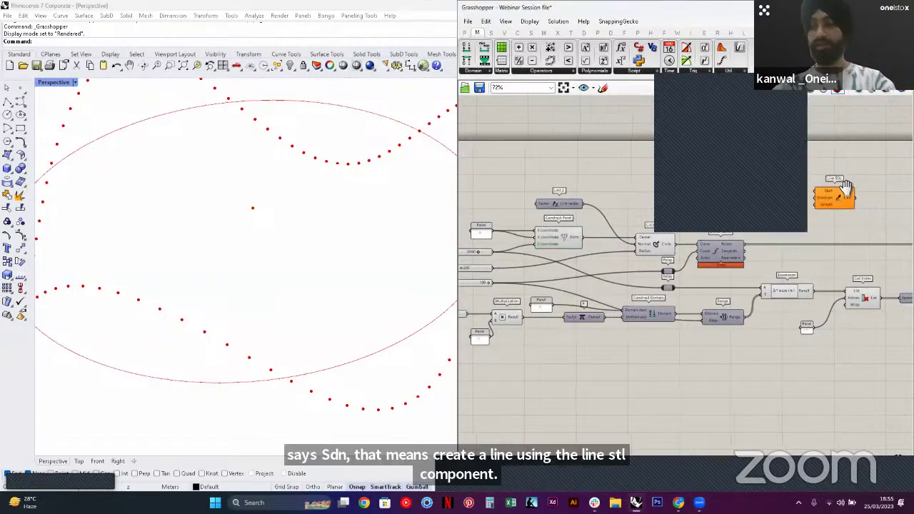
pyautogui.moveTo(835, 194); pyautogui.dragTo(661, 177, button='right')
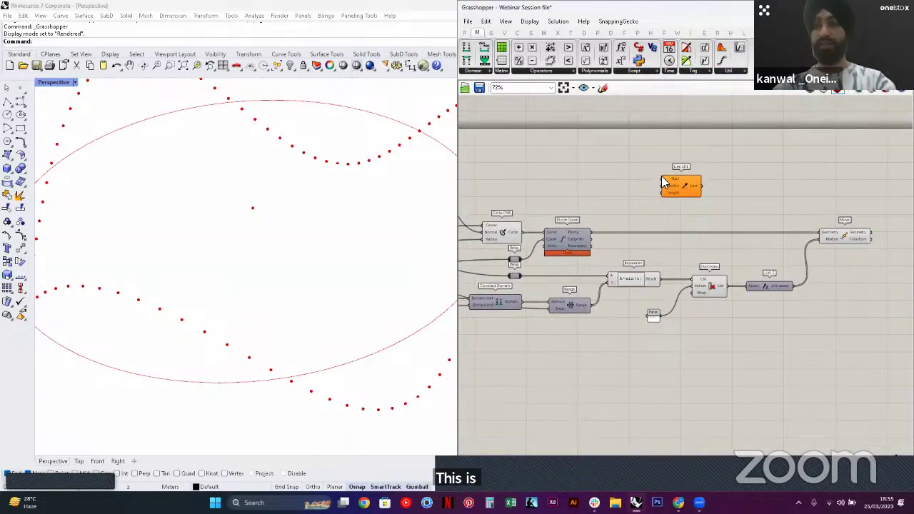
pyautogui.scroll(5, 659, 173)
pyautogui.moveTo(617, 162); pyautogui.dragTo(696, 183)
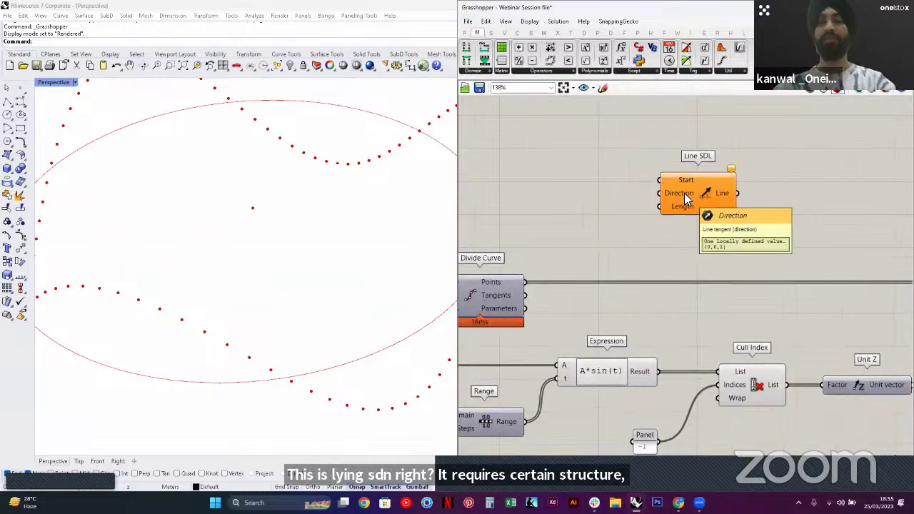
pyautogui.scroll(-5, 267, 228)
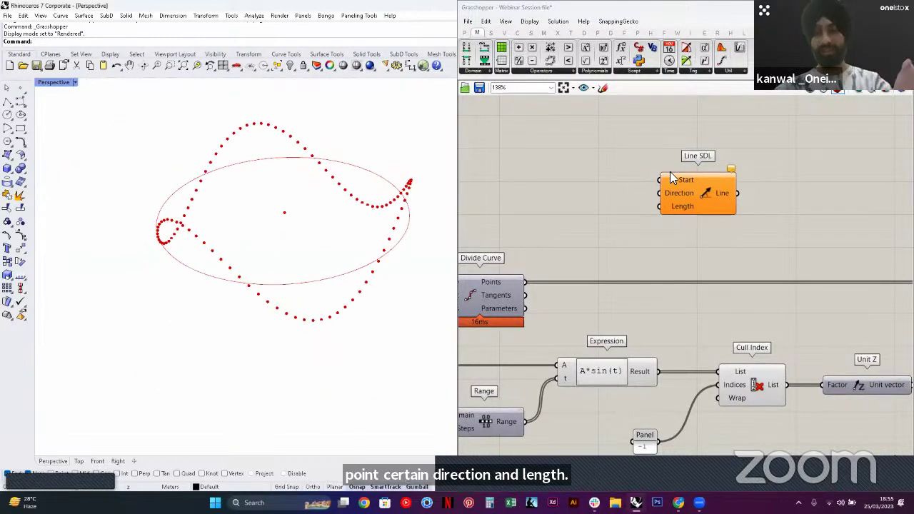
pyautogui.moveTo(699, 189); pyautogui.dragTo(696, 189)
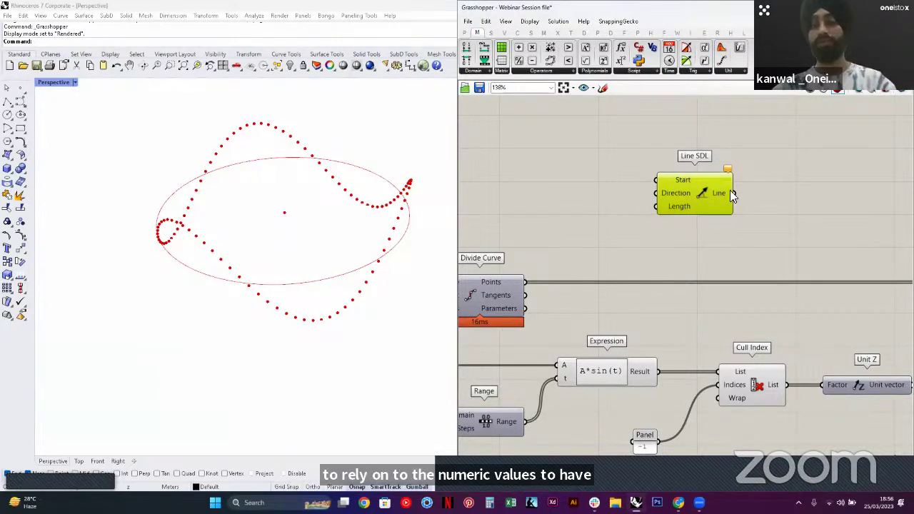
pyautogui.press('Delete')
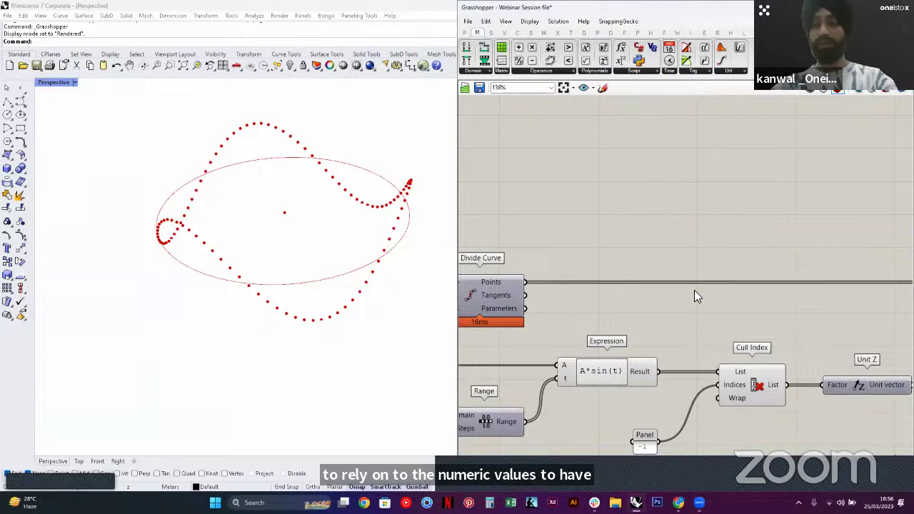
pyautogui.scroll(-5, 694, 294)
pyautogui.scroll(1, 655, 297)
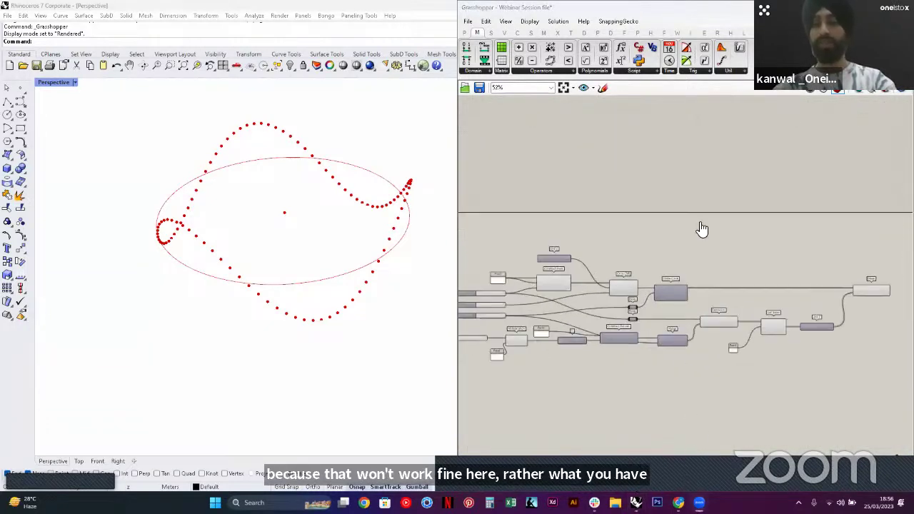
pyautogui.click(713, 143)
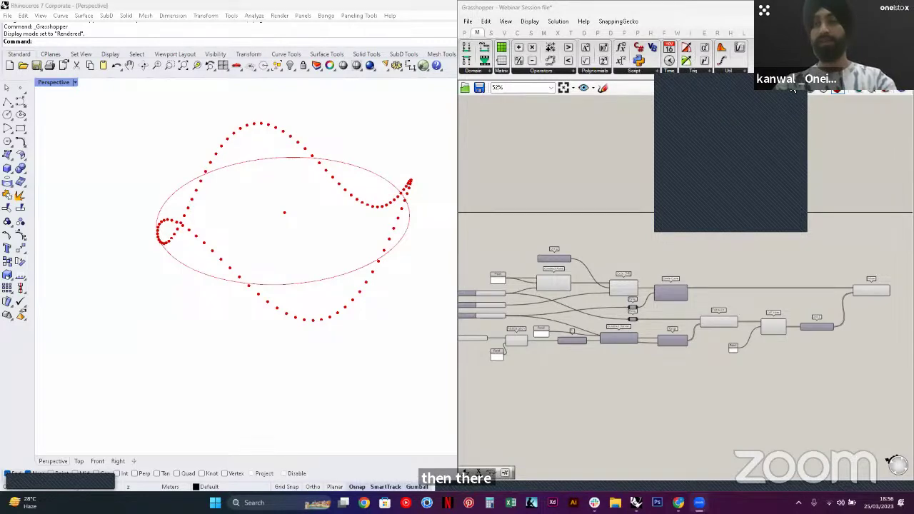
pyautogui.scroll(5, 696, 248)
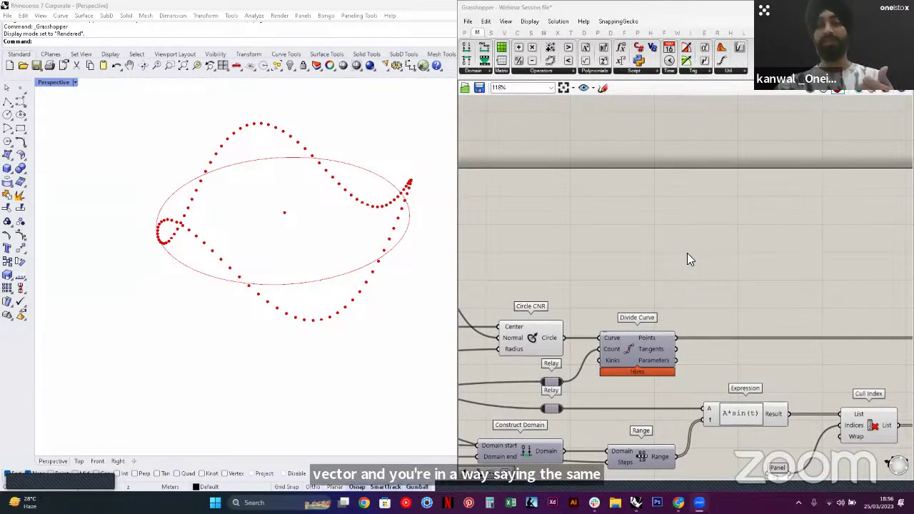
pyautogui.scroll(-3, 597, 248)
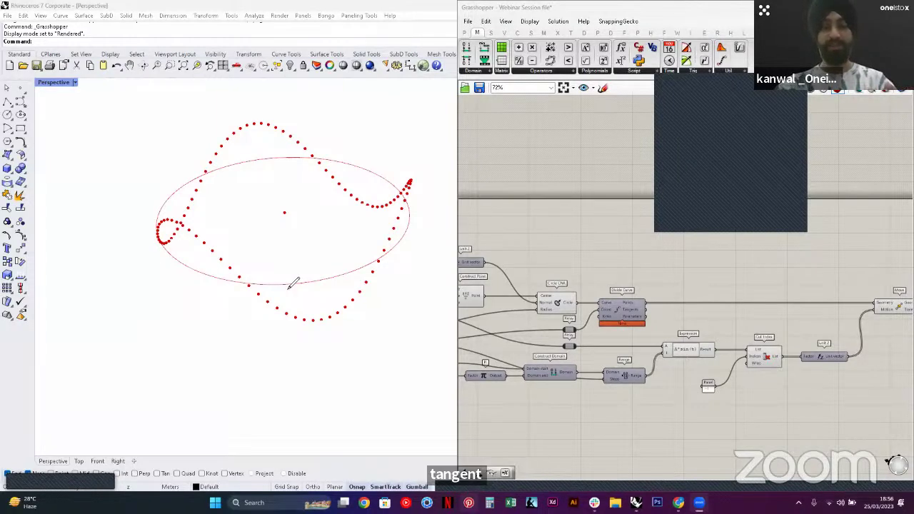
# Annotate the viewport with two tangent arrows at the circle's lower edge and a line from its center to the sine wave
pyautogui.moveTo(288, 284)
pyautogui.mouseDown()
pyautogui.moveTo(119, 275)
pyautogui.moveTo(149, 291)
pyautogui.mouseUp()
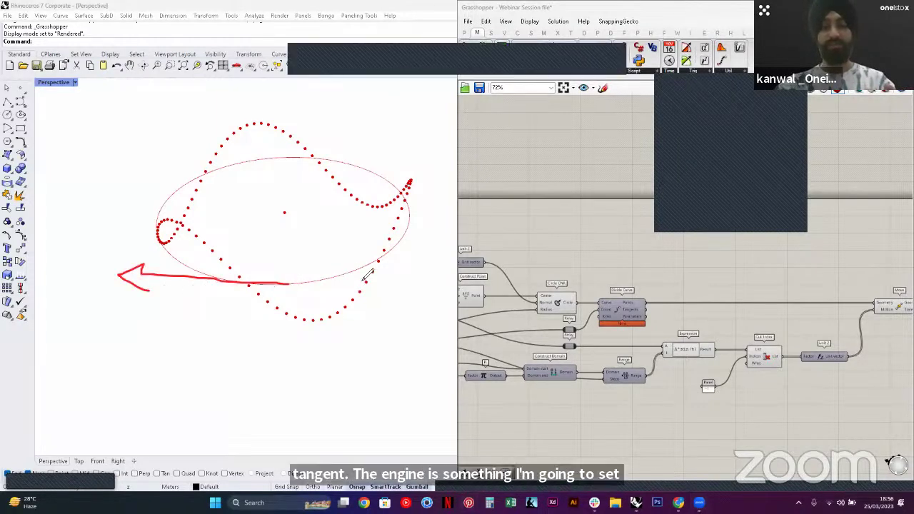
pyautogui.moveTo(335, 272)
pyautogui.mouseDown()
pyautogui.moveTo(346, 283)
pyautogui.moveTo(189, 306)
pyautogui.moveTo(196, 312)
pyautogui.mouseUp()
pyautogui.moveTo(286, 213); pyautogui.dragTo(177, 224)
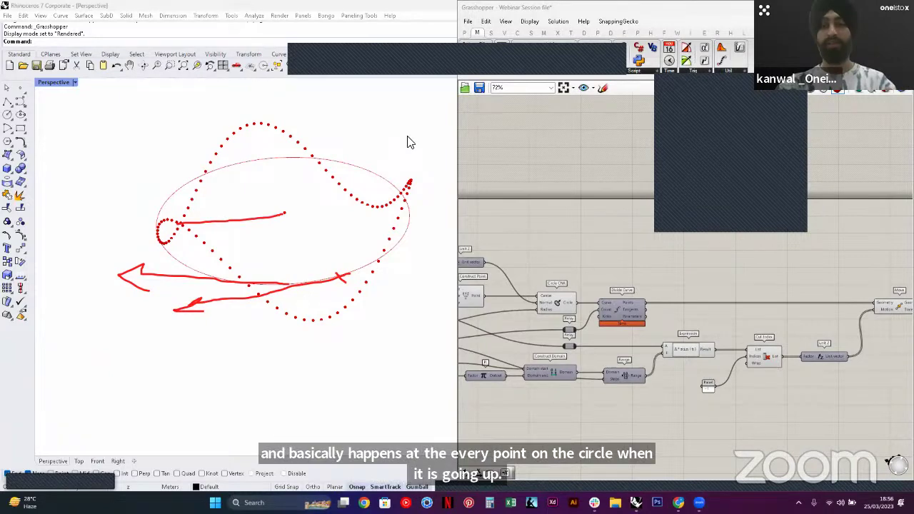
# Clear the drawn annotations and inspect the up-and-down wave of points from the side in the Perspective view
pyautogui.click(583, 70)
pyautogui.click(585, 82)
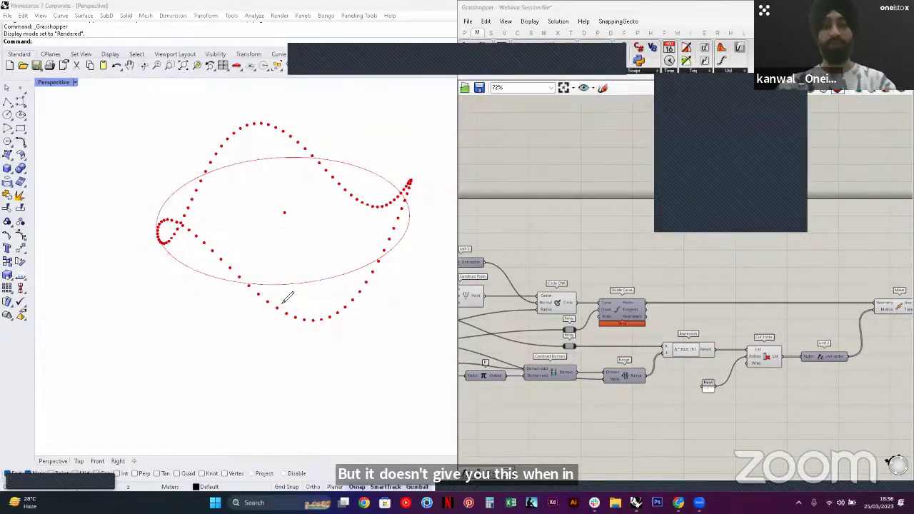
pyautogui.click(612, 61)
pyautogui.moveTo(314, 244)
pyautogui.mouseDown(button='right')
pyautogui.moveTo(288, 253)
pyautogui.moveTo(300, 250)
pyautogui.mouseUp(button='right')
pyautogui.scroll(2, 311, 244)
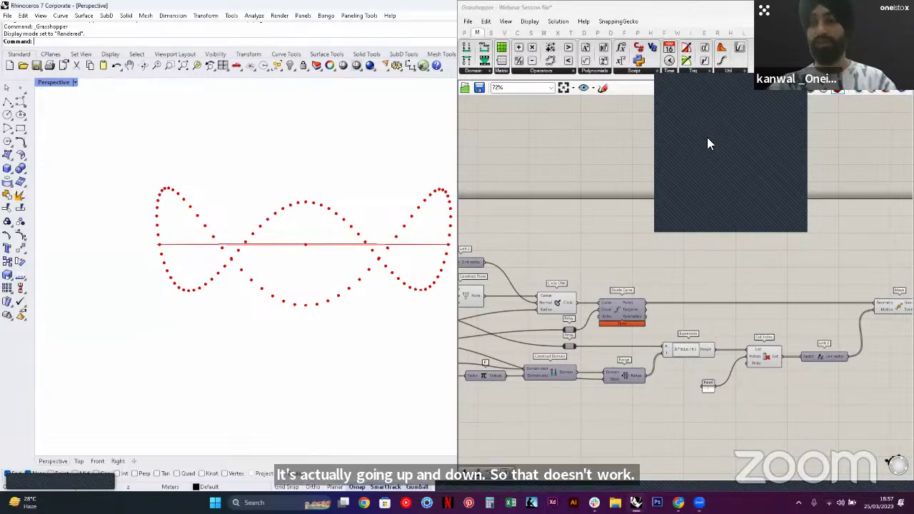
pyautogui.click(794, 81)
# Highlight the Construct Point component to locate the circle's center point in the Perspective view
pyautogui.moveTo(255, 178); pyautogui.dragTo(303, 237, button='right')
pyautogui.moveTo(674, 242); pyautogui.dragTo(803, 237, button='right')
pyautogui.click(585, 291)
pyautogui.moveTo(334, 267); pyautogui.dragTo(265, 249, button='right')
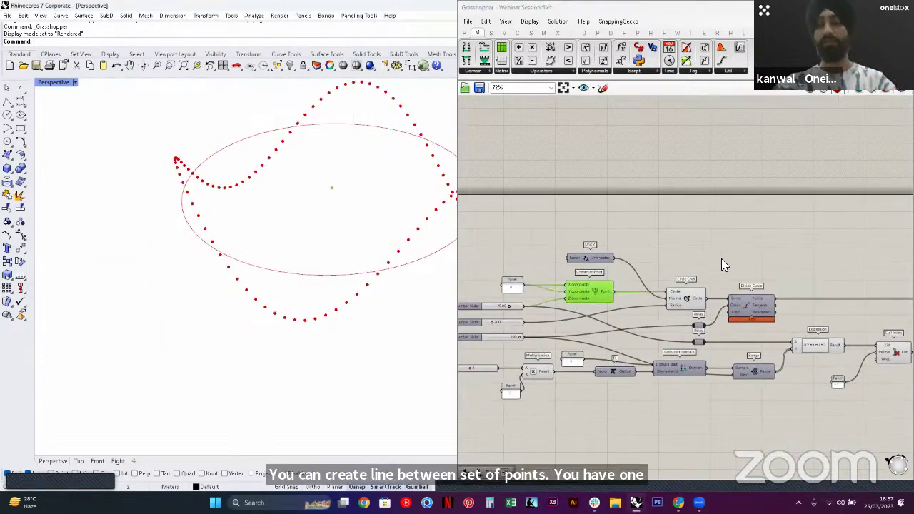
# Add a Line component that joins two points, placed above Divide Curve on the canvas
pyautogui.doubleClick(785, 251)
pyautogui.write('lin')
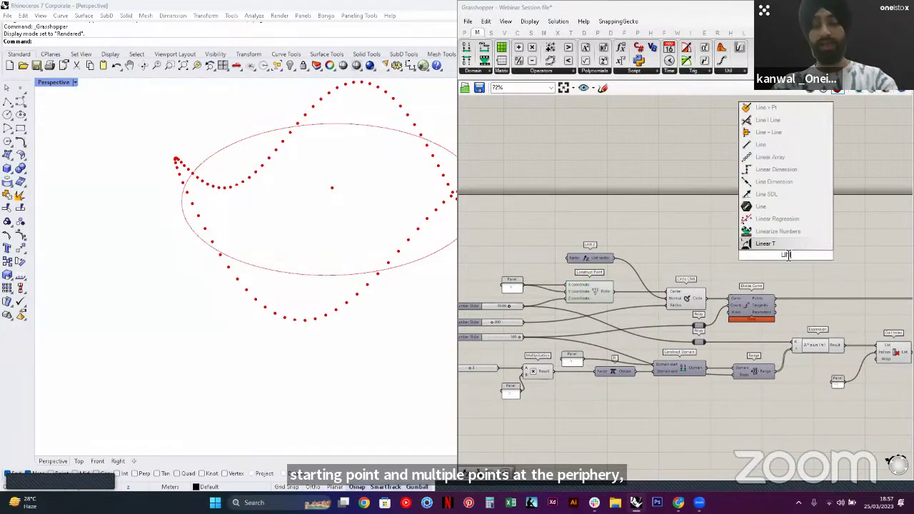
pyautogui.write('e')
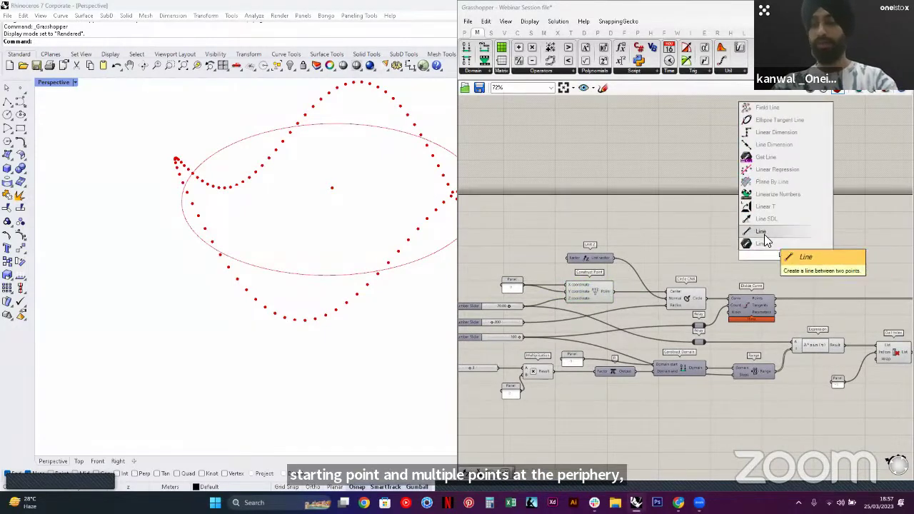
pyautogui.click(764, 238)
pyautogui.scroll(5, 742, 242)
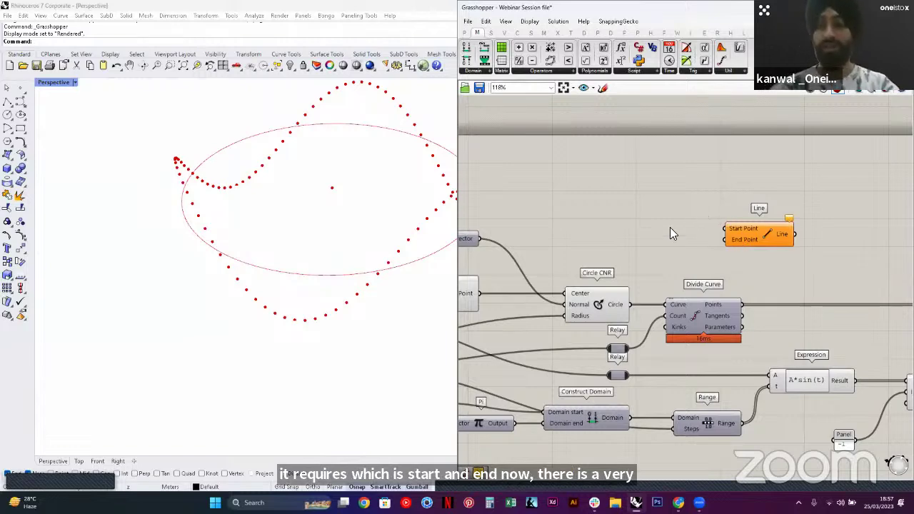
# Connect the Construct Point output to the Line component's Start Point input
pyautogui.scroll(-3, 670, 227)
pyautogui.moveTo(601, 259); pyautogui.dragTo(628, 271, button='right')
pyautogui.scroll(2, 579, 280)
pyautogui.moveTo(579, 278); pyautogui.dragTo(788, 222)
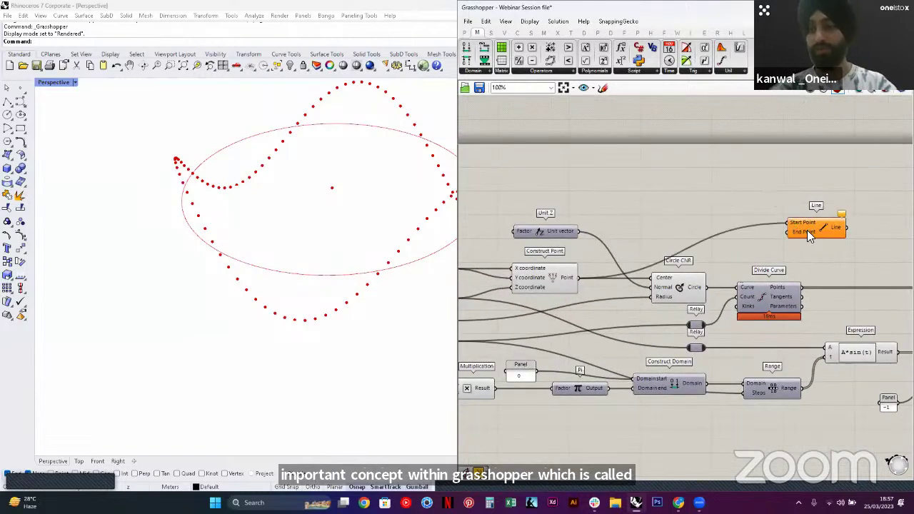
# Place the Line component beyond Move and connect Move's Geometry output to its End Point input
pyautogui.moveTo(808, 230); pyautogui.dragTo(594, 233, button='right')
pyautogui.moveTo(594, 232); pyautogui.dragTo(779, 231)
pyautogui.moveTo(791, 234); pyautogui.dragTo(578, 217, button='right')
pyautogui.scroll(-1, 578, 217)
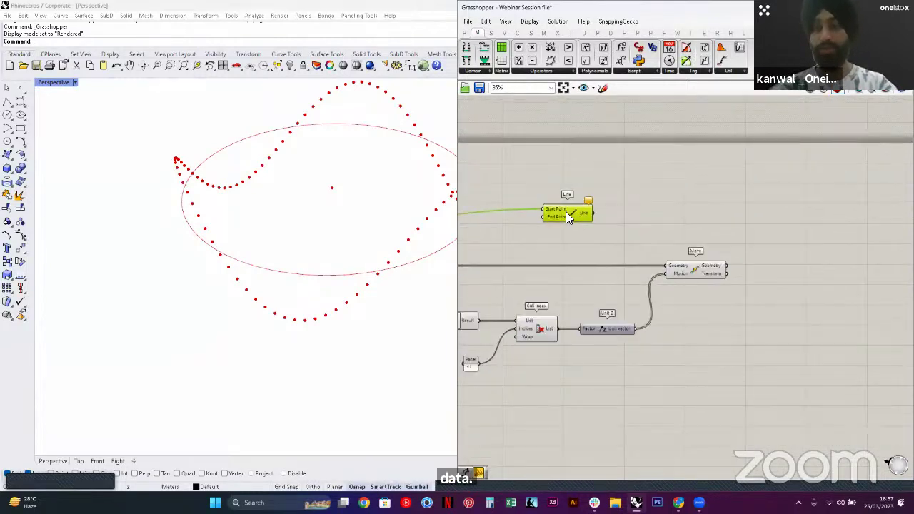
pyautogui.moveTo(565, 212); pyautogui.dragTo(723, 214)
pyautogui.click(742, 251)
pyautogui.moveTo(745, 253); pyautogui.dragTo(692, 252, button='right')
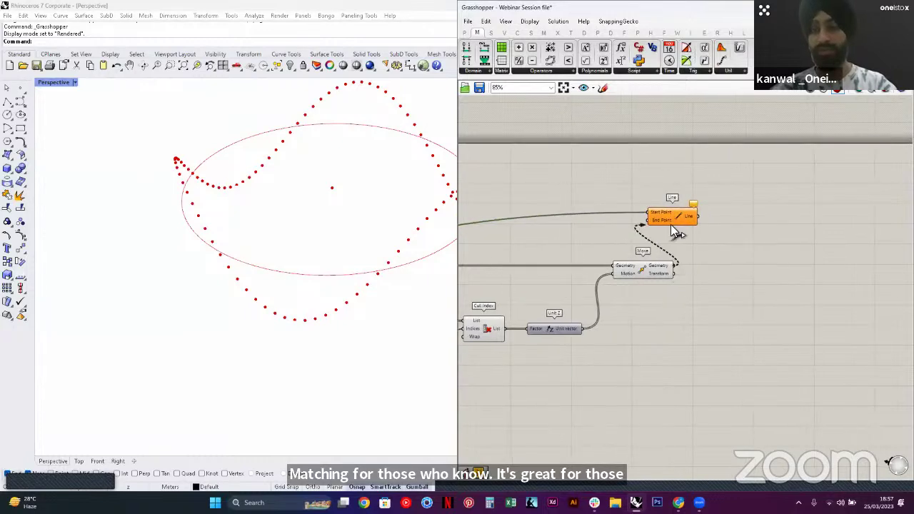
pyautogui.moveTo(670, 224); pyautogui.dragTo(741, 217)
pyautogui.click(587, 253)
# Insert a relay on the Start Point wire and place it above the Circle CNR component
pyautogui.moveTo(587, 253); pyautogui.dragTo(803, 250, button='right')
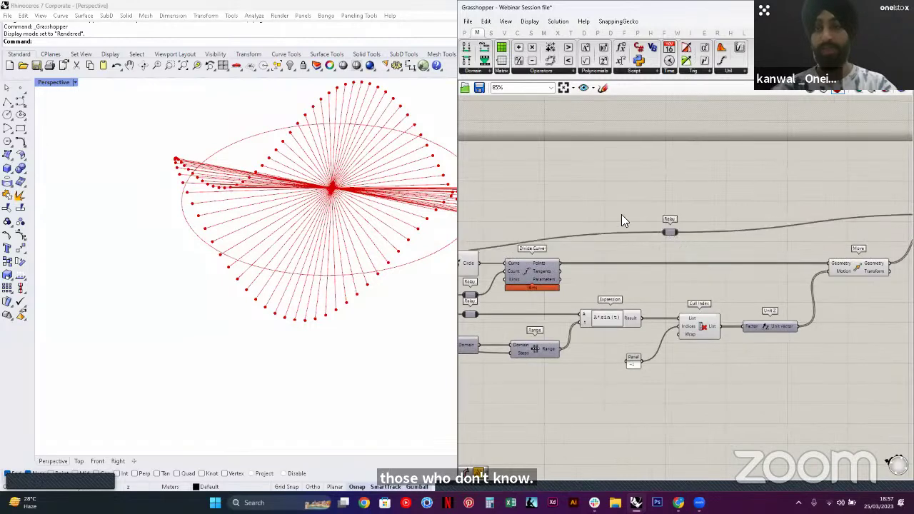
pyautogui.moveTo(669, 232); pyautogui.dragTo(520, 211)
pyautogui.moveTo(520, 211); pyautogui.dragTo(682, 222, button='right')
pyautogui.moveTo(692, 214); pyautogui.dragTo(602, 215)
# Add a panel fed by the Construct Point output and place it above the Move component to read the center coordinates
pyautogui.doubleClick(631, 198)
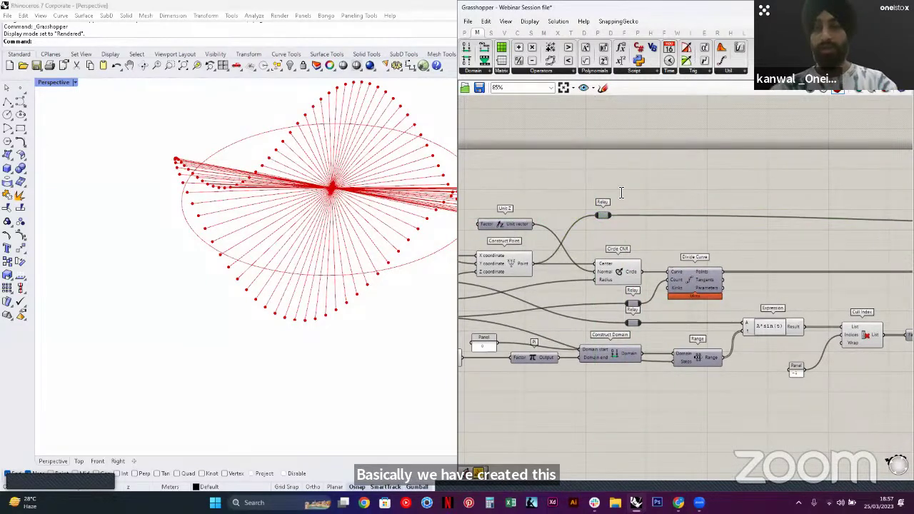
pyautogui.write('//')
pyautogui.press('Return')
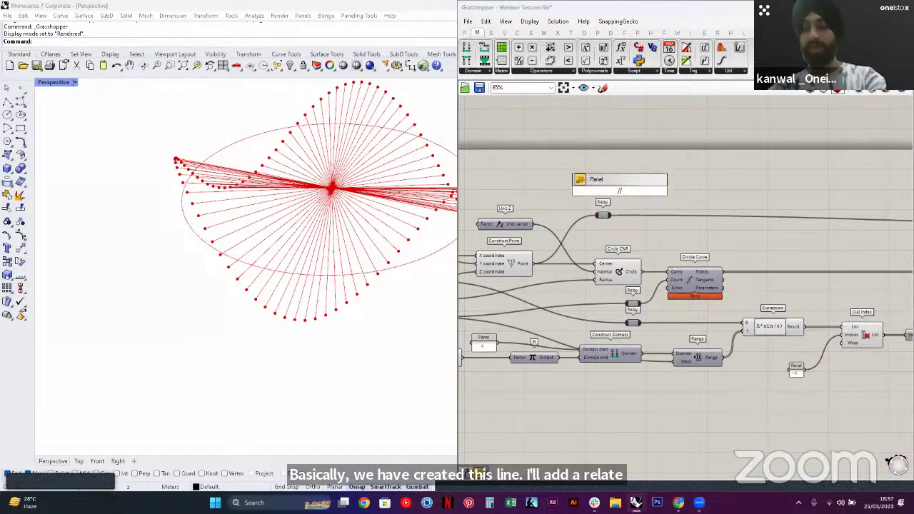
pyautogui.moveTo(533, 263); pyautogui.dragTo(582, 192)
pyautogui.moveTo(641, 200); pyautogui.dragTo(579, 202, button='right')
pyautogui.moveTo(580, 202); pyautogui.dragTo(838, 181)
pyautogui.moveTo(838, 181); pyautogui.dragTo(611, 187, button='right')
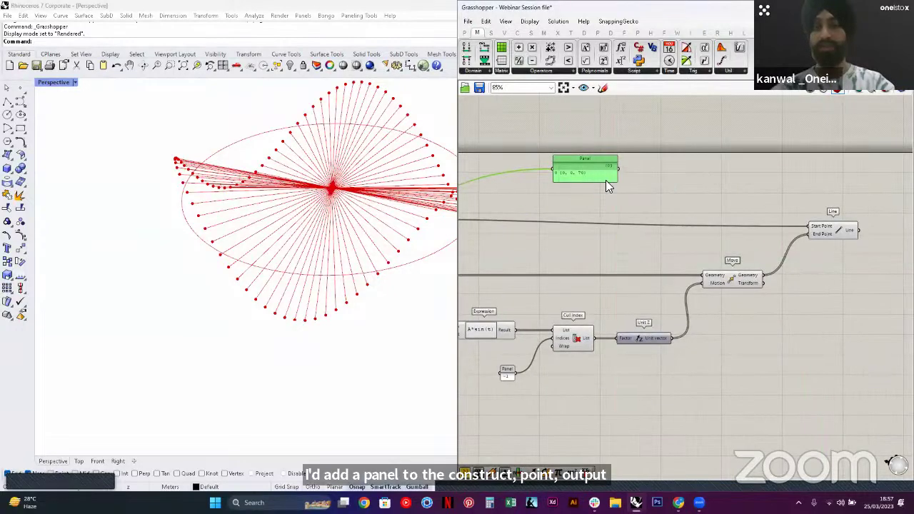
pyautogui.scroll(3, 569, 177)
pyautogui.click(570, 150)
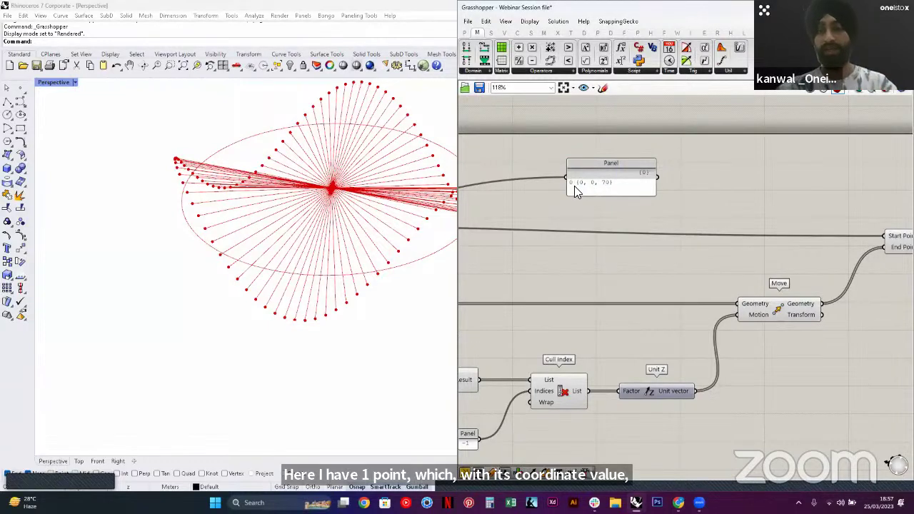
# Duplicate the panel below the Move component and connect Move's Geometry output to the copy
pyautogui.click(613, 178)
pyautogui.moveTo(612, 183); pyautogui.dragTo(561, 175, button='right')
pyautogui.keyDown('alt'); pyautogui.moveTo(561, 177); pyautogui.dragTo(823, 364); pyautogui.keyUp('alt')
pyautogui.moveTo(665, 312); pyautogui.dragTo(508, 274, button='right')
pyautogui.moveTo(615, 257); pyautogui.dragTo(620, 318)
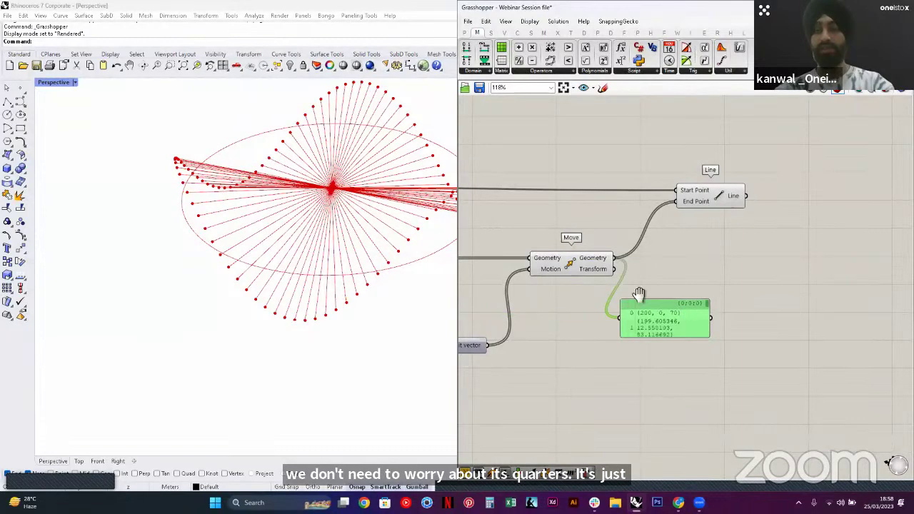
# Widen and heighten the panel of moved points so that each coordinate fits on one line
pyautogui.moveTo(638, 297); pyautogui.dragTo(576, 277, button='right')
pyautogui.moveTo(647, 307); pyautogui.dragTo(798, 307)
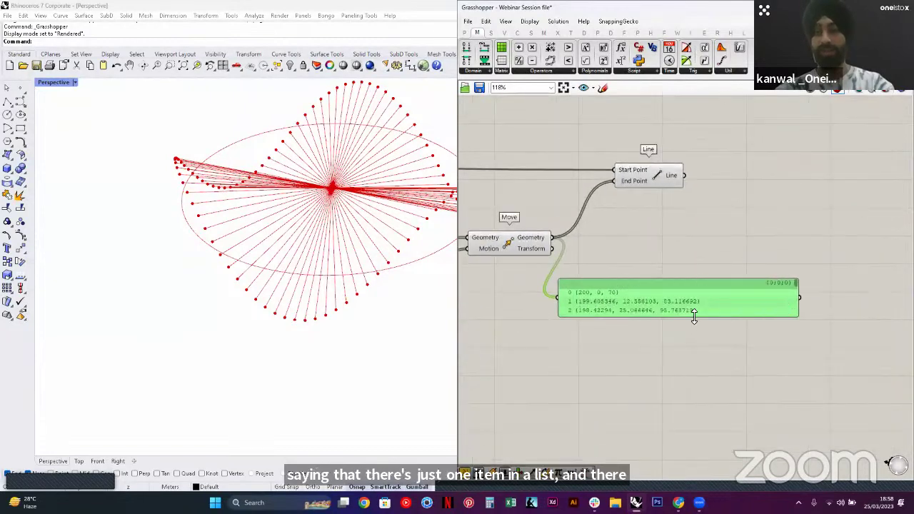
pyautogui.moveTo(693, 316); pyautogui.dragTo(693, 414)
pyautogui.moveTo(693, 414); pyautogui.dragTo(627, 332, button='right')
pyautogui.scroll(-2, 630, 327)
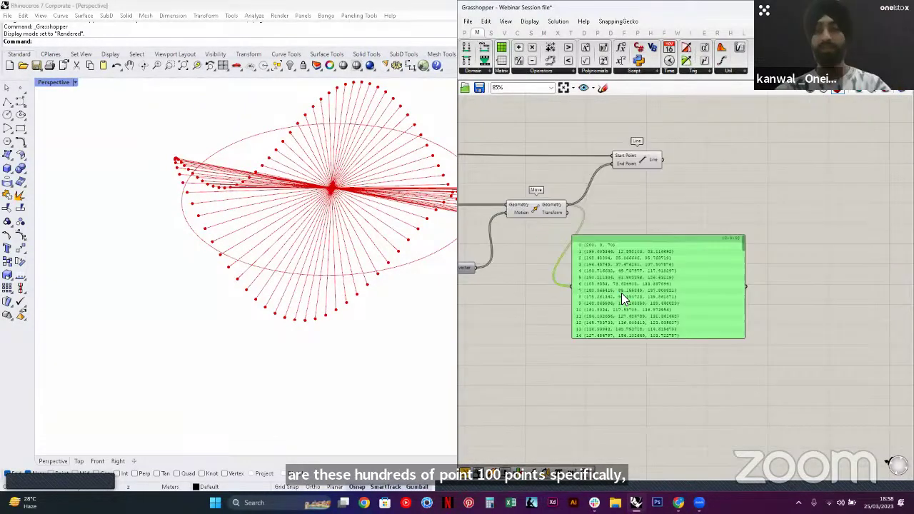
# Place the center point's panel beside the moved points' panel and extend it to the same height
pyautogui.scroll(-3, 622, 293)
pyautogui.scroll(2, 633, 293)
pyautogui.moveTo(598, 214); pyautogui.dragTo(639, 248, button='right')
pyautogui.click(638, 249)
pyautogui.moveTo(480, 181); pyautogui.dragTo(569, 282)
pyautogui.click(591, 315)
pyautogui.scroll(3, 637, 297)
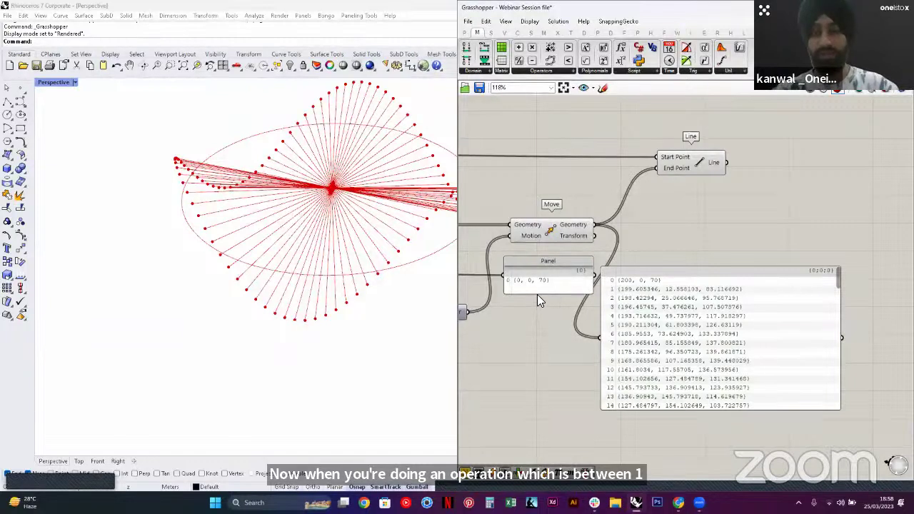
pyautogui.moveTo(536, 292); pyautogui.dragTo(540, 411)
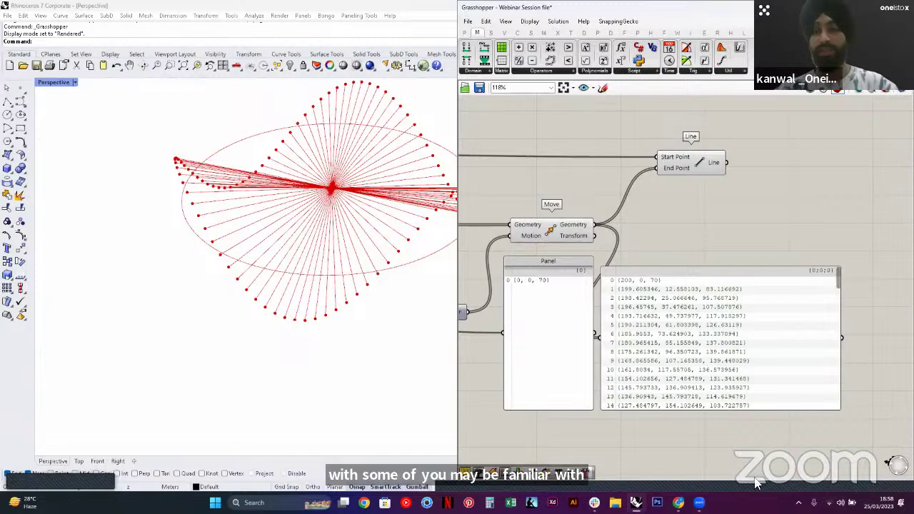
# Annotate how the single center point pairs with each listed wave point, circle the Line component, and mark the matching viewport points
pyautogui.moveTo(554, 281); pyautogui.dragTo(611, 284)
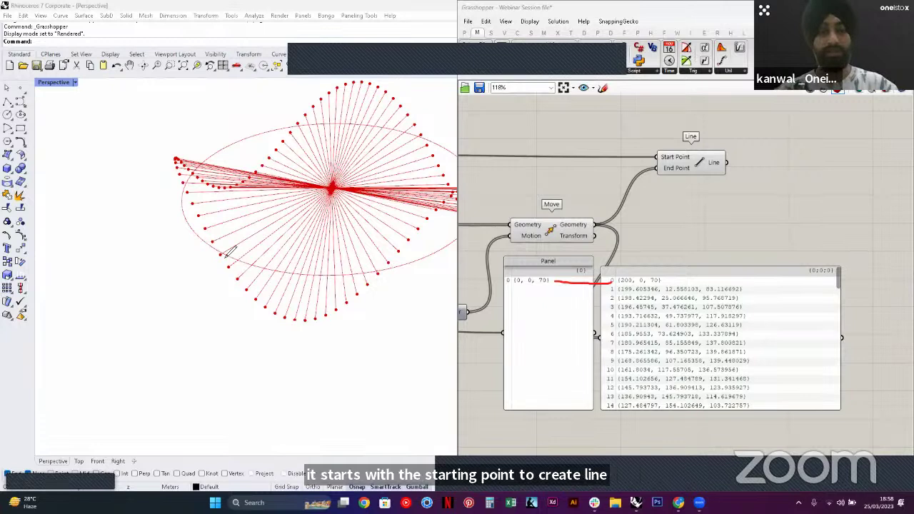
pyautogui.moveTo(206, 257)
pyautogui.mouseDown()
pyautogui.moveTo(203, 290)
pyautogui.moveTo(203, 273)
pyautogui.mouseUp()
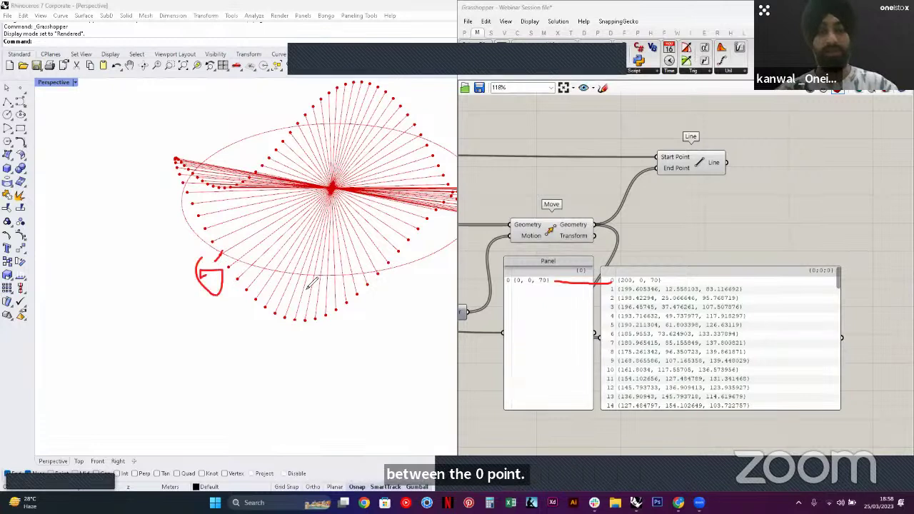
pyautogui.moveTo(550, 281); pyautogui.dragTo(611, 289)
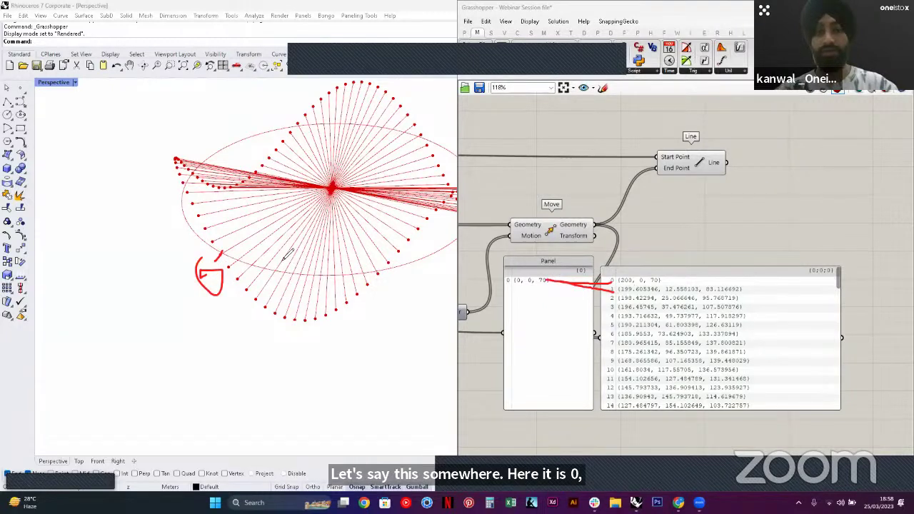
pyautogui.moveTo(213, 242)
pyautogui.mouseDown()
pyautogui.moveTo(206, 247)
pyautogui.moveTo(180, 211)
pyautogui.mouseUp()
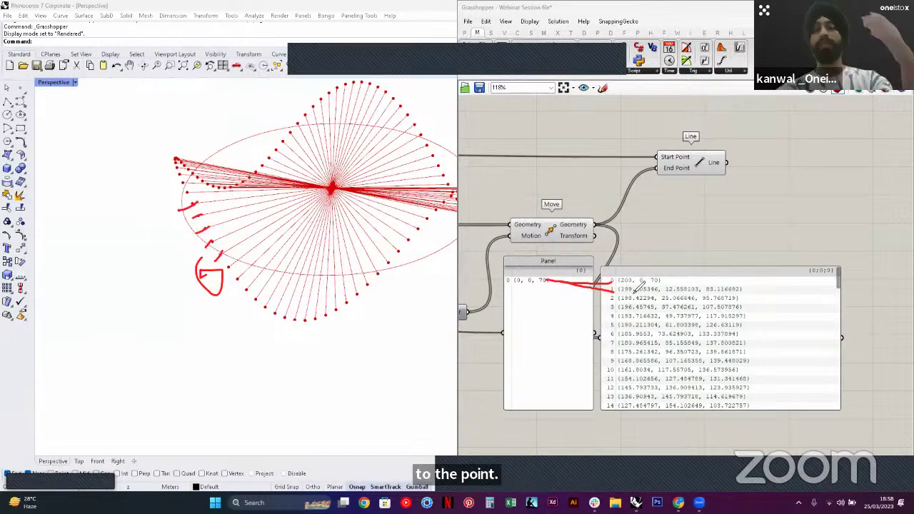
pyautogui.moveTo(727, 126)
pyautogui.mouseDown()
pyautogui.moveTo(615, 160)
pyautogui.moveTo(732, 123)
pyautogui.moveTo(699, 118)
pyautogui.mouseUp()
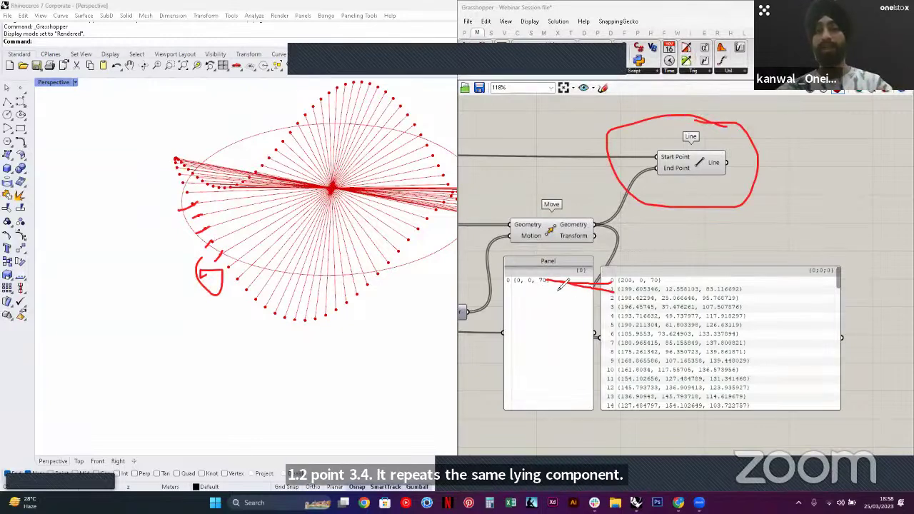
pyautogui.moveTo(550, 279); pyautogui.dragTo(610, 298)
pyautogui.moveTo(543, 279)
pyautogui.mouseDown()
pyautogui.moveTo(612, 307)
pyautogui.moveTo(612, 324)
pyautogui.mouseUp()
pyautogui.moveTo(544, 280)
pyautogui.mouseDown()
pyautogui.moveTo(612, 333)
pyautogui.moveTo(607, 360)
pyautogui.mouseUp()
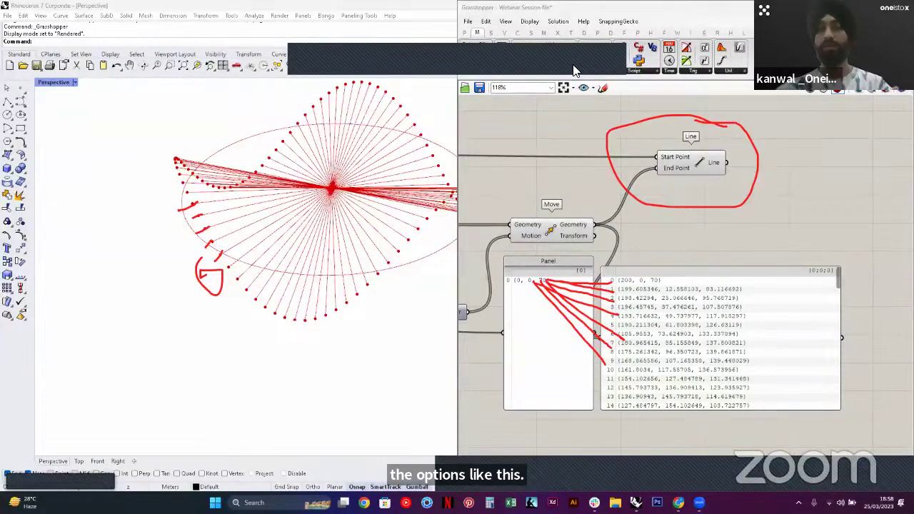
# Clear the annotations and delete both coordinate panels below the Move component
pyautogui.click(640, 299)
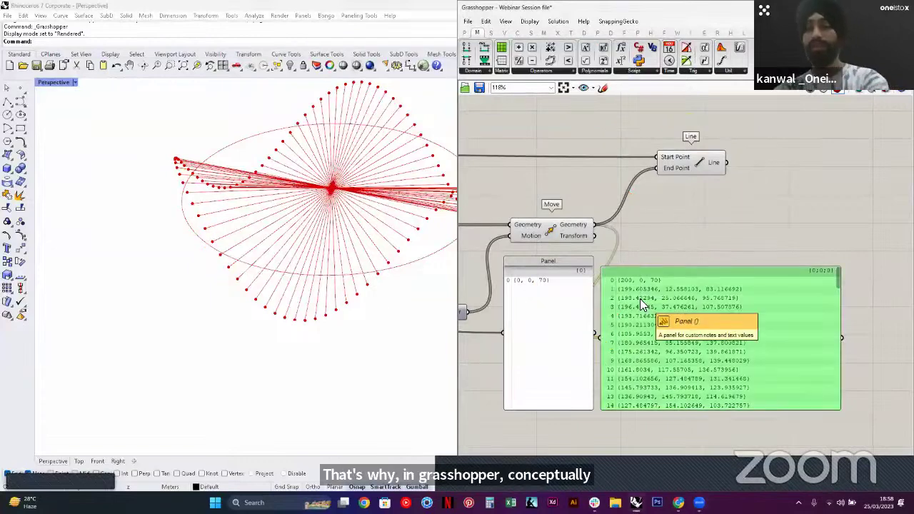
pyautogui.press('Delete')
pyautogui.click(529, 300)
pyautogui.press('Delete')
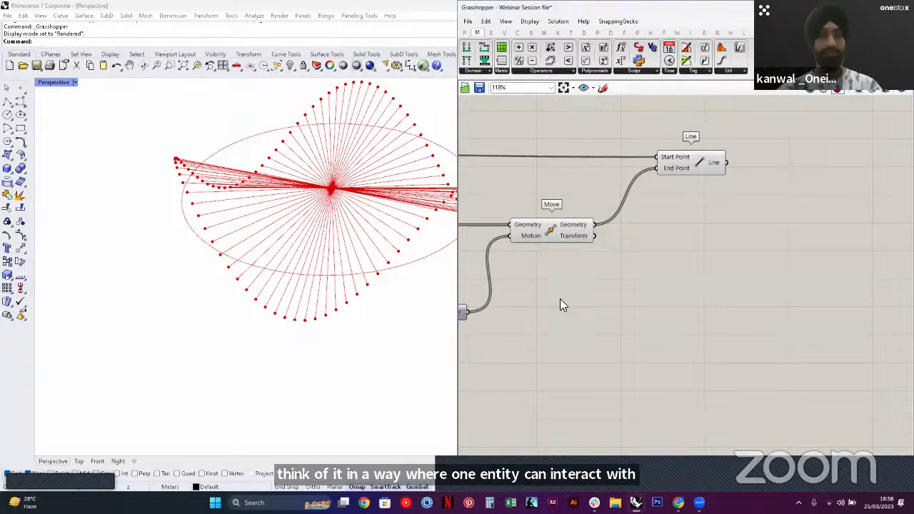
# Reposition the relay above Circle CNR so its wire runs straight to the Line's Start Point
pyautogui.scroll(-4, 678, 229)
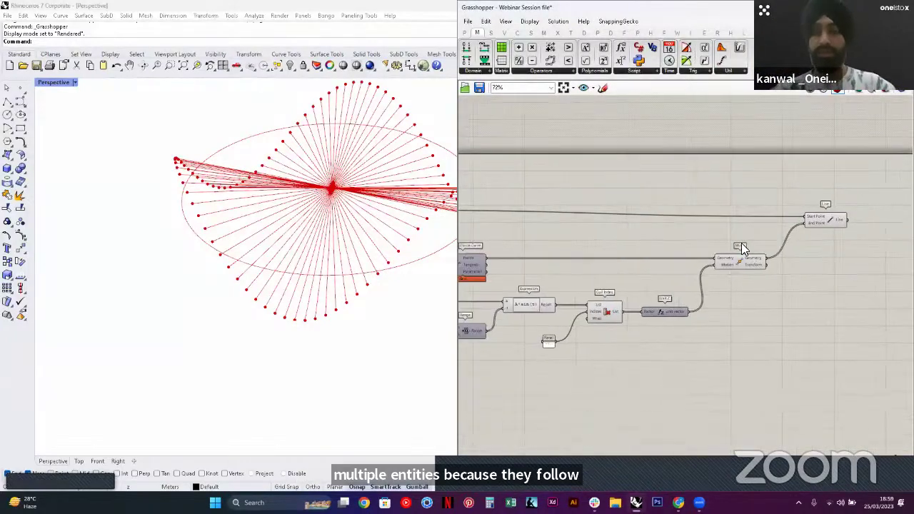
pyautogui.scroll(3, 585, 240)
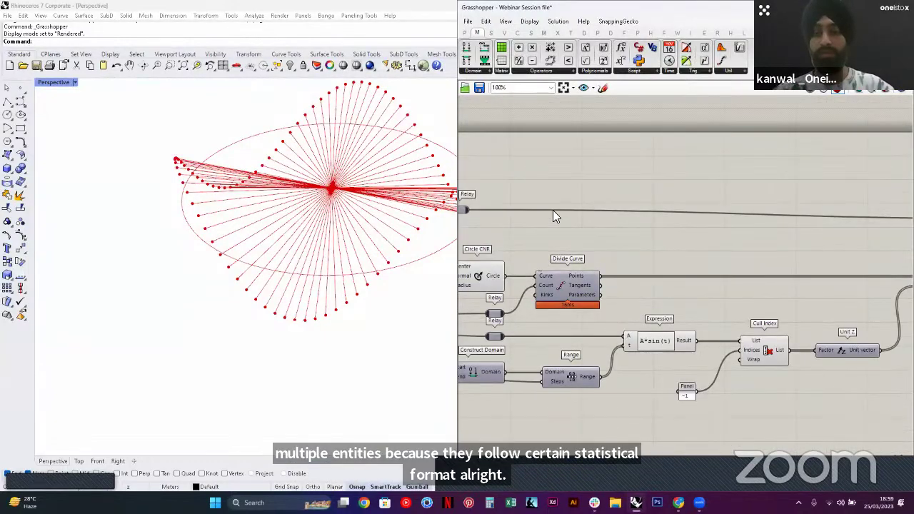
pyautogui.moveTo(553, 210); pyautogui.dragTo(547, 220)
pyautogui.click(554, 244)
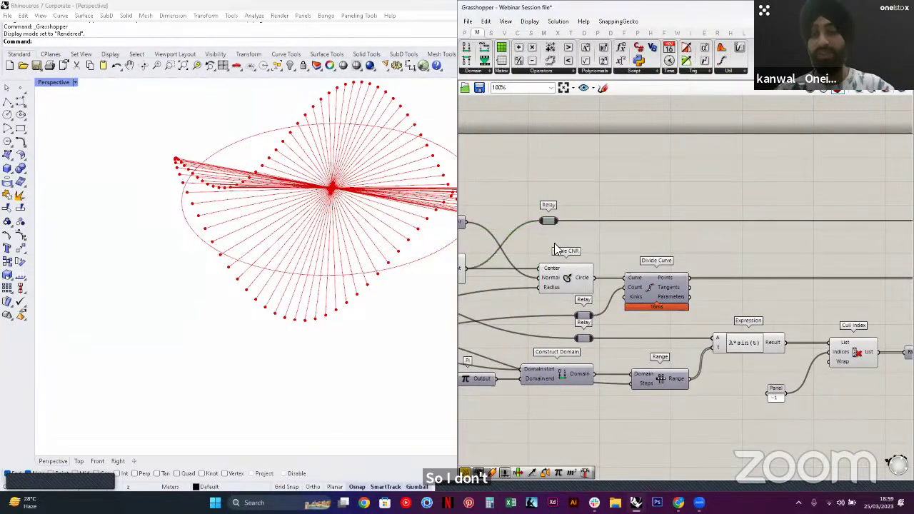
# Examine the radial lines from the circle's center to the wave points from several angles in the Perspective view
pyautogui.scroll(-4, 554, 244)
pyautogui.moveTo(677, 247); pyautogui.dragTo(494, 260, button='right')
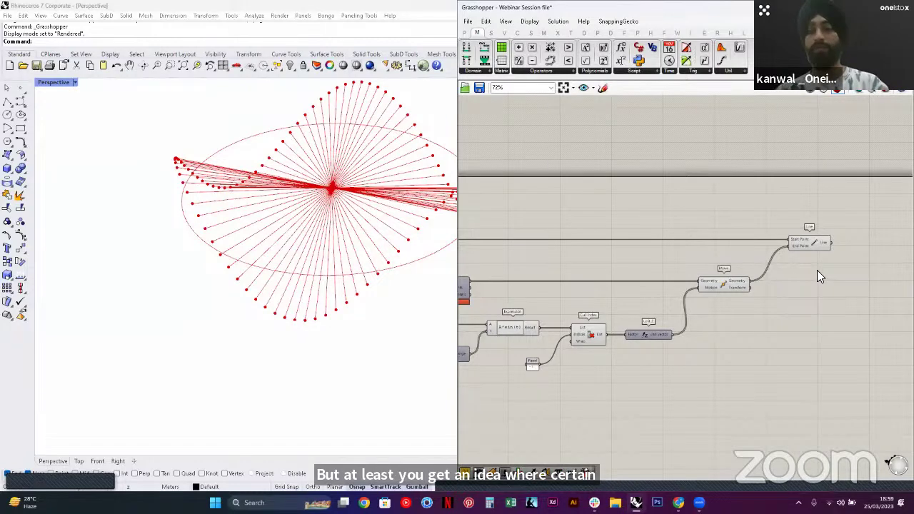
pyautogui.moveTo(224, 312); pyautogui.dragTo(270, 287, button='right')
pyautogui.scroll(4, 270, 287)
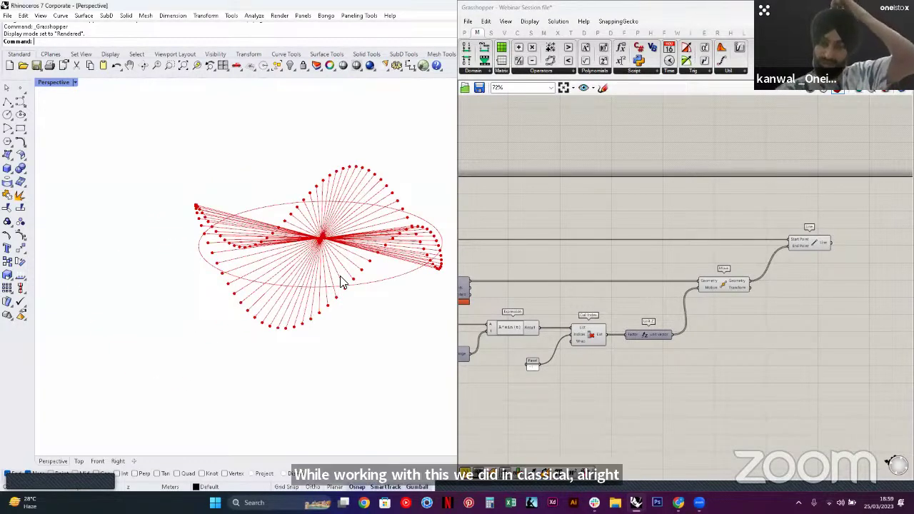
pyautogui.moveTo(785, 262); pyautogui.dragTo(561, 286, button='right')
pyautogui.moveTo(306, 270); pyautogui.dragTo(291, 323, button='right')
pyautogui.scroll(6, 227, 196)
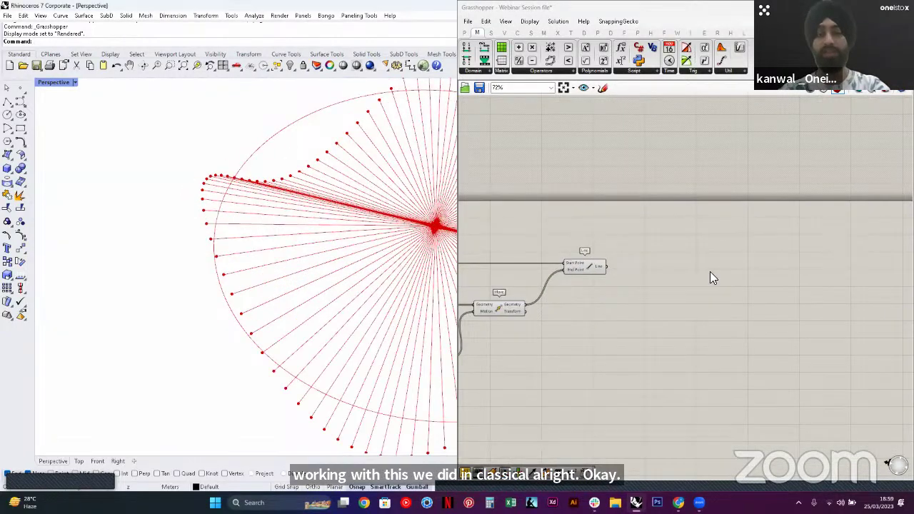
# Add a Unit Vector component beside the Line component and connect the Line output to its Vector input
pyautogui.moveTo(768, 261); pyautogui.dragTo(659, 277, button='right')
pyautogui.scroll(2, 557, 273)
pyautogui.doubleClick(642, 275)
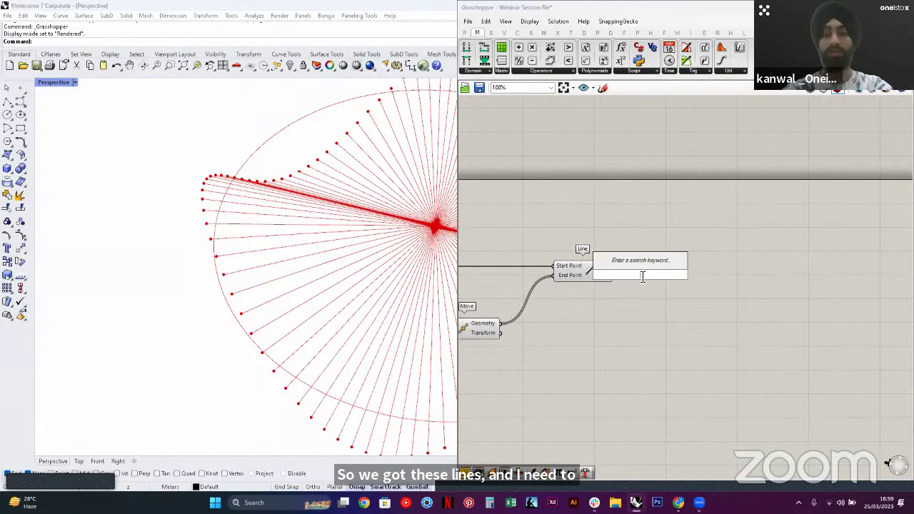
pyautogui.write('UNI')
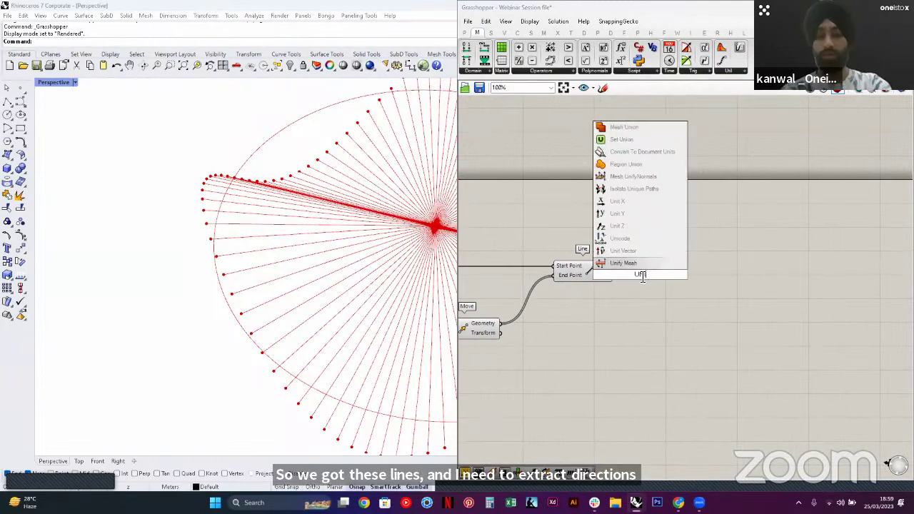
pyautogui.write('T BVECTOR')
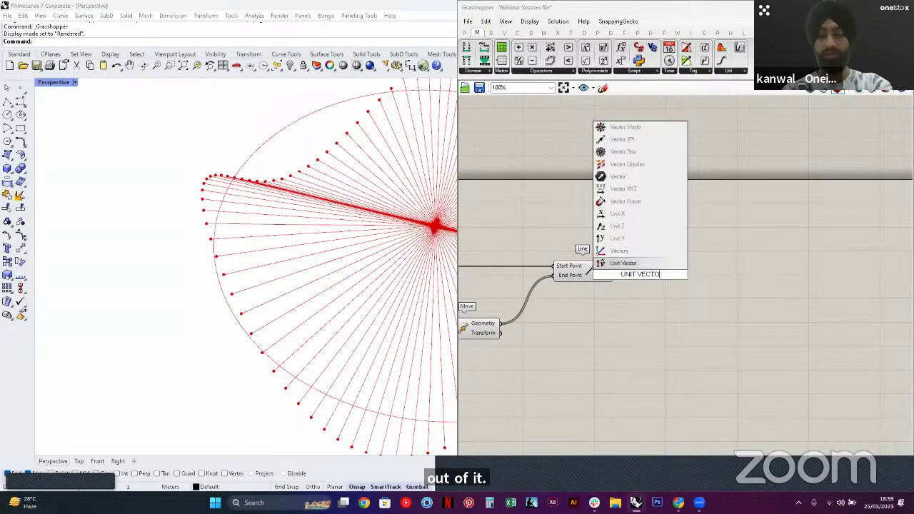
pyautogui.click(646, 264)
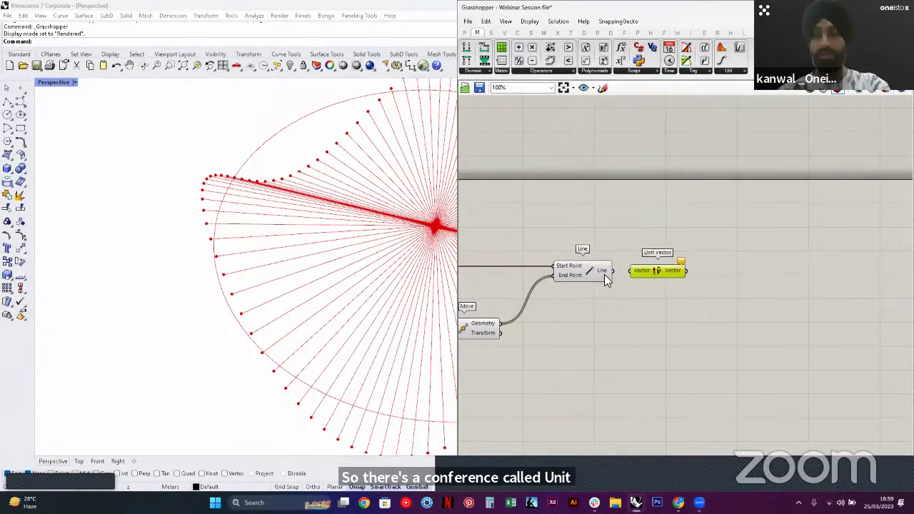
pyautogui.moveTo(626, 273); pyautogui.dragTo(629, 272)
pyautogui.moveTo(656, 269); pyautogui.dragTo(665, 269)
pyautogui.click(744, 302)
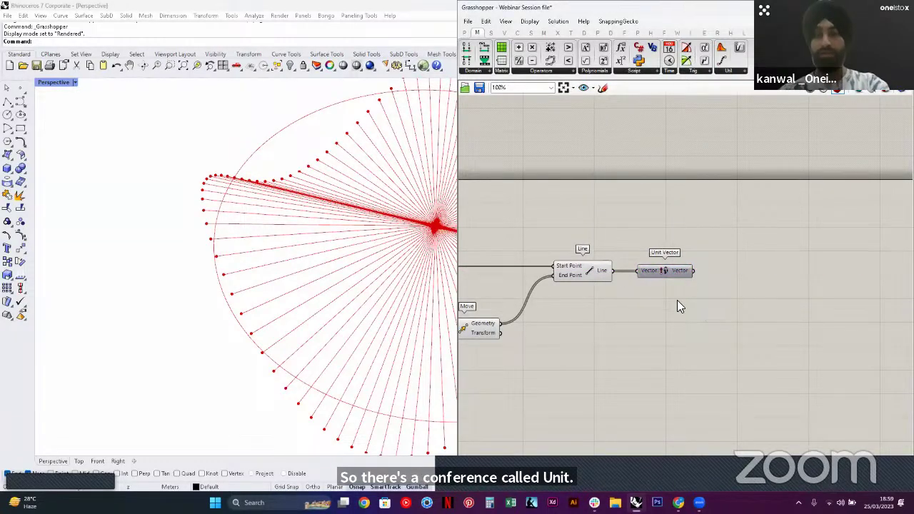
# Examine the center point and the moved wave points that feed the Line component, comparing them in the Perspective view
pyautogui.scroll(-2, 709, 283)
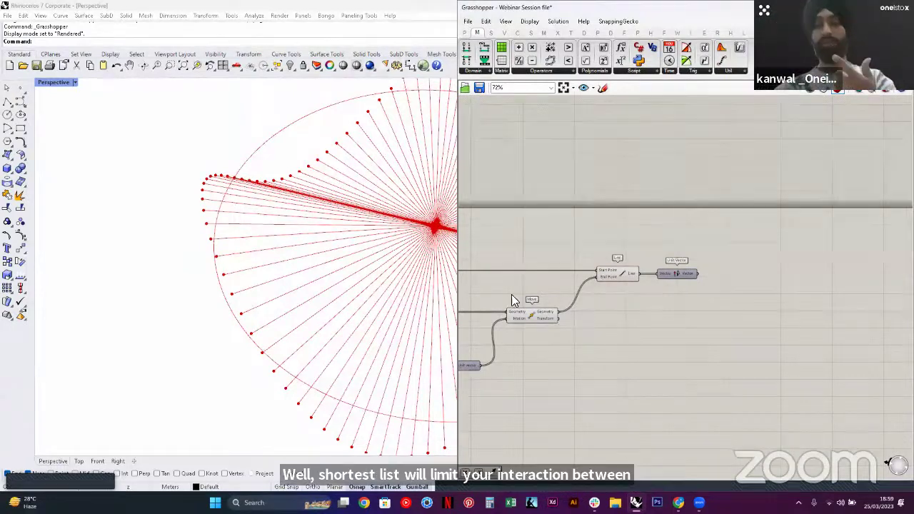
pyautogui.moveTo(502, 294); pyautogui.dragTo(633, 290, button='right')
pyautogui.scroll(-3, 524, 293)
pyautogui.moveTo(471, 274); pyautogui.dragTo(613, 264, button='right')
pyautogui.click(485, 285)
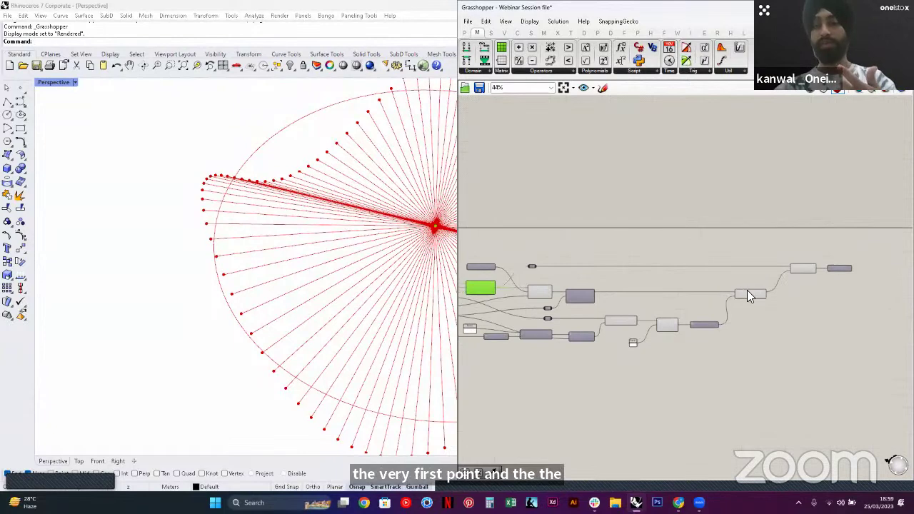
pyautogui.click(743, 293)
pyautogui.scroll(4, 769, 294)
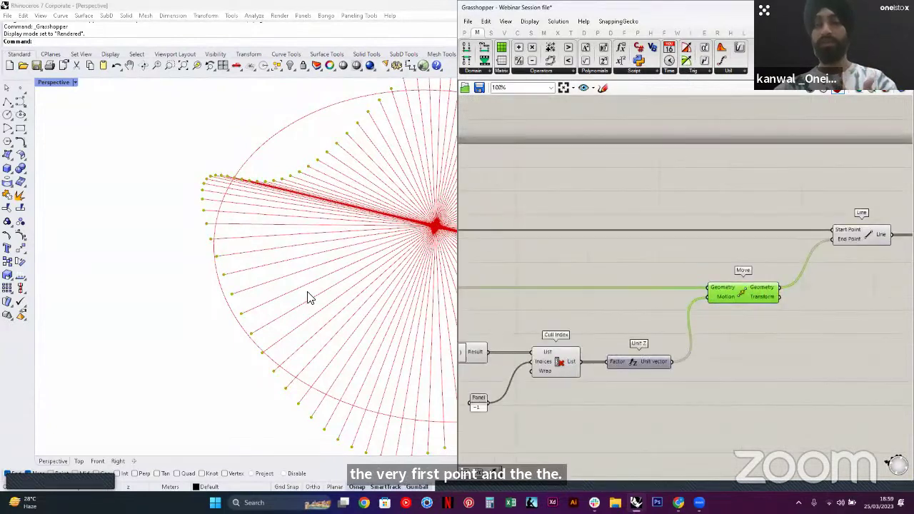
pyautogui.moveTo(306, 298); pyautogui.dragTo(320, 317, button='right')
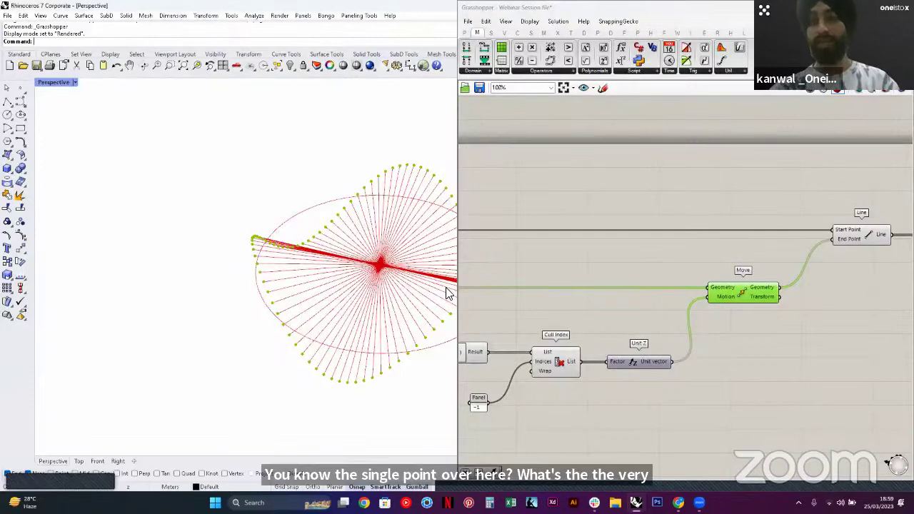
pyautogui.moveTo(283, 293); pyautogui.dragTo(289, 247, button='right')
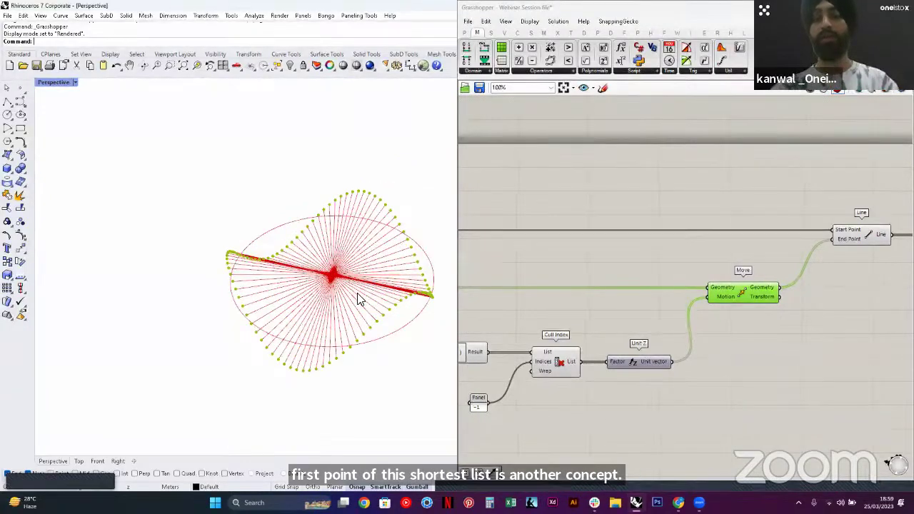
pyautogui.click(779, 344)
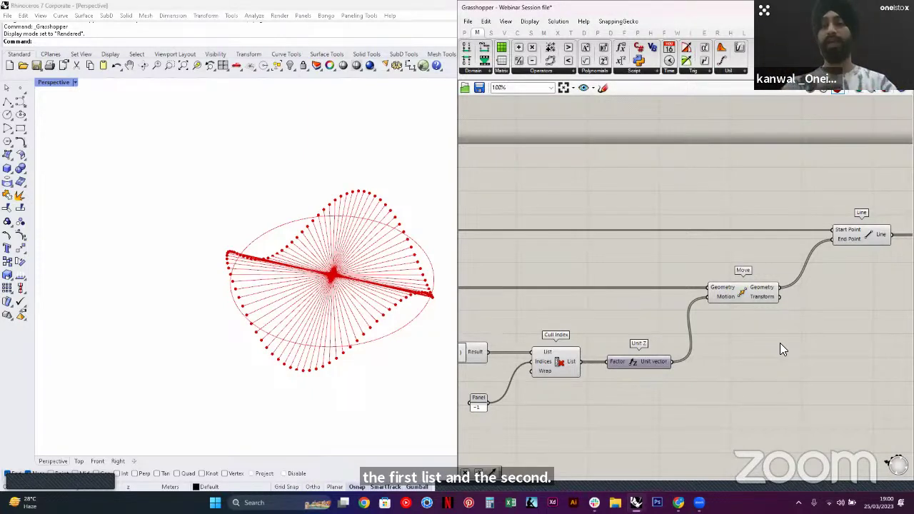
# Hide the preview of the radial lines and align the Unit Vector component so its incoming wire runs straight
pyautogui.moveTo(817, 279); pyautogui.dragTo(648, 313, button='right')
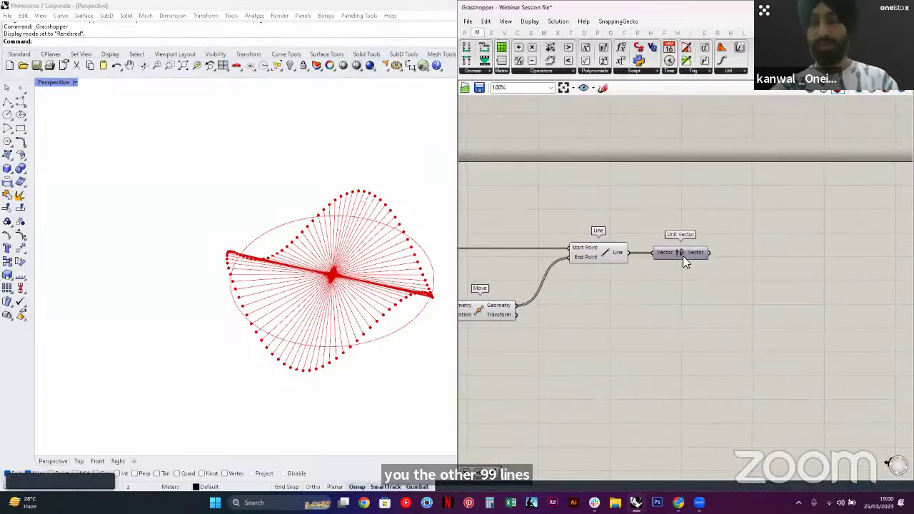
pyautogui.moveTo(613, 304); pyautogui.dragTo(593, 246)
pyautogui.middleClick(593, 247)
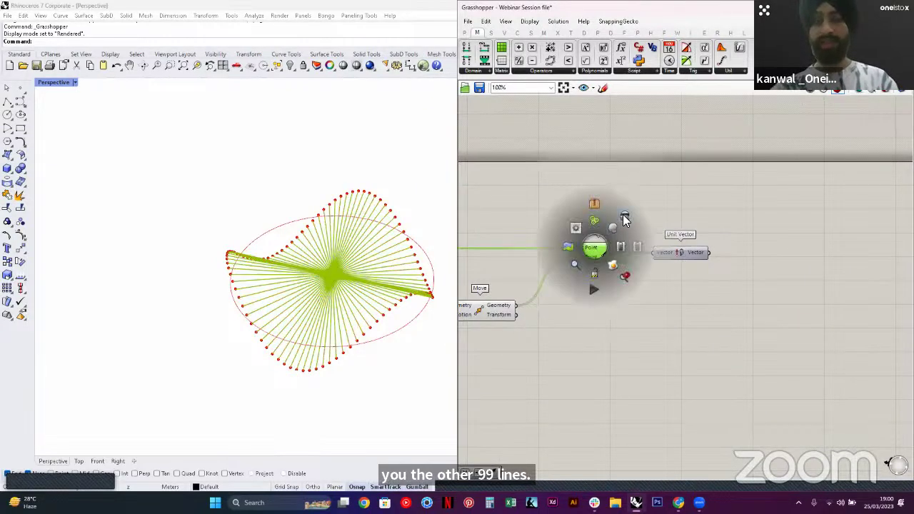
pyautogui.click(623, 219)
pyautogui.click(655, 265)
pyautogui.moveTo(678, 252); pyautogui.dragTo(678, 248)
pyautogui.click(785, 264)
pyautogui.moveTo(785, 264); pyautogui.dragTo(725, 264, button='right')
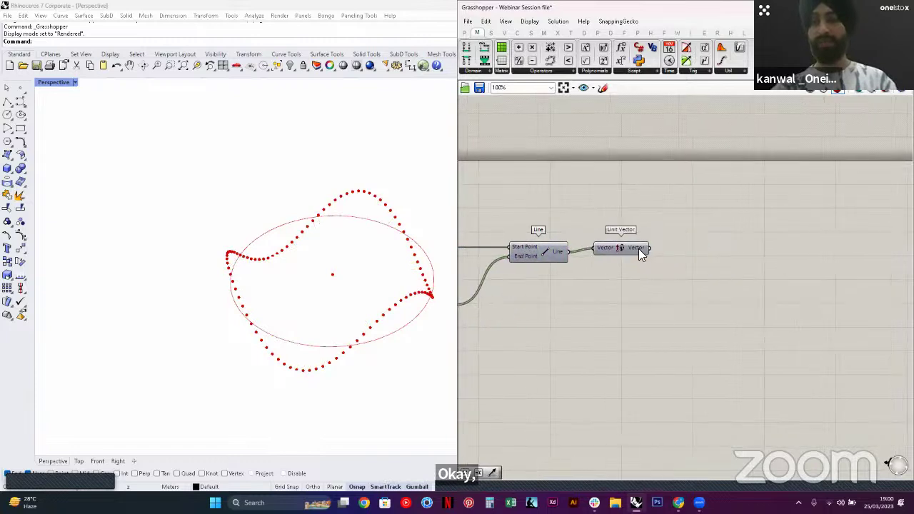
pyautogui.moveTo(635, 247); pyautogui.dragTo(632, 251)
pyautogui.click(642, 300)
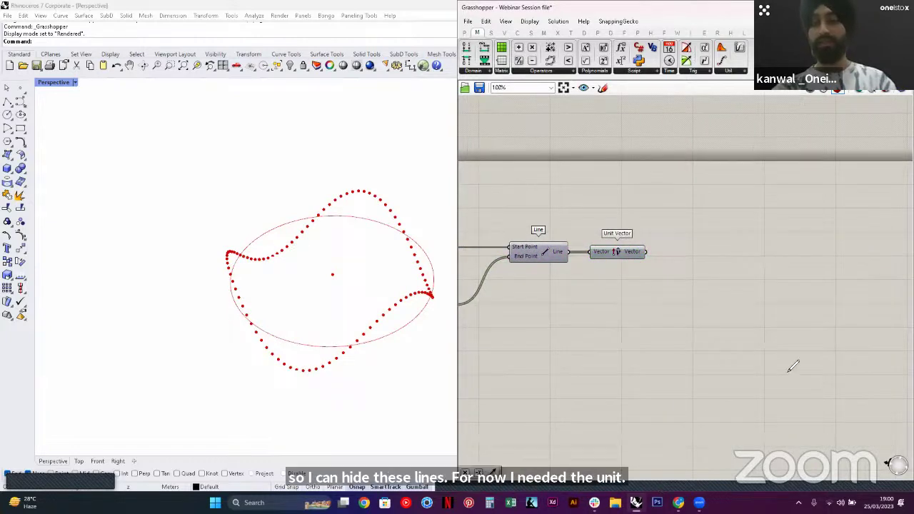
# Sketch a line marked 71 with unit vector, magnitude and direction notes below the components, and clear the annotations
pyautogui.moveTo(554, 347)
pyautogui.mouseDown()
pyautogui.moveTo(809, 357)
pyautogui.moveTo(809, 398)
pyautogui.moveTo(813, 385)
pyautogui.mouseUp()
pyautogui.moveTo(826, 376); pyautogui.dragTo(830, 392)
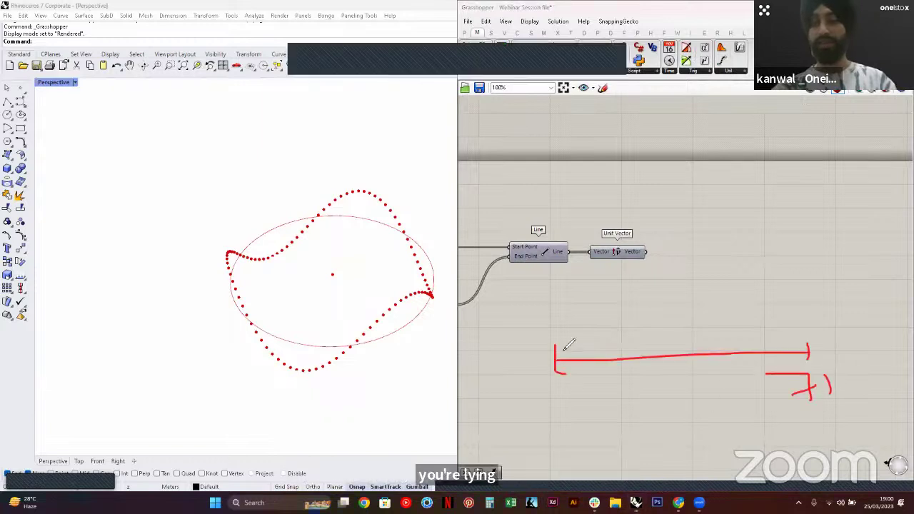
pyautogui.moveTo(737, 286)
pyautogui.mouseDown()
pyautogui.moveTo(770, 307)
pyautogui.moveTo(773, 282)
pyautogui.moveTo(803, 287)
pyautogui.mouseUp()
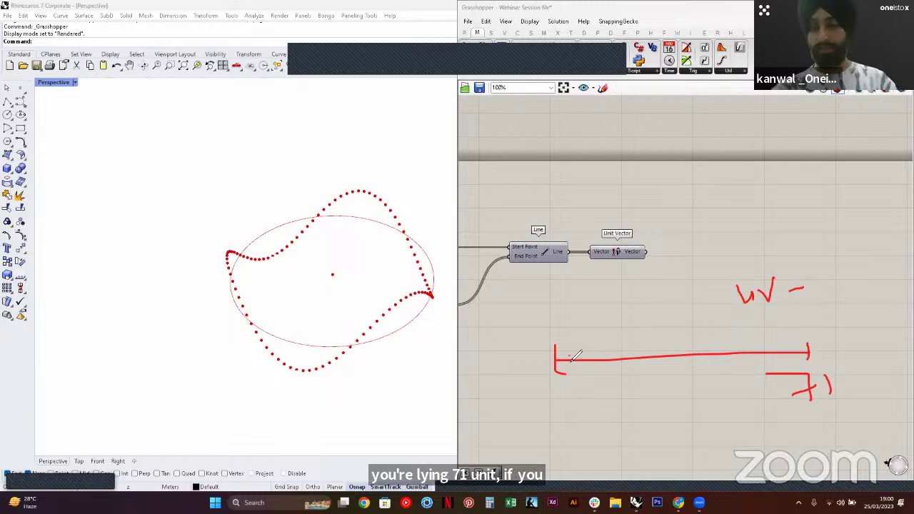
pyautogui.moveTo(558, 320)
pyautogui.mouseDown()
pyautogui.moveTo(558, 330)
pyautogui.moveTo(607, 326)
pyautogui.moveTo(610, 335)
pyautogui.moveTo(635, 323)
pyautogui.moveTo(684, 329)
pyautogui.moveTo(740, 312)
pyautogui.mouseUp()
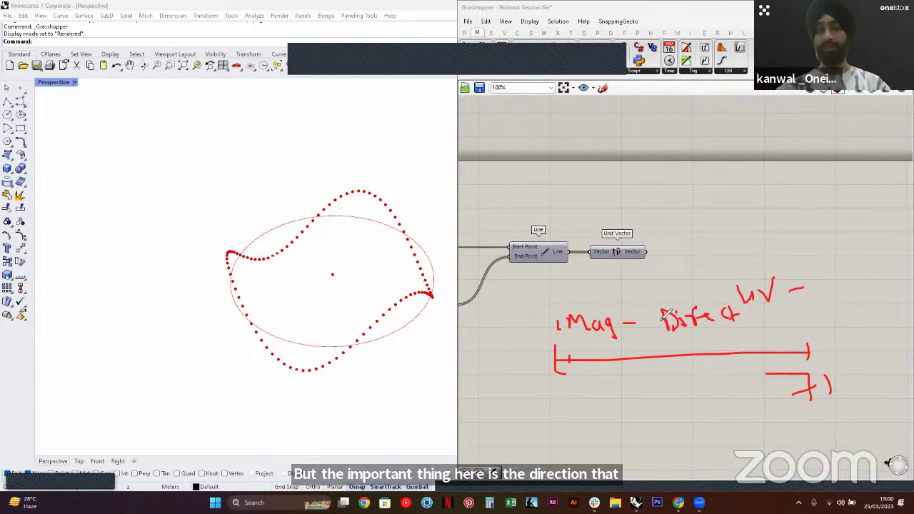
pyautogui.moveTo(742, 275); pyautogui.dragTo(760, 306)
pyautogui.click(614, 67)
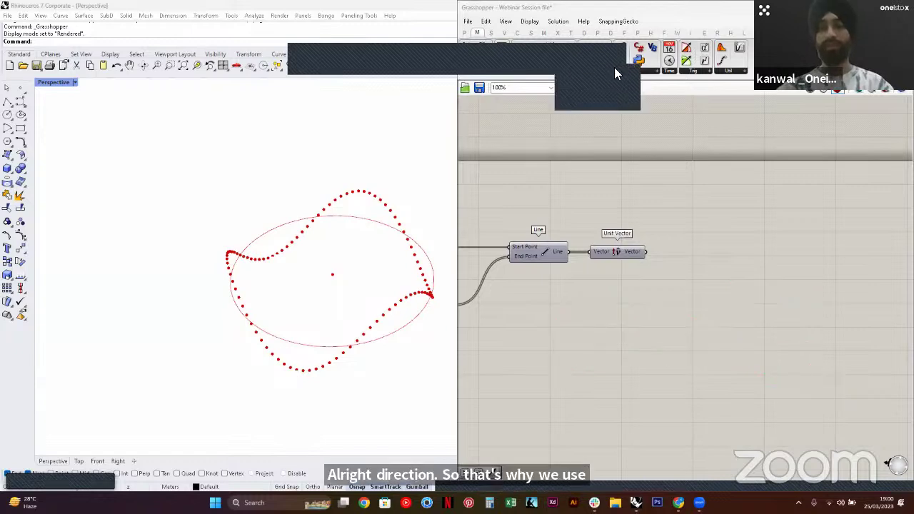
pyautogui.click(621, 59)
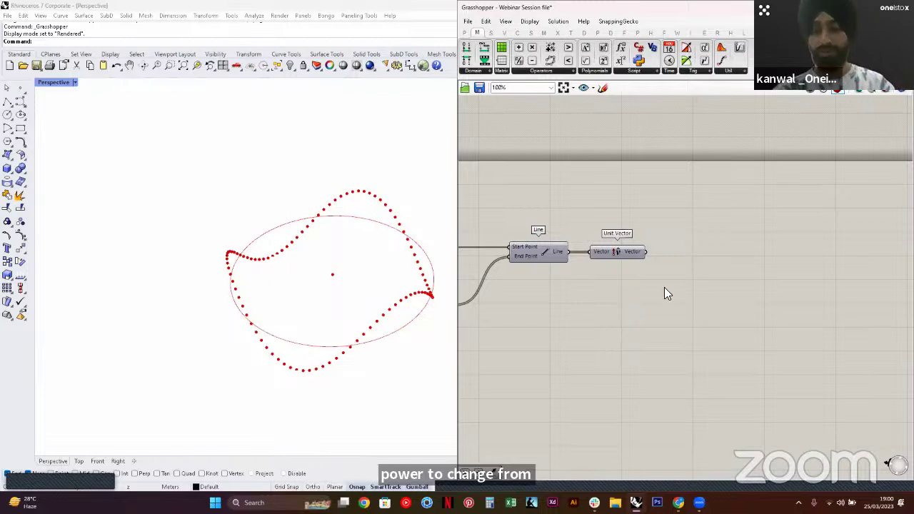
# Inspect the wave points from the Move component and the Unit Vector component that supplies their directions
pyautogui.moveTo(663, 292); pyautogui.dragTo(697, 277, button='right')
pyautogui.moveTo(316, 338); pyautogui.dragTo(257, 322, button='right')
pyautogui.scroll(3, 233, 278)
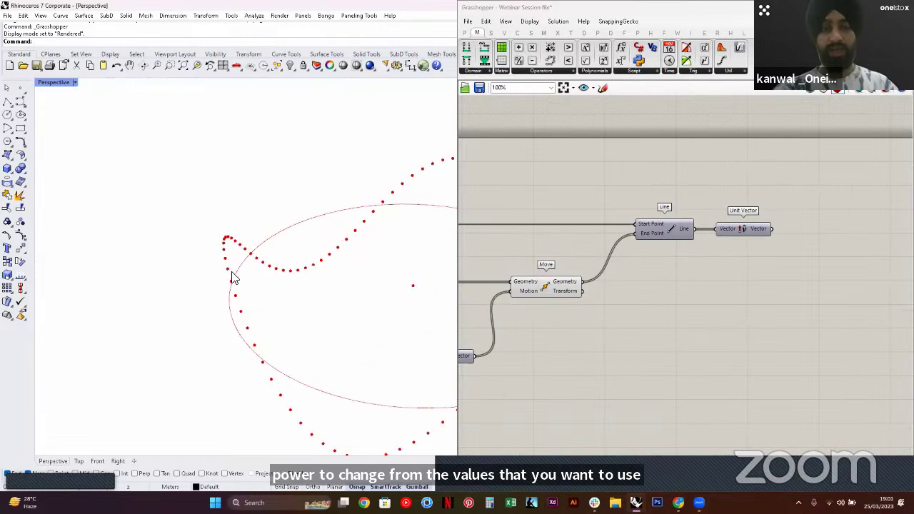
pyautogui.click(533, 289)
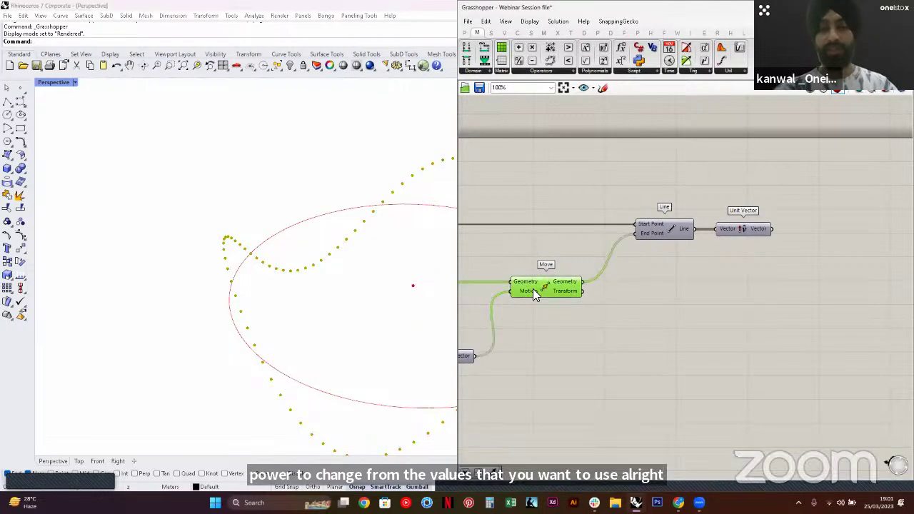
pyautogui.moveTo(531, 306); pyautogui.dragTo(567, 290, button='right')
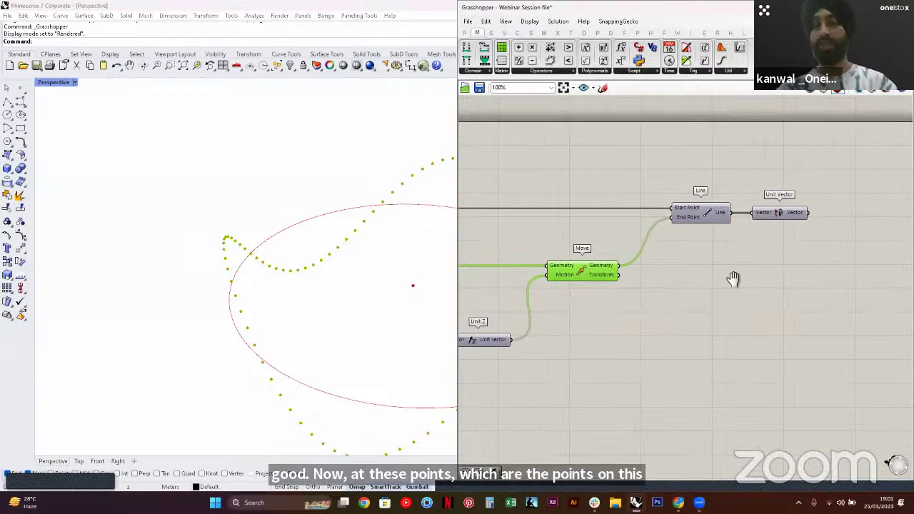
pyautogui.moveTo(732, 278); pyautogui.dragTo(694, 279, button='right')
pyautogui.click(759, 214)
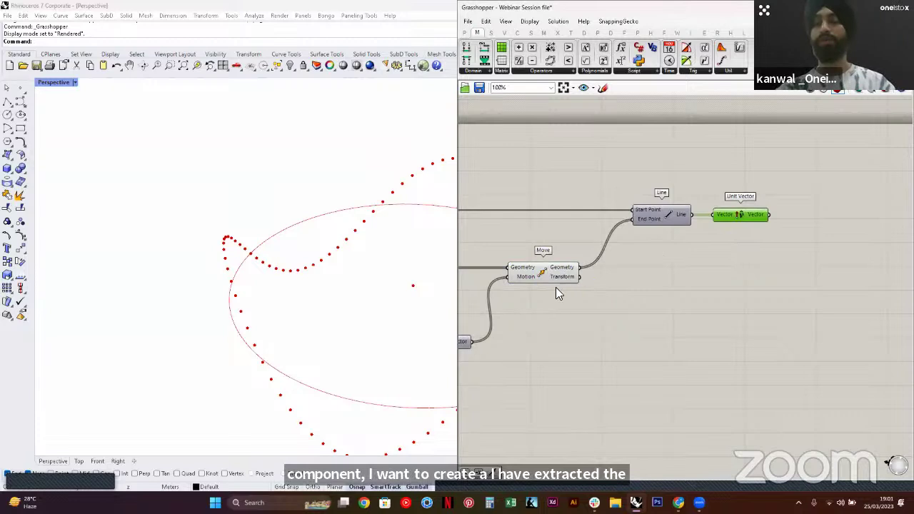
# Add a Line SDL component and place it beyond the Unit Vector component, slightly lower on the canvas
pyautogui.moveTo(794, 302); pyautogui.dragTo(705, 304, button='right')
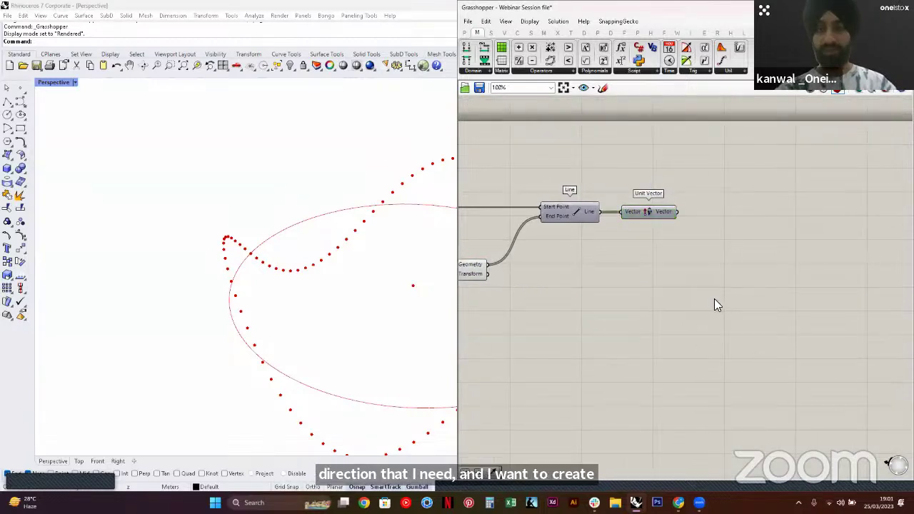
pyautogui.doubleClick(714, 299)
pyautogui.write('LINE')
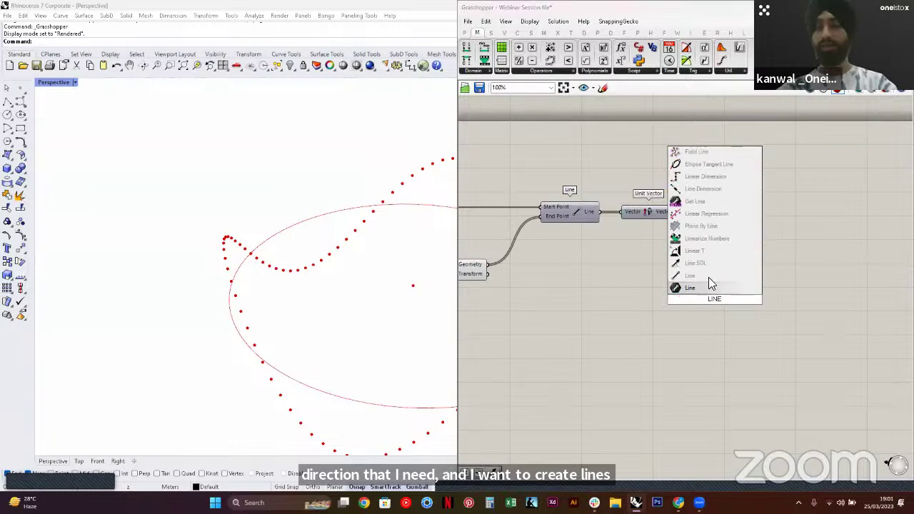
pyautogui.click(704, 263)
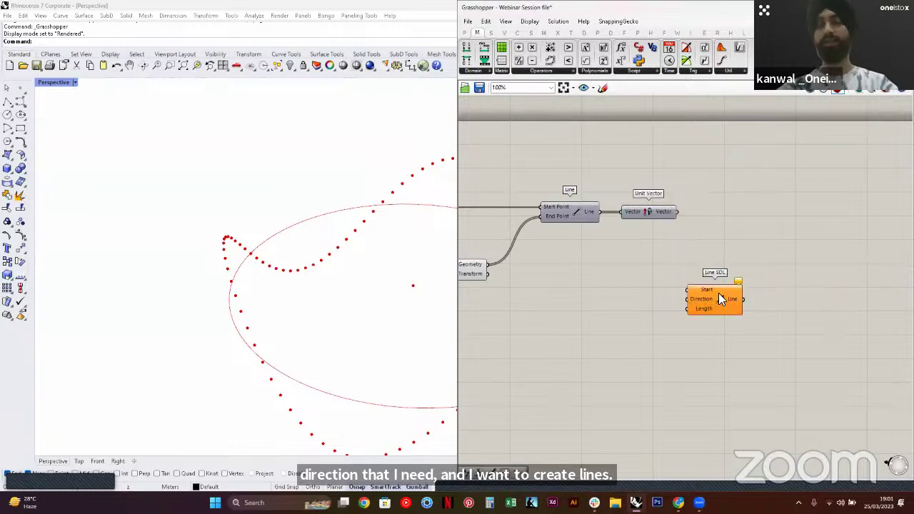
pyautogui.moveTo(718, 301); pyautogui.dragTo(791, 287)
pyautogui.click(698, 315)
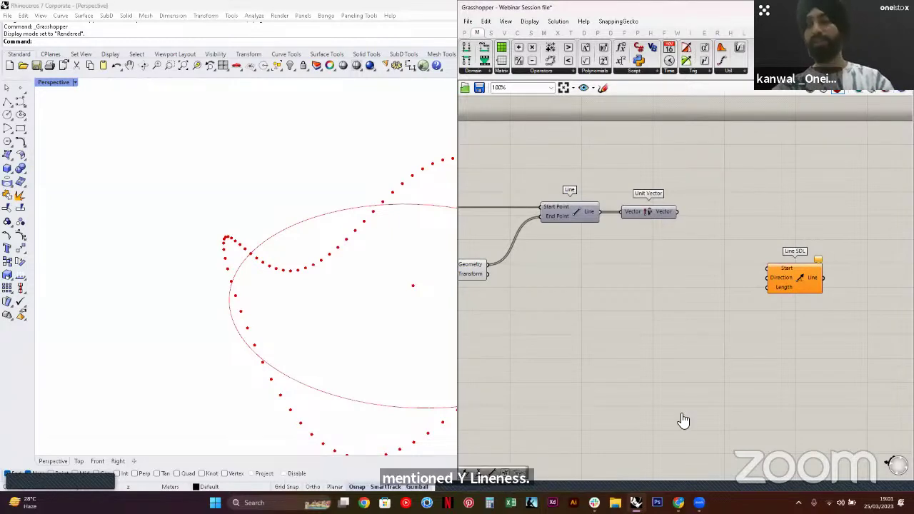
# Switch to the Google Slides presentation, review the Step 04 slide on creating lines along the sine wave points, and return to Grasshopper
pyautogui.click(707, 165)
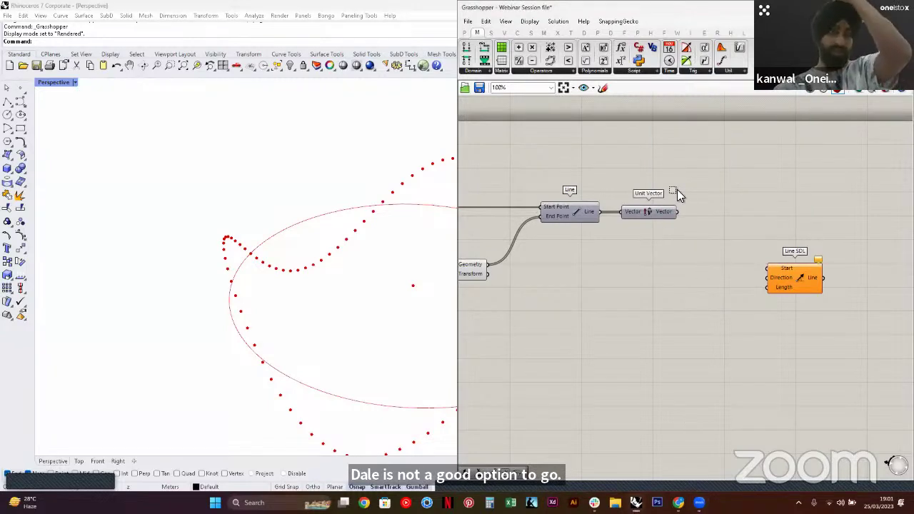
pyautogui.click(663, 212)
pyautogui.scroll(-5, 182, 286)
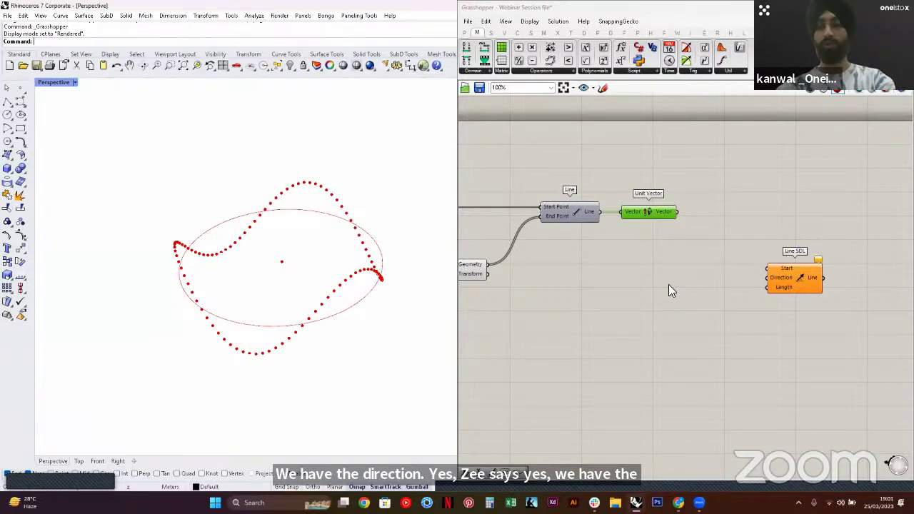
pyautogui.hotkey('alt', 'Tab')
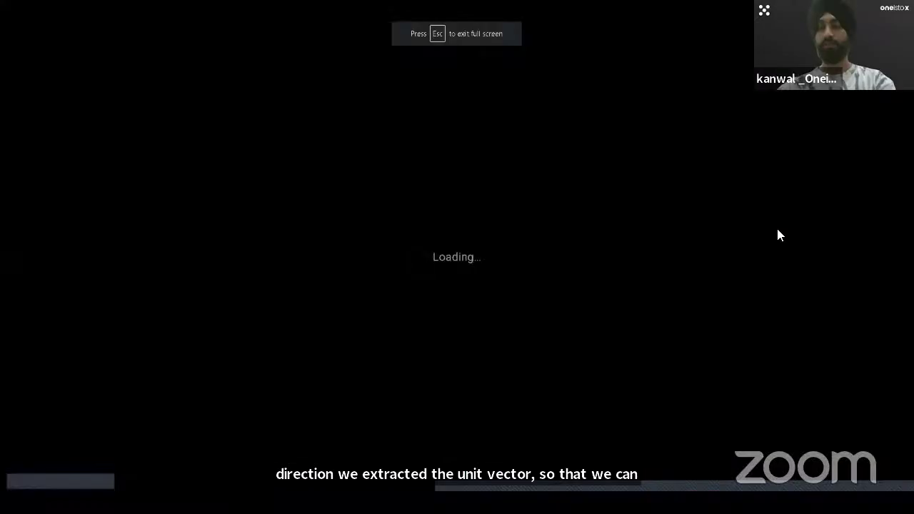
pyautogui.press('Right')
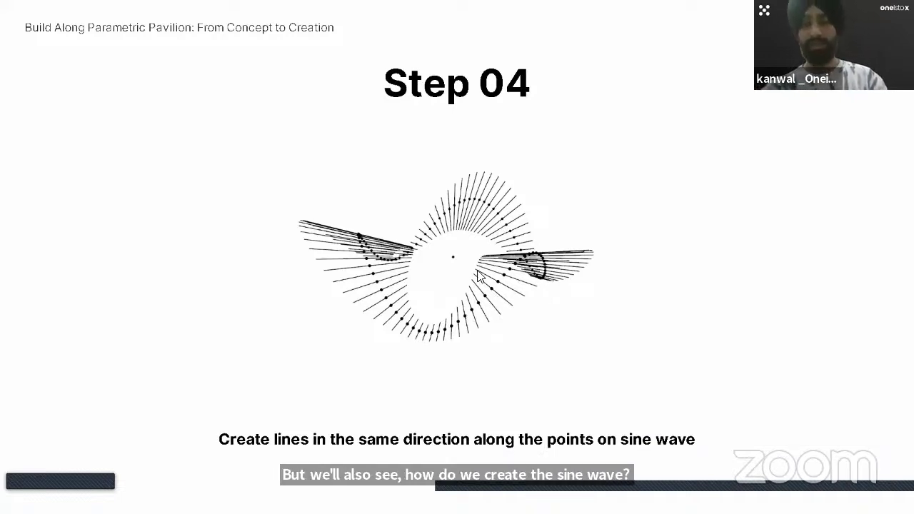
pyautogui.press('Escape')
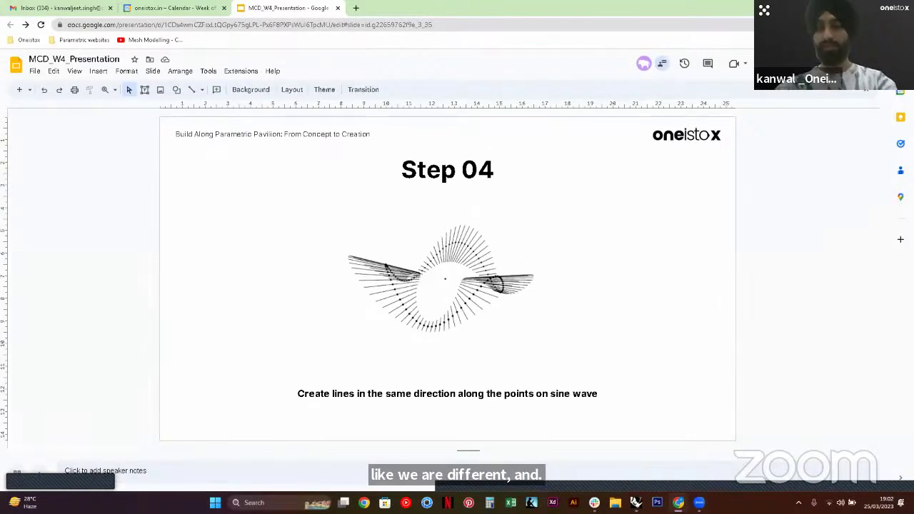
pyautogui.hotkey('alt', 'Tab')
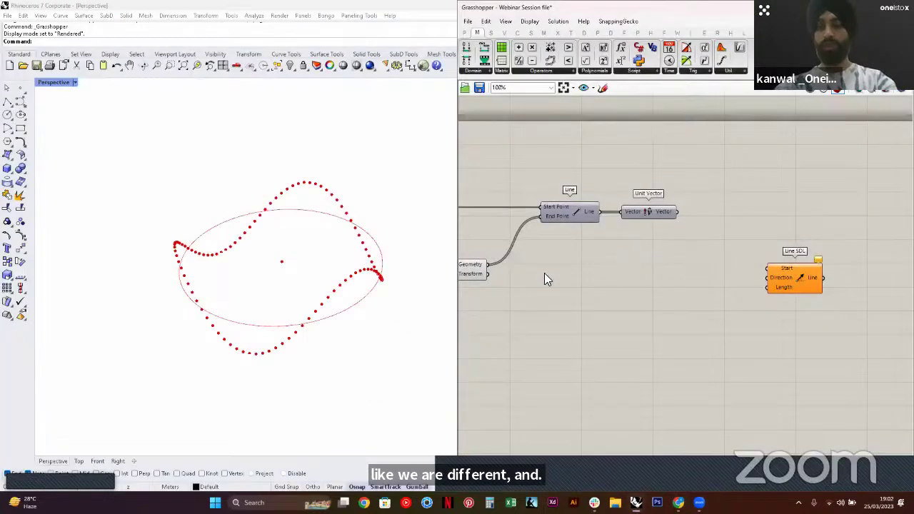
# Connect Move's Geometry output to Line SDL's Start input and position Line SDL so the wire runs straight
pyautogui.moveTo(544, 273); pyautogui.dragTo(613, 261, button='right')
pyautogui.moveTo(553, 254); pyautogui.dragTo(743, 264)
pyautogui.hotkey('ctrl', 'z')
pyautogui.moveTo(827, 259); pyautogui.dragTo(862, 261)
pyautogui.click(798, 298)
pyautogui.moveTo(798, 299); pyautogui.dragTo(746, 302, button='right')
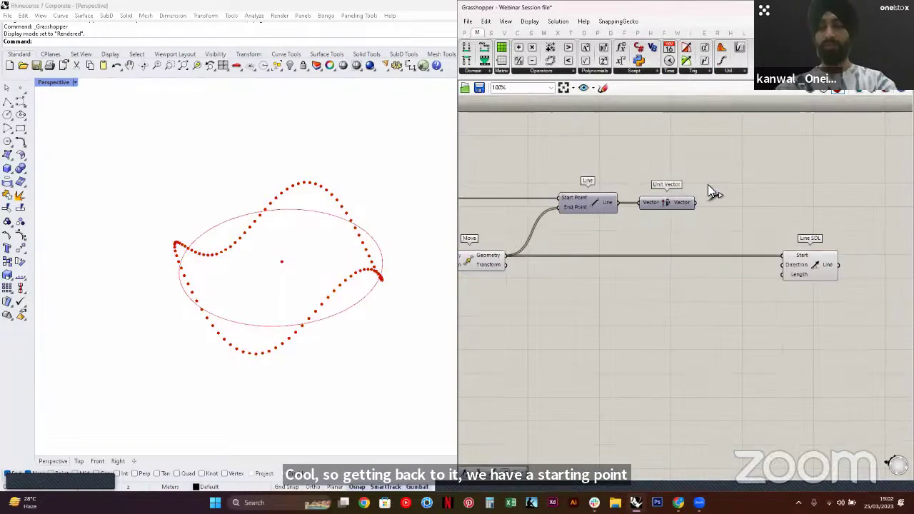
# Connect Unit Vector's Vector output to Line SDL's Direction input and inspect the lines at the wave points
pyautogui.moveTo(695, 203); pyautogui.dragTo(782, 266)
pyautogui.click(809, 278)
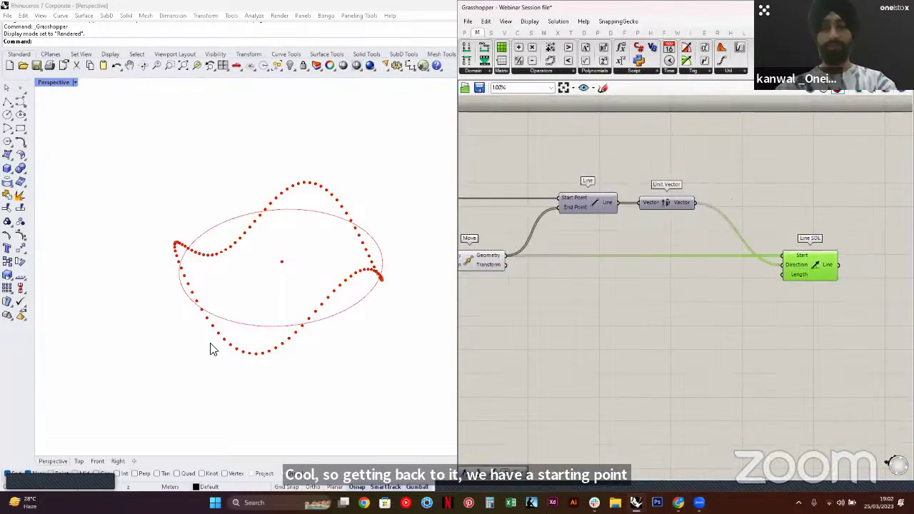
pyautogui.scroll(10, 214, 346)
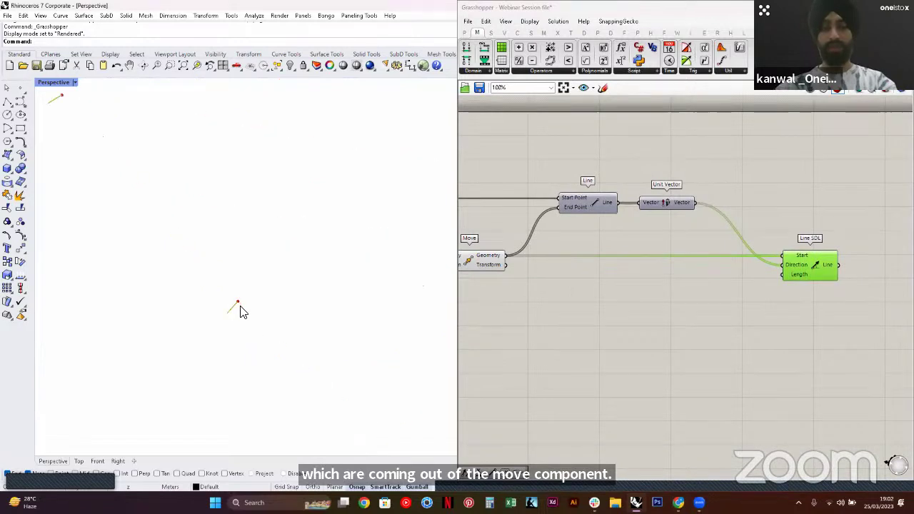
pyautogui.scroll(2, 235, 307)
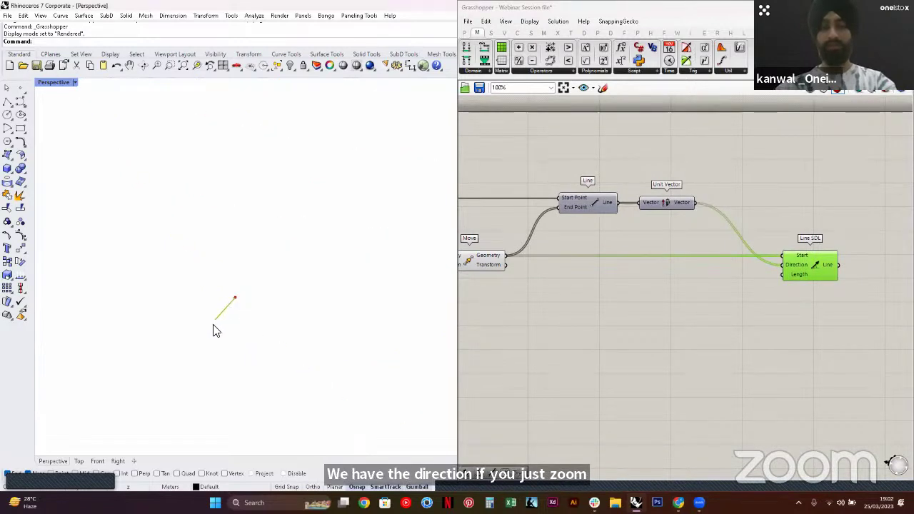
# Add a number slider set to 50, connect it to Line SDL's Length input, and review the lines around the wave
pyautogui.click(767, 296)
pyautogui.moveTo(767, 296); pyautogui.dragTo(711, 287, button='right')
pyautogui.scroll(-2, 711, 287)
pyautogui.scroll(3, 709, 287)
pyautogui.doubleClick(641, 303)
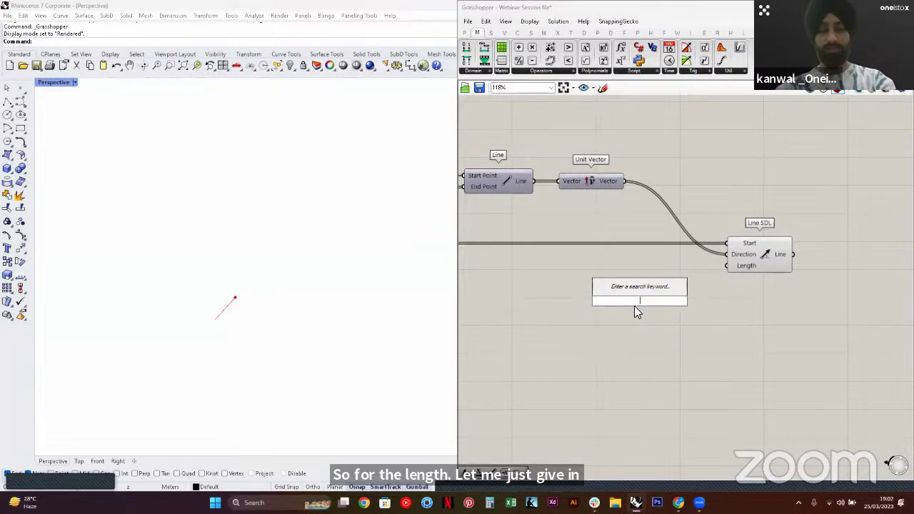
pyautogui.write('50')
pyautogui.press('Return')
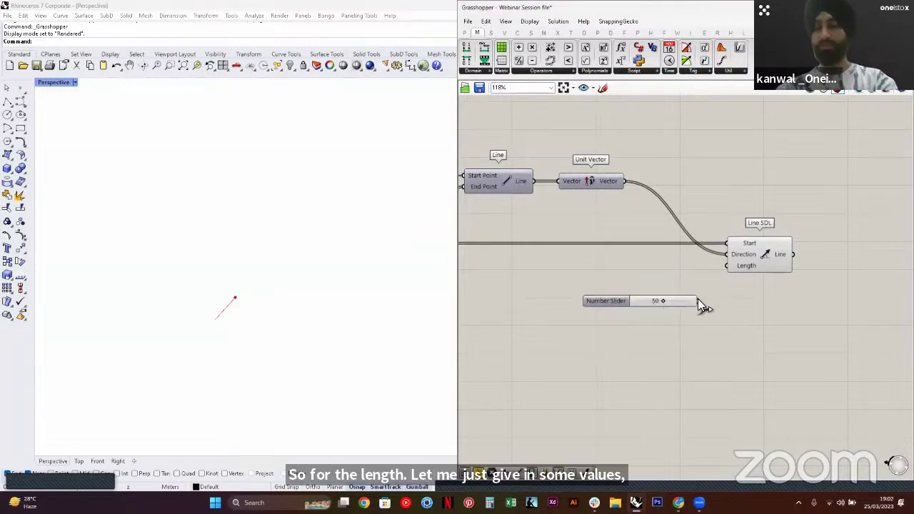
pyautogui.moveTo(727, 266); pyautogui.dragTo(727, 266)
pyautogui.click(755, 258)
pyautogui.scroll(-15, 187, 295)
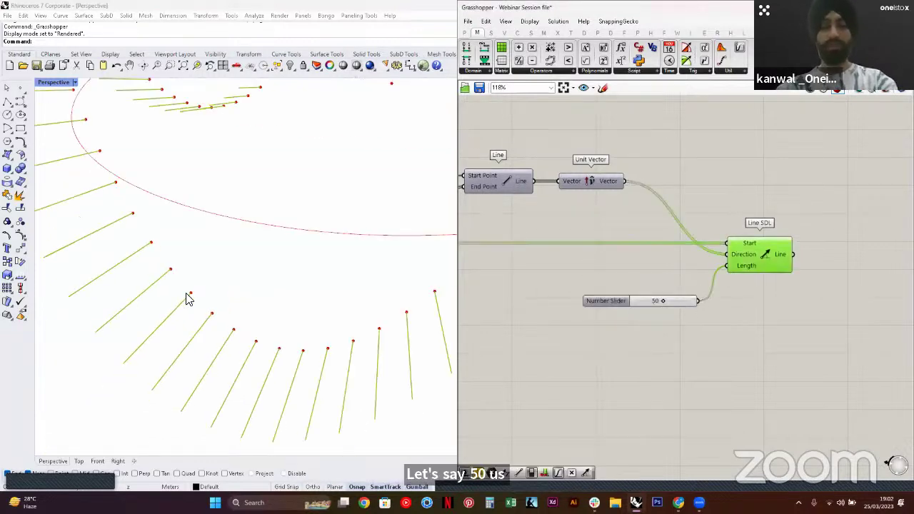
pyautogui.moveTo(188, 299); pyautogui.dragTo(312, 222, button='right')
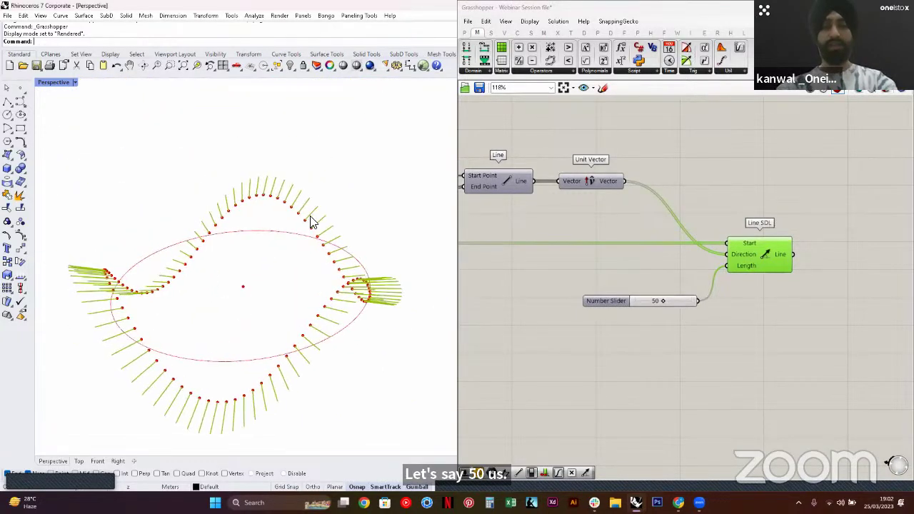
# Turn on the preview of the Line component feeding Unit Vector to compare its center-to-wave lines with the Line SDL lines
pyautogui.click(591, 181)
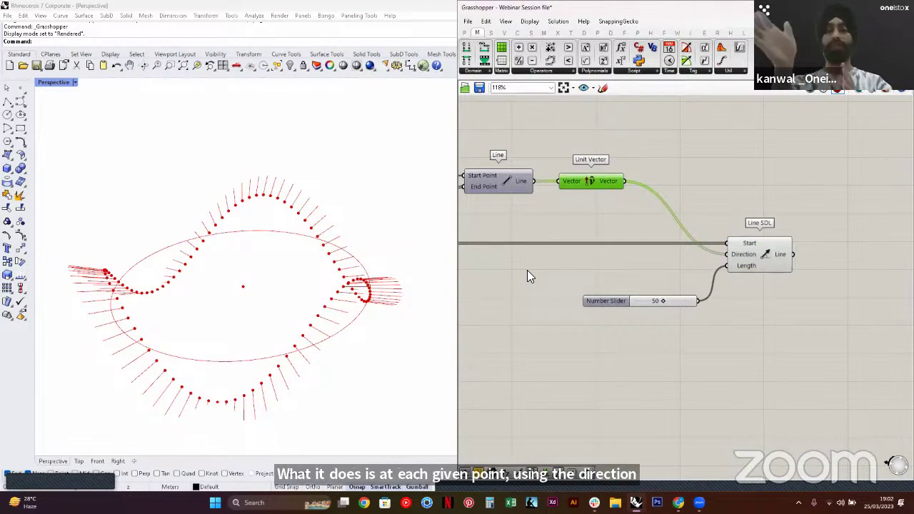
pyautogui.click(634, 191)
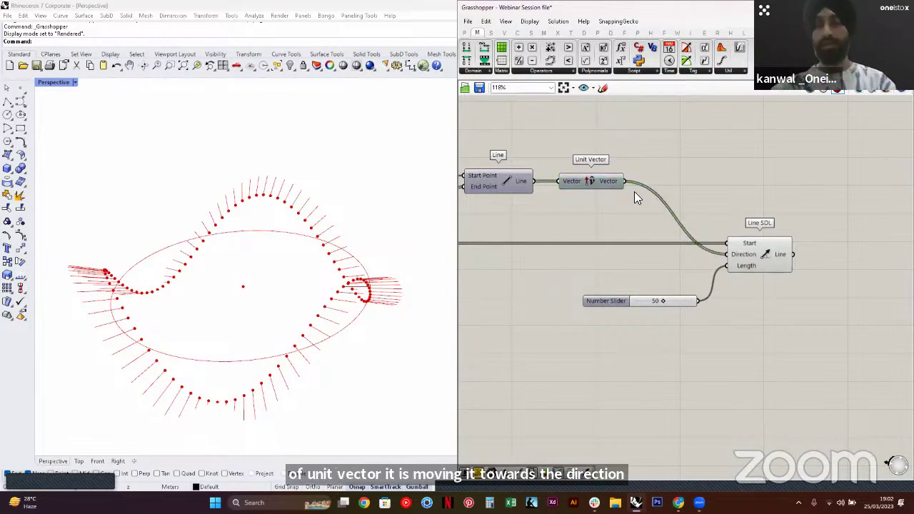
pyautogui.scroll(-4, 634, 192)
pyautogui.moveTo(484, 219); pyautogui.dragTo(656, 240, button='right')
pyautogui.scroll(2, 655, 240)
pyautogui.click(771, 193)
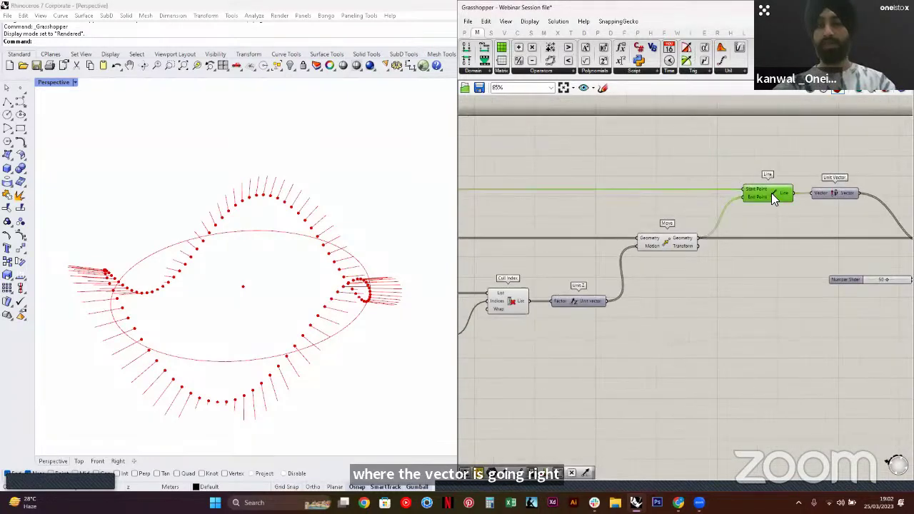
pyautogui.middleClick(771, 193)
pyautogui.click(790, 180)
pyautogui.click(699, 207)
pyautogui.scroll(3, 252, 289)
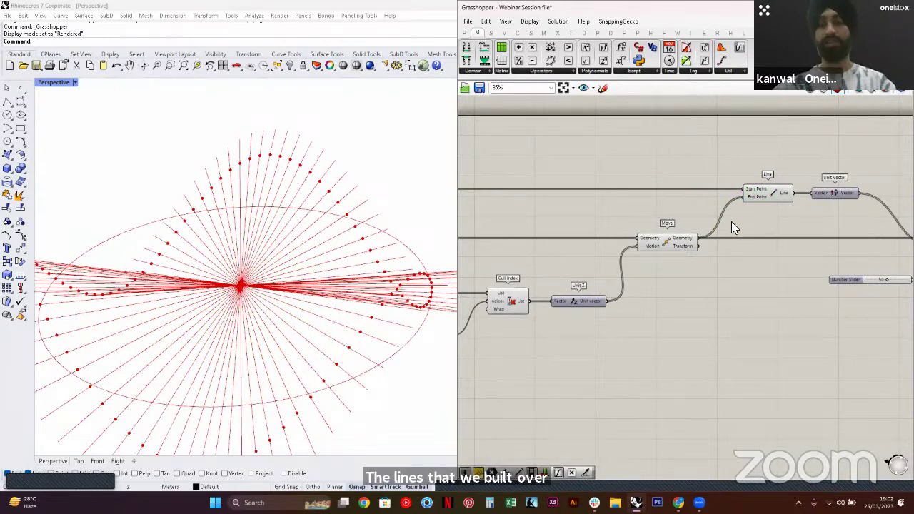
# Turn off the preview of the Line component that feeds Unit Vector
pyautogui.click(768, 194)
pyautogui.middleClick(770, 193)
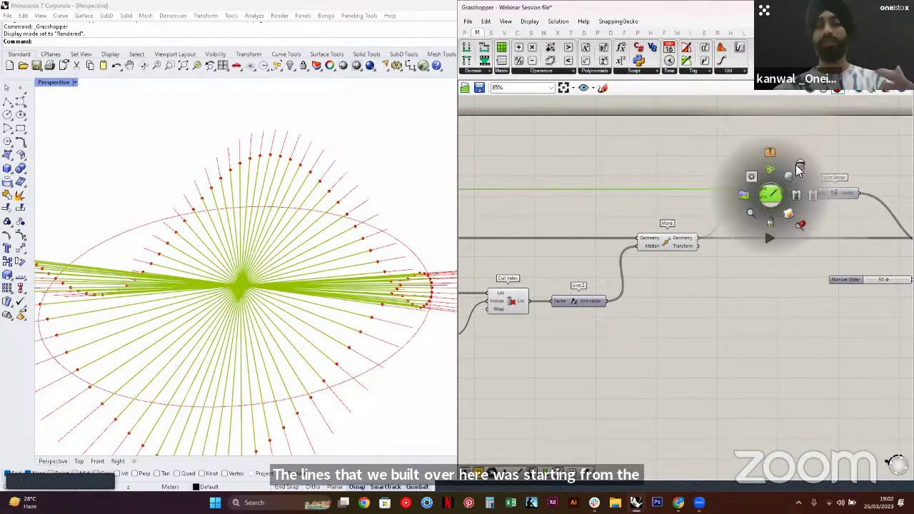
pyautogui.click(798, 166)
pyautogui.click(794, 173)
# Inspect the Unit Vector and Line SDL components and the direction of their lines at the wave points
pyautogui.moveTo(836, 193); pyautogui.dragTo(725, 205, button='right')
pyautogui.click(724, 205)
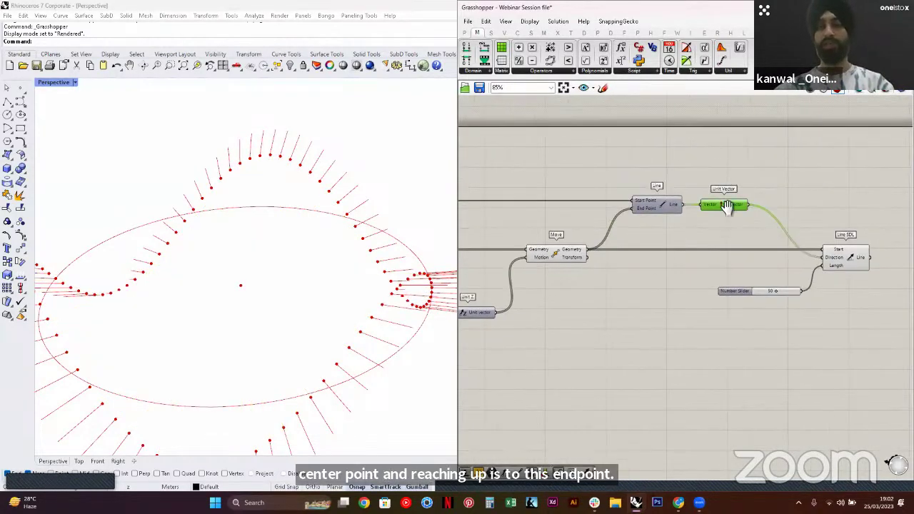
pyautogui.click(631, 244)
pyautogui.moveTo(846, 262); pyautogui.dragTo(708, 259, button='right')
pyautogui.click(707, 258)
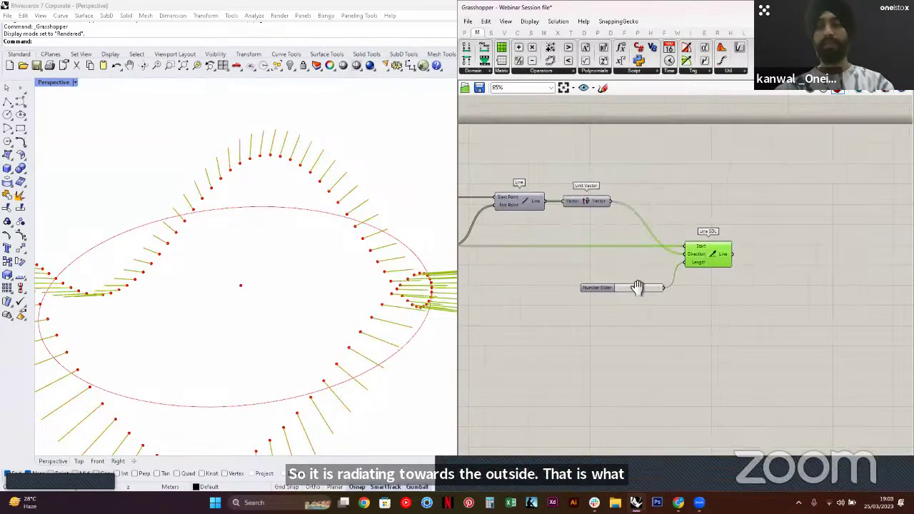
pyautogui.moveTo(638, 288); pyautogui.dragTo(661, 282, button='right')
pyautogui.moveTo(370, 318)
pyautogui.mouseDown(button='right')
pyautogui.moveTo(302, 324)
pyautogui.moveTo(379, 310)
pyautogui.mouseUp(button='right')
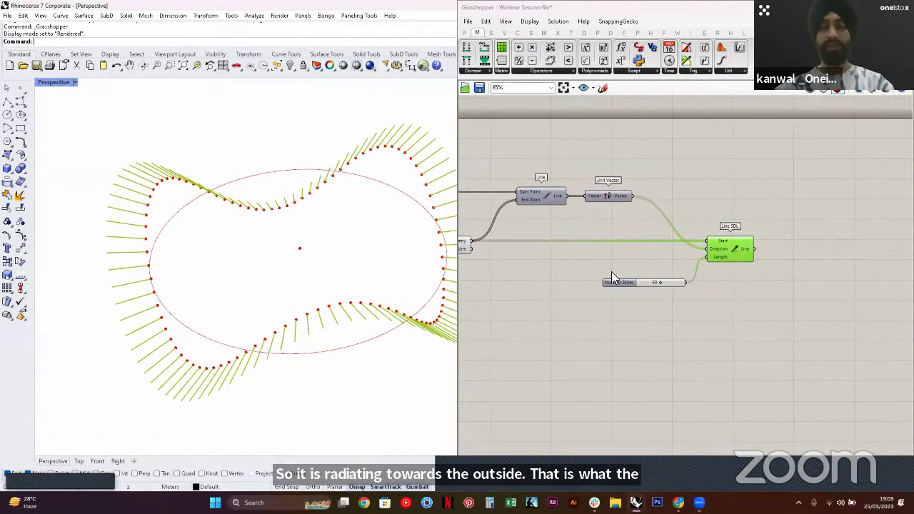
pyautogui.scroll(3, 664, 282)
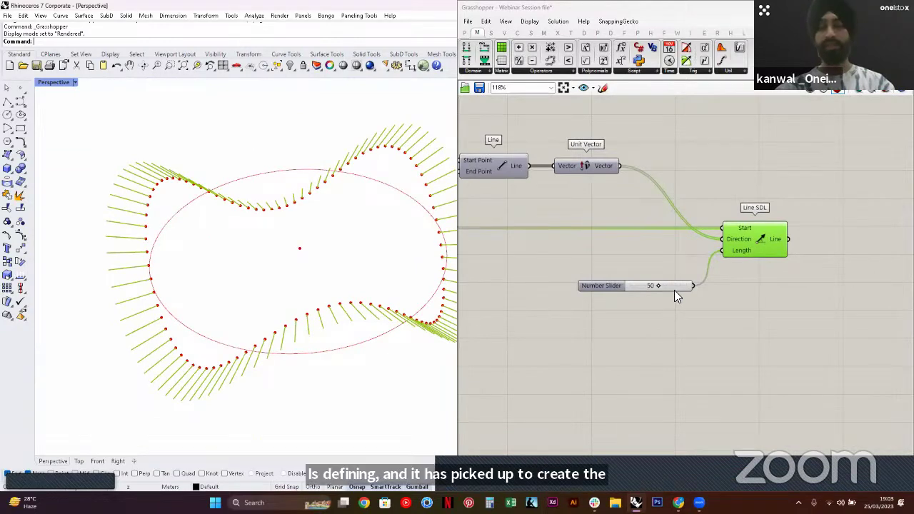
# Space the number slider away from Line SDL, and shift both components farther along the canvas beyond Unit Vector
pyautogui.moveTo(673, 287); pyautogui.dragTo(600, 267)
pyautogui.click(619, 284)
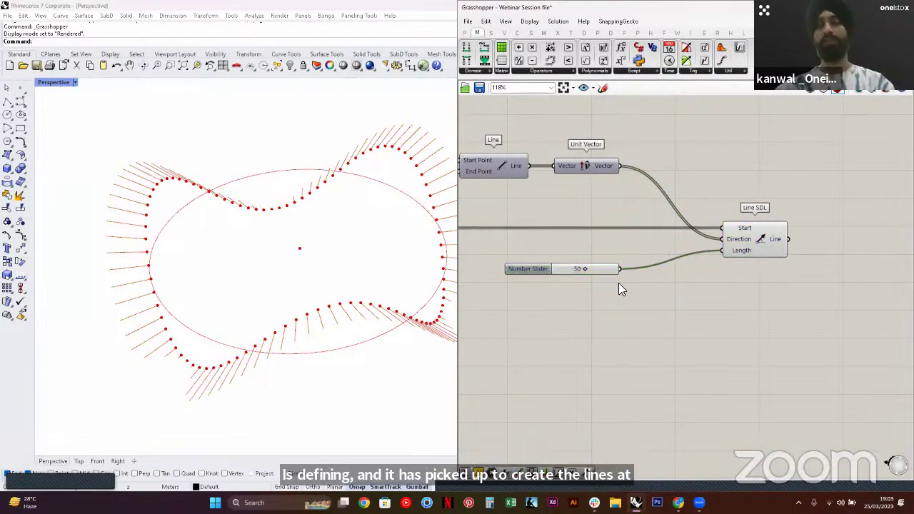
pyautogui.moveTo(243, 308); pyautogui.dragTo(147, 259, button='right')
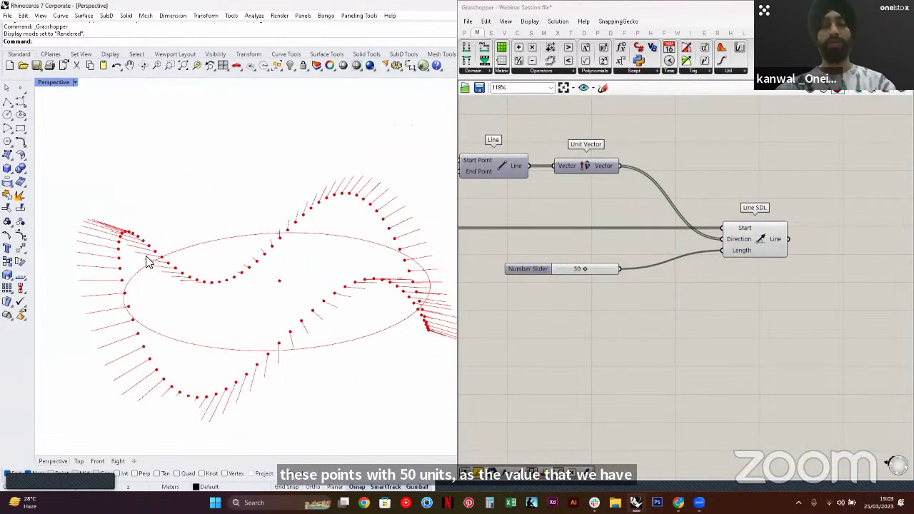
pyautogui.scroll(-3, 739, 253)
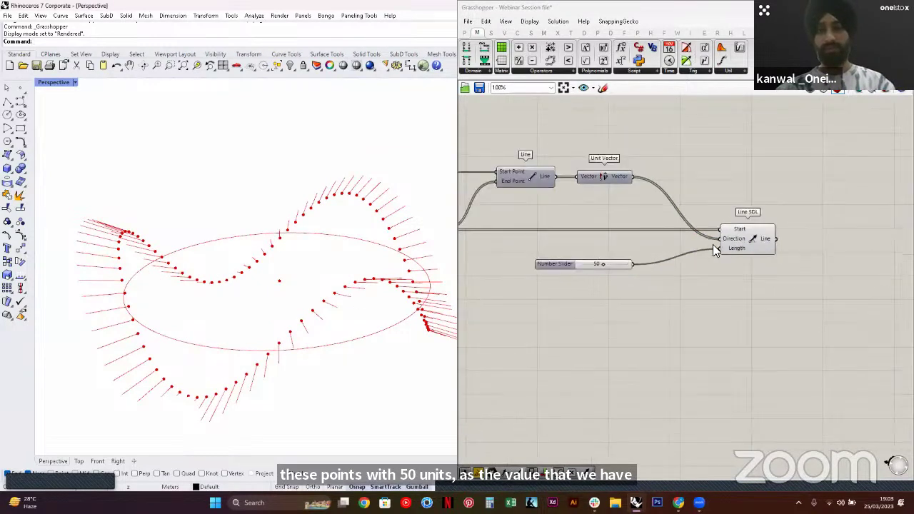
pyautogui.moveTo(784, 299); pyautogui.dragTo(603, 236)
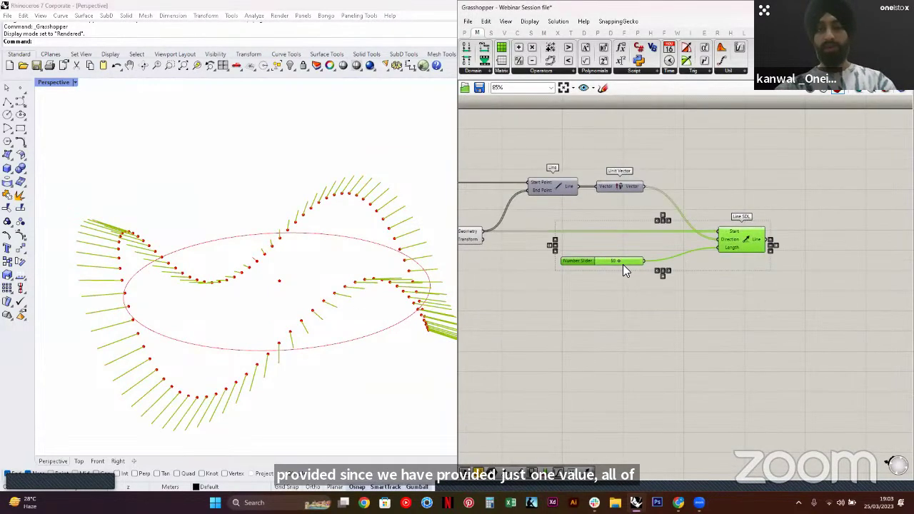
pyautogui.moveTo(730, 245); pyautogui.dragTo(667, 257, button='right')
pyautogui.moveTo(681, 257); pyautogui.dragTo(850, 255)
pyautogui.click(812, 301)
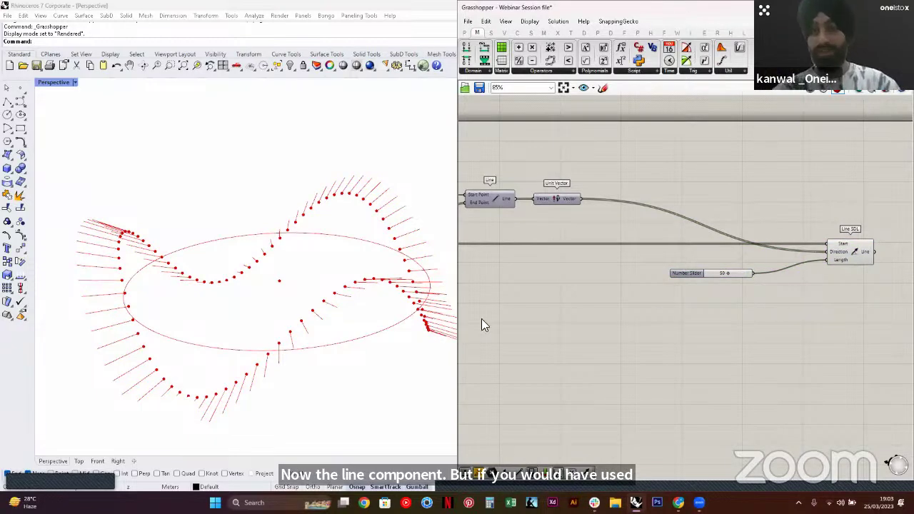
pyautogui.scroll(3, 150, 350)
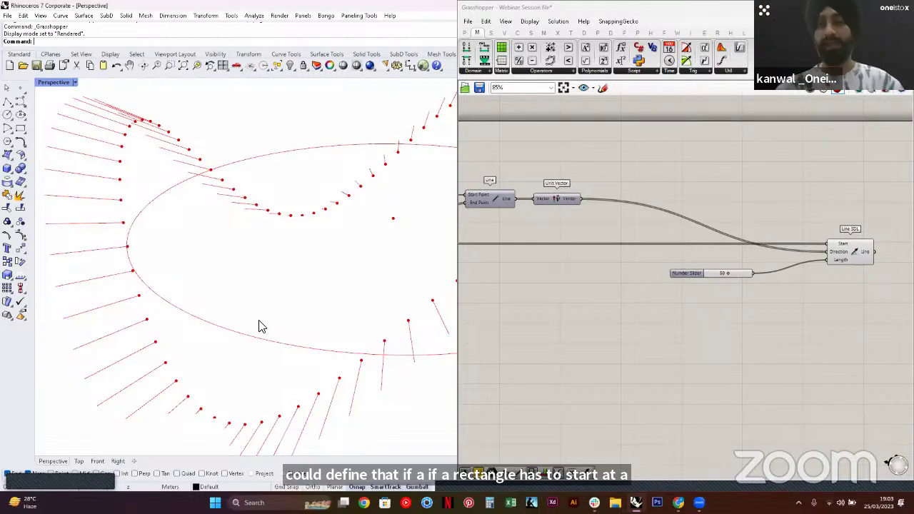
pyautogui.moveTo(255, 321); pyautogui.dragTo(250, 273, button='right')
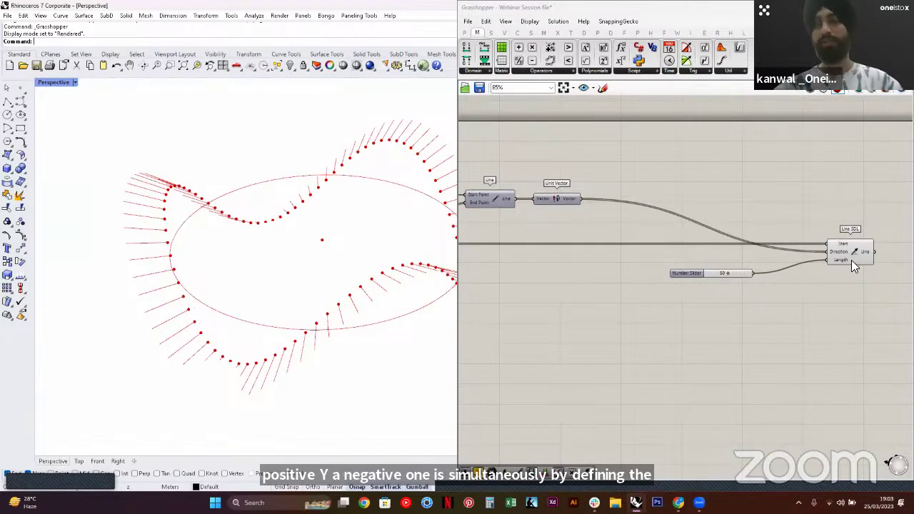
pyautogui.scroll(2, 831, 274)
pyautogui.doubleClick(761, 289)
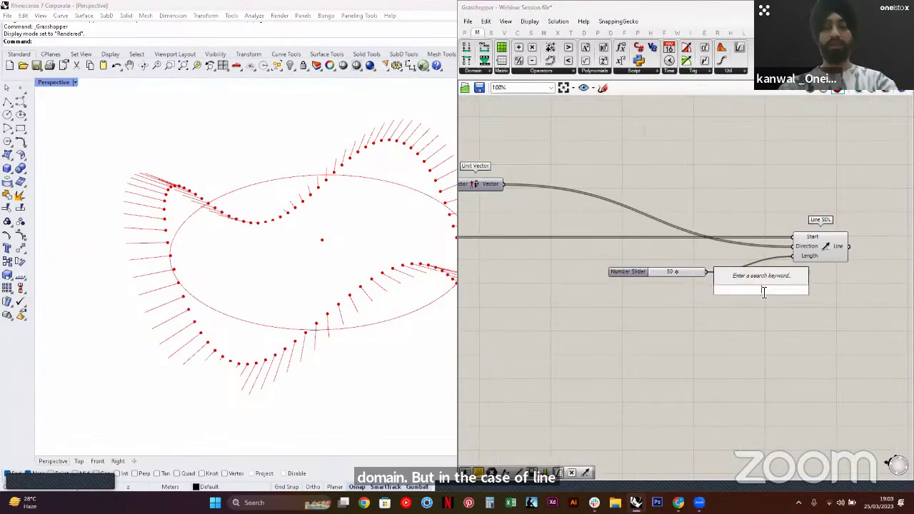
pyautogui.write('DOM')
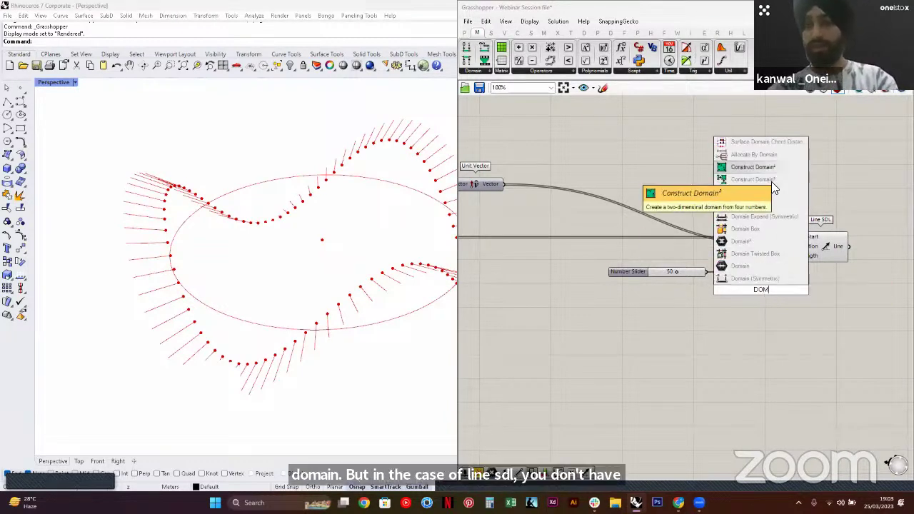
pyautogui.doubleClick(732, 325)
pyautogui.write('CONST')
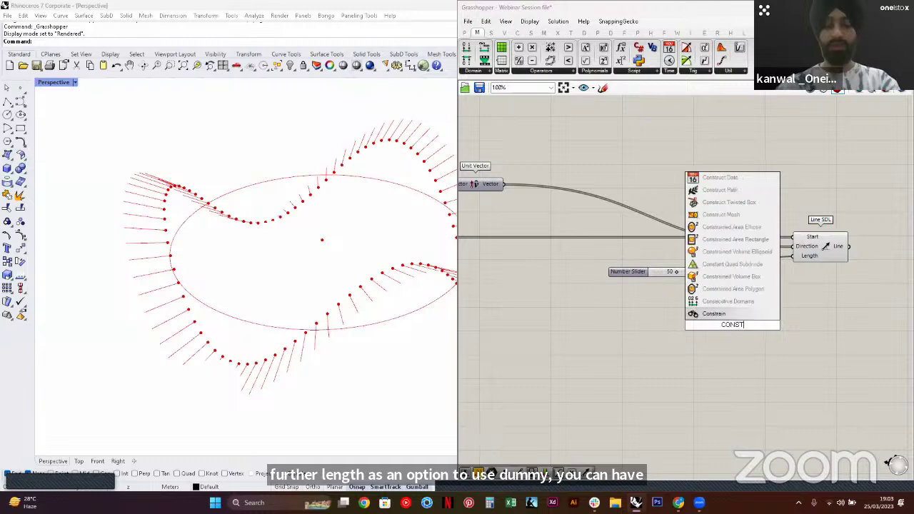
pyautogui.click(655, 229)
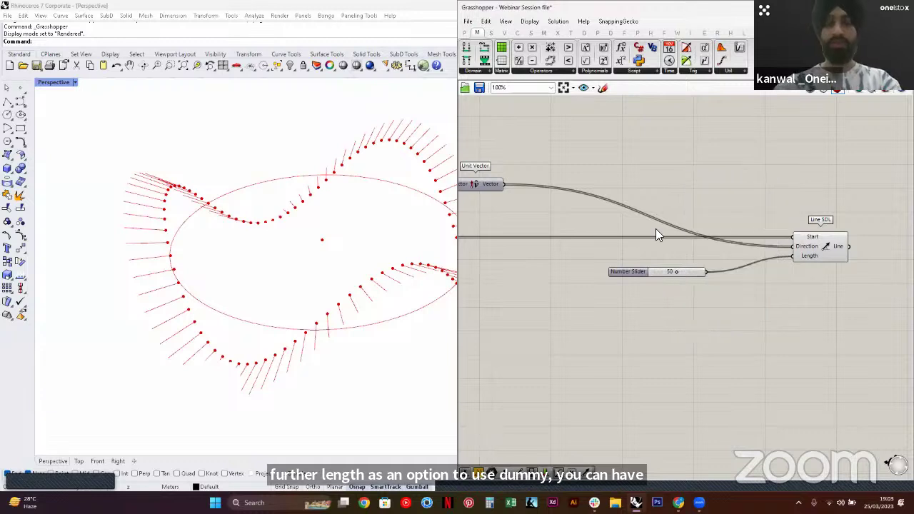
# Add a Construct Domain component below Line SDL and move the length slider away to make room
pyautogui.click(479, 71)
pyautogui.click(493, 89)
pyautogui.click(756, 309)
pyautogui.scroll(4, 741, 304)
pyautogui.moveTo(638, 249); pyautogui.dragTo(555, 295)
# Add a Negative component below the length slider and connect the slider to its Value input
pyautogui.doubleClick(701, 363)
pyautogui.write('n')
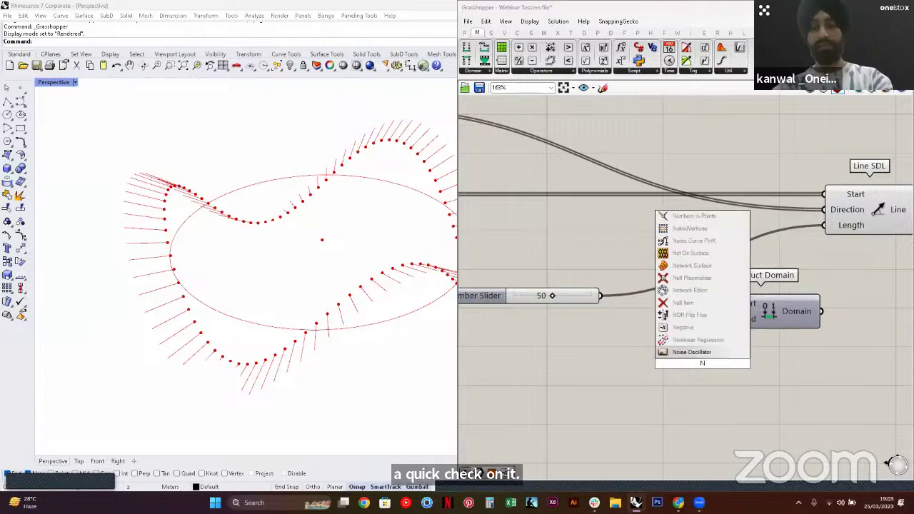
pyautogui.click(684, 326)
pyautogui.moveTo(602, 294); pyautogui.dragTo(659, 363)
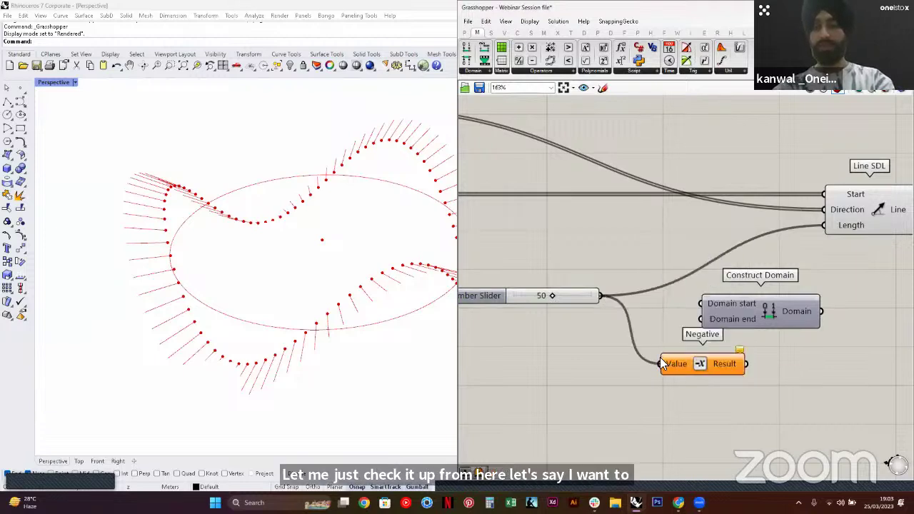
# Move Construct Domain beyond Negative, and connect Negative's Result to Domain start and the length slider to Domain end
pyautogui.moveTo(762, 321); pyautogui.dragTo(877, 391)
pyautogui.moveTo(746, 364); pyautogui.dragTo(818, 371)
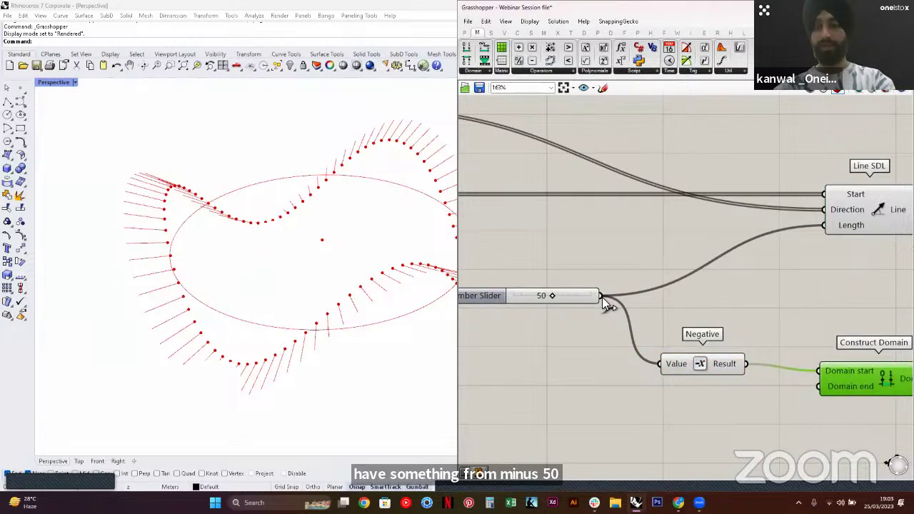
pyautogui.moveTo(602, 295); pyautogui.dragTo(818, 387)
pyautogui.scroll(-3, 572, 343)
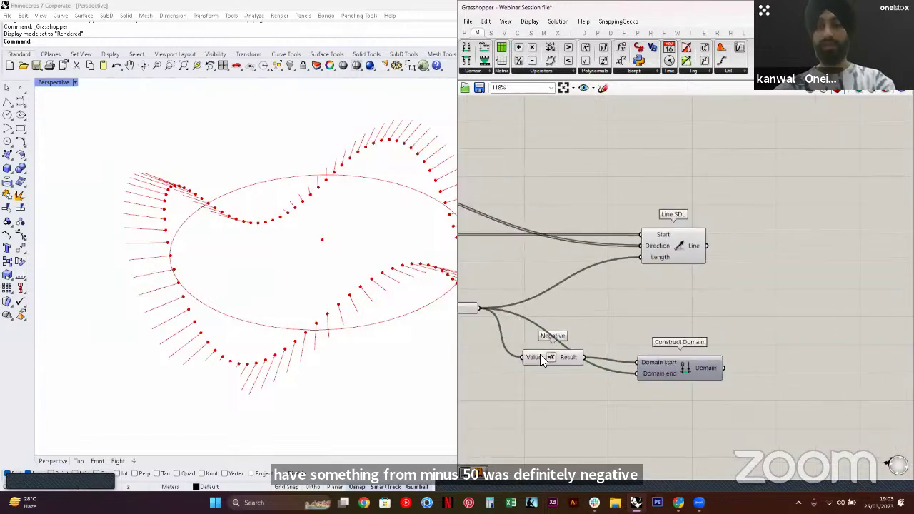
# Reposition Negative and Line SDL for clearer wiring, and replace Line SDL's Length input with Construct Domain's Domain output
pyautogui.moveTo(540, 361); pyautogui.dragTo(555, 313)
pyautogui.moveTo(671, 246); pyautogui.dragTo(777, 246)
pyautogui.click(747, 371)
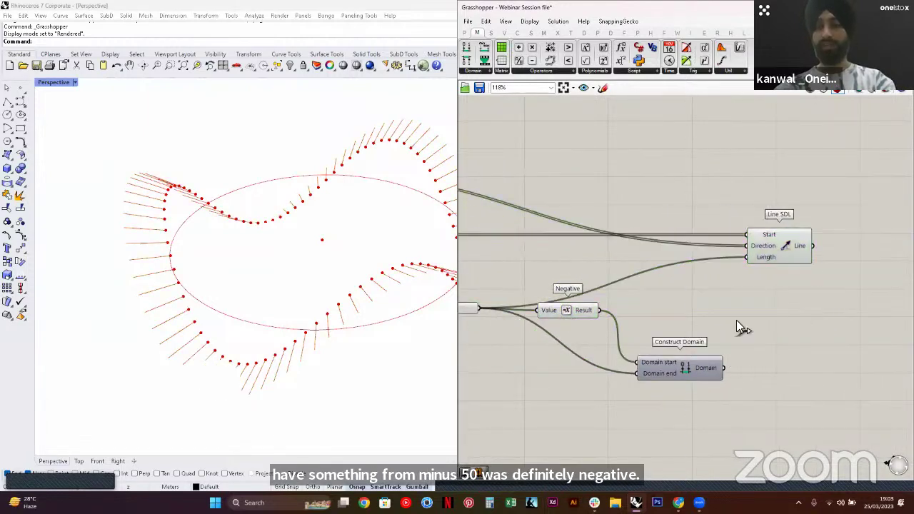
pyautogui.moveTo(724, 368); pyautogui.dragTo(747, 257)
pyautogui.moveTo(432, 310); pyautogui.dragTo(204, 272, button='right')
pyautogui.scroll(5, 231, 277)
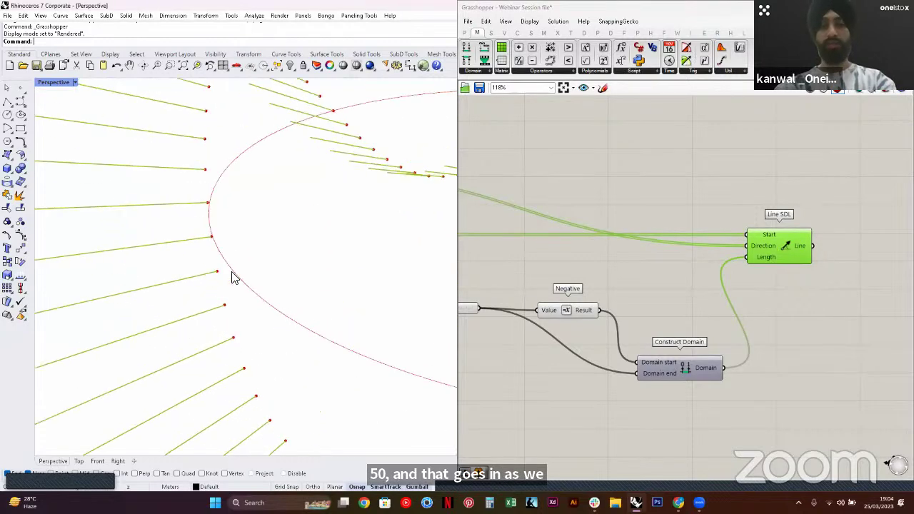
pyautogui.scroll(-2, 217, 278)
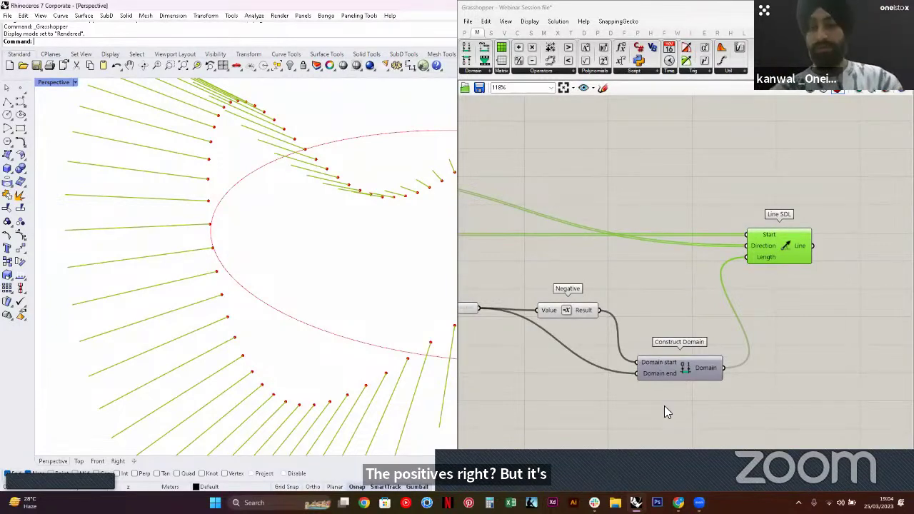
# Delete the Negative and Construct Domain components together with the length slider that feeds Line SDL
pyautogui.scroll(-3, 790, 305)
pyautogui.moveTo(775, 360); pyautogui.dragTo(641, 301)
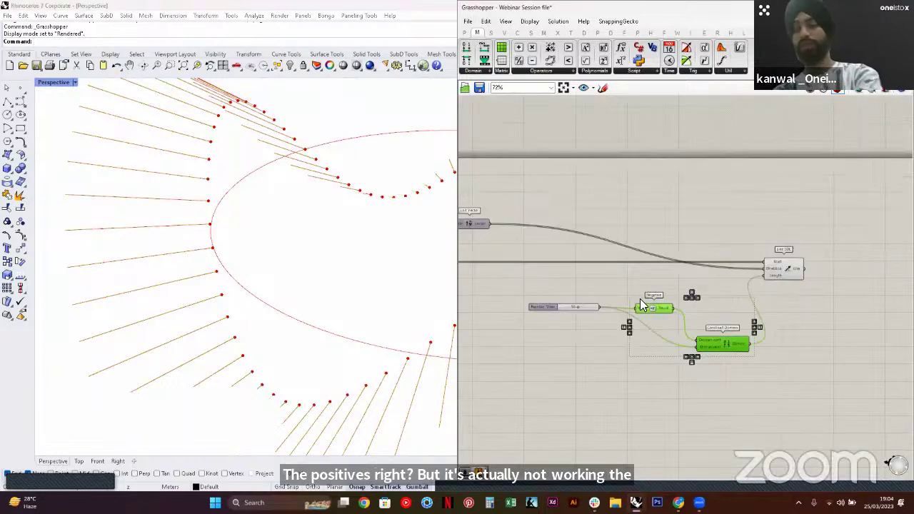
pyautogui.press('Delete')
pyautogui.click(598, 310)
pyautogui.press('Delete')
pyautogui.click(788, 268)
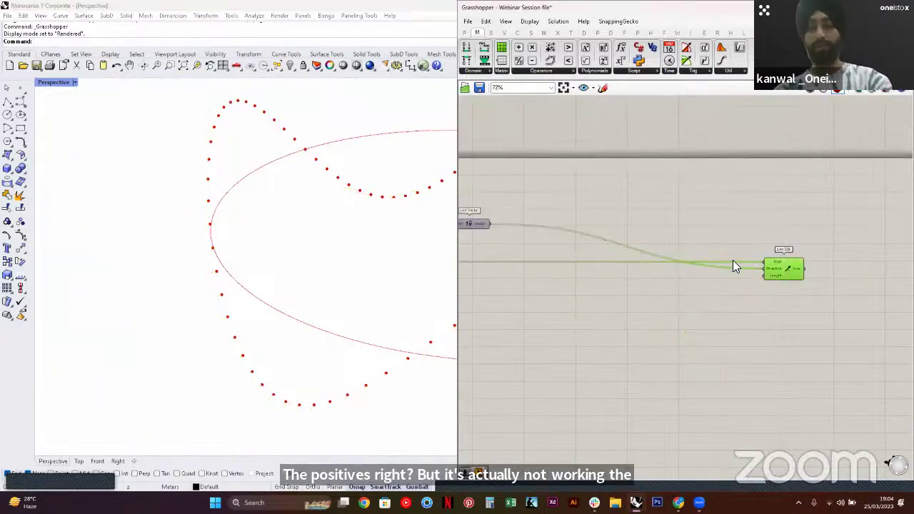
pyautogui.click(734, 261)
# Examine the sine-wave points output by the existing Move component in the perspective view
pyautogui.moveTo(774, 267)
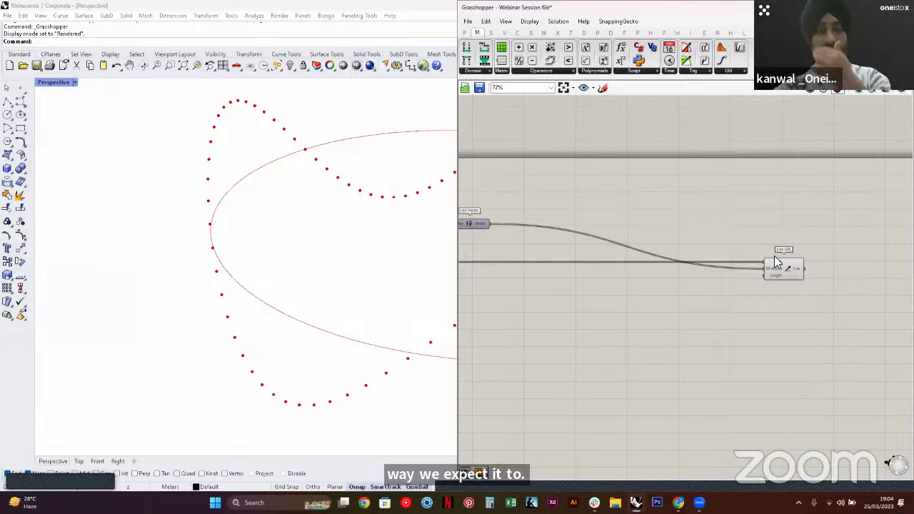
pyautogui.scroll(-2, 761, 265)
pyautogui.moveTo(579, 246); pyautogui.dragTo(701, 248, button='right')
pyautogui.scroll(2, 702, 251)
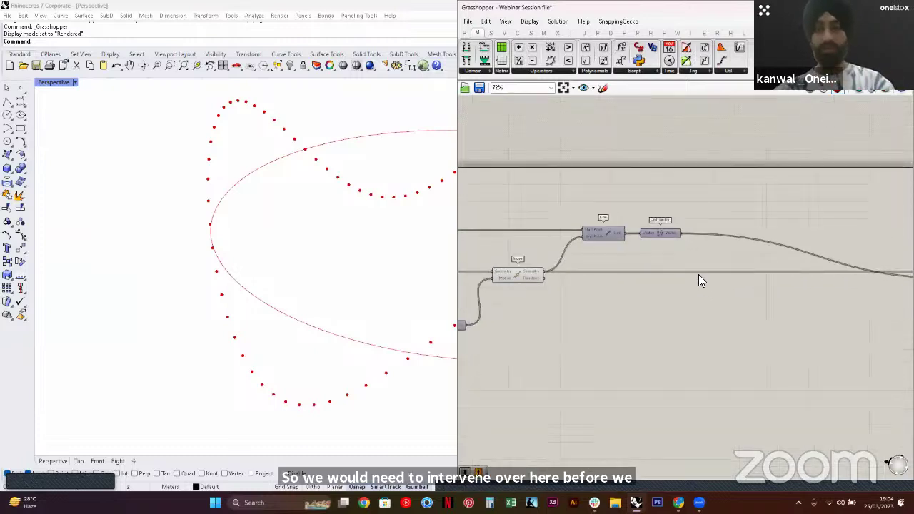
pyautogui.click(518, 276)
pyautogui.moveTo(335, 287); pyautogui.dragTo(232, 258, button='right')
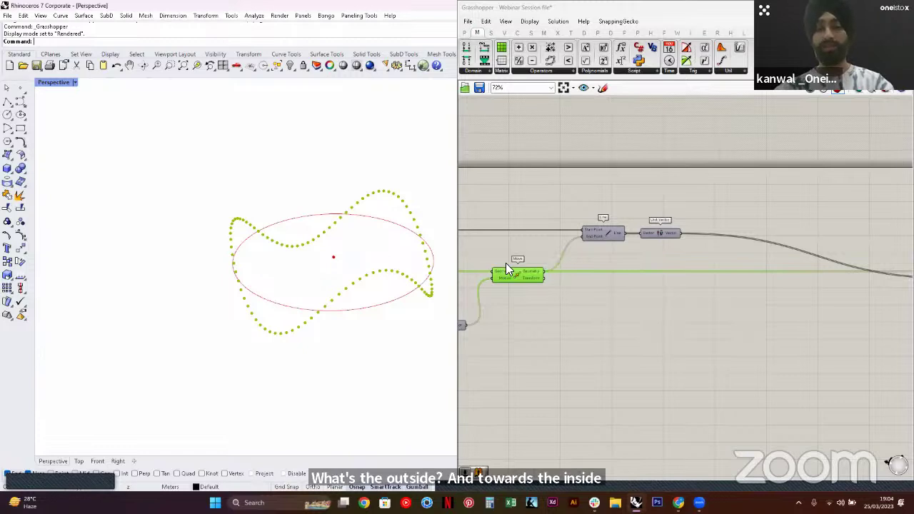
pyautogui.rightClick(686, 330)
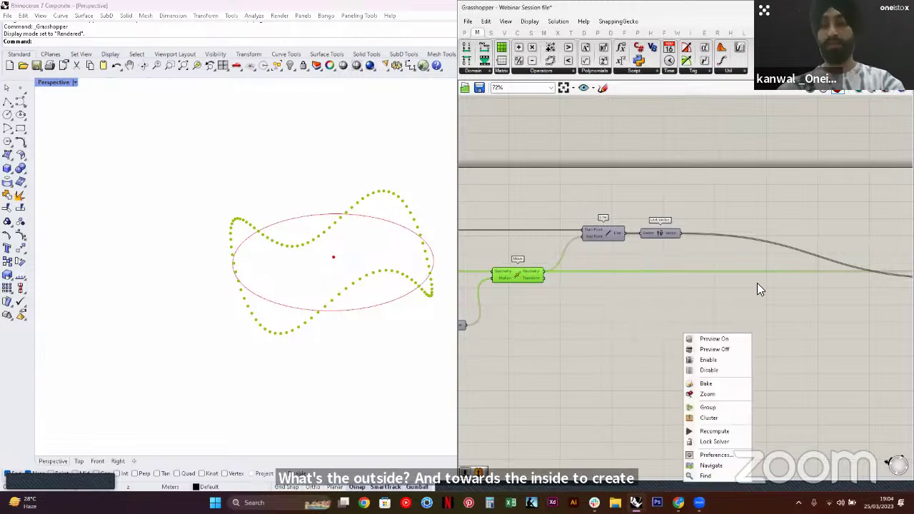
pyautogui.click(756, 283)
# Add a second Move component below the wires between Unit Vector and Line SDL
pyautogui.moveTo(677, 300); pyautogui.dragTo(585, 306, button='right')
pyautogui.doubleClick(718, 308)
pyautogui.write('Mo')
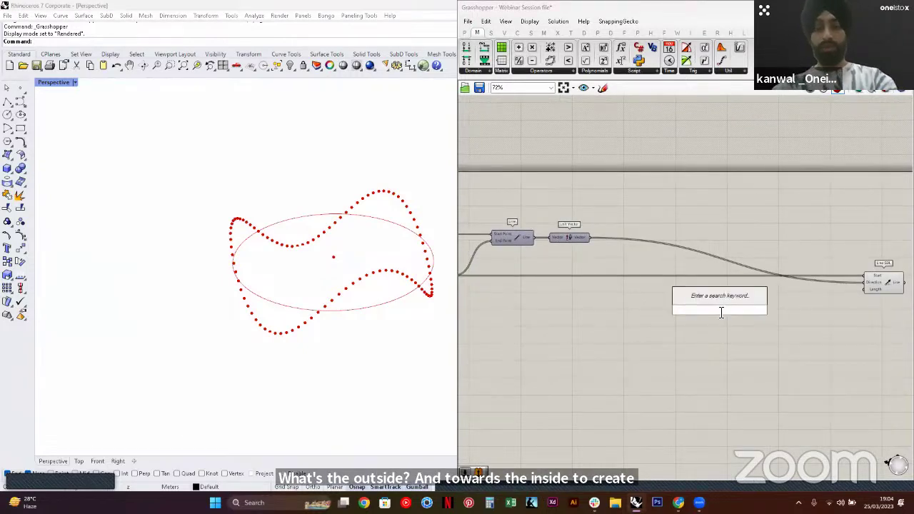
pyautogui.write('ve')
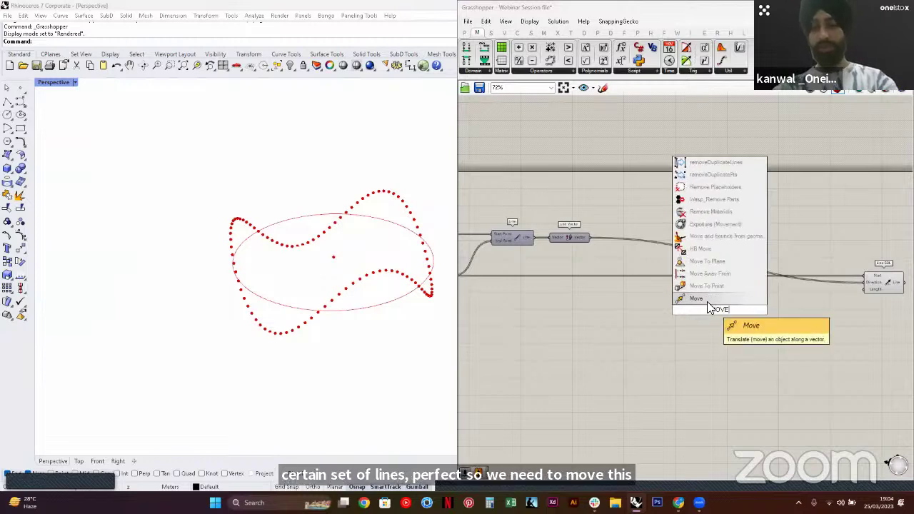
pyautogui.click(706, 300)
# Connect the first Move's Geometry output to the new Move's Geometry input and Unit Vector's output to its Motion
pyautogui.moveTo(618, 314); pyautogui.dragTo(683, 319, button='right')
pyautogui.moveTo(520, 282); pyautogui.dragTo(562, 248)
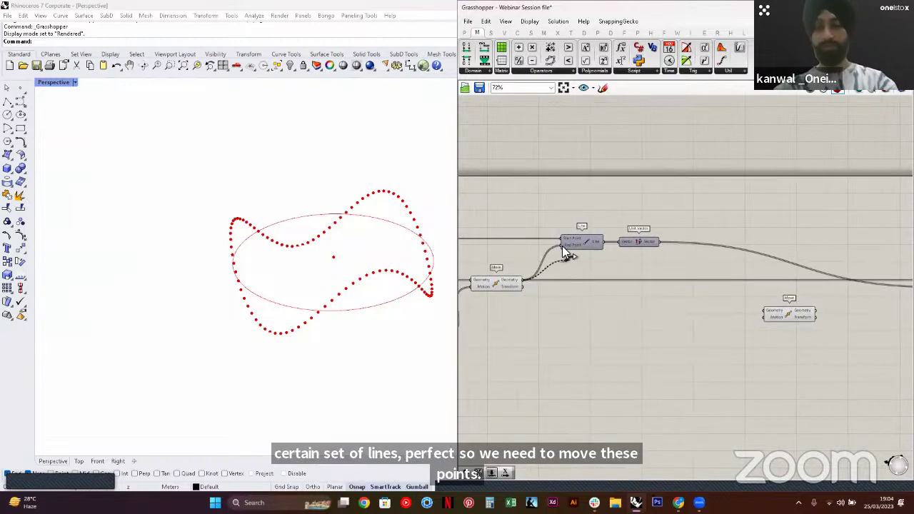
pyautogui.click(498, 282)
pyautogui.moveTo(241, 302); pyautogui.dragTo(314, 275, button='right')
pyautogui.moveTo(523, 282); pyautogui.dragTo(765, 310)
pyautogui.click(666, 277)
pyautogui.moveTo(666, 276); pyautogui.dragTo(641, 270, button='right')
pyautogui.moveTo(634, 236); pyautogui.dragTo(740, 310)
# Inspect the point offsets, add a Multiplication component near the second Move, and connect Unit Vector's output to its A input
pyautogui.scroll(3, 664, 221)
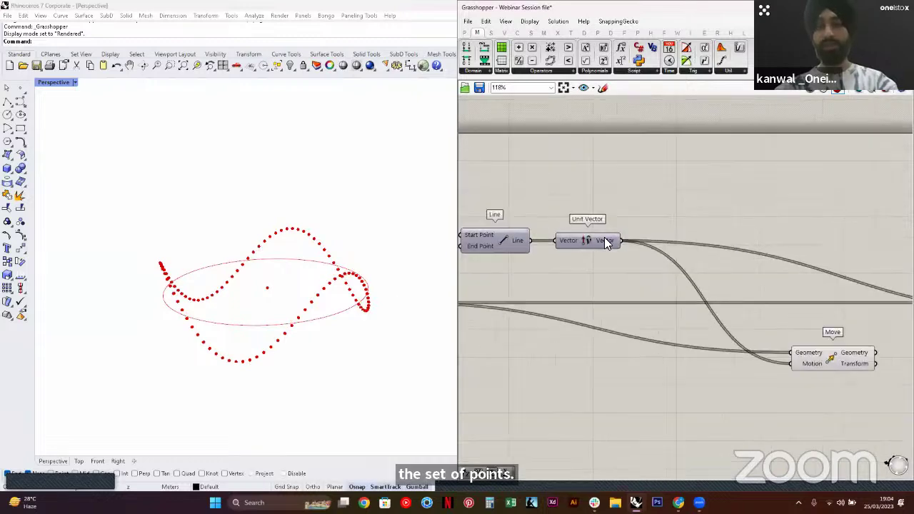
pyautogui.scroll(8, 236, 357)
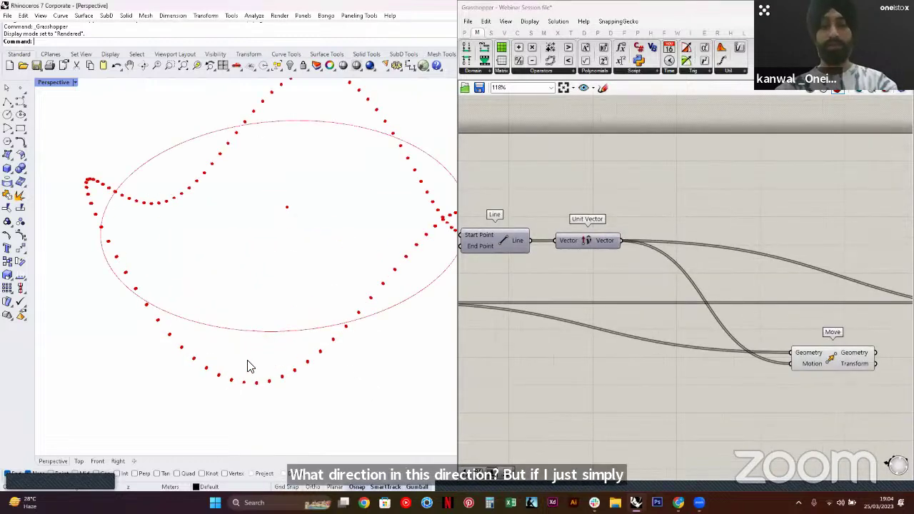
pyautogui.scroll(5, 230, 380)
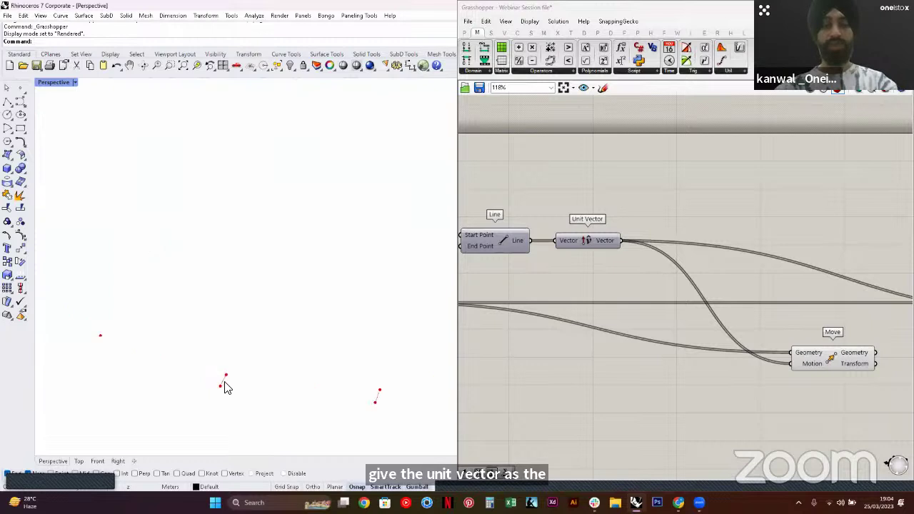
pyautogui.scroll(-4, 598, 292)
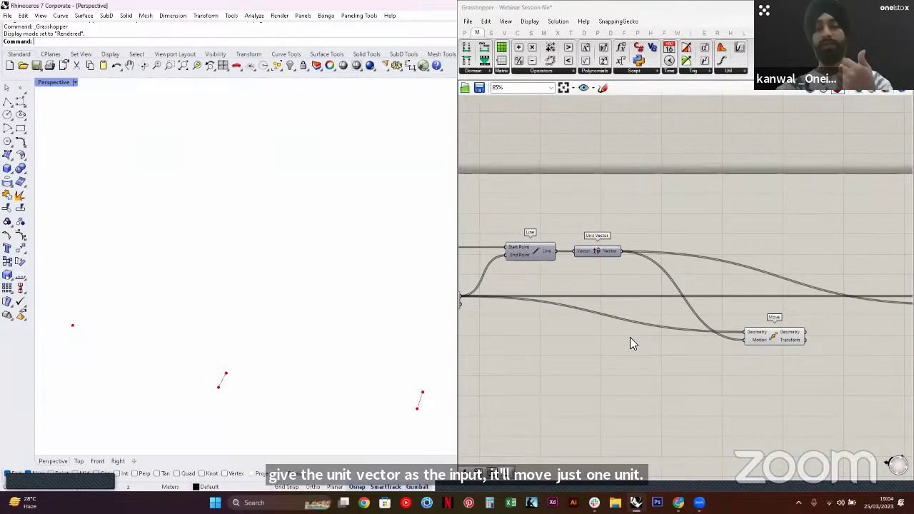
pyautogui.doubleClick(681, 363)
pyautogui.write('MUL')
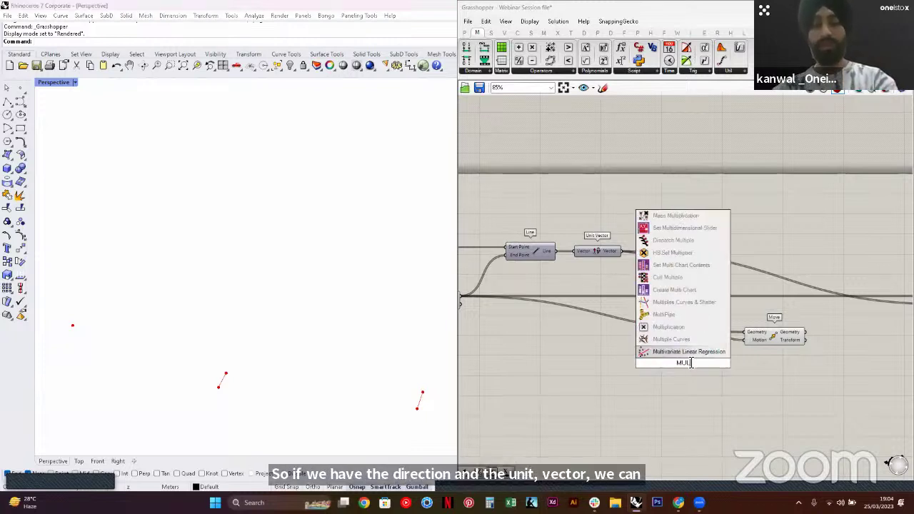
pyautogui.click(669, 327)
pyautogui.moveTo(622, 251); pyautogui.dragTo(667, 357)
# Turn off the preview of the Line SDL component
pyautogui.scroll(-5, 728, 334)
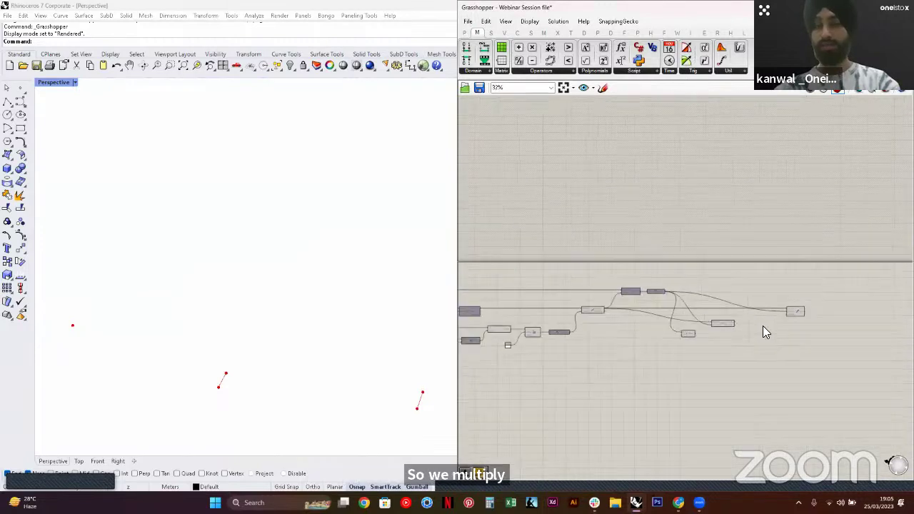
pyautogui.moveTo(763, 326); pyautogui.dragTo(681, 325, button='right')
pyautogui.scroll(2, 682, 324)
pyautogui.moveTo(696, 274); pyautogui.dragTo(750, 346)
pyautogui.middleClick(708, 289)
pyautogui.click(741, 262)
pyautogui.click(686, 327)
pyautogui.moveTo(685, 327); pyautogui.dragTo(808, 298, button='right')
# Add a number slider with a value of 50 and connect it to Multiplication's B input
pyautogui.scroll(4, 696, 309)
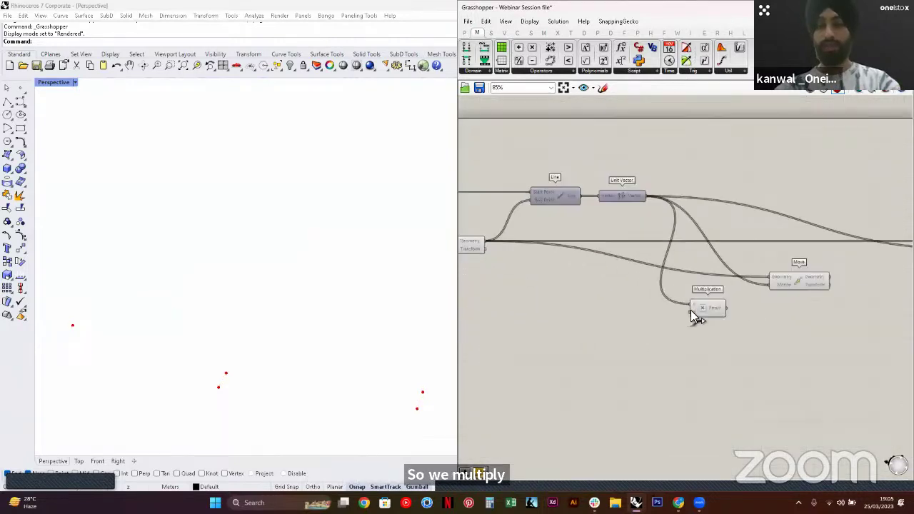
pyautogui.scroll(2, 691, 310)
pyautogui.scroll(-2, 709, 320)
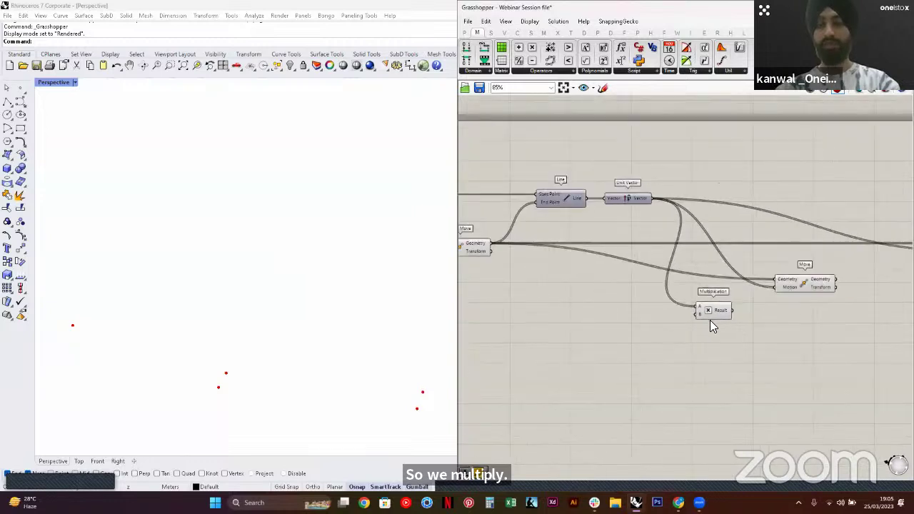
pyautogui.scroll(-1, 709, 320)
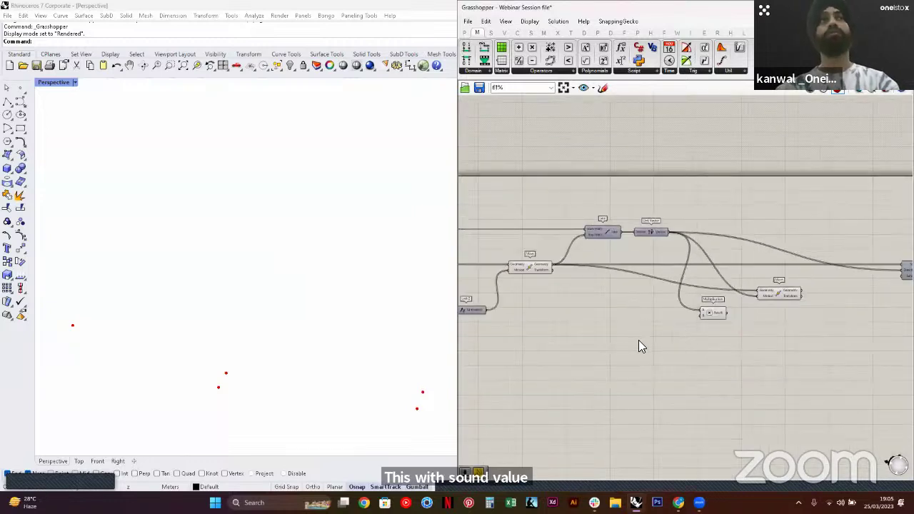
pyautogui.scroll(1, 663, 332)
pyautogui.doubleClick(643, 325)
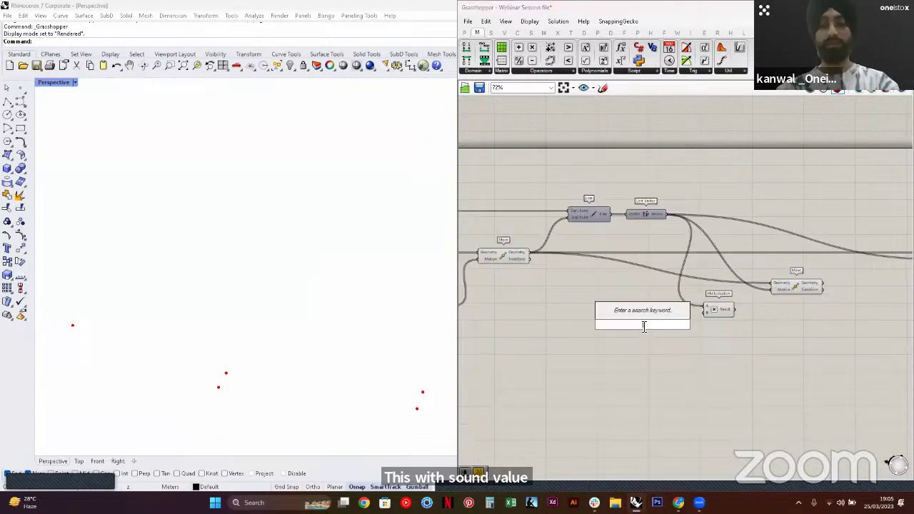
pyautogui.write('50')
pyautogui.press('Return')
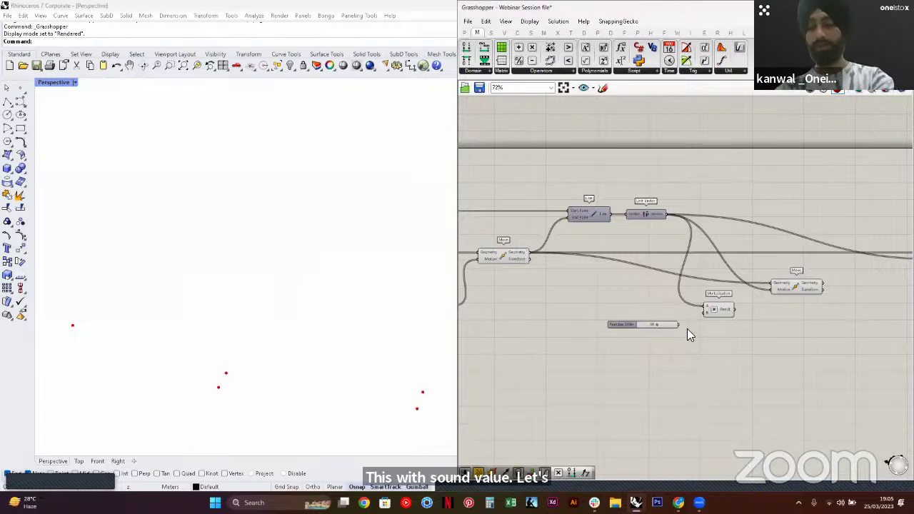
pyautogui.scroll(1, 686, 327)
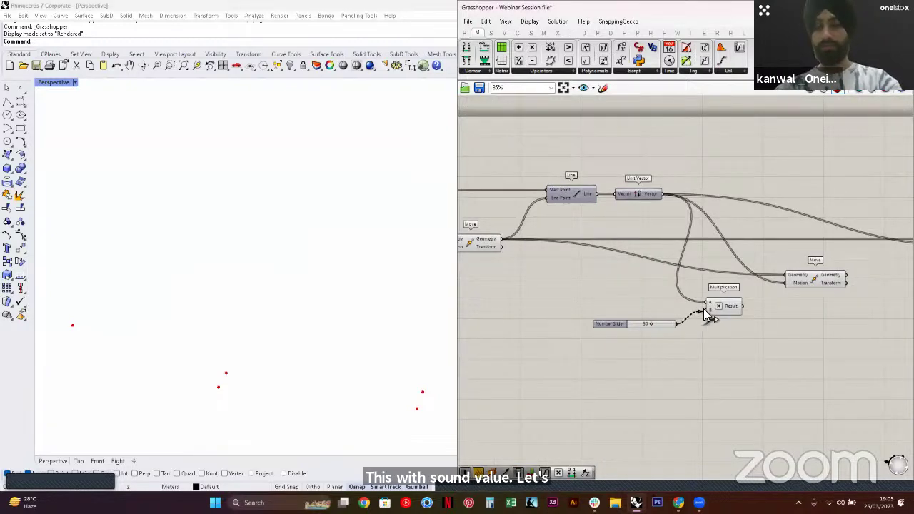
pyautogui.moveTo(703, 308); pyautogui.dragTo(703, 307)
# Replace the second Move's Motion input with Multiplication's Result and shift Move slightly upward
pyautogui.moveTo(676, 335); pyautogui.dragTo(617, 360, button='right')
pyautogui.moveTo(691, 295); pyautogui.dragTo(725, 307)
pyautogui.moveTo(753, 305); pyautogui.dragTo(752, 291)
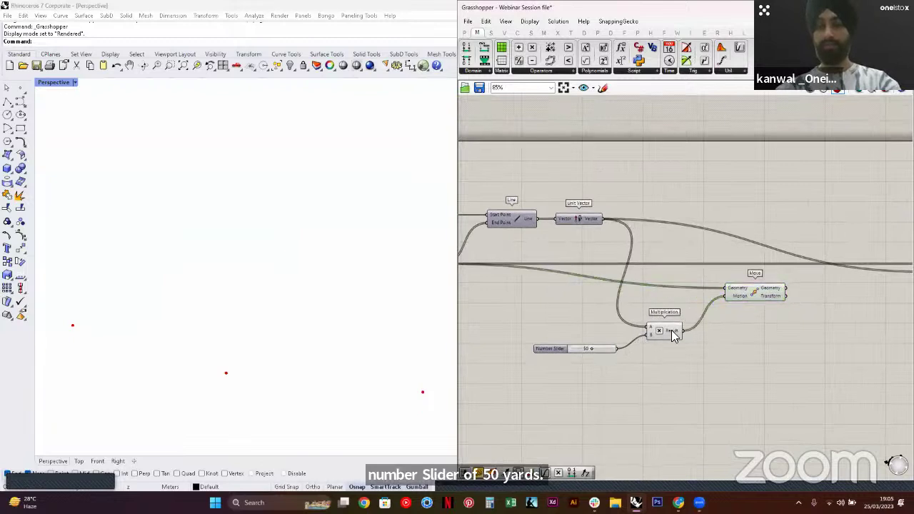
# Insert a Relay on the wire into the second Move's Geometry, and align Multiplication and its slider with Move
pyautogui.moveTo(671, 330); pyautogui.dragTo(671, 298)
pyautogui.click(625, 340)
pyautogui.moveTo(608, 350); pyautogui.dragTo(674, 274)
pyautogui.doubleClick(606, 279)
pyautogui.moveTo(707, 332); pyautogui.dragTo(616, 305)
pyautogui.moveTo(614, 301); pyautogui.dragTo(602, 301)
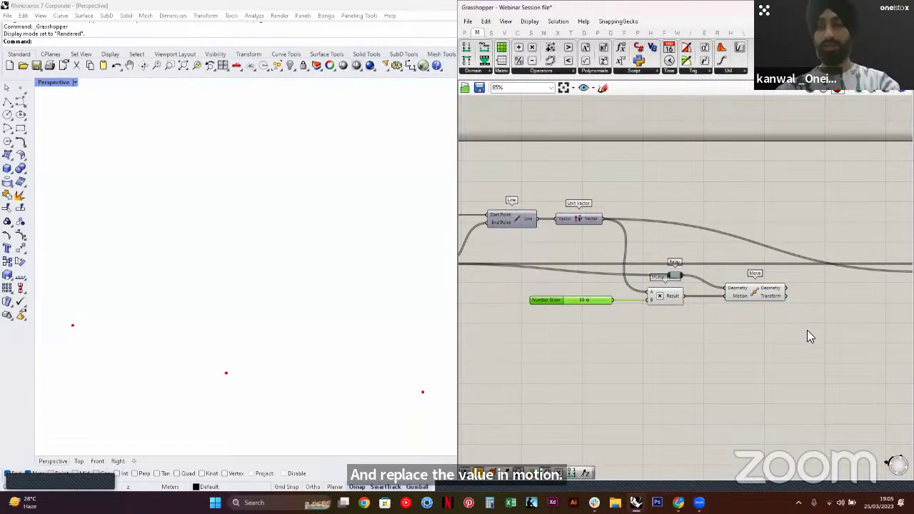
# Undo the last slider shift, lower the slider, Multiplication and second Move as a group, and bring the Relay down
pyautogui.hotkey('ctrl', 'z')
pyautogui.moveTo(801, 340); pyautogui.dragTo(597, 291)
pyautogui.moveTo(746, 297); pyautogui.dragTo(747, 329)
pyautogui.click(702, 307)
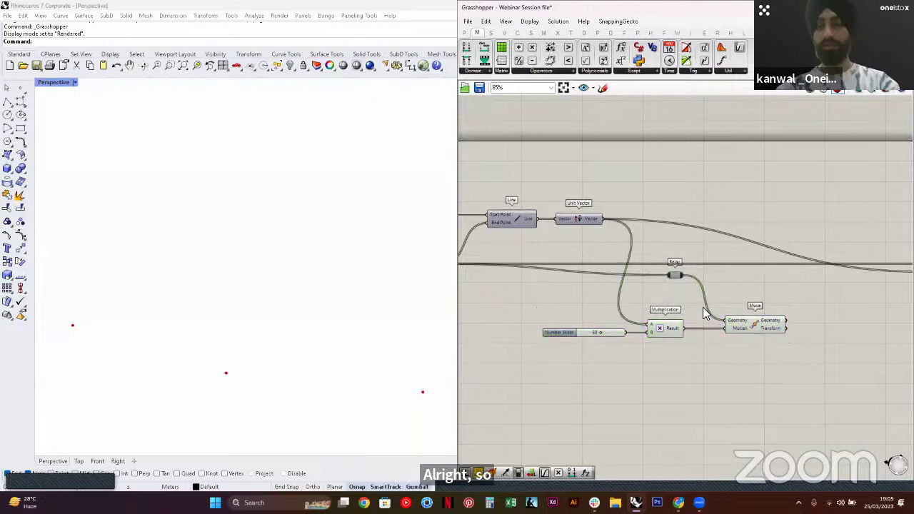
pyautogui.moveTo(668, 275); pyautogui.dragTo(666, 297)
pyautogui.click(667, 306)
# Maximize the Grasshopper window and review the component chain from Cull Index through to the second Move
pyautogui.scroll(-3, 666, 307)
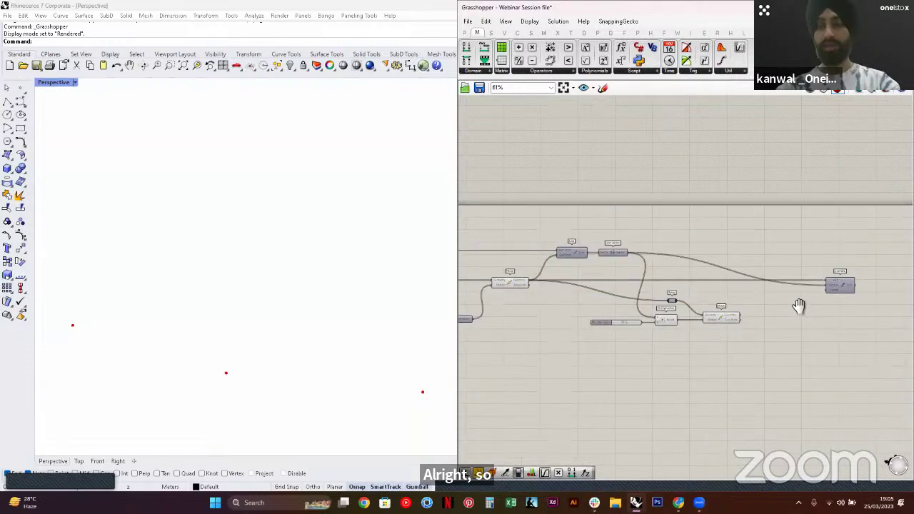
pyautogui.moveTo(798, 307); pyautogui.dragTo(764, 314, button='right')
pyautogui.scroll(1, 808, 301)
pyautogui.moveTo(649, 290); pyautogui.dragTo(718, 284, button='right')
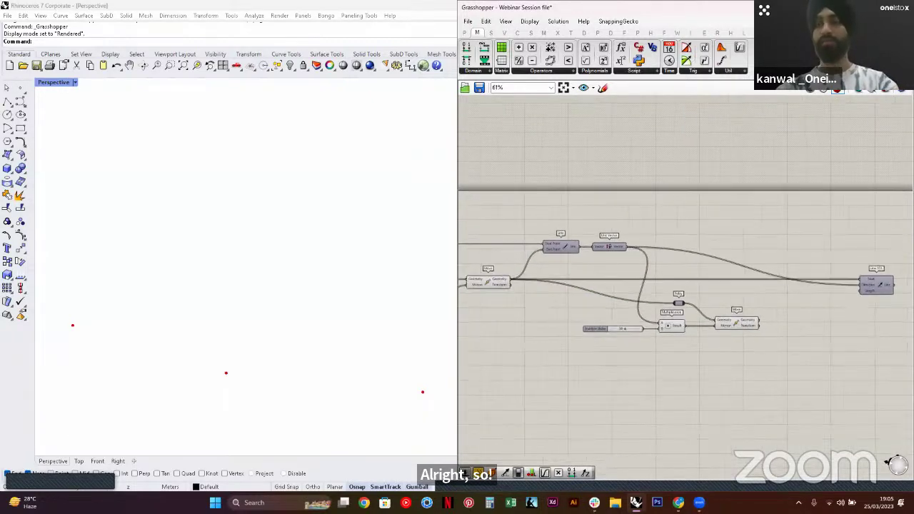
pyautogui.click(880, 7)
pyautogui.moveTo(338, 295); pyautogui.dragTo(397, 277, button='right')
pyautogui.scroll(2, 397, 278)
pyautogui.scroll(2, 422, 249)
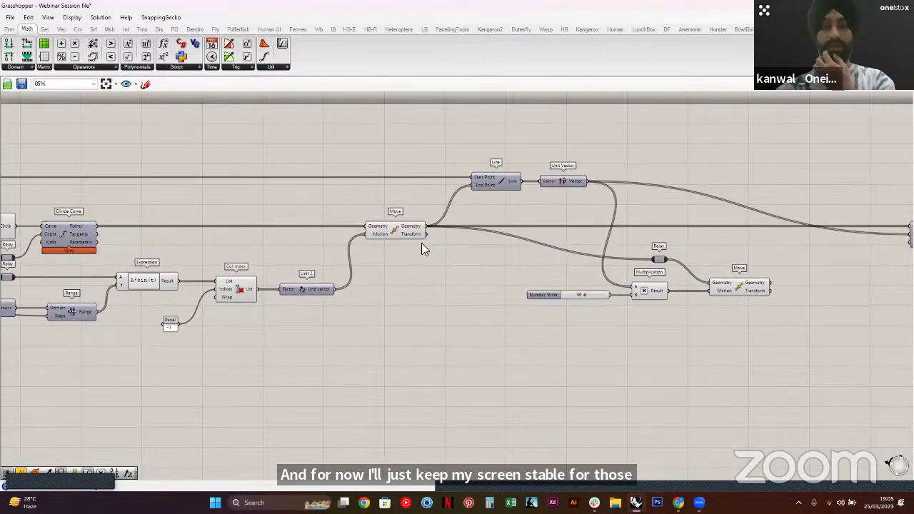
pyautogui.moveTo(477, 273); pyautogui.dragTo(394, 267, button='right')
pyautogui.scroll(-1, 282, 277)
pyautogui.scroll(1, 211, 292)
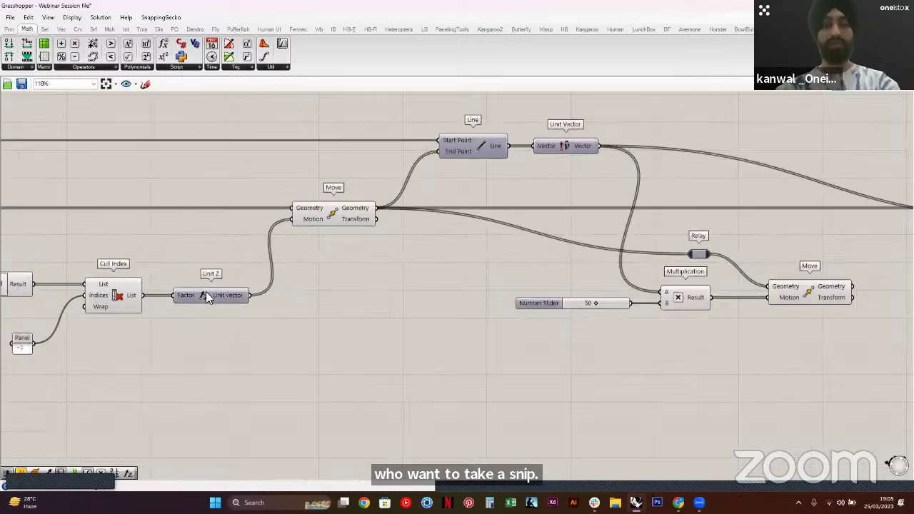
pyautogui.click(338, 224)
pyautogui.click(502, 234)
pyautogui.moveTo(626, 264); pyautogui.dragTo(579, 267, button='right')
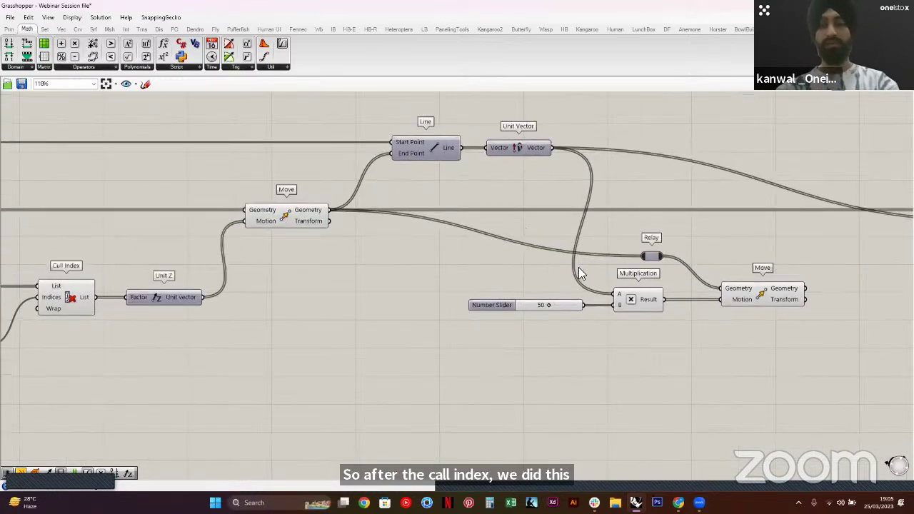
pyautogui.scroll(-1, 580, 268)
# Bring Line SDL closer and shift the slider, Multiplication, Relay and second Move toward the first Move
pyautogui.moveTo(706, 251); pyautogui.dragTo(625, 263, button='right')
pyautogui.moveTo(864, 248); pyautogui.dragTo(720, 249)
pyautogui.moveTo(682, 342); pyautogui.dragTo(441, 271)
pyautogui.moveTo(623, 296); pyautogui.dragTo(542, 291)
# Shift Line and Unit Vector toward the first Move, and place Line SDL just above the second Move
pyautogui.click(477, 191)
pyautogui.moveTo(462, 137); pyautogui.dragTo(349, 194)
pyautogui.moveTo(437, 179); pyautogui.dragTo(395, 177)
pyautogui.click(707, 211)
pyautogui.moveTo(707, 230); pyautogui.dragTo(586, 238)
pyautogui.click(605, 339)
pyautogui.moveTo(606, 340); pyautogui.dragTo(695, 338, button='right')
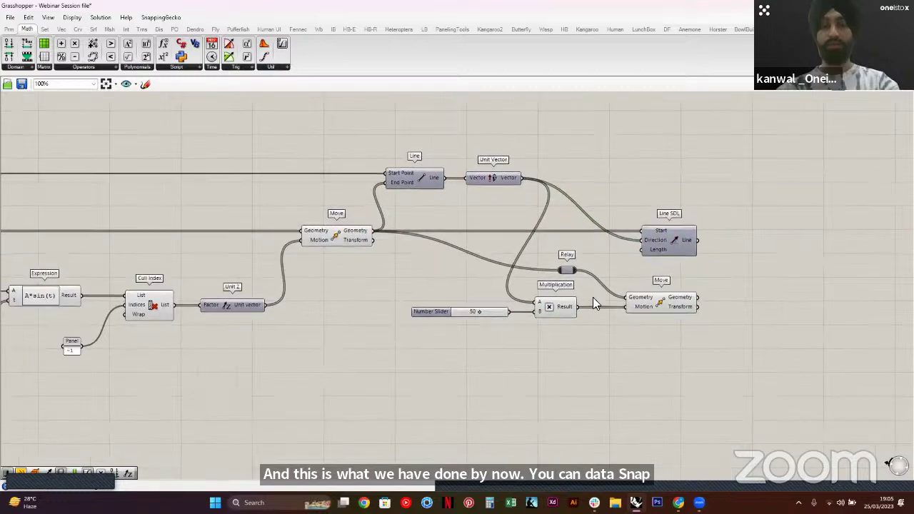
pyautogui.scroll(1, 593, 297)
pyautogui.moveTo(645, 283); pyautogui.dragTo(690, 299, button='right')
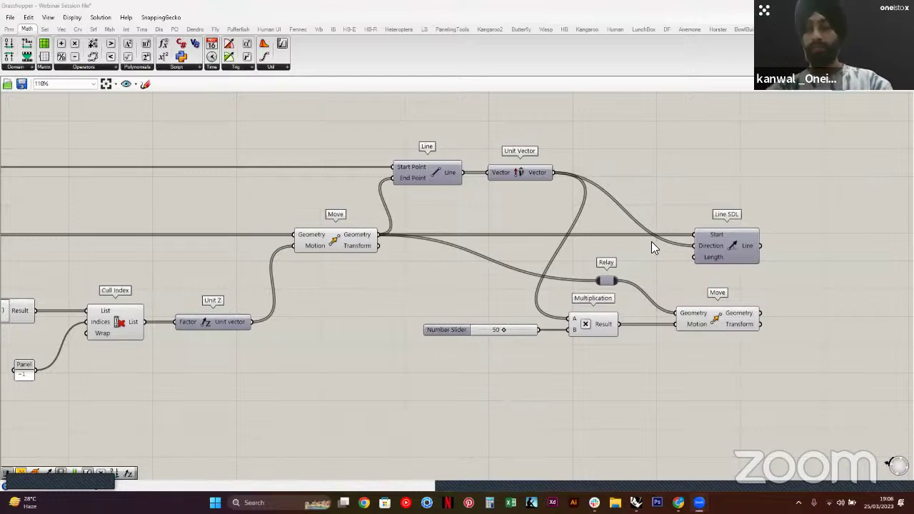
# Restore the Grasshopper window beside Rhino, move Line SDL away from the second Move, and inspect the moved points from above
pyautogui.doubleClick(682, 7)
pyautogui.scroll(-3, 565, 204)
pyautogui.scroll(-2, 872, 207)
pyautogui.moveTo(873, 207); pyautogui.dragTo(668, 209, button='right')
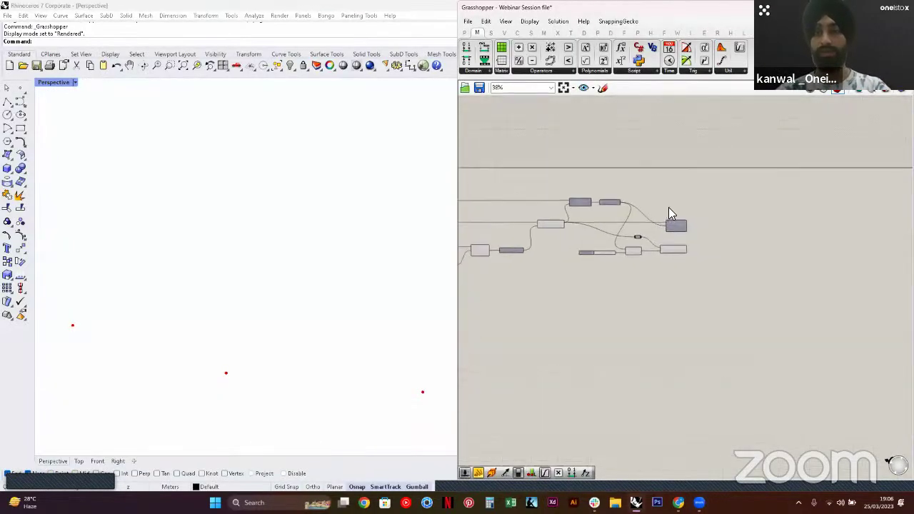
pyautogui.scroll(5, 669, 214)
pyautogui.scroll(-1, 648, 244)
pyautogui.moveTo(648, 244); pyautogui.dragTo(789, 245)
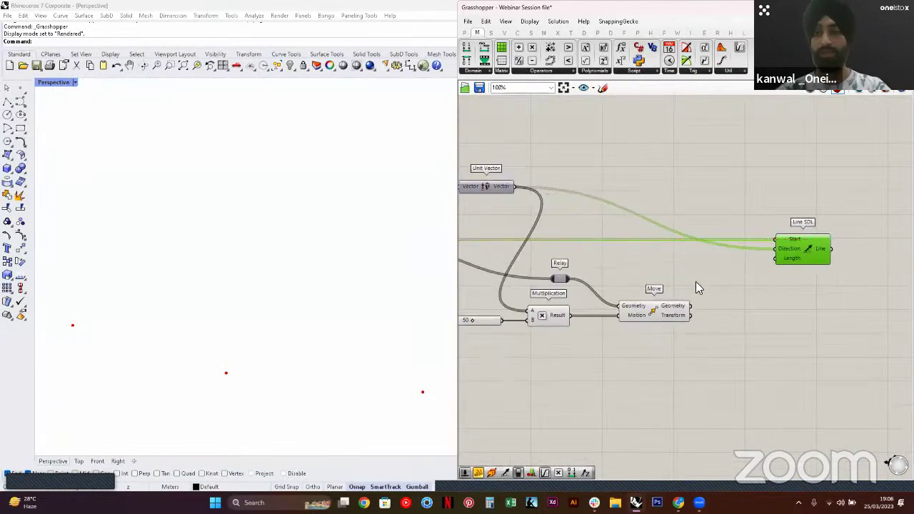
pyautogui.click(696, 281)
pyautogui.scroll(-6, 214, 279)
pyautogui.scroll(-6, 219, 282)
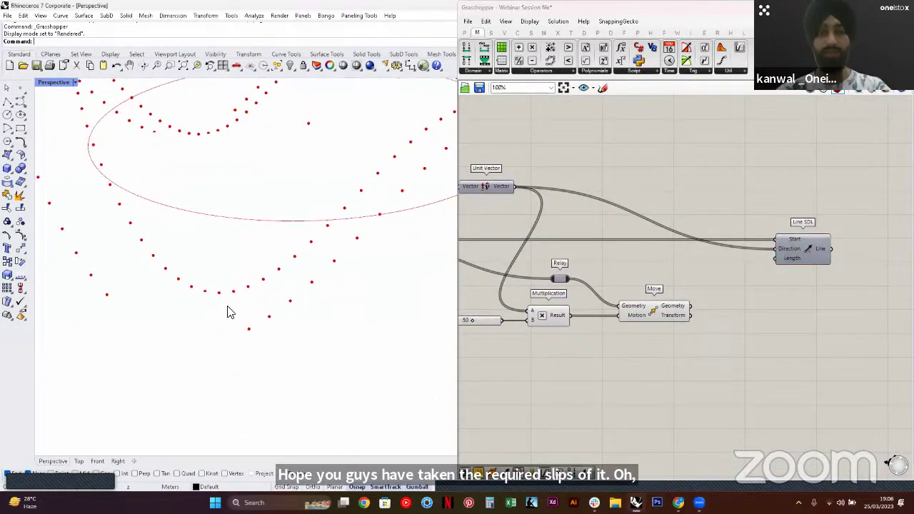
pyautogui.moveTo(218, 212); pyautogui.dragTo(121, 405, button='right')
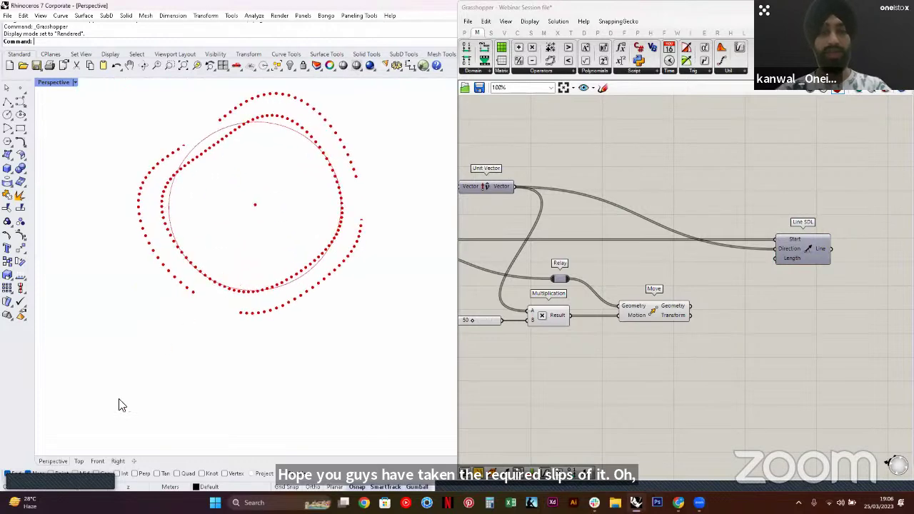
# Examine the two point rings in Top view and mark up a wavy freehand outline around the outer ring, then clear it
pyautogui.click(79, 462)
pyautogui.scroll(-4, 252, 299)
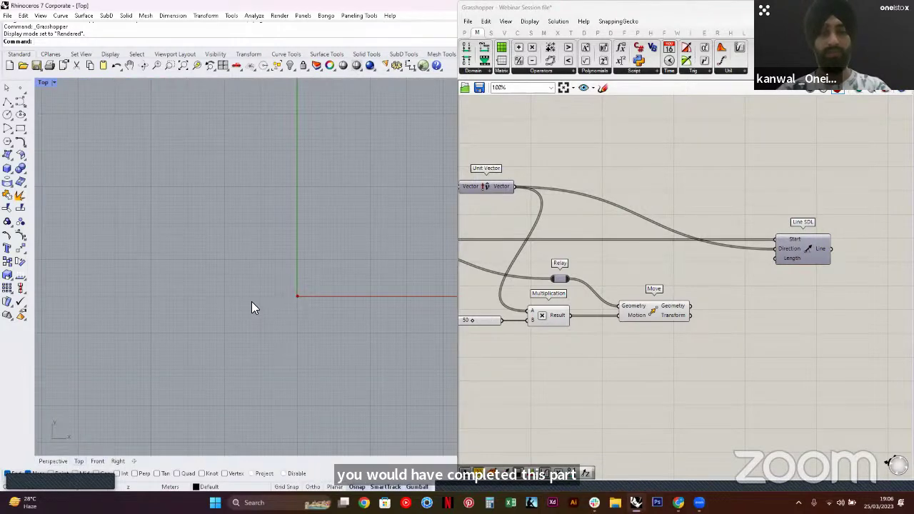
pyautogui.scroll(-3, 253, 299)
pyautogui.scroll(3, 241, 247)
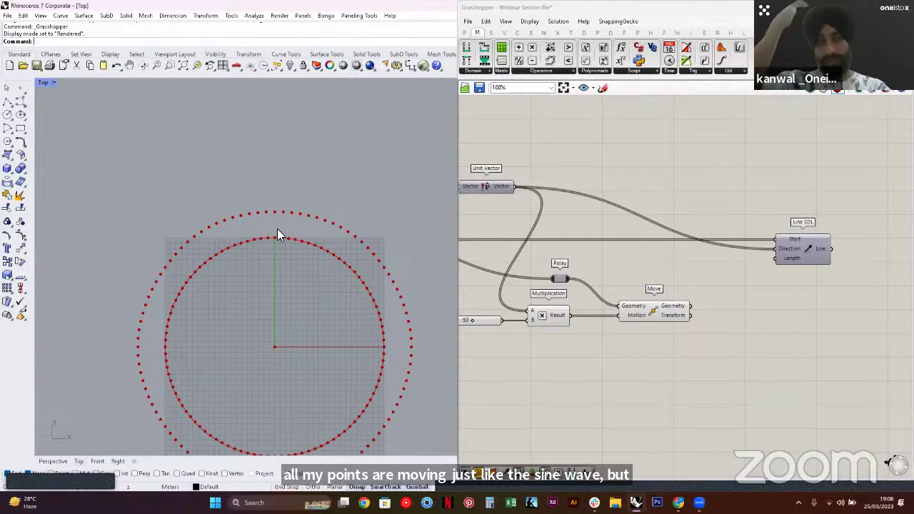
pyautogui.moveTo(293, 265); pyautogui.dragTo(308, 218, button='right')
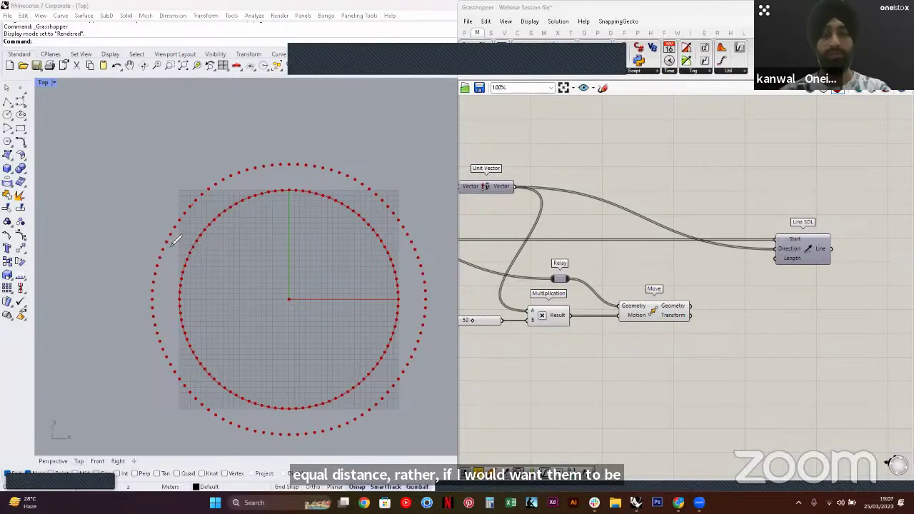
pyautogui.moveTo(172, 243)
pyautogui.mouseDown()
pyautogui.moveTo(256, 124)
pyautogui.moveTo(305, 127)
pyautogui.moveTo(379, 214)
pyautogui.moveTo(454, 258)
pyautogui.moveTo(406, 350)
pyautogui.moveTo(280, 424)
pyautogui.moveTo(154, 446)
pyautogui.moveTo(182, 290)
pyautogui.moveTo(159, 237)
pyautogui.mouseUp()
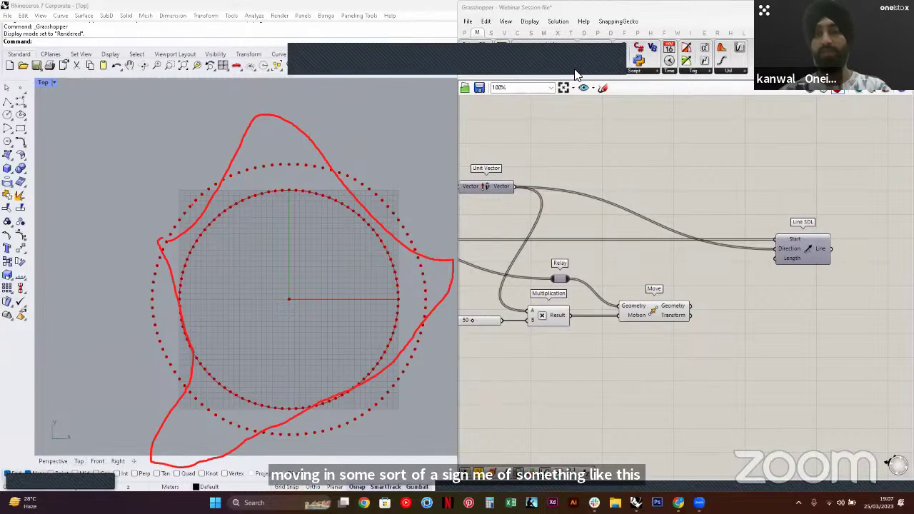
pyautogui.click(621, 55)
# Trace the sine-wave chain from Expression back through Range, Construct Domain and Pi to the slider feeding Multiplication
pyautogui.scroll(-3, 661, 248)
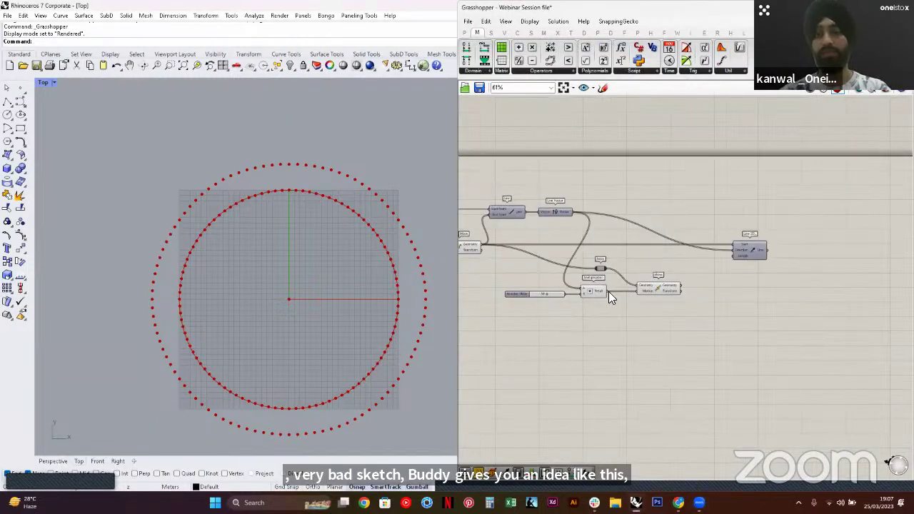
pyautogui.moveTo(532, 298); pyautogui.dragTo(707, 291, button='right')
pyautogui.moveTo(491, 309); pyautogui.dragTo(736, 305, button='right')
pyautogui.click(695, 277)
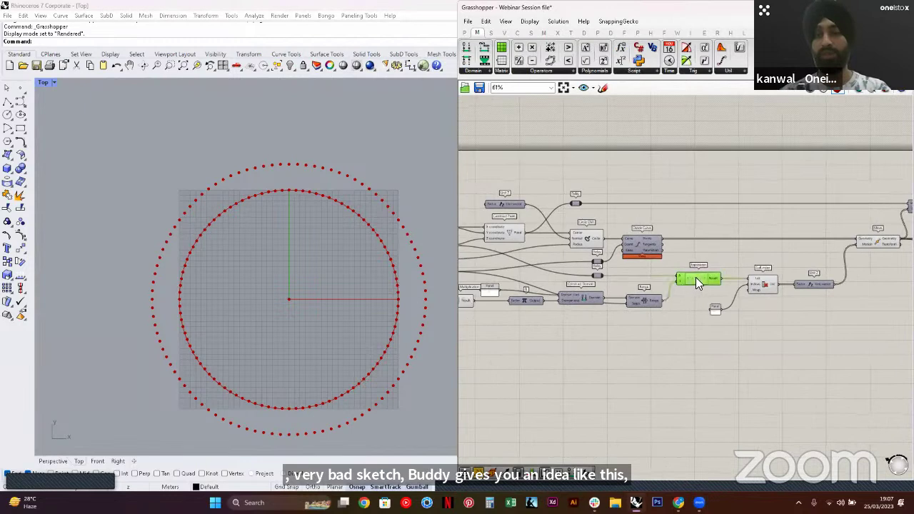
pyautogui.moveTo(603, 306); pyautogui.dragTo(651, 307, button='right')
pyautogui.scroll(1, 618, 301)
pyautogui.click(631, 300)
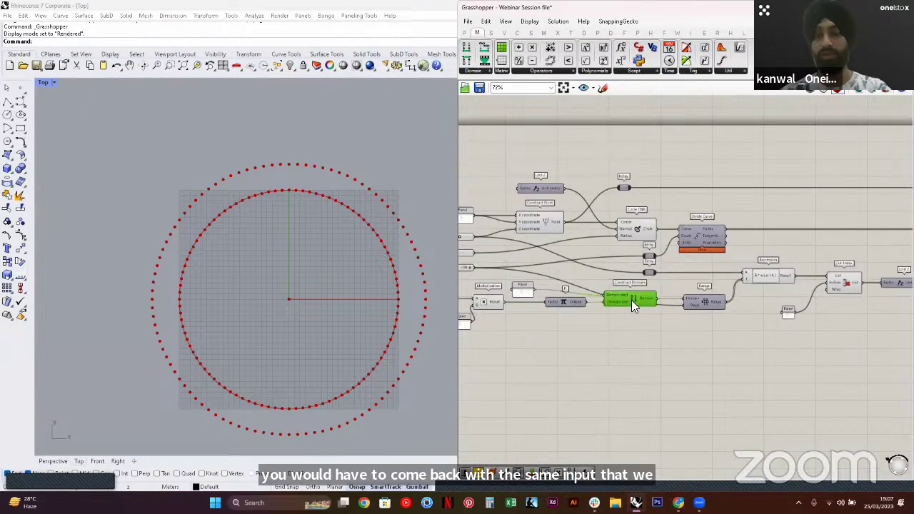
pyautogui.click(695, 305)
pyautogui.click(561, 301)
pyautogui.moveTo(503, 310); pyautogui.dragTo(637, 305, button='right')
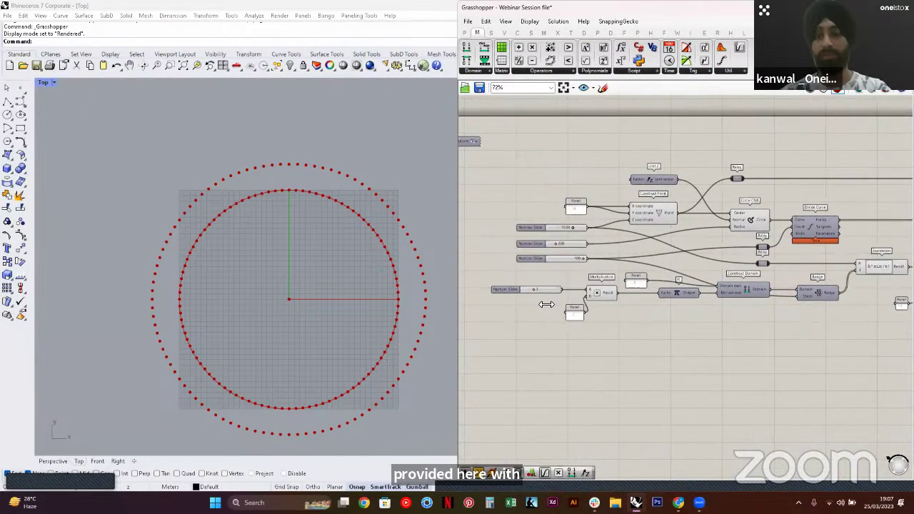
pyautogui.moveTo(555, 290); pyautogui.dragTo(555, 351)
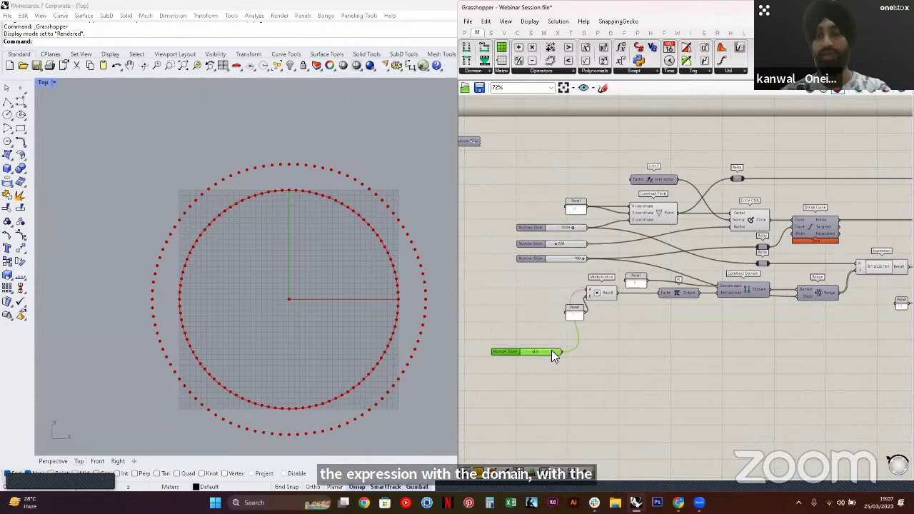
pyautogui.hotkey('ctrl', 'z')
# Check the number slider and Multiplication that drive the second Move's motion
pyautogui.moveTo(832, 315); pyautogui.dragTo(534, 304, button='right')
pyautogui.moveTo(893, 278); pyautogui.dragTo(582, 310, button='right')
pyautogui.scroll(3, 696, 304)
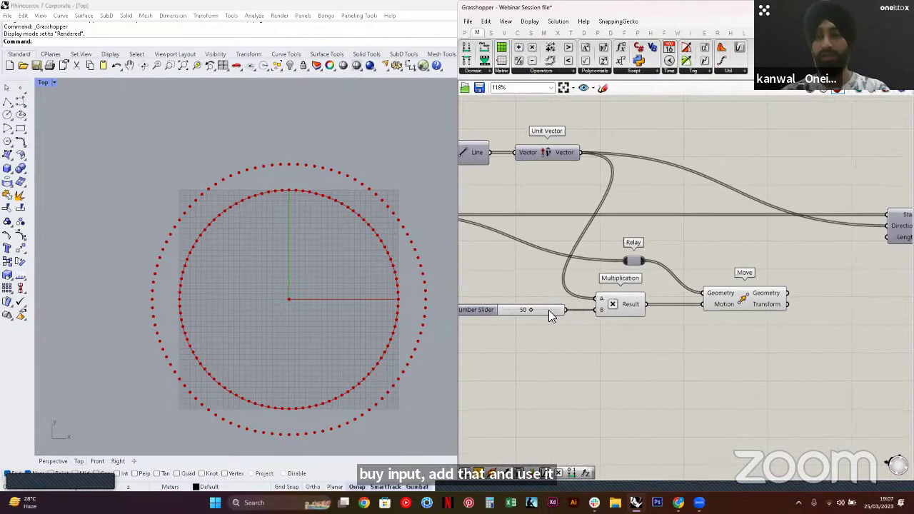
pyautogui.click(548, 310)
pyautogui.click(690, 308)
pyautogui.scroll(-1, 704, 304)
pyautogui.moveTo(769, 305); pyautogui.dragTo(727, 311, button='right')
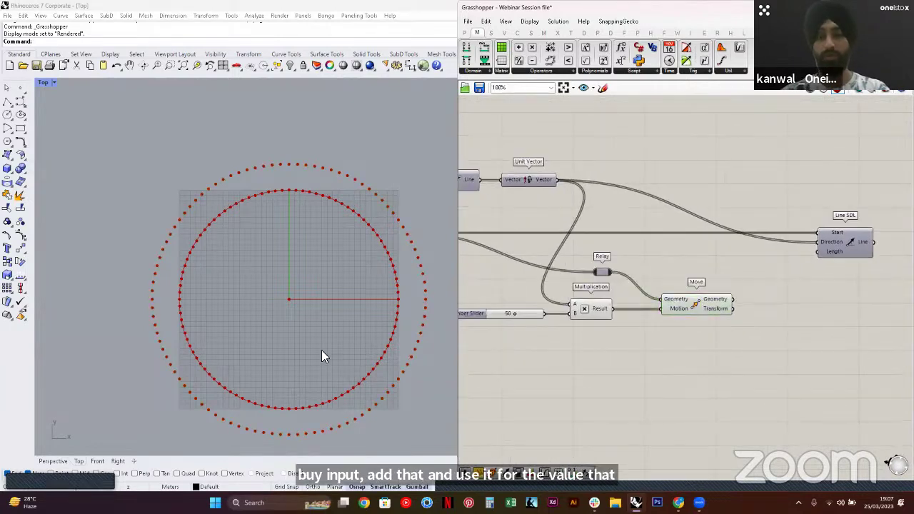
# Inspect the moved points in Perspective view and follow the chain back from the second Move to the sine-wave components
pyautogui.click(61, 458)
pyautogui.moveTo(284, 298)
pyautogui.mouseDown(button='right')
pyautogui.moveTo(250, 243)
pyautogui.moveTo(234, 290)
pyautogui.moveTo(215, 294)
pyautogui.mouseUp(button='right')
pyautogui.moveTo(770, 262); pyautogui.dragTo(670, 243, button='right')
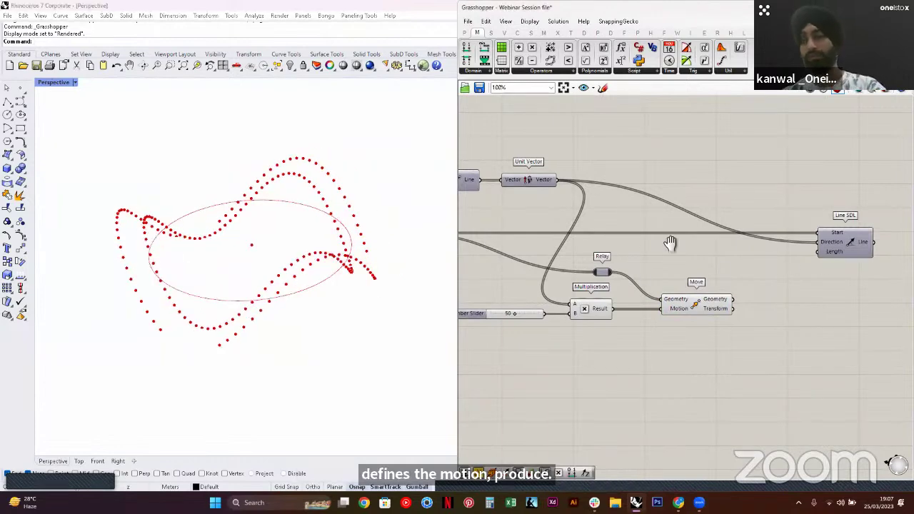
pyautogui.scroll(-3, 669, 243)
pyautogui.moveTo(721, 235); pyautogui.dragTo(784, 236)
pyautogui.click(579, 280)
pyautogui.moveTo(580, 280); pyautogui.dragTo(628, 269)
pyautogui.click(575, 311)
pyautogui.moveTo(575, 311); pyautogui.dragTo(741, 298, button='right')
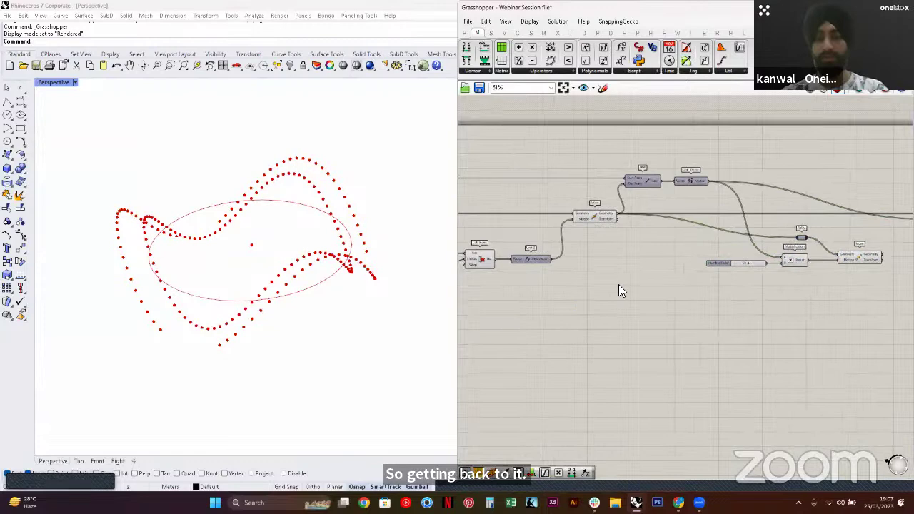
pyautogui.moveTo(645, 292); pyautogui.dragTo(640, 289, button='right')
pyautogui.moveTo(545, 286); pyautogui.dragTo(723, 303, button='right')
pyautogui.moveTo(657, 303); pyautogui.dragTo(816, 275, button='right')
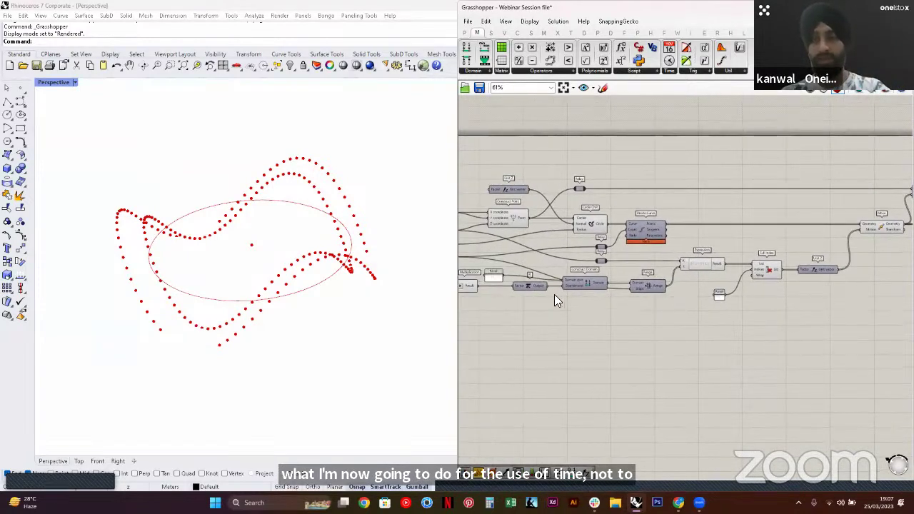
# Move the panel feeding Construct Domain's start closer to it, just above Pi
pyautogui.scroll(1, 553, 294)
pyautogui.scroll(1, 558, 297)
pyautogui.moveTo(561, 290); pyautogui.dragTo(625, 293, button='right')
pyautogui.click(606, 292)
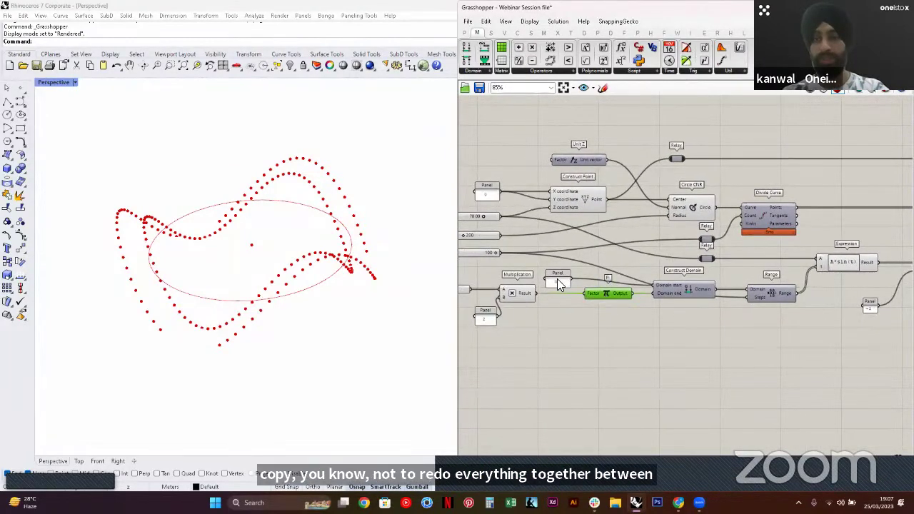
pyautogui.moveTo(554, 278); pyautogui.dragTo(617, 266)
pyautogui.click(695, 315)
# Review the sine-wave components to reuse, from Expression through Cull Index and its -1 panel to Unit Z
pyautogui.moveTo(761, 295); pyautogui.dragTo(678, 295, button='right')
pyautogui.click(764, 270)
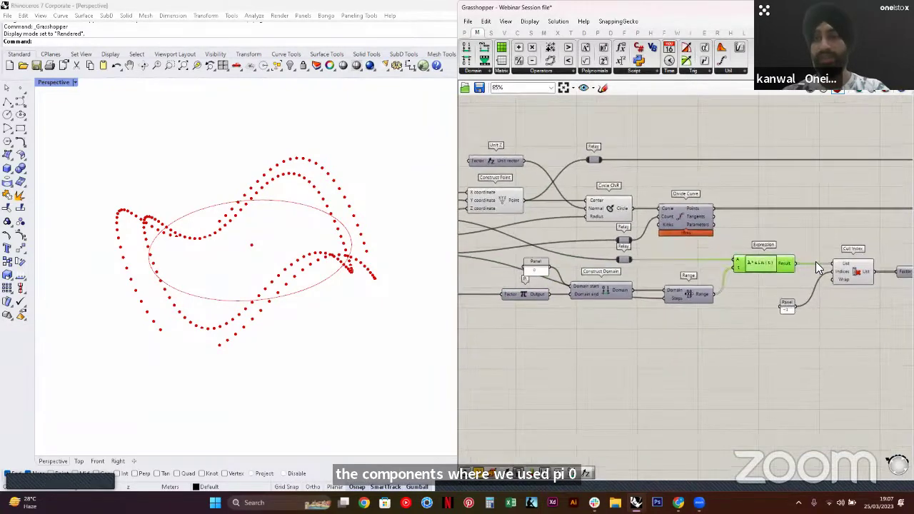
pyautogui.moveTo(845, 275); pyautogui.dragTo(737, 291, button='right')
pyautogui.click(778, 285)
pyautogui.click(807, 288)
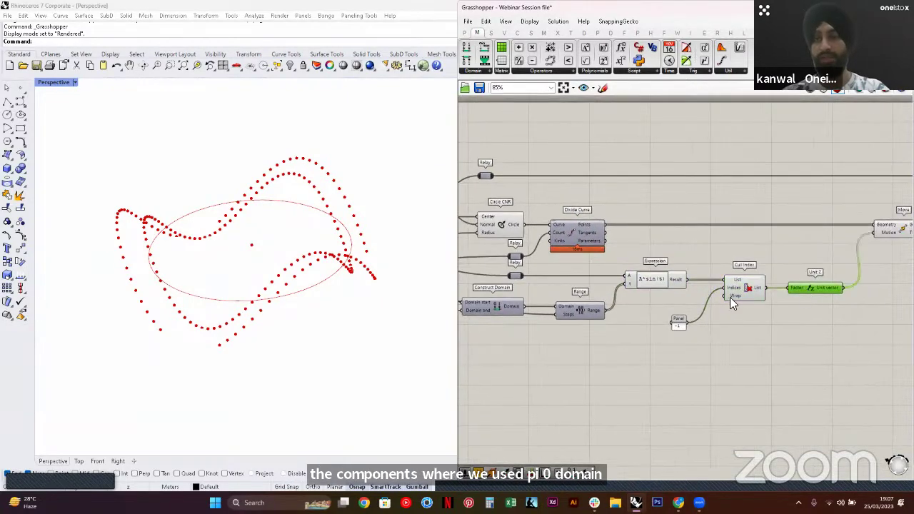
pyautogui.click(713, 326)
pyautogui.moveTo(712, 327); pyautogui.dragTo(756, 321, button='right')
pyautogui.click(723, 320)
pyautogui.moveTo(783, 351); pyautogui.dragTo(807, 352, button='right')
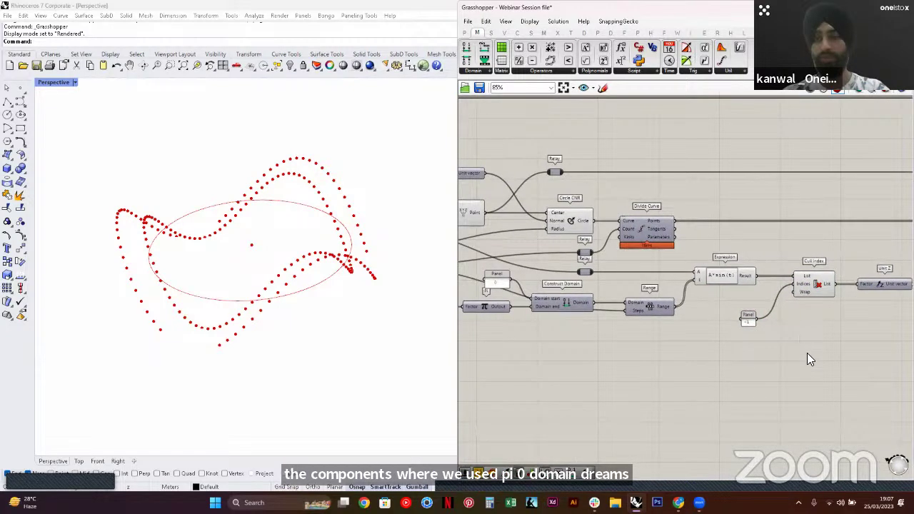
# Duplicate the relay, Pi, Construct Domain, Range, Expression, Cull Index and their two panels, and place the copy below the second Move's chain
pyautogui.moveTo(812, 363); pyautogui.dragTo(488, 268)
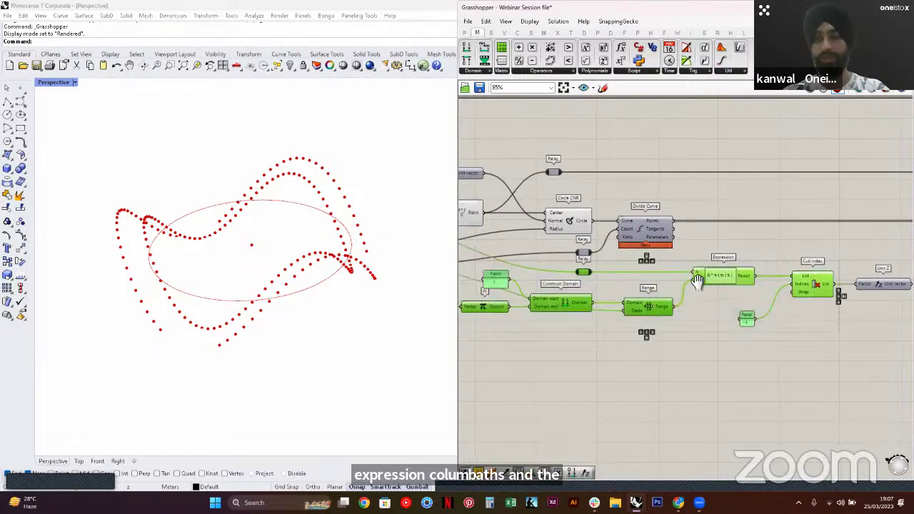
pyautogui.scroll(-3, 646, 277)
pyautogui.moveTo(647, 277); pyautogui.dragTo(654, 289, button='right')
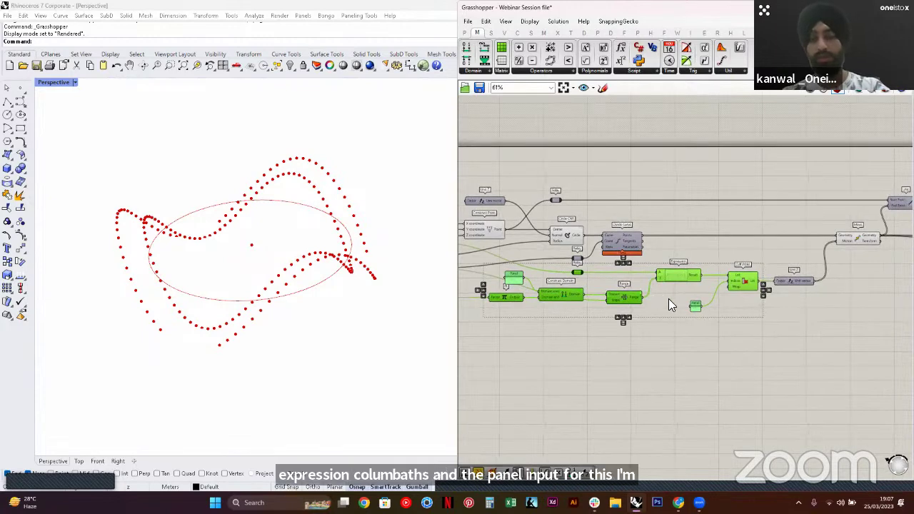
pyautogui.keyDown('alt'); pyautogui.moveTo(673, 277); pyautogui.dragTo(775, 369); pyautogui.keyUp('alt')
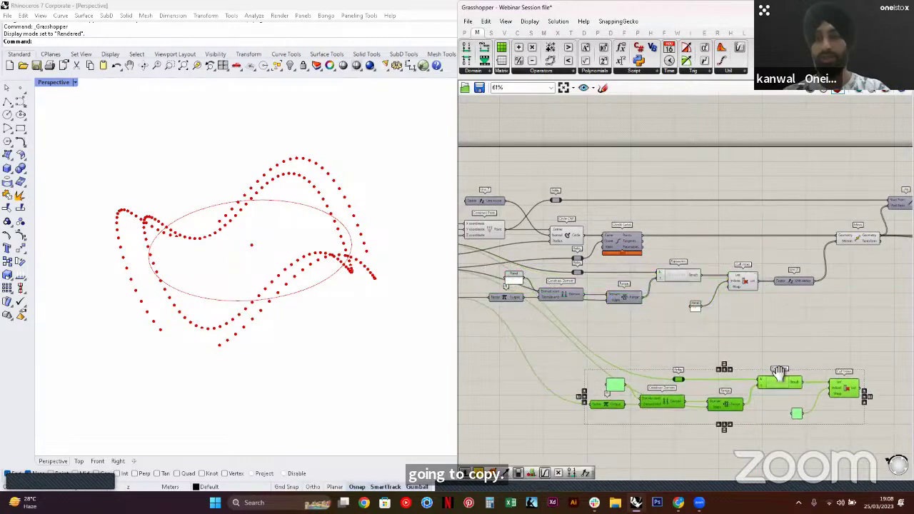
pyautogui.moveTo(775, 369); pyautogui.dragTo(641, 327, button='right')
pyautogui.scroll(-2, 641, 326)
pyautogui.keyDown('alt'); pyautogui.moveTo(641, 326); pyautogui.dragTo(811, 317); pyautogui.keyUp('alt')
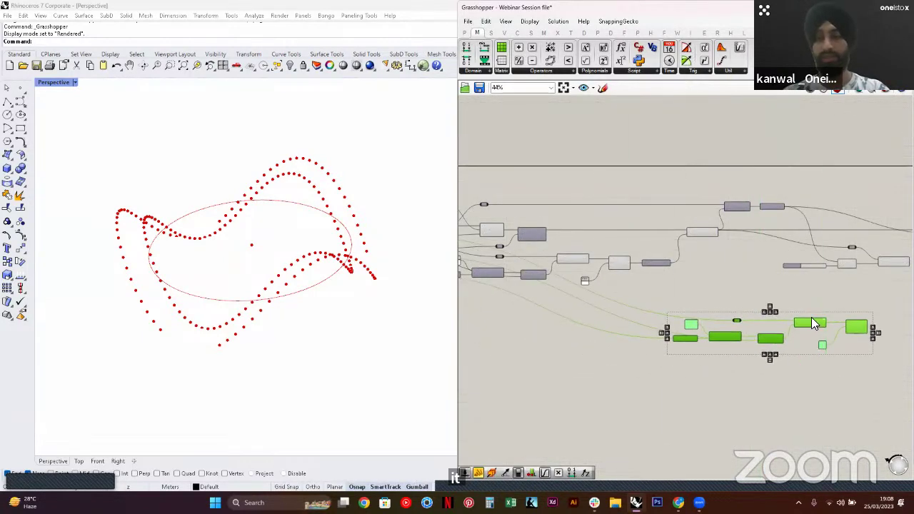
pyautogui.moveTo(811, 317); pyautogui.dragTo(690, 314, button='right')
# Group the duplicated sine-wave components and recolour the group a translucent gray with saturation 0 and alpha 183
pyautogui.middleClick(650, 313)
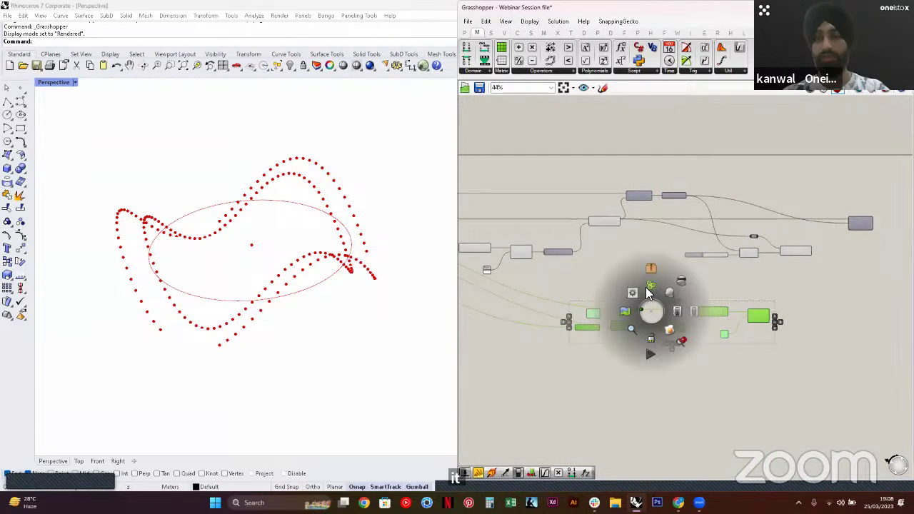
pyautogui.click(654, 279)
pyautogui.rightClick(646, 309)
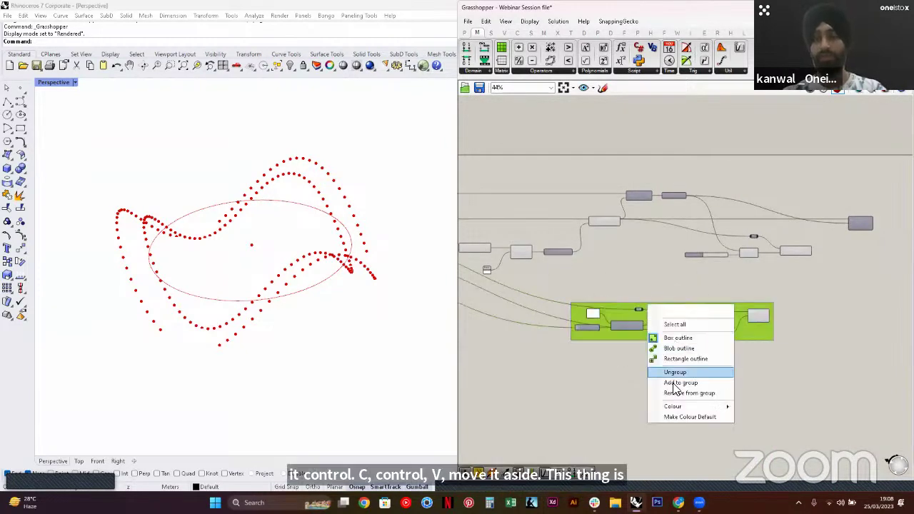
pyautogui.click(671, 404)
pyautogui.rightClick(660, 319)
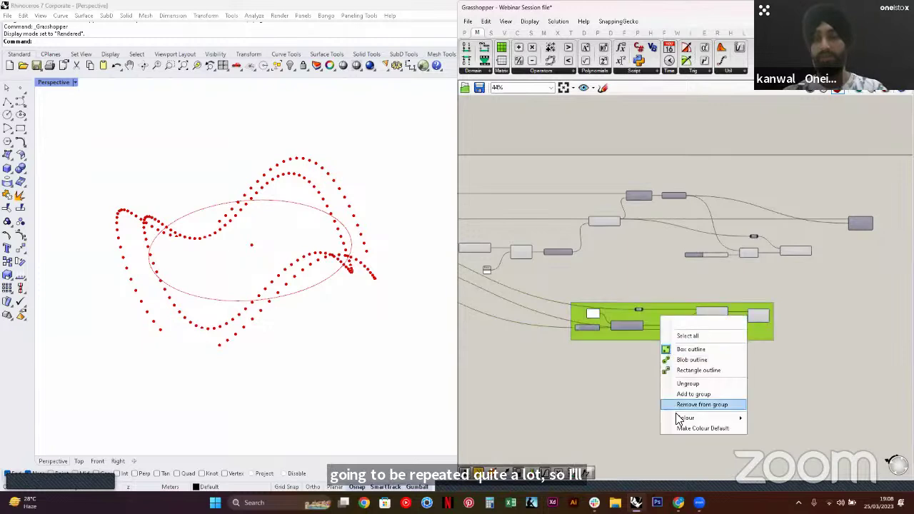
pyautogui.moveTo(682, 419)
pyautogui.moveTo(861, 369); pyautogui.dragTo(864, 359)
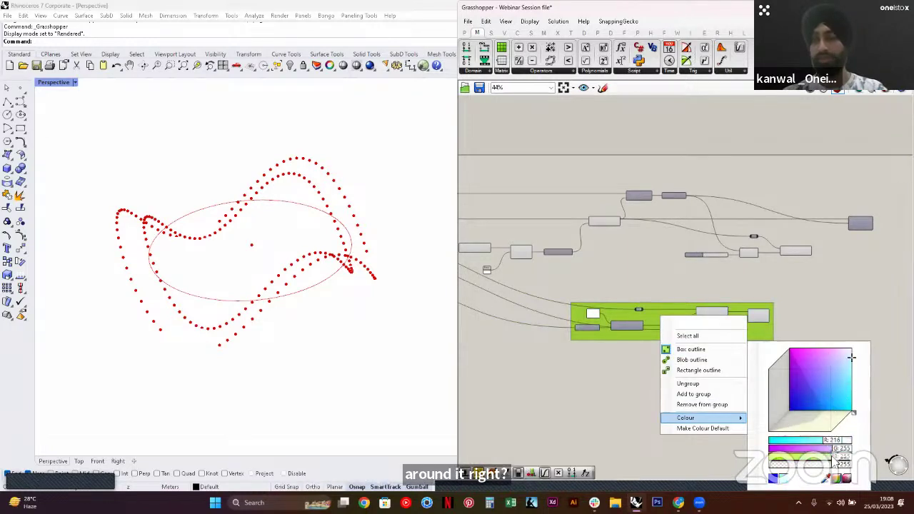
pyautogui.moveTo(833, 462); pyautogui.dragTo(817, 468)
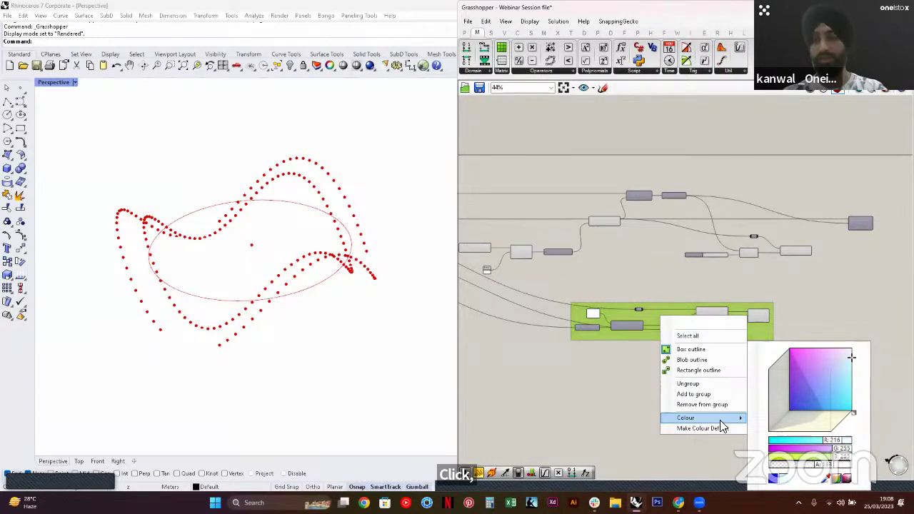
pyautogui.rightClick(699, 341)
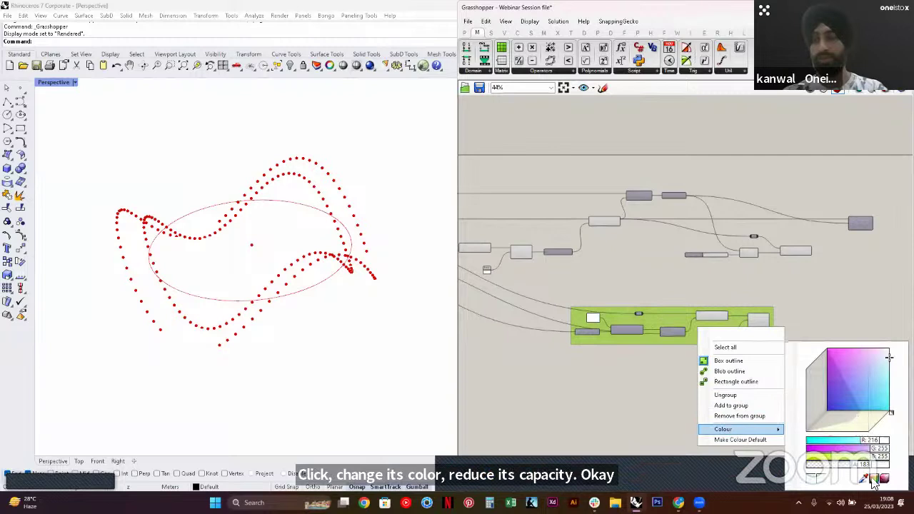
pyautogui.click(874, 480)
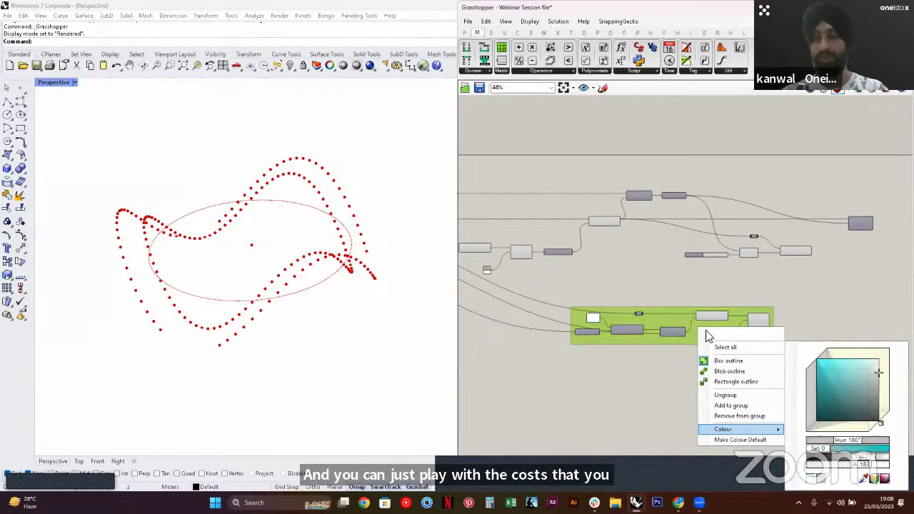
pyautogui.click(708, 325)
# Connect a temporary panel to the duplicated Cull Index output, read its list, and delete the panel
pyautogui.scroll(3, 708, 327)
pyautogui.scroll(-2, 704, 325)
pyautogui.scroll(1, 657, 327)
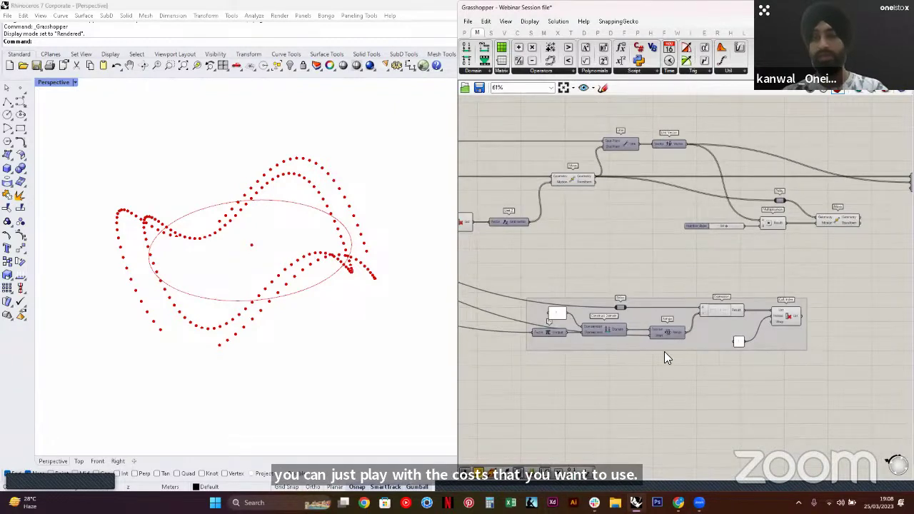
pyautogui.moveTo(577, 343); pyautogui.dragTo(681, 342, button='right')
pyautogui.scroll(-1, 692, 336)
pyautogui.scroll(1, 703, 331)
pyautogui.moveTo(849, 297); pyautogui.dragTo(650, 322, button='right')
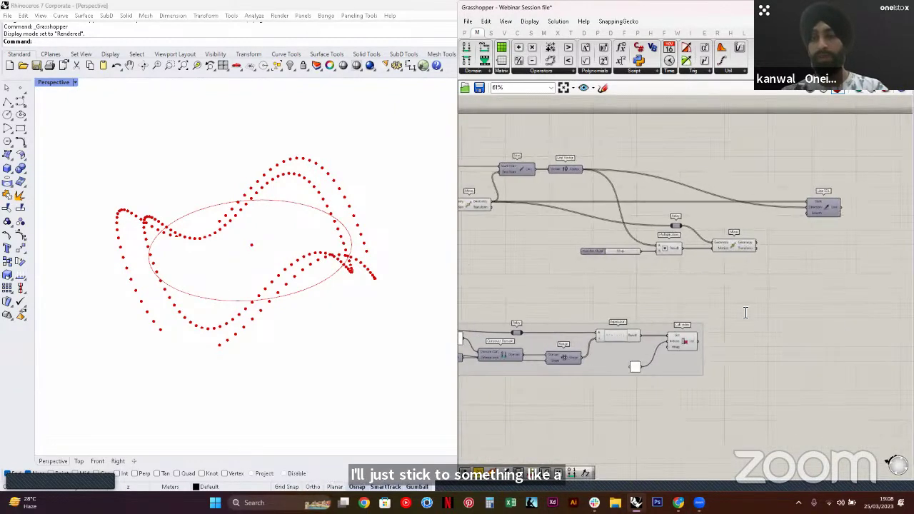
pyautogui.doubleClick(745, 312)
pyautogui.write('//')
pyautogui.press('Return')
pyautogui.scroll(2, 695, 339)
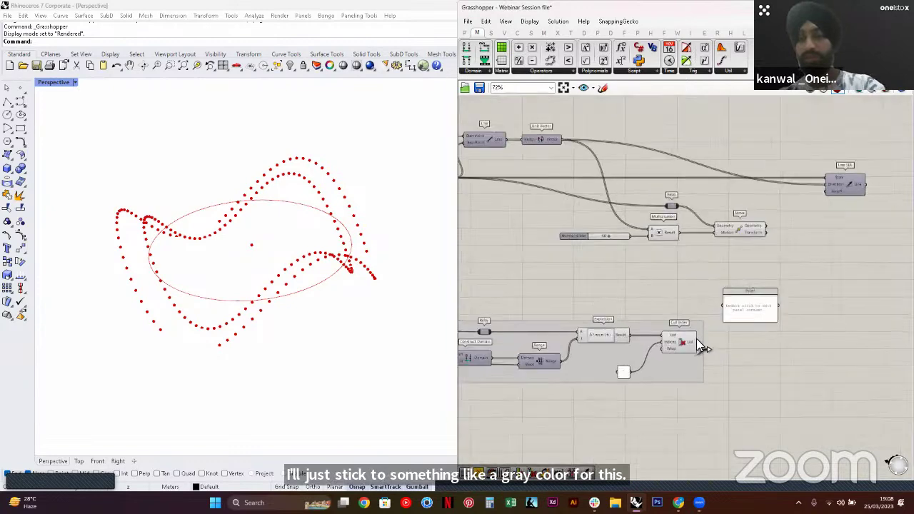
pyautogui.moveTo(696, 342); pyautogui.dragTo(752, 370)
pyautogui.click(748, 315)
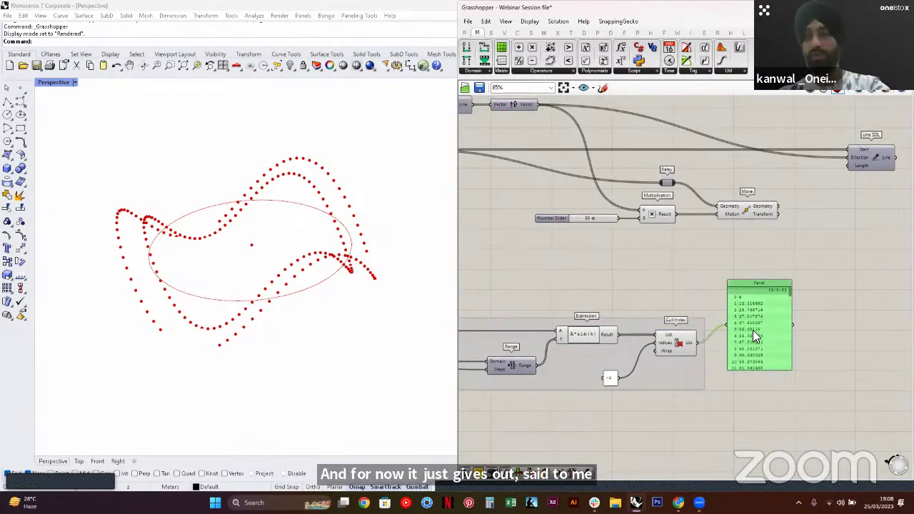
pyautogui.press('Delete')
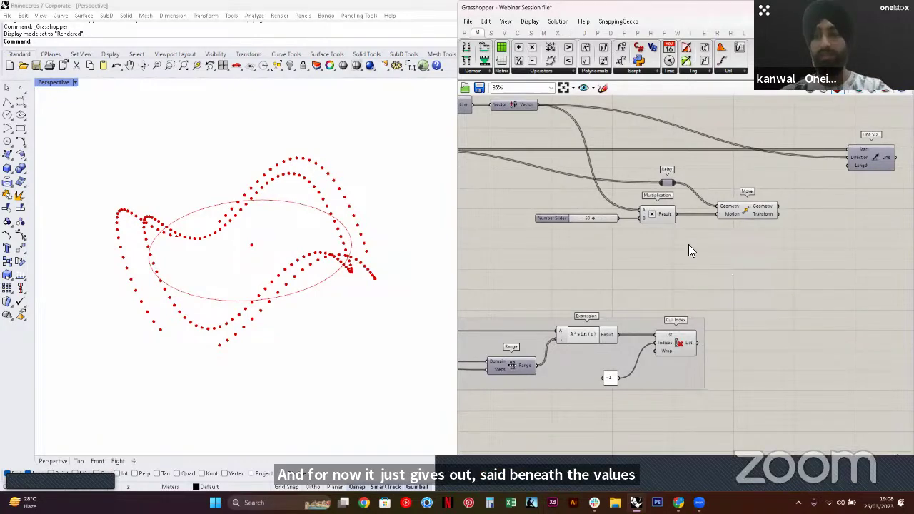
# Add a third input to the Multiplication component feeding the last Move, and undo the addition
pyautogui.moveTo(663, 214); pyautogui.dragTo(714, 262, button='right')
pyautogui.click(711, 262)
pyautogui.scroll(10, 696, 268)
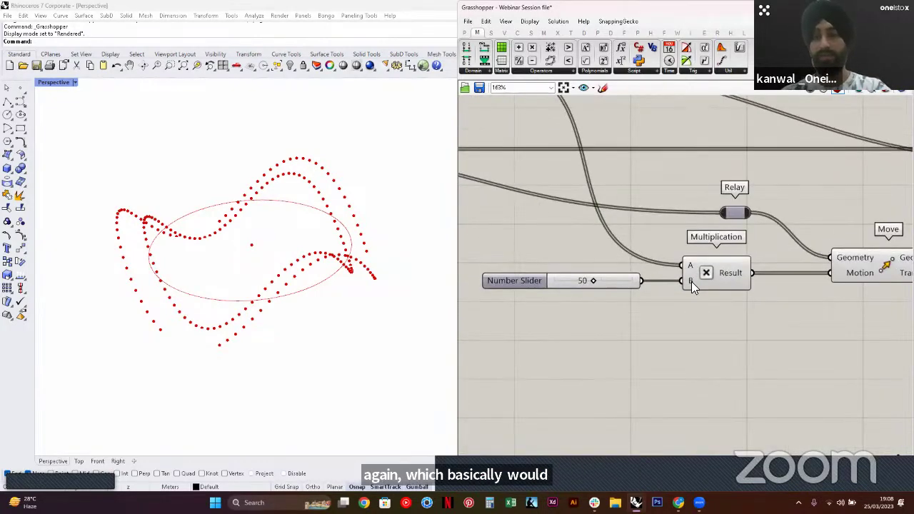
pyautogui.click(702, 298)
pyautogui.scroll(-7, 702, 291)
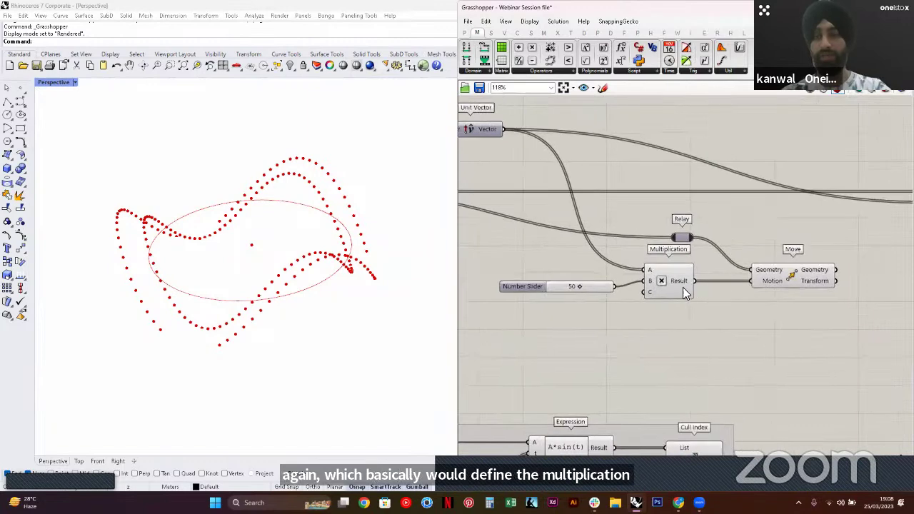
pyautogui.hotkey('ctrl', 'z')
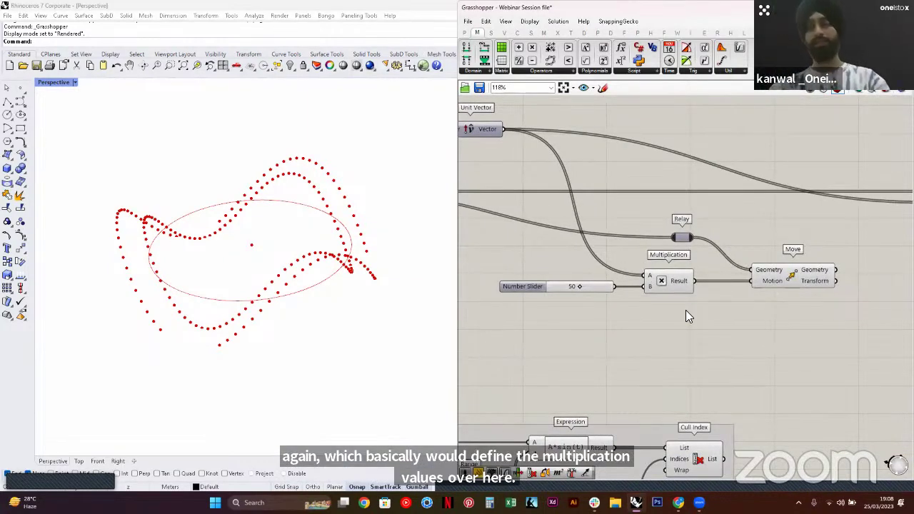
# Try out input C on the Multiplication component, inspect the extended component, and remove that input
pyautogui.scroll(8, 626, 285)
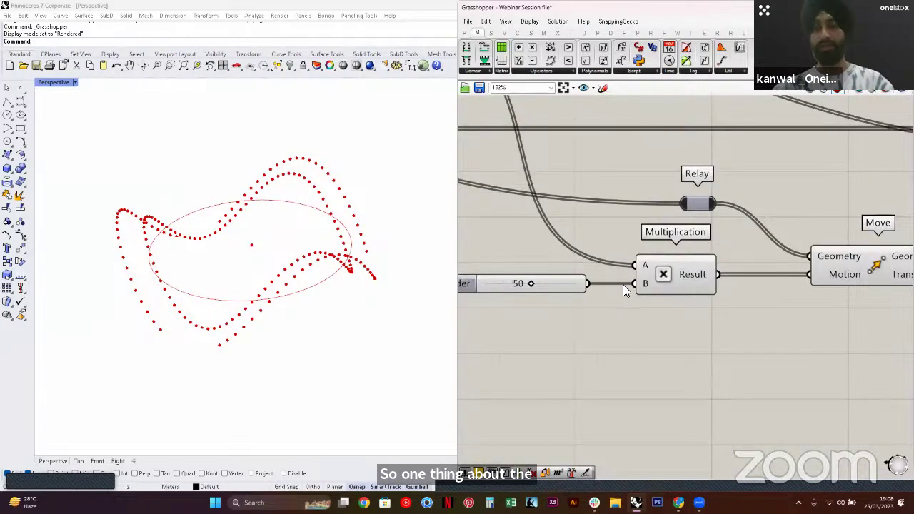
pyautogui.click(633, 317)
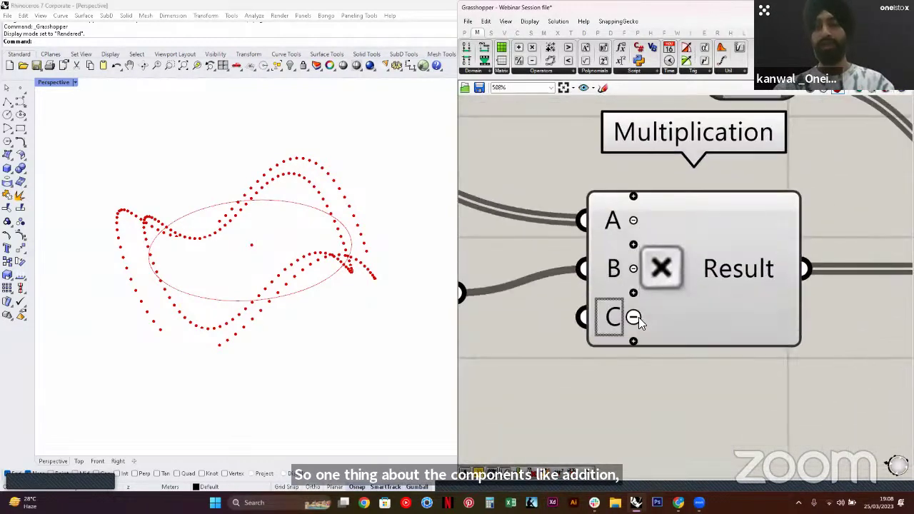
pyautogui.scroll(-3, 624, 281)
pyautogui.click(499, 284)
pyautogui.moveTo(499, 279); pyautogui.dragTo(500, 272)
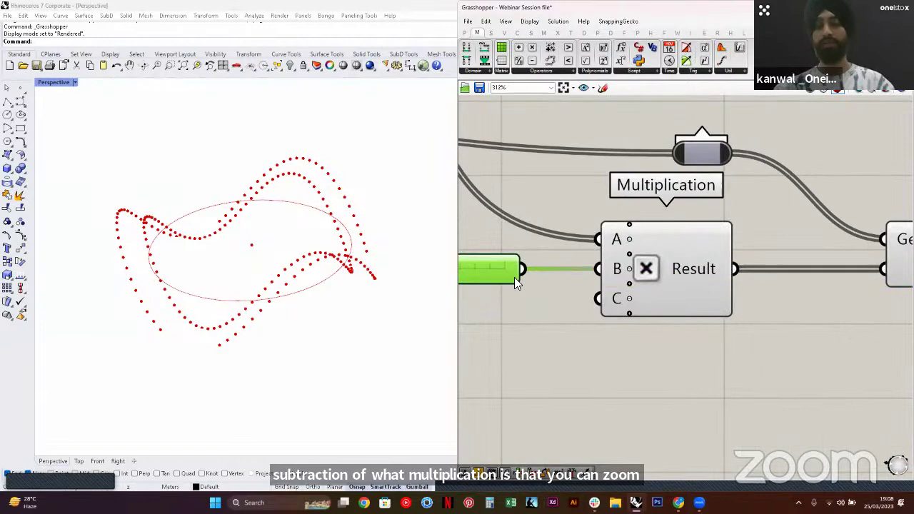
pyautogui.scroll(-5, 598, 267)
pyautogui.click(633, 296)
pyautogui.moveTo(653, 295); pyautogui.dragTo(737, 300, button='right')
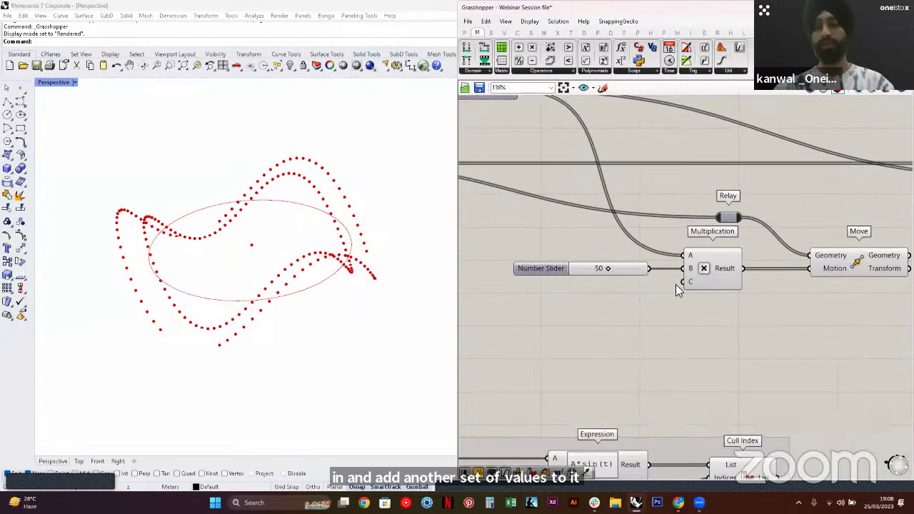
pyautogui.scroll(2, 685, 281)
pyautogui.click(693, 277)
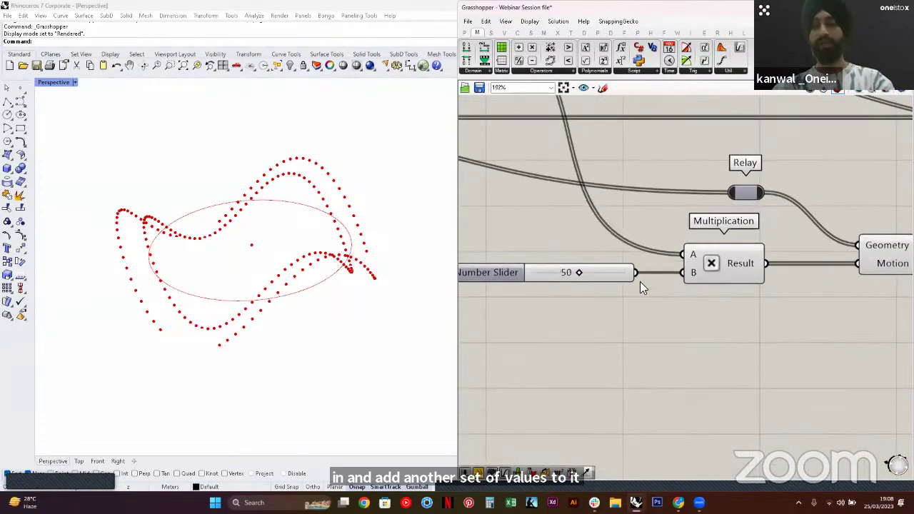
# Delete the 50 number slider and connect the duplicated Cull Index list output to input B of the Multiplication
pyautogui.click(608, 265)
pyautogui.press('Delete')
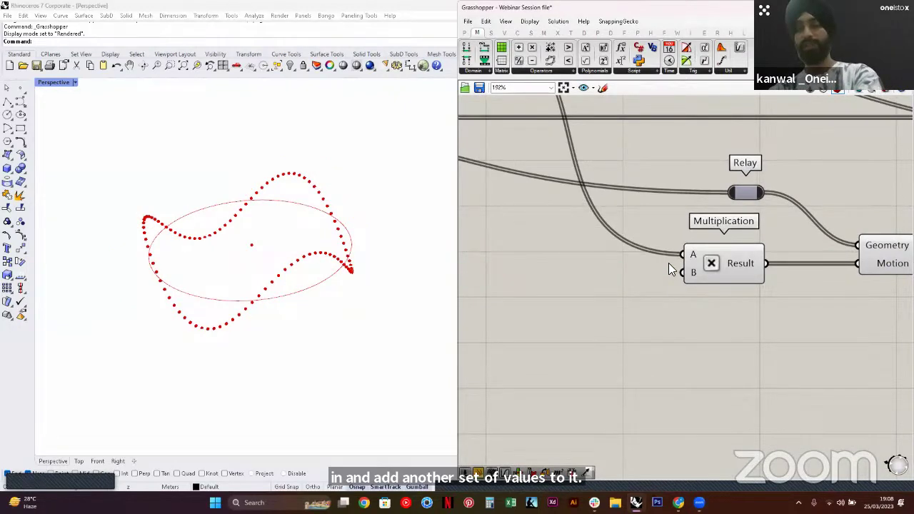
pyautogui.scroll(-5, 671, 270)
pyautogui.moveTo(749, 293); pyautogui.dragTo(621, 234)
pyautogui.keyDown('shift'); pyautogui.click(813, 211); pyautogui.keyUp('shift')
pyautogui.click(665, 300)
pyautogui.moveTo(657, 301); pyautogui.dragTo(714, 300, button='right')
pyautogui.moveTo(714, 363); pyautogui.dragTo(711, 291)
pyautogui.hotkey('ctrl', 'z')
pyautogui.click(723, 342)
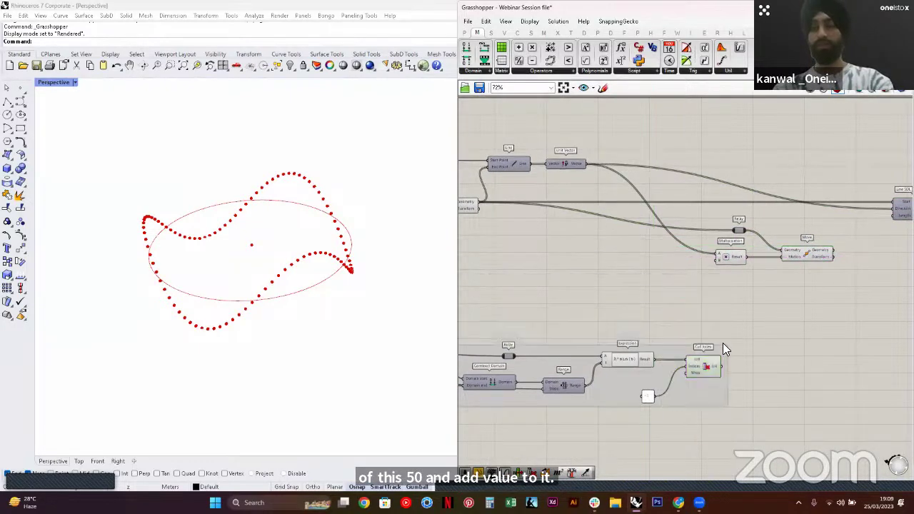
pyautogui.moveTo(720, 366); pyautogui.dragTo(717, 254)
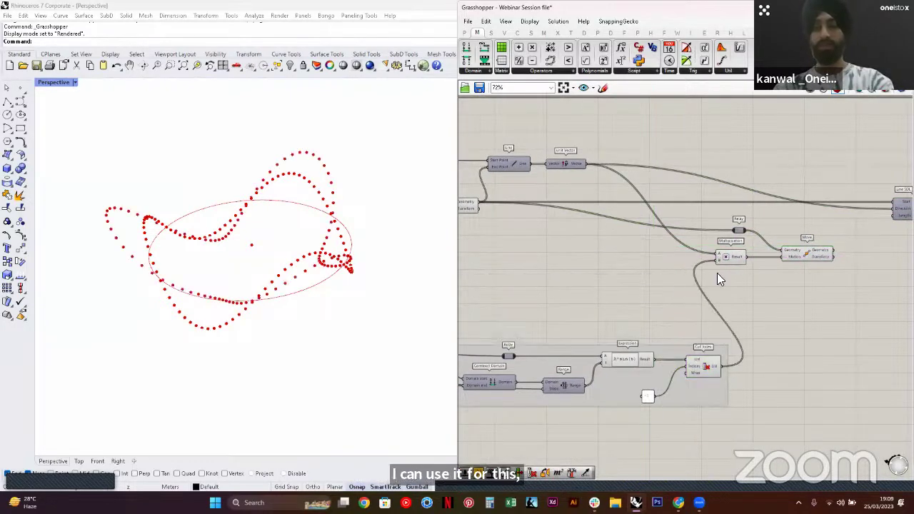
# Orbit to view the offset points from above and disable the preview of the earlier Move driven by Unit Z
pyautogui.moveTo(302, 257); pyautogui.dragTo(307, 291, button='right')
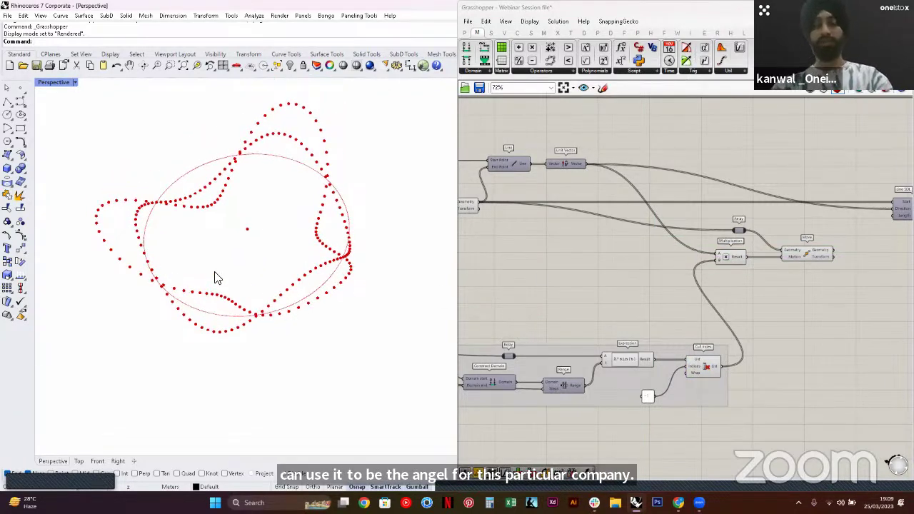
pyautogui.moveTo(220, 280); pyautogui.dragTo(229, 296, button='right')
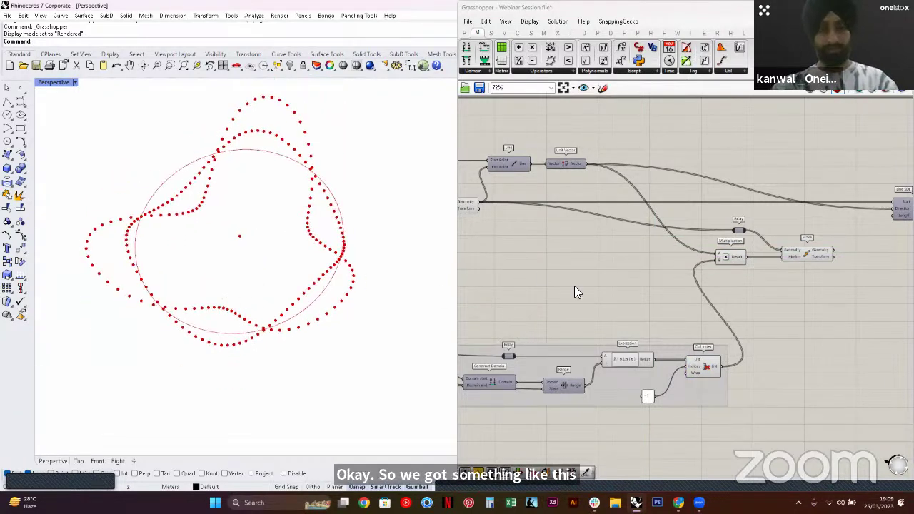
pyautogui.moveTo(563, 263); pyautogui.dragTo(667, 264, button='right')
pyautogui.click(645, 218)
pyautogui.middleClick(645, 218)
pyautogui.click(674, 193)
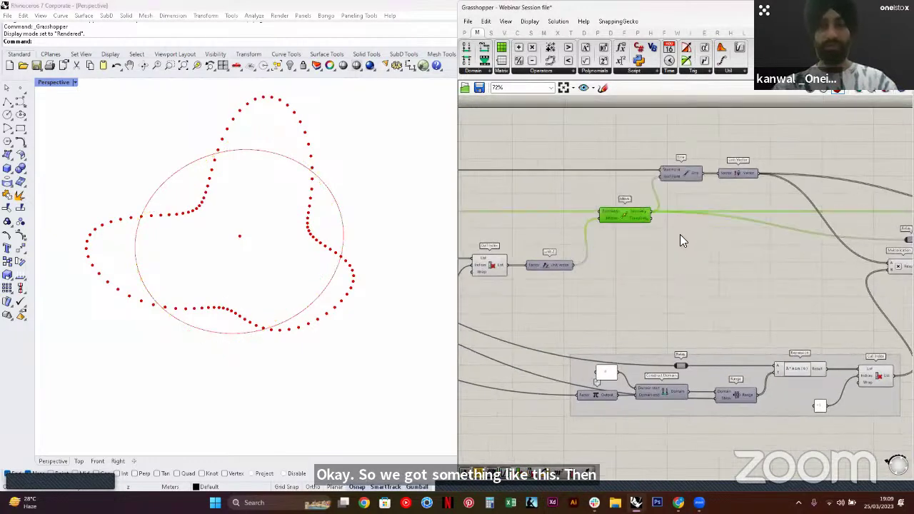
pyautogui.click(681, 235)
pyautogui.moveTo(279, 311)
pyautogui.mouseDown(button='right')
pyautogui.moveTo(285, 278)
pyautogui.moveTo(277, 305)
pyautogui.mouseUp(button='right')
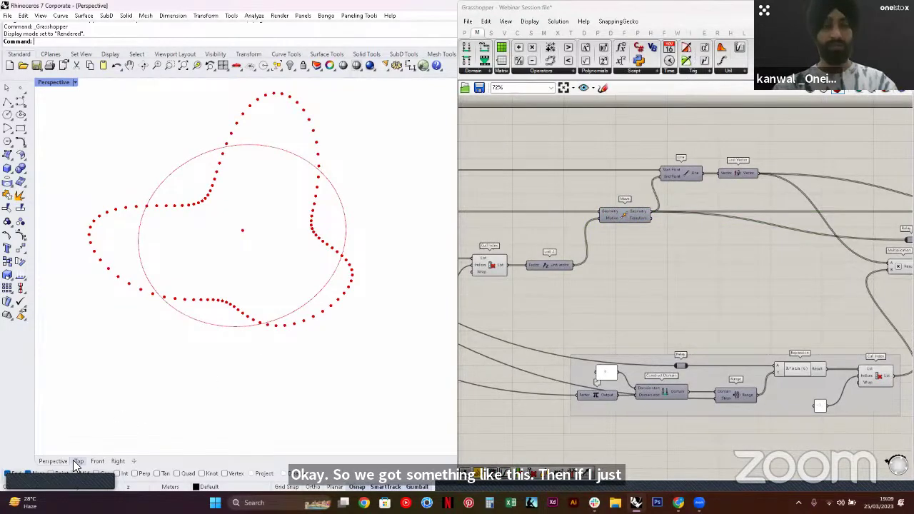
# Insert a relay on the long wire from the first Multiplication to the duplicated Pi and place it level with Pi
pyautogui.moveTo(720, 346); pyautogui.dragTo(681, 318, button='right')
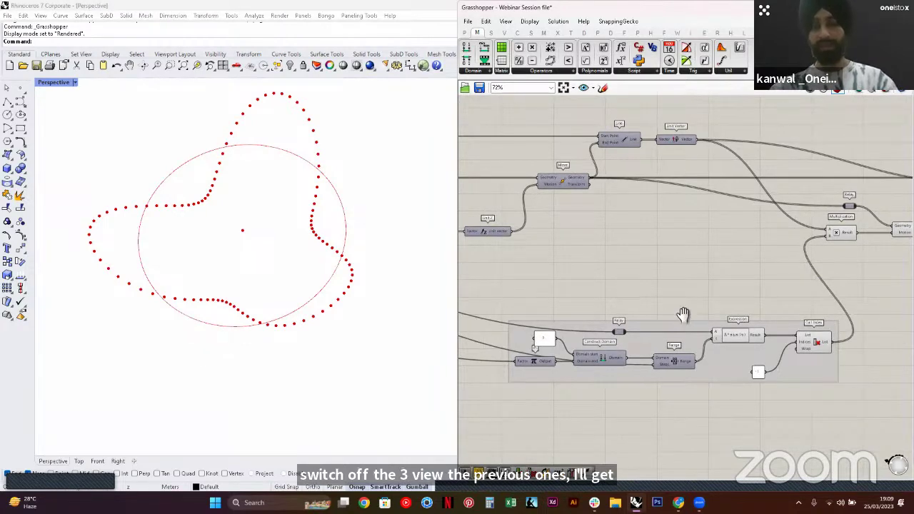
pyautogui.moveTo(684, 317); pyautogui.dragTo(683, 272, button='right')
pyautogui.scroll(-4, 678, 269)
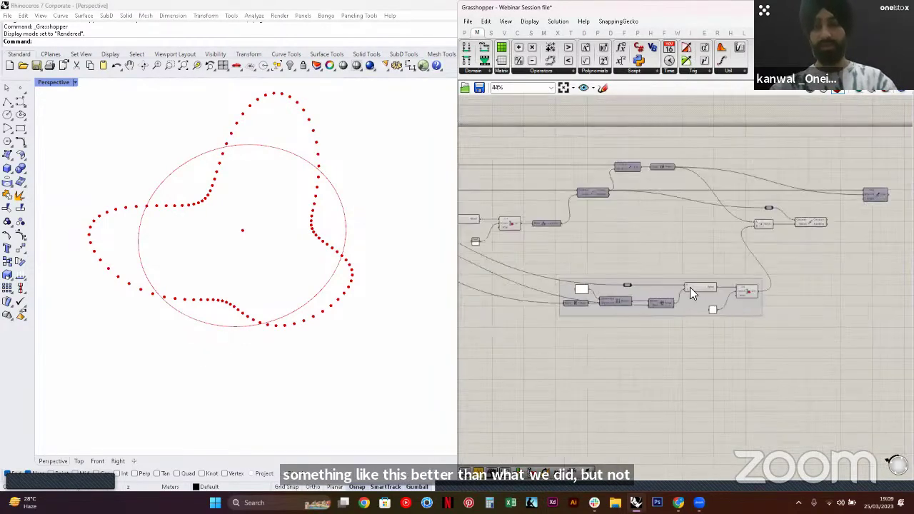
pyautogui.scroll(1, 652, 253)
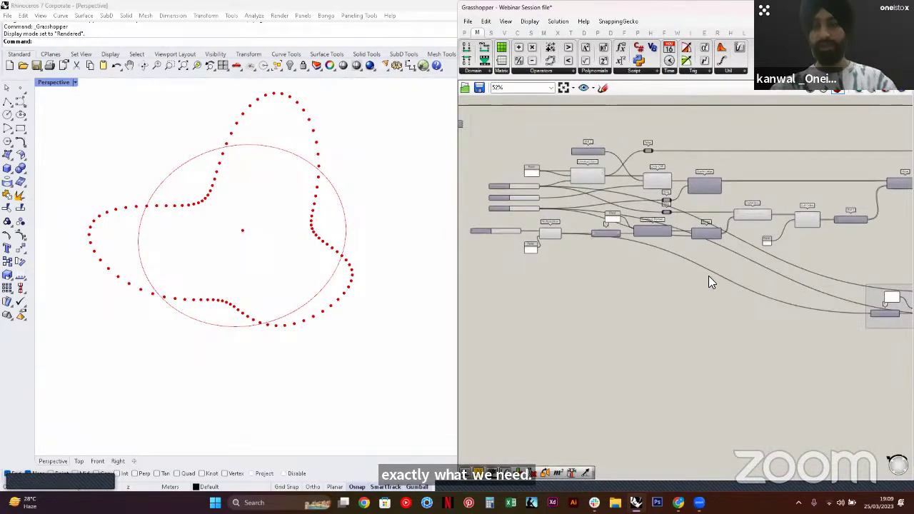
pyautogui.doubleClick(708, 275)
pyautogui.moveTo(708, 276); pyautogui.dragTo(634, 312)
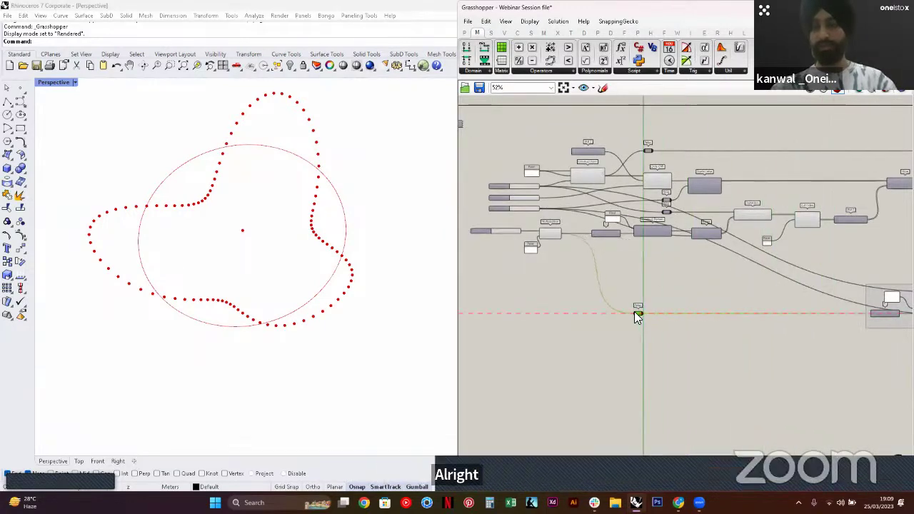
pyautogui.click(734, 319)
# Insert a relay on the wire feeding the duplicated Range's Steps input and place it below the duplicated group
pyautogui.moveTo(734, 320); pyautogui.dragTo(676, 326, button='right')
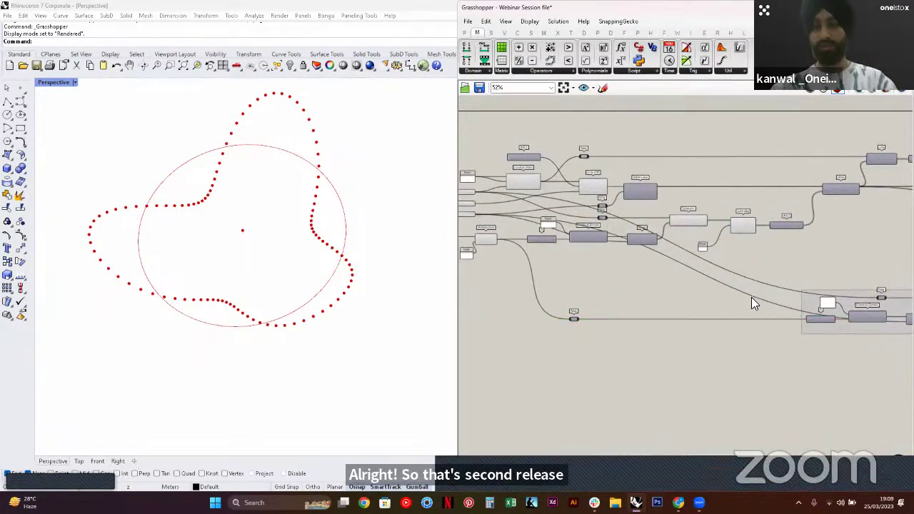
pyautogui.doubleClick(753, 294)
pyautogui.moveTo(753, 294); pyautogui.dragTo(761, 344)
pyautogui.moveTo(761, 344); pyautogui.dragTo(720, 347, button='right')
pyautogui.moveTo(720, 348); pyautogui.dragTo(763, 362)
pyautogui.click(697, 277)
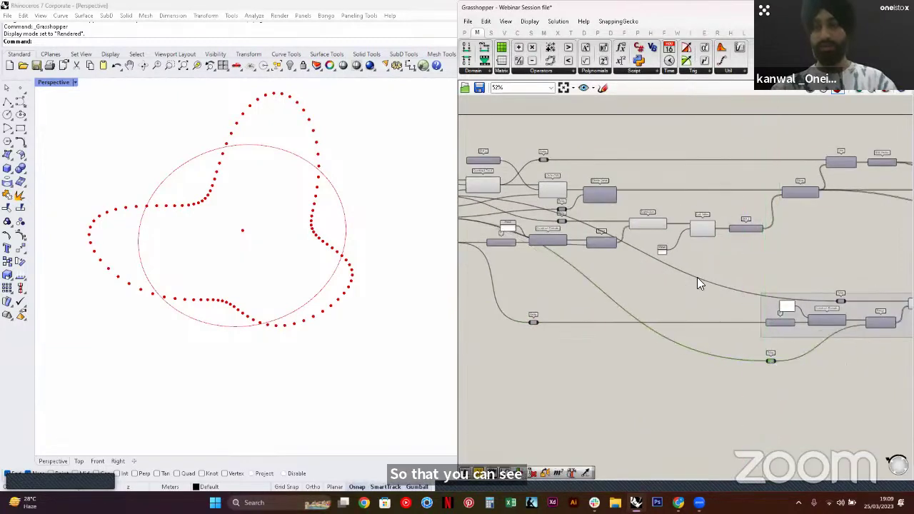
# Insert a relay on the long wire feeding the duplicated Expression's relay, level with it, and raise both relays together
pyautogui.hotkey('ctrl', 'v')
pyautogui.moveTo(691, 285); pyautogui.dragTo(542, 305)
pyautogui.click(607, 348)
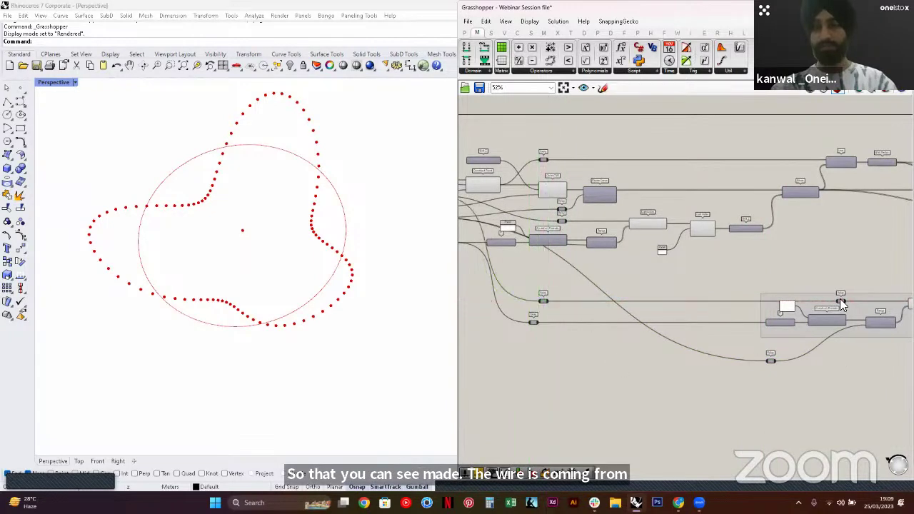
pyautogui.click(541, 298)
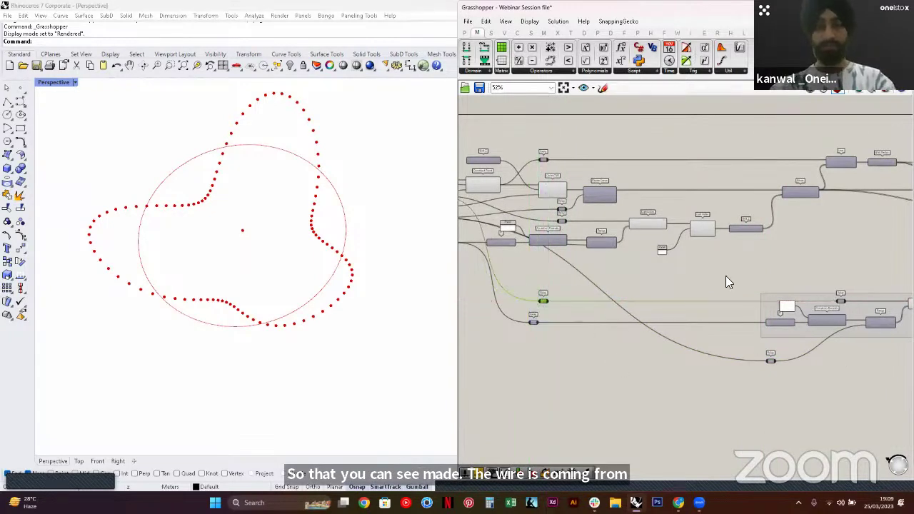
pyautogui.keyDown('shift'); pyautogui.click(839, 300); pyautogui.keyUp('shift')
pyautogui.moveTo(839, 300); pyautogui.dragTo(839, 285)
pyautogui.click(846, 273)
# Nudge the Range Steps relay up toward the group and shift the Pi wire's relay right, under the relay above it
pyautogui.moveTo(848, 273); pyautogui.dragTo(780, 273, button='right')
pyautogui.moveTo(866, 297); pyautogui.dragTo(839, 287, button='right')
pyautogui.scroll(3, 672, 345)
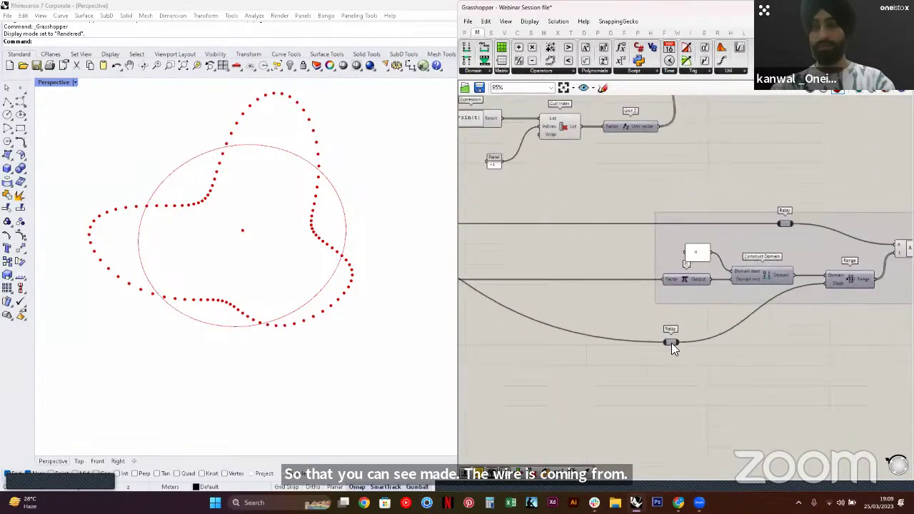
pyautogui.moveTo(671, 343); pyautogui.dragTo(672, 329)
pyautogui.click(679, 363)
pyautogui.scroll(-3, 682, 357)
pyautogui.moveTo(607, 323); pyautogui.dragTo(713, 320, button='right')
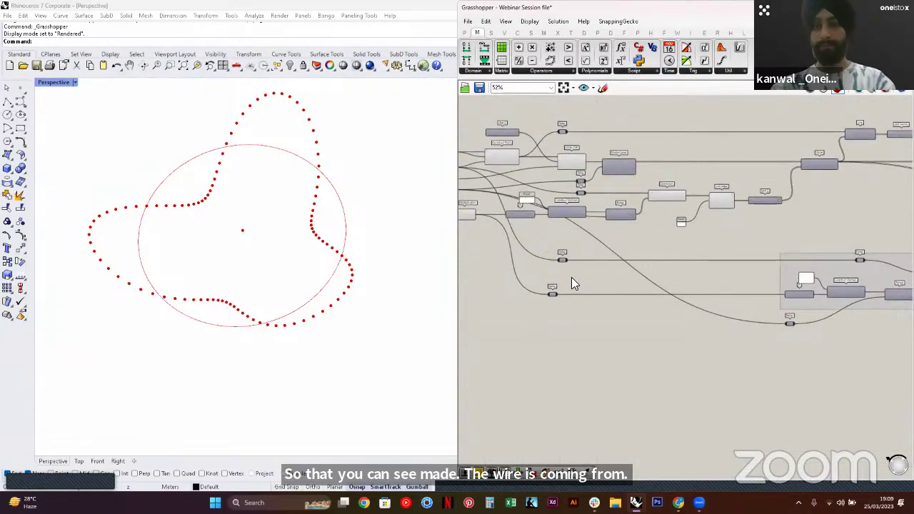
pyautogui.scroll(2, 572, 284)
pyautogui.moveTo(537, 302); pyautogui.dragTo(557, 301)
pyautogui.click(589, 288)
# Move the panel that feeds input B of the first Multiplication slightly to the left
pyautogui.moveTo(574, 247); pyautogui.dragTo(700, 307, button='right')
pyautogui.scroll(-2, 700, 307)
pyautogui.moveTo(659, 276); pyautogui.dragTo(698, 286, button='right')
pyautogui.scroll(1, 579, 283)
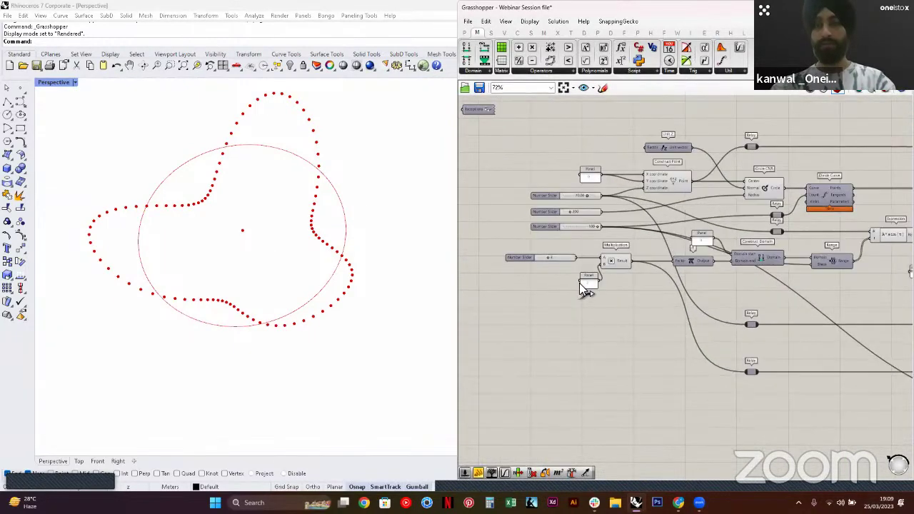
pyautogui.scroll(2, 579, 283)
pyautogui.moveTo(583, 285); pyautogui.dragTo(560, 282)
pyautogui.scroll(-3, 575, 274)
# Move the -1 panel in the duplicated group up, closer to the Cull Index
pyautogui.moveTo(576, 274)
pyautogui.mouseDown(button='right')
pyautogui.moveTo(726, 304)
pyautogui.moveTo(551, 284)
pyautogui.mouseUp(button='right')
pyautogui.moveTo(715, 307); pyautogui.dragTo(434, 304, button='right')
pyautogui.scroll(2, 731, 301)
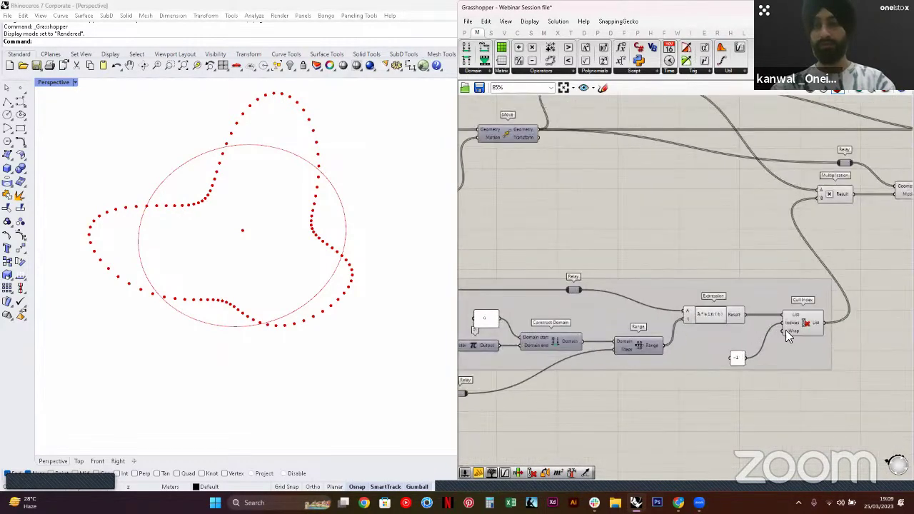
pyautogui.scroll(4, 742, 333)
pyautogui.moveTo(668, 349); pyautogui.dragTo(667, 327)
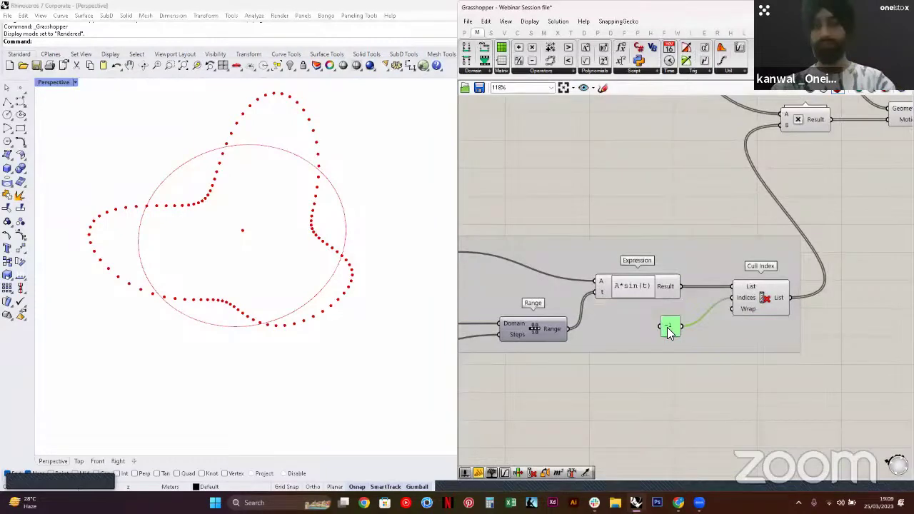
pyautogui.click(704, 344)
# Enlarge the Grasshopper window and examine the duplicated group's chain from its relays through Cull Index to Multiplication and Move
pyautogui.scroll(-4, 767, 240)
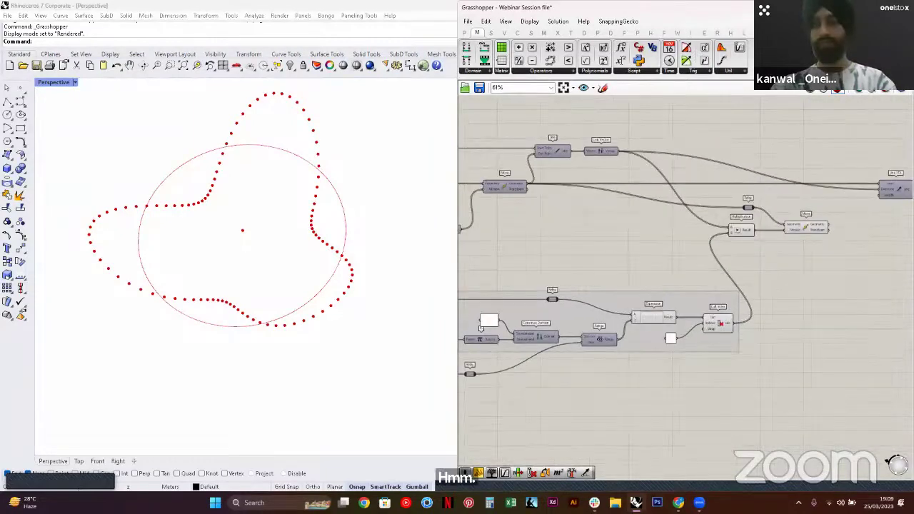
pyautogui.click(880, 8)
pyautogui.moveTo(354, 297); pyautogui.dragTo(573, 307, button='right')
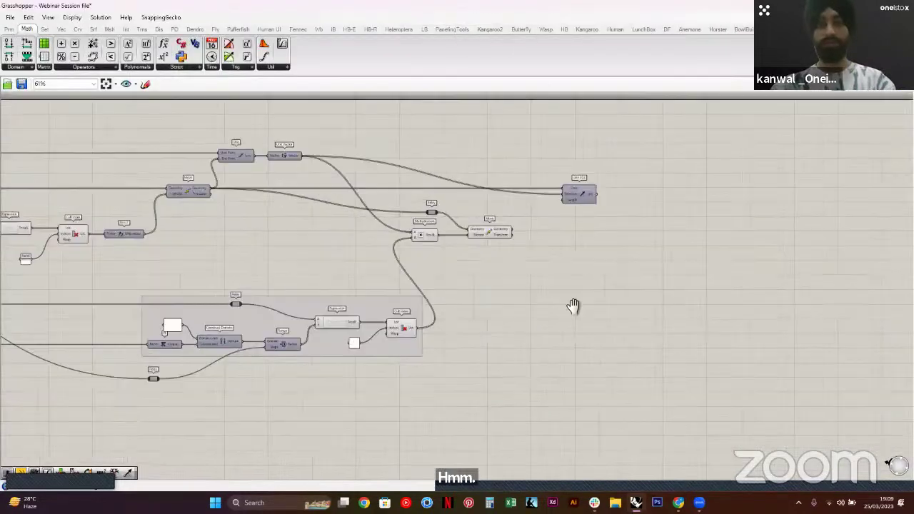
pyautogui.scroll(4, 573, 305)
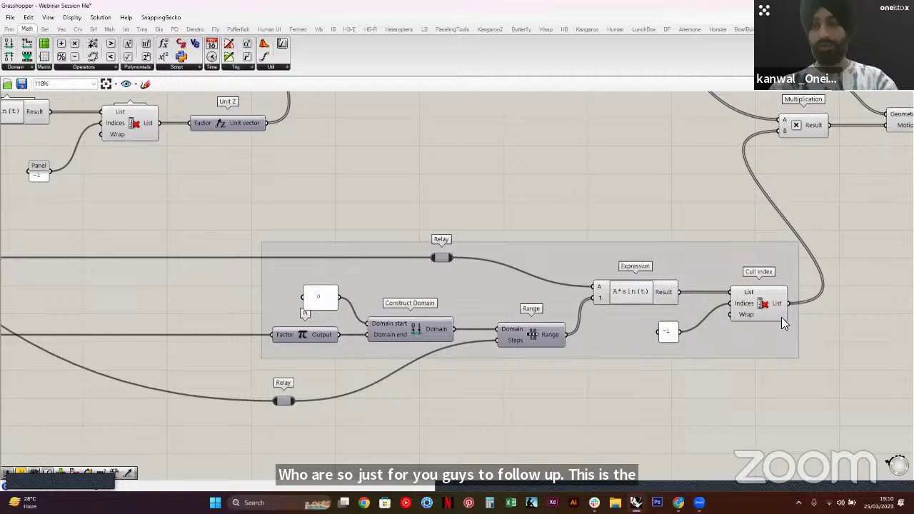
pyautogui.moveTo(790, 249); pyautogui.dragTo(718, 270, button='right')
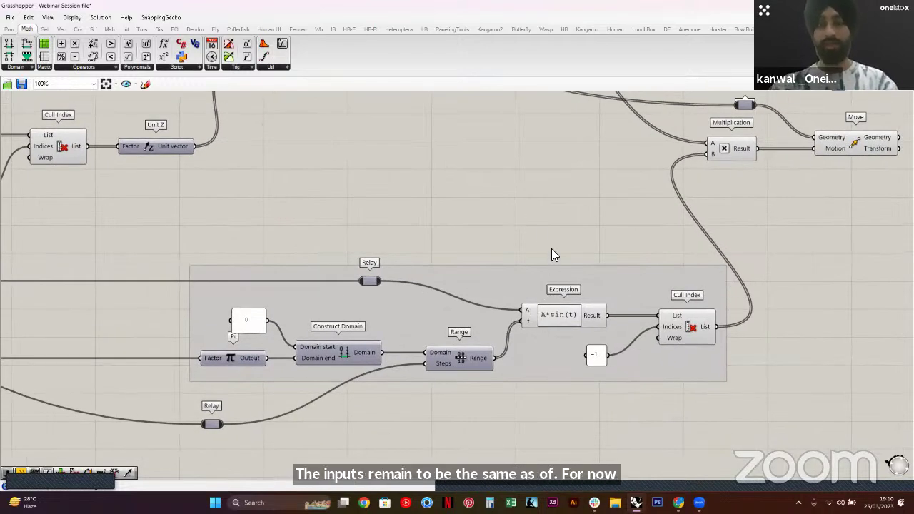
pyautogui.scroll(-3, 550, 255)
pyautogui.scroll(-2, 496, 327)
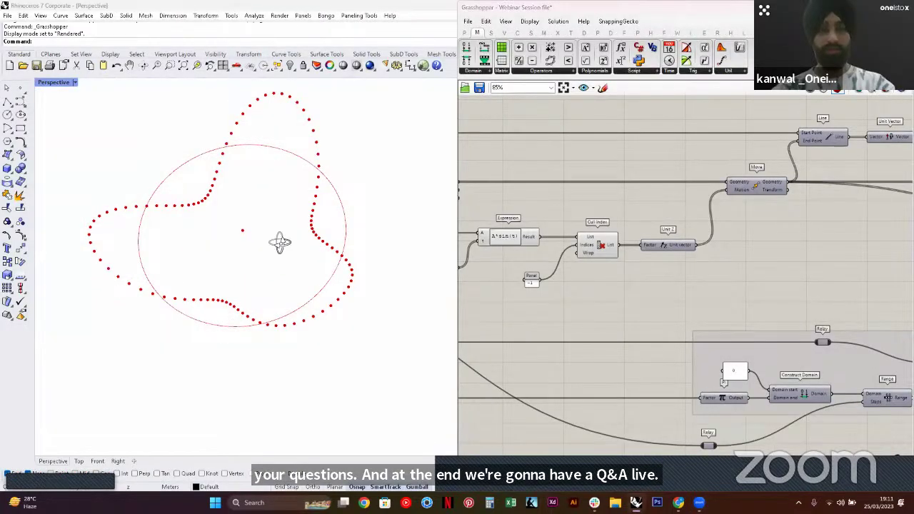
# Shift the Multiplication, its relay and the last Move to the right, and move Line SDL further right
pyautogui.scroll(-3, 629, 272)
pyautogui.moveTo(785, 298); pyautogui.dragTo(708, 281, button='right')
pyautogui.scroll(-1, 711, 283)
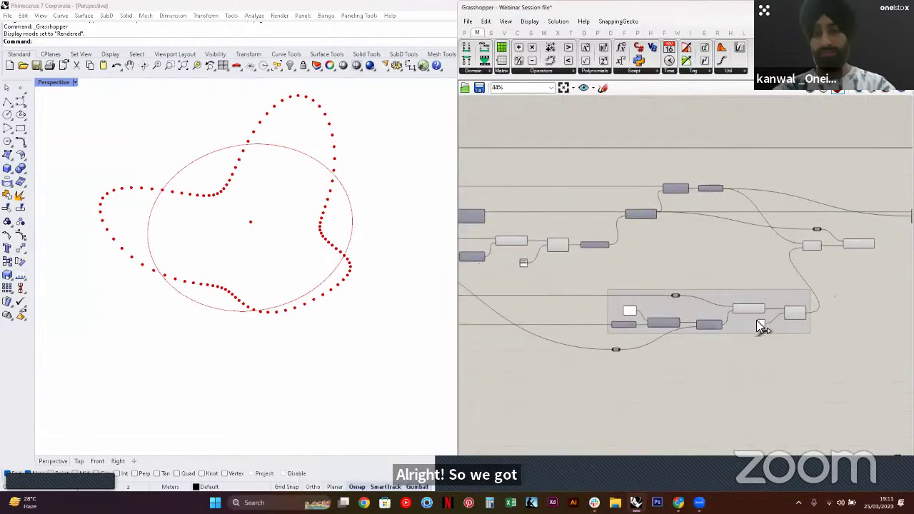
pyautogui.scroll(3, 756, 319)
pyautogui.moveTo(821, 313); pyautogui.dragTo(629, 314, button='right')
pyautogui.moveTo(657, 214); pyautogui.dragTo(677, 234, button='right')
pyautogui.moveTo(771, 250); pyautogui.dragTo(662, 180)
pyautogui.moveTo(745, 224); pyautogui.dragTo(800, 218)
pyautogui.click(827, 179)
pyautogui.moveTo(850, 176); pyautogui.dragTo(881, 175)
pyautogui.click(758, 211)
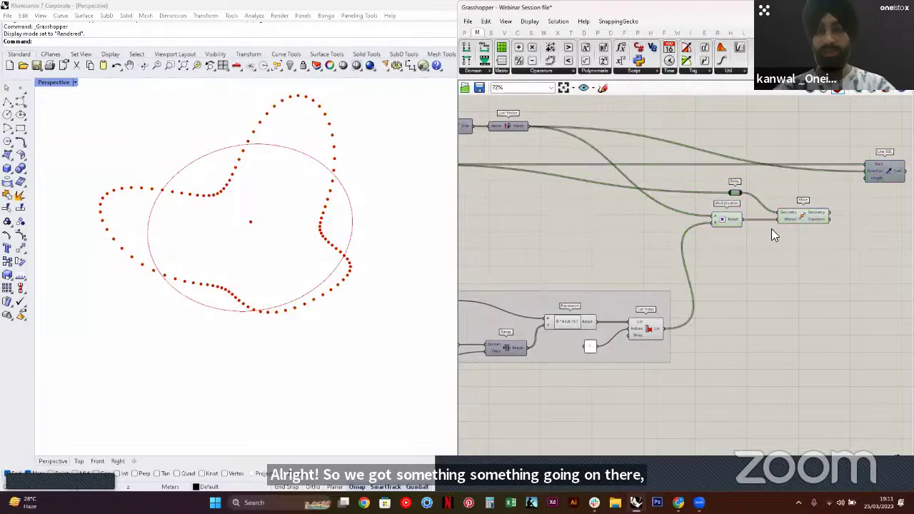
# Examine the offset points in the Rhino view and trace the duplicated sine chain back to the sliders and relays feeding its Expression
pyautogui.scroll(3, 697, 224)
pyautogui.scroll(4, 220, 276)
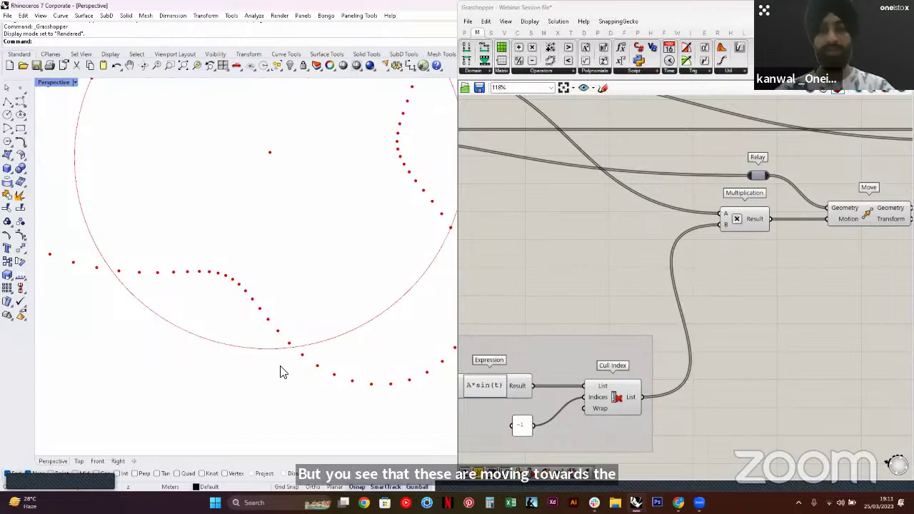
pyautogui.scroll(-4, 280, 372)
pyautogui.scroll(2, 226, 367)
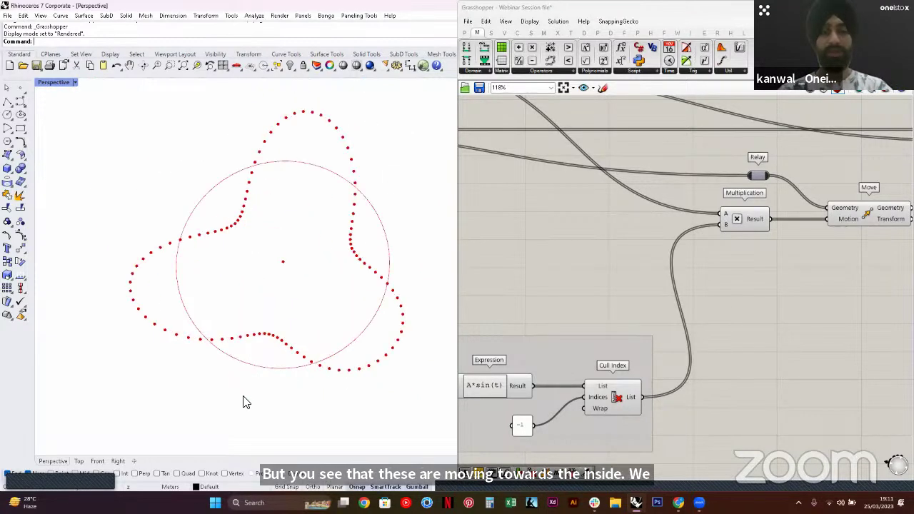
pyautogui.scroll(-3, 743, 344)
pyautogui.moveTo(535, 364); pyautogui.dragTo(755, 368, button='right')
pyautogui.scroll(1, 756, 368)
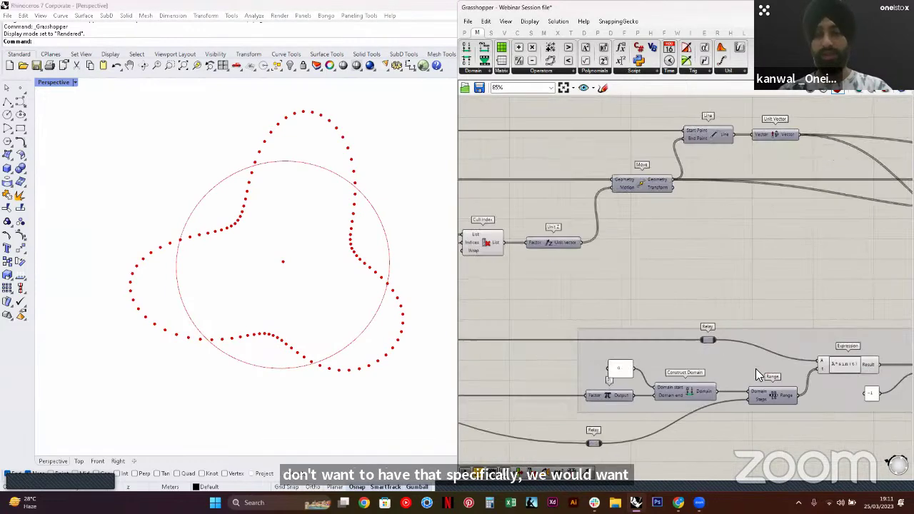
pyautogui.scroll(-2, 755, 366)
pyautogui.scroll(3, 746, 348)
pyautogui.scroll(-2, 705, 340)
pyautogui.moveTo(602, 353); pyautogui.dragTo(758, 349, button='right')
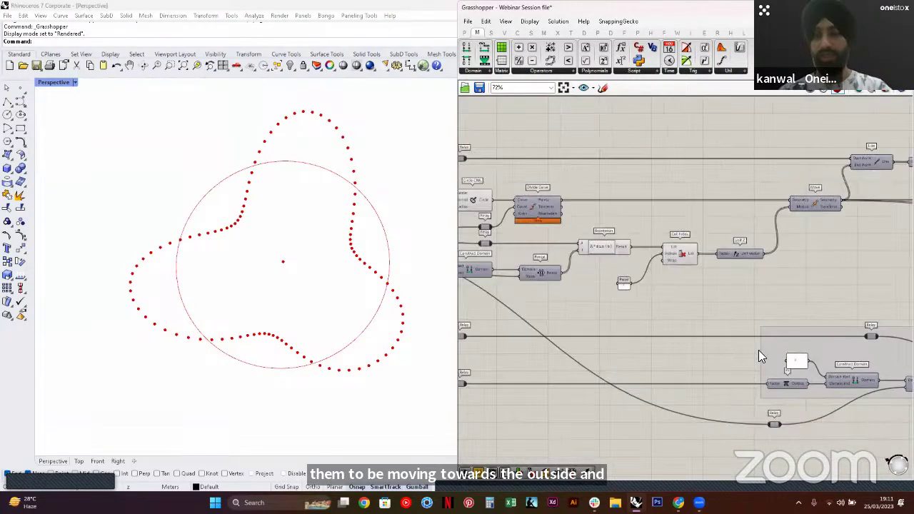
pyautogui.scroll(2, 513, 233)
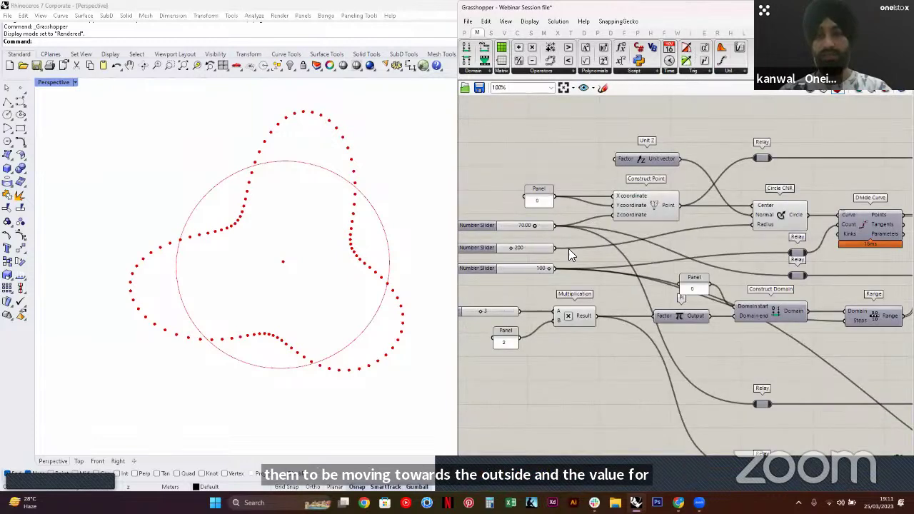
pyautogui.moveTo(746, 330); pyautogui.dragTo(576, 325, button='right')
pyautogui.moveTo(823, 313); pyautogui.dragTo(615, 314, button='right')
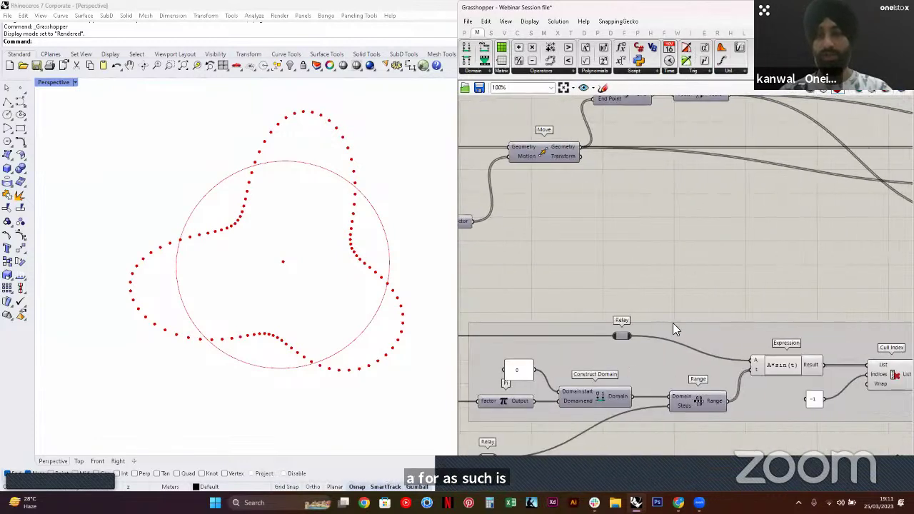
# Add a number slider set to 45.00 above the duplicated group and connect it to input A of its Expression
pyautogui.scroll(1, 672, 322)
pyautogui.doubleClick(706, 297)
pyautogui.write('4')
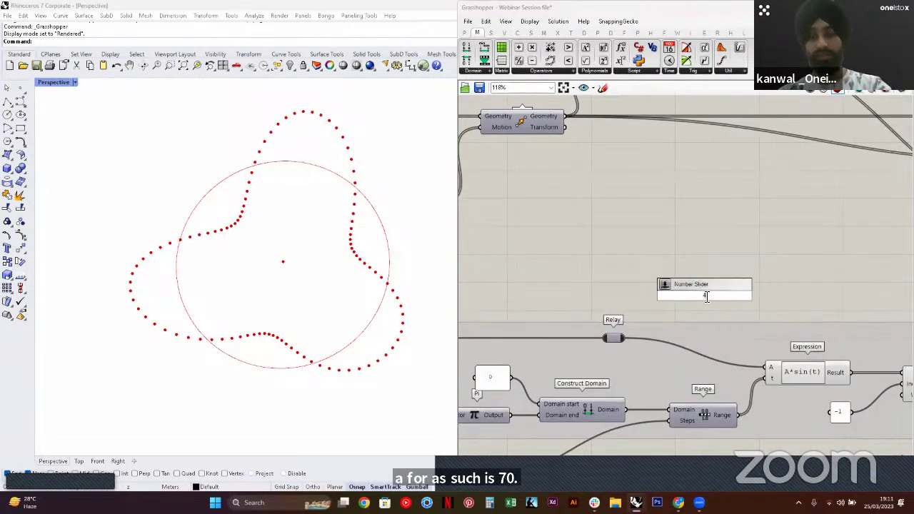
pyautogui.write('5')
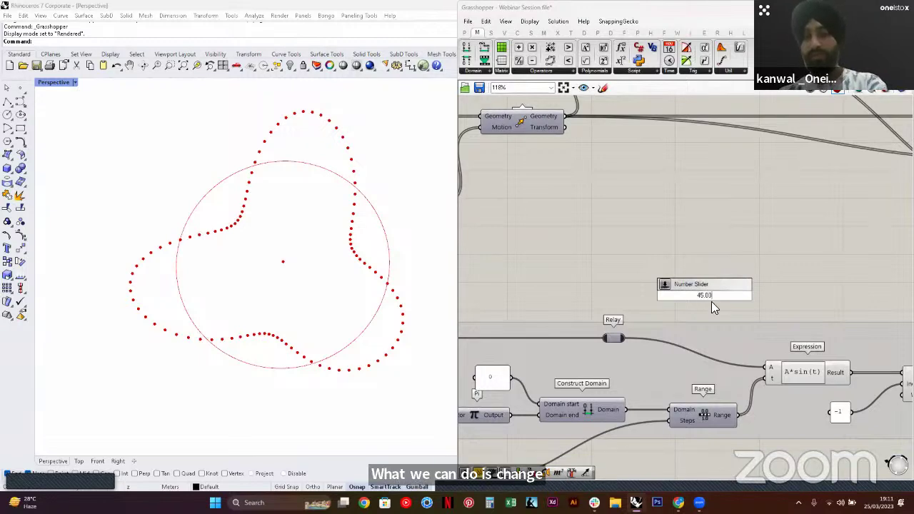
pyautogui.press('Return')
pyautogui.moveTo(762, 295); pyautogui.dragTo(769, 367)
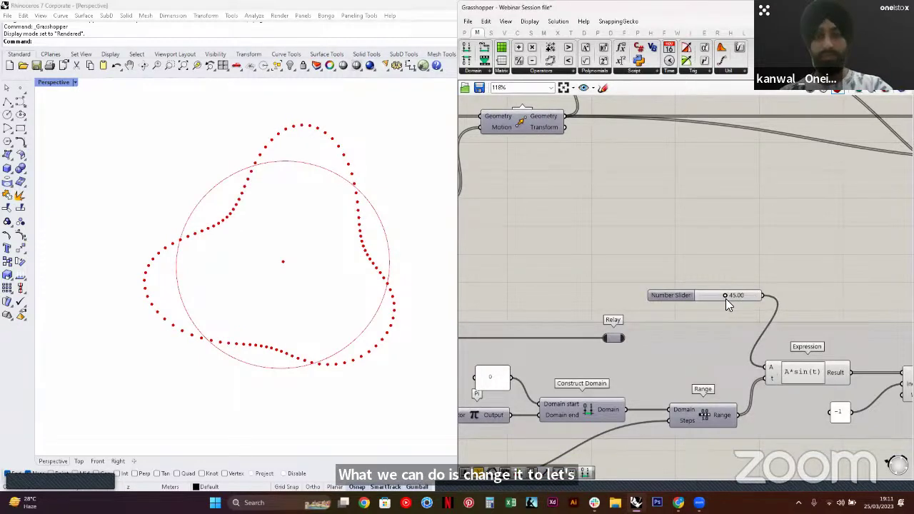
# Delete the unused amplitude relay from the duplicated group and place the 45.00 slider close above the group
pyautogui.moveTo(703, 300); pyautogui.dragTo(609, 304)
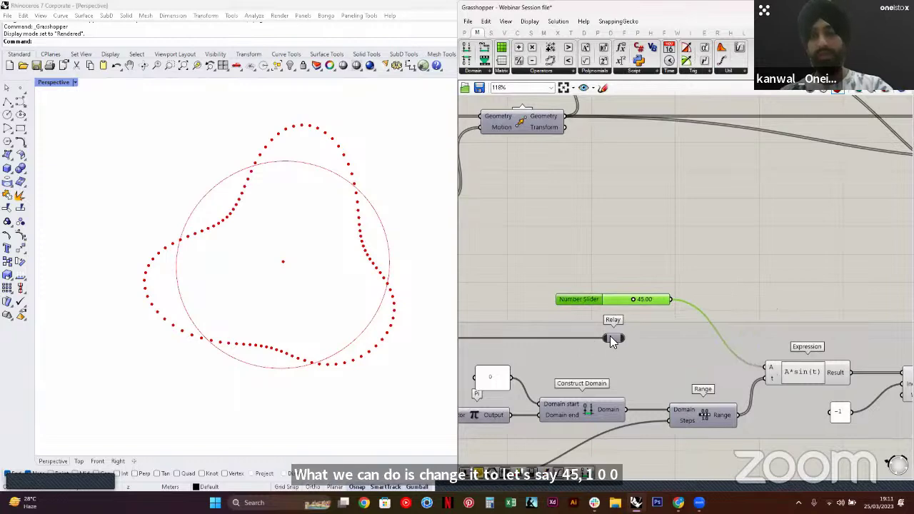
pyautogui.click(611, 337)
pyautogui.press('Delete')
pyautogui.moveTo(525, 350); pyautogui.dragTo(646, 337, button='right')
pyautogui.scroll(-2, 736, 341)
pyautogui.moveTo(492, 337); pyautogui.dragTo(651, 334, button='right')
pyautogui.click(596, 326)
pyautogui.moveTo(871, 325); pyautogui.dragTo(435, 318, button='right')
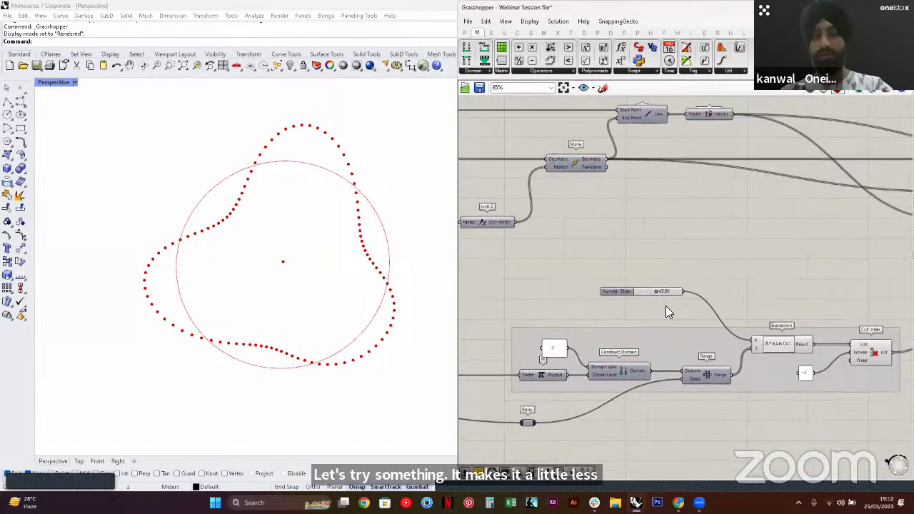
pyautogui.scroll(3, 735, 305)
pyautogui.moveTo(626, 286); pyautogui.dragTo(614, 344)
# Try a lower amplitude on the Expression's slider while viewing the points obliquely, and set it back to 45
pyautogui.moveTo(228, 365); pyautogui.dragTo(297, 287, button='right')
pyautogui.scroll(2, 339, 275)
pyautogui.moveTo(629, 325)
pyautogui.mouseDown()
pyautogui.moveTo(638, 328)
pyautogui.moveTo(624, 327)
pyautogui.mouseUp()
pyautogui.doubleClick(636, 327)
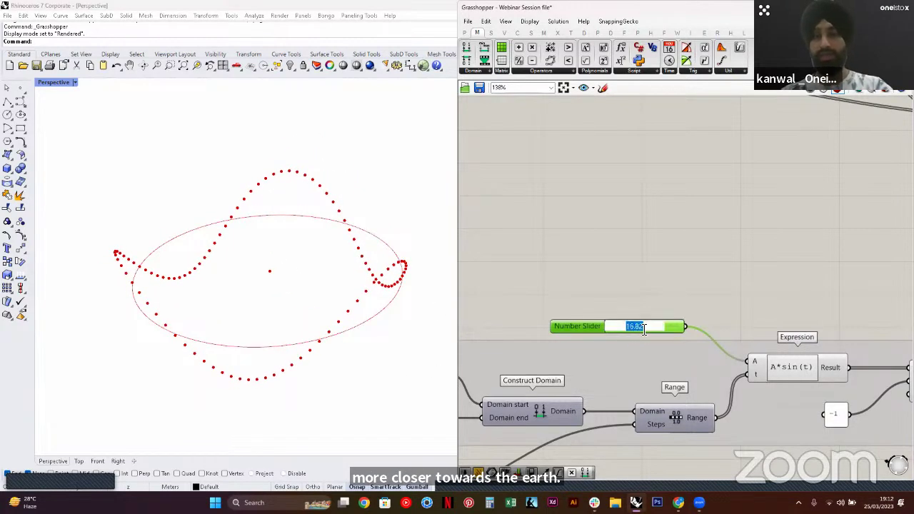
pyautogui.write('45')
pyautogui.click(660, 350)
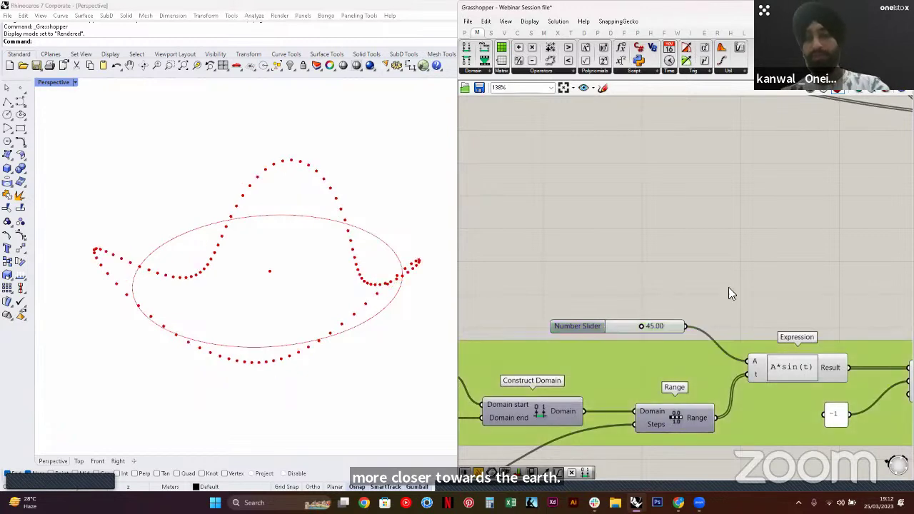
pyautogui.click(729, 287)
# Inspect the points from above and add a third input, C, to the Multiplication after the duplicated group
pyautogui.moveTo(792, 307); pyautogui.dragTo(685, 303, button='right')
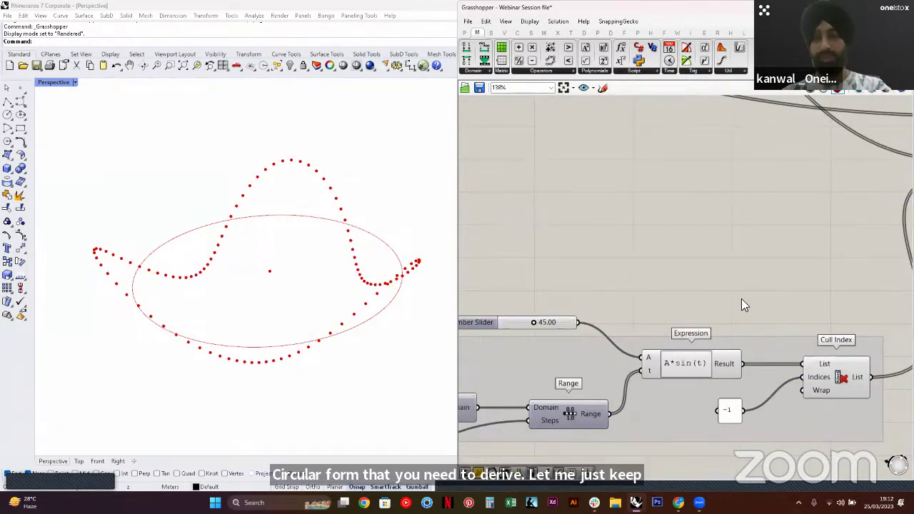
pyautogui.scroll(-1, 244, 286)
pyautogui.moveTo(244, 292); pyautogui.dragTo(251, 407, button='right')
pyautogui.scroll(2, 250, 371)
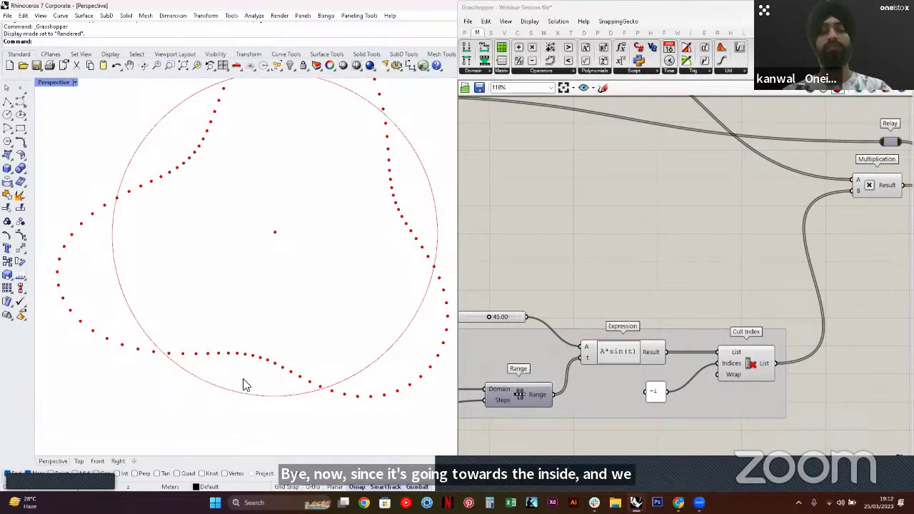
pyautogui.scroll(-2, 352, 288)
pyautogui.moveTo(352, 287); pyautogui.dragTo(300, 245, button='right')
pyautogui.moveTo(809, 217); pyautogui.dragTo(616, 256, button='right')
pyautogui.scroll(4, 638, 252)
pyautogui.scroll(2, 641, 260)
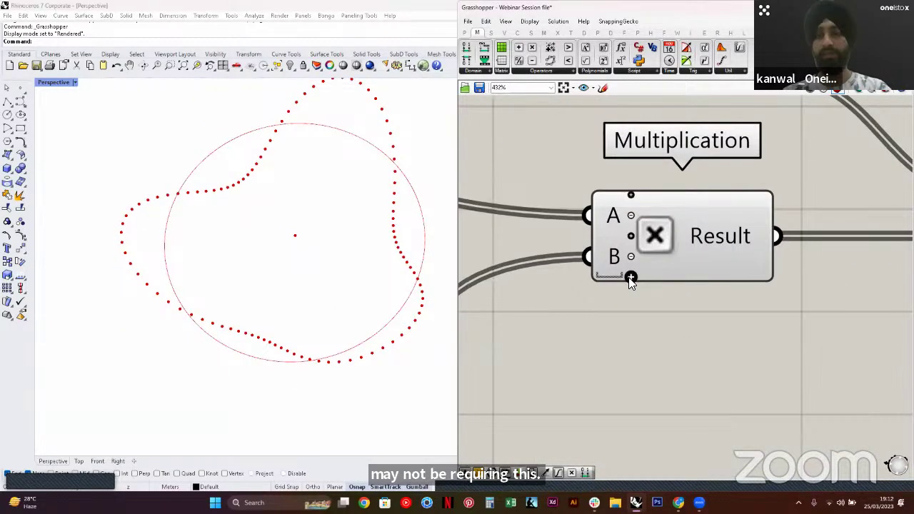
pyautogui.click(632, 274)
pyautogui.scroll(-5, 648, 259)
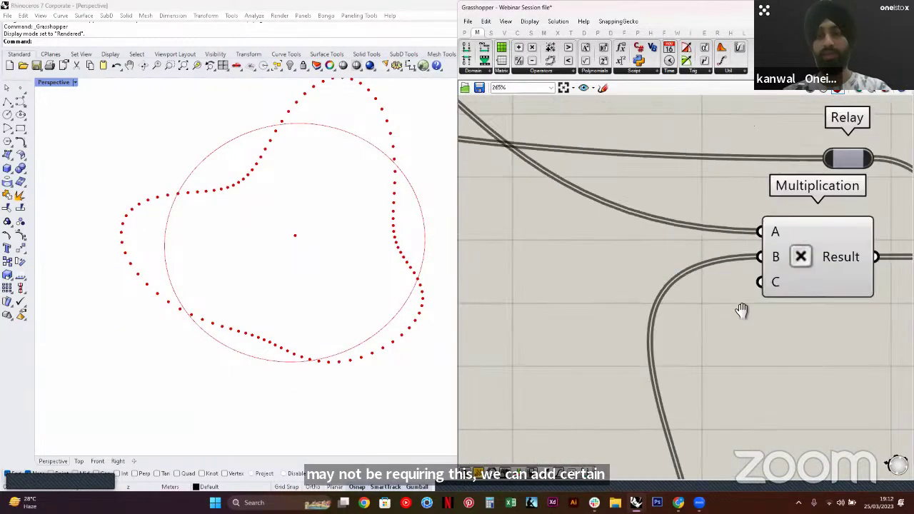
# Create a number slider set to 50.00 and connect it to input C of the Multiplication
pyautogui.doubleClick(591, 303)
pyautogui.write('5')
pyautogui.press('Return')
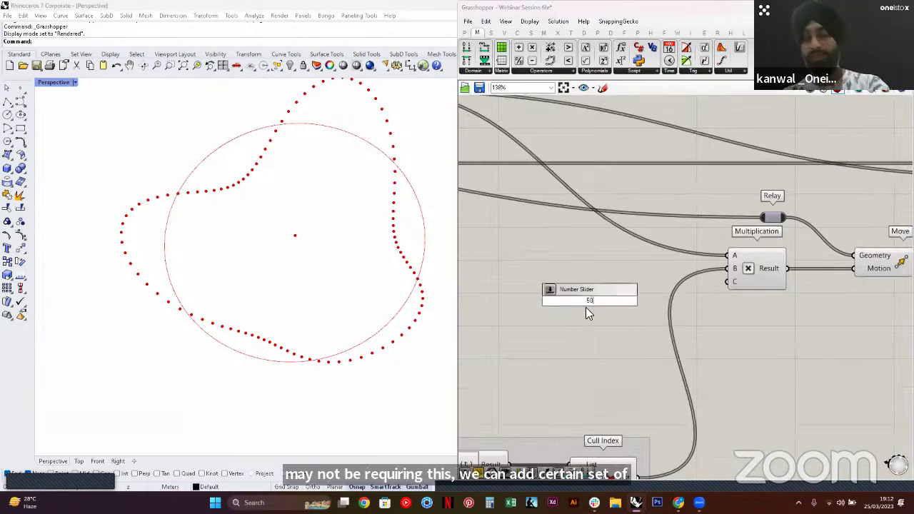
pyautogui.press('Return')
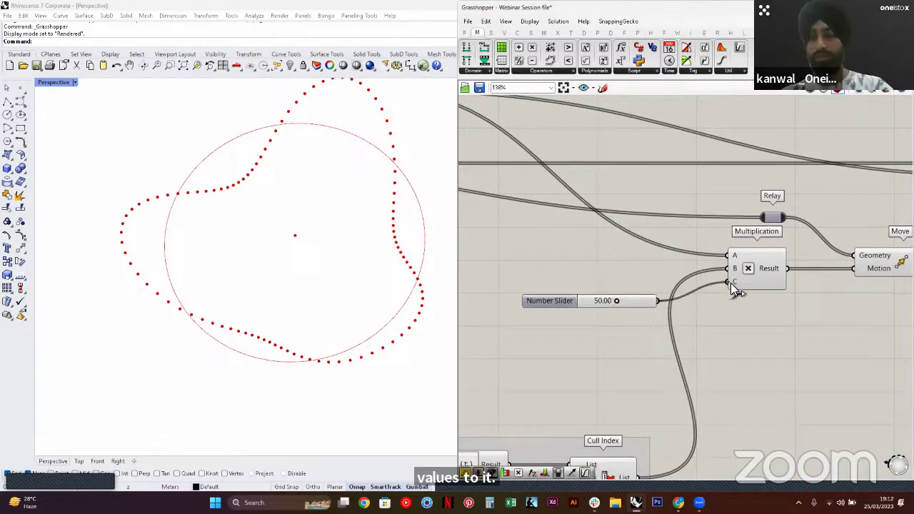
pyautogui.moveTo(730, 283); pyautogui.dragTo(728, 281)
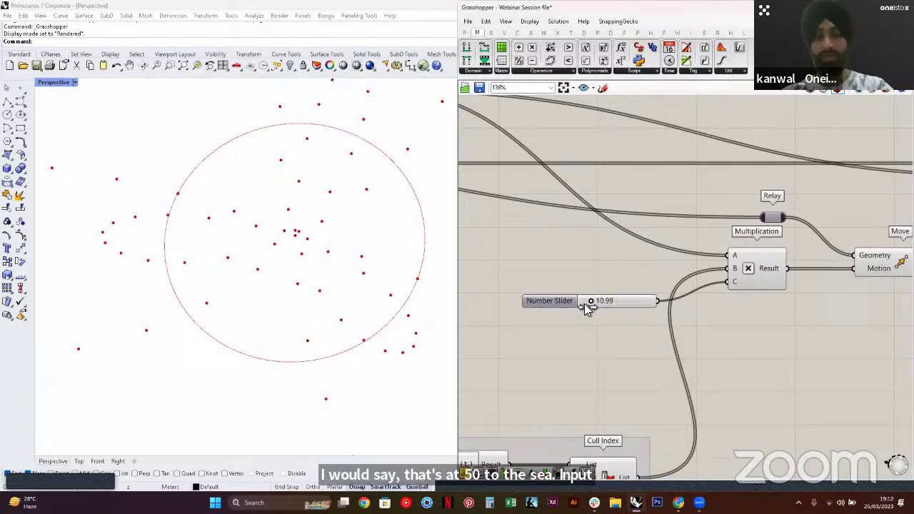
# Lower the slider feeding input C to 0.00 while checking the points, and disconnect it from the Multiplication
pyautogui.moveTo(586, 303); pyautogui.dragTo(583, 303)
pyautogui.moveTo(277, 332); pyautogui.dragTo(200, 414, button='right')
pyautogui.scroll(-2, 865, 234)
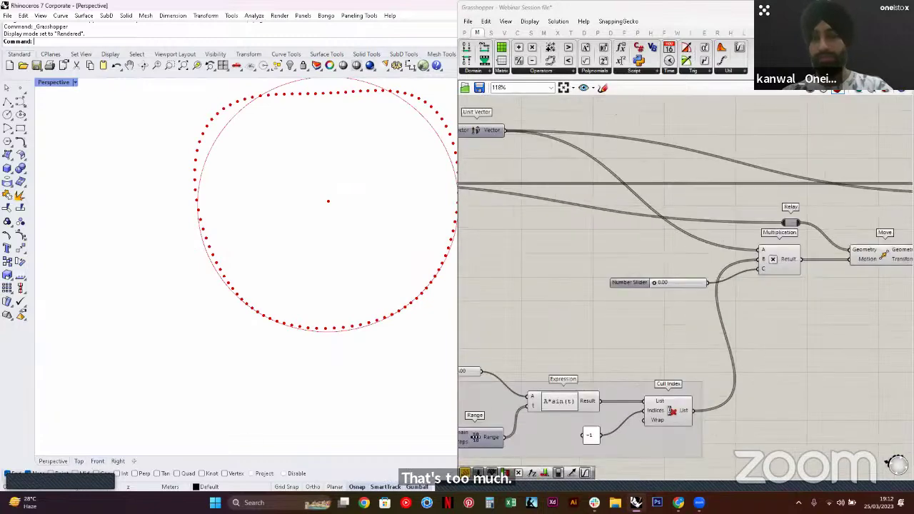
pyautogui.scroll(1, 882, 245)
pyautogui.moveTo(883, 247); pyautogui.dragTo(814, 261, button='right')
pyautogui.moveTo(611, 311); pyautogui.dragTo(671, 276)
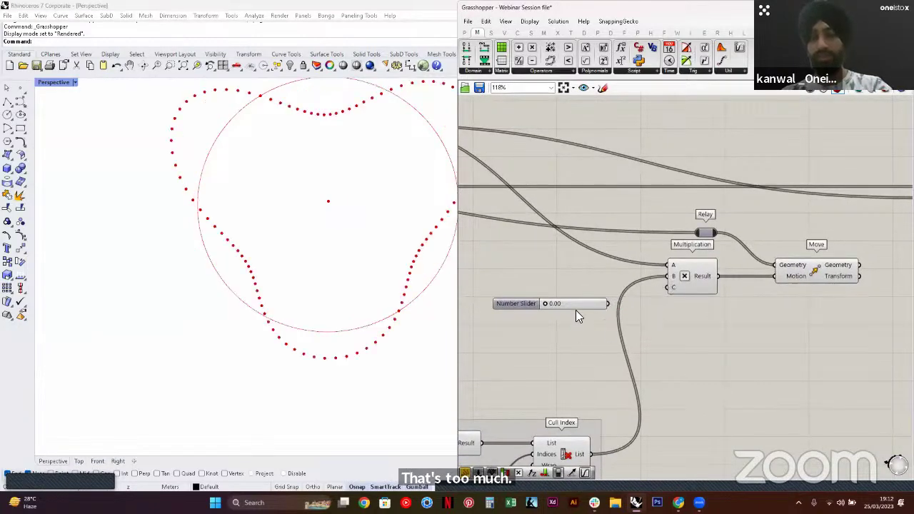
# Reduce the Multiplication to inputs A and B only, and delete the disconnected number slider
pyautogui.scroll(2, 719, 261)
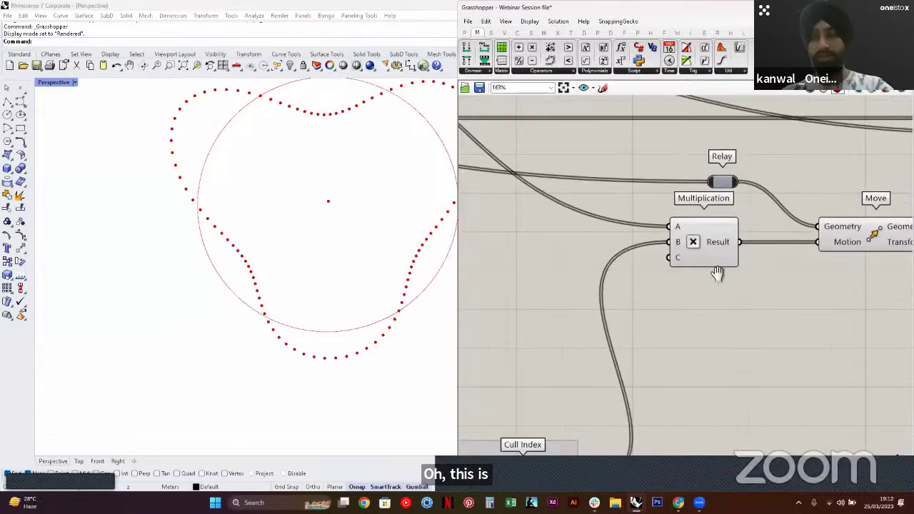
pyautogui.scroll(3, 639, 279)
pyautogui.click(644, 283)
pyautogui.scroll(-2, 643, 282)
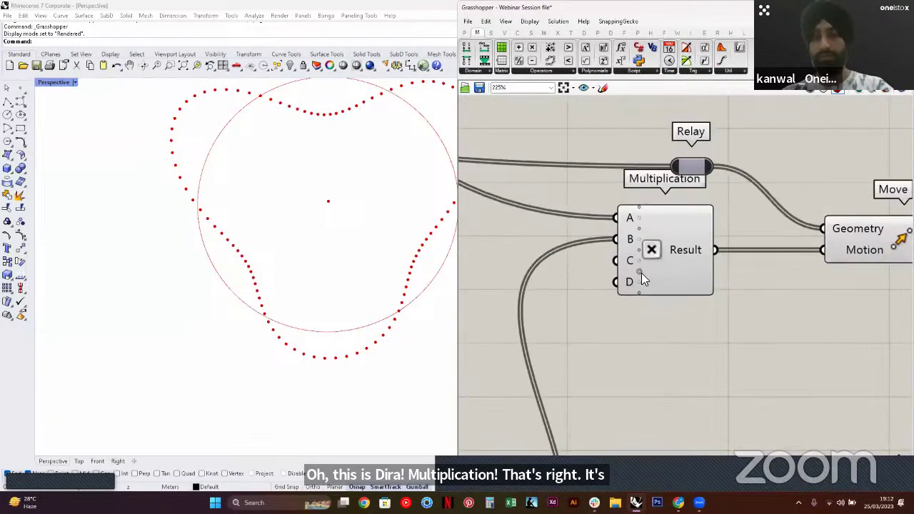
pyautogui.click(641, 273)
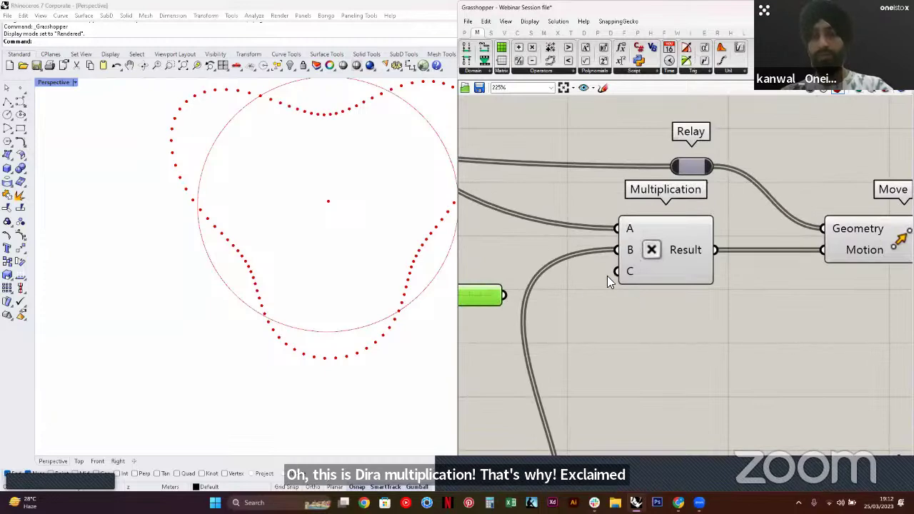
pyautogui.scroll(3, 607, 276)
pyautogui.click(616, 258)
pyautogui.scroll(-2, 642, 266)
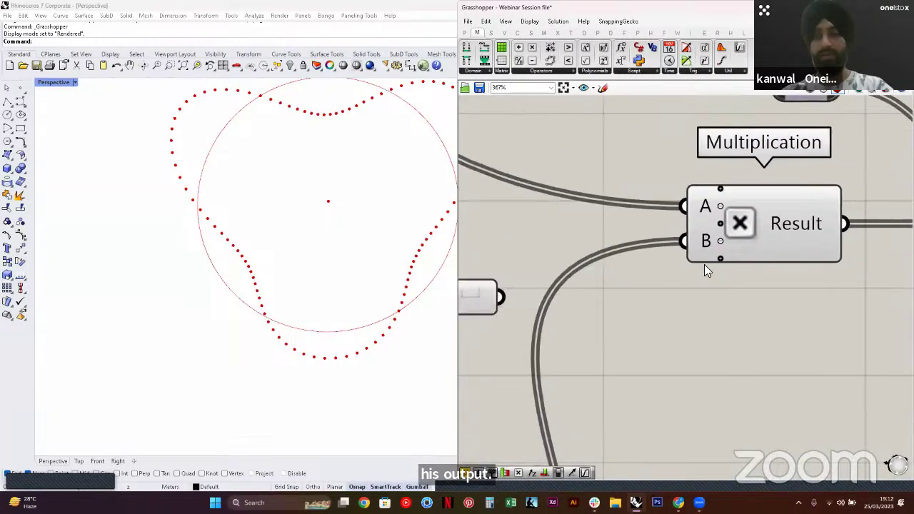
pyautogui.scroll(-7, 542, 295)
pyautogui.click(532, 290)
pyautogui.press('Delete')
# Shift the last Move component to the right to make room after the Multiplication
pyautogui.moveTo(709, 273); pyautogui.dragTo(667, 272, button='right')
pyautogui.scroll(2, 664, 272)
pyautogui.moveTo(642, 277); pyautogui.dragTo(744, 277)
# Add an Addition component below the Multiplication's output wire and connect the Multiplication's Result to its input A
pyautogui.doubleClick(599, 306)
pyautogui.write('ADD')
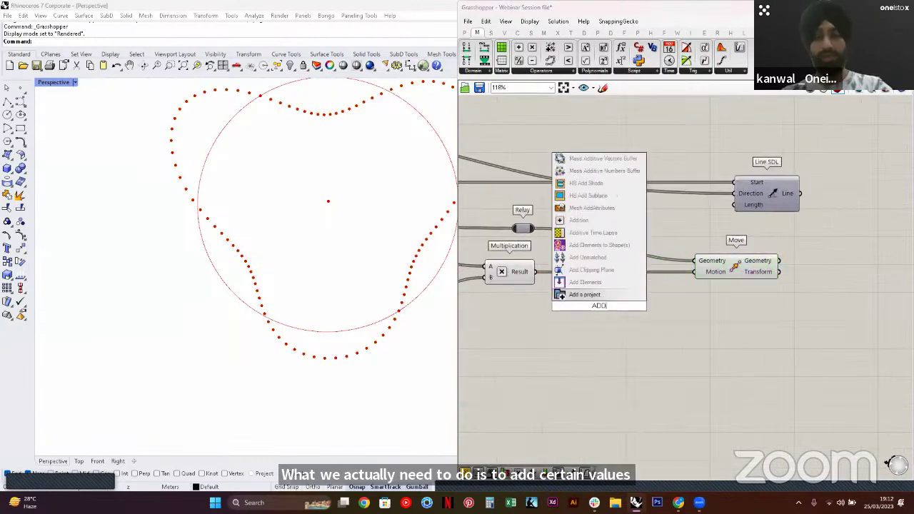
pyautogui.click(578, 220)
pyautogui.scroll(2, 534, 273)
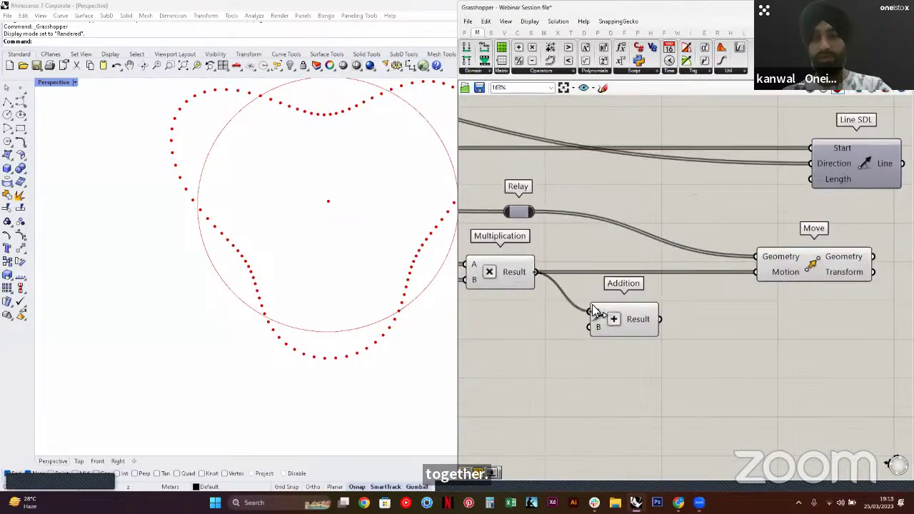
pyautogui.moveTo(592, 305); pyautogui.dragTo(591, 307)
pyautogui.moveTo(556, 317); pyautogui.dragTo(751, 259, button='right')
# Create a number slider set to 50 just below the Multiplication, beside the Addition component
pyautogui.scroll(-3, 749, 260)
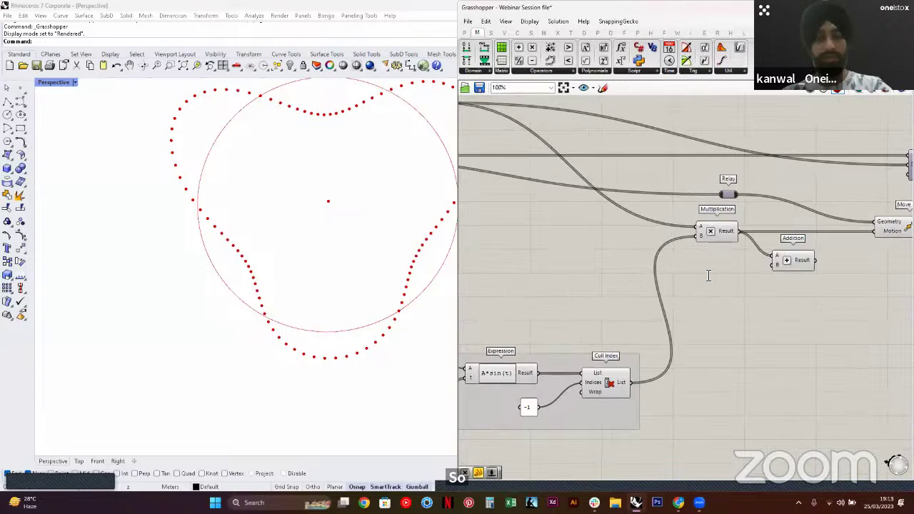
pyautogui.scroll(1, 708, 276)
pyautogui.doubleClick(708, 275)
pyautogui.write('50')
pyautogui.press('Return')
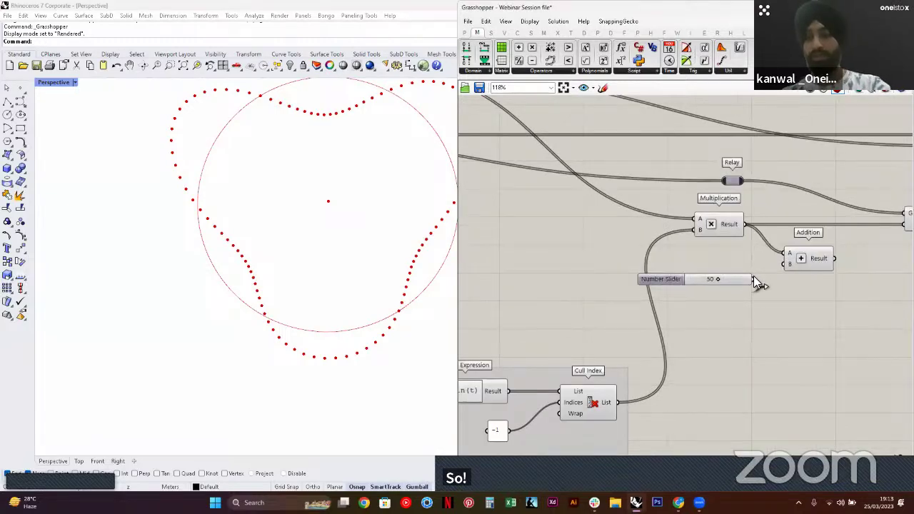
# Add a panel above the Addition component and feed it the Multiplication's Result to read the motion vectors
pyautogui.moveTo(794, 262); pyautogui.dragTo(691, 297, button='right')
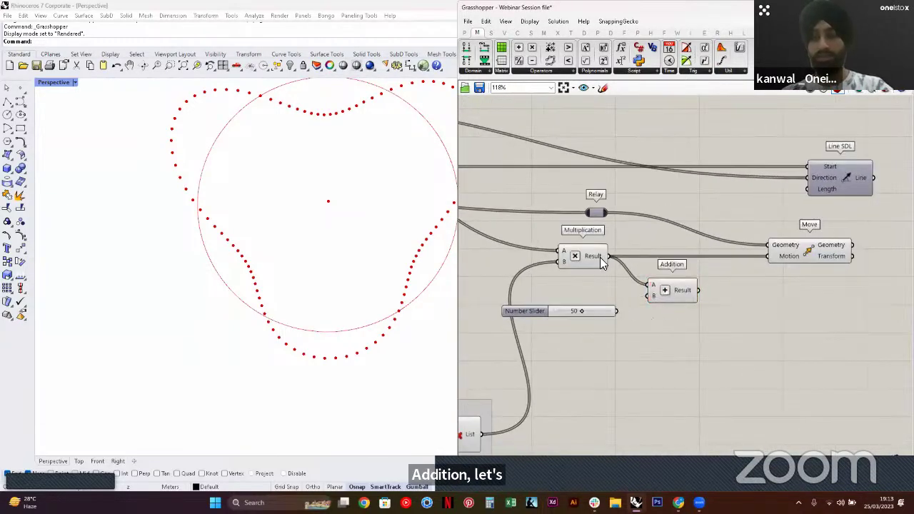
pyautogui.scroll(2, 600, 257)
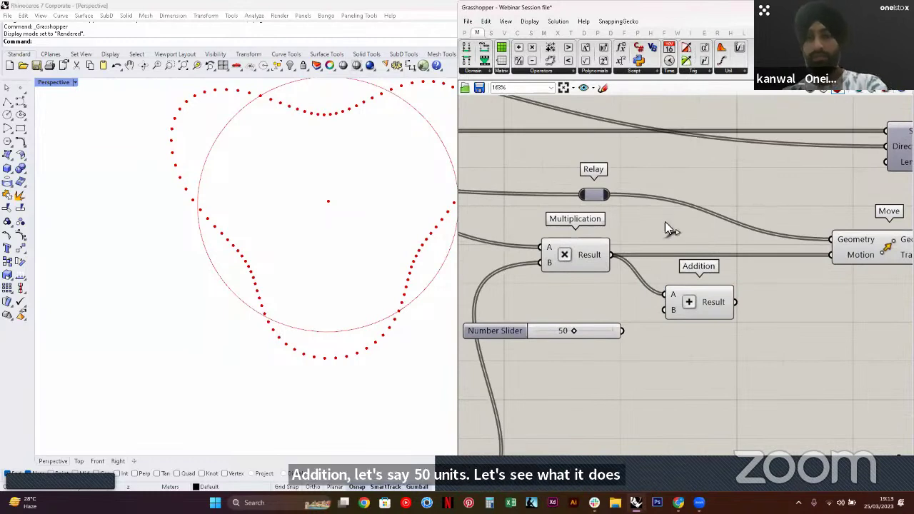
pyautogui.press('Return')
pyautogui.moveTo(665, 223); pyautogui.dragTo(734, 218)
pyautogui.moveTo(612, 255); pyautogui.dragTo(667, 204)
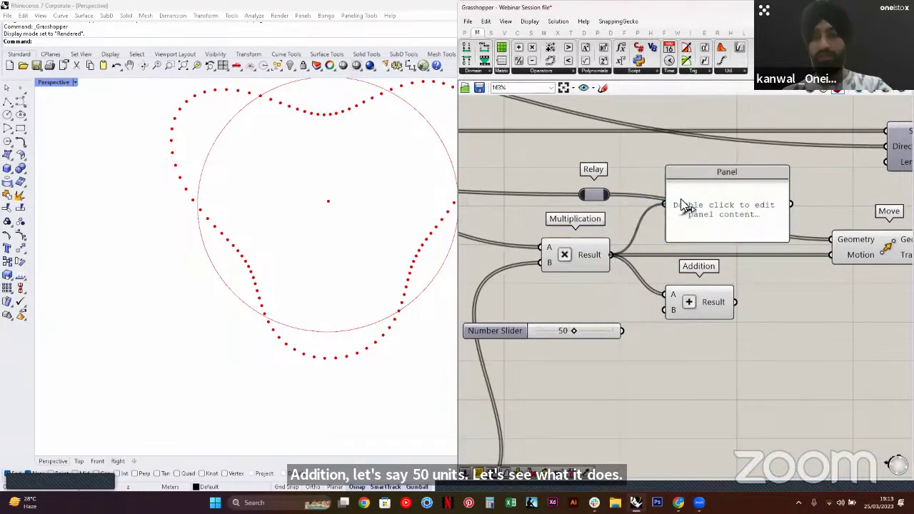
pyautogui.moveTo(611, 255); pyautogui.dragTo(665, 205)
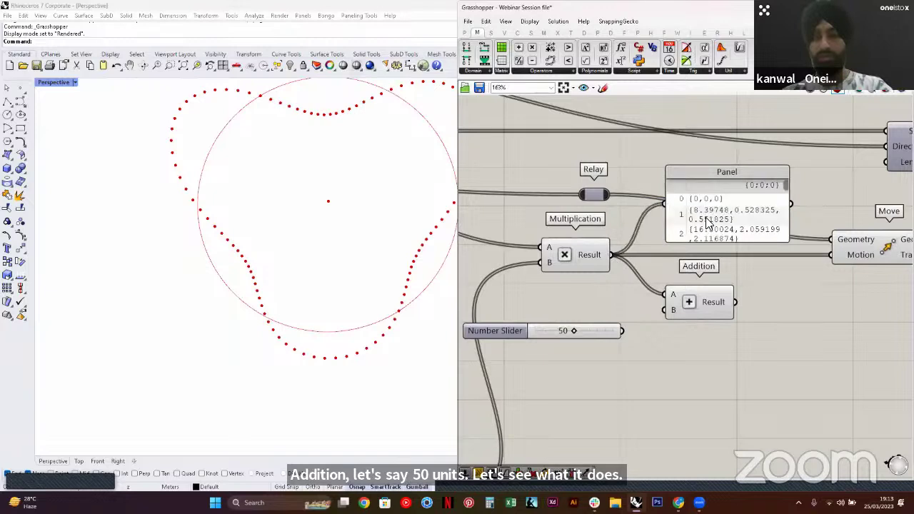
pyautogui.scroll(-3, 705, 237)
pyautogui.moveTo(704, 237); pyautogui.dragTo(722, 236, button='right')
pyautogui.click(761, 181)
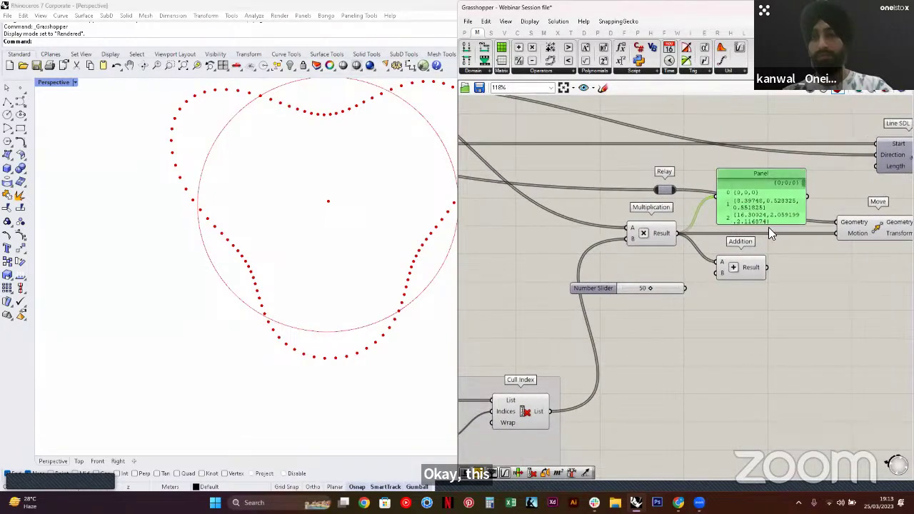
# Enlarge the panel to read more of the Multiplication's vectors, and delete the panel
pyautogui.moveTo(767, 223); pyautogui.dragTo(768, 309)
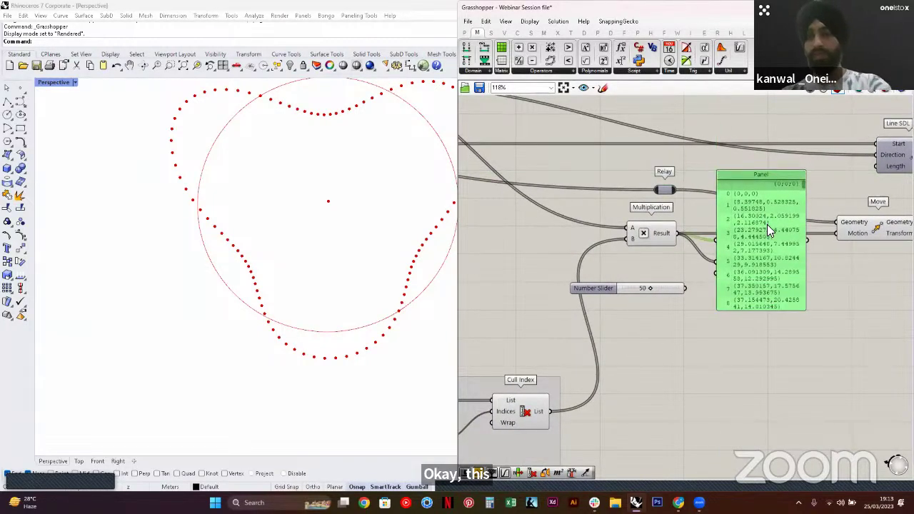
pyautogui.press('Delete')
# Try to connect the number slider set to 50 to the Addition component's input B
pyautogui.click(736, 268)
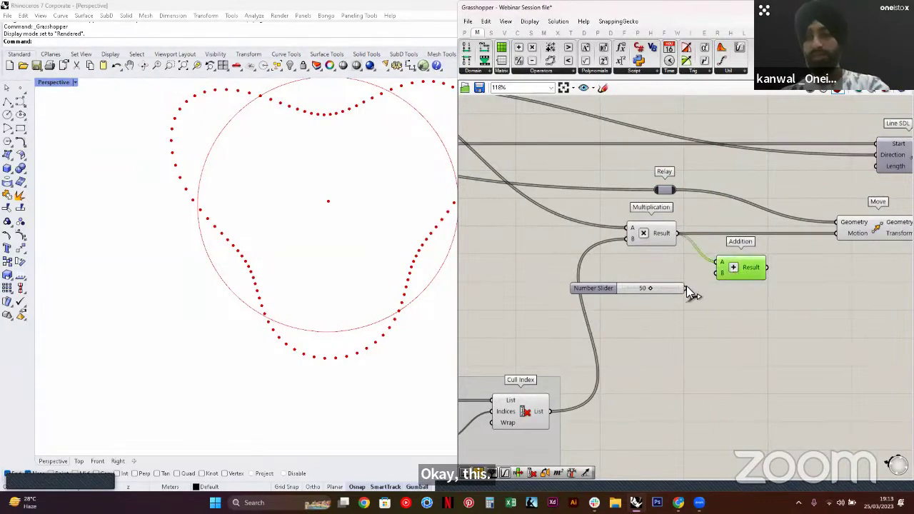
pyautogui.moveTo(688, 289); pyautogui.dragTo(717, 273)
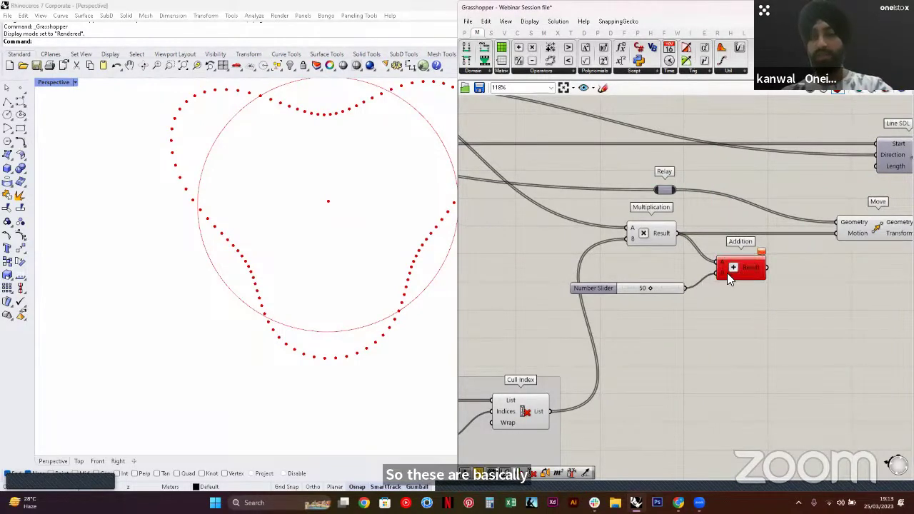
pyautogui.hotkey('ctrl', 'z')
# Delete the number slider set to 50 and the Addition component placed after the Multiplication
pyautogui.moveTo(651, 289); pyautogui.dragTo(708, 314, button='right')
pyautogui.click(725, 315)
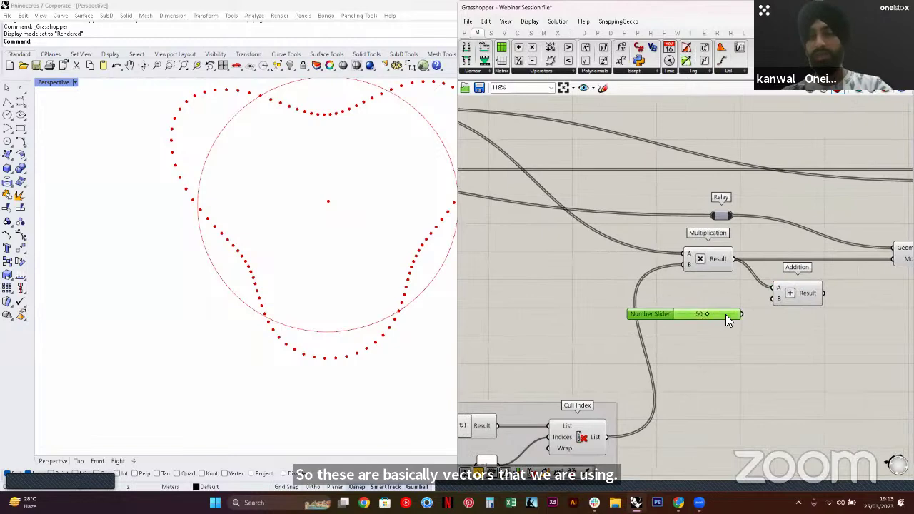
pyautogui.press('Delete')
pyautogui.click(788, 299)
pyautogui.press('Delete')
# Shift the Unit Vector component to the right, farther from the Line component
pyautogui.moveTo(598, 289); pyautogui.dragTo(711, 294, button='right')
pyautogui.scroll(-3, 637, 264)
pyautogui.moveTo(637, 263); pyautogui.dragTo(711, 274, button='right')
pyautogui.scroll(2, 609, 182)
pyautogui.click(609, 181)
pyautogui.click(808, 323)
pyautogui.moveTo(808, 323); pyautogui.dragTo(742, 251, button='right')
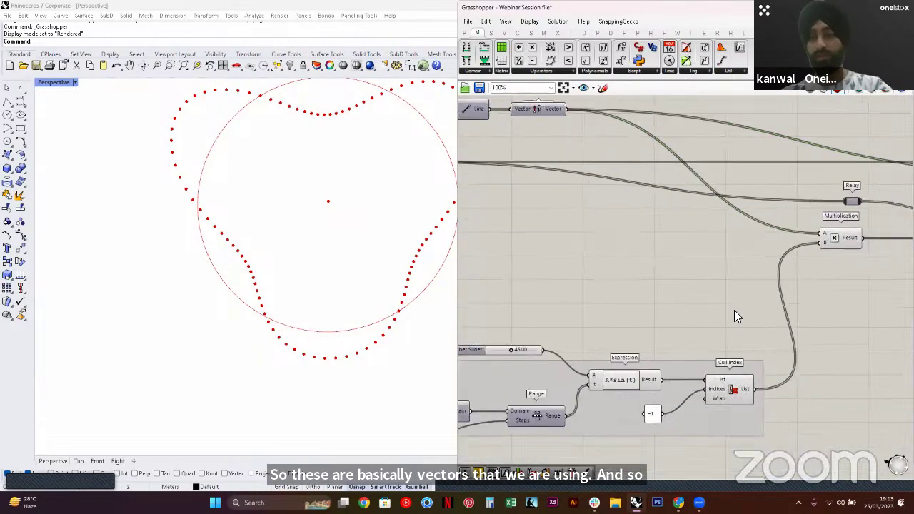
pyautogui.moveTo(665, 263); pyautogui.dragTo(722, 290, button='right')
pyautogui.moveTo(599, 134); pyautogui.dragTo(651, 135)
pyautogui.click(771, 218)
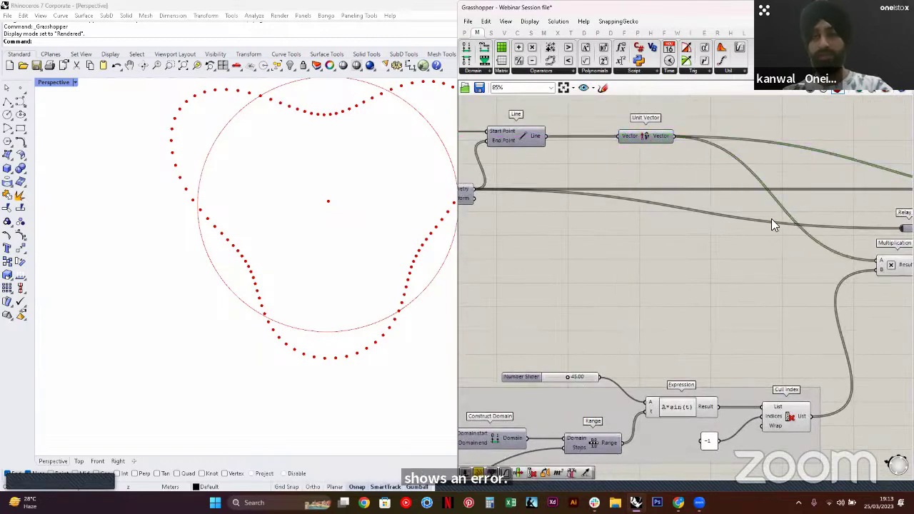
# Add an Addition component in the empty canvas area between Unit Vector and the sine Expression group
pyautogui.scroll(-1, 771, 218)
pyautogui.moveTo(869, 229); pyautogui.dragTo(769, 219, button='right')
pyautogui.scroll(1, 767, 218)
pyautogui.moveTo(698, 265); pyautogui.dragTo(753, 278, button='right')
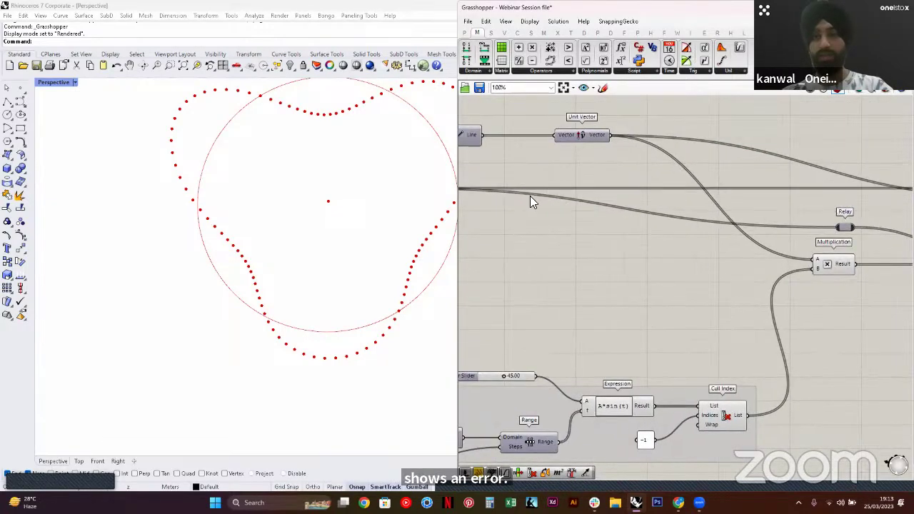
pyautogui.doubleClick(607, 283)
pyautogui.write('add')
pyautogui.click(588, 197)
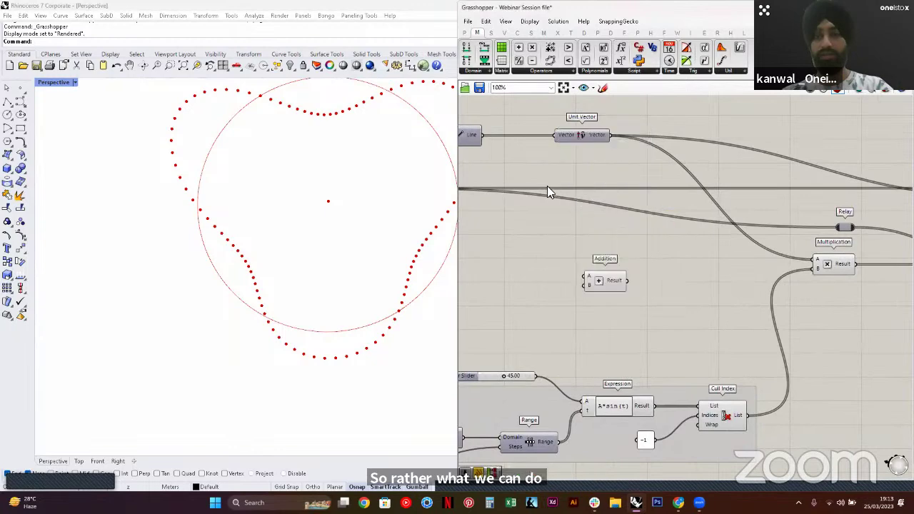
# Move the Addition component beside the sine group and connect the Cull Index List output to its input A
pyautogui.moveTo(549, 187); pyautogui.dragTo(713, 248, button='right')
pyautogui.scroll(-2, 712, 243)
pyautogui.moveTo(856, 276); pyautogui.dragTo(807, 273, button='right')
pyautogui.scroll(2, 807, 273)
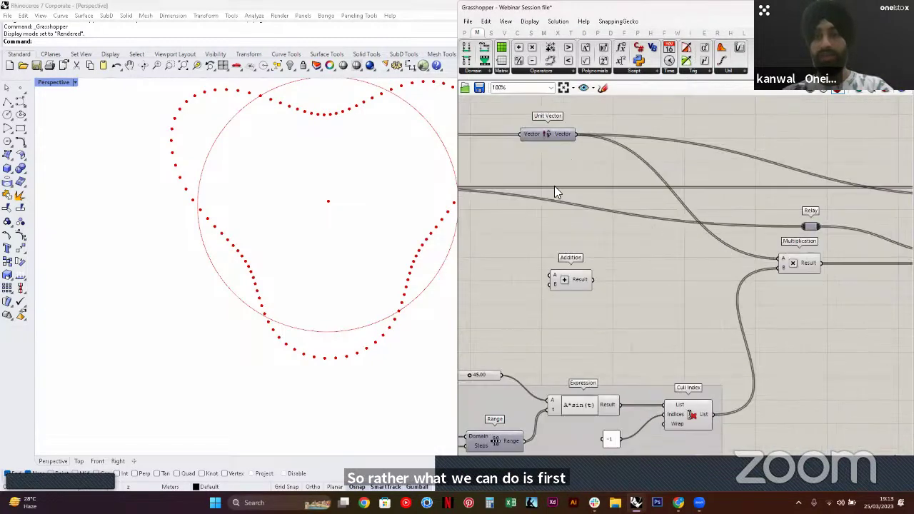
pyautogui.moveTo(554, 187); pyautogui.dragTo(732, 254, button='right')
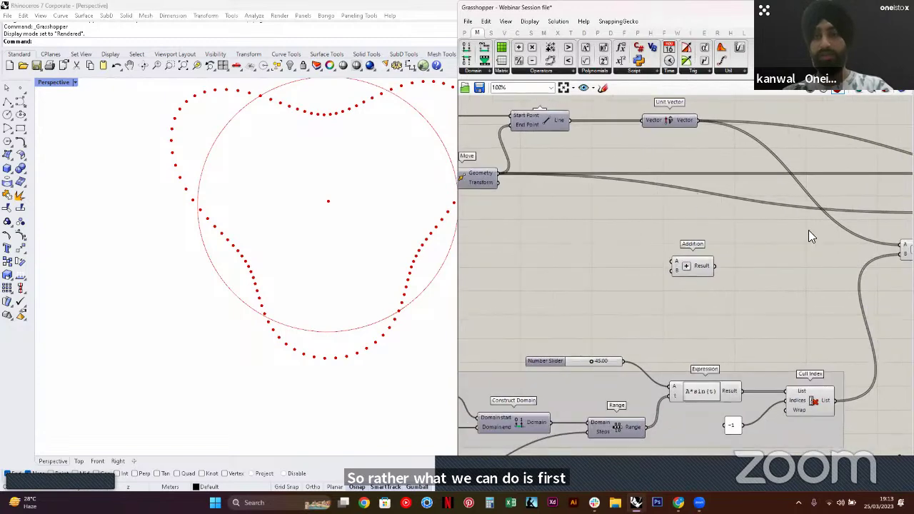
pyautogui.moveTo(808, 230); pyautogui.dragTo(733, 215, button='right')
pyautogui.moveTo(622, 252); pyautogui.dragTo(864, 355)
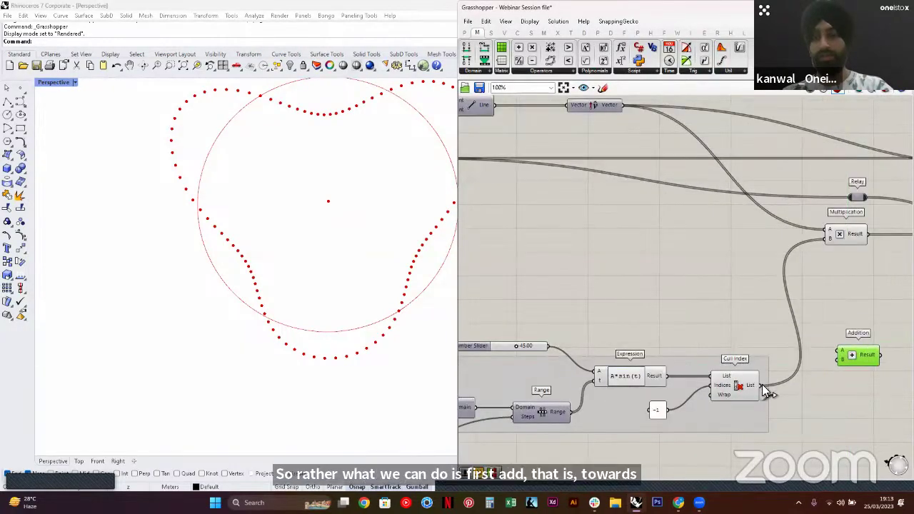
pyautogui.moveTo(761, 386); pyautogui.dragTo(813, 325)
# Create a number slider set to 20 beside the Addition component and connect it to input B
pyautogui.doubleClick(725, 300)
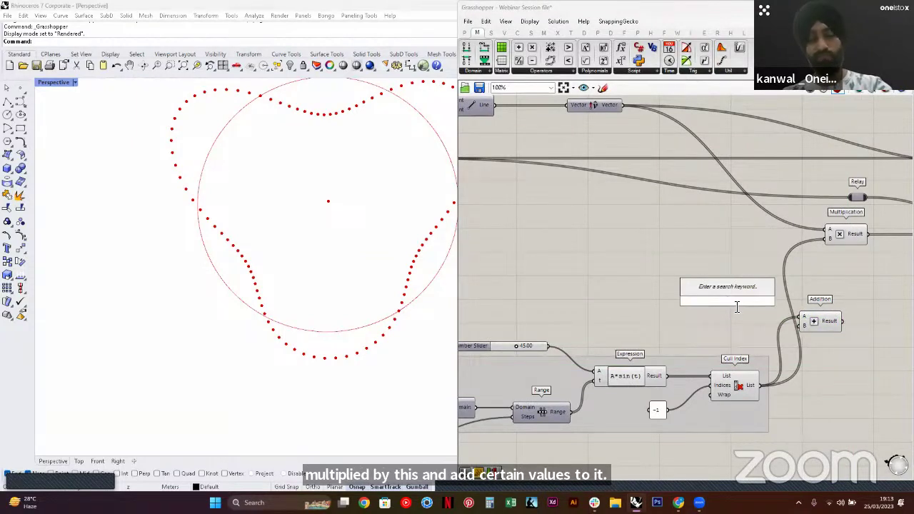
pyautogui.write('20')
pyautogui.press('Return')
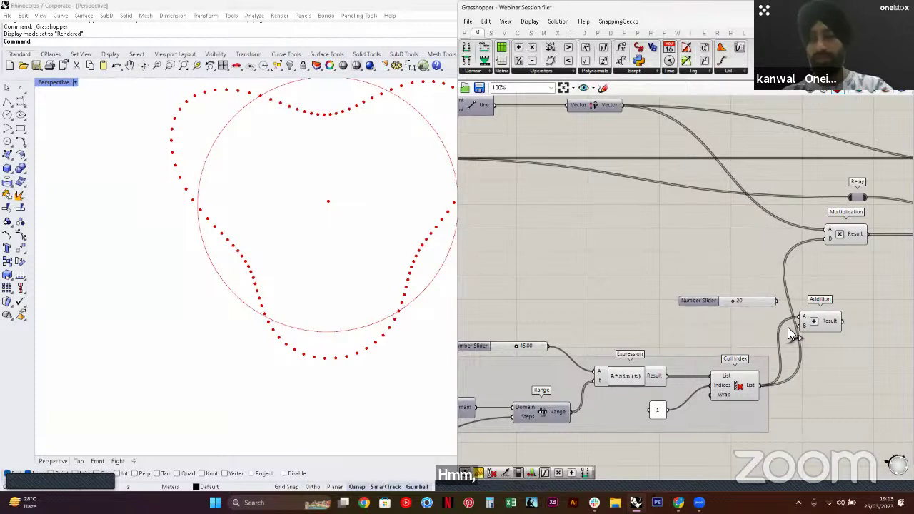
pyautogui.scroll(2, 861, 350)
pyautogui.moveTo(634, 281); pyautogui.dragTo(602, 303)
pyautogui.moveTo(711, 303); pyautogui.dragTo(773, 317)
# Connect the Addition's Result to input B of the Multiplication, replacing the direct Cull Index connection
pyautogui.moveTo(791, 313); pyautogui.dragTo(681, 322, button='right')
pyautogui.moveTo(726, 320); pyautogui.dragTo(699, 206)
pyautogui.moveTo(279, 279); pyautogui.dragTo(285, 265, button='right')
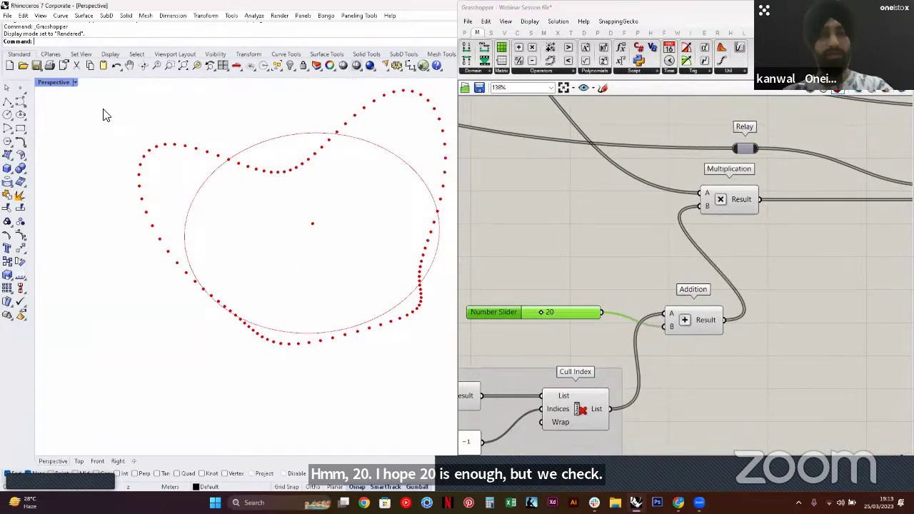
# Set the slider feeding the Addition to 73 while checking the points in the Top view, and return to Perspective
pyautogui.click(80, 461)
pyautogui.scroll(1, 517, 315)
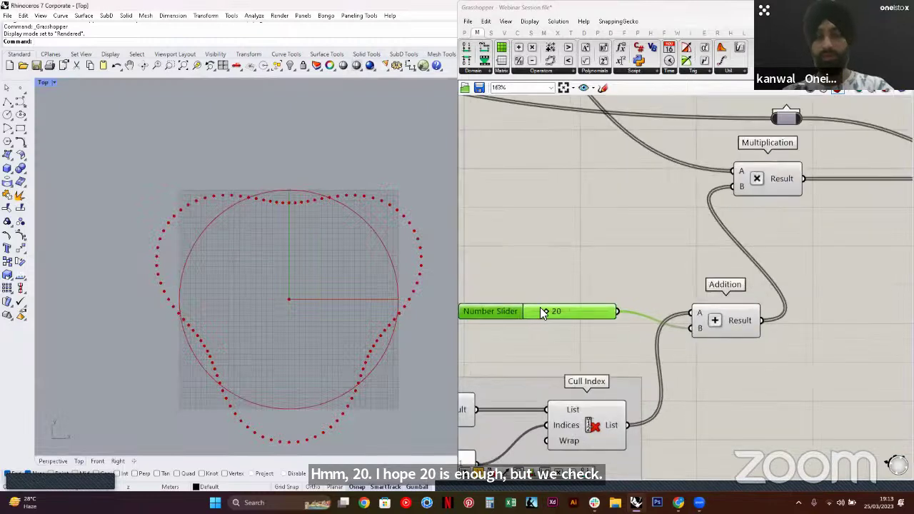
pyautogui.moveTo(543, 312); pyautogui.dragTo(588, 312)
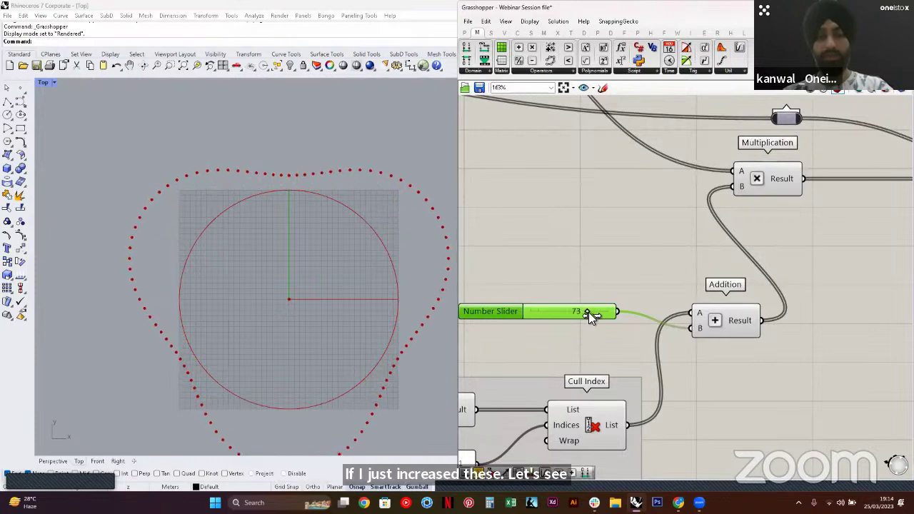
pyautogui.click(51, 461)
pyautogui.moveTo(302, 310); pyautogui.dragTo(243, 236, button='right')
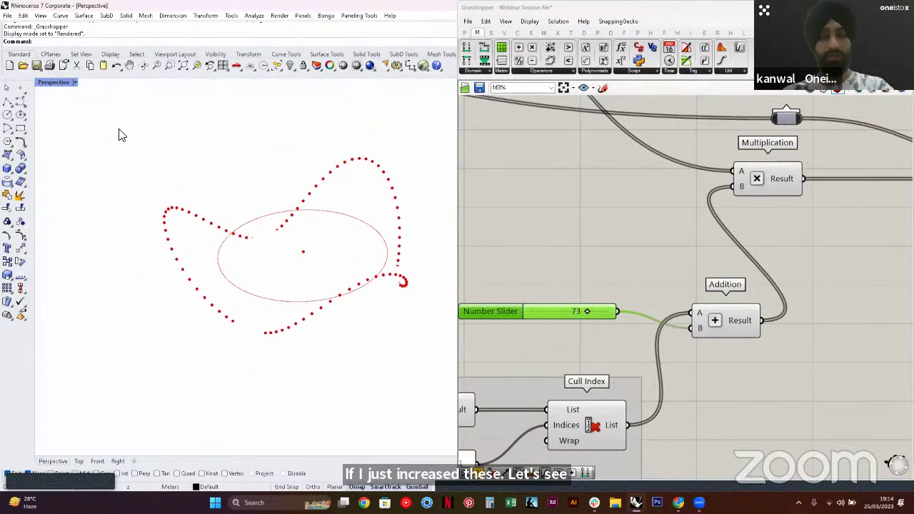
# Change the Perspective viewport's display mode to Wireframe after trying Shaded
pyautogui.click(75, 83)
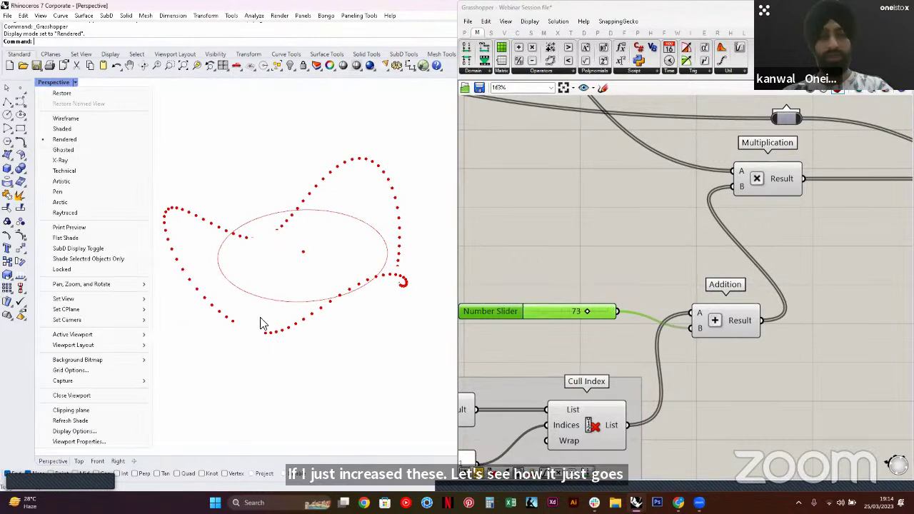
pyautogui.click(68, 130)
pyautogui.click(74, 82)
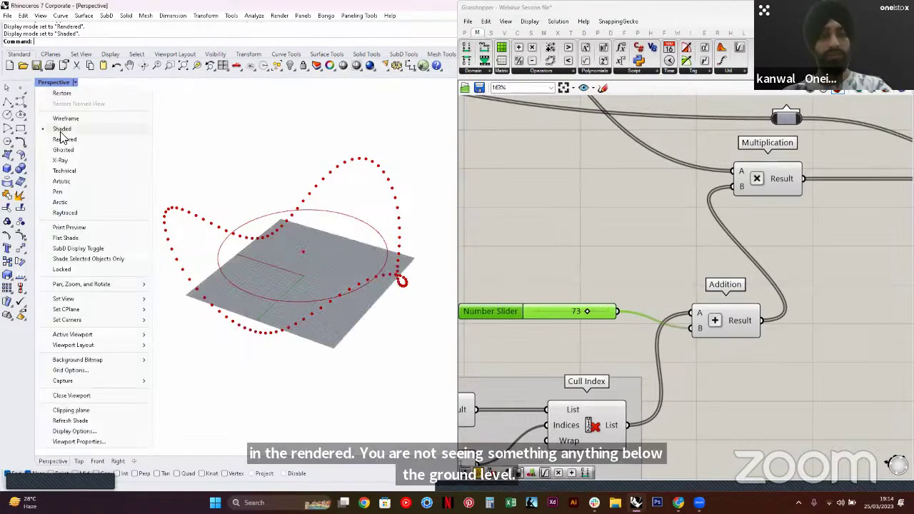
pyautogui.click(65, 129)
pyautogui.click(72, 83)
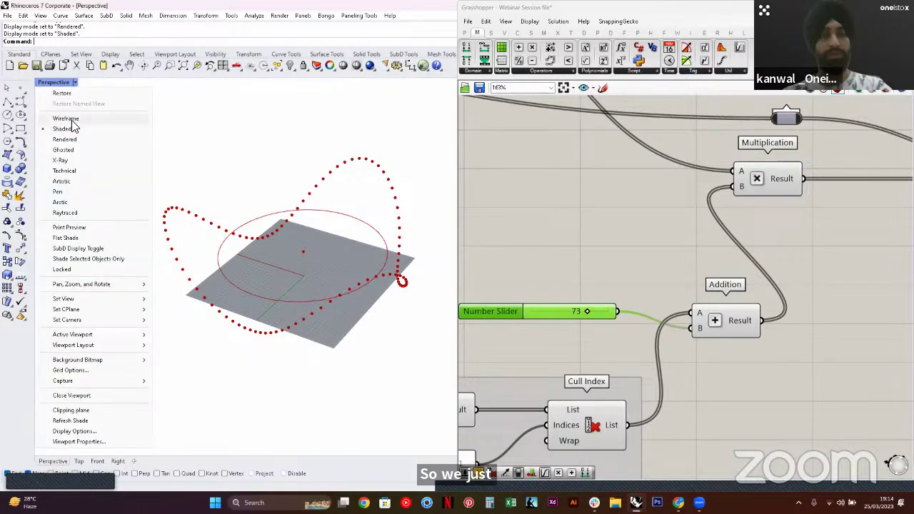
pyautogui.click(67, 119)
pyautogui.moveTo(234, 285); pyautogui.dragTo(400, 292, button='right')
# Turn on the preview of the Move component before the Line, and compare its points with the outer ring
pyautogui.scroll(-5, 581, 260)
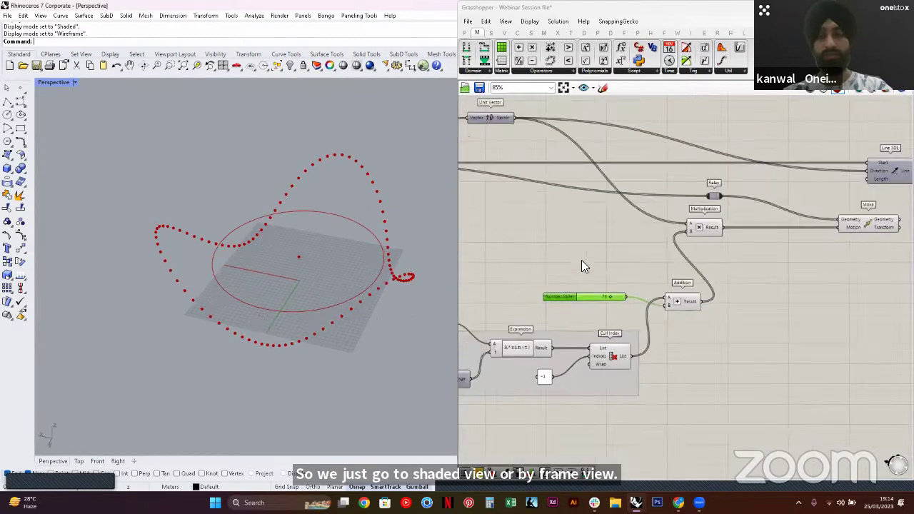
pyautogui.moveTo(554, 241); pyautogui.dragTo(685, 269, button='right')
pyautogui.moveTo(582, 205); pyautogui.dragTo(638, 208, button='right')
pyautogui.click(545, 210)
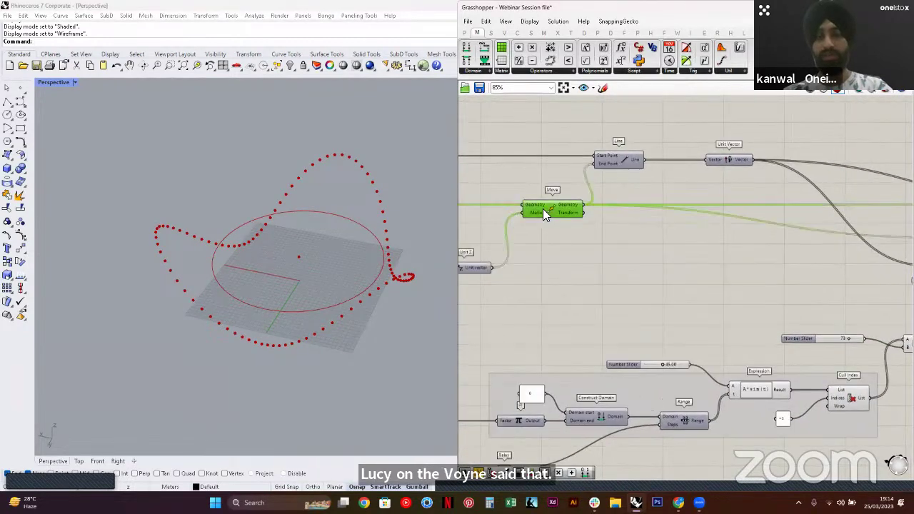
pyautogui.middleClick(551, 208)
pyautogui.click(564, 190)
pyautogui.click(561, 230)
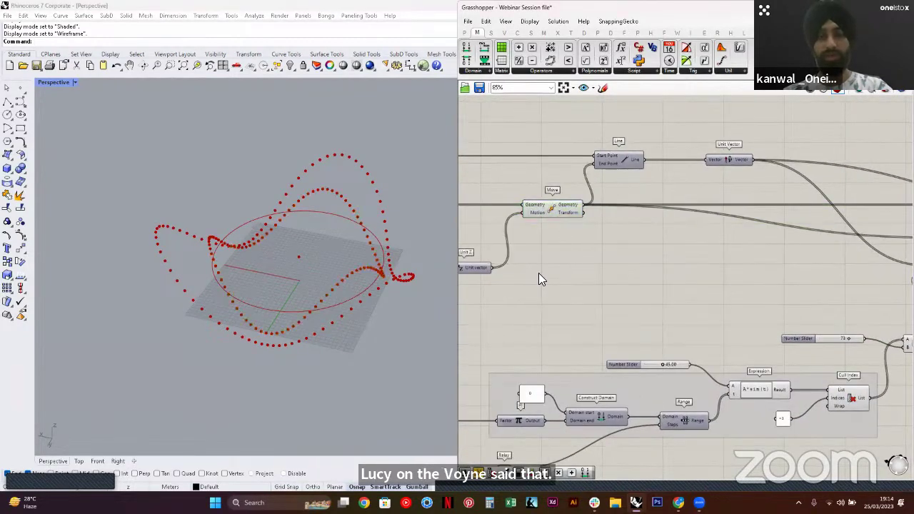
pyautogui.moveTo(243, 335)
pyautogui.mouseDown(button='right')
pyautogui.moveTo(221, 295)
pyautogui.moveTo(257, 283)
pyautogui.moveTo(228, 257)
pyautogui.moveTo(254, 272)
pyautogui.moveTo(245, 349)
pyautogui.mouseUp(button='right')
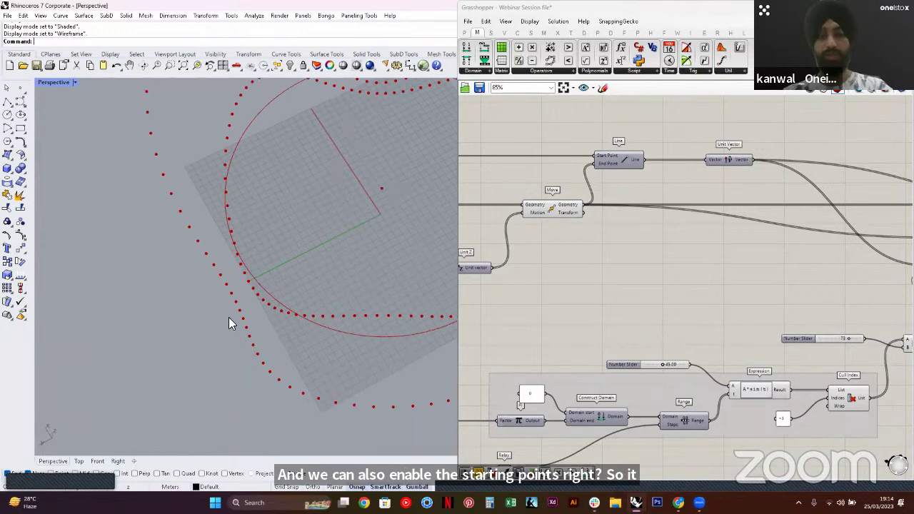
pyautogui.moveTo(229, 317); pyautogui.dragTo(251, 256, button='right')
pyautogui.scroll(-4, 218, 270)
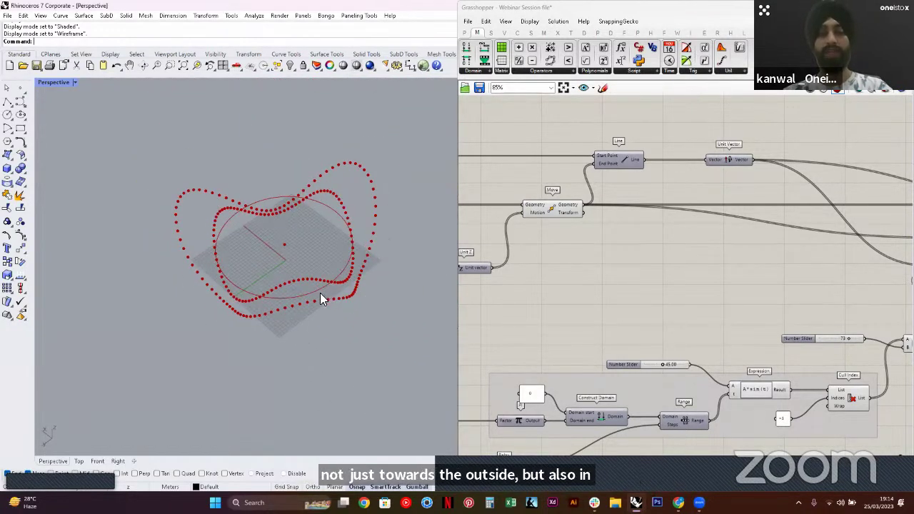
pyautogui.moveTo(349, 300); pyautogui.dragTo(410, 289, button='right')
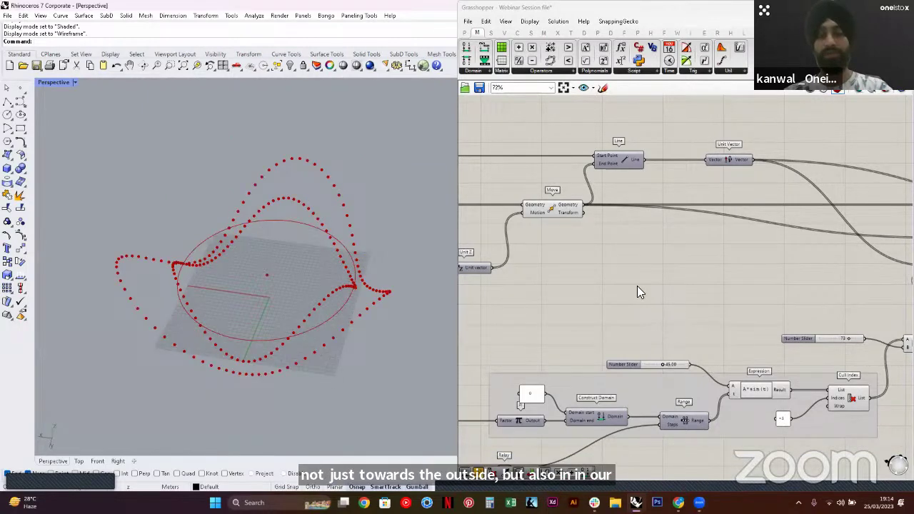
# Align the slider set to 73 with the Addition component's input B so its wire runs straight
pyautogui.scroll(-3, 637, 284)
pyautogui.scroll(3, 741, 346)
pyautogui.moveTo(782, 318); pyautogui.dragTo(723, 291, button='right')
pyautogui.scroll(3, 723, 291)
pyautogui.moveTo(726, 283); pyautogui.dragTo(734, 296)
pyautogui.click(838, 309)
# Shift the Multiplication to the right in line with the last Move component, and place the Relay directly above it
pyautogui.moveTo(821, 294); pyautogui.dragTo(561, 334, button='right')
pyautogui.scroll(-2, 638, 296)
pyautogui.moveTo(583, 264); pyautogui.dragTo(642, 263)
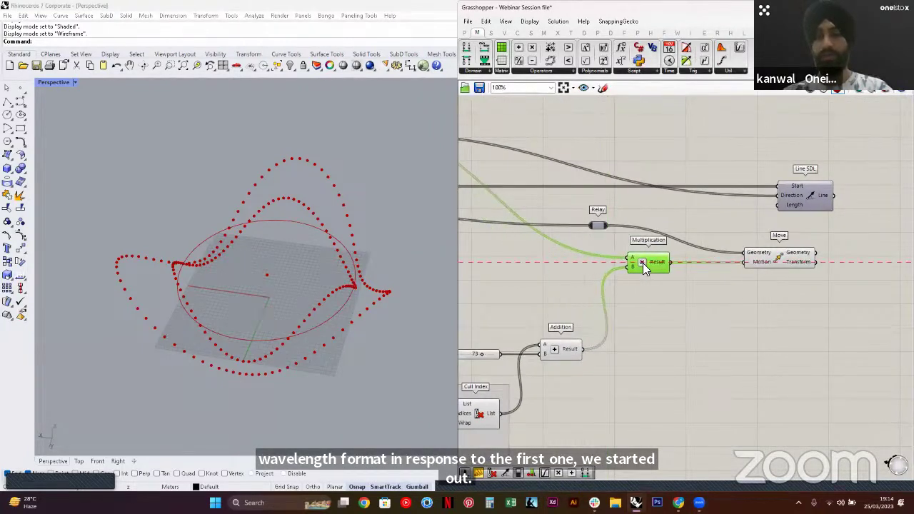
pyautogui.click(616, 227)
pyautogui.moveTo(597, 225); pyautogui.dragTo(635, 225)
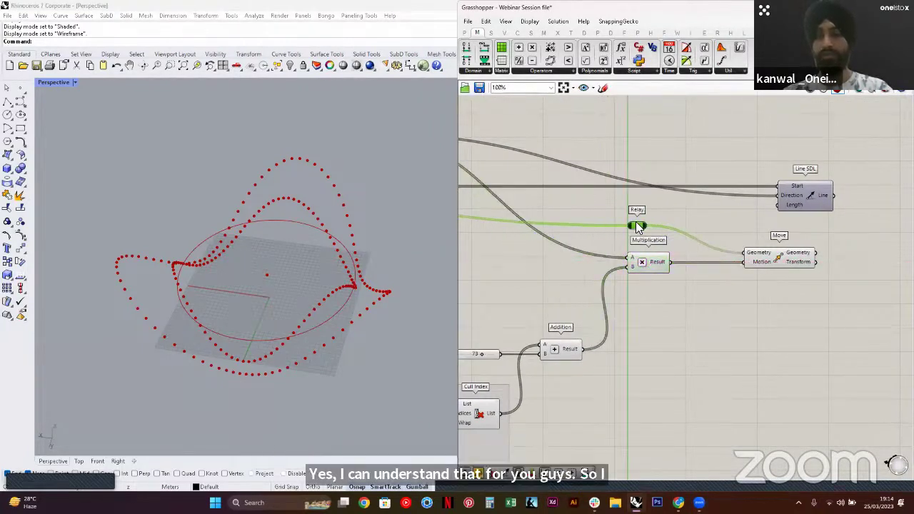
pyautogui.click(661, 287)
# Shift the Line SDL component to the right and bring the last Move component closer to the Multiplication
pyautogui.moveTo(827, 256); pyautogui.dragTo(657, 305, button='right')
pyautogui.moveTo(641, 238); pyautogui.dragTo(716, 239)
pyautogui.click(714, 337)
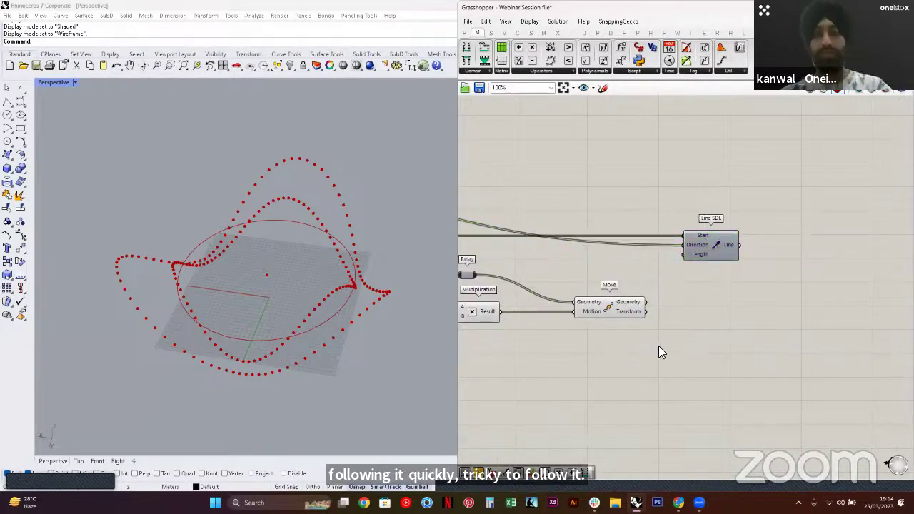
pyautogui.moveTo(600, 322); pyautogui.dragTo(713, 327, button='right')
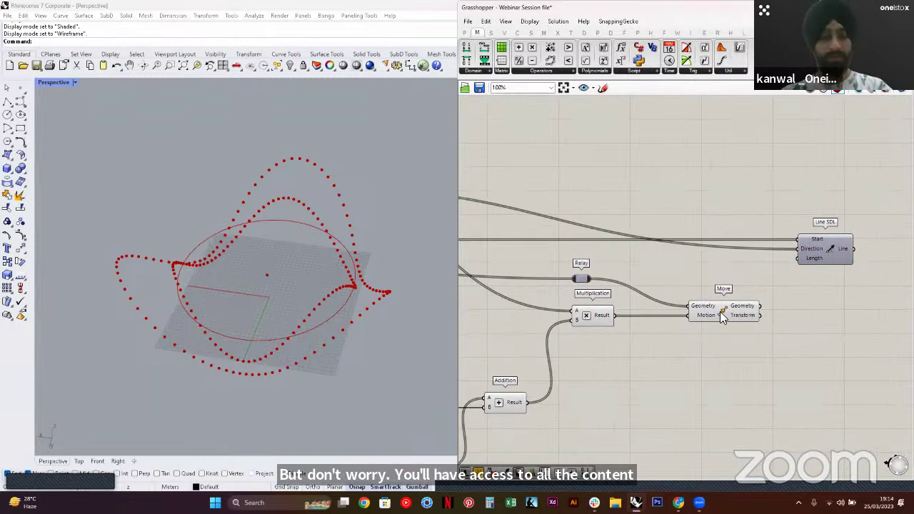
pyautogui.moveTo(720, 314); pyautogui.dragTo(671, 314)
pyautogui.click(680, 362)
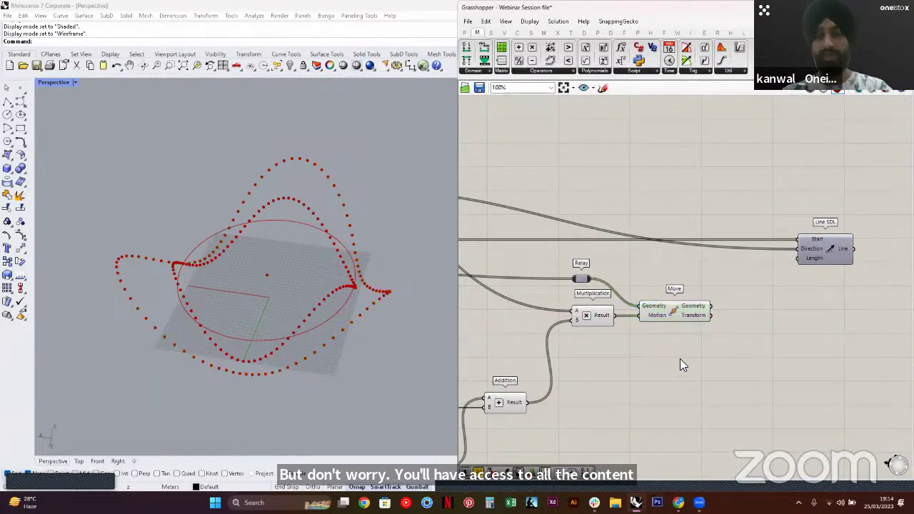
# Examine the inner and outer point rings in Perspective, highlighting the points of the last Move component
pyautogui.moveTo(289, 306); pyautogui.dragTo(300, 258, button='right')
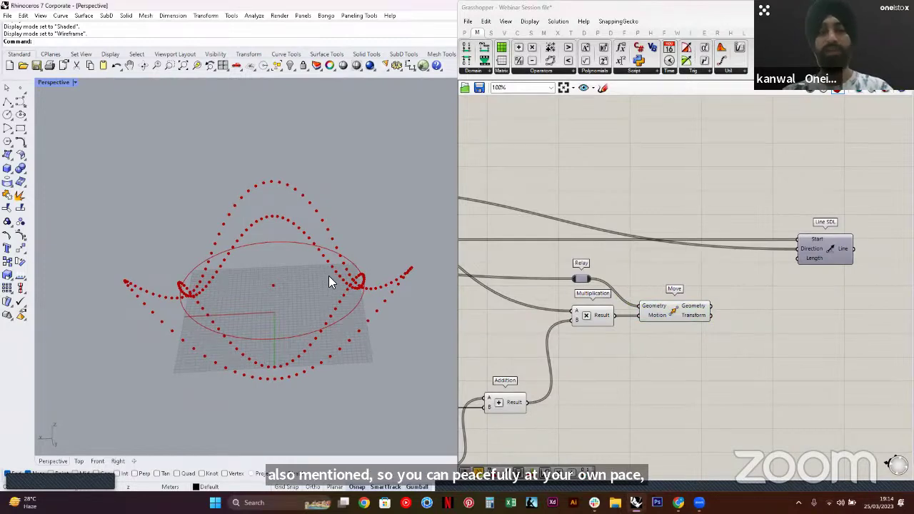
pyautogui.moveTo(442, 289); pyautogui.dragTo(336, 314, button='right')
pyautogui.moveTo(735, 284); pyautogui.dragTo(694, 304, button='right')
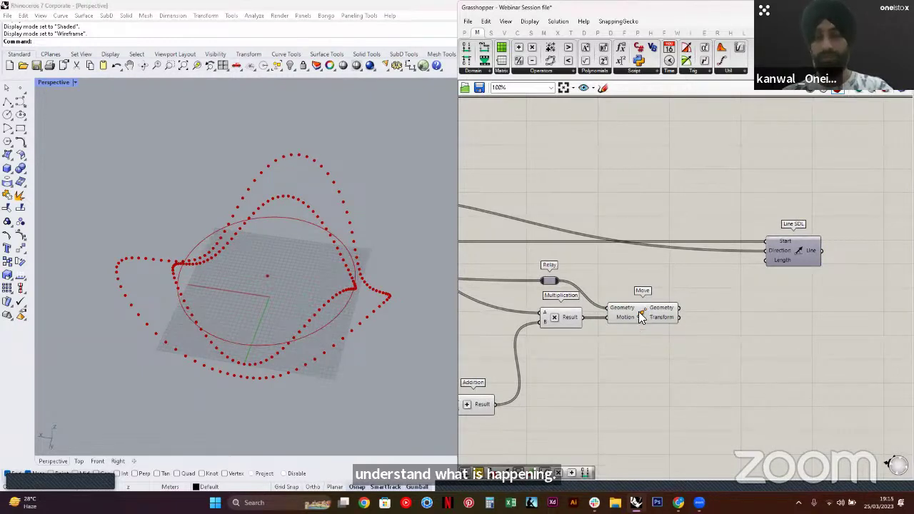
pyautogui.moveTo(296, 345); pyautogui.dragTo(429, 307, button='right')
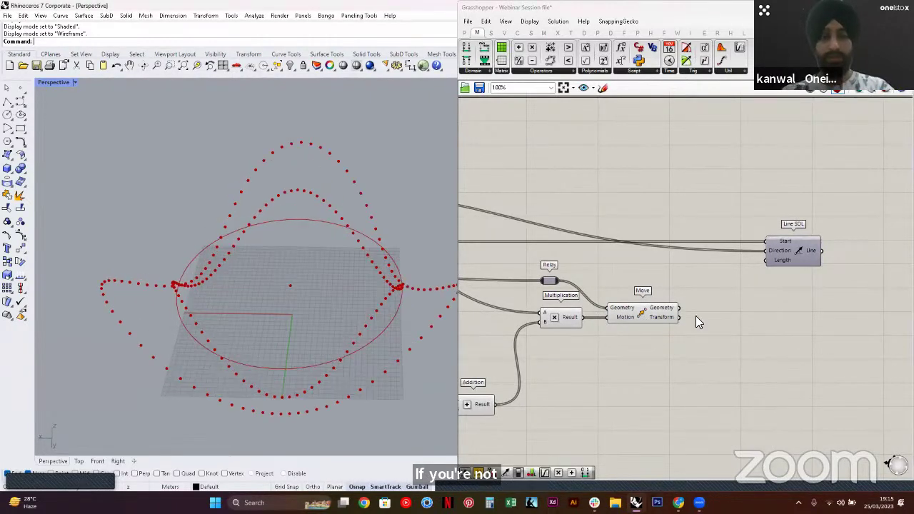
pyautogui.click(640, 310)
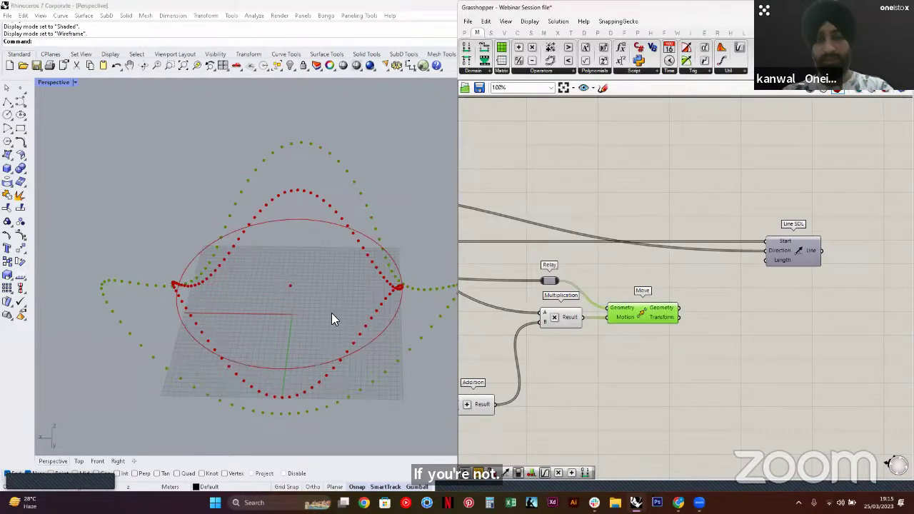
# Shift the Line SDL component further to the right of the last Move component
pyautogui.click(706, 316)
pyautogui.moveTo(763, 340); pyautogui.dragTo(723, 346, button='right')
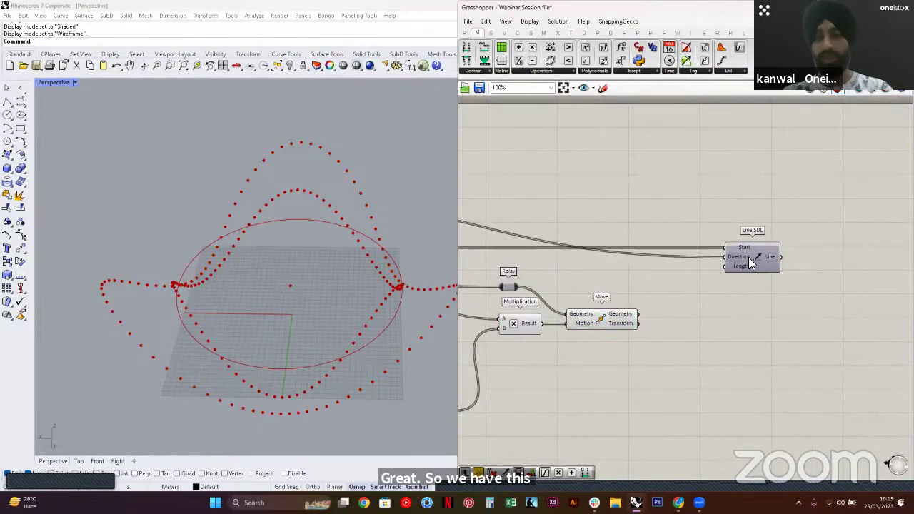
pyautogui.moveTo(751, 263); pyautogui.dragTo(829, 263)
pyautogui.click(791, 281)
pyautogui.scroll(-3, 704, 283)
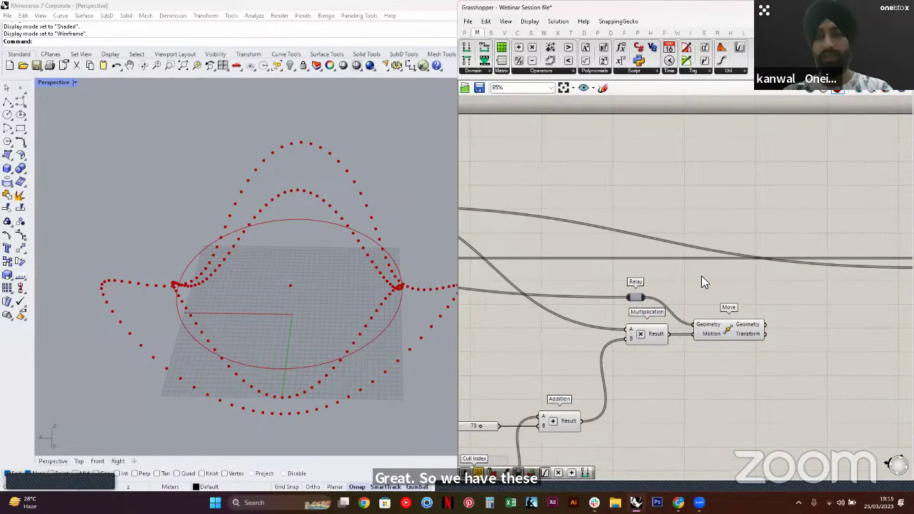
# Examine the Unit Vector's direction against the outer point ring, marking the outward and reversed inward directions over the Perspective view
pyautogui.click(485, 237)
pyautogui.moveTo(219, 296); pyautogui.dragTo(216, 341, button='right')
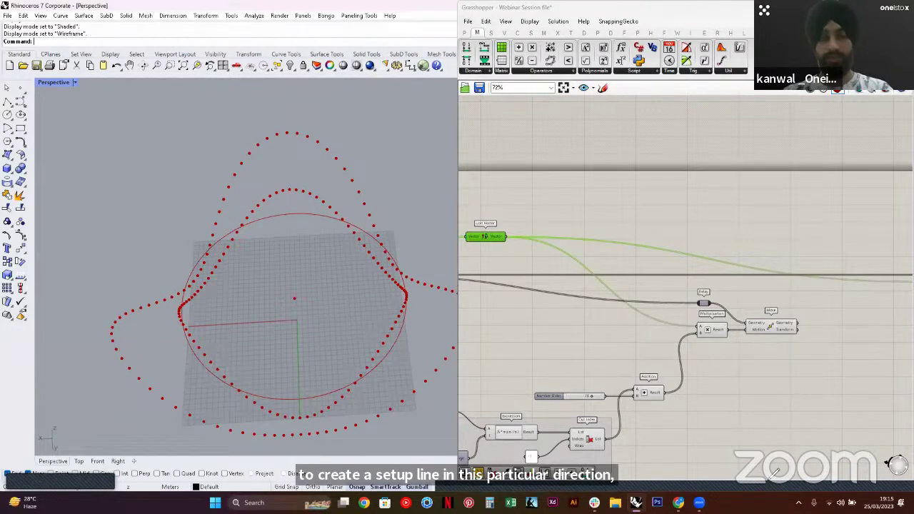
pyautogui.moveTo(293, 300); pyautogui.dragTo(142, 357)
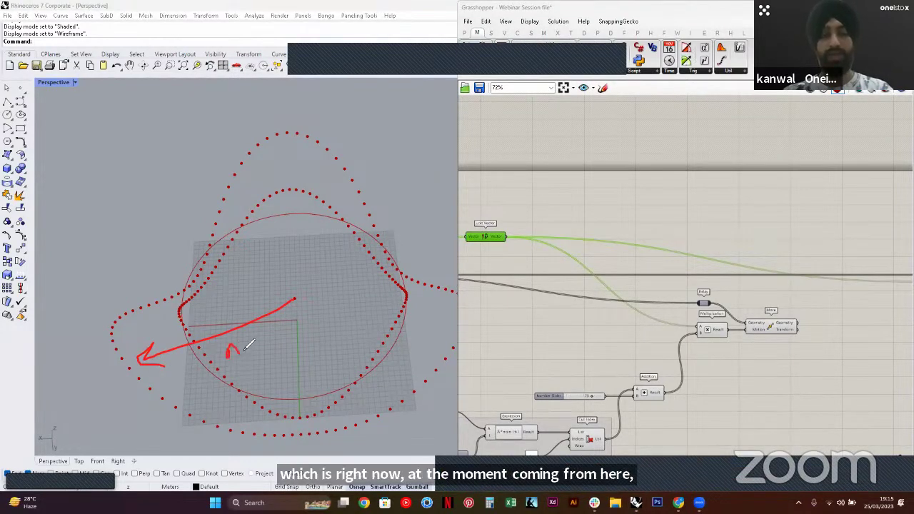
pyautogui.moveTo(240, 351); pyautogui.dragTo(250, 345)
pyautogui.moveTo(153, 342)
pyautogui.mouseDown()
pyautogui.moveTo(171, 361)
pyautogui.moveTo(152, 341)
pyautogui.mouseUp()
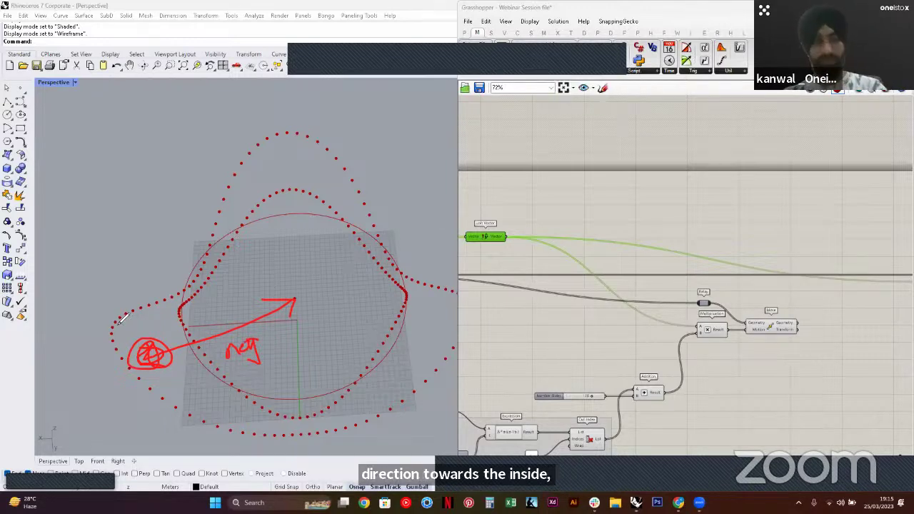
pyautogui.moveTo(114, 321); pyautogui.dragTo(147, 321)
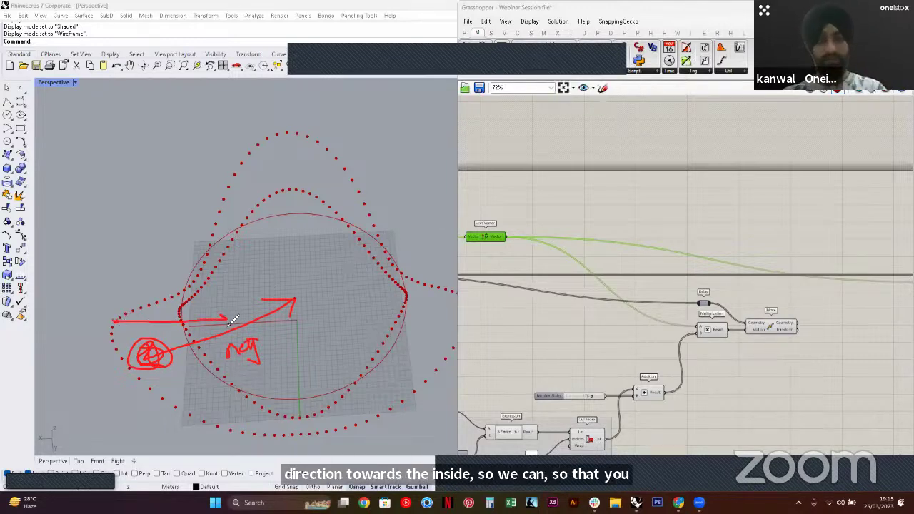
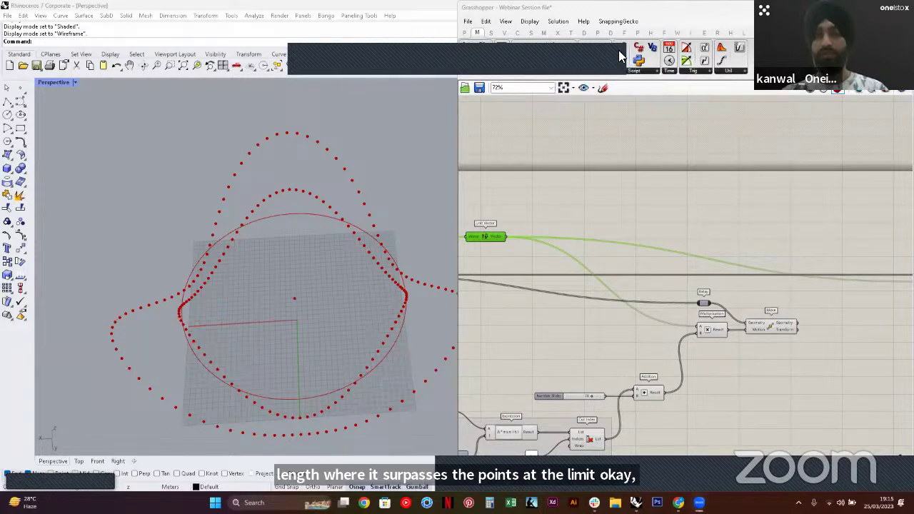
# Move the Line SDL component still further to the right to leave more room after the last Move component
pyautogui.scroll(-3, 715, 263)
pyautogui.scroll(3, 743, 254)
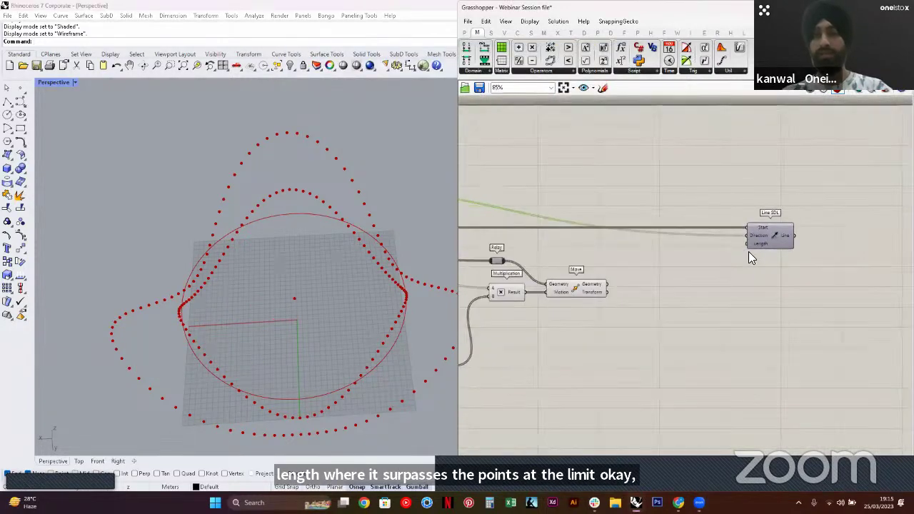
pyautogui.moveTo(653, 256); pyautogui.dragTo(758, 256)
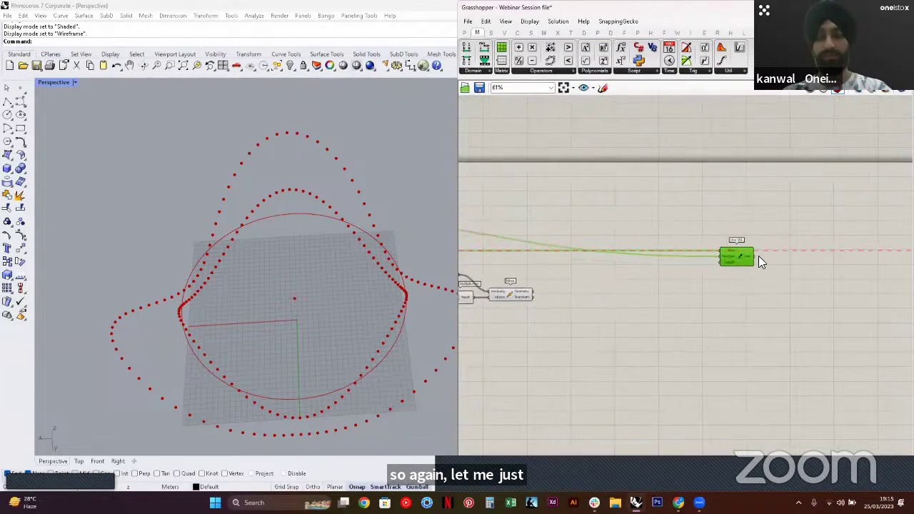
pyautogui.click(715, 305)
# Highlight the points of the last Move component and bring the Line SDL component somewhat closer to it
pyautogui.moveTo(571, 315); pyautogui.dragTo(630, 311, button='right')
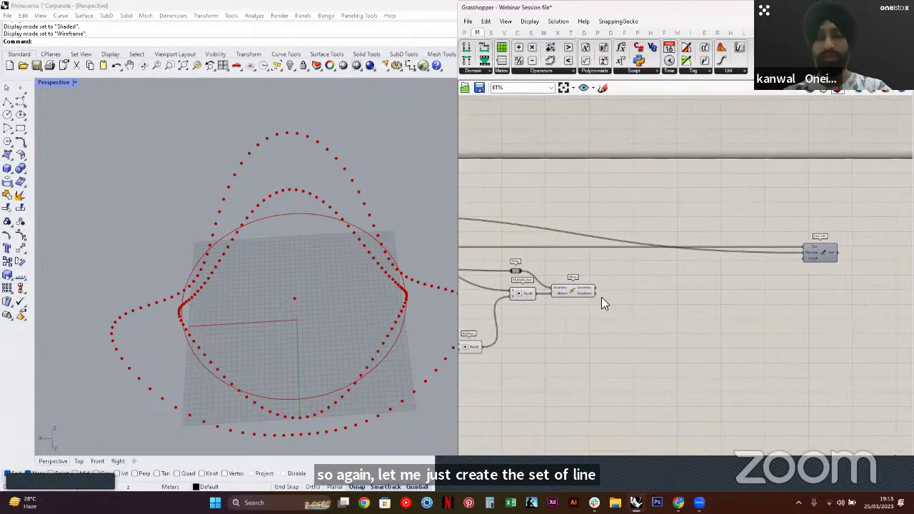
pyautogui.moveTo(729, 289); pyautogui.dragTo(660, 300, button='right')
pyautogui.moveTo(552, 248); pyautogui.dragTo(664, 247, button='right')
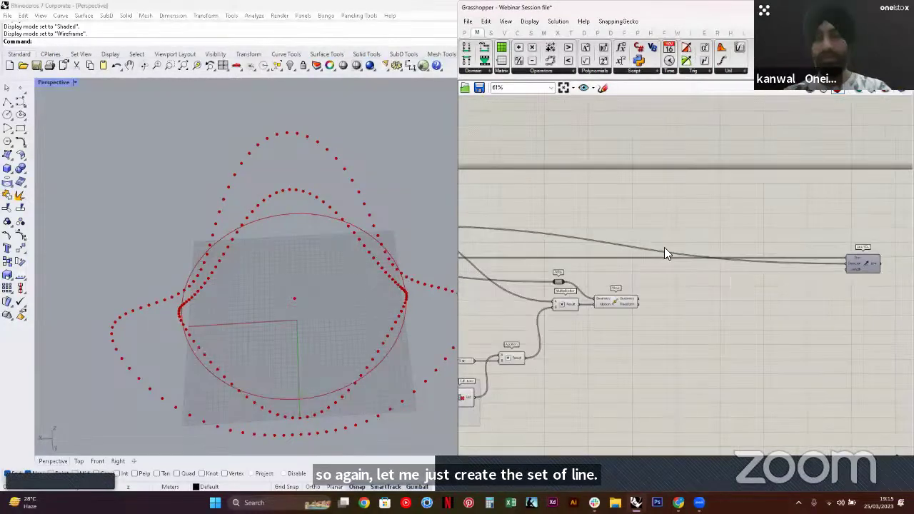
pyautogui.click(616, 301)
pyautogui.click(761, 292)
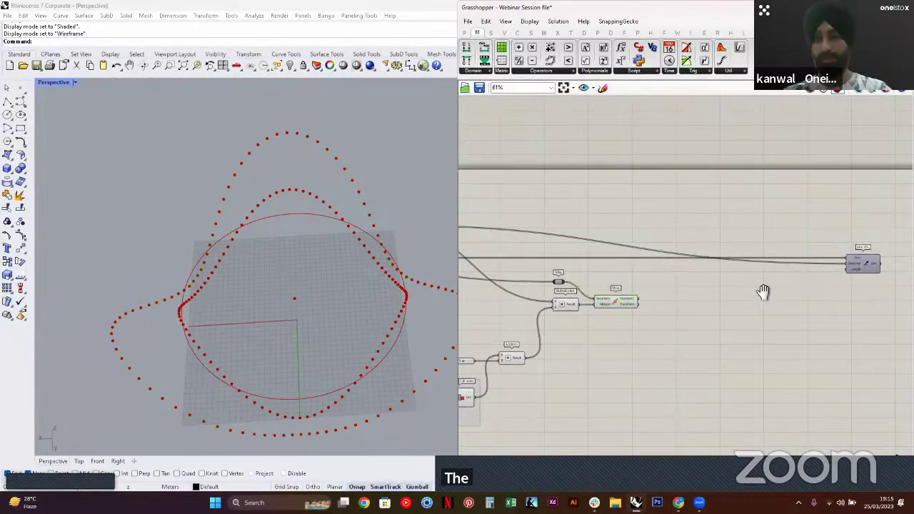
pyautogui.moveTo(761, 292); pyautogui.dragTo(743, 302, button='right')
pyautogui.scroll(2, 743, 302)
pyautogui.moveTo(876, 270); pyautogui.dragTo(771, 269)
pyautogui.click(581, 321)
# Examine the inner point ring against the outer one in Perspective, highlighting the points of the first Move component
pyautogui.moveTo(662, 295); pyautogui.dragTo(722, 291, button='right')
pyautogui.scroll(-3, 717, 291)
pyautogui.moveTo(678, 297); pyautogui.dragTo(805, 294, button='right')
pyautogui.moveTo(477, 275); pyautogui.dragTo(506, 274, button='right')
pyautogui.scroll(1, 487, 269)
pyautogui.click(484, 265)
pyautogui.moveTo(299, 314); pyautogui.dragTo(230, 216, button='right')
pyautogui.scroll(5, 208, 232)
pyautogui.moveTo(162, 238)
pyautogui.mouseDown(button='right')
pyautogui.moveTo(181, 255)
pyautogui.moveTo(166, 227)
pyautogui.mouseUp(button='right')
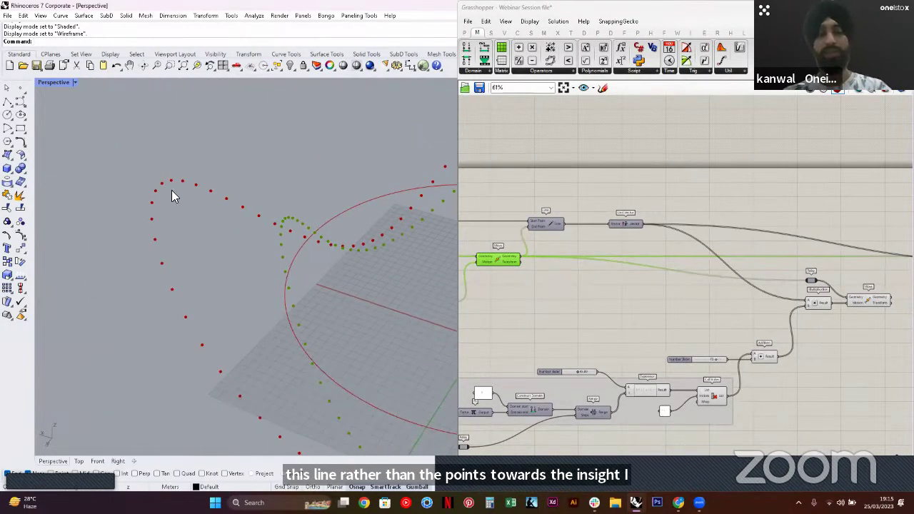
pyautogui.scroll(4, 589, 247)
pyautogui.click(654, 288)
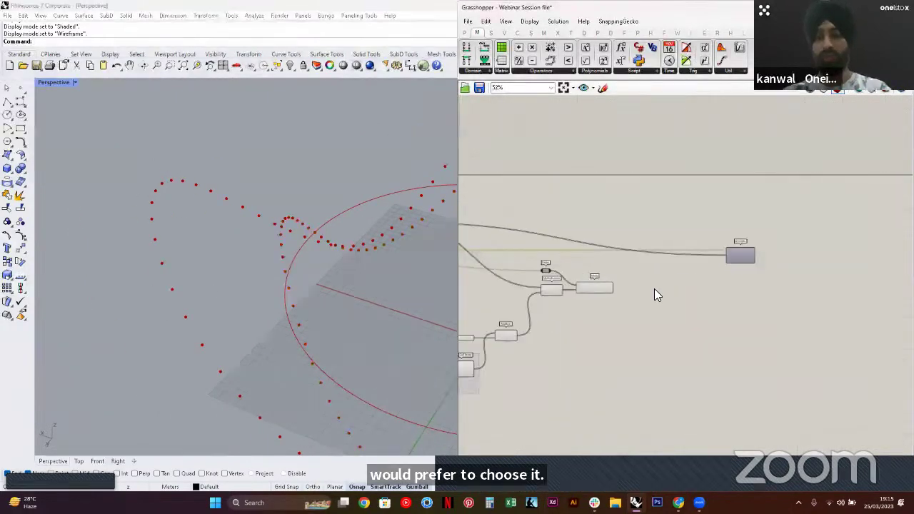
# Connect the last Move component's Geometry output to the Start input of Line SDL, replacing the existing source
pyautogui.moveTo(553, 314); pyautogui.dragTo(747, 277)
pyautogui.click(735, 268)
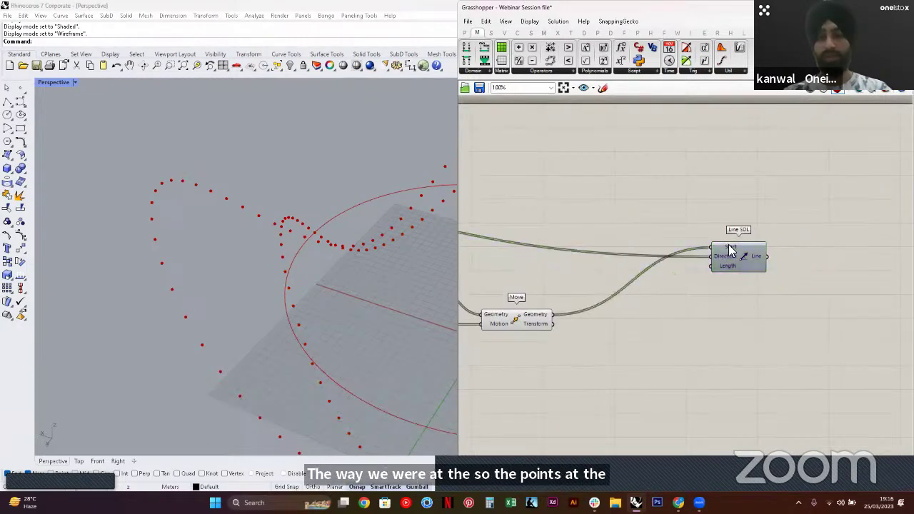
pyautogui.scroll(-2, 737, 264)
pyautogui.scroll(1, 753, 261)
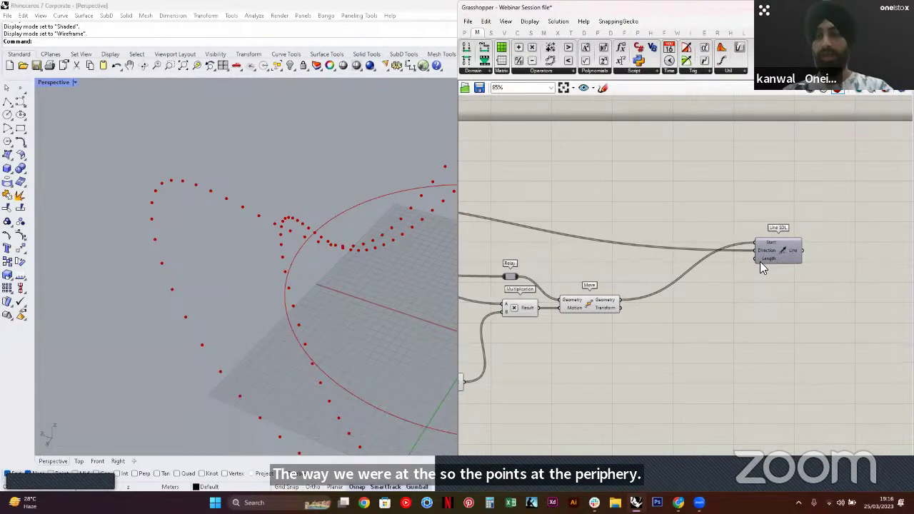
# Add a Negative component on the canvas between the Unit Vector and Line SDL components
pyautogui.moveTo(628, 259); pyautogui.dragTo(757, 260, button='right')
pyautogui.scroll(-1, 580, 237)
pyautogui.moveTo(595, 210); pyautogui.dragTo(631, 211, button='right')
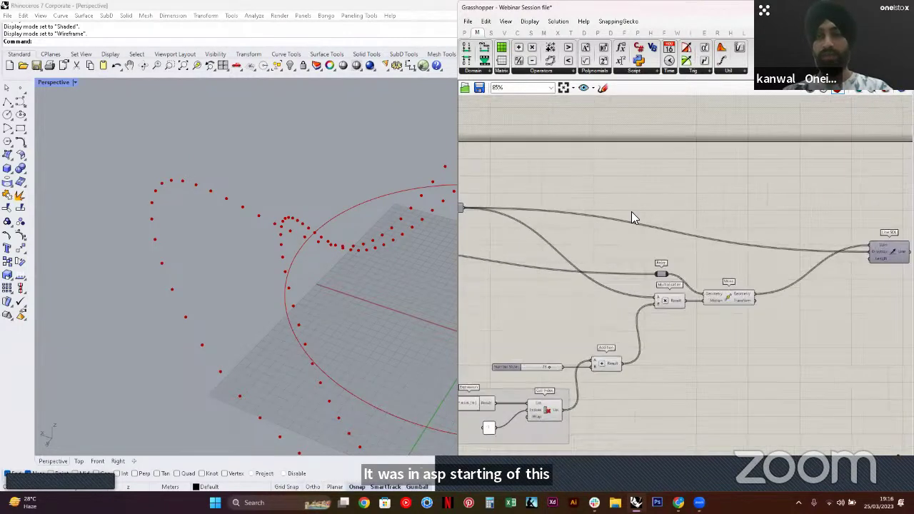
pyautogui.scroll(1, 631, 211)
pyautogui.doubleClick(631, 211)
pyautogui.write('neg')
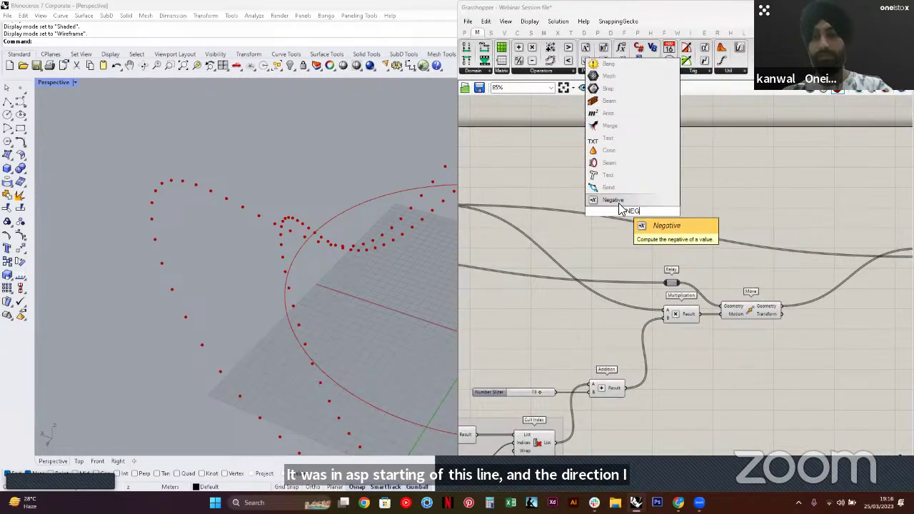
pyautogui.click(620, 203)
# Feed the Unit Vector output into the Negative component and place it above the last Move component
pyautogui.moveTo(617, 206); pyautogui.dragTo(763, 204, button='right')
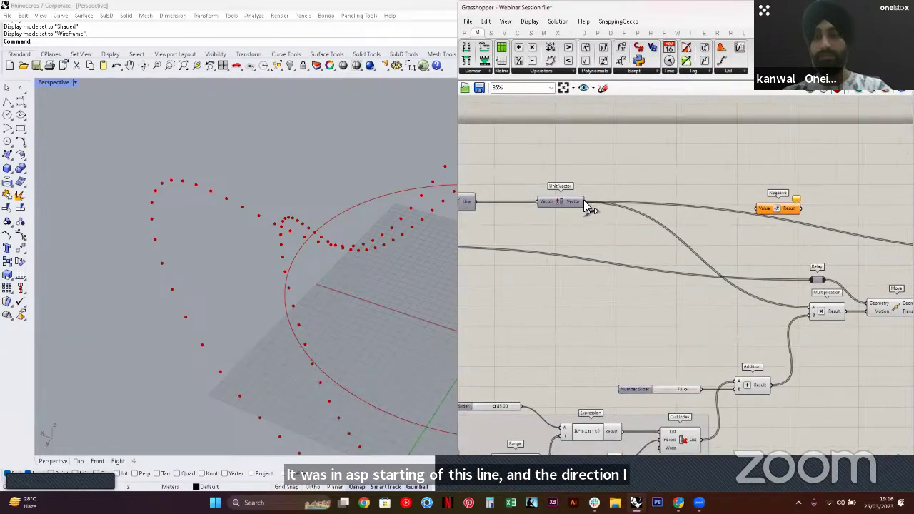
pyautogui.moveTo(583, 201); pyautogui.dragTo(757, 209)
pyautogui.moveTo(758, 209); pyautogui.dragTo(633, 214, button='right')
pyautogui.moveTo(664, 216); pyautogui.dragTo(791, 252)
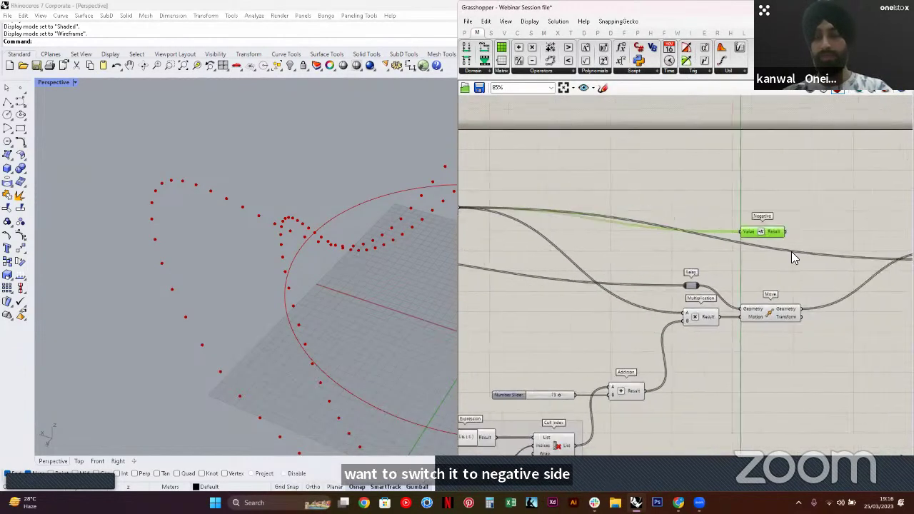
# Connect the Negative result to Line SDL's Direction input, replacing its source, and align Line SDL so the wire runs straight
pyautogui.scroll(2, 688, 250)
pyautogui.moveTo(682, 249); pyautogui.dragTo(825, 251)
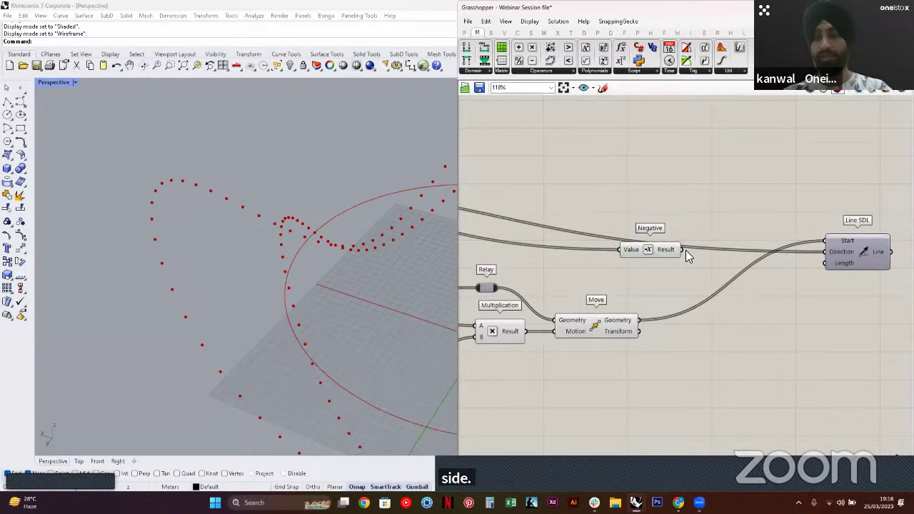
pyautogui.moveTo(661, 256); pyautogui.dragTo(763, 262)
pyautogui.scroll(-2, 710, 271)
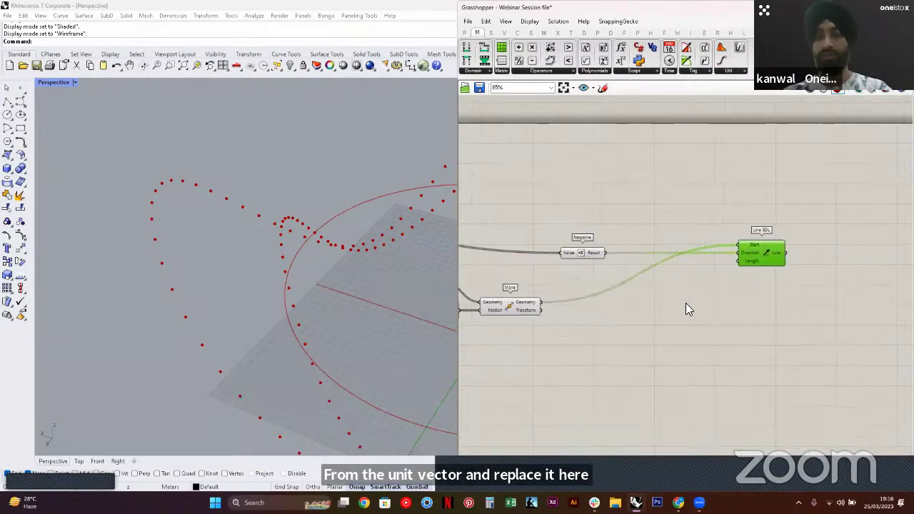
# Add a number slider set to 50 and connect it to Line SDL's Length input
pyautogui.doubleClick(644, 307)
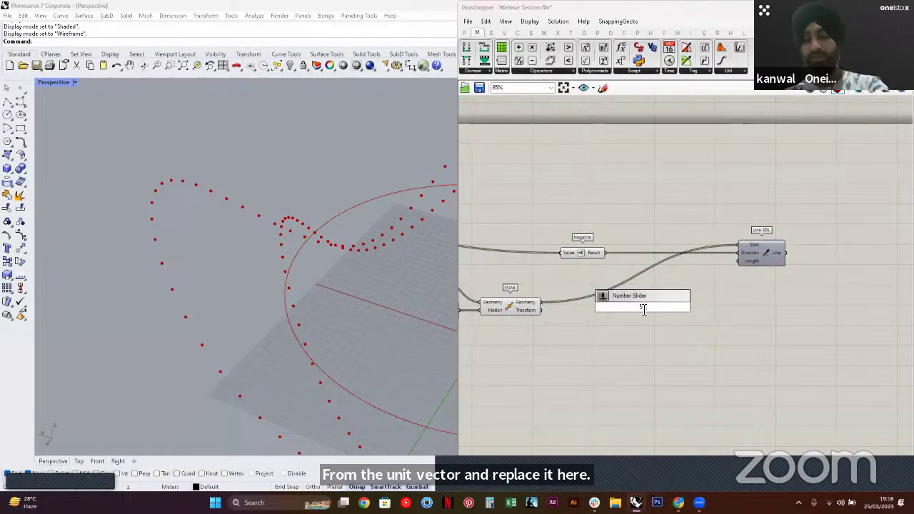
pyautogui.write('50')
pyautogui.press('Return')
pyautogui.moveTo(686, 308); pyautogui.dragTo(738, 263)
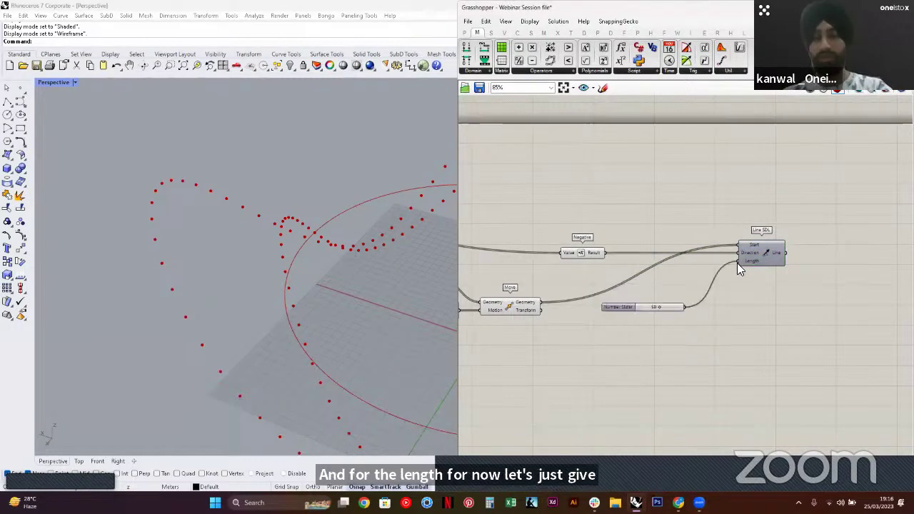
# Turn on the preview of the Line SDL component and raise its Length slider to 100
pyautogui.click(764, 251)
pyautogui.middleClick(763, 251)
pyautogui.click(776, 237)
pyautogui.click(737, 310)
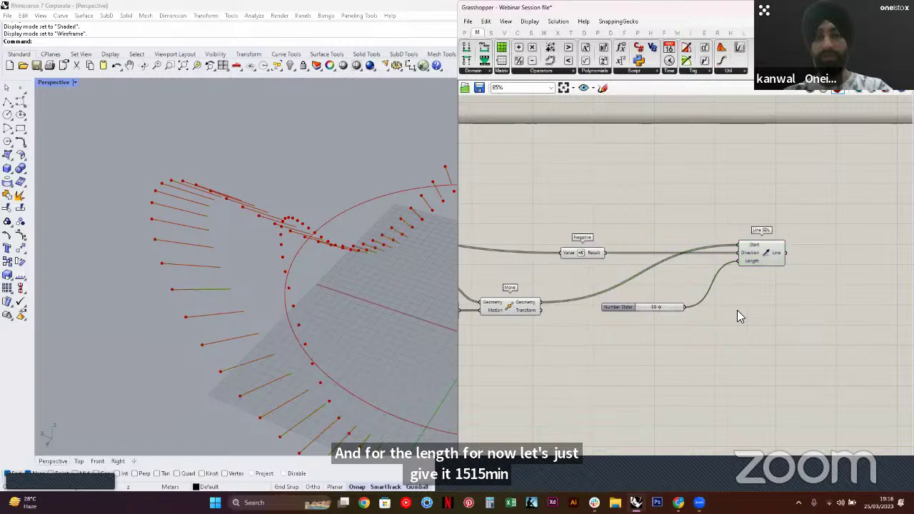
pyautogui.scroll(2, 646, 309)
pyautogui.moveTo(666, 304); pyautogui.dragTo(733, 307)
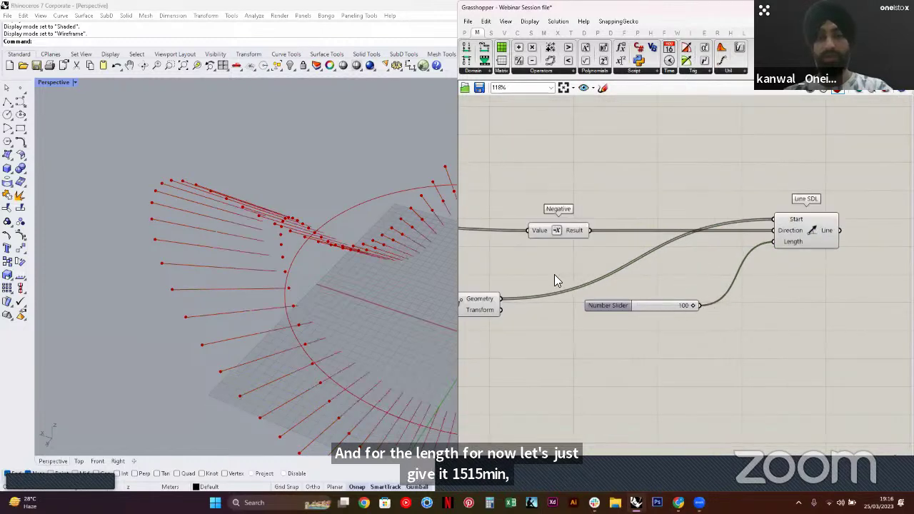
# Add a new number slider set to 200 and connect it to Line SDL's Length input in place of the existing one
pyautogui.scroll(-1, 554, 274)
pyautogui.moveTo(618, 334); pyautogui.dragTo(652, 315, button='right')
pyautogui.doubleClick(655, 329)
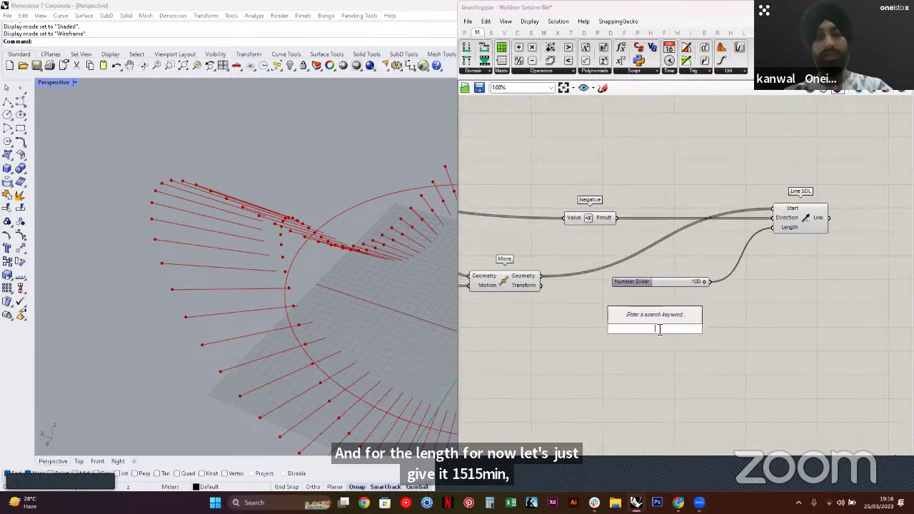
pyautogui.write('200')
pyautogui.press('Return')
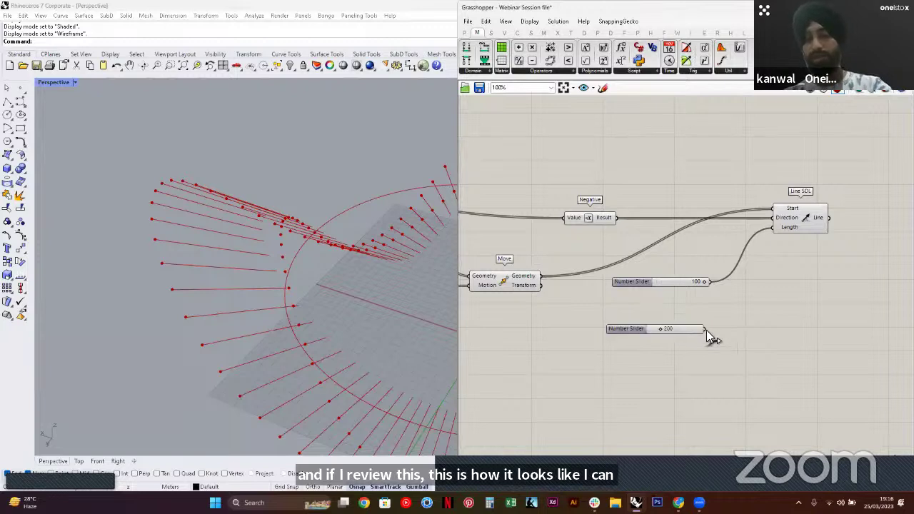
pyautogui.moveTo(705, 330); pyautogui.dragTo(773, 227)
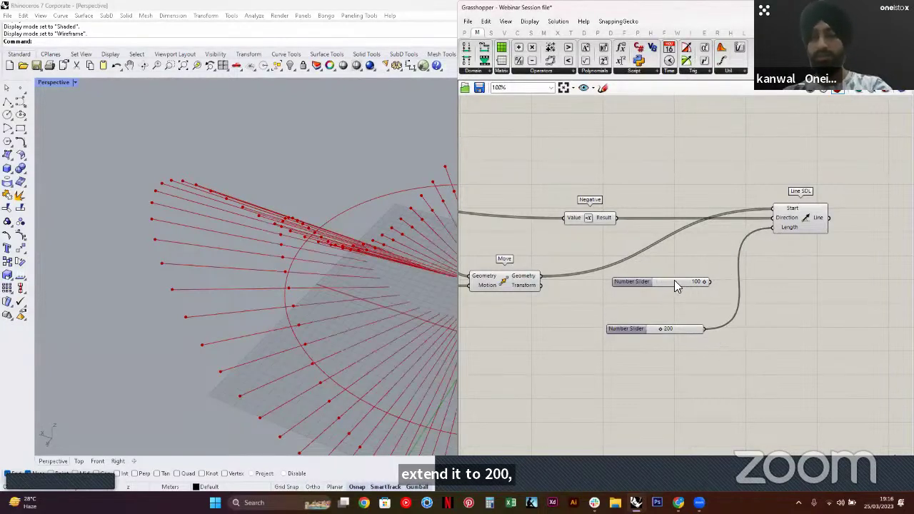
# Delete the disconnected slider set to 100 and move the 200 slider into its place
pyautogui.click(674, 281)
pyautogui.press('Delete')
pyautogui.moveTo(684, 329); pyautogui.dragTo(699, 279)
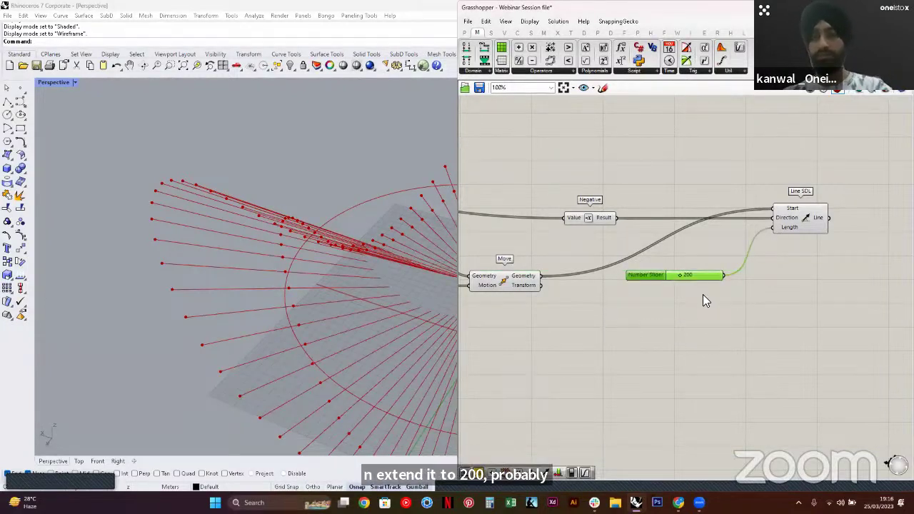
pyautogui.click(704, 293)
# Examine the inward-pointing lines and the central opening they leave in the Perspective and Top views
pyautogui.scroll(-2, 714, 290)
pyautogui.moveTo(529, 302); pyautogui.dragTo(584, 305, button='right')
pyautogui.moveTo(259, 246); pyautogui.dragTo(334, 301, button='right')
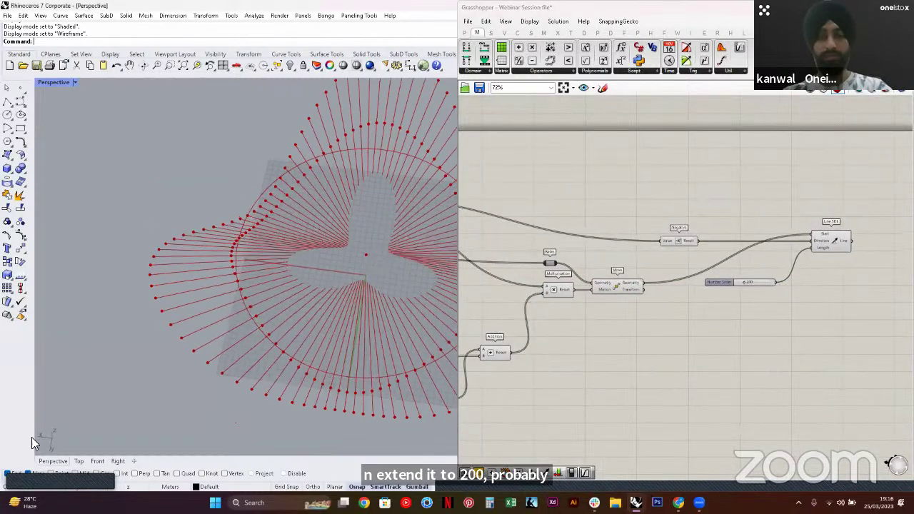
pyautogui.click(79, 461)
pyautogui.scroll(-2, 229, 318)
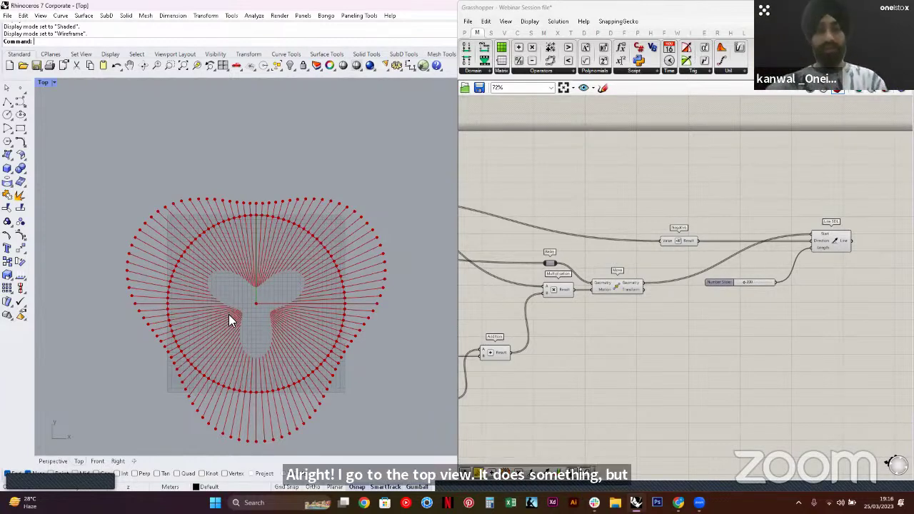
pyautogui.moveTo(261, 380); pyautogui.dragTo(240, 355, button='right')
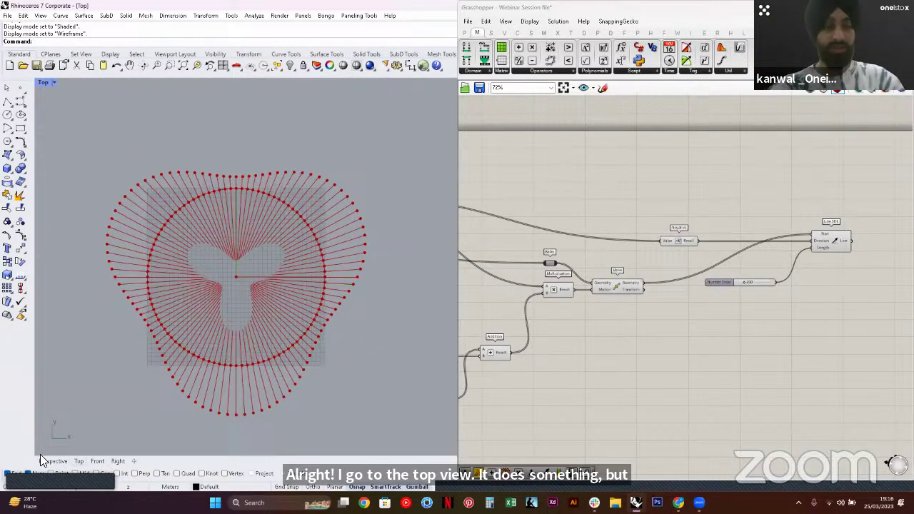
pyautogui.click(47, 461)
pyautogui.moveTo(250, 293); pyautogui.dragTo(282, 337, button='right')
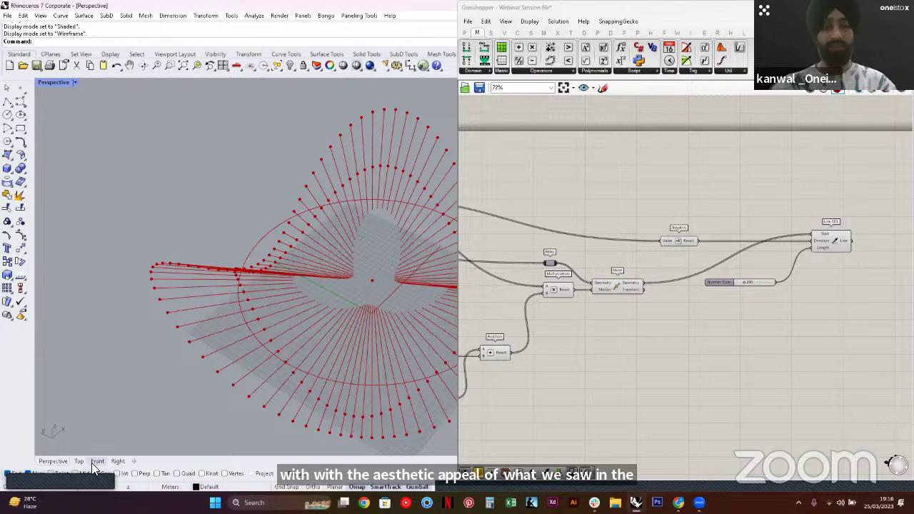
pyautogui.click(78, 461)
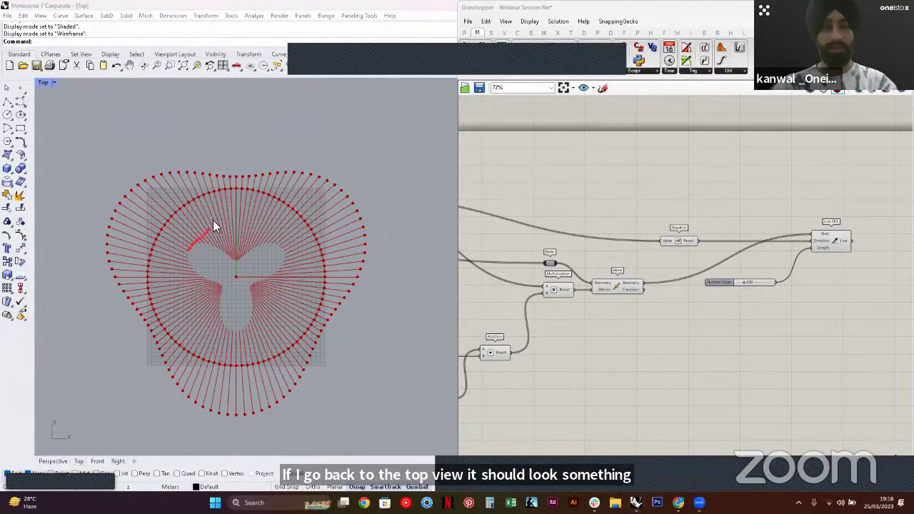
# Mark the desired inner opening and the longest and shortest radial lines over the Top view, and clear the markup
pyautogui.moveTo(252, 213); pyautogui.dragTo(274, 239)
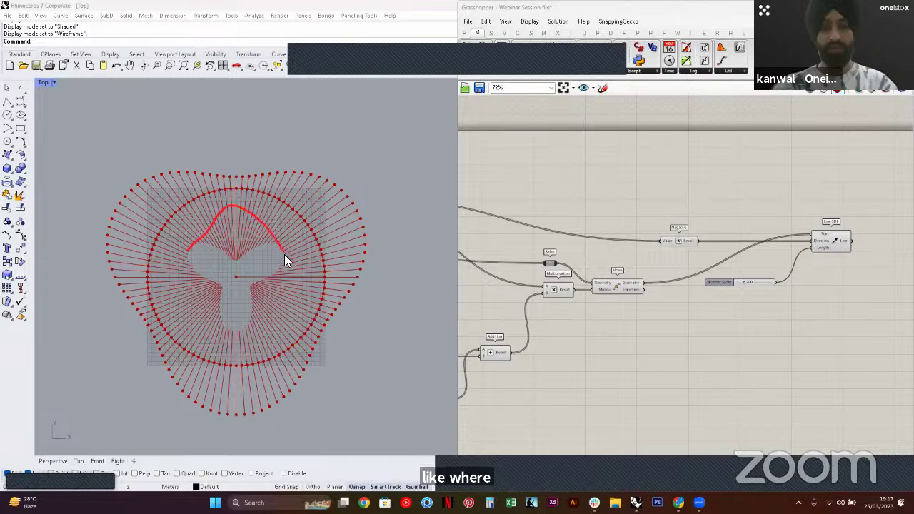
pyautogui.moveTo(284, 271); pyautogui.dragTo(275, 292)
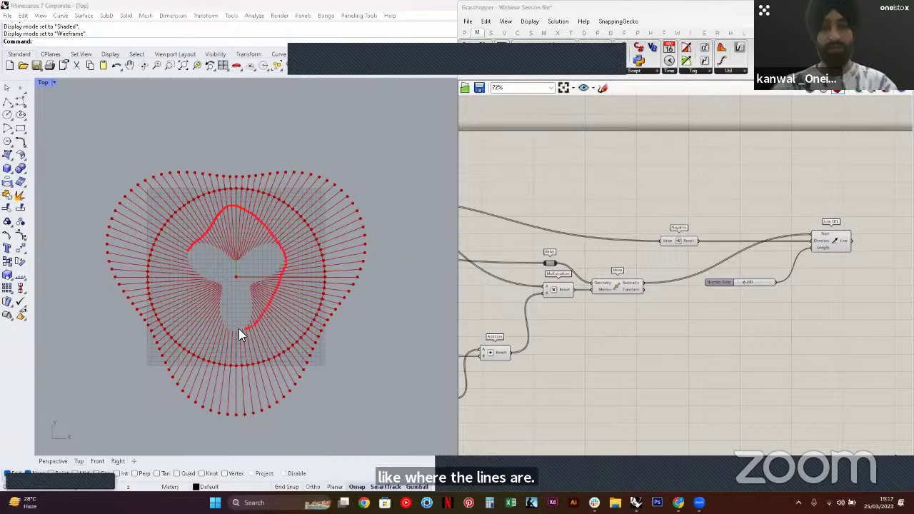
pyautogui.moveTo(240, 335); pyautogui.dragTo(220, 328)
pyautogui.moveTo(184, 247); pyautogui.dragTo(189, 251)
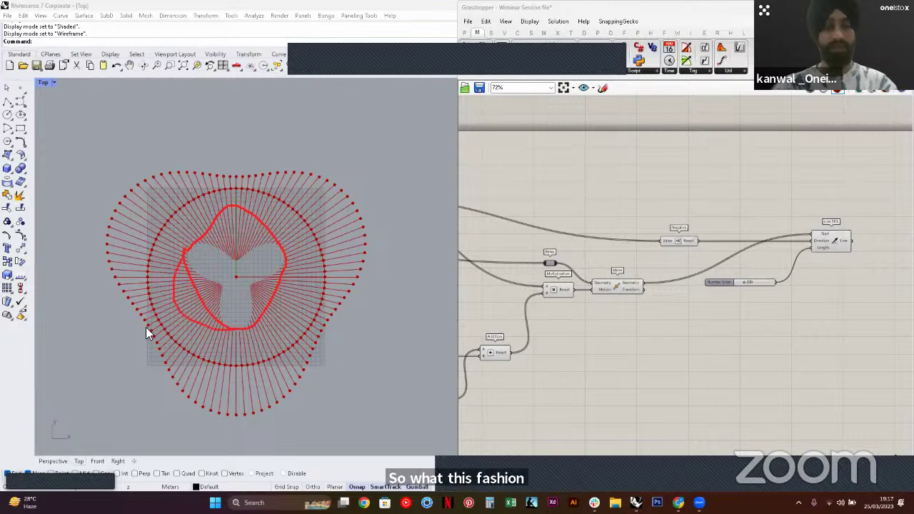
pyautogui.moveTo(146, 327); pyautogui.dragTo(180, 305)
pyautogui.moveTo(103, 199); pyautogui.dragTo(183, 253)
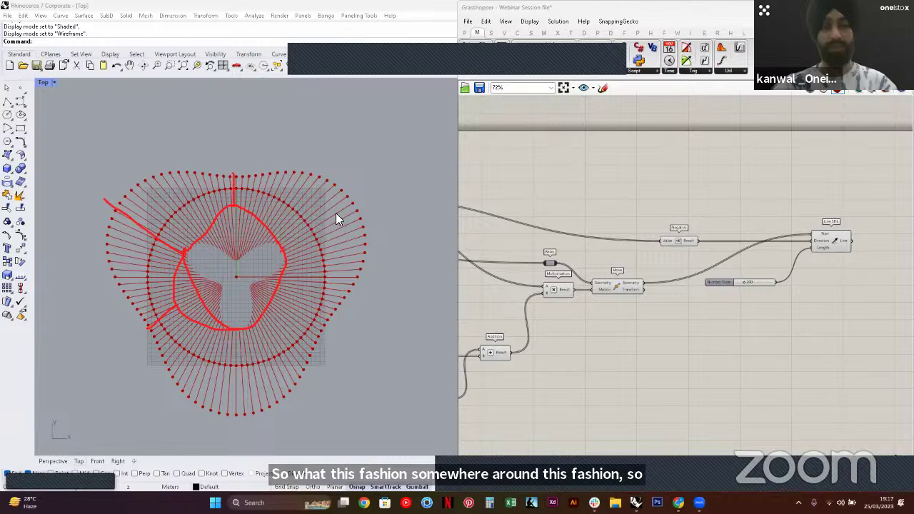
pyautogui.moveTo(353, 206); pyautogui.dragTo(284, 249)
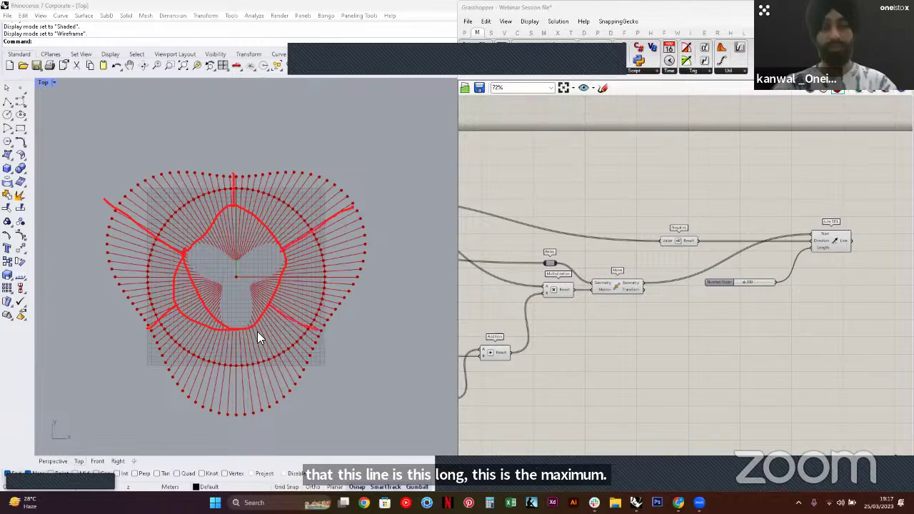
pyautogui.moveTo(236, 331); pyautogui.dragTo(233, 431)
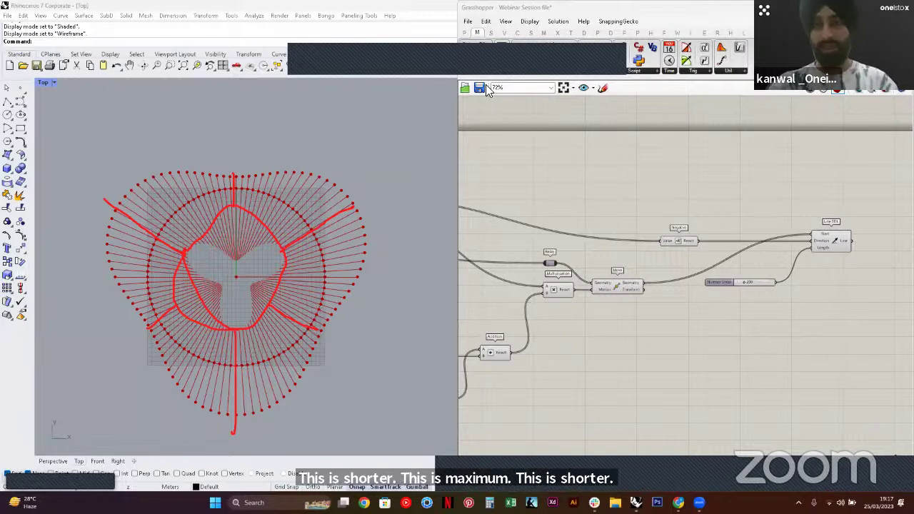
pyautogui.click(609, 56)
pyautogui.click(622, 50)
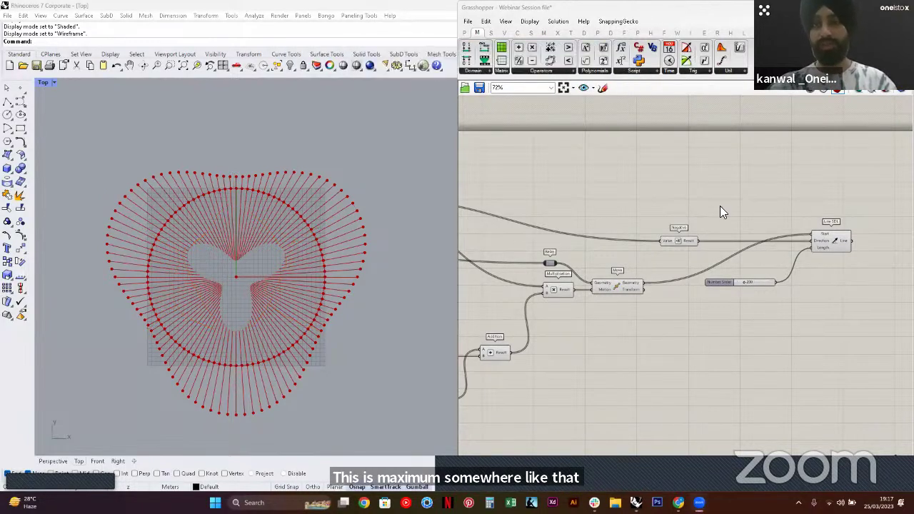
# Insert a relay on the wire from Unit Vector to Negative and place it above the existing relay
pyautogui.moveTo(552, 244); pyautogui.dragTo(657, 219, button='right')
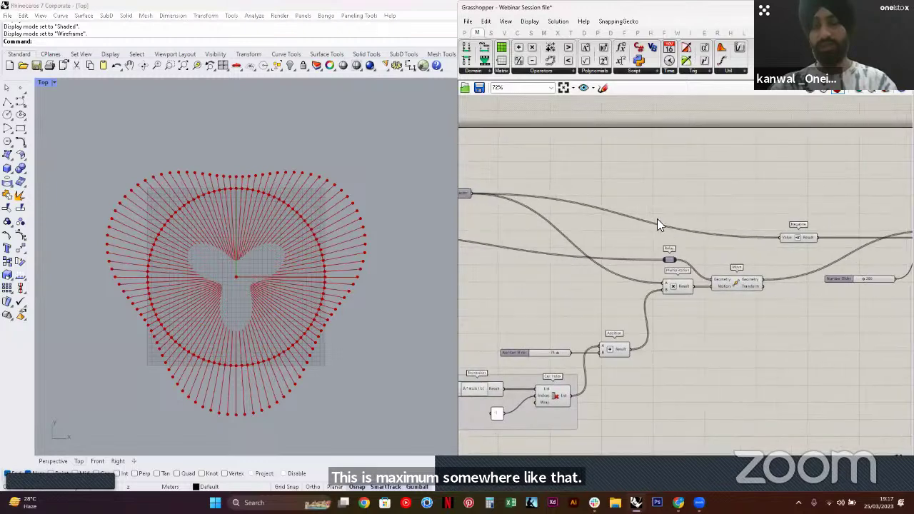
pyautogui.doubleClick(667, 226)
pyautogui.moveTo(667, 225); pyautogui.dragTo(668, 191)
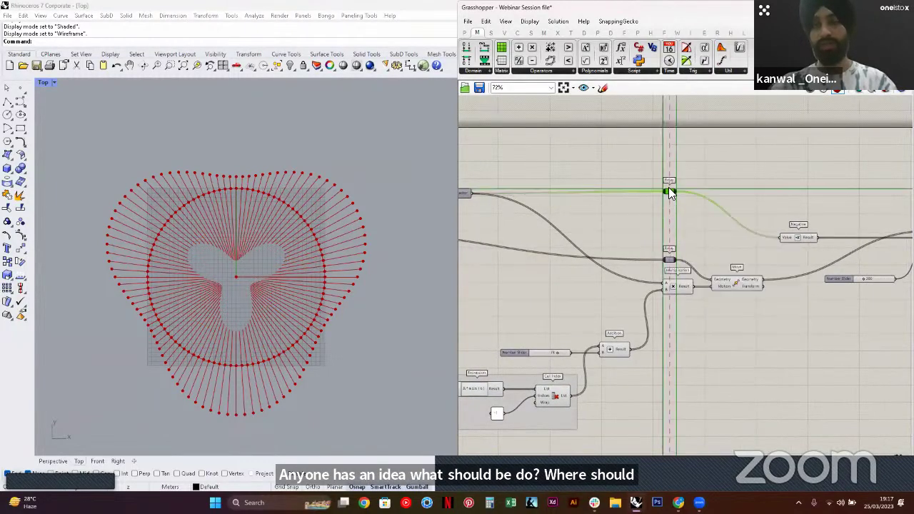
pyautogui.moveTo(769, 250); pyautogui.dragTo(683, 247, button='right')
pyautogui.moveTo(711, 236)
pyautogui.mouseDown()
pyautogui.moveTo(713, 186)
pyautogui.moveTo(716, 230)
pyautogui.mouseUp()
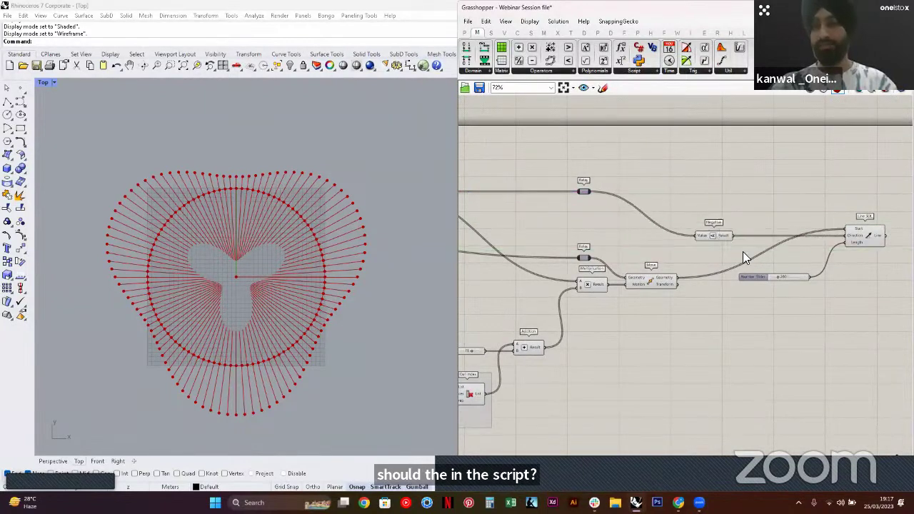
# Move the 200 slider that drives Line SDL's length to just below the Move component
pyautogui.moveTo(753, 281); pyautogui.dragTo(622, 315)
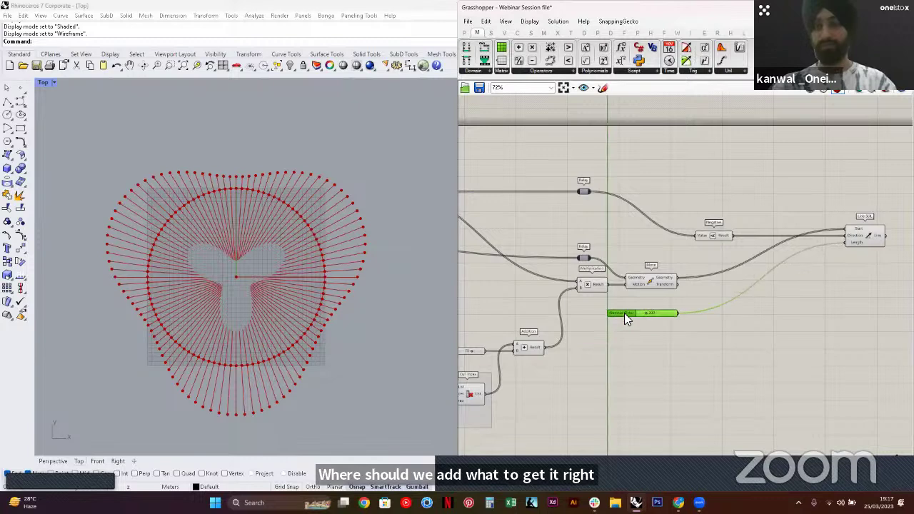
pyautogui.click(681, 355)
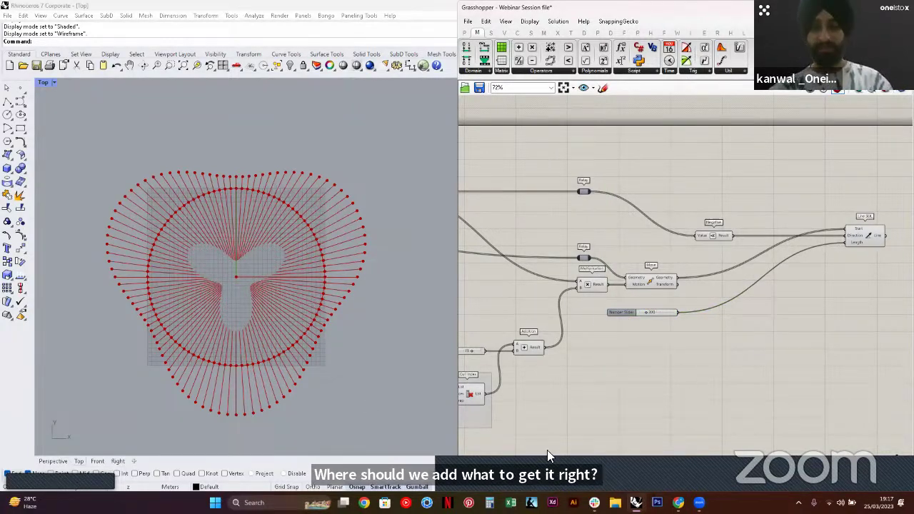
pyautogui.moveTo(670, 296); pyautogui.dragTo(655, 249, button='right')
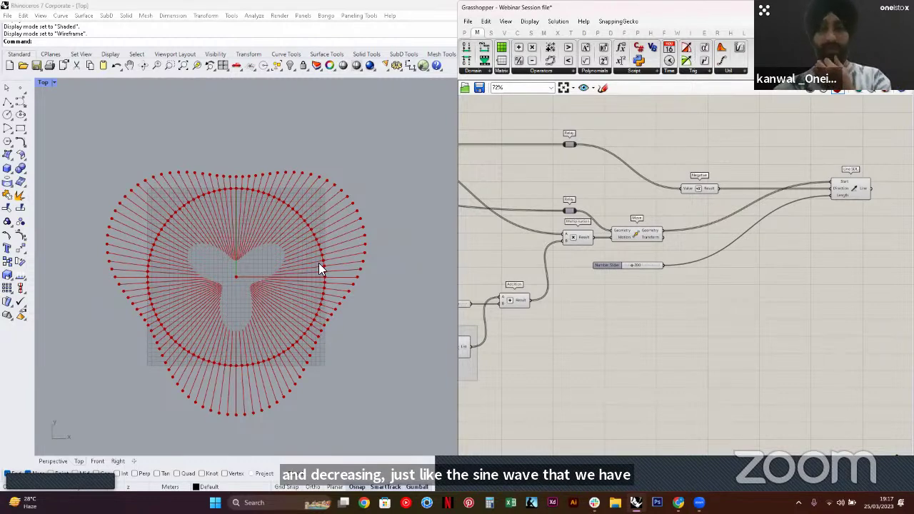
# Examine the length slider's connection to Line SDL and the highlighted lines in the Perspective view
pyautogui.click(654, 266)
pyautogui.scroll(3, 654, 267)
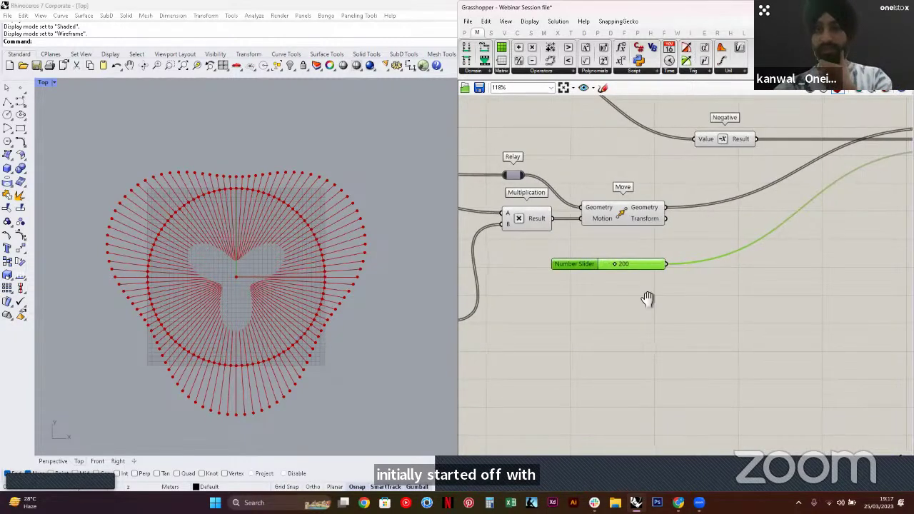
pyautogui.click(845, 223)
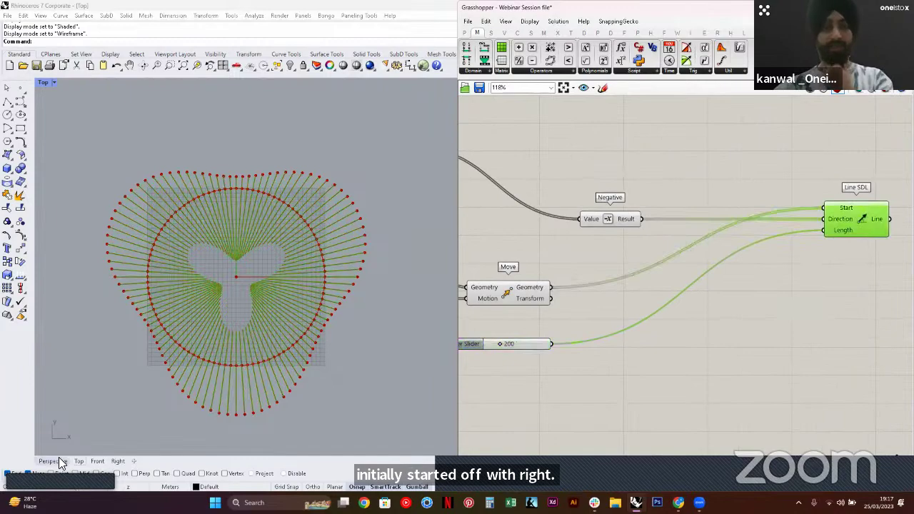
pyautogui.click(54, 460)
pyautogui.moveTo(196, 360); pyautogui.dragTo(247, 343, button='right')
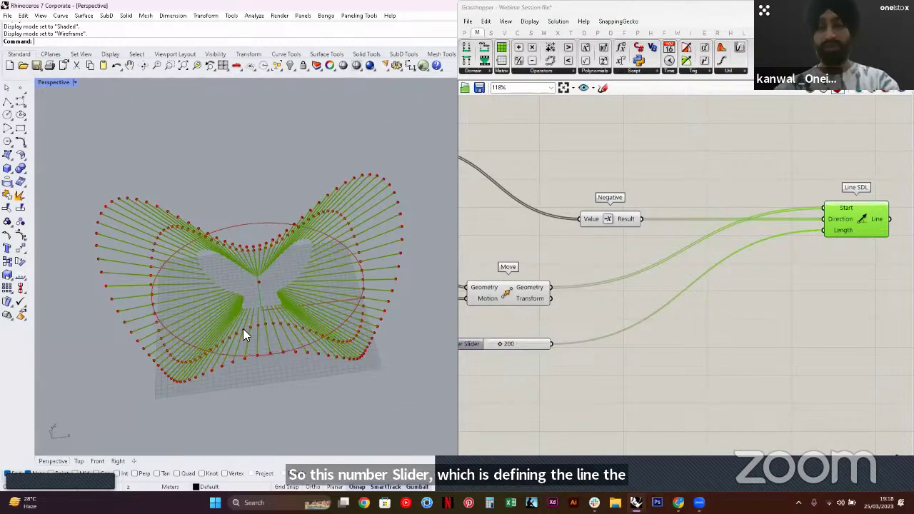
pyautogui.moveTo(181, 327); pyautogui.dragTo(201, 344, button='right')
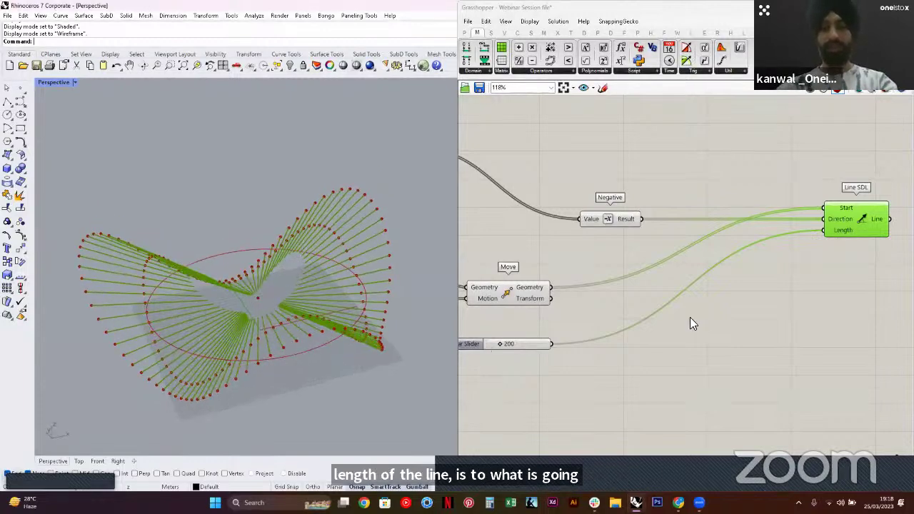
# Add the slider feeding the sine Expression's A input to the group around the sine components
pyautogui.scroll(-6, 690, 317)
pyautogui.moveTo(690, 317); pyautogui.dragTo(838, 266, button='right')
pyautogui.click(839, 266)
pyautogui.scroll(2, 551, 321)
pyautogui.moveTo(556, 318); pyautogui.dragTo(716, 298, button='right')
pyautogui.scroll(2, 723, 282)
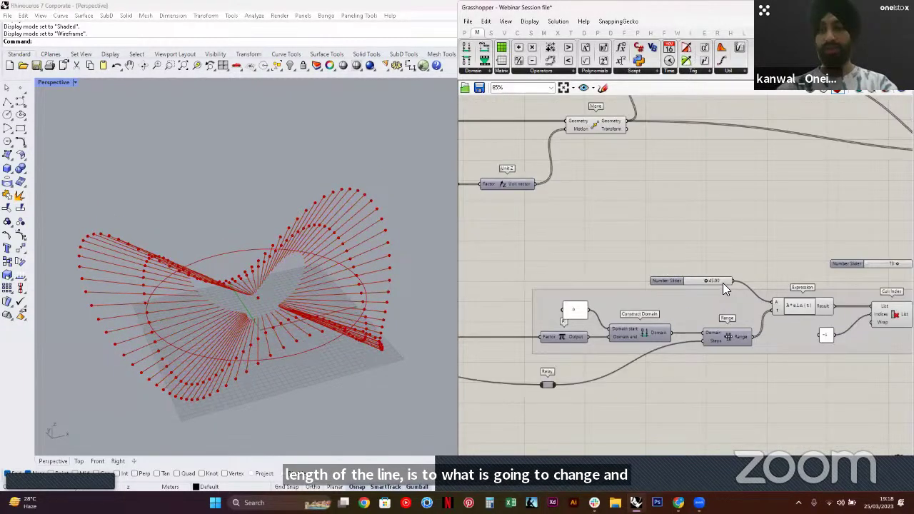
pyautogui.click(722, 282)
pyautogui.rightClick(723, 297)
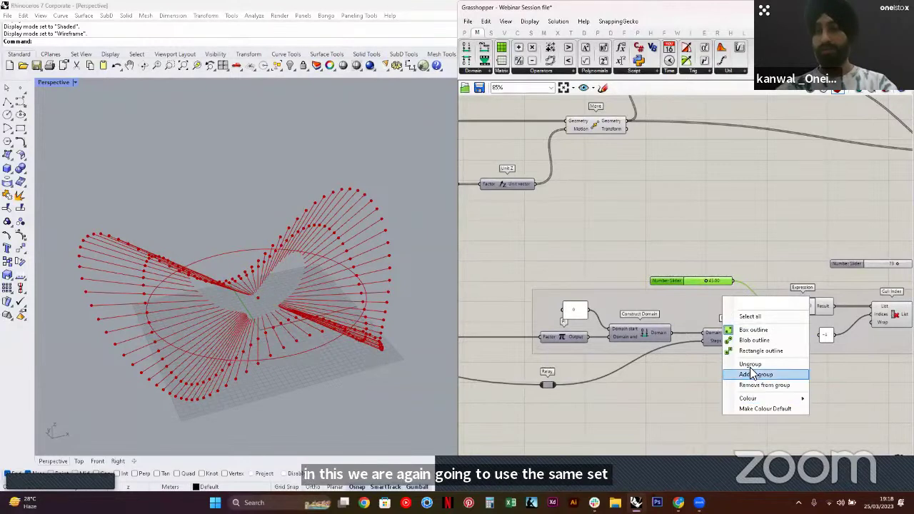
pyautogui.click(751, 374)
# Move the amplitude slider down inside the sine group, level with the Expression's A input
pyautogui.moveTo(825, 284); pyautogui.dragTo(746, 282, button='right')
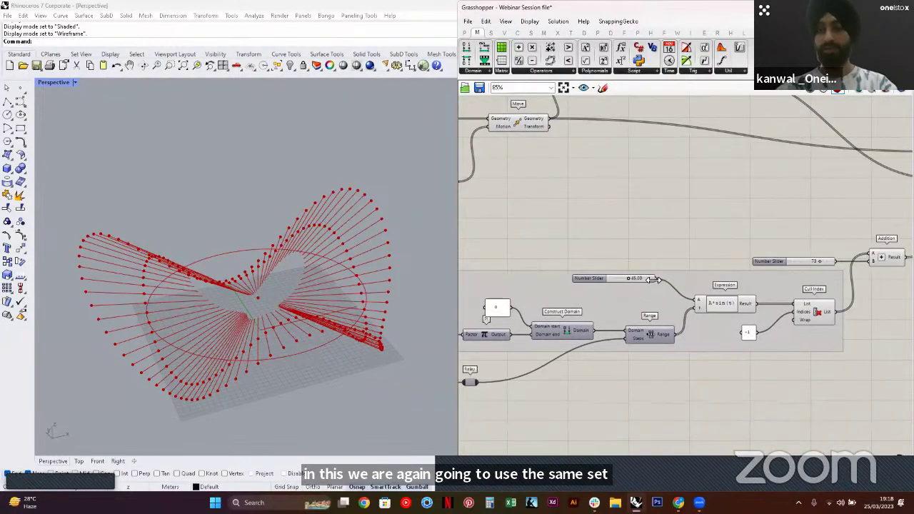
pyautogui.moveTo(653, 279); pyautogui.dragTo(647, 301)
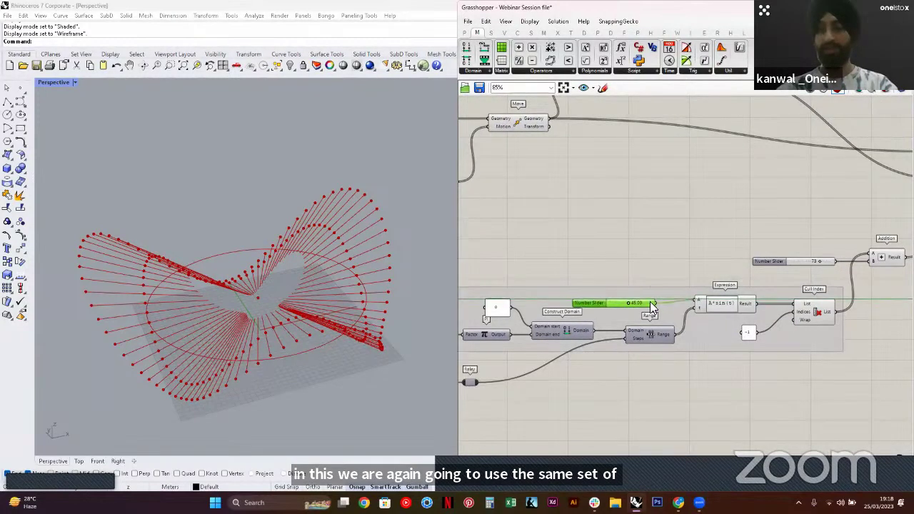
pyautogui.click(651, 268)
# Duplicate the whole sine-wave group, from the Pi component through Cull Index, by copying and pasting it
pyautogui.scroll(-2, 789, 270)
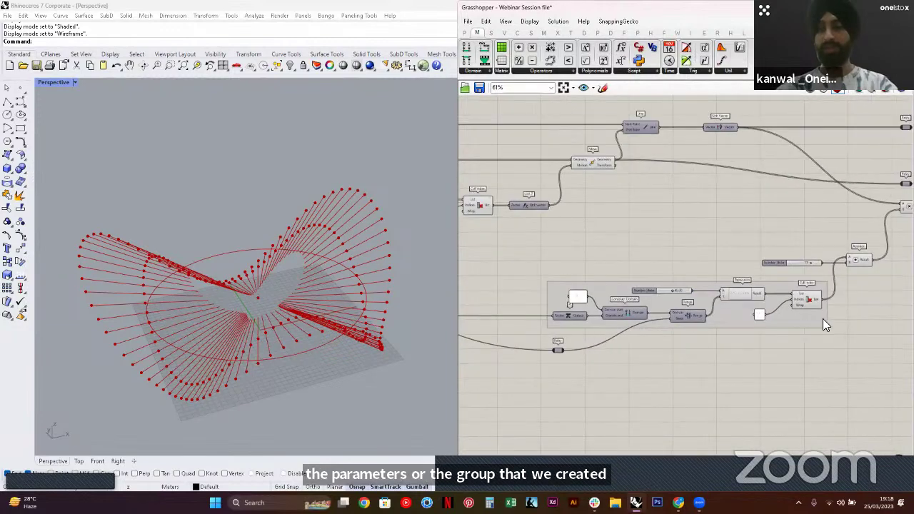
pyautogui.moveTo(822, 318); pyautogui.dragTo(676, 332, button='right')
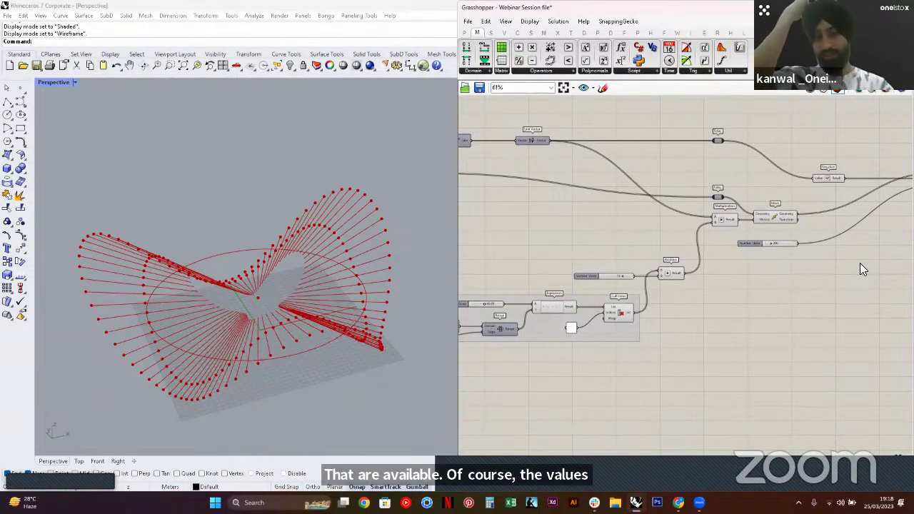
pyautogui.moveTo(641, 340); pyautogui.dragTo(805, 335, button='right')
pyautogui.moveTo(805, 335); pyautogui.dragTo(517, 281)
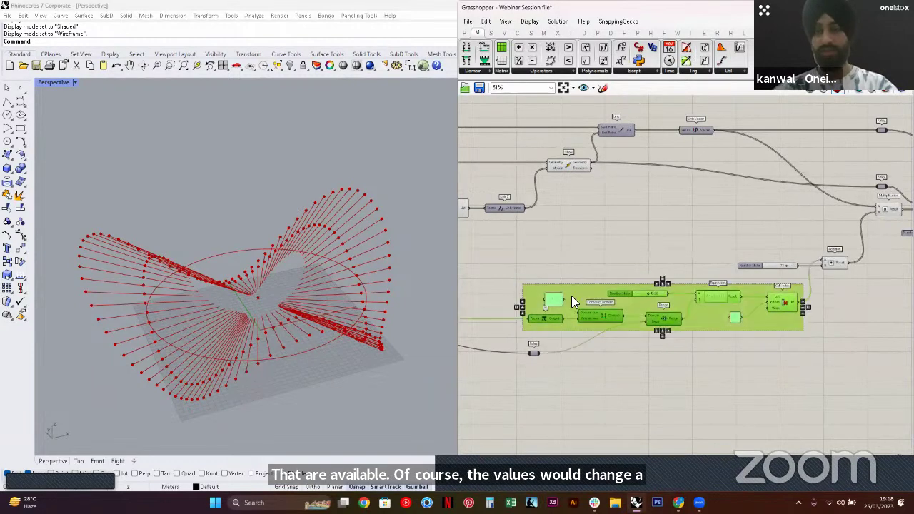
pyautogui.moveTo(668, 294); pyautogui.dragTo(638, 296, button='right')
pyautogui.moveTo(705, 302)
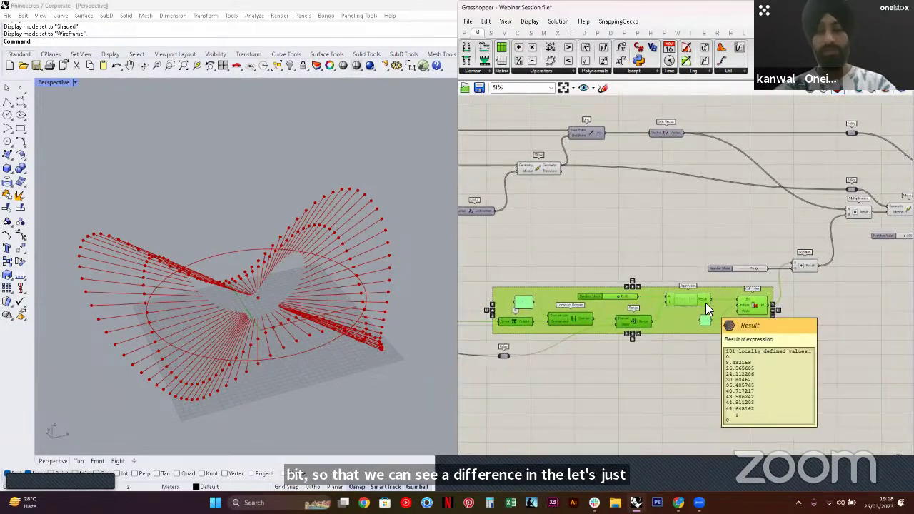
pyautogui.hotkey('ctrl', 'c')
pyautogui.hotkey('ctrl', 'v')
# Place the duplicated sine group in the empty canvas area below the Line SDL component
pyautogui.scroll(-2, 708, 307)
pyautogui.moveTo(731, 316); pyautogui.dragTo(642, 310, button='right')
pyautogui.moveTo(643, 310); pyautogui.dragTo(871, 314)
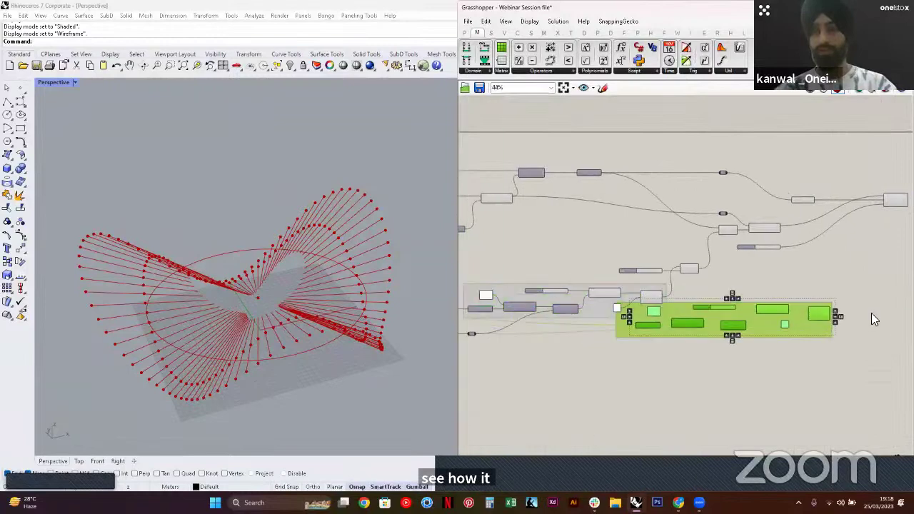
pyautogui.moveTo(871, 312); pyautogui.dragTo(707, 293, button='right')
pyautogui.moveTo(698, 297); pyautogui.dragTo(757, 301)
pyautogui.click(741, 254)
pyautogui.scroll(2, 714, 249)
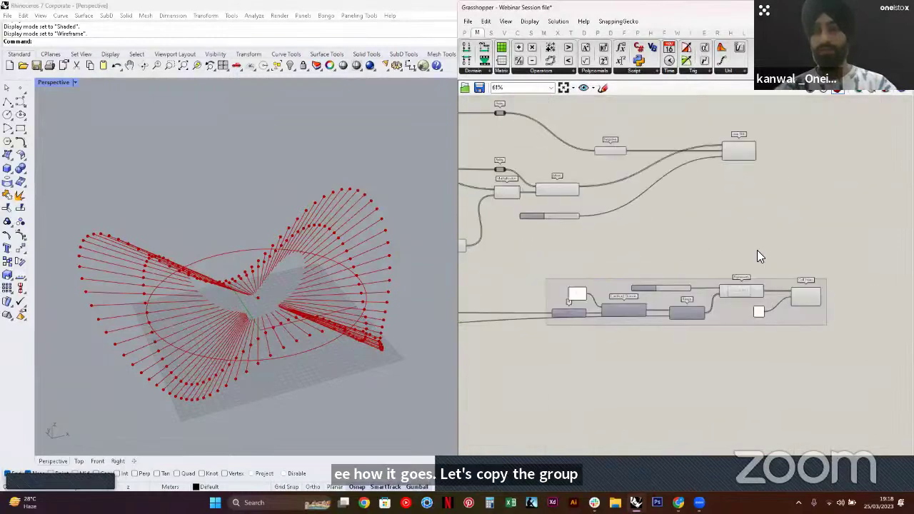
# Move Line SDL farther away from its input components, and select the Negative, Move and length slider components
pyautogui.moveTo(757, 252); pyautogui.dragTo(716, 267, button='right')
pyautogui.moveTo(775, 302); pyautogui.dragTo(725, 308, button='right')
pyautogui.moveTo(653, 229); pyautogui.dragTo(689, 243, button='right')
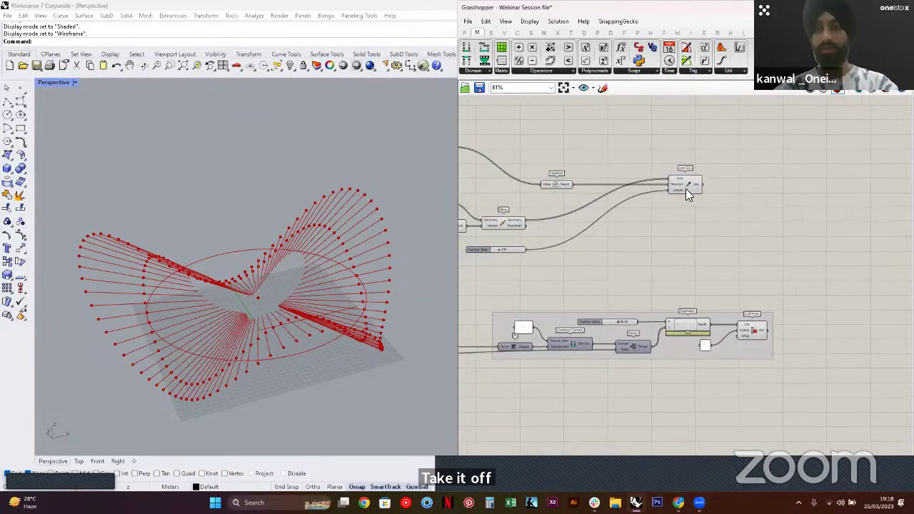
pyautogui.moveTo(686, 188); pyautogui.dragTo(768, 189)
pyautogui.click(560, 226)
pyautogui.moveTo(598, 265); pyautogui.dragTo(514, 179)
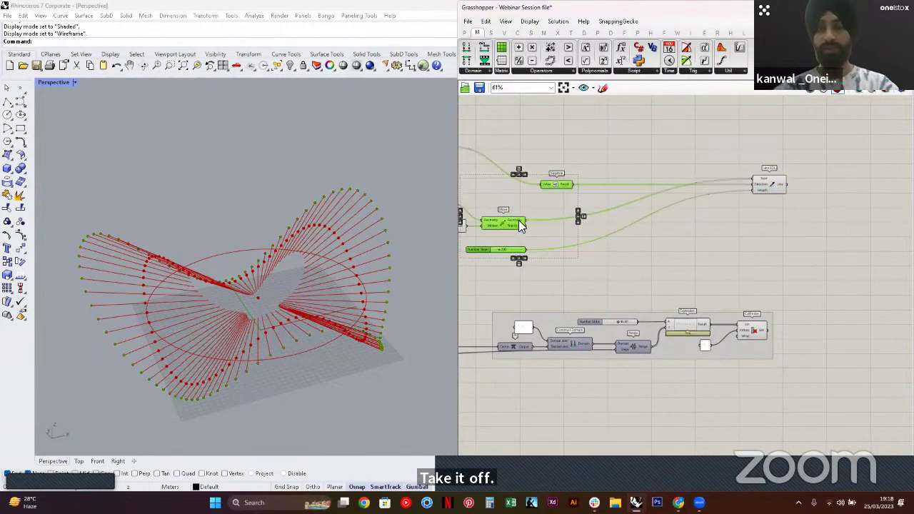
# Reposition the Negative, Move and 200-value Number Slider components closer to the Line SDL component
pyautogui.moveTo(522, 223); pyautogui.dragTo(634, 223)
pyautogui.click(641, 269)
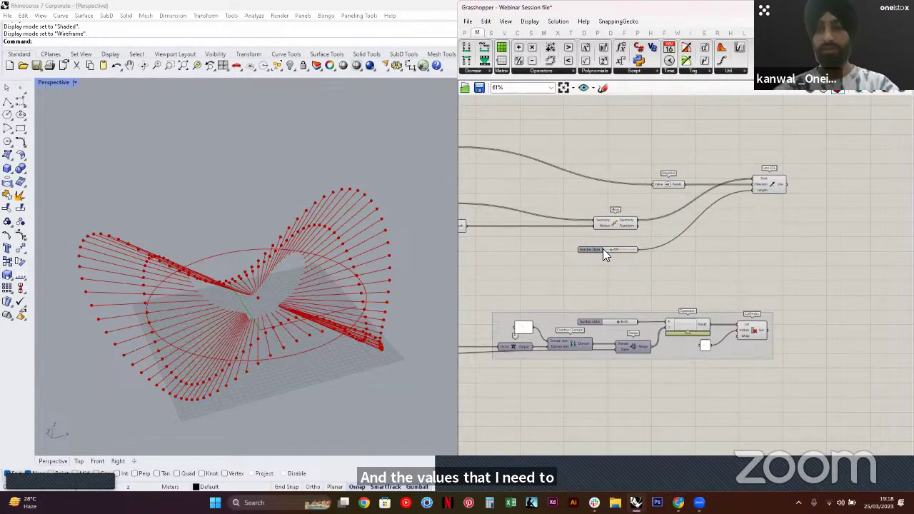
pyautogui.moveTo(603, 254); pyautogui.dragTo(672, 250)
pyautogui.click(678, 211)
pyautogui.scroll(3, 678, 214)
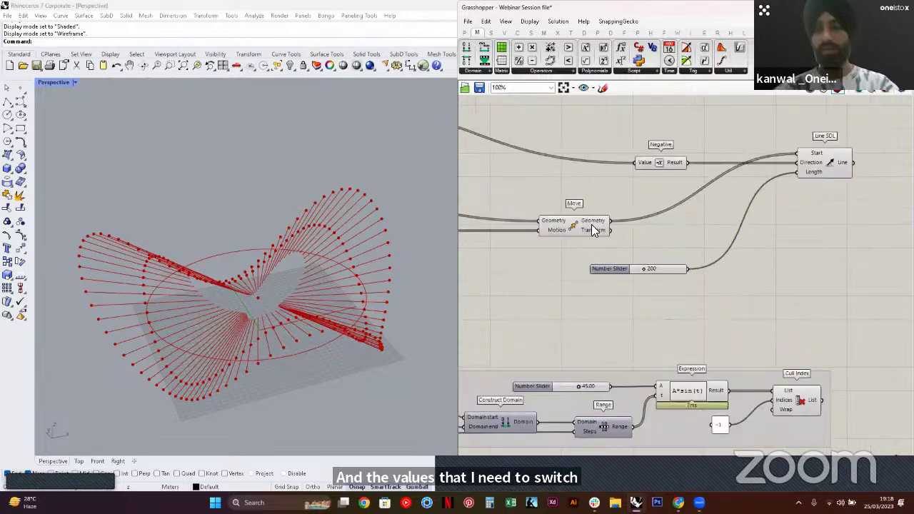
pyautogui.moveTo(591, 224)
pyautogui.mouseDown()
pyautogui.moveTo(678, 223)
pyautogui.moveTo(666, 222)
pyautogui.mouseUp()
pyautogui.click(686, 252)
# Connect the Cull Index List output to the Length input of Line SDL, replacing the slider's wire, and inspect the lines
pyautogui.moveTo(764, 266); pyautogui.dragTo(706, 260, button='right')
pyautogui.moveTo(782, 366); pyautogui.dragTo(709, 337, button='right')
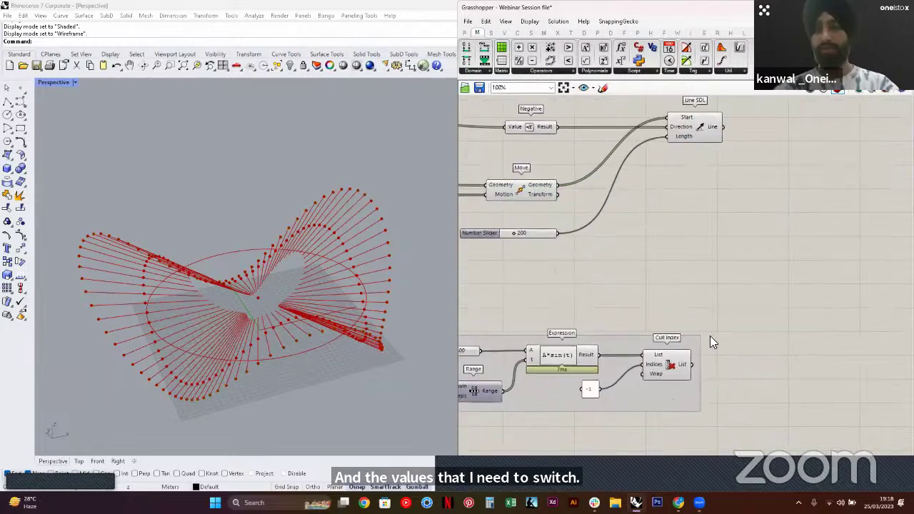
pyautogui.click(668, 362)
pyautogui.click(659, 263)
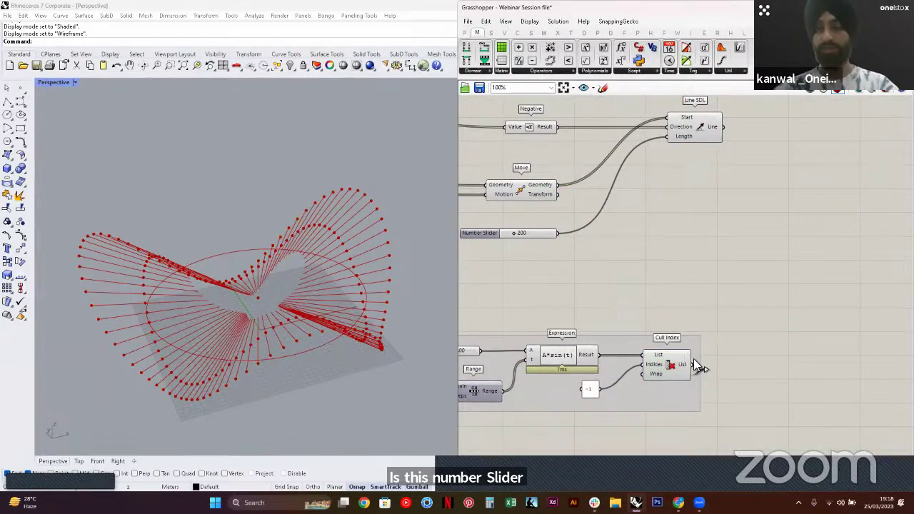
pyautogui.moveTo(693, 363); pyautogui.dragTo(673, 139)
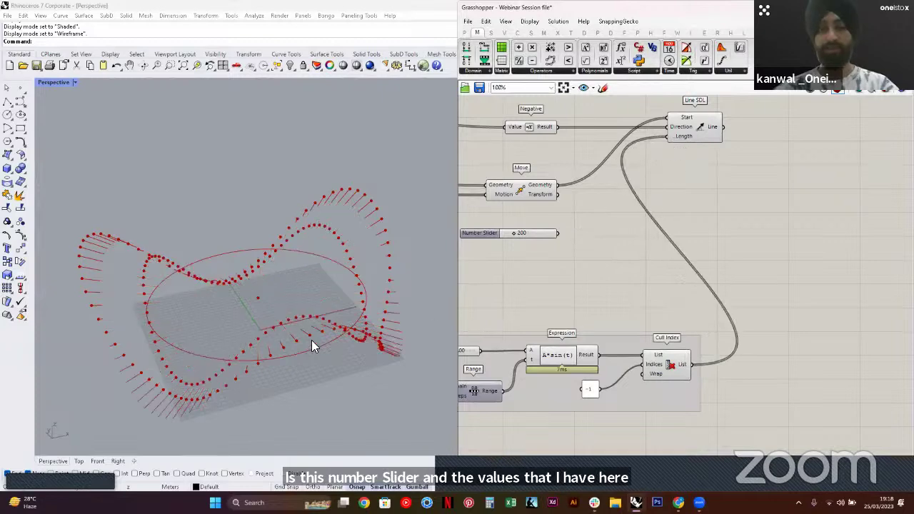
pyautogui.moveTo(312, 340); pyautogui.dragTo(246, 342, button='right')
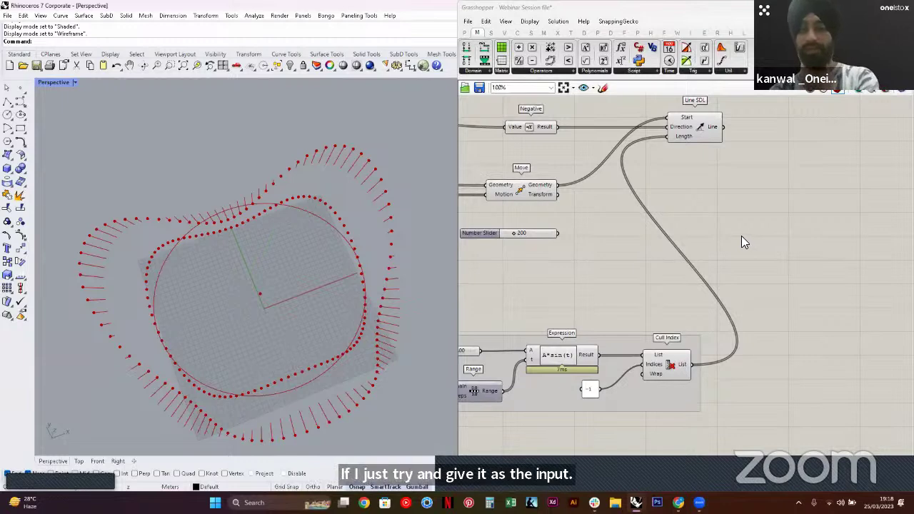
# Place an Addition component on the empty canvas between the Line SDL and the sine expression group
pyautogui.scroll(-2, 685, 285)
pyautogui.doubleClick(765, 293)
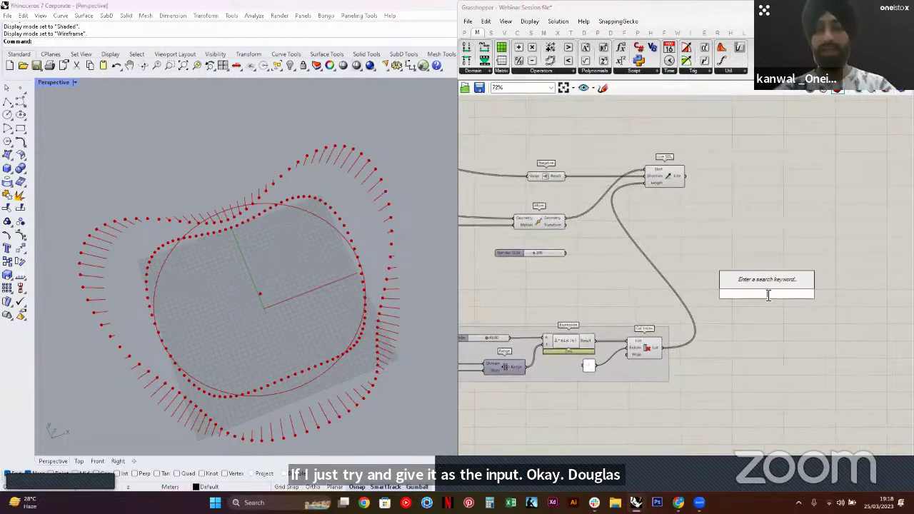
pyautogui.write('ADD')
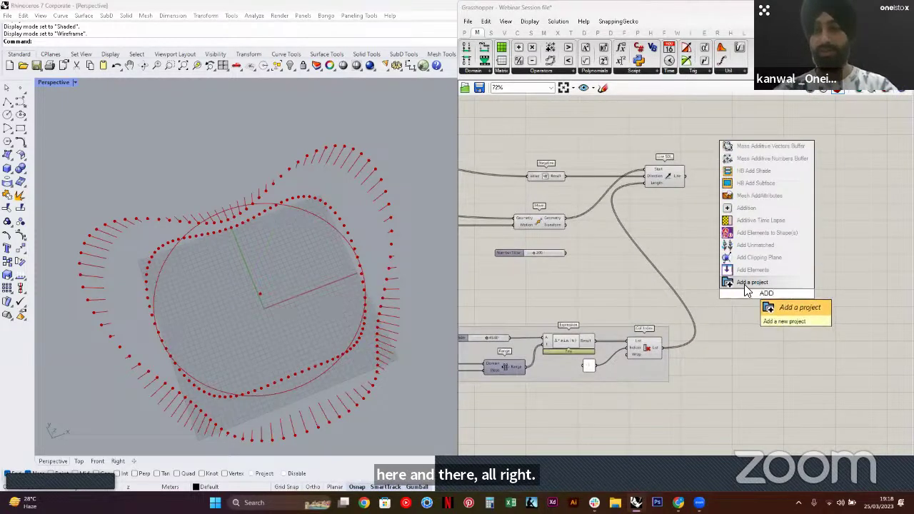
pyautogui.click(745, 208)
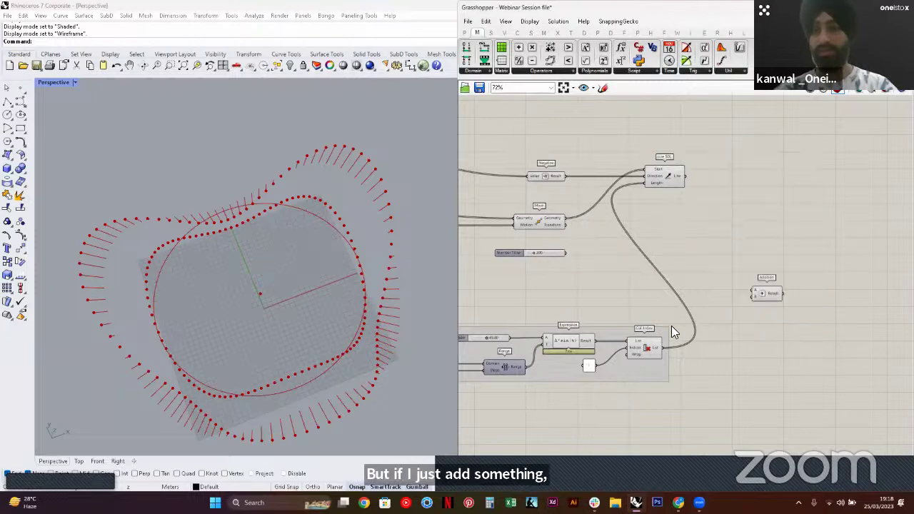
# Feed Addition with the Cull Index List as A and the 200 slider as B, and connect its Result to Line SDL's Length
pyautogui.scroll(2, 671, 332)
pyautogui.moveTo(664, 352); pyautogui.dragTo(737, 254)
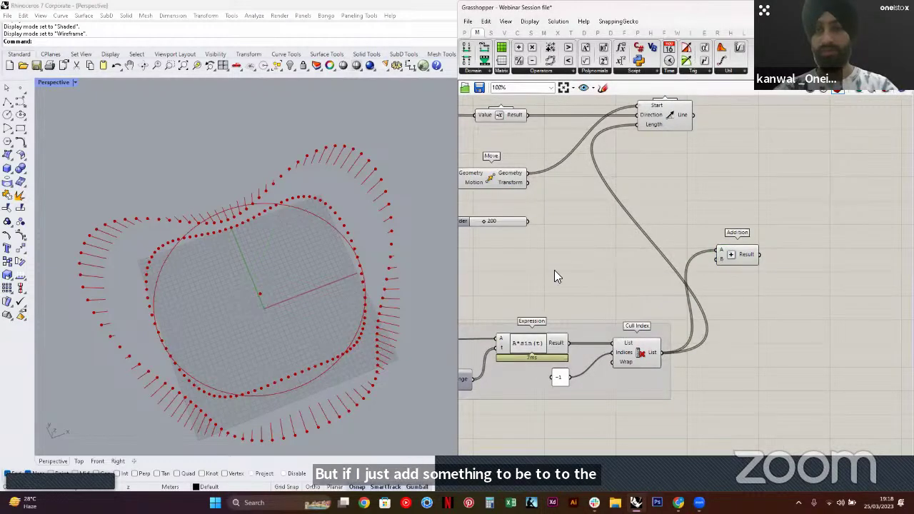
pyautogui.moveTo(512, 225); pyautogui.dragTo(718, 258)
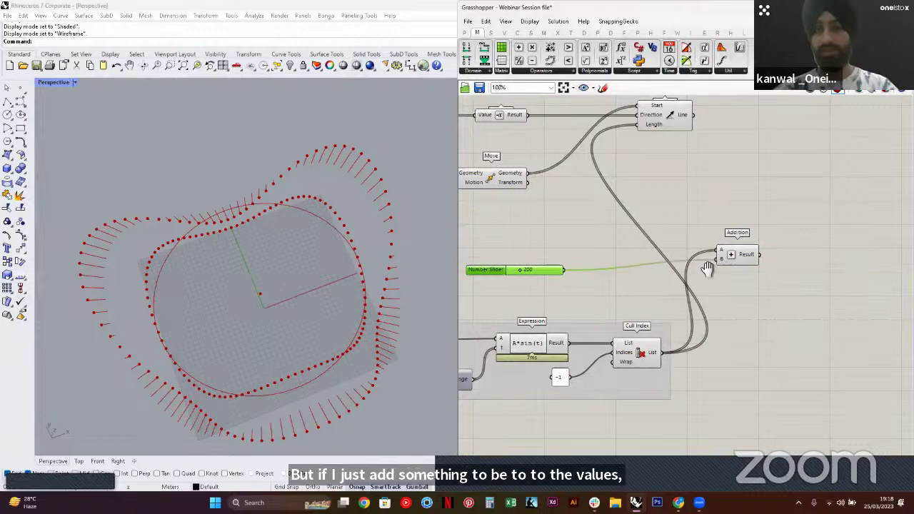
pyautogui.moveTo(707, 268); pyautogui.dragTo(664, 304, button='right')
pyautogui.moveTo(718, 289); pyautogui.dragTo(593, 161)
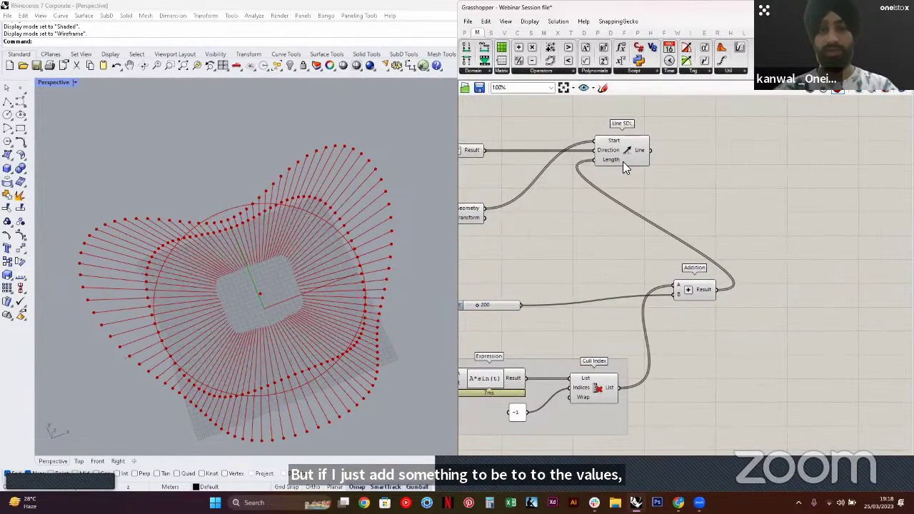
# Space out the Line SDL and Addition components, aligning Addition with its Number Slider and moving the slider closer to it
pyautogui.scroll(-3, 622, 161)
pyautogui.moveTo(613, 156); pyautogui.dragTo(712, 156)
pyautogui.moveTo(674, 258); pyautogui.dragTo(662, 269)
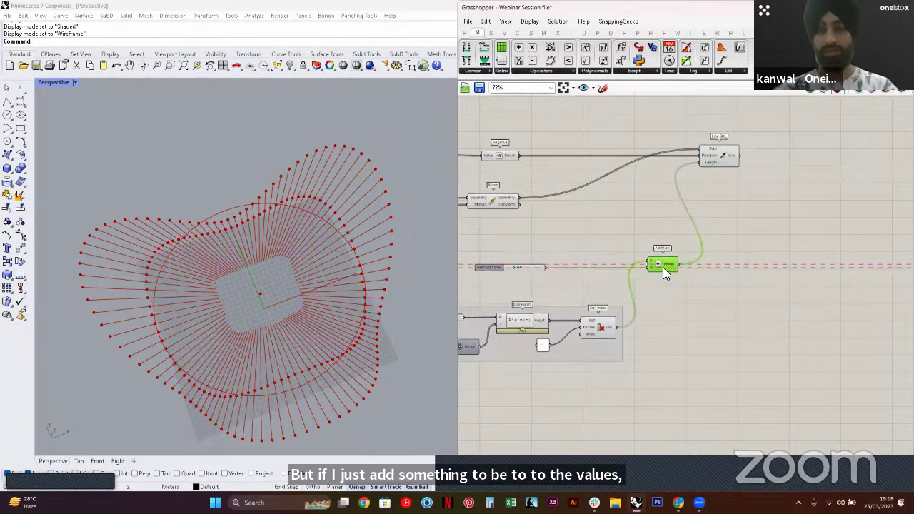
pyautogui.click(620, 300)
pyautogui.scroll(2, 528, 280)
pyautogui.moveTo(507, 263); pyautogui.dragTo(637, 266)
# Set the Number Slider feeding input B of Addition to 120
pyautogui.scroll(1, 639, 265)
pyautogui.click(761, 310)
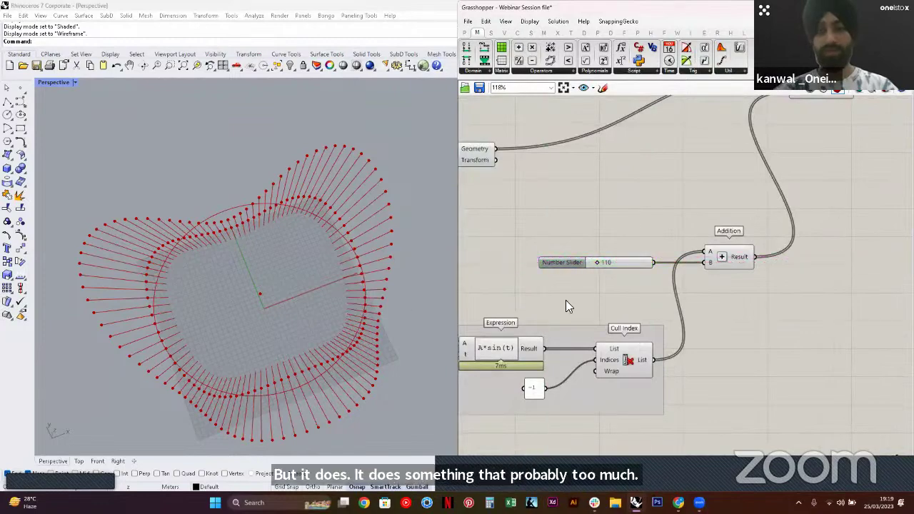
pyautogui.moveTo(169, 265); pyautogui.dragTo(243, 221, button='right')
pyautogui.scroll(2, 602, 261)
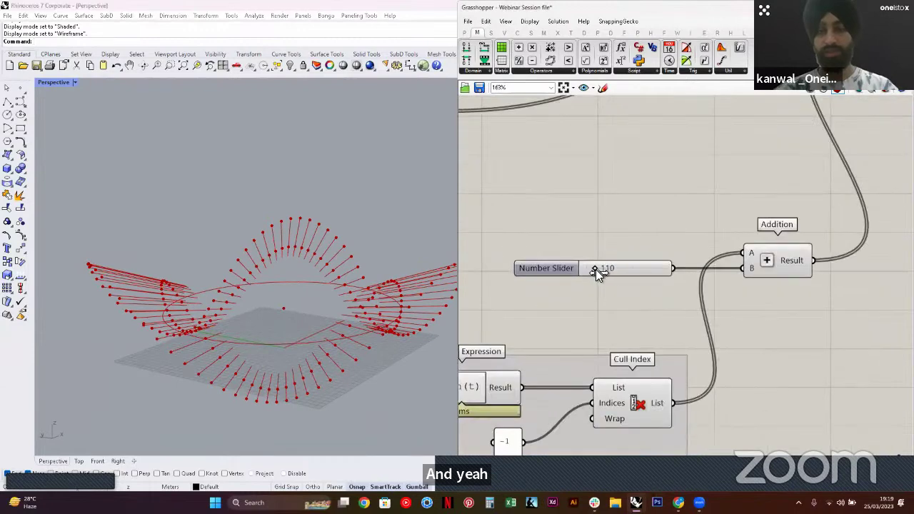
pyautogui.moveTo(599, 269); pyautogui.dragTo(600, 271)
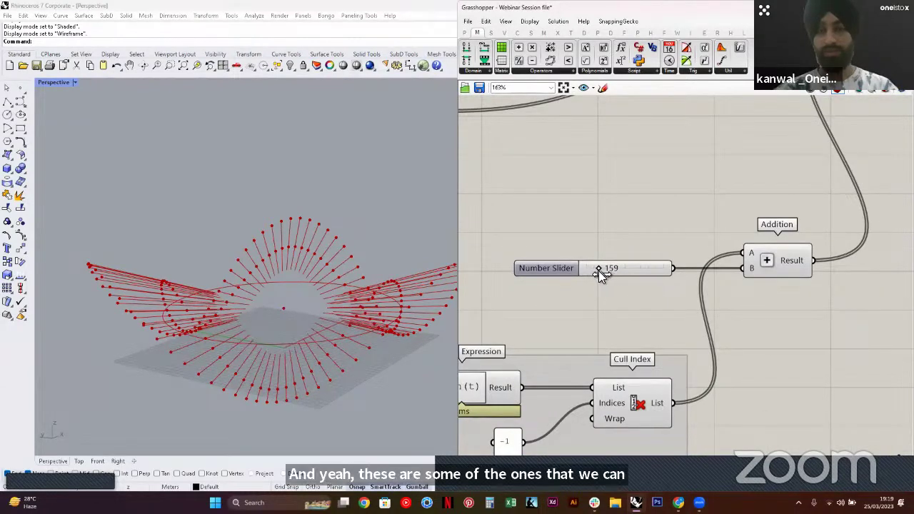
pyautogui.doubleClick(614, 270)
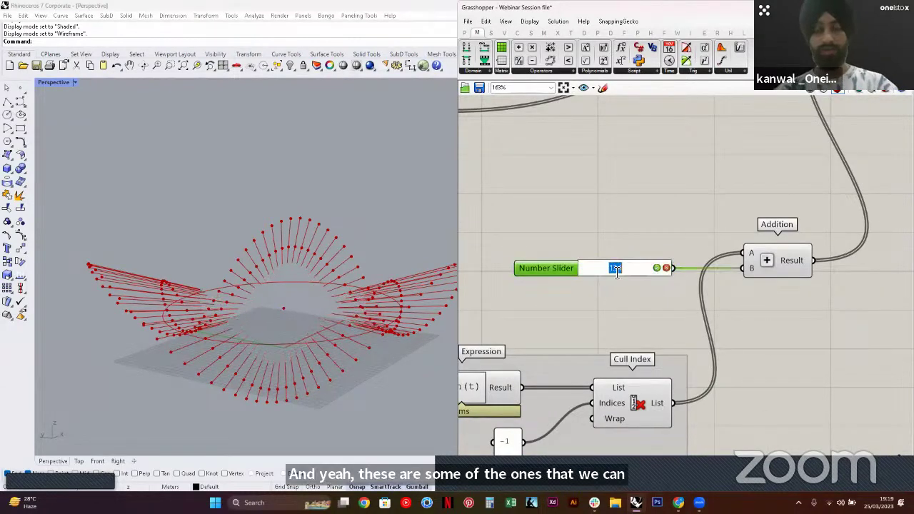
pyautogui.write('120')
pyautogui.press('Return')
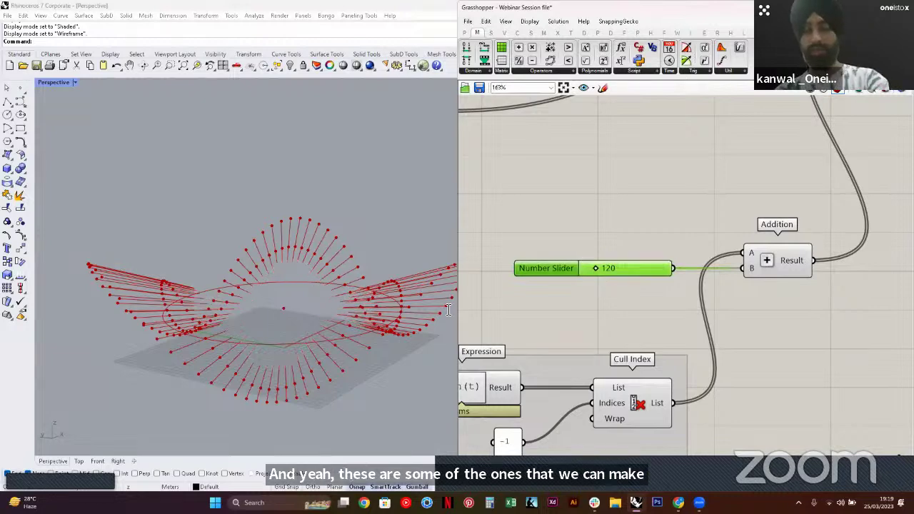
# Examine the radial lines from several angles and the grouped sine expression components that control their lengths
pyautogui.moveTo(296, 265)
pyautogui.mouseDown(button='right')
pyautogui.moveTo(230, 340)
pyautogui.moveTo(244, 306)
pyautogui.moveTo(267, 304)
pyautogui.moveTo(306, 267)
pyautogui.mouseUp(button='right')
pyautogui.scroll(-5, 805, 268)
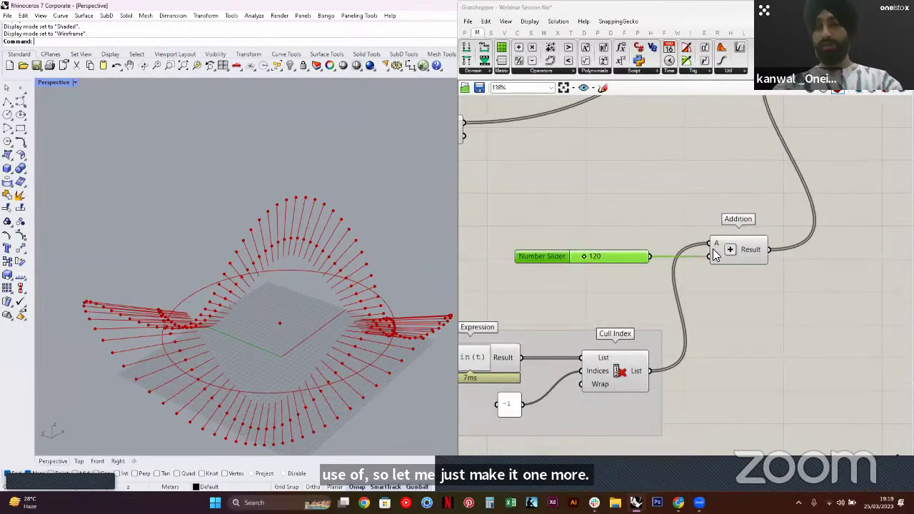
pyautogui.scroll(-1, 757, 282)
pyautogui.moveTo(663, 307); pyautogui.dragTo(765, 283, button='right')
pyautogui.moveTo(208, 305); pyautogui.dragTo(250, 343, button='right')
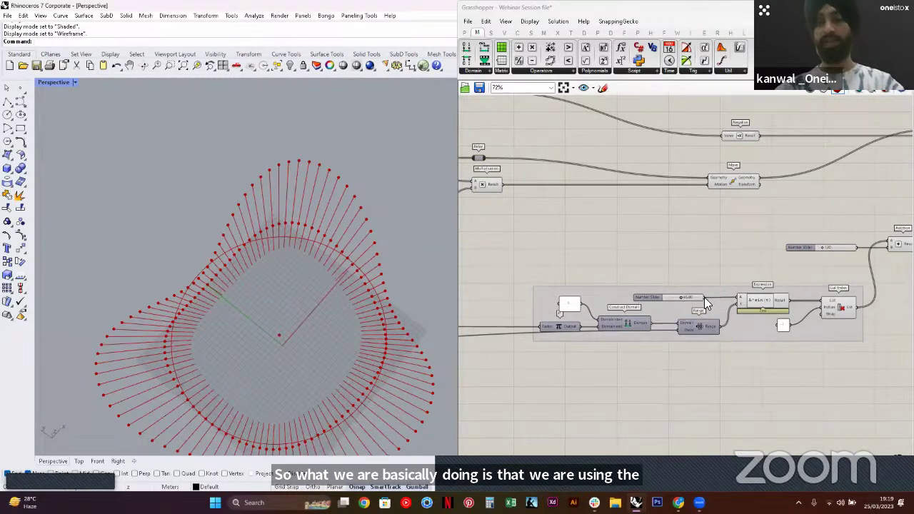
pyautogui.moveTo(780, 302); pyautogui.dragTo(736, 292, button='right')
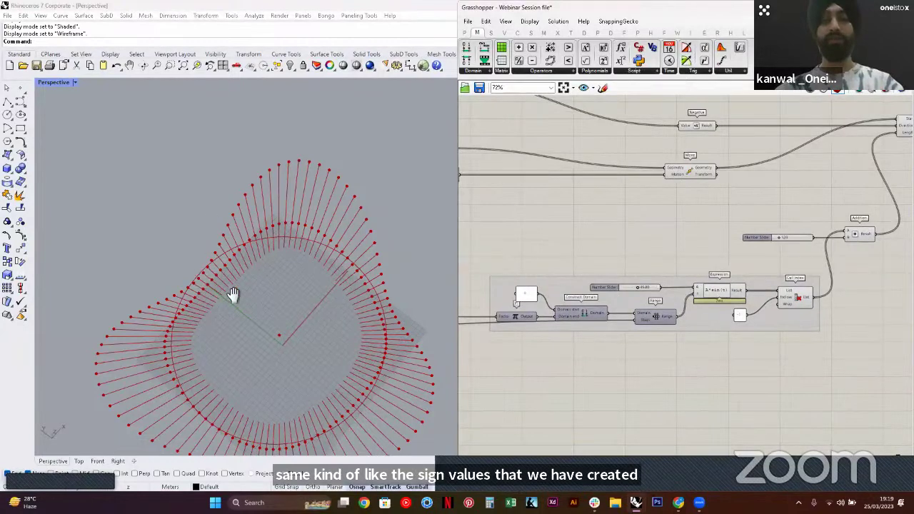
pyautogui.moveTo(231, 296); pyautogui.dragTo(348, 220, button='right')
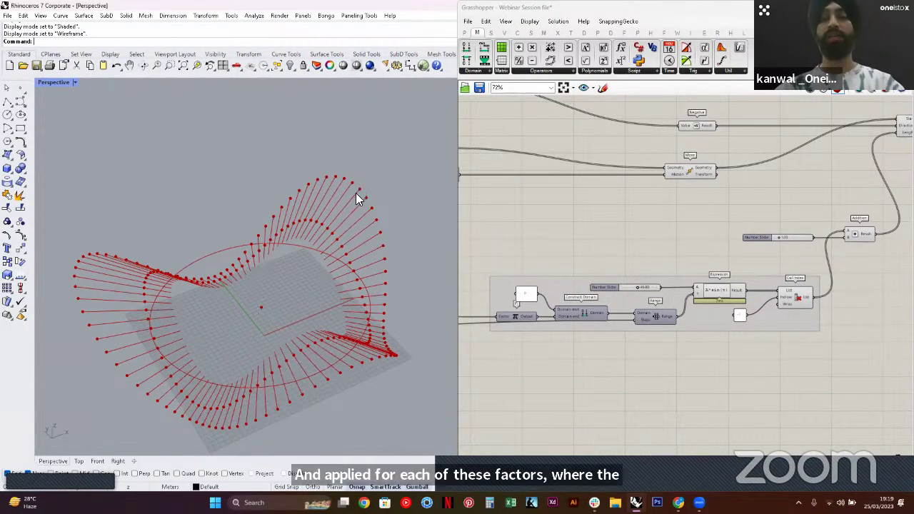
pyautogui.moveTo(353, 267); pyautogui.dragTo(367, 323, button='right')
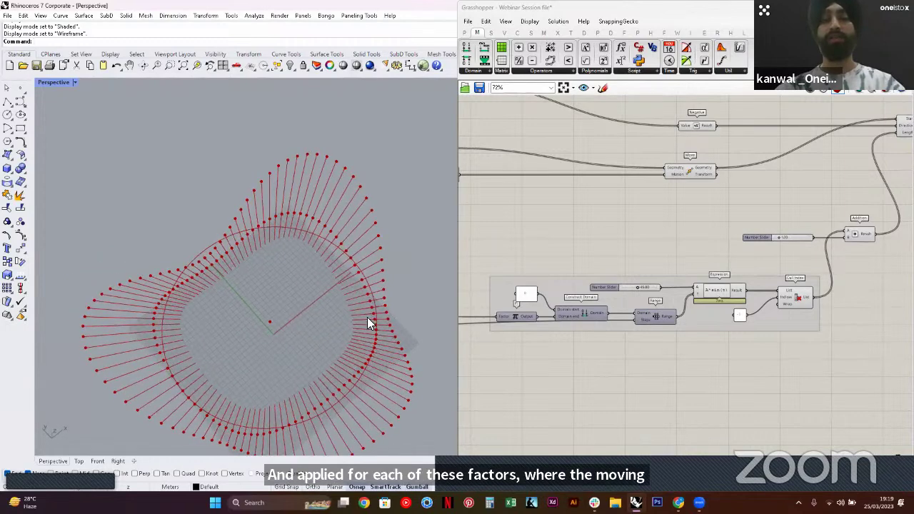
pyautogui.moveTo(335, 365); pyautogui.dragTo(257, 377, button='right')
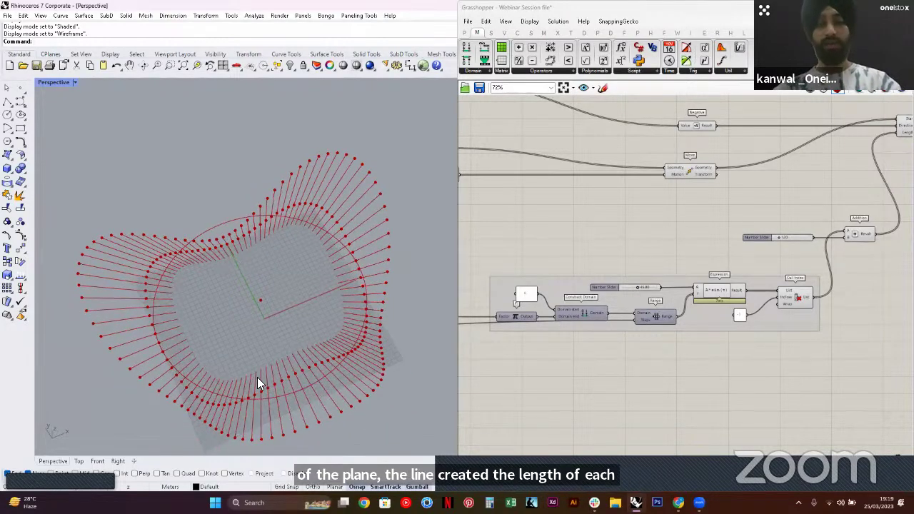
pyautogui.moveTo(575, 304); pyautogui.dragTo(628, 297, button='right')
pyautogui.moveTo(517, 250); pyautogui.dragTo(890, 346)
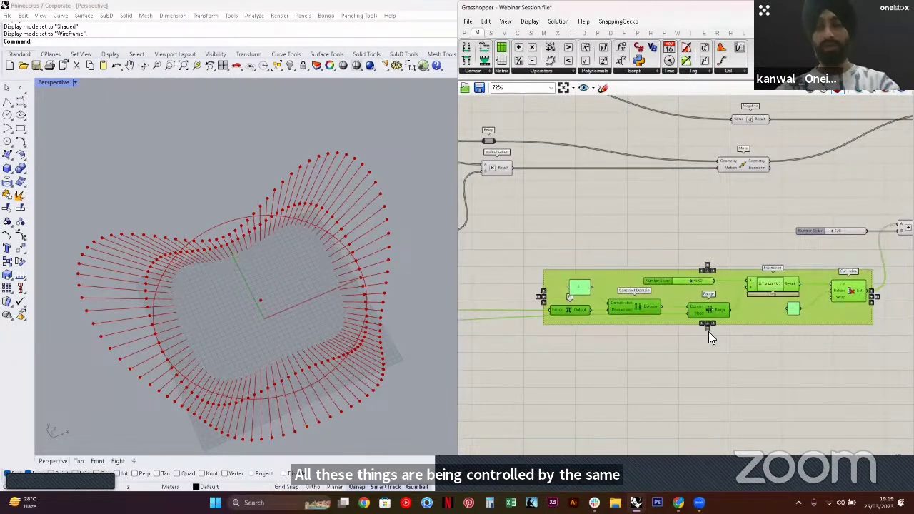
pyautogui.click(637, 348)
# Insert a Relay in the wire feeding the second Range component's Steps input and place it just below the group
pyautogui.moveTo(652, 383); pyautogui.dragTo(724, 373, button='right')
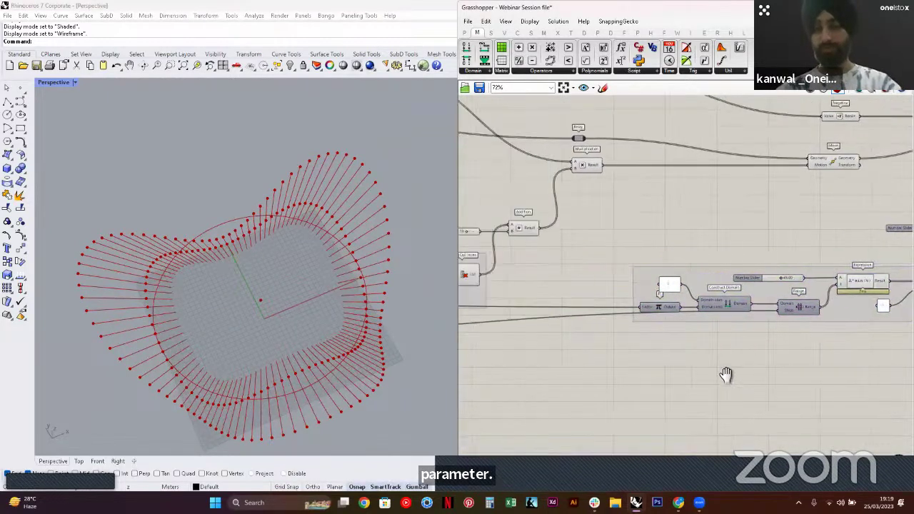
pyautogui.moveTo(637, 352); pyautogui.dragTo(669, 337, button='right')
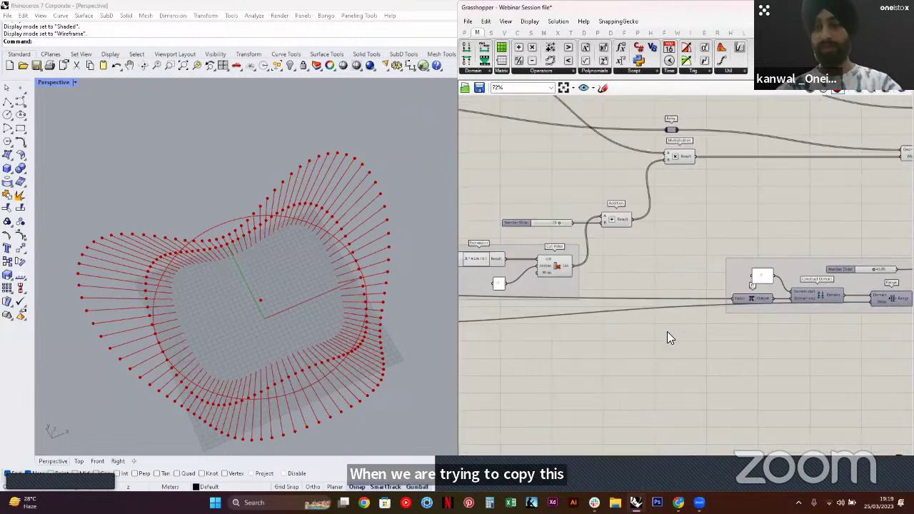
pyautogui.doubleClick(623, 310)
pyautogui.moveTo(624, 310); pyautogui.dragTo(839, 329)
pyautogui.moveTo(839, 329); pyautogui.dragTo(655, 329, button='right')
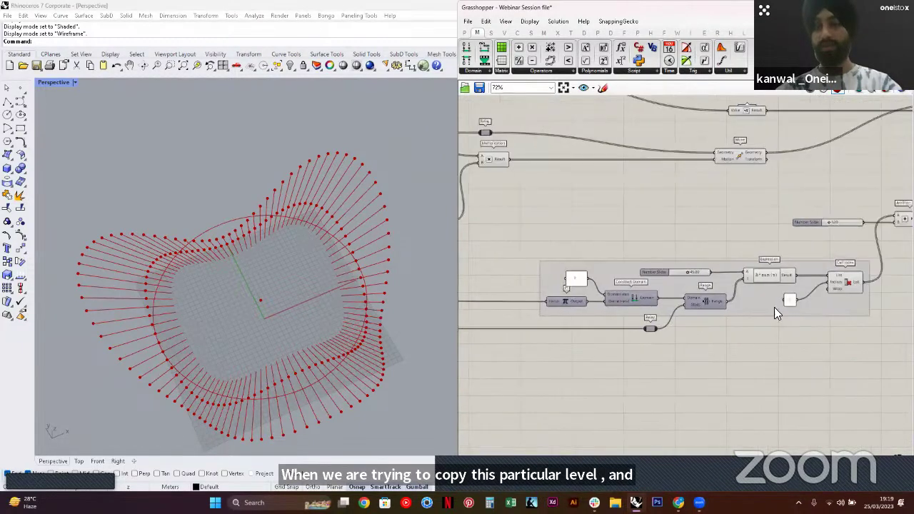
# Examine the Cull Index component and its -1 index panel alongside the resulting lines in the model
pyautogui.scroll(1, 774, 301)
pyautogui.moveTo(766, 287); pyautogui.dragTo(666, 304, button='right')
pyautogui.click(743, 296)
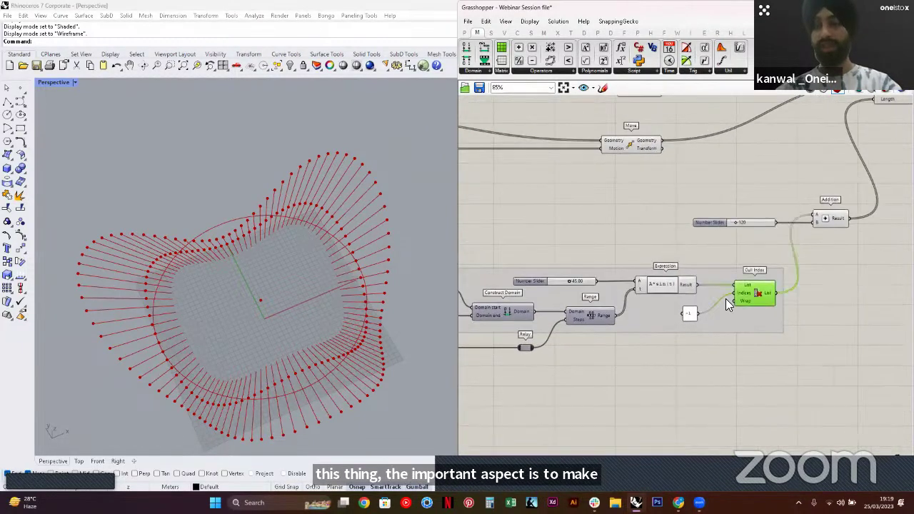
pyautogui.keyDown('shift'); pyautogui.click(689, 315); pyautogui.keyUp('shift')
pyautogui.click(728, 368)
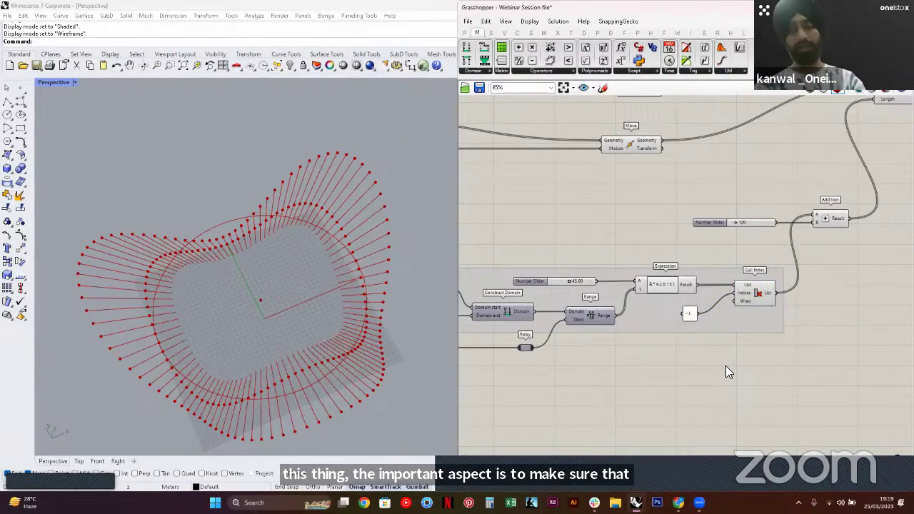
pyautogui.moveTo(399, 367); pyautogui.dragTo(210, 377, button='right')
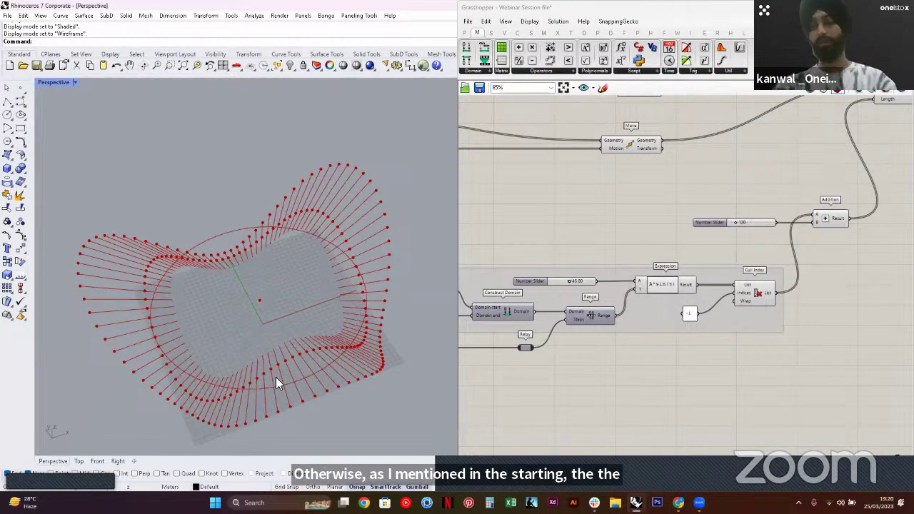
pyautogui.click(758, 299)
pyautogui.scroll(1, 758, 300)
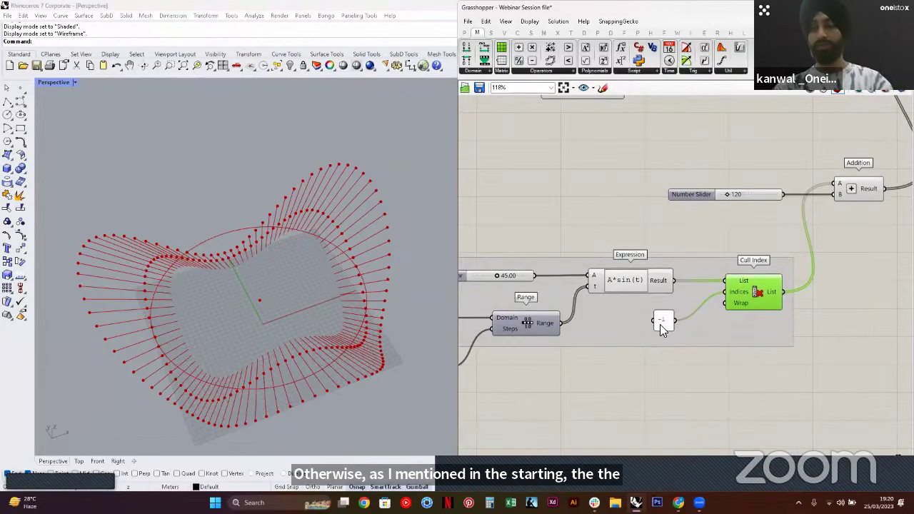
pyautogui.click(660, 325)
pyautogui.click(679, 239)
pyautogui.moveTo(627, 304); pyautogui.dragTo(704, 311, button='right')
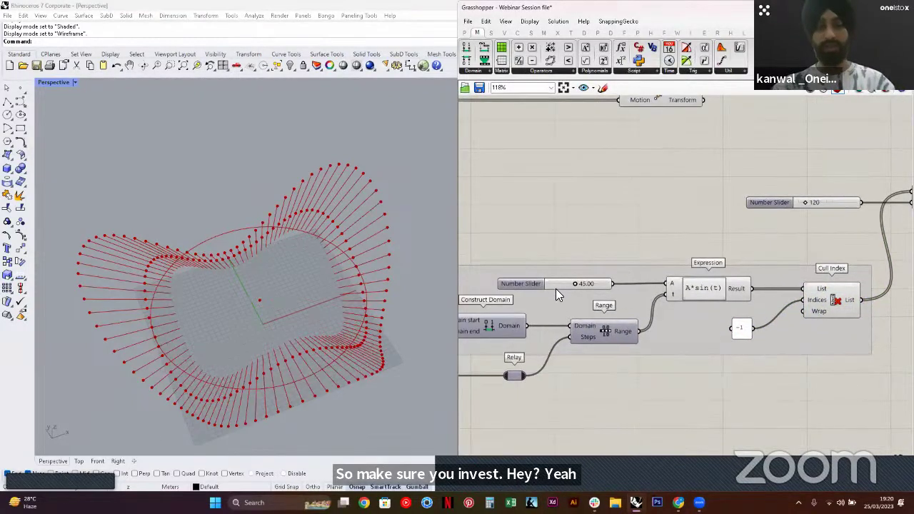
# Raise the slider feeding input A of the A*sin(t) expression to 100.00 while viewing the lines in the Top view
pyautogui.moveTo(564, 292); pyautogui.dragTo(583, 287)
pyautogui.moveTo(265, 334); pyautogui.dragTo(191, 341, button='right')
pyautogui.click(79, 461)
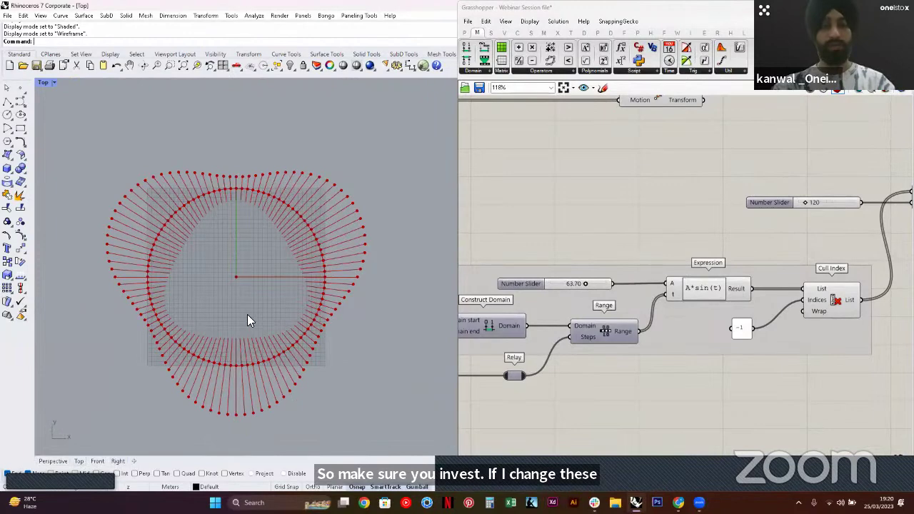
pyautogui.moveTo(583, 289); pyautogui.dragTo(612, 296)
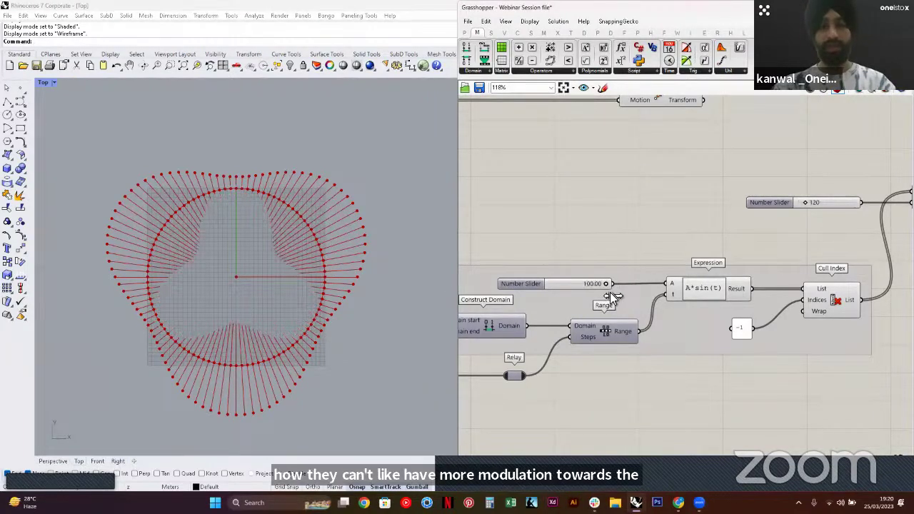
# Set the number slider feeding input B of the Addition component to 150
pyautogui.moveTo(771, 249); pyautogui.dragTo(656, 285, button='right')
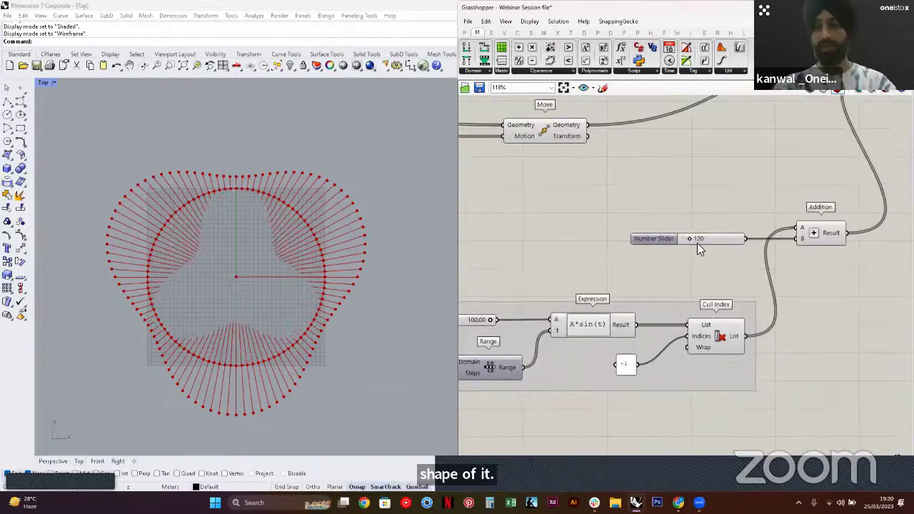
pyautogui.moveTo(688, 239); pyautogui.dragTo(693, 242)
pyautogui.doubleClick(707, 237)
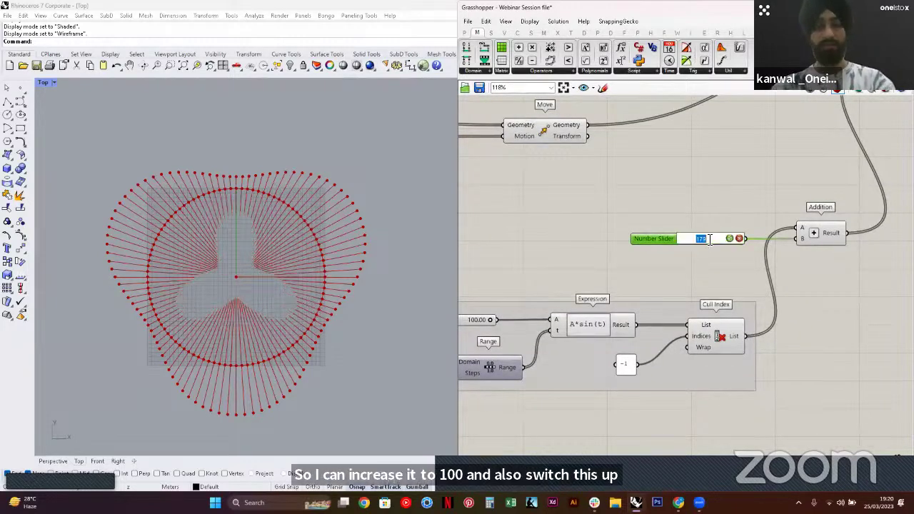
pyautogui.write('150')
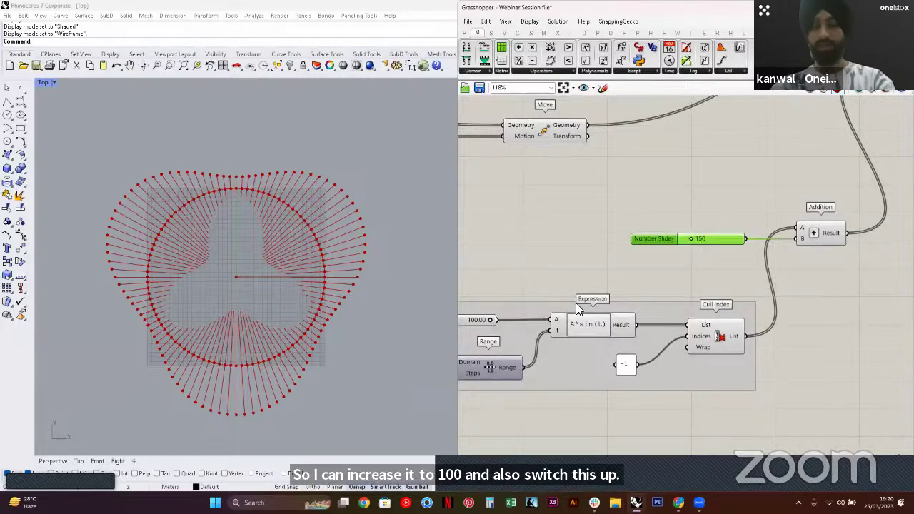
pyautogui.press('Return')
# Try values of 60 and 90 on the slider feeding input A of the A*sin(t) expression
pyautogui.scroll(5, 564, 325)
pyautogui.doubleClick(578, 307)
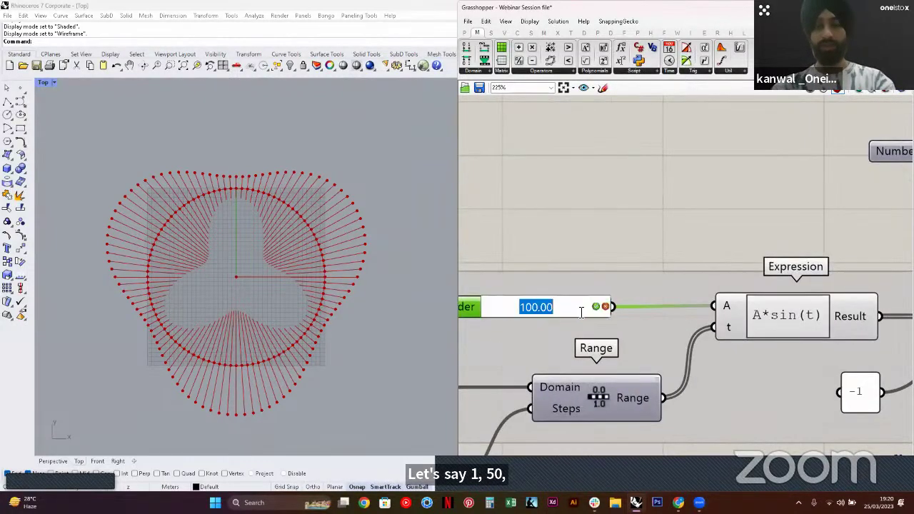
pyautogui.write('60')
pyautogui.press('Return')
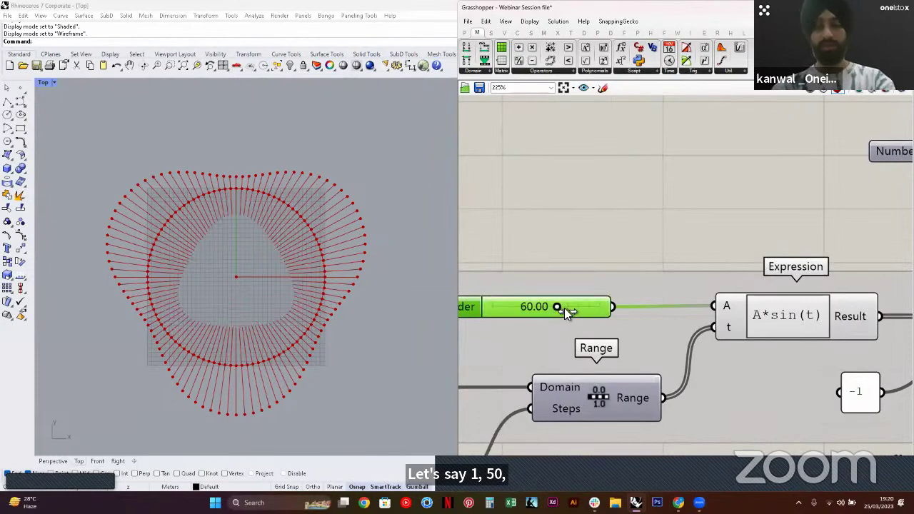
pyautogui.moveTo(564, 309); pyautogui.dragTo(590, 309)
pyautogui.doubleClick(571, 308)
pyautogui.write('9')
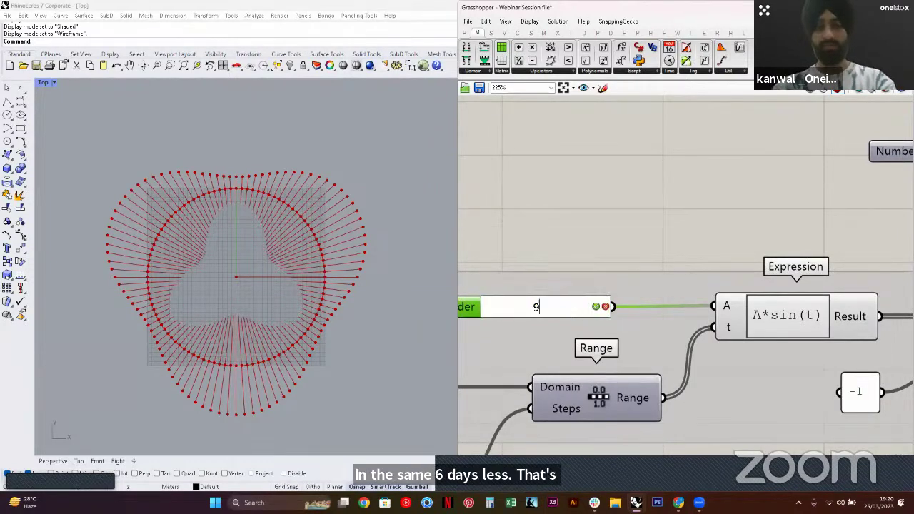
pyautogui.write('0')
pyautogui.press('Return')
# Switch to the Perspective view and reduce the expression's input A slider to 80 and finally to 65
pyautogui.moveTo(180, 357); pyautogui.dragTo(199, 301, button='right')
pyautogui.click(61, 462)
pyautogui.moveTo(235, 326); pyautogui.dragTo(309, 241, button='right')
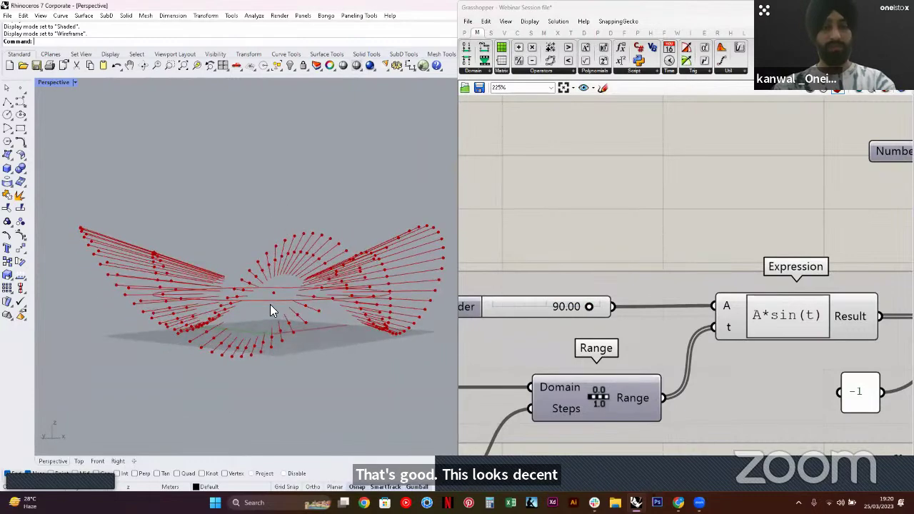
pyautogui.scroll(-5, 271, 306)
pyautogui.moveTo(271, 306); pyautogui.dragTo(287, 291, button='right')
pyautogui.scroll(5, 232, 279)
pyautogui.doubleClick(568, 309)
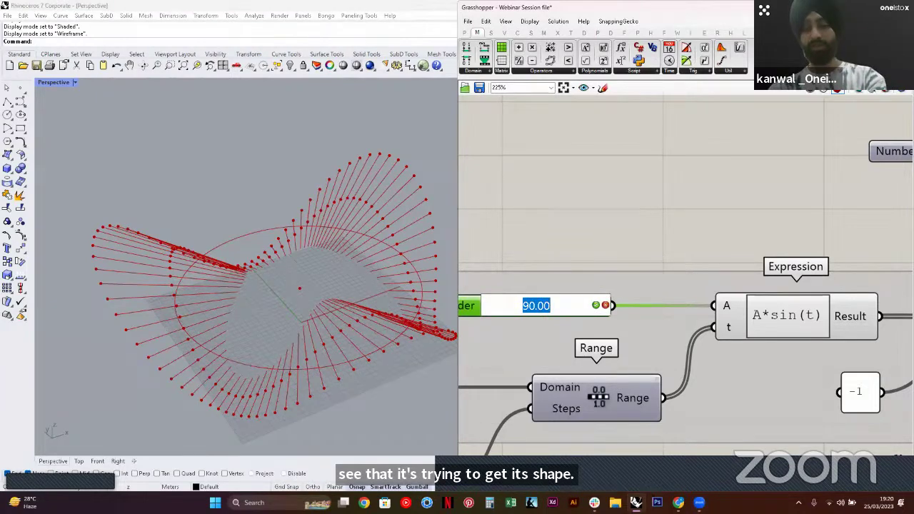
pyautogui.write('80')
pyautogui.press('Return')
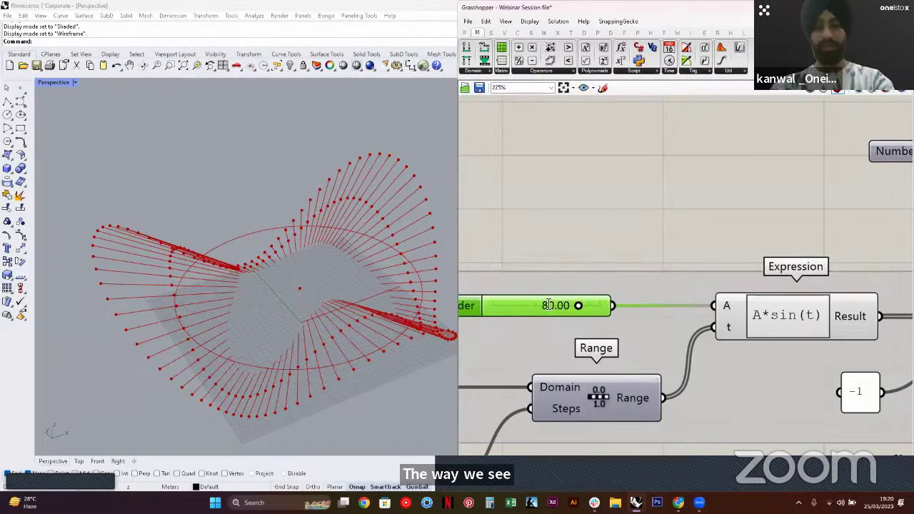
pyautogui.doubleClick(546, 304)
pyautogui.write('65')
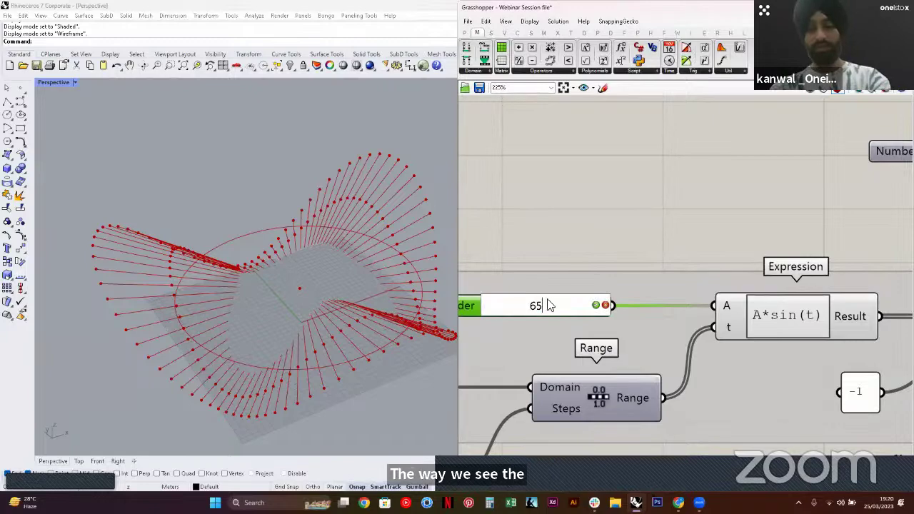
pyautogui.press('Return')
# Examine the radial lines from several angles and follow the definition from the sine expression through Addition to Line SDL
pyautogui.moveTo(205, 363); pyautogui.dragTo(328, 270, button='right')
pyautogui.scroll(-5, 328, 270)
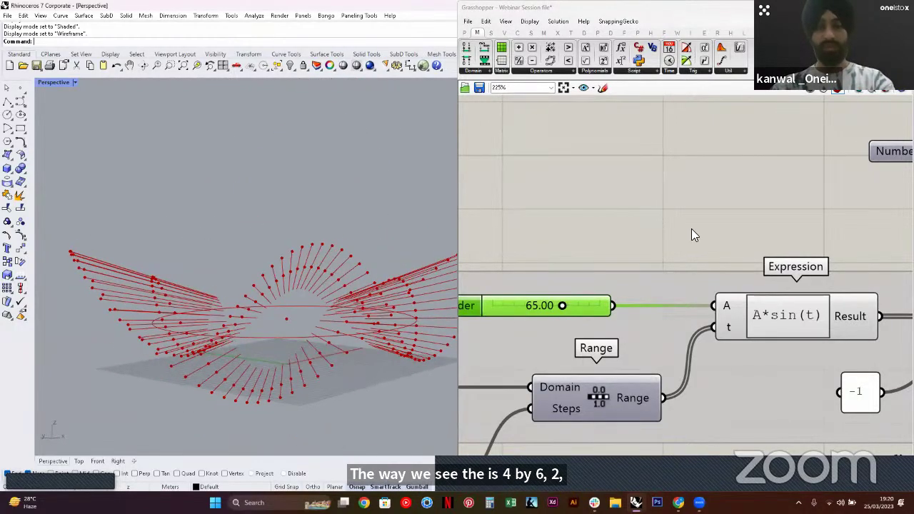
pyautogui.scroll(-5, 682, 243)
pyautogui.click(680, 246)
pyautogui.moveTo(716, 270); pyautogui.dragTo(656, 291, button='right')
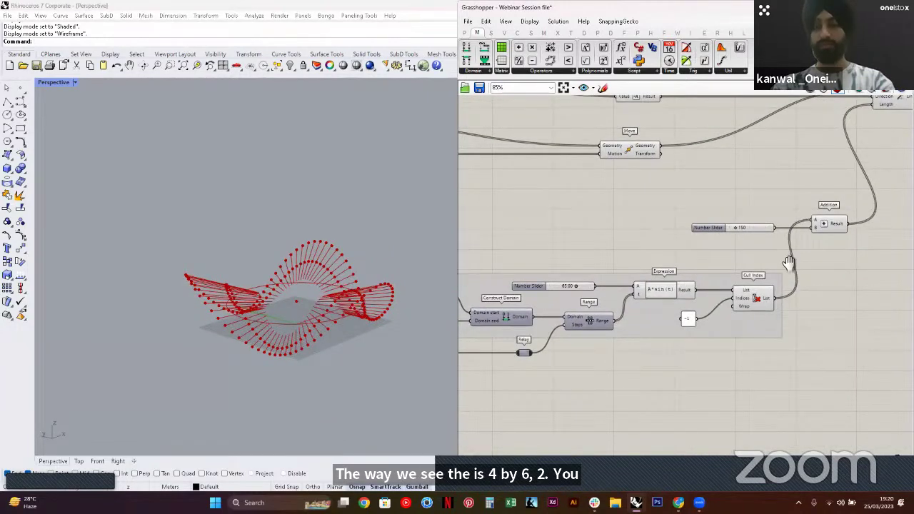
pyautogui.moveTo(788, 264); pyautogui.dragTo(581, 319, button='right')
pyautogui.scroll(2, 695, 154)
pyautogui.click(695, 154)
pyautogui.click(388, 315)
pyautogui.moveTo(335, 343); pyautogui.dragTo(279, 368, button='right')
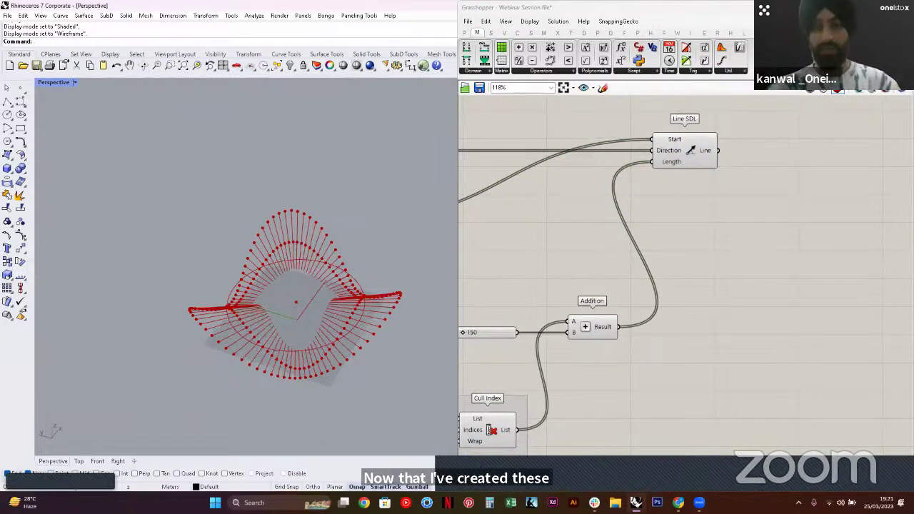
pyautogui.click(791, 122)
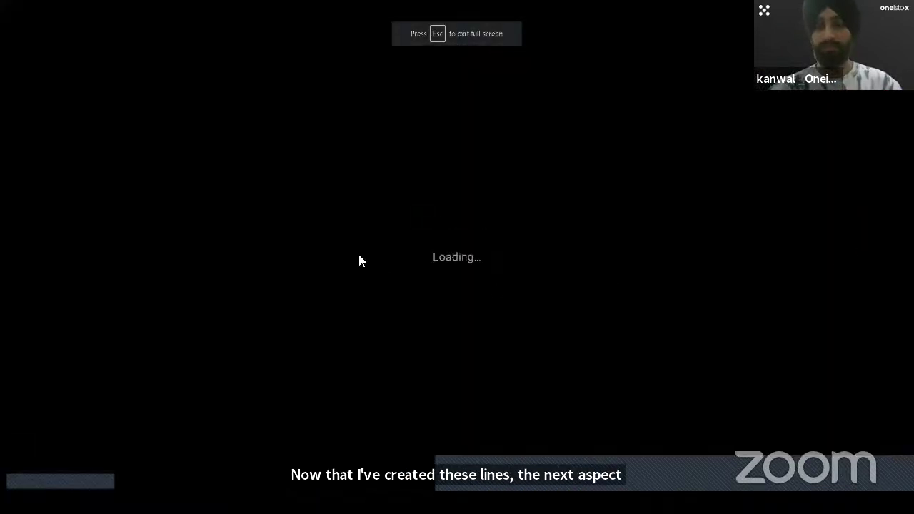
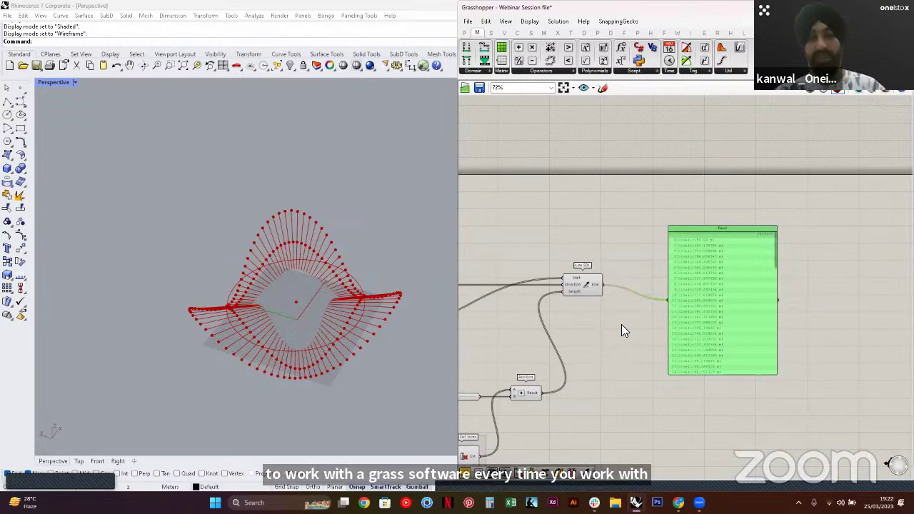
# Delete the panel connected to the Line SDL component's Line output
pyautogui.scroll(4, 661, 274)
pyautogui.moveTo(708, 247); pyautogui.dragTo(693, 204, button='right')
pyautogui.press('Delete')
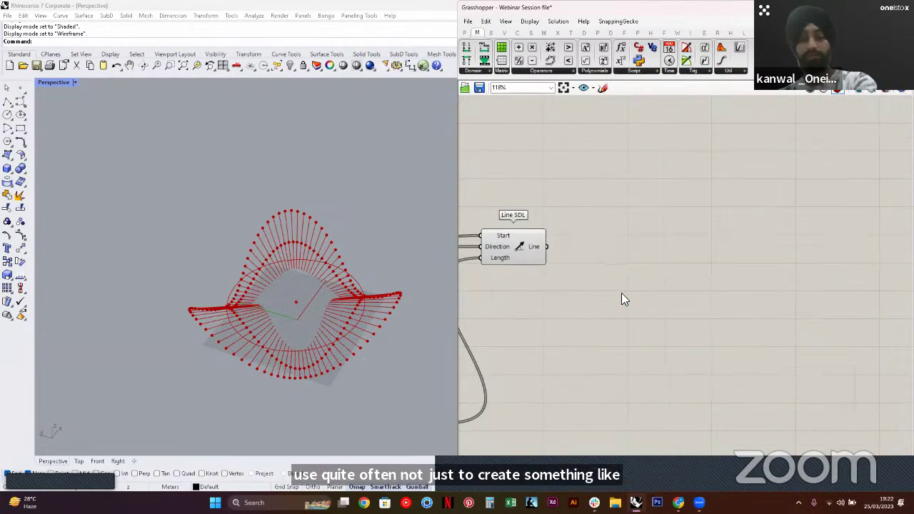
# Add a List Item component and connect the Line SDL output to its List input
pyautogui.moveTo(262, 317); pyautogui.dragTo(251, 317, button='right')
pyautogui.scroll(5, 305, 297)
pyautogui.moveTo(274, 353); pyautogui.dragTo(227, 351, button='right')
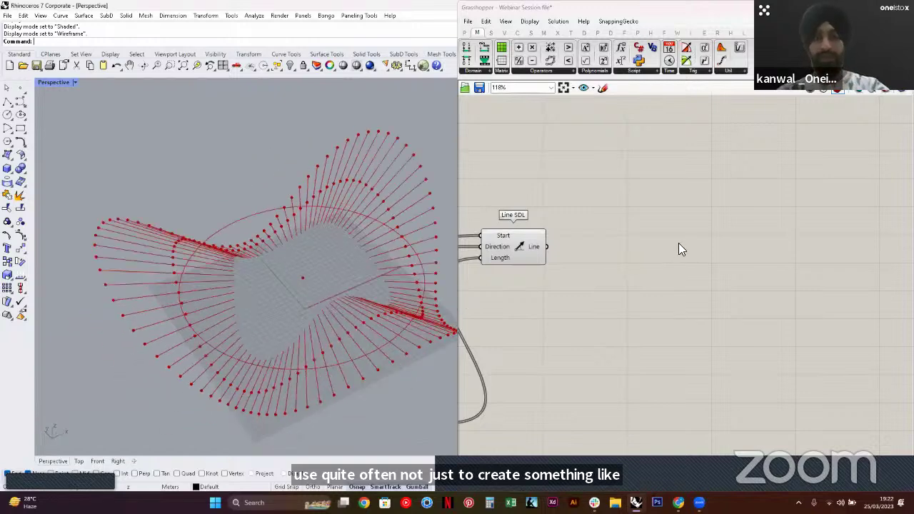
pyautogui.doubleClick(640, 261)
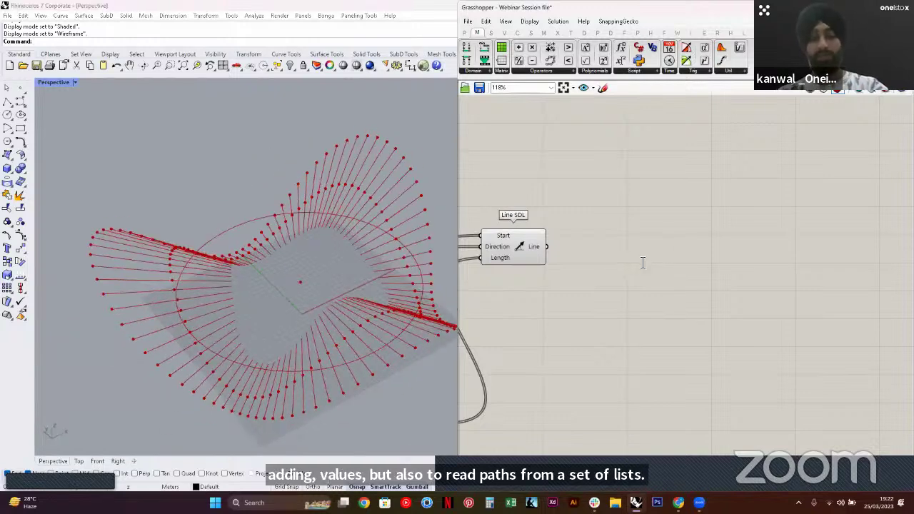
pyautogui.doubleClick(642, 263)
pyautogui.write('LIS')
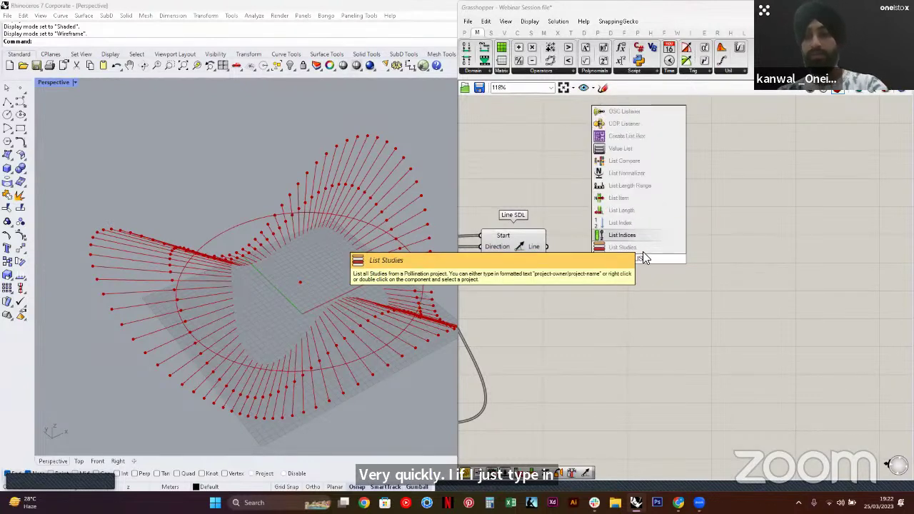
pyautogui.click(628, 199)
pyautogui.moveTo(606, 249); pyautogui.dragTo(639, 256)
# Set the Perspective viewport to Rendered display and view the line picked by the List Item component
pyautogui.moveTo(302, 378); pyautogui.dragTo(83, 96, button='right')
pyautogui.scroll(5, 298, 357)
pyautogui.click(75, 83)
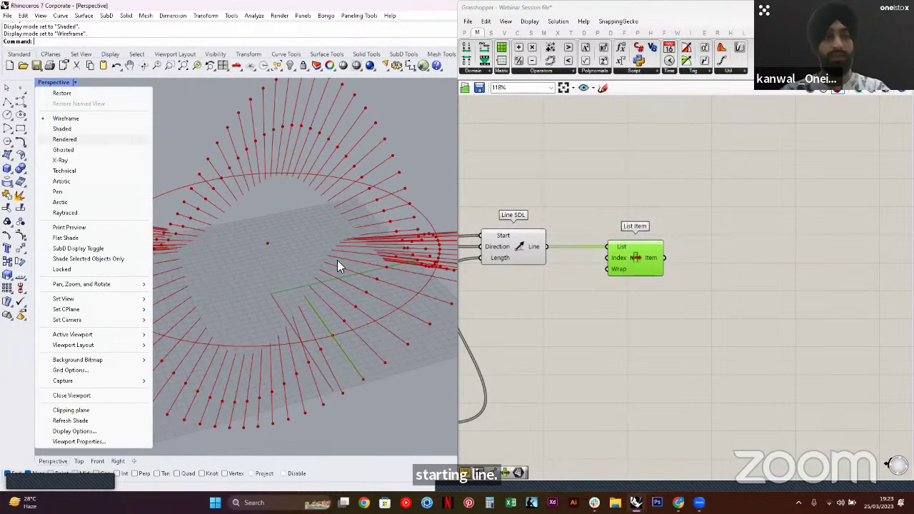
pyautogui.click(64, 139)
pyautogui.scroll(2, 310, 326)
pyautogui.moveTo(309, 326); pyautogui.dragTo(357, 315, button='right')
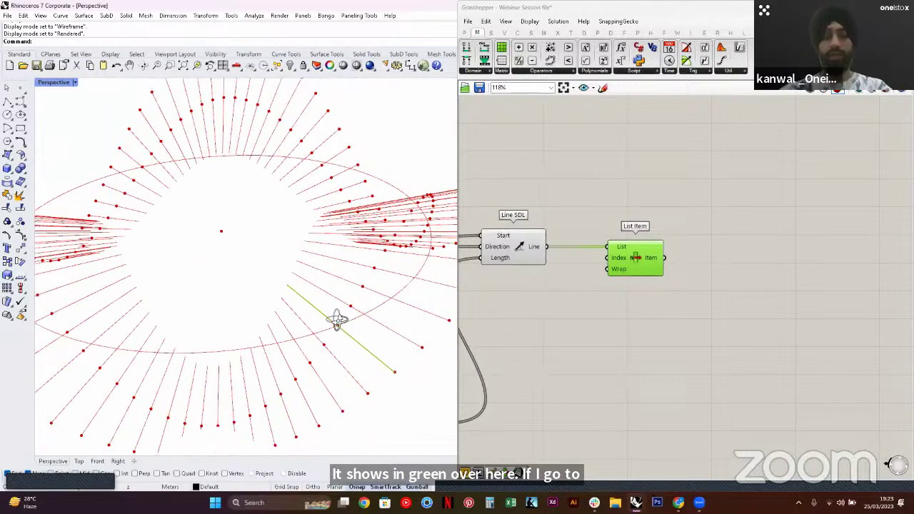
pyautogui.moveTo(345, 321); pyautogui.dragTo(319, 305, button='right')
pyautogui.scroll(5, 644, 265)
pyautogui.scroll(-2, 632, 280)
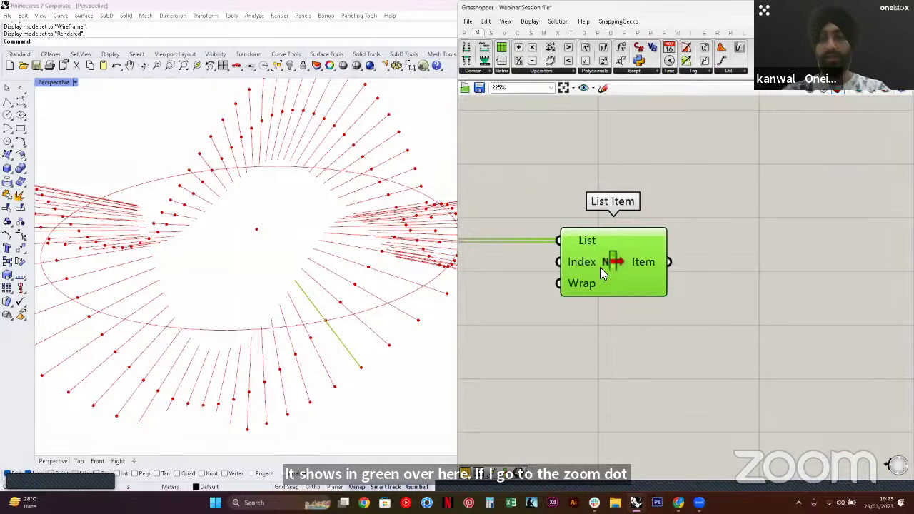
# Duplicate the List Item component, feed the copy's Index from a number slider of 2, and highlight both picked lines
pyautogui.scroll(-3, 600, 267)
pyautogui.keyDown('alt'); pyautogui.moveTo(616, 273); pyautogui.dragTo(613, 341); pyautogui.keyUp('alt')
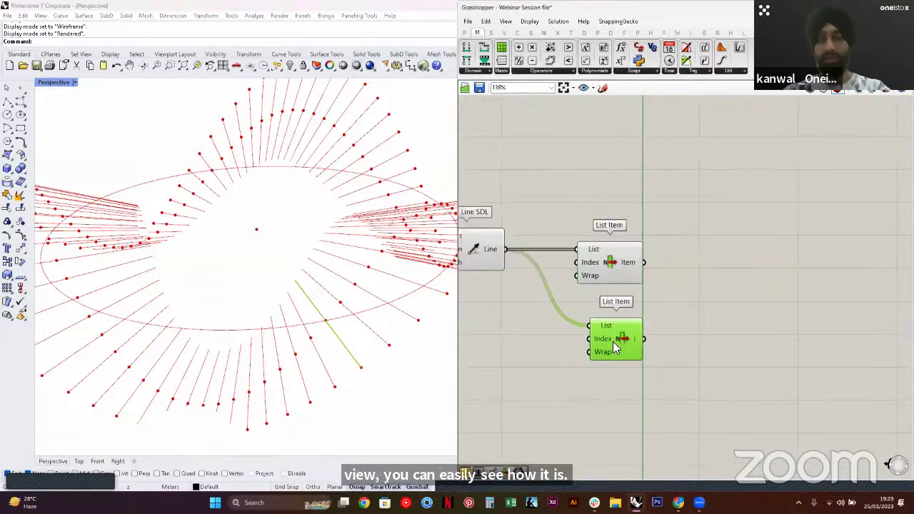
pyautogui.moveTo(502, 343); pyautogui.dragTo(579, 356, button='right')
pyautogui.doubleClick(587, 350)
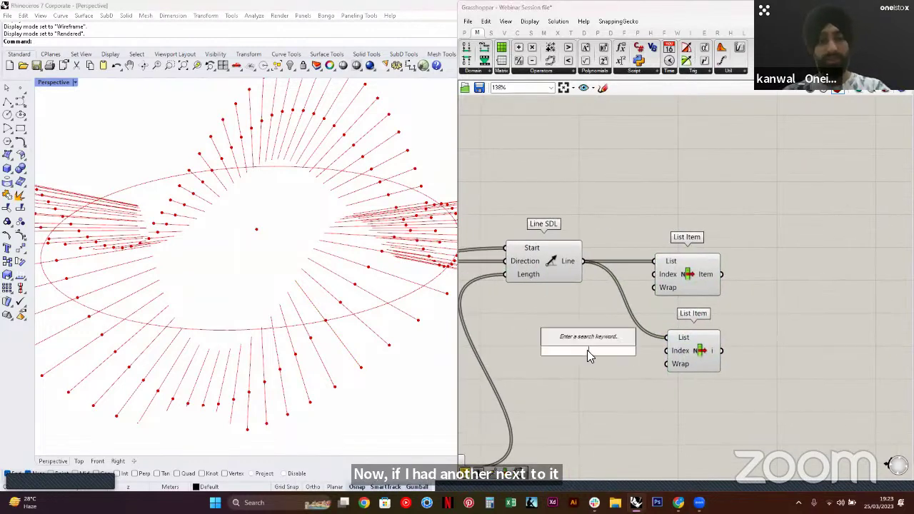
pyautogui.write('2')
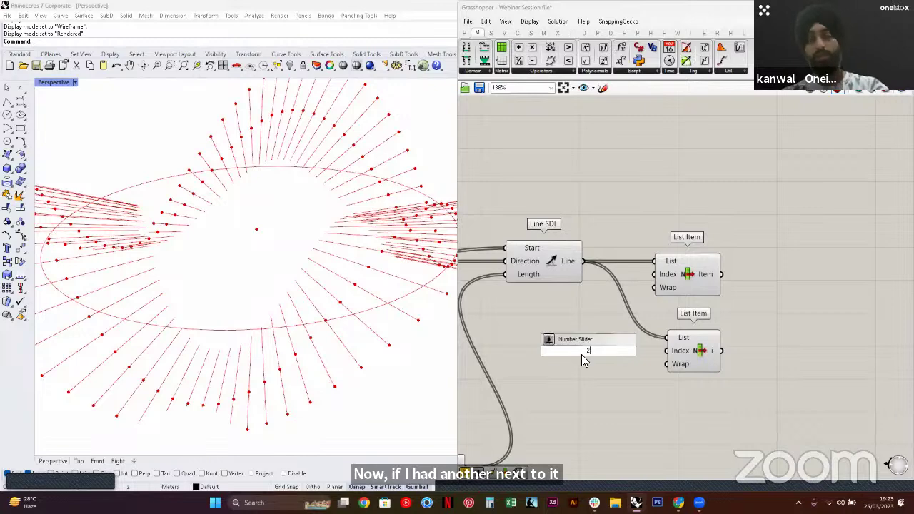
pyautogui.press('Return')
pyautogui.moveTo(655, 351); pyautogui.dragTo(674, 352)
pyautogui.click(698, 344)
pyautogui.keyDown('shift'); pyautogui.click(692, 271); pyautogui.keyUp('shift')
pyautogui.moveTo(254, 347); pyautogui.dragTo(330, 361, button='right')
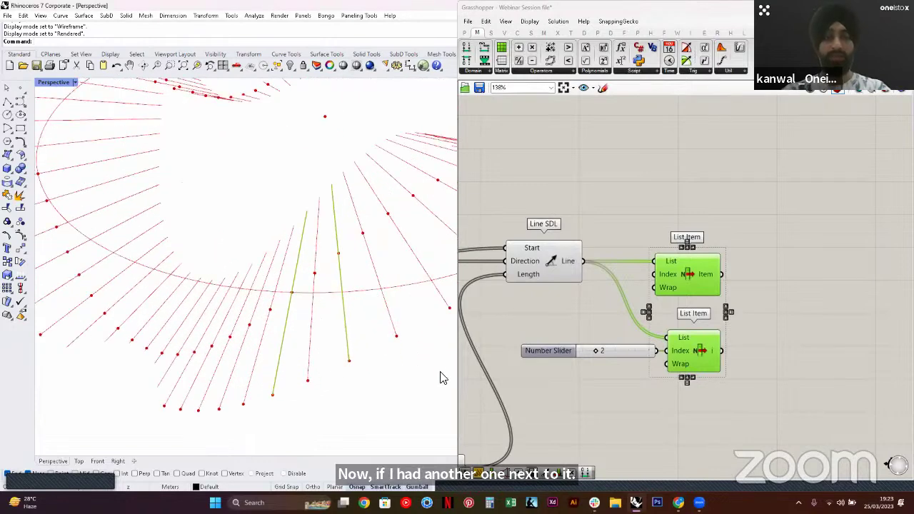
# Add a Loft component and connect both List Item outputs to its Curves input
pyautogui.moveTo(871, 277); pyautogui.dragTo(778, 294, button='right')
pyautogui.doubleClick(778, 294)
pyautogui.write('lo')
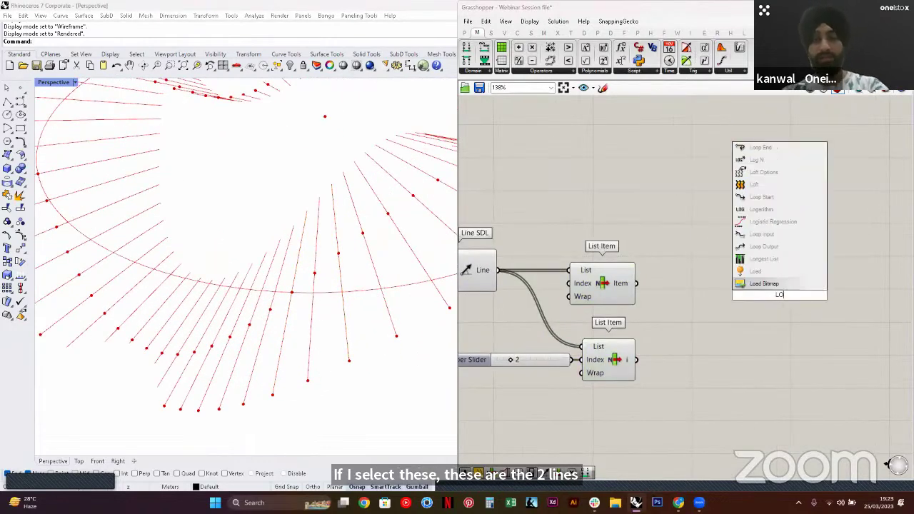
pyautogui.click(754, 185)
pyautogui.moveTo(636, 283); pyautogui.dragTo(733, 295)
pyautogui.moveTo(636, 283); pyautogui.dragTo(742, 289)
pyautogui.moveTo(635, 359); pyautogui.dragTo(735, 292)
# Annotate the lofted surface on screen with a small rectangle and an arrow extending its middle line, and clear the annotations
pyautogui.moveTo(340, 332); pyautogui.dragTo(316, 265, button='right')
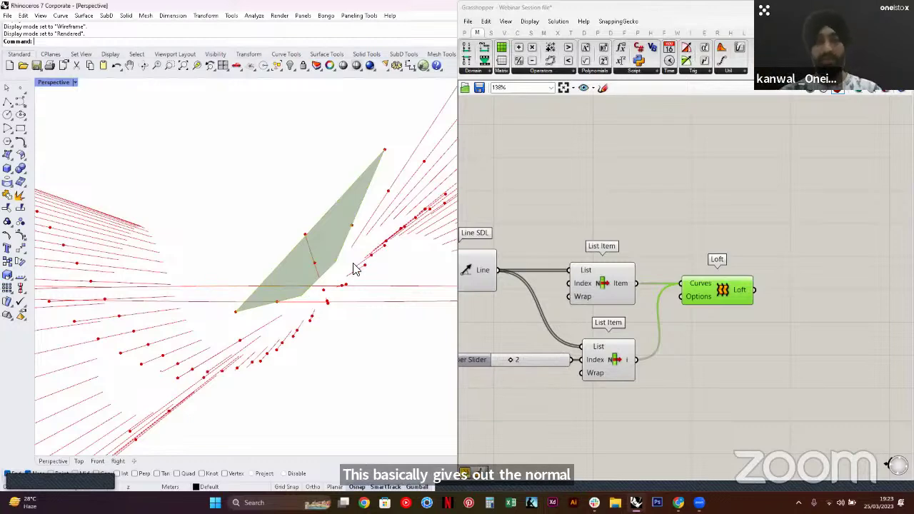
pyautogui.moveTo(289, 312); pyautogui.dragTo(242, 268, button='right')
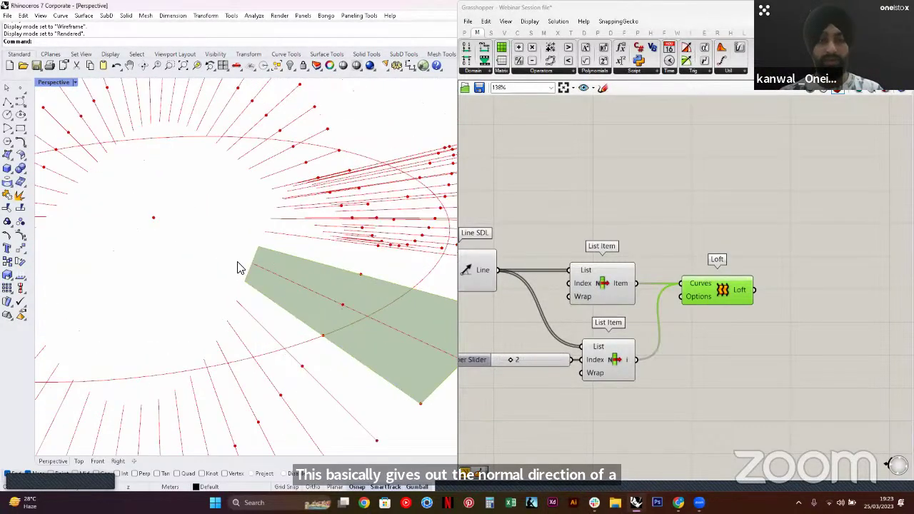
pyautogui.scroll(-3, 363, 317)
pyautogui.moveTo(345, 298); pyautogui.dragTo(322, 283, button='right')
pyautogui.scroll(4, 322, 282)
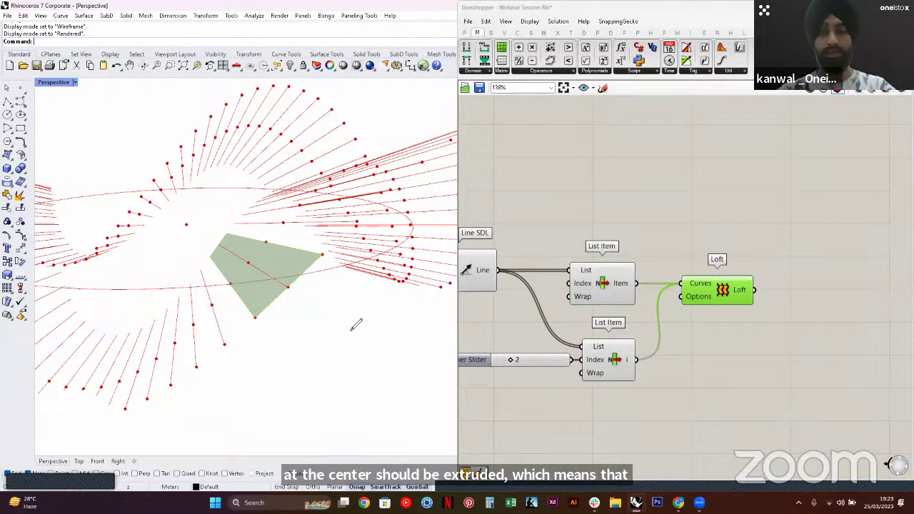
pyautogui.moveTo(288, 288); pyautogui.dragTo(350, 322)
pyautogui.moveTo(250, 251)
pyautogui.mouseDown()
pyautogui.moveTo(263, 257)
pyautogui.moveTo(248, 275)
pyautogui.moveTo(236, 261)
pyautogui.moveTo(265, 246)
pyautogui.moveTo(243, 262)
pyautogui.moveTo(276, 276)
pyautogui.mouseUp()
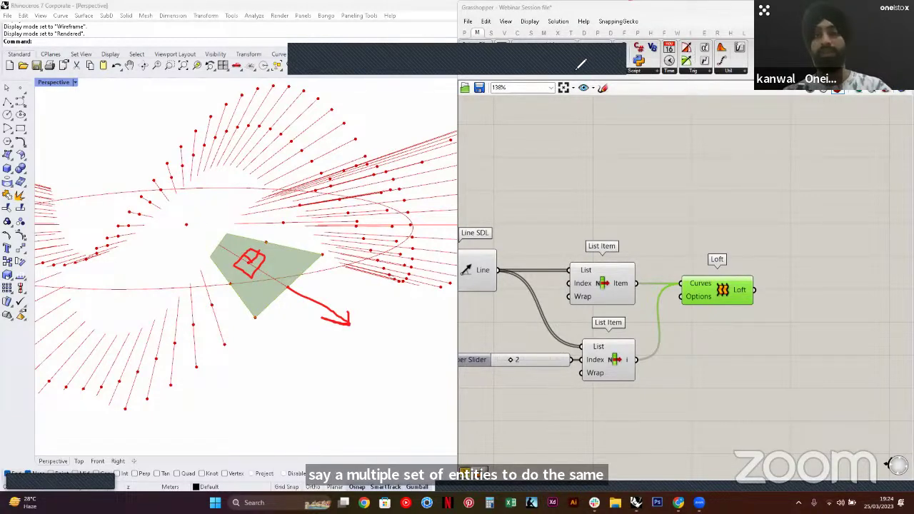
pyautogui.click(588, 68)
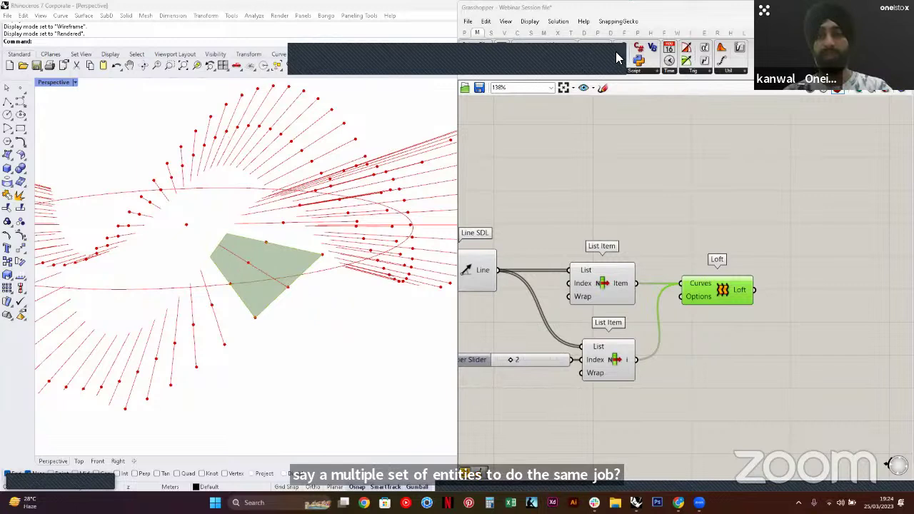
# Delete both List Item components, the index slider and the Loft component
pyautogui.scroll(-4, 660, 293)
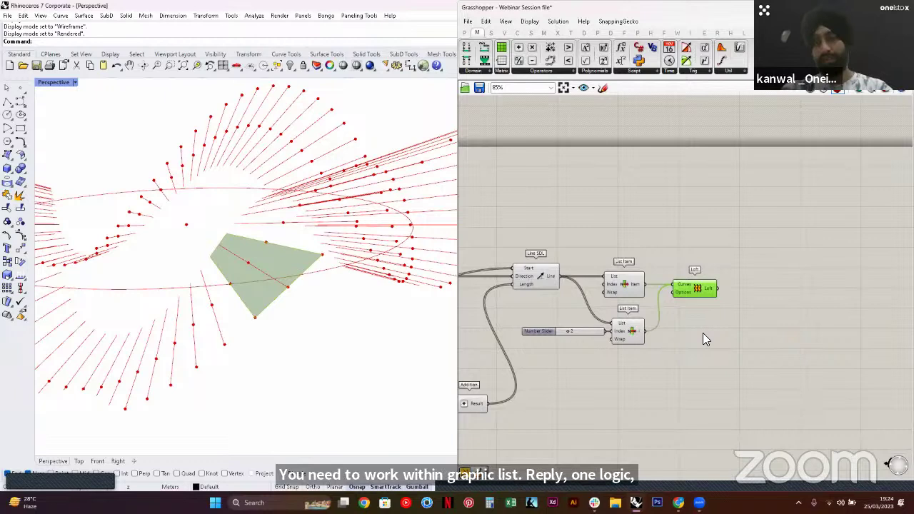
pyautogui.moveTo(719, 375); pyautogui.dragTo(598, 267)
pyautogui.moveTo(704, 344); pyautogui.dragTo(596, 261)
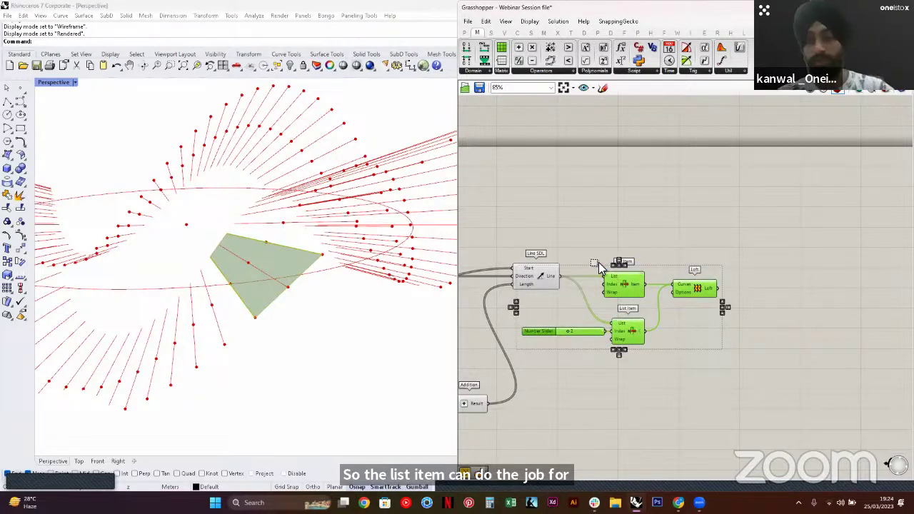
pyautogui.press('Delete')
pyautogui.moveTo(267, 288); pyautogui.dragTo(258, 266, button='right')
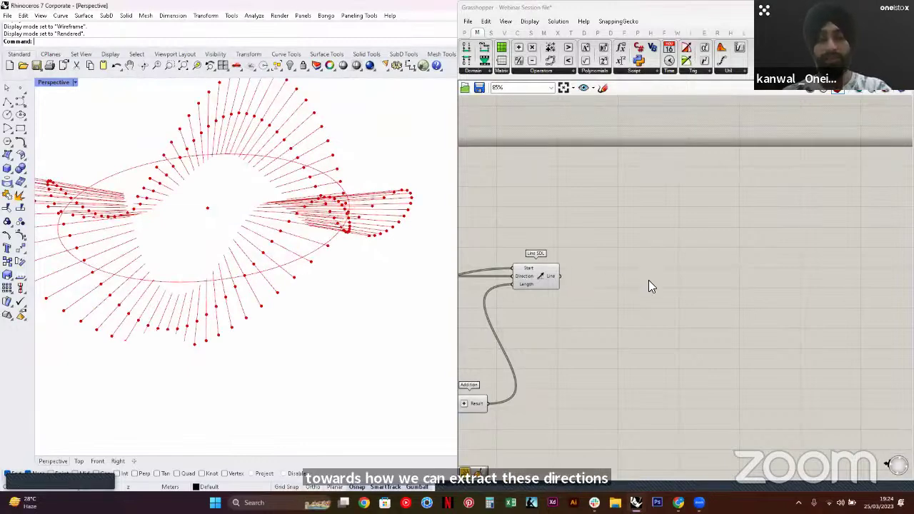
# Add a Shift List component and connect the Line SDL output to its List input
pyautogui.doubleClick(649, 280)
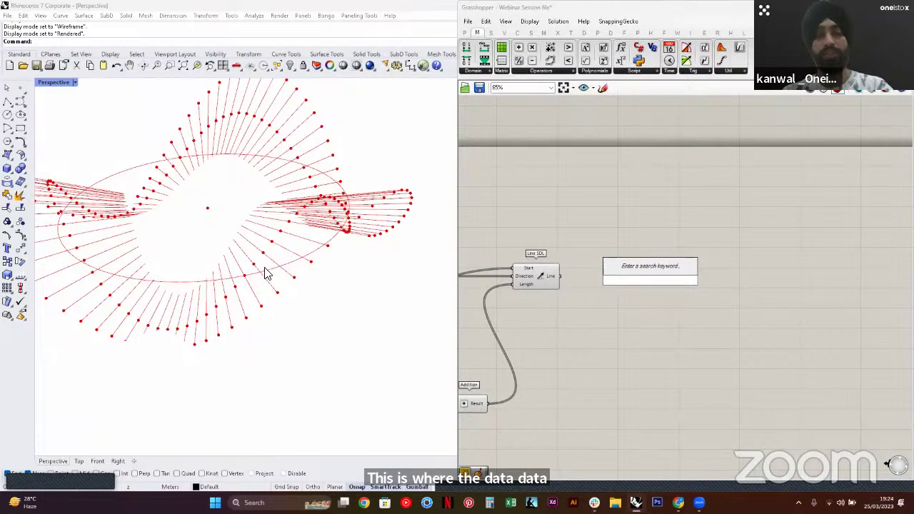
pyautogui.write('SHIF')
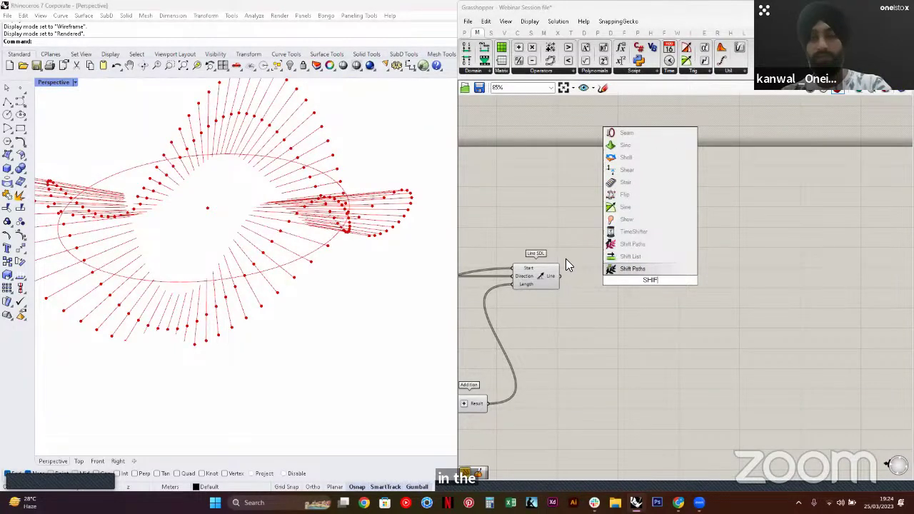
pyautogui.press('Up')
pyautogui.press('Return')
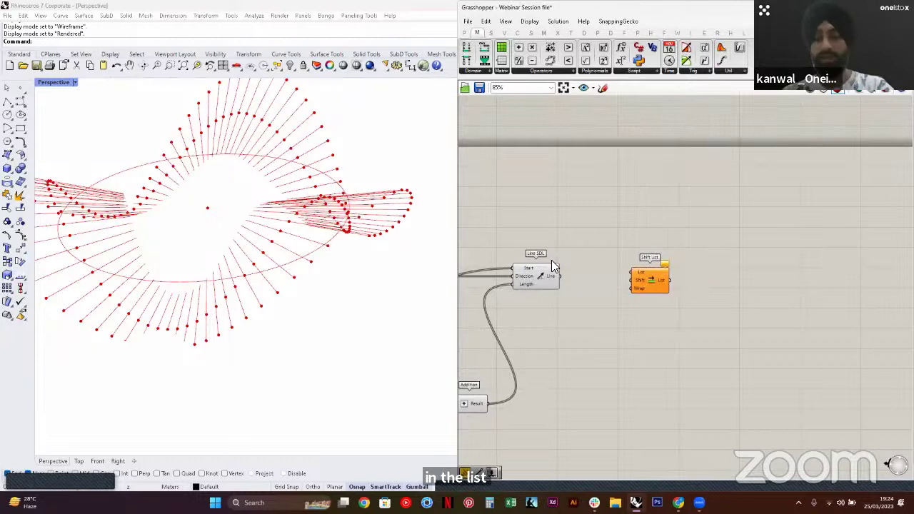
pyautogui.moveTo(558, 275); pyautogui.dragTo(631, 272)
pyautogui.scroll(3, 581, 315)
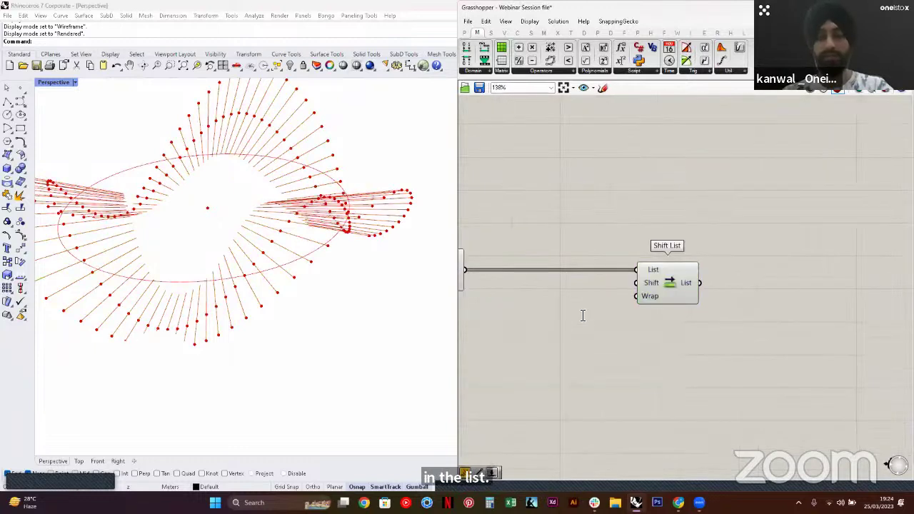
pyautogui.doubleClick(582, 315)
pyautogui.write('-1')
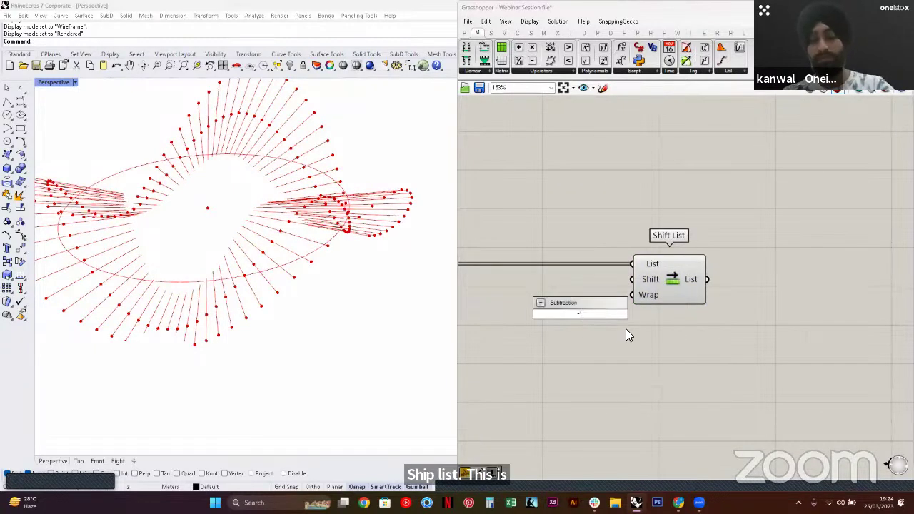
pyautogui.press('Return')
pyautogui.hotkey('ctrl', 'z')
# Add a panel containing -1 and connect it to the Shift input of the Shift List
pyautogui.doubleClick(596, 314)
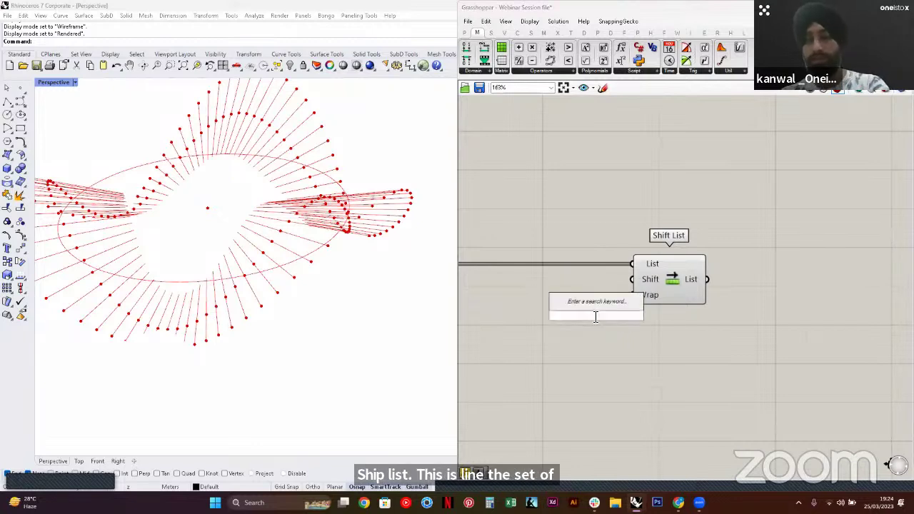
pyautogui.write('-')
pyautogui.press('BackSpace')
pyautogui.press('BackSpace')
pyautogui.write('//')
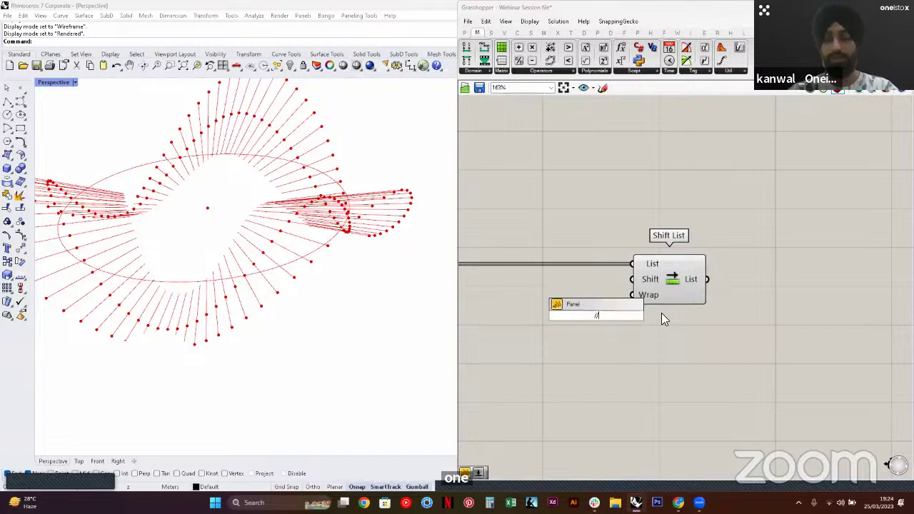
pyautogui.write('-1')
pyautogui.press('Return')
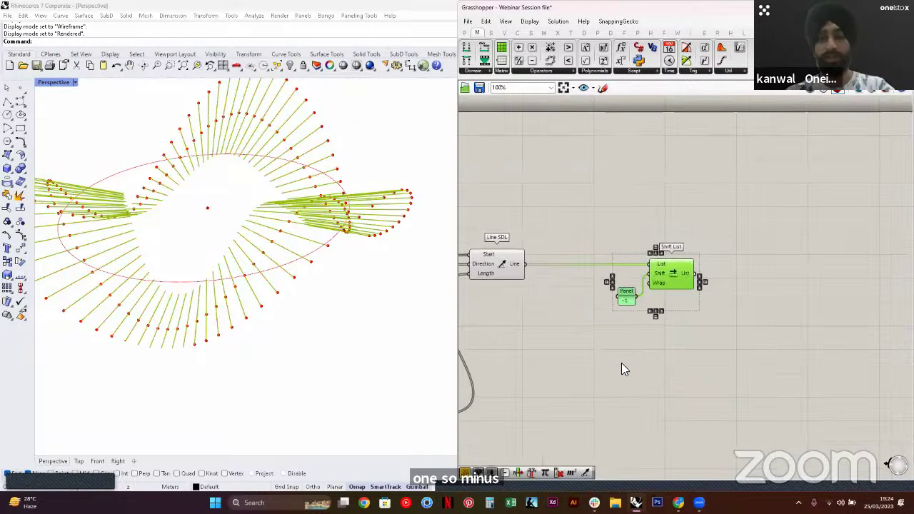
# Duplicate the Shift List with its panel below the original and set the copied panel's value to 1
pyautogui.hotkey('ctrl', 'v')
pyautogui.moveTo(628, 302); pyautogui.dragTo(623, 362)
pyautogui.scroll(4, 623, 362)
pyautogui.doubleClick(624, 362)
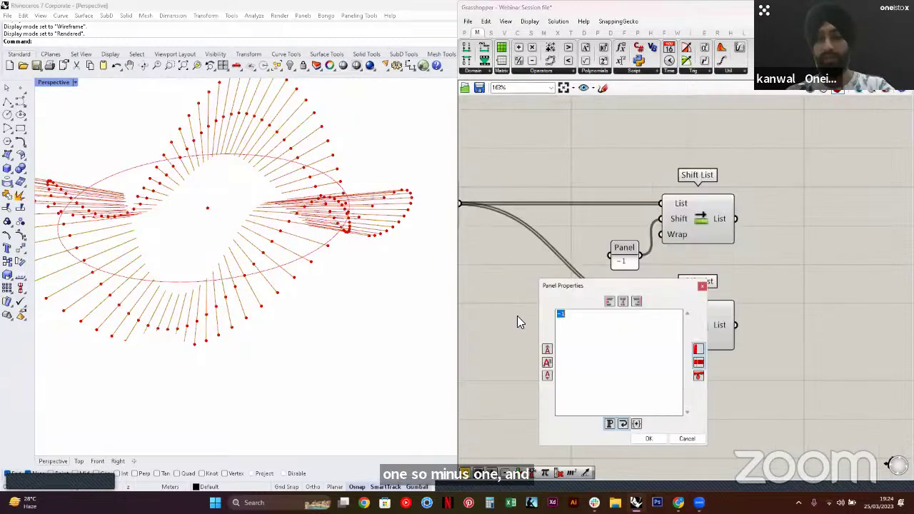
pyautogui.press('BackSpace')
pyautogui.press('BackSpace')
pyautogui.write('1')
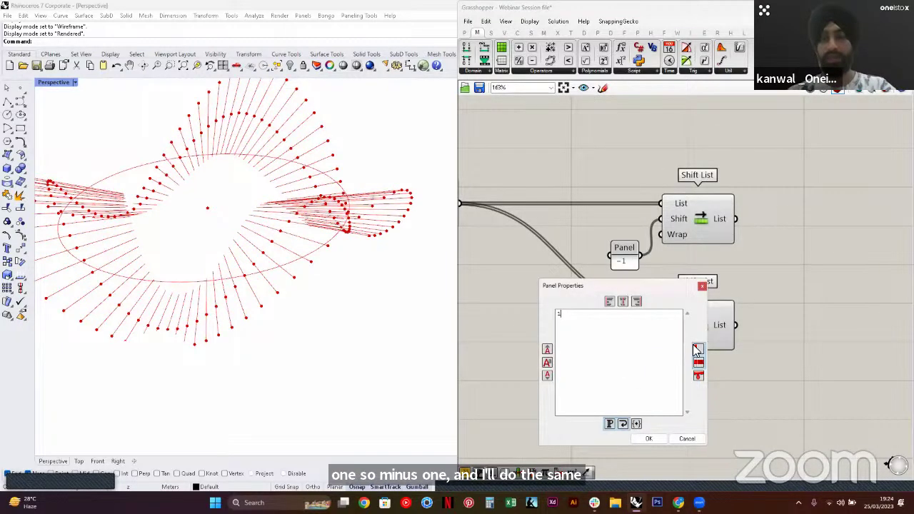
pyautogui.click(648, 438)
pyautogui.scroll(-2, 593, 379)
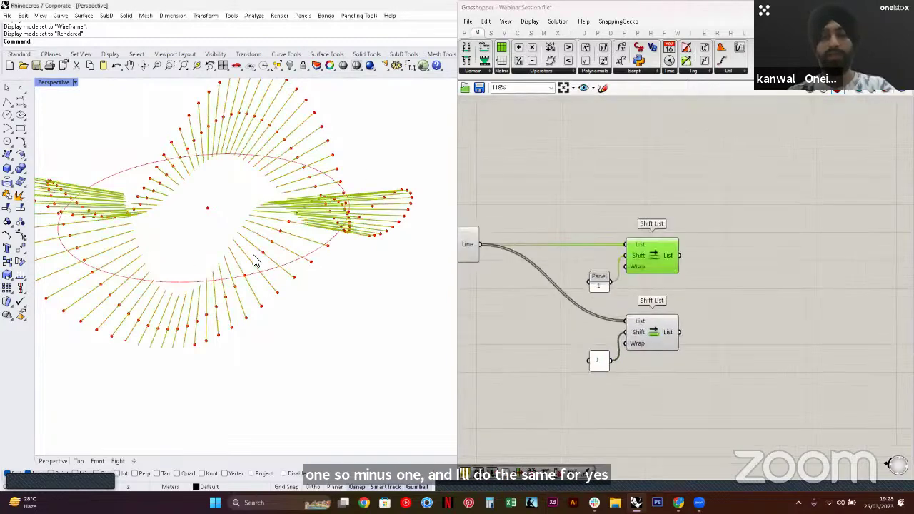
# Add an empty panel and connect the first Shift List's output to it
pyautogui.moveTo(254, 256); pyautogui.dragTo(253, 257, button='right')
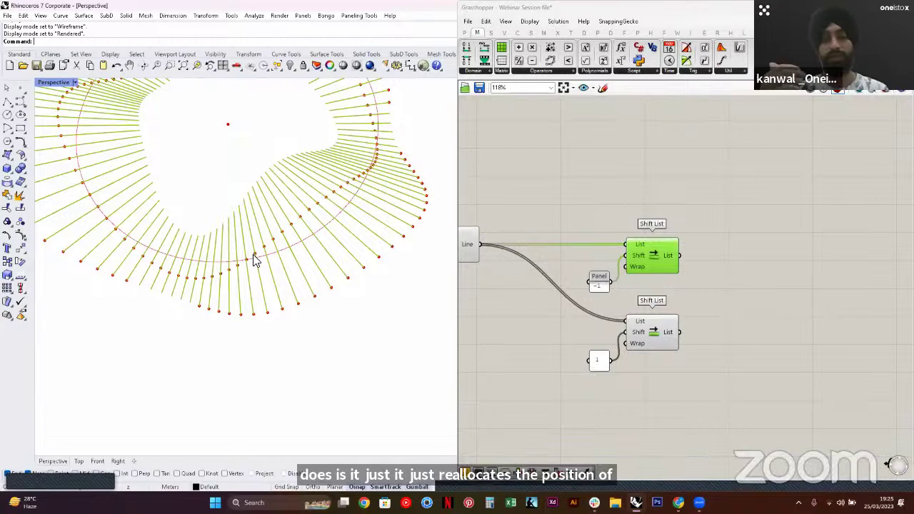
pyautogui.moveTo(726, 197); pyautogui.dragTo(644, 197, button='right')
pyautogui.click(648, 197)
pyautogui.doubleClick(651, 200)
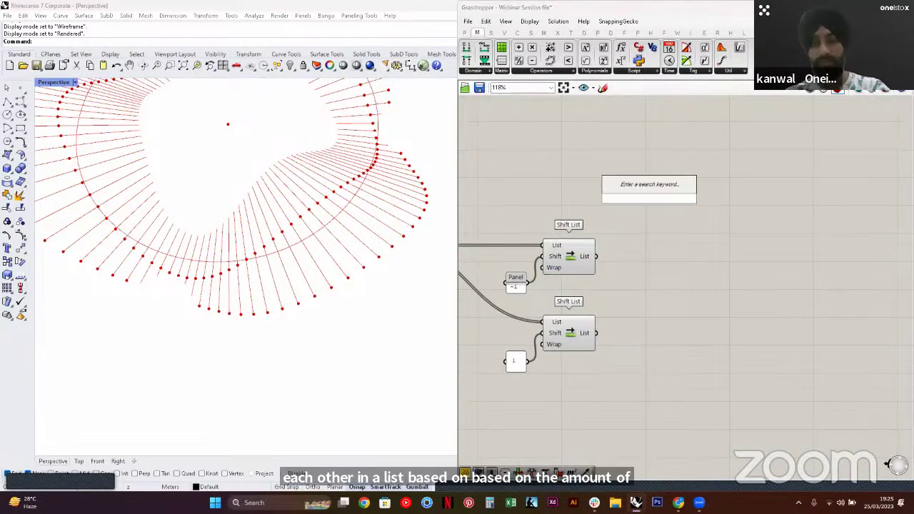
pyautogui.write('line')
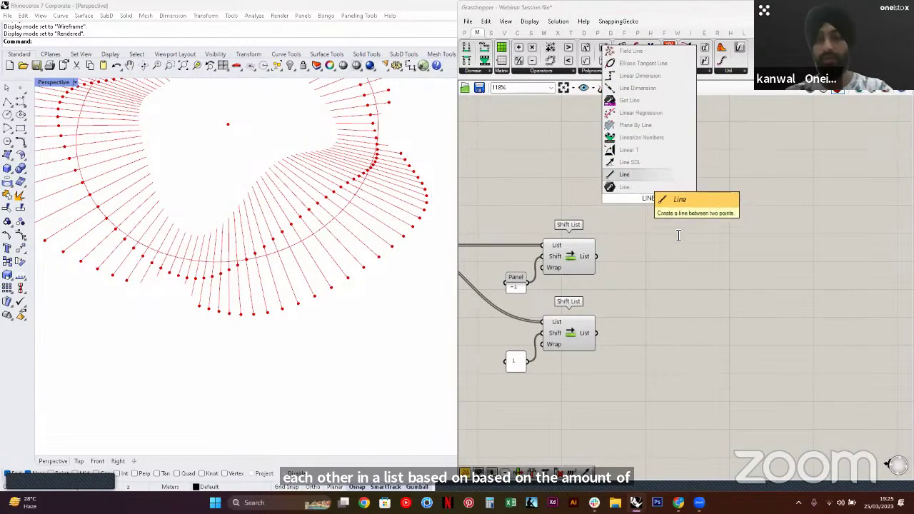
pyautogui.doubleClick(675, 233)
pyautogui.write('panel')
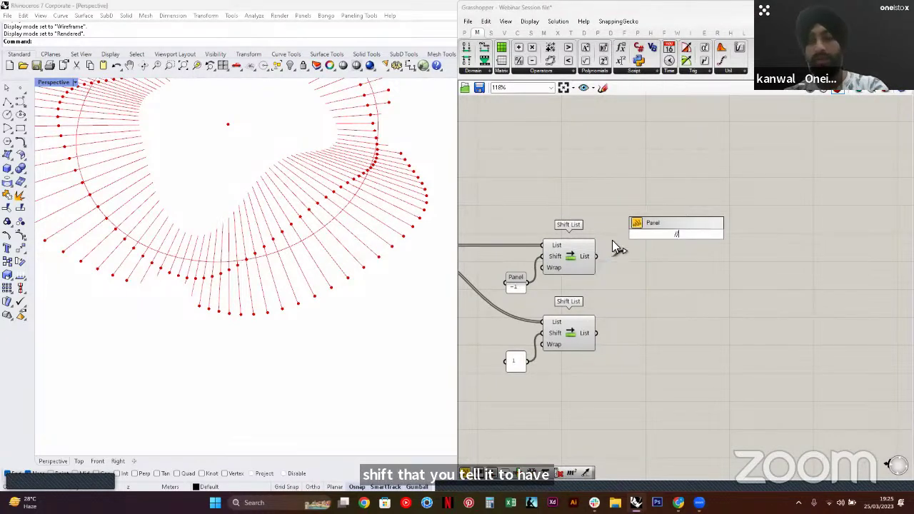
pyautogui.press('Return')
pyautogui.moveTo(596, 257); pyautogui.dragTo(633, 231)
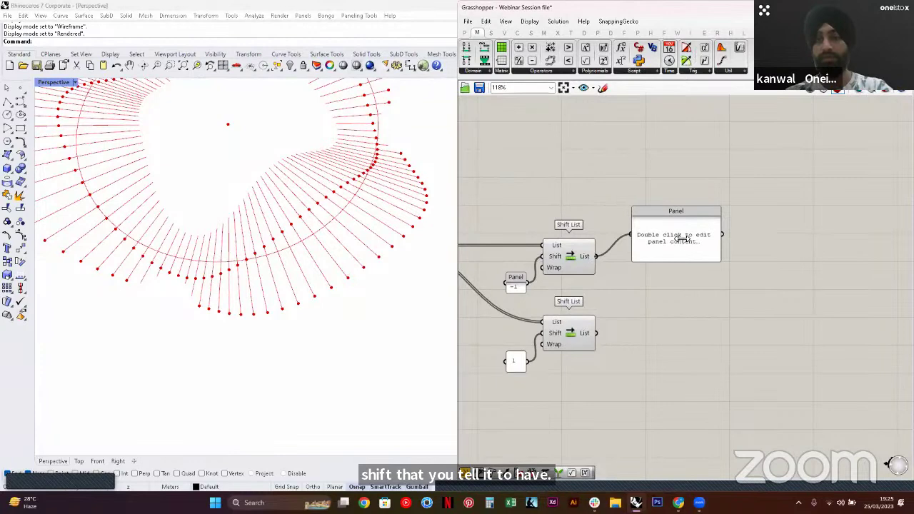
# Widen the output panel, duplicate it below, and connect the copy to the second Shift List's output
pyautogui.moveTo(799, 244); pyautogui.dragTo(761, 238, button='right')
pyautogui.moveTo(682, 239); pyautogui.dragTo(764, 239)
pyautogui.moveTo(645, 256); pyautogui.dragTo(652, 357)
pyautogui.moveTo(557, 326); pyautogui.dragTo(594, 341)
pyautogui.moveTo(651, 323); pyautogui.dragTo(641, 294, button='right')
pyautogui.moveTo(529, 214); pyautogui.dragTo(551, 245, button='right')
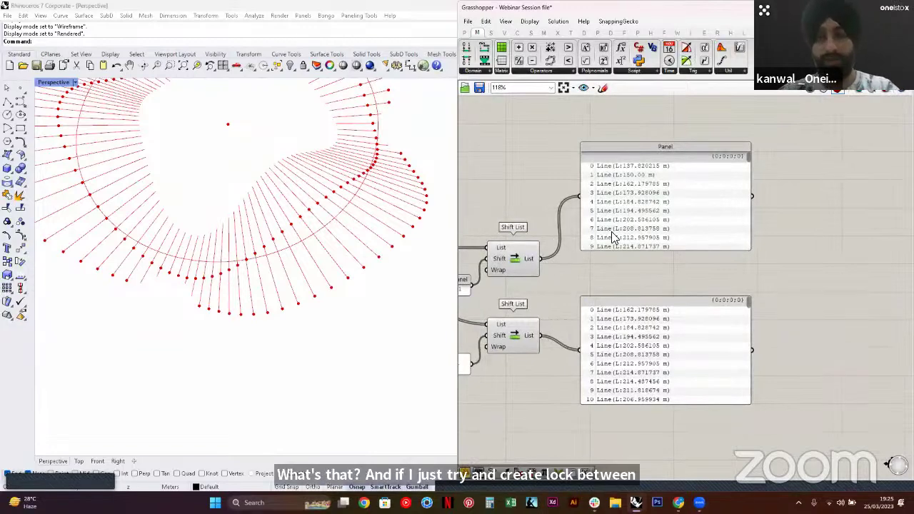
# Add a Graft Tree component fed by the first Shift List and move both output panels clear of it
pyautogui.moveTo(636, 269); pyautogui.dragTo(638, 261, button='right')
pyautogui.doubleClick(637, 262)
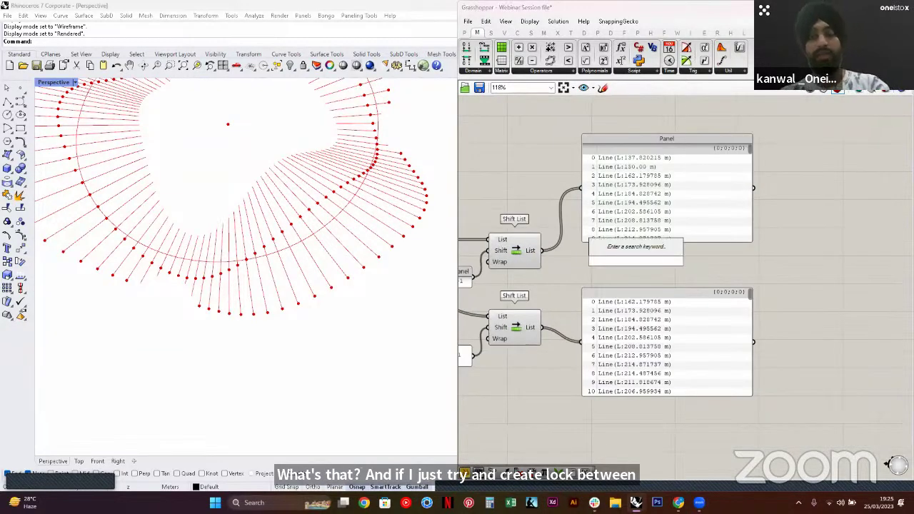
pyautogui.write('GRAFT')
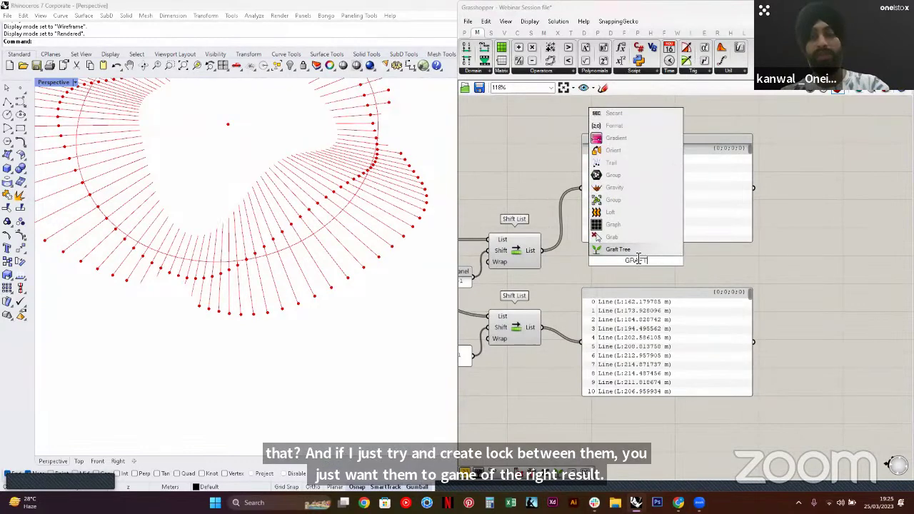
pyautogui.click(628, 249)
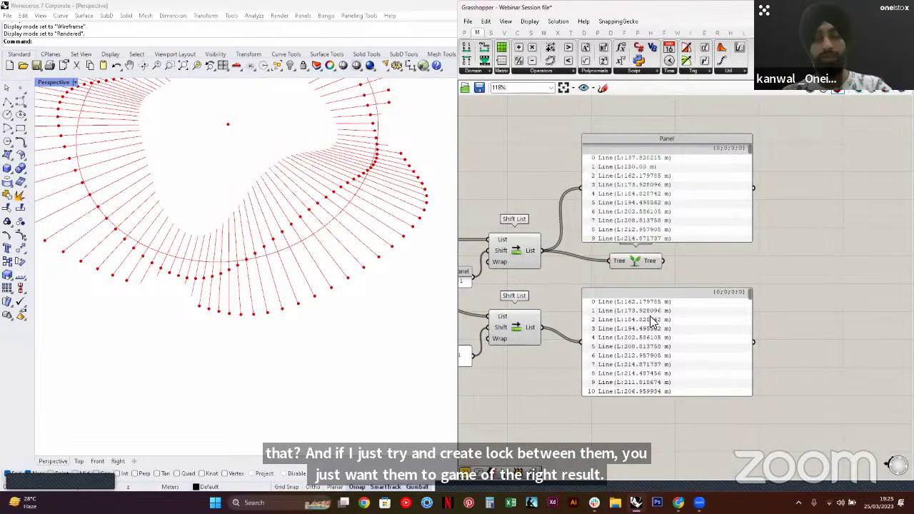
pyautogui.moveTo(651, 321); pyautogui.dragTo(782, 336)
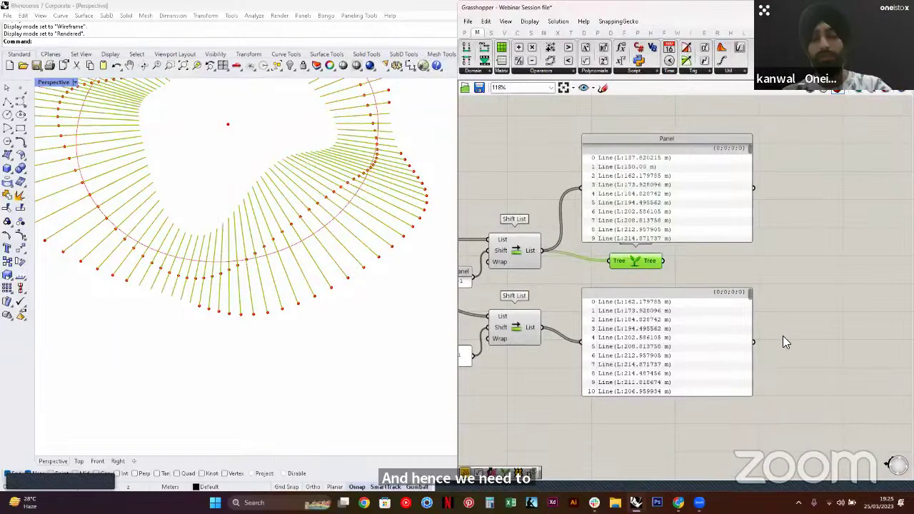
pyautogui.moveTo(657, 214); pyautogui.dragTo(713, 180)
pyautogui.click(619, 254)
# Duplicate the Graft Tree component below and connect the second Shift List's output to the copy
pyautogui.keyDown('alt'); pyautogui.moveTo(618, 253); pyautogui.dragTo(617, 320); pyautogui.keyUp('alt')
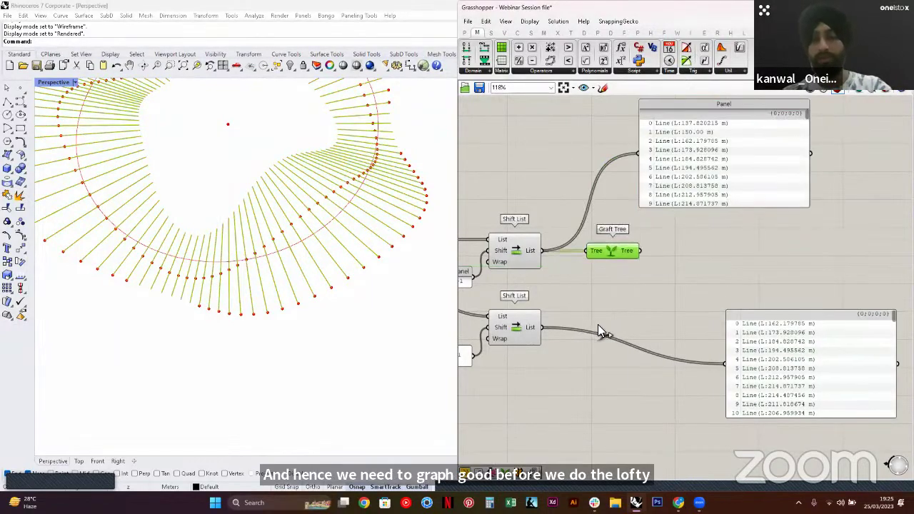
pyautogui.moveTo(543, 326); pyautogui.dragTo(610, 330)
pyautogui.moveTo(635, 380); pyautogui.dragTo(594, 253)
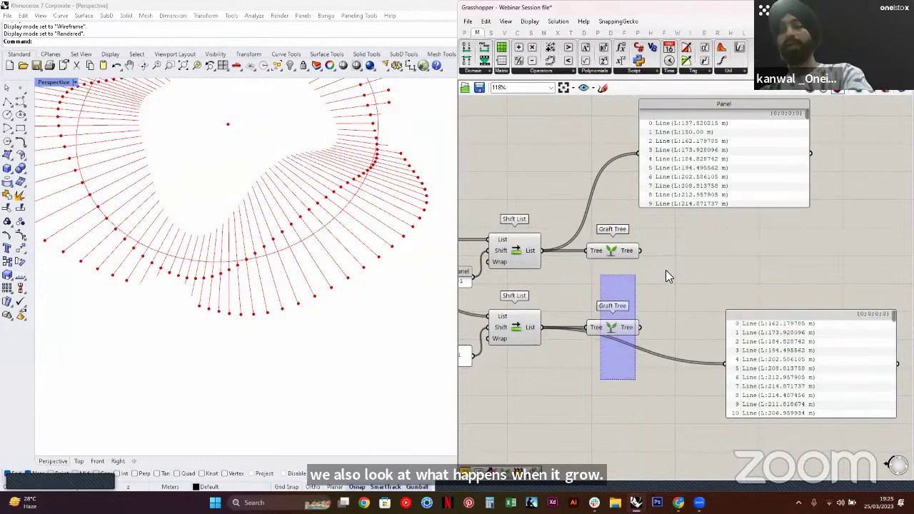
pyautogui.click(666, 272)
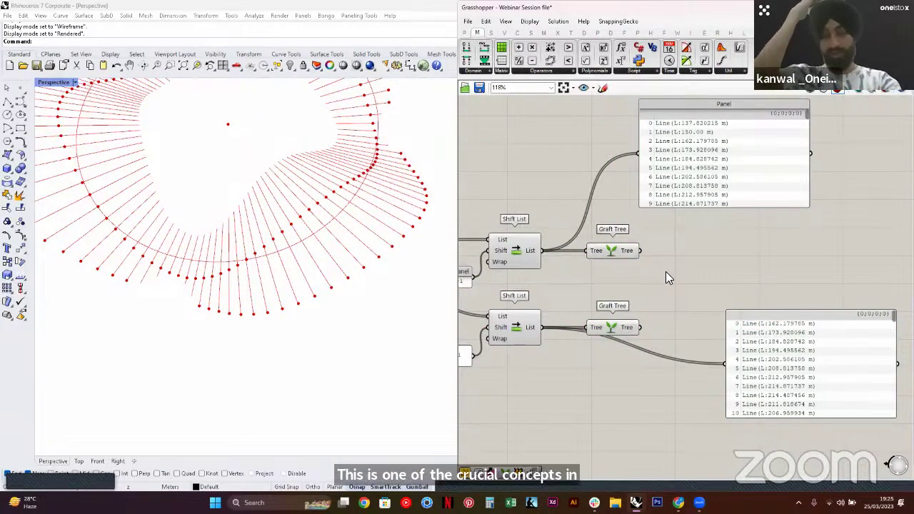
# Enable Simplify on the List outputs of both Shift List components
pyautogui.moveTo(642, 262); pyautogui.dragTo(562, 274, button='right')
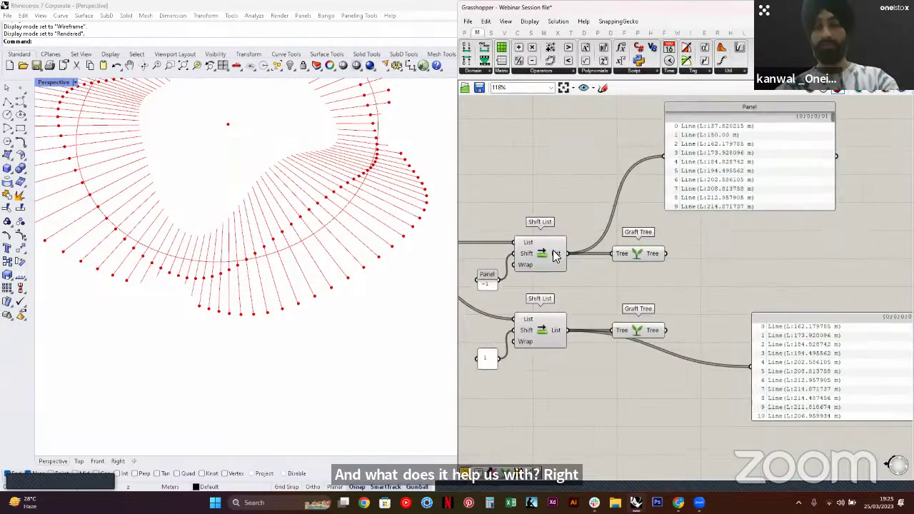
pyautogui.rightClick(557, 330)
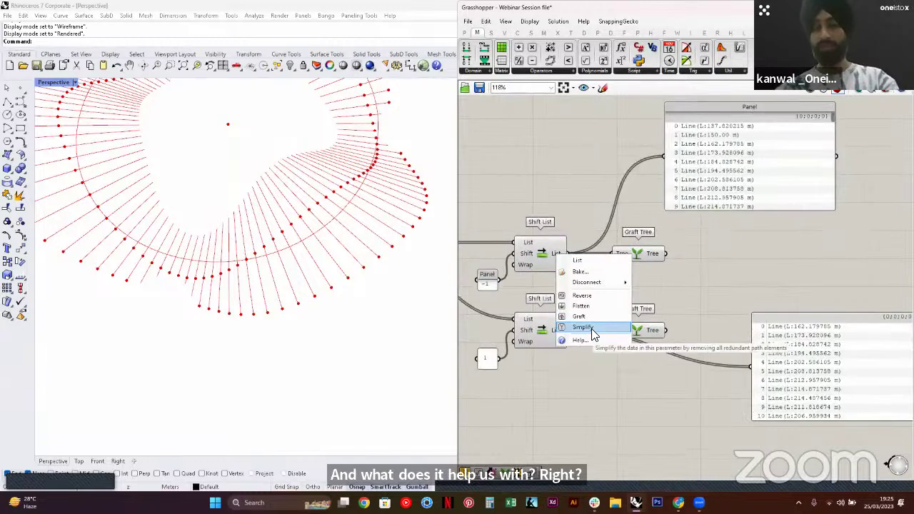
pyautogui.click(590, 328)
pyautogui.click(589, 404)
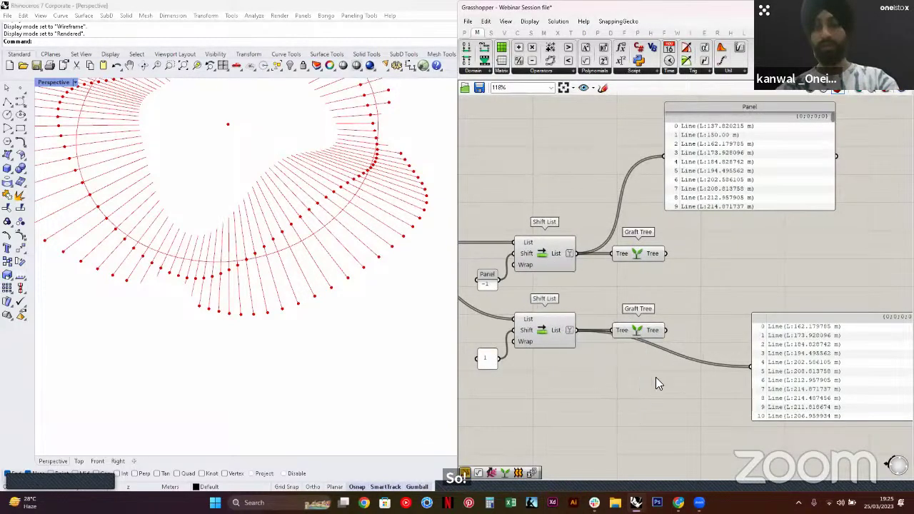
# Rewire both output panels so that each one reads from its corresponding Graft Tree output
pyautogui.moveTo(676, 353); pyautogui.dragTo(623, 352, button='right')
pyautogui.click(587, 329)
pyautogui.moveTo(577, 263); pyautogui.dragTo(542, 269, button='right')
pyautogui.click(522, 186)
pyautogui.moveTo(577, 259); pyautogui.dragTo(576, 162)
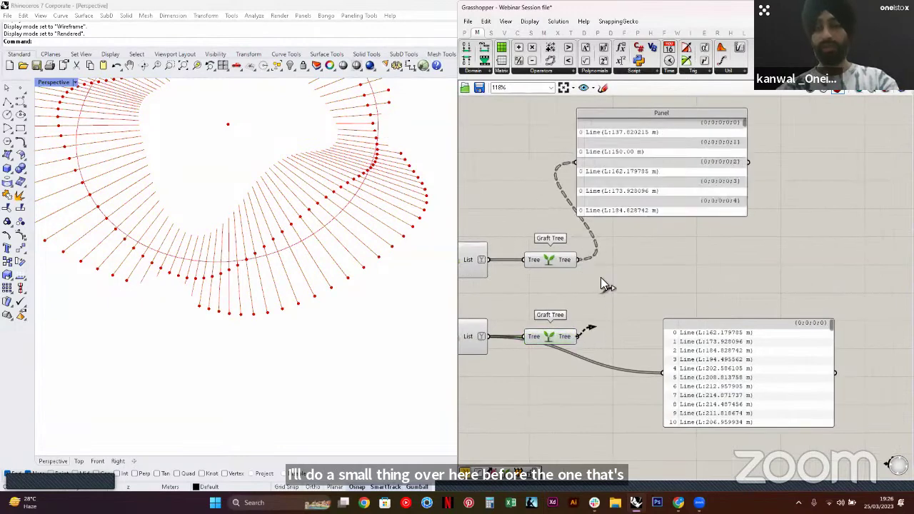
pyautogui.moveTo(668, 369); pyautogui.dragTo(663, 372)
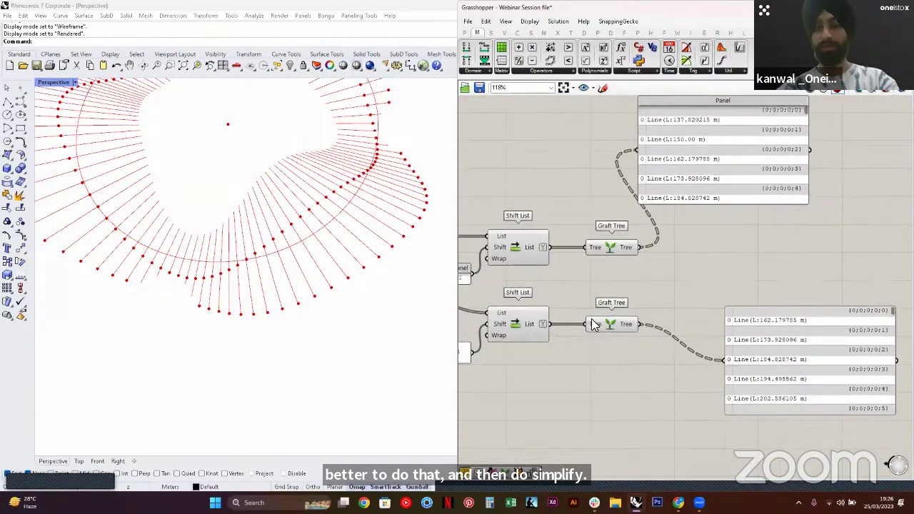
# Compare the branch paths of the two grafted line lists in the panels
pyautogui.moveTo(608, 323); pyautogui.dragTo(604, 323, button='right')
pyautogui.moveTo(710, 217); pyautogui.dragTo(691, 262, button='right')
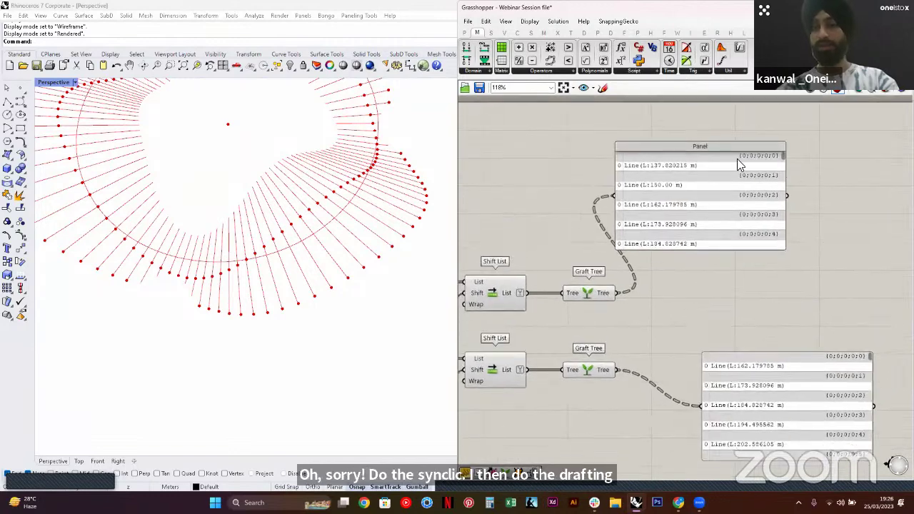
pyautogui.moveTo(818, 162); pyautogui.dragTo(813, 162)
pyautogui.scroll(-2, 741, 170)
pyautogui.moveTo(702, 224); pyautogui.dragTo(679, 221, button='right')
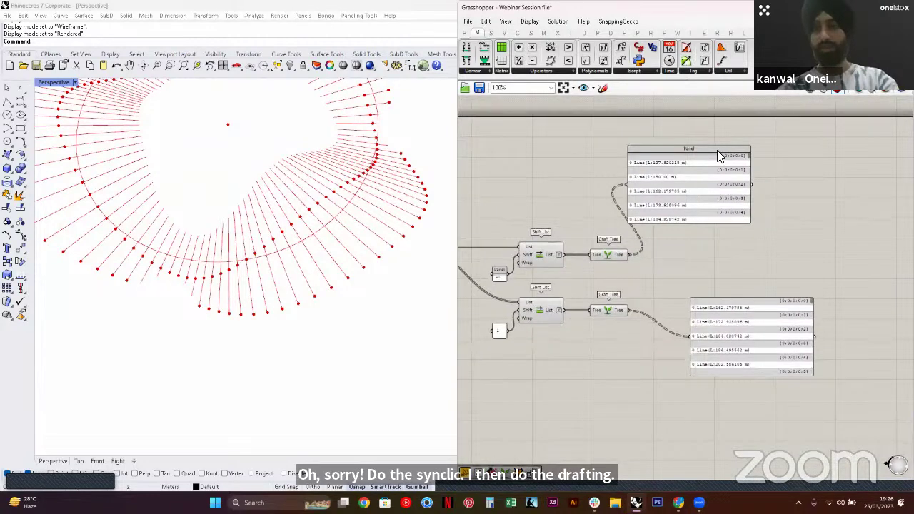
pyautogui.scroll(1, 717, 151)
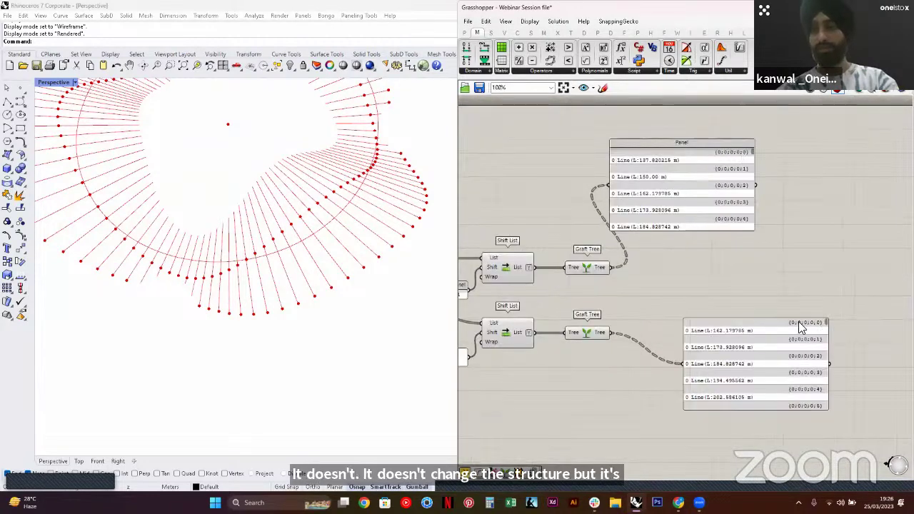
# Add a Loft component and connect both Graft Tree outputs to its Curves input
pyautogui.doubleClick(667, 292)
pyautogui.write('LO')
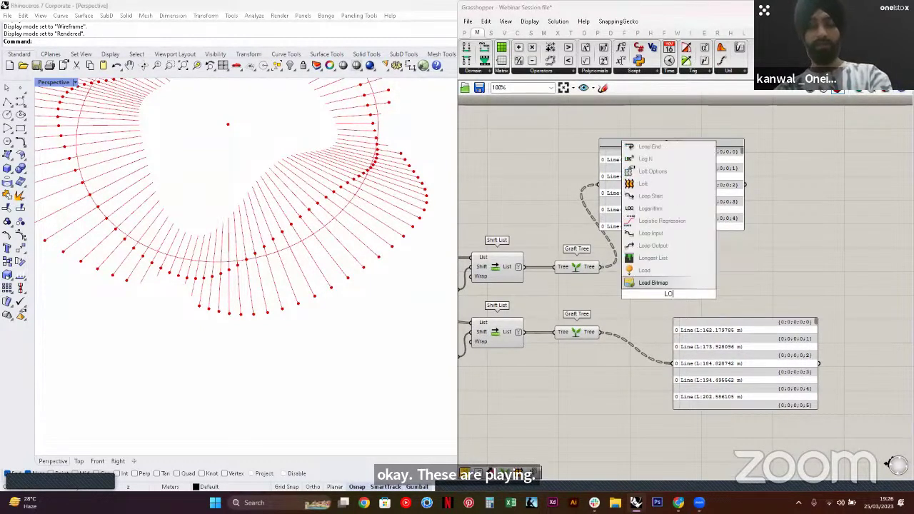
pyautogui.write('FT')
pyautogui.click(647, 285)
pyautogui.moveTo(602, 267); pyautogui.dragTo(644, 289)
pyautogui.keyDown('shift'); pyautogui.moveTo(601, 332); pyautogui.dragTo(645, 290); pyautogui.keyUp('shift')
pyautogui.click(668, 297)
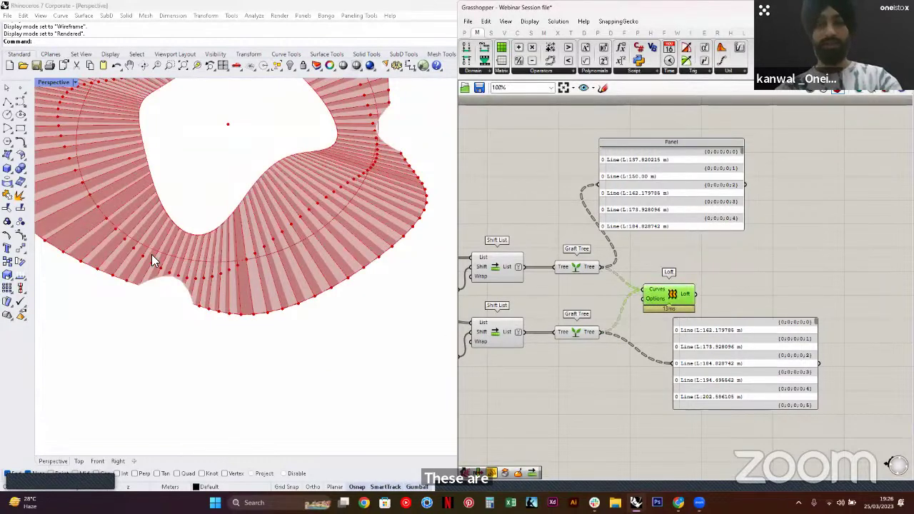
pyautogui.click(75, 83)
pyautogui.click(63, 128)
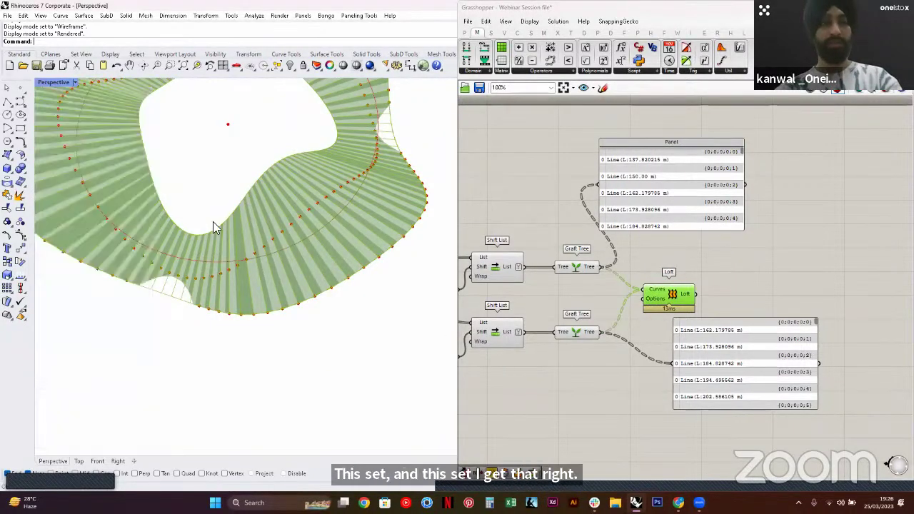
# Add a List Item component and connect the Loft output to its List input
pyautogui.moveTo(208, 198)
pyautogui.mouseDown(button='right')
pyautogui.moveTo(247, 181)
pyautogui.moveTo(311, 228)
pyautogui.moveTo(249, 284)
pyautogui.moveTo(277, 277)
pyautogui.mouseUp(button='right')
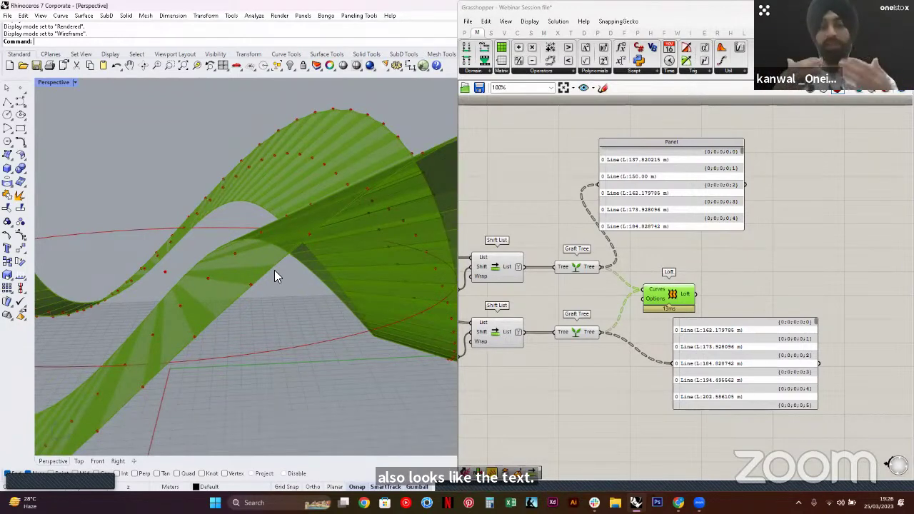
pyautogui.click(766, 276)
pyautogui.moveTo(766, 276); pyautogui.dragTo(694, 258, button='right')
pyautogui.doubleClick(694, 257)
pyautogui.write('Lin')
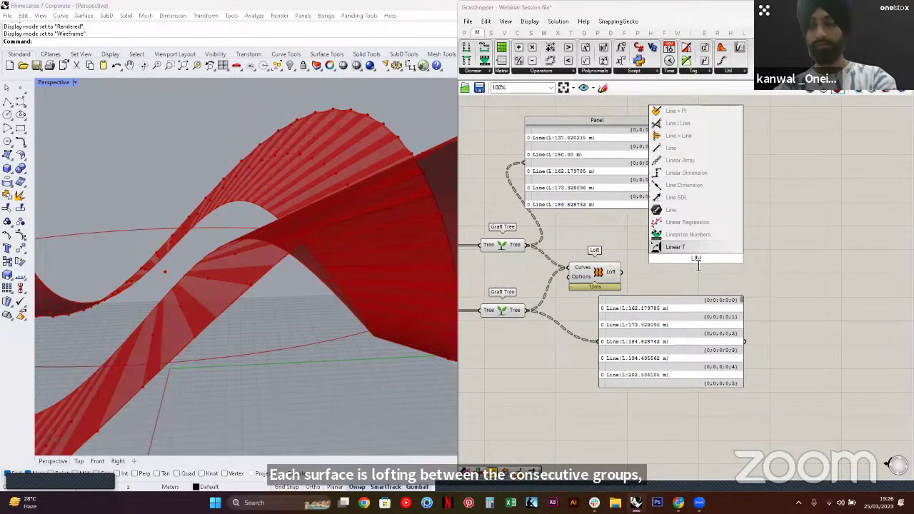
pyautogui.press('BackSpace')
pyautogui.write('st')
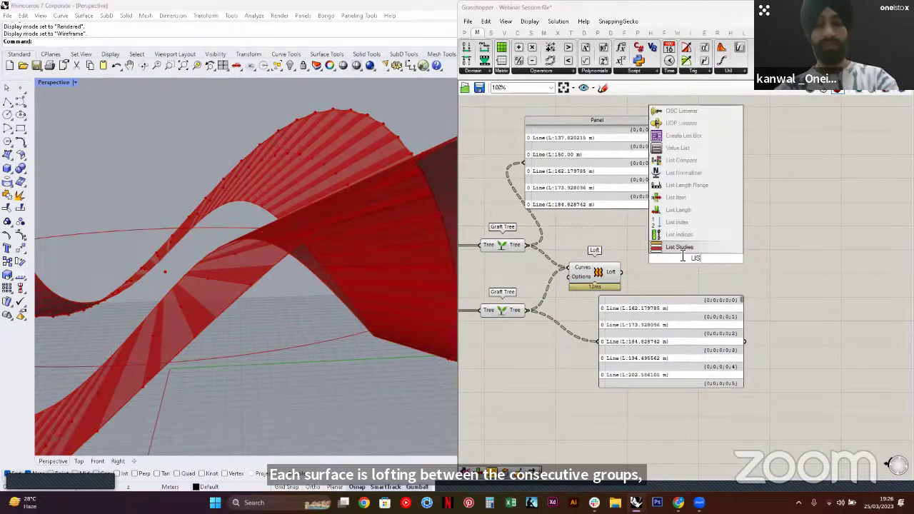
pyautogui.click(672, 197)
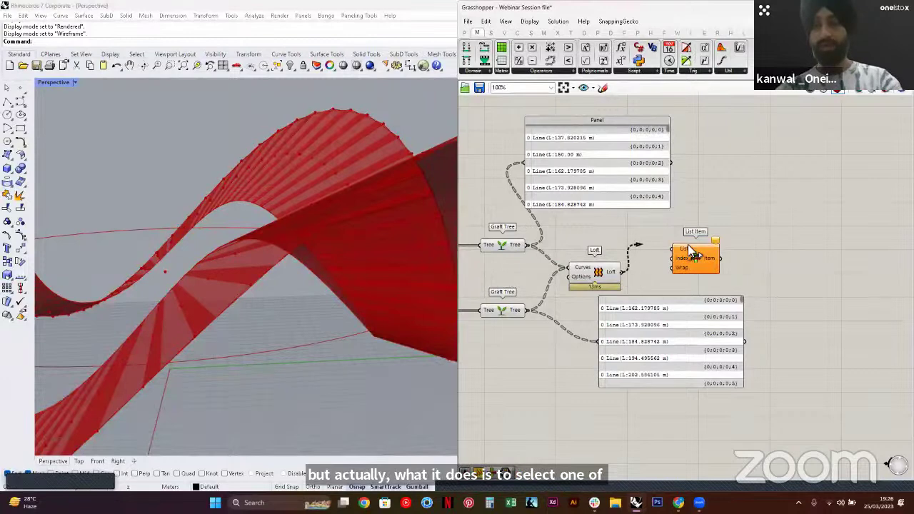
pyautogui.moveTo(679, 245); pyautogui.dragTo(697, 277)
# Flatten the Loft output
pyautogui.moveTo(611, 271); pyautogui.dragTo(583, 251, button='right')
pyautogui.rightClick(587, 254)
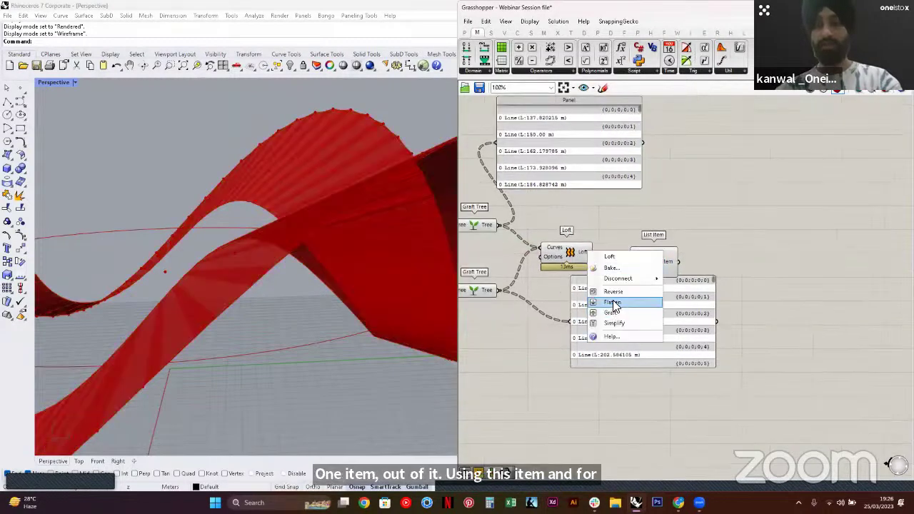
pyautogui.click(621, 303)
# Limit the preview to selected components and examine the List Item surface together with both grafted line sets
pyautogui.moveTo(277, 221); pyautogui.dragTo(243, 242, button='right')
pyautogui.click(871, 89)
pyautogui.moveTo(386, 203); pyautogui.dragTo(328, 217, button='right')
pyautogui.moveTo(466, 232); pyautogui.dragTo(591, 224, button='right')
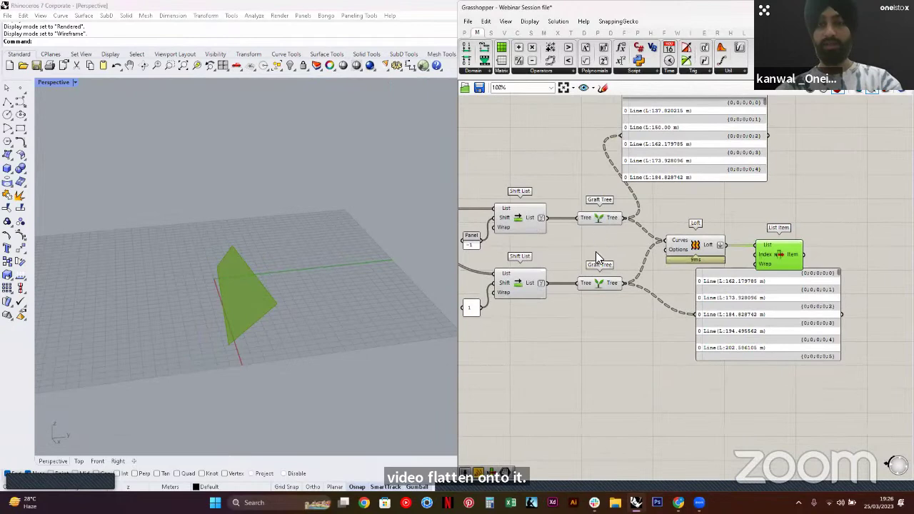
pyautogui.keyDown('shift'); pyautogui.click(600, 218); pyautogui.keyUp('shift')
pyautogui.keyDown('shift'); pyautogui.click(602, 283); pyautogui.keyUp('shift')
pyautogui.moveTo(262, 267); pyautogui.dragTo(251, 368, button='right')
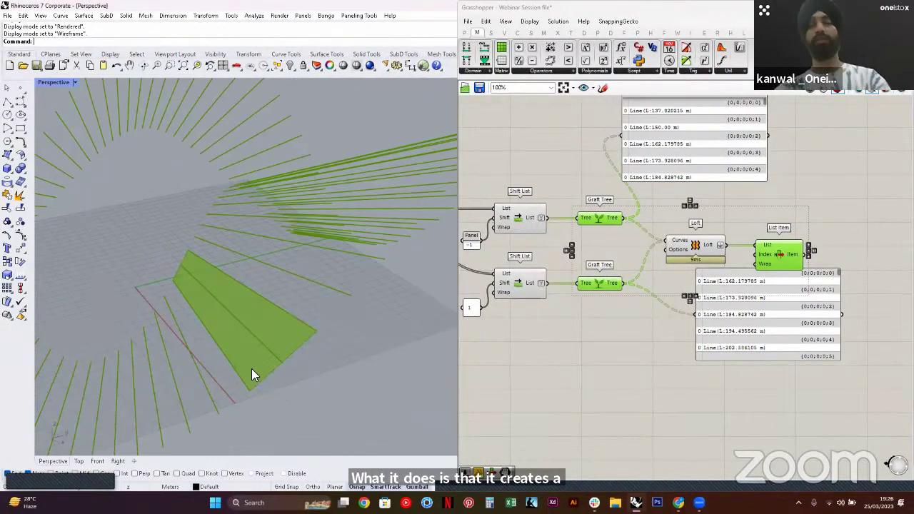
pyautogui.moveTo(555, 242); pyautogui.dragTo(607, 258, button='right')
pyautogui.scroll(2, 607, 262)
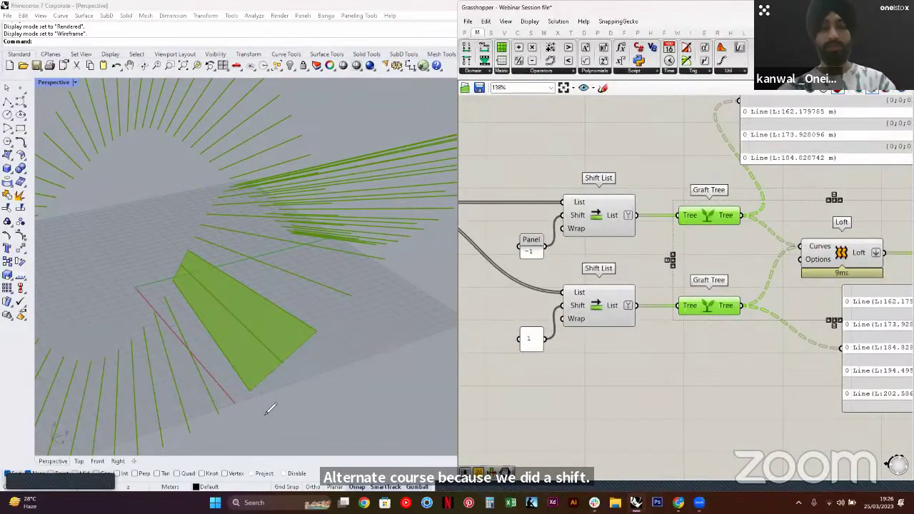
# Annotate the 1 and -1 shift panels and the matching surface edges in red, and clear the annotations
pyautogui.moveTo(282, 365); pyautogui.dragTo(256, 391)
pyautogui.moveTo(256, 381); pyautogui.dragTo(255, 396)
pyautogui.moveTo(266, 400); pyautogui.dragTo(273, 413)
pyautogui.moveTo(273, 404); pyautogui.dragTo(263, 409)
pyautogui.moveTo(540, 314); pyautogui.dragTo(508, 353)
pyautogui.moveTo(300, 419); pyautogui.dragTo(506, 354)
pyautogui.moveTo(313, 393); pyautogui.dragTo(299, 420)
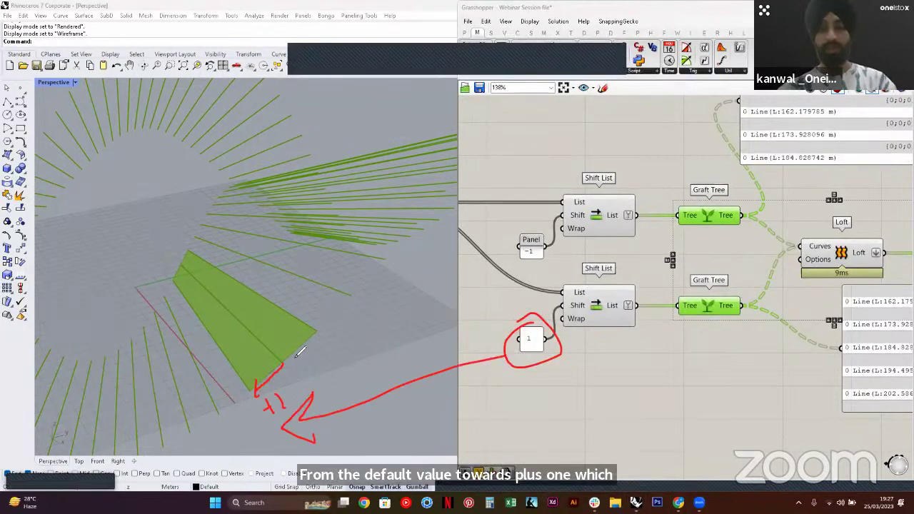
pyautogui.moveTo(297, 362); pyautogui.dragTo(314, 346)
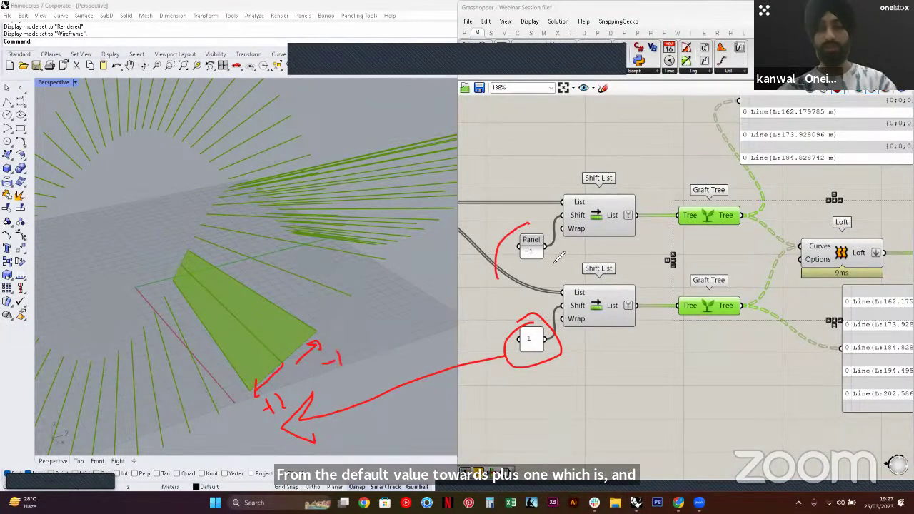
pyautogui.moveTo(500, 263); pyautogui.dragTo(454, 263)
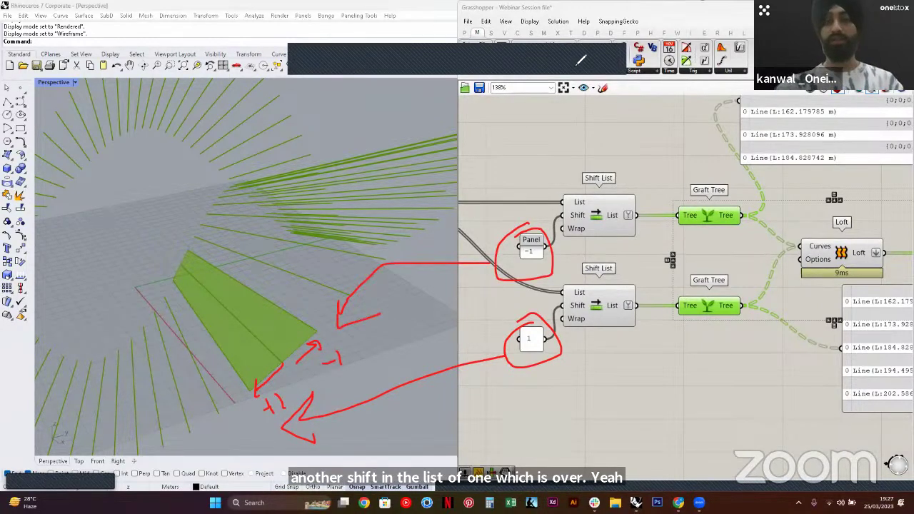
pyautogui.click(620, 57)
pyautogui.click(622, 155)
# Delete both output panels that read from the Graft Tree components
pyautogui.scroll(-3, 591, 180)
pyautogui.moveTo(677, 192); pyautogui.dragTo(535, 247, button='right')
pyautogui.scroll(2, 722, 258)
pyautogui.moveTo(707, 325); pyautogui.dragTo(633, 373)
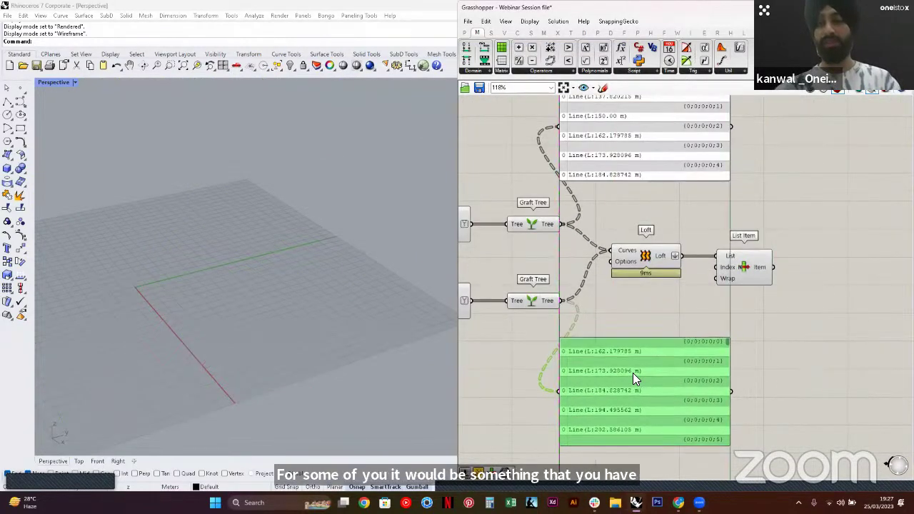
pyautogui.click(784, 342)
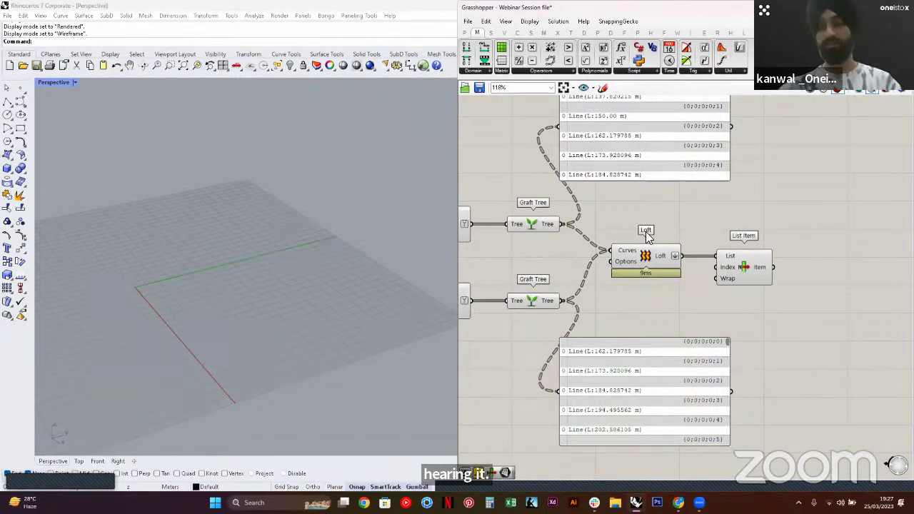
pyautogui.moveTo(608, 235); pyautogui.dragTo(659, 259, button='right')
pyautogui.click(654, 200)
pyautogui.press('Delete')
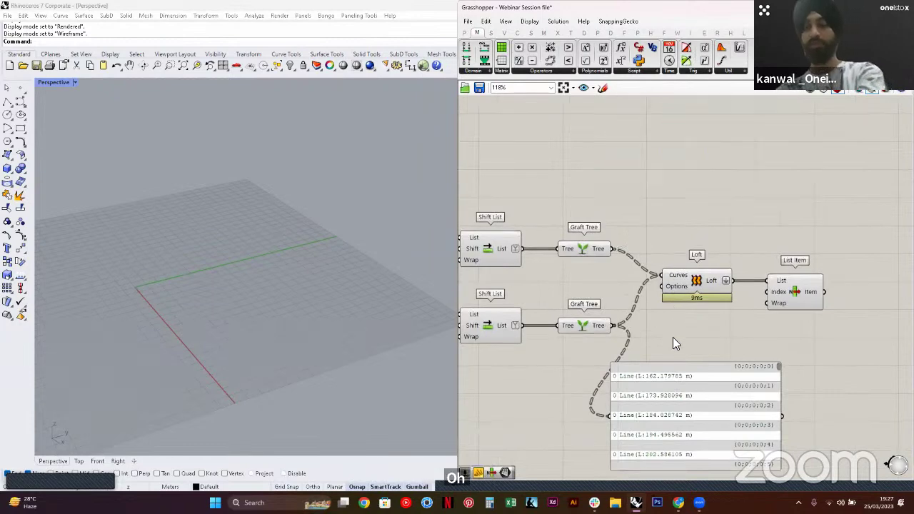
pyautogui.click(676, 367)
pyautogui.press('Delete')
# Turn off the preview of both Graft Tree components and the Loft component
pyautogui.moveTo(795, 317); pyautogui.dragTo(689, 263)
pyautogui.moveTo(564, 200); pyautogui.dragTo(738, 361)
pyautogui.middleClick(627, 208)
pyautogui.scroll(1, 627, 209)
pyautogui.click(659, 183)
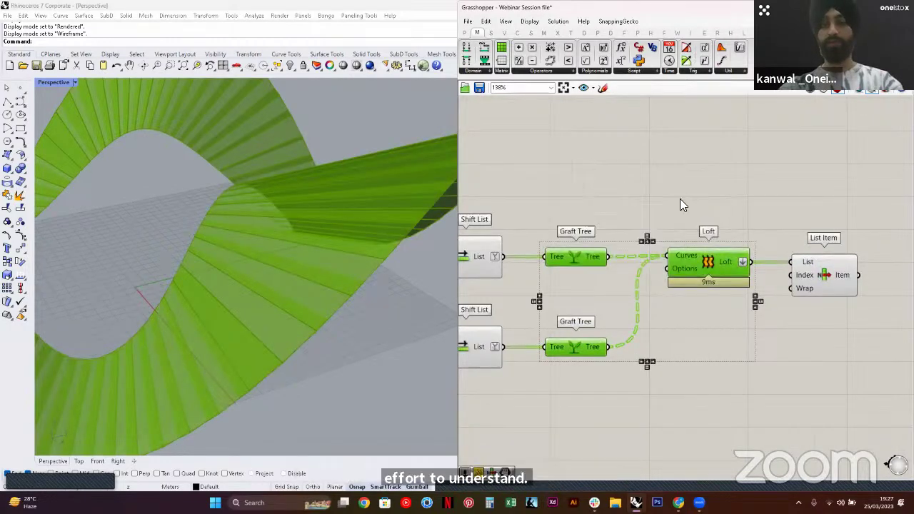
pyautogui.click(679, 198)
# Turn off the preview of both Shift List components
pyautogui.scroll(-4, 618, 219)
pyautogui.moveTo(631, 319); pyautogui.dragTo(602, 245)
pyautogui.middleClick(602, 244)
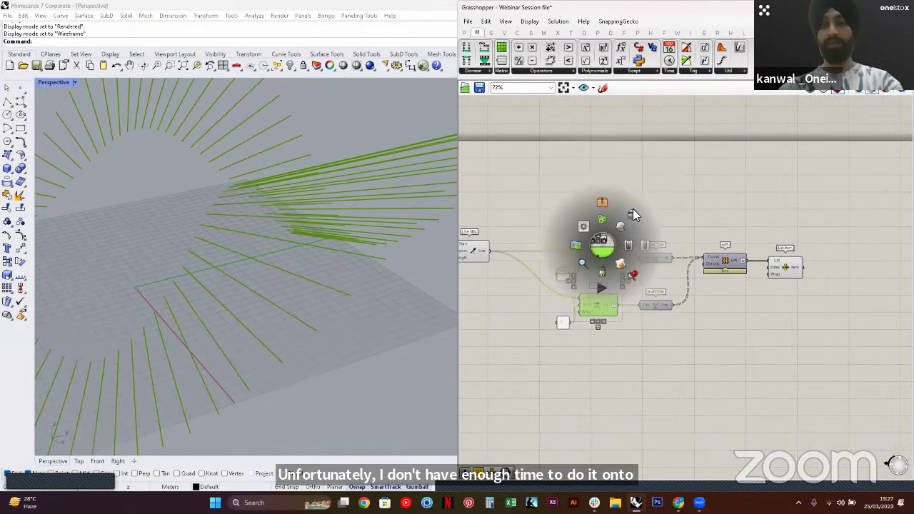
pyautogui.click(674, 210)
pyautogui.moveTo(737, 329); pyautogui.dragTo(550, 218)
pyautogui.moveTo(591, 251); pyautogui.dragTo(560, 254)
pyautogui.click(556, 223)
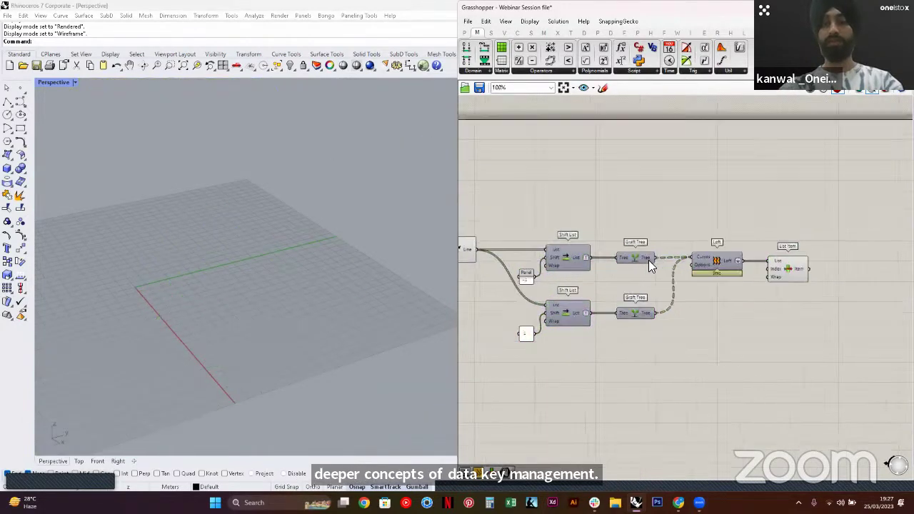
# Stop limiting the preview to selected components and delete the List Item component
pyautogui.scroll(1, 560, 286)
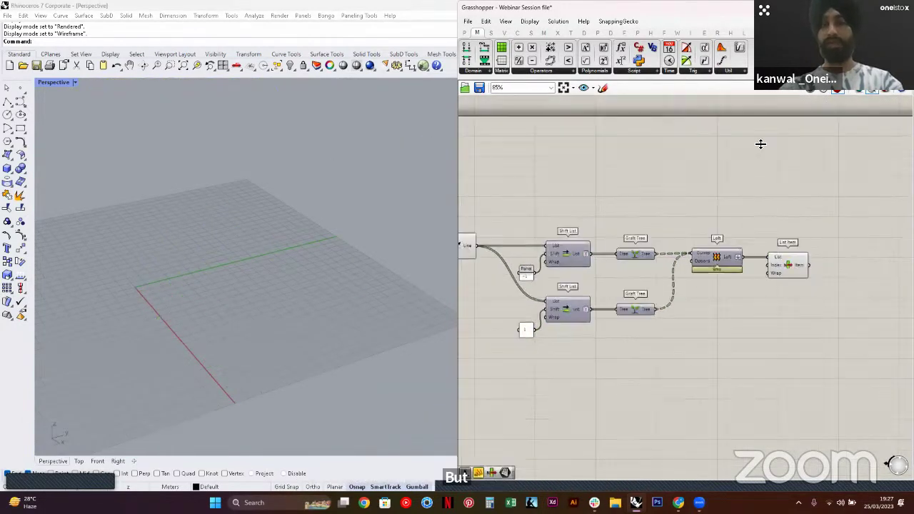
pyautogui.click(871, 89)
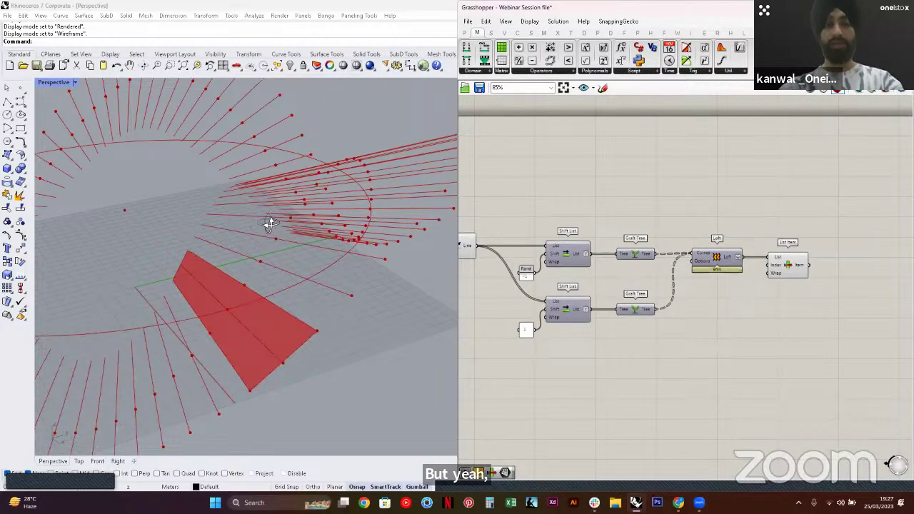
pyautogui.scroll(2, 679, 264)
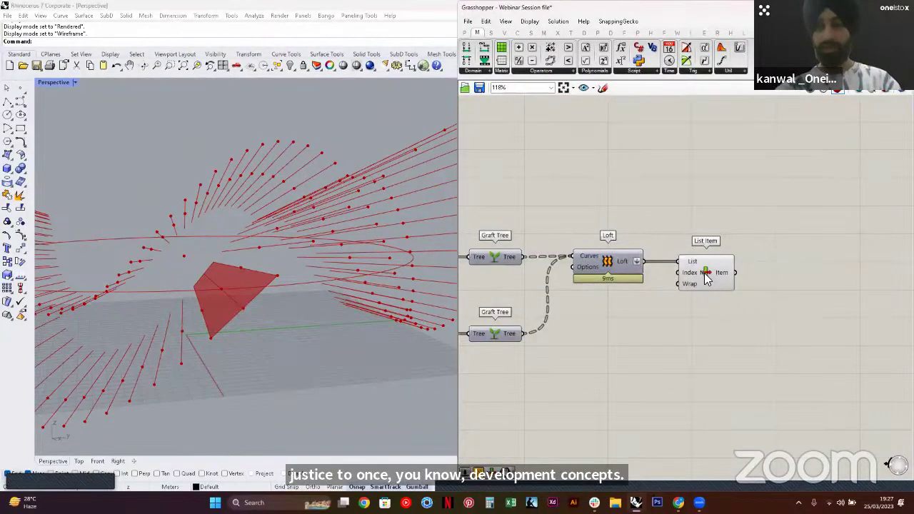
pyautogui.click(705, 279)
pyautogui.moveTo(713, 279); pyautogui.dragTo(697, 279, button='right')
pyautogui.press('Delete')
# Turn the Loft component's preview back on and remove Flatten from its output
pyautogui.click(599, 251)
pyautogui.middleClick(595, 257)
pyautogui.click(611, 242)
pyautogui.click(648, 274)
pyautogui.moveTo(235, 255); pyautogui.dragTo(168, 286, button='right')
pyautogui.scroll(-3, 169, 273)
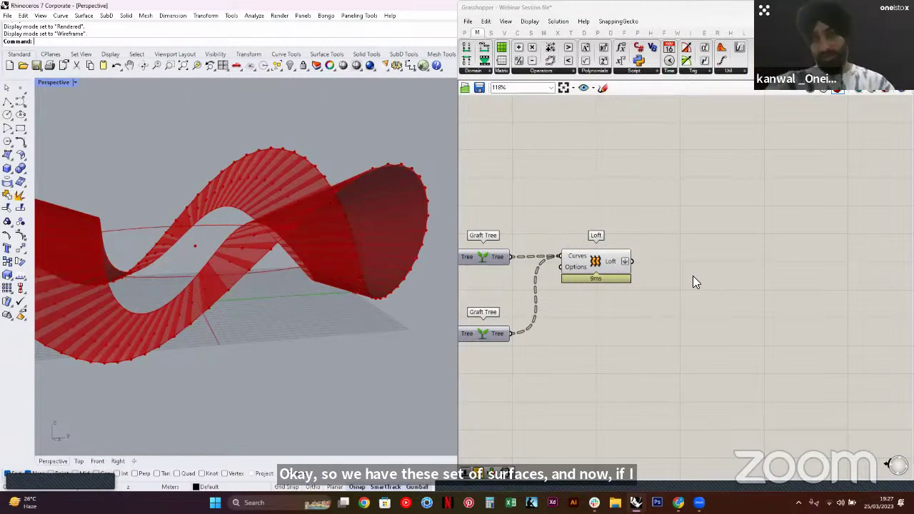
pyautogui.rightClick(625, 261)
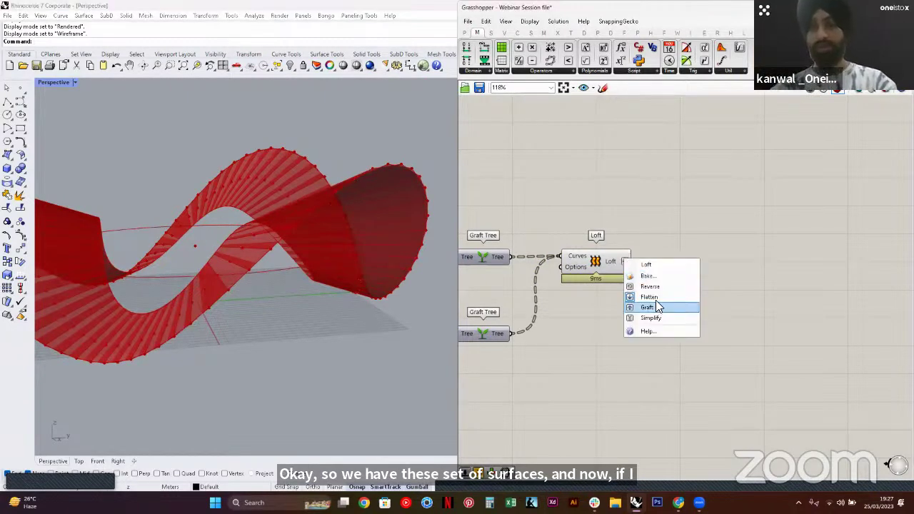
pyautogui.click(677, 307)
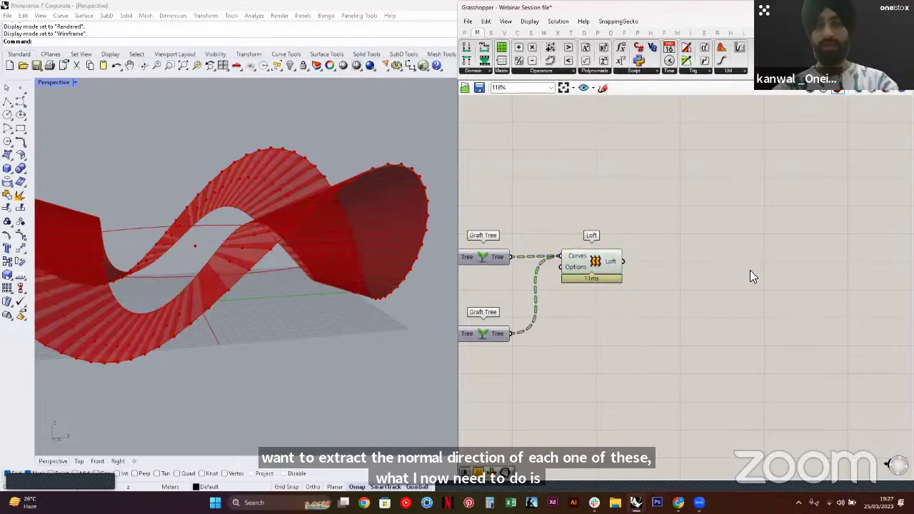
# Add an Evaluate Surface component and connect the Loft output to its Surface input
pyautogui.doubleClick(753, 272)
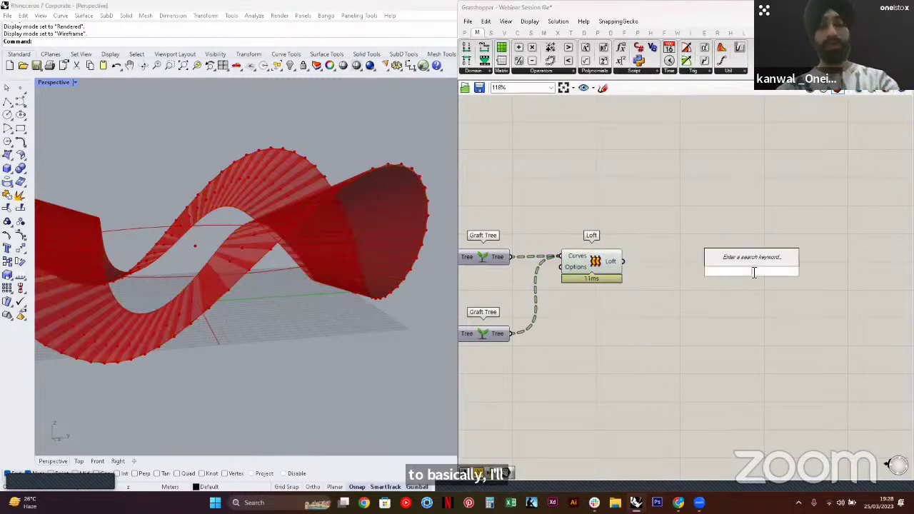
pyautogui.write('EVALUATE')
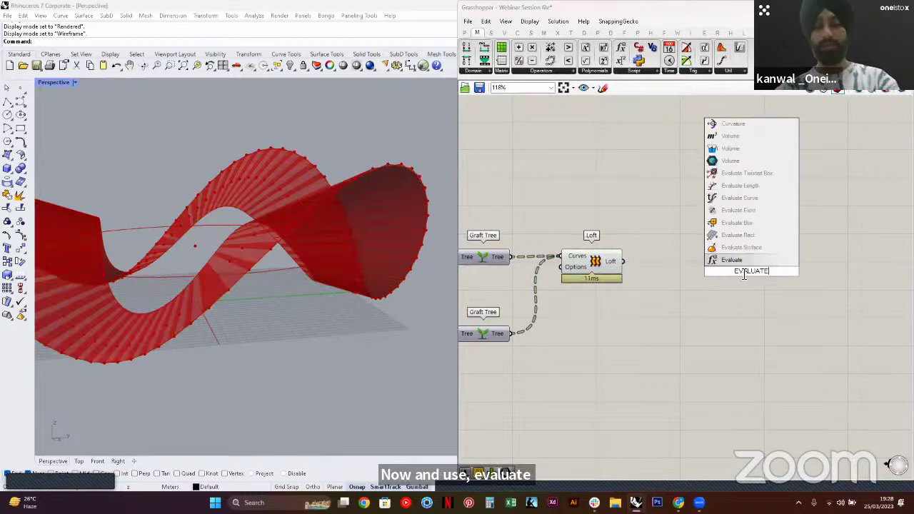
pyautogui.click(749, 247)
pyautogui.moveTo(624, 261); pyautogui.dragTo(762, 277)
# Add a compact MD Slider set to 0.5 ; 0.5 below Loft and connect it to Evaluate Surface's Point input
pyautogui.doubleClick(600, 330)
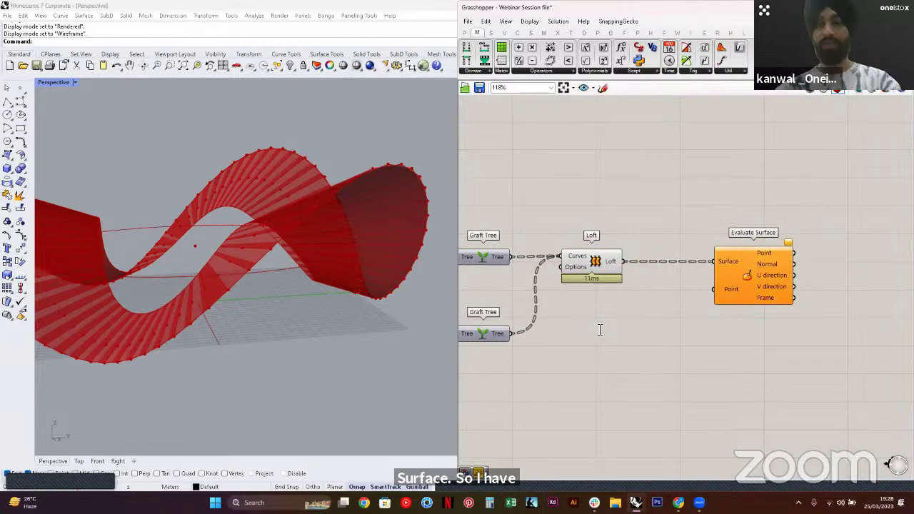
pyautogui.doubleClick(600, 329)
pyautogui.write('MD')
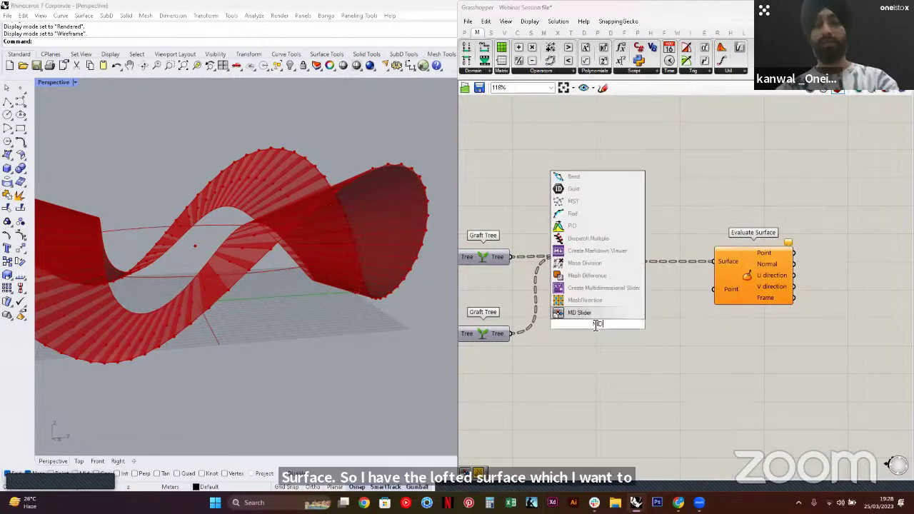
pyautogui.click(591, 312)
pyautogui.moveTo(650, 329); pyautogui.dragTo(646, 362)
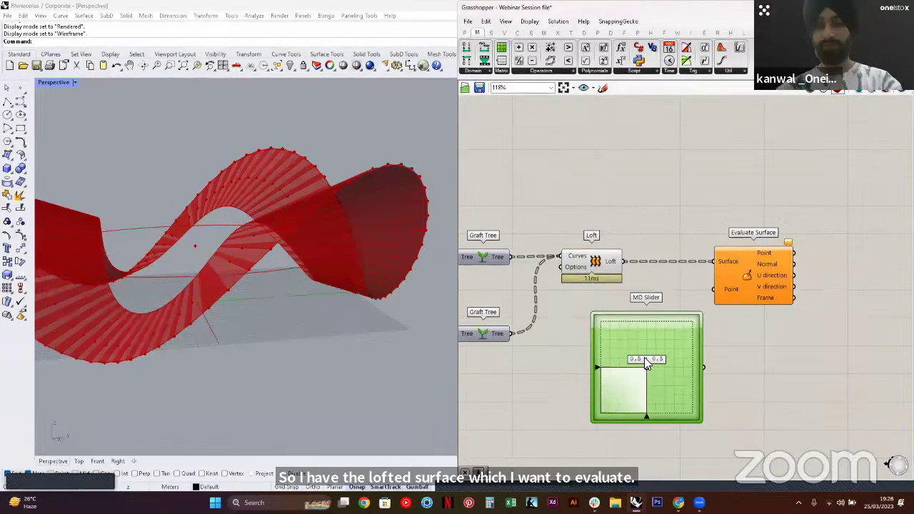
pyautogui.moveTo(698, 420); pyautogui.dragTo(609, 386)
pyautogui.moveTo(625, 355); pyautogui.dragTo(714, 290)
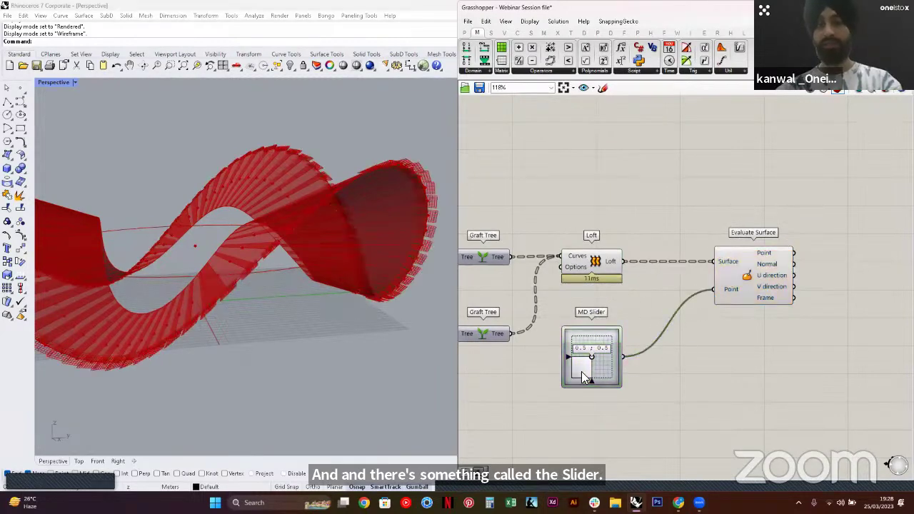
# Examine where the evaluated frames lie on the lofted surfaces and how the MD Slider drives them
pyautogui.moveTo(310, 330); pyautogui.dragTo(318, 408, button='right')
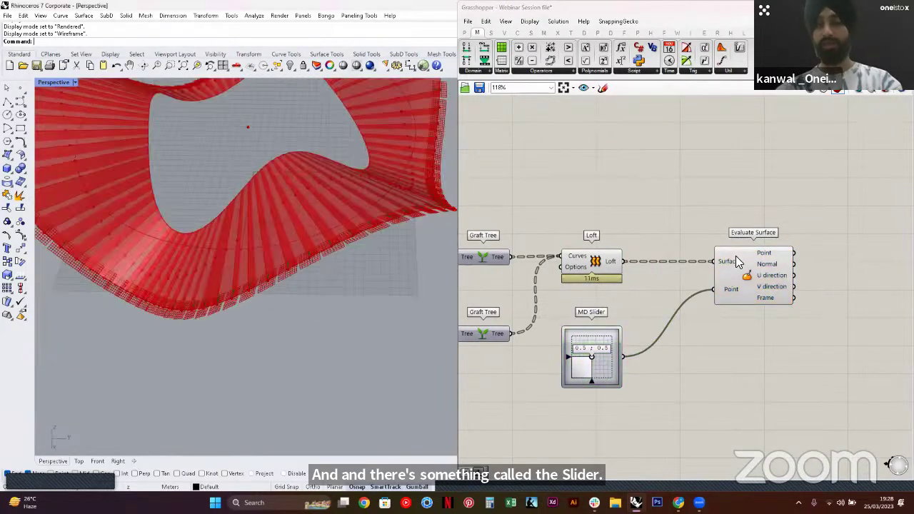
pyautogui.rightClick(724, 261)
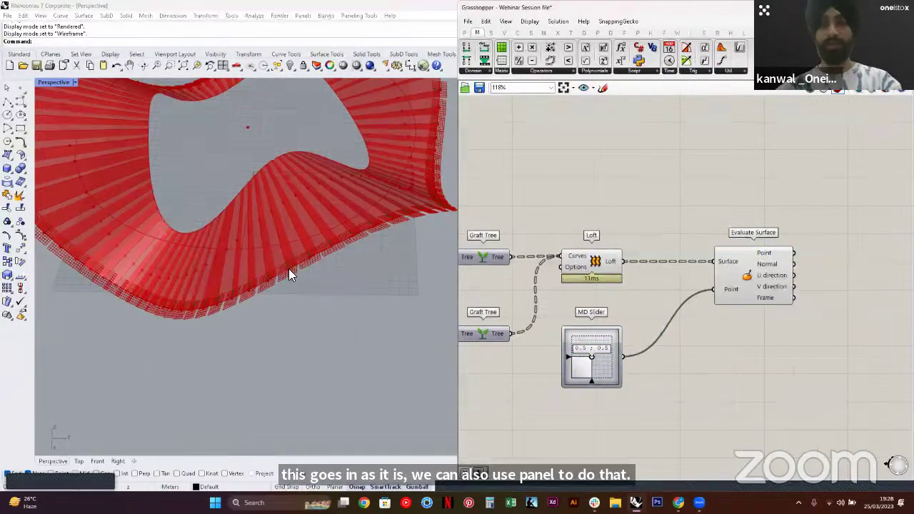
pyautogui.scroll(5, 278, 285)
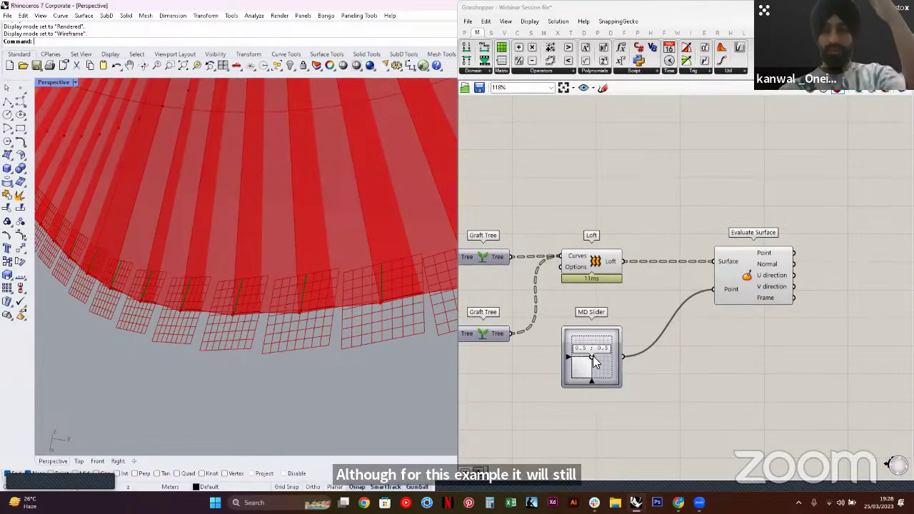
pyautogui.scroll(3, 589, 354)
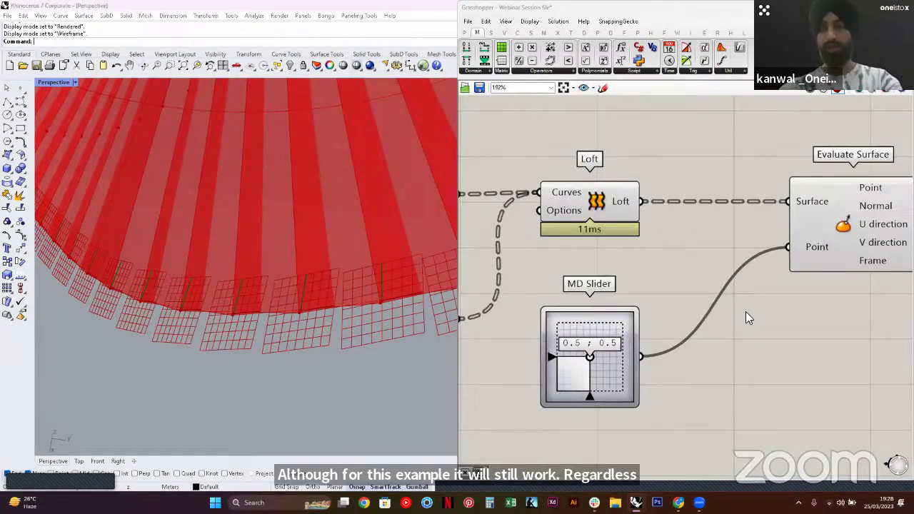
pyautogui.moveTo(746, 317); pyautogui.dragTo(697, 310, button='right')
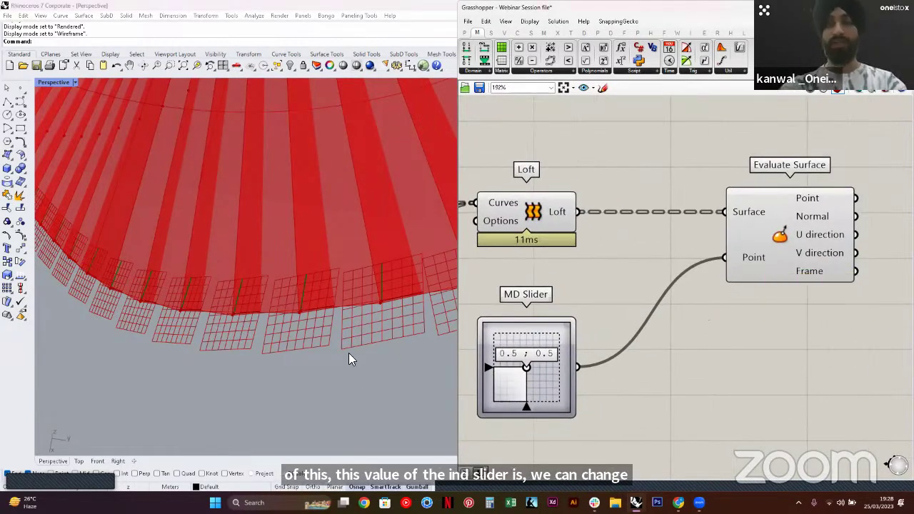
pyautogui.scroll(-6, 349, 355)
pyautogui.moveTo(341, 261); pyautogui.dragTo(205, 330, button='right')
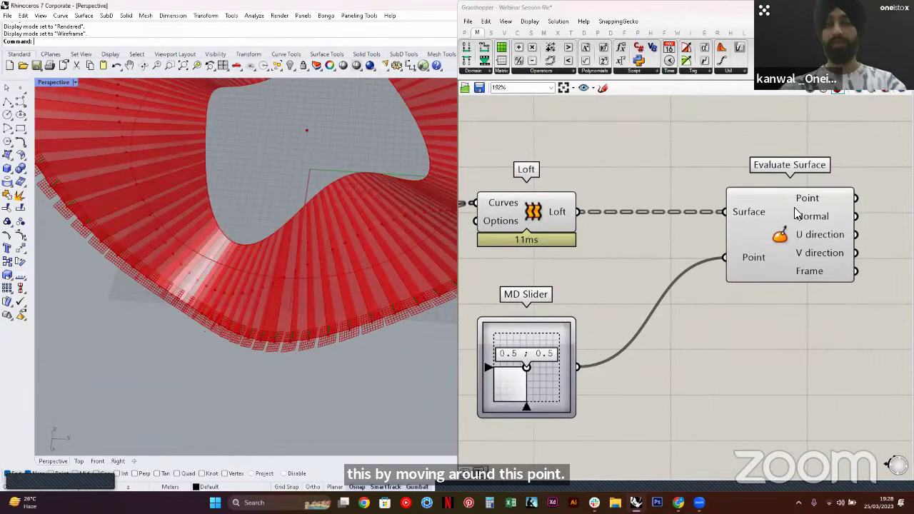
# Reparameterize the Surface input of Evaluate Surface and move the component slightly closer to Loft
pyautogui.rightClick(755, 211)
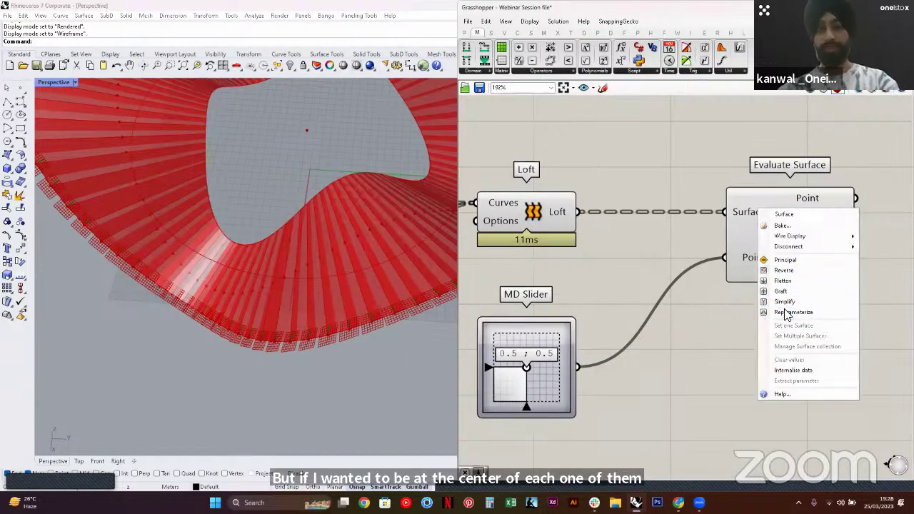
pyautogui.click(786, 313)
pyautogui.moveTo(351, 259); pyautogui.dragTo(343, 280, button='right')
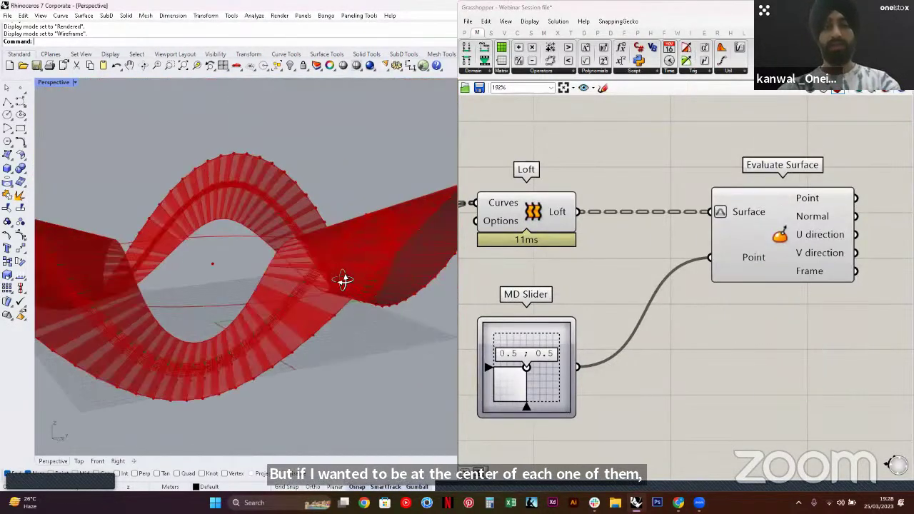
pyautogui.scroll(-3, 748, 223)
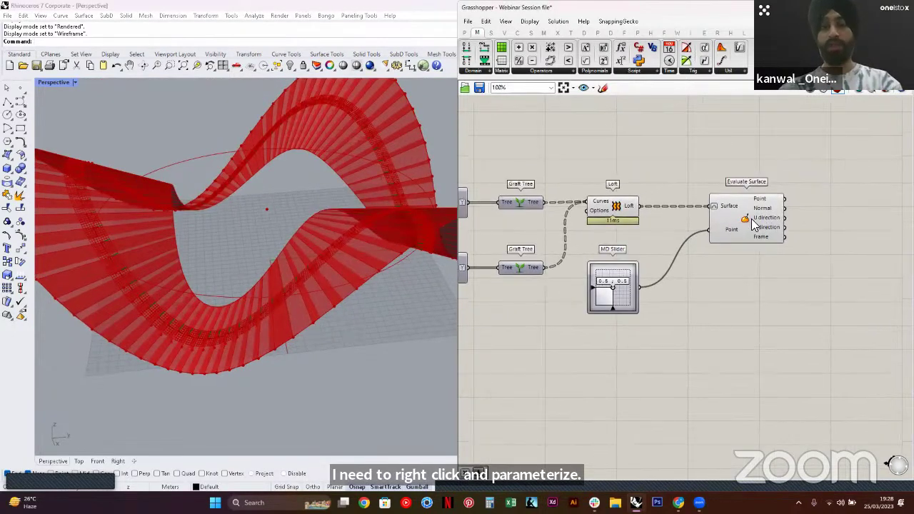
pyautogui.click(729, 212)
pyautogui.moveTo(730, 213); pyautogui.dragTo(707, 212)
pyautogui.click(804, 244)
pyautogui.moveTo(804, 237); pyautogui.dragTo(717, 265, button='right')
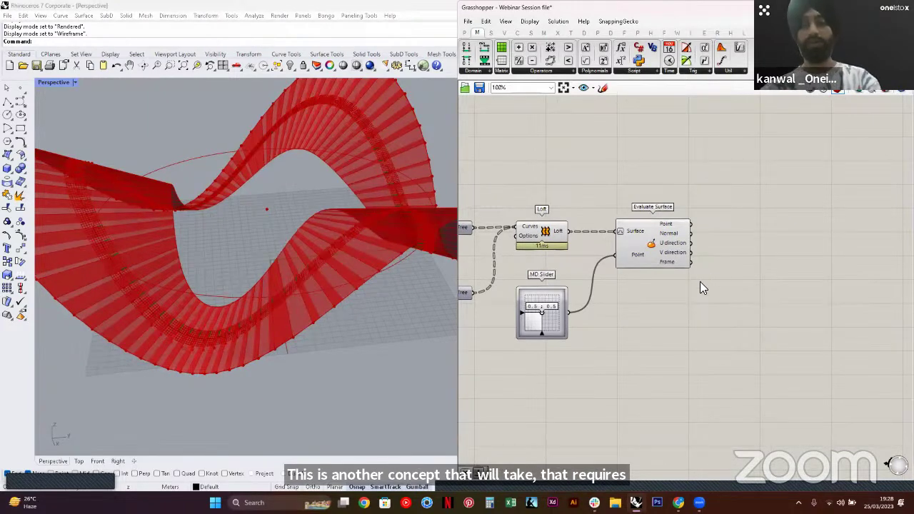
# Examine the Frame and Normal outputs of Evaluate Surface and compare them with the frames on the lofted surfaces
pyautogui.moveTo(644, 207); pyautogui.dragTo(686, 268)
pyautogui.scroll(2, 678, 263)
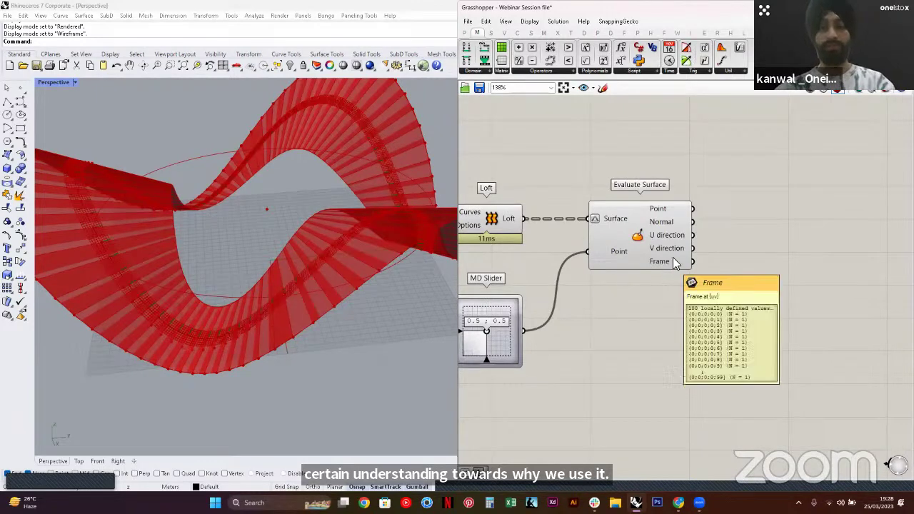
pyautogui.scroll(-3, 678, 258)
pyautogui.scroll(3, 716, 264)
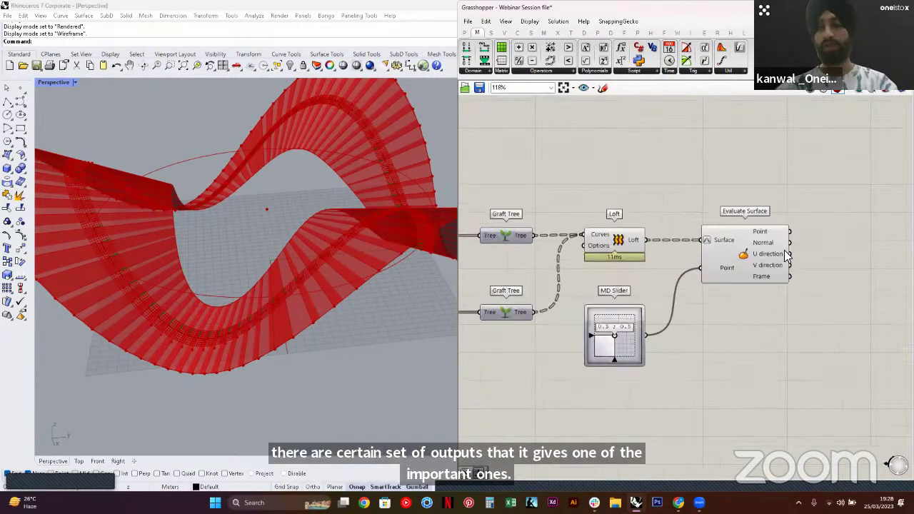
pyautogui.scroll(3, 714, 264)
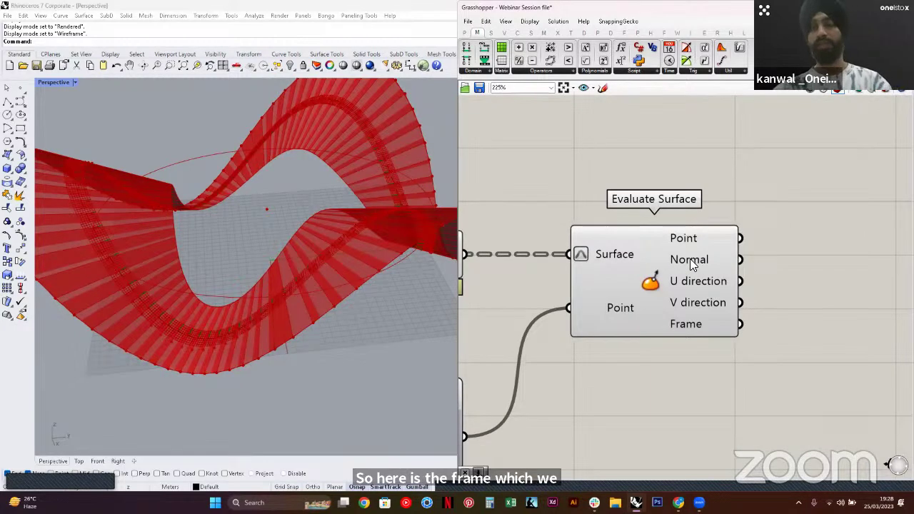
pyautogui.moveTo(691, 265)
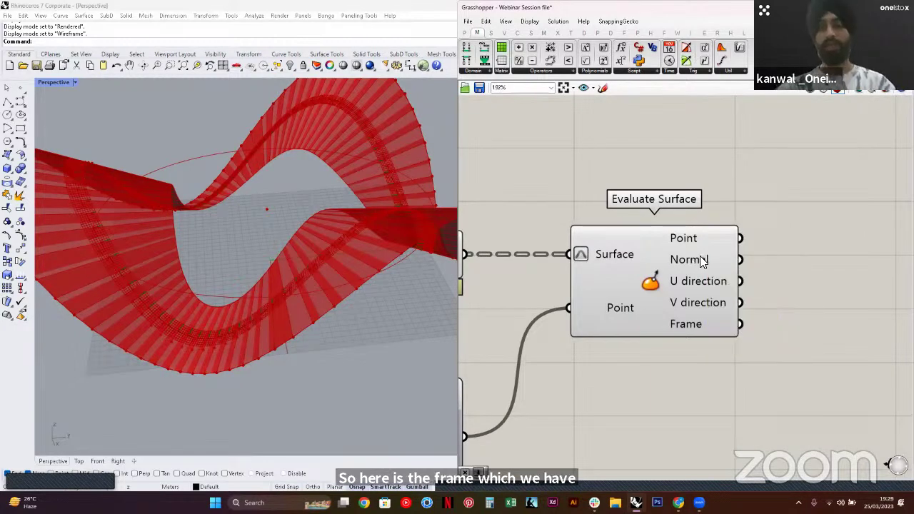
pyautogui.scroll(-1, 700, 259)
pyautogui.moveTo(316, 278)
pyautogui.mouseDown(button='right')
pyautogui.moveTo(295, 225)
pyautogui.moveTo(303, 255)
pyautogui.moveTo(322, 274)
pyautogui.mouseUp(button='right')
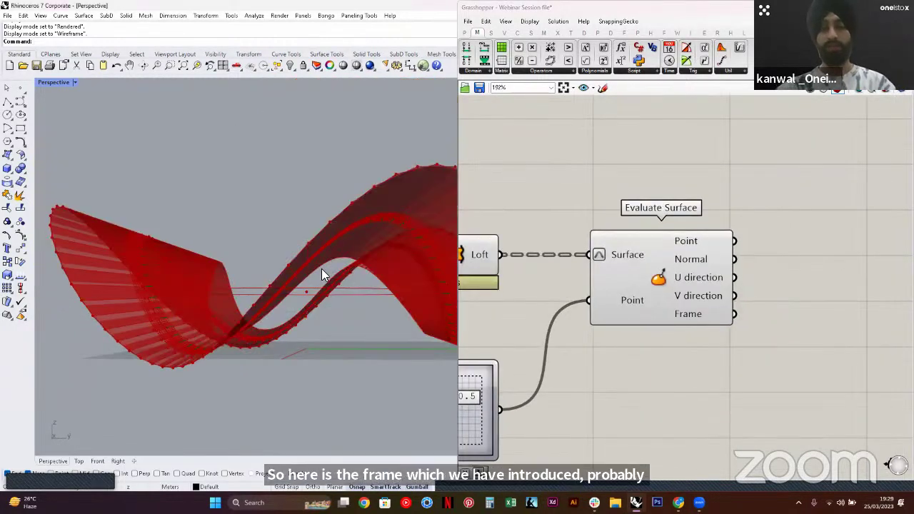
# Turn off the preview of the Graft Tree, Loft and Evaluate Surface components
pyautogui.scroll(-5, 749, 226)
pyautogui.moveTo(821, 376); pyautogui.dragTo(667, 214)
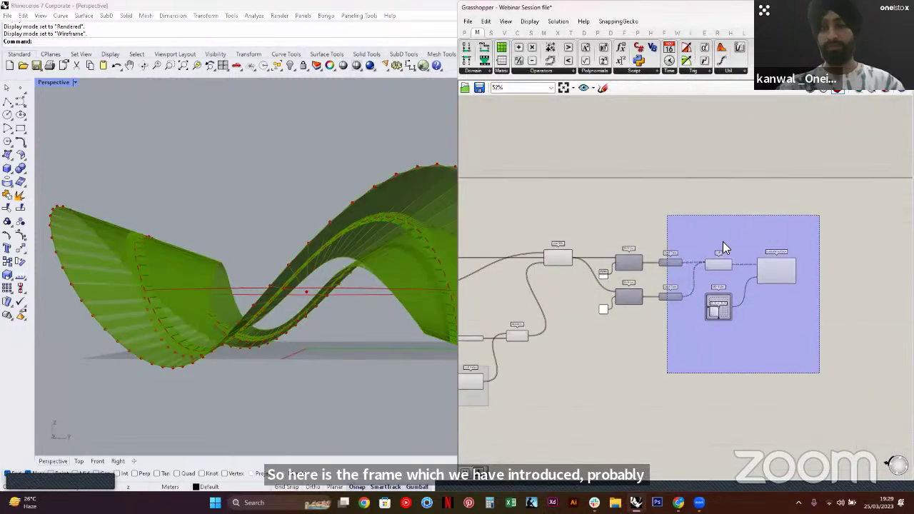
pyautogui.middleClick(722, 242)
pyautogui.click(755, 213)
pyautogui.click(736, 228)
pyautogui.moveTo(736, 229); pyautogui.dragTo(764, 238, button='right')
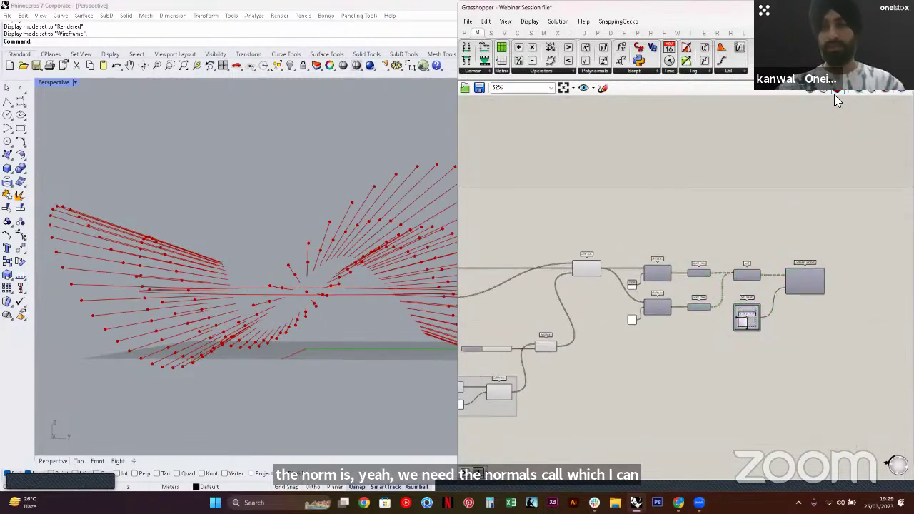
# Enlarge the Grasshopper window to review the component chain from Line SDL to Evaluate Surface, and restore its size
pyautogui.click(880, 7)
pyautogui.moveTo(431, 328); pyautogui.dragTo(730, 281, button='right')
pyautogui.scroll(2, 467, 280)
pyautogui.moveTo(466, 280); pyautogui.dragTo(491, 281, button='right')
pyautogui.click(435, 177)
pyautogui.moveTo(800, 335); pyautogui.dragTo(507, 152)
pyautogui.click(589, 151)
pyautogui.scroll(5, 607, 202)
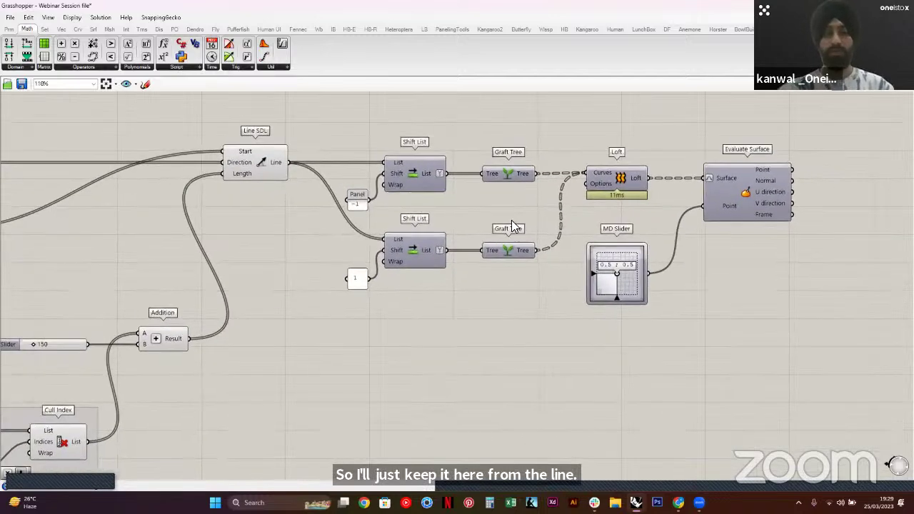
pyautogui.moveTo(526, 205); pyautogui.dragTo(534, 222, button='right')
pyautogui.moveTo(588, 235); pyautogui.dragTo(619, 229, button='right')
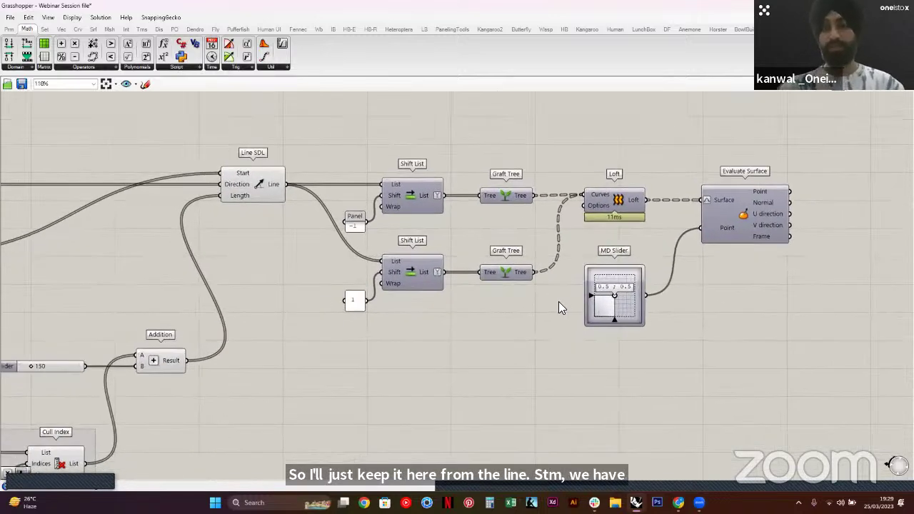
pyautogui.moveTo(554, 308); pyautogui.dragTo(551, 298, button='right')
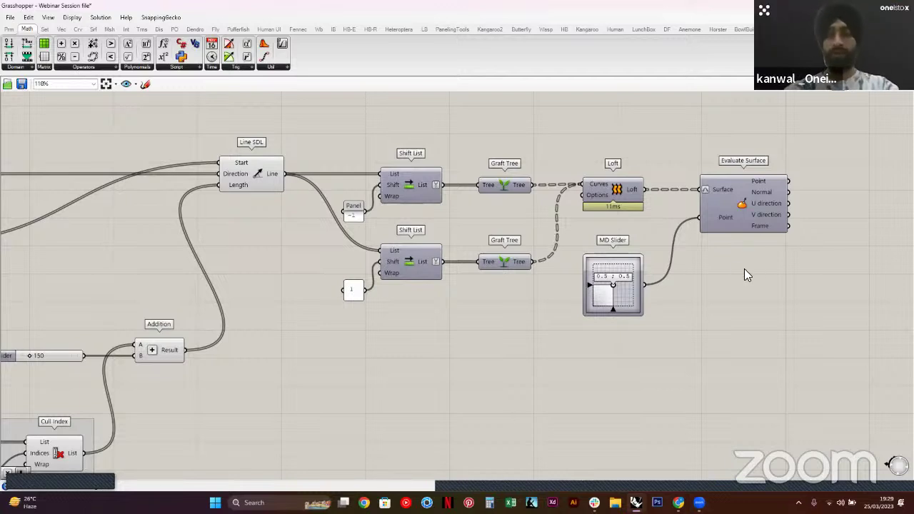
pyautogui.doubleClick(570, 3)
# Move the -1 and 1 panels slightly farther from the two Shift List components they feed
pyautogui.moveTo(318, 247); pyautogui.dragTo(308, 280, button='right')
pyautogui.moveTo(693, 255); pyautogui.dragTo(591, 269, button='right')
pyautogui.scroll(-5, 667, 267)
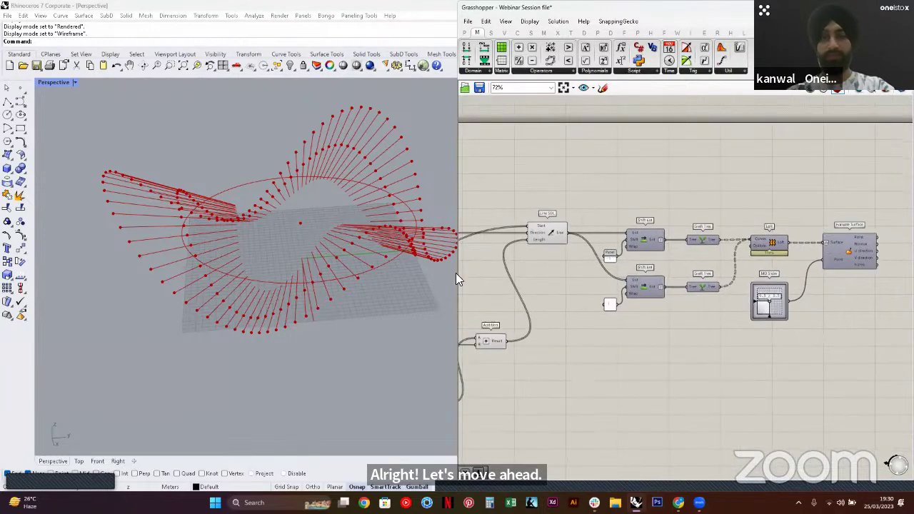
pyautogui.moveTo(314, 302); pyautogui.dragTo(287, 308, button='right')
pyautogui.moveTo(703, 393); pyautogui.dragTo(677, 397, button='right')
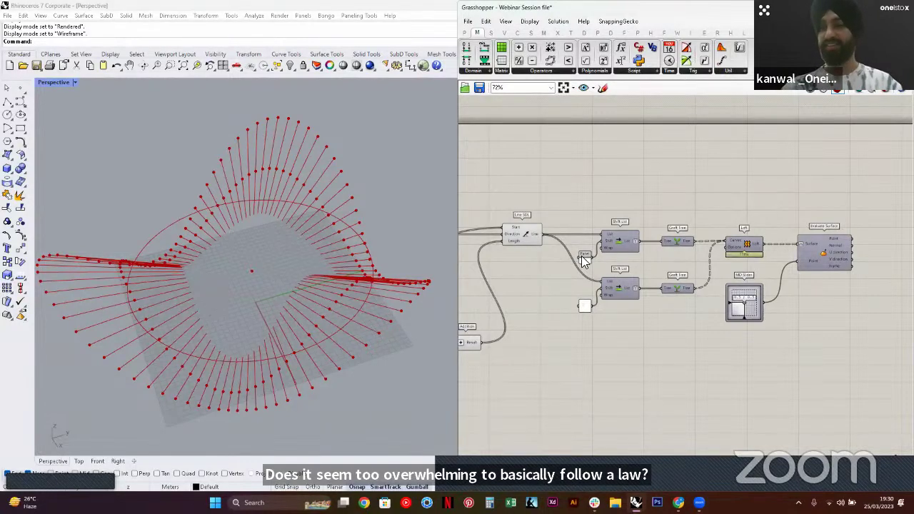
pyautogui.scroll(2, 583, 257)
pyautogui.moveTo(609, 372); pyautogui.dragTo(581, 353)
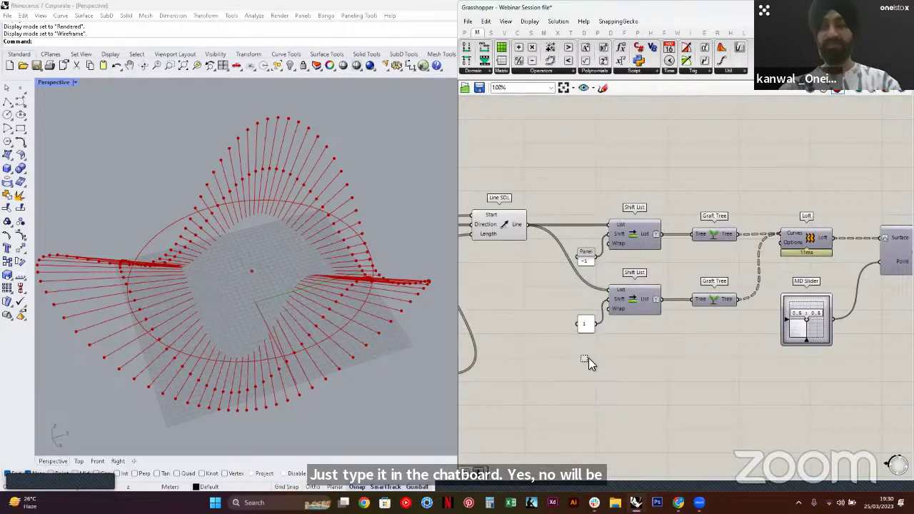
pyautogui.moveTo(564, 237); pyautogui.dragTo(595, 357)
pyautogui.moveTo(573, 261); pyautogui.dragTo(557, 264)
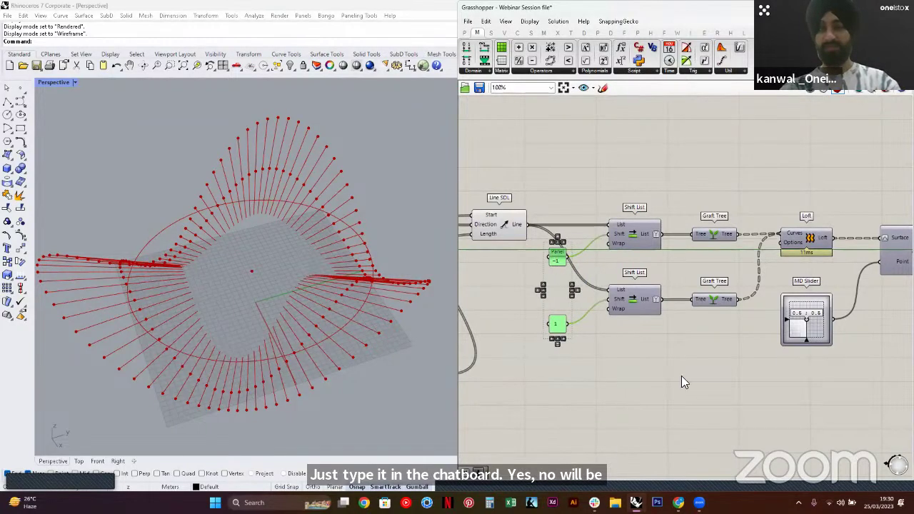
pyautogui.doubleClick(751, 145)
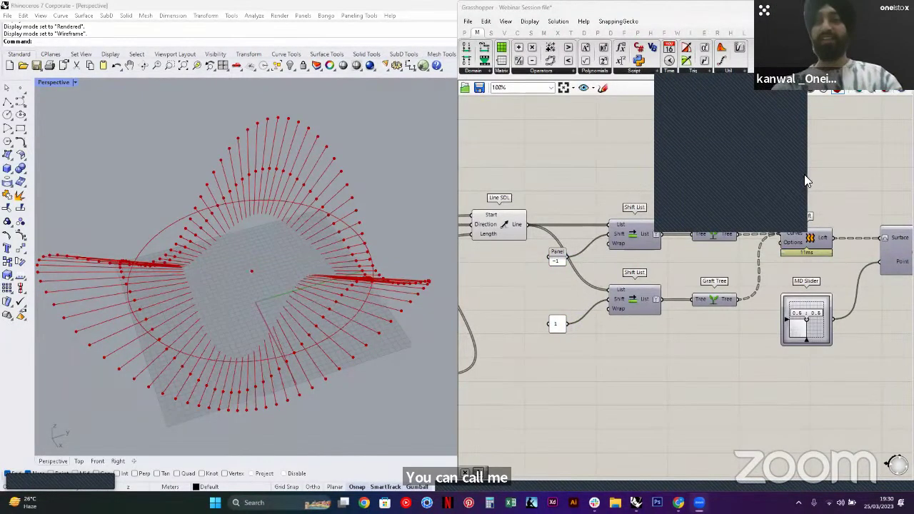
pyautogui.moveTo(771, 202); pyautogui.dragTo(695, 225, button='right')
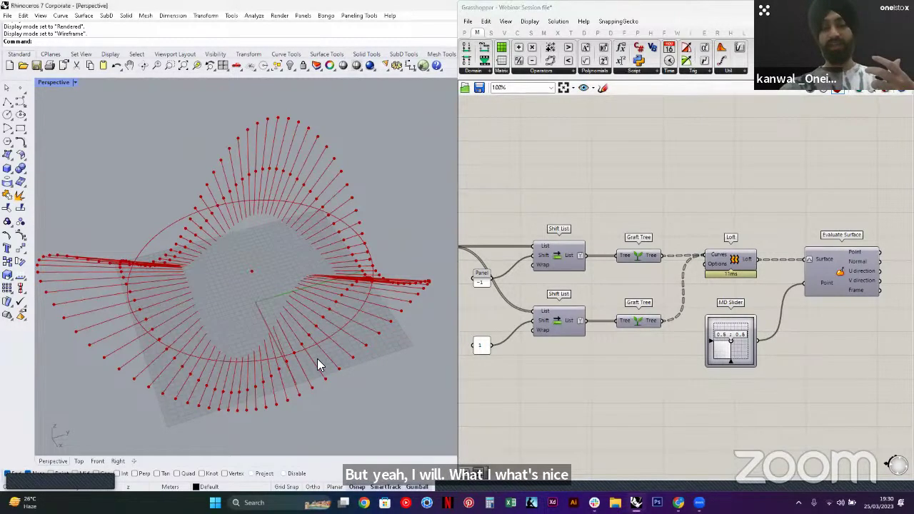
pyautogui.moveTo(317, 359); pyautogui.dragTo(292, 345, button='right')
pyautogui.moveTo(825, 348); pyautogui.dragTo(558, 327, button='right')
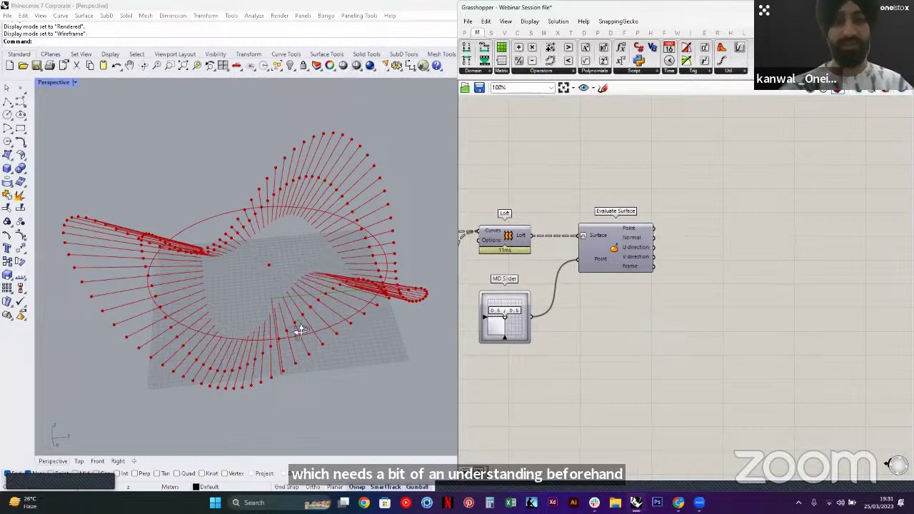
pyautogui.moveTo(316, 293); pyautogui.dragTo(350, 258, button='right')
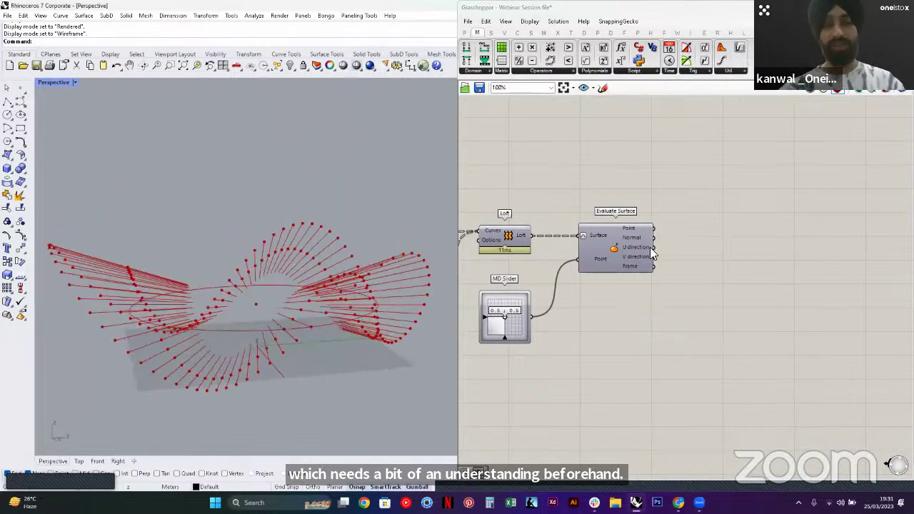
pyautogui.scroll(-2, 650, 256)
pyautogui.scroll(-1, 618, 255)
pyautogui.moveTo(488, 231); pyautogui.dragTo(685, 261, button='right')
pyautogui.scroll(1, 679, 257)
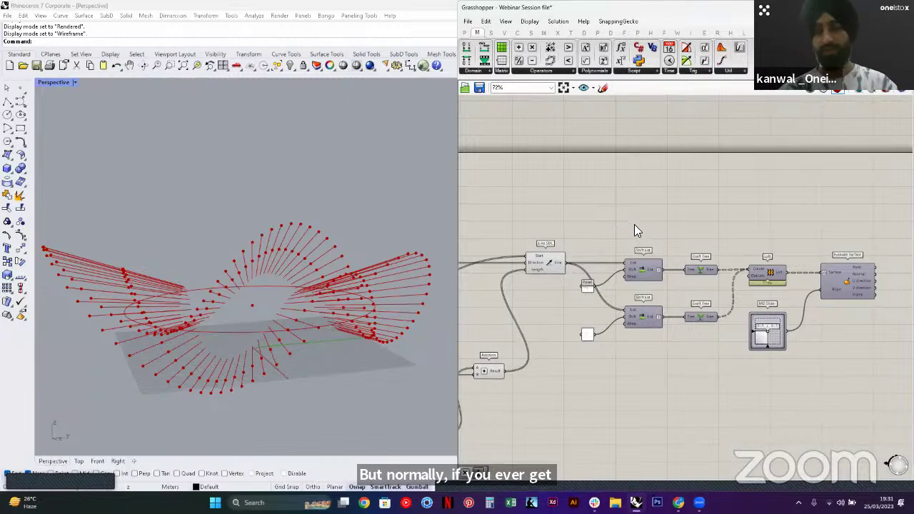
# Move the whole group from the Shift List components through Evaluate Surface lower, below the Line SDL component
pyautogui.moveTo(314, 264); pyautogui.dragTo(326, 337, button='right')
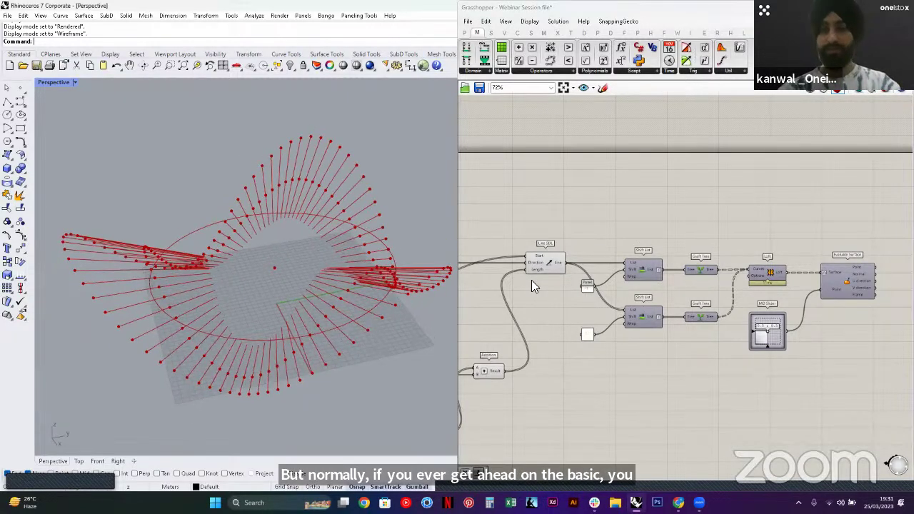
pyautogui.moveTo(531, 280); pyautogui.dragTo(523, 296, button='right')
pyautogui.moveTo(854, 389); pyautogui.dragTo(568, 217)
pyautogui.moveTo(636, 320); pyautogui.dragTo(637, 377)
pyautogui.click(721, 297)
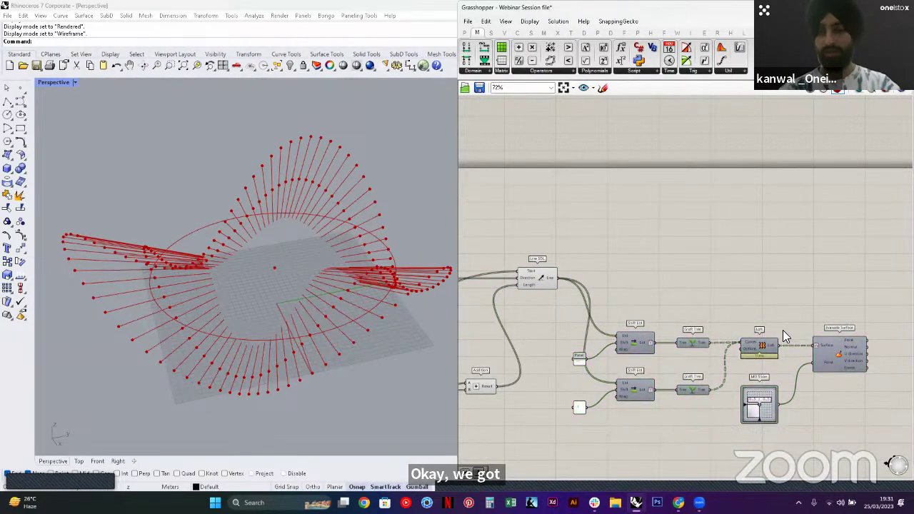
# Add a Unit Vector component and connect the Normal output of Evaluate Surface to its Vector input
pyautogui.scroll(4, 767, 318)
pyautogui.scroll(-2, 756, 303)
pyautogui.moveTo(775, 305); pyautogui.dragTo(740, 292, button='right')
pyautogui.scroll(-2, 740, 292)
pyautogui.scroll(2, 739, 292)
pyautogui.doubleClick(740, 293)
pyautogui.write('u')
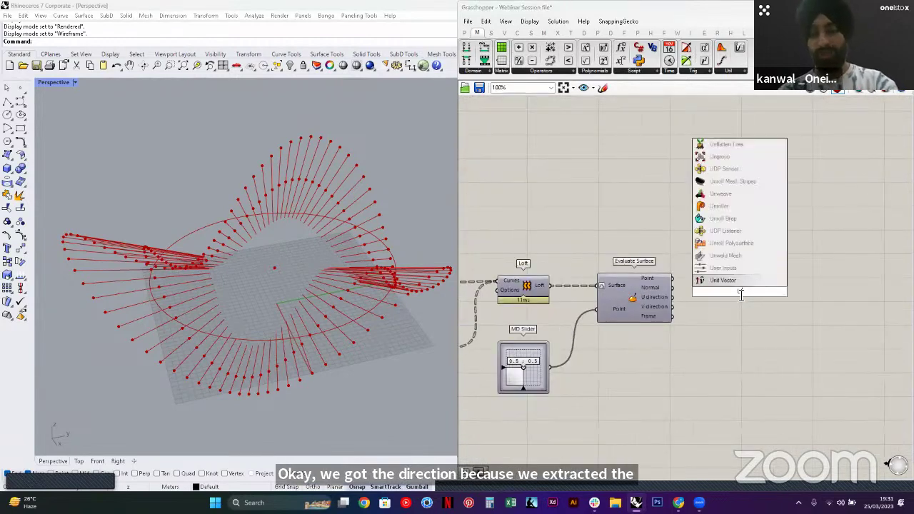
pyautogui.write('NIT')
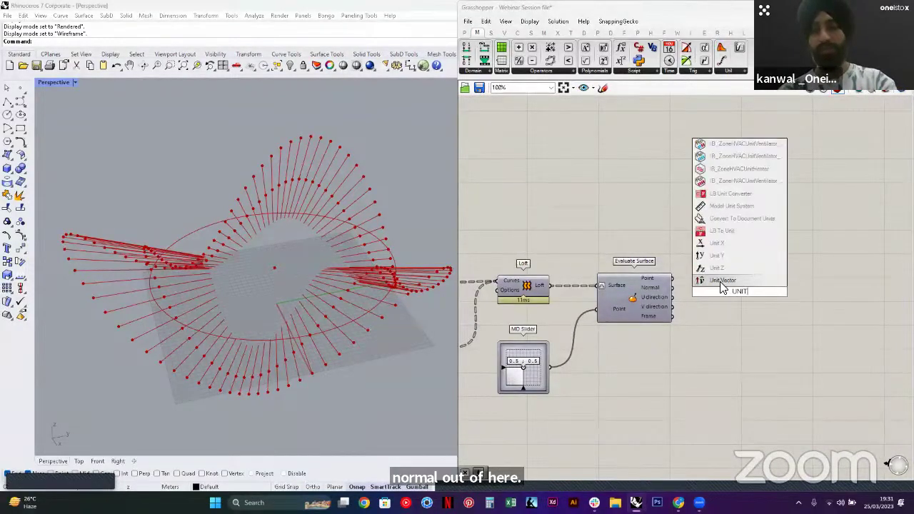
pyautogui.press('Return')
pyautogui.moveTo(711, 290); pyautogui.dragTo(672, 287)
pyautogui.click(719, 314)
# Review the definition from Line SDL through Unit Vector together with the radial lines in the viewport
pyautogui.scroll(-4, 721, 289)
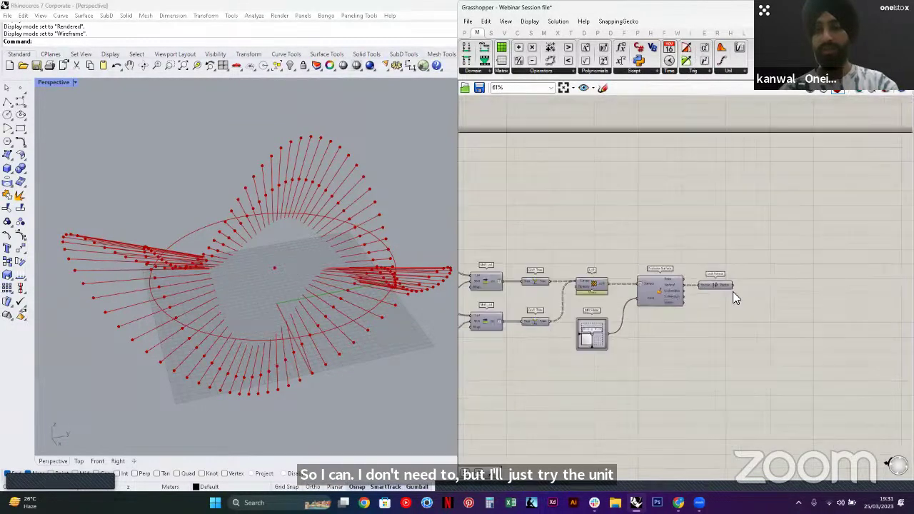
pyautogui.scroll(3, 728, 289)
pyautogui.scroll(-3, 750, 287)
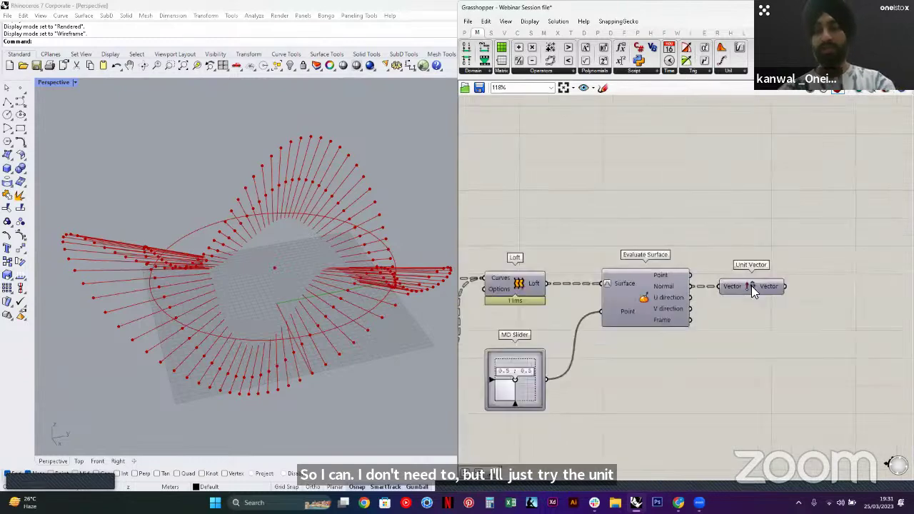
pyautogui.scroll(-2, 751, 285)
pyautogui.moveTo(759, 274); pyautogui.dragTo(818, 294, button='right')
pyautogui.scroll(-3, 785, 292)
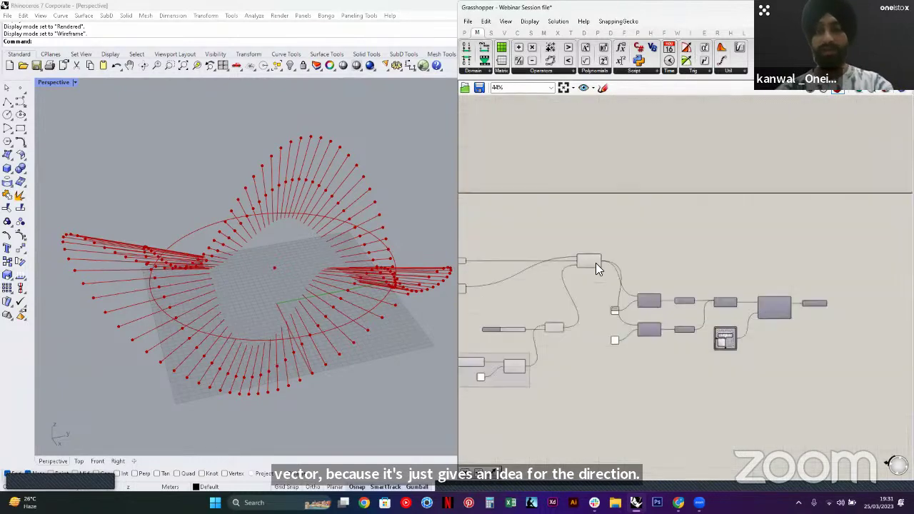
pyautogui.scroll(3, 574, 273)
pyautogui.click(596, 253)
pyautogui.click(536, 307)
pyautogui.moveTo(335, 310); pyautogui.dragTo(343, 333, button='right')
pyautogui.moveTo(402, 319); pyautogui.dragTo(443, 308, button='right')
pyautogui.scroll(-1, 707, 282)
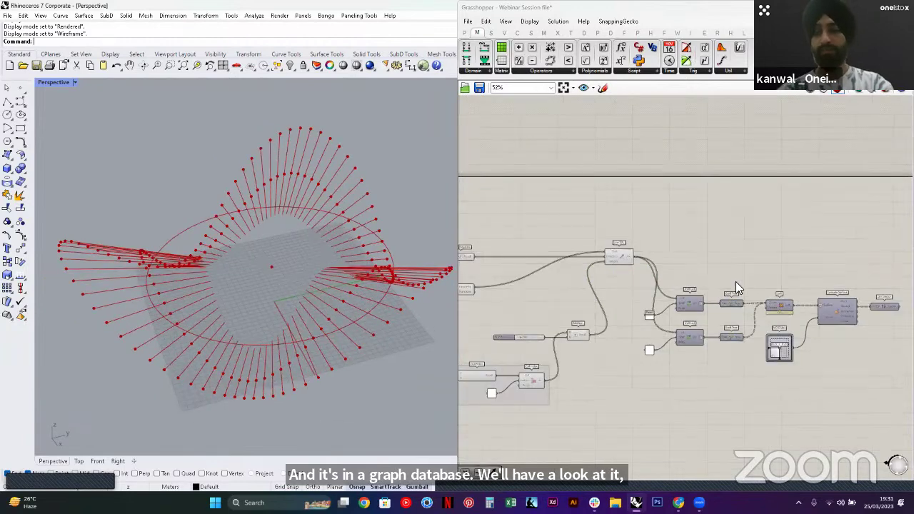
pyautogui.scroll(-1, 735, 281)
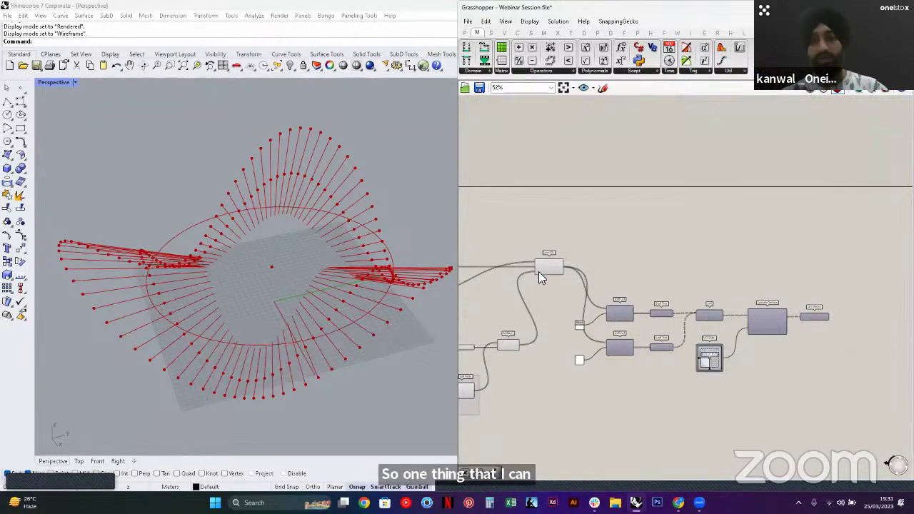
# Bake the Line SDL lines into Rhino and select one of the baked lines
pyautogui.moveTo(301, 320)
pyautogui.mouseDown(button='right')
pyautogui.moveTo(313, 312)
pyautogui.moveTo(308, 326)
pyautogui.moveTo(314, 307)
pyautogui.mouseUp(button='right')
pyautogui.scroll(3, 314, 307)
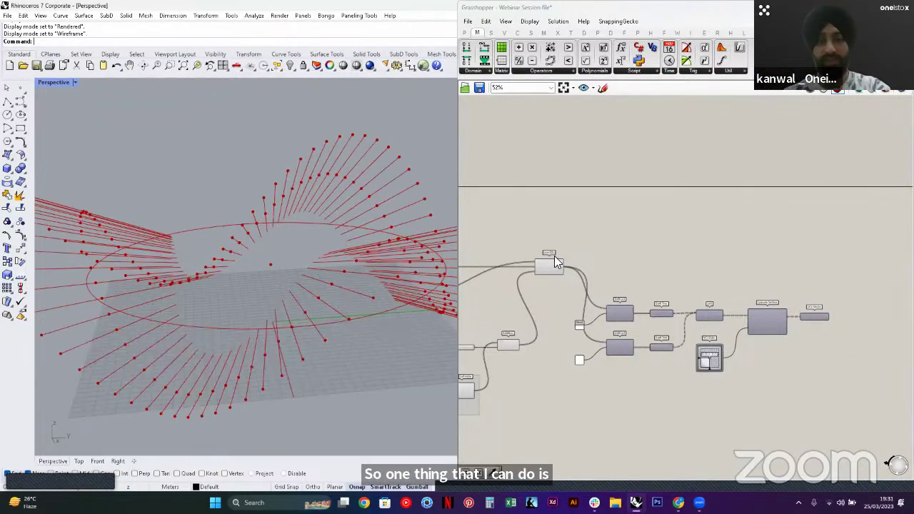
pyautogui.click(548, 260)
pyautogui.middleClick(549, 262)
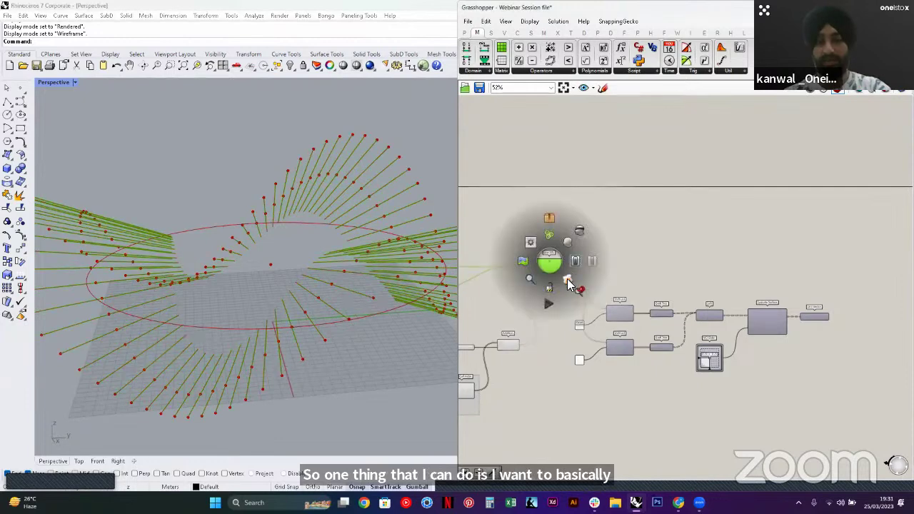
pyautogui.click(319, 306)
pyautogui.moveTo(320, 306); pyautogui.dragTo(321, 337, button='right')
pyautogui.scroll(-4, 314, 330)
pyautogui.click(314, 329)
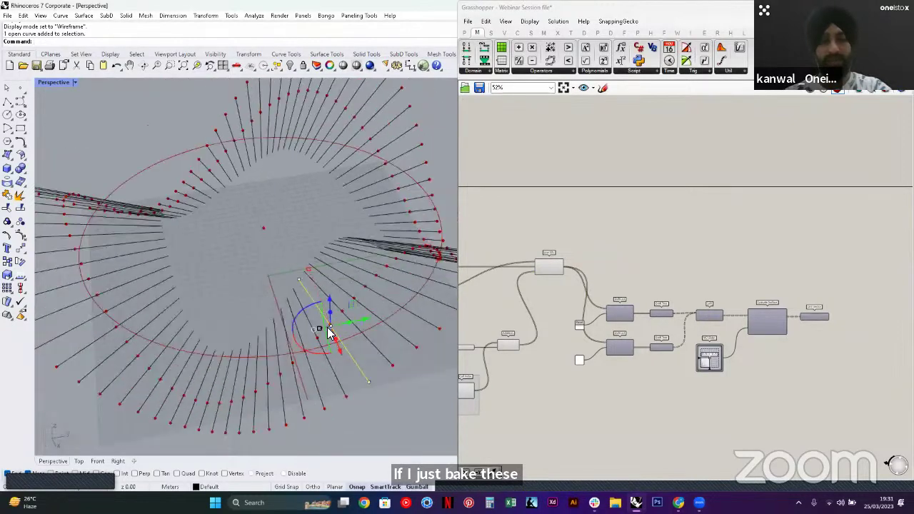
# Set the gumball alignment to Object for the selected baked line
pyautogui.click(350, 242)
pyautogui.moveTo(320, 281); pyautogui.dragTo(342, 316, button='right')
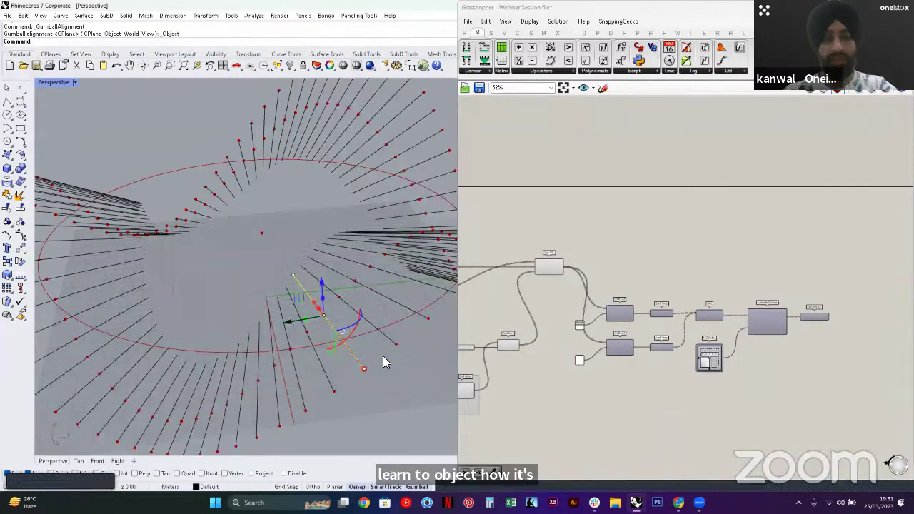
pyautogui.moveTo(357, 363); pyautogui.dragTo(338, 367, button='right')
pyautogui.scroll(2, 339, 367)
# Extrude a baked radial line with the gumball as a test and delete the resulting extrusion
pyautogui.click(384, 340)
pyautogui.moveTo(384, 340); pyautogui.dragTo(352, 241, button='right')
pyautogui.click(369, 335)
pyautogui.moveTo(352, 241); pyautogui.dragTo(333, 305)
pyautogui.moveTo(333, 306); pyautogui.dragTo(290, 321, button='right')
pyautogui.click(372, 303)
pyautogui.press('Delete')
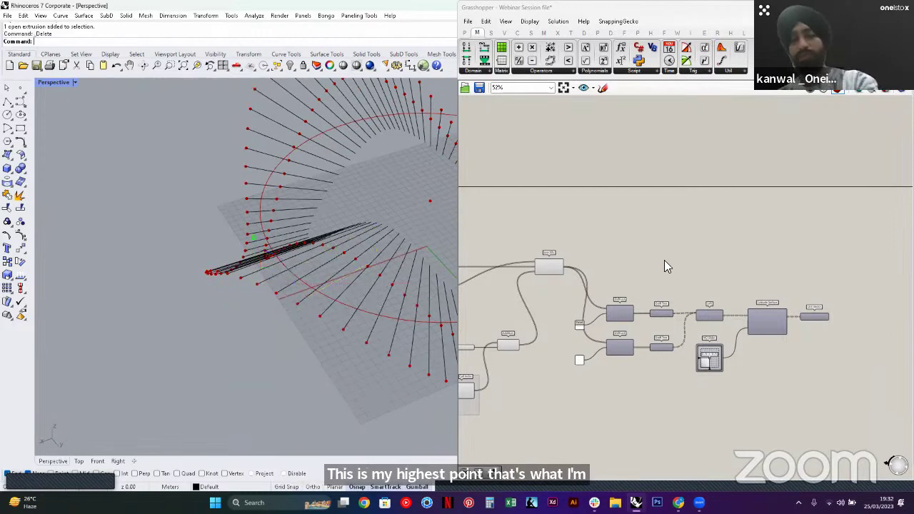
# Select all the baked radial lines in the Perspective view and delete them
pyautogui.scroll(-2, 703, 284)
pyautogui.scroll(2, 703, 282)
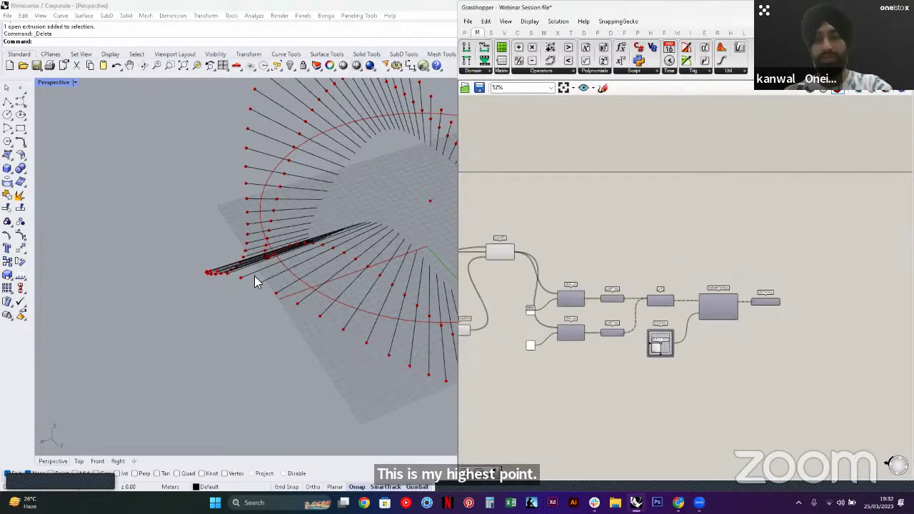
pyautogui.moveTo(334, 231); pyautogui.dragTo(238, 210, button='right')
pyautogui.scroll(-8, 237, 211)
pyautogui.moveTo(154, 160); pyautogui.dragTo(390, 282)
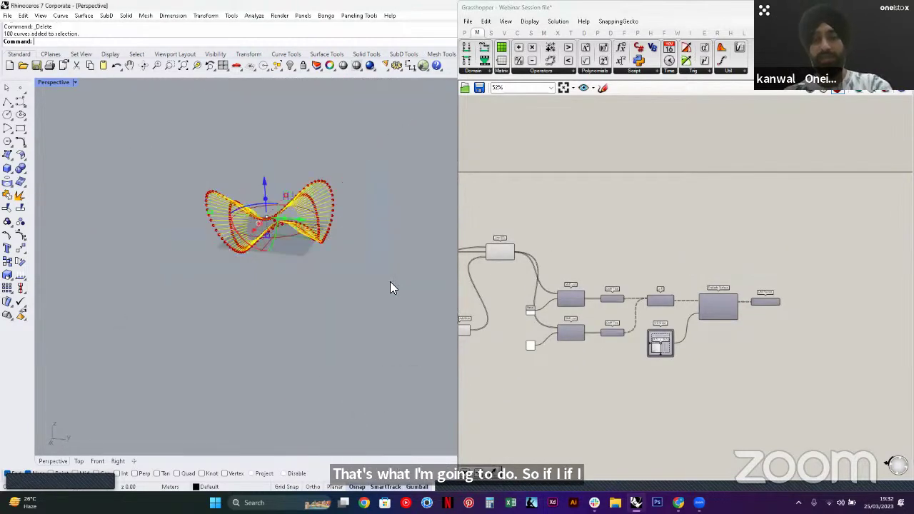
pyautogui.press('Delete')
pyautogui.scroll(4, 300, 232)
pyautogui.moveTo(226, 264); pyautogui.dragTo(357, 250, button='right')
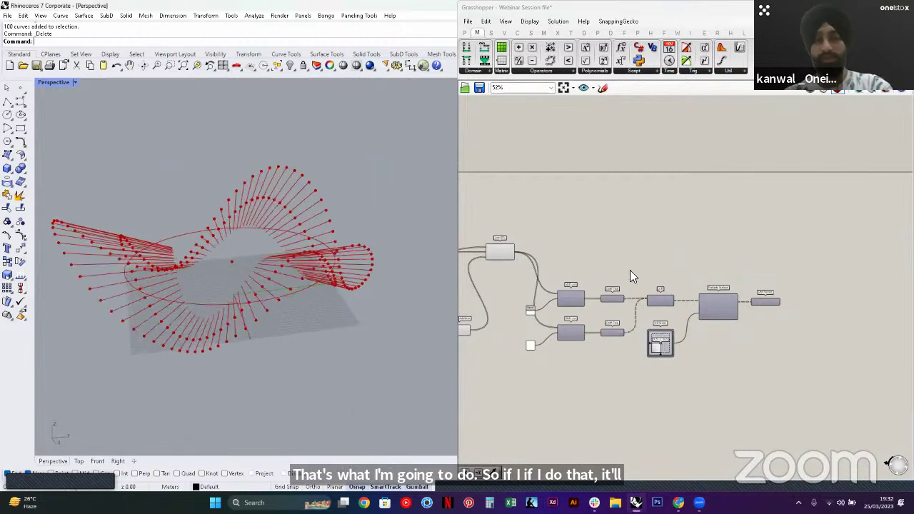
# Add an Extrude component beyond Unit Vector and connect the Line output of Line SDL to its Base input
pyautogui.moveTo(693, 263); pyautogui.dragTo(702, 269, button='right')
pyautogui.doubleClick(704, 272)
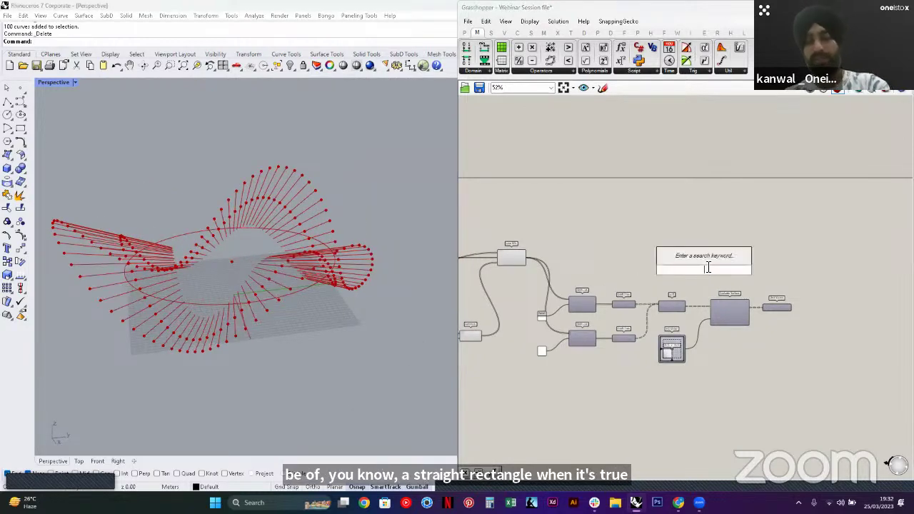
pyautogui.write('extrude')
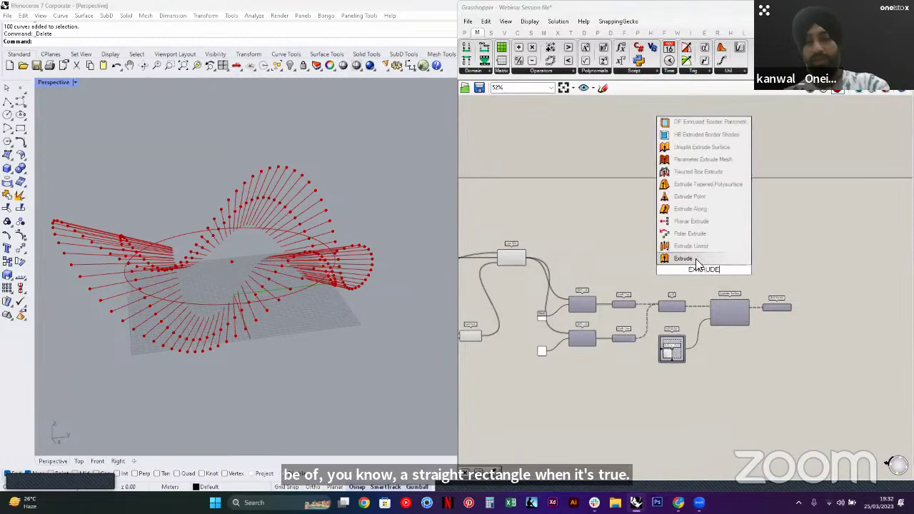
pyautogui.press('Return')
pyautogui.scroll(4, 513, 247)
pyautogui.moveTo(508, 270); pyautogui.dragTo(845, 273)
pyautogui.moveTo(845, 273); pyautogui.dragTo(480, 258, button='right')
pyautogui.moveTo(500, 259); pyautogui.dragTo(682, 254)
pyautogui.click(662, 282)
pyautogui.moveTo(661, 284); pyautogui.dragTo(700, 271, button='right')
pyautogui.moveTo(743, 245); pyautogui.dragTo(795, 246)
pyautogui.click(648, 329)
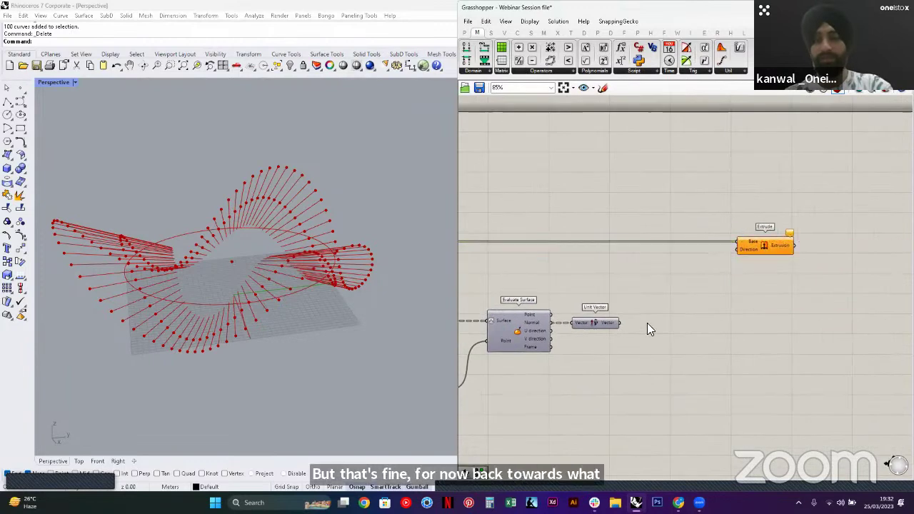
# Add a Multiplication component and connect the Unit Vector output to its A input
pyautogui.doubleClick(711, 331)
pyautogui.write('MULT')
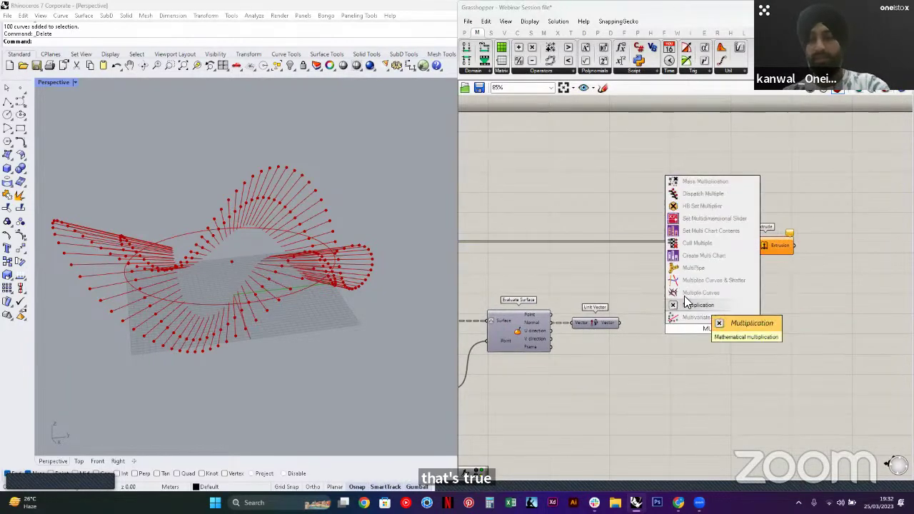
pyautogui.click(697, 293)
pyautogui.scroll(1, 685, 320)
pyautogui.moveTo(621, 321); pyautogui.dragTo(689, 328)
pyautogui.moveTo(758, 212); pyautogui.dragTo(764, 217, button='right')
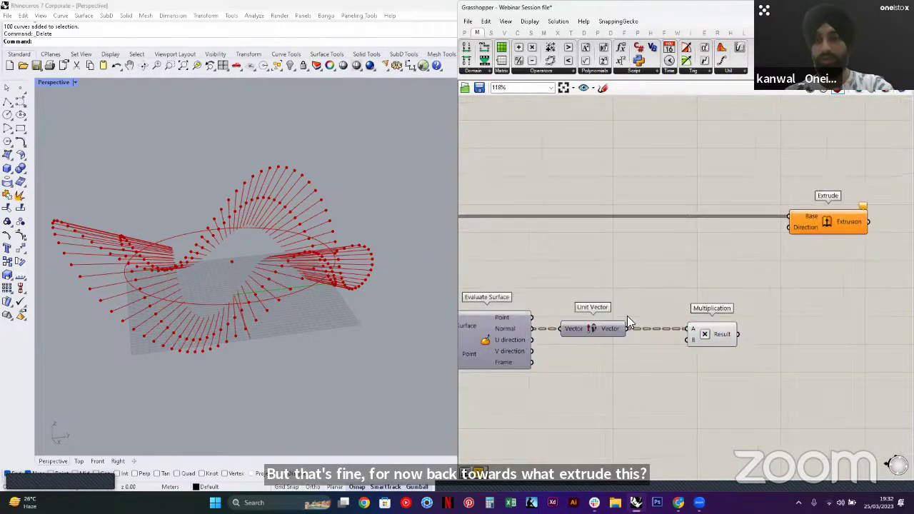
pyautogui.scroll(3, 627, 315)
pyautogui.scroll(-3, 702, 282)
# Insert a Graft Tree component between the Line output of Line SDL and the Base input of Extrude
pyautogui.moveTo(674, 300); pyautogui.dragTo(896, 307, button='right')
pyautogui.doubleClick(690, 289)
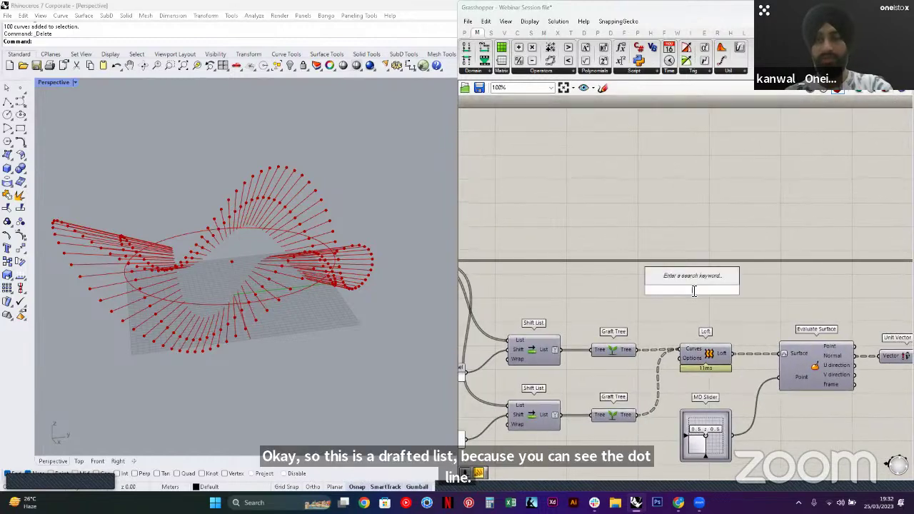
pyautogui.write('graft')
pyautogui.click(673, 281)
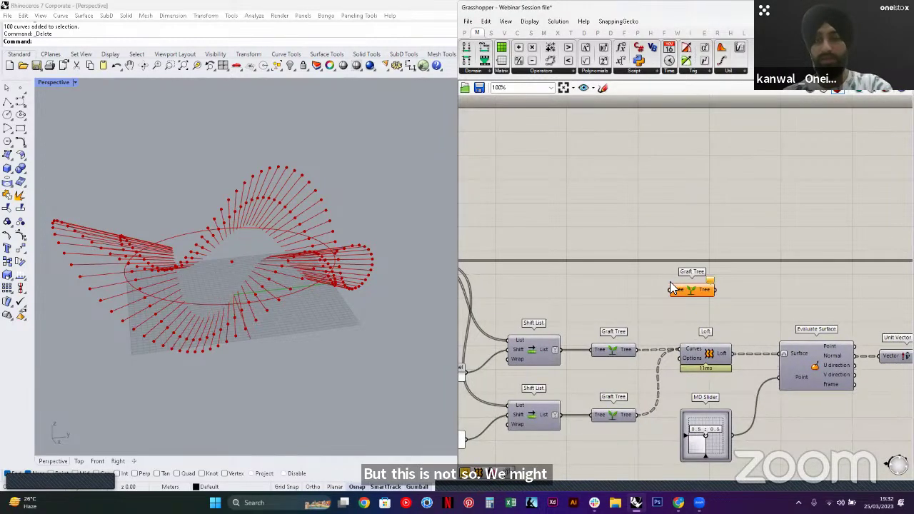
pyautogui.moveTo(674, 288); pyautogui.dragTo(745, 297, button='right')
pyautogui.moveTo(497, 270); pyautogui.dragTo(742, 293)
pyautogui.click(509, 326)
pyautogui.scroll(-2, 507, 328)
pyautogui.moveTo(605, 308); pyautogui.dragTo(879, 301)
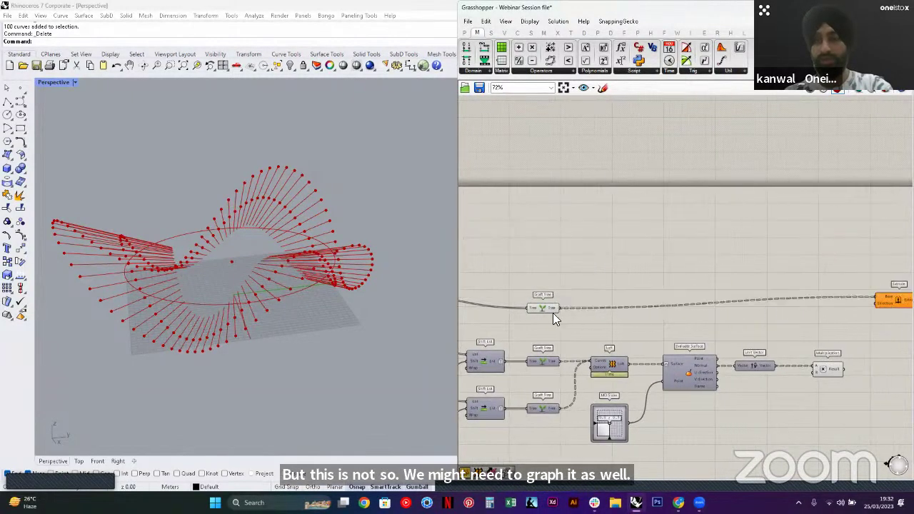
pyautogui.moveTo(547, 305); pyautogui.dragTo(546, 296)
pyautogui.click(765, 314)
# Connect the Multiplication Result to the Direction input of Extrude and inspect the extruded strips up close
pyautogui.moveTo(771, 313); pyautogui.dragTo(656, 313, button='right')
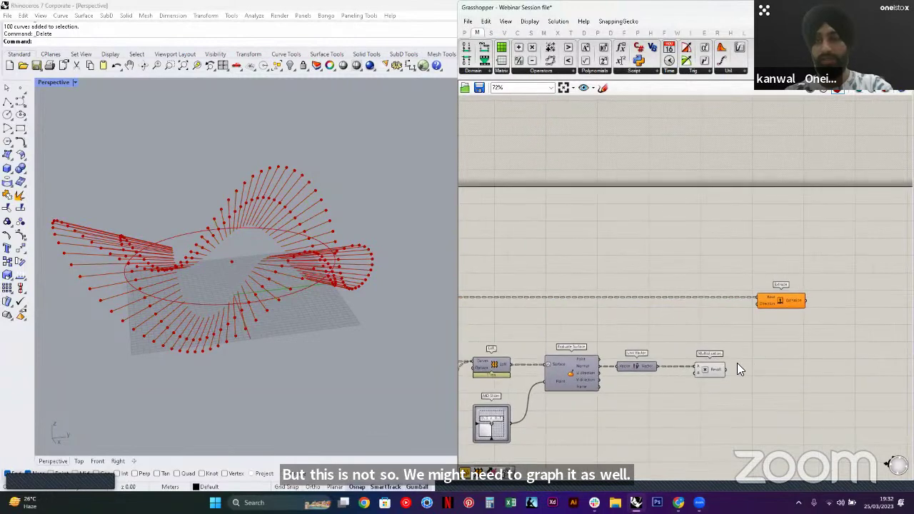
pyautogui.scroll(2, 743, 360)
pyautogui.moveTo(707, 381); pyautogui.dragTo(739, 270)
pyautogui.scroll(2, 687, 357)
pyautogui.click(765, 269)
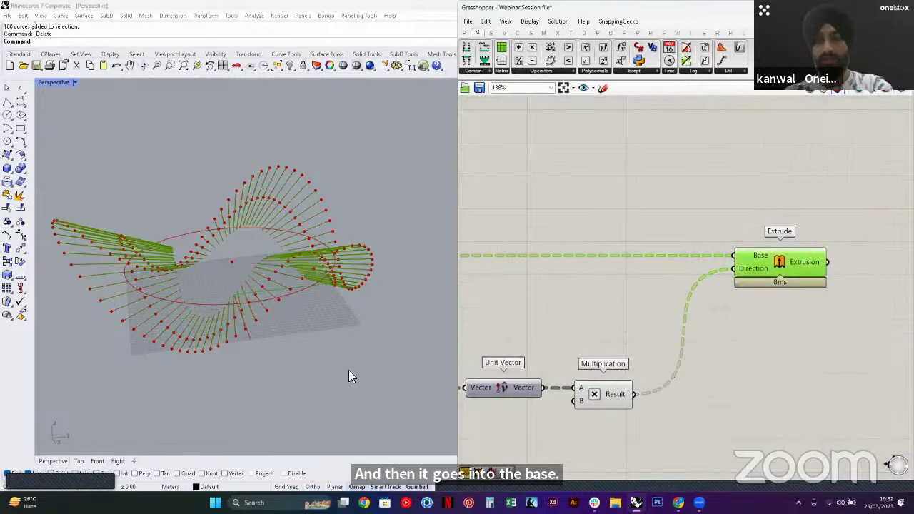
pyautogui.scroll(-2, 734, 331)
pyautogui.click(596, 341)
pyautogui.scroll(4, 283, 277)
pyautogui.moveTo(260, 310); pyautogui.dragTo(258, 314, button='right')
pyautogui.scroll(5, 171, 300)
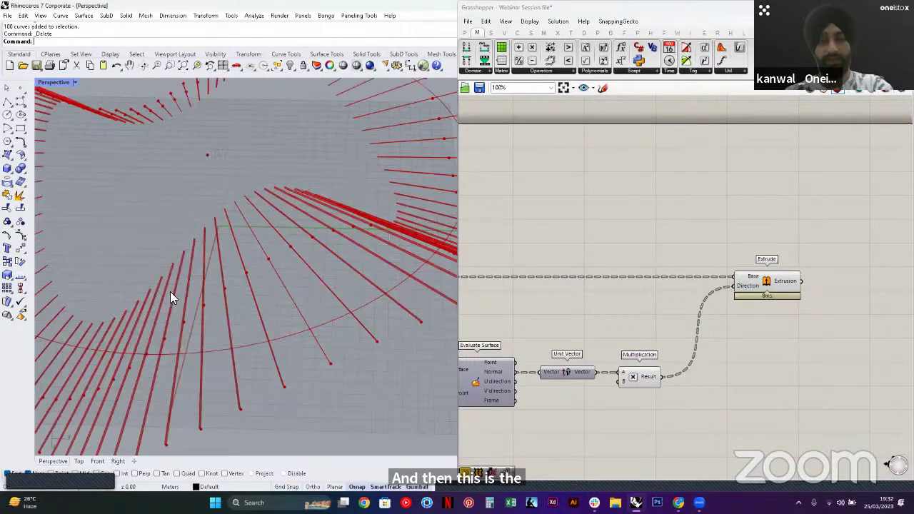
pyautogui.scroll(3, 179, 296)
# Add a number slider set to 20 and connect it to the B input of Multiplication
pyautogui.moveTo(708, 320); pyautogui.dragTo(779, 279, button='right')
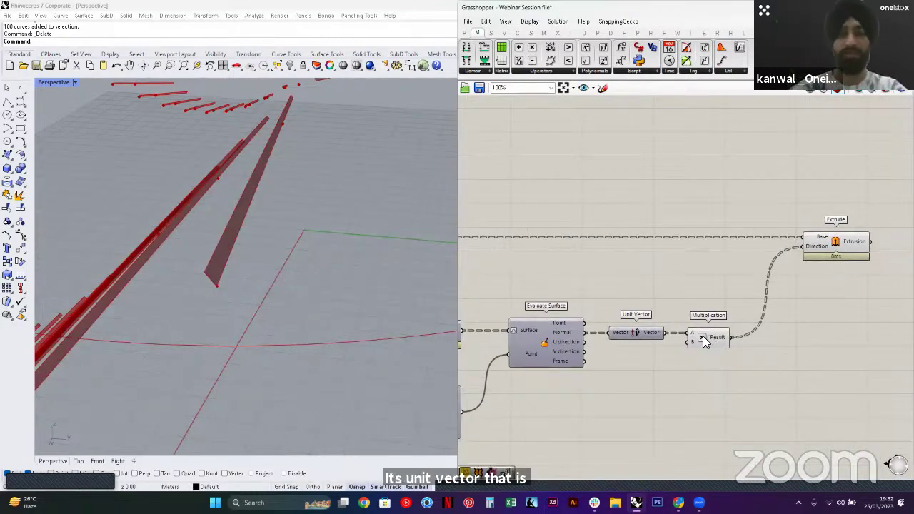
pyautogui.rightClick(639, 387)
pyautogui.doubleClick(641, 392)
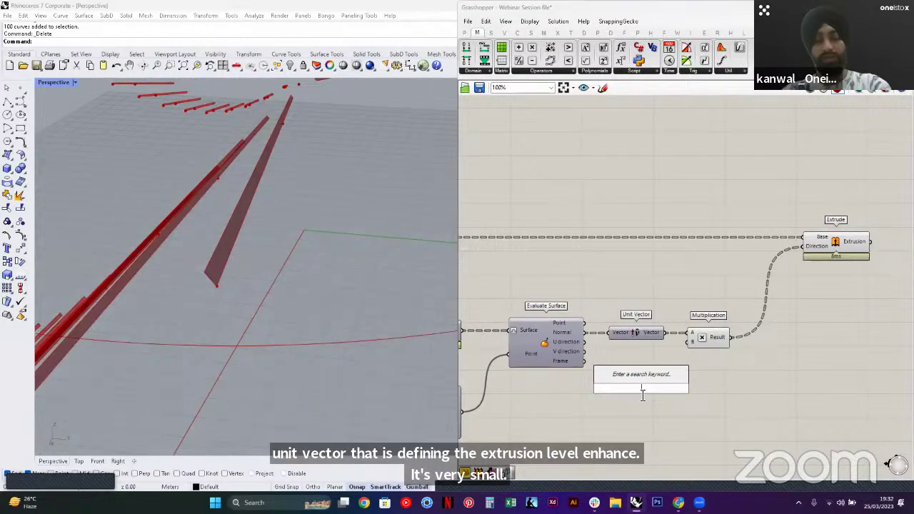
pyautogui.write('2')
pyautogui.press('Return')
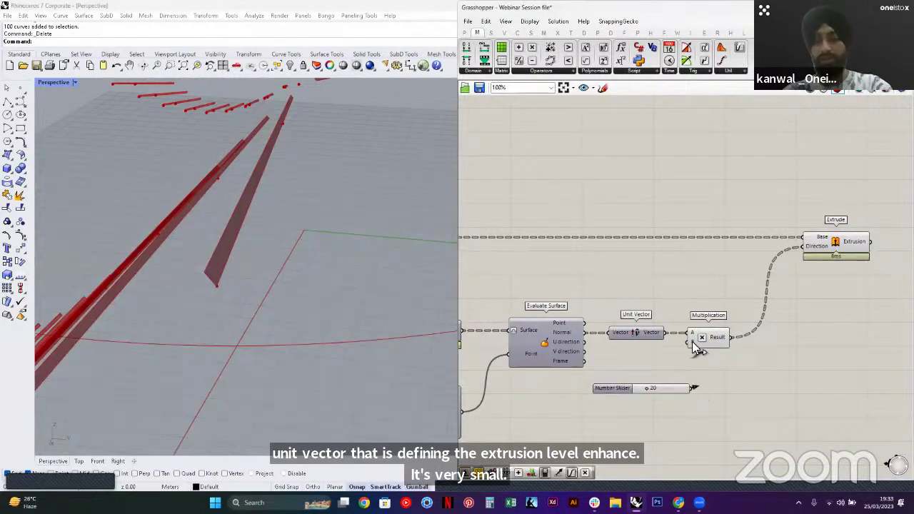
pyautogui.moveTo(693, 342); pyautogui.dragTo(690, 388)
pyautogui.scroll(-6, 264, 307)
pyautogui.moveTo(255, 279); pyautogui.dragTo(357, 303, button='right')
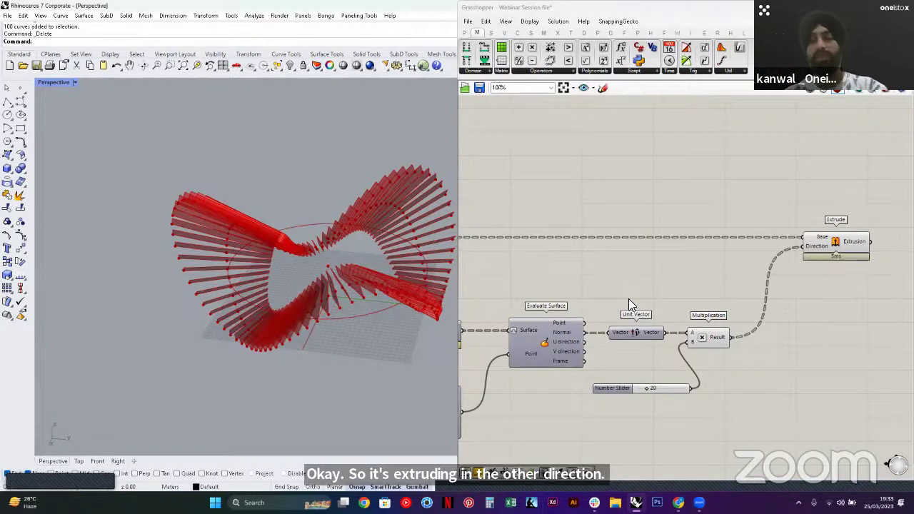
# Move the Multiplication and Extrude components farther from Unit Vector to make room for another component
pyautogui.click(679, 288)
pyautogui.moveTo(766, 326); pyautogui.dragTo(704, 302, button='right')
pyautogui.click(821, 341)
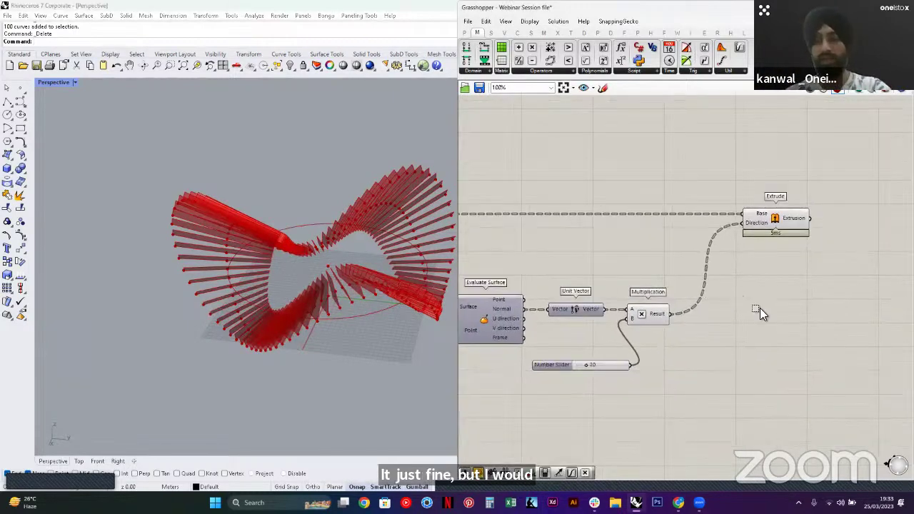
pyautogui.scroll(-2, 715, 288)
pyautogui.moveTo(820, 340); pyautogui.dragTo(668, 216)
pyautogui.moveTo(669, 313); pyautogui.dragTo(795, 312)
pyautogui.click(620, 311)
pyautogui.scroll(2, 619, 311)
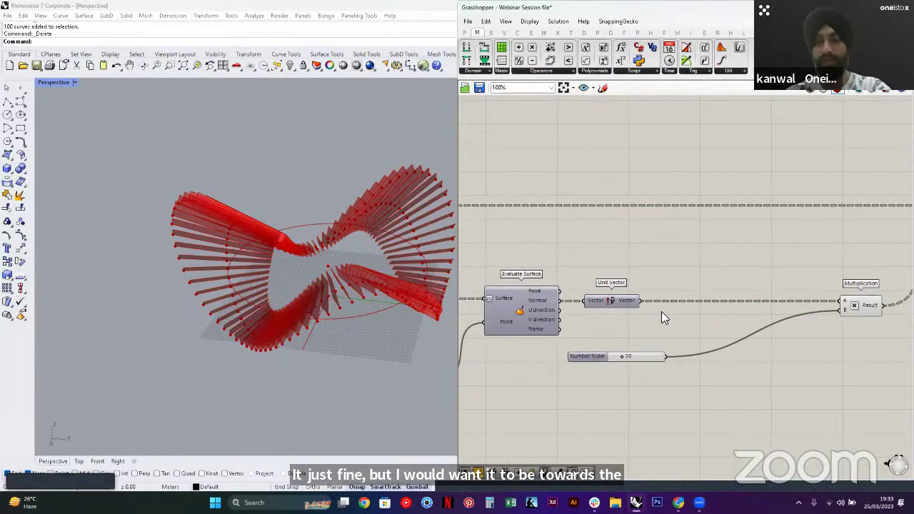
# Insert a Negative component between the Unit Vector output and the A input of Multiplication
pyautogui.doubleClick(661, 311)
pyautogui.write('Ne')
pyautogui.click(650, 298)
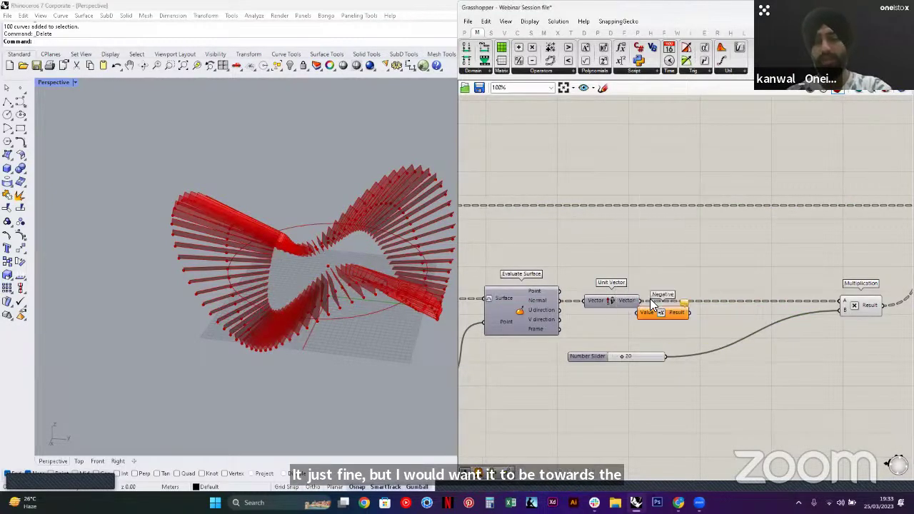
pyautogui.moveTo(646, 307); pyautogui.dragTo(847, 306)
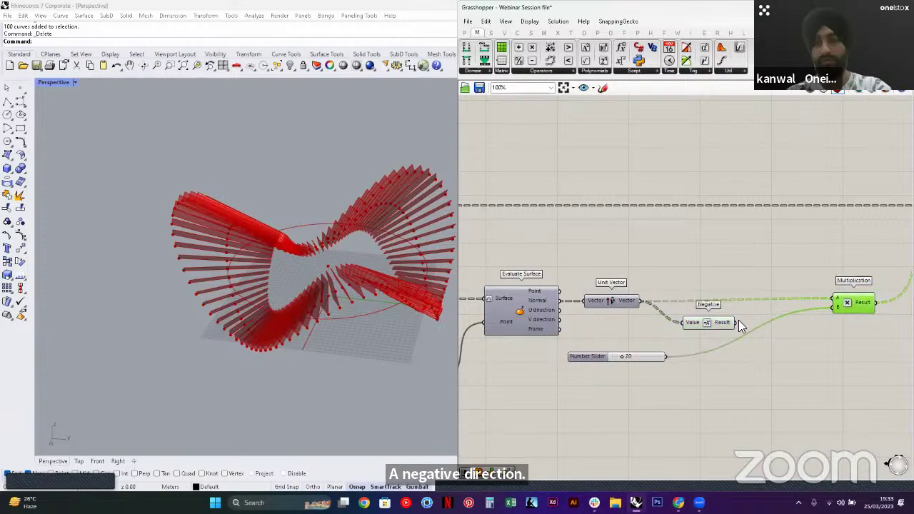
pyautogui.hotkey('ctrl', 'z')
pyautogui.moveTo(736, 323); pyautogui.dragTo(839, 303)
pyautogui.moveTo(685, 323); pyautogui.dragTo(681, 303)
# Bring Multiplication and Extrude closer to the Negative component and inspect the direction of the extruded strips
pyautogui.moveTo(618, 314); pyautogui.dragTo(408, 332, button='right')
pyautogui.moveTo(646, 322); pyautogui.dragTo(553, 324)
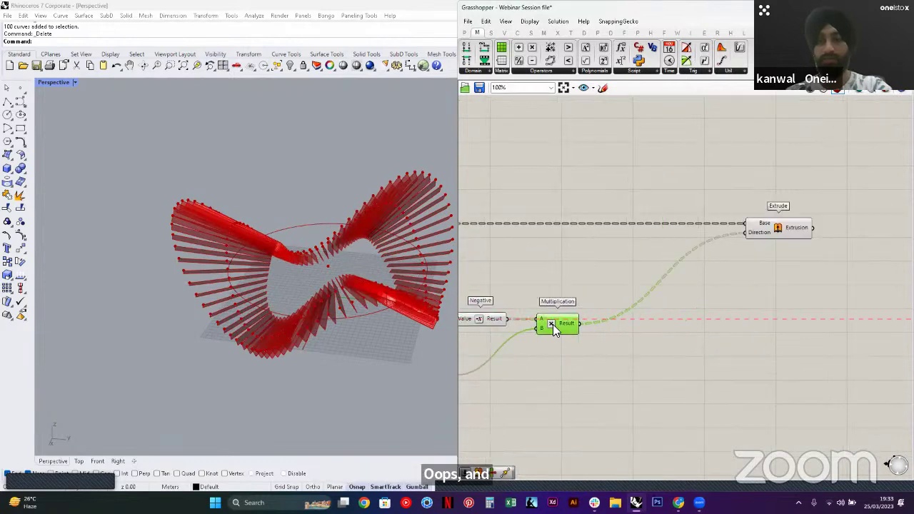
pyautogui.moveTo(773, 230); pyautogui.dragTo(720, 231)
pyautogui.moveTo(392, 304); pyautogui.dragTo(363, 374, button='right')
pyautogui.moveTo(360, 229); pyautogui.dragTo(284, 281, button='right')
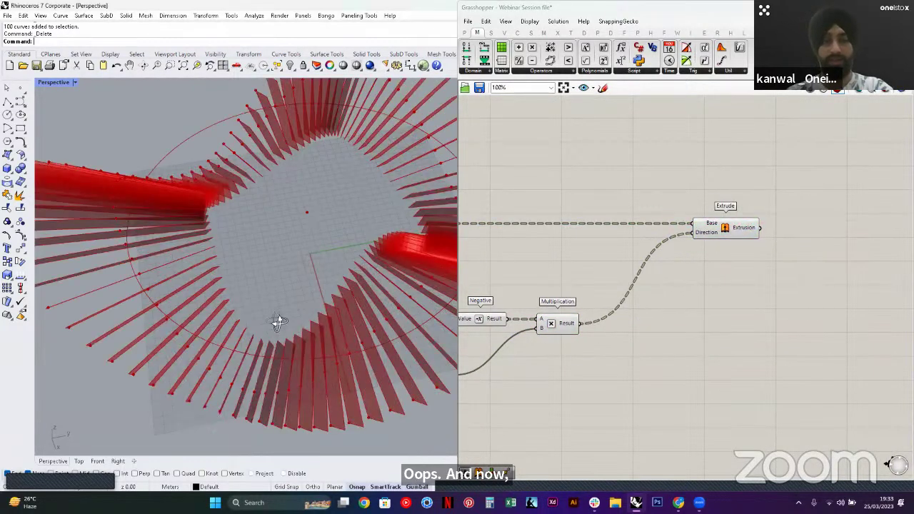
pyautogui.moveTo(279, 341); pyautogui.dragTo(632, 483, button='right')
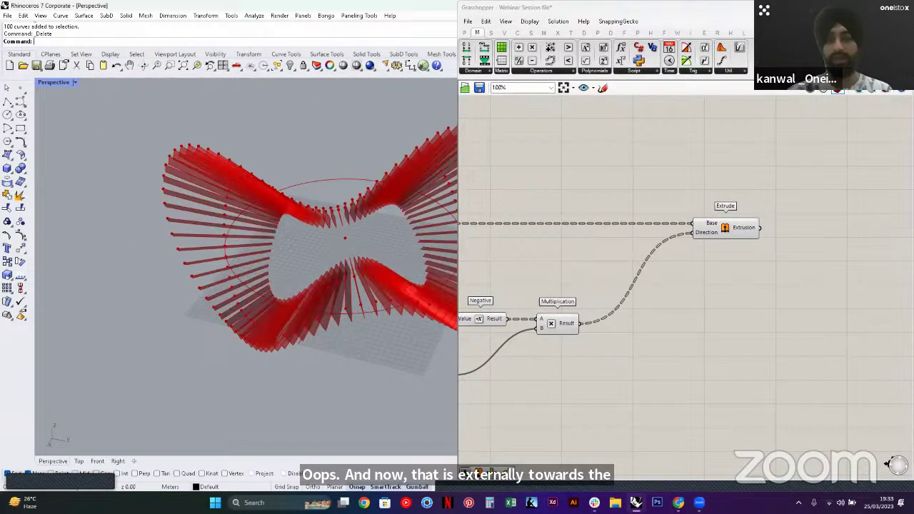
# Switch to the MCD_W4_Presentation in Google Slides and review the parametric pavilion reference images
pyautogui.hotkey('alt', 'Tab')
pyautogui.scroll(4, 496, 277)
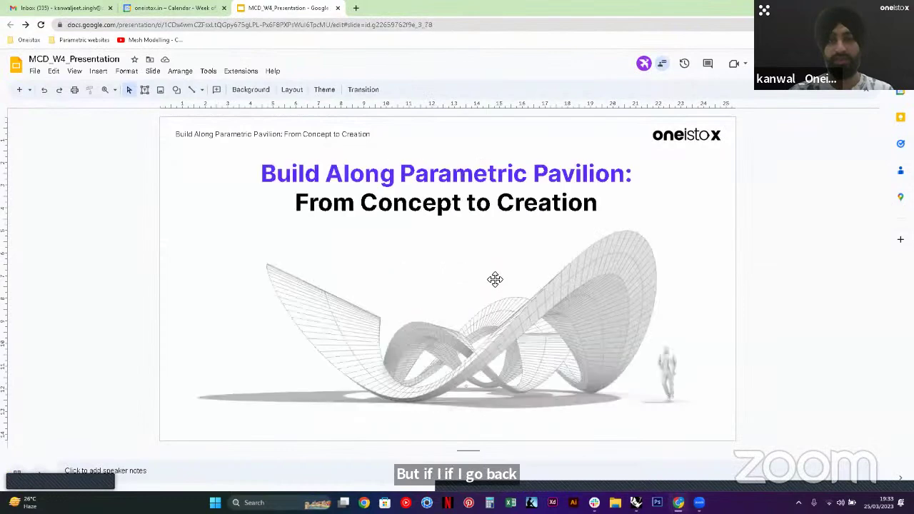
pyautogui.scroll(-4, 495, 278)
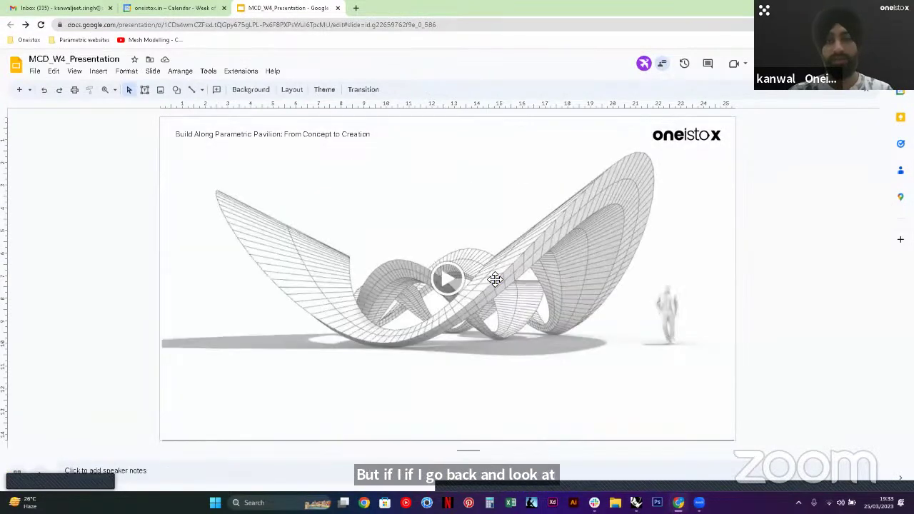
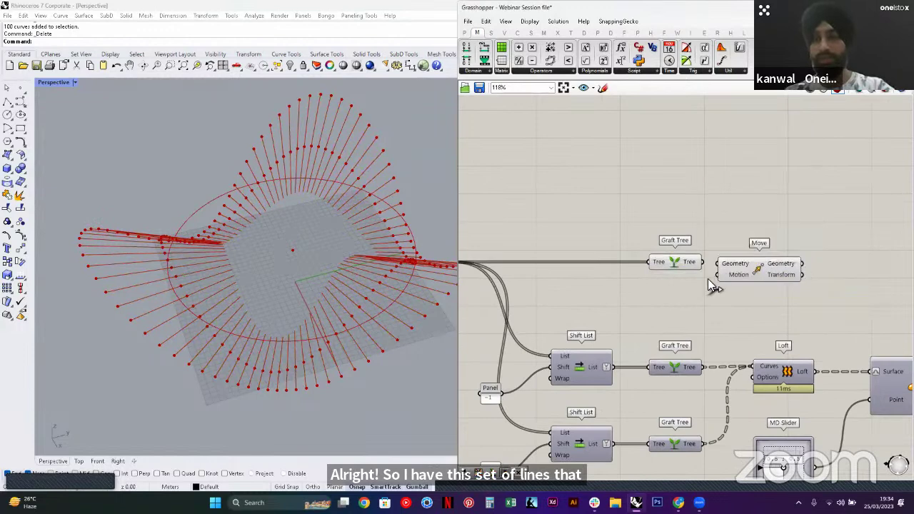
# Space the Move component away from Graft Tree and connect the grafted lines to its Geometry input
pyautogui.scroll(-2, 666, 272)
pyautogui.moveTo(667, 272); pyautogui.dragTo(592, 277, button='right')
pyautogui.moveTo(655, 275); pyautogui.dragTo(715, 274)
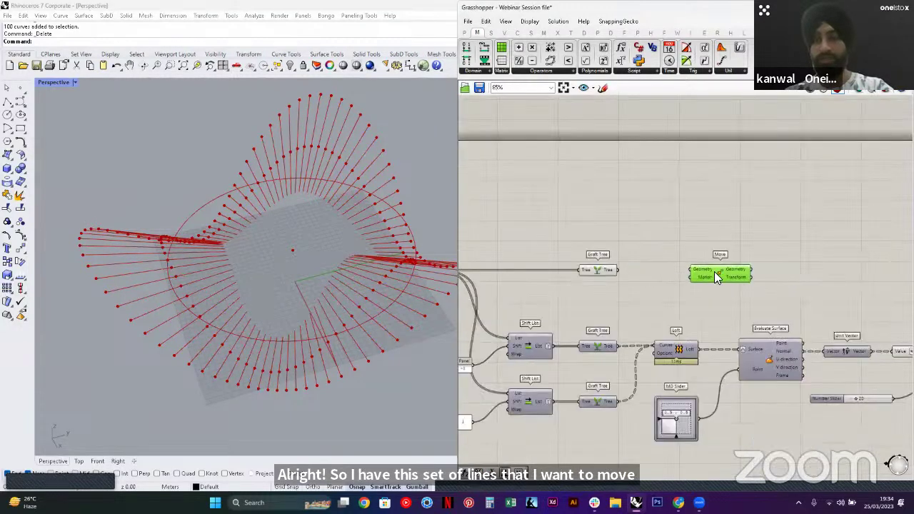
pyautogui.scroll(1, 648, 269)
pyautogui.moveTo(612, 269); pyautogui.dragTo(697, 269)
pyautogui.scroll(-2, 628, 284)
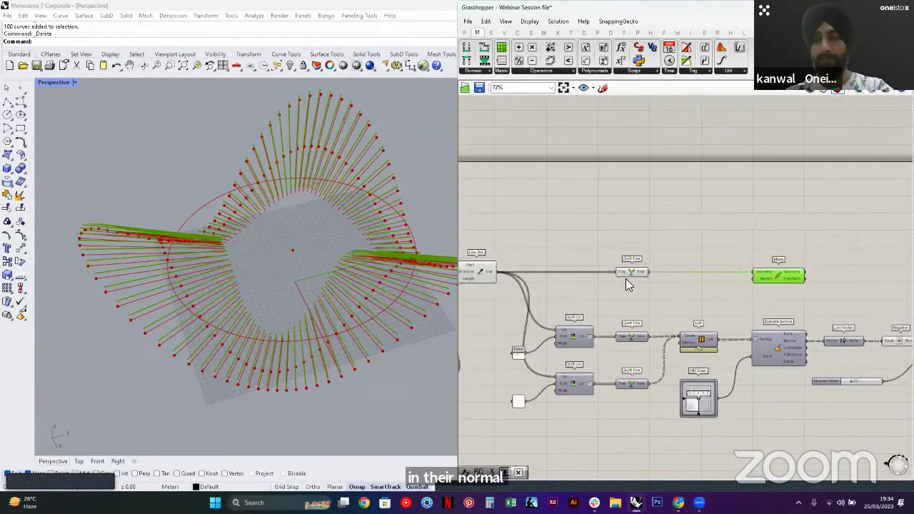
# Position the Move component beyond Multiplication and connect the Multiplication Result to its Motion input
pyautogui.click(824, 274)
pyautogui.moveTo(824, 274); pyautogui.dragTo(668, 276, button='right')
pyautogui.moveTo(643, 276); pyautogui.dragTo(860, 277)
pyautogui.click(764, 307)
pyautogui.moveTo(808, 321); pyautogui.dragTo(713, 333, button='right')
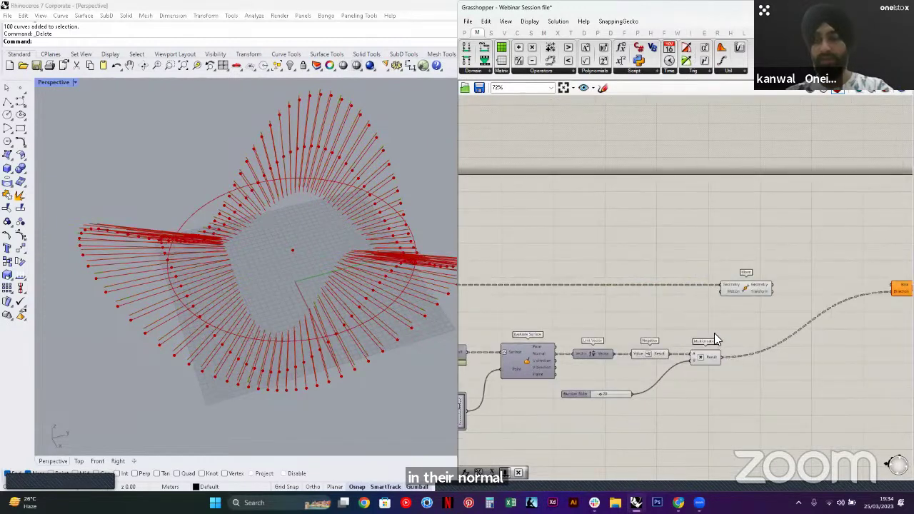
pyautogui.scroll(1, 713, 332)
pyautogui.moveTo(703, 361); pyautogui.dragTo(793, 278)
pyautogui.click(718, 270)
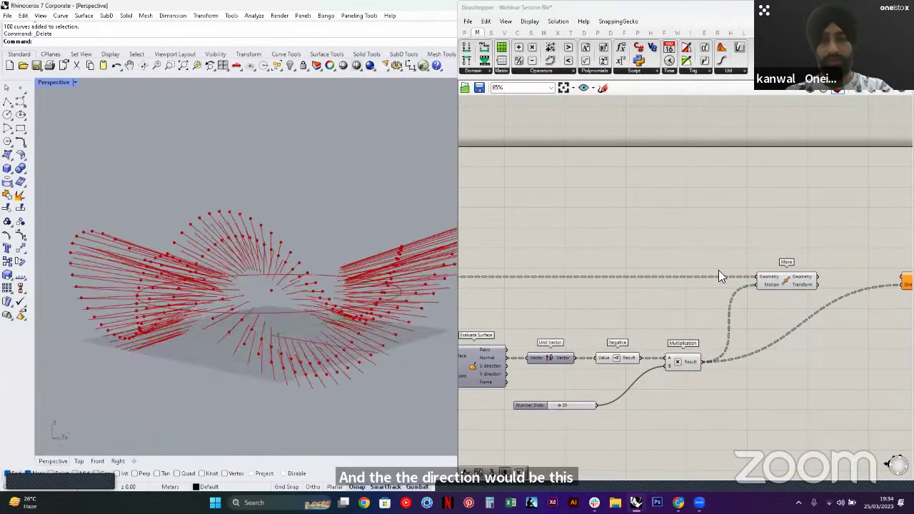
# Turn off the preview of the original line components feeding Move and inspect the moved lines
pyautogui.scroll(-3, 585, 276)
pyautogui.scroll(2, 539, 274)
pyautogui.click(539, 273)
pyautogui.middleClick(538, 274)
pyautogui.moveTo(537, 273); pyautogui.dragTo(728, 255, button='right')
pyautogui.click(563, 249)
pyautogui.scroll(-2, 639, 271)
pyautogui.click(672, 266)
pyautogui.middleClick(672, 267)
pyautogui.click(696, 241)
pyautogui.moveTo(208, 337); pyautogui.dragTo(400, 282, button='right')
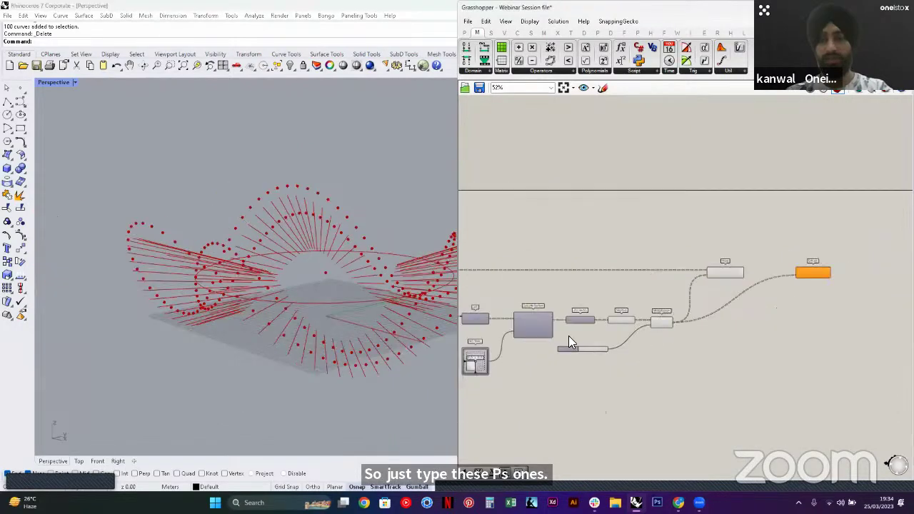
# Test an offset of 25 and settle on 30 in the Number Slider feeding Multiplication's B input
pyautogui.scroll(5, 568, 335)
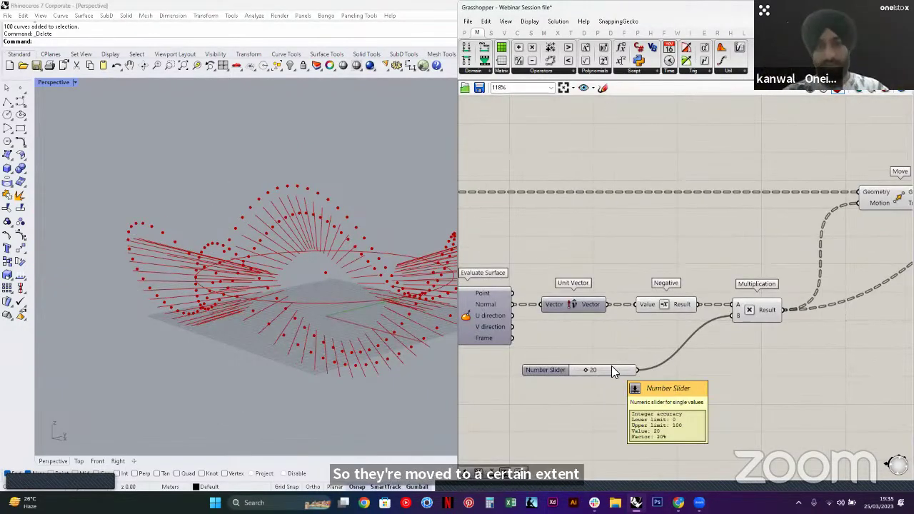
pyautogui.moveTo(364, 389); pyautogui.dragTo(284, 383, button='right')
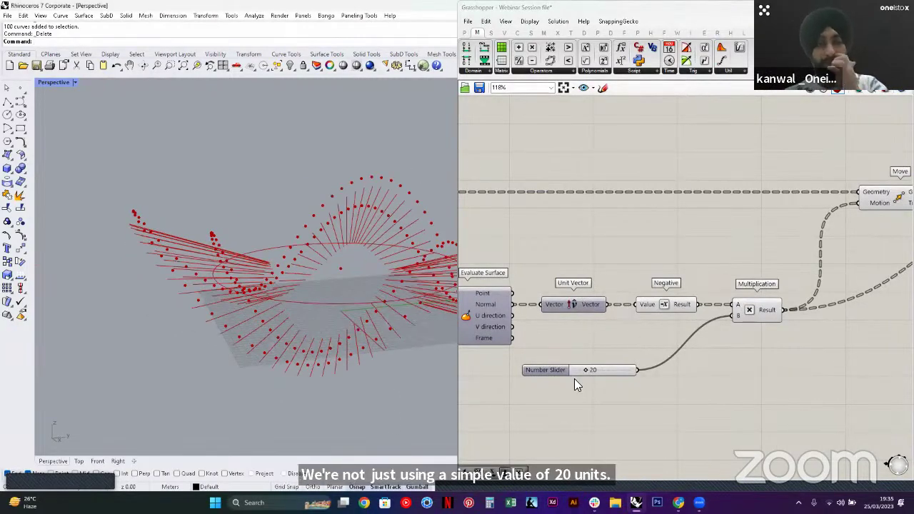
pyautogui.scroll(4, 574, 379)
pyautogui.click(620, 379)
pyautogui.doubleClick(620, 379)
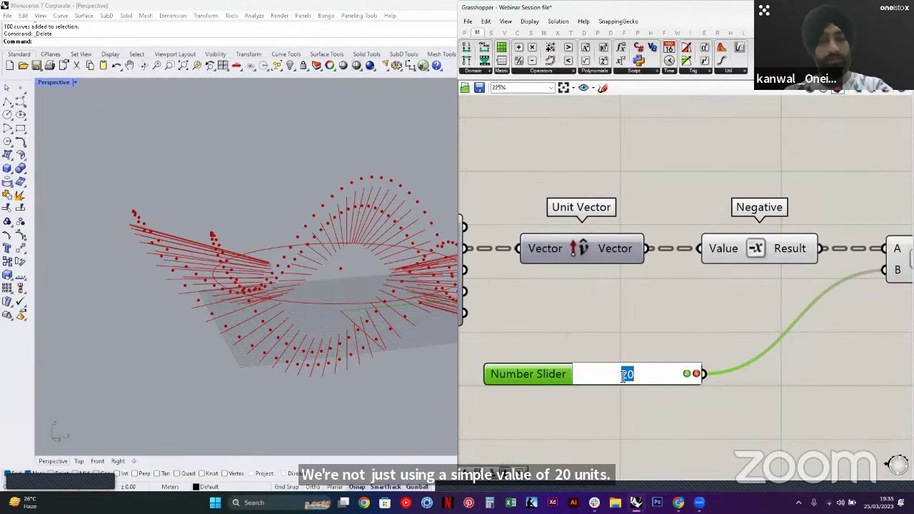
pyautogui.write('2')
pyautogui.press('Return')
pyautogui.scroll(-2, 580, 342)
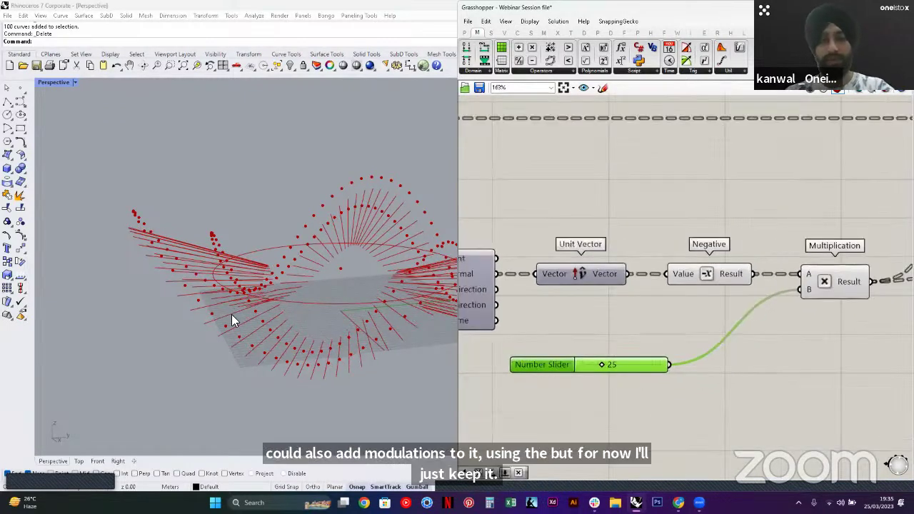
pyautogui.moveTo(231, 314); pyautogui.dragTo(287, 302, button='right')
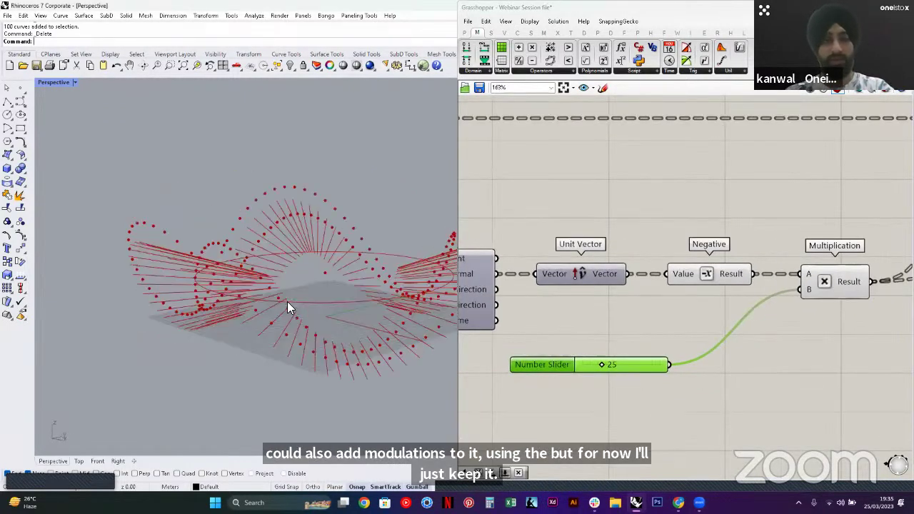
pyautogui.doubleClick(624, 361)
pyautogui.press('Return')
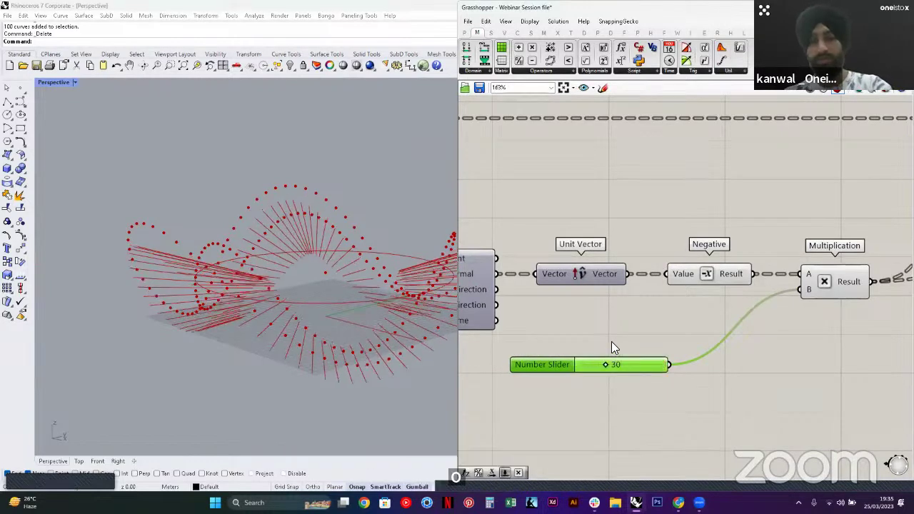
# Move the Extrude component farther away from Move to open space between them
pyautogui.scroll(-3, 610, 340)
pyautogui.moveTo(739, 361); pyautogui.dragTo(629, 365, button='right')
pyautogui.click(623, 358)
pyautogui.scroll(1, 534, 382)
pyautogui.moveTo(534, 381); pyautogui.dragTo(599, 354)
pyautogui.click(728, 356)
pyautogui.moveTo(801, 299); pyautogui.dragTo(597, 352, button='right')
pyautogui.scroll(-1, 613, 311)
pyautogui.scroll(1, 611, 273)
pyautogui.click(611, 271)
pyautogui.click(717, 307)
pyautogui.moveTo(717, 307); pyautogui.dragTo(574, 321, button='right')
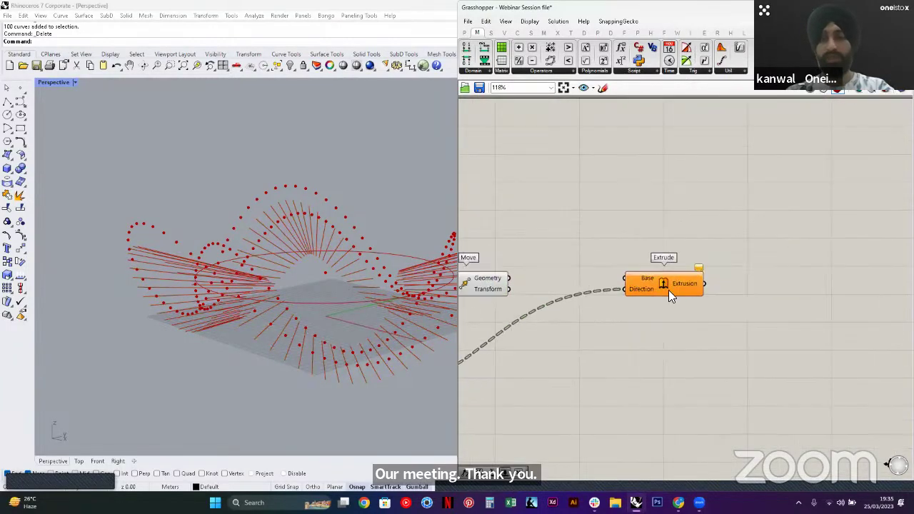
pyautogui.moveTo(668, 290); pyautogui.dragTo(791, 290)
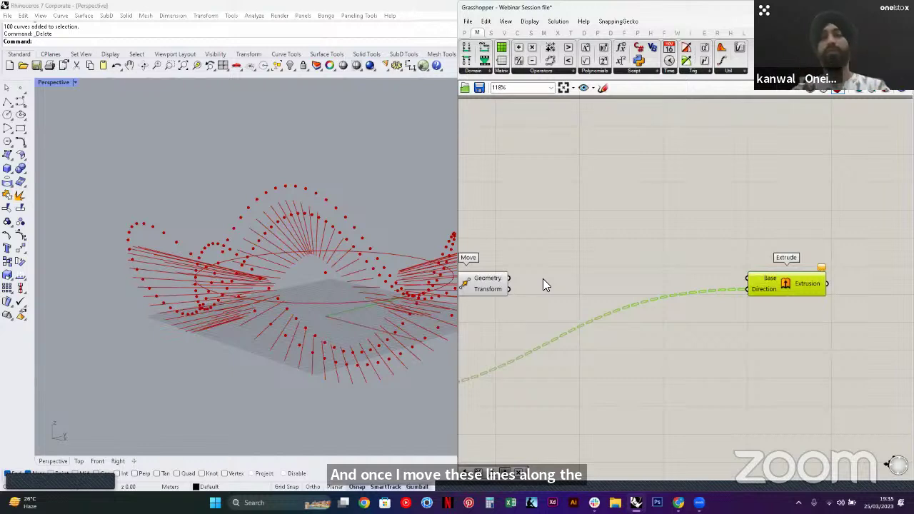
pyautogui.moveTo(546, 271); pyautogui.dragTo(630, 290, button='right')
pyautogui.click(629, 290)
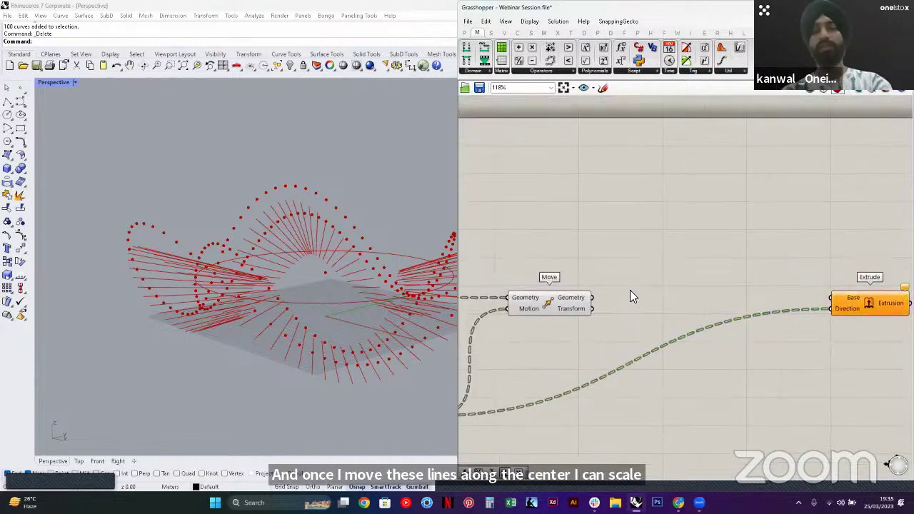
# Add a Scale component beyond Move and connect Move's Geometry output to its Geometry input
pyautogui.doubleClick(704, 279)
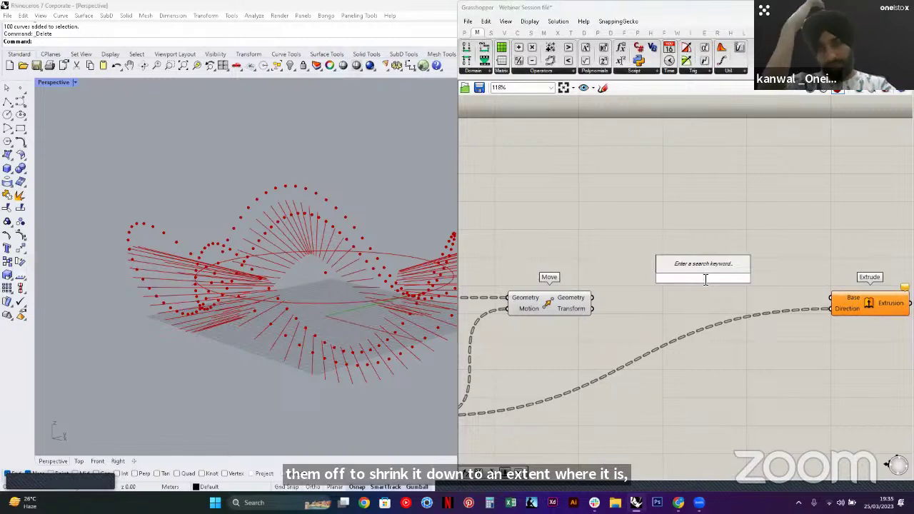
pyautogui.write('SCALE')
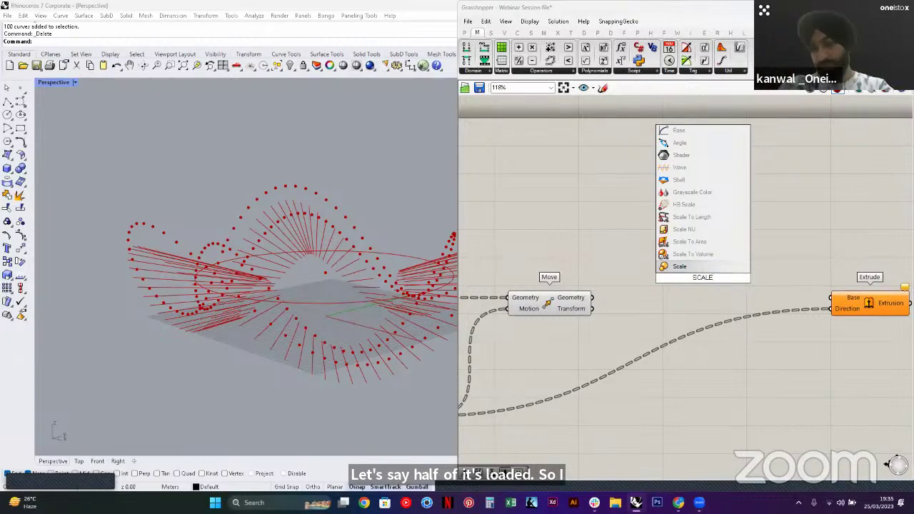
pyautogui.press('Return')
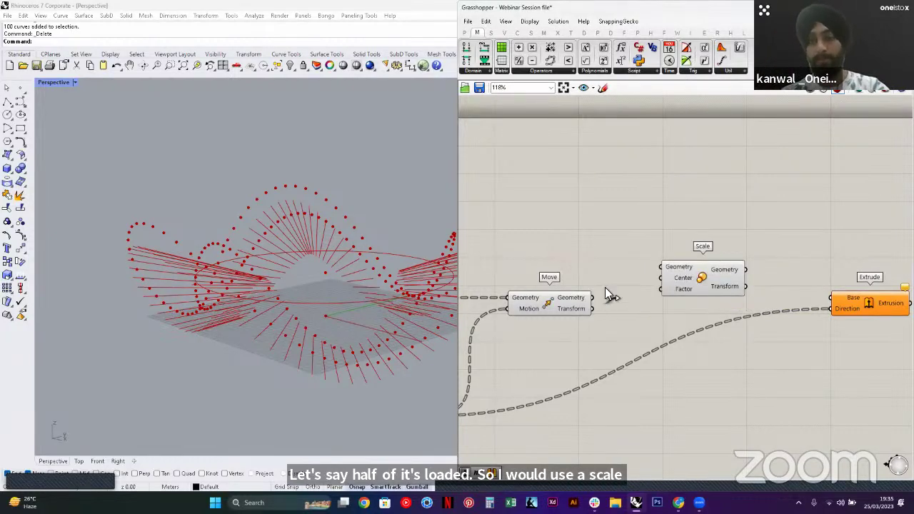
pyautogui.moveTo(592, 297); pyautogui.dragTo(676, 266)
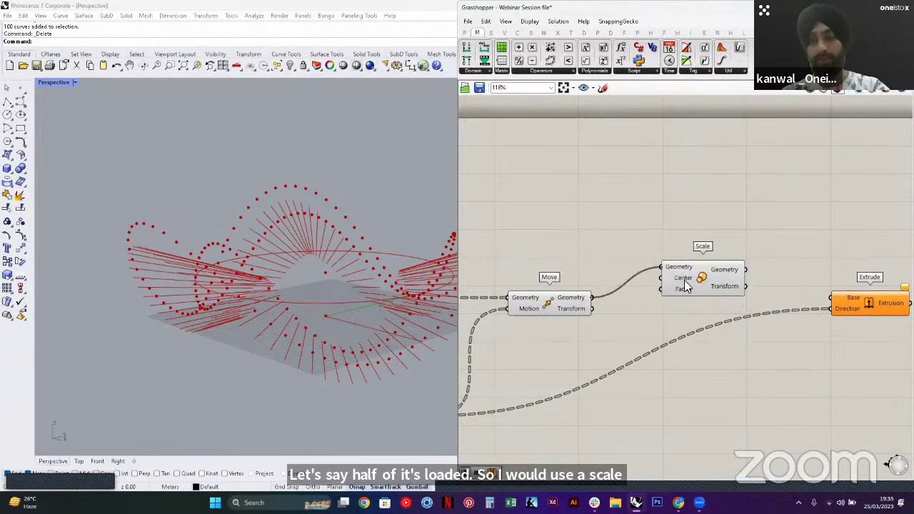
# Add a Point On Curve component and shift Scale farther from Move to make room for it
pyautogui.scroll(-3, 621, 278)
pyautogui.doubleClick(620, 260)
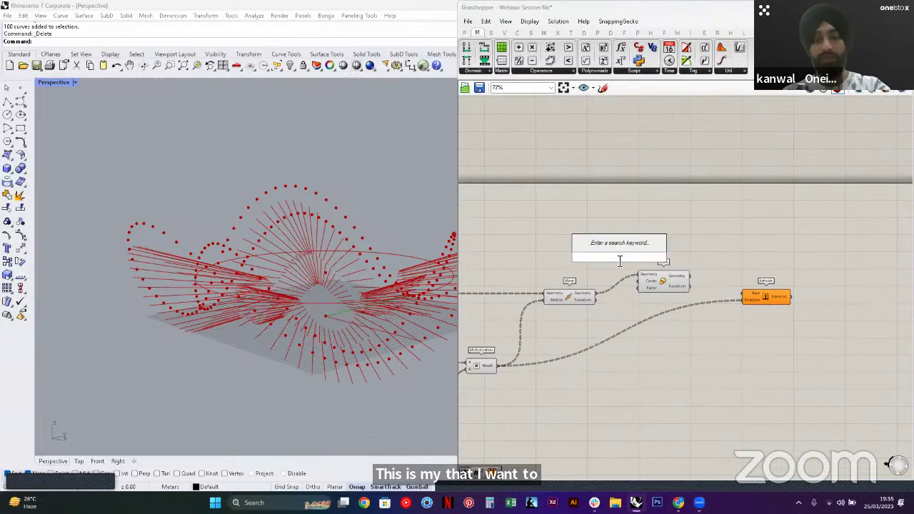
pyautogui.write('m')
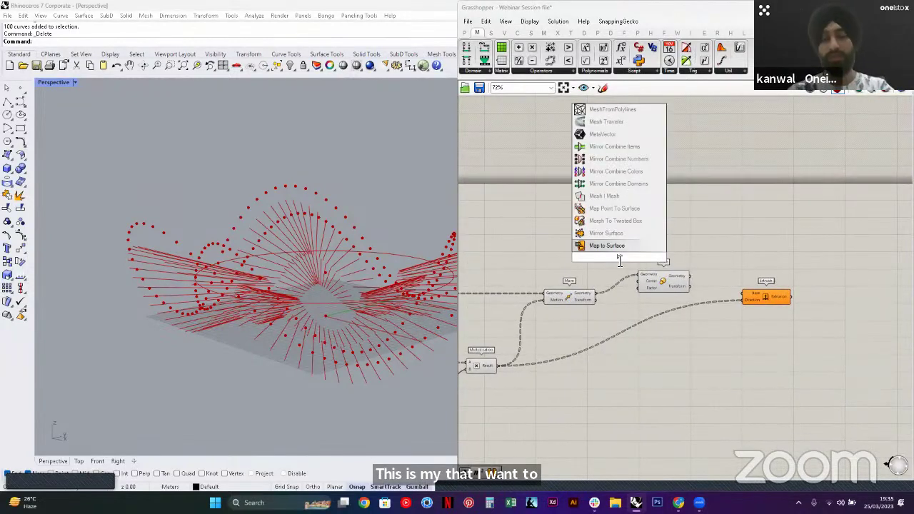
pyautogui.press('BackSpace')
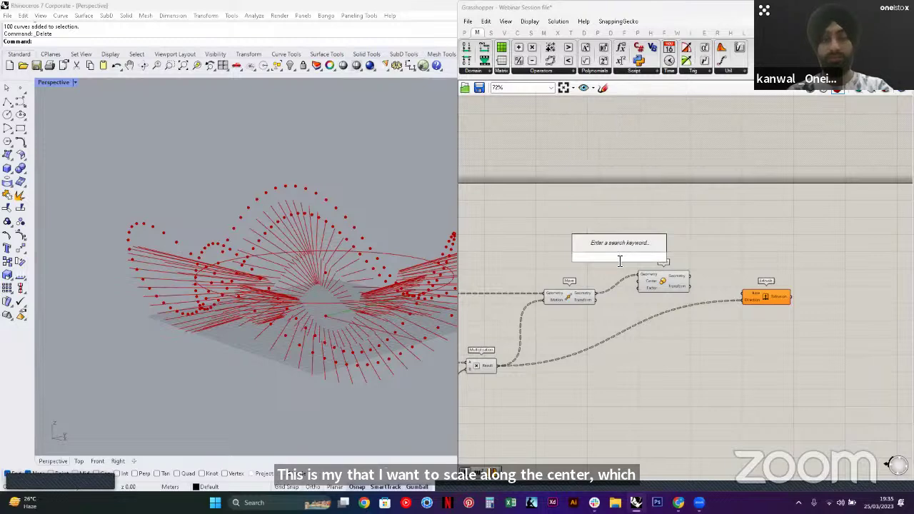
pyautogui.write('POINT ON CURVE')
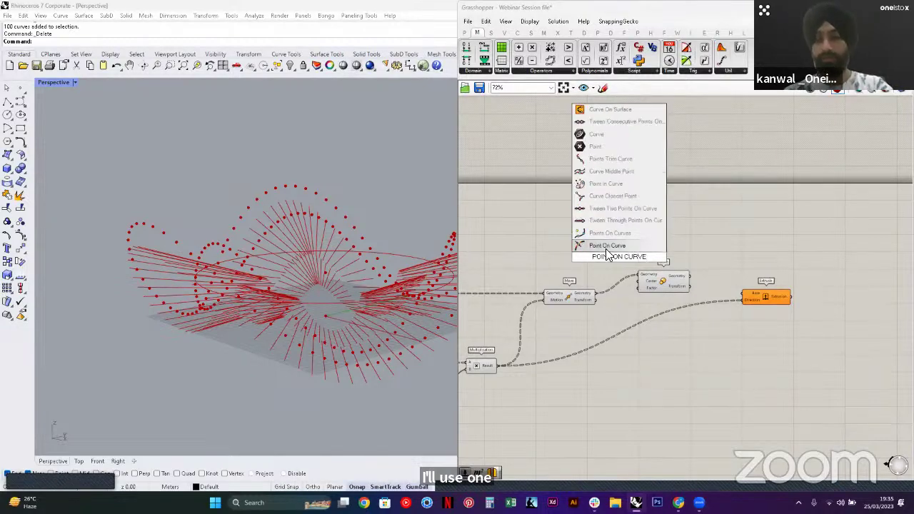
pyautogui.press('Return')
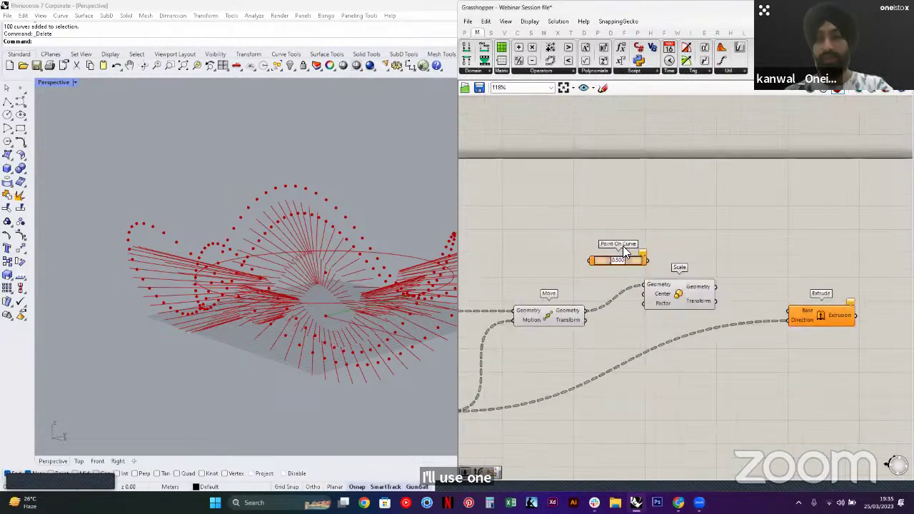
pyautogui.scroll(3, 764, 280)
pyautogui.moveTo(689, 280); pyautogui.dragTo(754, 280)
pyautogui.click(656, 243)
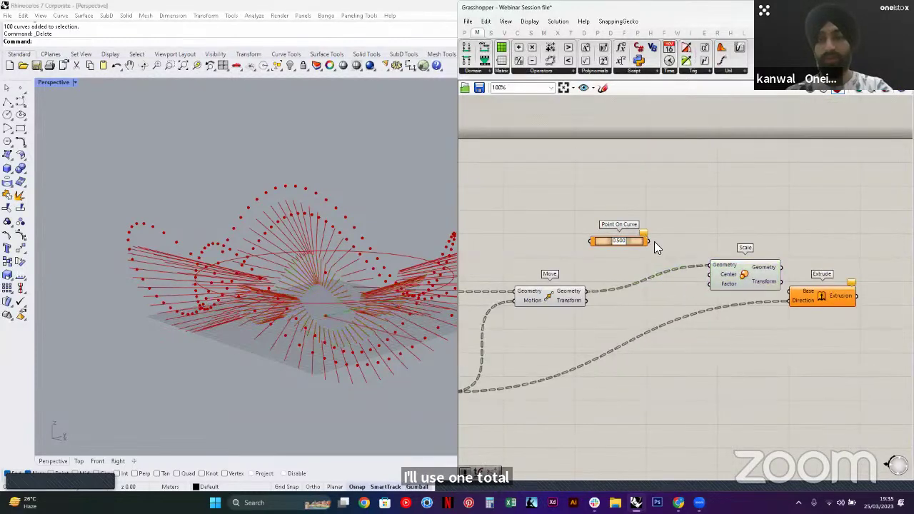
# Place Point On Curve between Move and Scale, feeding it Move's Geometry and wiring its output to Scale's Center
pyautogui.moveTo(631, 241); pyautogui.dragTo(644, 318)
pyautogui.scroll(2, 602, 298)
pyautogui.moveTo(582, 287); pyautogui.dragTo(604, 327)
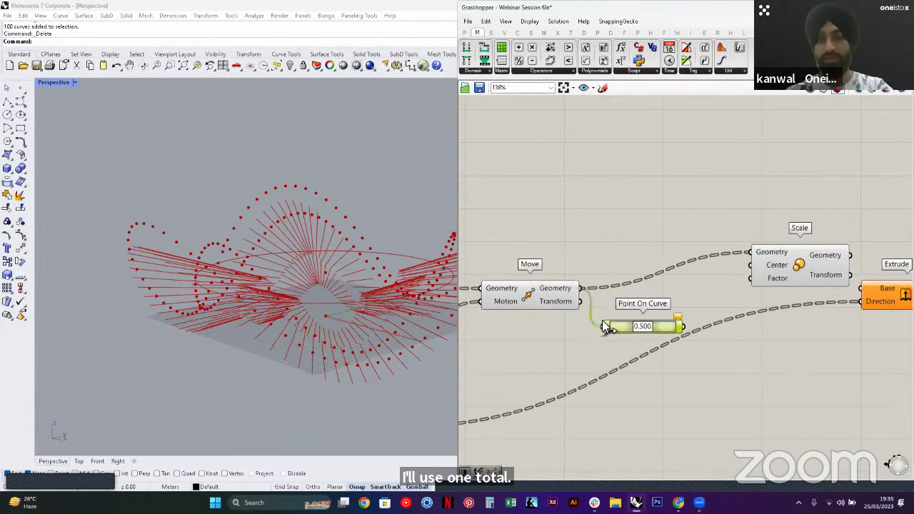
pyautogui.scroll(2, 671, 330)
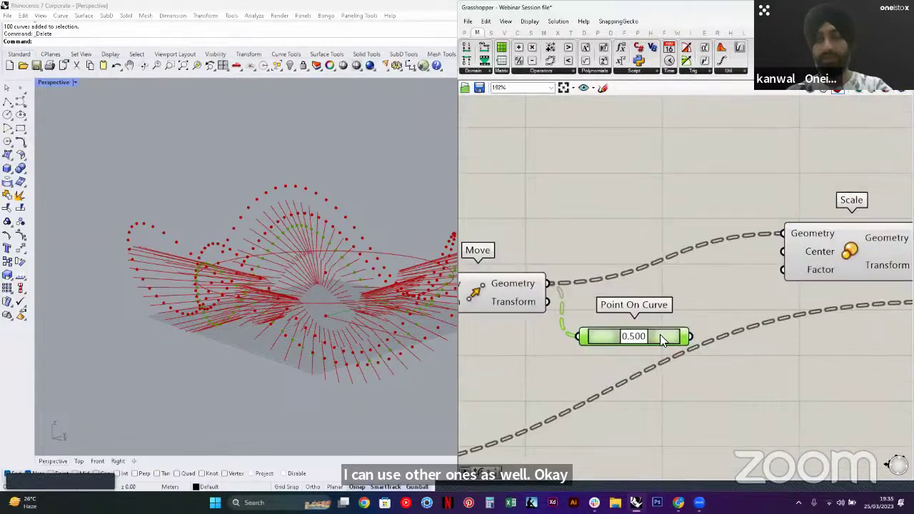
pyautogui.moveTo(699, 346); pyautogui.dragTo(673, 353, button='right')
pyautogui.moveTo(664, 348); pyautogui.dragTo(756, 264)
# Move Extrude clear of Scale and line Scale up with the Move component
pyautogui.scroll(-3, 711, 248)
pyautogui.moveTo(851, 274); pyautogui.dragTo(730, 274, button='right')
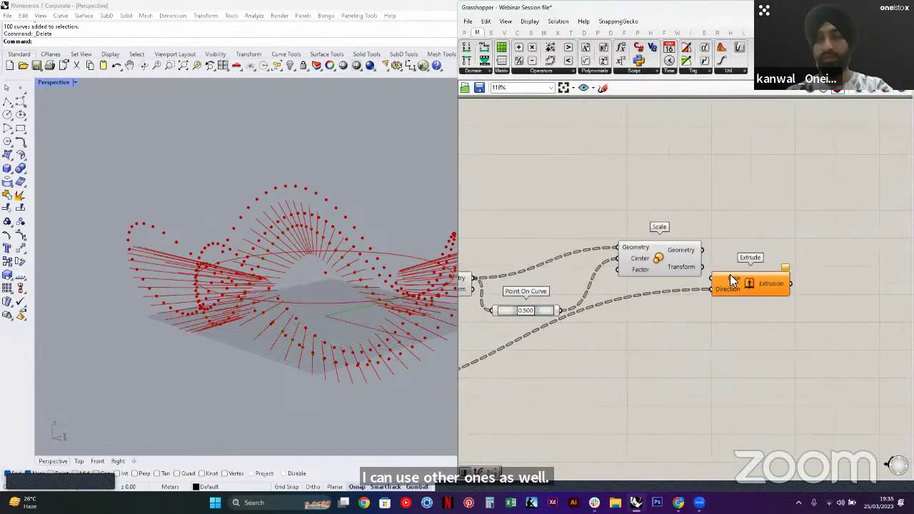
pyautogui.moveTo(732, 276); pyautogui.dragTo(878, 364)
pyautogui.moveTo(677, 273); pyautogui.dragTo(683, 297)
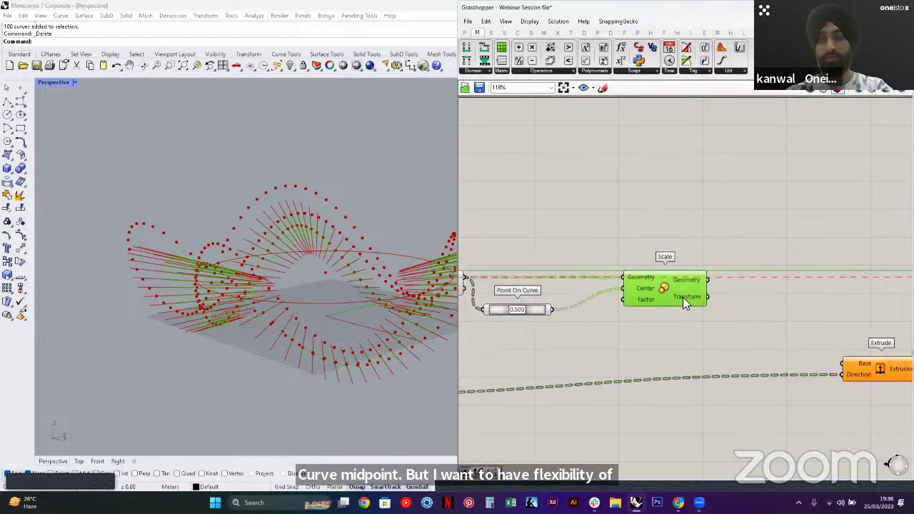
pyautogui.click(554, 332)
# Add a Number Slider with the value 0.50 below Point On Curve and connect it to Scale's Factor input
pyautogui.moveTo(584, 331); pyautogui.dragTo(719, 325, button='right')
pyautogui.doubleClick(657, 340)
pyautogui.write('0.50')
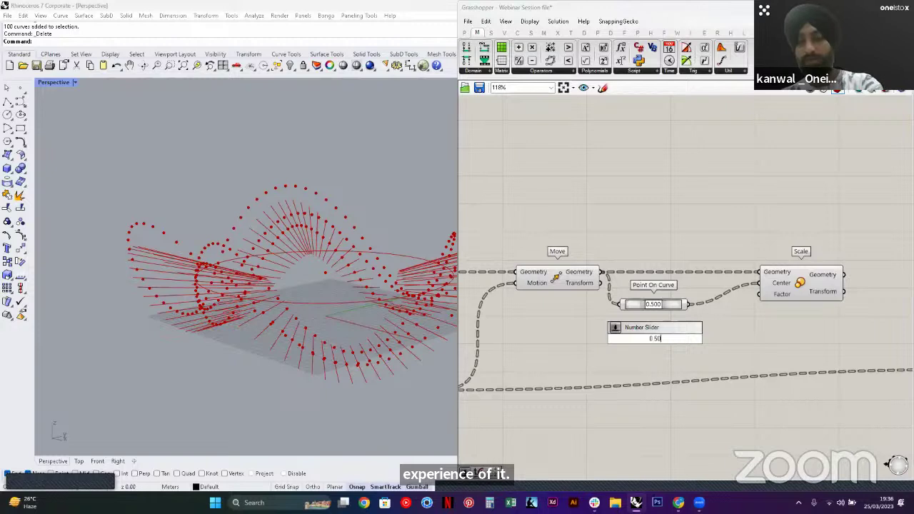
pyautogui.press('Return')
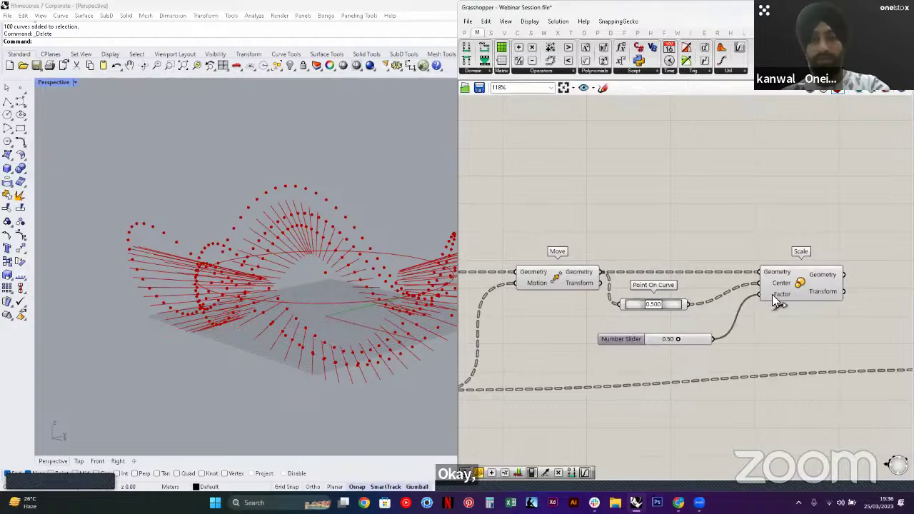
pyautogui.moveTo(771, 294); pyautogui.dragTo(772, 295)
# Turn off the preview of the Move component that feeds Scale
pyautogui.moveTo(574, 218); pyautogui.dragTo(523, 307)
pyautogui.middleClick(541, 293)
pyautogui.click(577, 256)
pyautogui.click(558, 295)
pyautogui.scroll(-3, 555, 292)
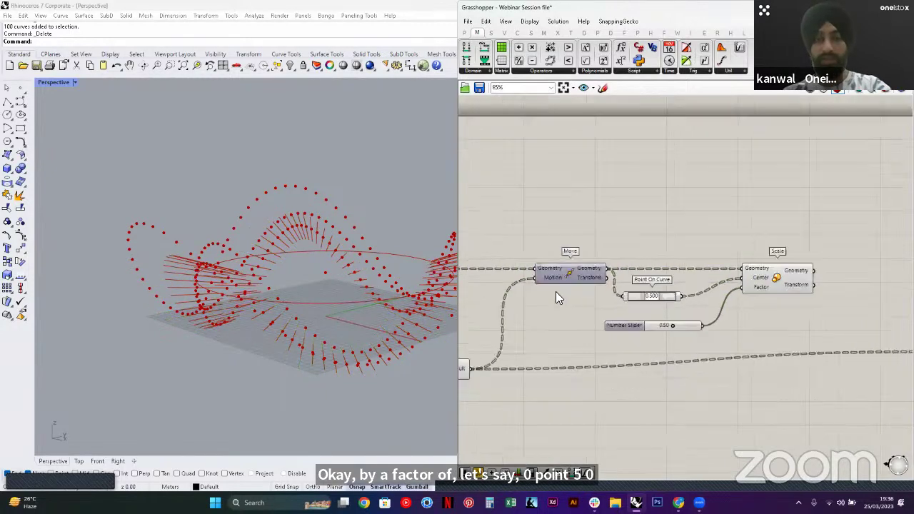
# Turn the preview back on for the original lines component that feeds Graft Tree
pyautogui.scroll(-3, 555, 291)
pyautogui.moveTo(572, 305); pyautogui.dragTo(888, 283, button='right')
pyautogui.click(501, 252)
pyautogui.middleClick(501, 252)
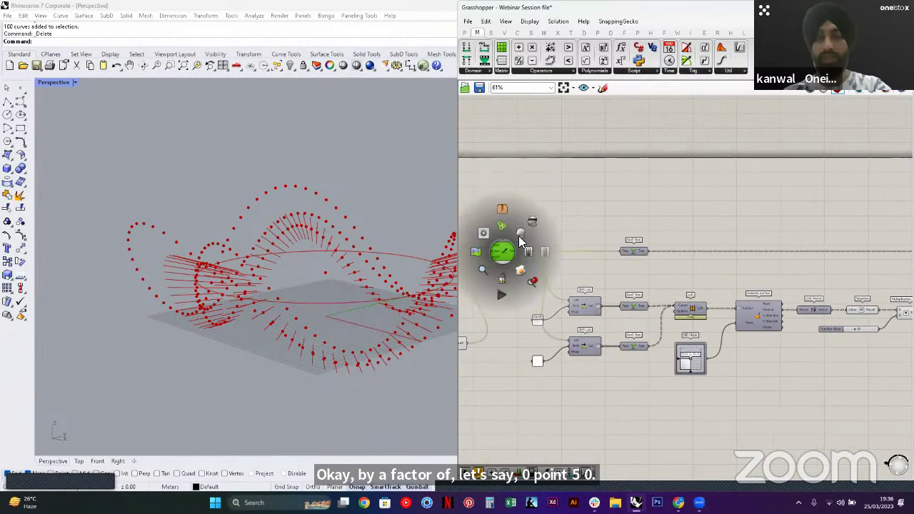
pyautogui.click(527, 227)
pyautogui.click(538, 220)
pyautogui.click(503, 255)
pyautogui.moveTo(735, 252); pyautogui.dragTo(659, 252, button='right')
pyautogui.scroll(-2, 659, 251)
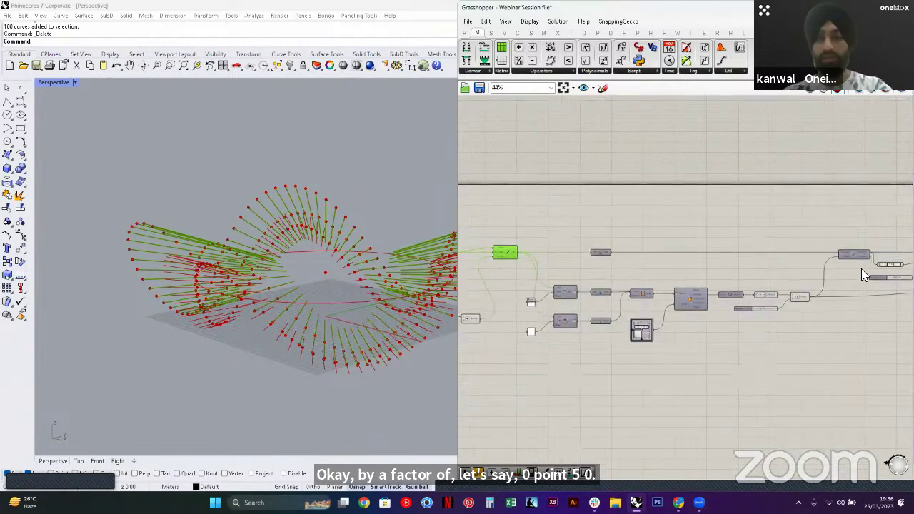
# Select Scale together with the original lines component and compare the scaled lines with the originals in the viewport
pyautogui.moveTo(861, 269); pyautogui.dragTo(797, 277, button='right')
pyautogui.click(878, 265)
pyautogui.moveTo(199, 274); pyautogui.dragTo(159, 311, button='right')
pyautogui.moveTo(167, 189); pyautogui.dragTo(146, 272, button='right')
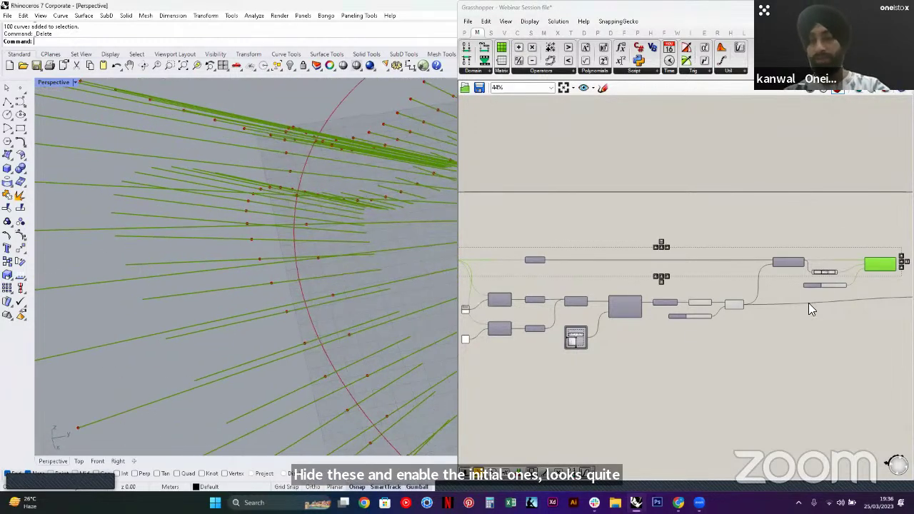
pyautogui.scroll(-3, 830, 307)
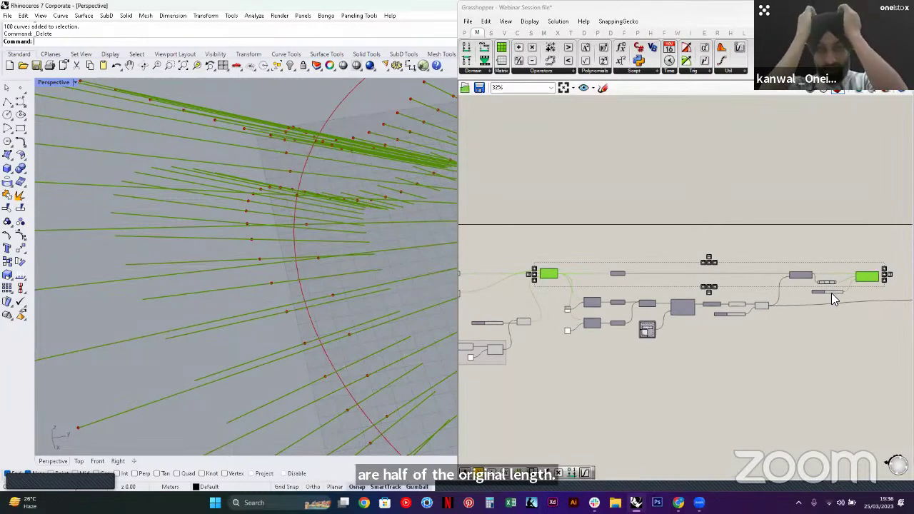
# Set the Scale Factor slider to 0.80 and inspect the longer scaled lines
pyautogui.scroll(5, 840, 287)
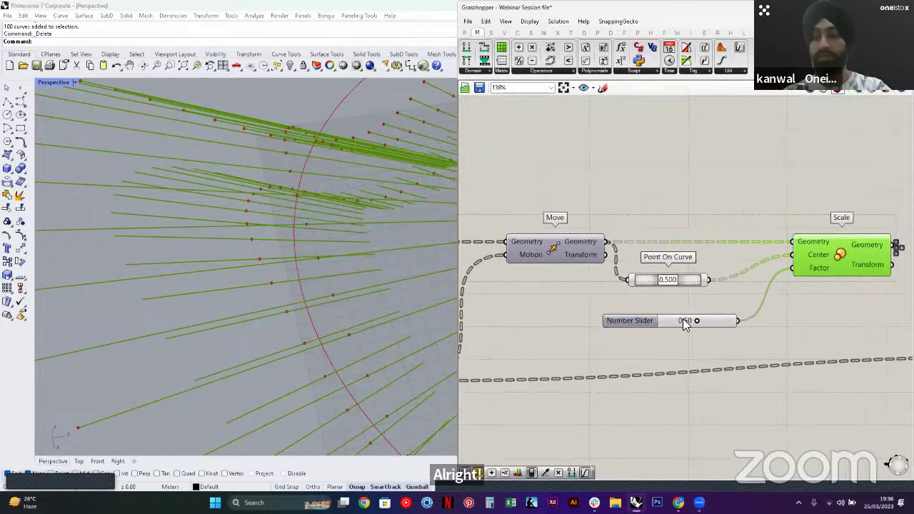
pyautogui.scroll(2, 684, 323)
pyautogui.moveTo(703, 330); pyautogui.dragTo(728, 333)
pyautogui.scroll(-6, 275, 293)
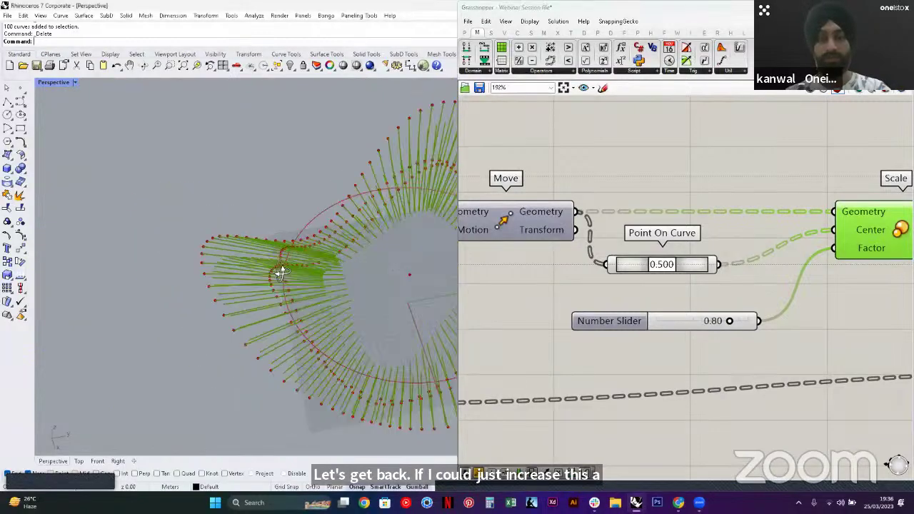
pyautogui.moveTo(279, 270); pyautogui.dragTo(266, 288, button='right')
pyautogui.scroll(-5, 699, 276)
# Delete the unused Extrude component and its connection from Multiplication
pyautogui.click(665, 294)
pyautogui.moveTo(665, 294); pyautogui.dragTo(508, 327, button='right')
pyautogui.scroll(2, 617, 295)
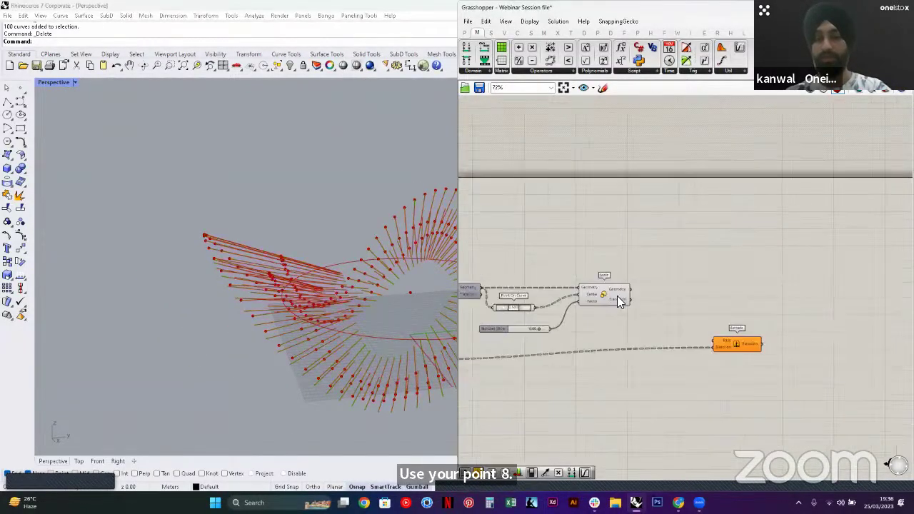
pyautogui.moveTo(655, 310); pyautogui.dragTo(619, 317, button='right')
pyautogui.moveTo(716, 358); pyautogui.dragTo(726, 373)
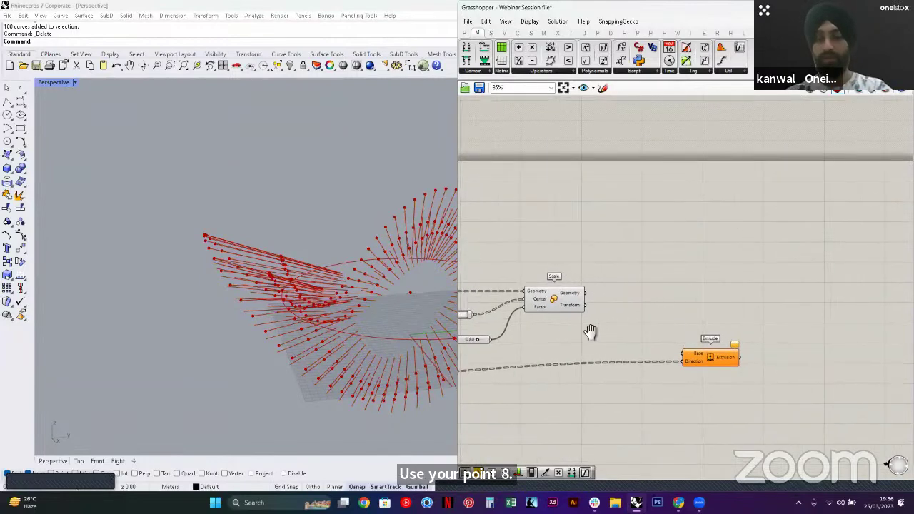
pyautogui.moveTo(592, 332); pyautogui.dragTo(889, 309, button='right')
pyautogui.click(767, 377)
pyautogui.press('Delete')
pyautogui.scroll(-3, 732, 331)
pyautogui.scroll(2, 503, 307)
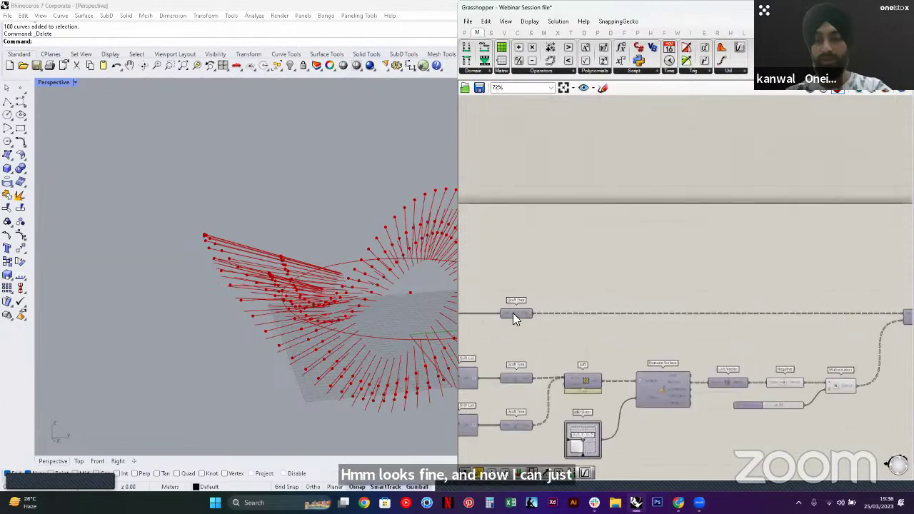
# Move the Move, Point On Curve, Scale and factor slider group closer to the Multiplication component
pyautogui.scroll(-2, 783, 306)
pyautogui.moveTo(783, 305); pyautogui.dragTo(602, 302, button='right')
pyautogui.moveTo(860, 385); pyautogui.dragTo(708, 359)
pyautogui.click(662, 333)
pyautogui.scroll(2, 663, 333)
pyautogui.moveTo(664, 333); pyautogui.dragTo(649, 303, button='right')
pyautogui.moveTo(702, 306); pyautogui.dragTo(886, 414)
pyautogui.moveTo(812, 404); pyautogui.dragTo(619, 301)
pyautogui.moveTo(650, 337); pyautogui.dragTo(650, 340)
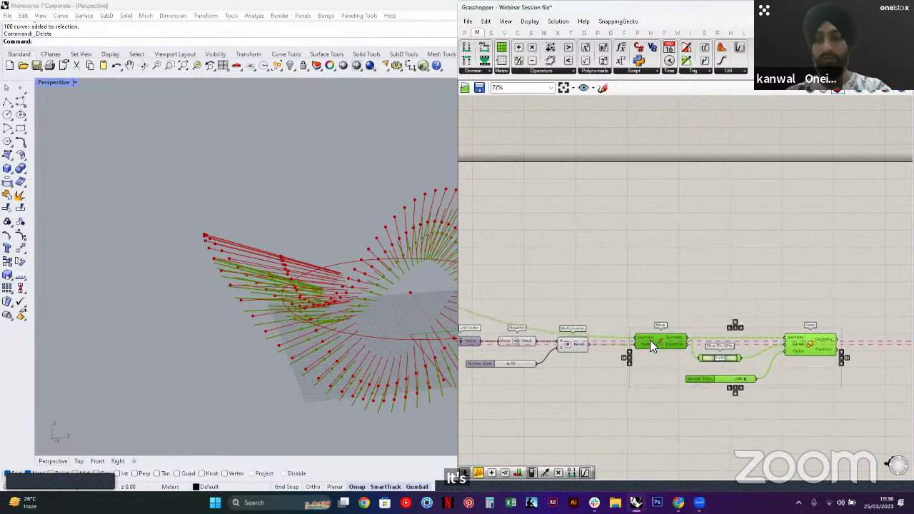
# Insert a relay in the wire from Graft Tree to Move and place it above the Multiplication component
pyautogui.click(481, 294)
pyautogui.moveTo(482, 295); pyautogui.dragTo(614, 309, button='right')
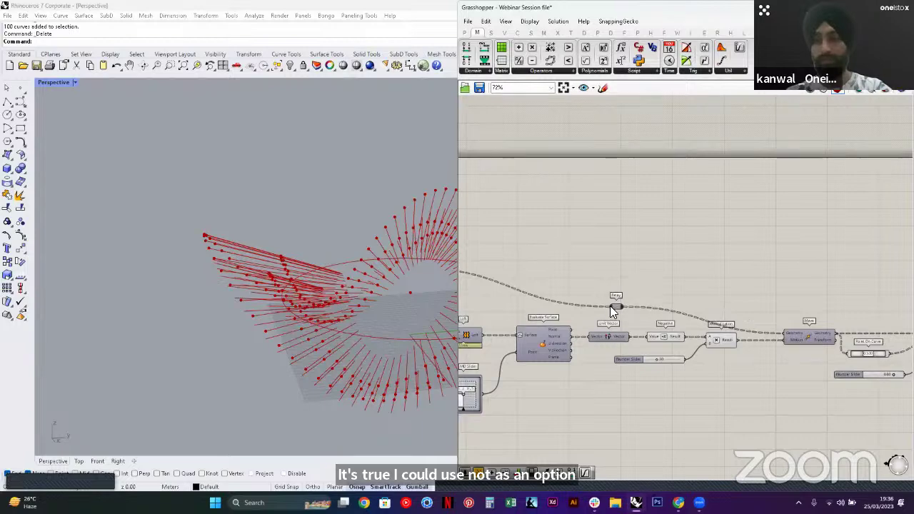
pyautogui.moveTo(610, 306); pyautogui.dragTo(722, 307)
# Add a Loft component in the empty canvas area above Move and Scale
pyautogui.moveTo(796, 263); pyautogui.dragTo(704, 269, button='right')
pyautogui.doubleClick(704, 270)
pyautogui.write('LO')
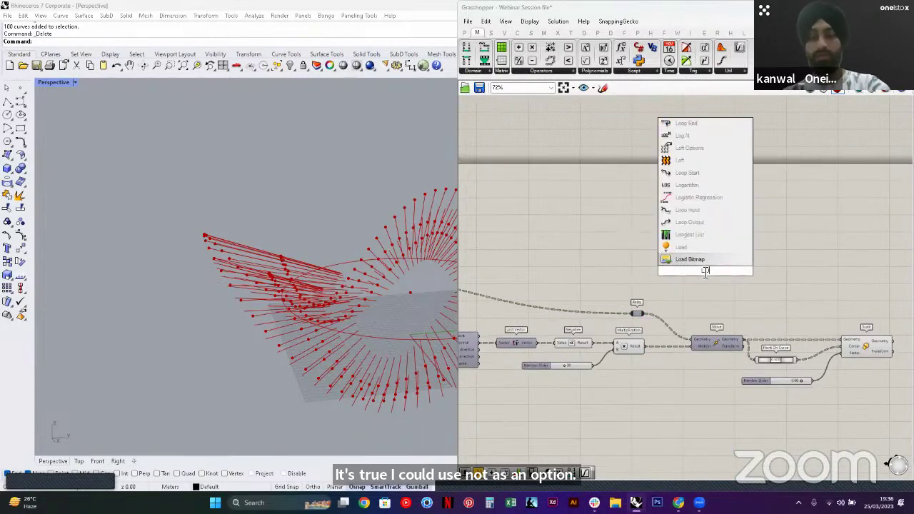
pyautogui.write('FT')
pyautogui.click(695, 260)
# Connect both the original lines' Graft Tree output and Scale's Geometry output to Loft's Curves input
pyautogui.scroll(-2, 704, 265)
pyautogui.moveTo(500, 270); pyautogui.dragTo(661, 263, button='right')
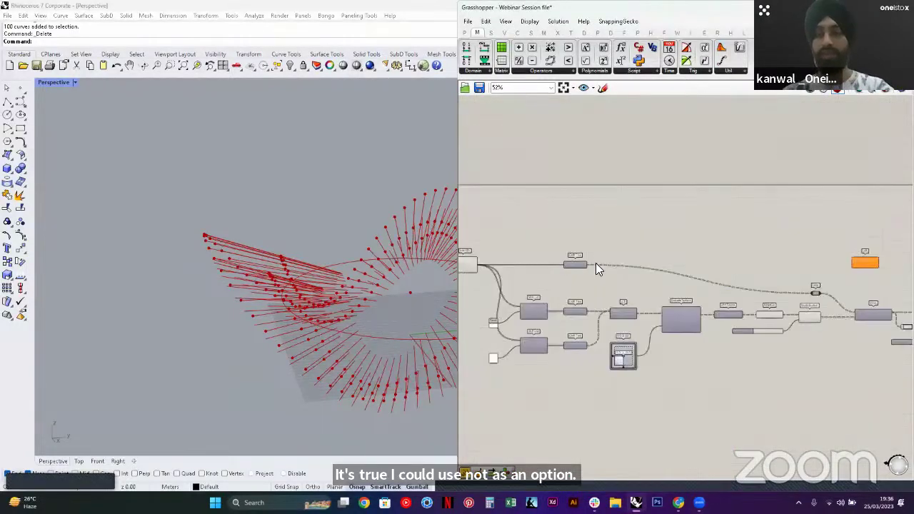
pyautogui.moveTo(592, 264); pyautogui.dragTo(858, 260)
pyautogui.moveTo(633, 258); pyautogui.dragTo(540, 252, button='right')
pyautogui.scroll(2, 541, 252)
pyautogui.moveTo(545, 257); pyautogui.dragTo(735, 324)
# Check the Loft preview from another viewpoint and move the Loft component farther from Scale
pyautogui.click(740, 244)
pyautogui.click(775, 256)
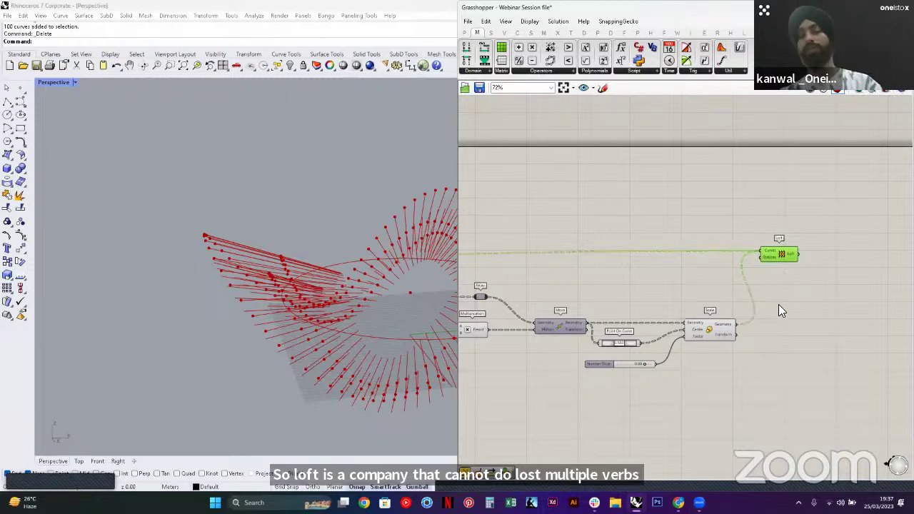
pyautogui.moveTo(316, 357); pyautogui.dragTo(274, 358, button='right')
pyautogui.scroll(3, 764, 256)
pyautogui.moveTo(774, 260); pyautogui.dragTo(843, 260)
pyautogui.click(722, 314)
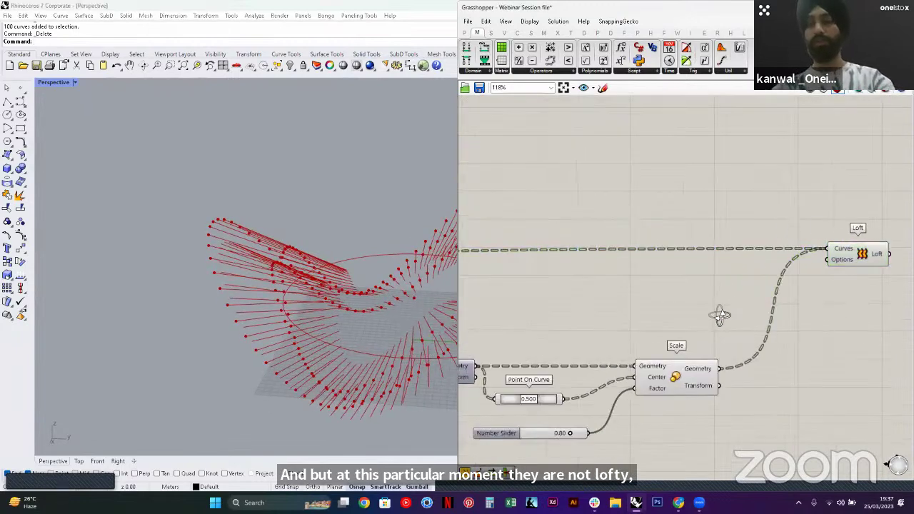
# Add a panel that lists Scale's Geometry output and place it beside the Loft component
pyautogui.doubleClick(703, 294)
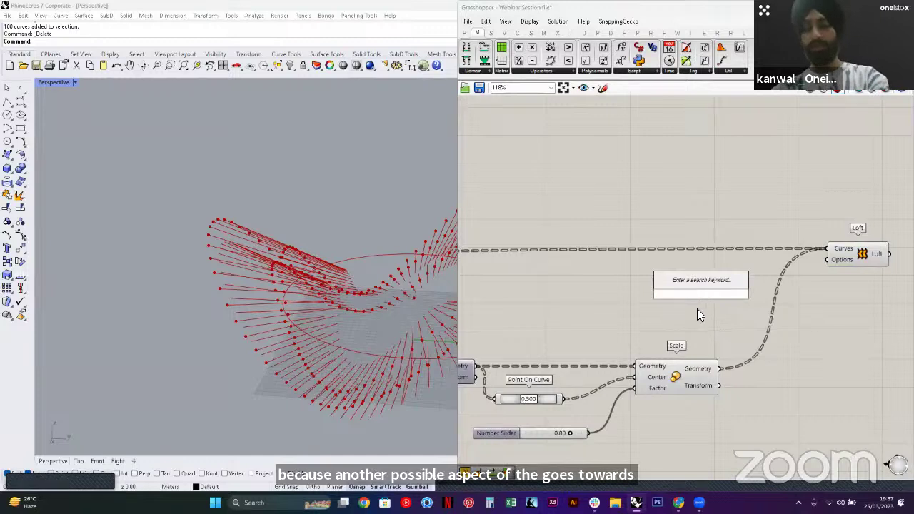
pyautogui.write('//')
pyautogui.press('Return')
pyautogui.moveTo(697, 309); pyautogui.dragTo(877, 314)
pyautogui.scroll(-3, 807, 308)
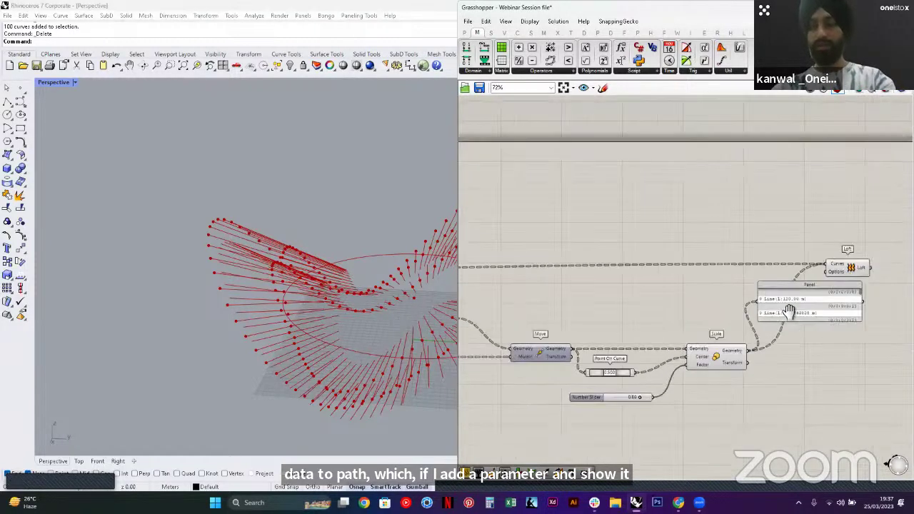
pyautogui.moveTo(790, 310); pyautogui.dragTo(845, 310, button='right')
# Duplicate the panel near the original lines' Graft Tree and feed it with the Graft Tree output
pyautogui.keyDown('alt'); pyautogui.moveTo(842, 308); pyautogui.dragTo(551, 238); pyautogui.keyUp('alt')
pyautogui.moveTo(505, 286); pyautogui.dragTo(671, 303, button='right')
pyautogui.scroll(1, 671, 302)
pyautogui.moveTo(520, 297); pyautogui.dragTo(673, 304, button='right')
pyautogui.moveTo(779, 233); pyautogui.dragTo(780, 241)
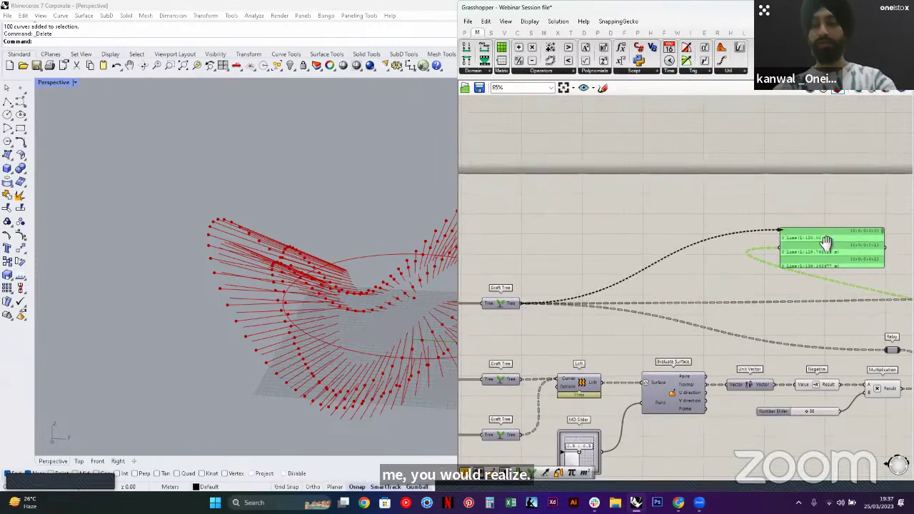
# Move the Graft Tree panel next to Loft and compare its data paths with the Scale panel's
pyautogui.moveTo(769, 249); pyautogui.dragTo(519, 239, button='right')
pyautogui.scroll(-3, 519, 238)
pyautogui.moveTo(568, 242); pyautogui.dragTo(821, 255)
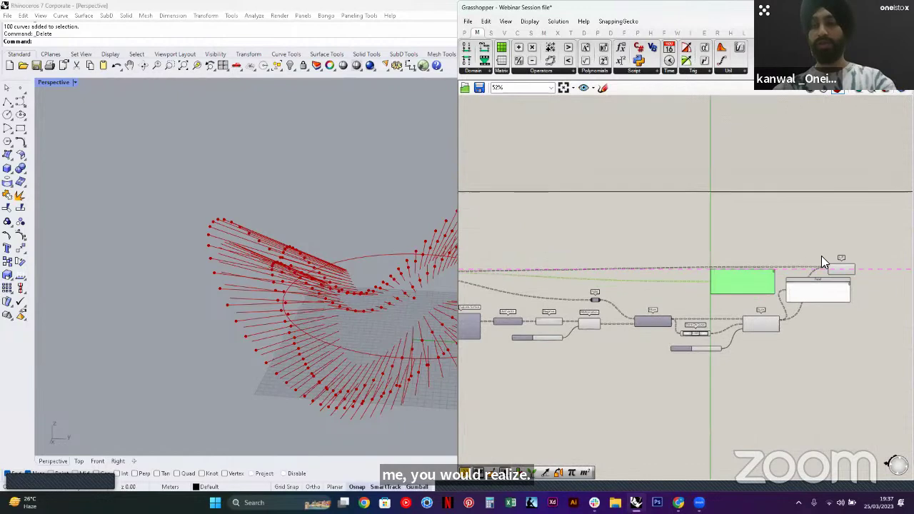
pyautogui.moveTo(845, 265); pyautogui.dragTo(767, 245, button='right')
pyautogui.scroll(7, 767, 246)
pyautogui.moveTo(693, 225); pyautogui.dragTo(664, 252, button='right')
pyautogui.scroll(2, 659, 239)
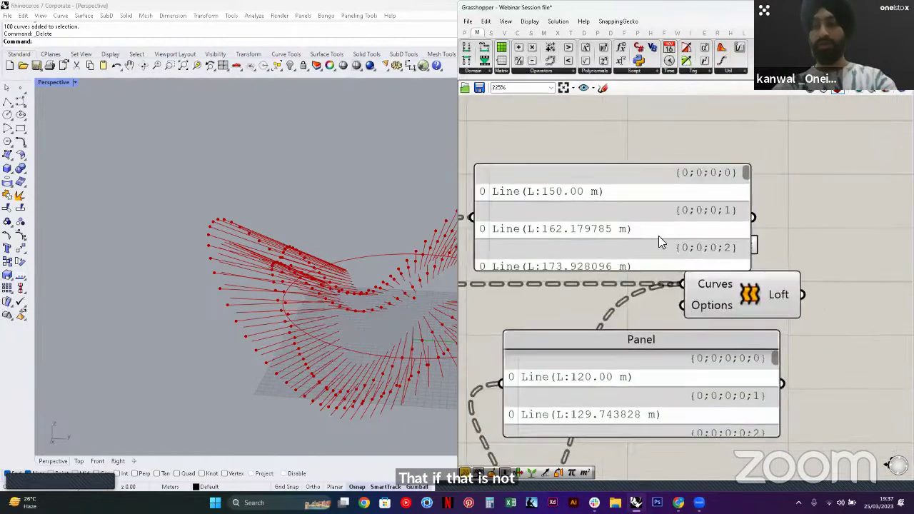
# Align the Graft Tree panel above the Scale panel, move Loft clear of both, and compare the path depths
pyautogui.moveTo(658, 237); pyautogui.dragTo(684, 230)
pyautogui.scroll(-2, 684, 228)
pyautogui.click(755, 254)
pyautogui.moveTo(731, 280); pyautogui.dragTo(861, 279)
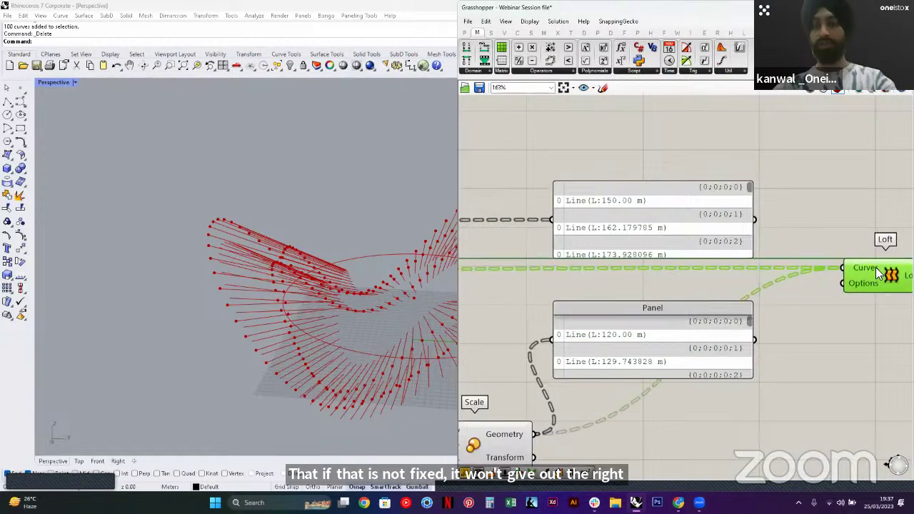
pyautogui.click(720, 145)
pyautogui.moveTo(666, 159); pyautogui.dragTo(739, 197)
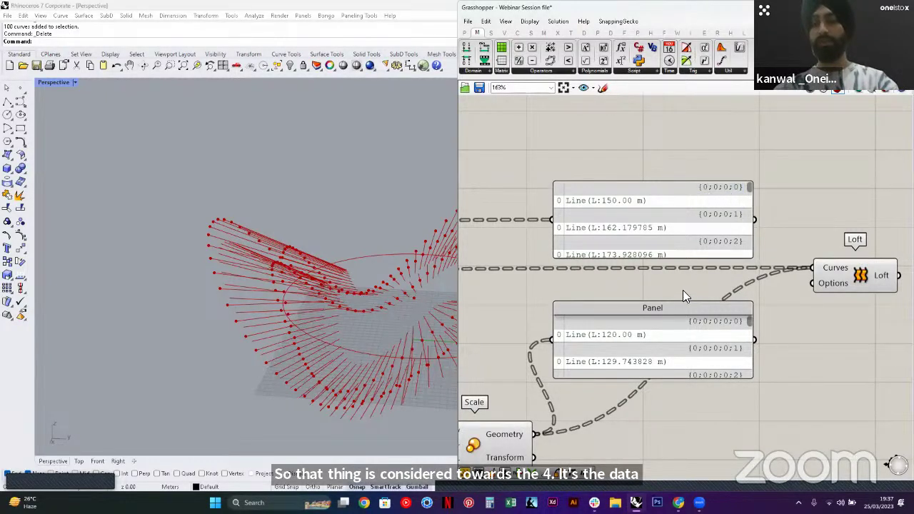
pyautogui.moveTo(678, 290); pyautogui.dragTo(747, 322)
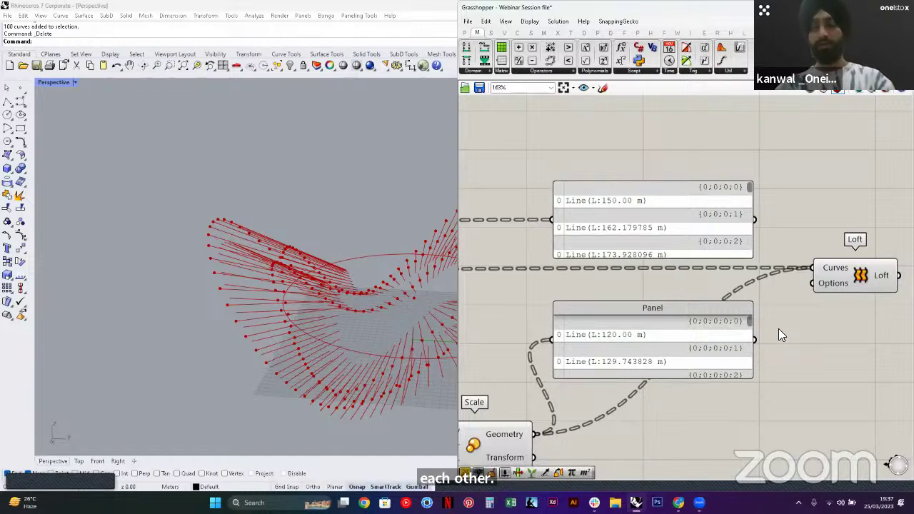
pyautogui.scroll(-3, 778, 328)
pyautogui.click(695, 323)
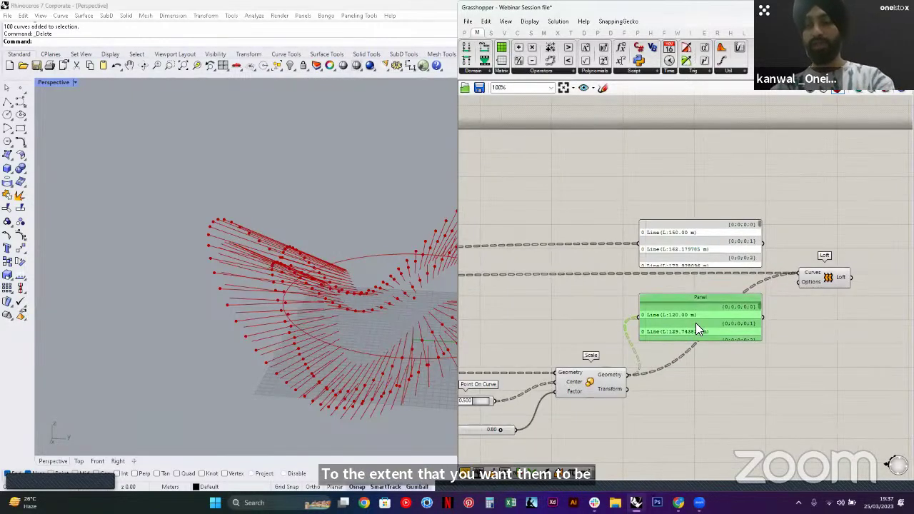
pyautogui.press('Delete')
pyautogui.click(698, 253)
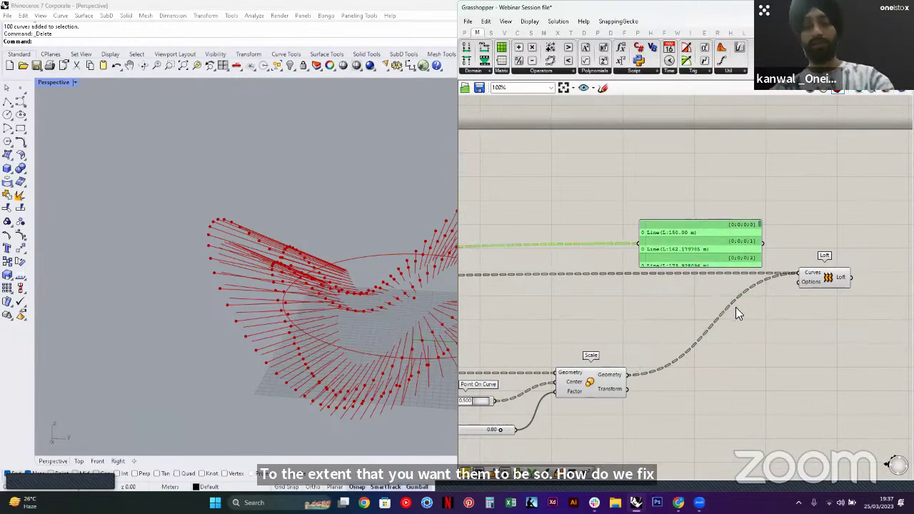
pyautogui.hotkey('ctrl', 'z')
# Move the scaled lines' panel below the Scale component to free space in front of its output
pyautogui.click(739, 357)
pyautogui.moveTo(701, 327); pyautogui.dragTo(703, 438)
pyautogui.click(730, 367)
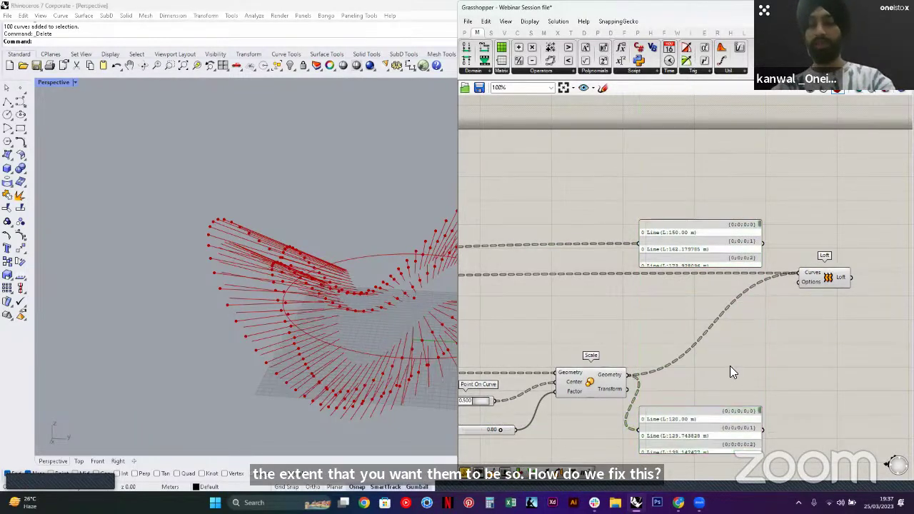
# Add a Shift Paths component to the right of Scale and feed Scale's Geometry output into its Data input
pyautogui.doubleClick(730, 370)
pyautogui.write('shift')
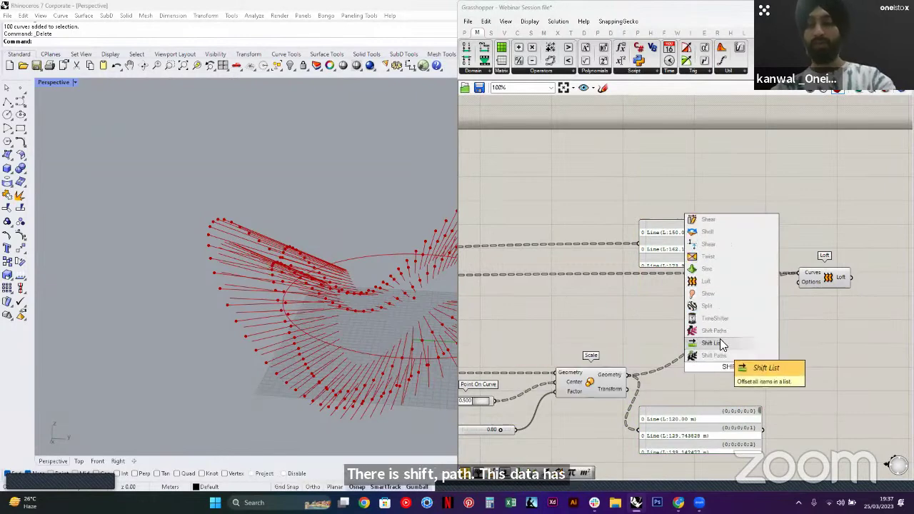
pyautogui.click(714, 330)
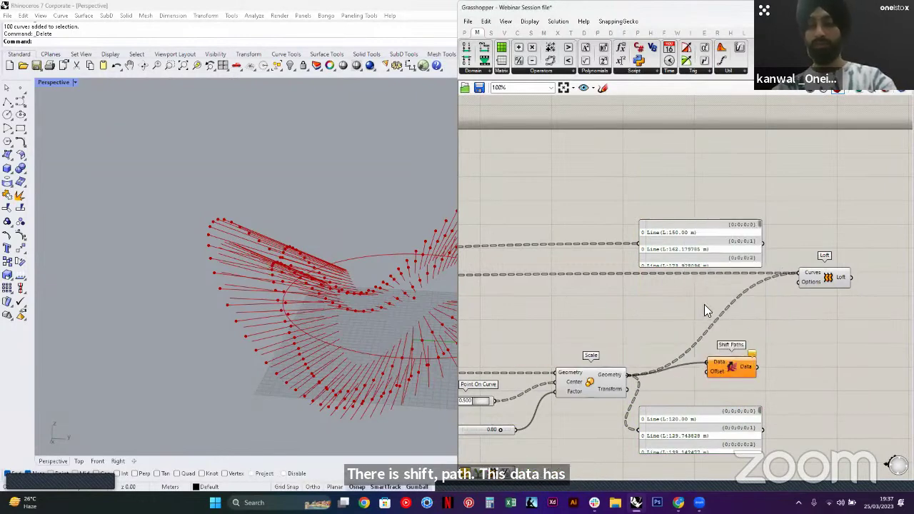
pyautogui.moveTo(753, 382); pyautogui.dragTo(708, 323, button='right')
pyautogui.moveTo(689, 304); pyautogui.dragTo(720, 321)
pyautogui.click(630, 289)
pyautogui.moveTo(630, 289); pyautogui.dragTo(595, 241, button='right')
pyautogui.scroll(2, 725, 291)
pyautogui.moveTo(658, 267); pyautogui.dragTo(747, 292)
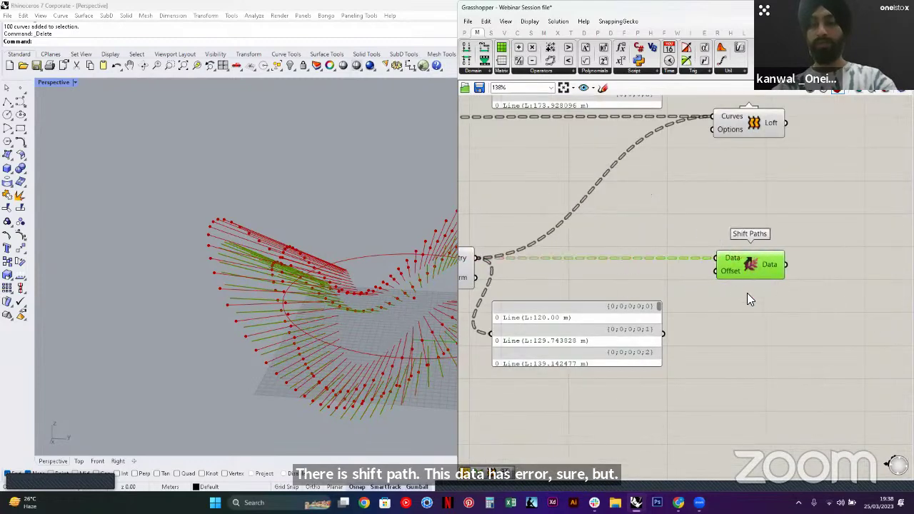
pyautogui.click(746, 294)
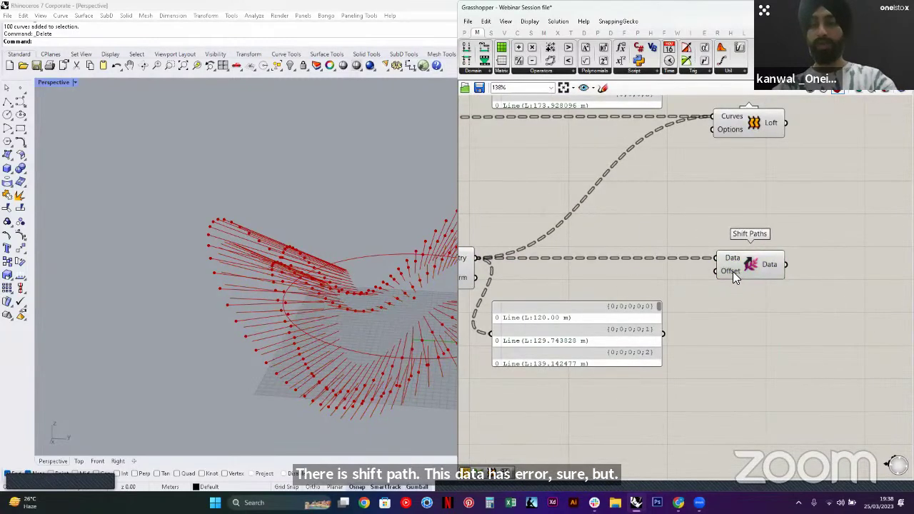
# Add a panel containing -1, connect it to Shift Paths' Offset input, and move the scaled lines' panel lower
pyautogui.doubleClick(621, 282)
pyautogui.write('//')
pyautogui.press('Return')
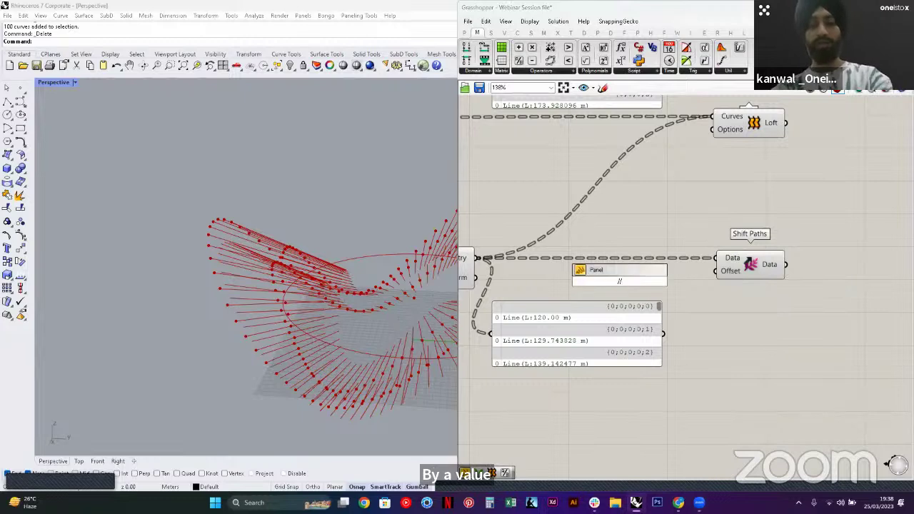
pyautogui.write('-1')
pyautogui.press('Return')
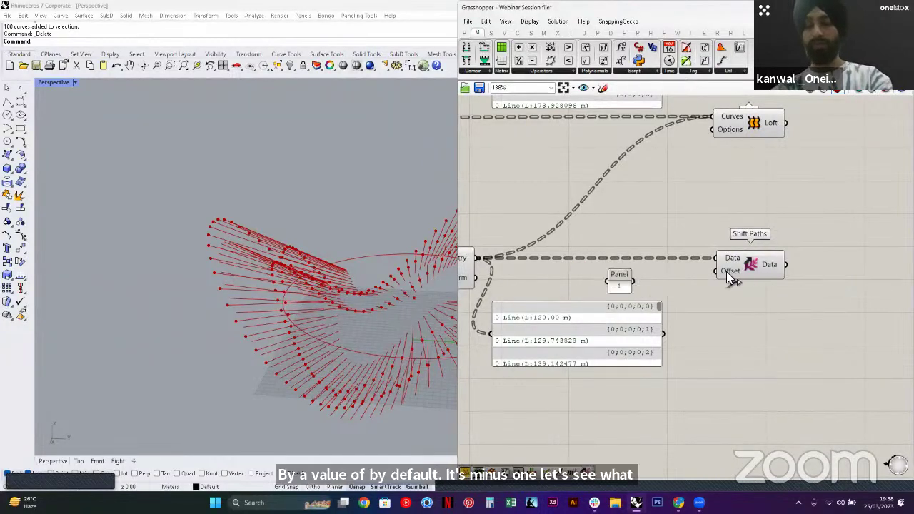
pyautogui.moveTo(718, 272); pyautogui.dragTo(632, 280)
pyautogui.moveTo(614, 376); pyautogui.dragTo(614, 422)
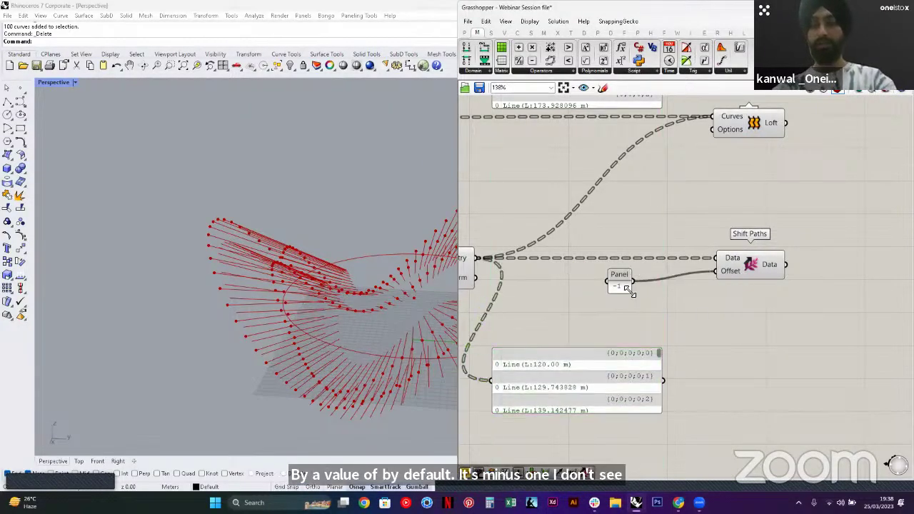
# Add a panel connected to Shift Paths' Data output, then reposition and widen it to fit the line lengths
pyautogui.moveTo(836, 256); pyautogui.dragTo(765, 277, button='right')
pyautogui.doubleClick(766, 277)
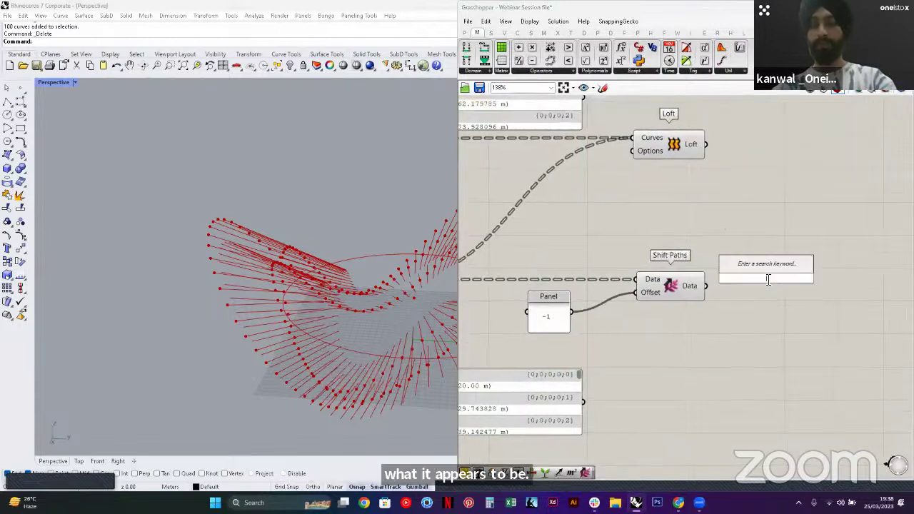
pyautogui.write('panel')
pyautogui.press('Return')
pyautogui.moveTo(705, 285); pyautogui.dragTo(713, 278)
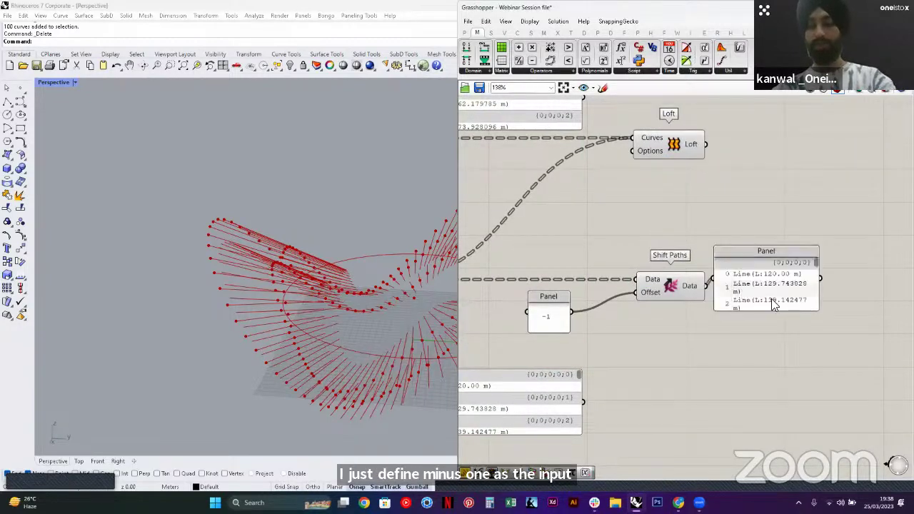
pyautogui.moveTo(771, 299); pyautogui.dragTo(808, 305)
pyautogui.click(858, 302)
pyautogui.moveTo(855, 303); pyautogui.dragTo(762, 301, button='right')
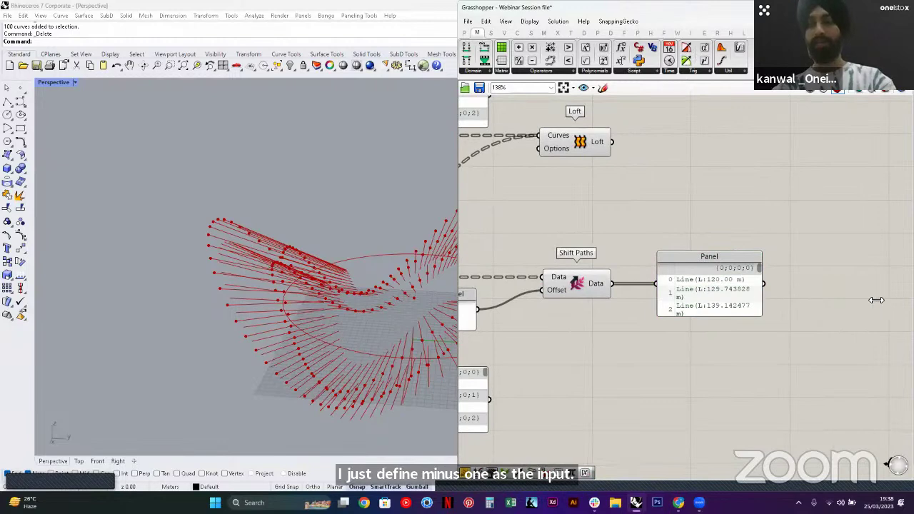
pyautogui.moveTo(876, 300); pyautogui.dragTo(871, 299)
pyautogui.scroll(-3, 857, 298)
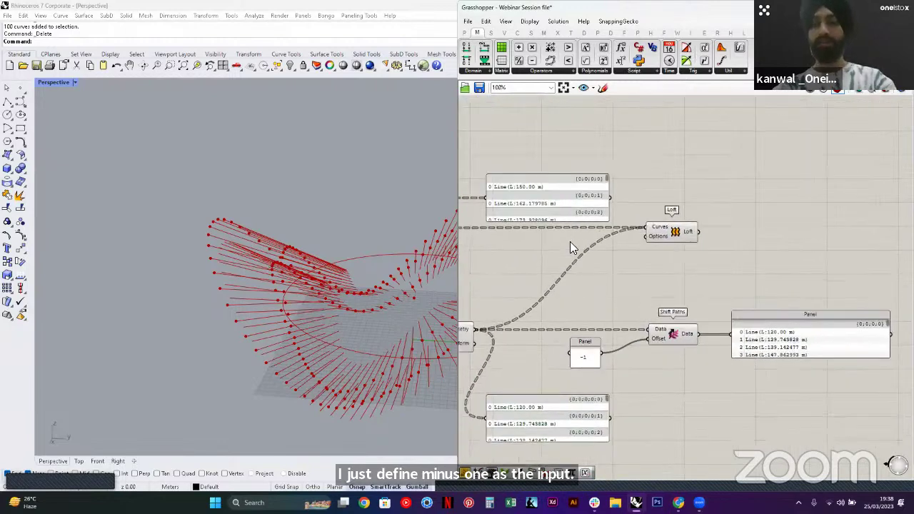
# Compare the Shift Paths panel with the original lines' panel beside Loft, then return it next to Shift Paths
pyautogui.scroll(4, 573, 206)
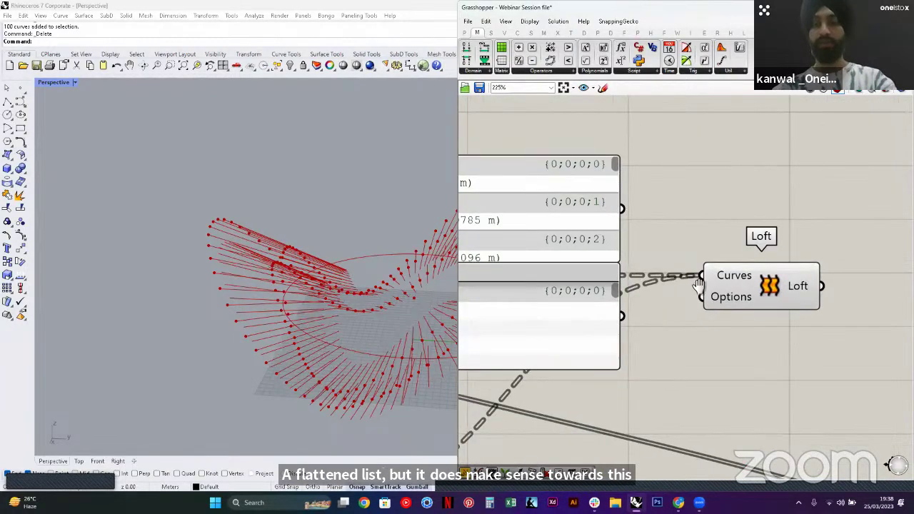
pyautogui.moveTo(698, 285); pyautogui.dragTo(819, 281, button='right')
pyautogui.scroll(-6, 678, 171)
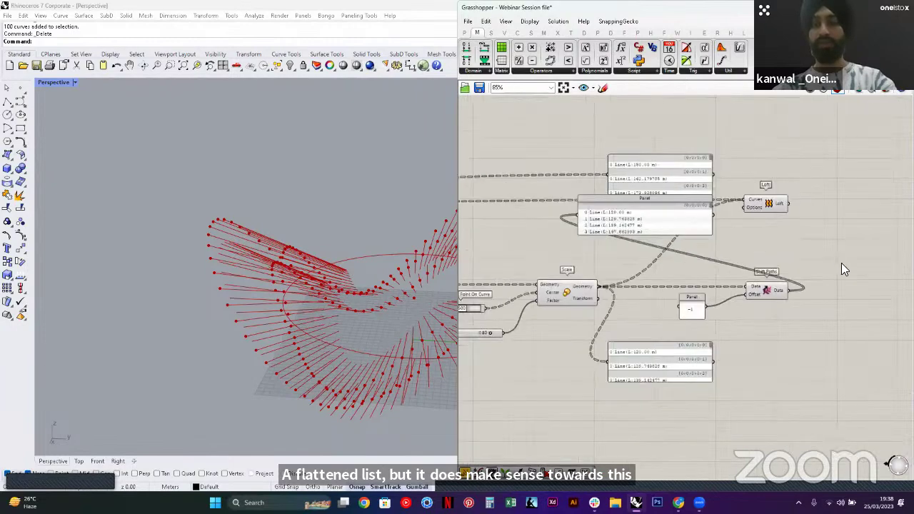
pyautogui.moveTo(671, 200); pyautogui.dragTo(630, 181, button='right')
pyautogui.moveTo(608, 197); pyautogui.dragTo(845, 267)
# Make the Shift Paths output panel taller so that more list items can be read
pyautogui.click(761, 271)
pyautogui.moveTo(728, 271); pyautogui.dragTo(643, 269, button='right')
pyautogui.scroll(3, 636, 267)
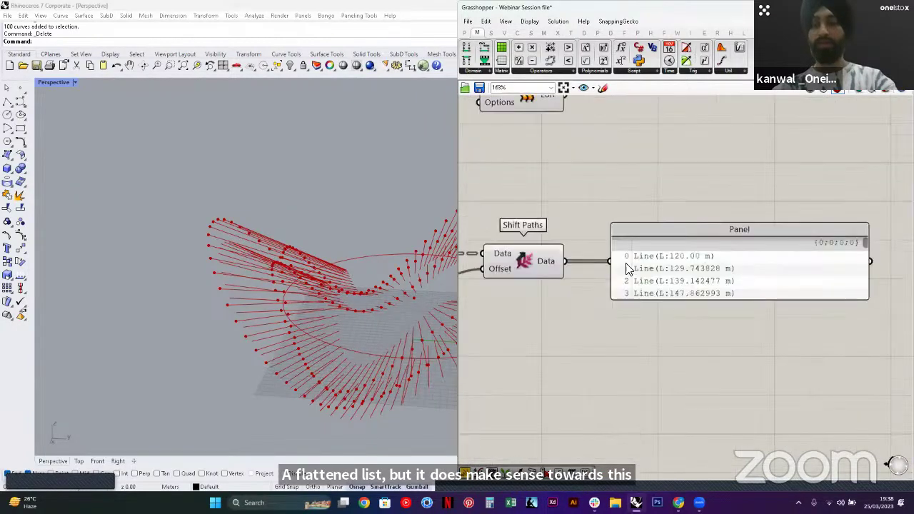
pyautogui.scroll(-1, 646, 290)
pyautogui.moveTo(647, 289); pyautogui.dragTo(655, 416)
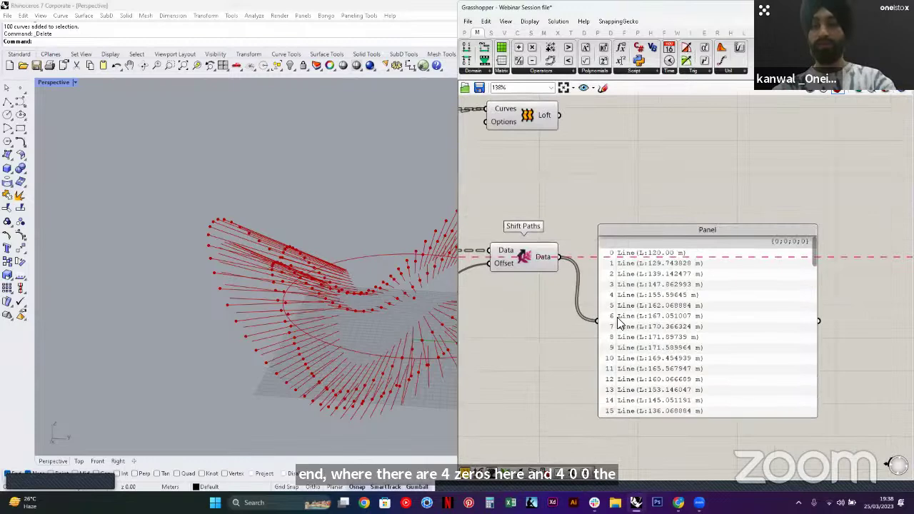
# Set the Shift Paths offset panel to -2 and inspect the resulting path in the output panel
pyautogui.scroll(-3, 659, 321)
pyautogui.moveTo(664, 289); pyautogui.dragTo(807, 289, button='right')
pyautogui.scroll(6, 633, 316)
pyautogui.doubleClick(635, 316)
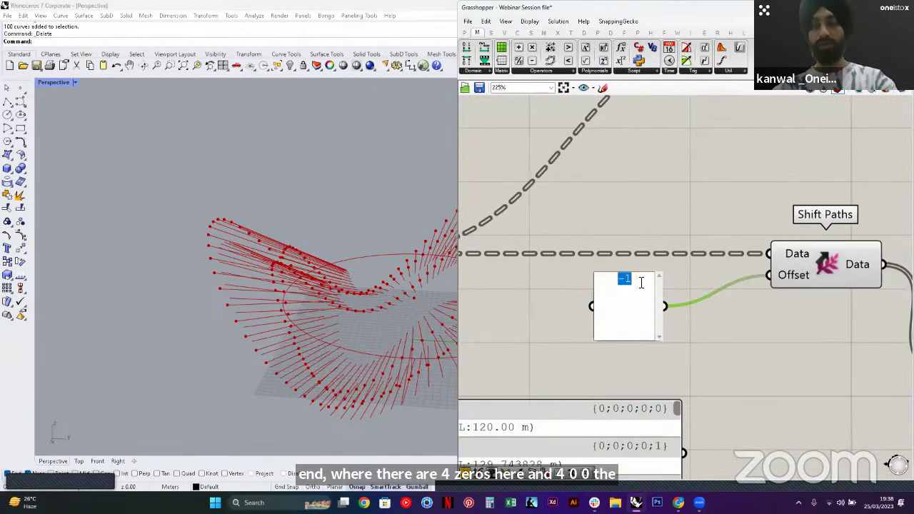
pyautogui.press('BackSpace')
pyautogui.write('2')
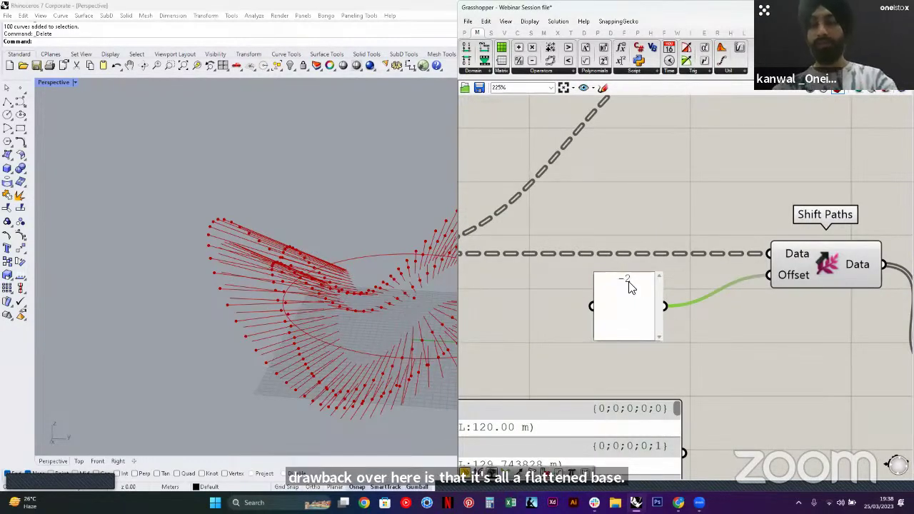
pyautogui.click(599, 262)
pyautogui.scroll(-4, 598, 261)
pyautogui.moveTo(775, 238); pyautogui.dragTo(628, 211, button='right')
pyautogui.scroll(3, 834, 231)
pyautogui.moveTo(834, 231); pyautogui.dragTo(822, 233, button='right')
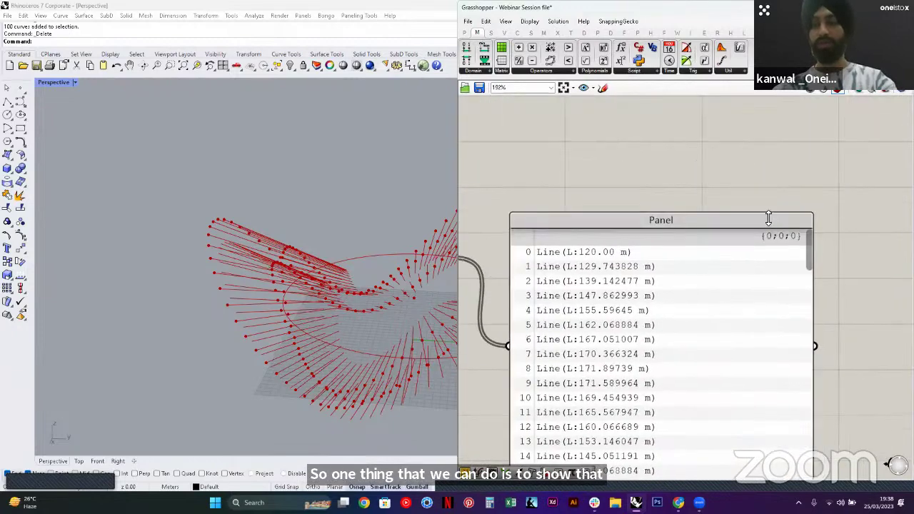
# Delete the panel that reads the Shift Paths component's Data output
pyautogui.scroll(-4, 769, 218)
pyautogui.scroll(-1, 644, 214)
pyautogui.scroll(-1, 651, 204)
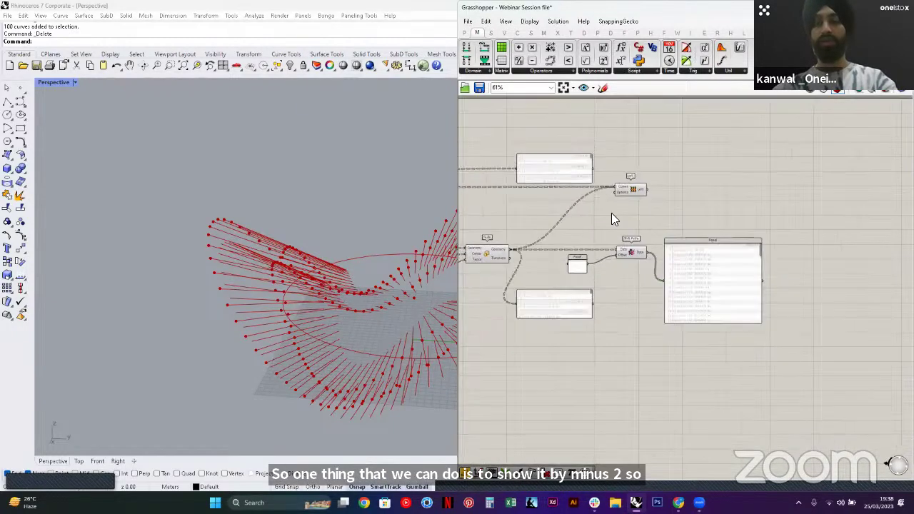
pyautogui.click(638, 285)
pyautogui.press('Delete')
pyautogui.scroll(4, 654, 276)
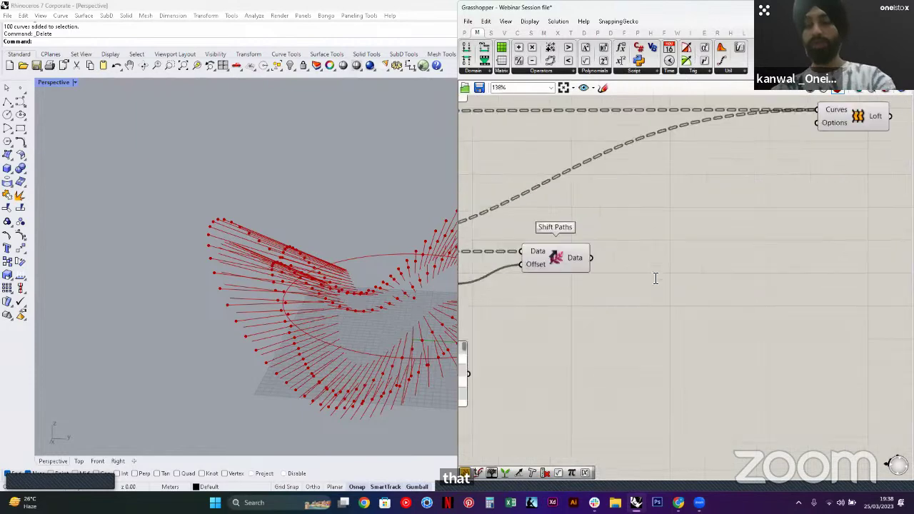
pyautogui.doubleClick(655, 278)
pyautogui.write('grab')
pyautogui.press('Return')
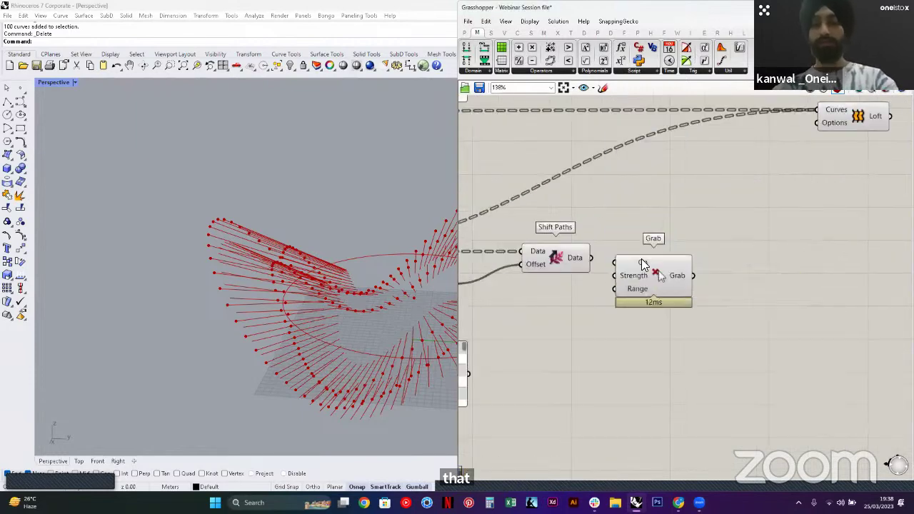
pyautogui.press('Delete')
# Add a Graft Tree component beside Shift Paths and feed it from Shift Paths' Data output
pyautogui.doubleClick(659, 275)
pyautogui.write('GRAFT')
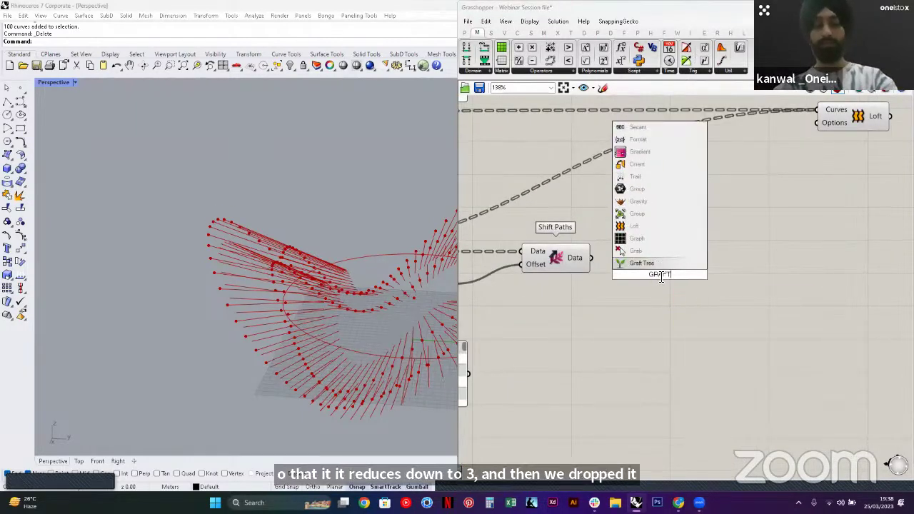
pyautogui.click(618, 263)
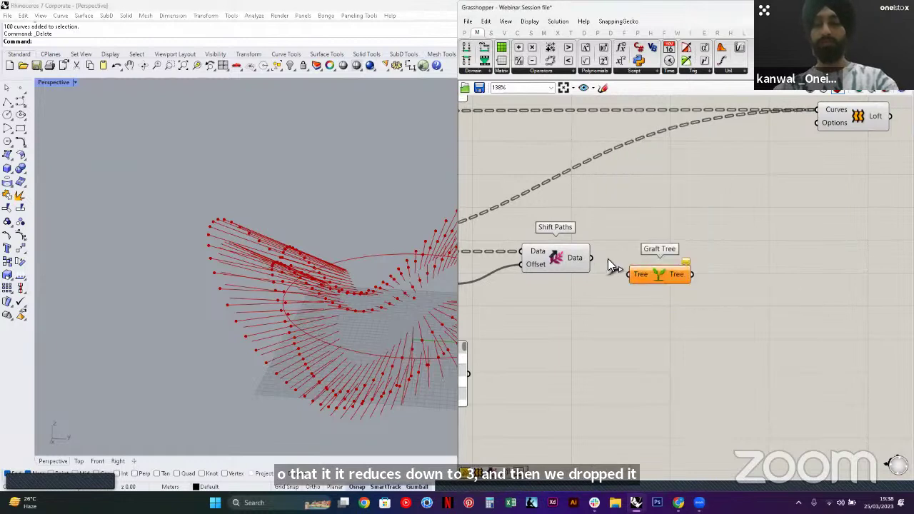
pyautogui.moveTo(648, 265); pyautogui.dragTo(633, 250)
pyautogui.click(654, 269)
pyautogui.scroll(-3, 654, 270)
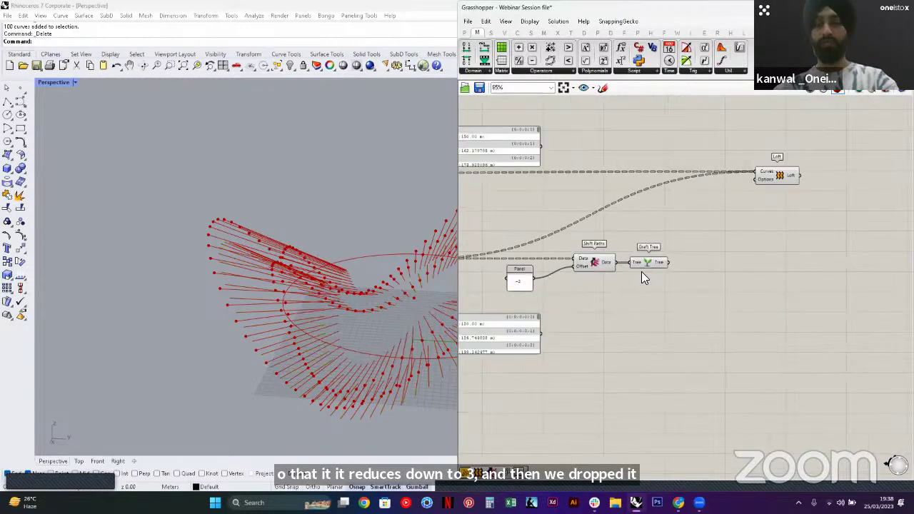
# Add a panel next to Graft Tree and connect it to the grafted Tree output
pyautogui.moveTo(729, 258); pyautogui.dragTo(683, 271, button='right')
pyautogui.doubleClick(684, 271)
pyautogui.write('//')
pyautogui.press('Return')
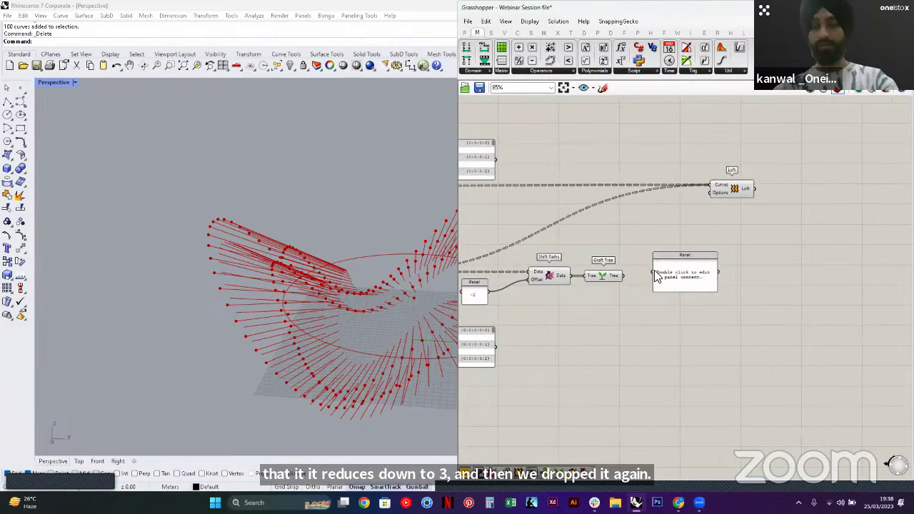
pyautogui.moveTo(623, 275); pyautogui.dragTo(653, 271)
pyautogui.scroll(4, 694, 271)
pyautogui.scroll(-4, 728, 272)
# Move the original lines' panel beside Loft, above the Graft Tree panel
pyautogui.moveTo(510, 182); pyautogui.dragTo(569, 245, button='right')
pyautogui.moveTo(515, 217); pyautogui.dragTo(723, 215)
pyautogui.click(737, 305)
pyautogui.scroll(2, 737, 305)
pyautogui.moveTo(738, 322); pyautogui.dragTo(720, 327, button='right')
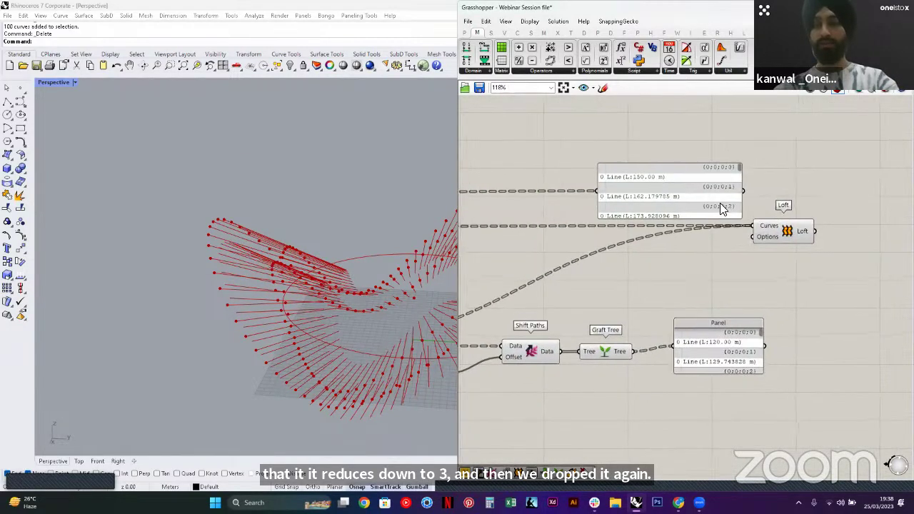
# Compare the data paths in the original lines' panel with those in the Graft Tree panel
pyautogui.click(723, 209)
pyautogui.keyDown('shift'); pyautogui.click(738, 340); pyautogui.keyUp('shift')
pyautogui.click(682, 244)
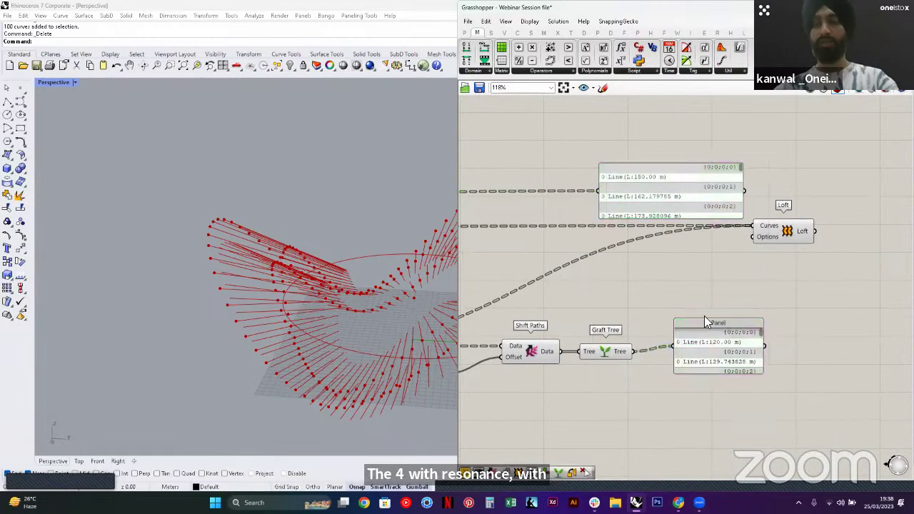
pyautogui.click(689, 345)
pyautogui.click(645, 338)
pyautogui.moveTo(767, 296); pyautogui.dragTo(742, 306, button='right')
pyautogui.scroll(-2, 675, 293)
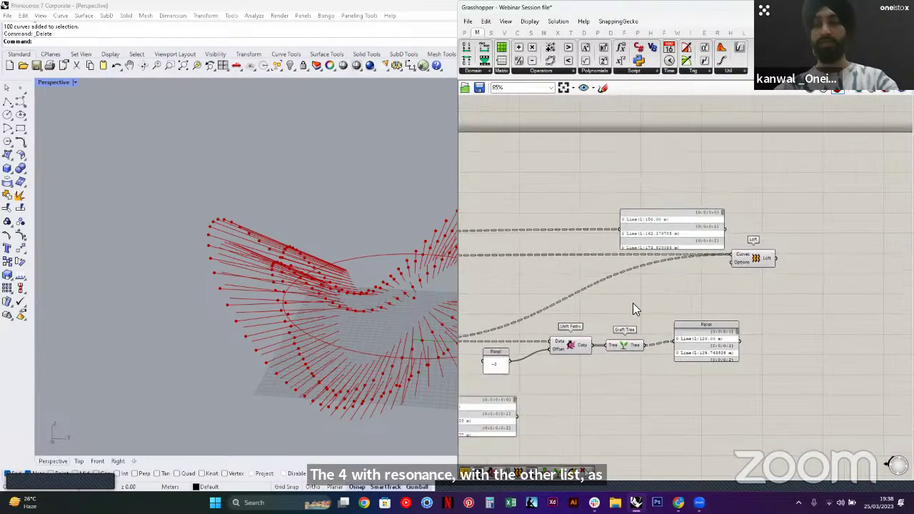
# Disconnect Scale's Geometry from Loft's Curves input and add Graft Tree's output to that input instead
pyautogui.moveTo(463, 220); pyautogui.dragTo(569, 220, button='right')
pyautogui.keyDown('ctrl'); pyautogui.moveTo(834, 255); pyautogui.dragTo(512, 340); pyautogui.keyUp('ctrl')
pyautogui.moveTo(520, 334); pyautogui.dragTo(561, 308, button='right')
pyautogui.moveTo(767, 314); pyautogui.dragTo(625, 320, button='right')
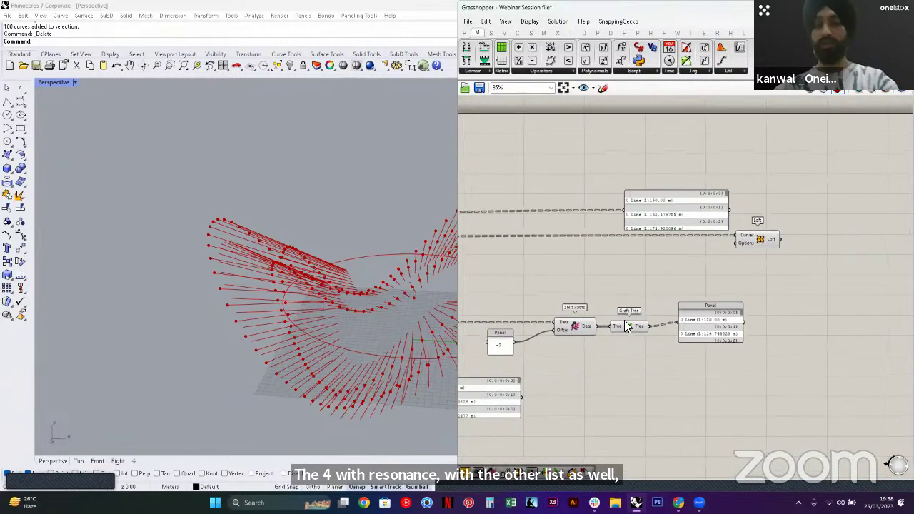
pyautogui.scroll(3, 710, 298)
pyautogui.moveTo(623, 337); pyautogui.dragTo(780, 223)
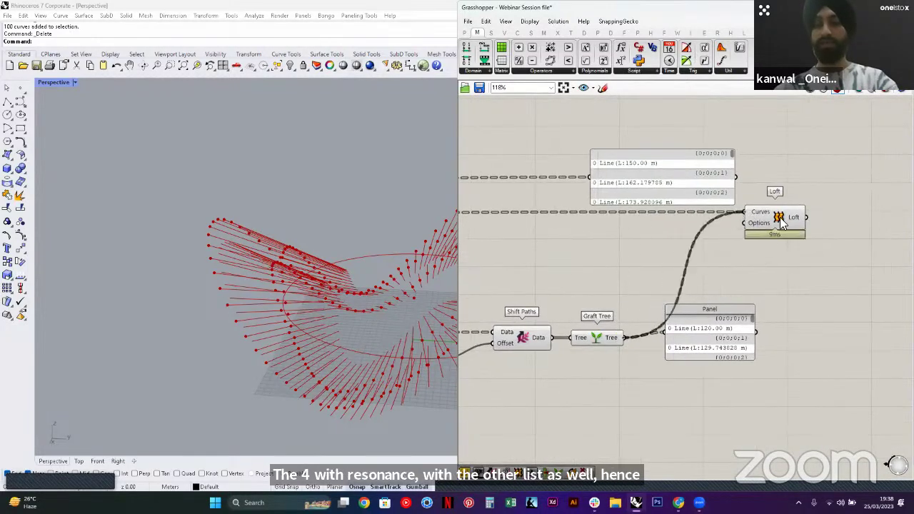
# Delete both the original lines' panel and the Graft Tree output panel
pyautogui.click(696, 187)
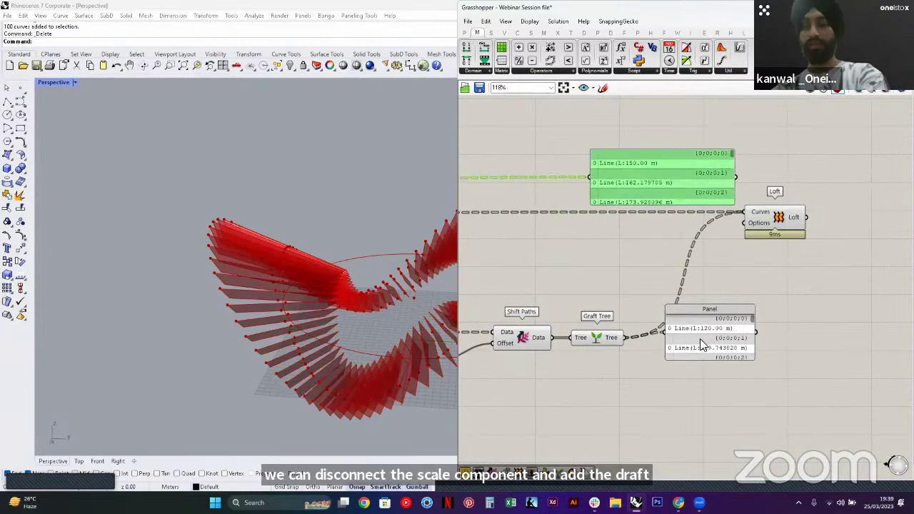
pyautogui.keyDown('shift'); pyautogui.click(703, 309); pyautogui.keyUp('shift')
pyautogui.press('Delete')
pyautogui.scroll(-3, 750, 286)
pyautogui.moveTo(643, 286); pyautogui.dragTo(744, 285, button='right')
pyautogui.moveTo(348, 308)
pyautogui.mouseDown(button='right')
pyautogui.moveTo(347, 347)
pyautogui.moveTo(393, 321)
pyautogui.moveTo(341, 271)
pyautogui.moveTo(310, 292)
pyautogui.moveTo(343, 289)
pyautogui.moveTo(344, 319)
pyautogui.mouseUp(button='right')
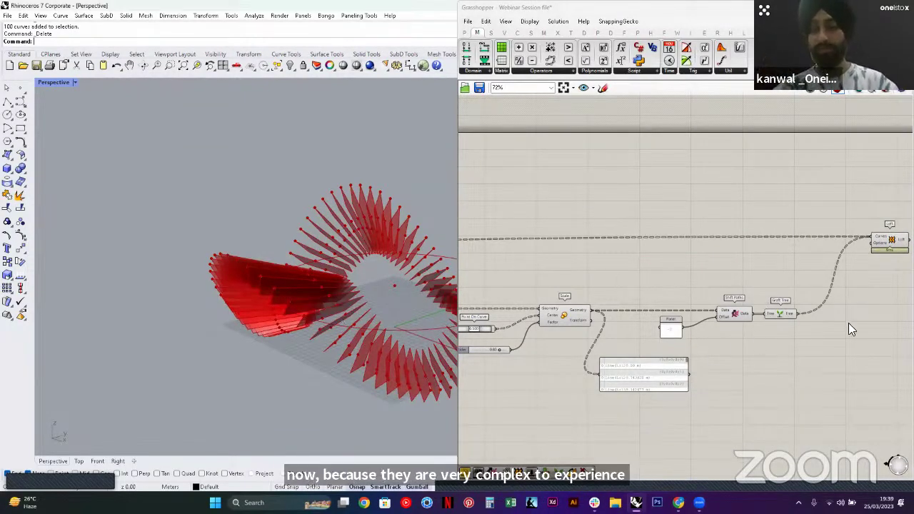
pyautogui.scroll(2, 848, 324)
pyautogui.moveTo(845, 335); pyautogui.dragTo(674, 261)
pyautogui.moveTo(670, 314); pyautogui.dragTo(618, 322)
pyautogui.click(620, 346)
pyautogui.moveTo(622, 373); pyautogui.dragTo(629, 385)
pyautogui.click(745, 348)
pyautogui.moveTo(746, 347); pyautogui.dragTo(736, 349, button='right')
pyautogui.moveTo(736, 349); pyautogui.dragTo(680, 299)
pyautogui.scroll(2, 703, 301)
pyautogui.click(752, 319)
pyautogui.moveTo(752, 320); pyautogui.dragTo(661, 331, button='right')
pyautogui.moveTo(718, 294); pyautogui.dragTo(482, 348, button='right')
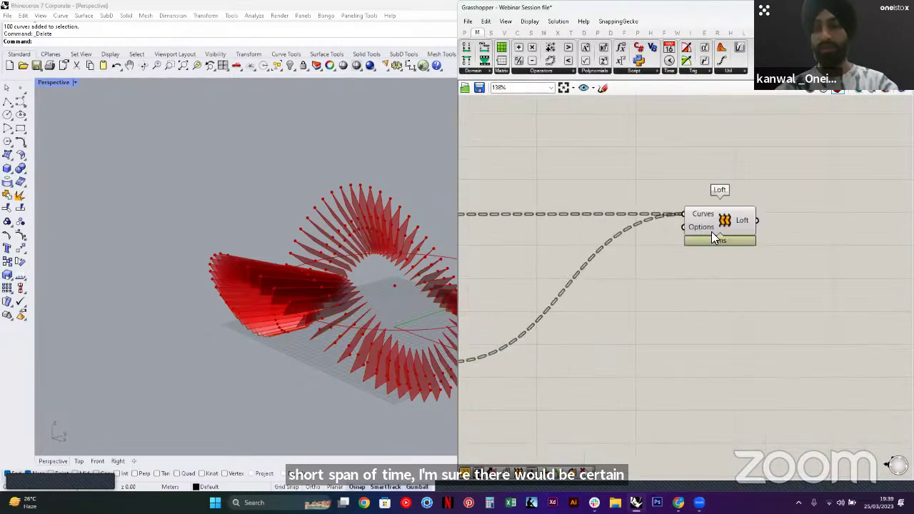
# Inspect the lofted strips around the ring with the Loft component selected
pyautogui.moveTo(711, 235); pyautogui.dragTo(663, 237)
pyautogui.click(670, 253)
pyautogui.moveTo(364, 269); pyautogui.dragTo(271, 275, button='right')
pyautogui.scroll(-2, 689, 228)
pyautogui.click(690, 227)
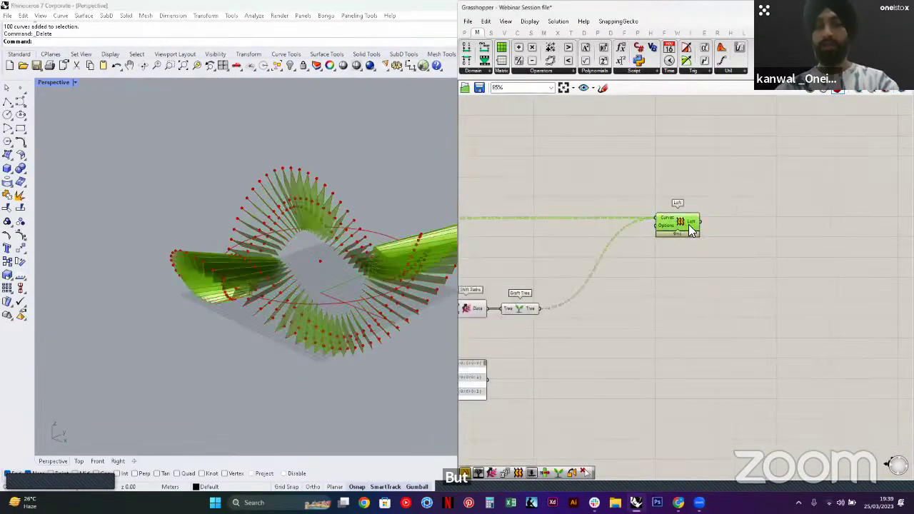
# Add a panel beside Loft and connect it to the Loft output
pyautogui.doubleClick(742, 222)
pyautogui.write('Panel')
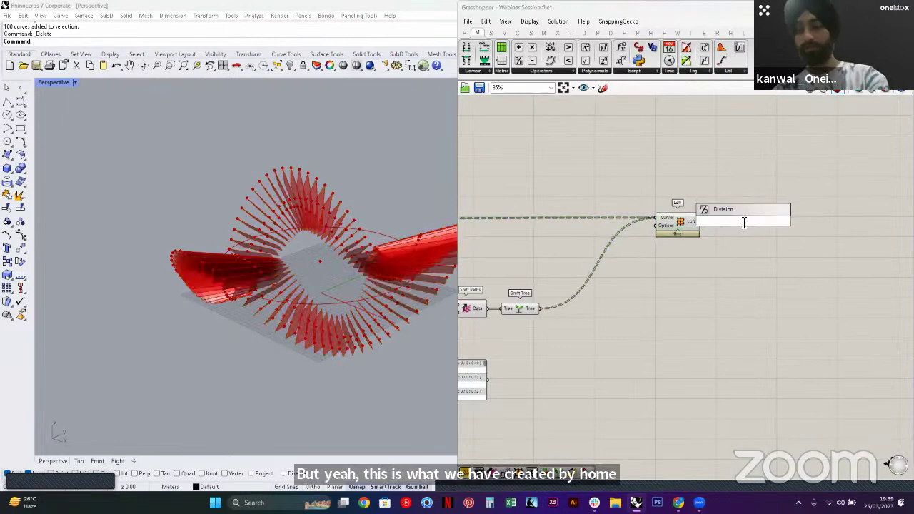
pyautogui.press('Return')
pyautogui.scroll(2, 690, 227)
pyautogui.moveTo(704, 221); pyautogui.dragTo(754, 227)
pyautogui.click(775, 228)
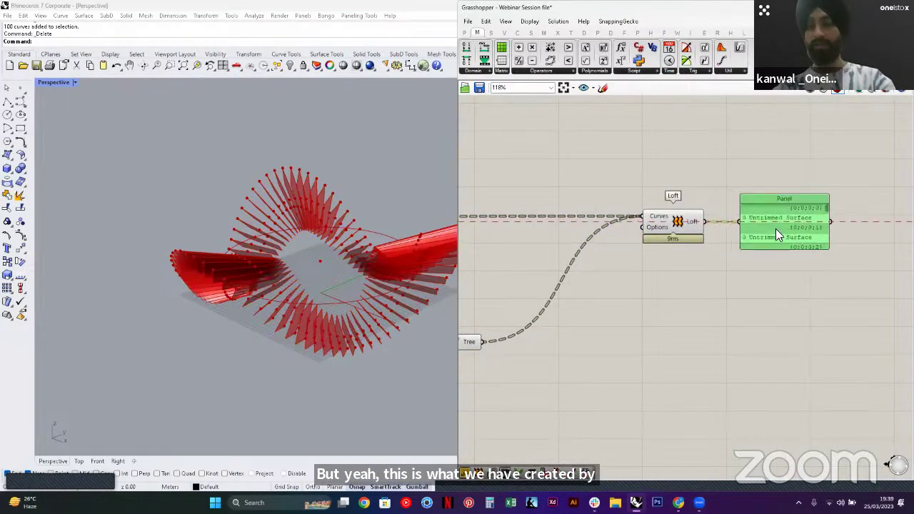
# Widen the Loft output panel and make it taller so that more surface entries can be read
pyautogui.click(835, 234)
pyautogui.moveTo(833, 233); pyautogui.dragTo(708, 237, button='right')
pyautogui.moveTo(708, 237); pyautogui.dragTo(771, 237)
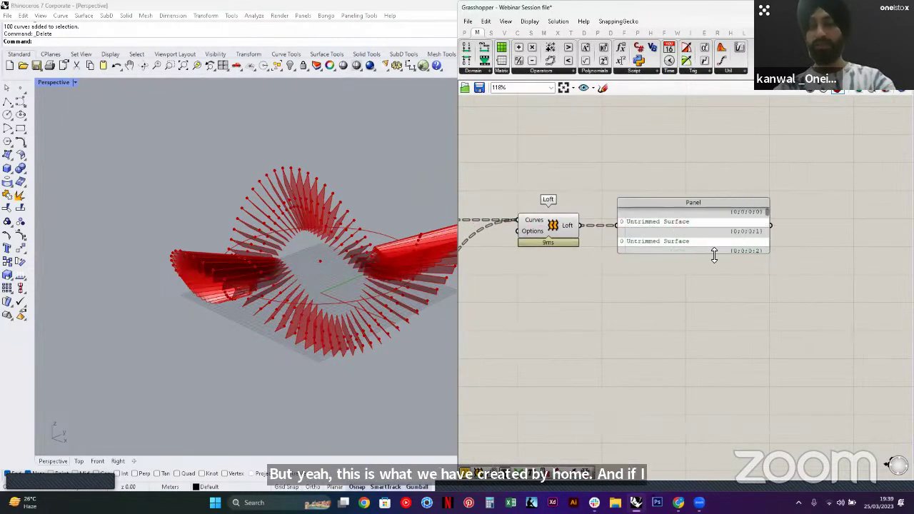
pyautogui.moveTo(714, 255); pyautogui.dragTo(711, 421)
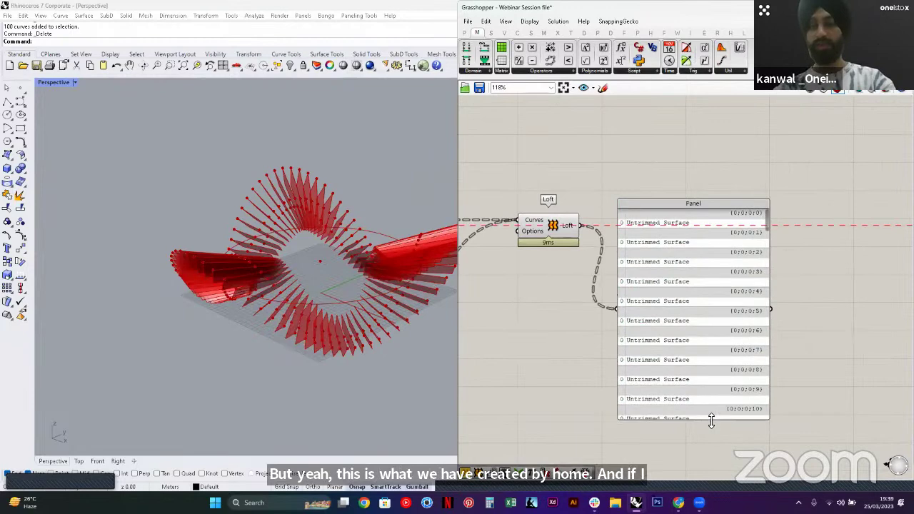
# Flatten the Loft component's output and place its panel farther away to leave room between them
pyautogui.rightClick(566, 229)
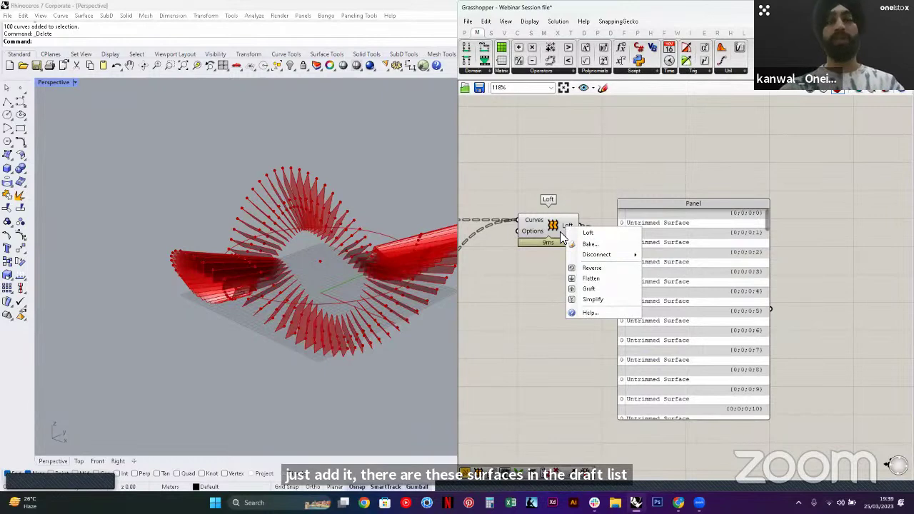
pyautogui.click(591, 278)
pyautogui.scroll(-4, 596, 268)
pyautogui.scroll(3, 601, 277)
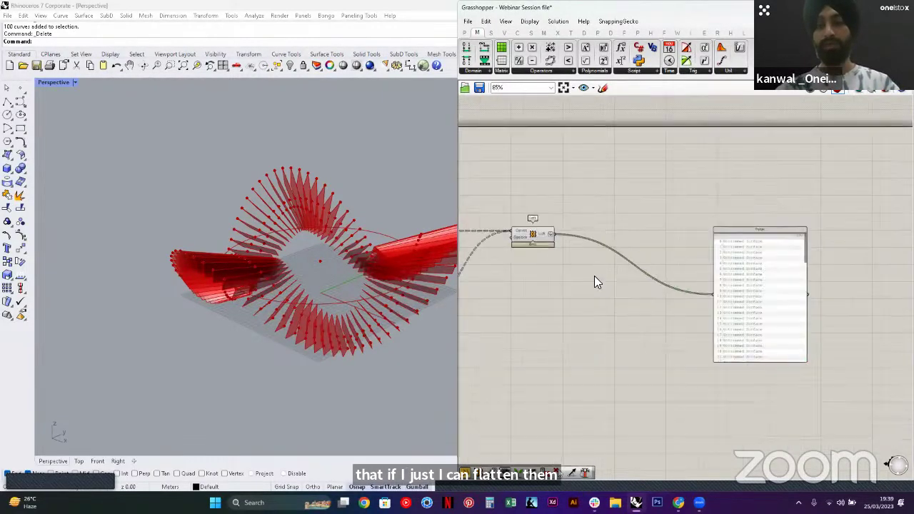
# Add a second Loft component below the wire and feed its Curves input from the first Loft's flattened output
pyautogui.doubleClick(595, 278)
pyautogui.write('loft')
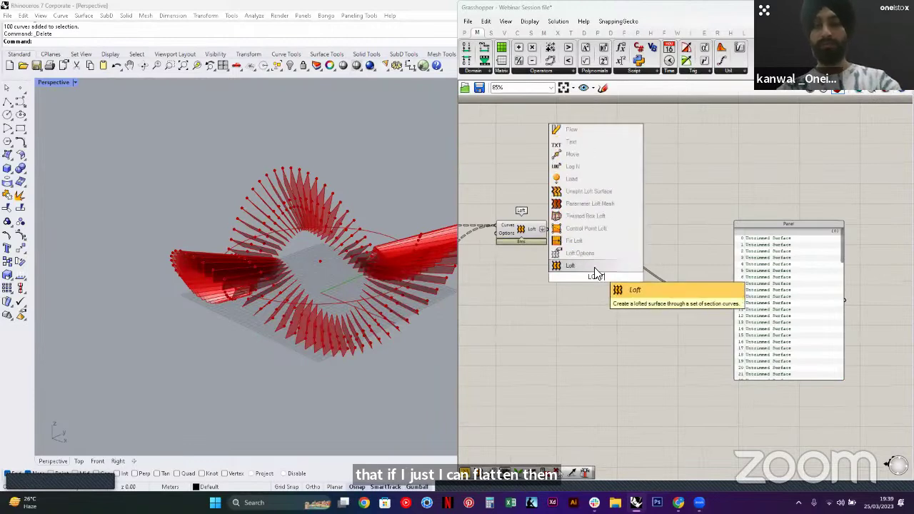
pyautogui.click(595, 269)
pyautogui.scroll(4, 549, 227)
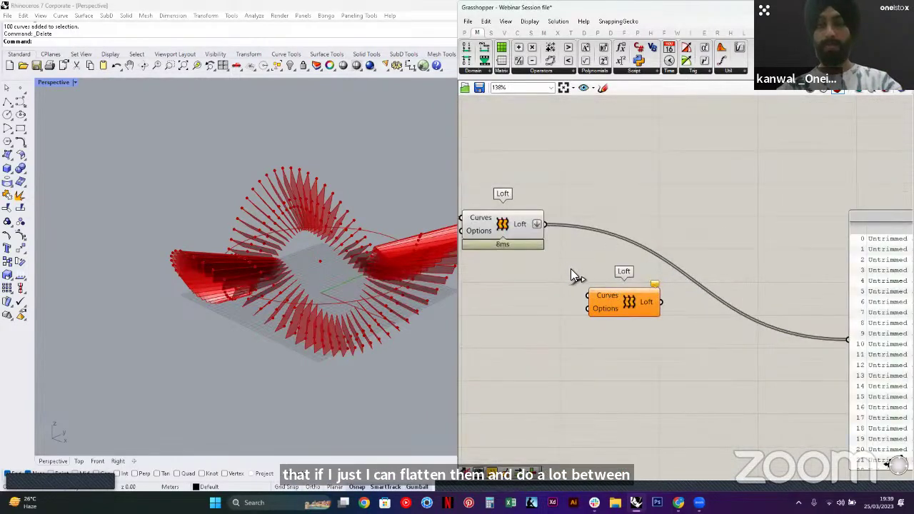
pyautogui.click(620, 296)
pyautogui.click(489, 281)
# Enable Closed loft in the second Loft component's loft options and commit the change
pyautogui.rightClick(600, 309)
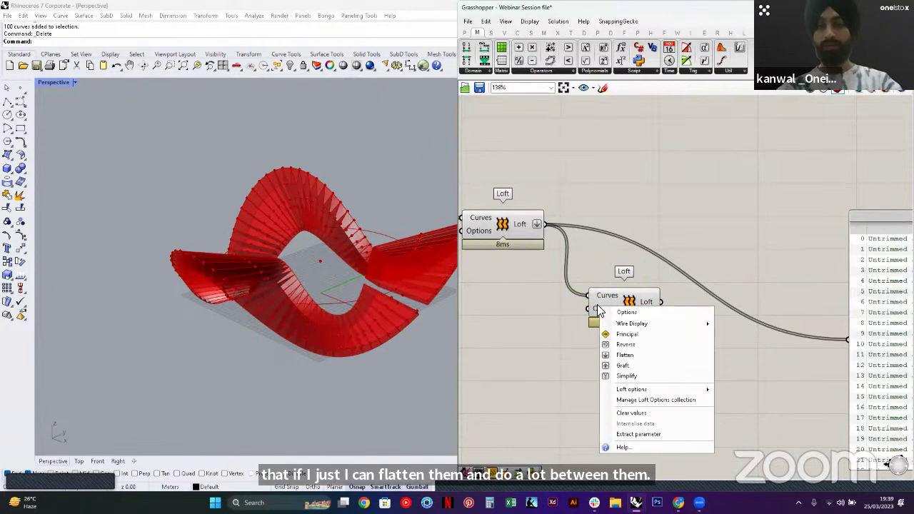
pyautogui.moveTo(638, 389)
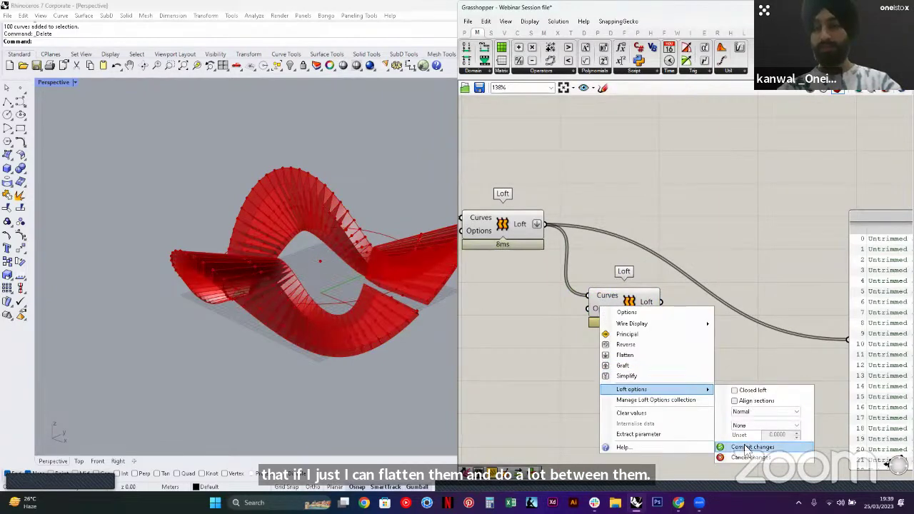
pyautogui.click(744, 391)
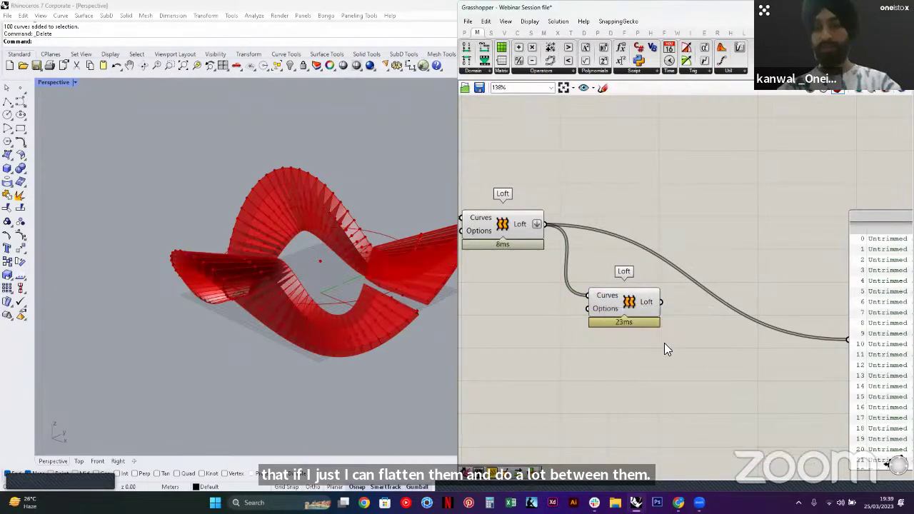
pyautogui.click(618, 313)
pyautogui.rightClick(602, 309)
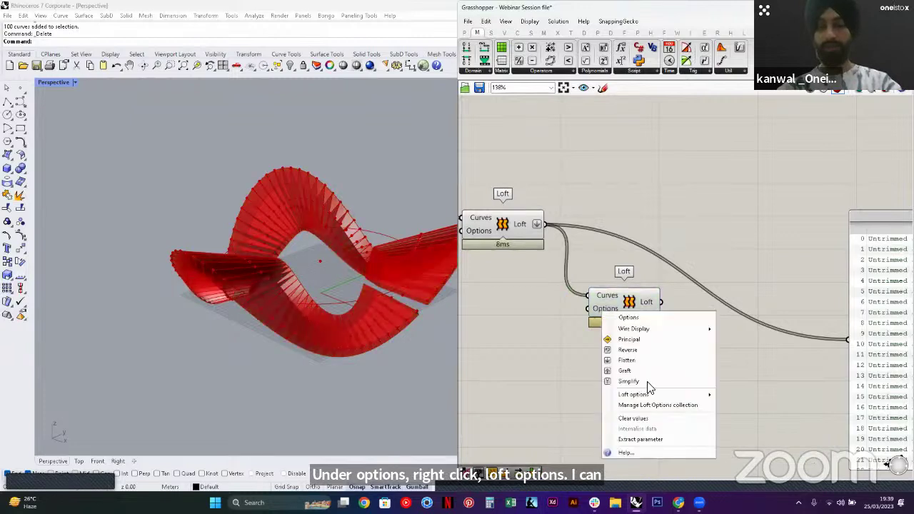
pyautogui.moveTo(707, 394)
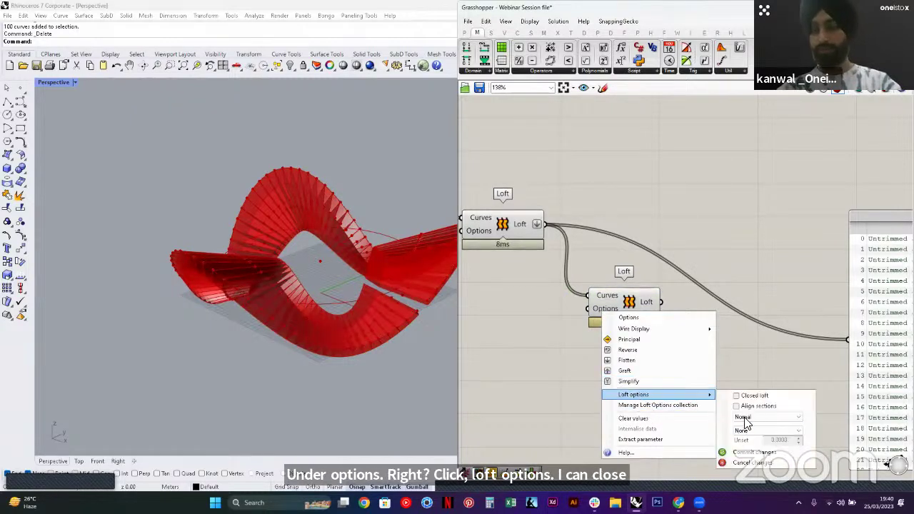
pyautogui.click(737, 396)
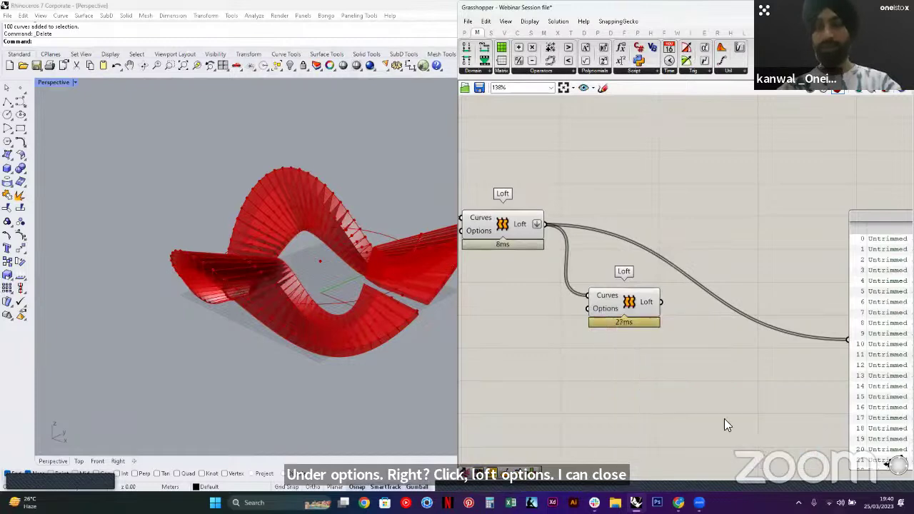
pyautogui.click(748, 453)
# Examine the pavilion surface from several angles and distances with the second Loft component selected
pyautogui.moveTo(321, 367); pyautogui.dragTo(300, 282, button='right')
pyautogui.click(614, 303)
pyautogui.scroll(-4, 623, 298)
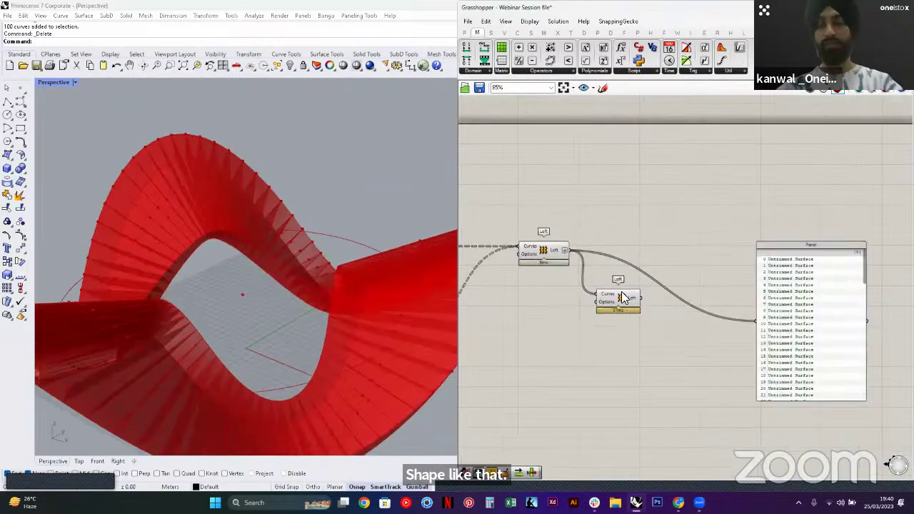
pyautogui.click(621, 300)
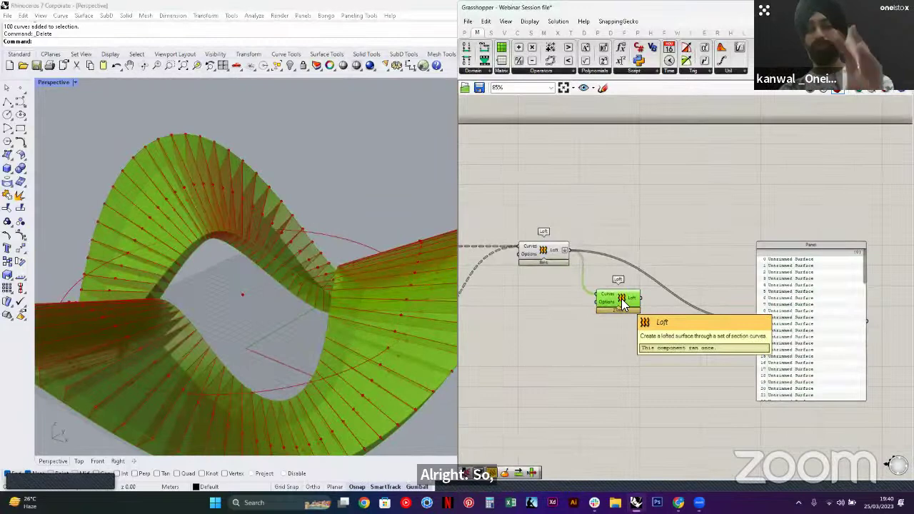
pyautogui.scroll(-3, 322, 302)
pyautogui.moveTo(322, 302); pyautogui.dragTo(335, 384, button='right')
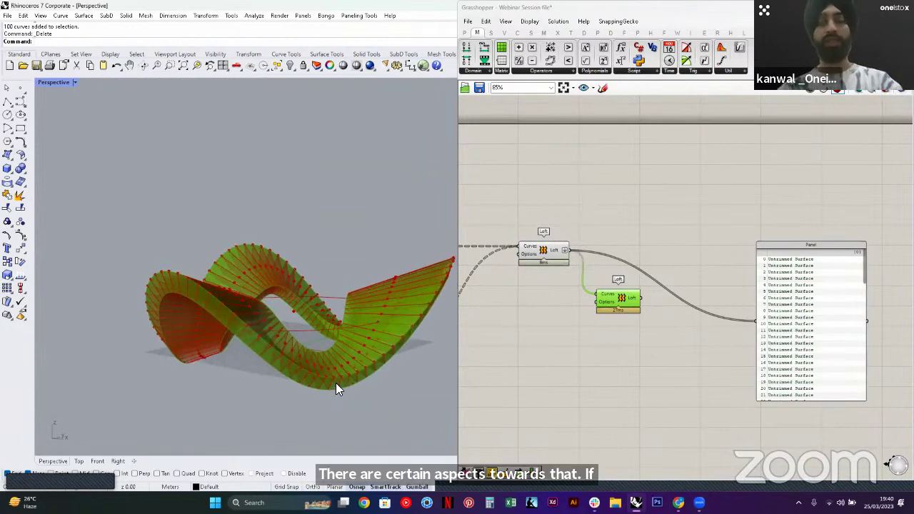
pyautogui.scroll(3, 329, 383)
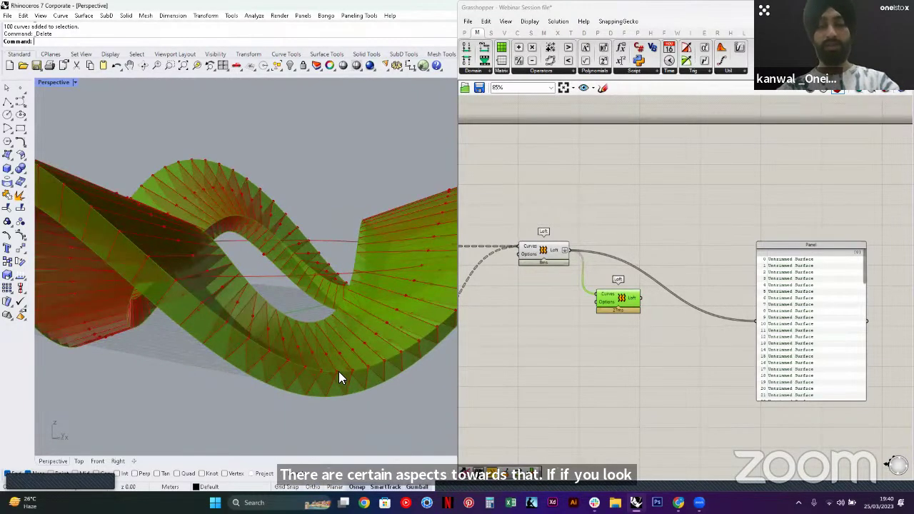
pyautogui.scroll(-3, 339, 374)
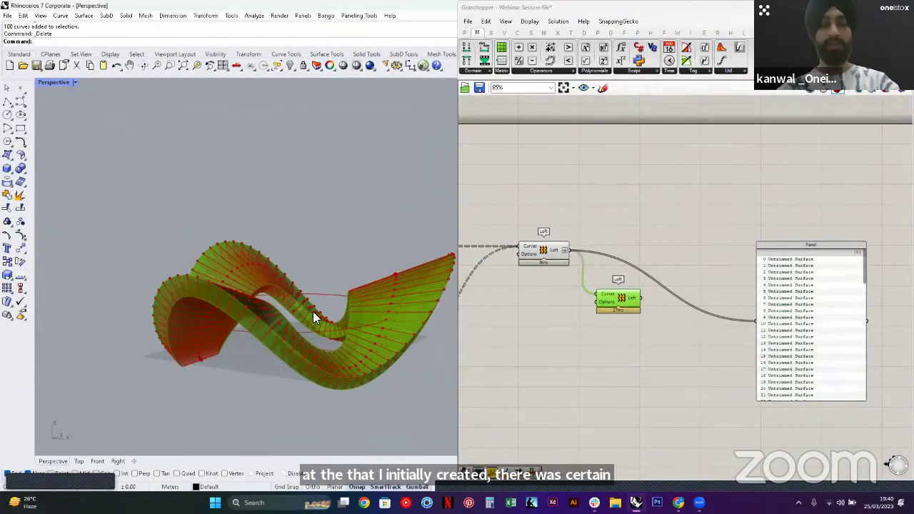
# Delete the panel and move the second Loft component up in line with the first one
pyautogui.click(633, 333)
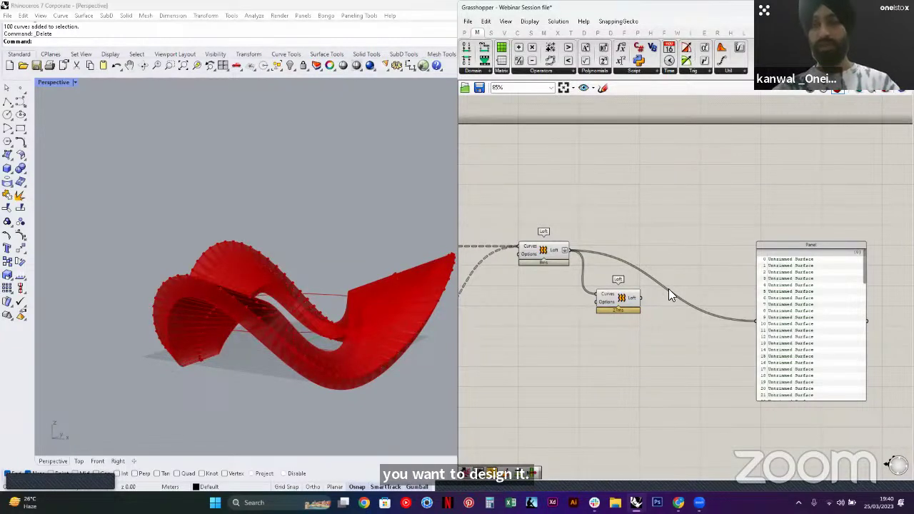
pyautogui.click(789, 312)
pyautogui.press('Delete')
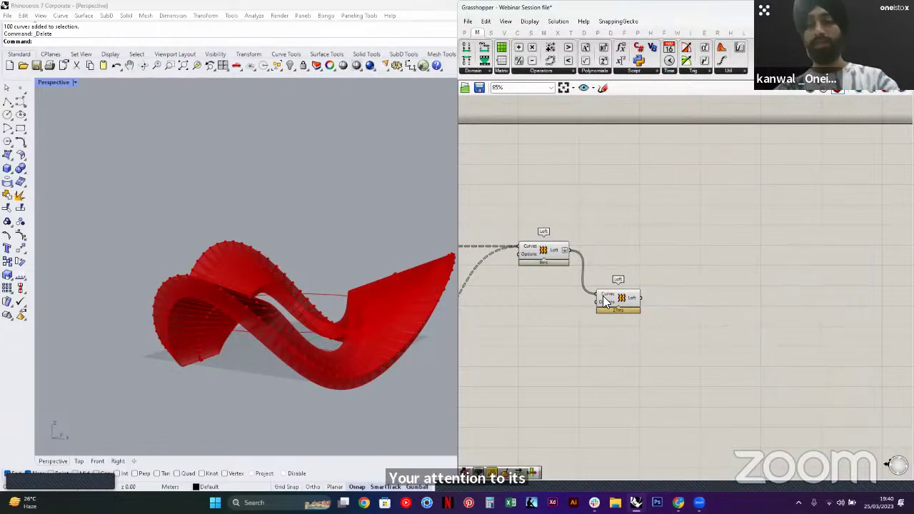
pyautogui.moveTo(603, 301); pyautogui.dragTo(637, 262)
pyautogui.click(640, 311)
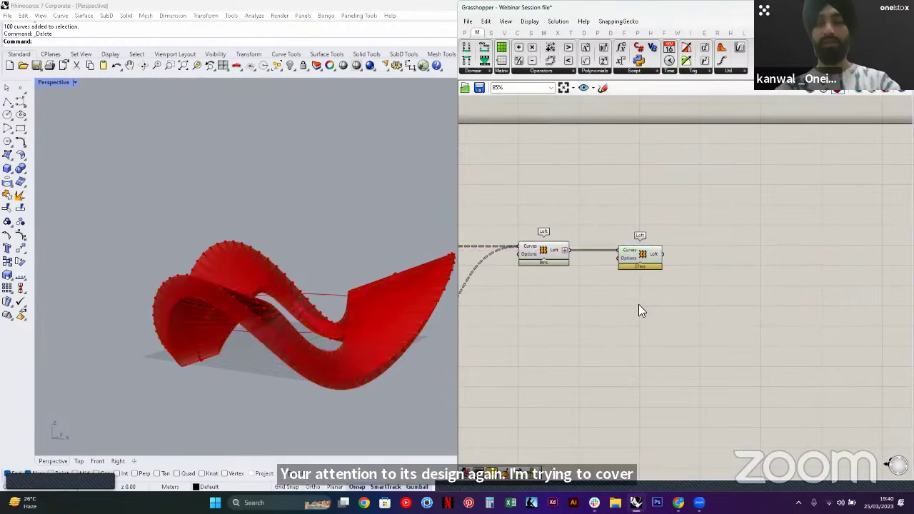
pyautogui.moveTo(634, 287); pyautogui.dragTo(690, 295, button='right')
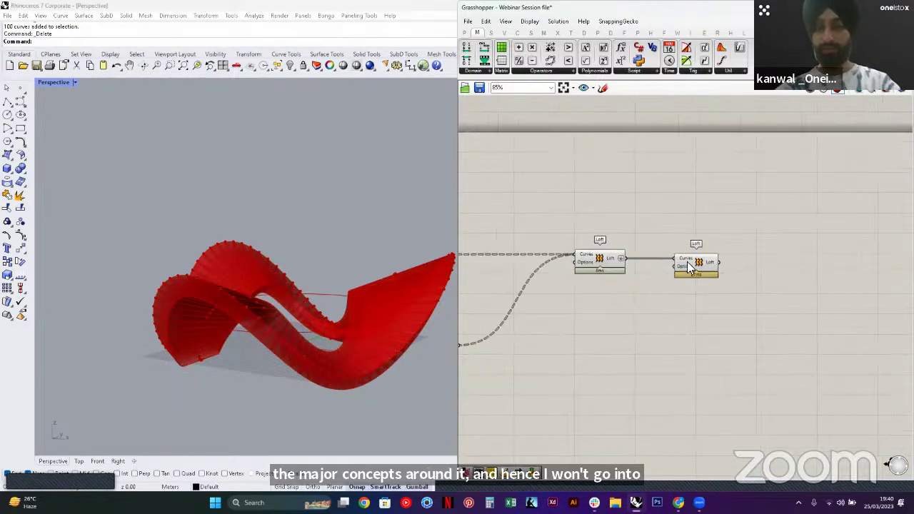
# Inspect the continuous surface from another angle and delete the second Loft component
pyautogui.click(689, 267)
pyautogui.moveTo(336, 261); pyautogui.dragTo(366, 295, button='right')
pyautogui.click(653, 285)
pyautogui.click(698, 266)
pyautogui.press('Delete')
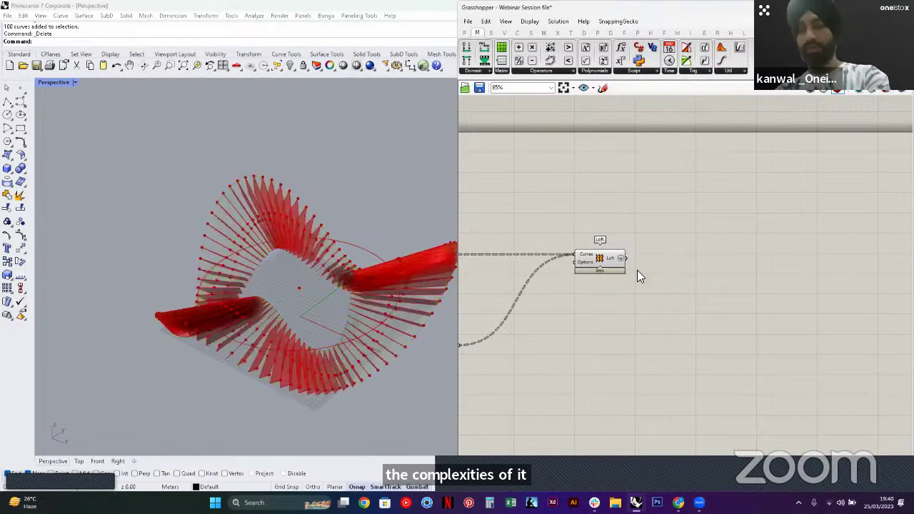
# Add a Shift List component beside the remaining Loft and feed its List input from the Loft output
pyautogui.scroll(2, 636, 271)
pyautogui.doubleClick(683, 262)
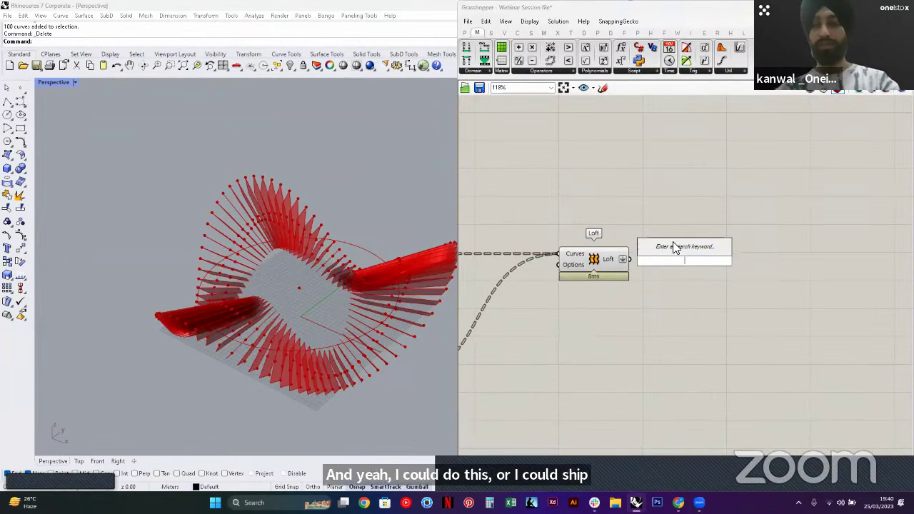
pyautogui.write('shift')
pyautogui.click(674, 239)
pyautogui.moveTo(630, 259); pyautogui.dragTo(731, 325)
pyautogui.click(686, 267)
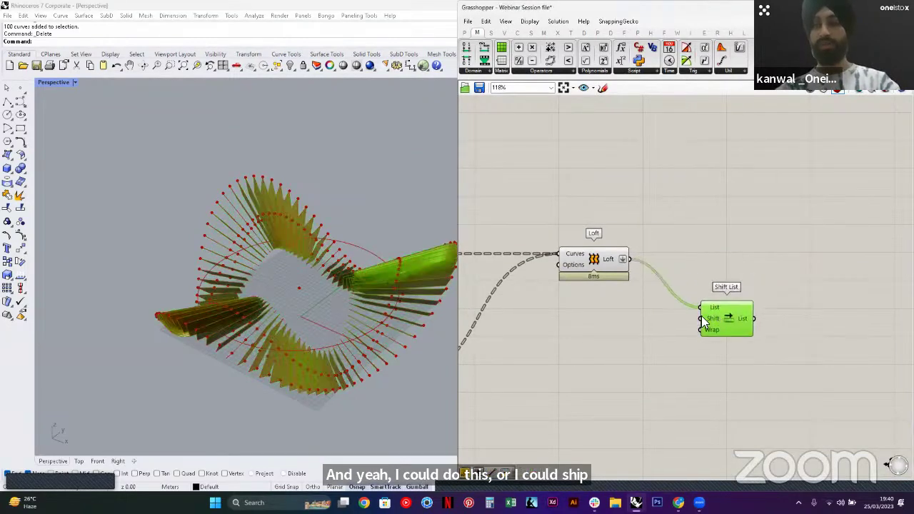
# Add a Flatten Tree component fed by the Loft output and turn off flattening on that output
pyautogui.click(657, 261)
pyautogui.doubleClick(674, 263)
pyautogui.write('FLATT')
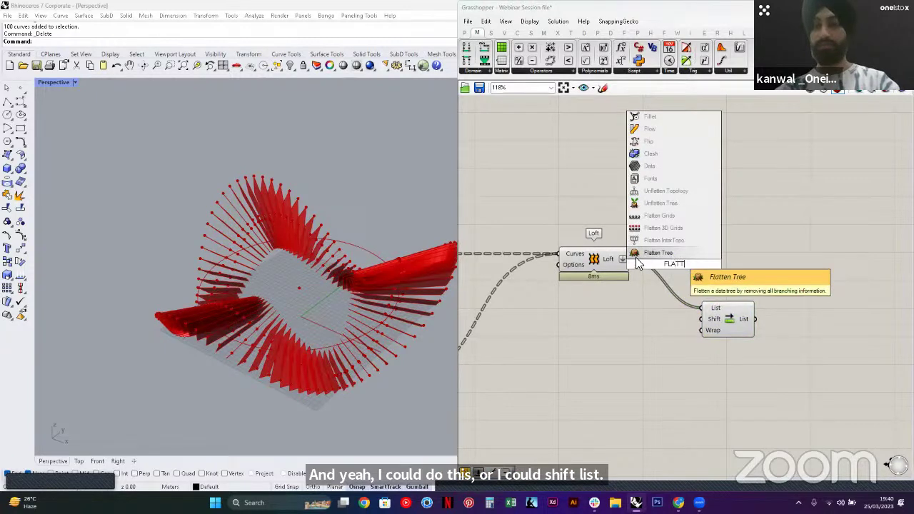
pyautogui.press('Return')
pyautogui.moveTo(631, 259); pyautogui.dragTo(654, 260)
pyautogui.moveTo(669, 263); pyautogui.dragTo(664, 327)
pyautogui.click(631, 257)
pyautogui.rightClick(621, 258)
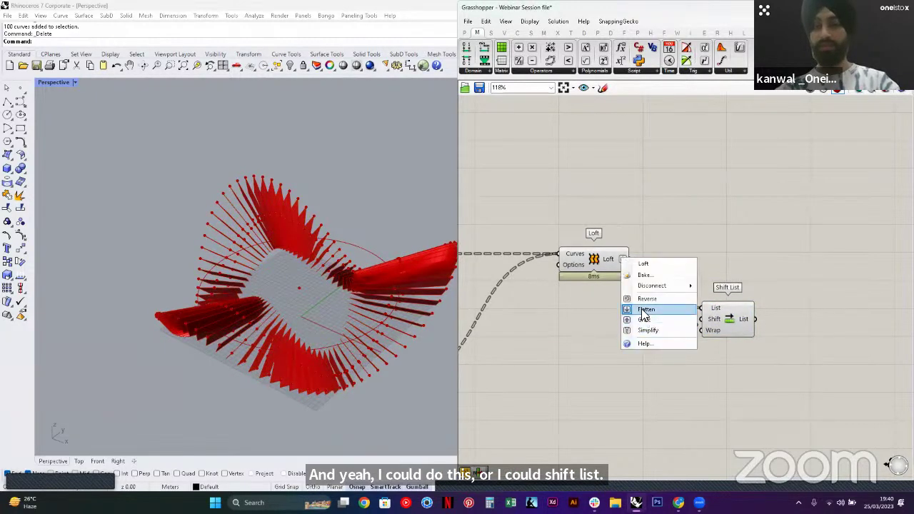
pyautogui.click(645, 309)
# Feed the Shift List's List input from the Flatten Tree output and arrange both components below the Loft
pyautogui.moveTo(741, 272); pyautogui.dragTo(639, 262, button='right')
pyautogui.moveTo(631, 307); pyautogui.dragTo(717, 342)
pyautogui.click(612, 364)
pyautogui.moveTo(571, 320); pyautogui.dragTo(685, 335)
pyautogui.click(688, 394)
pyautogui.moveTo(663, 383); pyautogui.dragTo(628, 355, button='right')
pyautogui.doubleClick(628, 355)
pyautogui.click(702, 348)
pyautogui.click(737, 323)
pyautogui.scroll(-2, 714, 328)
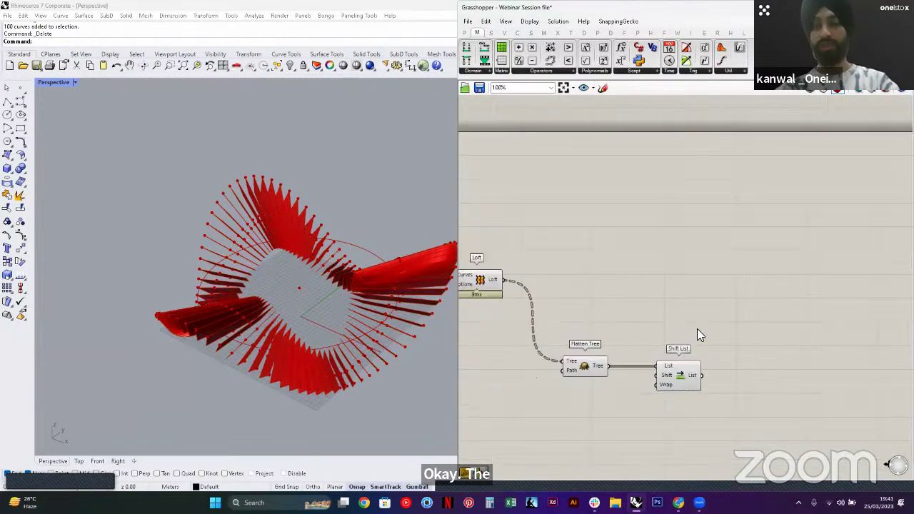
# Graft the Shift List's output and connect a panel to it
pyautogui.rightClick(693, 376)
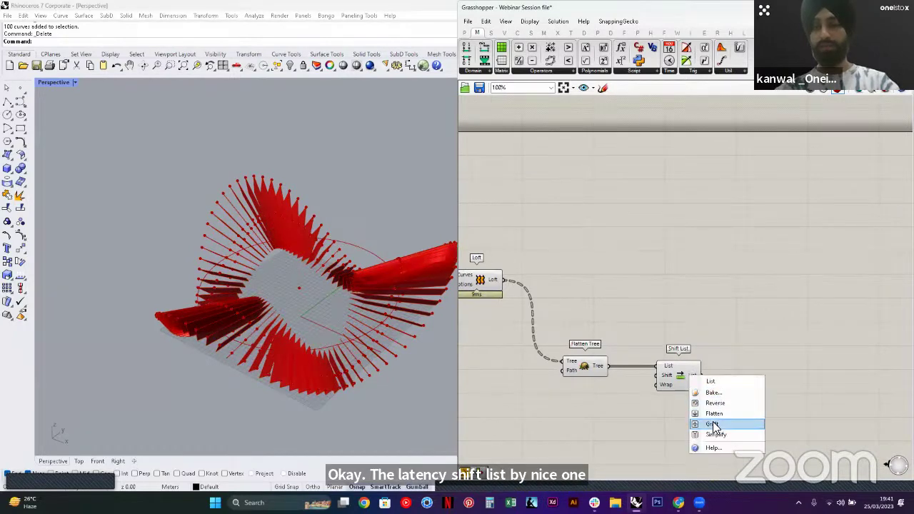
pyautogui.click(723, 424)
pyautogui.moveTo(645, 309); pyautogui.dragTo(698, 311, button='right')
pyautogui.doubleClick(754, 307)
pyautogui.write('panel')
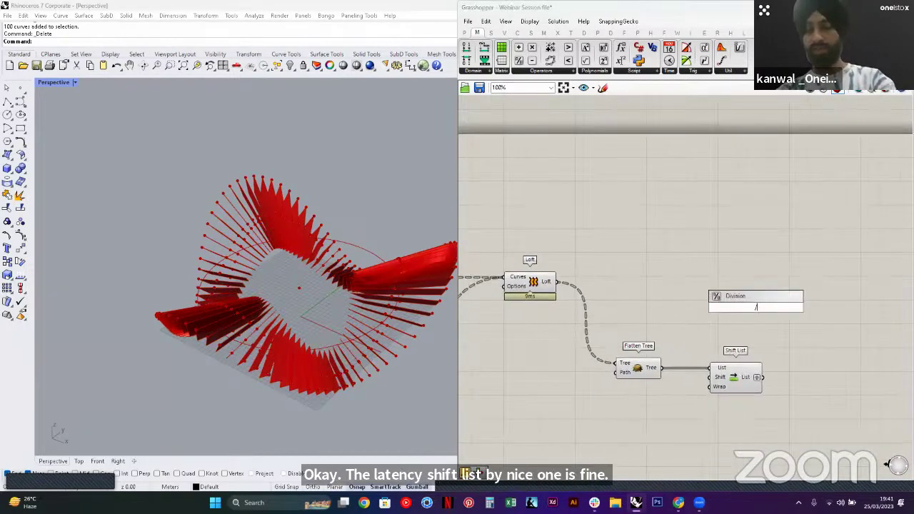
pyautogui.press('Return')
pyautogui.moveTo(768, 328); pyautogui.dragTo(830, 369)
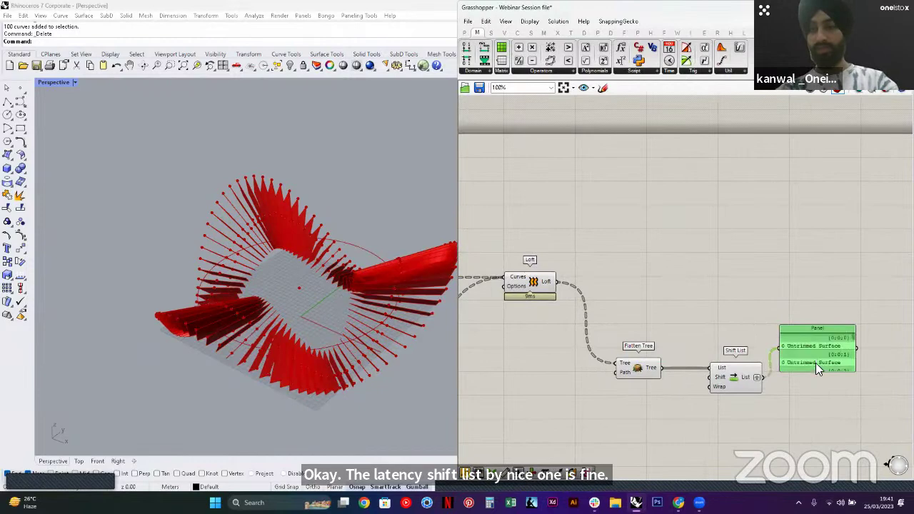
pyautogui.press('Delete')
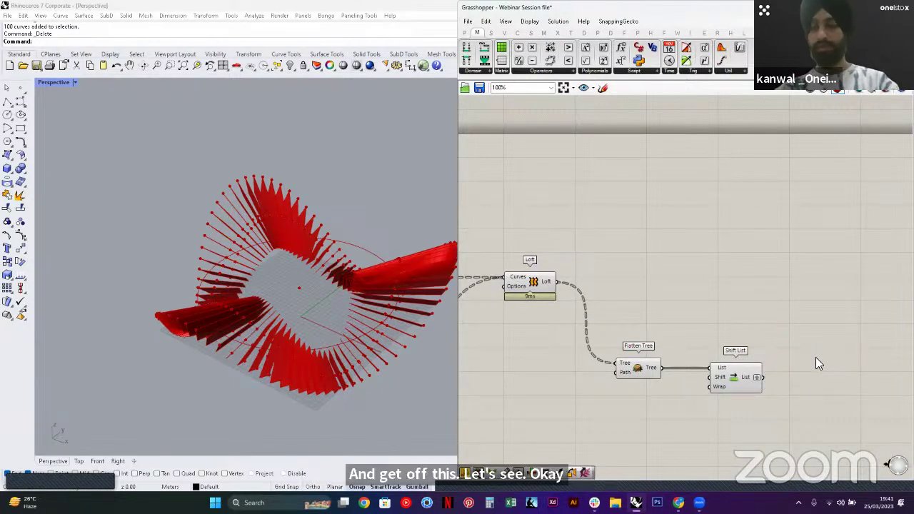
pyautogui.hotkey('ctrl', 'z')
# Duplicate the panel above the components and connect the copy to the Loft output
pyautogui.keyDown('alt'); pyautogui.moveTo(824, 361); pyautogui.dragTo(634, 234); pyautogui.keyUp('alt')
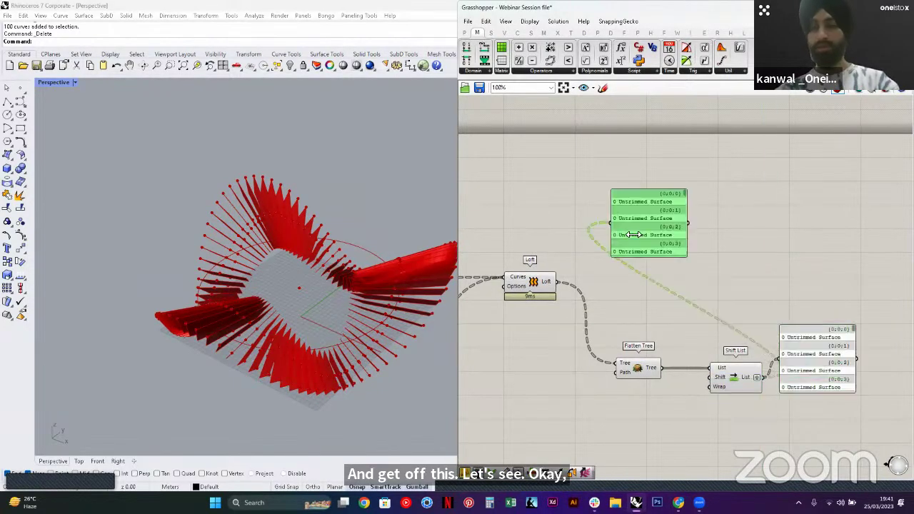
pyautogui.moveTo(560, 284); pyautogui.dragTo(611, 223)
pyautogui.scroll(2, 685, 216)
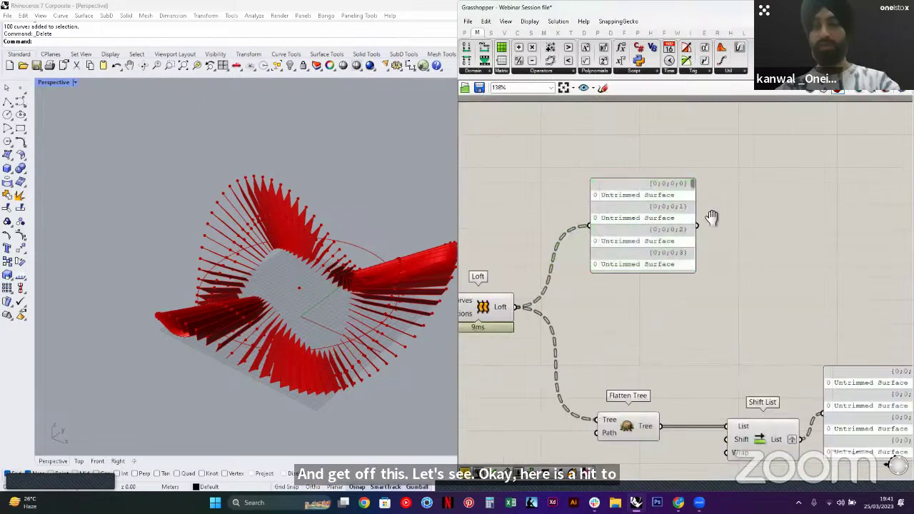
pyautogui.moveTo(761, 312); pyautogui.dragTo(636, 259, button='right')
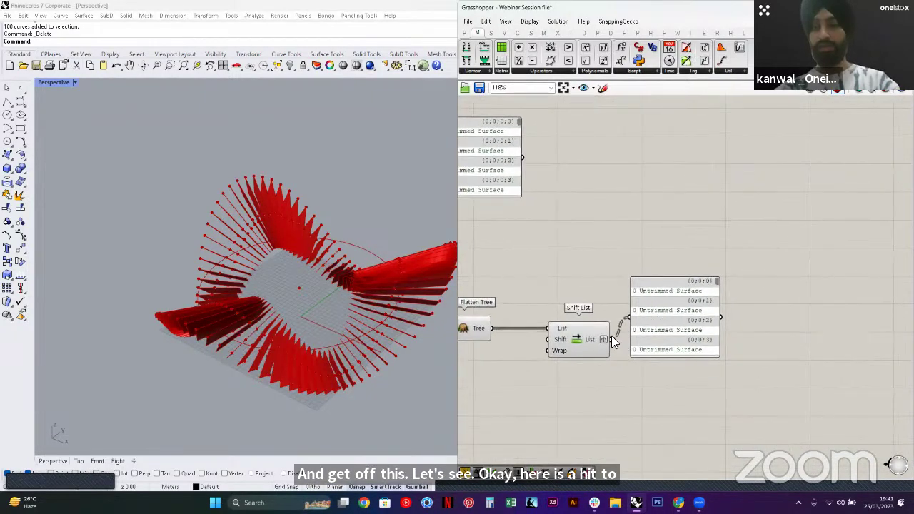
# Move the Shift List's panel farther away and insert a Graft Tree component between the Shift List and that panel
pyautogui.moveTo(686, 329); pyautogui.dragTo(737, 325, button='right')
pyautogui.moveTo(716, 310); pyautogui.dragTo(803, 316)
pyautogui.rightClick(664, 336)
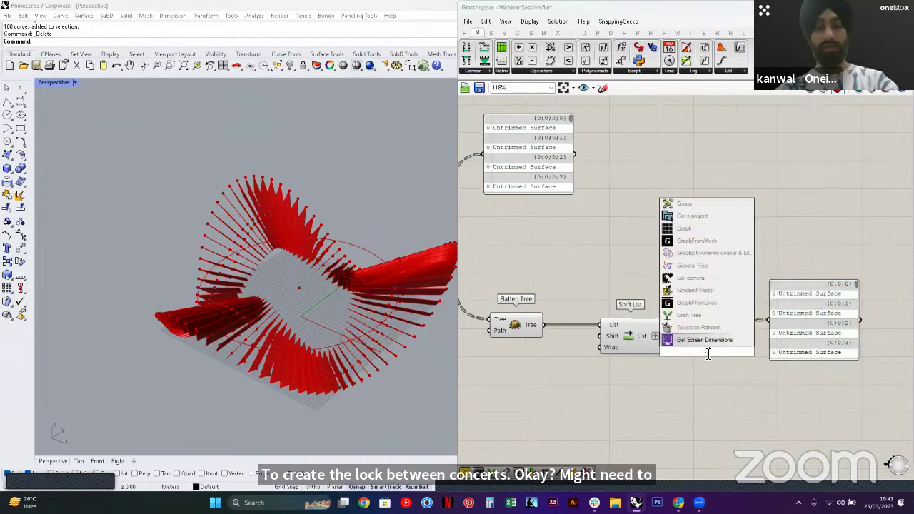
pyautogui.scroll(-1, 671, 335)
pyautogui.click(674, 336)
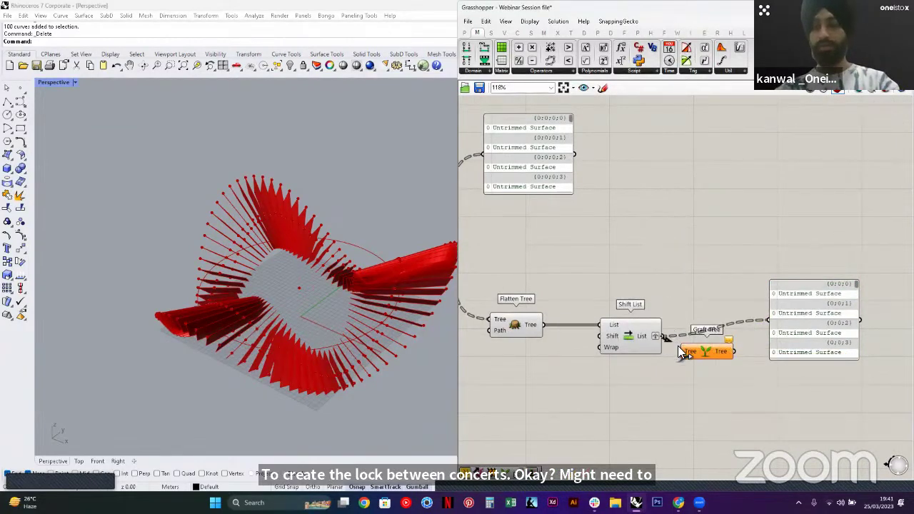
pyautogui.moveTo(768, 321); pyautogui.dragTo(769, 321)
# Delete the Graft Tree's panel and move the Loft output's panel out of the way above
pyautogui.moveTo(799, 264); pyautogui.dragTo(858, 289)
pyautogui.moveTo(642, 220); pyautogui.dragTo(657, 241, button='right')
pyautogui.moveTo(537, 122); pyautogui.dragTo(591, 145)
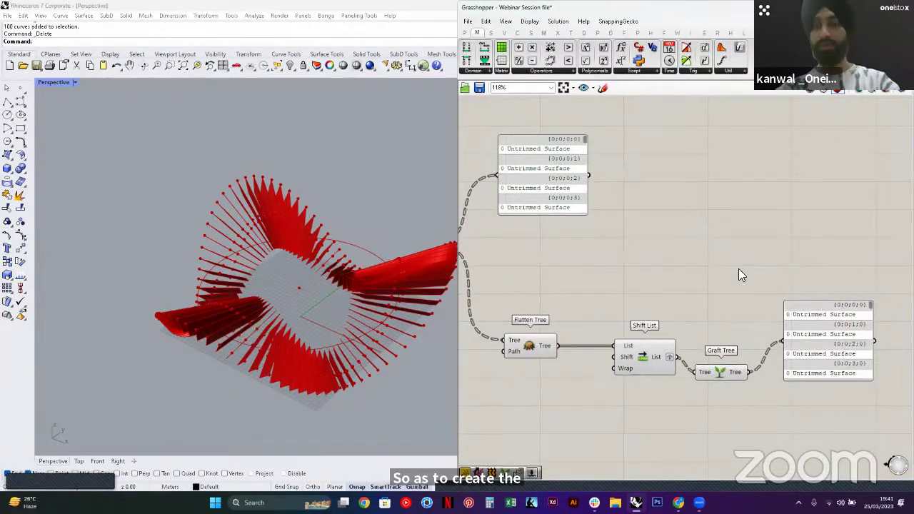
pyautogui.click(809, 321)
pyautogui.press('Delete')
pyautogui.moveTo(561, 175); pyautogui.dragTo(757, 148)
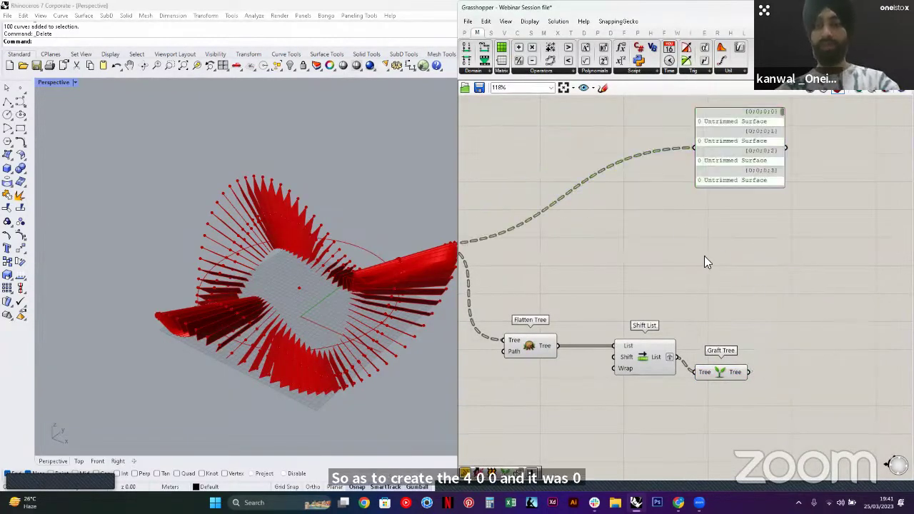
# Add a new Loft component and feed its Curves input from the first Loft's output
pyautogui.moveTo(718, 277); pyautogui.dragTo(762, 270, button='right')
pyautogui.doubleClick(778, 255)
pyautogui.write('LOFT')
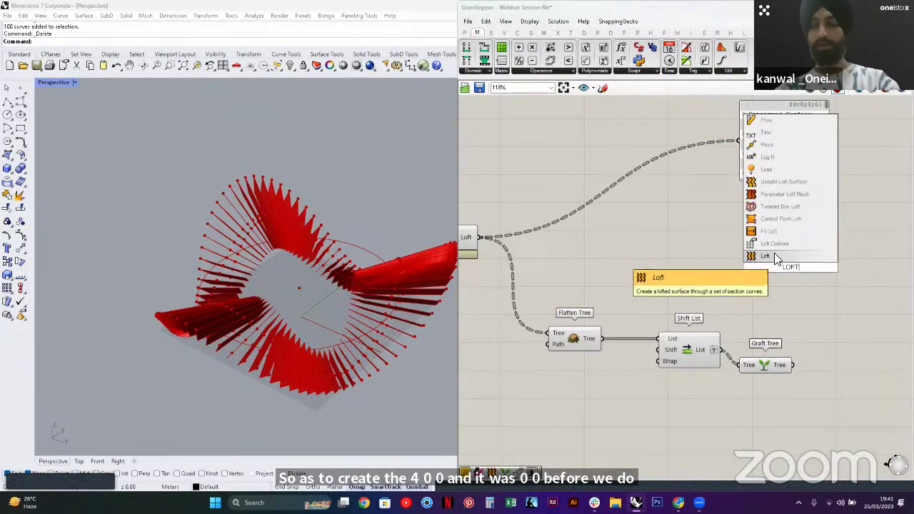
pyautogui.click(776, 257)
pyautogui.moveTo(484, 236); pyautogui.dragTo(760, 262)
# Move the new Loft farther along, add the Graft Tree output to its Curves input, and align Graft Tree with Shift List
pyautogui.moveTo(797, 262); pyautogui.dragTo(739, 255, button='right')
pyautogui.moveTo(737, 262); pyautogui.dragTo(830, 243)
pyautogui.click(752, 348)
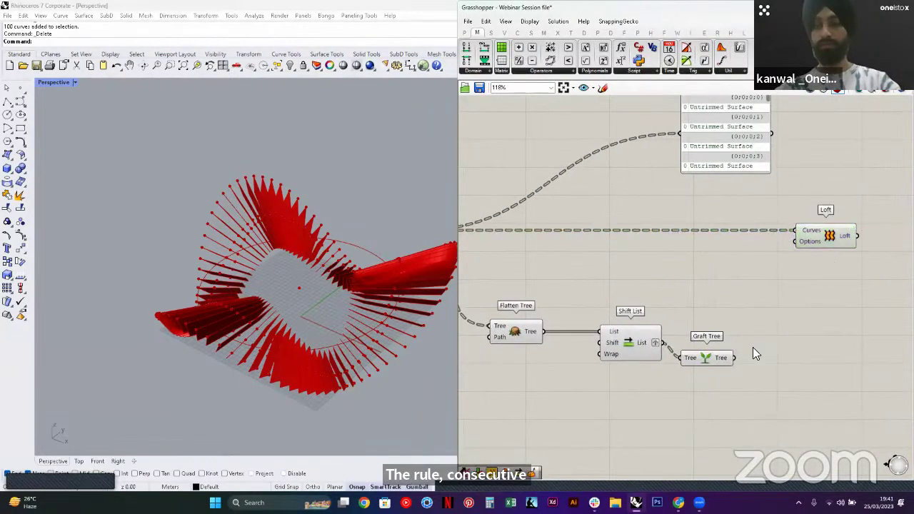
pyautogui.moveTo(733, 357); pyautogui.dragTo(794, 230)
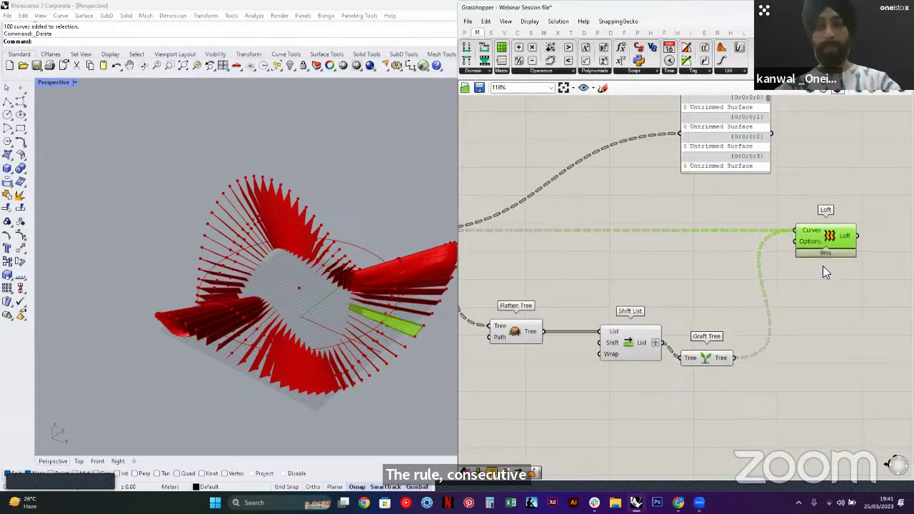
pyautogui.moveTo(703, 352); pyautogui.dragTo(703, 337)
pyautogui.click(707, 366)
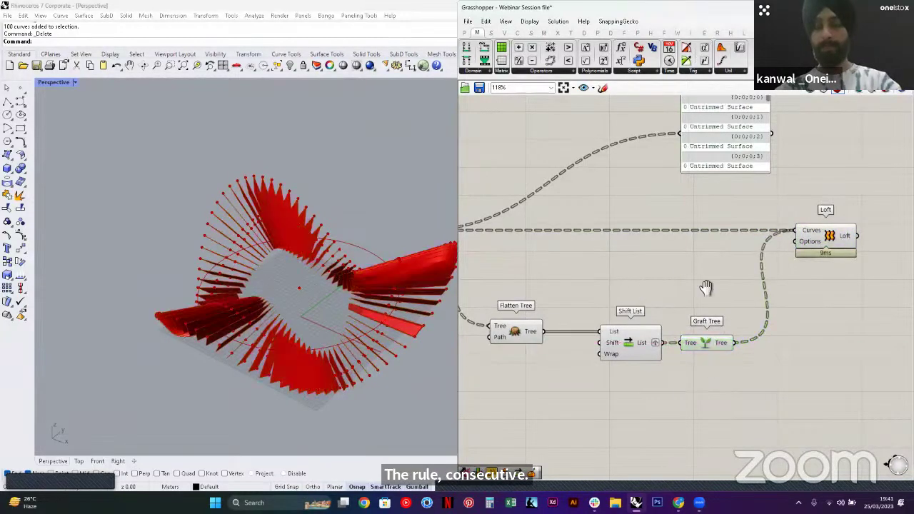
# Add a panel below the new Loft and connect the Graft Tree output to it
pyautogui.moveTo(706, 288); pyautogui.dragTo(664, 368, button='right')
pyautogui.scroll(3, 733, 204)
pyautogui.scroll(-4, 714, 229)
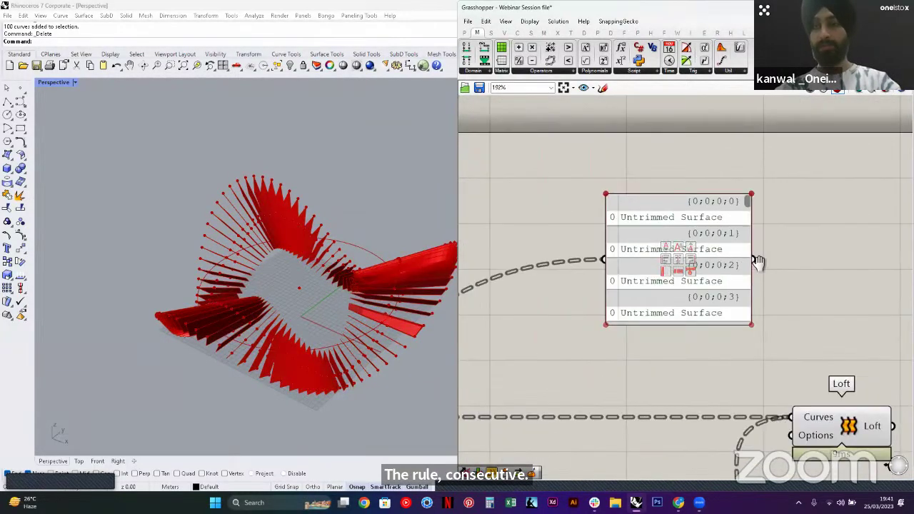
pyautogui.doubleClick(778, 379)
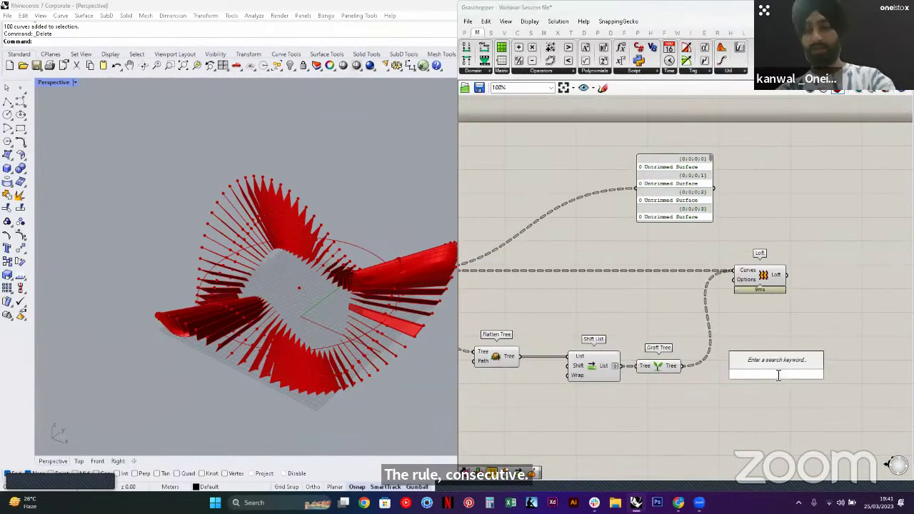
pyautogui.write('panel')
pyautogui.press('Return')
pyautogui.moveTo(684, 365); pyautogui.dragTo(785, 377)
pyautogui.scroll(2, 735, 376)
pyautogui.scroll(-2, 754, 352)
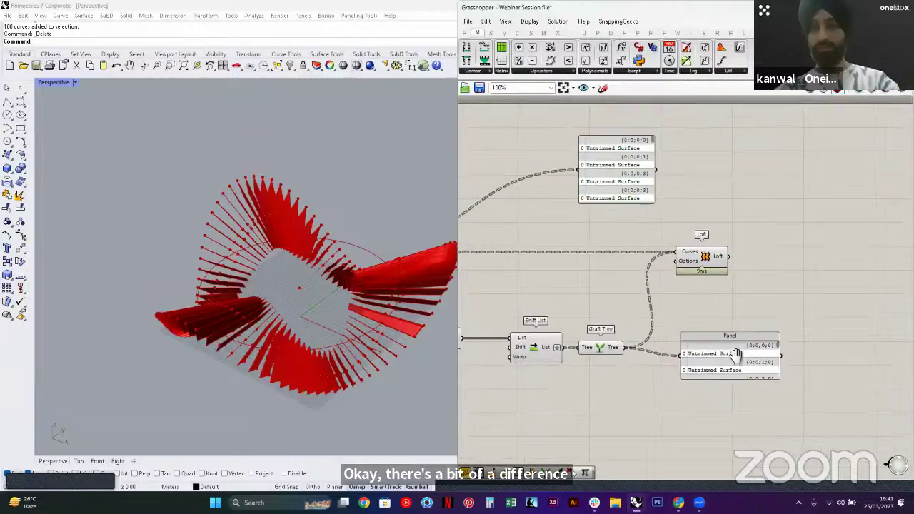
# Place the Graft Tree's panel directly under the Loft's panel and compare their branch paths
pyautogui.moveTo(735, 354); pyautogui.dragTo(632, 237)
pyautogui.scroll(6, 657, 190)
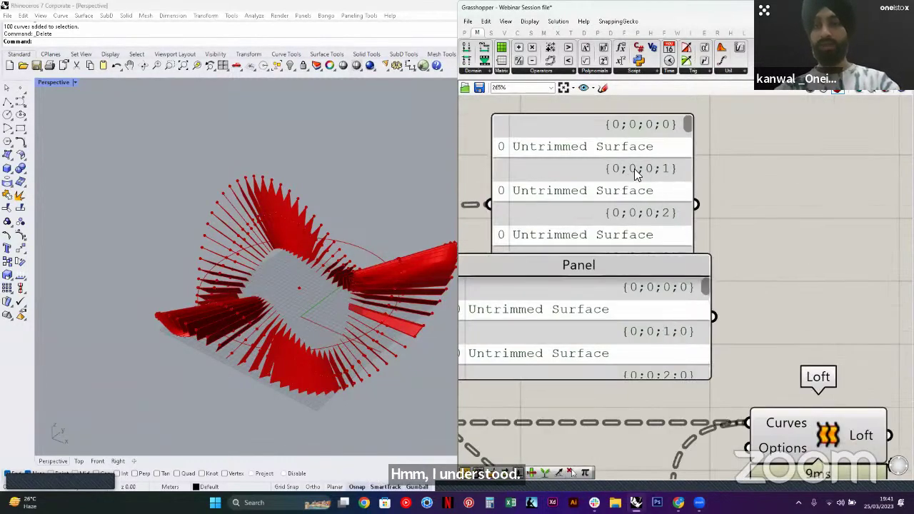
pyautogui.moveTo(476, 154); pyautogui.dragTo(695, 238)
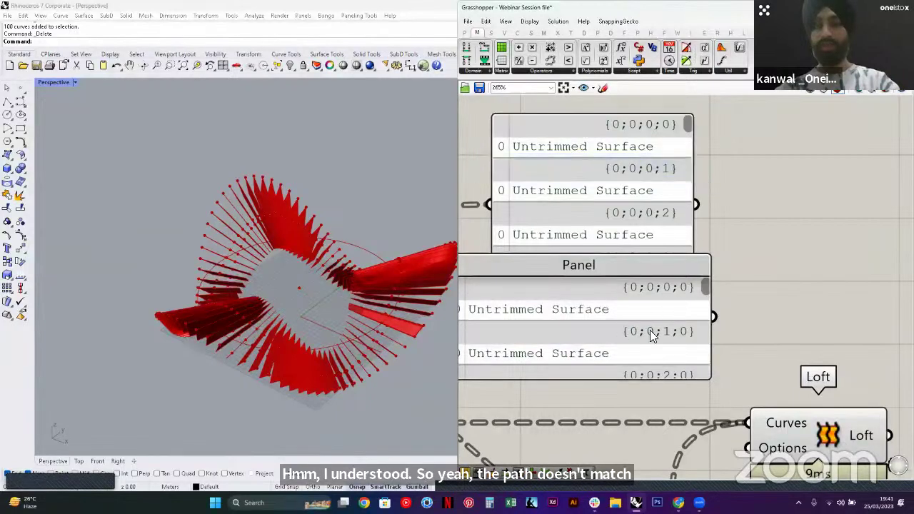
pyautogui.scroll(-5, 649, 322)
pyautogui.moveTo(646, 286); pyautogui.dragTo(728, 240, button='right')
# Delete both panels that list the branch paths
pyautogui.click(718, 247)
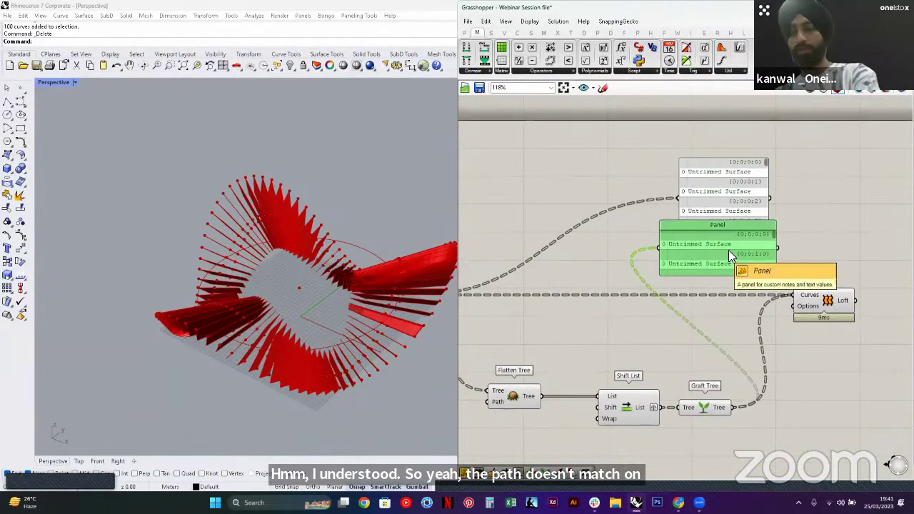
pyautogui.press('Delete')
pyautogui.click(722, 204)
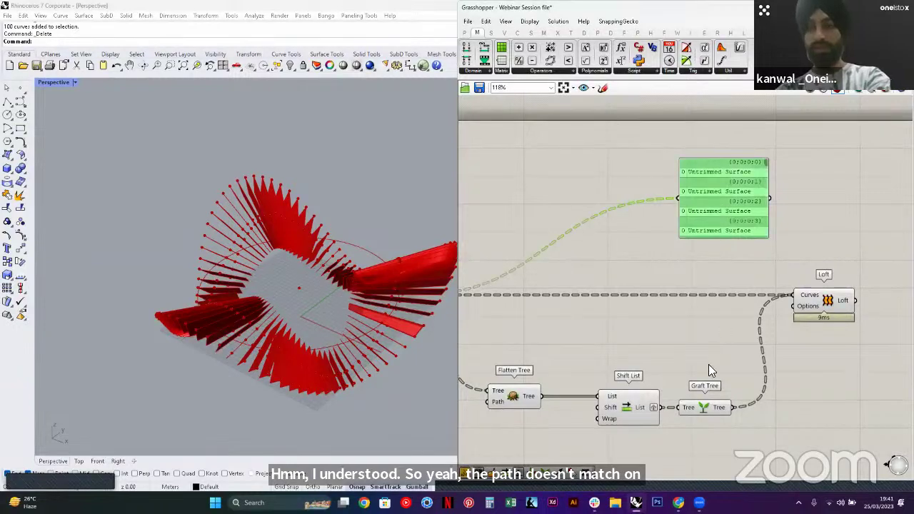
pyautogui.press('Delete')
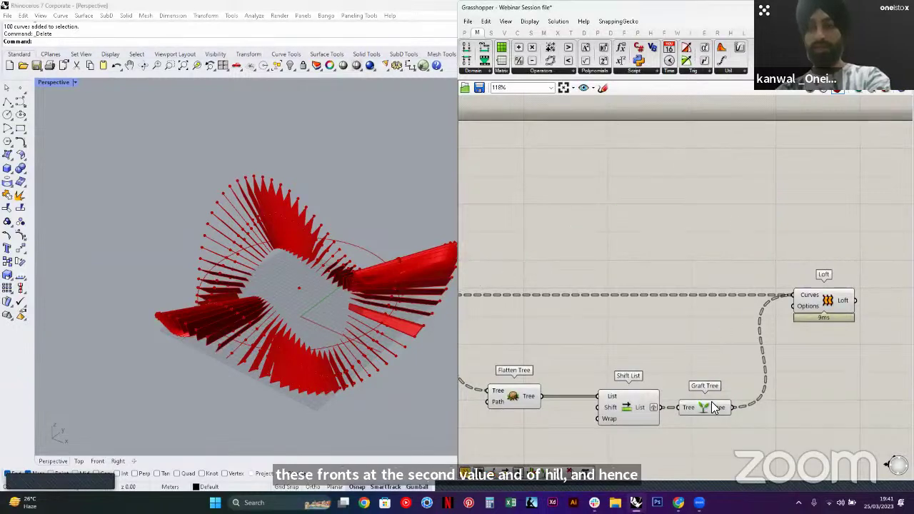
# Duplicate the Graft Tree component and place the copy above Shift List
pyautogui.click(709, 404)
pyautogui.scroll(-4, 728, 316)
pyautogui.scroll(3, 635, 329)
pyautogui.moveTo(632, 329); pyautogui.dragTo(648, 314, button='right')
pyautogui.click(649, 314)
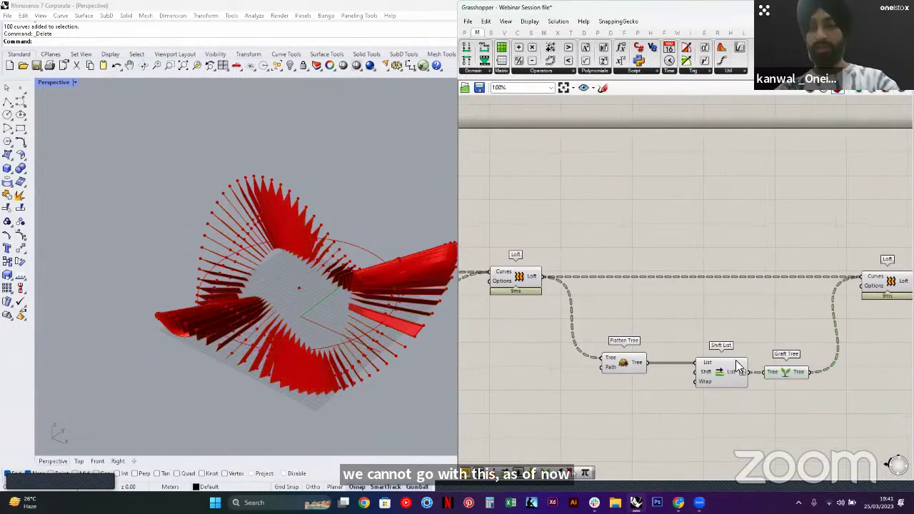
pyautogui.moveTo(749, 334); pyautogui.dragTo(719, 333, button='right')
pyautogui.click(743, 373)
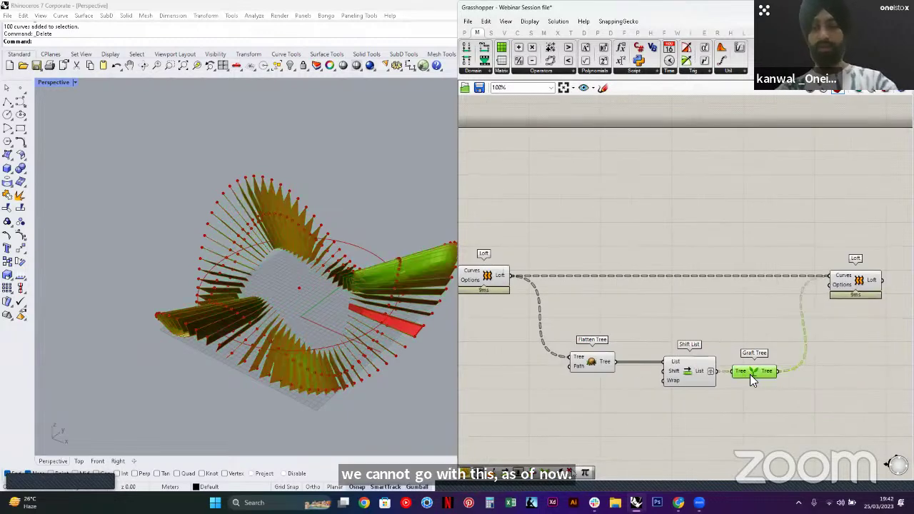
pyautogui.hotkey('ctrl', 'c')
pyautogui.hotkey('ctrl', 'v')
pyautogui.click(726, 352)
pyautogui.moveTo(740, 378); pyautogui.dragTo(673, 315)
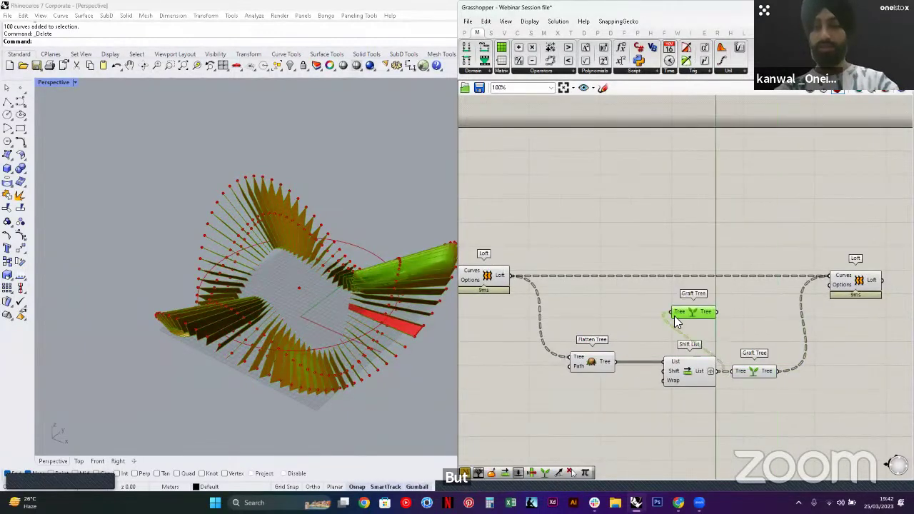
# Connect the Flatten Tree output to the Tree input of the duplicated Graft Tree
pyautogui.click(658, 326)
pyautogui.moveTo(617, 363); pyautogui.dragTo(673, 313)
pyautogui.moveTo(726, 300); pyautogui.dragTo(699, 295, button='right')
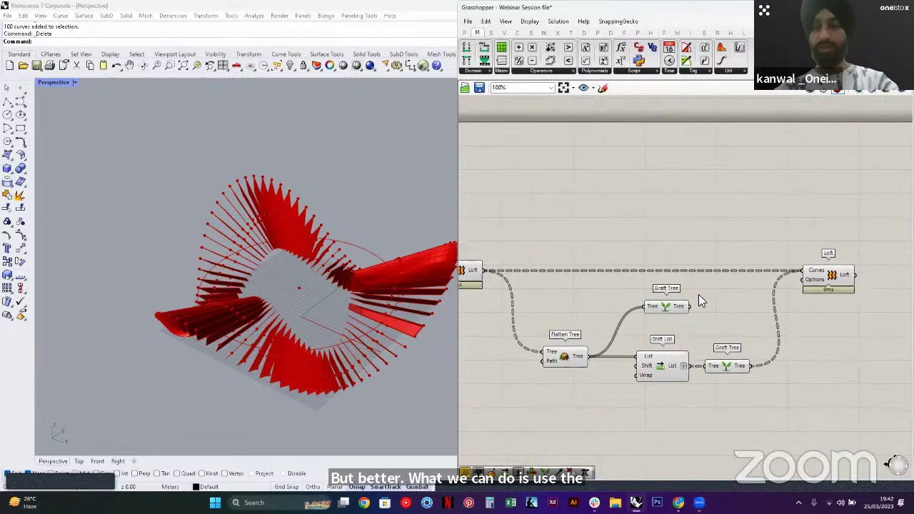
# Add a panel above the duplicated Graft Tree and connect the Graft Tree output to it
pyautogui.doubleClick(718, 228)
pyautogui.write('panel')
pyautogui.press('Return')
pyautogui.moveTo(680, 302); pyautogui.dragTo(684, 226)
# Add a panel fed by the Shift List output and place it below the original Graft Tree
pyautogui.scroll(3, 762, 243)
pyautogui.moveTo(661, 405); pyautogui.dragTo(671, 336, button='right')
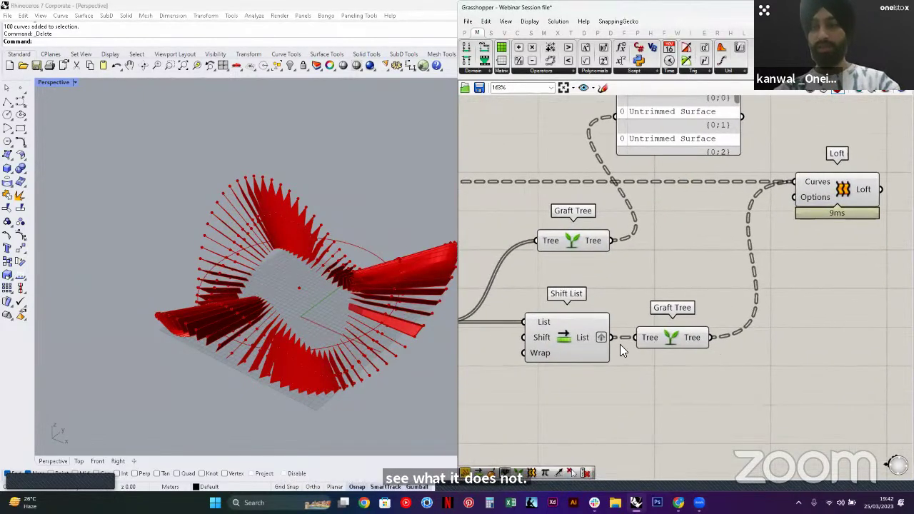
pyautogui.doubleClick(736, 366)
pyautogui.write('panel')
pyautogui.press('Return')
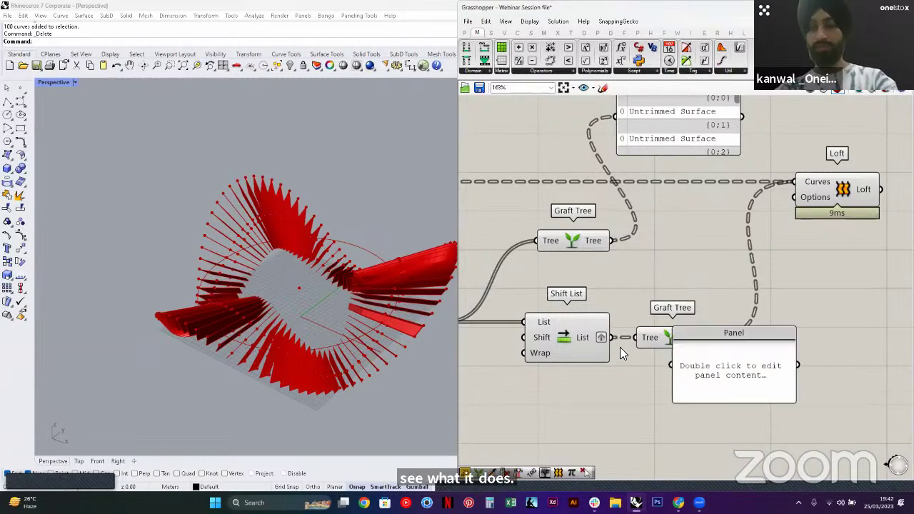
pyautogui.moveTo(611, 338); pyautogui.dragTo(673, 364)
pyautogui.scroll(-1, 770, 382)
pyautogui.moveTo(770, 381); pyautogui.dragTo(718, 376, button='right')
pyautogui.moveTo(716, 376); pyautogui.dragTo(695, 418)
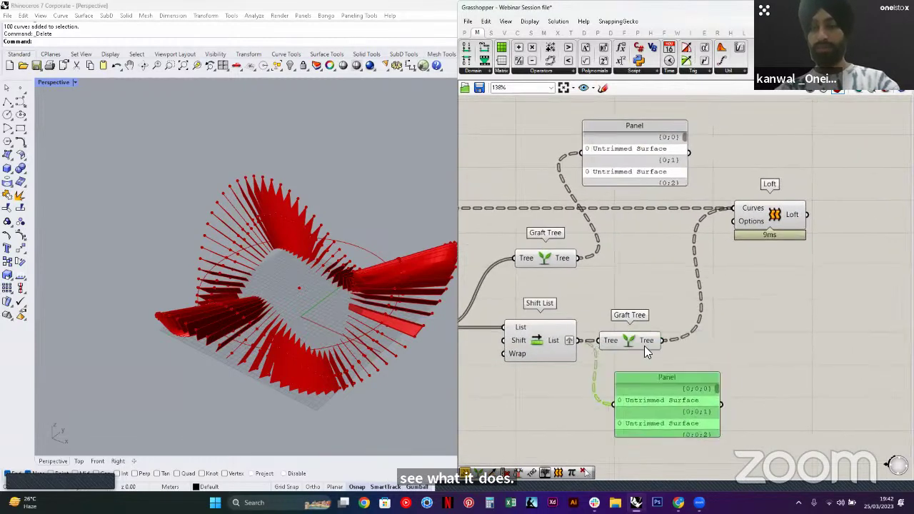
# Delete the Graft Tree component between Shift List and the second Loft
pyautogui.click(630, 337)
pyautogui.press('Delete')
pyautogui.moveTo(753, 248); pyautogui.dragTo(760, 230, button='right')
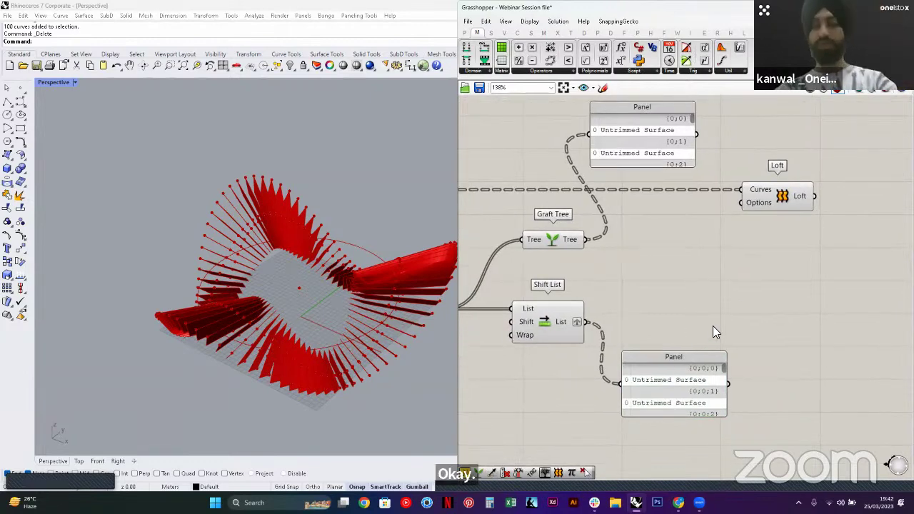
# Add a Shift Paths component, feed its Data input from Shift List, and move the Shift List panel farther away
pyautogui.doubleClick(712, 326)
pyautogui.write('SHIFT')
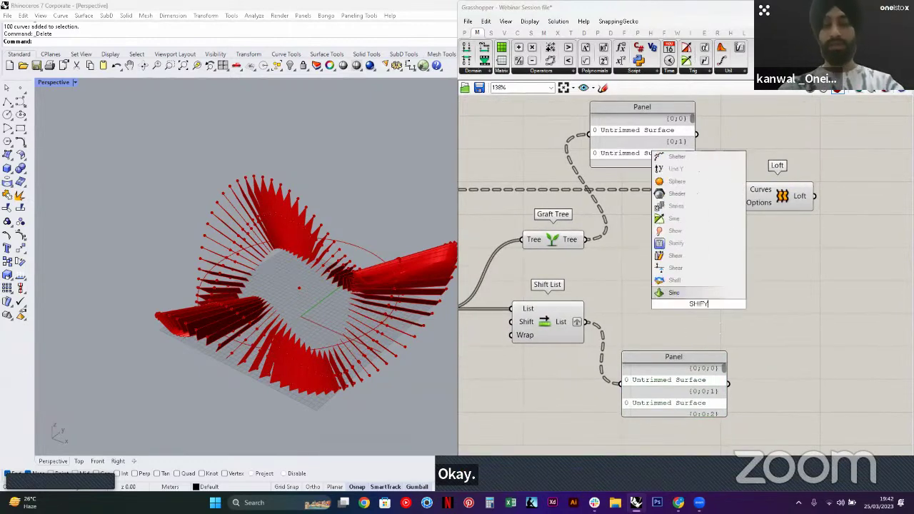
pyautogui.write('T')
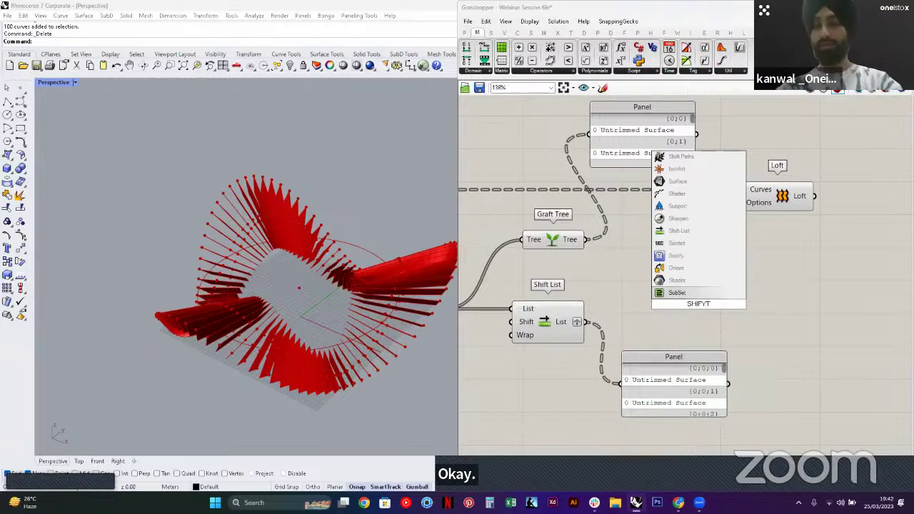
pyautogui.press('BackSpace')
pyautogui.press('BackSpace')
pyautogui.write('T')
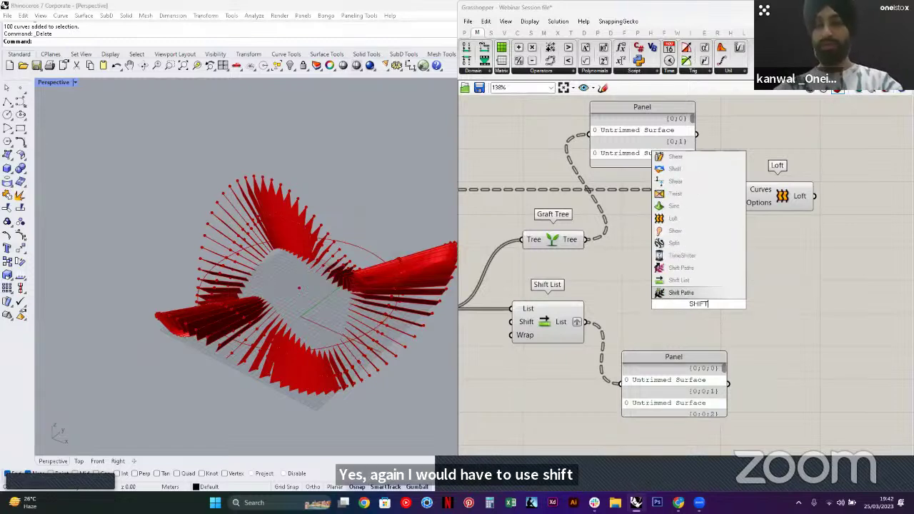
pyautogui.press('Return')
pyautogui.moveTo(586, 323); pyautogui.dragTo(661, 294)
pyautogui.moveTo(701, 313); pyautogui.dragTo(664, 268, button='right')
pyautogui.moveTo(664, 268); pyautogui.dragTo(793, 363)
pyautogui.moveTo(725, 405); pyautogui.dragTo(736, 370, button='right')
pyautogui.click(733, 370)
# Add a panel containing -2 and connect it to the Offset input of Shift Paths
pyautogui.doubleClick(590, 350)
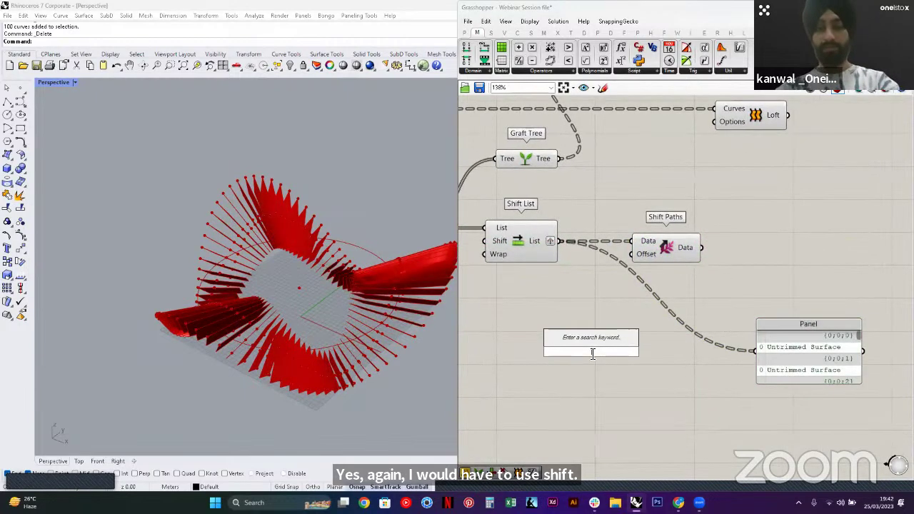
pyautogui.write('-2')
pyautogui.press('Return')
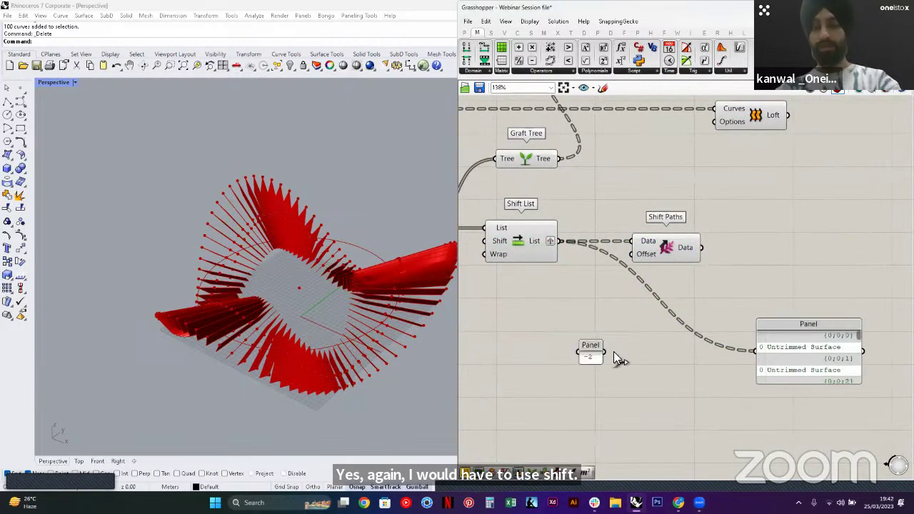
pyautogui.moveTo(604, 351); pyautogui.dragTo(634, 255)
# Add a panel beside Shift Paths and connect the Shift Paths Data output to it
pyautogui.moveTo(770, 280); pyautogui.dragTo(709, 289, button='right')
pyautogui.doubleClick(710, 289)
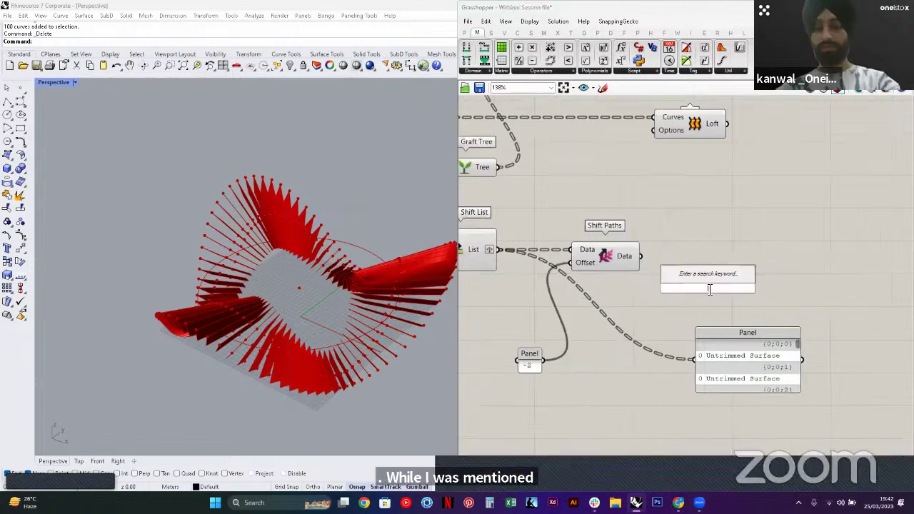
pyautogui.write('//')
pyautogui.press('Return')
pyautogui.moveTo(640, 256); pyautogui.dragTo(655, 287)
pyautogui.moveTo(743, 289); pyautogui.dragTo(698, 279, button='right')
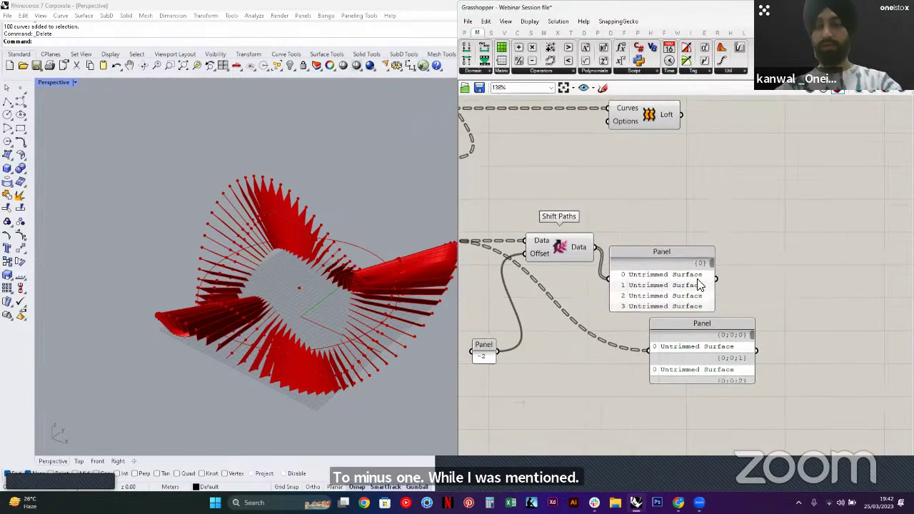
# Graft the Data output of Shift Paths and move its panel farther from the component
pyautogui.moveTo(602, 280); pyautogui.dragTo(679, 278, button='right')
pyautogui.rightClick(665, 250)
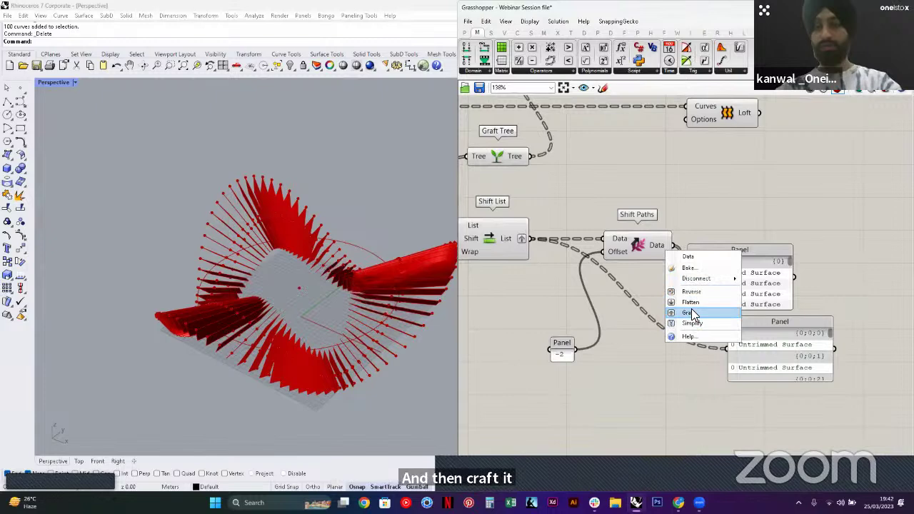
pyautogui.click(690, 312)
pyautogui.moveTo(690, 312); pyautogui.dragTo(696, 414, button='right')
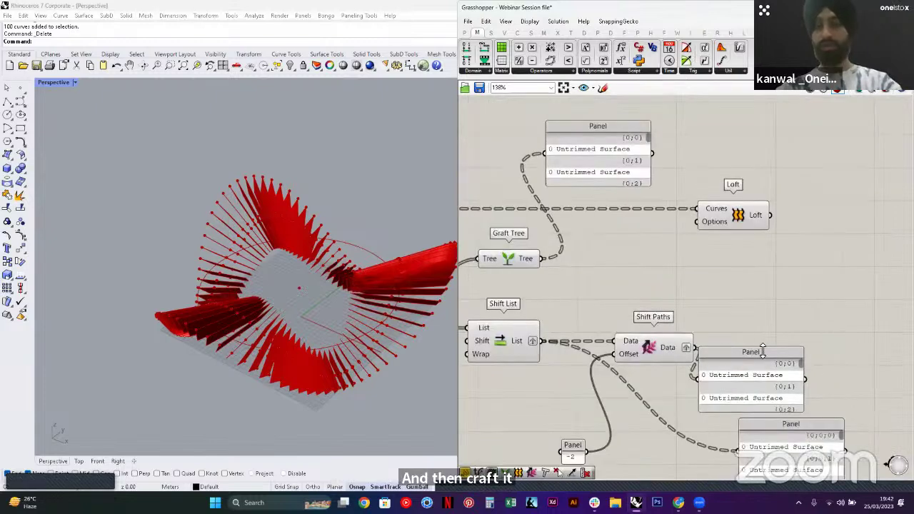
pyautogui.moveTo(769, 343); pyautogui.dragTo(701, 352, button='right')
pyautogui.scroll(-3, 701, 355)
pyautogui.moveTo(682, 353); pyautogui.dragTo(794, 334)
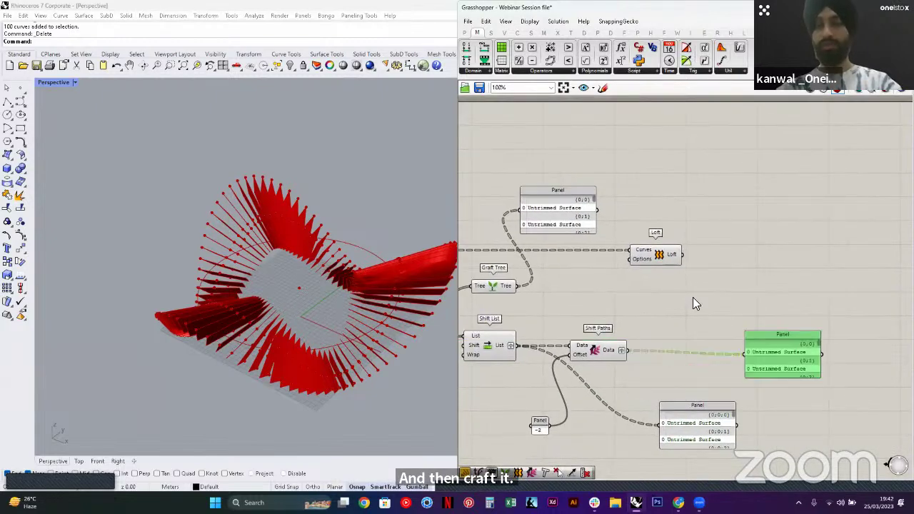
# Rewire the second Loft's Curves input to take both the Graft Tree output and the Shift Paths output
pyautogui.moveTo(523, 289); pyautogui.dragTo(729, 296)
pyautogui.moveTo(671, 327); pyautogui.dragTo(707, 286)
pyautogui.moveTo(719, 272); pyautogui.dragTo(664, 212, button='right')
# Delete the two panels attached to the Shift Paths and Shift List outputs
pyautogui.click(725, 285)
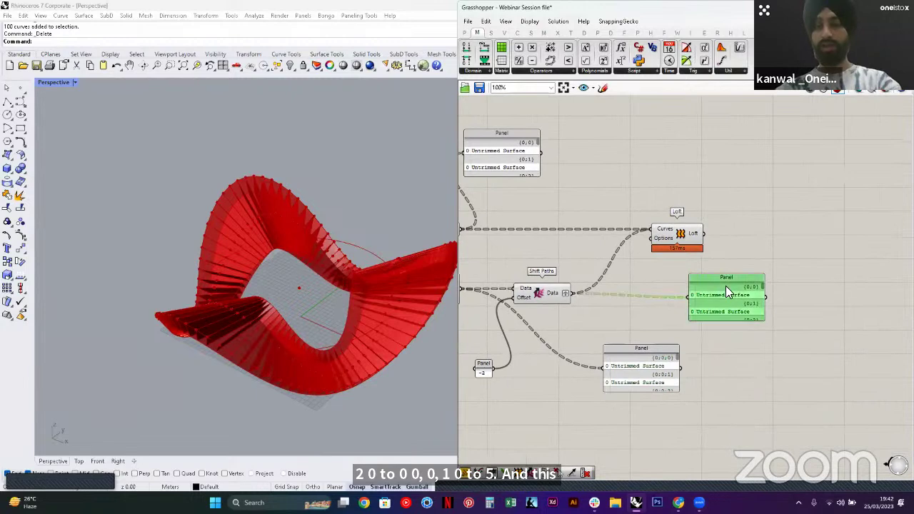
pyautogui.press('Delete')
pyautogui.click(647, 345)
pyautogui.press('Delete')
# Move the -2 panel closer, directly below Shift List
pyautogui.moveTo(504, 374); pyautogui.dragTo(627, 360, button='right')
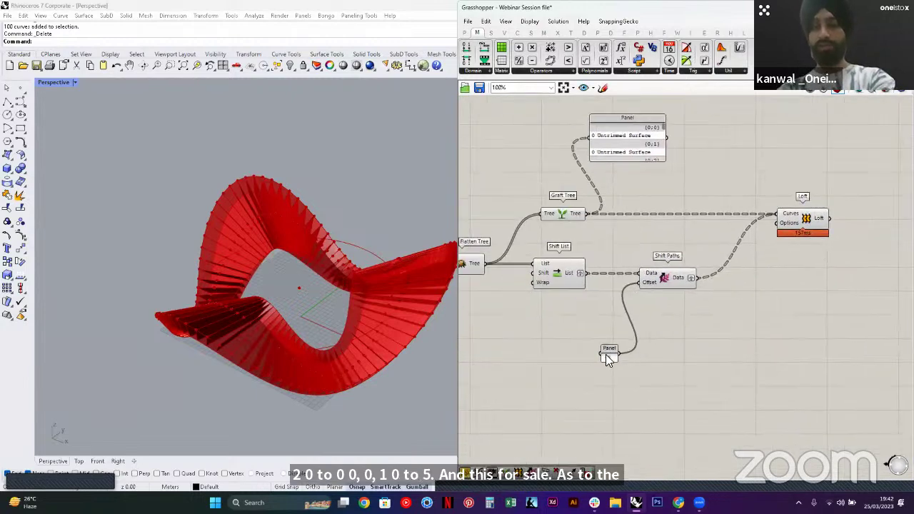
pyautogui.moveTo(606, 355); pyautogui.dragTo(582, 319)
pyautogui.moveTo(820, 227); pyautogui.dragTo(577, 268, button='right')
# Add a Cap Holes component after the second Loft and connect the Loft output to its Brep input
pyautogui.click(560, 262)
pyautogui.doubleClick(694, 262)
pyautogui.write('Cap')
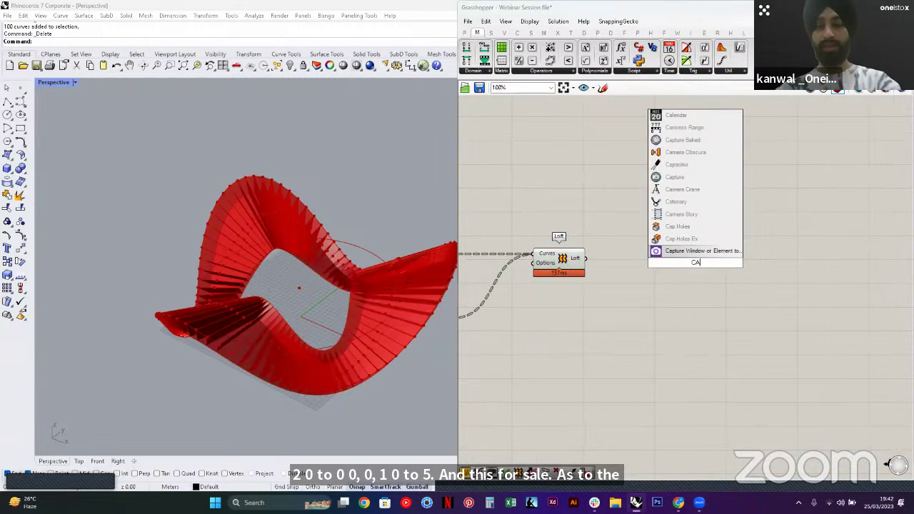
pyautogui.click(682, 252)
pyautogui.moveTo(587, 258); pyautogui.dragTo(641, 261)
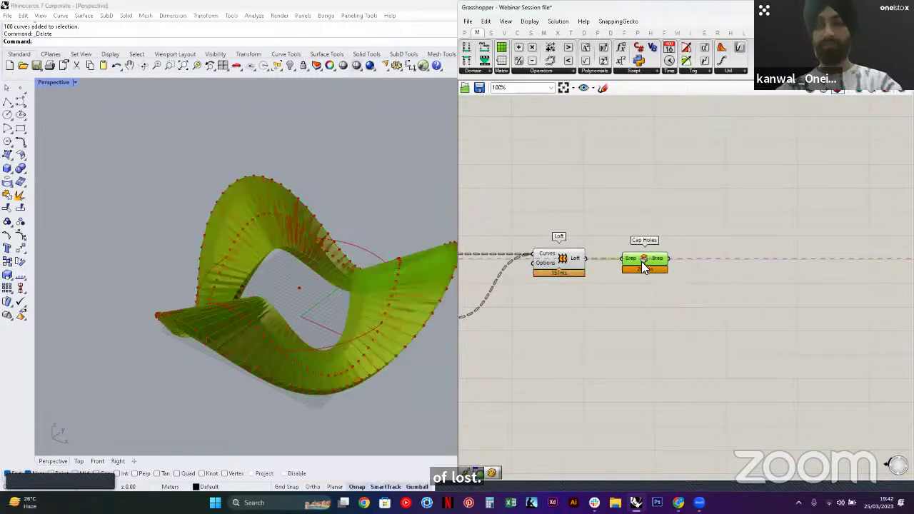
# Move the components from Flatten Tree onward up together so Flatten Tree lines up with the first Loft
pyautogui.click(588, 315)
pyautogui.moveTo(588, 315); pyautogui.dragTo(554, 231)
pyautogui.moveTo(532, 255); pyautogui.dragTo(774, 213, button='right')
pyautogui.click(743, 250)
pyautogui.scroll(-5, 731, 257)
pyautogui.moveTo(810, 296); pyautogui.dragTo(621, 179)
pyautogui.scroll(7, 629, 297)
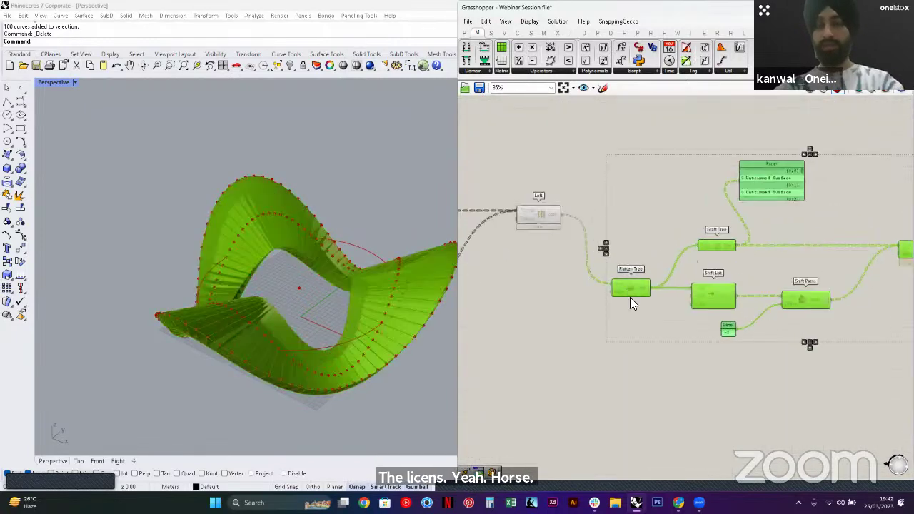
pyautogui.click(618, 231)
# Move the second Loft and Cap Holes closer to Graft Tree and align Cap Holes with the Loft
pyautogui.scroll(-4, 620, 232)
pyautogui.moveTo(836, 205); pyautogui.dragTo(703, 259, button='right')
pyautogui.scroll(2, 721, 244)
pyautogui.click(716, 236)
pyautogui.click(661, 232)
pyautogui.click(797, 228)
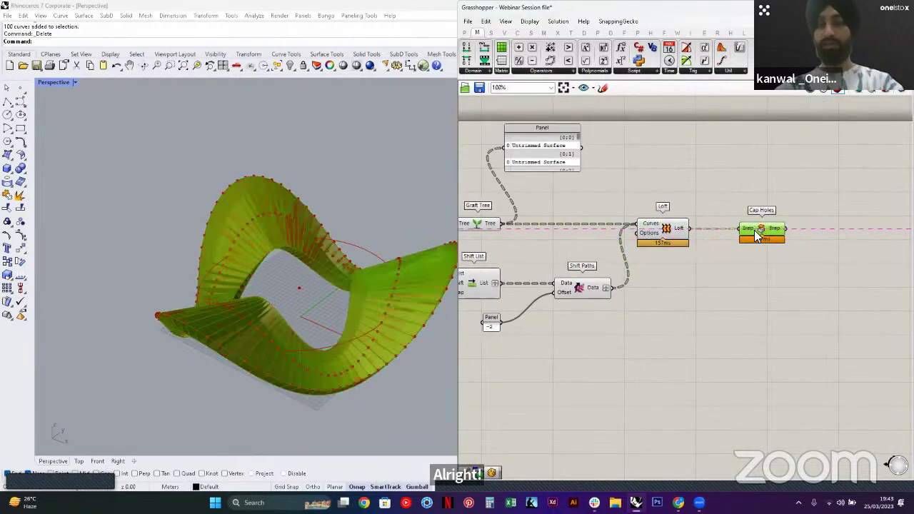
# Turn off the preview of all components from the first Loft through the second Loft, leaving Cap Holes previewed
pyautogui.click(619, 261)
pyautogui.scroll(-3, 814, 309)
pyautogui.moveTo(811, 303); pyautogui.dragTo(589, 180)
pyautogui.middleClick(646, 180)
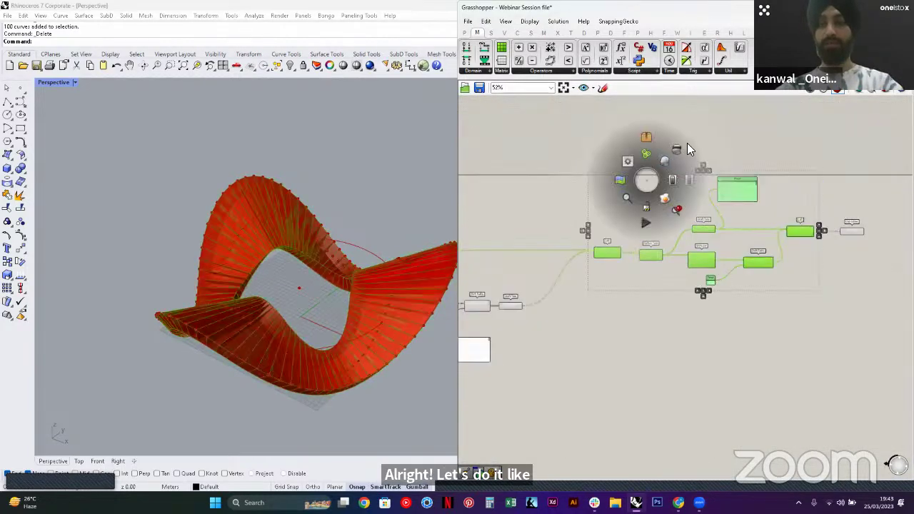
pyautogui.click(678, 154)
pyautogui.click(578, 203)
pyautogui.moveTo(315, 294); pyautogui.dragTo(371, 300, button='right')
pyautogui.scroll(-8, 575, 262)
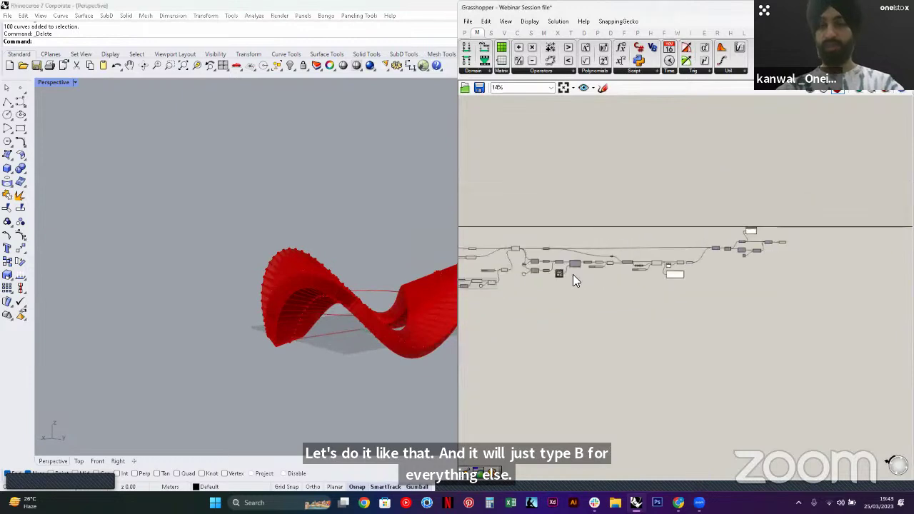
# Select all components upstream of the final loft section and hide their geometry preview
pyautogui.scroll(-1, 735, 276)
pyautogui.moveTo(799, 314); pyautogui.dragTo(504, 236)
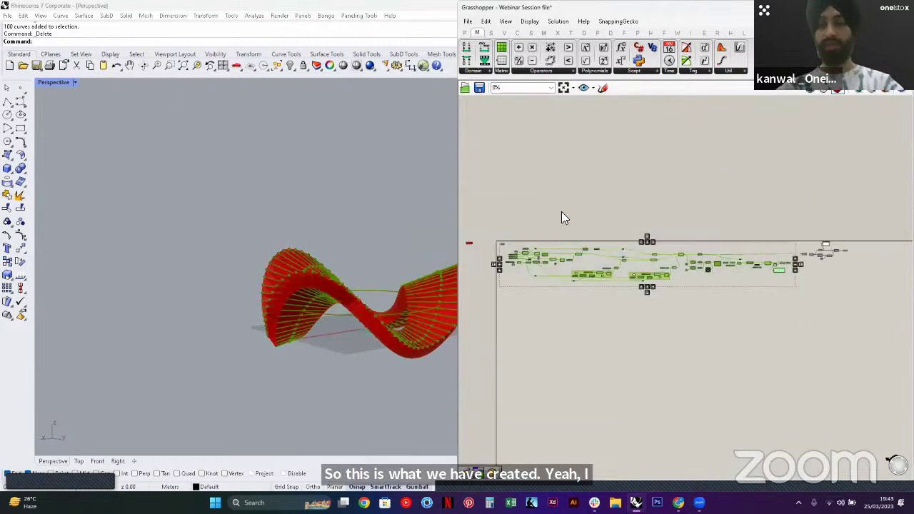
pyautogui.click(590, 190)
pyautogui.scroll(3, 785, 268)
pyautogui.moveTo(838, 271); pyautogui.dragTo(724, 280, button='right')
pyautogui.scroll(9, 785, 237)
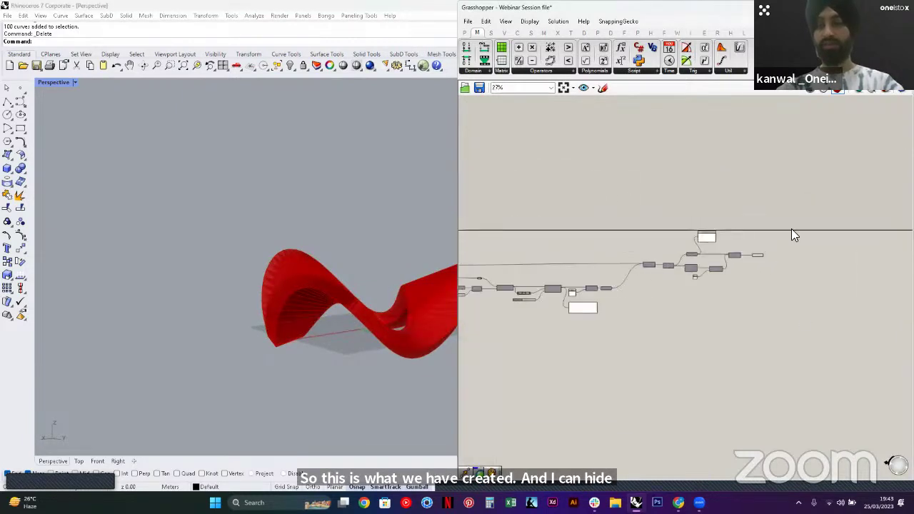
# Examine the capped loft model from several angles alongside its Loft and Cap Holes components
pyautogui.scroll(2, 710, 288)
pyautogui.moveTo(349, 276)
pyautogui.mouseDown(button='right')
pyautogui.moveTo(249, 283)
pyautogui.moveTo(245, 316)
pyautogui.moveTo(307, 359)
pyautogui.moveTo(353, 327)
pyautogui.moveTo(763, 288)
pyautogui.moveTo(350, 278)
pyautogui.mouseUp(button='right')
pyautogui.scroll(7, 321, 257)
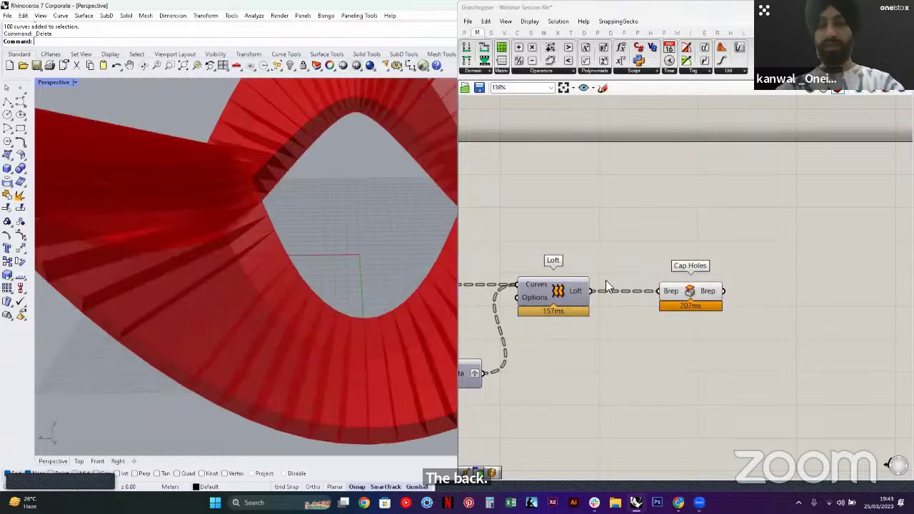
pyautogui.scroll(-6, 236, 321)
pyautogui.scroll(3, 727, 291)
pyautogui.moveTo(687, 287); pyautogui.dragTo(579, 279, button='right')
pyautogui.scroll(-6, 591, 276)
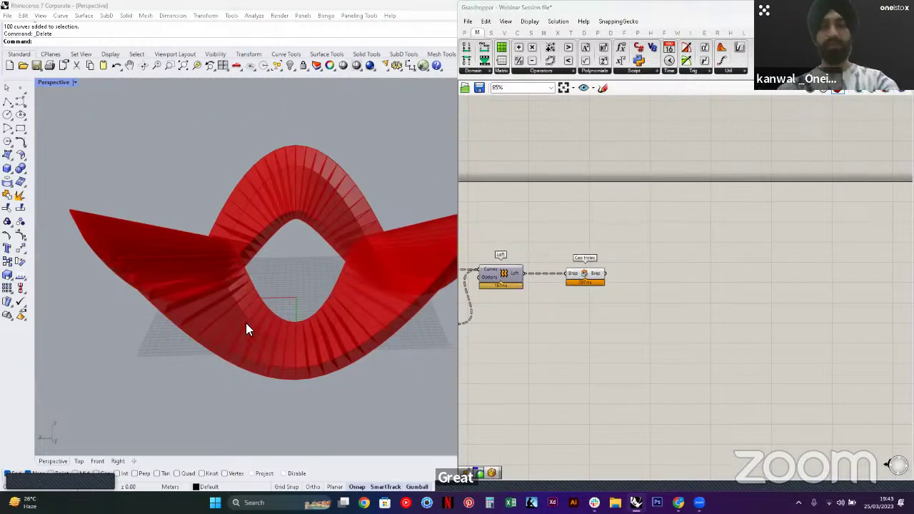
pyautogui.moveTo(246, 322); pyautogui.dragTo(284, 331, button='right')
pyautogui.scroll(-7, 299, 315)
pyautogui.scroll(7, 289, 326)
pyautogui.scroll(2, 288, 327)
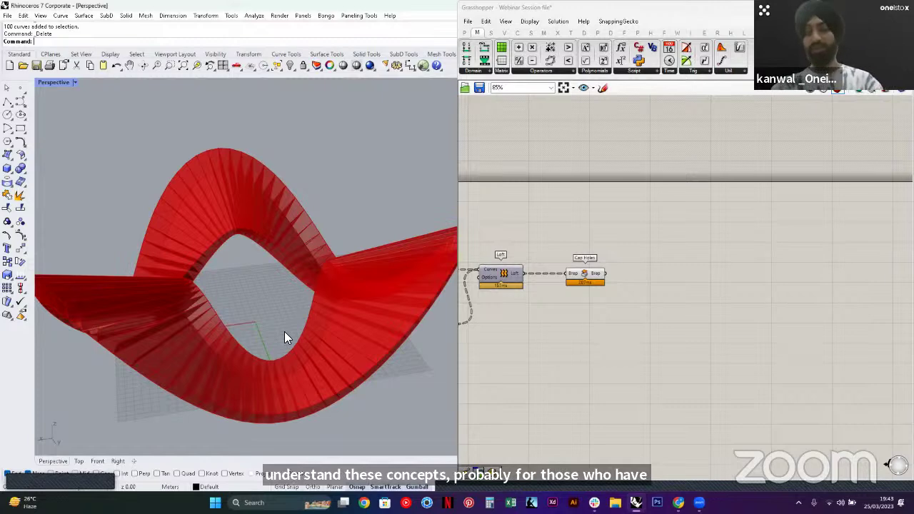
pyautogui.scroll(-9, 353, 297)
pyautogui.scroll(3, 326, 287)
pyautogui.moveTo(326, 287); pyautogui.dragTo(283, 290, button='right')
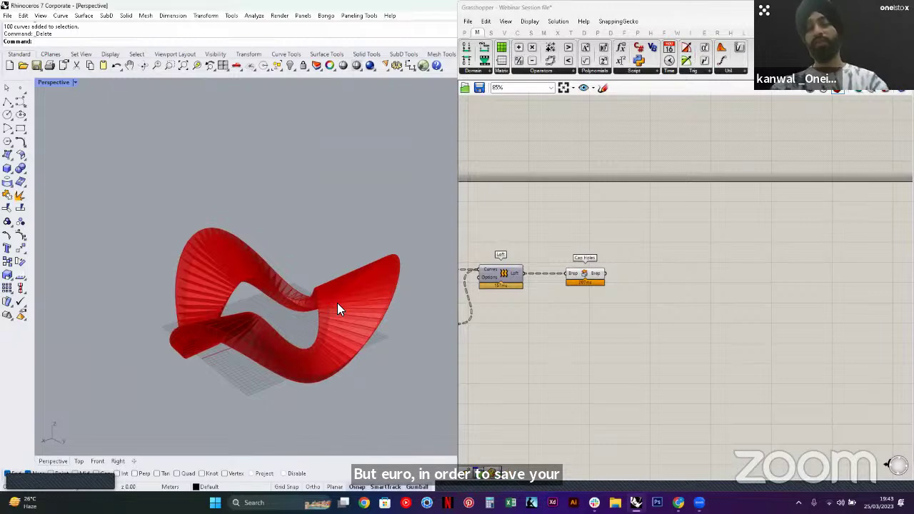
# Set the Perspective viewport to Shaded display and inspect the model
pyautogui.click(76, 83)
pyautogui.click(80, 132)
pyautogui.scroll(3, 300, 300)
pyautogui.moveTo(300, 299); pyautogui.dragTo(240, 261, button='right')
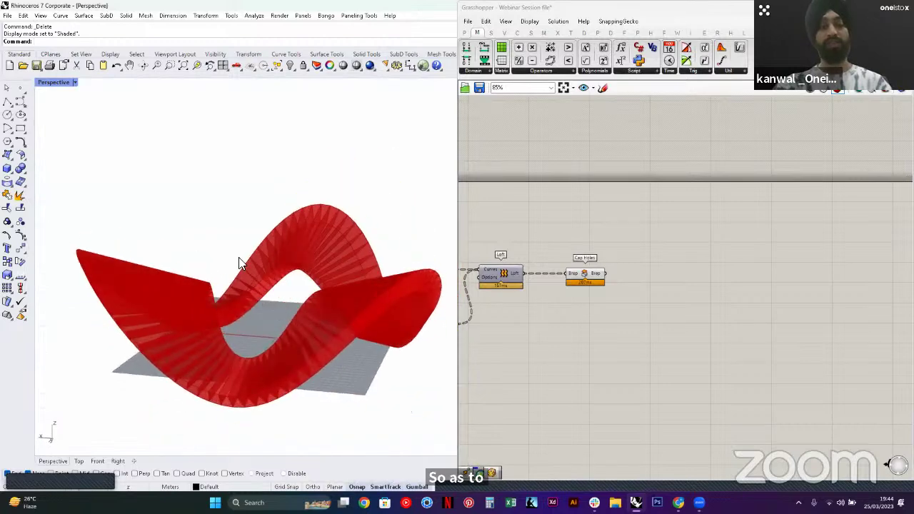
# Set the Perspective viewport to Rendered display and inspect the model from another angle
pyautogui.click(76, 83)
pyautogui.click(80, 139)
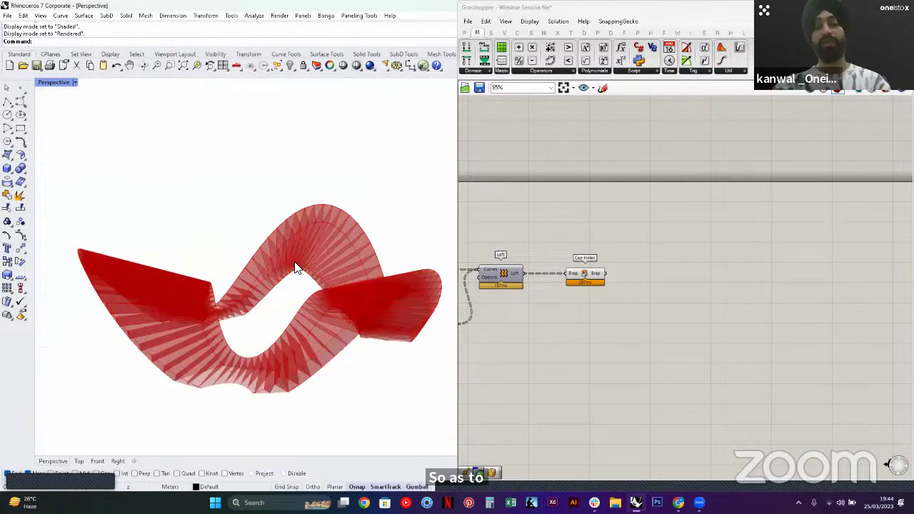
pyautogui.moveTo(297, 265); pyautogui.dragTo(274, 326, button='right')
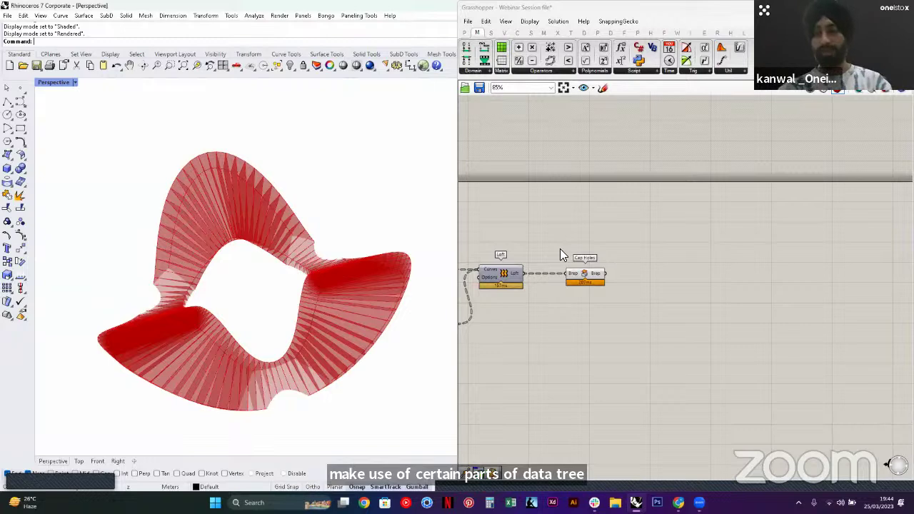
pyautogui.click(551, 323)
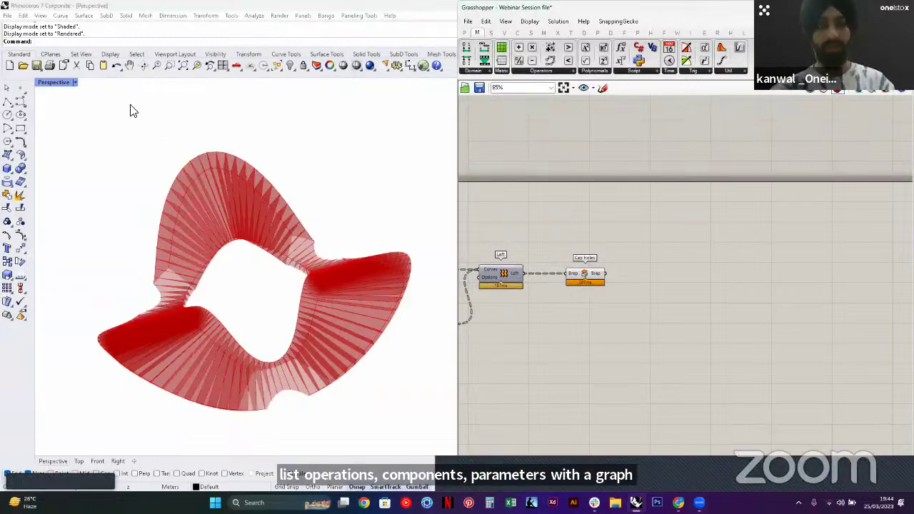
# Switch the Perspective viewport to Shaded display for another look, and set it back to Wireframe
pyautogui.click(78, 82)
pyautogui.click(61, 130)
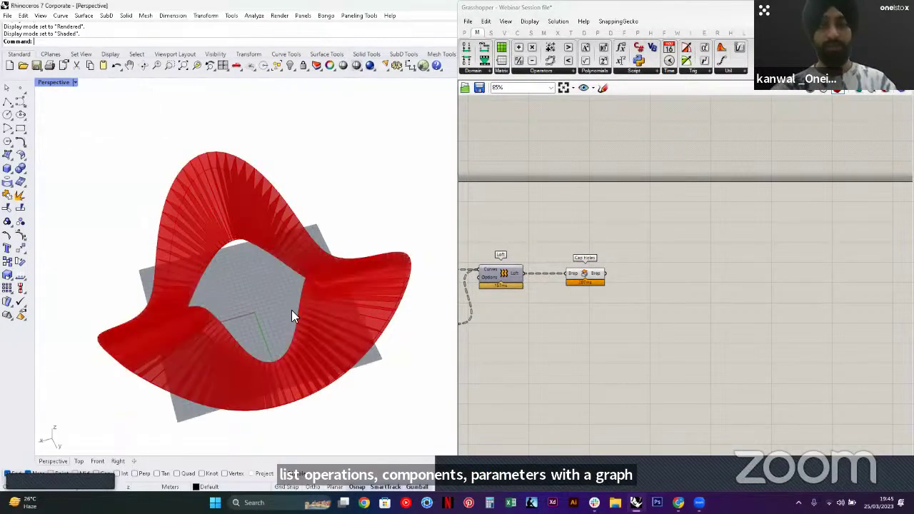
pyautogui.moveTo(291, 316); pyautogui.dragTo(160, 172, button='right')
pyautogui.click(75, 83)
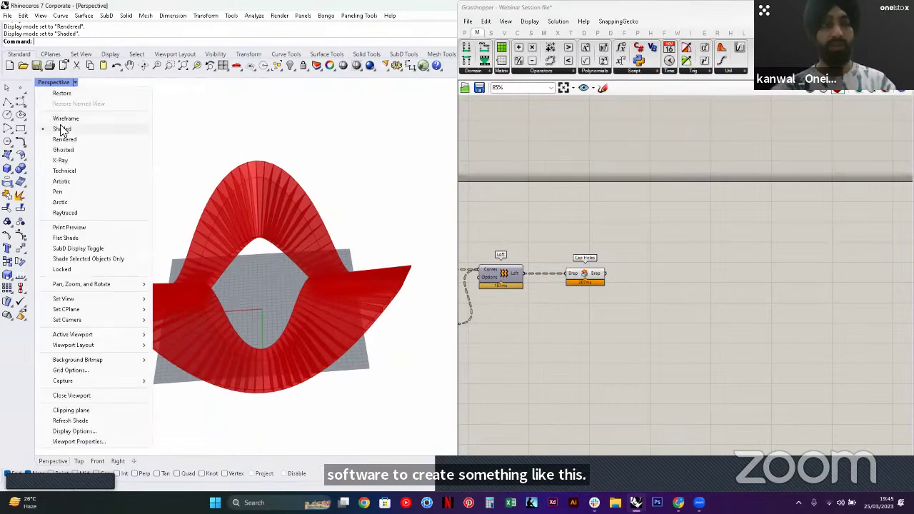
pyautogui.click(61, 119)
pyautogui.moveTo(371, 300); pyautogui.dragTo(314, 304, button='right')
# Move the Cap Holes component closer to the Loft component
pyautogui.moveTo(587, 275); pyautogui.dragTo(572, 302)
pyautogui.click(611, 312)
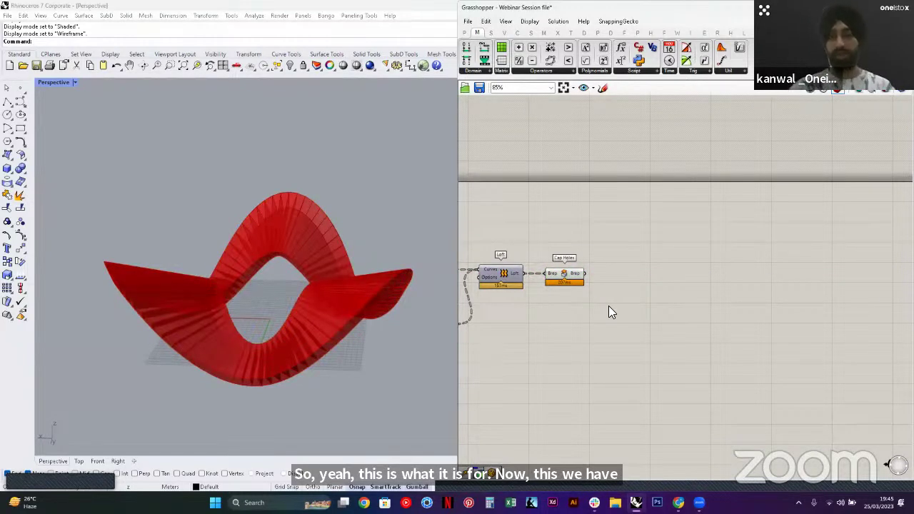
pyautogui.scroll(-6, 680, 289)
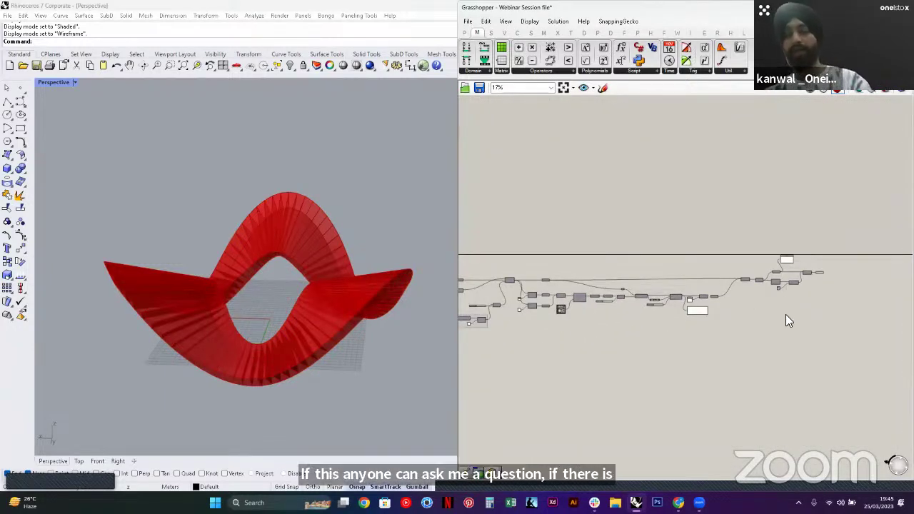
pyautogui.scroll(5, 828, 278)
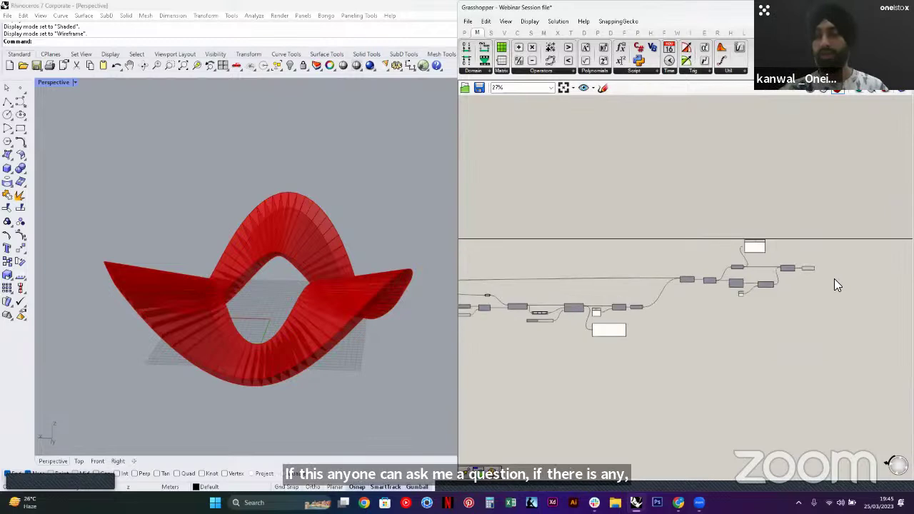
# Examine the ribbed structure from above, close up and from the side, together with the final components of the definition
pyautogui.moveTo(307, 308); pyautogui.dragTo(285, 371, button='right')
pyautogui.scroll(2, 206, 345)
pyautogui.moveTo(206, 345); pyautogui.dragTo(174, 263, button='right')
pyautogui.scroll(10, 215, 300)
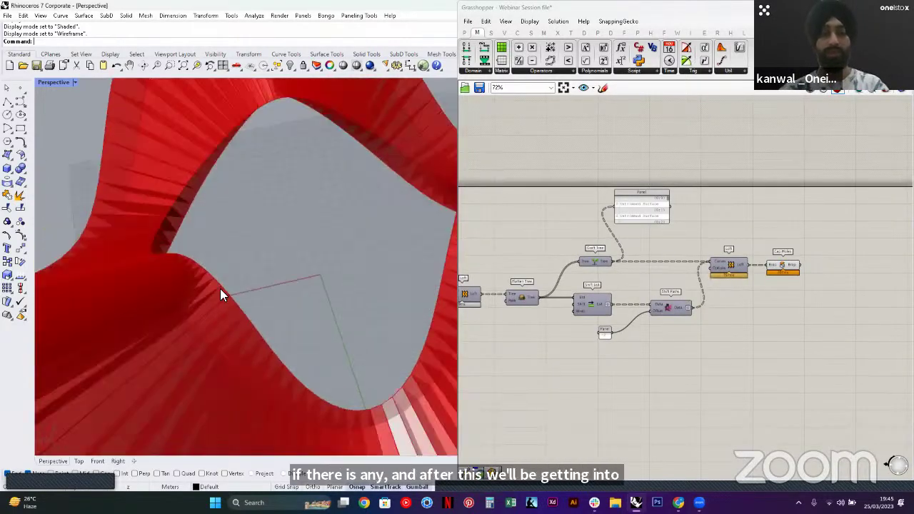
pyautogui.scroll(-10, 221, 279)
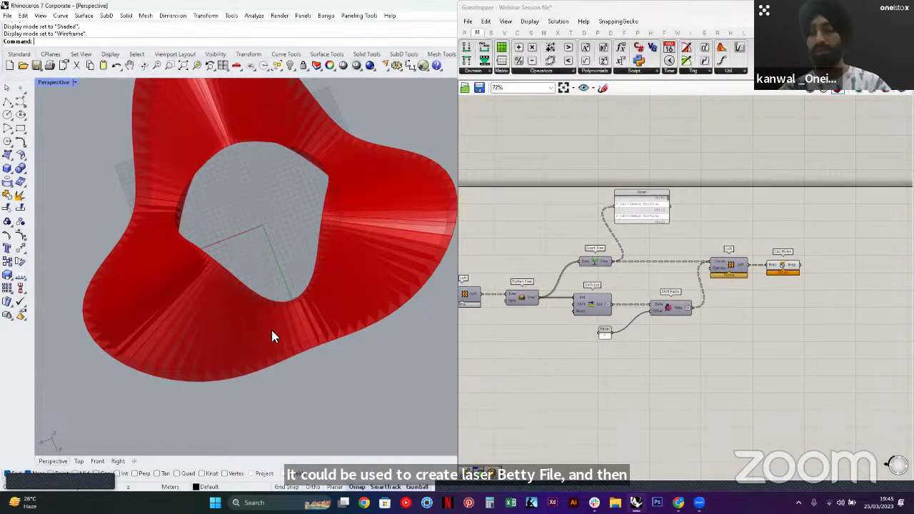
pyautogui.scroll(4, 820, 270)
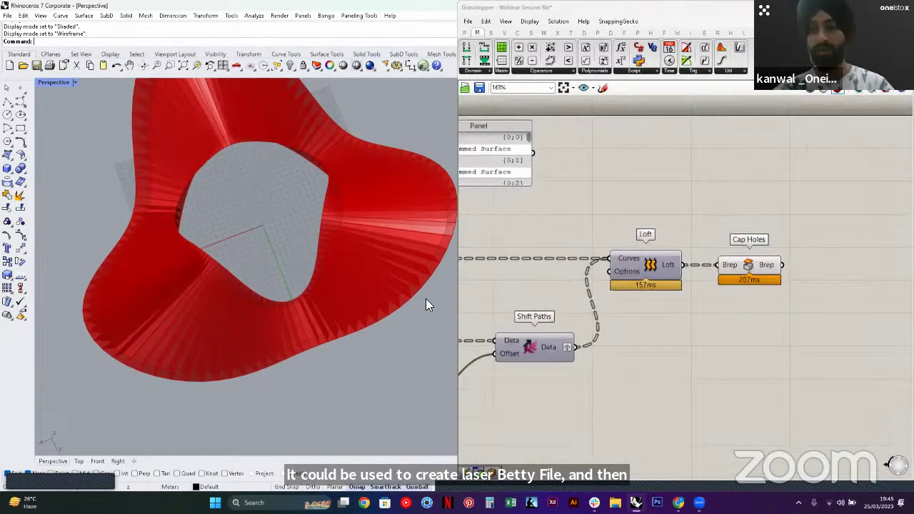
pyautogui.moveTo(426, 300); pyautogui.dragTo(284, 292, button='right')
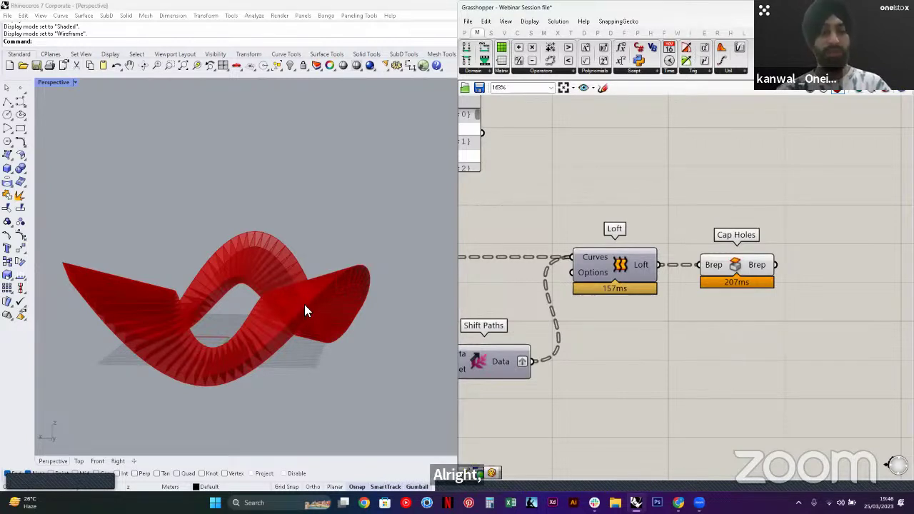
pyautogui.moveTo(305, 306); pyautogui.dragTo(353, 329, button='right')
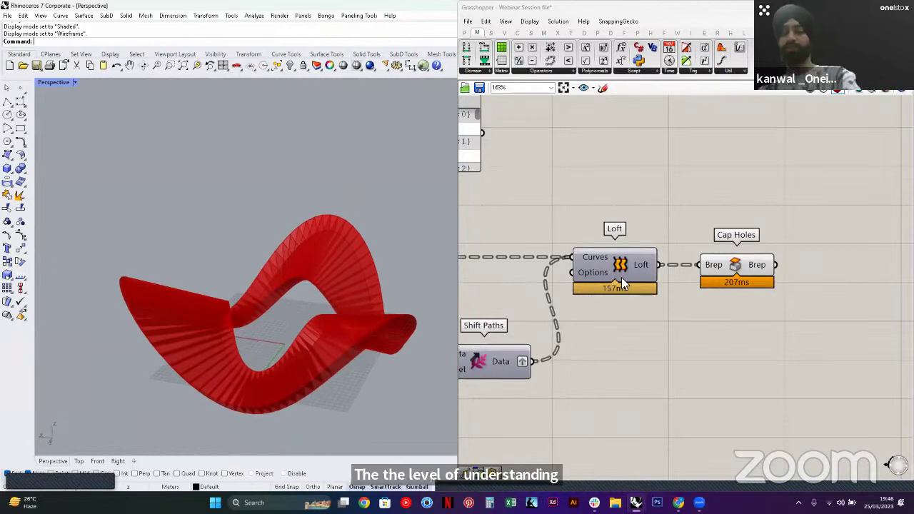
pyautogui.scroll(-3, 700, 274)
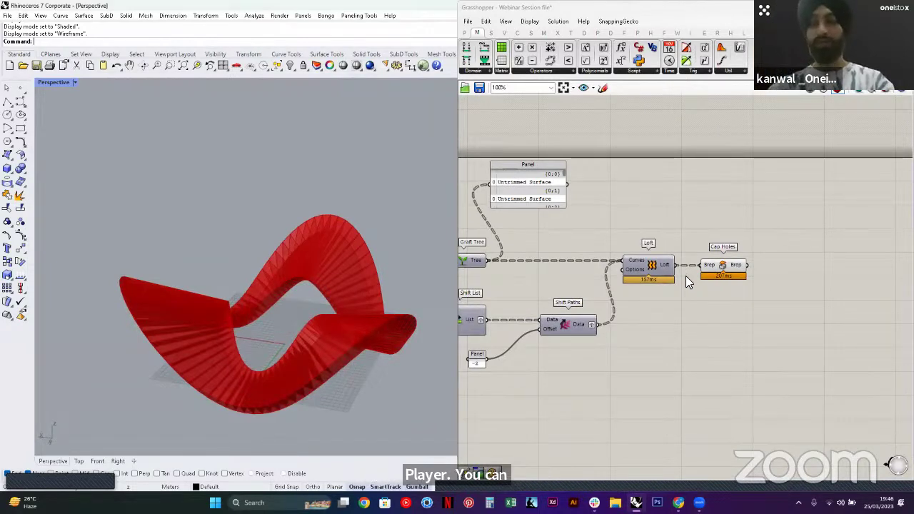
# Add a List Item component after Cap Holes and connect the Brep output to its List input
pyautogui.moveTo(767, 284); pyautogui.dragTo(620, 271, button='right')
pyautogui.scroll(2, 664, 329)
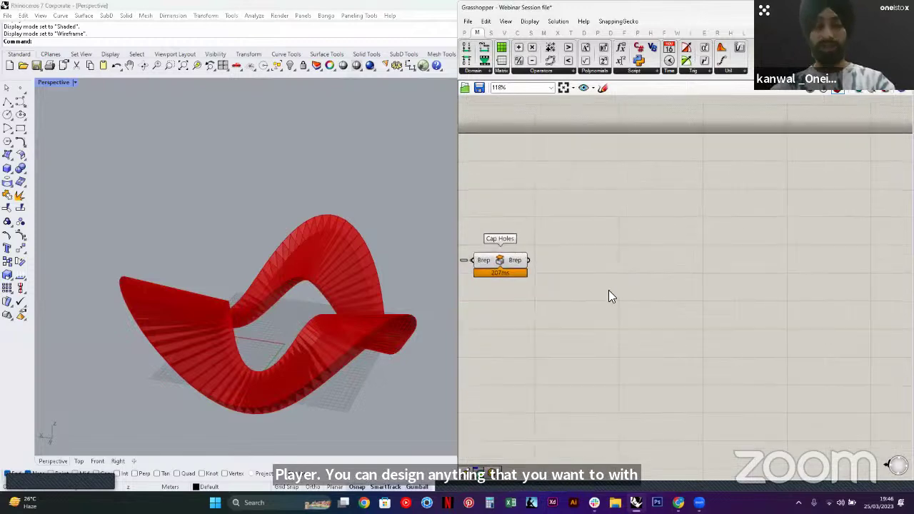
pyautogui.moveTo(296, 330); pyautogui.dragTo(282, 371, button='right')
pyautogui.doubleClick(701, 261)
pyautogui.write('Lis')
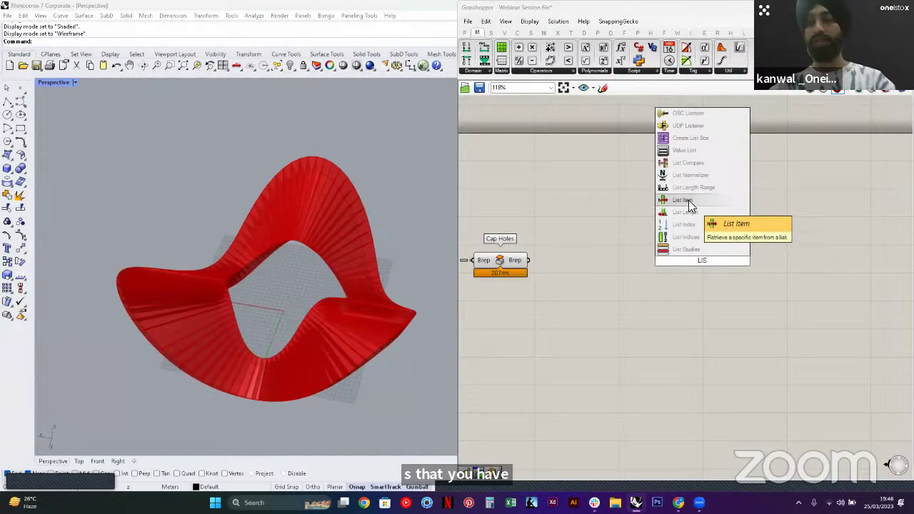
pyautogui.click(688, 200)
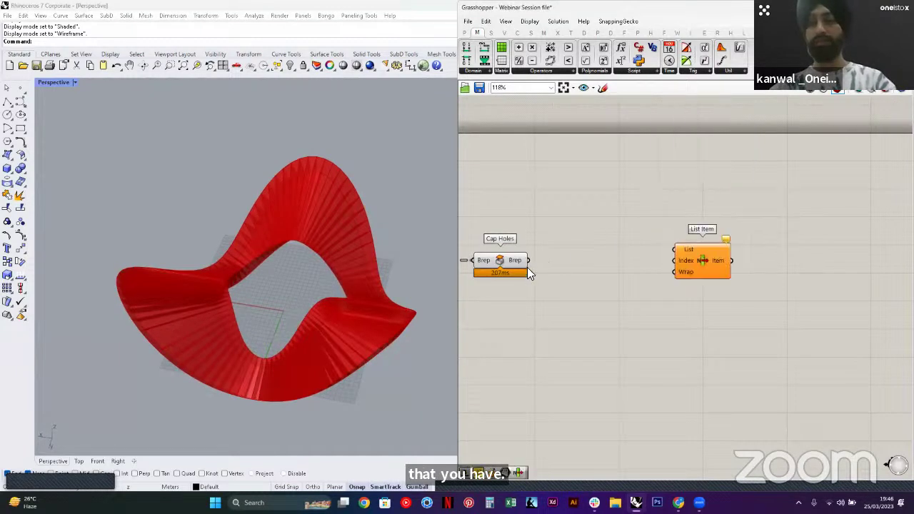
pyautogui.moveTo(608, 232); pyautogui.dragTo(642, 287)
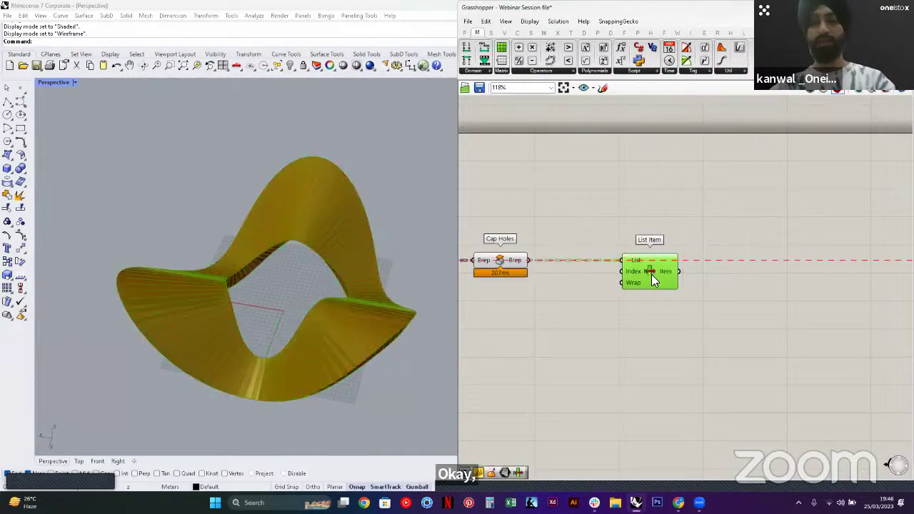
# Flatten the Brep output of the Cap Holes component
pyautogui.moveTo(642, 287); pyautogui.dragTo(746, 282, button='right')
pyautogui.rightClick(621, 258)
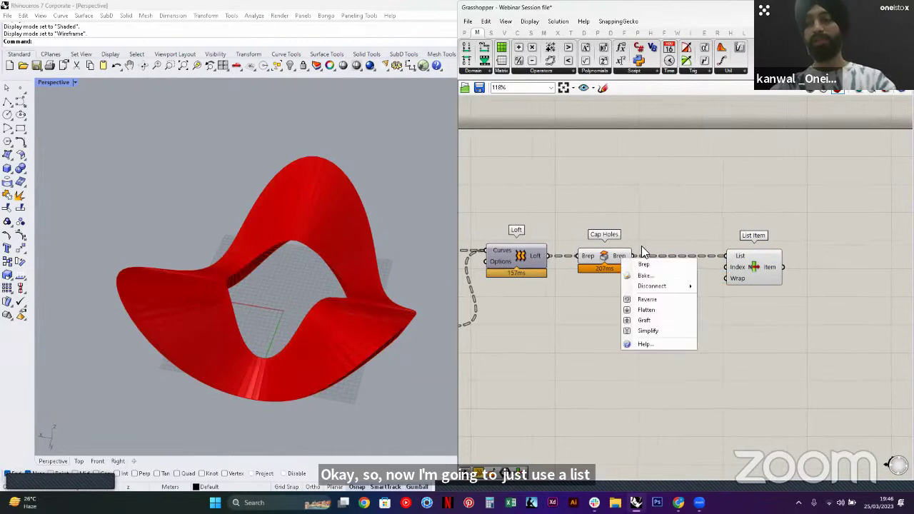
pyautogui.click(656, 311)
pyautogui.moveTo(752, 277); pyautogui.dragTo(716, 281, button='right')
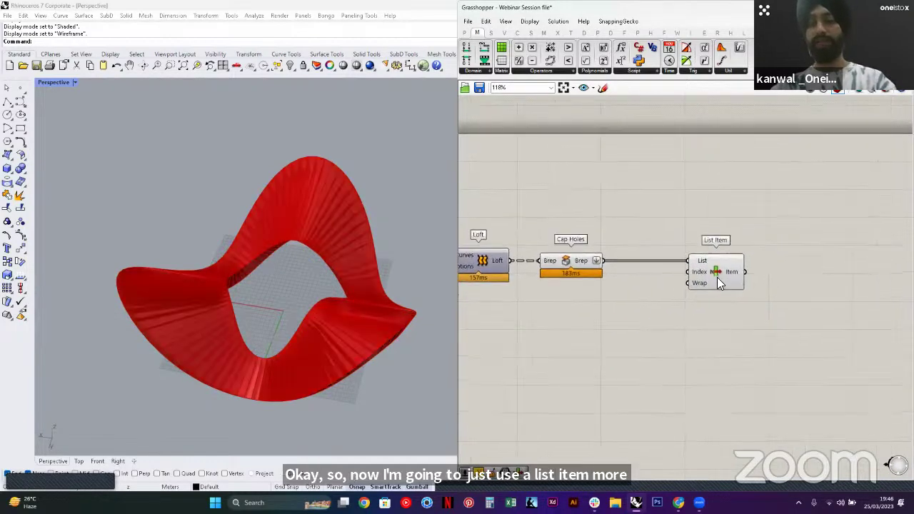
# Zoom in on the single brep picked by List Item and examine it within the whole structure
pyautogui.moveTo(300, 333); pyautogui.dragTo(274, 289, button='right')
pyautogui.write('Z')
pyautogui.press('Return')
pyautogui.moveTo(267, 284); pyautogui.dragTo(337, 354)
pyautogui.moveTo(340, 321); pyautogui.dragTo(297, 346, button='right')
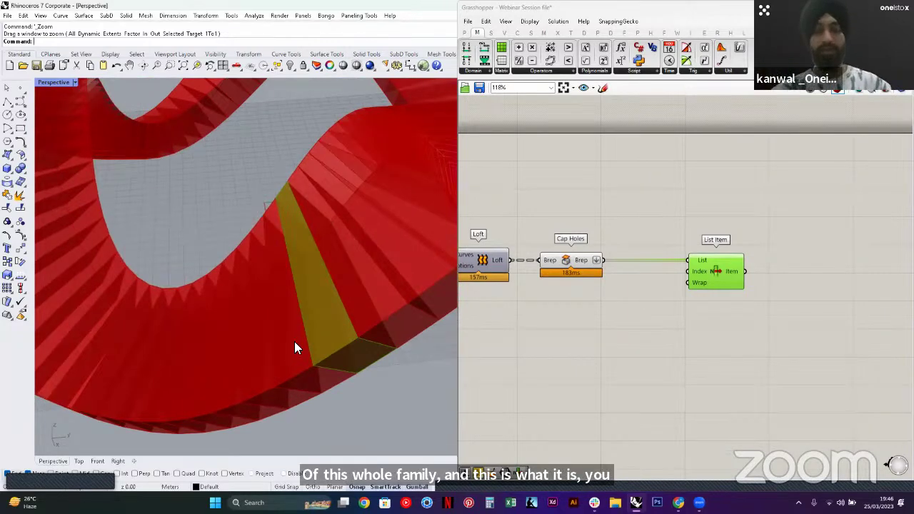
pyautogui.moveTo(335, 307); pyautogui.dragTo(363, 288, button='right')
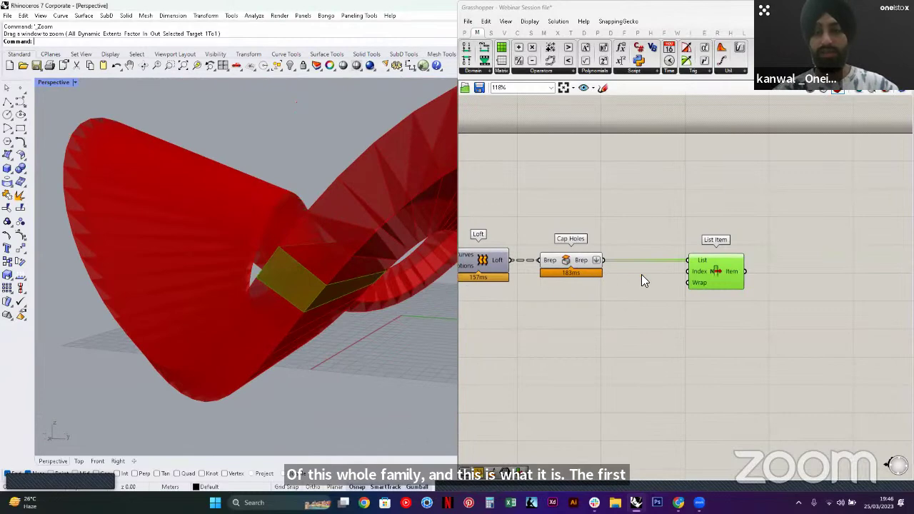
# Restrict the preview to selected components and inspect the List Item brep on its own
pyautogui.click(873, 90)
pyautogui.moveTo(221, 307); pyautogui.dragTo(265, 324, button='right')
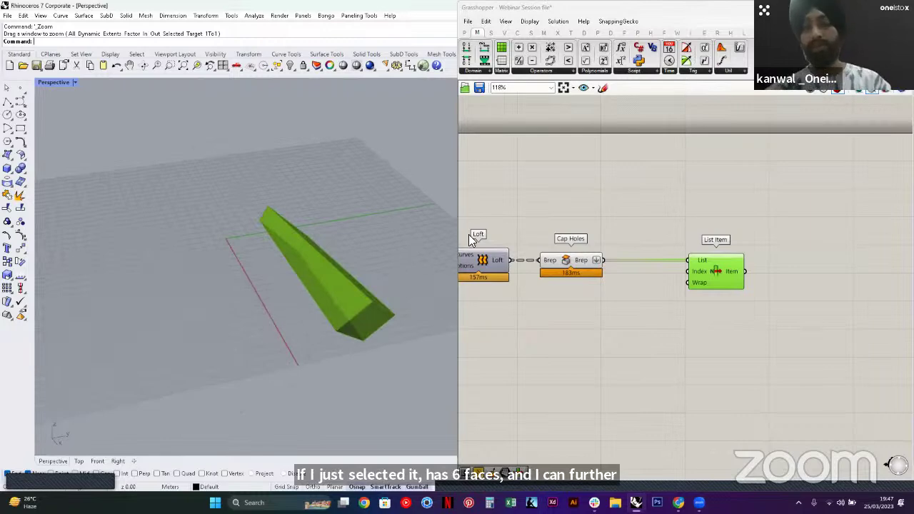
pyautogui.click(624, 209)
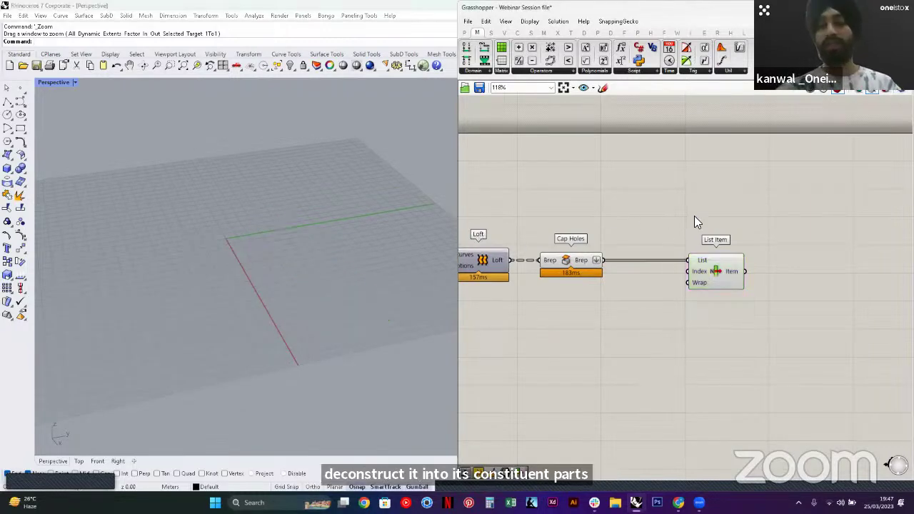
pyautogui.click(704, 275)
pyautogui.moveTo(318, 251); pyautogui.dragTo(300, 223, button='right')
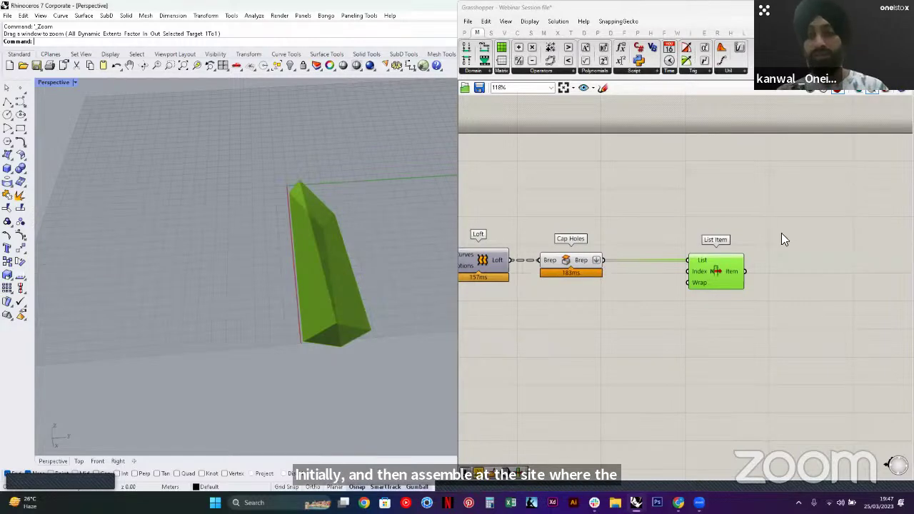
# Turn off the selected-only preview and view the whole structure again
pyautogui.click(713, 212)
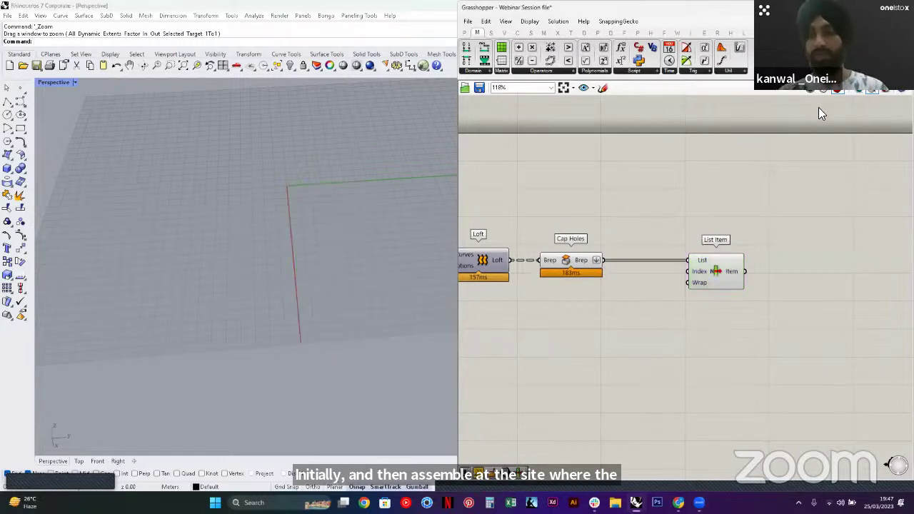
pyautogui.click(868, 90)
pyautogui.moveTo(376, 314); pyautogui.dragTo(233, 328, button='right')
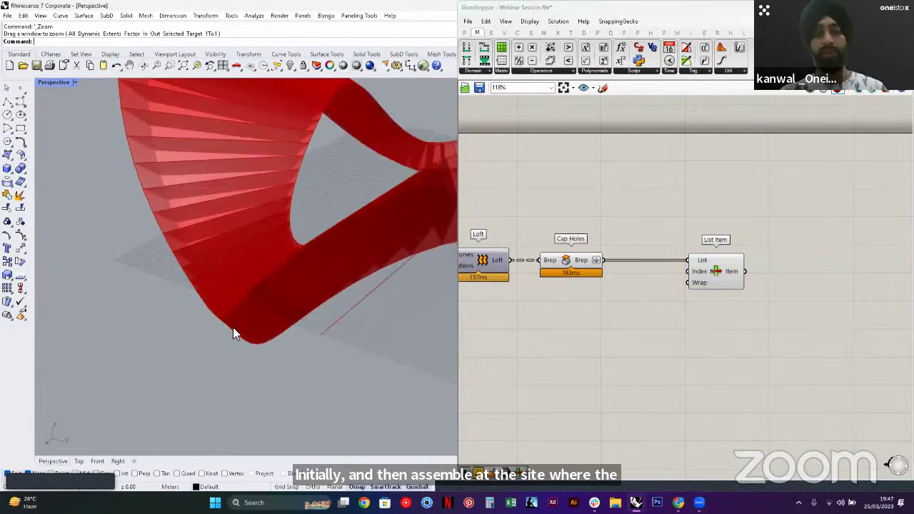
pyautogui.scroll(-6, 233, 328)
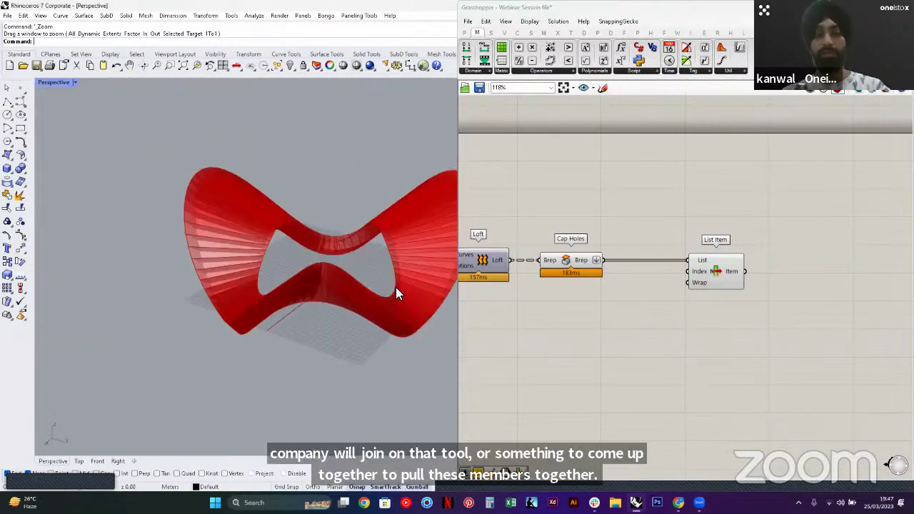
# Examine the member picked by List Item against all the capped breps by highlighting List Item and Cap Holes in turn
pyautogui.keyDown('shift'); pyautogui.moveTo(353, 328); pyautogui.dragTo(284, 404, button='right'); pyautogui.keyUp('shift')
pyautogui.scroll(3, 273, 307)
pyautogui.moveTo(268, 311); pyautogui.dragTo(289, 275, button='right')
pyautogui.scroll(-3, 672, 279)
pyautogui.click(700, 275)
pyautogui.moveTo(249, 330); pyautogui.dragTo(261, 291, button='right')
pyautogui.click(592, 268)
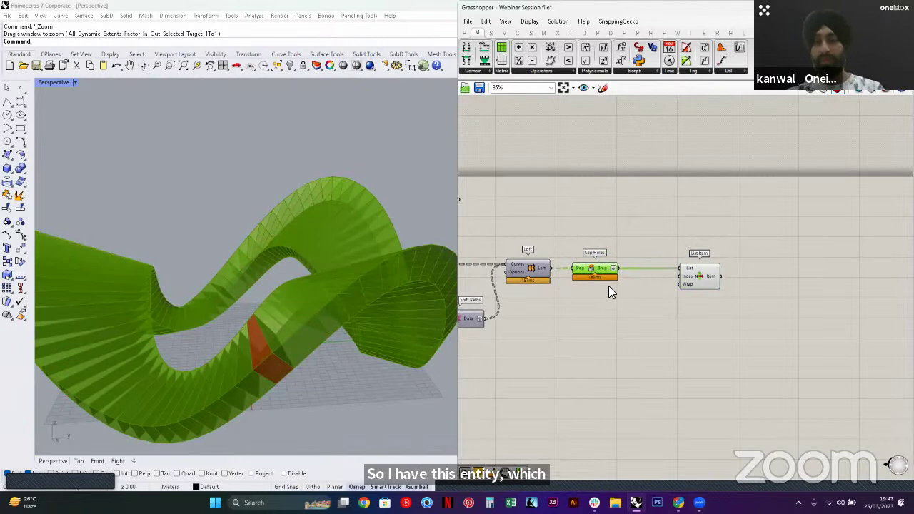
# Add a Deconstruct Brep component below List Item and feed it the Brep output of Cap Holes
pyautogui.click(654, 309)
pyautogui.scroll(3, 657, 308)
pyautogui.doubleClick(658, 308)
pyautogui.write('DEC')
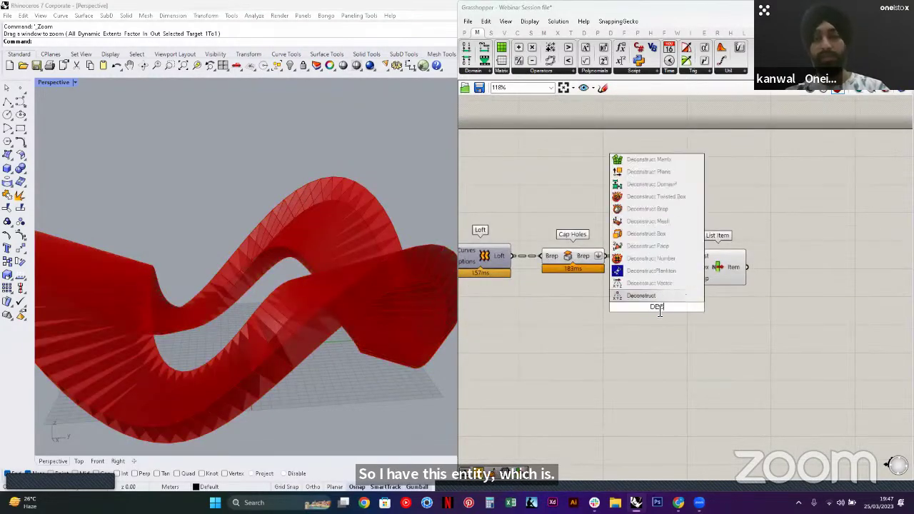
pyautogui.click(651, 210)
pyautogui.moveTo(626, 307); pyautogui.dragTo(710, 348)
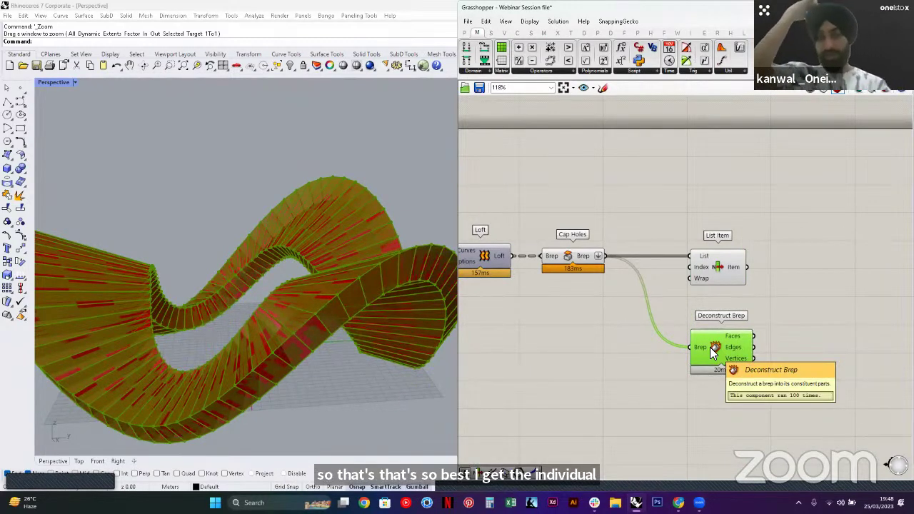
pyautogui.click(766, 320)
pyautogui.scroll(-3, 757, 325)
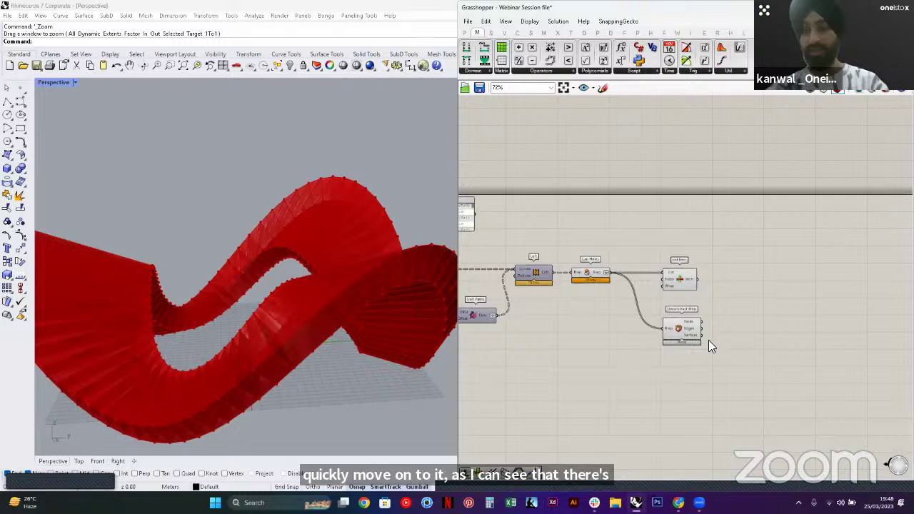
# Turn off the preview of the List Item component
pyautogui.scroll(3, 694, 296)
pyautogui.scroll(5, 272, 364)
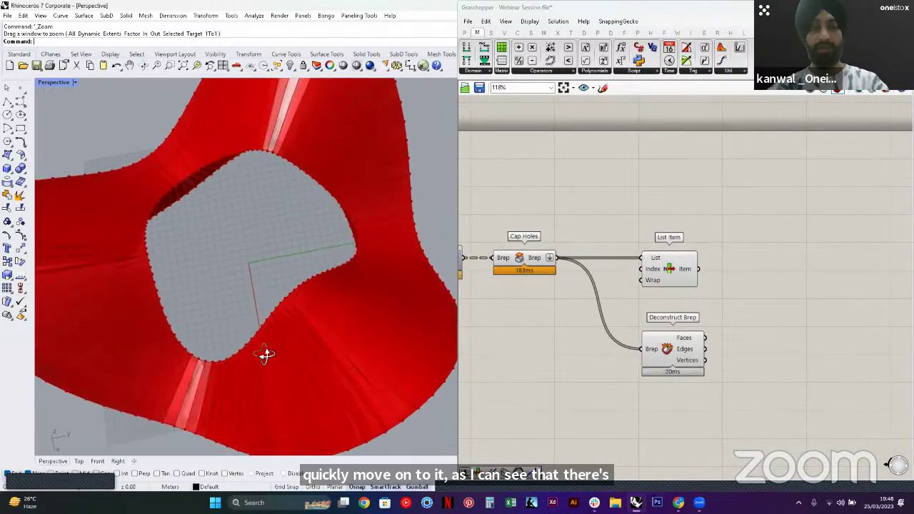
pyautogui.moveTo(264, 353); pyautogui.dragTo(252, 300, button='right')
pyautogui.moveTo(730, 229); pyautogui.dragTo(650, 282)
pyautogui.middleClick(651, 269)
pyautogui.click(692, 234)
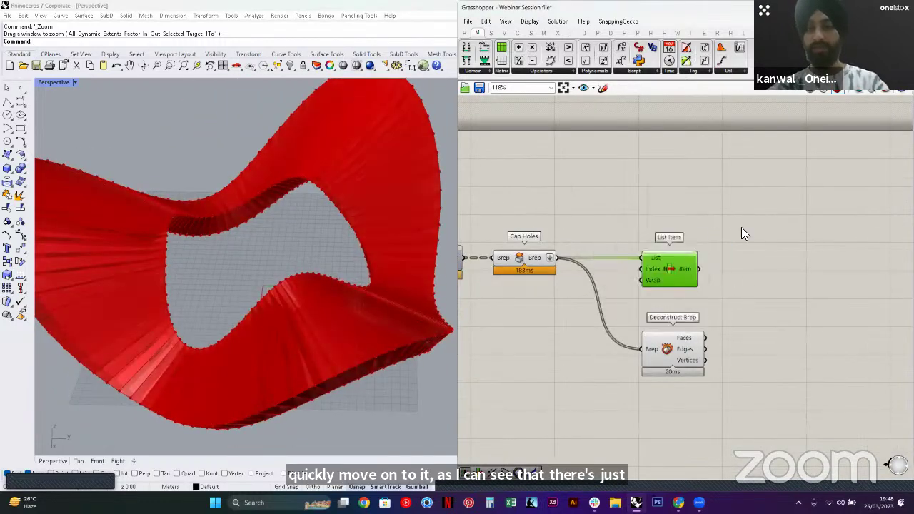
pyautogui.click(739, 229)
# Add a Panel beside Deconstruct Brep and connect the Faces output to it
pyautogui.moveTo(705, 252); pyautogui.dragTo(654, 206, button='right')
pyautogui.moveTo(694, 294); pyautogui.dragTo(670, 284, button='right')
pyautogui.moveTo(571, 282); pyautogui.dragTo(666, 294, button='right')
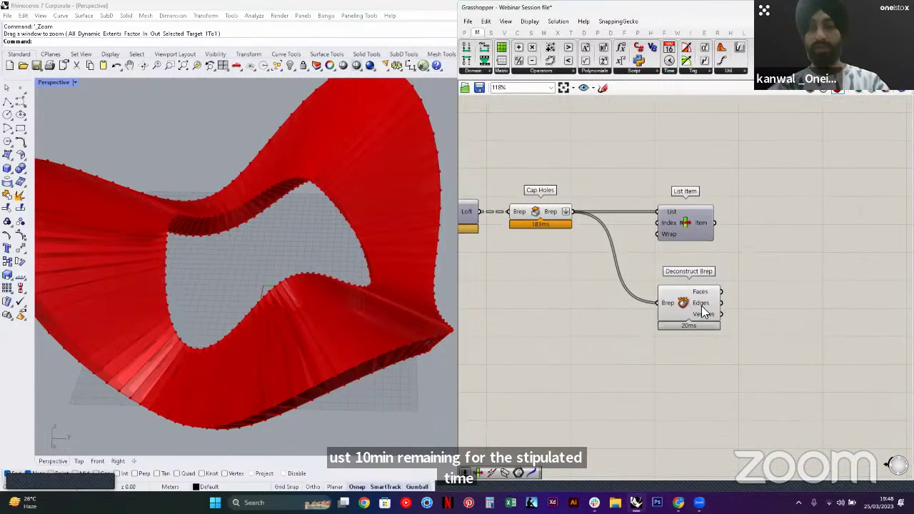
pyautogui.click(703, 311)
pyautogui.doubleClick(807, 307)
pyautogui.write('//')
pyautogui.press('Return')
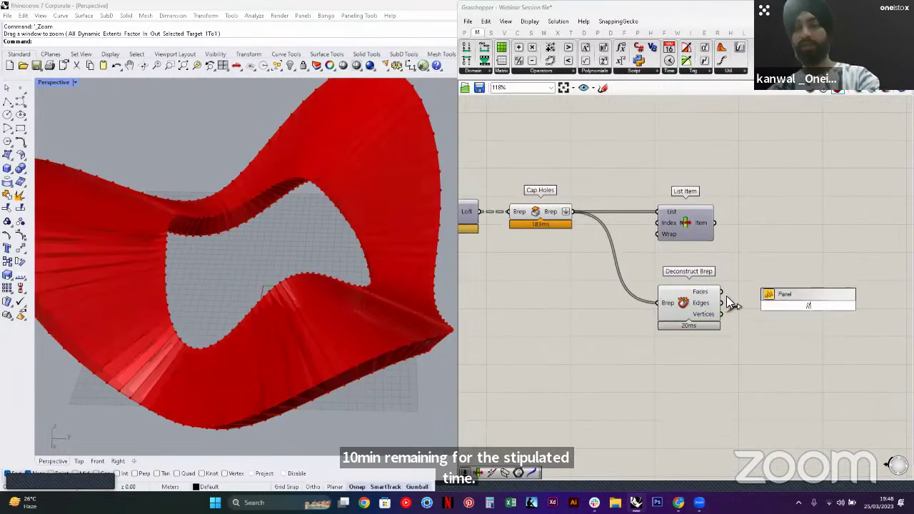
pyautogui.moveTo(722, 292); pyautogui.dragTo(787, 307)
pyautogui.moveTo(842, 327); pyautogui.dragTo(758, 296, button='right')
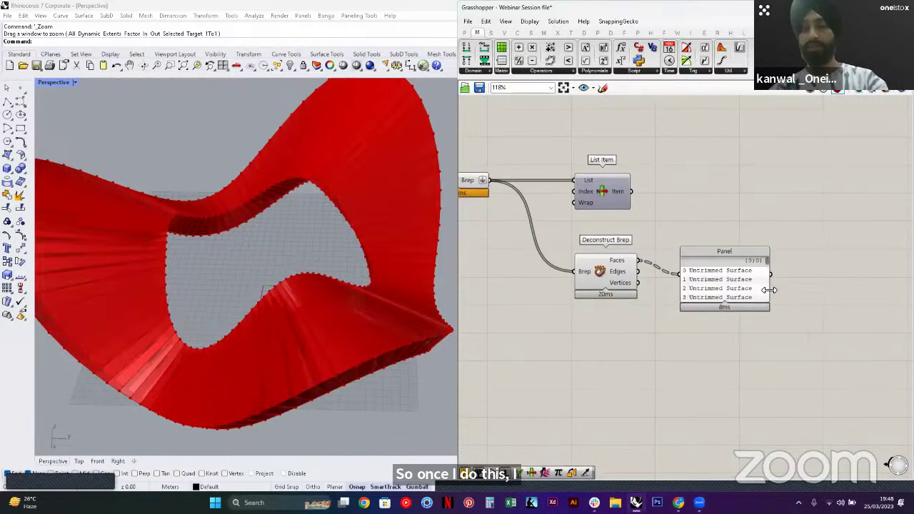
# Enlarge the Faces panel, read the surfaces listed for each brep, and delete the panel
pyautogui.moveTo(770, 308); pyautogui.dragTo(771, 428)
pyautogui.scroll(2, 642, 278)
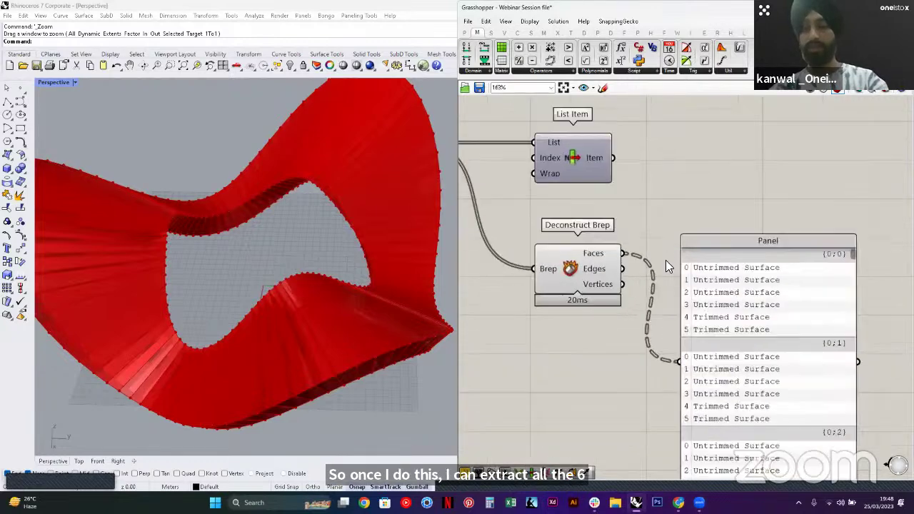
pyautogui.moveTo(667, 254); pyautogui.dragTo(792, 333)
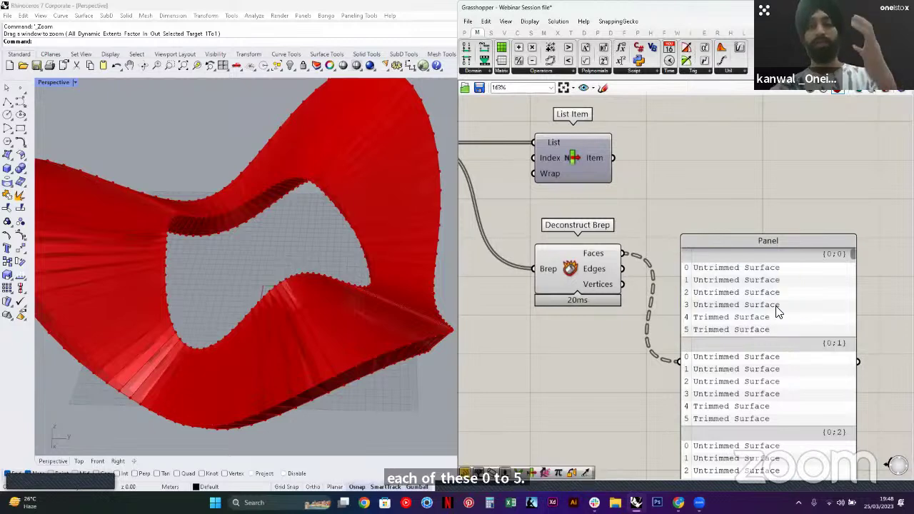
pyautogui.click(776, 312)
pyautogui.scroll(-4, 704, 278)
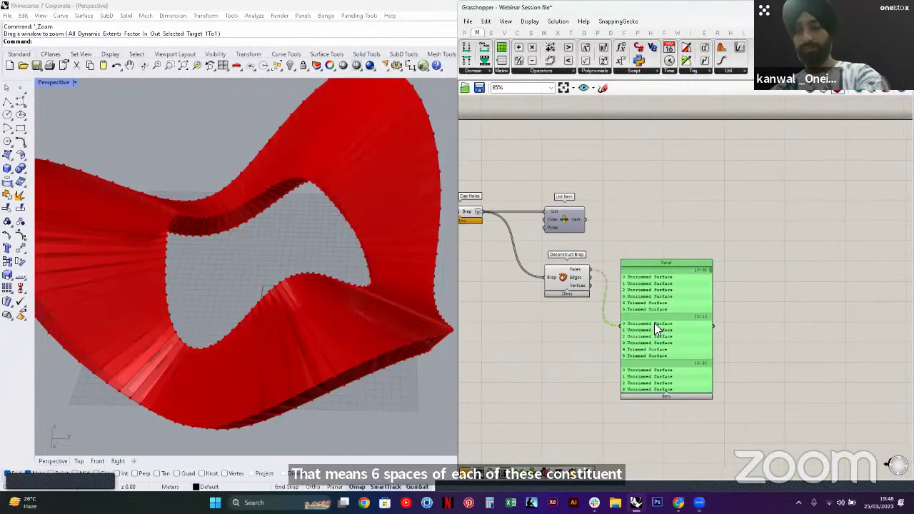
pyautogui.press('Delete')
pyautogui.moveTo(393, 323); pyautogui.dragTo(294, 334, button='right')
pyautogui.moveTo(592, 270); pyautogui.dragTo(611, 307, button='right')
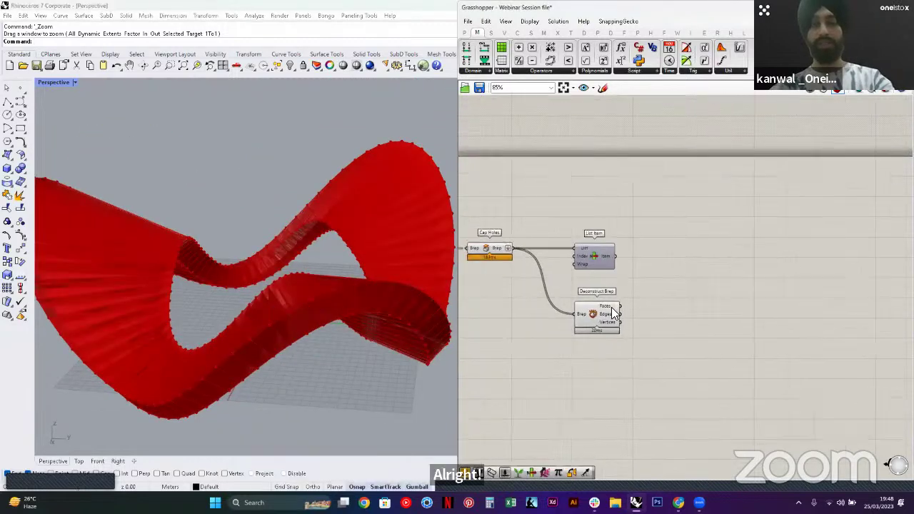
pyautogui.scroll(3, 611, 307)
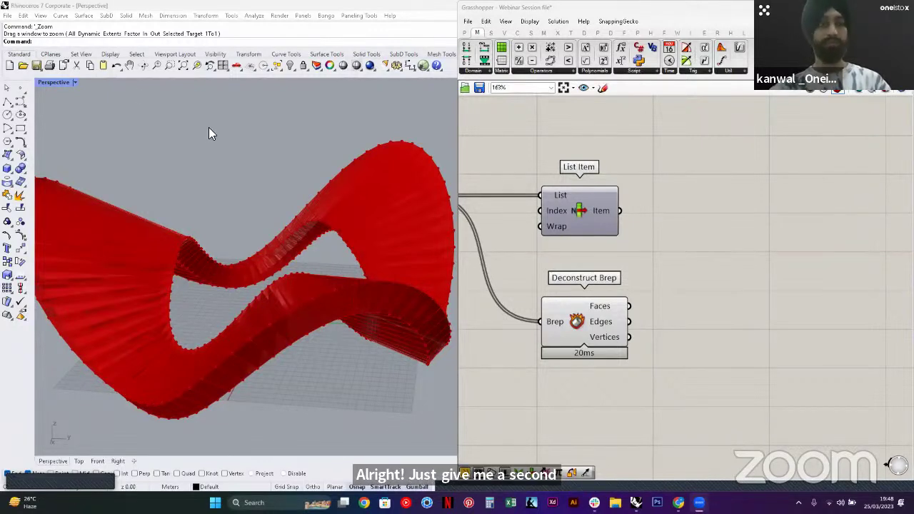
pyautogui.hotkey('alt', 'Tab')
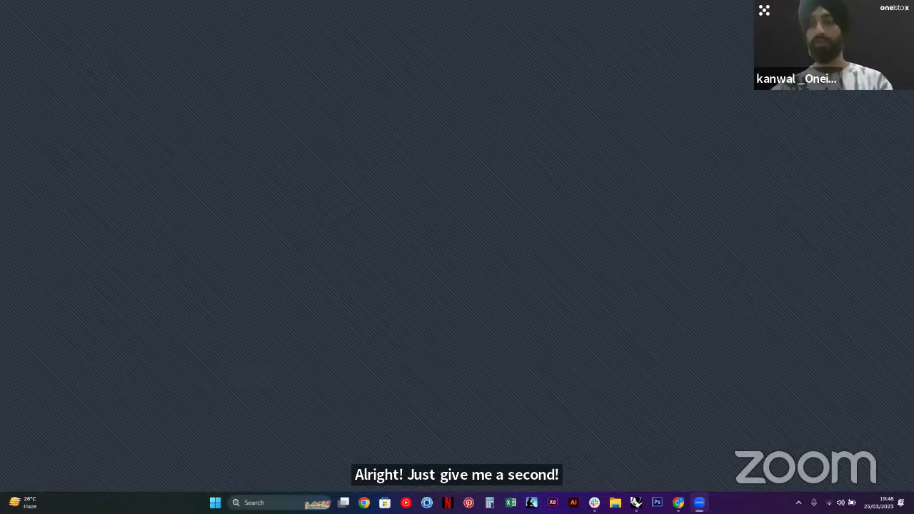
pyautogui.hotkey('alt', 'Tab')
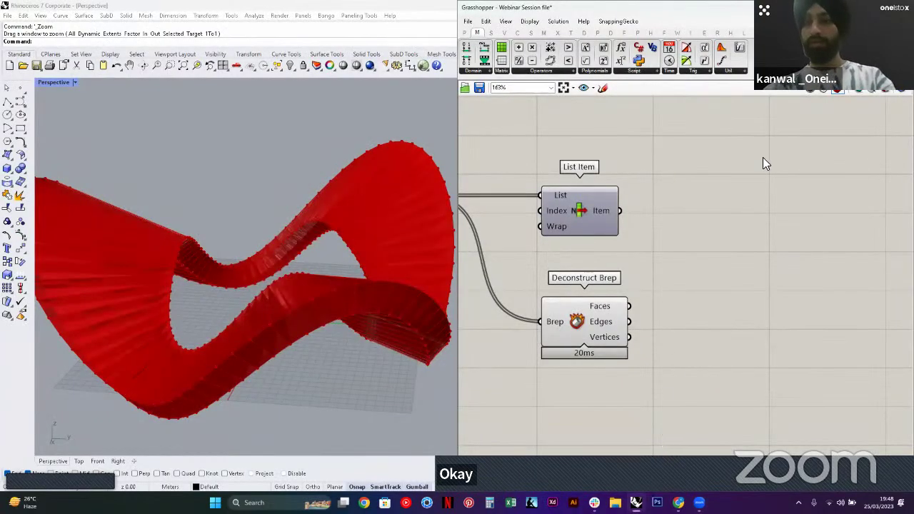
pyautogui.doubleClick(801, 210)
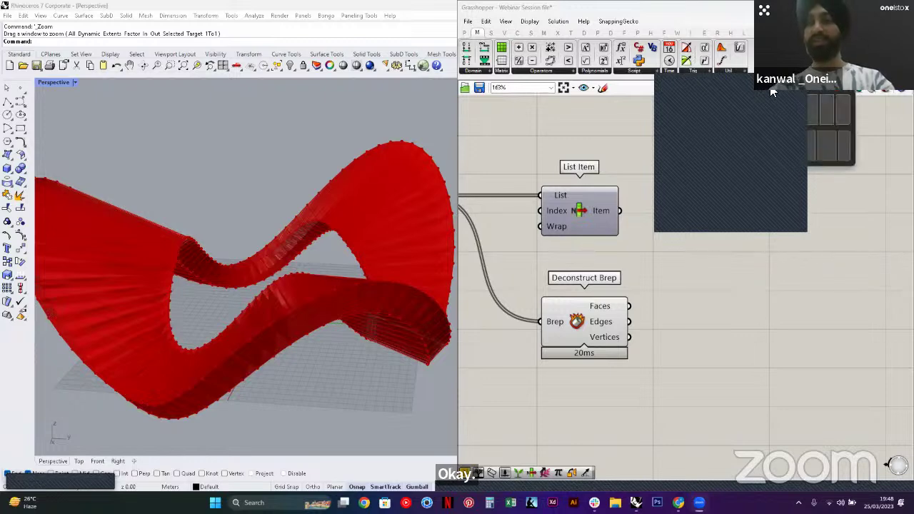
# Maximize the Grasshopper window and review the component chain from the first Loft to Deconstruct Brep
pyautogui.scroll(-2, 739, 244)
pyautogui.scroll(-1, 668, 255)
pyautogui.moveTo(561, 215); pyautogui.dragTo(747, 260, button='right')
pyautogui.click(878, 7)
pyautogui.moveTo(280, 297); pyautogui.dragTo(635, 274, button='right')
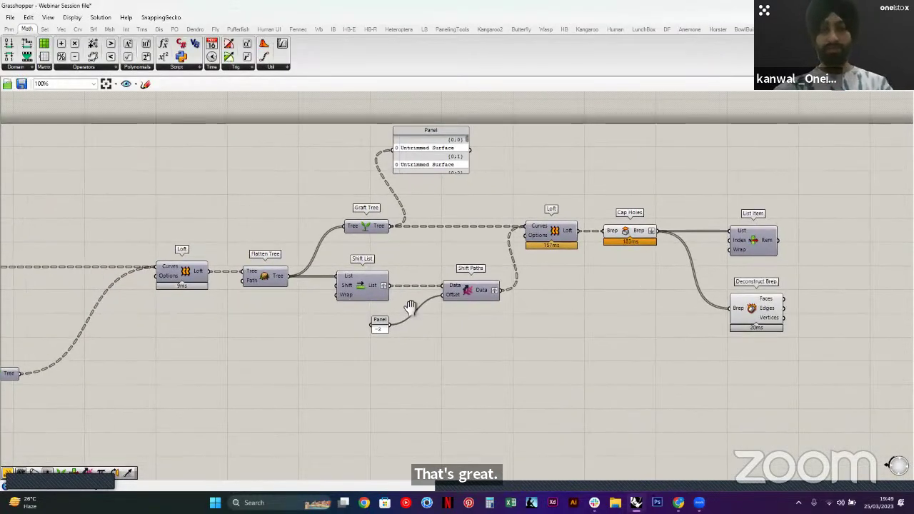
pyautogui.moveTo(408, 306); pyautogui.dragTo(537, 298, button='right')
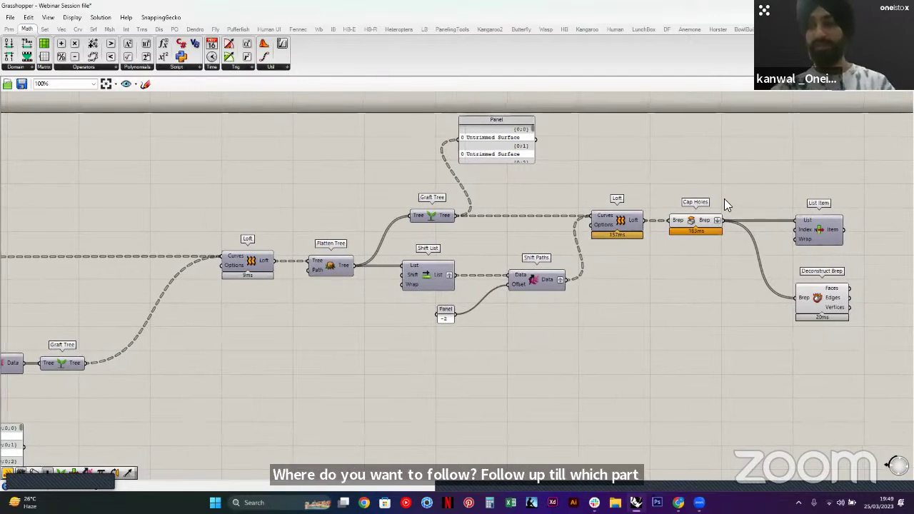
pyautogui.moveTo(294, 348); pyautogui.dragTo(299, 348, button='right')
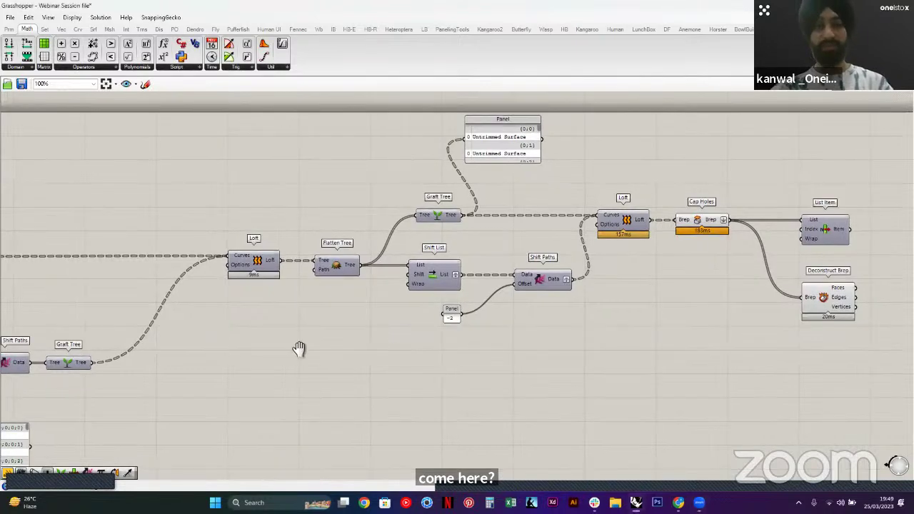
# Move the whole component group from the first Loft to Deconstruct Brep closer to the Graft Tree that feeds it
pyautogui.scroll(-2, 404, 337)
pyautogui.moveTo(791, 361); pyautogui.dragTo(279, 173)
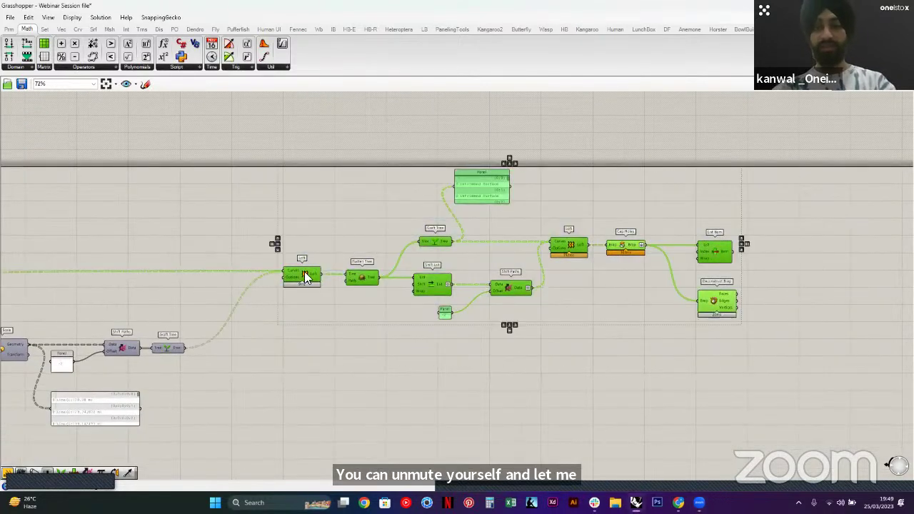
pyautogui.moveTo(306, 277); pyautogui.dragTo(229, 278)
pyautogui.click(194, 297)
pyautogui.scroll(2, 194, 296)
pyautogui.moveTo(237, 299); pyautogui.dragTo(267, 298, button='right')
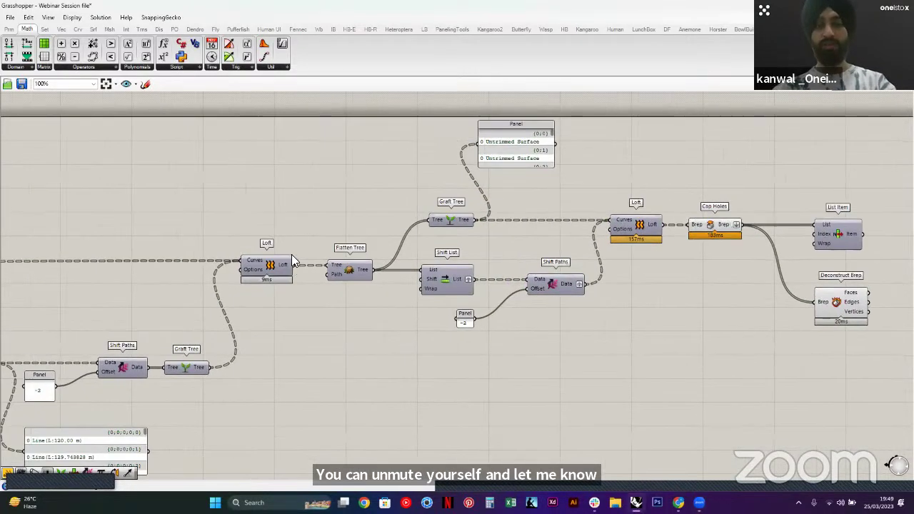
# Move the -2 Panel that feeds the first Shift Paths component so it sits below the Scale component
pyautogui.scroll(-3, 291, 260)
pyautogui.scroll(5, 373, 262)
pyautogui.moveTo(376, 256); pyautogui.dragTo(405, 252, button='right')
pyautogui.scroll(-1, 406, 252)
pyautogui.moveTo(469, 231); pyautogui.dragTo(434, 253, button='right')
pyautogui.scroll(-1, 419, 252)
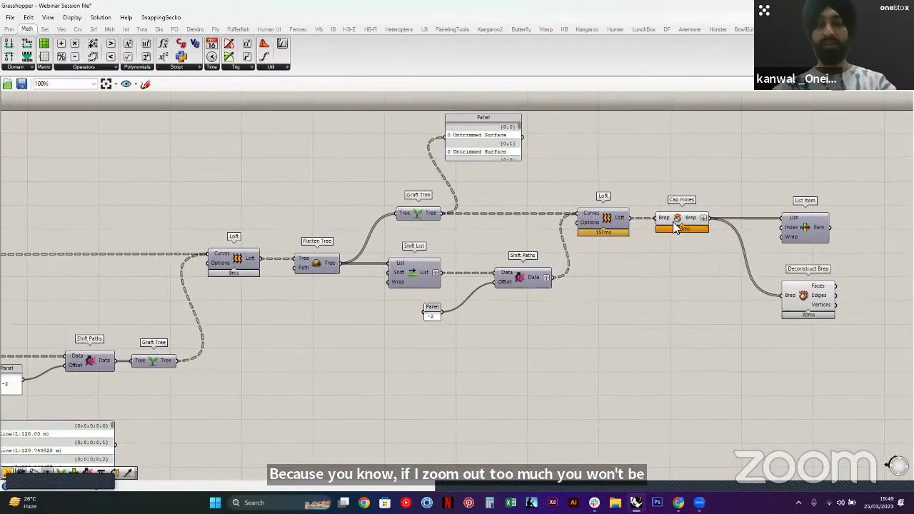
pyautogui.moveTo(150, 359); pyautogui.dragTo(243, 353, button='right')
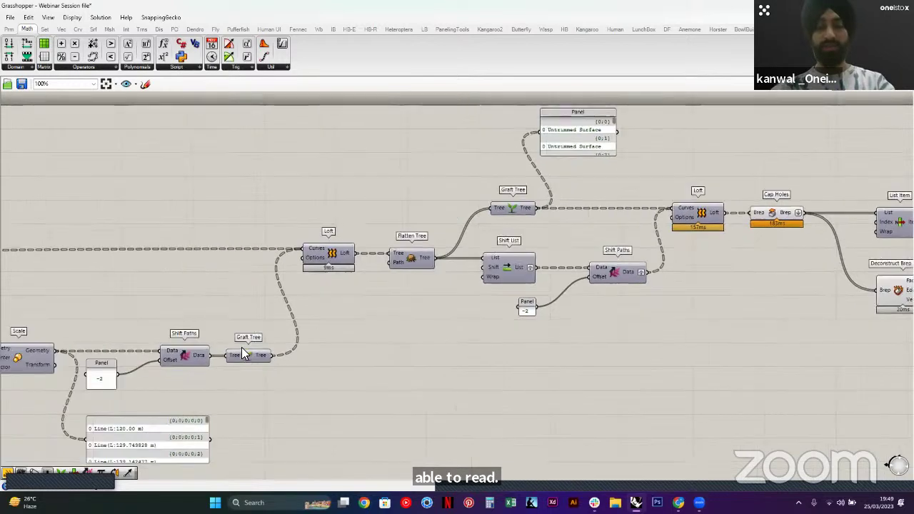
pyautogui.moveTo(97, 379); pyautogui.dragTo(34, 404)
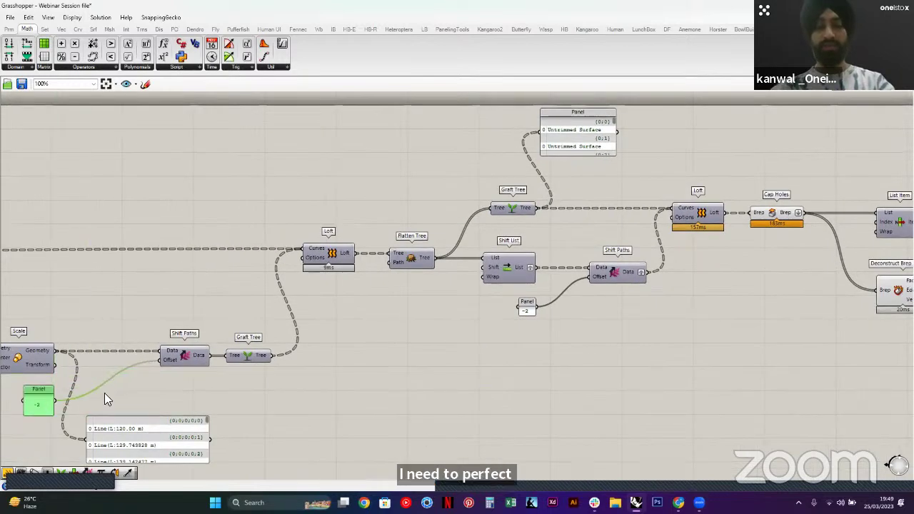
# Move the first Shift Paths, its Graft Tree and all downstream components closer to the Scale component
pyautogui.click(339, 355)
pyautogui.moveTo(775, 302); pyautogui.dragTo(741, 304, button='right')
pyautogui.moveTo(896, 371); pyautogui.dragTo(143, 134)
pyautogui.moveTo(156, 357); pyautogui.dragTo(84, 356)
pyautogui.click(351, 346)
pyautogui.moveTo(351, 346); pyautogui.dragTo(421, 325, button='right')
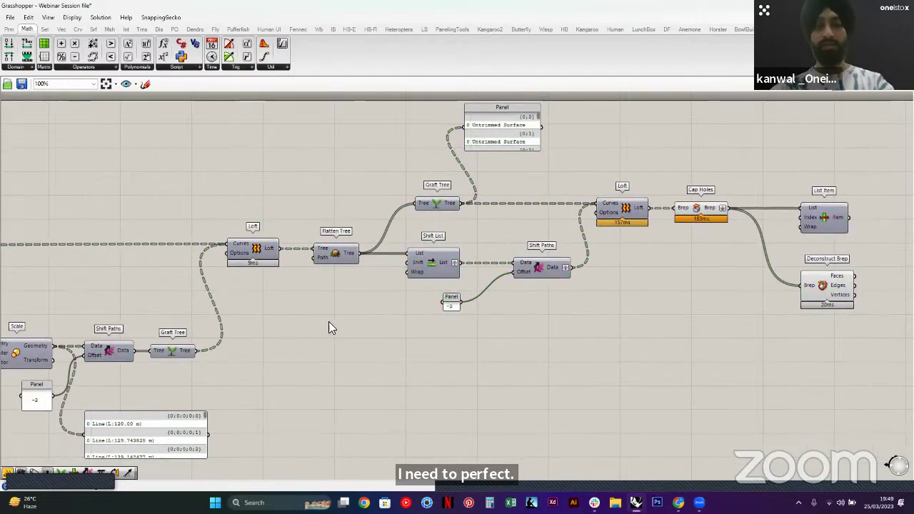
pyautogui.moveTo(871, 343); pyautogui.dragTo(292, 150)
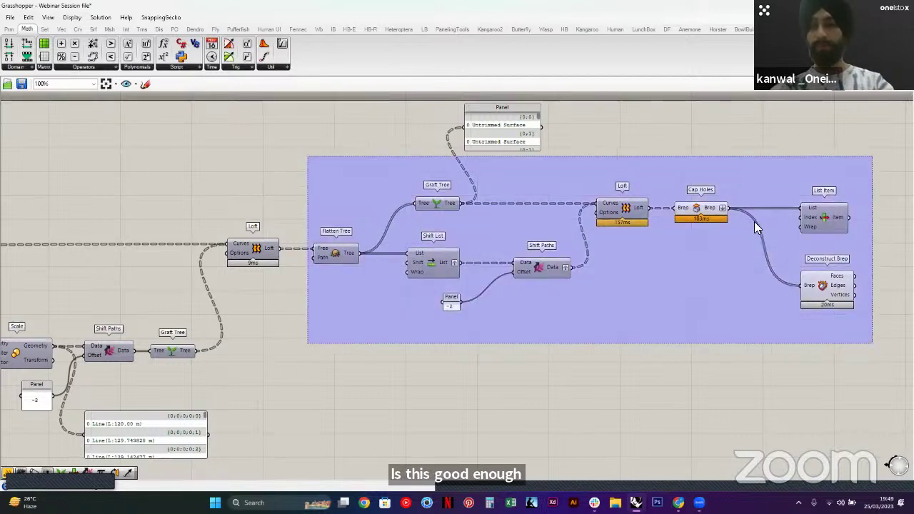
pyautogui.click(787, 159)
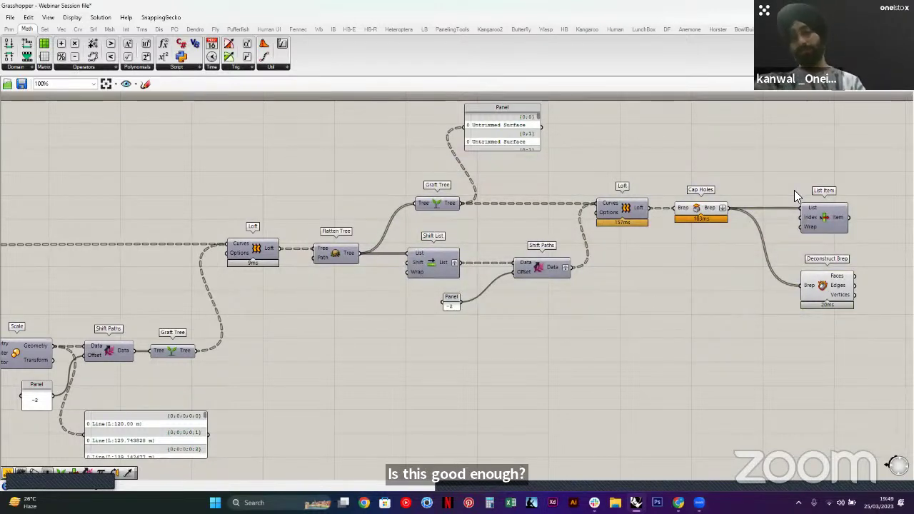
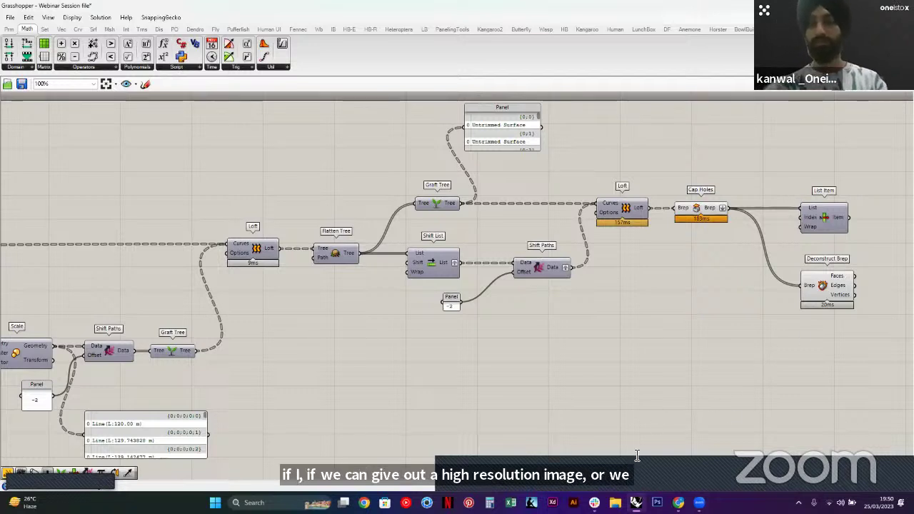
pyautogui.click(794, 92)
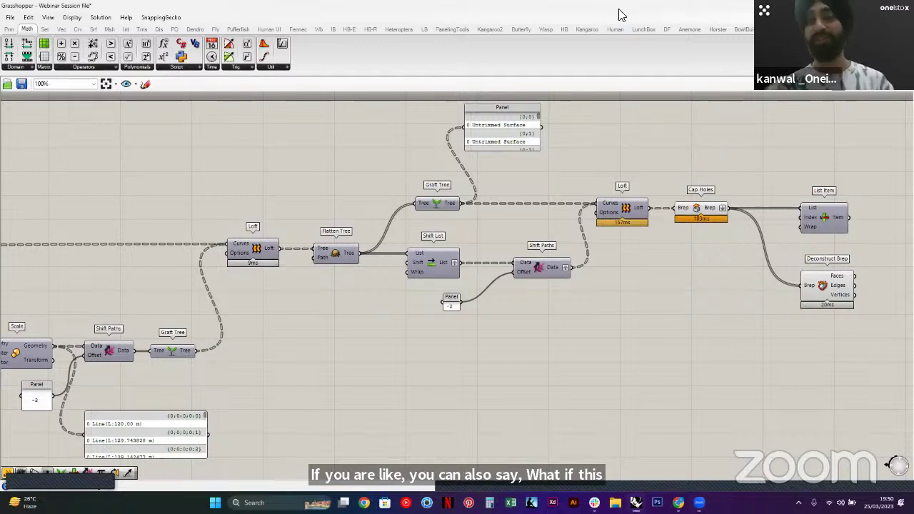
# Dock the Grasshopper window beside the Rhino viewport again and focus on the Cap Holes end of the definition
pyautogui.press('super+Right')
pyautogui.scroll(-6, 671, 189)
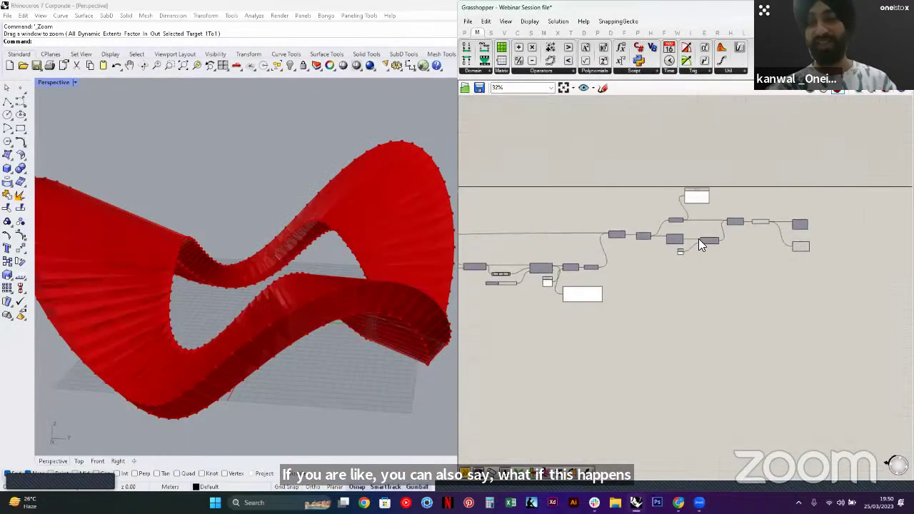
pyautogui.scroll(6, 861, 209)
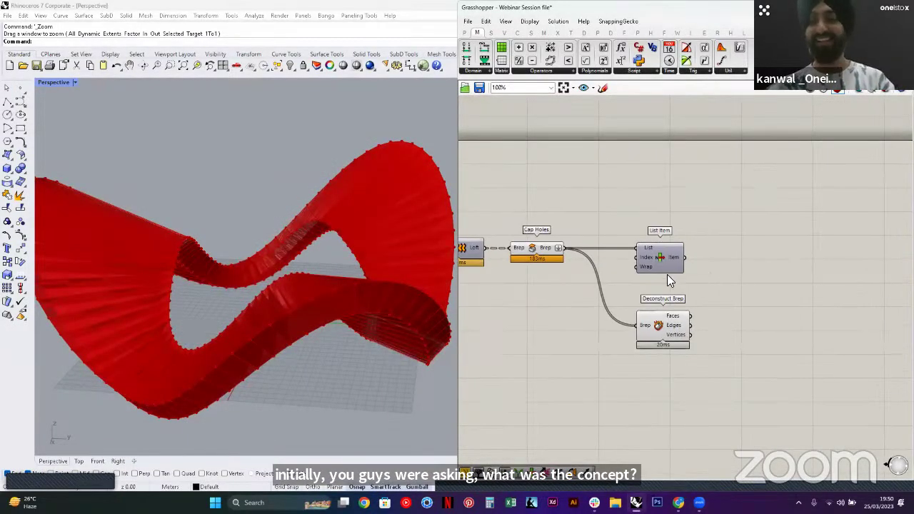
# Rearrange List Item above and Deconstruct Brep below the level of Cap Holes so the two branches fan out evenly
pyautogui.moveTo(655, 262); pyautogui.dragTo(658, 206)
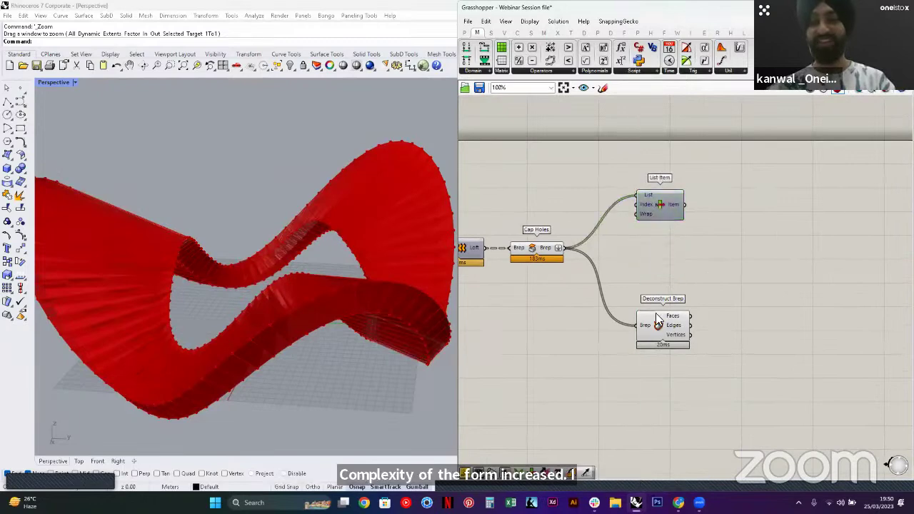
pyautogui.moveTo(655, 314); pyautogui.dragTo(656, 263)
pyautogui.moveTo(655, 295); pyautogui.dragTo(657, 310)
pyautogui.click(731, 304)
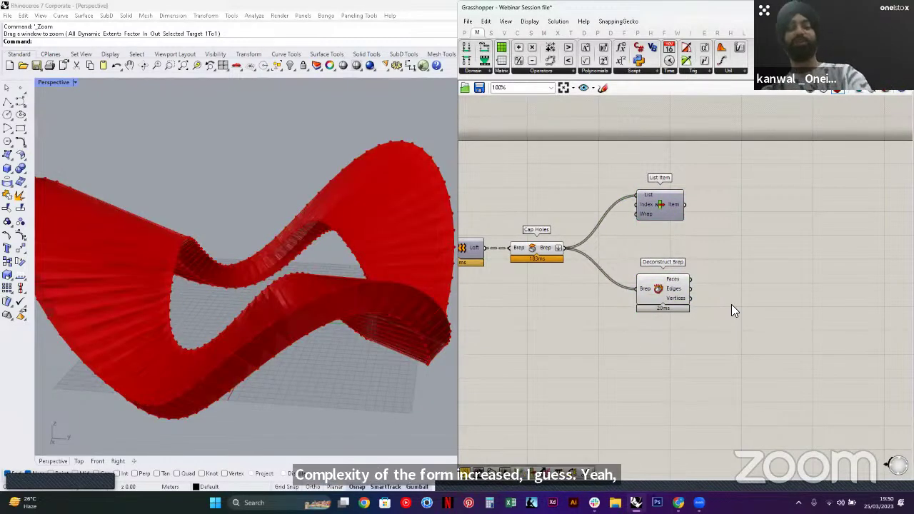
pyautogui.moveTo(356, 312); pyautogui.dragTo(329, 321, button='right')
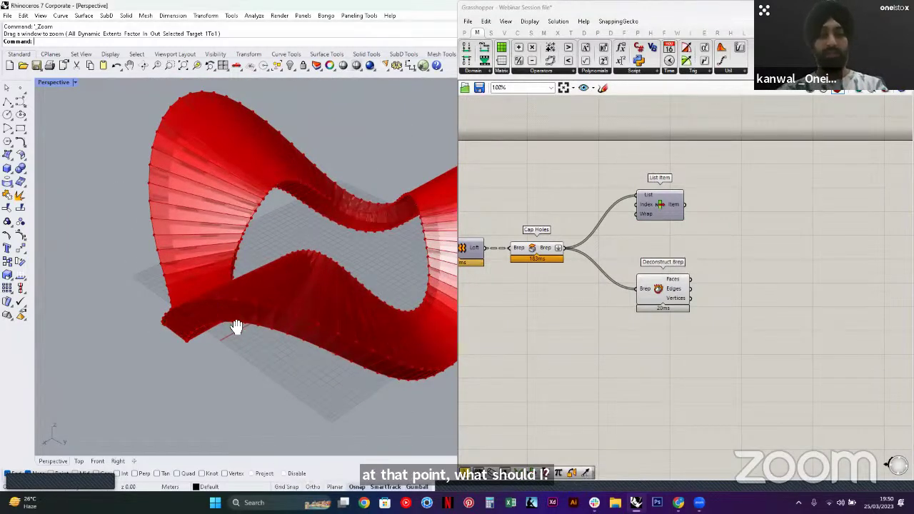
# Turn off the preview of the Cap Holes component
pyautogui.scroll(-3, 237, 327)
pyautogui.scroll(1, 264, 302)
pyautogui.write('Z')
pyautogui.press('Return')
pyautogui.moveTo(126, 150); pyautogui.dragTo(435, 407)
pyautogui.keyDown('shift'); pyautogui.moveTo(271, 379); pyautogui.dragTo(328, 292, button='right'); pyautogui.keyUp('shift')
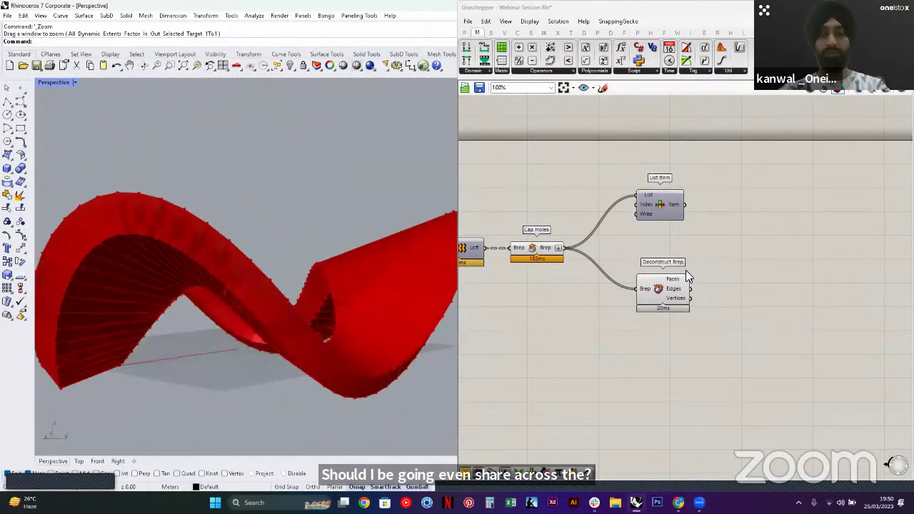
pyautogui.click(534, 254)
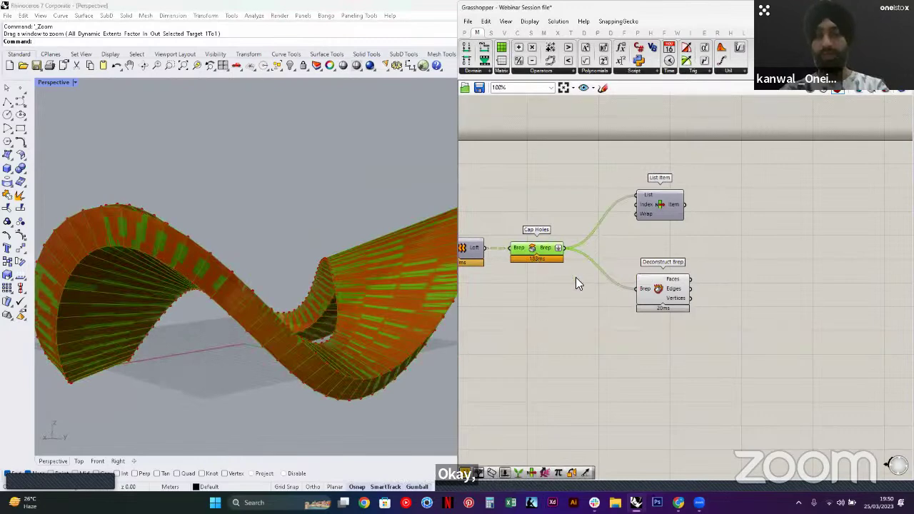
pyautogui.rightClick(535, 229)
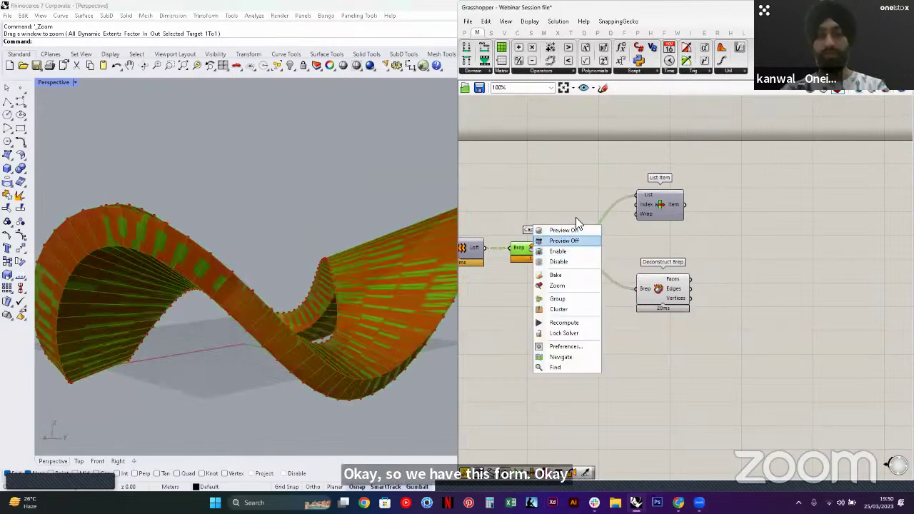
pyautogui.click(563, 240)
pyautogui.click(617, 241)
# Turn off the preview of the Deconstruct Brep component
pyautogui.moveTo(618, 241); pyautogui.dragTo(686, 241, button='right')
pyautogui.moveTo(209, 312); pyautogui.dragTo(304, 322, button='right')
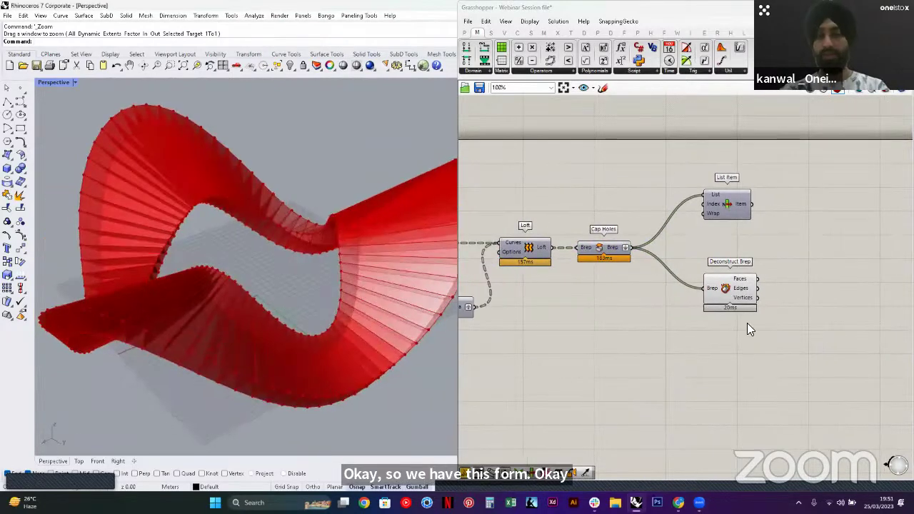
pyautogui.moveTo(748, 324); pyautogui.dragTo(690, 266)
pyautogui.middleClick(714, 269)
pyautogui.click(744, 245)
# Add a Brep parameter beside Deconstruct Brep and feed it from the Faces output
pyautogui.moveTo(668, 254); pyautogui.dragTo(518, 261, button='right')
pyautogui.doubleClick(680, 293)
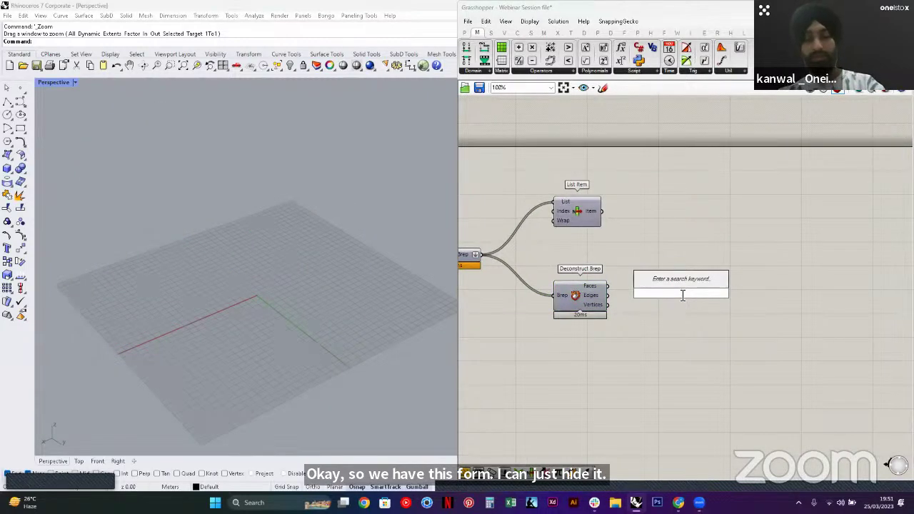
pyautogui.write('s')
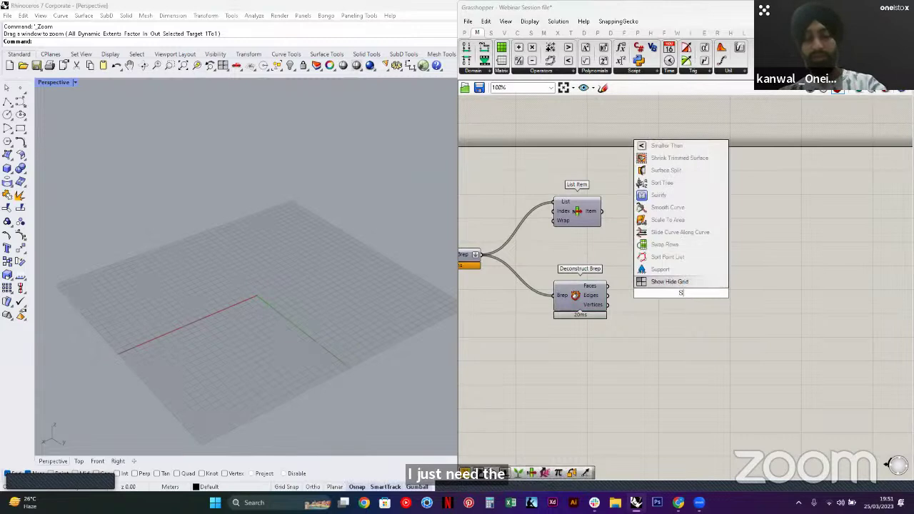
pyautogui.press('BackSpace')
pyautogui.write('BREP')
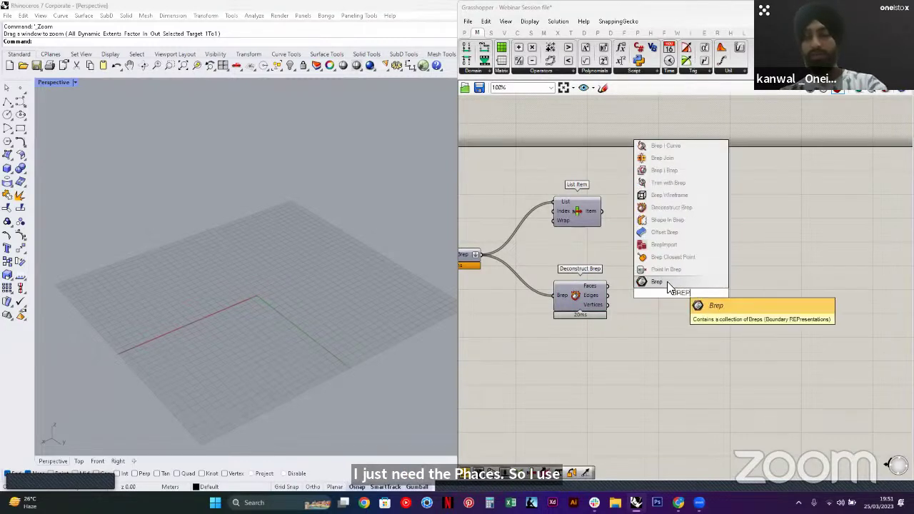
pyautogui.click(668, 284)
pyautogui.moveTo(609, 286); pyautogui.dragTo(647, 304)
pyautogui.click(647, 308)
pyautogui.moveTo(601, 299)
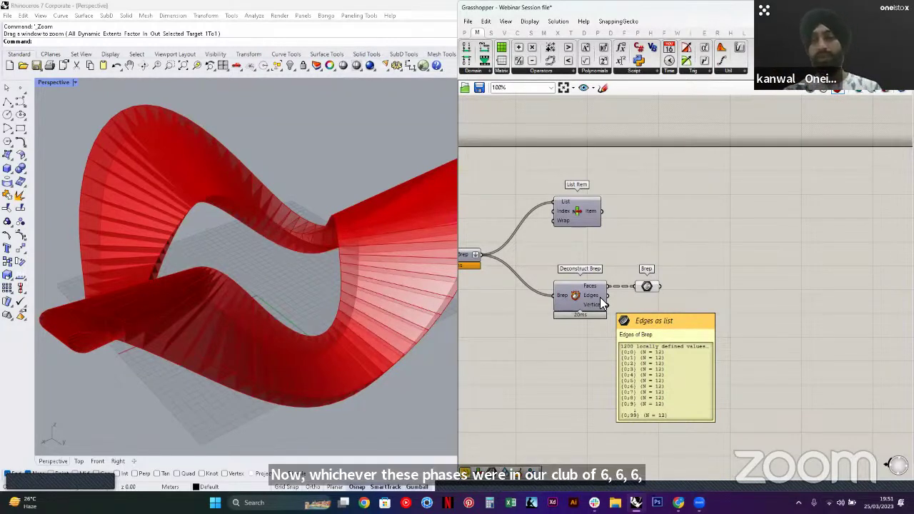
# Connect a new Panel to the Brep parameter's output and enlarge it to inspect how the faces are grouped into branches
pyautogui.doubleClick(684, 283)
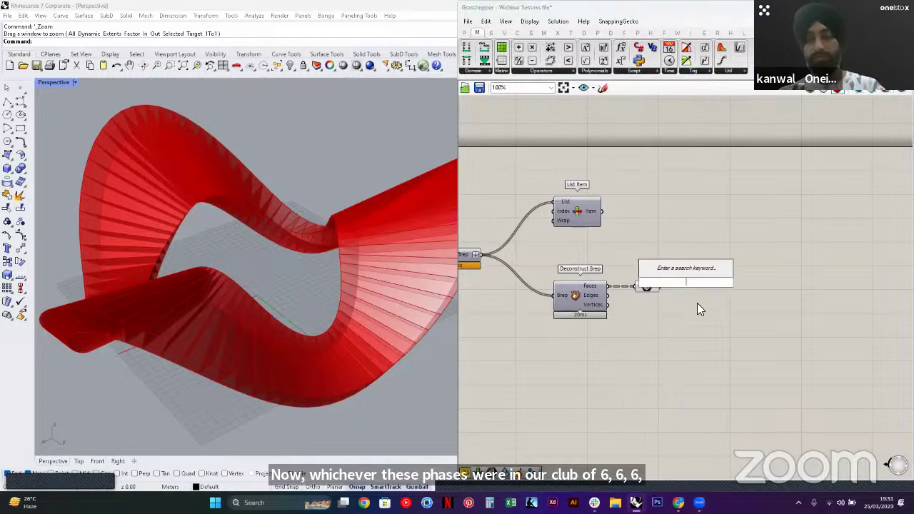
pyautogui.write('panel')
pyautogui.press('Return')
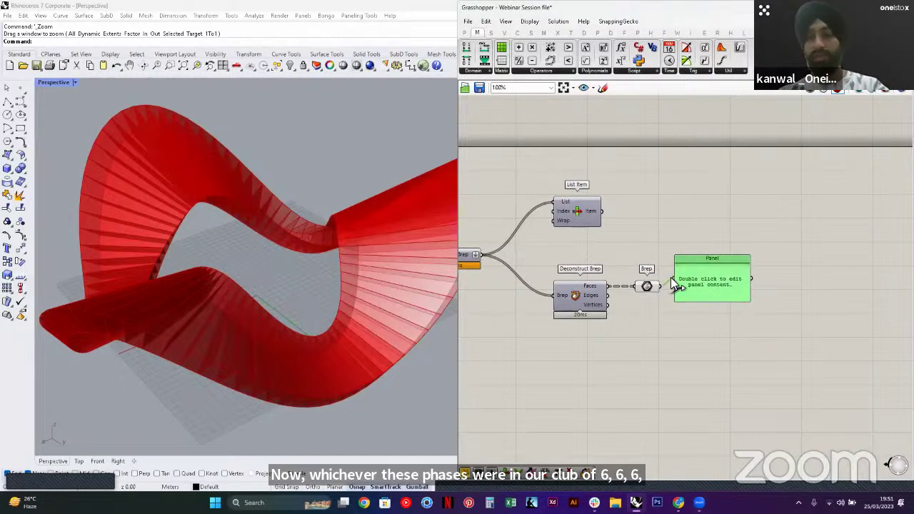
pyautogui.moveTo(671, 279); pyautogui.dragTo(676, 278)
pyautogui.moveTo(724, 302); pyautogui.dragTo(724, 330)
pyautogui.scroll(2, 688, 274)
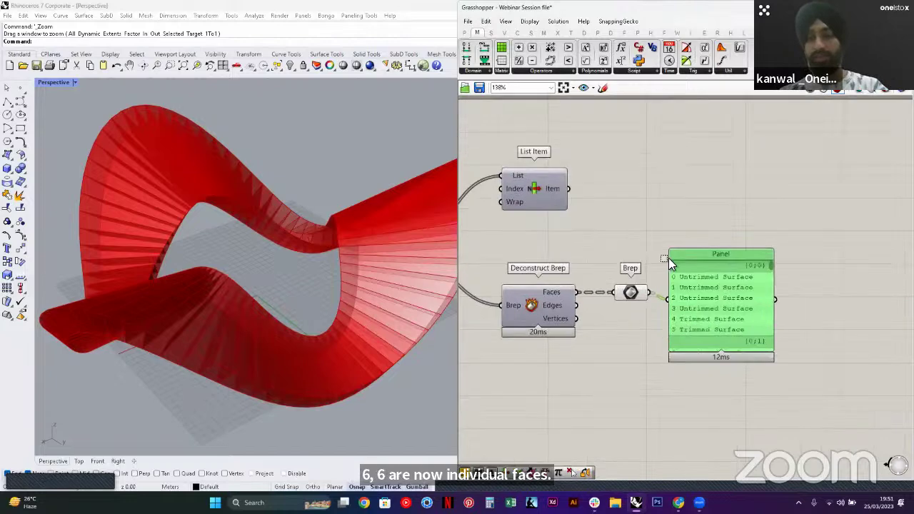
pyautogui.moveTo(666, 257); pyautogui.dragTo(785, 338)
pyautogui.moveTo(735, 290); pyautogui.dragTo(695, 286, button='right')
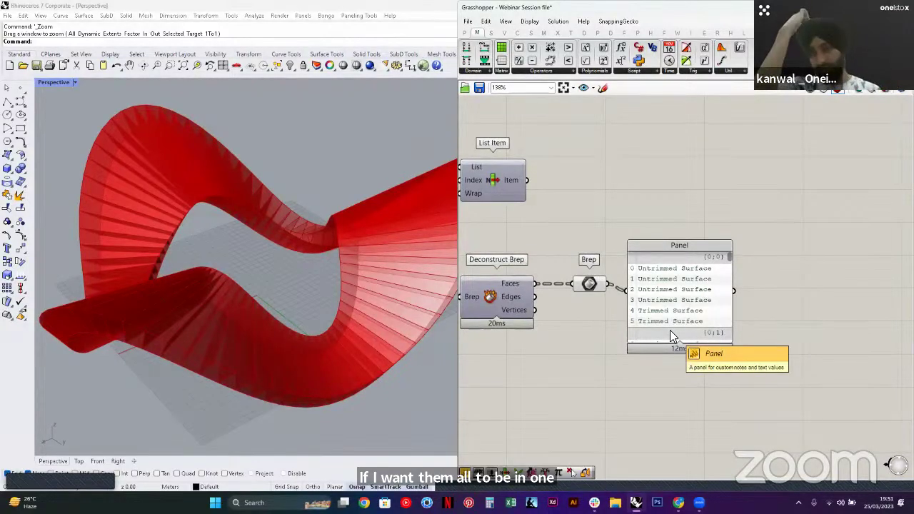
# Move the Panel farther away from the Brep parameter and add a Flatten Tree component fed by the Brep output
pyautogui.rightClick(597, 285)
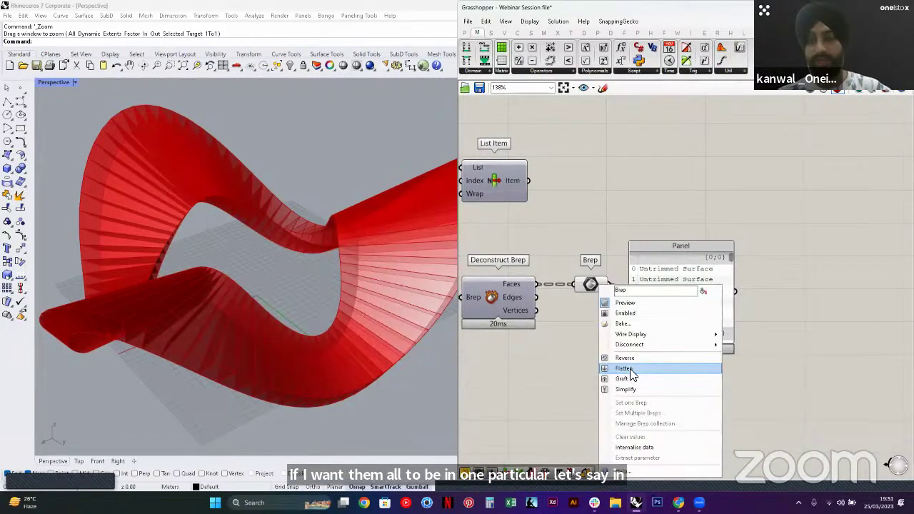
pyautogui.moveTo(680, 245); pyautogui.dragTo(861, 221)
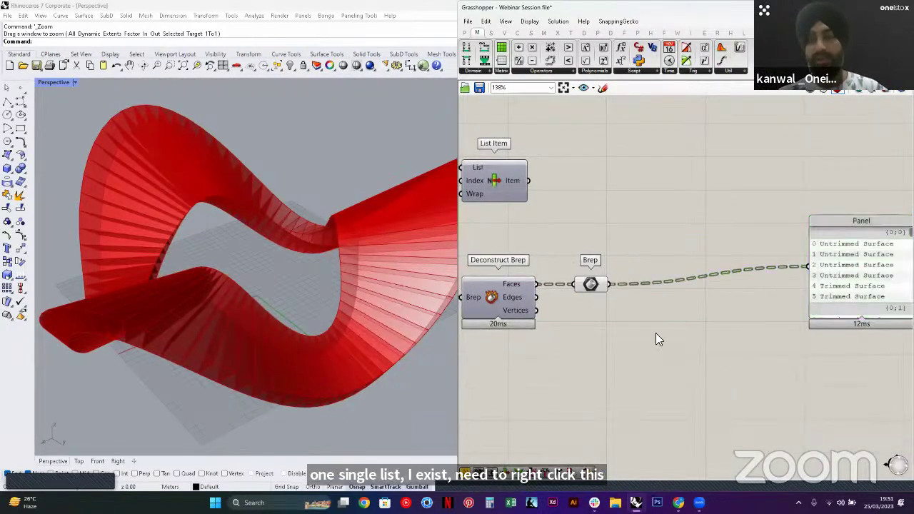
pyautogui.doubleClick(656, 332)
pyautogui.write('Fl')
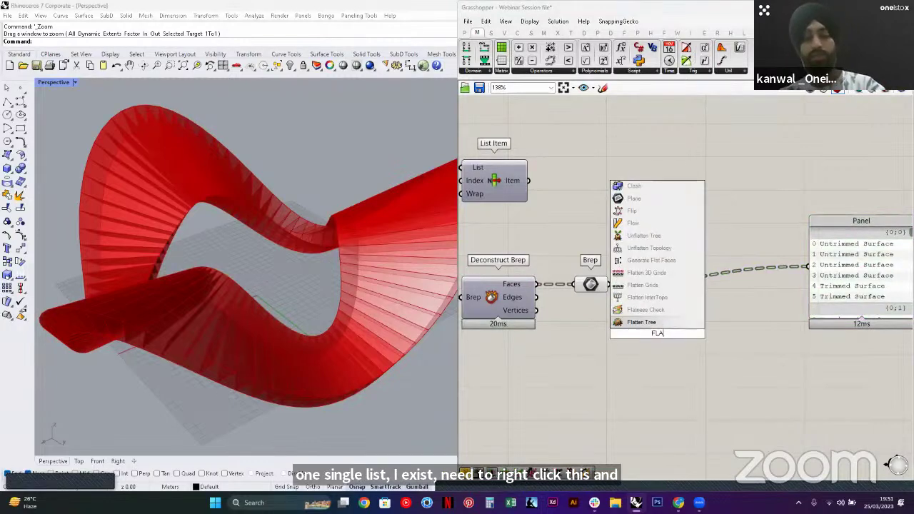
pyautogui.click(641, 310)
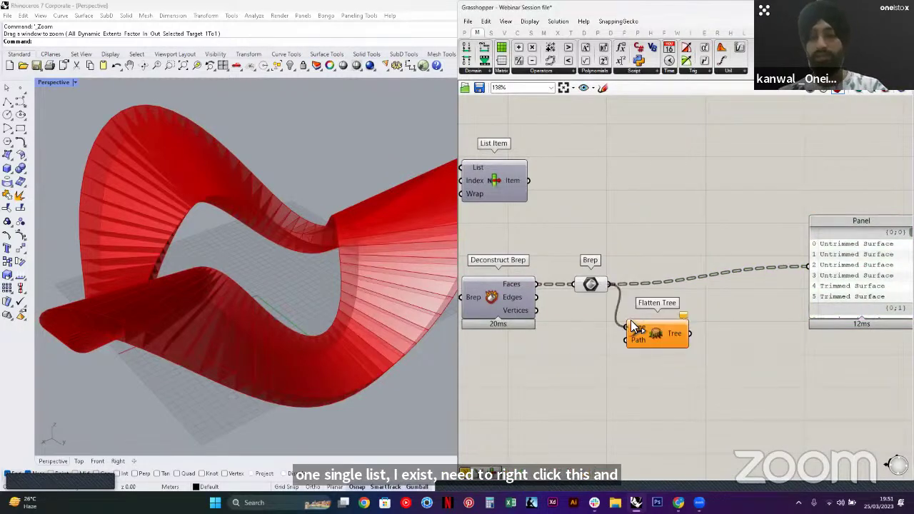
pyautogui.moveTo(630, 320); pyautogui.dragTo(629, 326)
# Feed the Panel from the Flatten Tree output and lengthen it to inspect the single flattened list of faces
pyautogui.moveTo(712, 322); pyautogui.dragTo(610, 319, button='right')
pyautogui.moveTo(589, 331); pyautogui.dragTo(707, 266)
pyautogui.moveTo(776, 304); pyautogui.dragTo(711, 280, button='right')
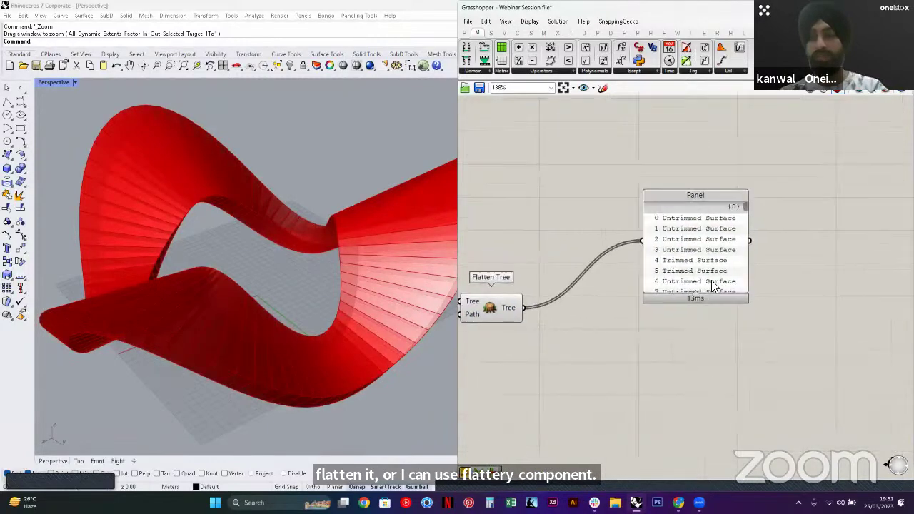
pyautogui.moveTo(705, 297); pyautogui.dragTo(705, 397)
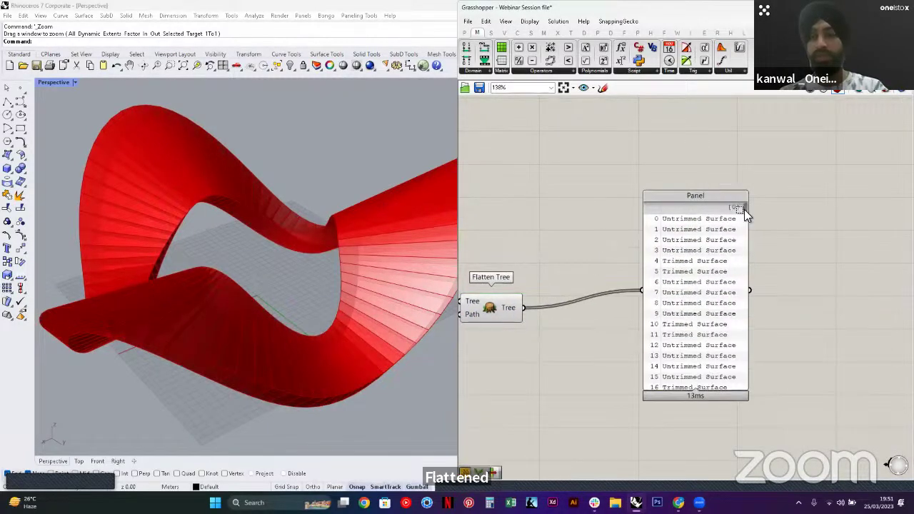
pyautogui.moveTo(744, 213); pyautogui.dragTo(743, 216)
pyautogui.scroll(-5, 682, 315)
pyautogui.moveTo(667, 266); pyautogui.dragTo(638, 200, button='right')
pyautogui.moveTo(650, 298); pyautogui.dragTo(651, 434)
pyautogui.moveTo(563, 314); pyautogui.dragTo(616, 316, button='right')
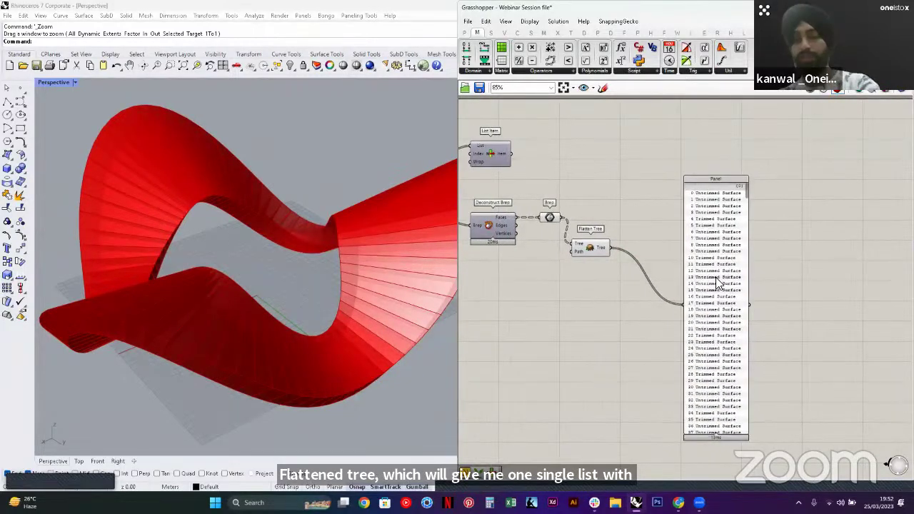
# Delete the Panel and align Flatten Tree in line with the Brep parameter
pyautogui.click(716, 279)
pyautogui.press('Delete')
pyautogui.moveTo(582, 249); pyautogui.dragTo(597, 222)
pyautogui.click(611, 259)
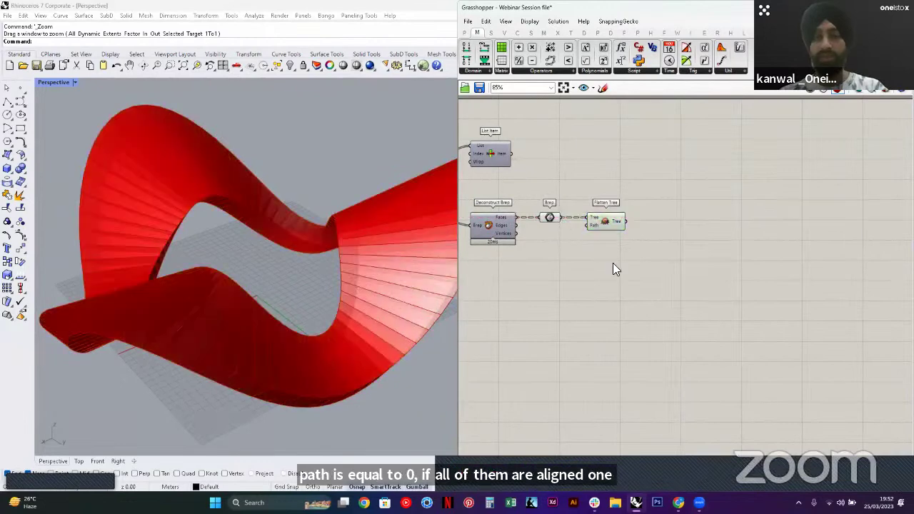
pyautogui.moveTo(613, 263); pyautogui.dragTo(668, 286, button='right')
pyautogui.moveTo(277, 351); pyautogui.dragTo(441, 262, button='right')
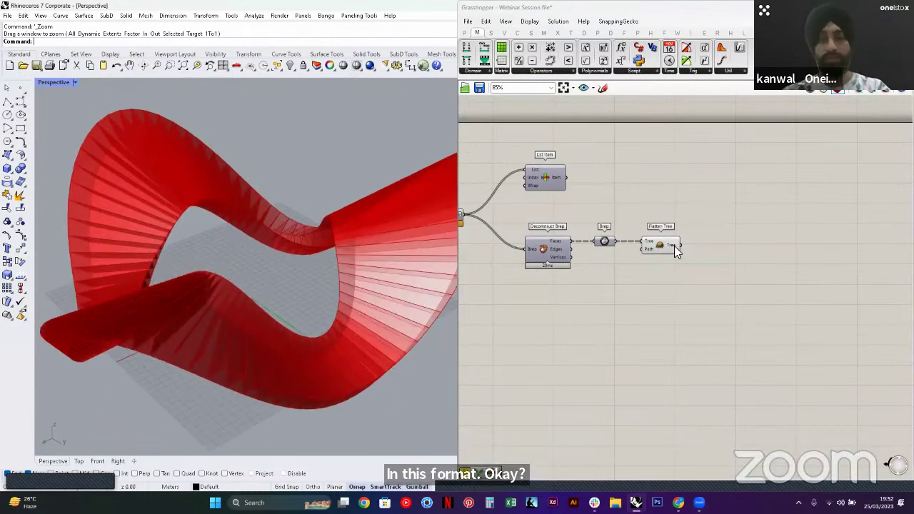
pyautogui.scroll(-5, 292, 294)
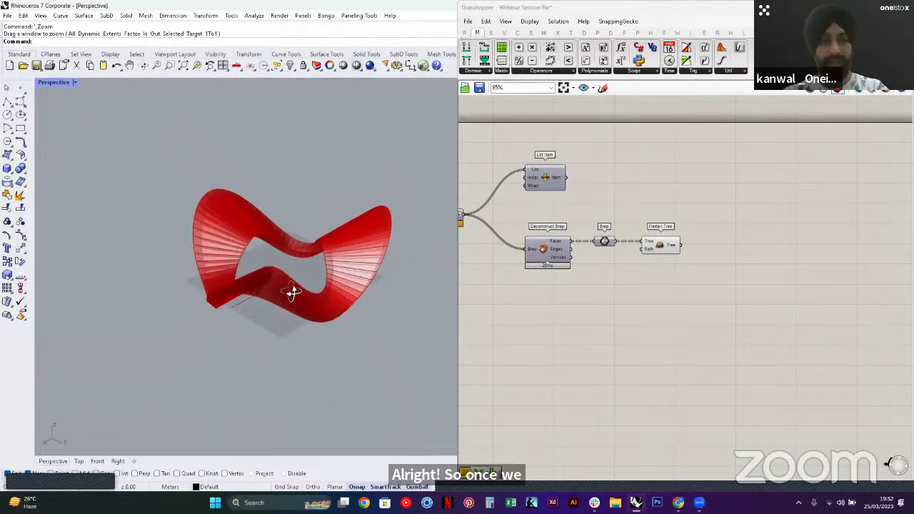
pyautogui.moveTo(291, 292); pyautogui.dragTo(676, 277, button='right')
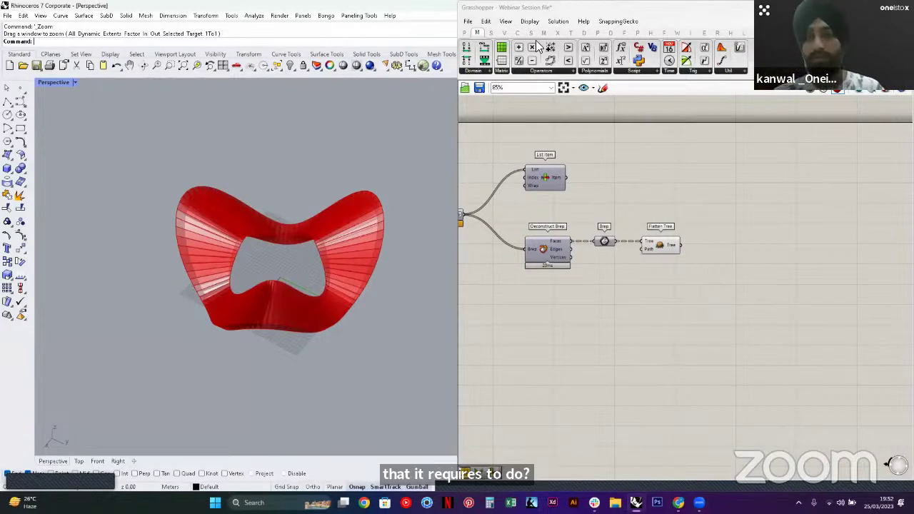
pyautogui.click(467, 34)
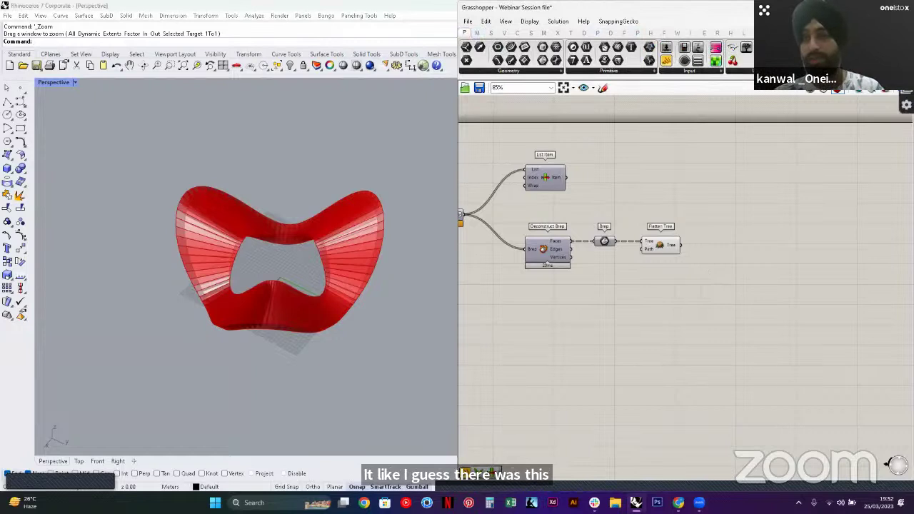
pyautogui.click(905, 34)
pyautogui.click(754, 295)
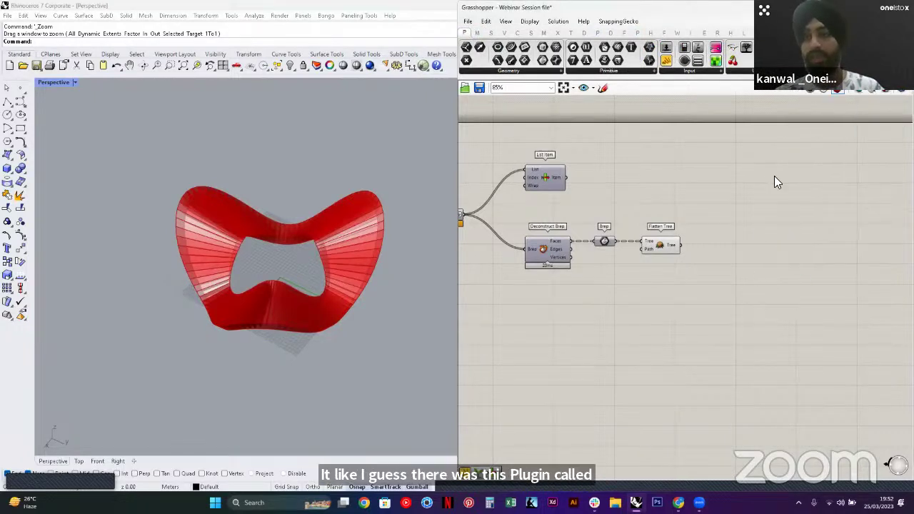
pyautogui.click(663, 33)
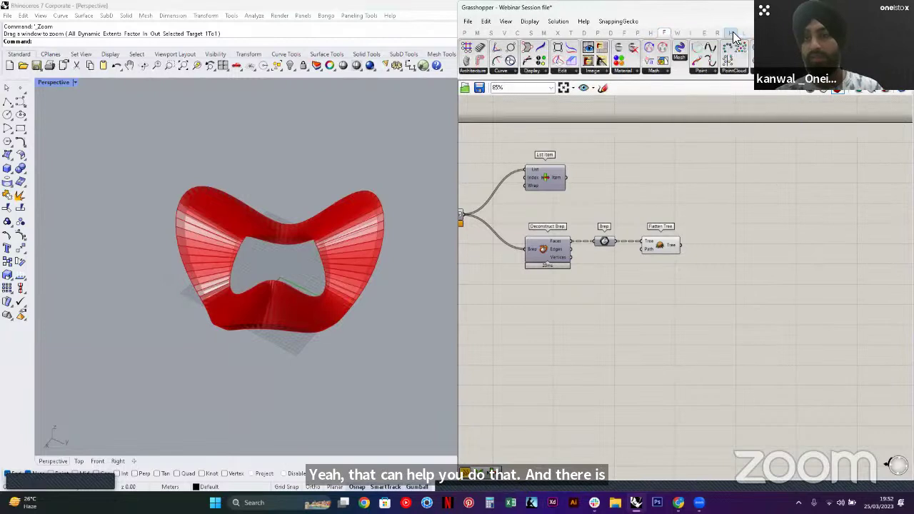
pyautogui.click(465, 34)
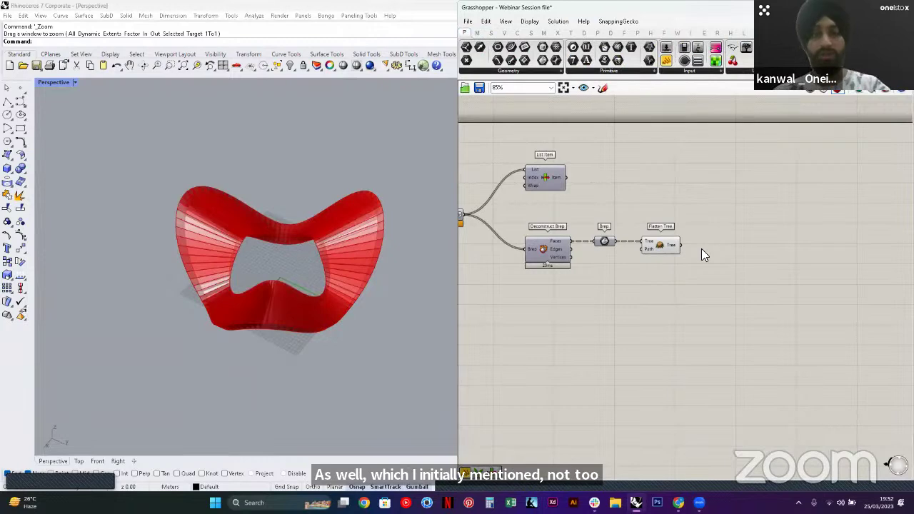
pyautogui.moveTo(324, 257); pyautogui.dragTo(381, 290, button='right')
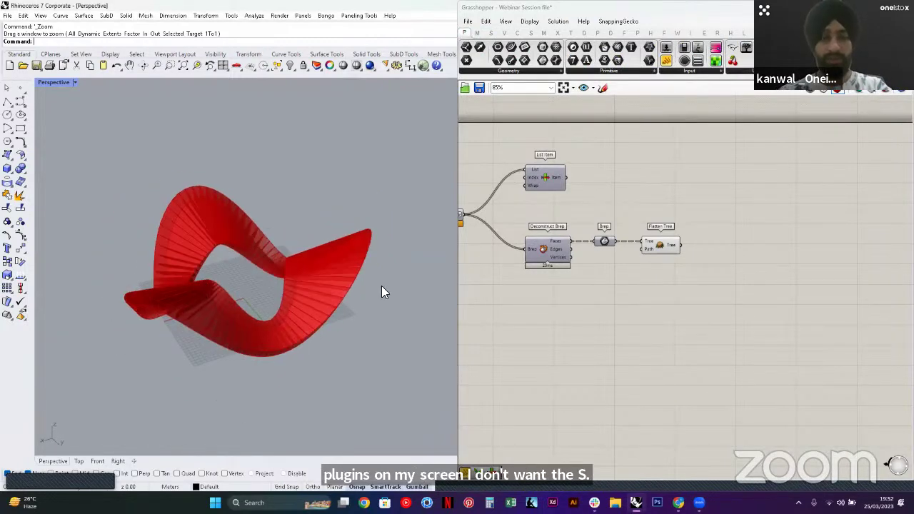
# Add an Evaluate Surface component, connect the Flatten Tree output to its Surface input and reparameterize that input
pyautogui.doubleClick(759, 242)
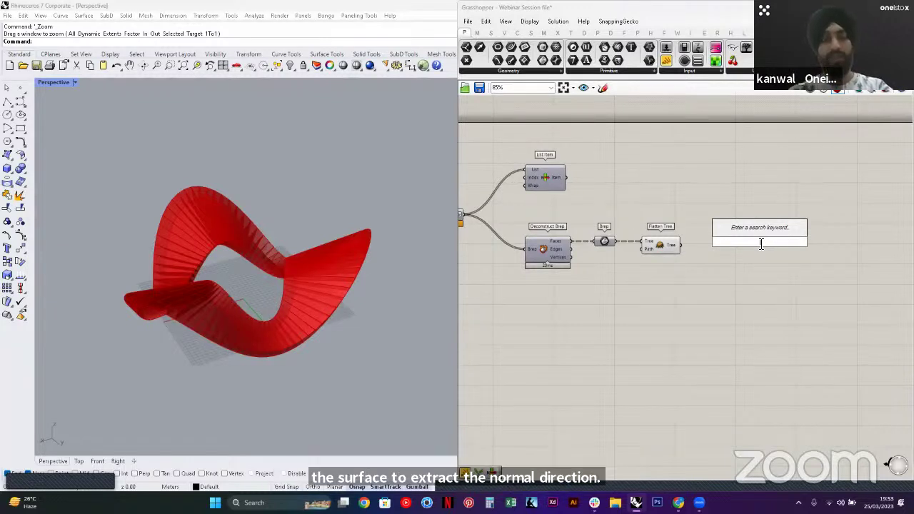
pyautogui.write('EVALUATE')
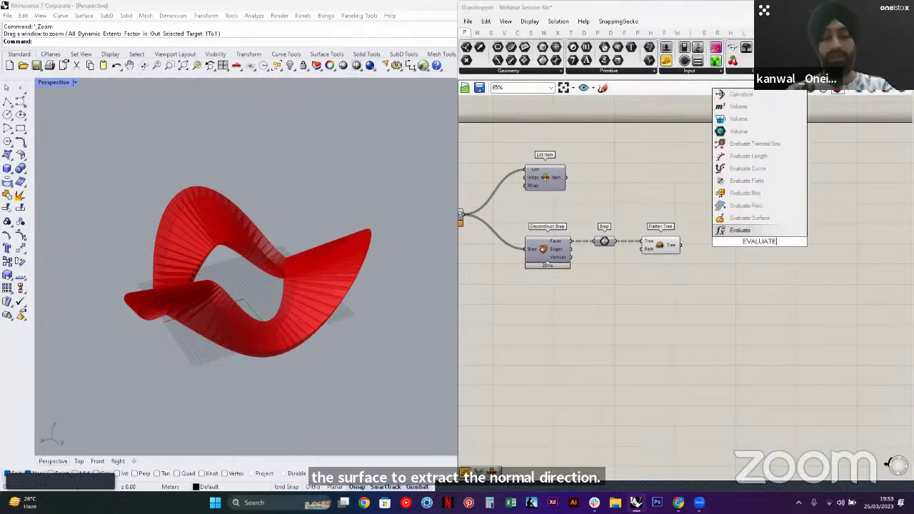
pyautogui.click(767, 221)
pyautogui.scroll(3, 767, 221)
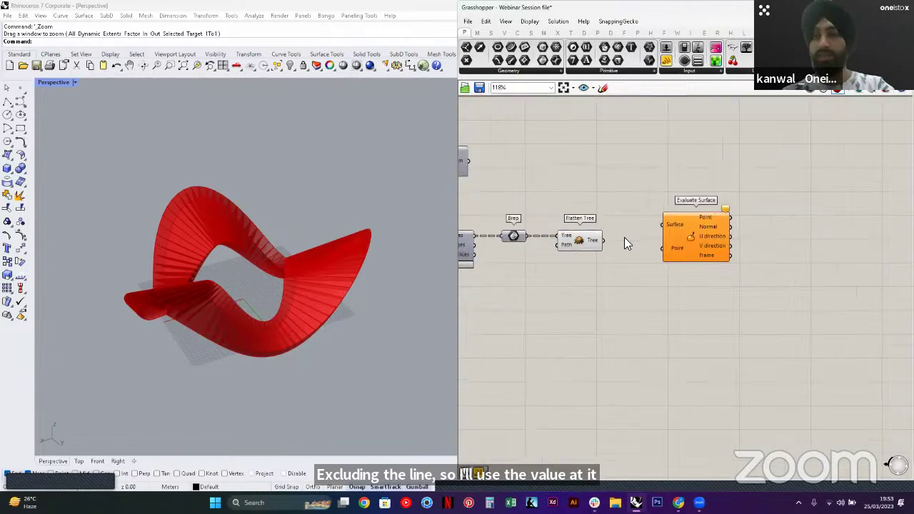
pyautogui.moveTo(671, 226); pyautogui.dragTo(702, 244)
pyautogui.moveTo(673, 269); pyautogui.dragTo(590, 266, button='right')
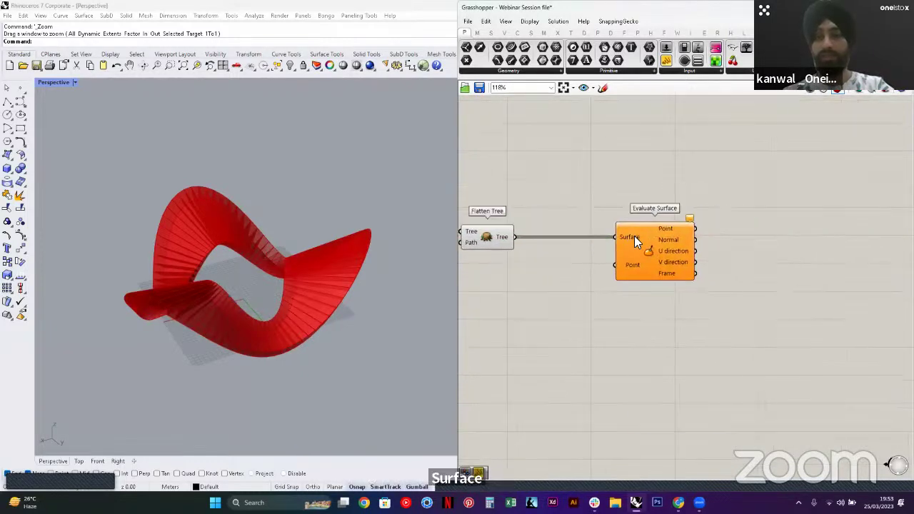
pyautogui.rightClick(632, 236)
pyautogui.click(678, 342)
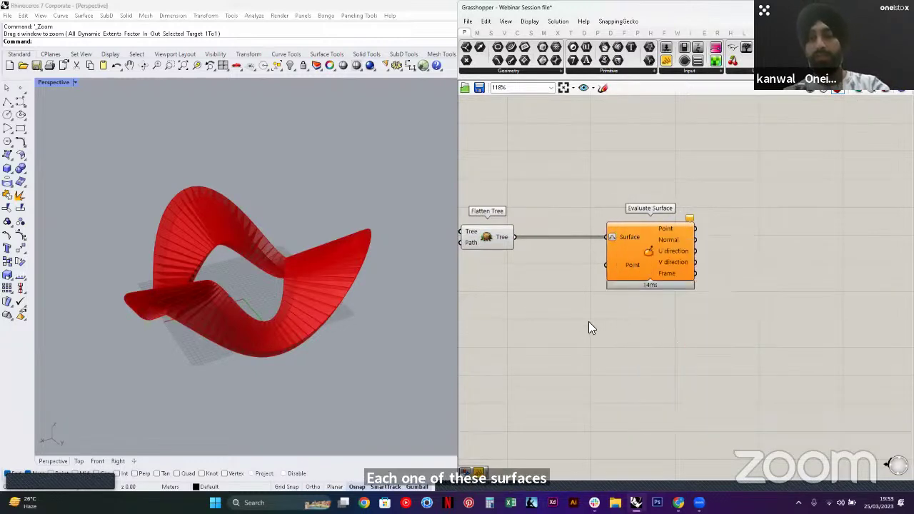
# Add an MD Slider below Flatten Tree, ahead of the Evaluate Surface component
pyautogui.moveTo(532, 307); pyautogui.dragTo(632, 310, button='right')
pyautogui.doubleClick(635, 305)
pyautogui.write('md')
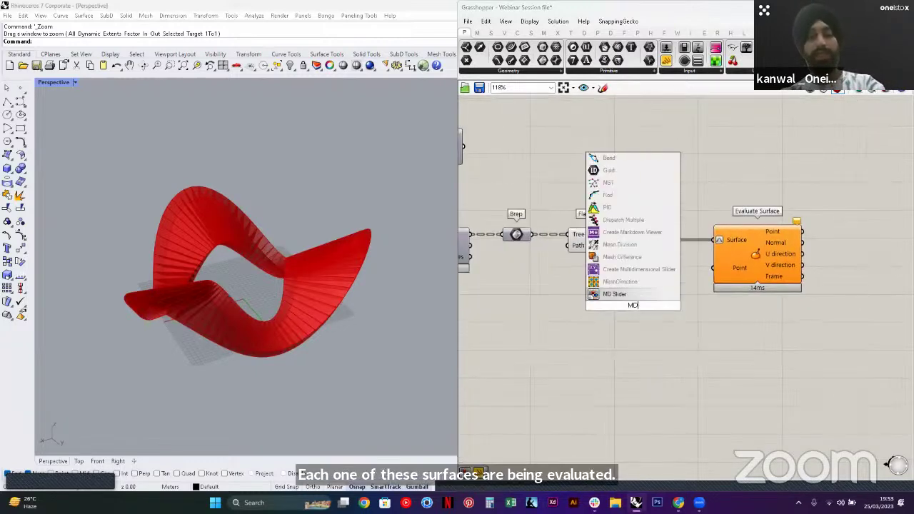
pyautogui.click(627, 296)
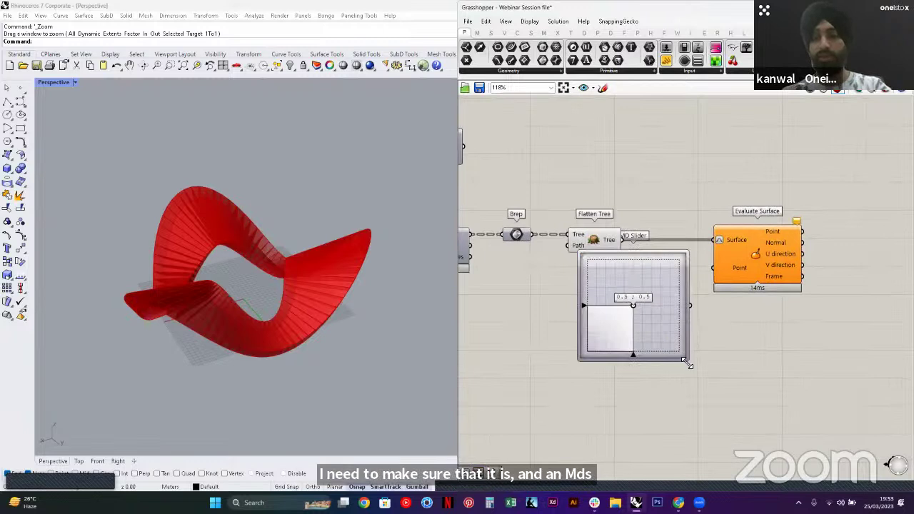
# Shrink the MD Slider, connect it to the Point input of Evaluate Surface and inspect the evaluated frames on the faces
pyautogui.moveTo(687, 358); pyautogui.dragTo(608, 322)
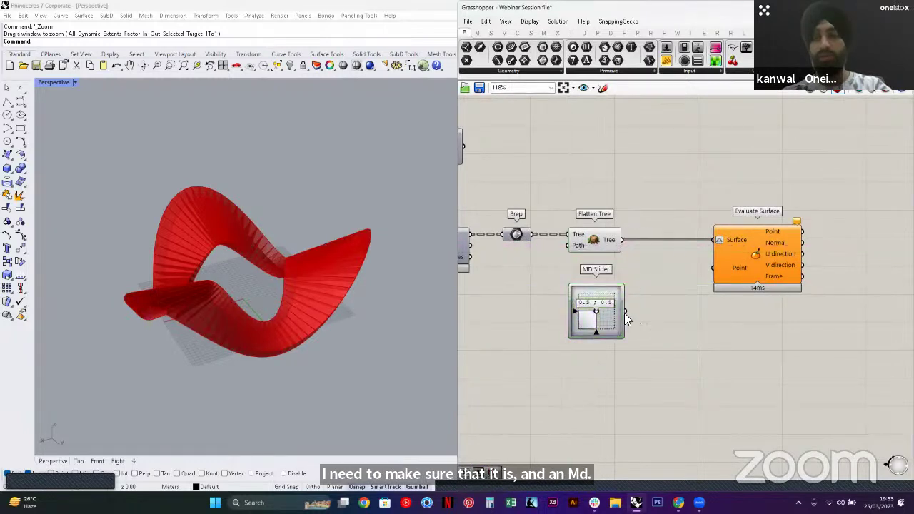
pyautogui.moveTo(680, 262); pyautogui.dragTo(735, 270)
pyautogui.moveTo(314, 285); pyautogui.dragTo(94, 295, button='right')
pyautogui.scroll(4, 254, 320)
pyautogui.scroll(4, 94, 295)
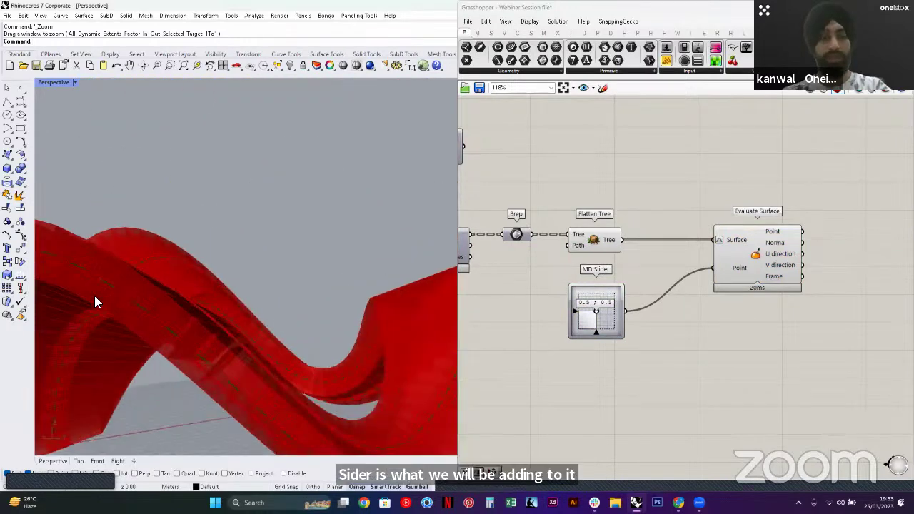
pyautogui.click(777, 243)
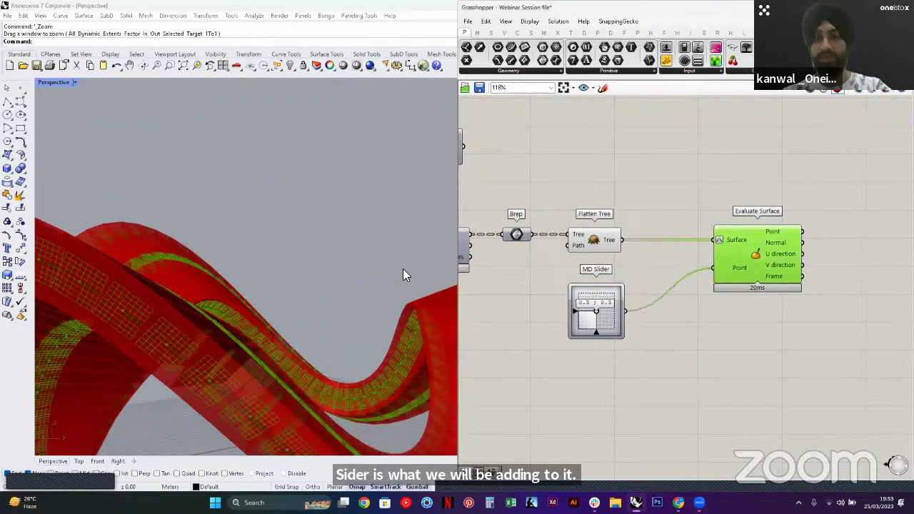
pyautogui.moveTo(404, 271); pyautogui.dragTo(214, 347, button='right')
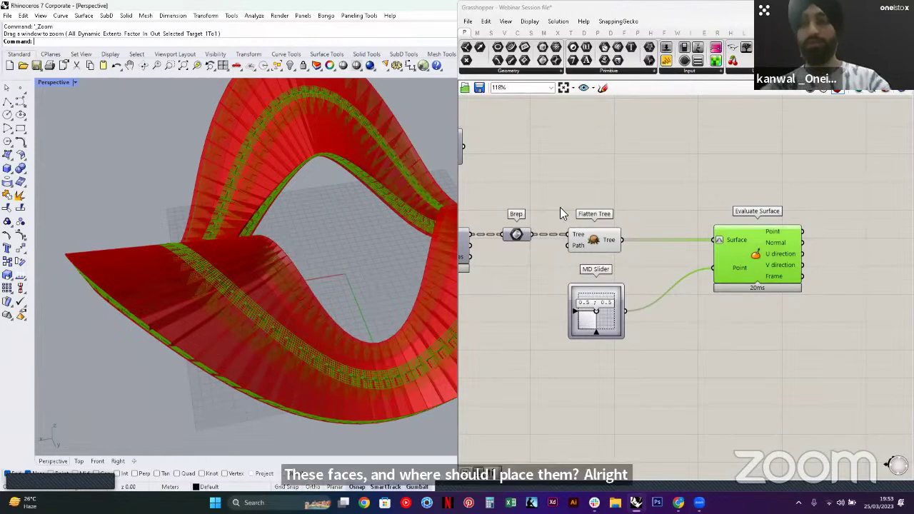
pyautogui.scroll(-3, 648, 212)
pyautogui.click(579, 279)
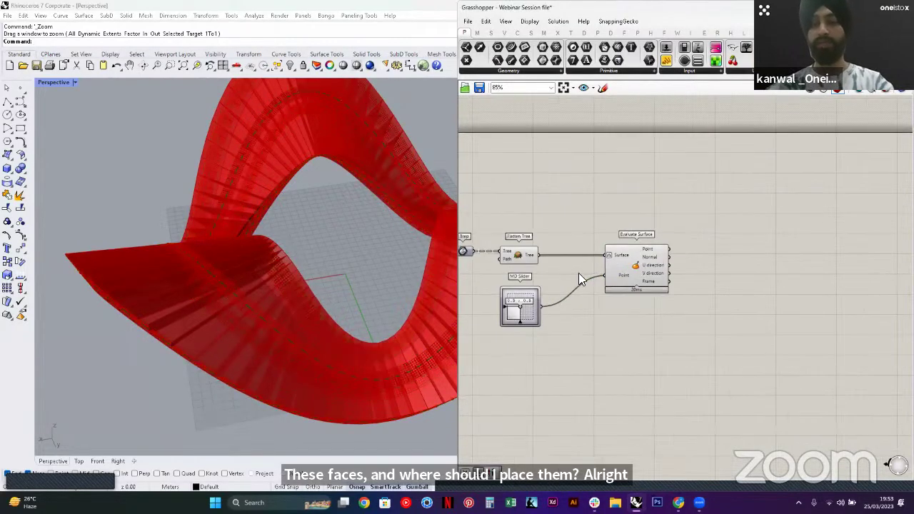
pyautogui.moveTo(579, 274); pyautogui.dragTo(676, 262, button='right')
pyautogui.moveTo(738, 335); pyautogui.dragTo(609, 217)
pyautogui.moveTo(665, 247); pyautogui.dragTo(582, 251, button='right')
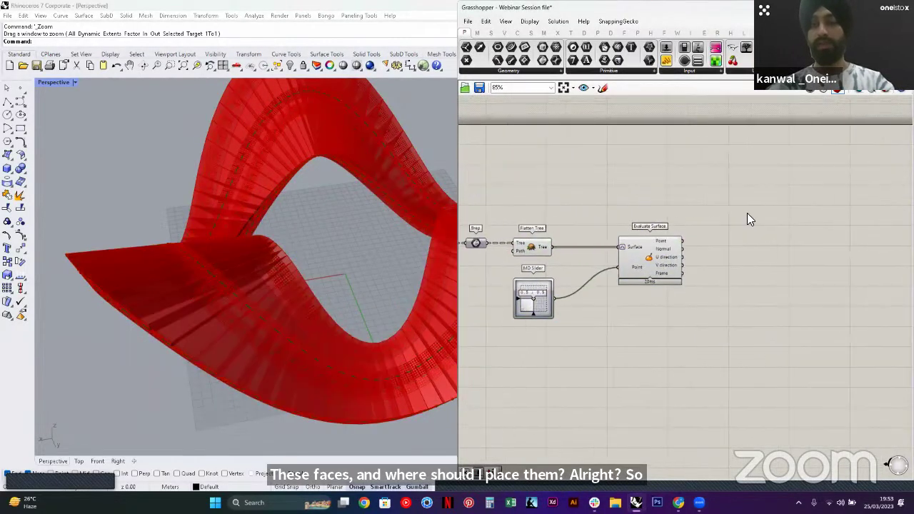
pyautogui.scroll(-3, 717, 214)
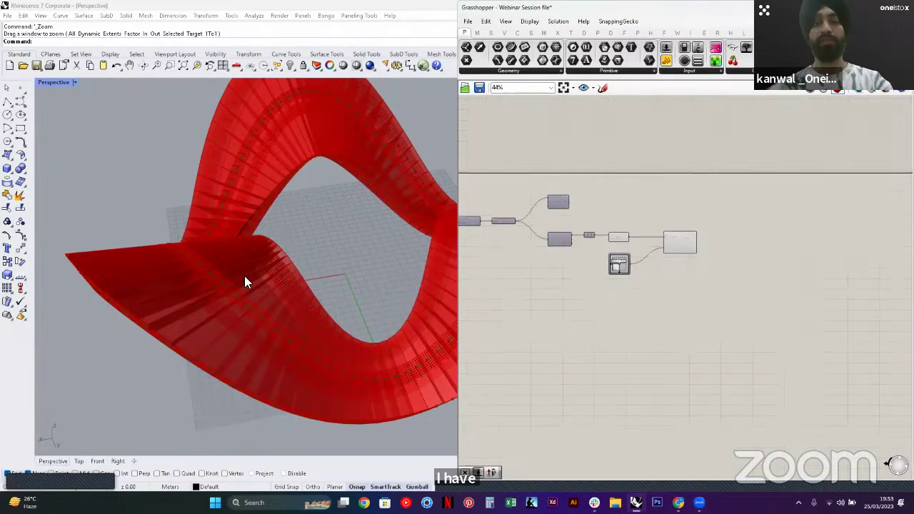
pyautogui.scroll(-5, 244, 277)
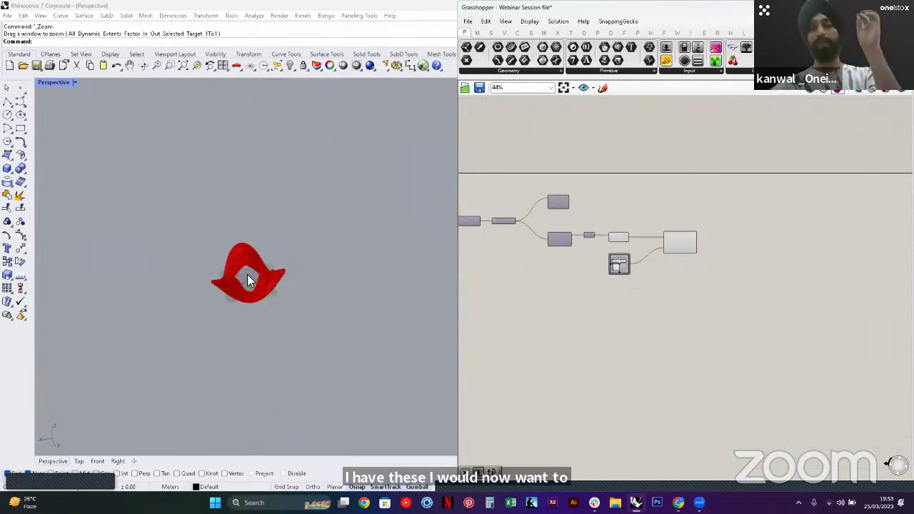
pyautogui.scroll(2, 699, 223)
pyautogui.doubleClick(703, 213)
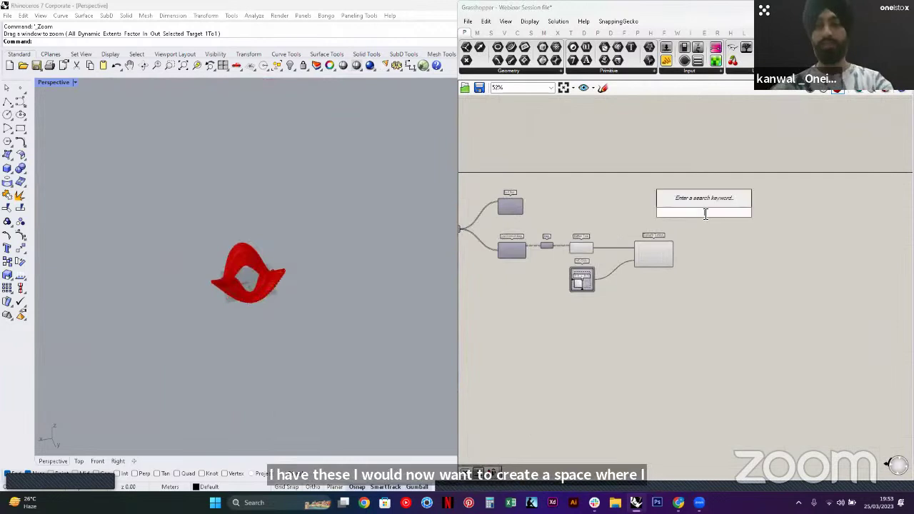
pyautogui.write('RECT')
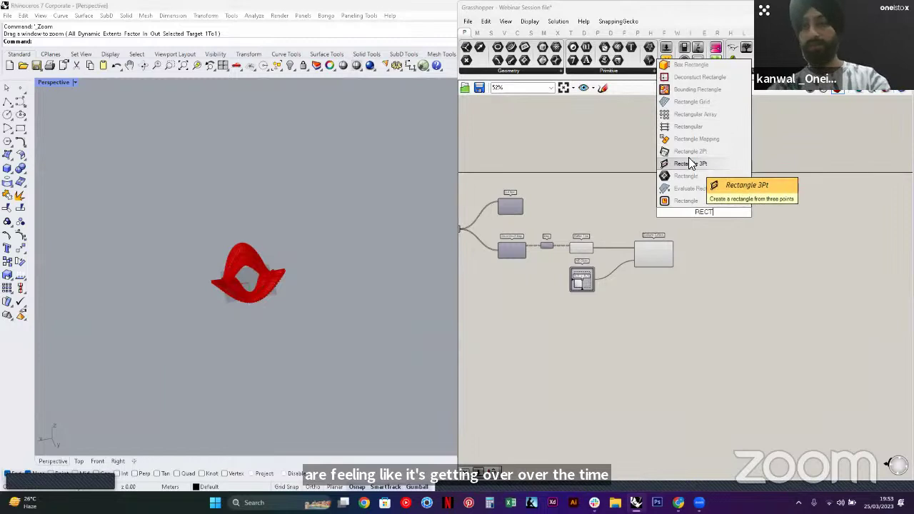
pyautogui.click(728, 238)
# Add a Rectangular Array component and place it in the free area below Evaluate Surface
pyautogui.scroll(5, 727, 238)
pyautogui.doubleClick(725, 214)
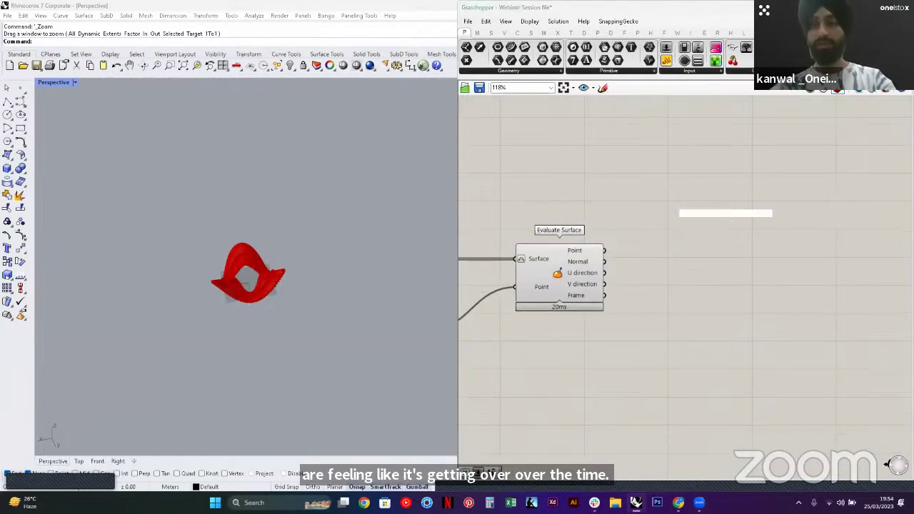
pyautogui.write('ARray')
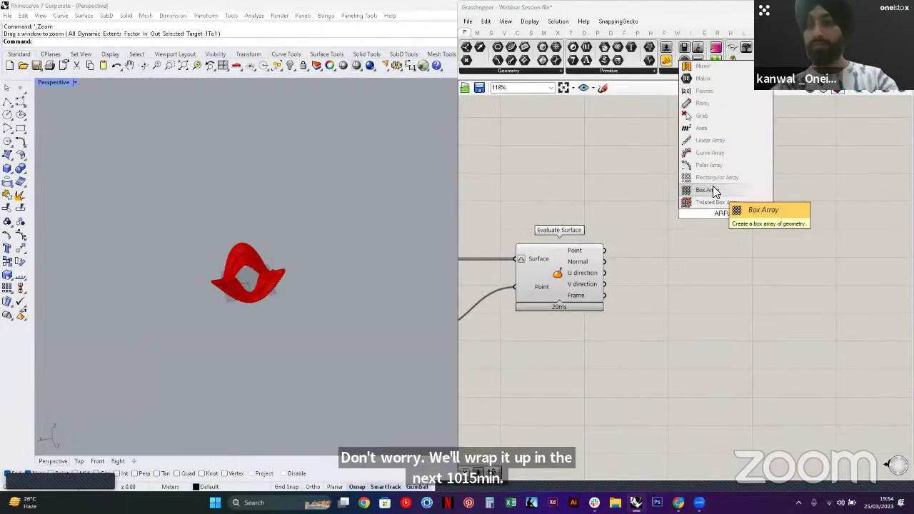
pyautogui.click(707, 178)
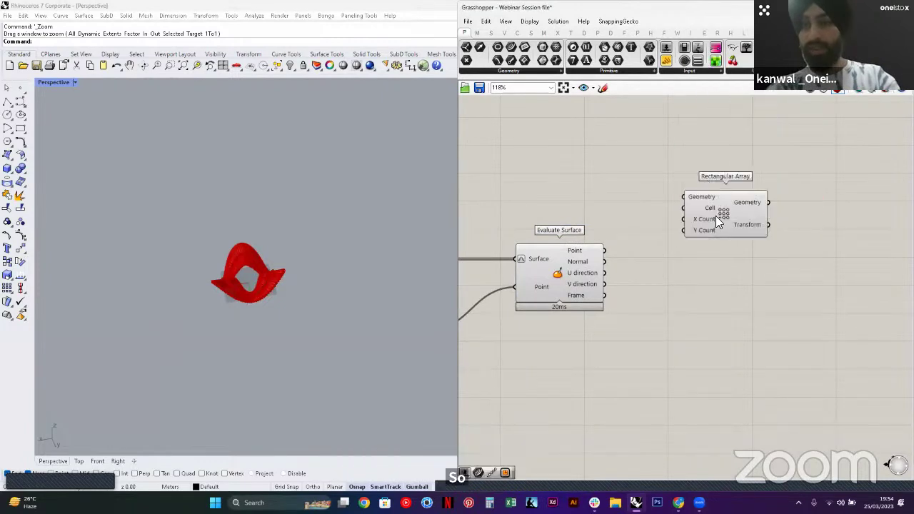
pyautogui.moveTo(696, 193); pyautogui.dragTo(663, 136, button='right')
pyautogui.scroll(-3, 662, 136)
pyautogui.moveTo(676, 144); pyautogui.dragTo(598, 303)
# Add the Rectangle component that creates a rectangle on a plane, ahead of the Rectangular Array
pyautogui.moveTo(501, 302); pyautogui.dragTo(594, 285, button='right')
pyautogui.scroll(1, 642, 287)
pyautogui.click(642, 287)
pyautogui.doubleClick(594, 292)
pyautogui.write('RECT')
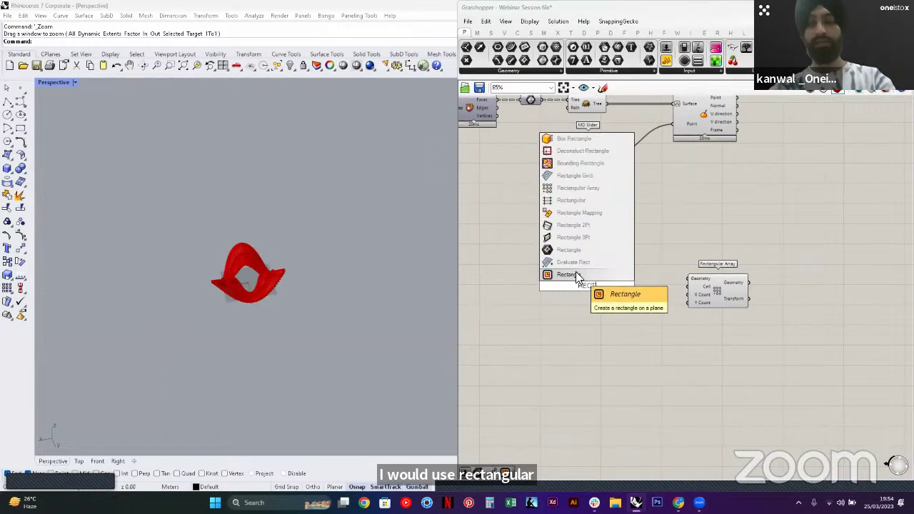
pyautogui.click(577, 277)
pyautogui.moveTo(513, 298); pyautogui.dragTo(571, 291, button='right')
pyautogui.doubleClick(574, 288)
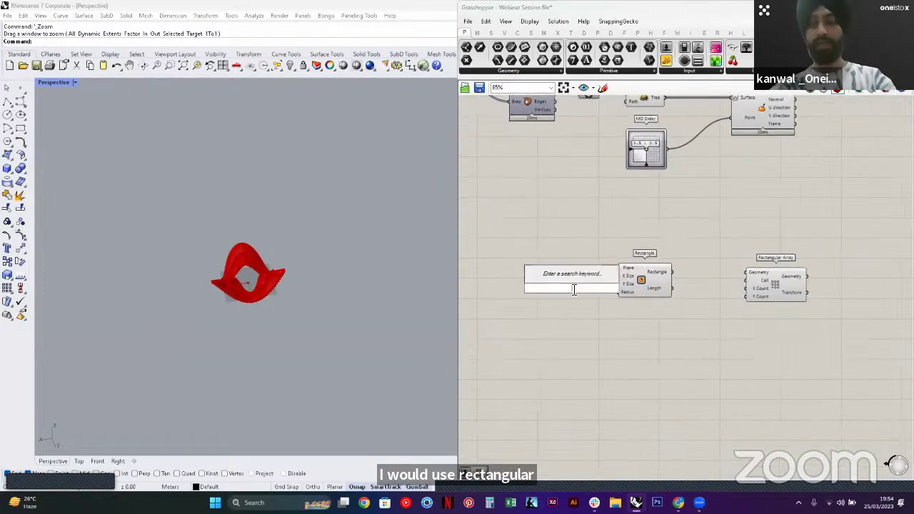
pyautogui.click(474, 269)
# Place a point object in the Rhino viewport in the empty space away from the looped structure
pyautogui.scroll(-7, 205, 250)
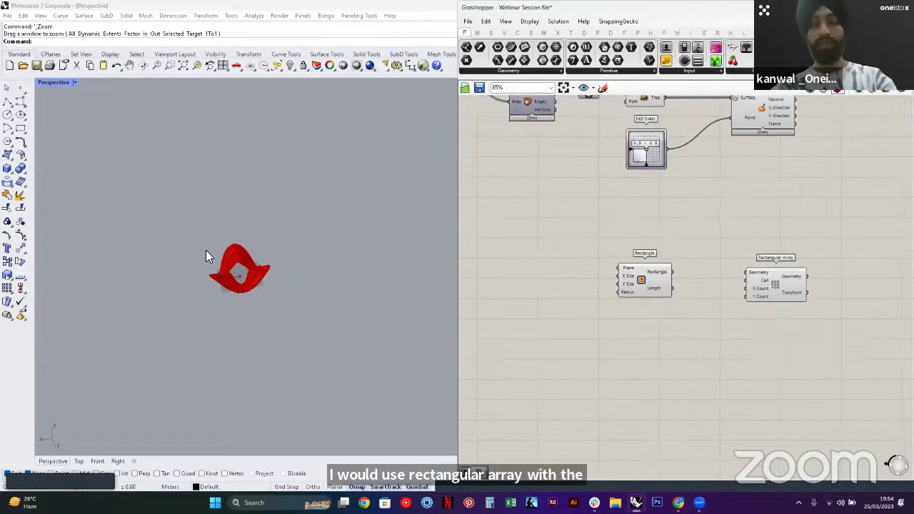
pyautogui.click(20, 89)
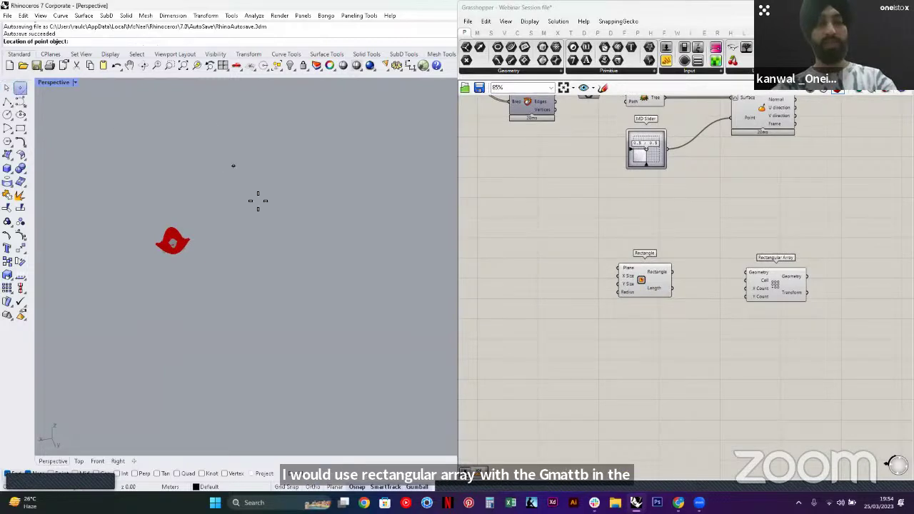
pyautogui.moveTo(260, 208); pyautogui.dragTo(209, 278, button='right')
pyautogui.scroll(10, 417, 324)
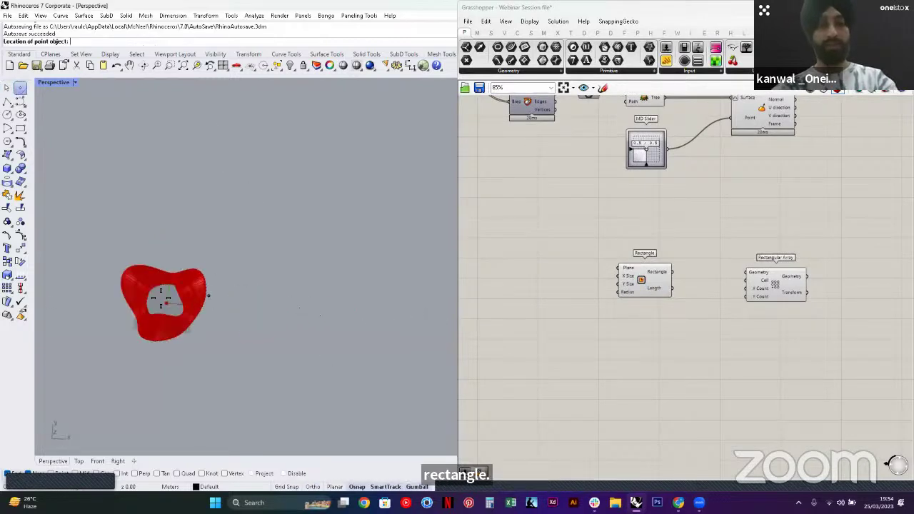
pyautogui.keyDown('shift'); pyautogui.moveTo(164, 299); pyautogui.dragTo(195, 293, button='right'); pyautogui.keyUp('shift')
pyautogui.scroll(3, 194, 294)
pyautogui.scroll(-4, 171, 293)
pyautogui.click(327, 192)
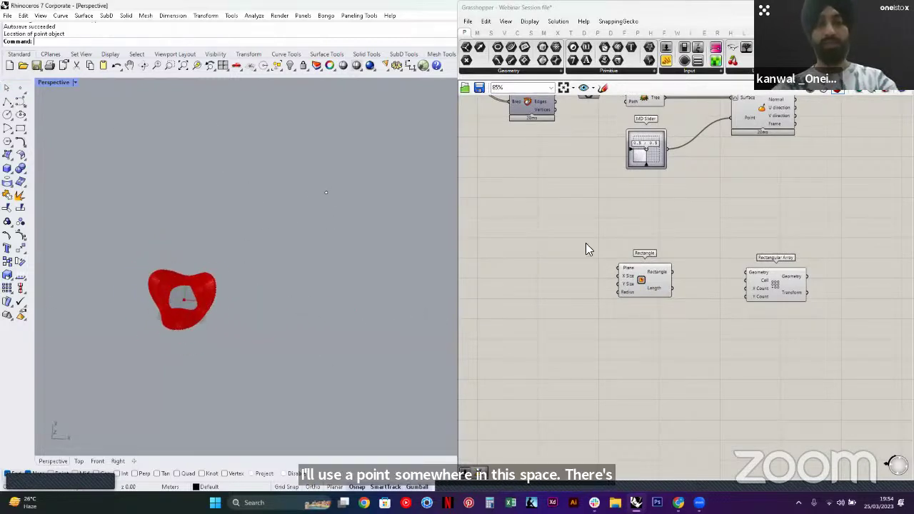
# Add a Number Slider with the value 500 and feed it into both the X Size and Y Size inputs of Rectangle
pyautogui.scroll(1, 641, 281)
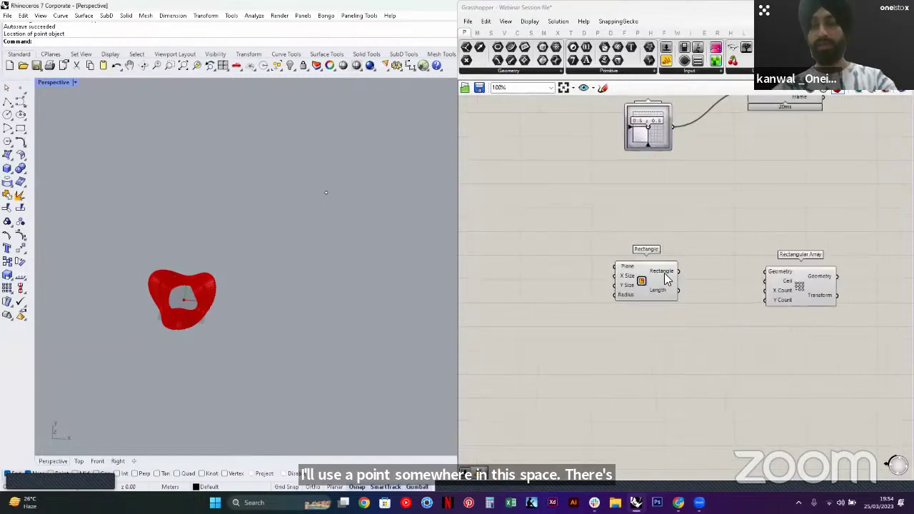
pyautogui.doubleClick(568, 278)
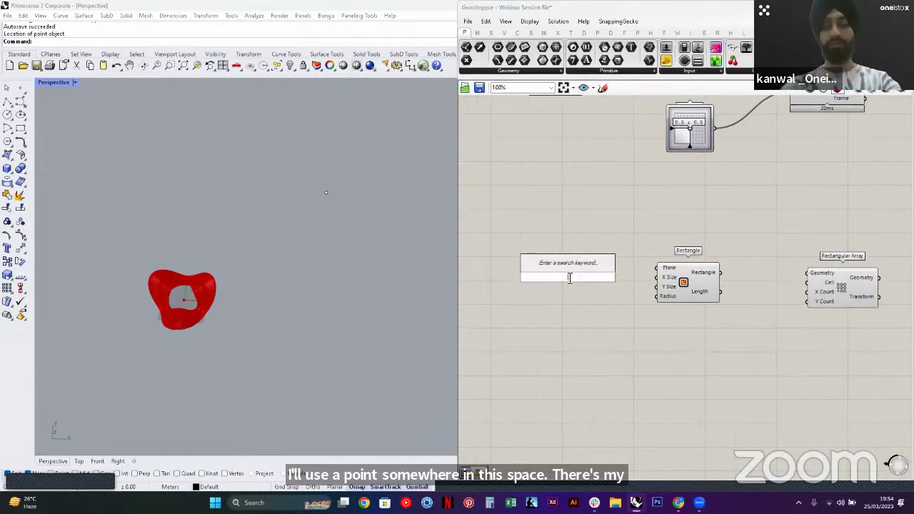
pyautogui.write('500.')
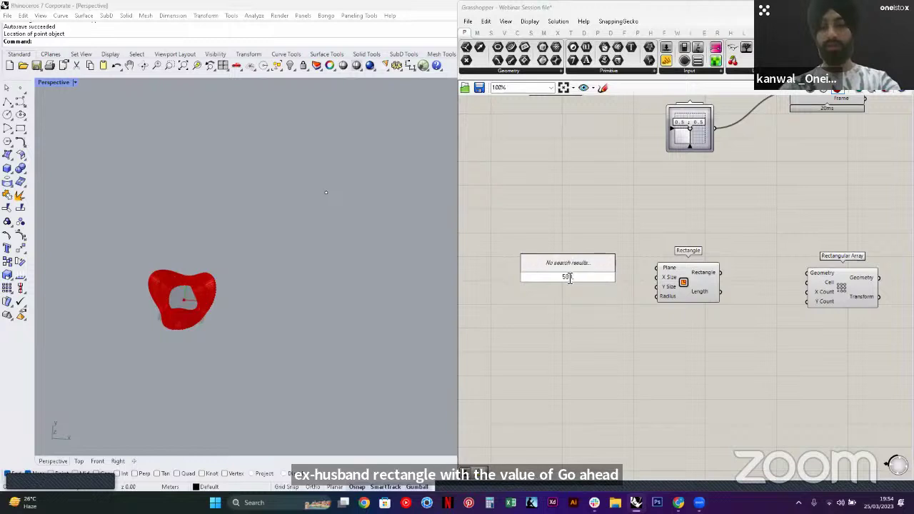
pyautogui.press('BackSpace')
pyautogui.press('Return')
pyautogui.scroll(1, 645, 261)
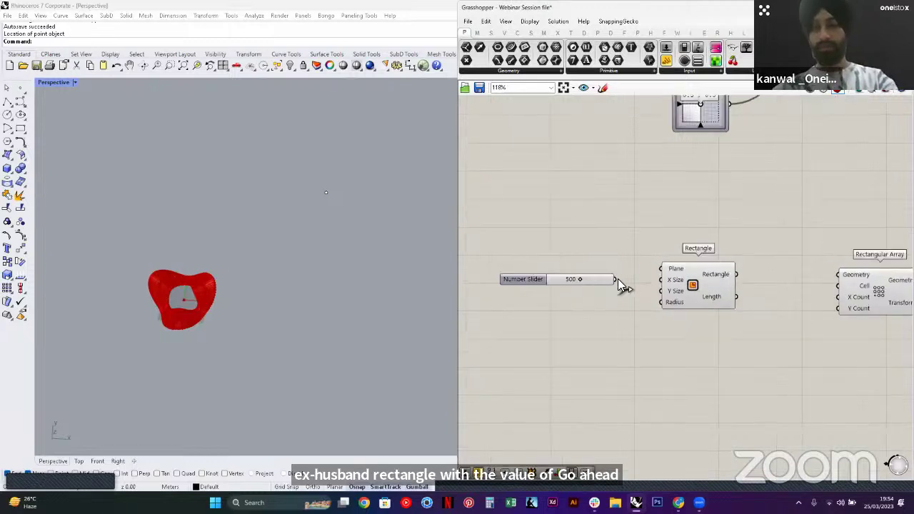
pyautogui.keyDown('shift'); pyautogui.moveTo(615, 279); pyautogui.dragTo(664, 286); pyautogui.keyUp('shift')
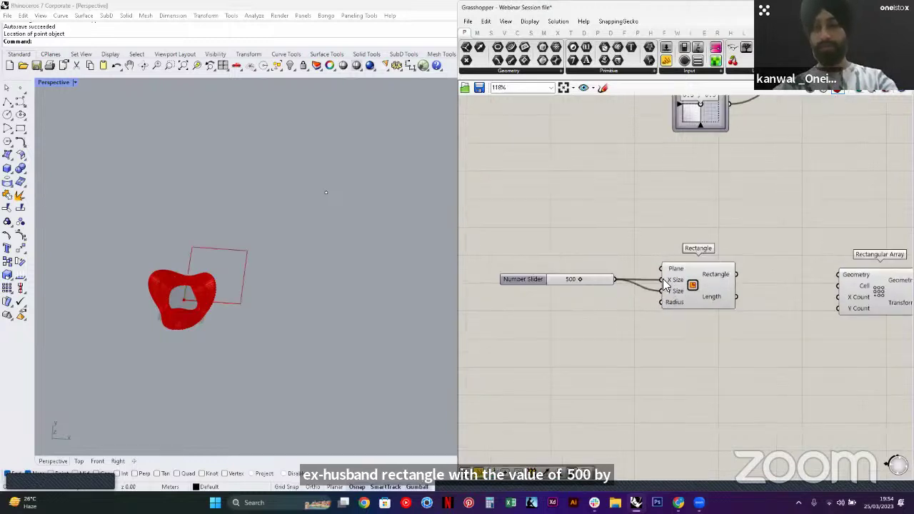
# Add a Point parameter referencing the placed Rhino point and connect it to the Plane input of Rectangle
pyautogui.doubleClick(581, 247)
pyautogui.write('point')
pyautogui.press('Return')
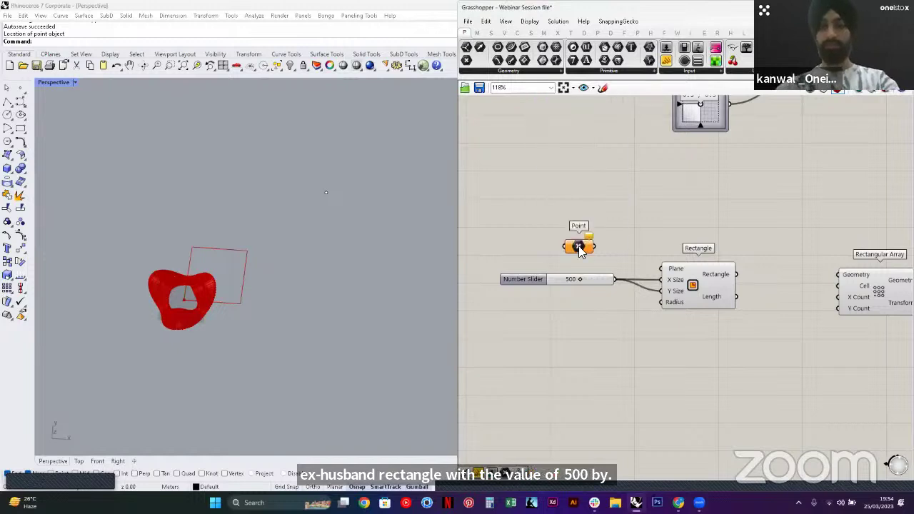
pyautogui.rightClick(591, 255)
pyautogui.click(579, 245)
pyautogui.rightClick(579, 246)
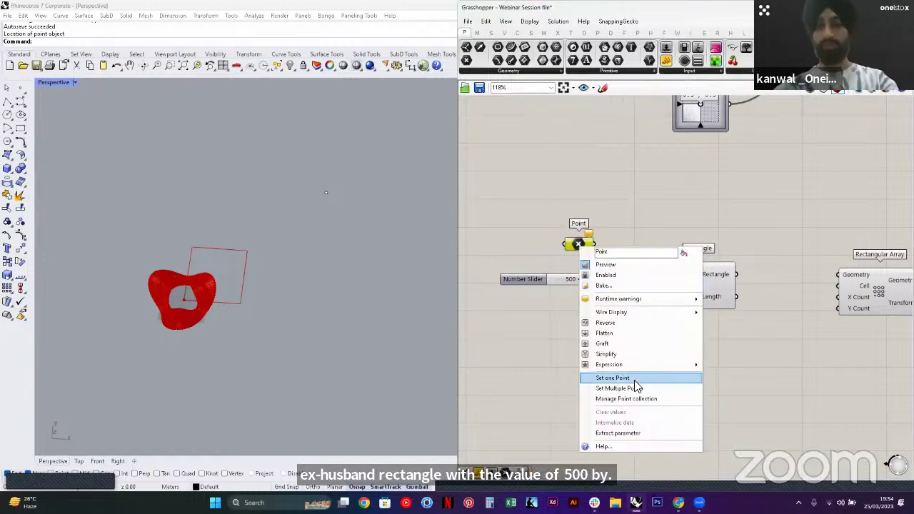
pyautogui.click(621, 378)
pyautogui.click(325, 192)
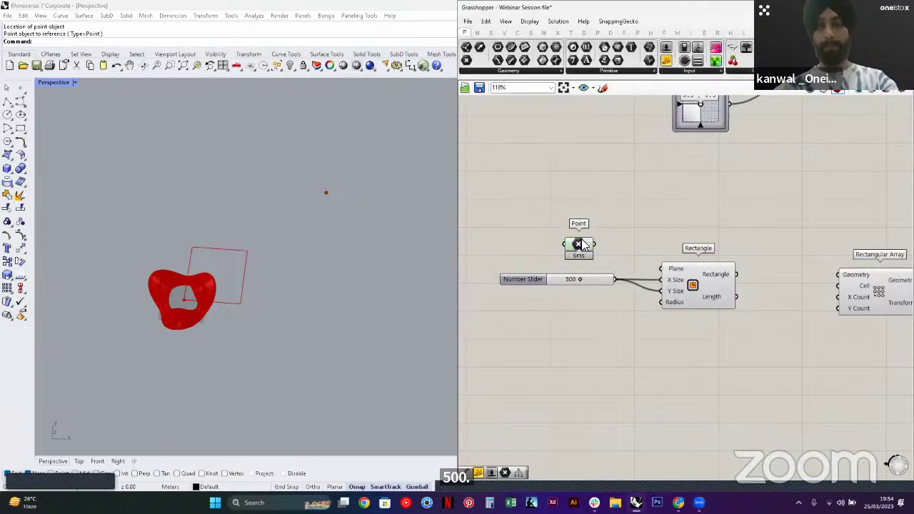
pyautogui.moveTo(662, 267); pyautogui.dragTo(663, 268)
# Connect the Rectangle output to the Geometry input of Rectangular Array and view the arrayed rectangles
pyautogui.moveTo(671, 272); pyautogui.dragTo(545, 270, button='right')
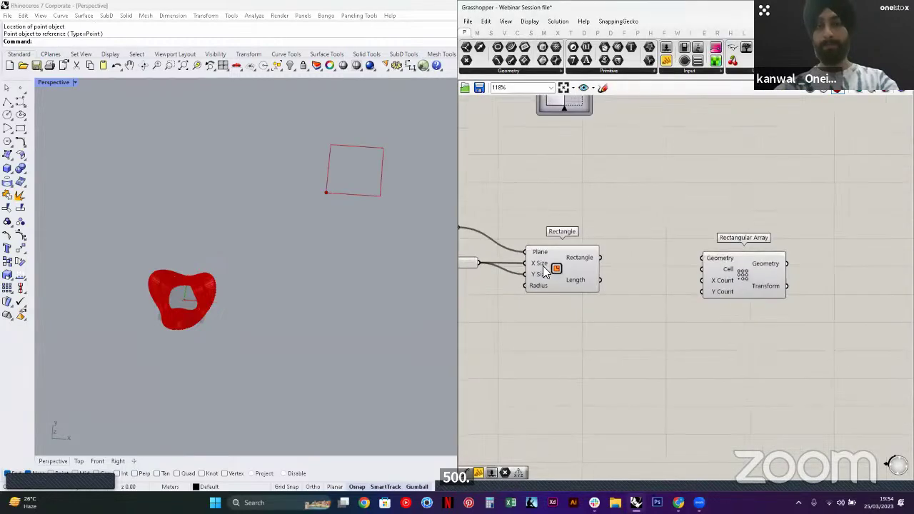
pyautogui.moveTo(708, 249); pyautogui.dragTo(706, 252)
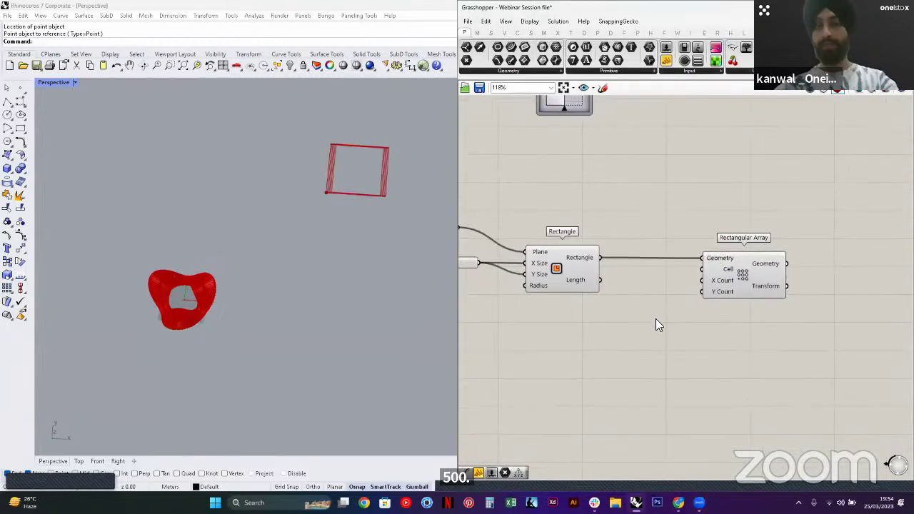
pyautogui.moveTo(655, 319); pyautogui.dragTo(655, 259, button='right')
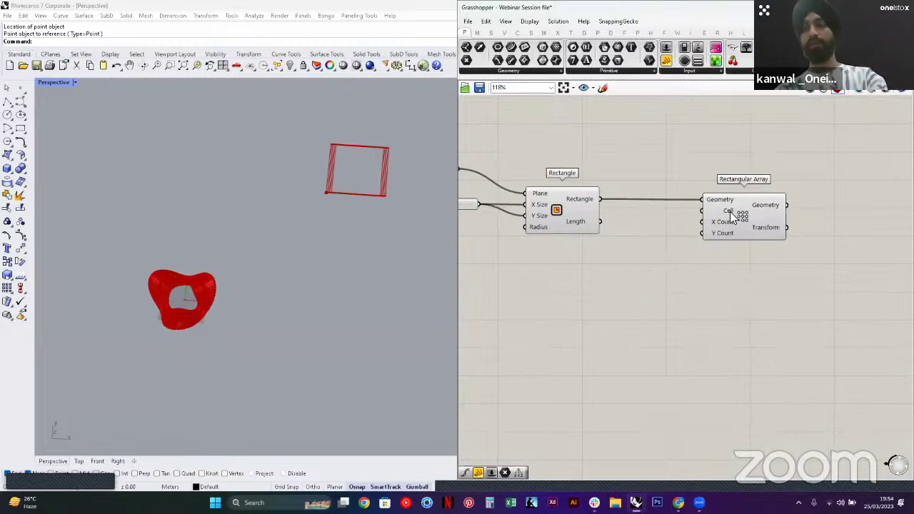
pyautogui.moveTo(730, 211)
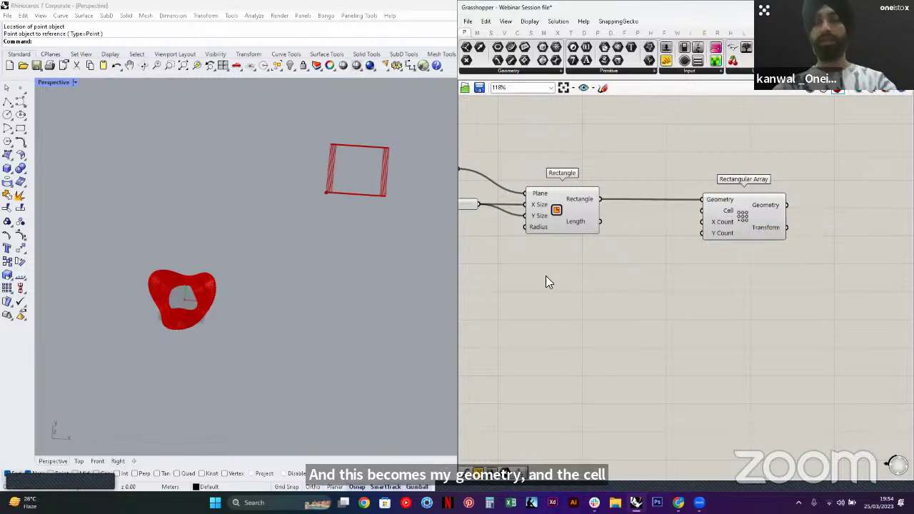
pyautogui.moveTo(295, 231); pyautogui.dragTo(414, 203, button='right')
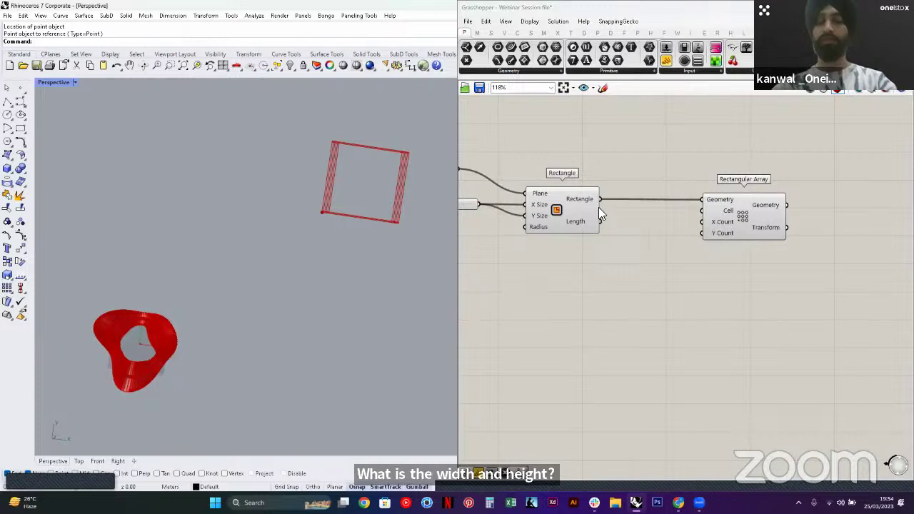
# Try to feed the 500 slider into the Cell input of Rectangular Array, then undo the connection
pyautogui.moveTo(495, 226); pyautogui.dragTo(542, 224, button='right')
pyautogui.doubleClick(630, 264)
pyautogui.click(529, 209)
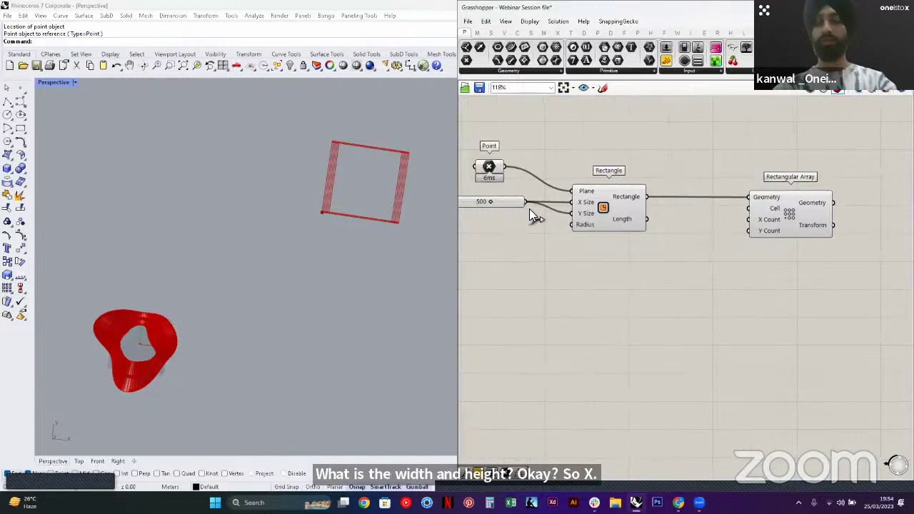
pyautogui.moveTo(527, 201); pyautogui.dragTo(751, 210)
pyautogui.hotkey('ctrl', 'z')
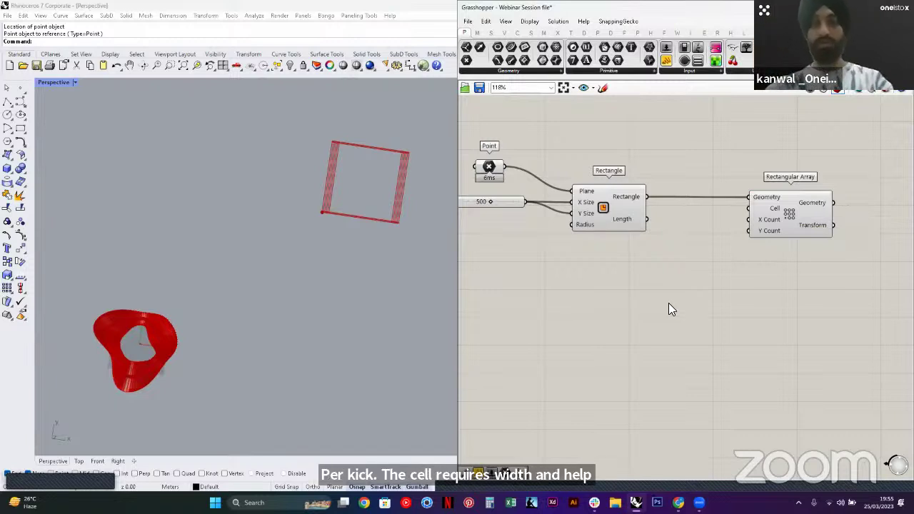
pyautogui.click(503, 203)
pyautogui.click(775, 254)
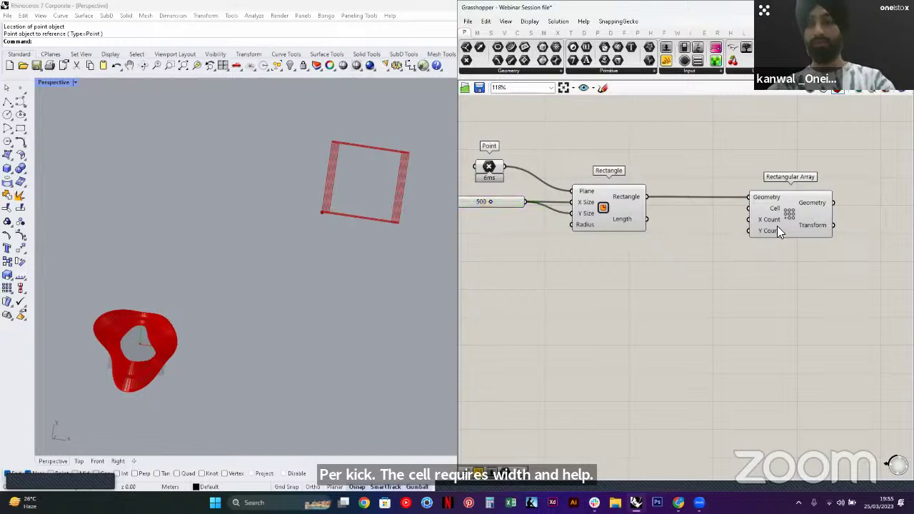
# Add a Number Slider with the value 50 and feed it into the X Count and Y Count inputs of Rectangular Array
pyautogui.doubleClick(664, 280)
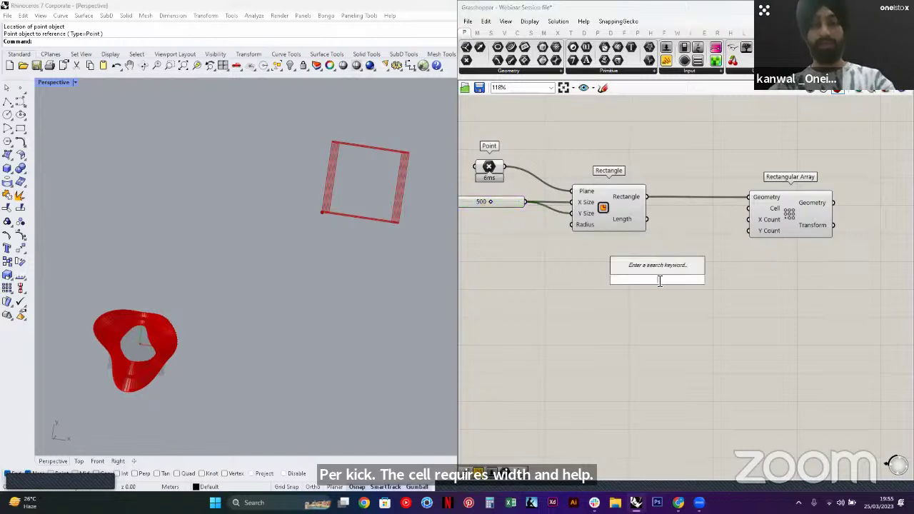
pyautogui.write('50')
pyautogui.press('Return')
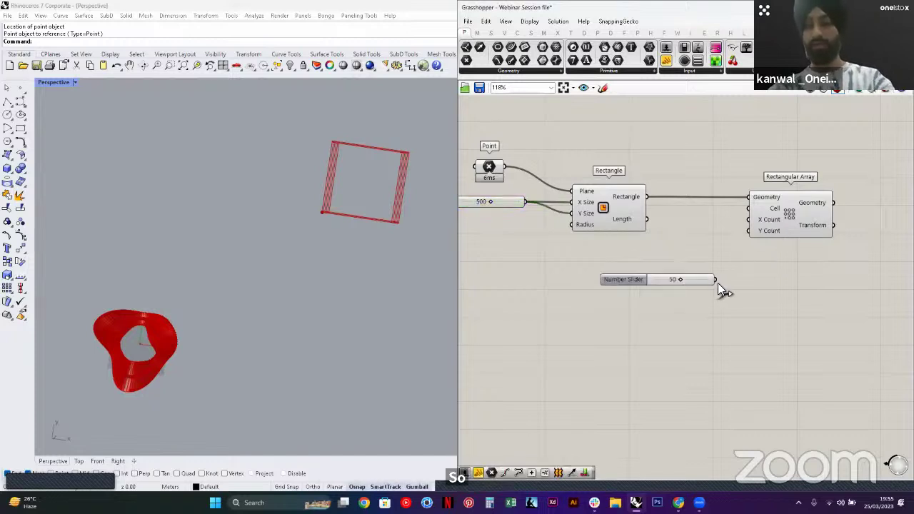
pyautogui.moveTo(717, 281); pyautogui.dragTo(748, 220)
pyautogui.moveTo(716, 280); pyautogui.dragTo(744, 230)
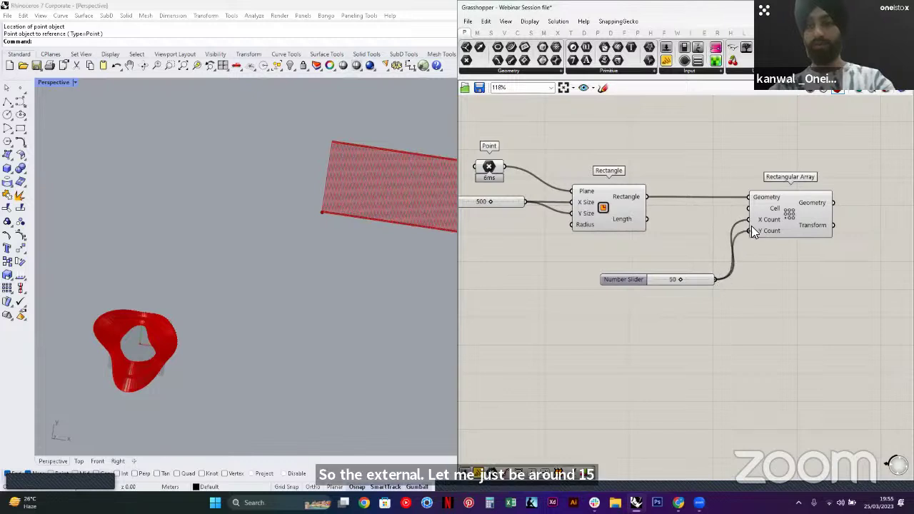
pyautogui.moveTo(664, 227); pyautogui.dragTo(603, 239, button='right')
pyautogui.scroll(-3, 268, 208)
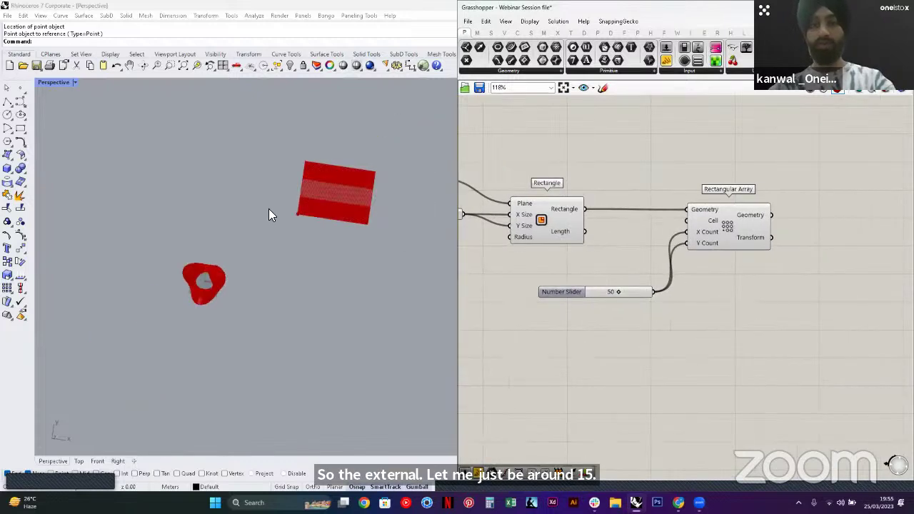
# Move Rectangular Array farther from Rectangle and place the 50 slider lower to leave space between the components
pyautogui.scroll(4, 332, 205)
pyautogui.moveTo(736, 224); pyautogui.dragTo(836, 225)
pyautogui.click(787, 255)
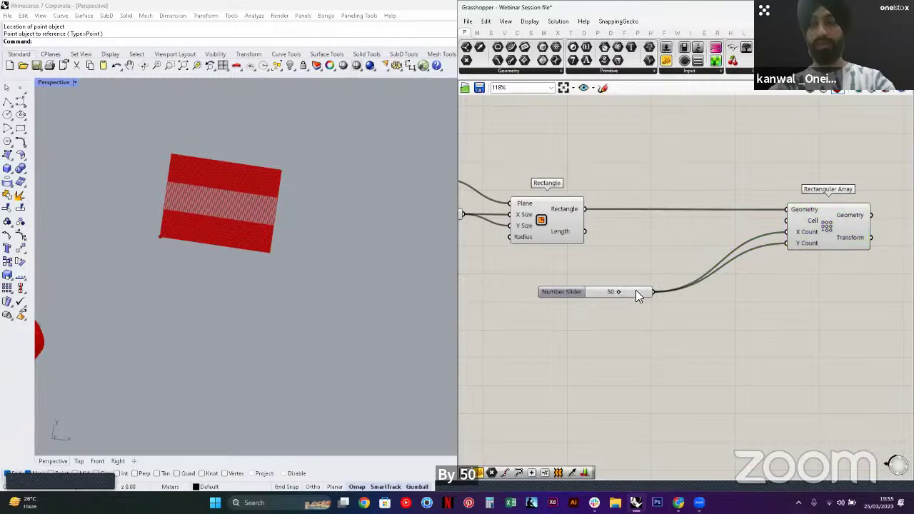
pyautogui.moveTo(572, 291); pyautogui.dragTo(648, 331)
pyautogui.click(648, 307)
# Try feeding a Construct Domain component into the Cell input of Rectangular Array, then undo the connection and delete the component
pyautogui.doubleClick(574, 300)
pyautogui.write('DOMAIN')
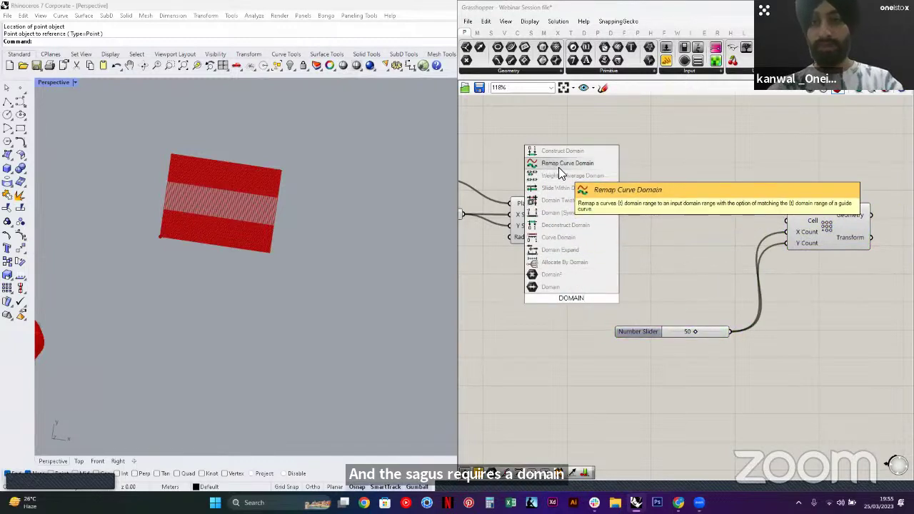
pyautogui.press('BackSpace')
pyautogui.press('BackSpace')
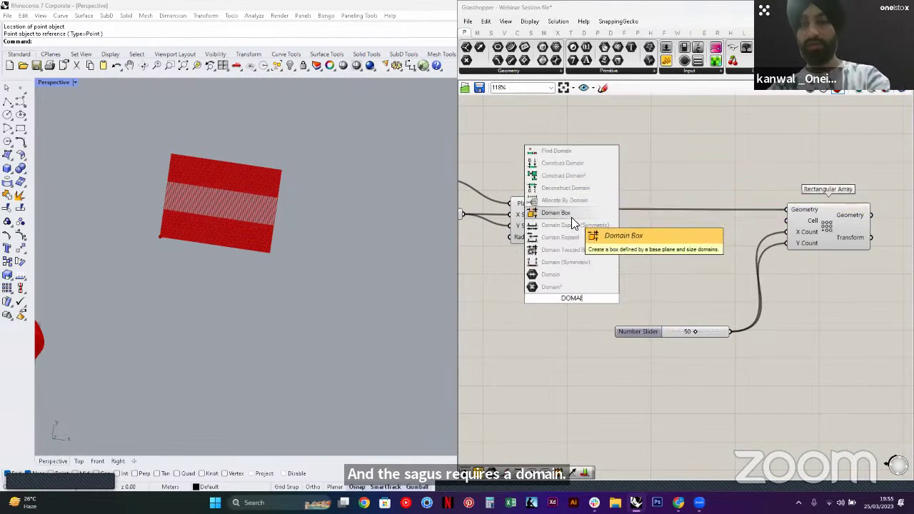
pyautogui.click(566, 175)
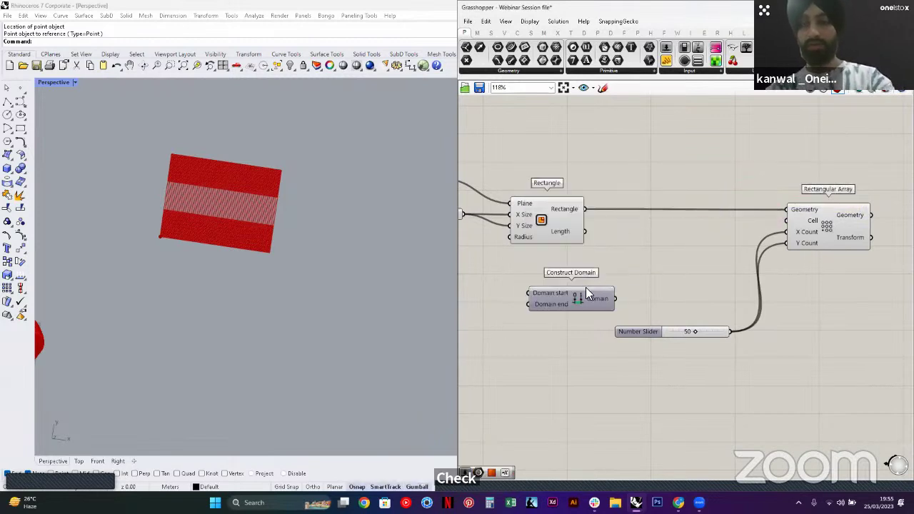
pyautogui.moveTo(593, 290); pyautogui.dragTo(661, 281, button='right')
pyautogui.moveTo(683, 289); pyautogui.dragTo(855, 212)
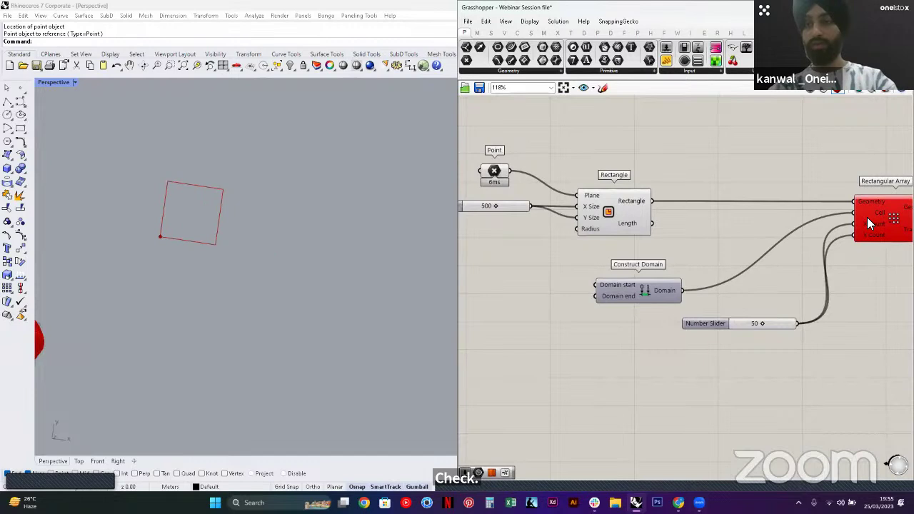
pyautogui.hotkey('ctrl', 'z')
pyautogui.moveTo(639, 290); pyautogui.dragTo(528, 295, button='right')
pyautogui.press('Delete')
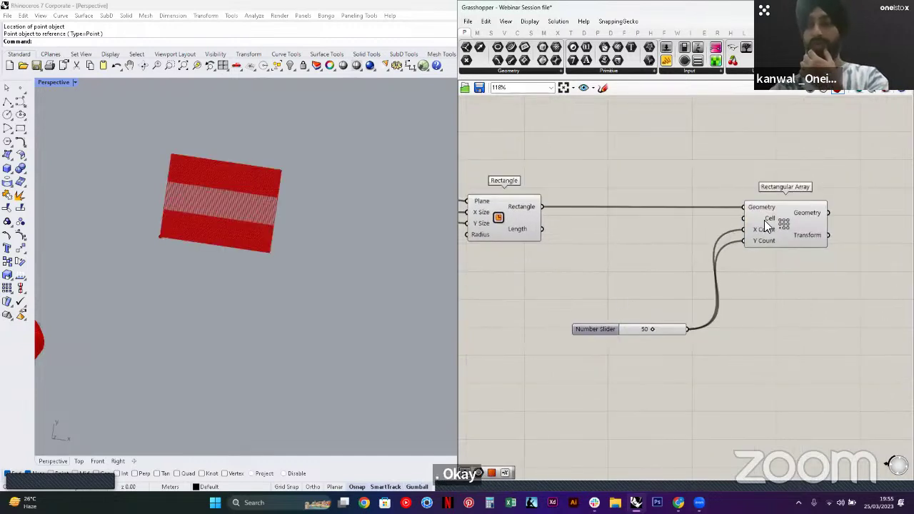
# Connect the Rectangle output to the Cell input of Rectangular Array and move the count slider and array closer to Rectangle
pyautogui.moveTo(765, 221)
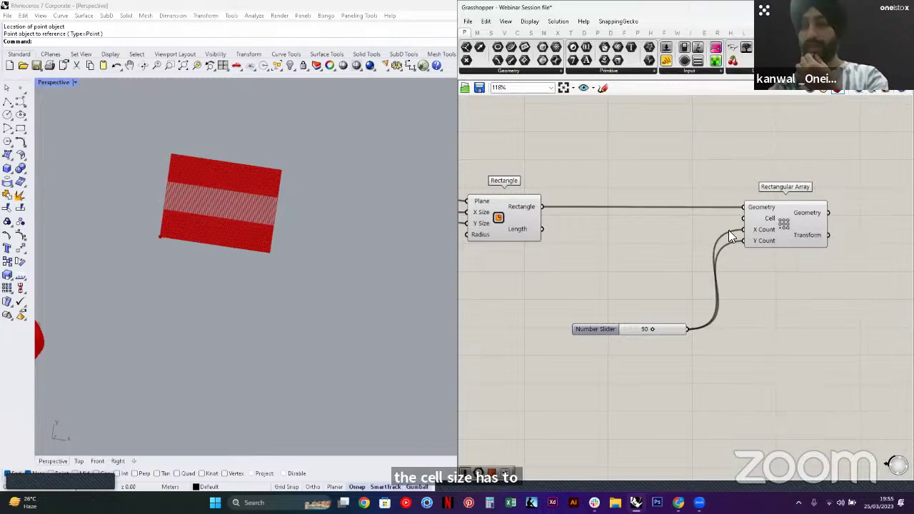
pyautogui.moveTo(700, 216); pyautogui.dragTo(745, 218)
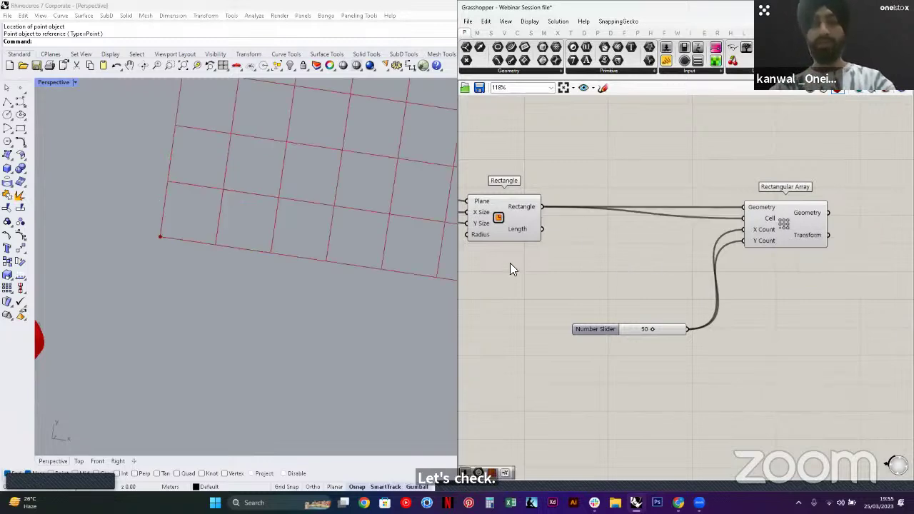
pyautogui.scroll(-5, 172, 279)
pyautogui.moveTo(195, 296); pyautogui.dragTo(227, 243, button='right')
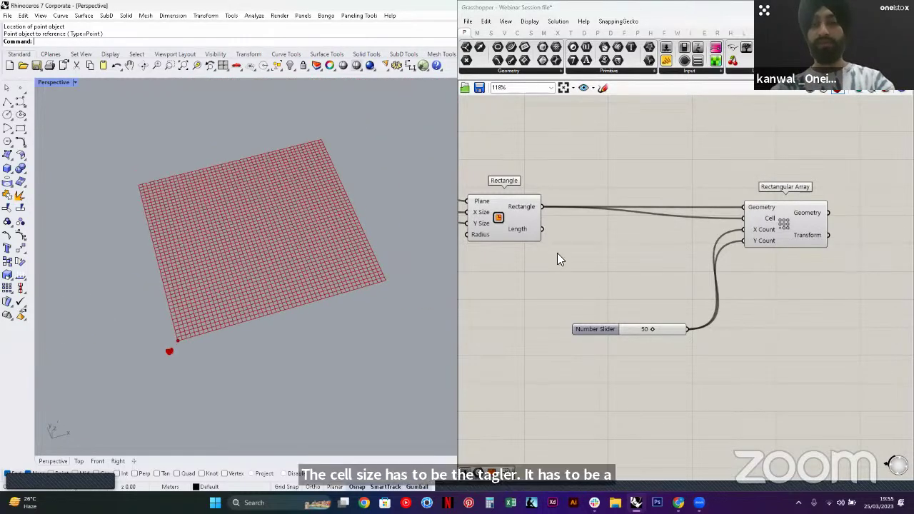
pyautogui.moveTo(657, 327); pyautogui.dragTo(518, 266)
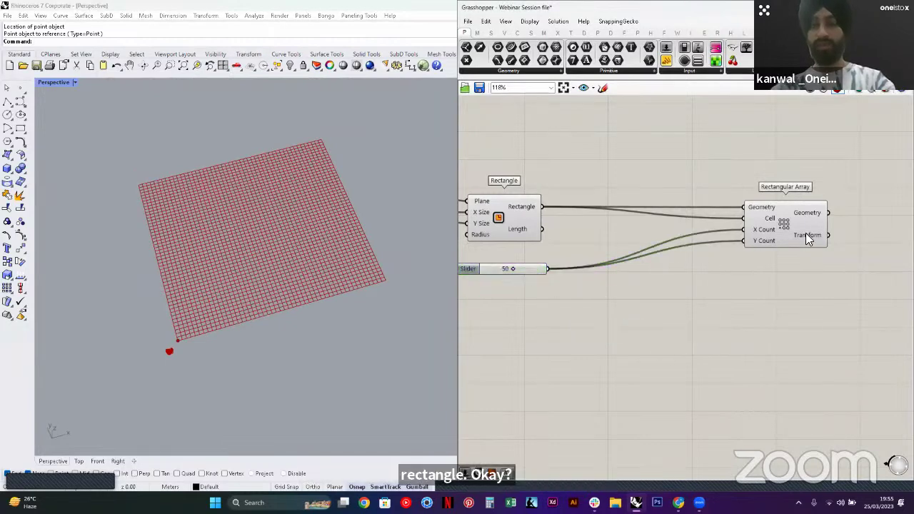
pyautogui.moveTo(777, 229); pyautogui.dragTo(715, 227)
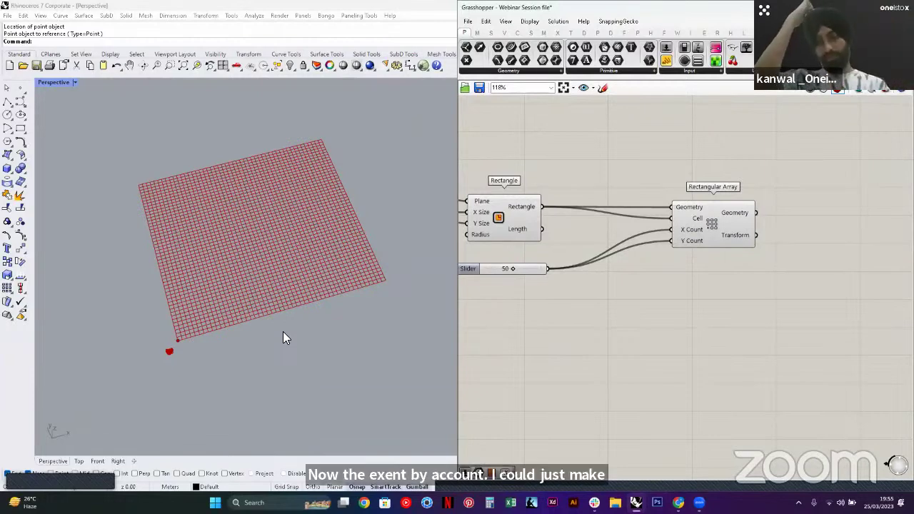
# Move the whole rectangle array group of components farther away from Evaluate Surface to free canvas space
pyautogui.scroll(15, 172, 350)
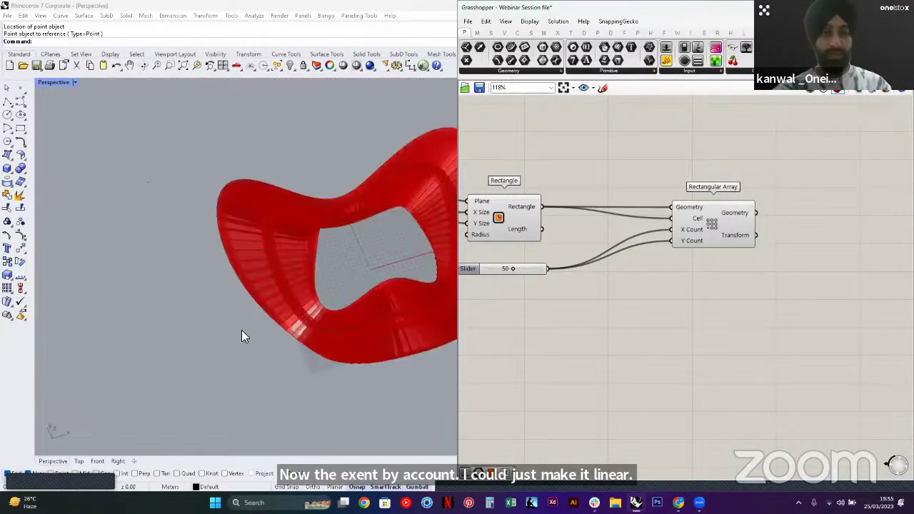
pyautogui.scroll(-5, 246, 300)
pyautogui.scroll(5, 337, 233)
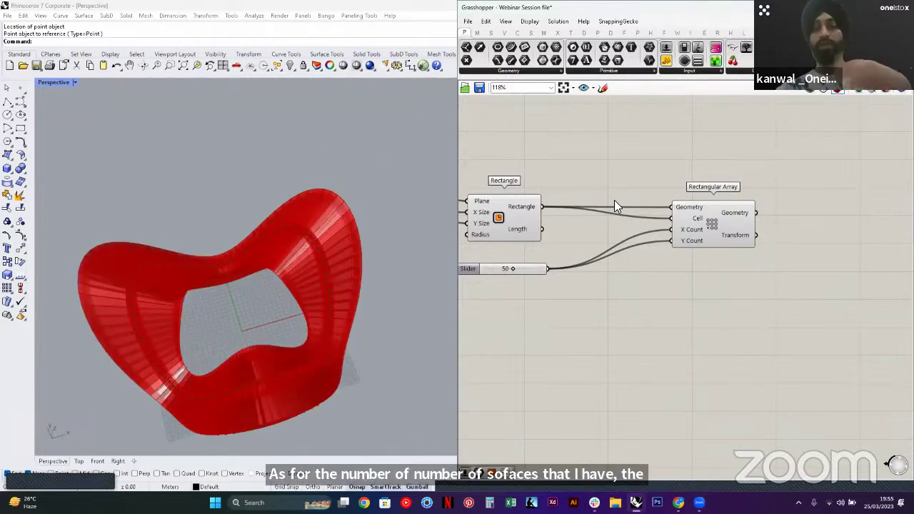
pyautogui.scroll(-3, 614, 207)
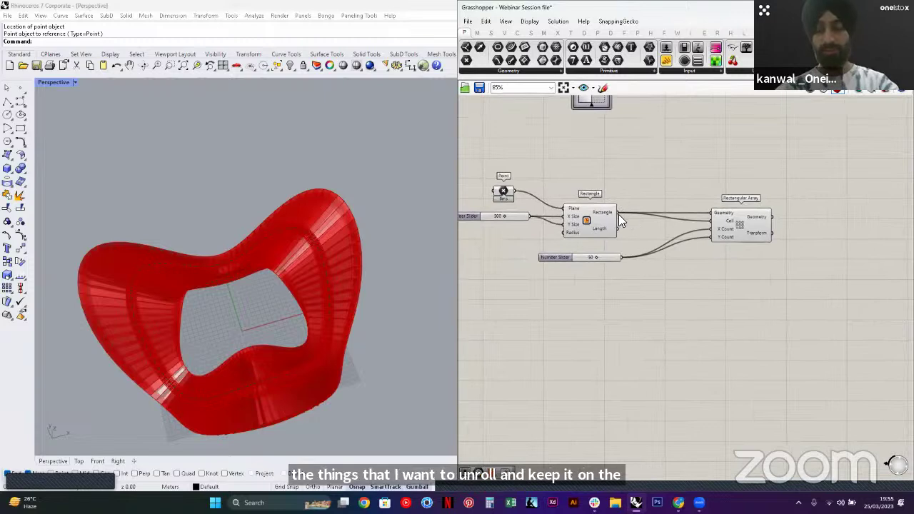
pyautogui.moveTo(570, 227); pyautogui.dragTo(648, 269, button='right')
pyautogui.scroll(-4, 651, 274)
pyautogui.scroll(4, 713, 190)
pyautogui.moveTo(714, 190); pyautogui.dragTo(672, 183, button='right')
pyautogui.scroll(-1, 672, 183)
pyautogui.moveTo(800, 381); pyautogui.dragTo(540, 298)
pyautogui.moveTo(646, 344); pyautogui.dragTo(829, 344)
pyautogui.click(687, 287)
# Add a List Length component and connect the Flatten Tree output to its List input
pyautogui.scroll(2, 687, 289)
pyautogui.doubleClick(633, 283)
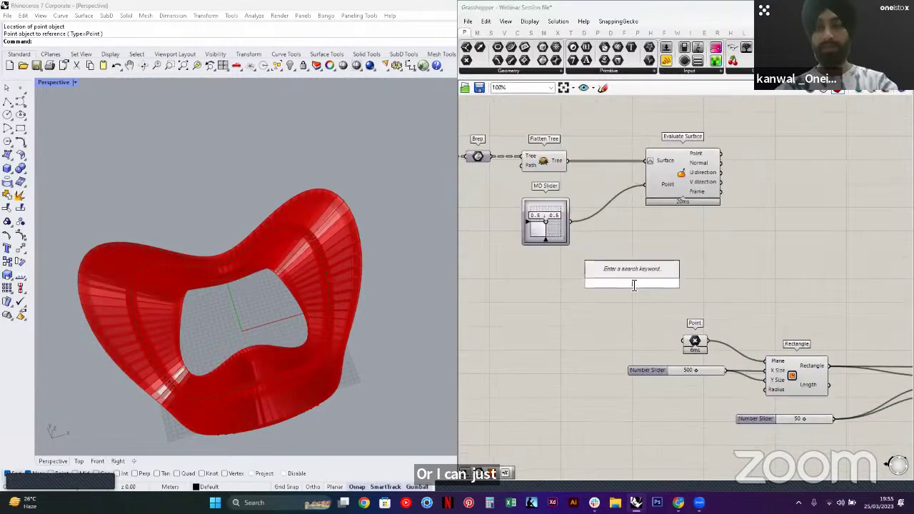
pyautogui.write('liS')
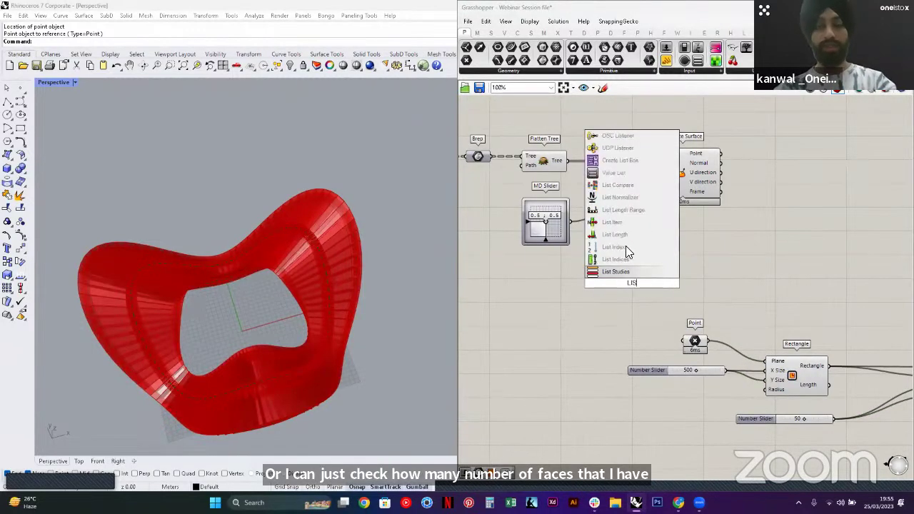
pyautogui.click(609, 223)
pyautogui.moveTo(567, 160); pyautogui.dragTo(620, 306)
pyautogui.click(178, 302)
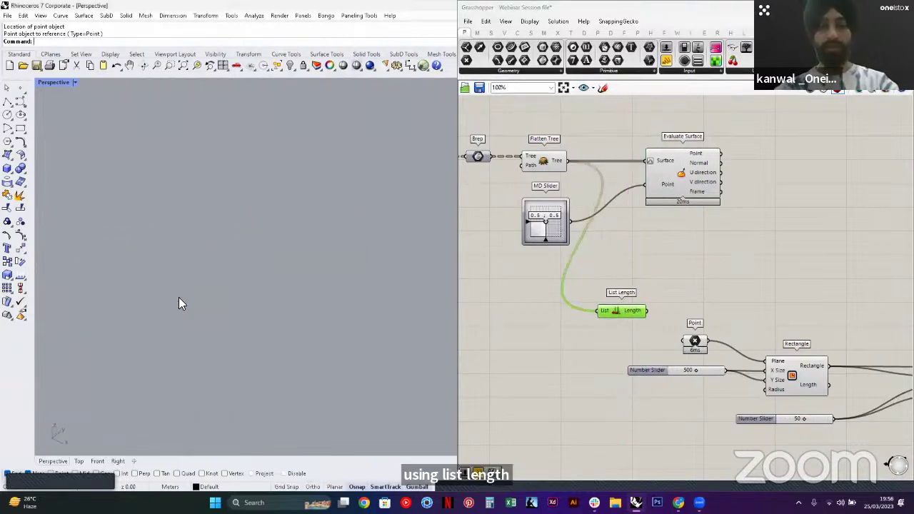
pyautogui.scroll(-10, 343, 261)
pyautogui.scroll(10, 275, 212)
pyautogui.hotkey('ctrl', 'w')
pyautogui.moveTo(286, 197); pyautogui.dragTo(347, 266)
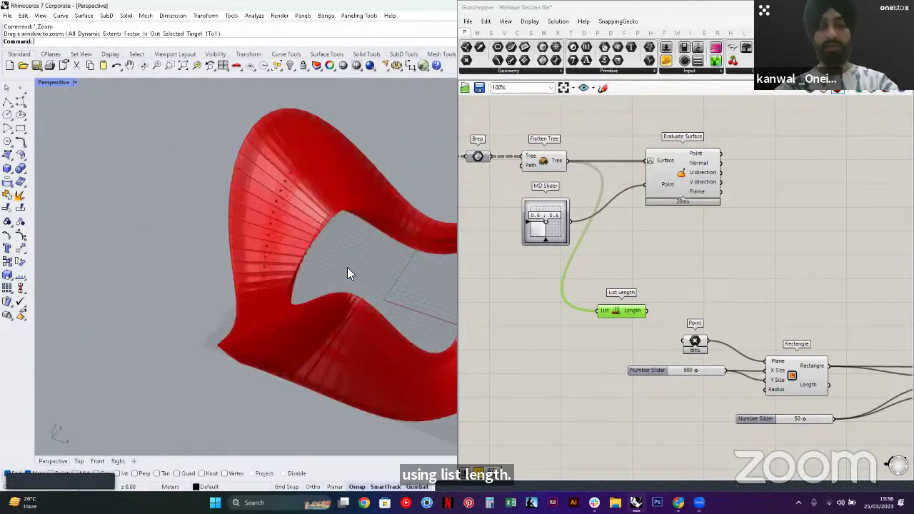
pyautogui.moveTo(347, 267); pyautogui.dragTo(379, 261, button='right')
# Add a Panel beside List Length and connect the Length output to it to show the number of faces
pyautogui.scroll(3, 643, 290)
pyautogui.doubleClick(583, 267)
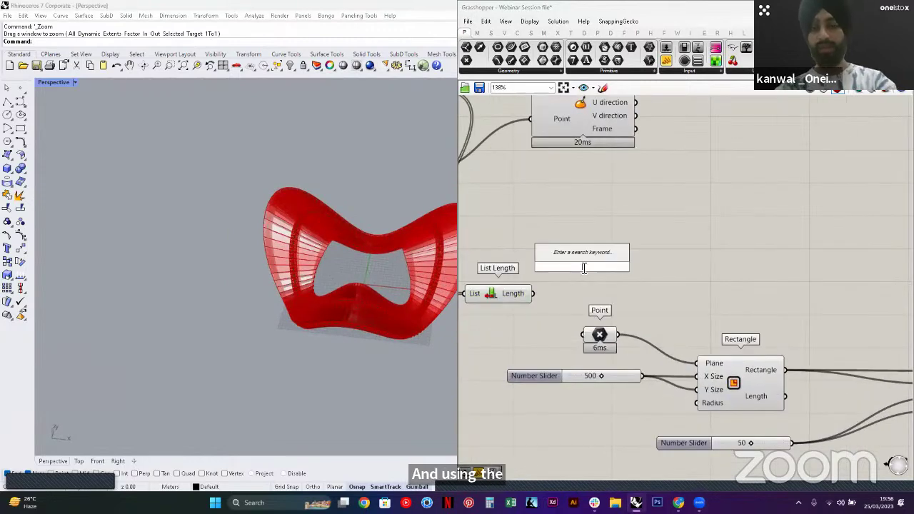
pyautogui.write('panel')
pyautogui.press('Return')
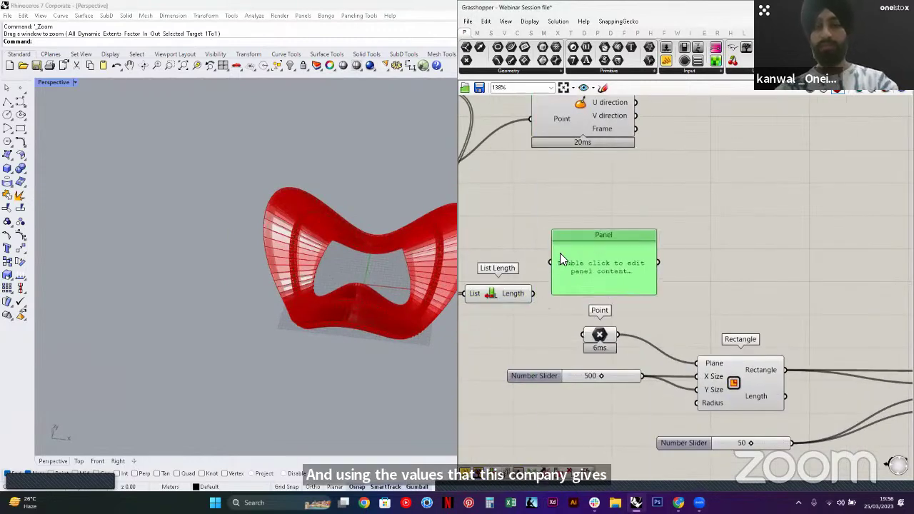
pyautogui.moveTo(533, 294); pyautogui.dragTo(590, 271)
pyautogui.scroll(-3, 592, 235)
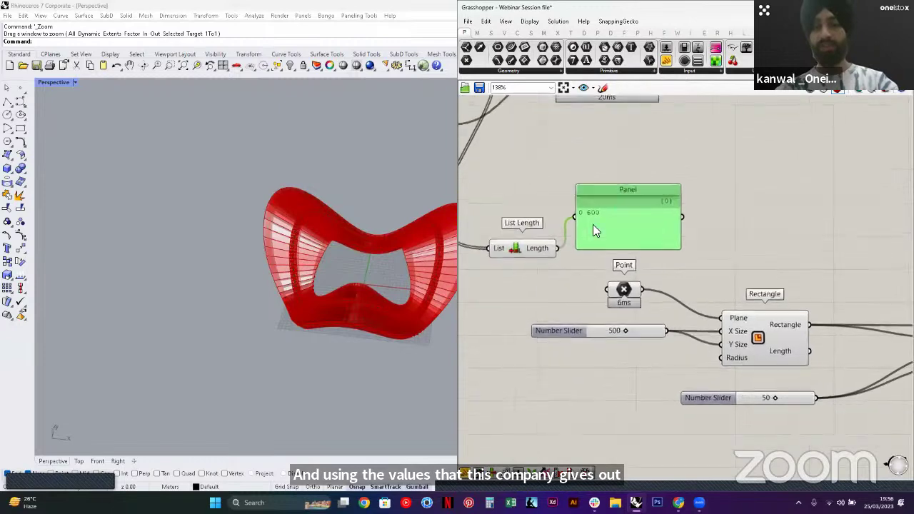
# Shift the rectangle array group of components down and away from the List Length panel
pyautogui.scroll(-2, 594, 240)
pyautogui.moveTo(804, 341); pyautogui.dragTo(548, 241)
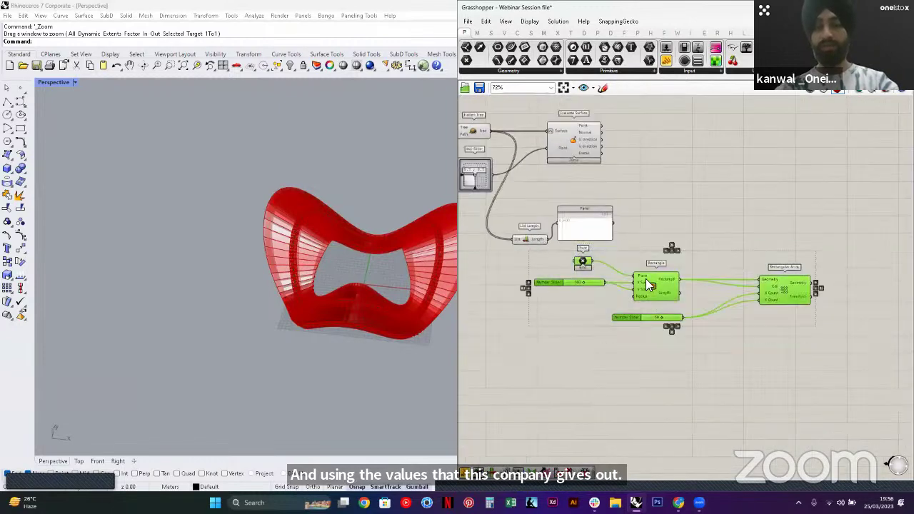
pyautogui.moveTo(660, 290); pyautogui.dragTo(721, 328)
pyautogui.click(599, 264)
# Add a Square Root component and feed the List Length output into its Value input
pyautogui.scroll(2, 599, 264)
pyautogui.doubleClick(574, 256)
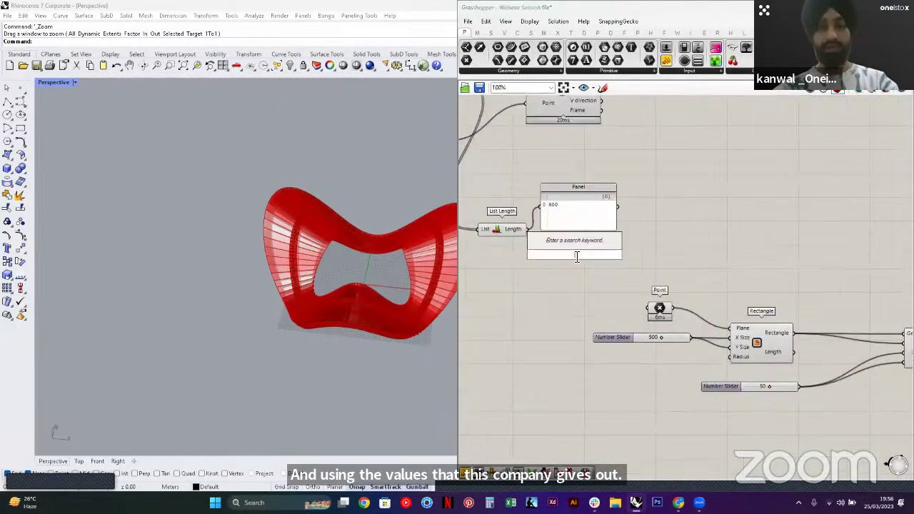
pyautogui.write('SQUARE')
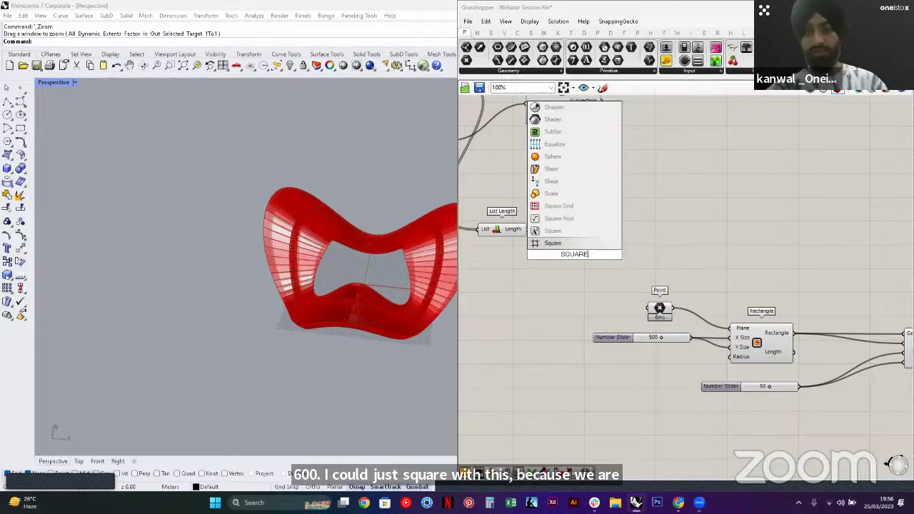
pyautogui.click(565, 219)
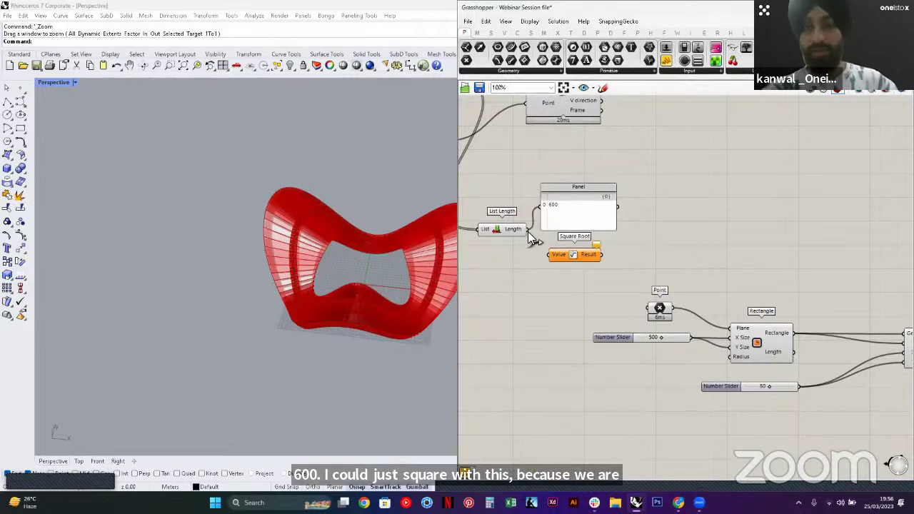
pyautogui.moveTo(527, 230); pyautogui.dragTo(550, 255)
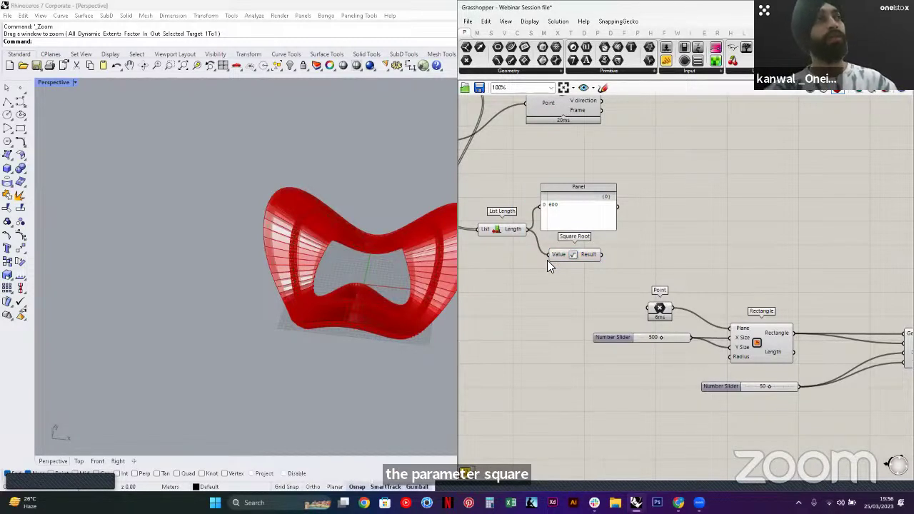
# Add a second Panel and connect the Square Root result to it to read the value
pyautogui.moveTo(638, 259); pyautogui.dragTo(619, 261, button='right')
pyautogui.doubleClick(631, 261)
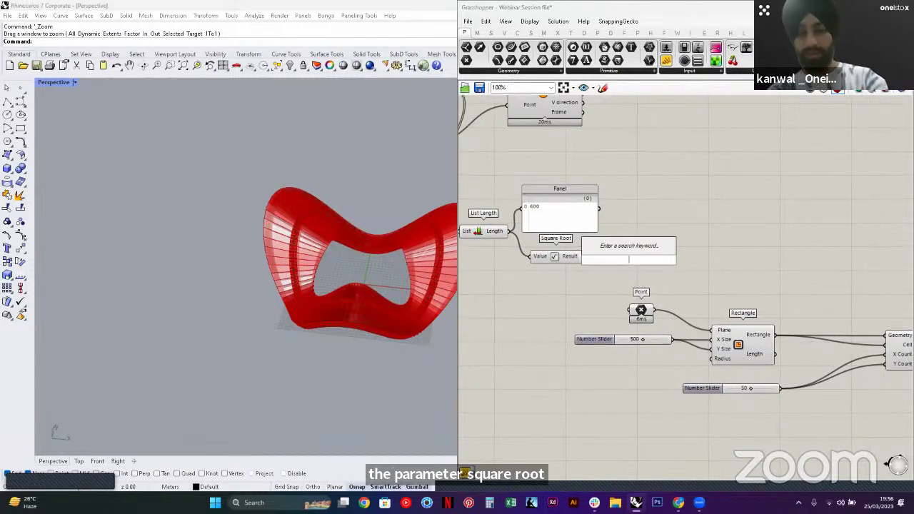
pyautogui.write('panel')
pyautogui.click(605, 256)
pyautogui.moveTo(584, 257); pyautogui.dragTo(601, 260)
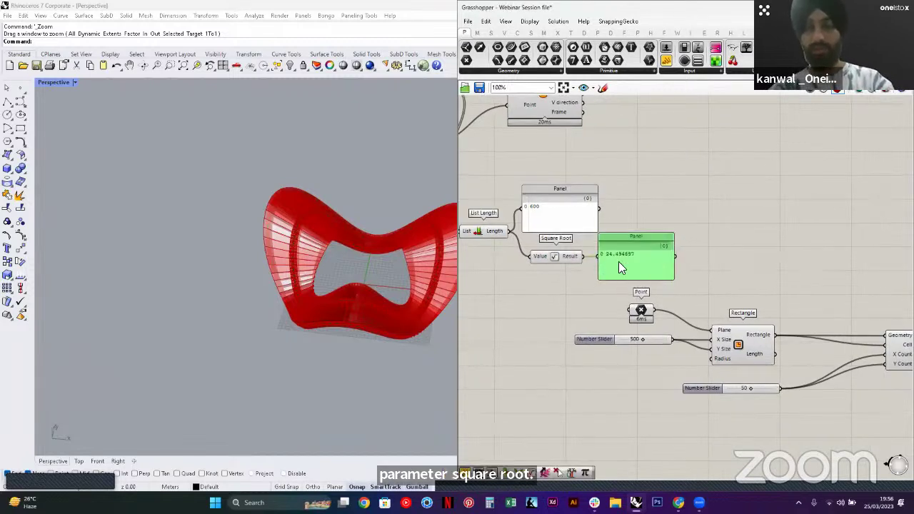
pyautogui.scroll(2, 585, 254)
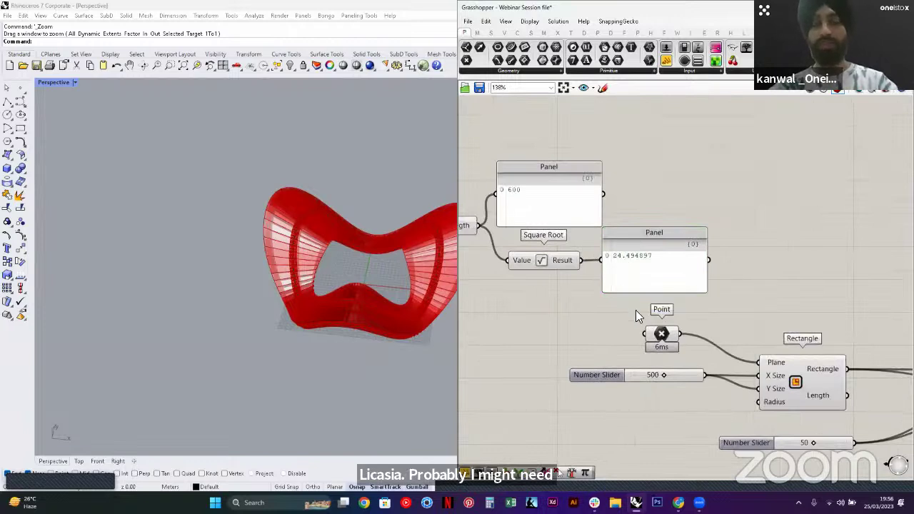
# Delete the Square Root component together with its result panel
pyautogui.moveTo(636, 317); pyautogui.dragTo(538, 240)
pyautogui.press('Delete')
pyautogui.scroll(-2, 548, 220)
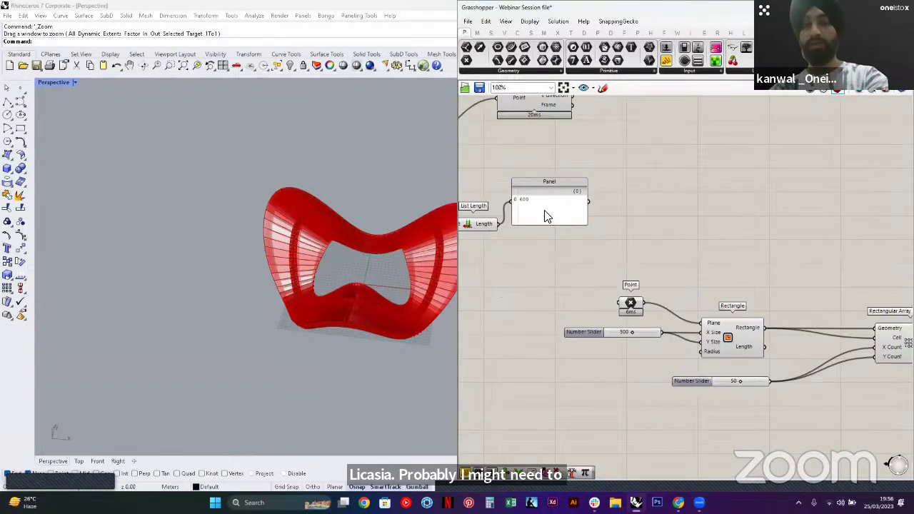
pyautogui.click(546, 216)
pyautogui.scroll(-1, 687, 290)
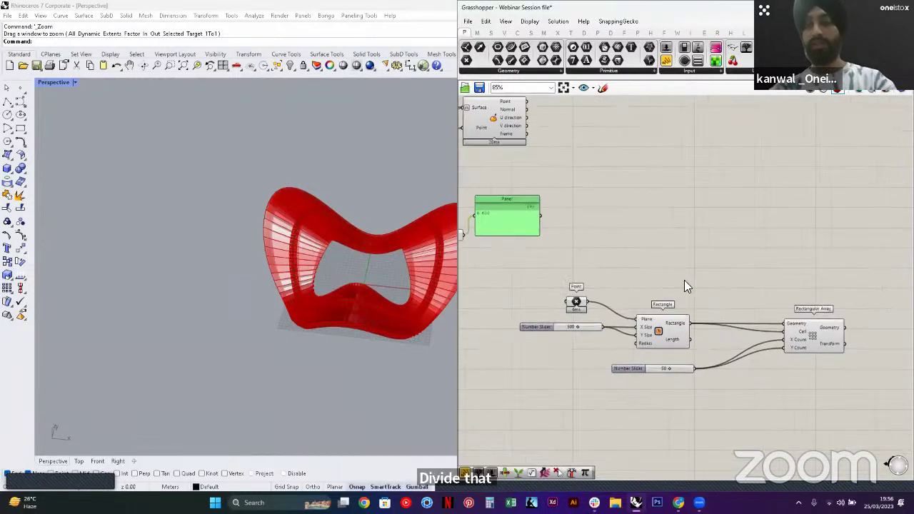
pyautogui.scroll(1, 778, 348)
pyautogui.scroll(1, 761, 325)
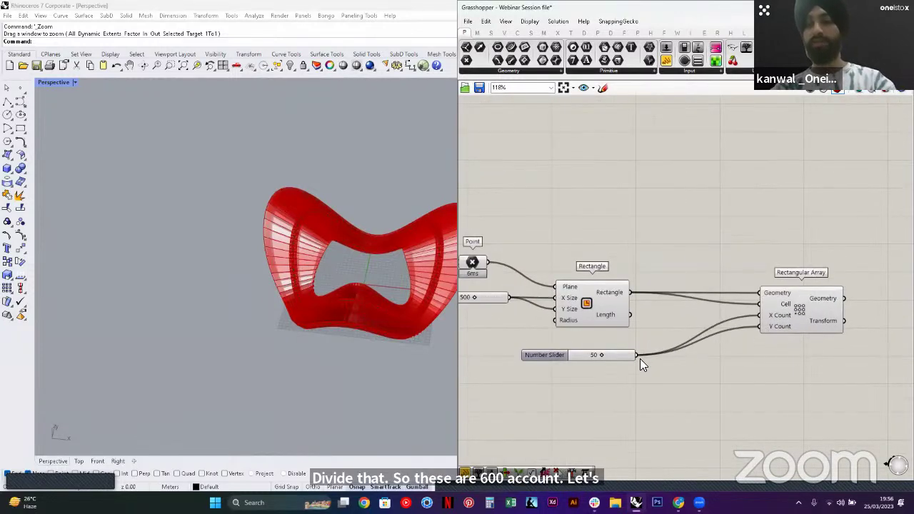
pyautogui.moveTo(665, 362); pyautogui.dragTo(663, 335, button='right')
pyautogui.doubleClick(675, 352)
pyautogui.write('MUL')
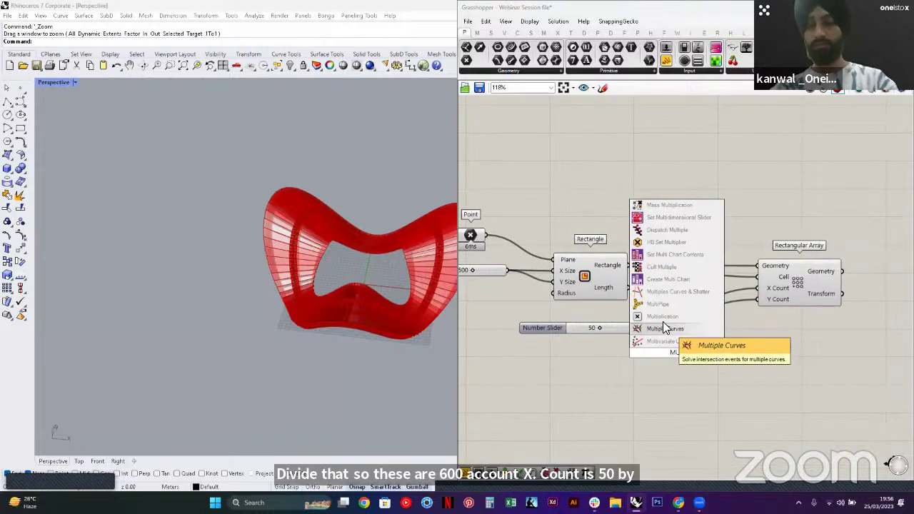
pyautogui.click(664, 328)
pyautogui.press('Delete')
# Add a Multiplication component and feed the array's count slider into both its A and B inputs
pyautogui.doubleClick(664, 336)
pyautogui.write('M')
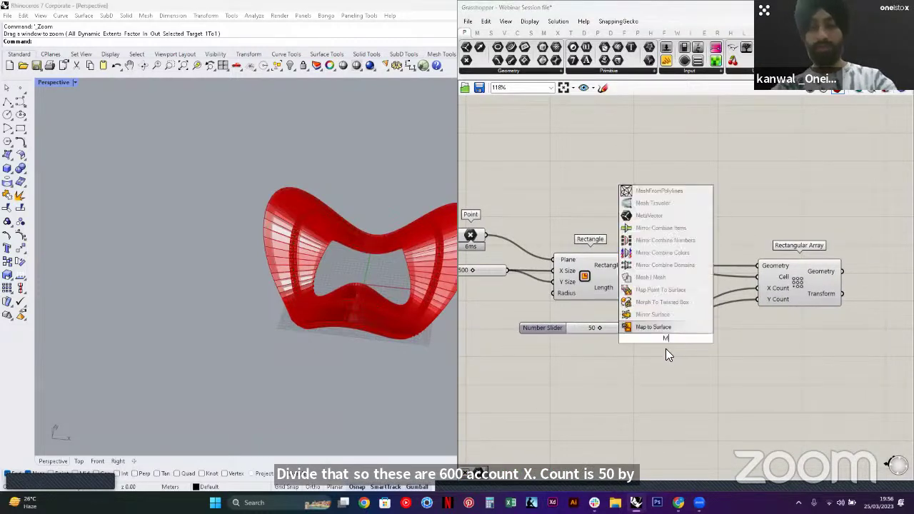
pyautogui.write('UL')
pyautogui.click(652, 302)
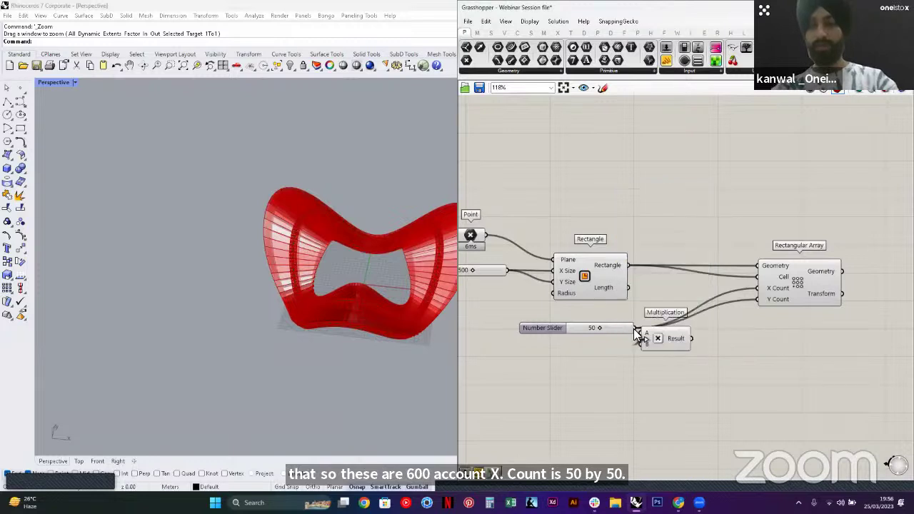
pyautogui.moveTo(665, 344); pyautogui.dragTo(684, 351)
pyautogui.click(662, 367)
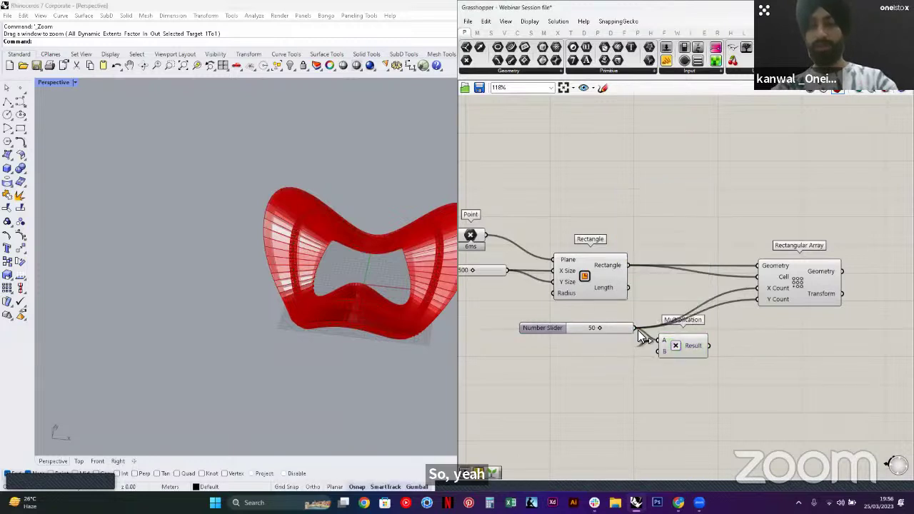
pyautogui.moveTo(637, 330); pyautogui.dragTo(652, 351)
# Read the Multiplication result in a connected Panel and delete that Panel
pyautogui.moveTo(755, 346); pyautogui.dragTo(707, 344, button='right')
pyautogui.doubleClick(707, 344)
pyautogui.write('//')
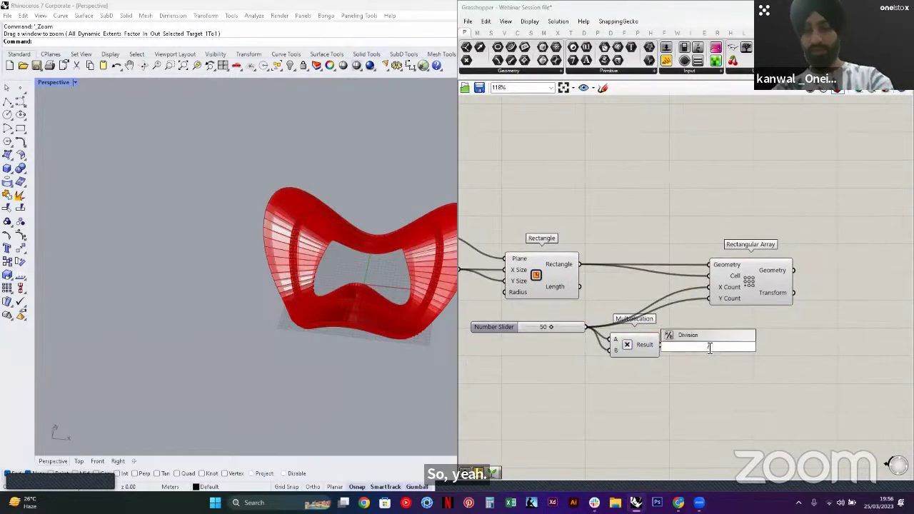
pyautogui.press('Return')
pyautogui.moveTo(660, 344); pyautogui.dragTo(701, 357)
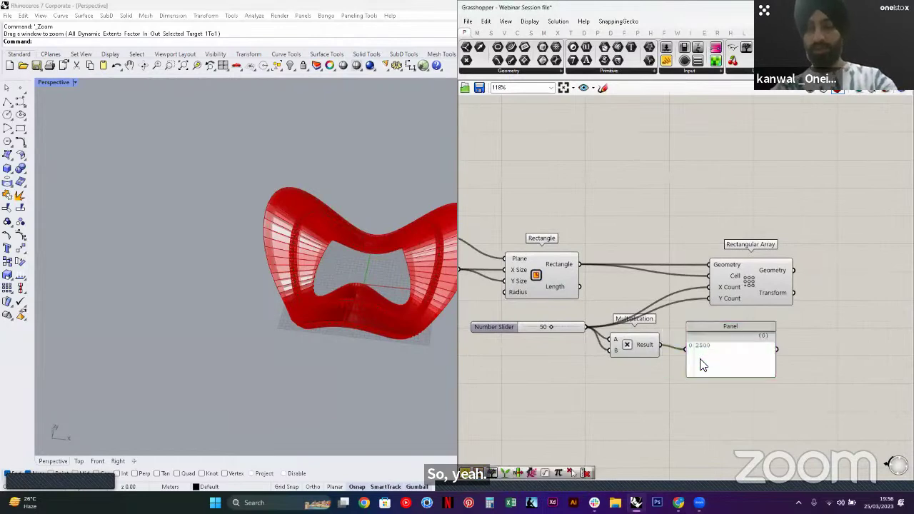
pyautogui.click(704, 354)
pyautogui.press('Delete')
# Add a Square Root component beside List Length and connect the Length output to its Value input
pyautogui.moveTo(583, 309); pyautogui.dragTo(706, 332, button='right')
pyautogui.scroll(-1, 706, 332)
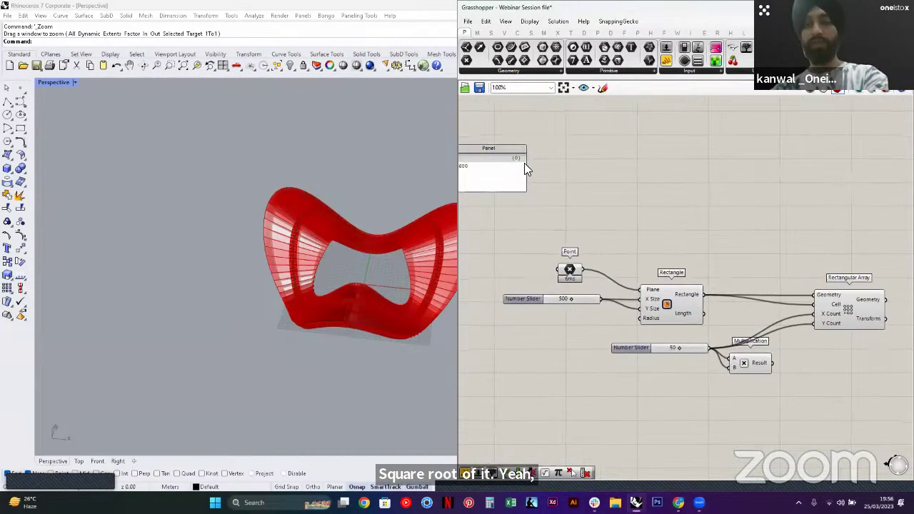
pyautogui.moveTo(479, 185); pyautogui.dragTo(604, 220, button='right')
pyautogui.scroll(1, 604, 219)
pyautogui.doubleClick(587, 254)
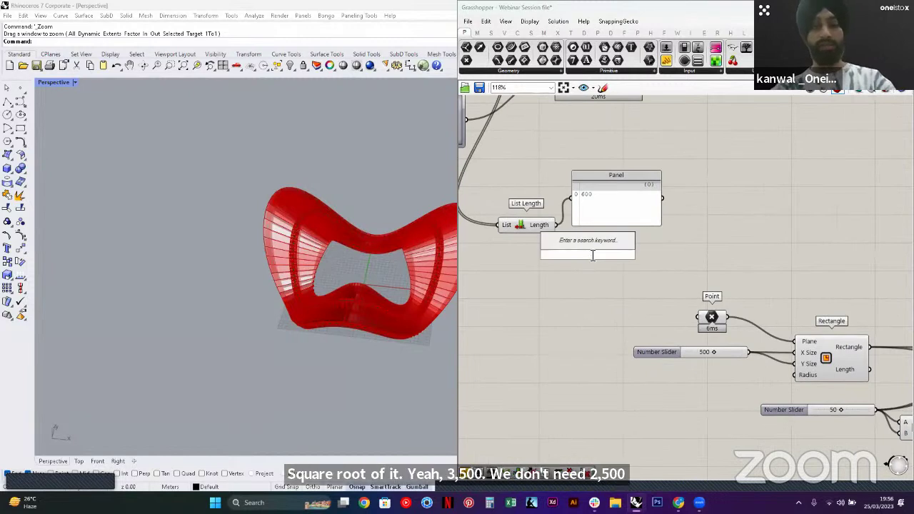
pyautogui.write('SQUS')
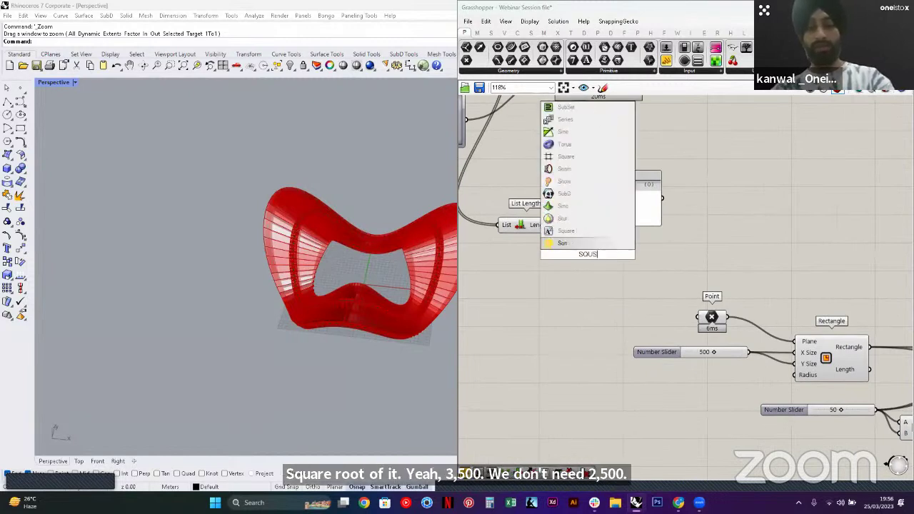
pyautogui.press('BackSpace')
pyautogui.write('ARE')
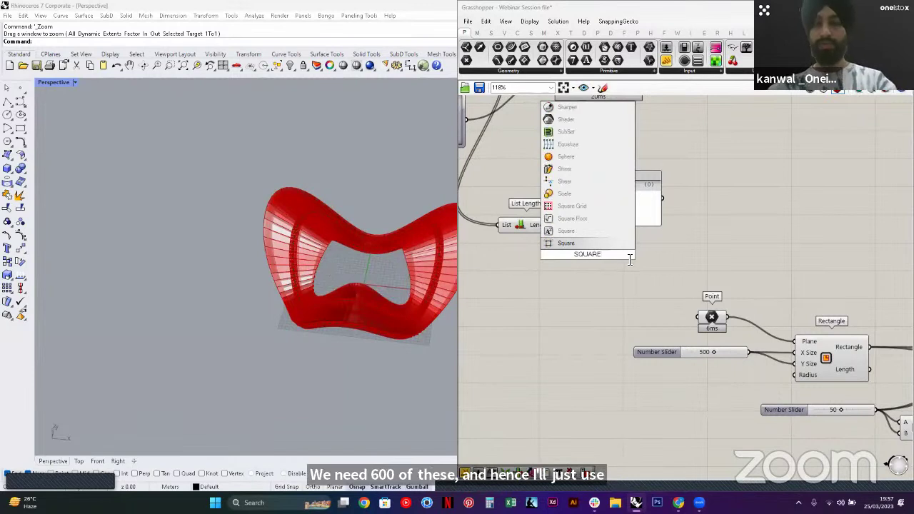
pyautogui.click(584, 218)
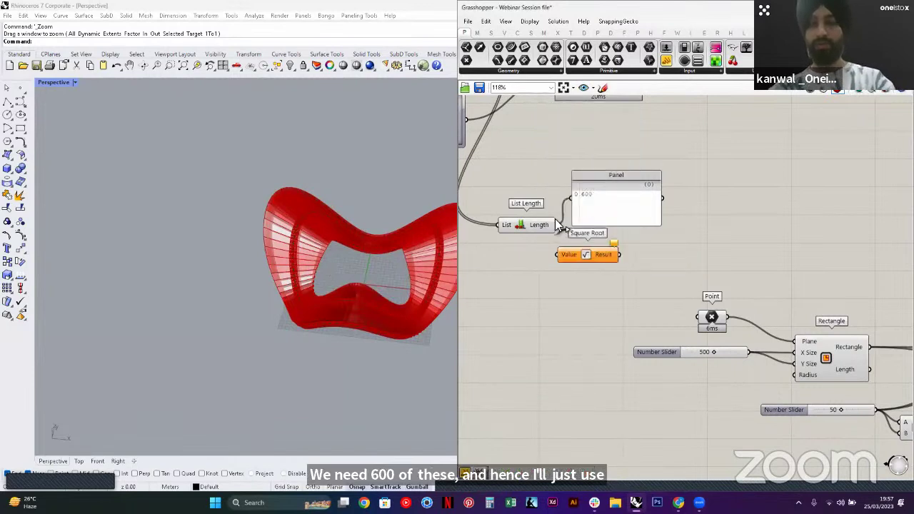
pyautogui.click(725, 234)
# Add a Panel and connect the Square Root result to it to read the value
pyautogui.moveTo(725, 234); pyautogui.dragTo(674, 232, button='right')
pyautogui.doubleClick(674, 233)
pyautogui.write('panel')
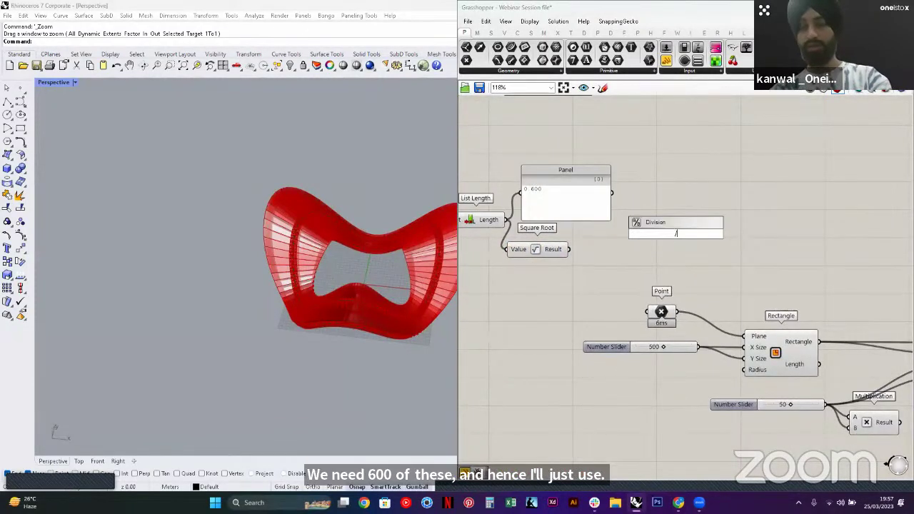
pyautogui.press('Return')
pyautogui.moveTo(569, 248); pyautogui.dragTo(664, 245)
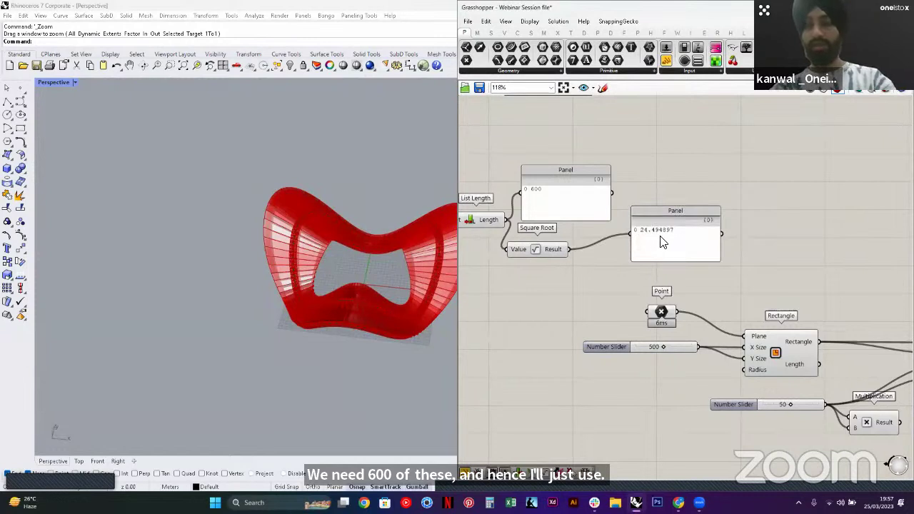
# Replace the Square Root result panel with a Round component whose Number input takes the Square Root result
pyautogui.moveTo(587, 280); pyautogui.dragTo(617, 281, button='right')
pyautogui.doubleClick(617, 281)
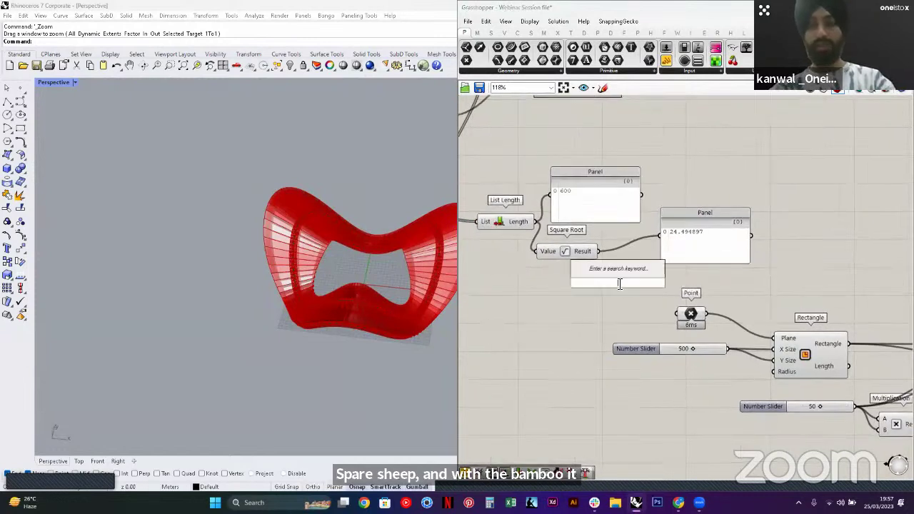
pyautogui.write('ROUND')
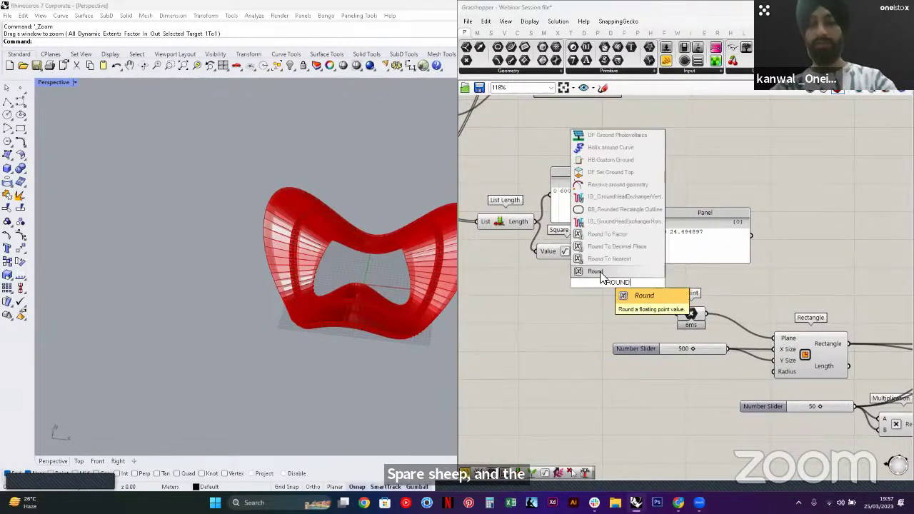
pyautogui.click(604, 273)
pyautogui.scroll(-2, 648, 285)
pyautogui.click(714, 249)
pyautogui.moveTo(714, 249); pyautogui.dragTo(675, 259, button='right')
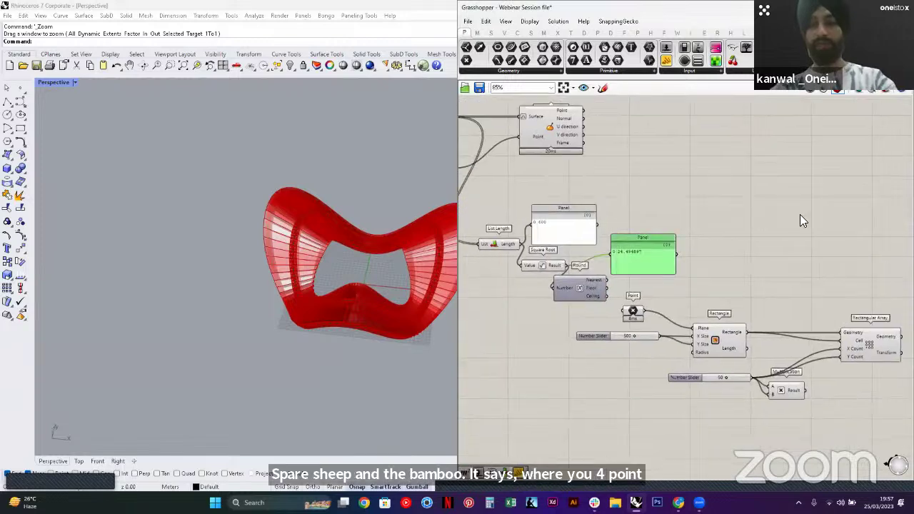
pyautogui.press('Delete')
pyautogui.moveTo(585, 288); pyautogui.dragTo(655, 263)
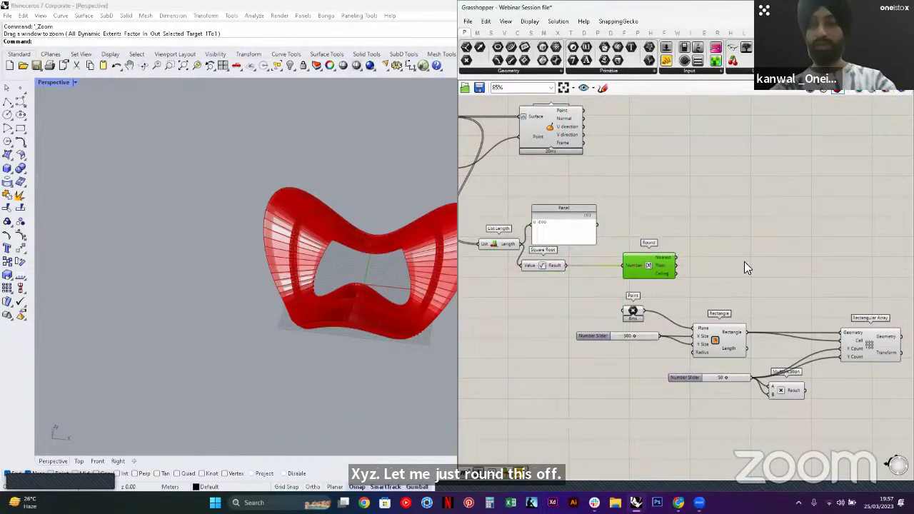
pyautogui.click(744, 262)
# Connect Round's Ceiling output to the array's X Count and Y Count, and delete the 50 slider with the Multiplication component
pyautogui.moveTo(687, 274); pyautogui.dragTo(592, 267, button='right')
pyautogui.moveTo(580, 268); pyautogui.dragTo(743, 344)
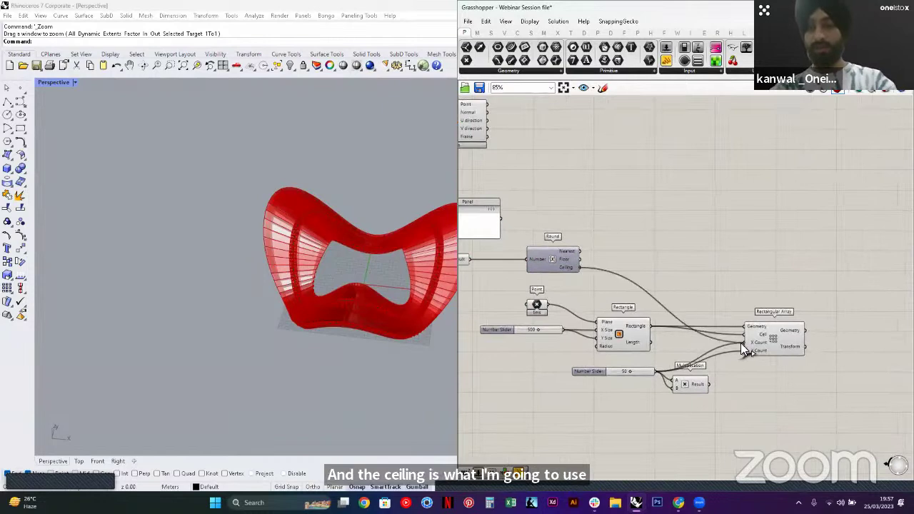
pyautogui.moveTo(580, 267); pyautogui.dragTo(744, 350)
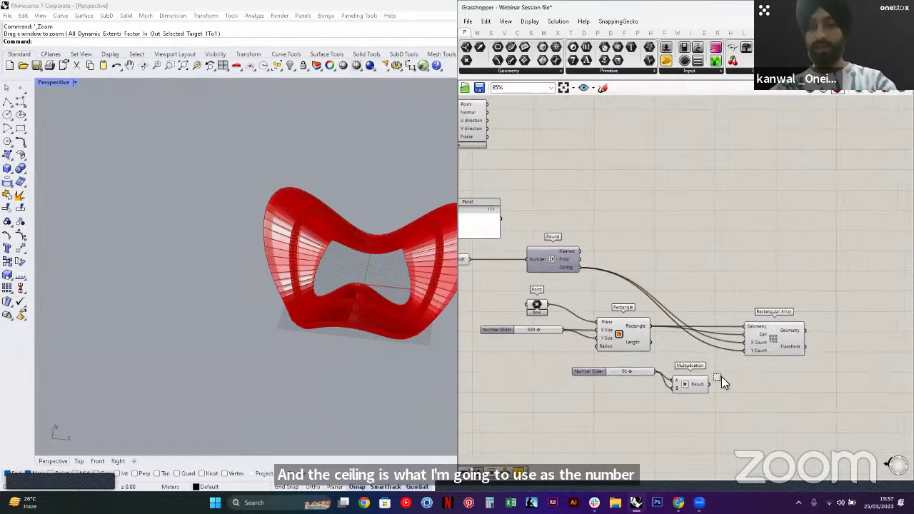
pyautogui.moveTo(705, 407); pyautogui.dragTo(618, 366)
pyautogui.press('Delete')
# Rearrange the Rectangular Array, Rectangle, Point, size slider and Square Root components into a compact, aligned layout around Round
pyautogui.moveTo(771, 332); pyautogui.dragTo(730, 266)
pyautogui.moveTo(651, 371); pyautogui.dragTo(501, 305)
pyautogui.moveTo(628, 333); pyautogui.dragTo(561, 315)
pyautogui.moveTo(495, 287); pyautogui.dragTo(622, 286, button='right')
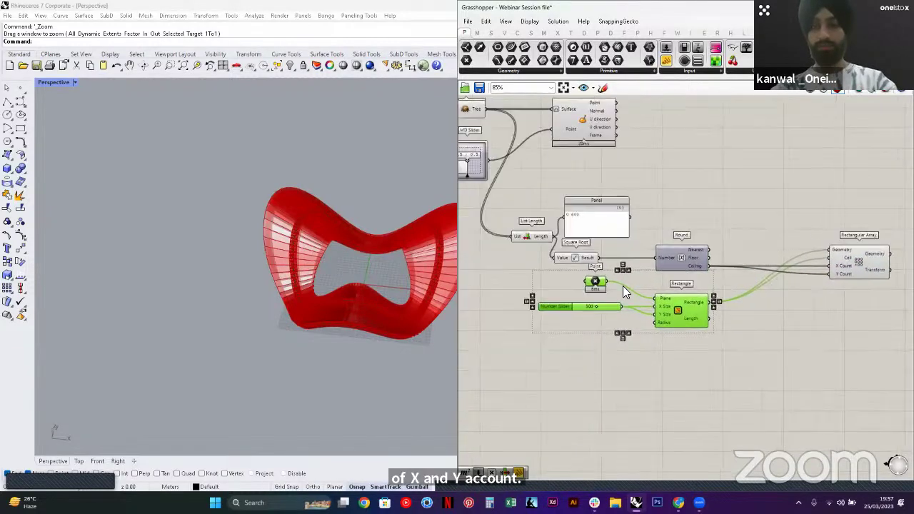
pyautogui.click(623, 286)
pyautogui.scroll(3, 622, 286)
pyautogui.moveTo(564, 241); pyautogui.dragTo(602, 237)
pyautogui.click(601, 261)
pyautogui.moveTo(576, 278); pyautogui.dragTo(606, 290)
pyautogui.click(663, 271)
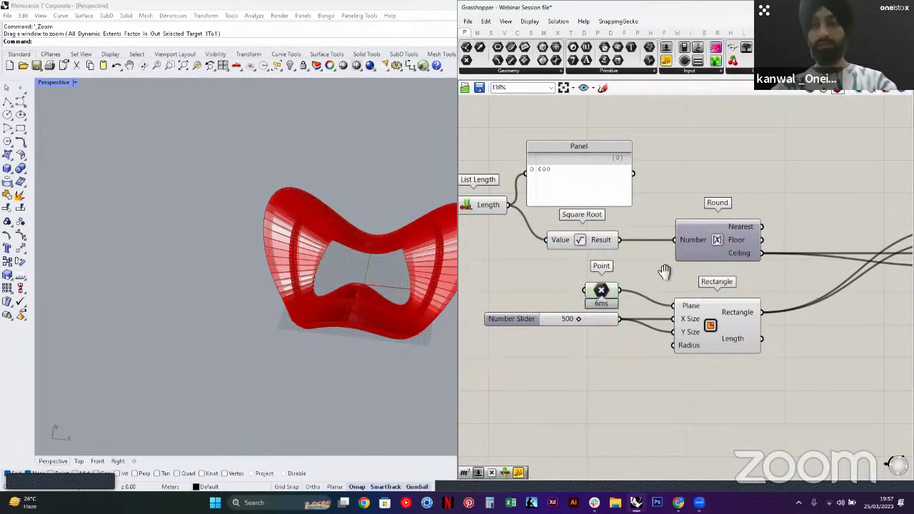
# Examine the resized rectangle grid beside the red model in the Perspective viewport
pyautogui.moveTo(664, 271); pyautogui.dragTo(566, 286, button='right')
pyautogui.scroll(-1, 808, 253)
pyautogui.scroll(-1, 808, 252)
pyautogui.moveTo(878, 260); pyautogui.dragTo(753, 275, button='right')
pyautogui.scroll(1, 793, 271)
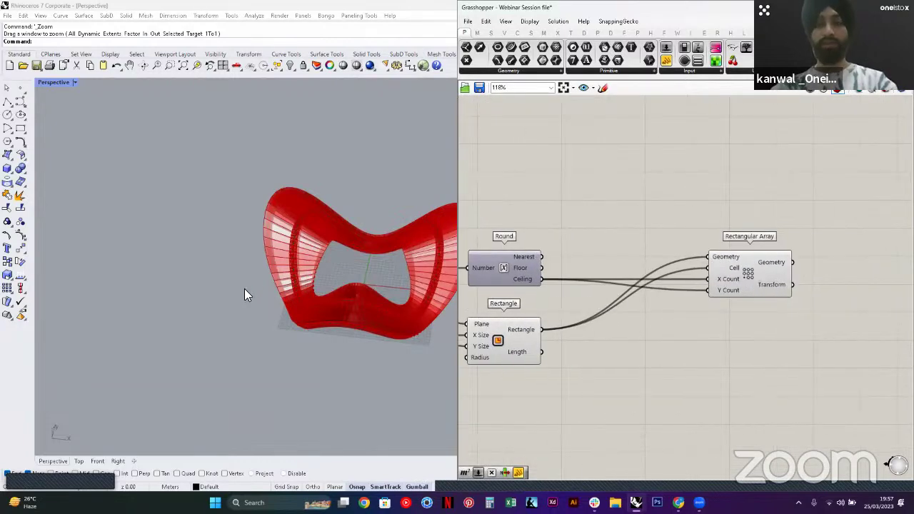
pyautogui.scroll(-15, 237, 280)
pyautogui.scroll(4, 314, 232)
pyautogui.moveTo(269, 267); pyautogui.dragTo(268, 305, button='right')
pyautogui.scroll(3, 360, 187)
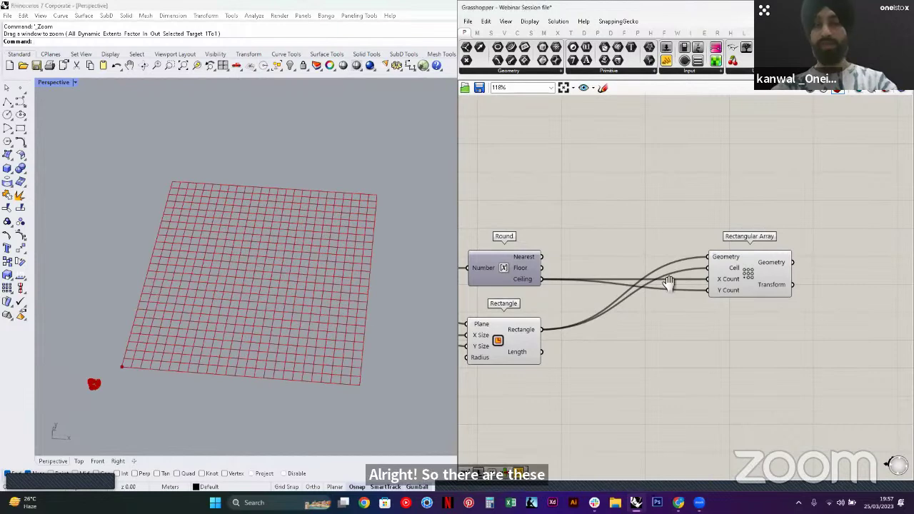
# Check the Rectangular Array's Geometry output with a temporary Param Viewer and delete the viewer
pyautogui.scroll(-2, 549, 277)
pyautogui.doubleClick(768, 251)
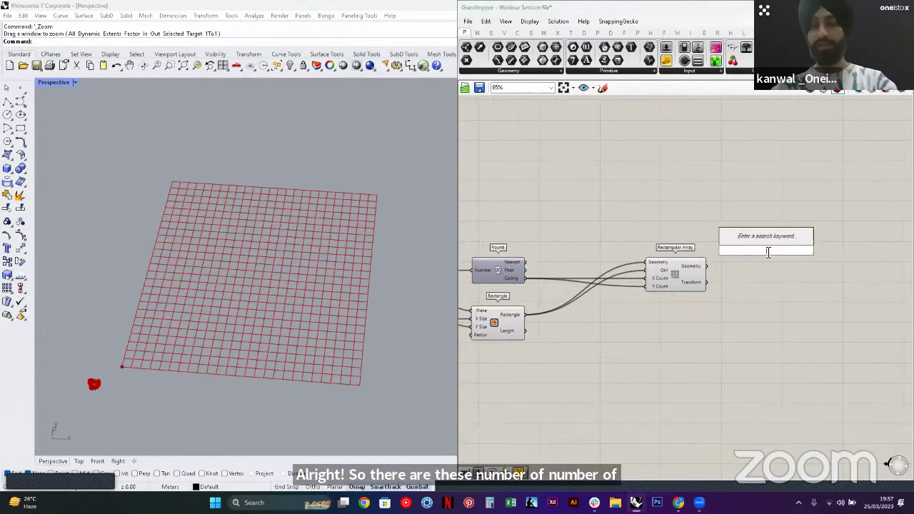
pyautogui.write('PARAMVIEW')
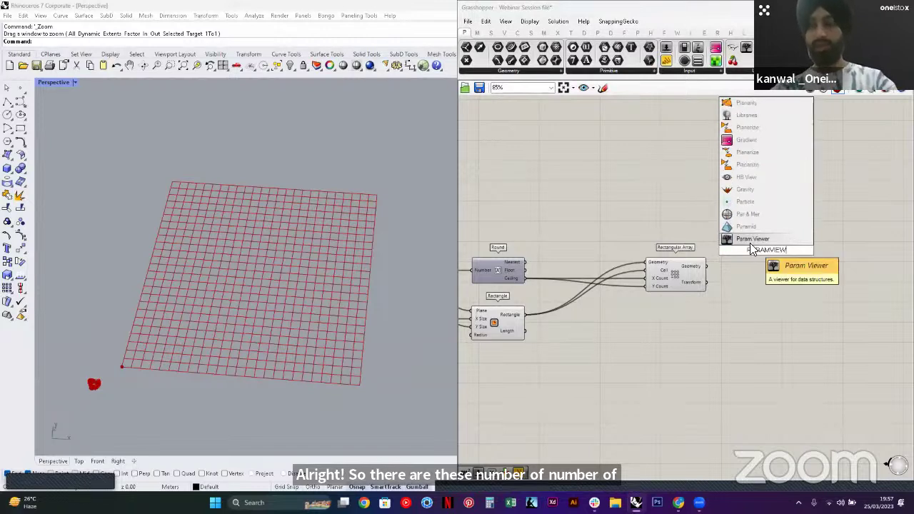
pyautogui.click(750, 241)
pyautogui.scroll(1, 731, 255)
pyautogui.moveTo(728, 251); pyautogui.dragTo(771, 274)
pyautogui.scroll(4, 725, 252)
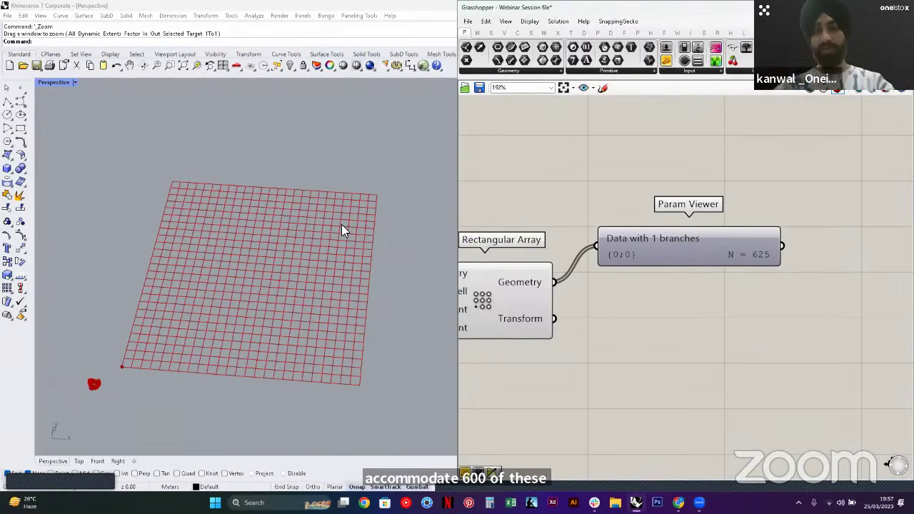
pyautogui.click(650, 230)
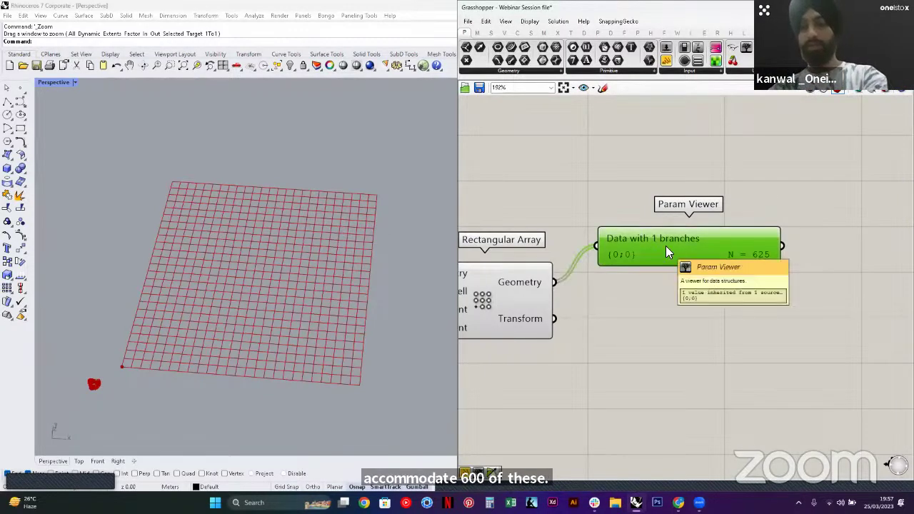
pyautogui.press('Delete')
# Add an Area component fed by the Rectangular Array's Geometry output and inspect the cell centroids in the viewport
pyautogui.scroll(-2, 642, 261)
pyautogui.doubleClick(707, 276)
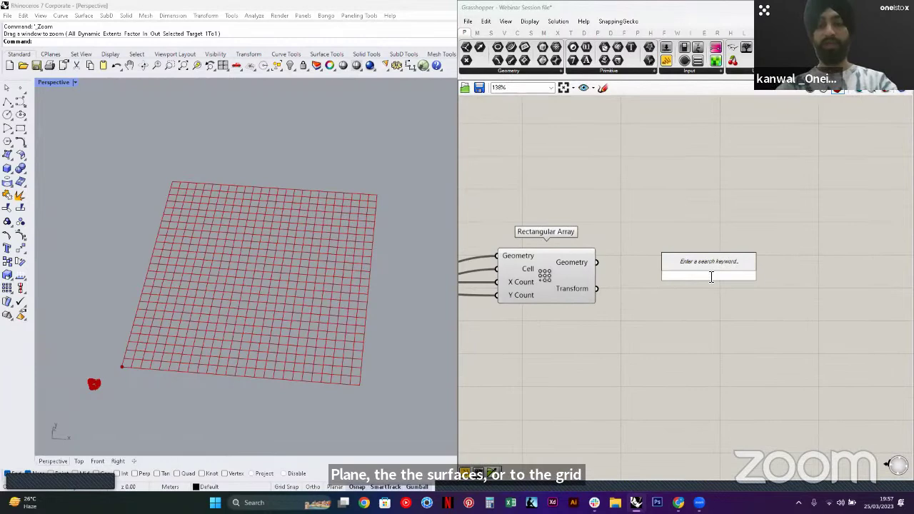
pyautogui.write('AREA')
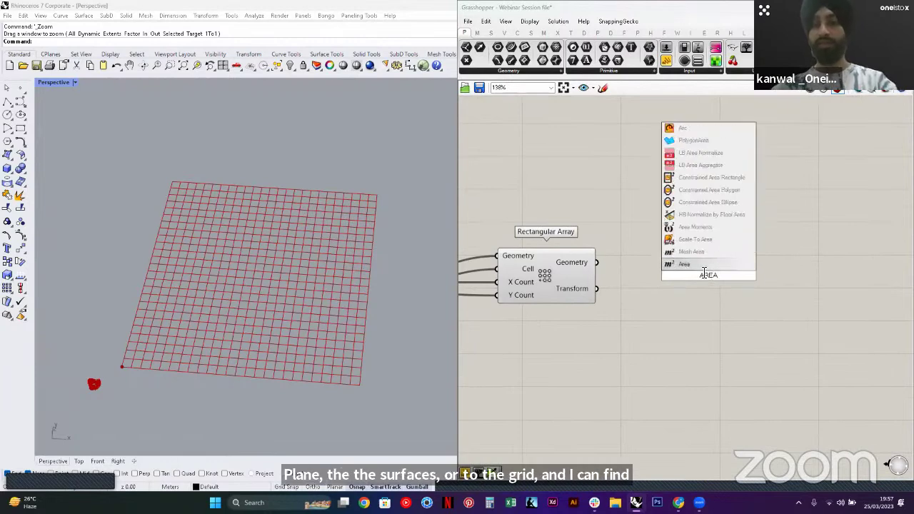
pyautogui.click(696, 265)
pyautogui.moveTo(598, 262); pyautogui.dragTo(739, 345)
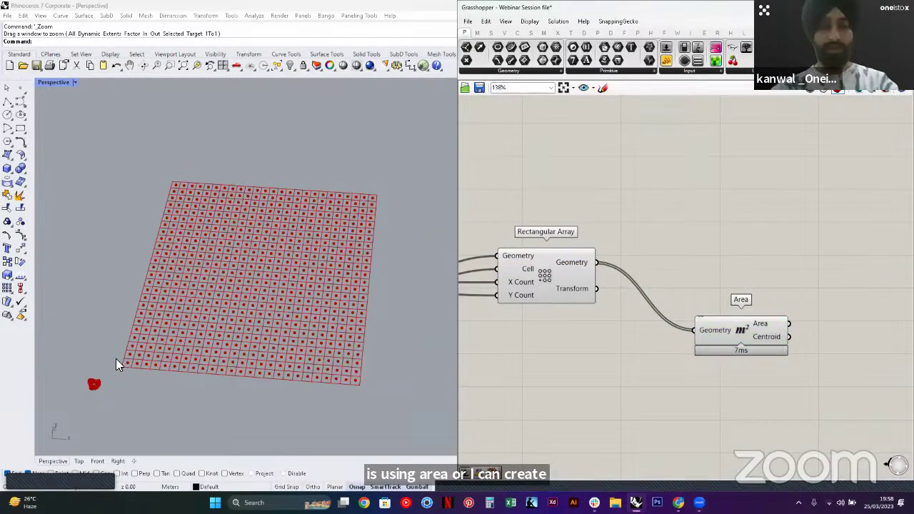
pyautogui.scroll(5, 132, 366)
pyautogui.scroll(-3, 641, 348)
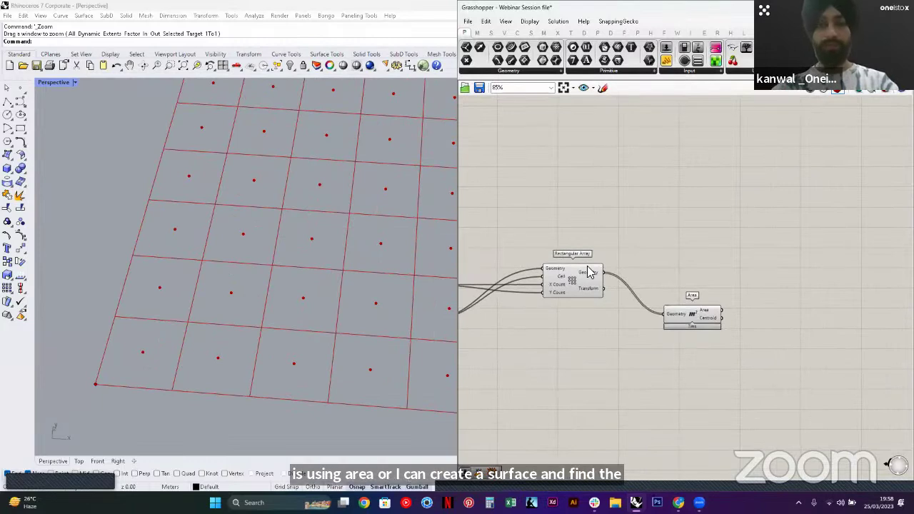
pyautogui.scroll(-3, 136, 361)
# Add an XY Plane component and connect the Area component's Centroid output to its input
pyautogui.moveTo(579, 274); pyautogui.dragTo(592, 290, button='right')
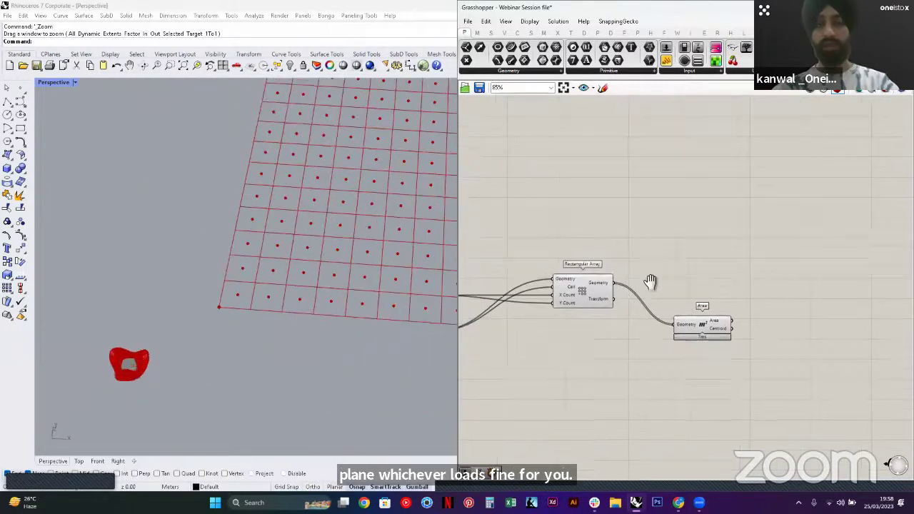
pyautogui.doubleClick(785, 332)
pyautogui.write('xy')
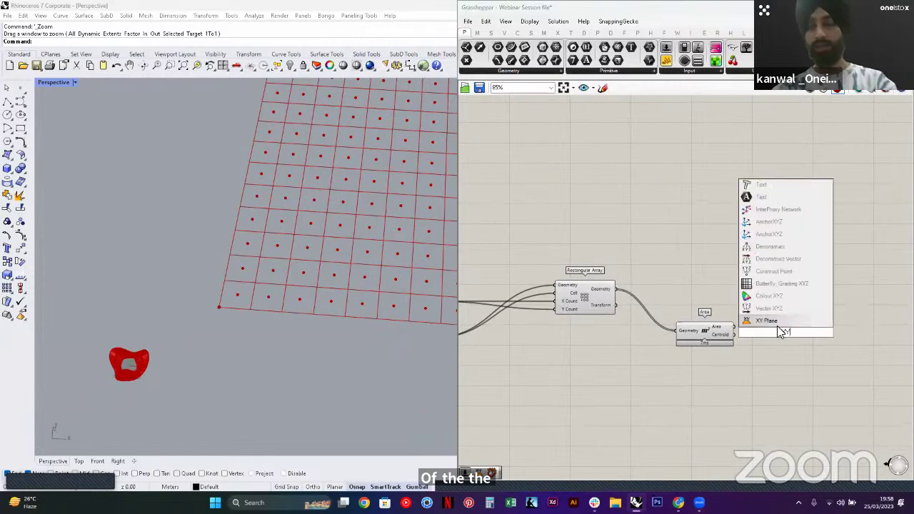
pyautogui.click(777, 324)
pyautogui.scroll(3, 750, 332)
pyautogui.moveTo(728, 337); pyautogui.dragTo(766, 336)
pyautogui.click(732, 276)
pyautogui.scroll(-7, 732, 276)
pyautogui.scroll(2, 574, 187)
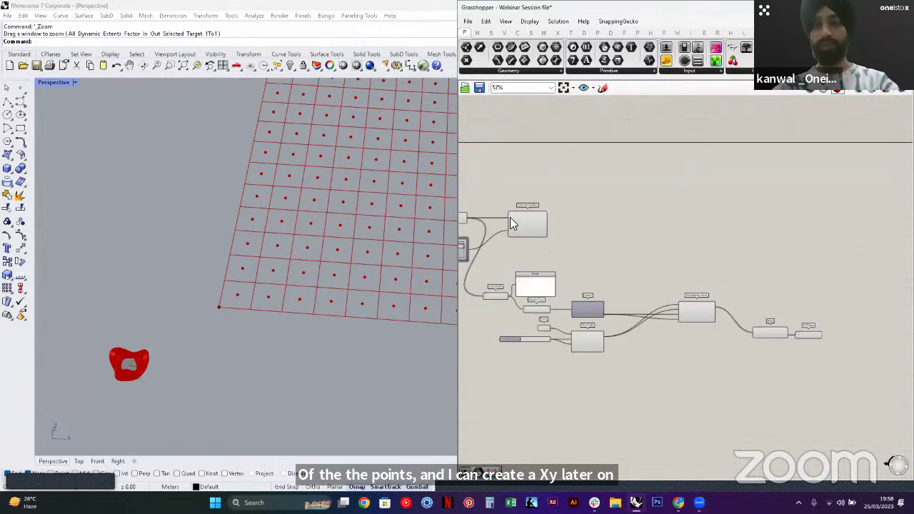
# Move the Evaluate Surface component along the canvas so that it sits above the XY Plane component
pyautogui.moveTo(527, 232); pyautogui.dragTo(793, 233)
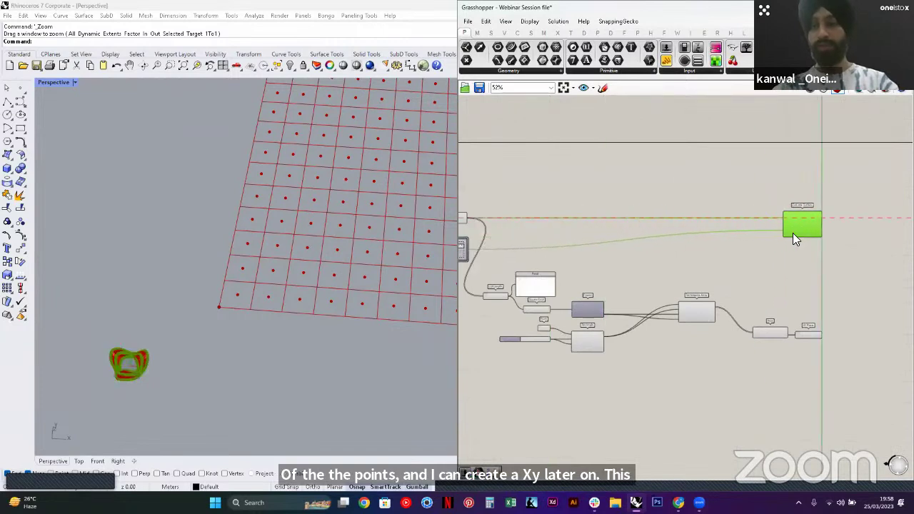
pyautogui.click(786, 276)
pyautogui.moveTo(785, 277); pyautogui.dragTo(656, 255, button='right')
pyautogui.scroll(6, 682, 314)
pyautogui.click(681, 307)
pyautogui.scroll(-4, 642, 292)
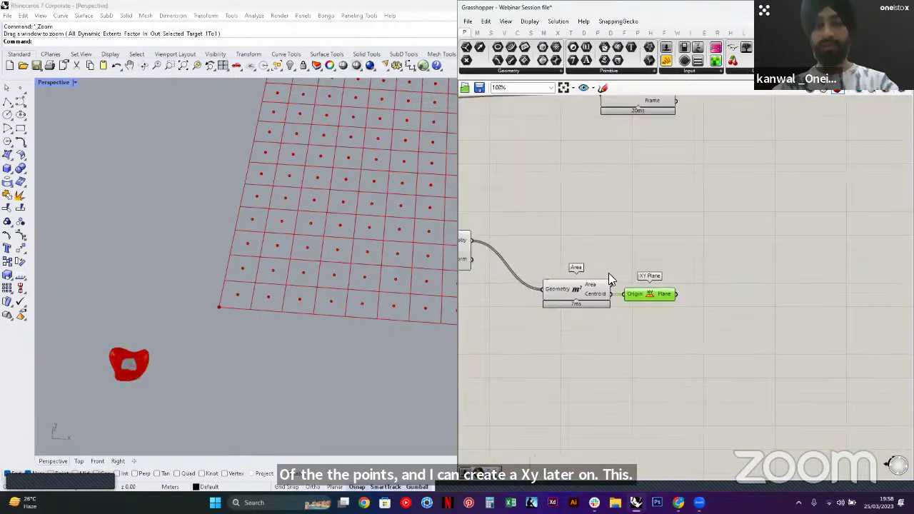
# Add an Orient component in the empty canvas area beyond the Evaluate Surface and XY Plane components
pyautogui.doubleClick(711, 264)
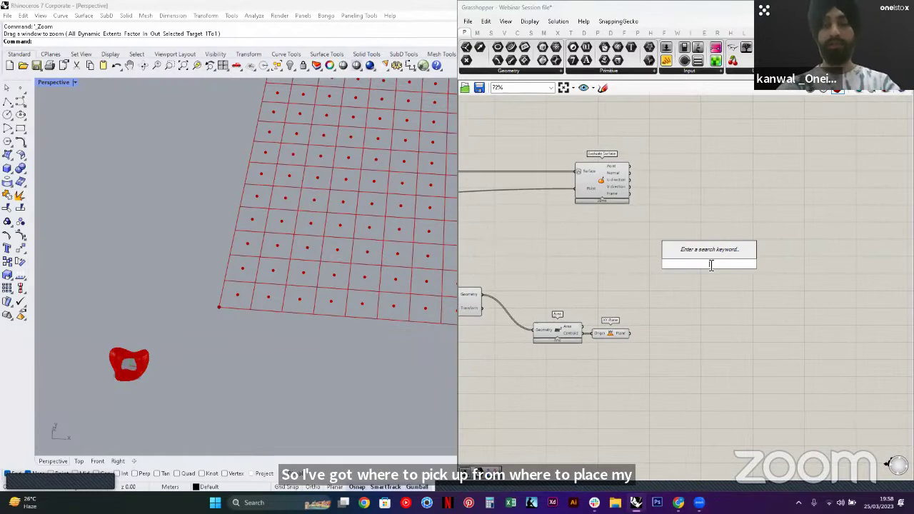
pyautogui.write('ORI')
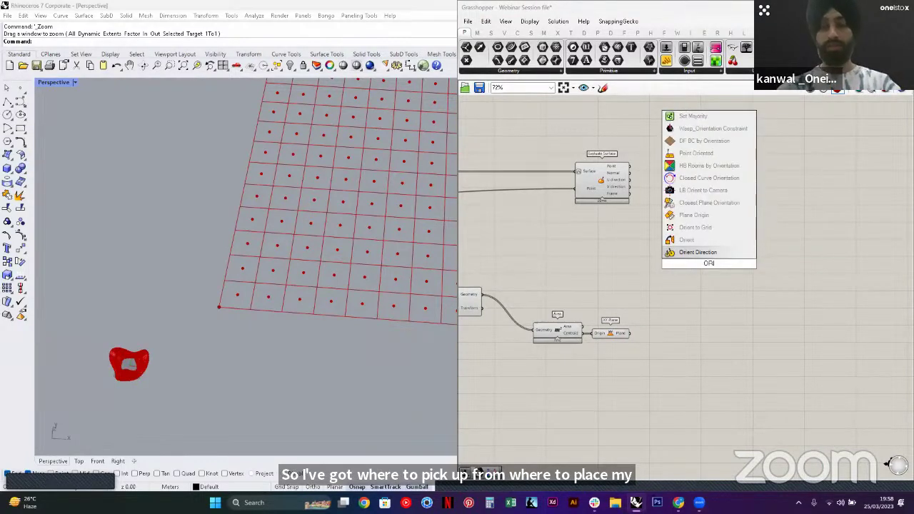
pyautogui.write('ENT')
pyautogui.click(702, 252)
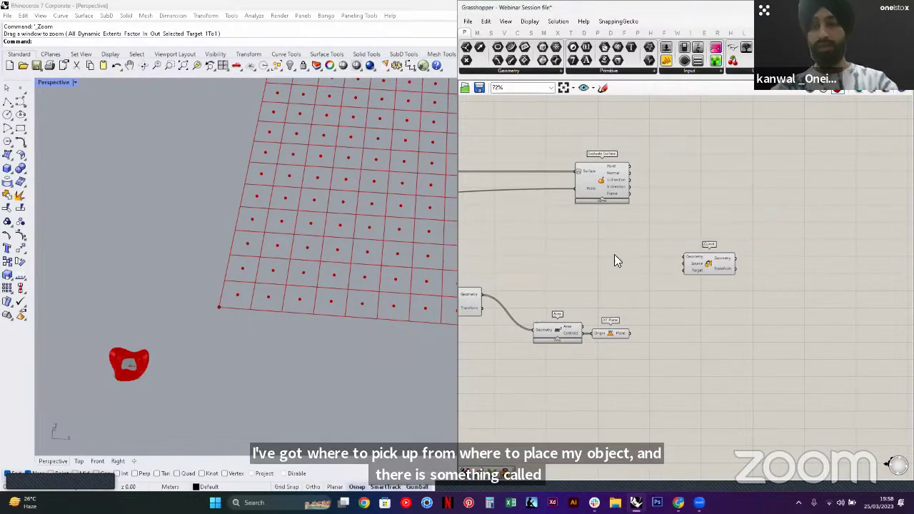
# Trace the wires back to the Flatten Tree component that supplies the faces and return to the Orient component
pyautogui.moveTo(532, 261); pyautogui.dragTo(679, 259, button='right')
pyautogui.scroll(-2, 679, 259)
pyautogui.moveTo(489, 231); pyautogui.dragTo(629, 236, button='right')
pyautogui.scroll(2, 539, 206)
pyautogui.click(517, 204)
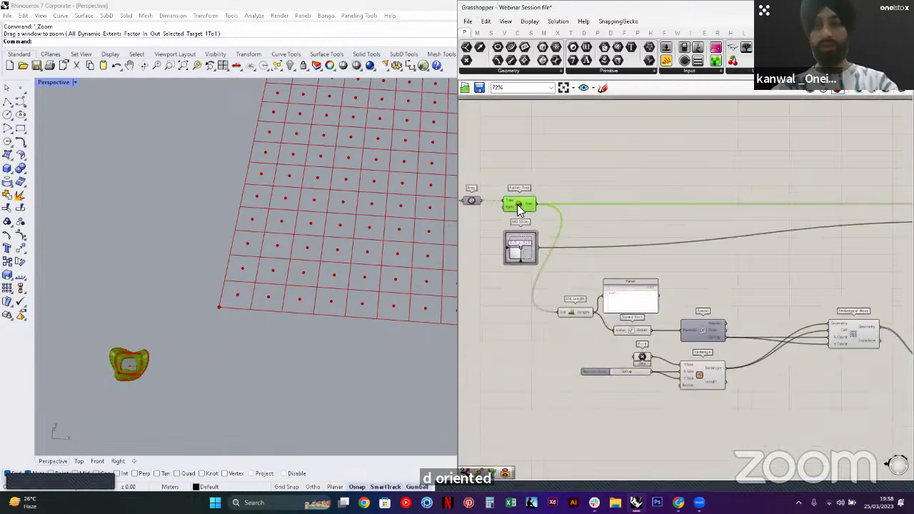
pyautogui.click(567, 233)
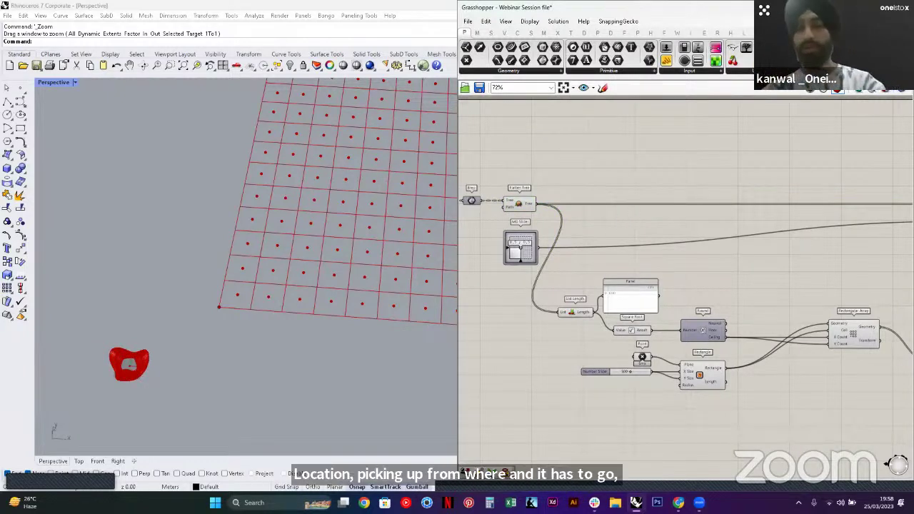
pyautogui.moveTo(794, 256); pyautogui.dragTo(524, 255, button='right')
pyautogui.moveTo(738, 255); pyautogui.dragTo(650, 239, button='right')
pyautogui.scroll(4, 694, 234)
pyautogui.scroll(-3, 617, 217)
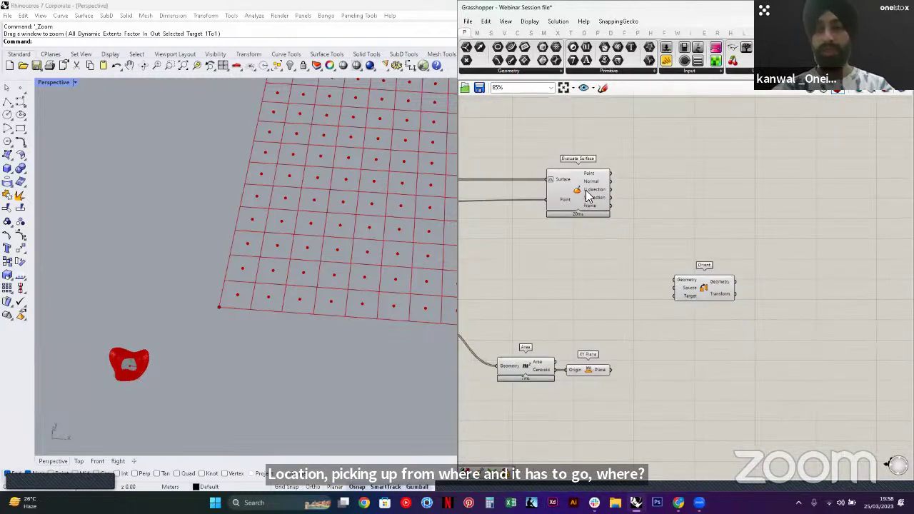
# Connect Evaluate Surface's Frame output to Orient's Source input and XY Plane's Plane output to its Target input
pyautogui.click(587, 193)
pyautogui.scroll(10, 121, 378)
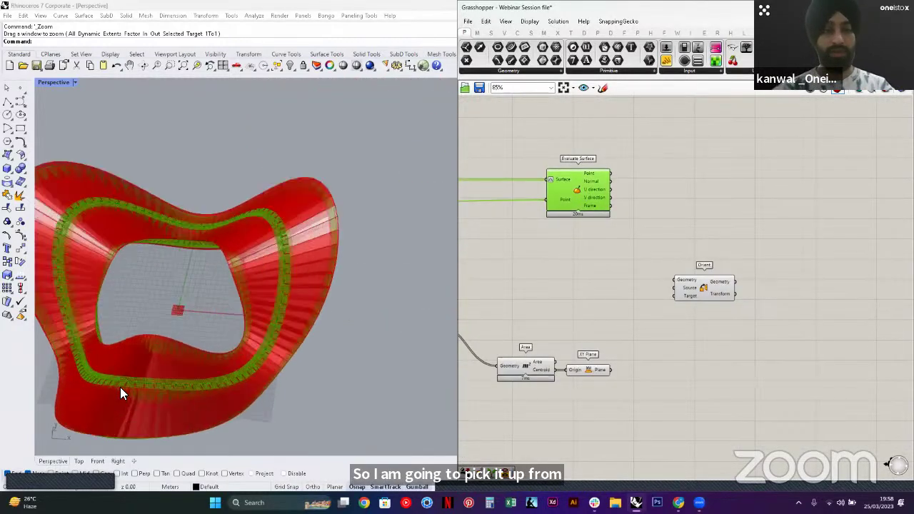
pyautogui.scroll(5, 554, 172)
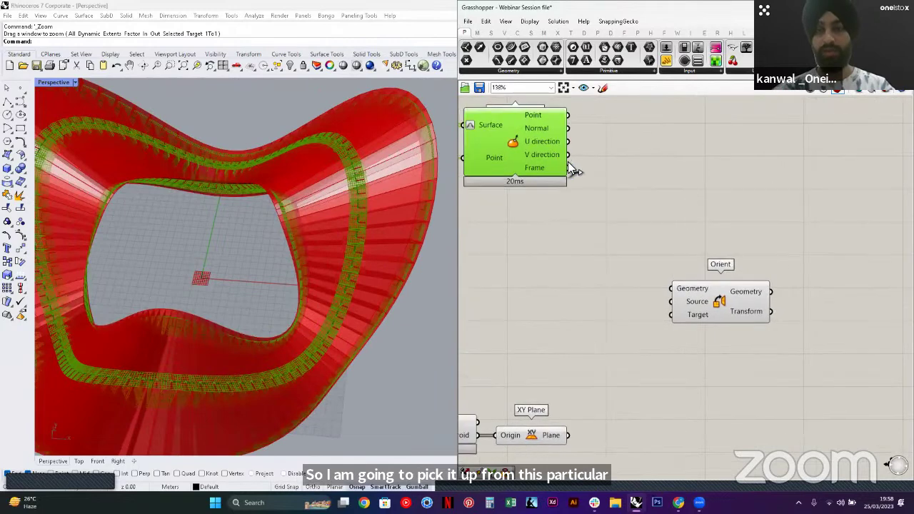
pyautogui.moveTo(571, 167); pyautogui.dragTo(671, 301)
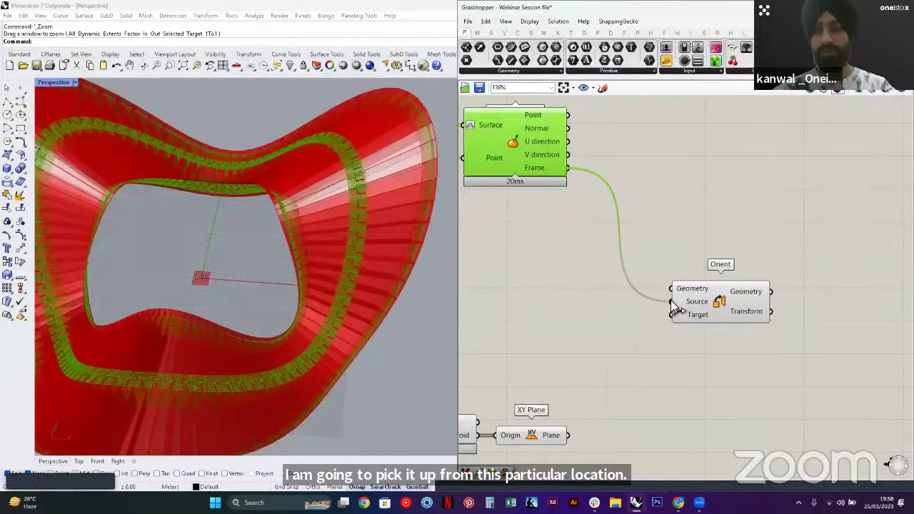
pyautogui.moveTo(565, 371); pyautogui.dragTo(604, 337, button='right')
pyautogui.click(604, 337)
pyautogui.moveTo(606, 401); pyautogui.dragTo(712, 281)
pyautogui.scroll(-5, 227, 325)
pyautogui.scroll(10, 243, 317)
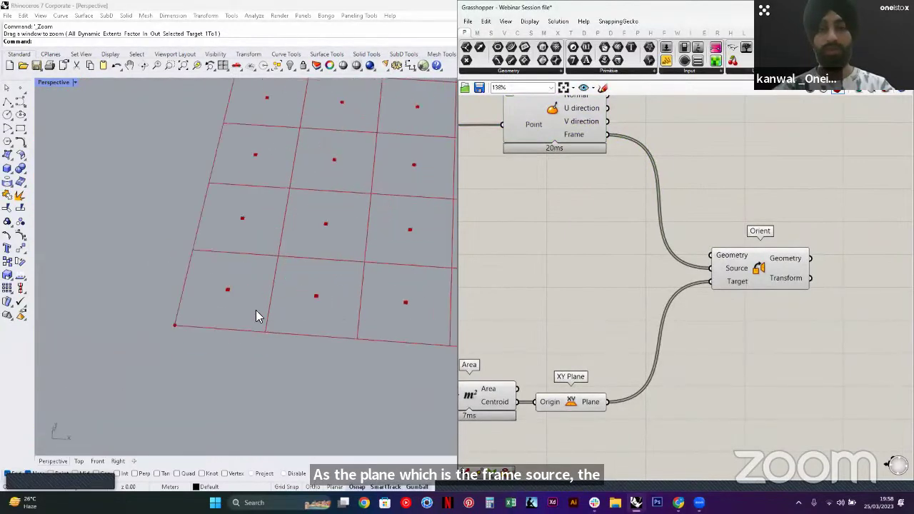
# Move the Orient component farther from Evaluate Surface and XY Plane to make room for components in between
pyautogui.scroll(-4, 698, 291)
pyautogui.moveTo(698, 291); pyautogui.dragTo(757, 298, button='right')
pyautogui.moveTo(633, 267); pyautogui.dragTo(735, 278, button='right')
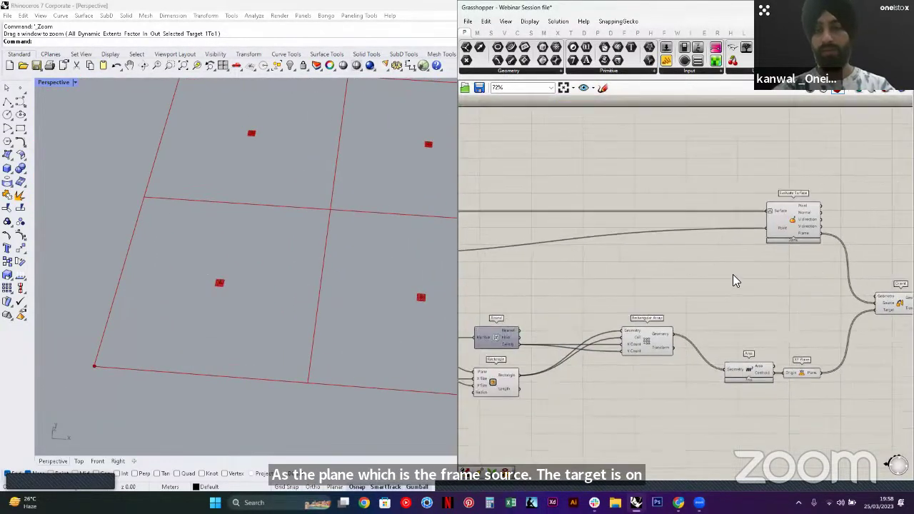
pyautogui.moveTo(827, 277); pyautogui.dragTo(747, 264, button='right')
pyautogui.scroll(3, 798, 265)
pyautogui.moveTo(797, 298); pyautogui.dragTo(648, 277, button='right')
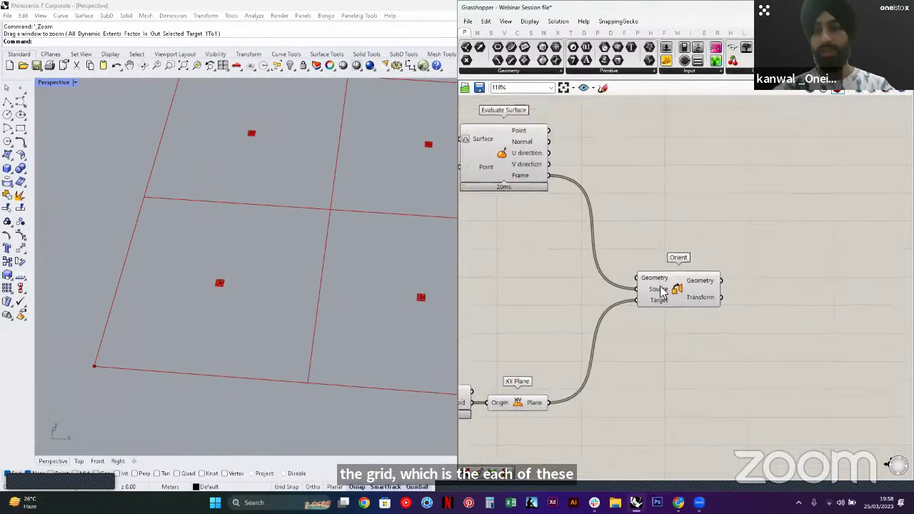
pyautogui.moveTo(670, 285); pyautogui.dragTo(843, 284)
pyautogui.click(668, 280)
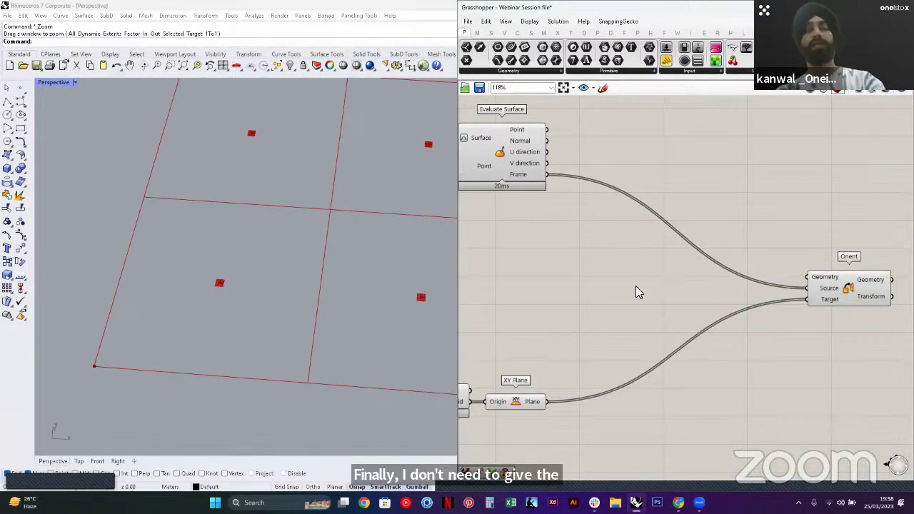
# Insert a Graft Tree component between Evaluate Surface's Frame output and Orient's Source input, replacing the direct wire
pyautogui.doubleClick(637, 287)
pyautogui.write('GRFT')
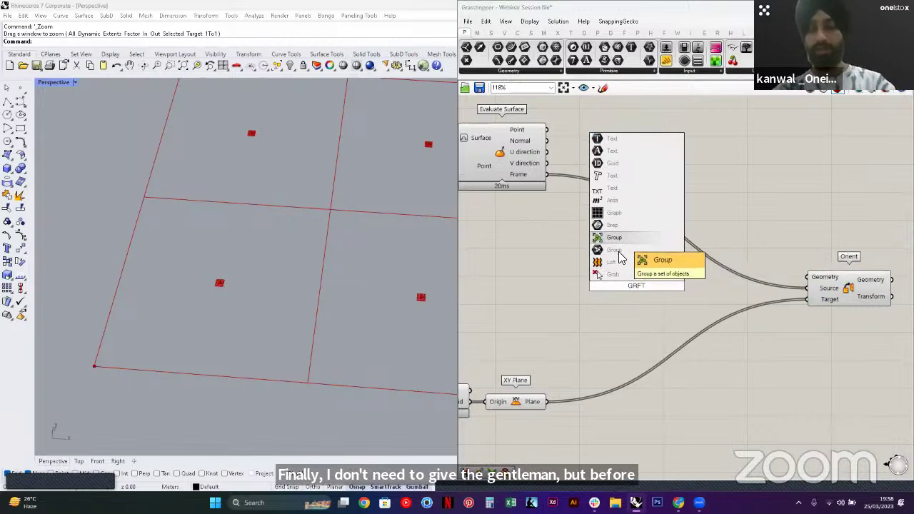
pyautogui.press('BackSpace')
pyautogui.press('BackSpace')
pyautogui.write('A')
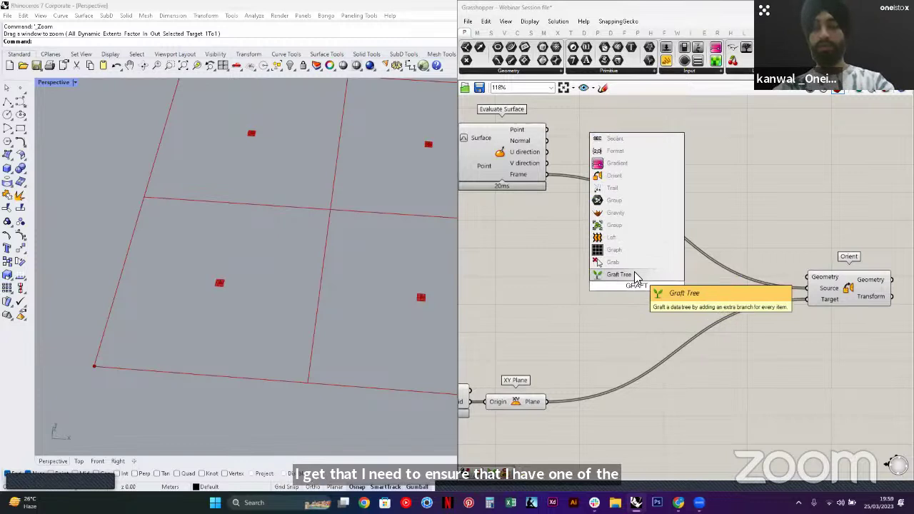
pyautogui.click(633, 277)
pyautogui.moveTo(546, 174); pyautogui.dragTo(609, 286)
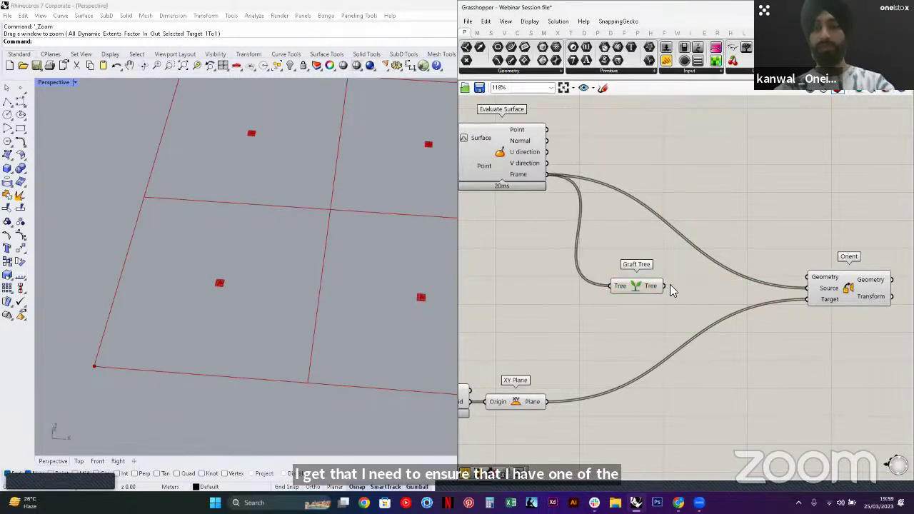
pyautogui.moveTo(665, 286); pyautogui.dragTo(807, 288)
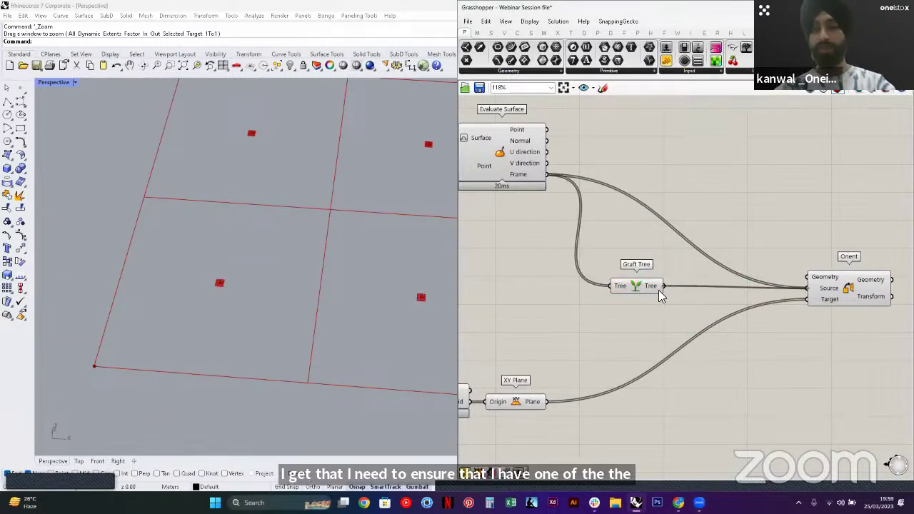
pyautogui.moveTo(669, 287); pyautogui.dragTo(690, 289)
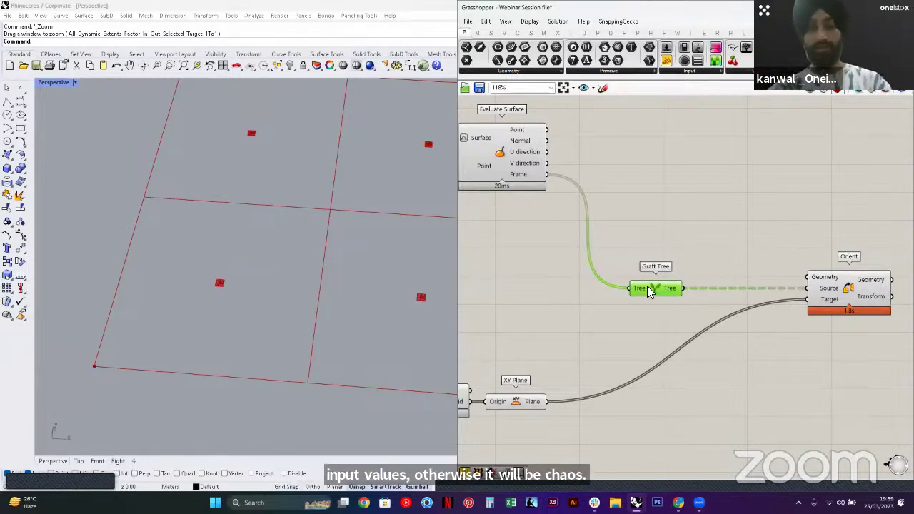
# Duplicate the Graft Tree component, feed the copy from XY Plane's Plane output, and save the document
pyautogui.keyDown('alt'); pyautogui.moveTo(652, 296); pyautogui.dragTo(661, 374); pyautogui.keyUp('alt')
pyautogui.moveTo(547, 403); pyautogui.dragTo(638, 368)
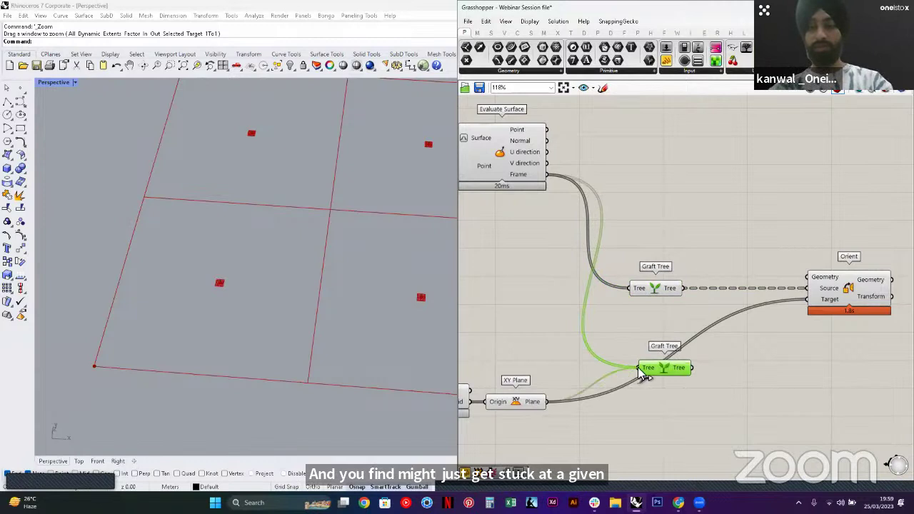
pyautogui.click(719, 371)
pyautogui.click(467, 20)
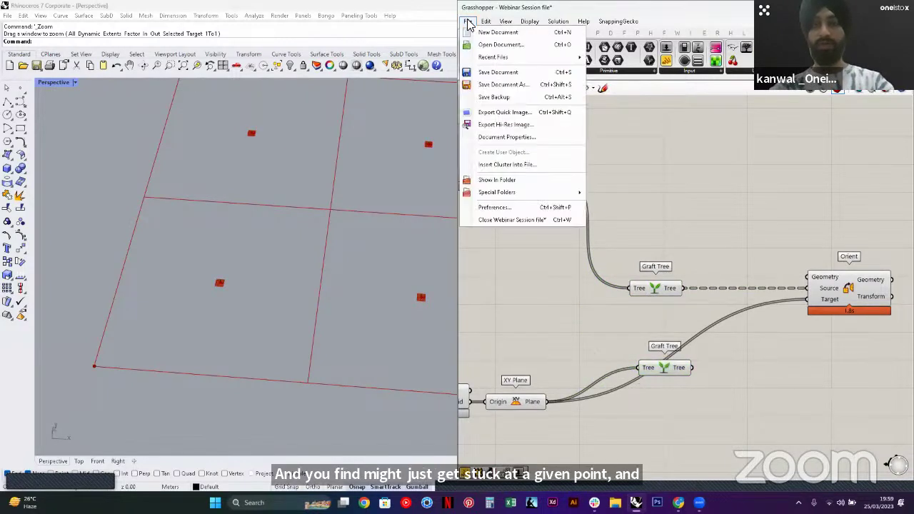
pyautogui.click(493, 72)
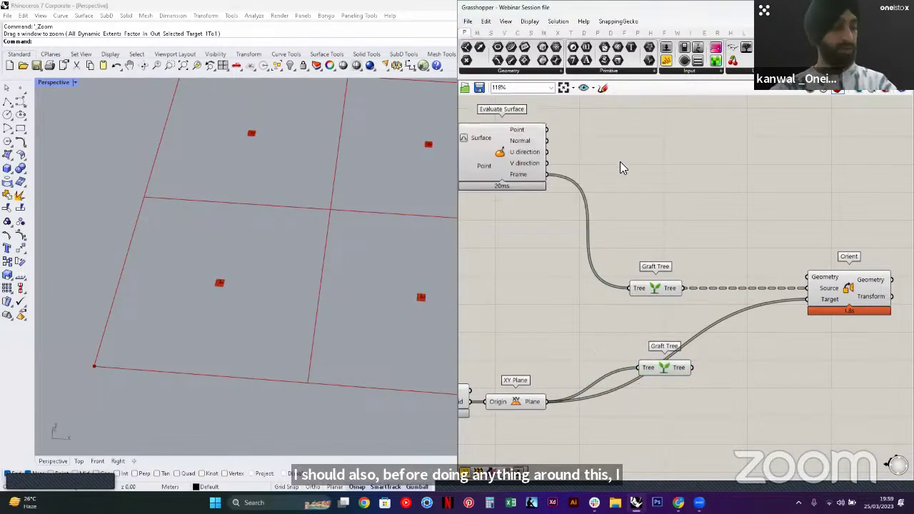
# Connect the second Graft Tree's output to Orient's Target input in place of the direct wire and align it below the first
pyautogui.moveTo(691, 370); pyautogui.dragTo(808, 299)
pyautogui.moveTo(668, 358); pyautogui.dragTo(660, 346)
pyautogui.click(761, 264)
pyautogui.scroll(-3, 763, 264)
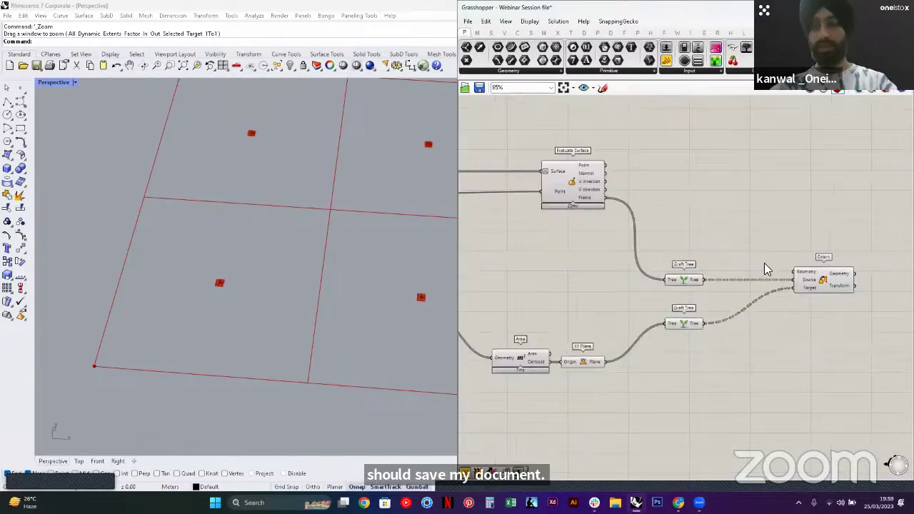
# Select the Flatten Tree component and examine the faces it outputs on the model in the Perspective viewport
pyautogui.moveTo(748, 297); pyautogui.dragTo(878, 285, button='right')
pyautogui.moveTo(639, 249); pyautogui.dragTo(742, 255, button='right')
pyautogui.scroll(-2, 742, 254)
pyautogui.moveTo(545, 255); pyautogui.dragTo(621, 252, button='right')
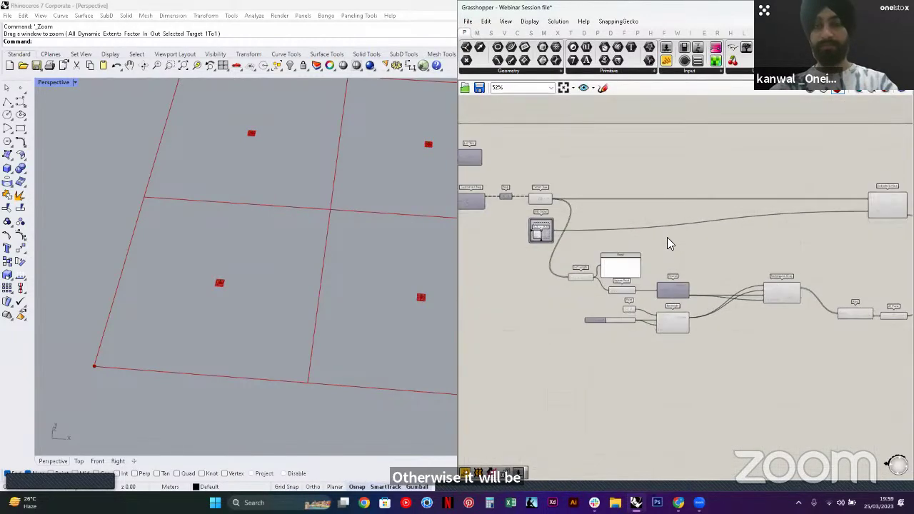
pyautogui.scroll(1, 669, 239)
pyautogui.click(501, 198)
pyautogui.scroll(-5, 201, 284)
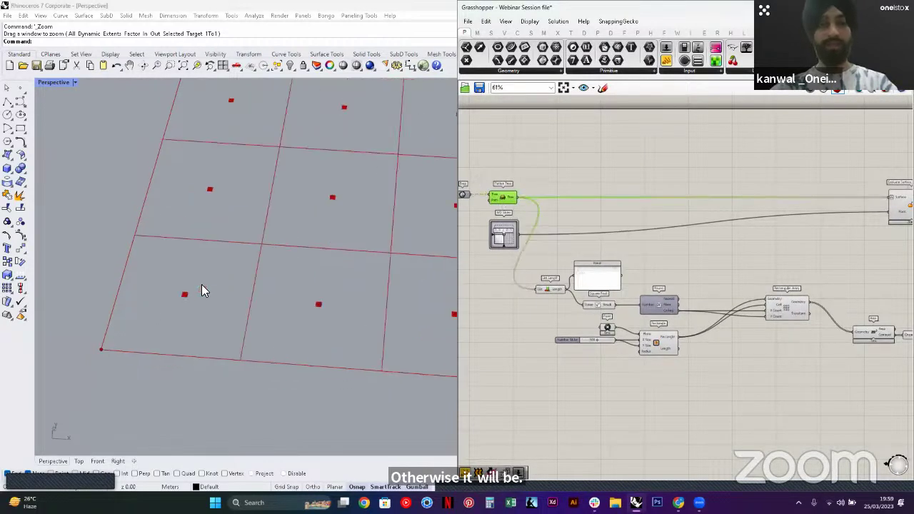
pyautogui.scroll(8, 272, 304)
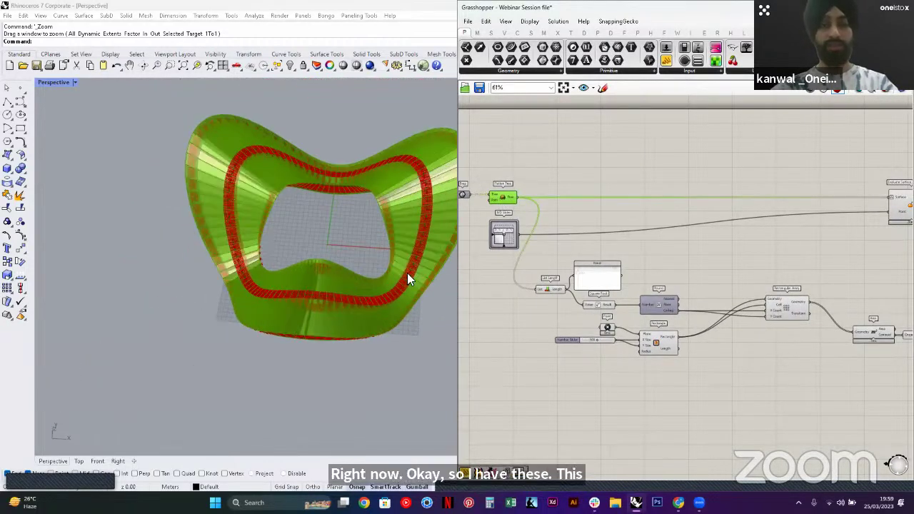
pyautogui.moveTo(294, 333); pyautogui.dragTo(372, 264, button='right')
pyautogui.scroll(5, 591, 224)
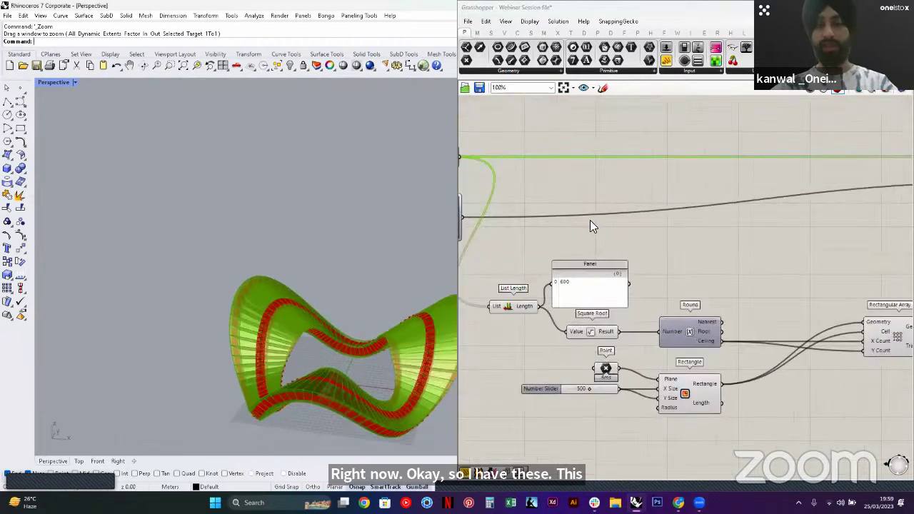
# Add a third Graft Tree component and connect the Flatten Tree's Tree output to its input
pyautogui.doubleClick(631, 243)
pyautogui.write('GRAFT')
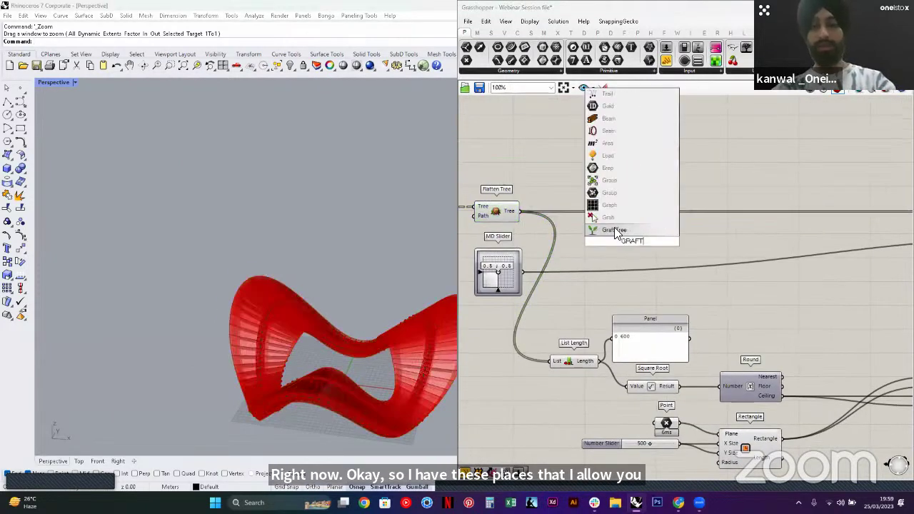
pyautogui.click(613, 230)
pyautogui.moveTo(525, 211); pyautogui.dragTo(869, 282)
pyautogui.scroll(-5, 611, 236)
pyautogui.moveTo(868, 281); pyautogui.dragTo(626, 259, button='right')
pyautogui.scroll(3, 626, 263)
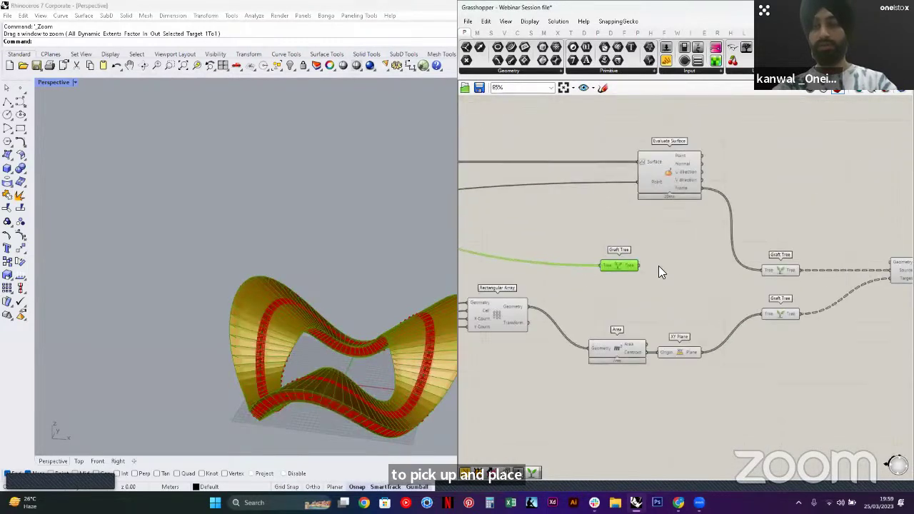
# Place the third Graft Tree above the other two and connect its output to Orient's Geometry input
pyautogui.moveTo(616, 263); pyautogui.dragTo(777, 227)
pyautogui.click(751, 243)
pyautogui.moveTo(751, 243); pyautogui.dragTo(535, 251, button='right')
pyautogui.scroll(2, 535, 251)
pyautogui.moveTo(602, 237); pyautogui.dragTo(726, 280)
# Select the Orient component and inspect the faces laid out in the grid cells in the Perspective viewport
pyautogui.click(768, 294)
pyautogui.scroll(-10, 211, 307)
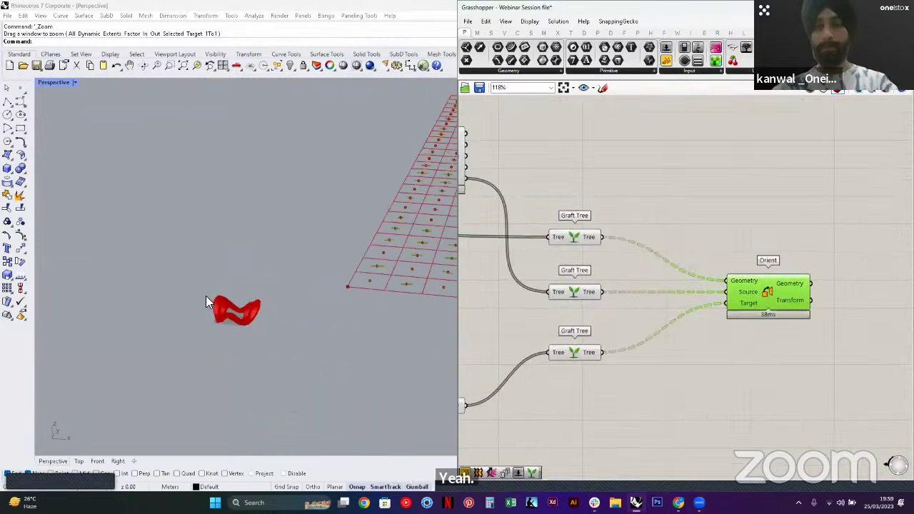
pyautogui.moveTo(206, 300); pyautogui.dragTo(224, 265, button='right')
pyautogui.scroll(8, 221, 250)
pyautogui.scroll(1, 255, 242)
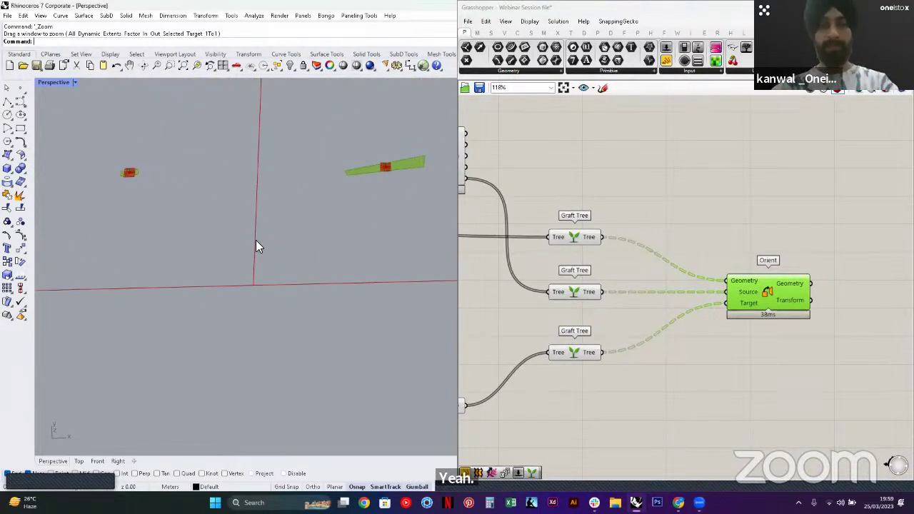
pyautogui.scroll(-4, 259, 256)
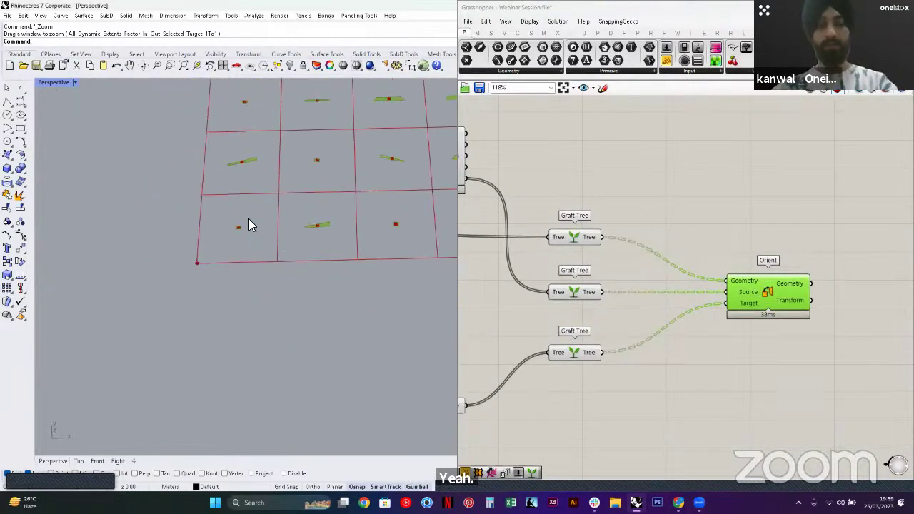
pyautogui.scroll(4, 267, 238)
pyautogui.scroll(-8, 239, 252)
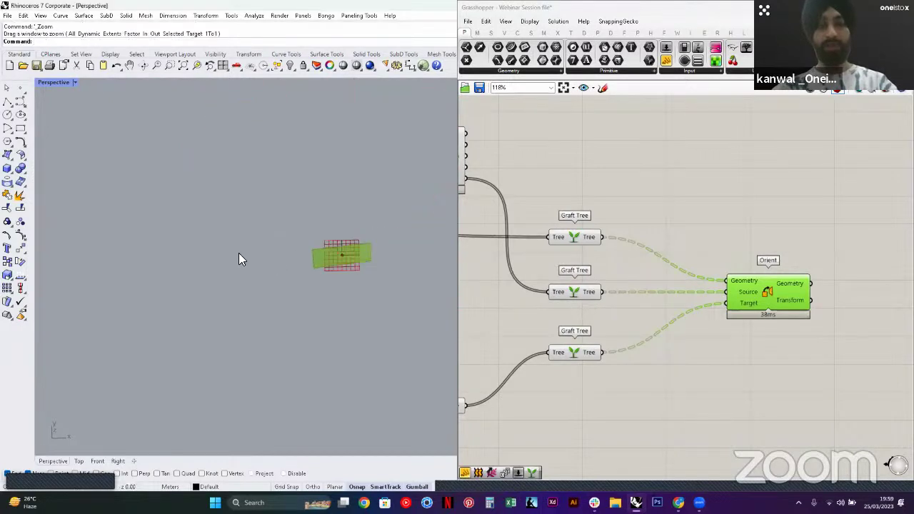
pyautogui.scroll(8, 295, 279)
# Hide the preview of the Evaluate Surface, Area, XY Plane and three Graft Tree components
pyautogui.click(691, 257)
pyautogui.scroll(-2, 692, 247)
pyautogui.moveTo(656, 362); pyautogui.dragTo(467, 173)
pyautogui.click(515, 242)
pyautogui.scroll(-4, 515, 241)
pyautogui.scroll(-5, 215, 320)
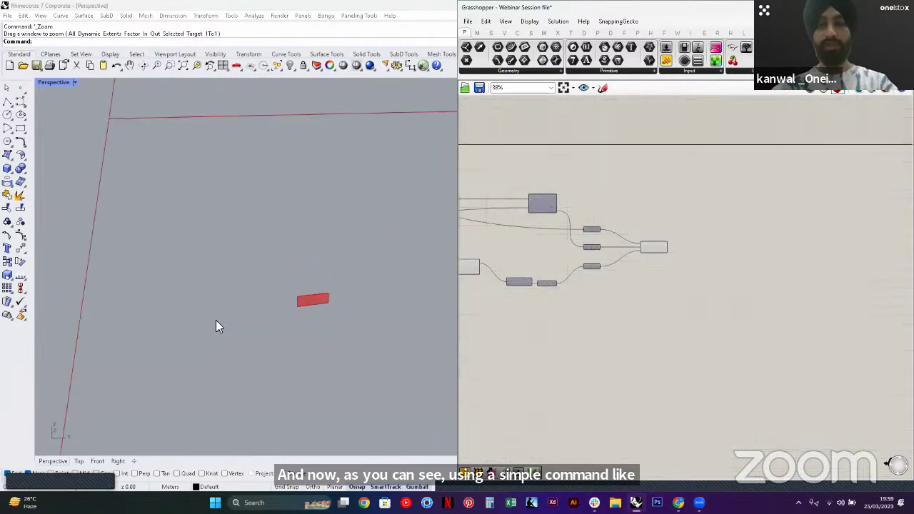
# Examine the flattened faces and their grid cells across the whole layout in the Perspective viewport
pyautogui.scroll(-3, 250, 314)
pyautogui.scroll(5, 335, 215)
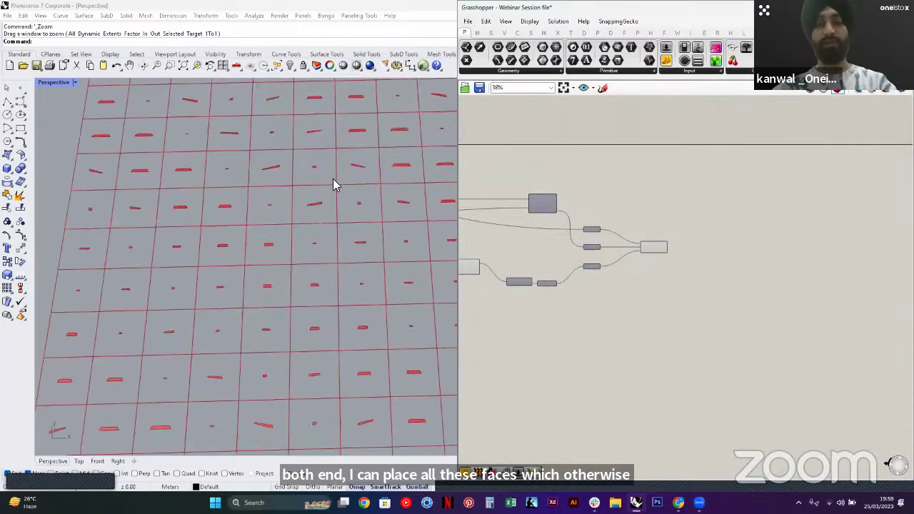
pyautogui.scroll(-2, 320, 227)
pyautogui.scroll(-2, 303, 239)
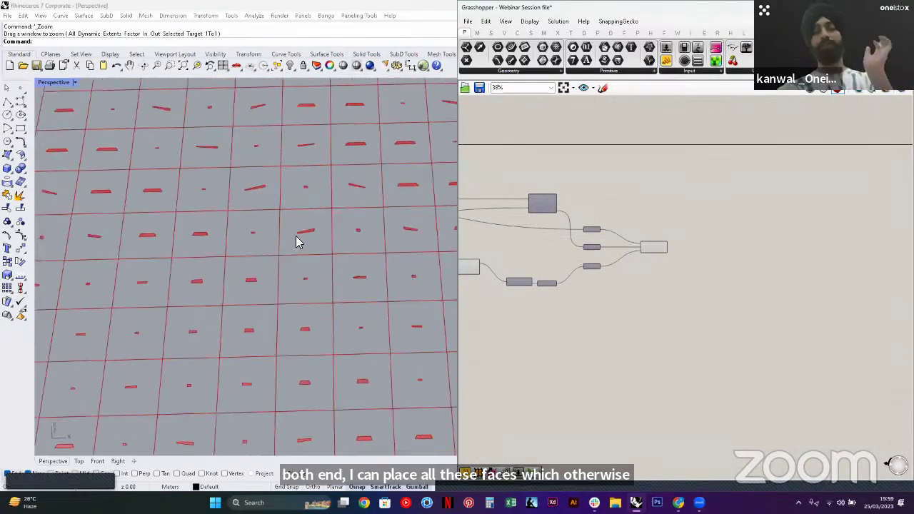
pyautogui.scroll(-4, 303, 246)
pyautogui.scroll(4, 395, 171)
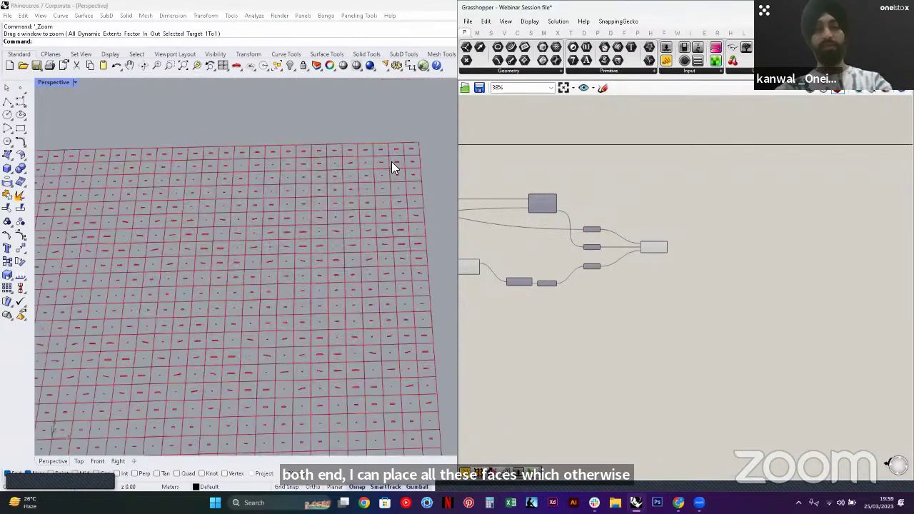
pyautogui.scroll(1, 453, 179)
pyautogui.scroll(-3, 634, 220)
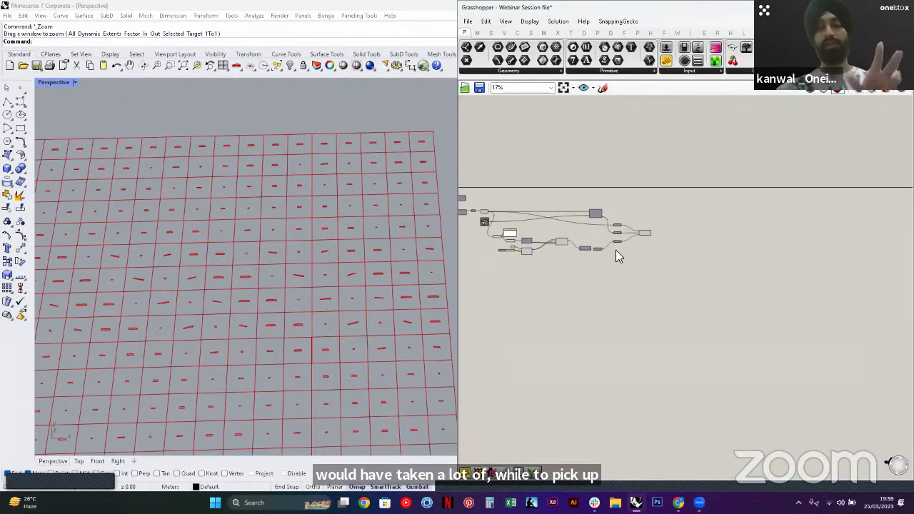
# Insert a Relay on the wire from Flatten Tree to the uppermost Graft Tree and move it to route the wire cleanly
pyautogui.scroll(4, 651, 230)
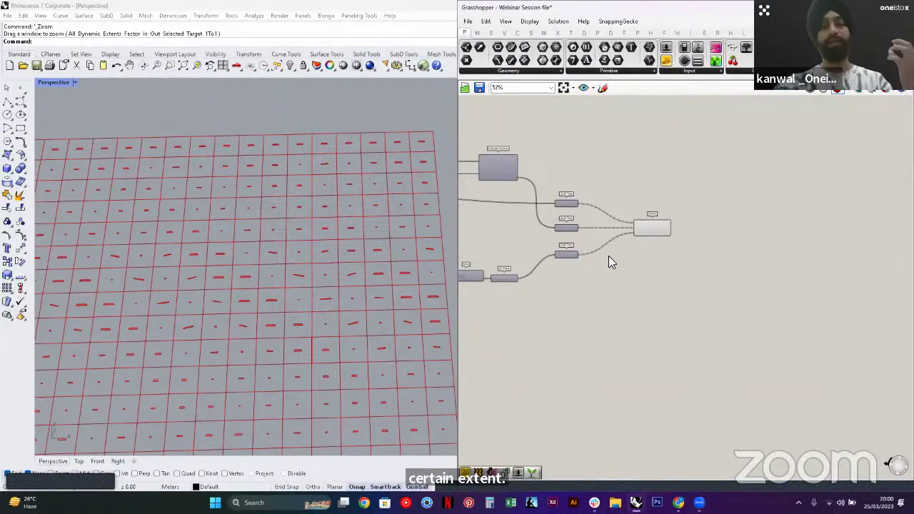
pyautogui.scroll(5, 646, 211)
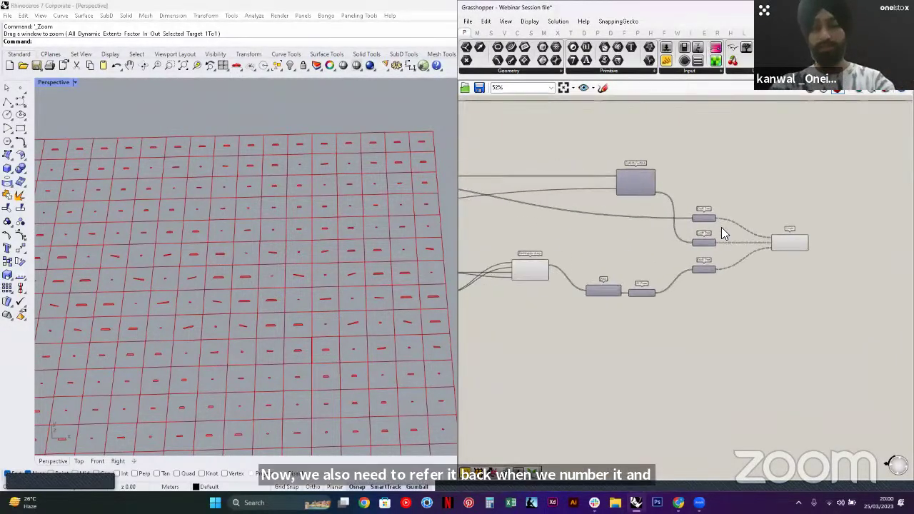
pyautogui.moveTo(711, 202); pyautogui.dragTo(636, 218, button='right')
pyautogui.doubleClick(724, 205)
pyautogui.moveTo(723, 205); pyautogui.dragTo(738, 229)
pyautogui.click(776, 249)
pyautogui.moveTo(687, 244); pyautogui.dragTo(636, 247, button='right')
pyautogui.scroll(-2, 636, 247)
pyautogui.moveTo(820, 235); pyautogui.dragTo(611, 228, button='right')
pyautogui.moveTo(547, 185); pyautogui.dragTo(584, 160, button='right')
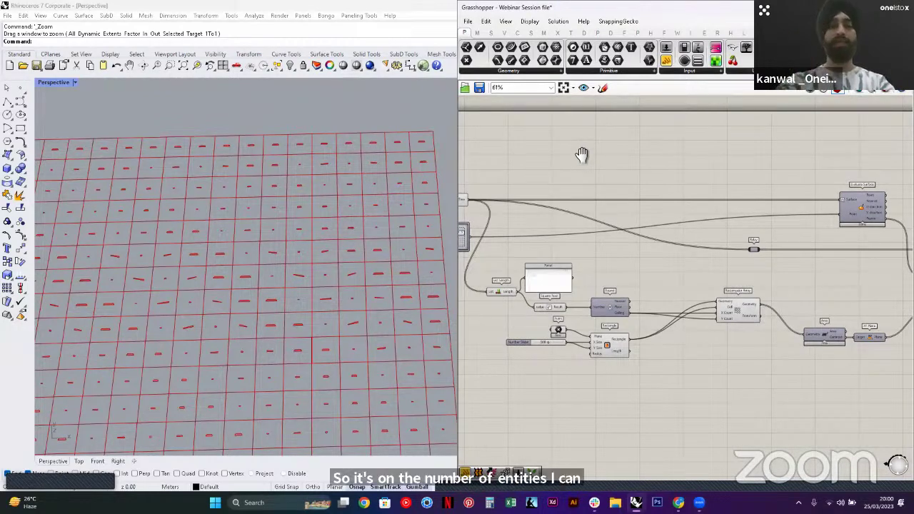
# Examine the faces in the corner cells of the grid and compare them with the original curved model
pyautogui.scroll(-3, 582, 153)
pyautogui.scroll(-5, 294, 230)
pyautogui.scroll(8, 121, 413)
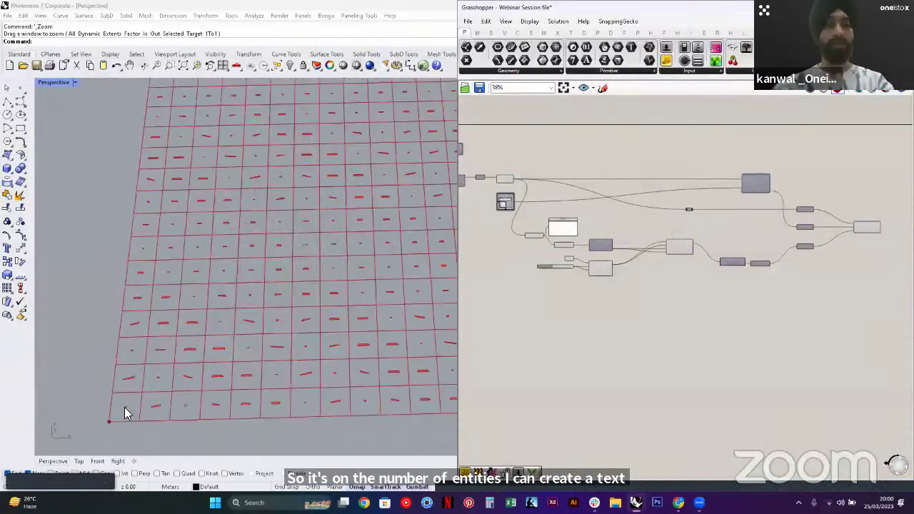
pyautogui.scroll(-4, 150, 344)
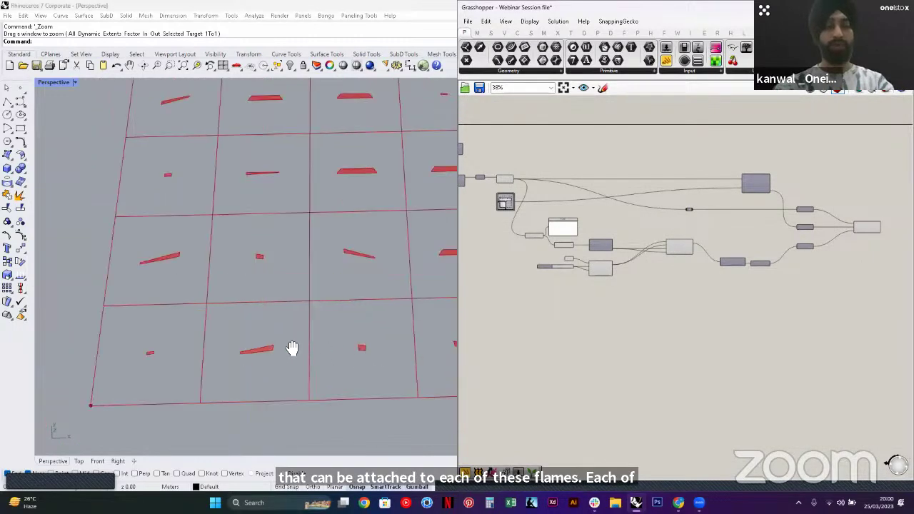
pyautogui.moveTo(292, 347); pyautogui.dragTo(276, 301, button='right')
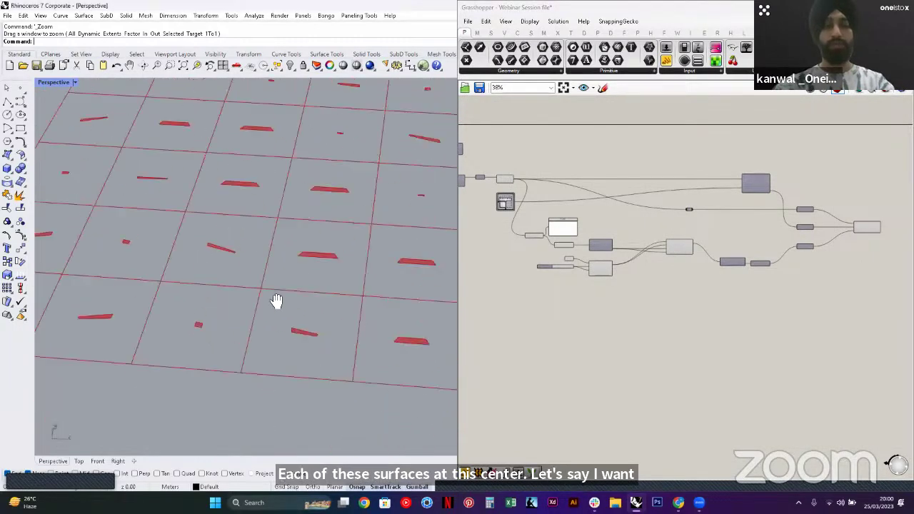
pyautogui.scroll(-6, 276, 301)
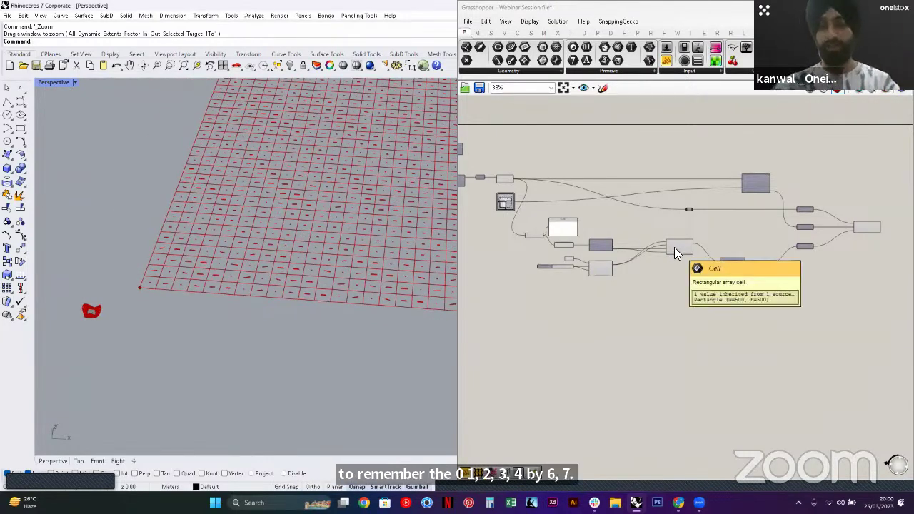
pyautogui.scroll(-6, 278, 262)
pyautogui.scroll(15, 191, 290)
pyautogui.moveTo(230, 269); pyautogui.dragTo(276, 167, button='right')
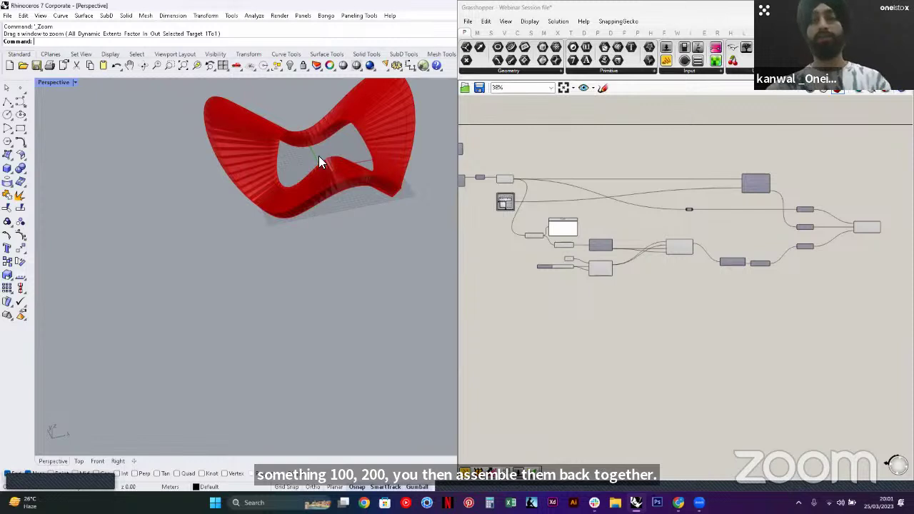
# Zoom to a single laid-out face and inspect its edges in the Perspective viewport
pyautogui.scroll(-12, 224, 271)
pyautogui.scroll(11, 350, 150)
pyautogui.write('Z')
pyautogui.press('Return')
pyautogui.moveTo(228, 226); pyautogui.dragTo(257, 243)
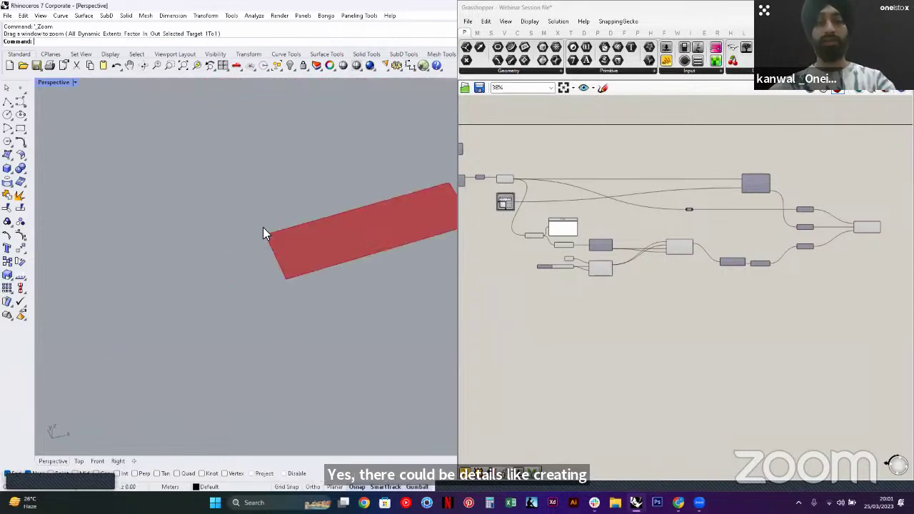
pyautogui.moveTo(263, 227); pyautogui.dragTo(297, 235, button='right')
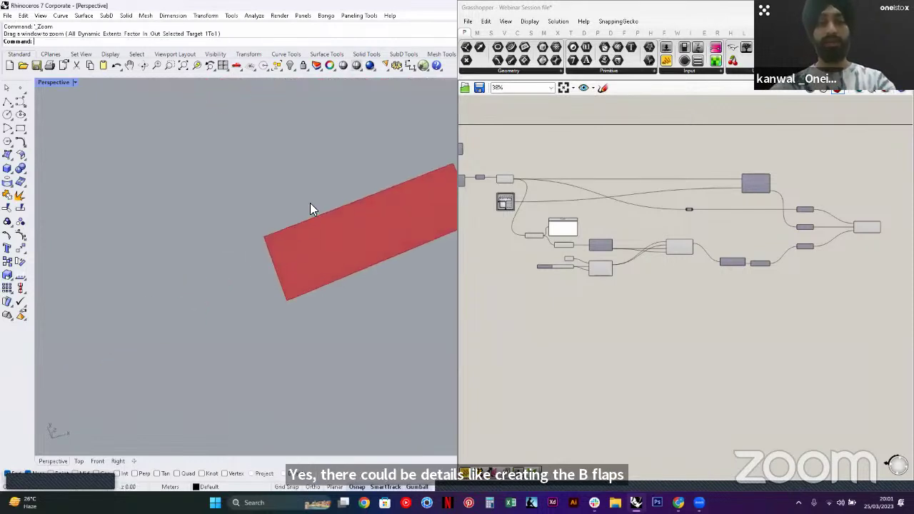
pyautogui.scroll(-4, 376, 209)
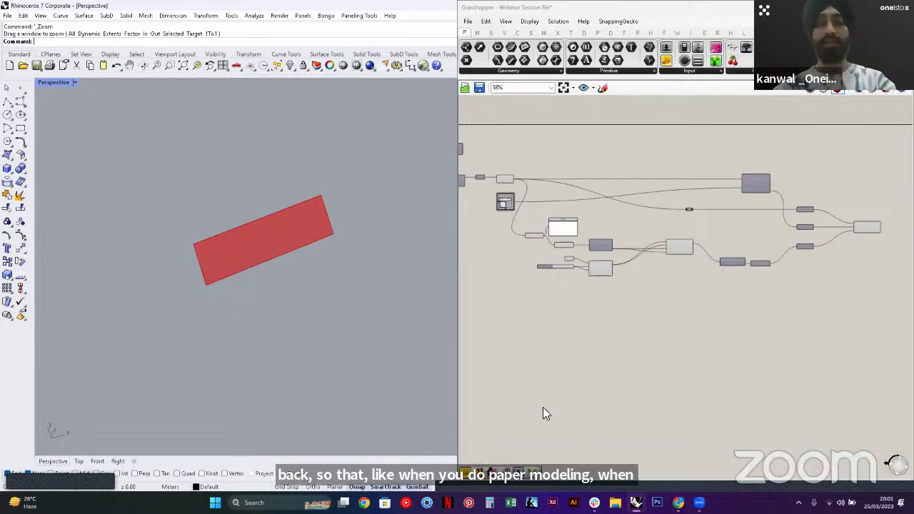
pyautogui.scroll(4, 237, 255)
pyautogui.keyDown('shift'); pyautogui.moveTo(256, 237); pyautogui.dragTo(254, 298, button='right'); pyautogui.keyUp('shift')
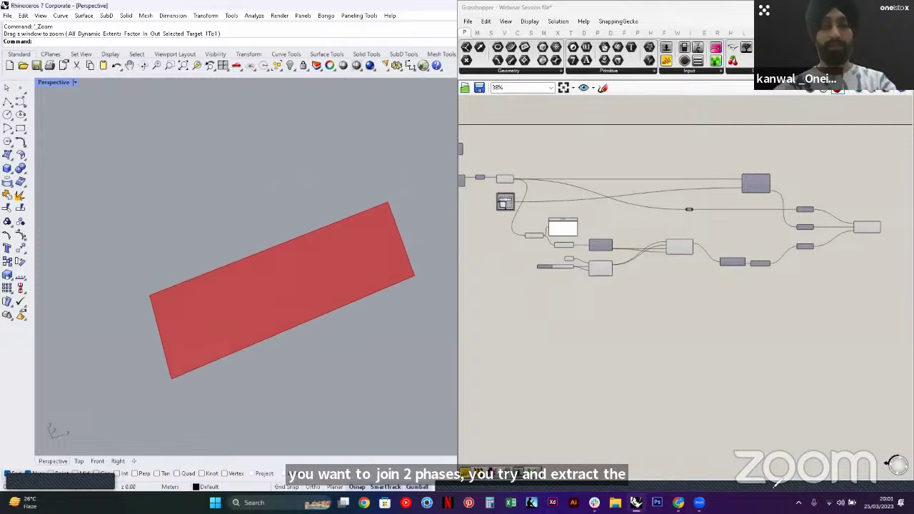
pyautogui.moveTo(394, 207)
pyautogui.mouseDown()
pyautogui.moveTo(173, 262)
pyautogui.moveTo(151, 304)
pyautogui.moveTo(122, 327)
pyautogui.moveTo(154, 371)
pyautogui.mouseUp()
pyautogui.moveTo(227, 397)
pyautogui.mouseDown()
pyautogui.moveTo(309, 374)
pyautogui.moveTo(406, 323)
pyautogui.mouseUp()
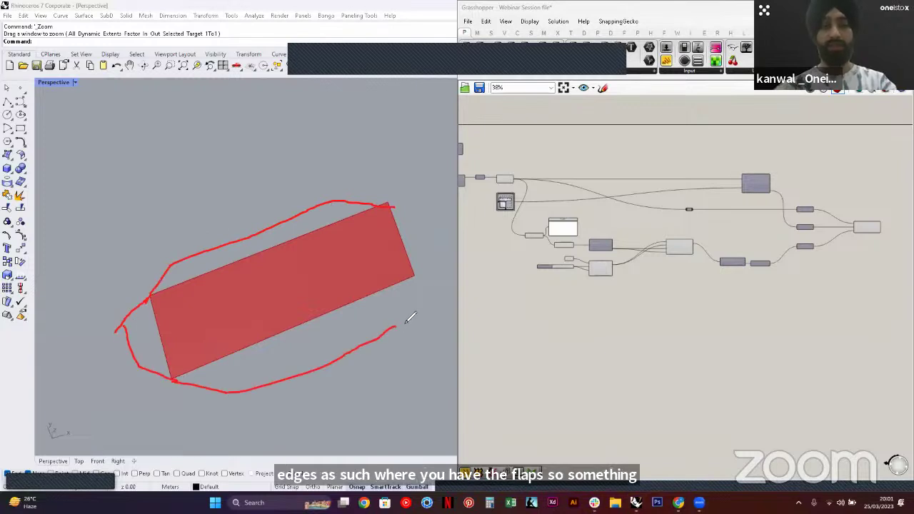
pyautogui.moveTo(416, 284); pyautogui.dragTo(415, 276)
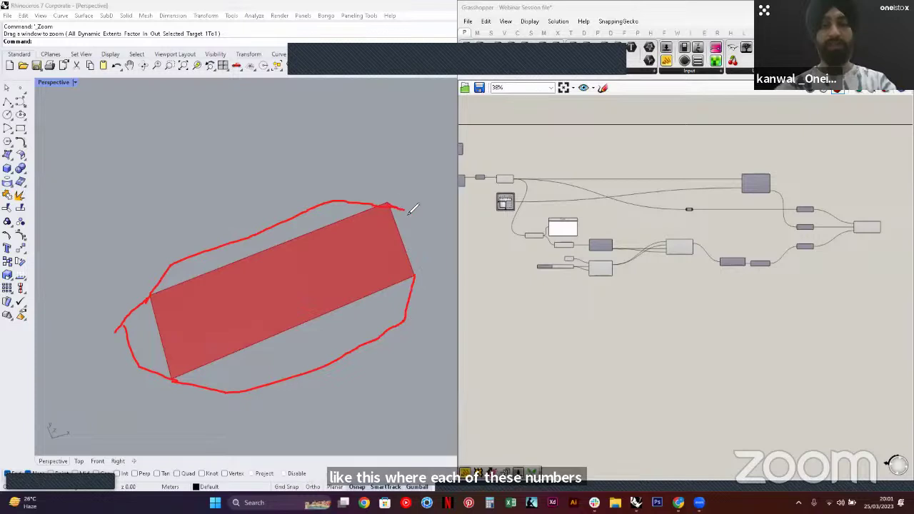
pyautogui.moveTo(413, 212)
pyautogui.mouseDown()
pyautogui.moveTo(428, 244)
pyautogui.moveTo(419, 274)
pyautogui.moveTo(417, 241)
pyautogui.mouseUp()
pyautogui.moveTo(407, 219); pyautogui.dragTo(407, 223)
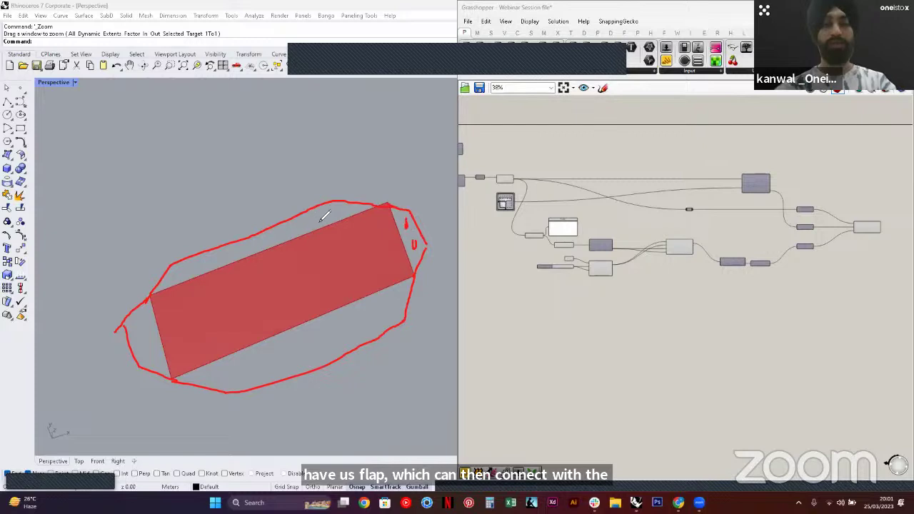
pyautogui.moveTo(198, 269); pyautogui.dragTo(203, 268)
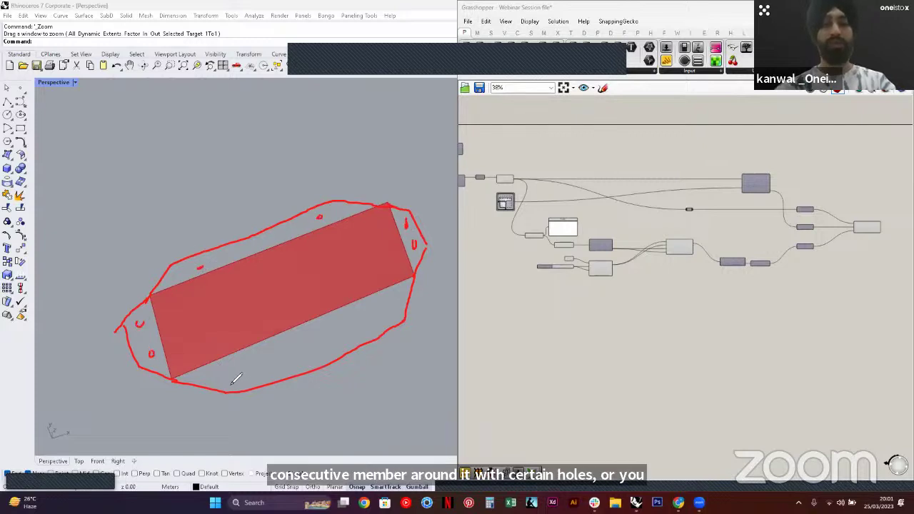
pyautogui.moveTo(234, 373); pyautogui.dragTo(233, 374)
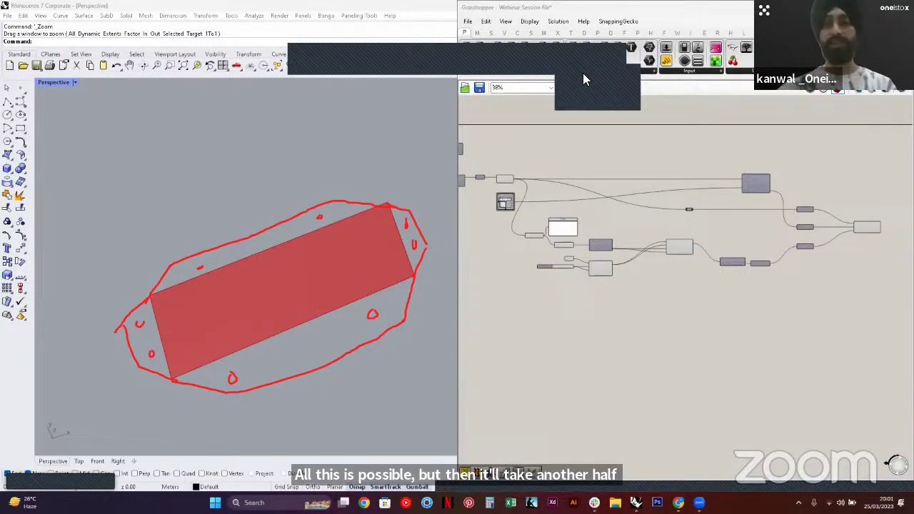
pyautogui.click(583, 73)
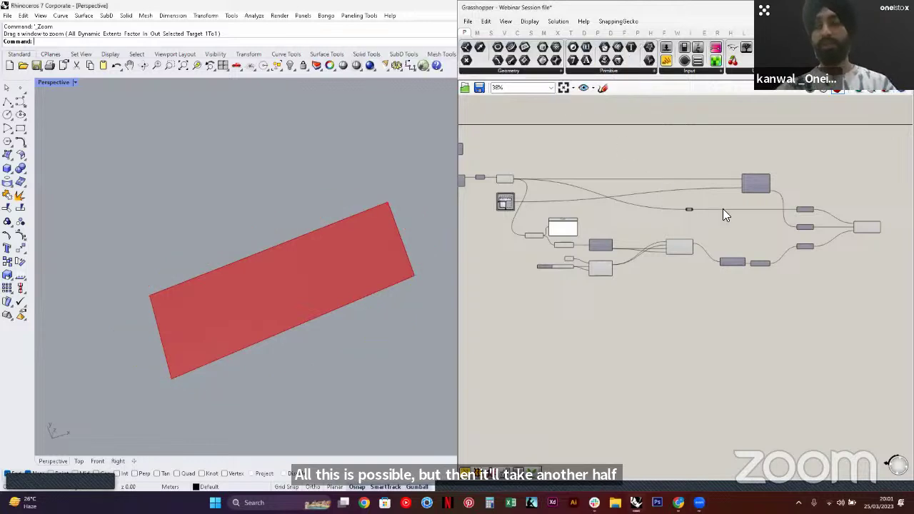
# Add a Series component in the empty canvas area above the Flatten Tree wires
pyautogui.scroll(4, 653, 237)
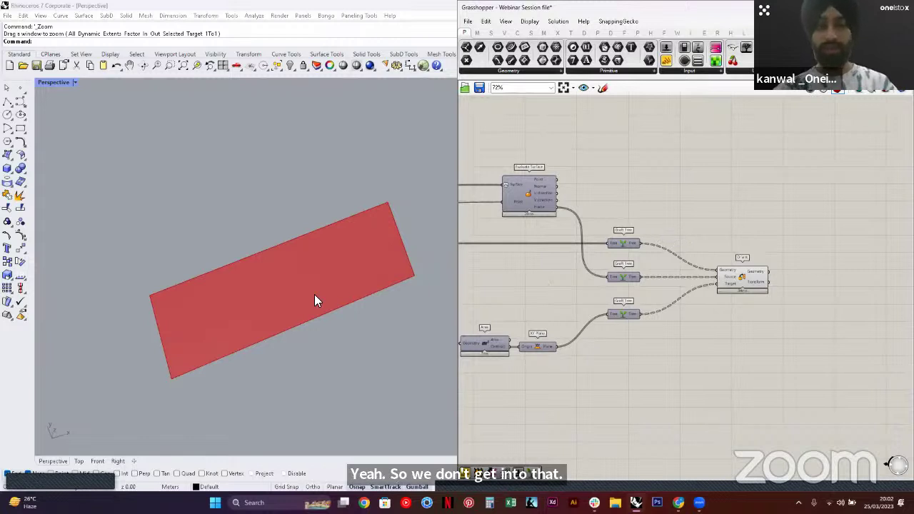
pyautogui.scroll(-6, 314, 300)
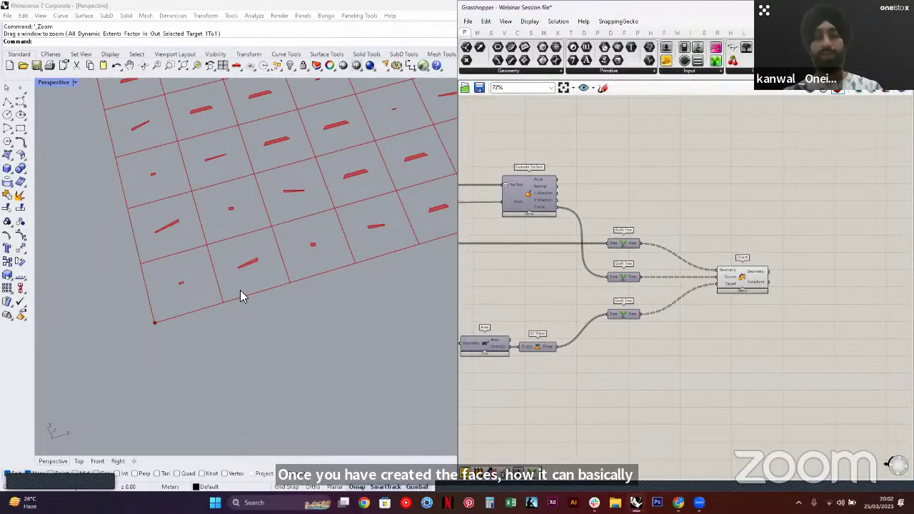
pyautogui.scroll(-4, 663, 256)
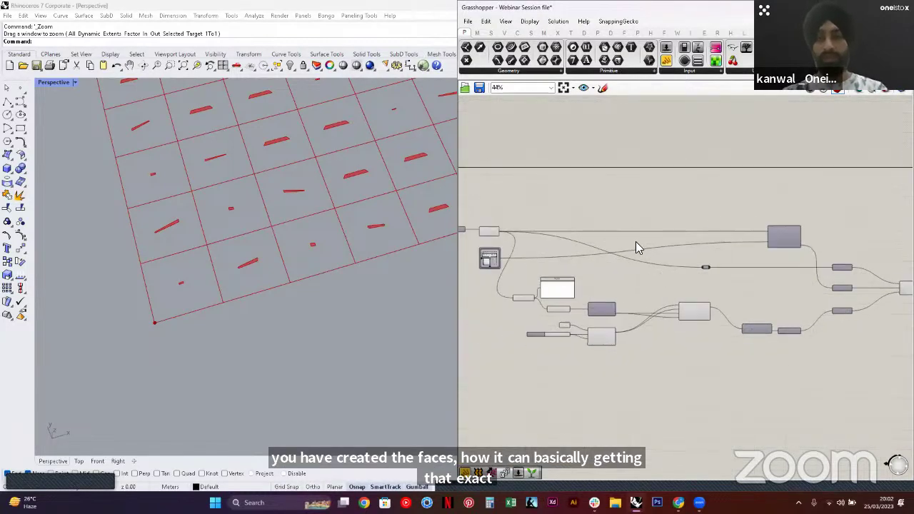
pyautogui.scroll(2, 614, 204)
pyautogui.doubleClick(615, 203)
pyautogui.write('SER')
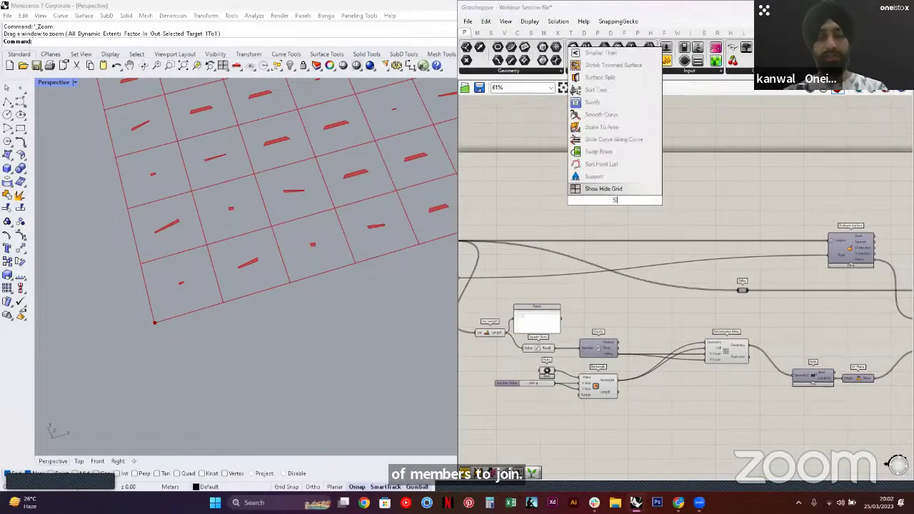
pyautogui.click(608, 190)
pyautogui.moveTo(636, 222); pyautogui.dragTo(731, 219, button='right')
pyautogui.scroll(2, 552, 242)
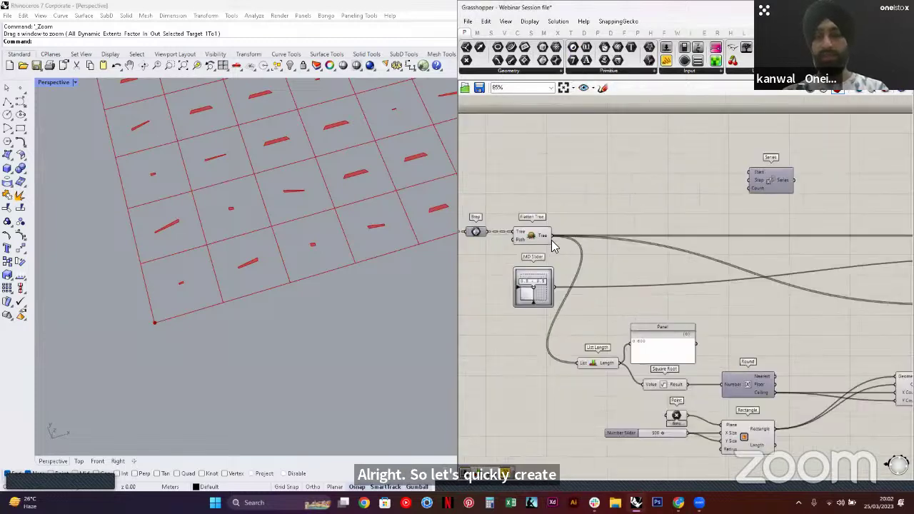
# Add a second List Length component, connect Flatten Tree's Tree output to its List input, and place it beside Series
pyautogui.moveTo(613, 214); pyautogui.dragTo(604, 221, button='right')
pyautogui.doubleClick(604, 222)
pyautogui.write('LENG')
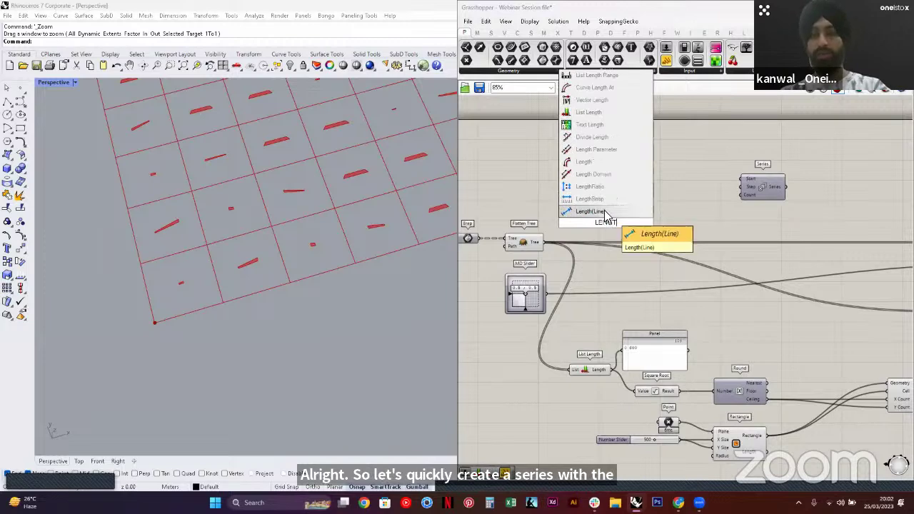
pyautogui.write('T')
pyautogui.click(597, 116)
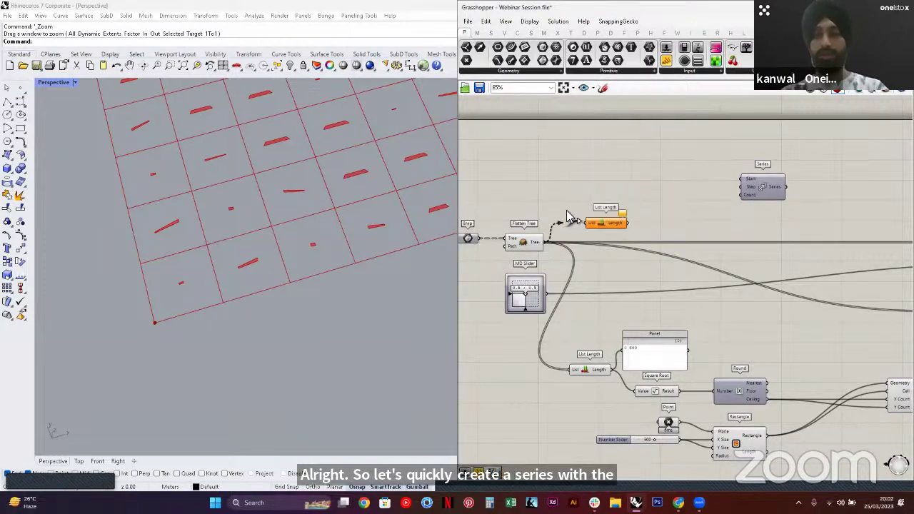
pyautogui.moveTo(614, 227); pyautogui.dragTo(579, 263, button='right')
pyautogui.moveTo(577, 258); pyautogui.dragTo(647, 228)
pyautogui.click(697, 243)
# Connect the new List Length's Length output to the Count input of Series
pyautogui.moveTo(696, 243); pyautogui.dragTo(624, 266, button='right')
pyautogui.scroll(3, 590, 256)
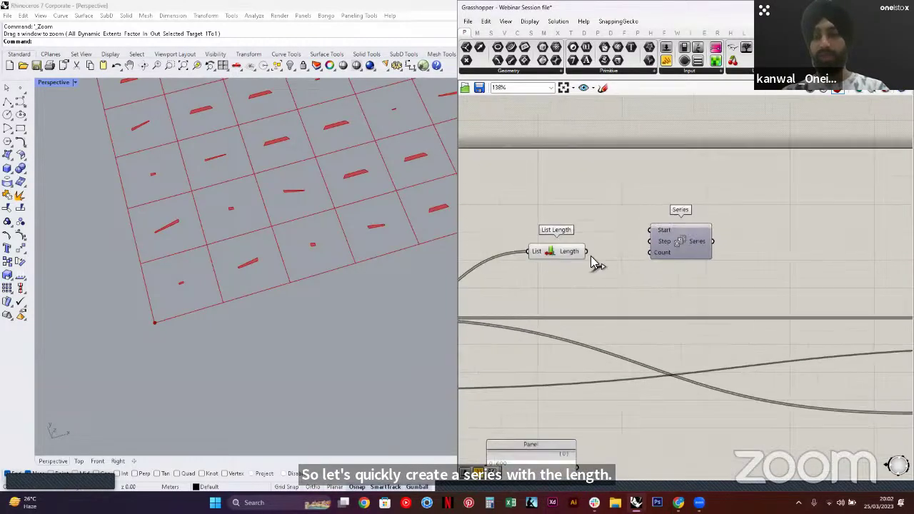
pyautogui.moveTo(583, 250)
pyautogui.mouseDown()
pyautogui.moveTo(647, 226)
pyautogui.moveTo(661, 252)
pyautogui.moveTo(589, 252)
pyautogui.mouseUp()
pyautogui.click(828, 219)
# Add a Panel next to Series and connect the Series output to it
pyautogui.moveTo(829, 217); pyautogui.dragTo(766, 219, button='right')
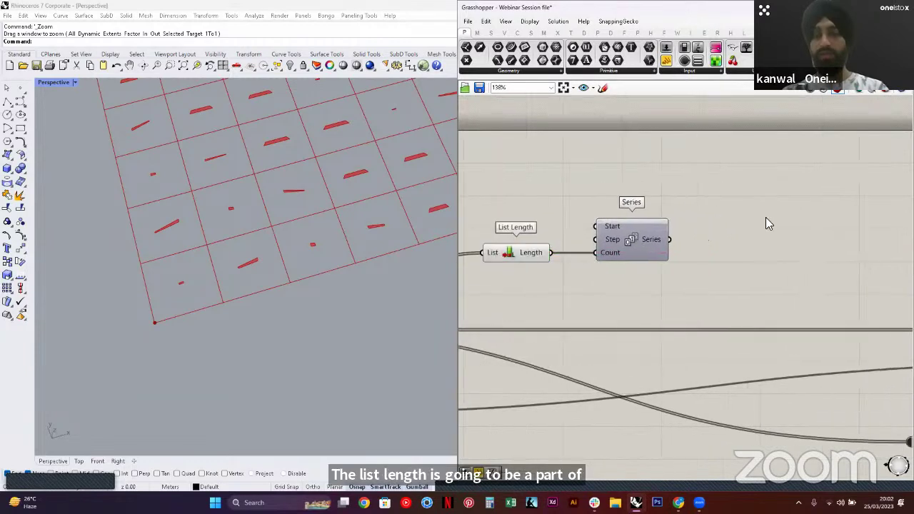
pyautogui.doubleClick(766, 218)
pyautogui.write('//')
pyautogui.press('Return')
pyautogui.moveTo(669, 240); pyautogui.dragTo(717, 219)
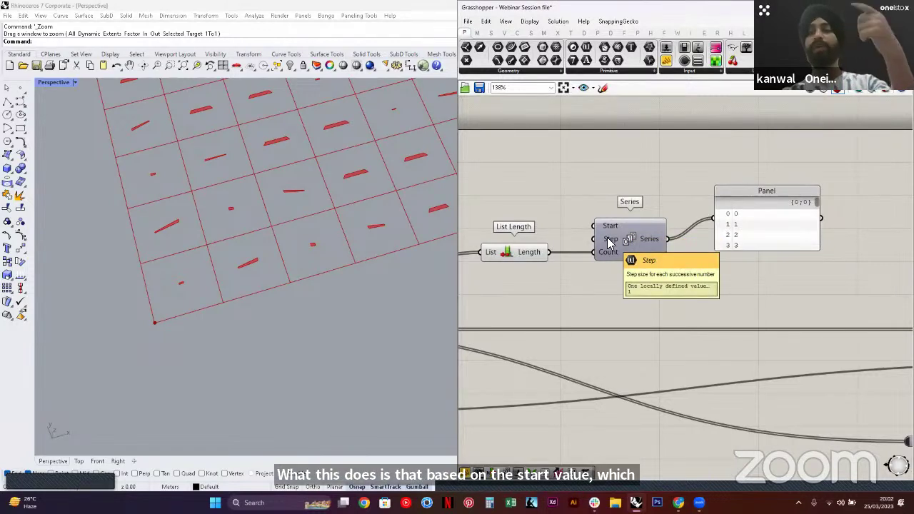
# Add another Panel, connect the new List Length's Length output to it, and place it below Series
pyautogui.doubleClick(592, 296)
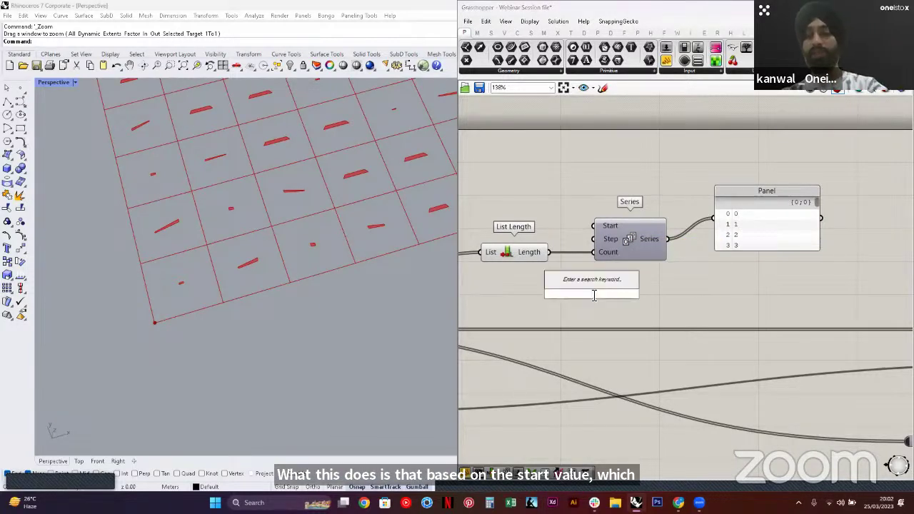
pyautogui.write('//')
pyautogui.press('Return')
pyautogui.moveTo(549, 253); pyautogui.dragTo(548, 297)
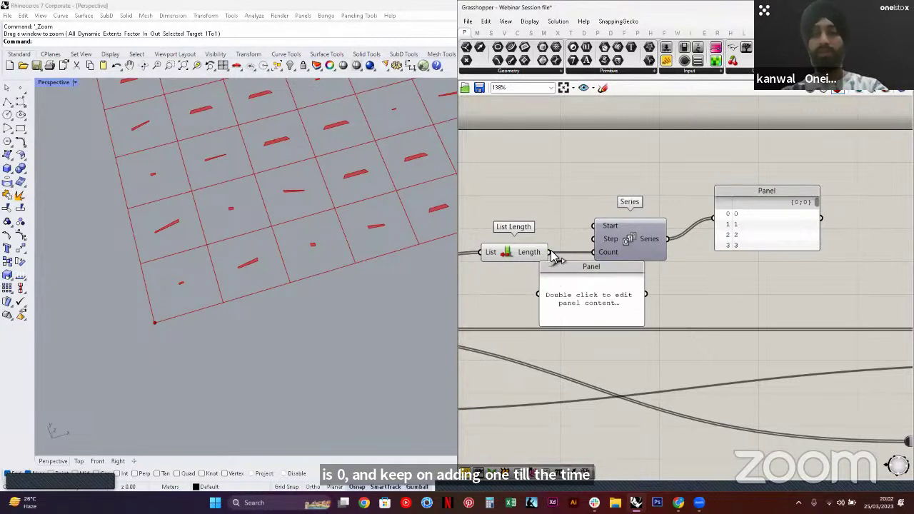
pyautogui.moveTo(549, 252); pyautogui.dragTo(639, 309)
pyautogui.moveTo(572, 280); pyautogui.dragTo(631, 320)
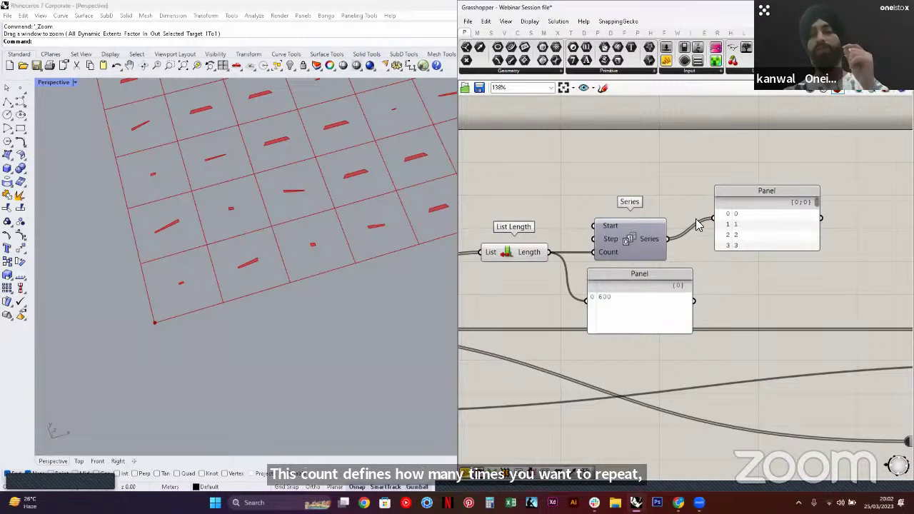
# Enlarge the Series Panel to show more of its list, and delete both it and the List Length Panel
pyautogui.moveTo(758, 249); pyautogui.dragTo(765, 426)
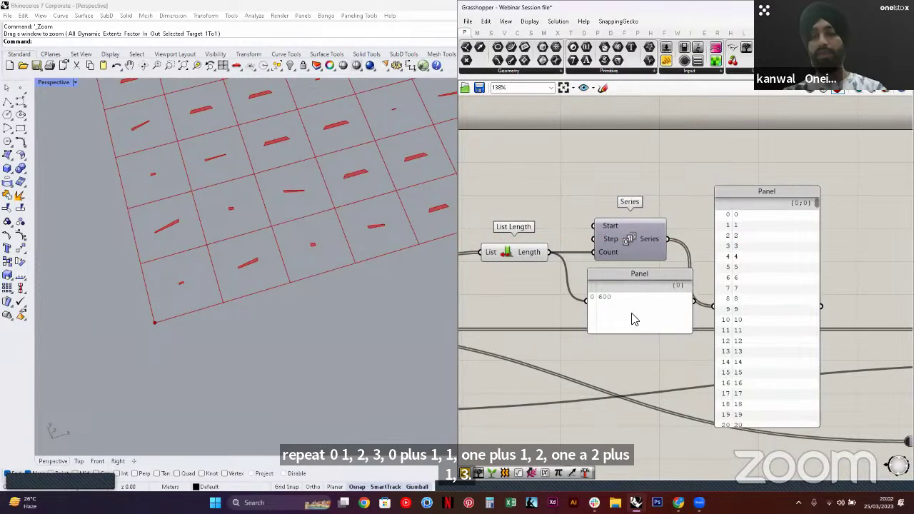
pyautogui.click(775, 247)
pyautogui.press('Delete')
pyautogui.click(642, 275)
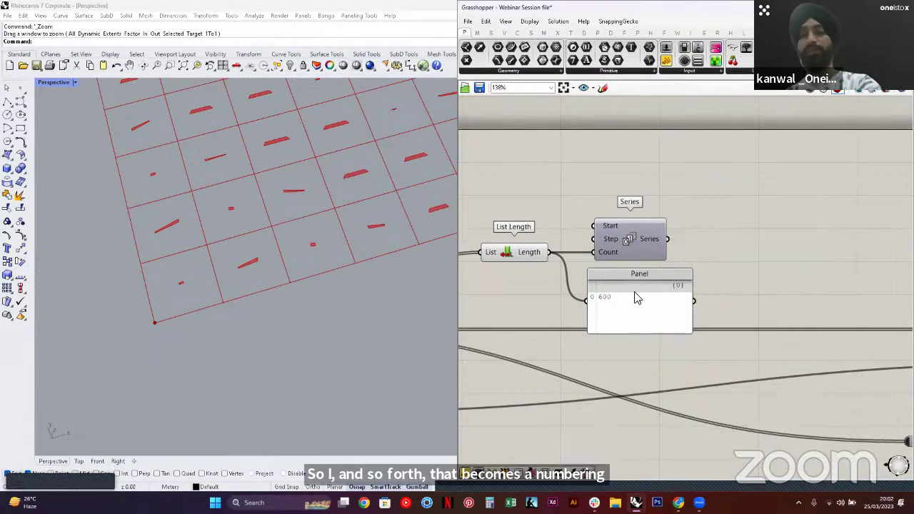
pyautogui.press('Delete')
# Move the List Length and Series pair directly above Evaluate Surface and bring List Length closer to Series
pyautogui.scroll(10, 179, 282)
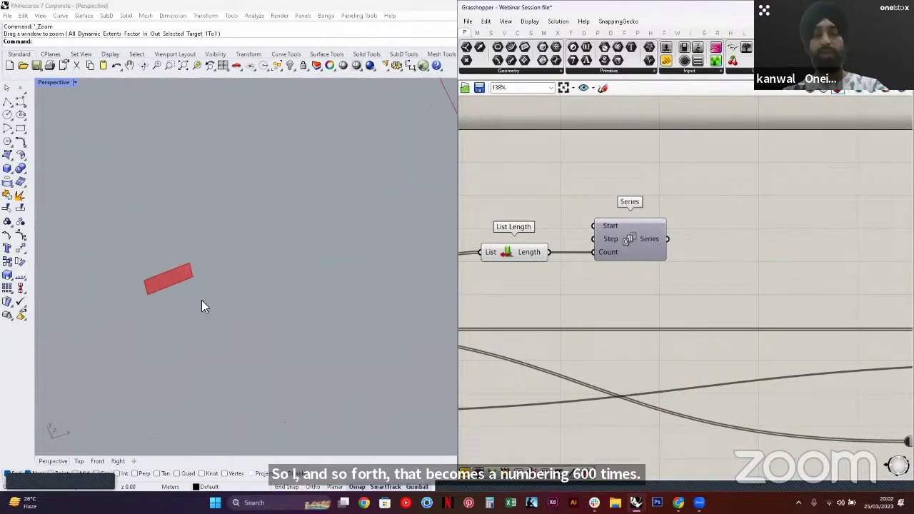
pyautogui.scroll(-15, 214, 297)
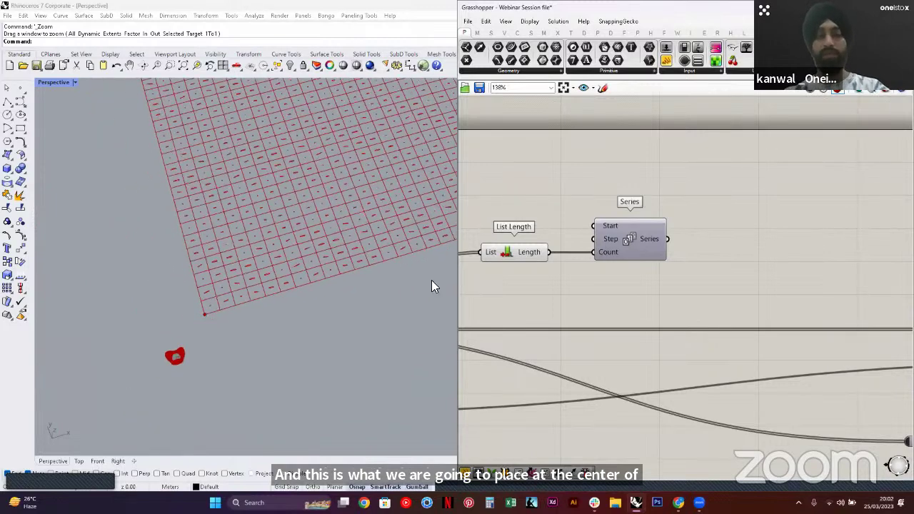
pyautogui.scroll(-6, 624, 240)
pyautogui.moveTo(511, 272); pyautogui.dragTo(592, 223)
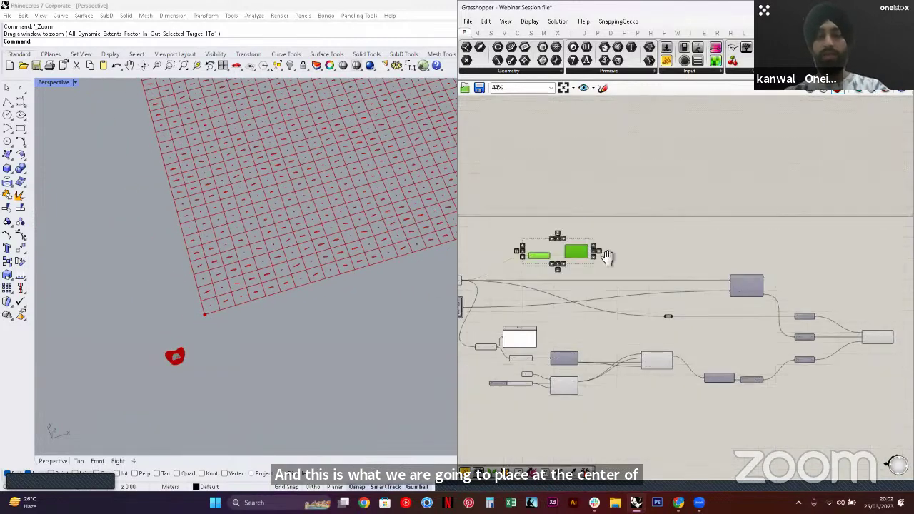
pyautogui.moveTo(606, 257); pyautogui.dragTo(542, 265, button='right')
pyautogui.moveTo(517, 262); pyautogui.dragTo(685, 259)
pyautogui.scroll(1, 723, 267)
pyautogui.click(722, 267)
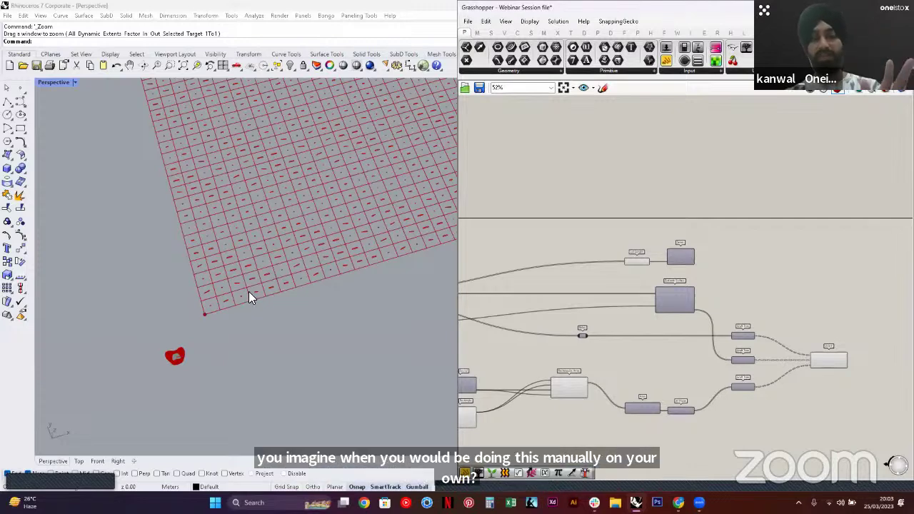
pyautogui.scroll(2, 678, 239)
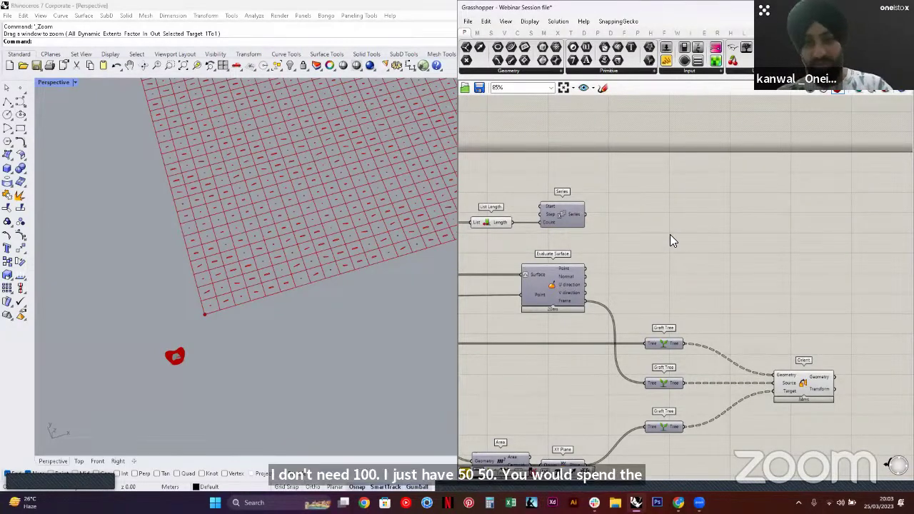
pyautogui.moveTo(489, 224); pyautogui.dragTo(514, 225)
pyautogui.click(577, 193)
pyautogui.scroll(3, 577, 193)
pyautogui.moveTo(184, 298); pyautogui.dragTo(214, 254, button='right')
pyautogui.hotkey('ctrl', 'w')
pyautogui.moveTo(121, 207); pyautogui.dragTo(170, 279)
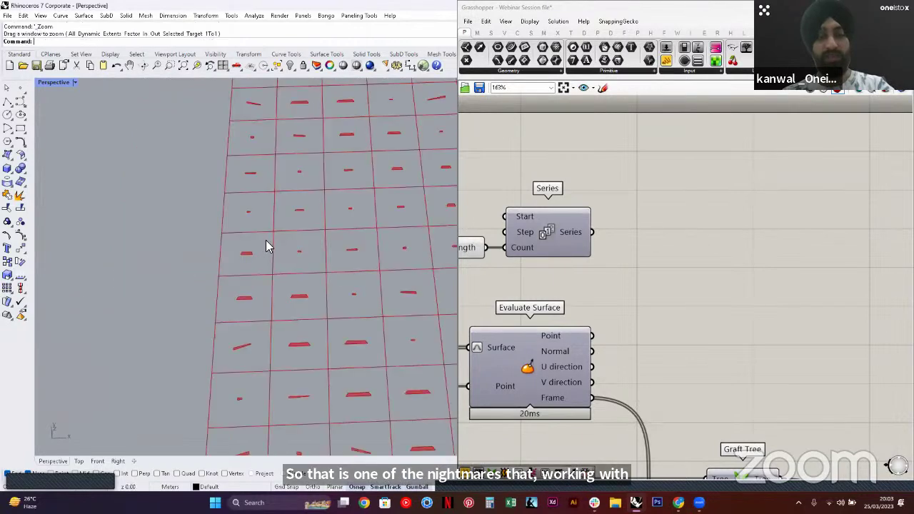
pyautogui.scroll(-3, 332, 258)
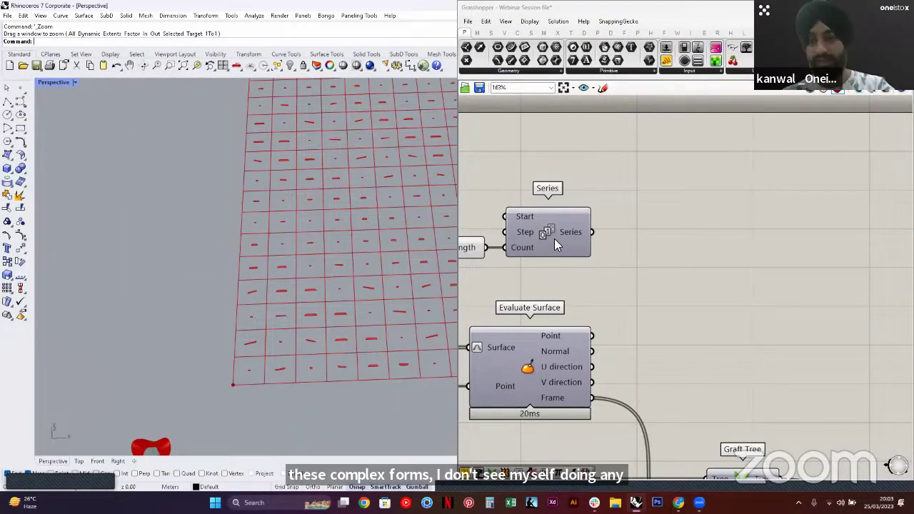
pyautogui.scroll(-4, 554, 238)
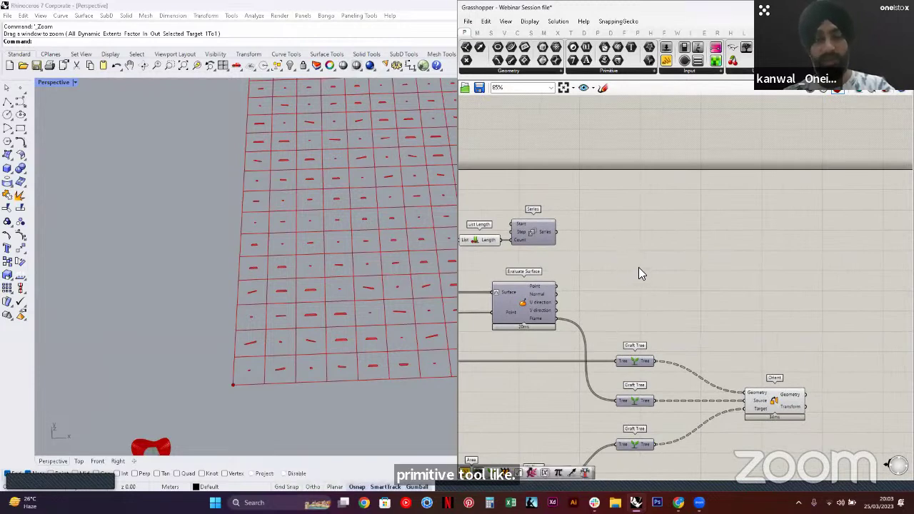
pyautogui.moveTo(725, 311); pyautogui.dragTo(695, 277, button='right')
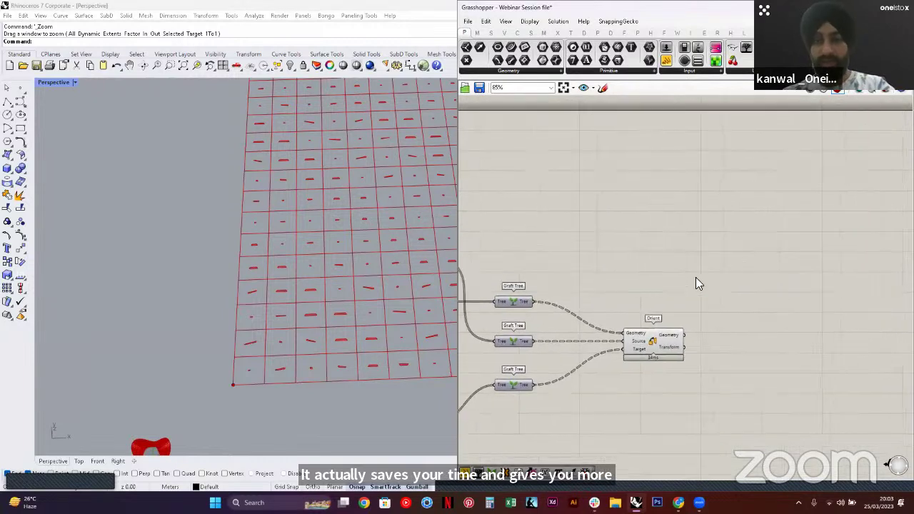
pyautogui.doubleClick(709, 263)
pyautogui.write('text')
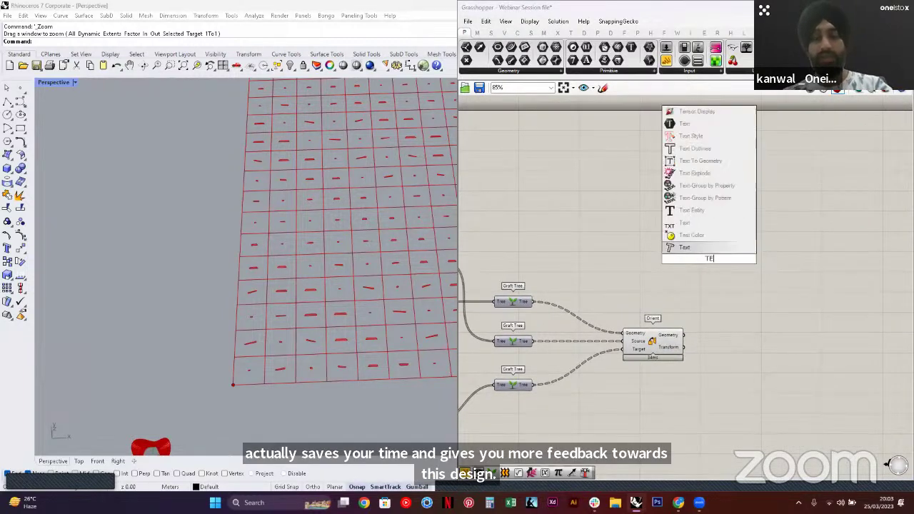
pyautogui.click(687, 248)
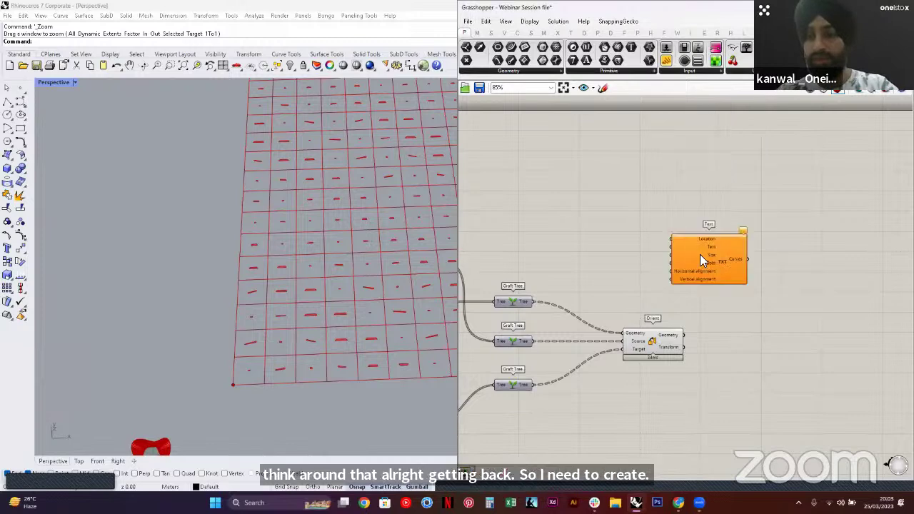
pyautogui.press('Delete')
# Add the Text component with Location, Text, Size and Font inputs above Orient
pyautogui.doubleClick(704, 263)
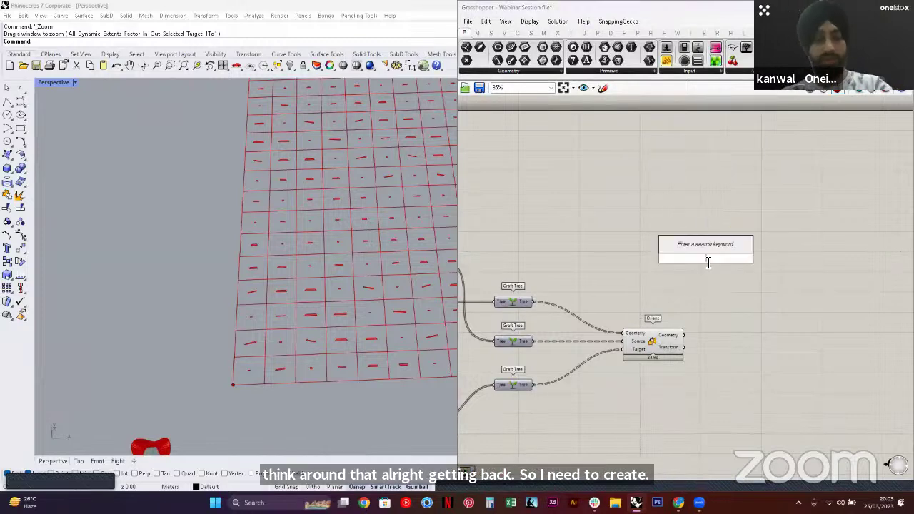
pyautogui.write('text')
pyautogui.click(689, 236)
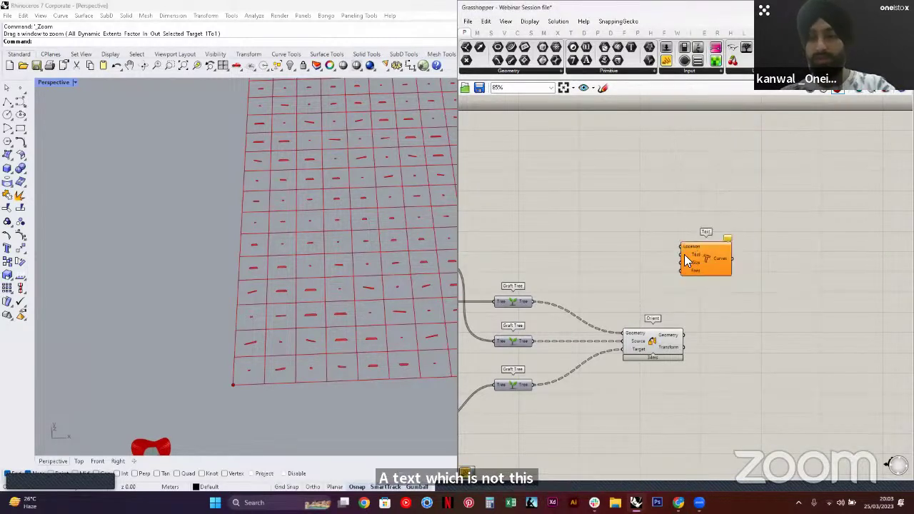
# Connect XY Plane's Plane output to the Location input of the Text component
pyautogui.moveTo(621, 252); pyautogui.dragTo(689, 261, button='right')
pyautogui.scroll(2, 688, 262)
pyautogui.scroll(-3, 688, 262)
pyautogui.scroll(1, 519, 193)
pyautogui.moveTo(519, 193); pyautogui.dragTo(542, 207, button='right')
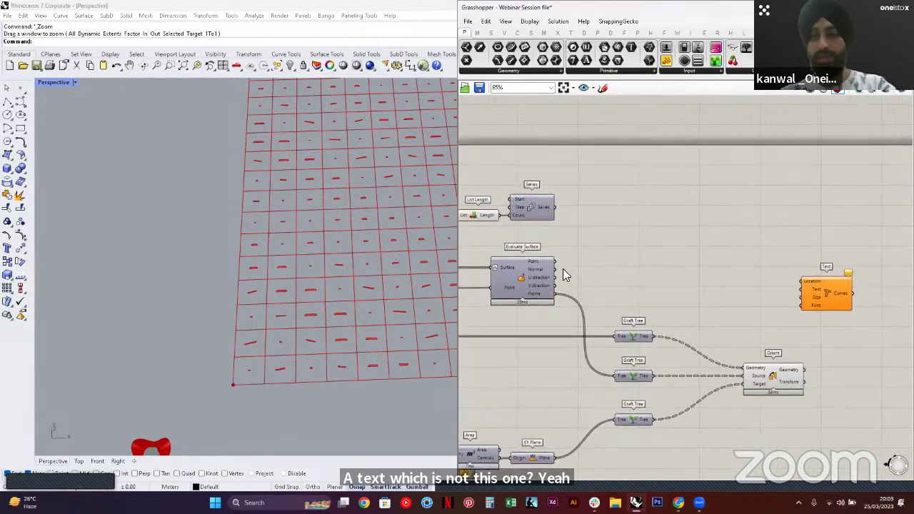
pyautogui.click(519, 282)
pyautogui.click(546, 359)
pyautogui.scroll(-3, 546, 363)
pyautogui.moveTo(540, 409); pyautogui.dragTo(563, 373, button='right')
pyautogui.scroll(2, 561, 372)
pyautogui.moveTo(474, 379); pyautogui.dragTo(581, 364, button='right')
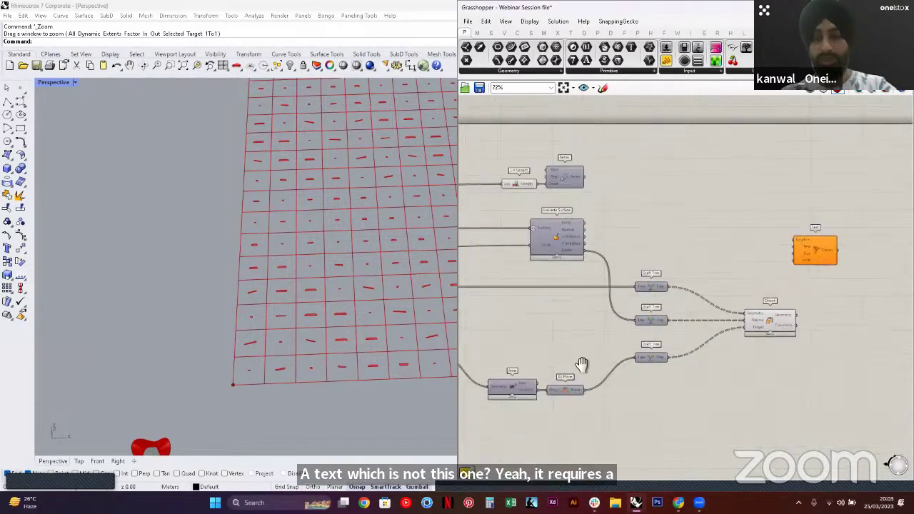
pyautogui.click(512, 341)
pyautogui.click(615, 364)
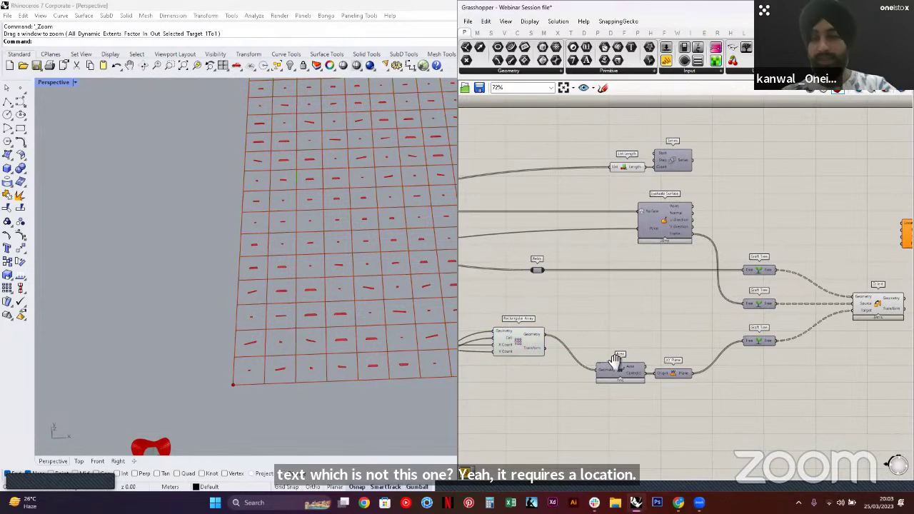
pyautogui.moveTo(701, 355); pyautogui.dragTo(625, 368, button='right')
pyautogui.moveTo(579, 386); pyautogui.dragTo(582, 323)
pyautogui.moveTo(610, 386); pyautogui.dragTo(829, 241)
# Connect the Series output to the Text input of the Text component
pyautogui.scroll(5, 834, 237)
pyautogui.moveTo(778, 264); pyautogui.dragTo(788, 285, button='right')
pyautogui.scroll(-3, 788, 286)
pyautogui.moveTo(593, 264); pyautogui.dragTo(581, 284, button='right')
pyautogui.moveTo(515, 200); pyautogui.dragTo(806, 294)
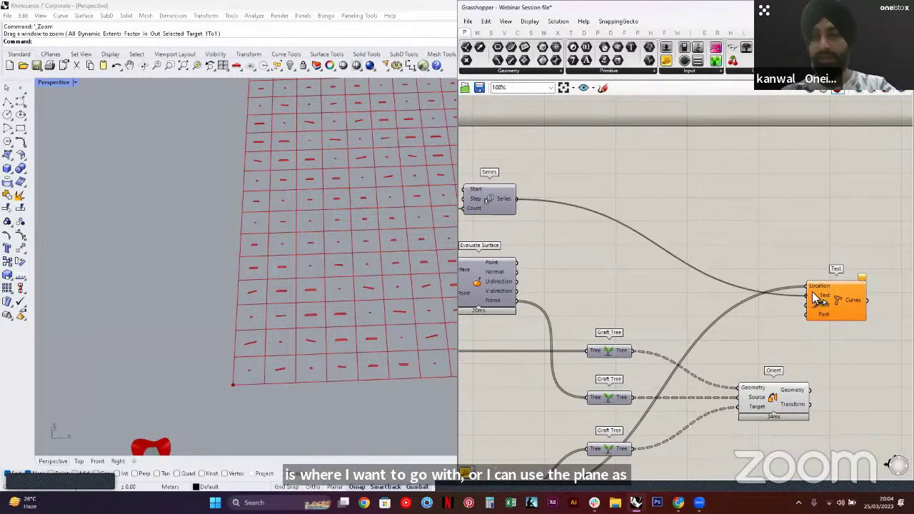
# Add a Number Slider set to 5.00 and connect it to the Size input of the Text component
pyautogui.moveTo(739, 323); pyautogui.dragTo(670, 313, button='right')
pyautogui.scroll(2, 267, 357)
pyautogui.scroll(5, 267, 351)
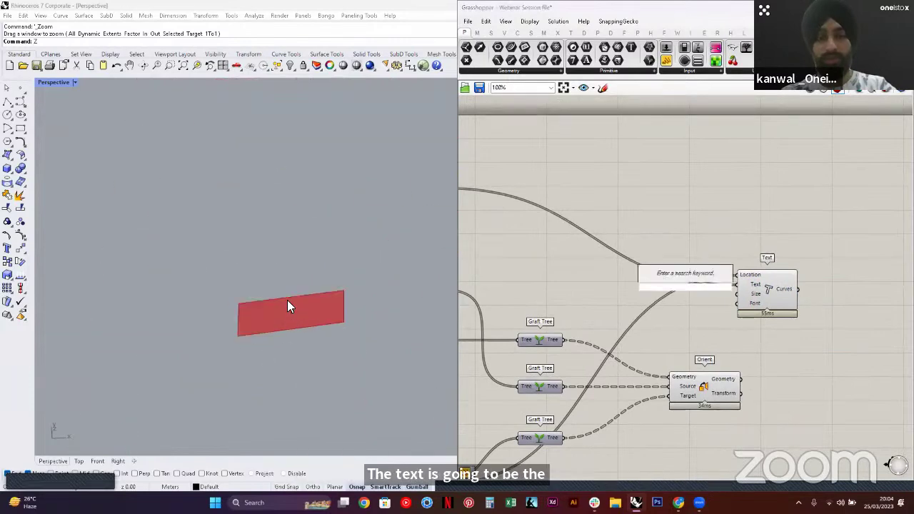
pyautogui.write('Z')
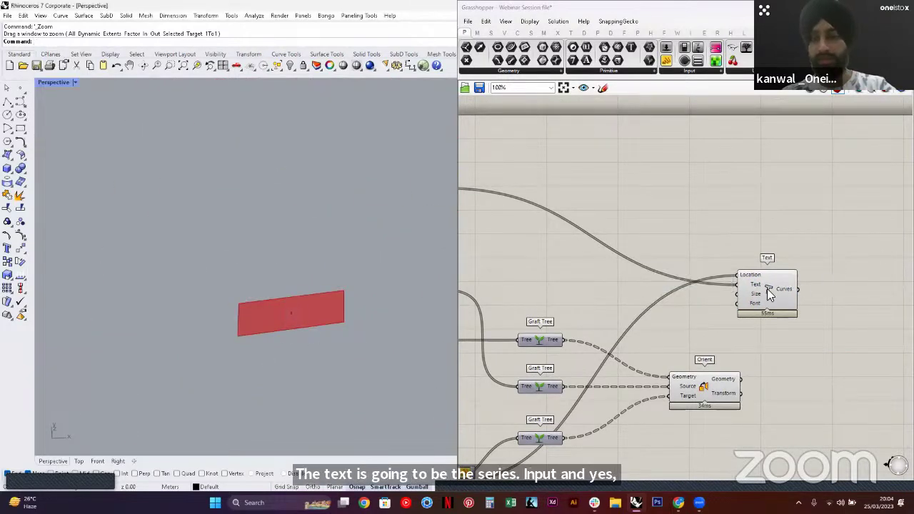
pyautogui.moveTo(744, 299); pyautogui.dragTo(746, 301)
pyautogui.click(673, 311)
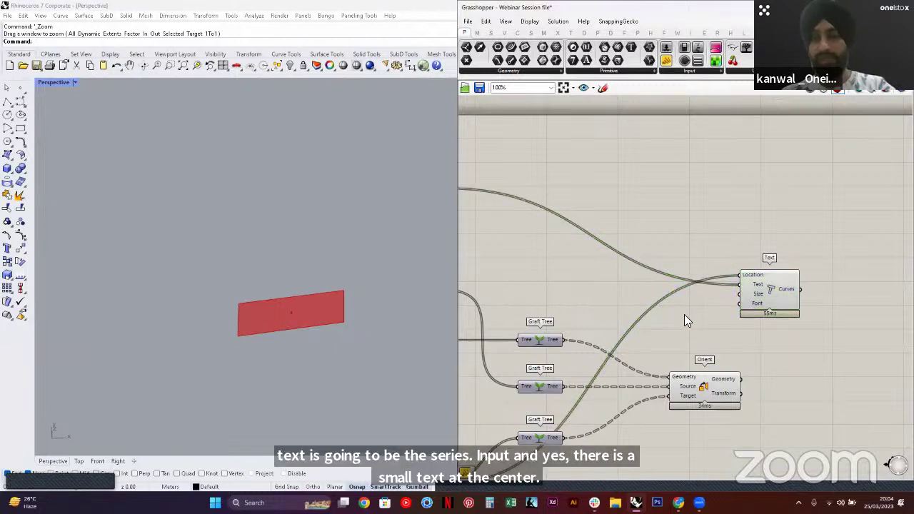
pyautogui.doubleClick(684, 315)
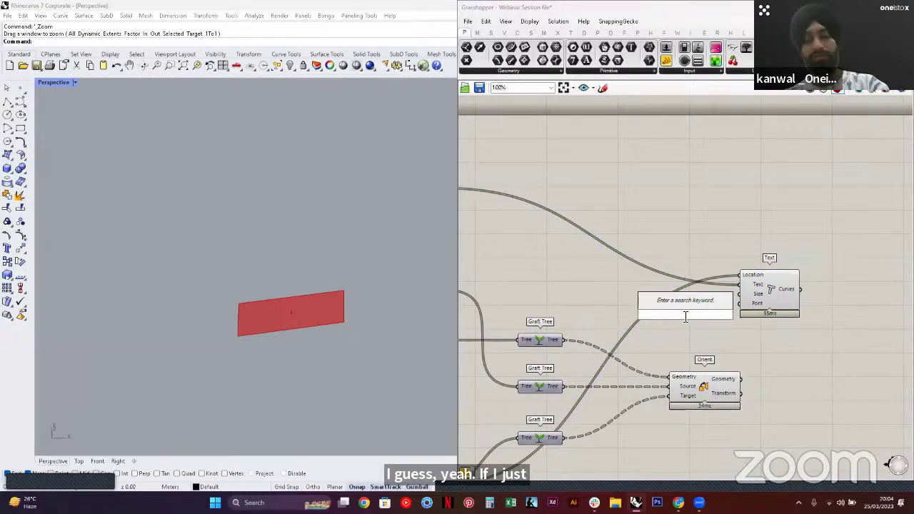
pyautogui.write('1')
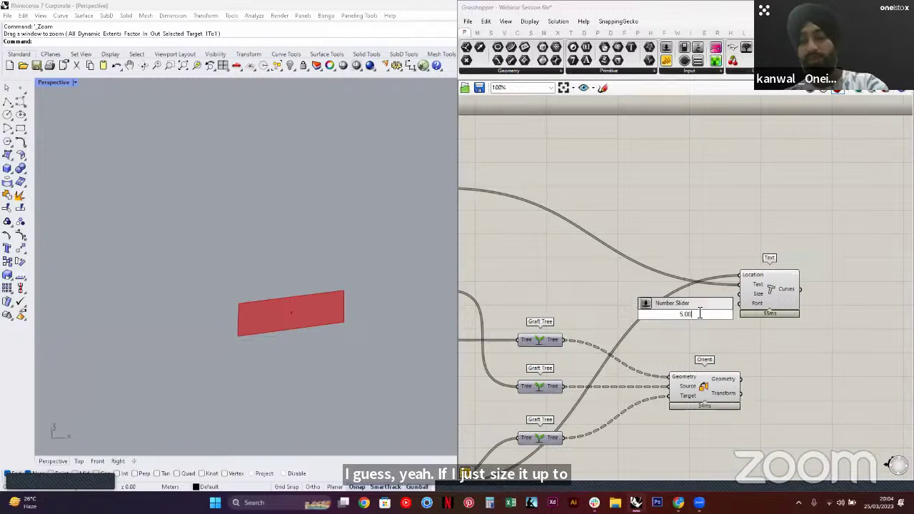
pyautogui.press('Return')
pyautogui.moveTo(706, 303); pyautogui.dragTo(742, 291)
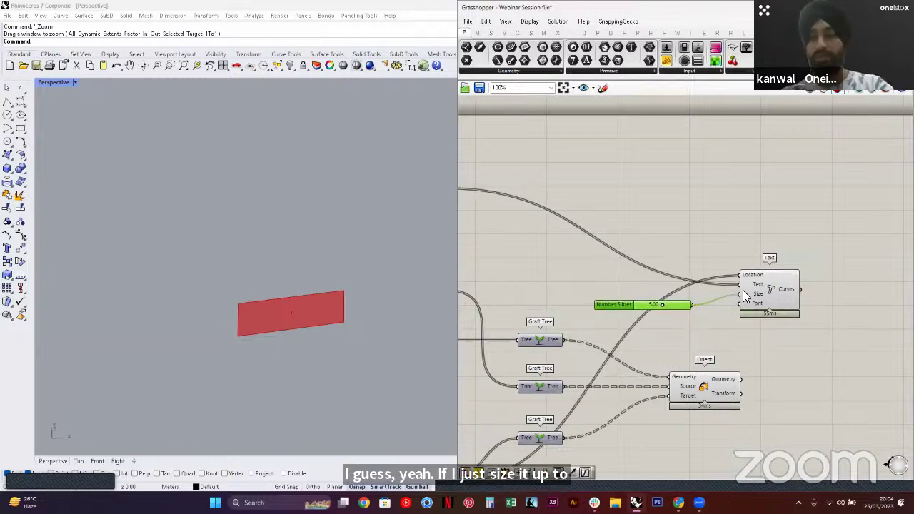
# Highlight the Text component and examine its number curves on the flattened faces in the Perspective view
pyautogui.click(763, 288)
pyautogui.scroll(3, 316, 320)
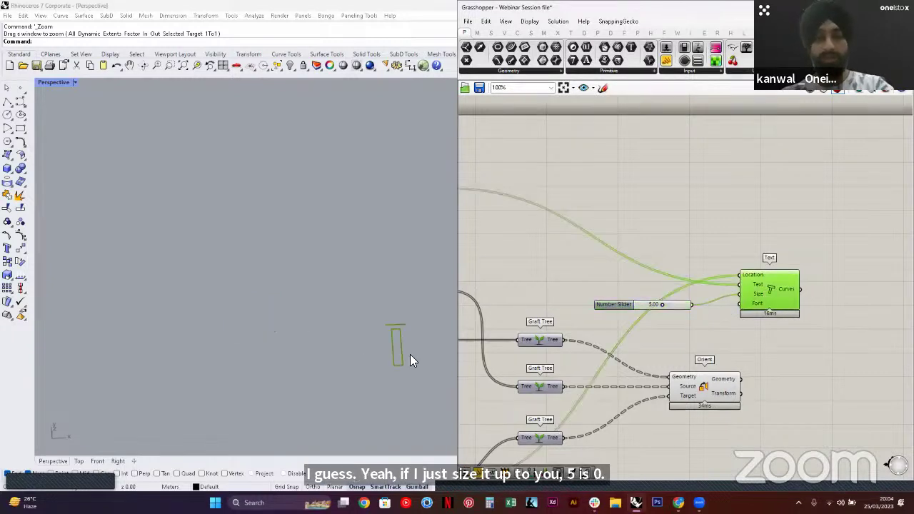
pyautogui.scroll(-10, 344, 328)
pyautogui.moveTo(306, 318); pyautogui.dragTo(288, 298, button='right')
pyautogui.scroll(-10, 284, 294)
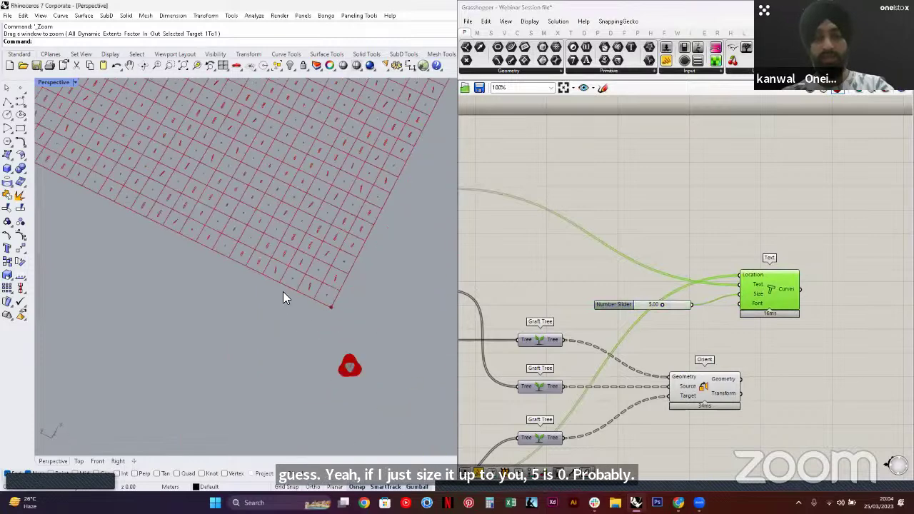
pyautogui.moveTo(398, 274); pyautogui.dragTo(321, 250, button='right')
pyautogui.scroll(10, 367, 301)
pyautogui.scroll(10, 367, 301)
pyautogui.scroll(-10, 364, 329)
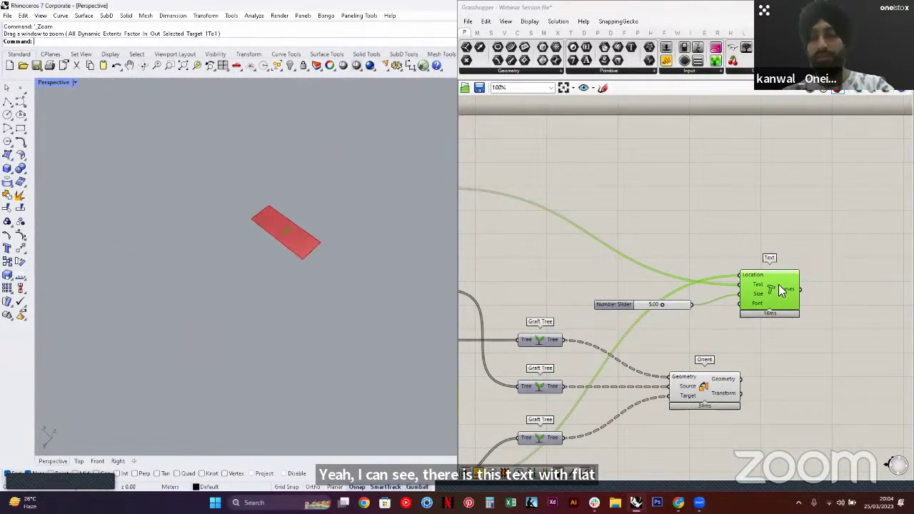
# Bake the Text component's number curves into the Rhino model
pyautogui.moveTo(782, 289); pyautogui.dragTo(710, 292, button='right')
pyautogui.middleClick(724, 288)
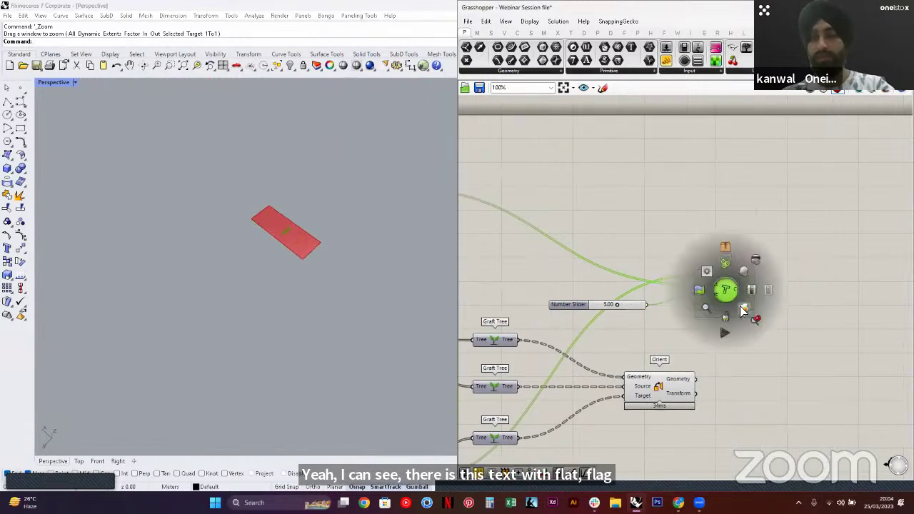
pyautogui.click(804, 286)
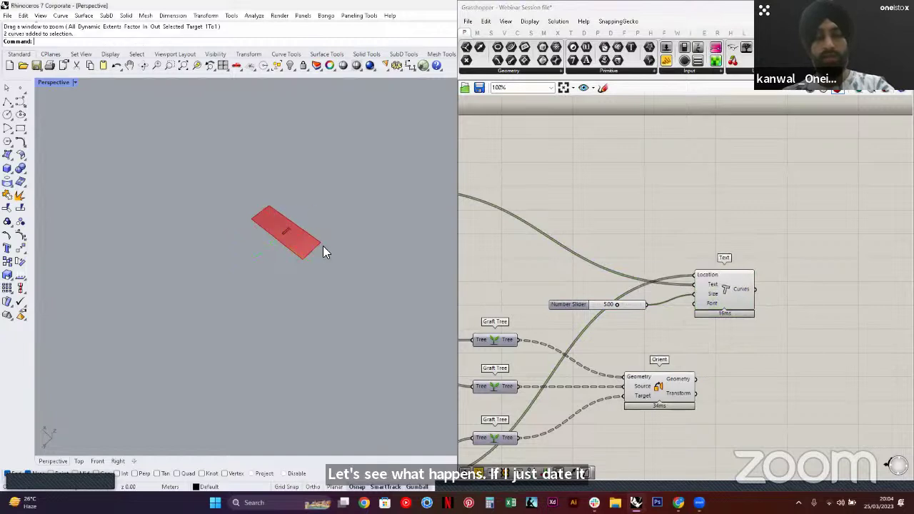
pyautogui.press('Return')
# Examine the baked number curves on several faces of the grid in the Perspective view
pyautogui.moveTo(271, 214); pyautogui.dragTo(304, 249)
pyautogui.scroll(-10, 189, 229)
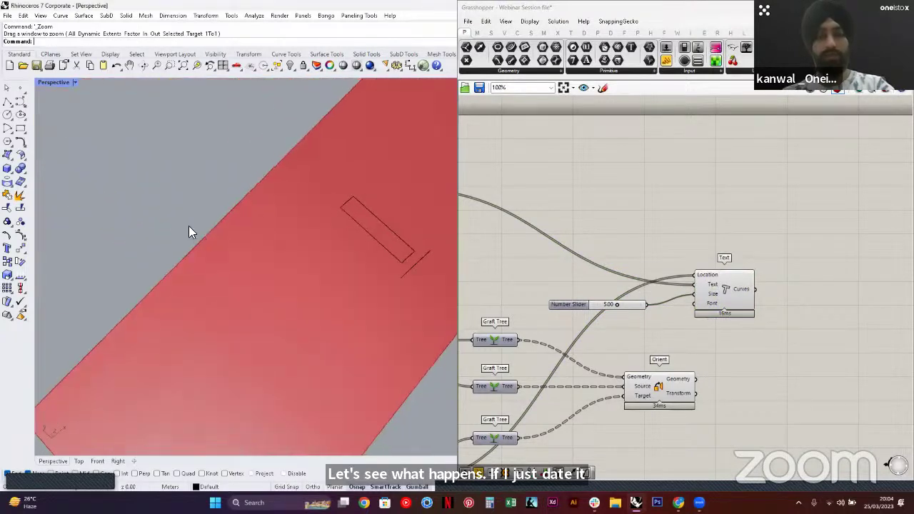
pyautogui.moveTo(175, 264); pyautogui.dragTo(350, 214, button='right')
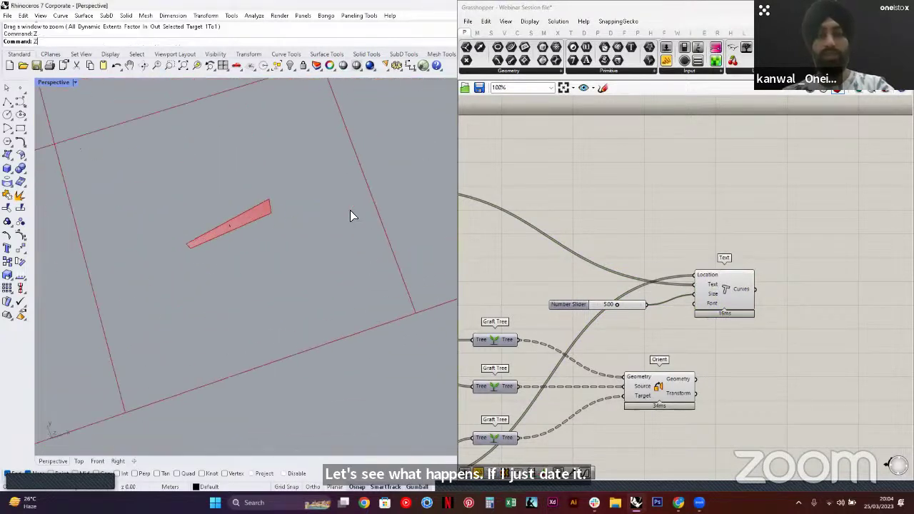
pyautogui.scroll(5, 225, 250)
pyautogui.scroll(-10, 251, 297)
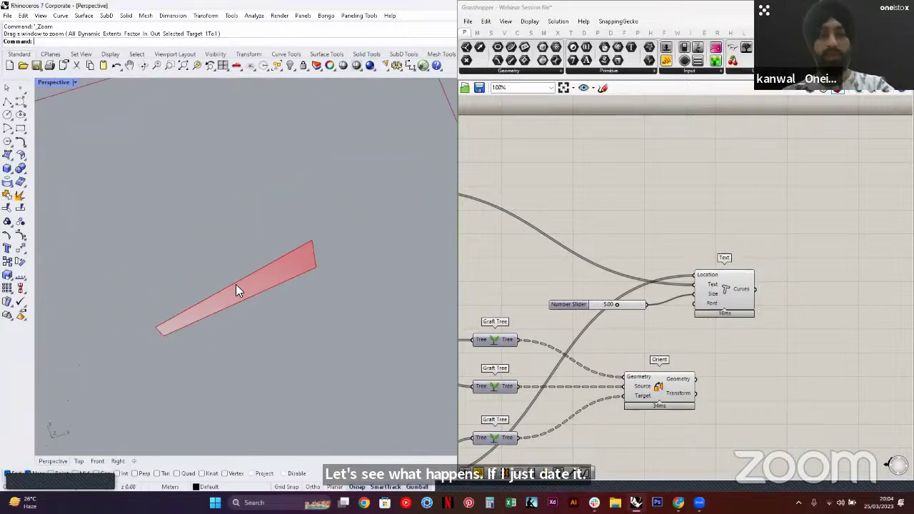
pyautogui.moveTo(237, 286); pyautogui.dragTo(377, 252, button='right')
pyautogui.scroll(-8, 251, 246)
pyautogui.moveTo(251, 246); pyautogui.dragTo(251, 250, button='right')
pyautogui.scroll(10, 326, 364)
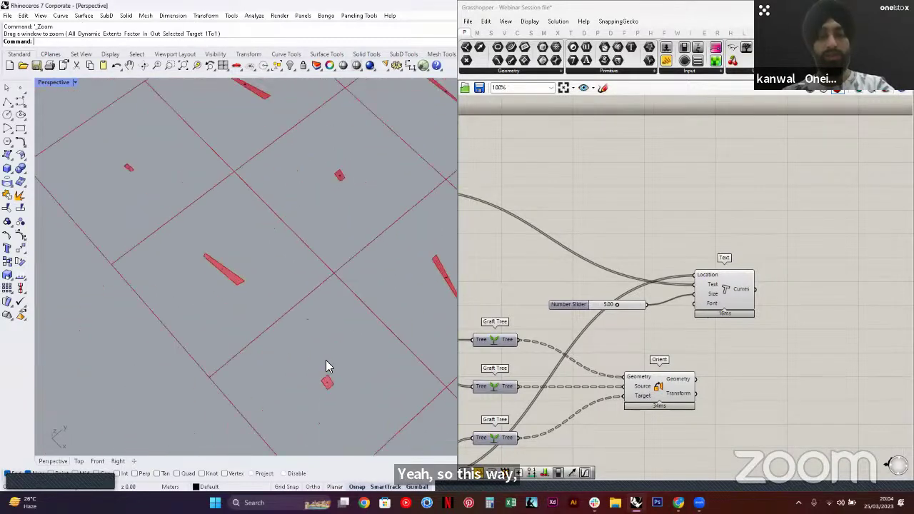
pyautogui.scroll(5, 297, 324)
pyautogui.scroll(-15, 237, 243)
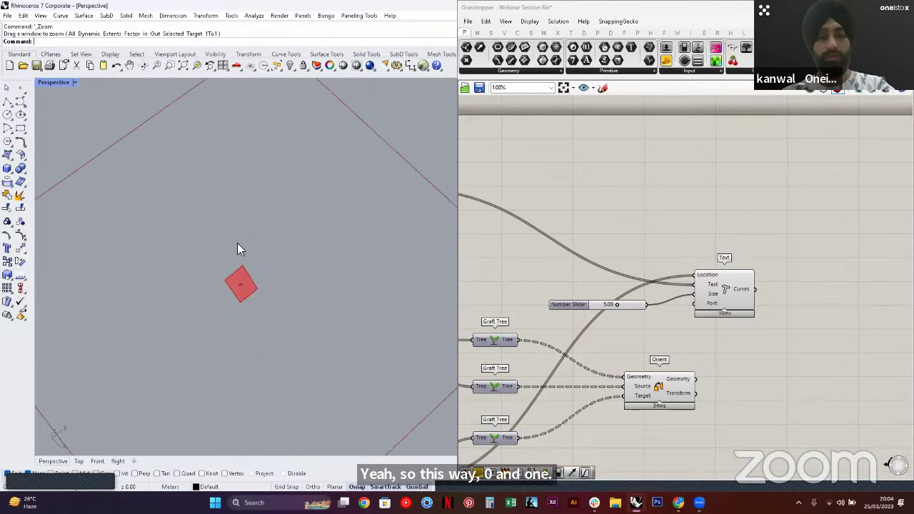
# Examine the baked number curves on individual flattened faces in the Perspective view
pyautogui.scroll(15, 364, 362)
pyautogui.scroll(3, 380, 344)
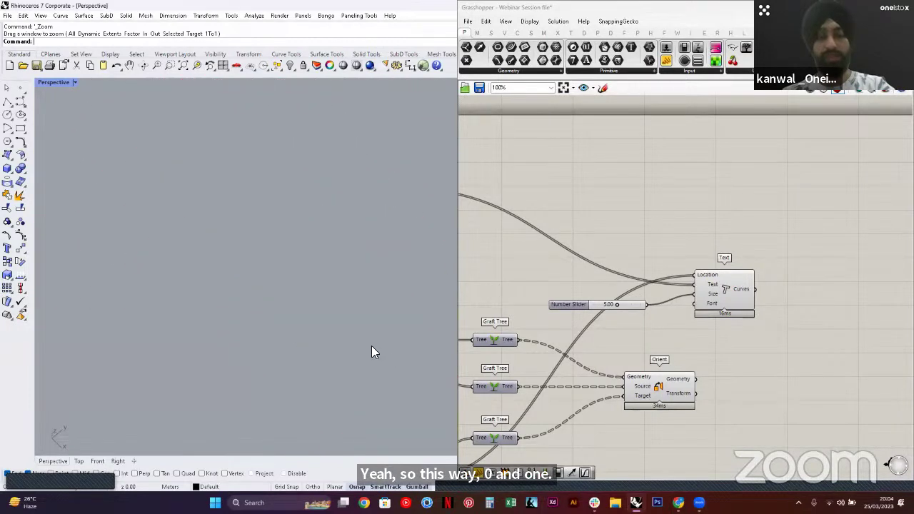
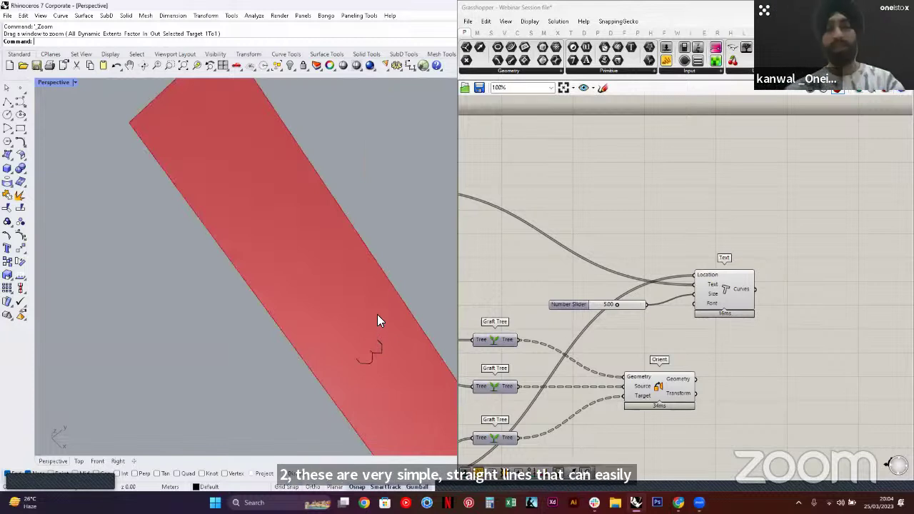
pyautogui.scroll(-6, 357, 261)
pyautogui.moveTo(251, 248); pyautogui.dragTo(321, 238, button='right')
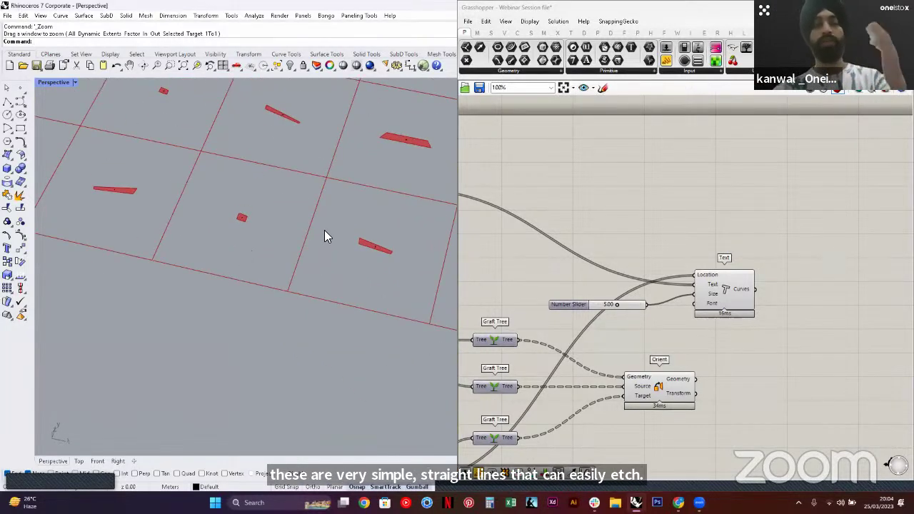
pyautogui.scroll(-7, 385, 216)
pyautogui.moveTo(369, 208); pyautogui.dragTo(214, 234, button='right')
pyautogui.scroll(6, 199, 232)
pyautogui.scroll(8, 174, 257)
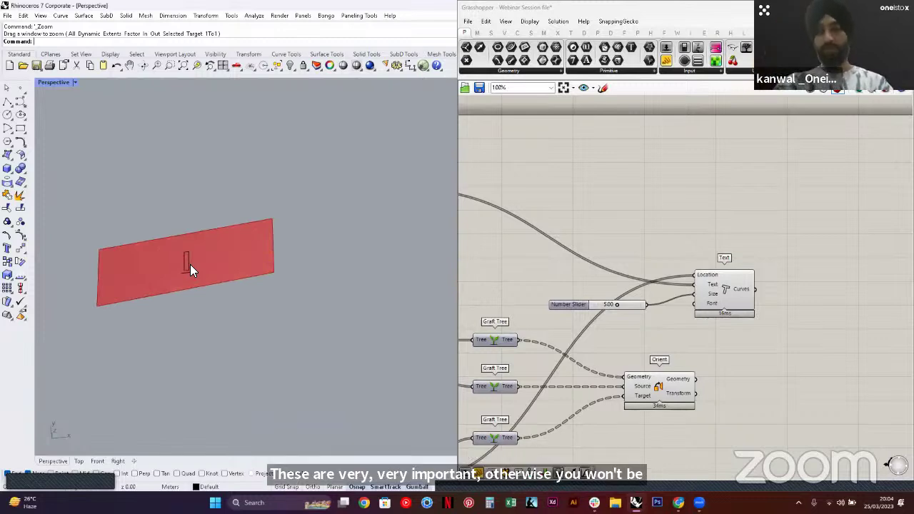
pyautogui.scroll(-5, 243, 201)
pyautogui.hotkey('ctrl', 'a')
pyautogui.scroll(-10, 214, 269)
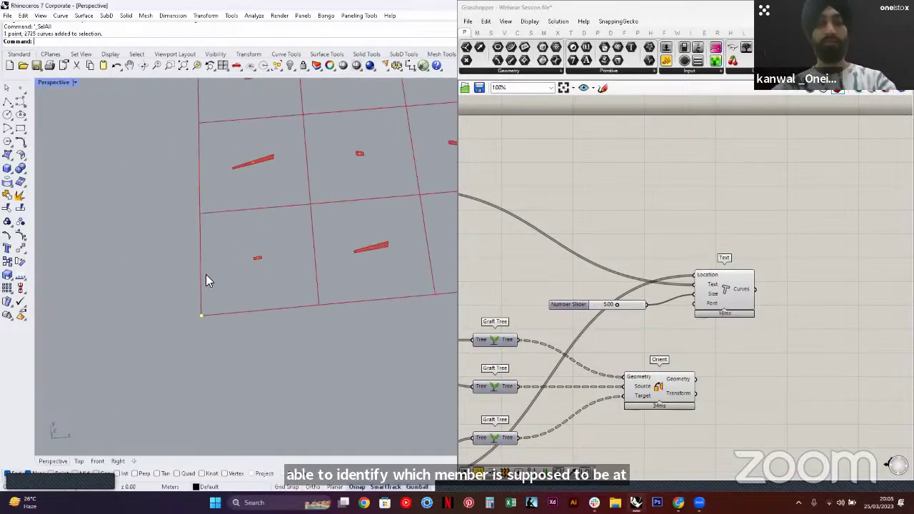
pyautogui.scroll(-3, 218, 279)
pyautogui.moveTo(159, 82); pyautogui.dragTo(432, 285)
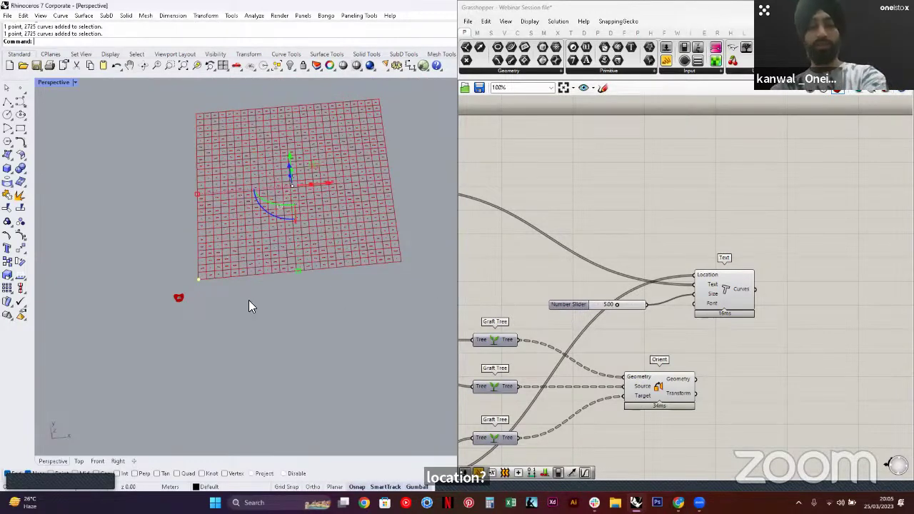
pyautogui.press('Delete')
pyautogui.hotkey('ctrl', 'z')
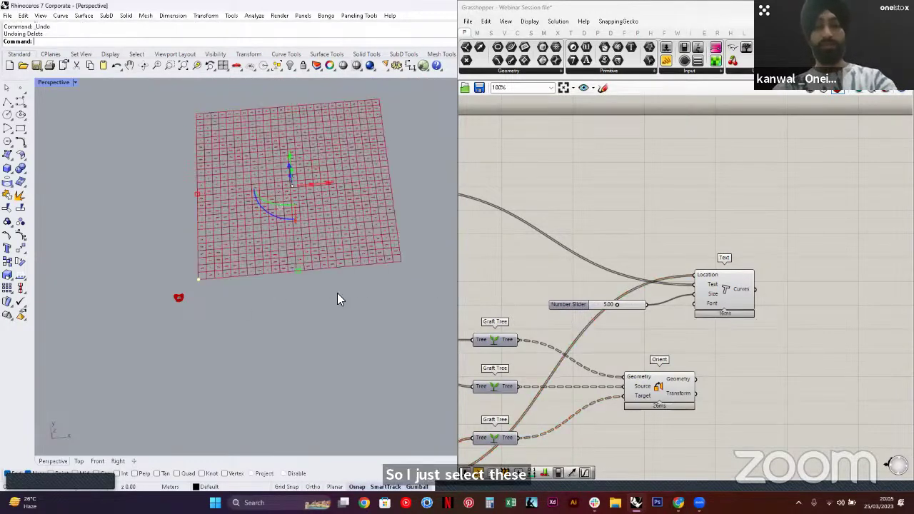
# Delete all baked number curves from the Rhino model, keeping the reference point at the grid's corner
pyautogui.moveTo(161, 94); pyautogui.dragTo(448, 282)
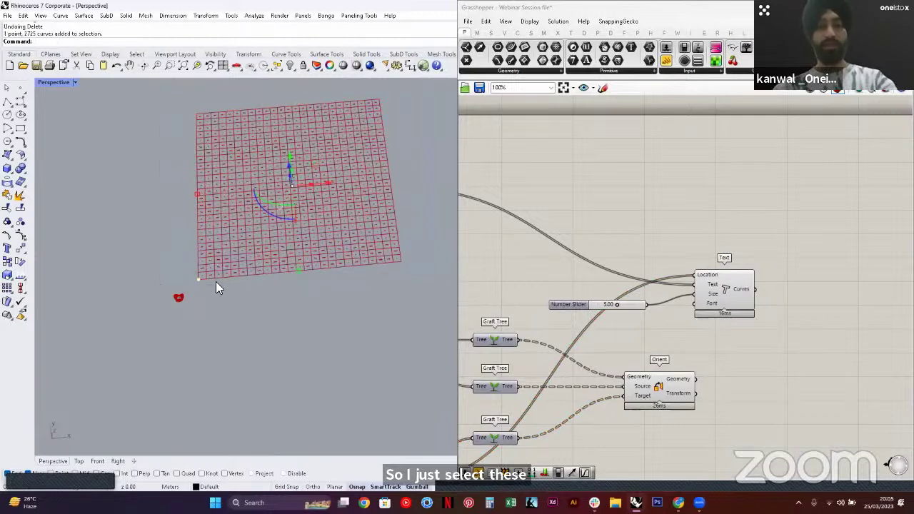
pyautogui.scroll(5, 146, 262)
pyautogui.scroll(7, 135, 257)
pyautogui.scroll(-3, 135, 253)
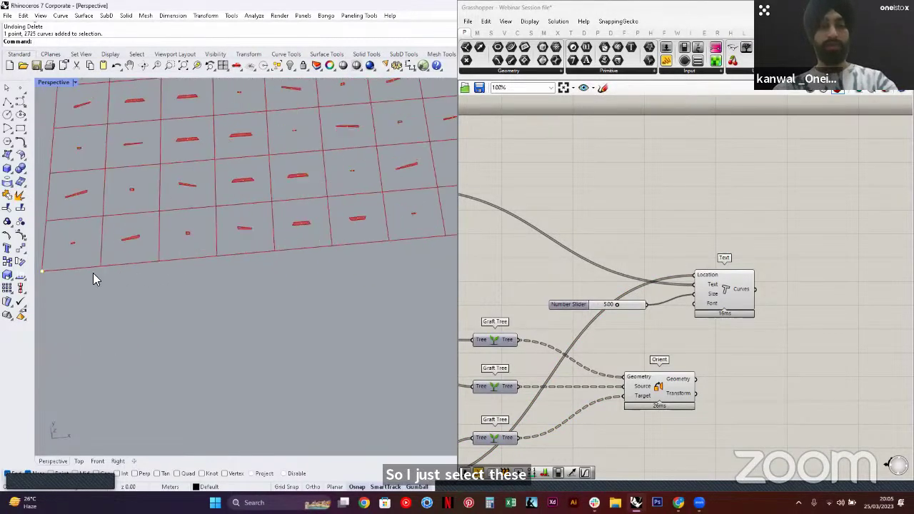
pyautogui.keyDown('shift'); pyautogui.moveTo(94, 273); pyautogui.dragTo(294, 283, button='right'); pyautogui.keyUp('shift')
pyautogui.scroll(7, 235, 270)
pyautogui.keyDown('ctrl'); pyautogui.click(235, 271); pyautogui.keyUp('ctrl')
pyautogui.scroll(-12, 260, 296)
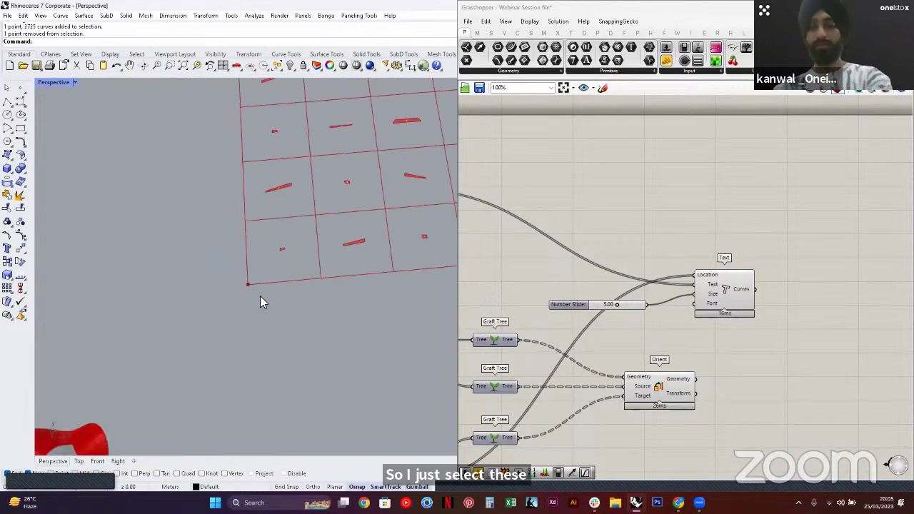
pyautogui.press('Delete')
pyautogui.scroll(-7, 250, 280)
# Internalise the data of the Point component that feeds the Rectangle's Plane input
pyautogui.scroll(-2, 250, 279)
pyautogui.scroll(-5, 541, 320)
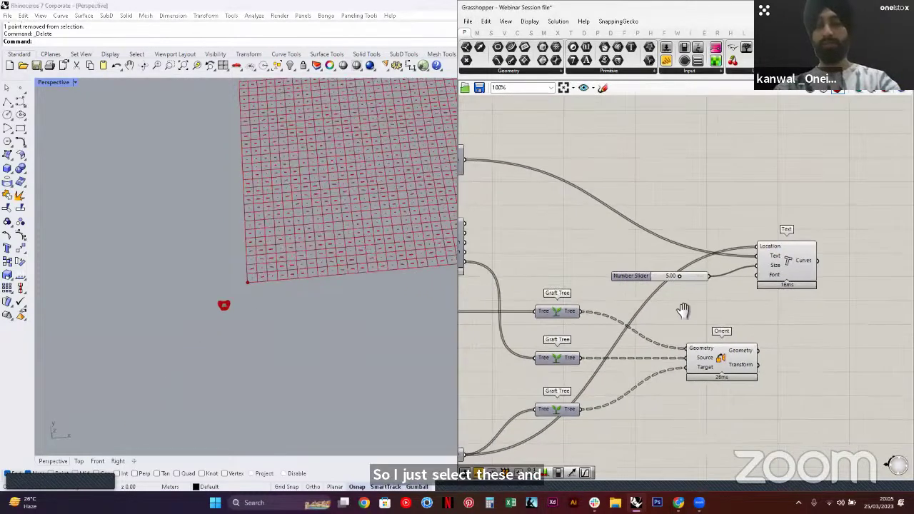
pyautogui.scroll(5, 581, 248)
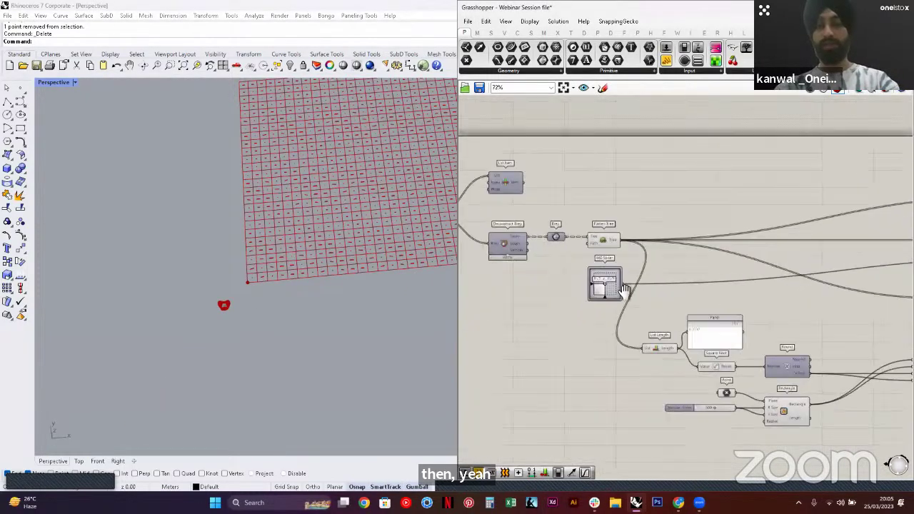
pyautogui.click(613, 326)
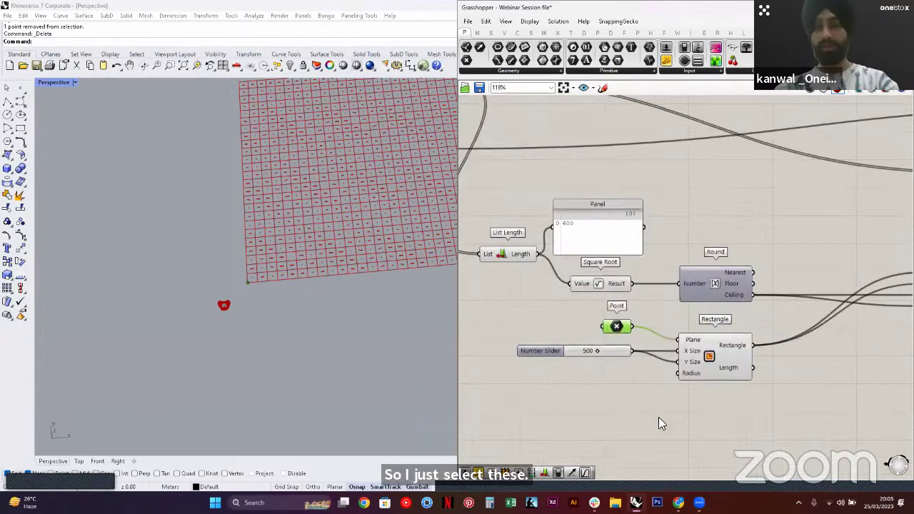
pyautogui.rightClick(616, 326)
pyautogui.click(654, 462)
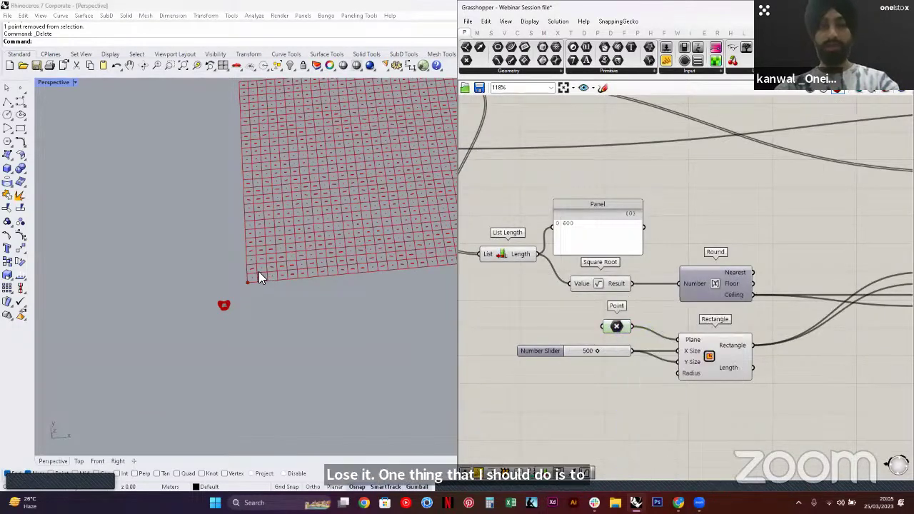
# Delete the reference point at the grid's corner from the Rhino model
pyautogui.scroll(2, 259, 271)
pyautogui.moveTo(209, 266); pyautogui.dragTo(264, 315)
pyautogui.press('Delete')
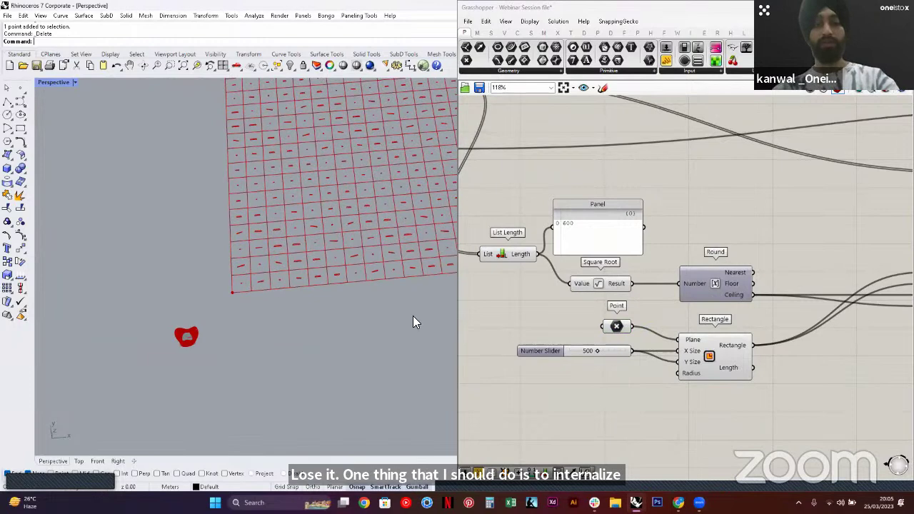
# Highlight the Text component and examine the number on the face in the grid's corner cell
pyautogui.scroll(-4, 677, 287)
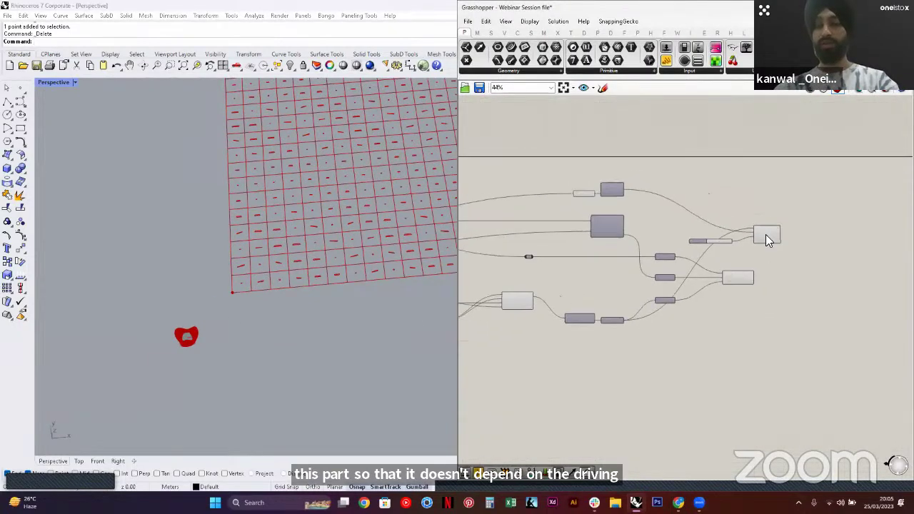
pyautogui.scroll(4, 768, 230)
pyautogui.click(761, 243)
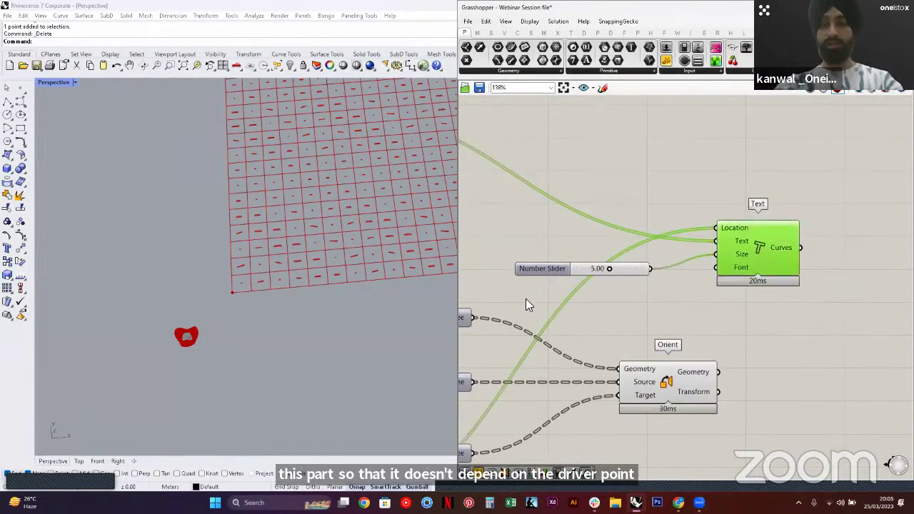
pyautogui.click(752, 309)
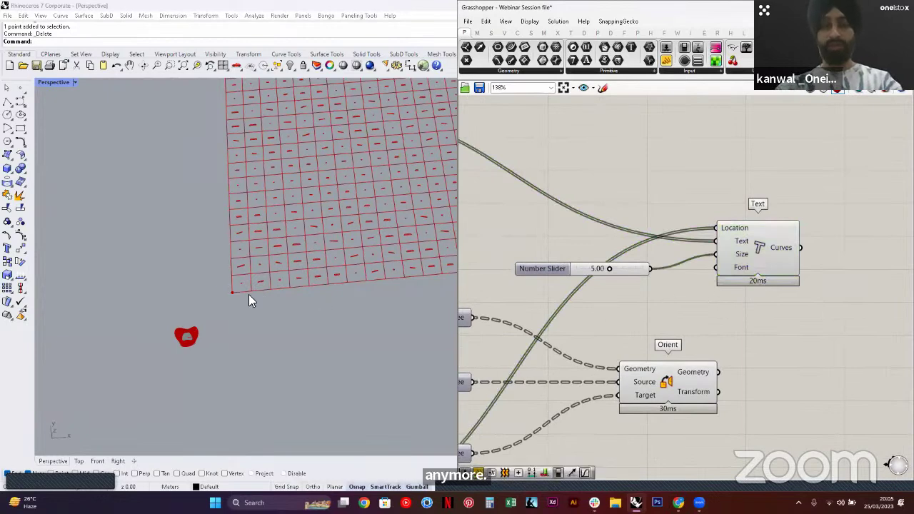
pyautogui.scroll(5, 250, 281)
pyautogui.scroll(5, 227, 277)
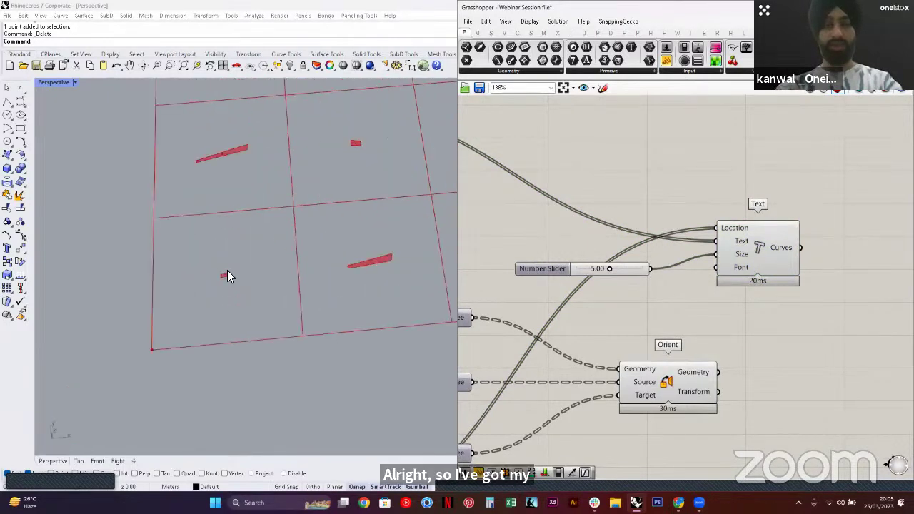
pyautogui.scroll(-3, 661, 304)
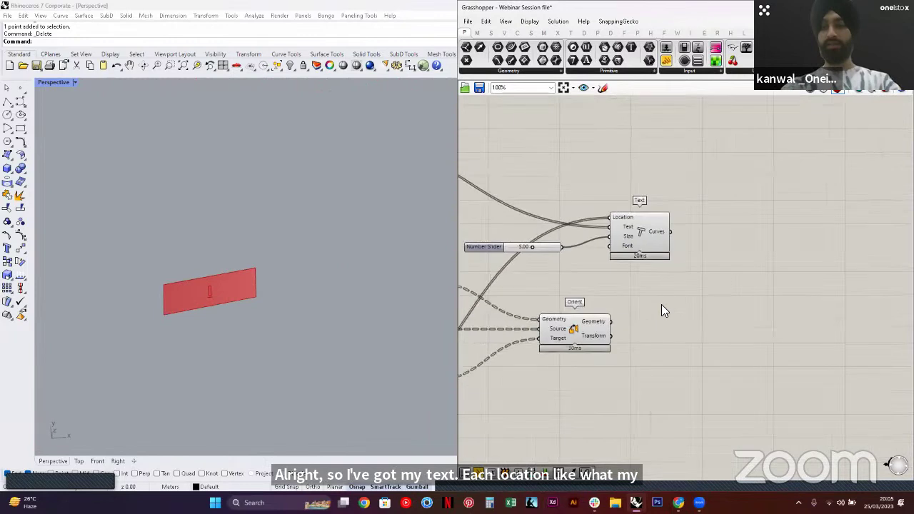
# Add a Deconstruct Brep component and connect Orient's Geometry output to its Brep input
pyautogui.doubleClick(661, 304)
pyautogui.write('DEC')
pyautogui.press('Up')
pyautogui.press('Up')
pyautogui.press('Up')
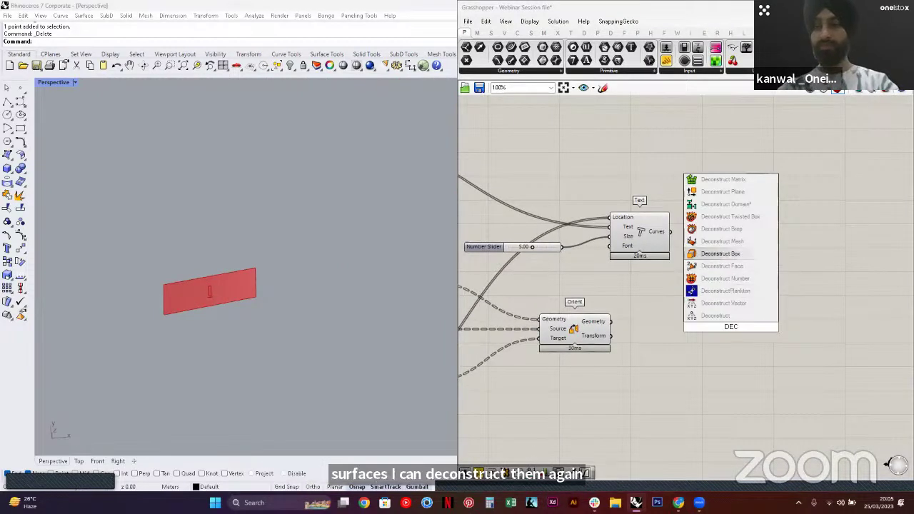
pyautogui.press('Return')
pyautogui.scroll(1, 658, 307)
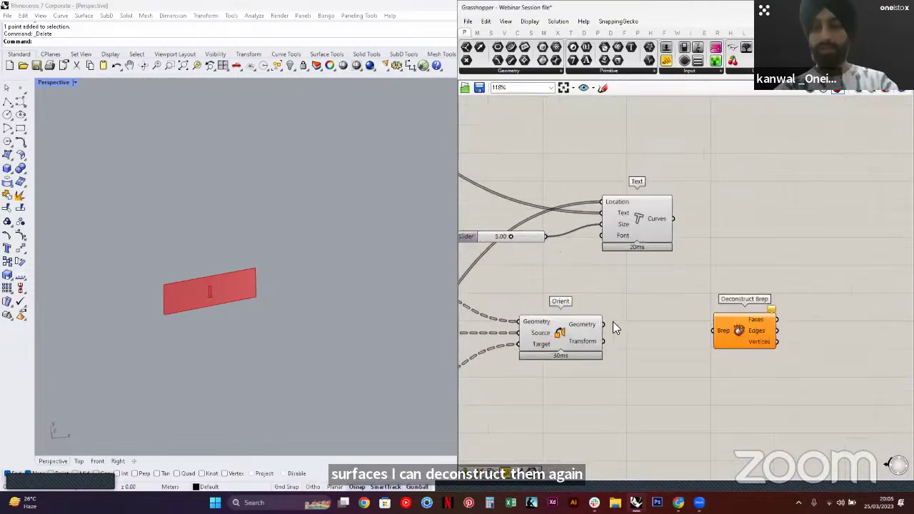
pyautogui.moveTo(686, 322); pyautogui.dragTo(657, 315)
pyautogui.click(616, 305)
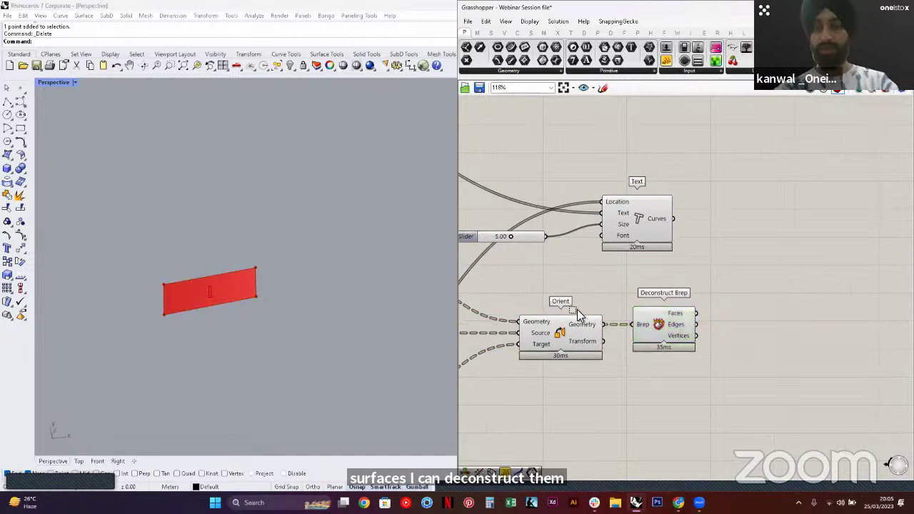
# Turn off the preview of the Orient component
pyautogui.click(574, 319)
pyautogui.scroll(1, 574, 312)
pyautogui.middleClick(573, 310)
pyautogui.click(603, 281)
pyautogui.click(775, 277)
# Add a Join Curves component and connect Deconstruct Brep's Edges output to its Curves input
pyautogui.moveTo(775, 277); pyautogui.dragTo(673, 279, button='right')
pyautogui.doubleClick(712, 348)
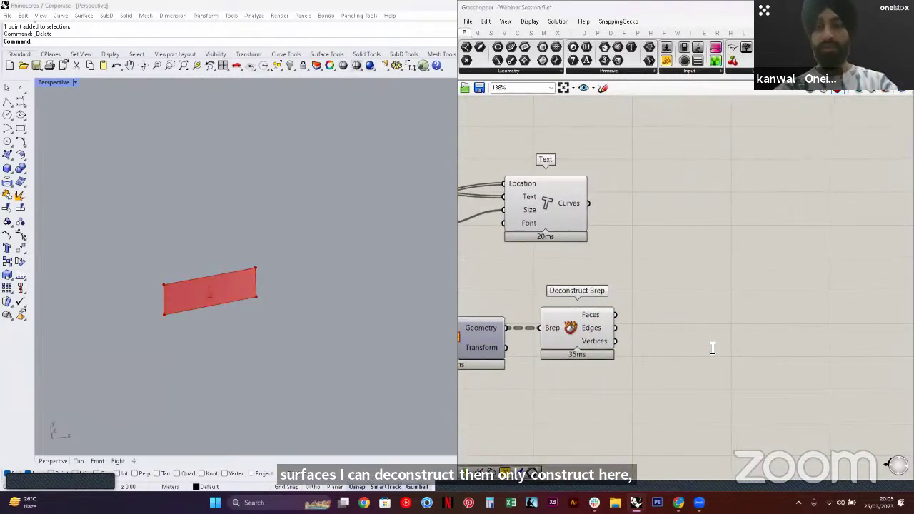
pyautogui.write('JOIN')
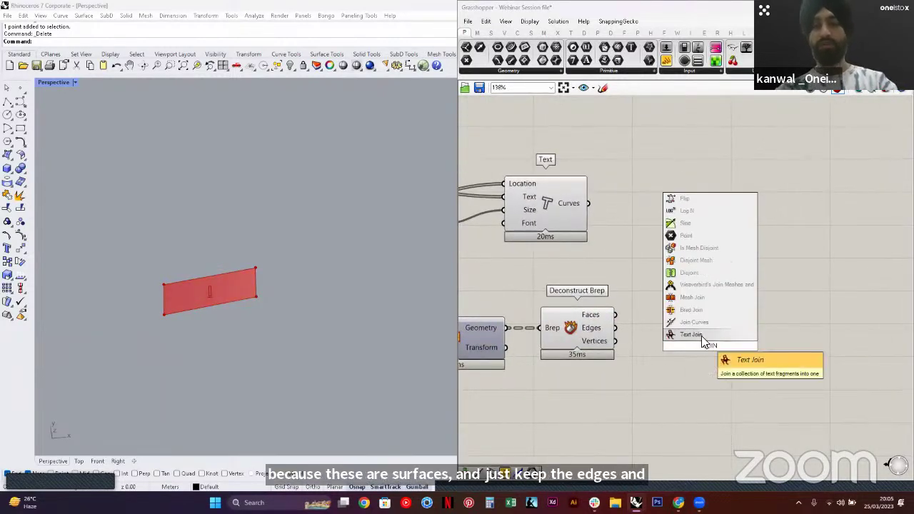
pyautogui.click(695, 322)
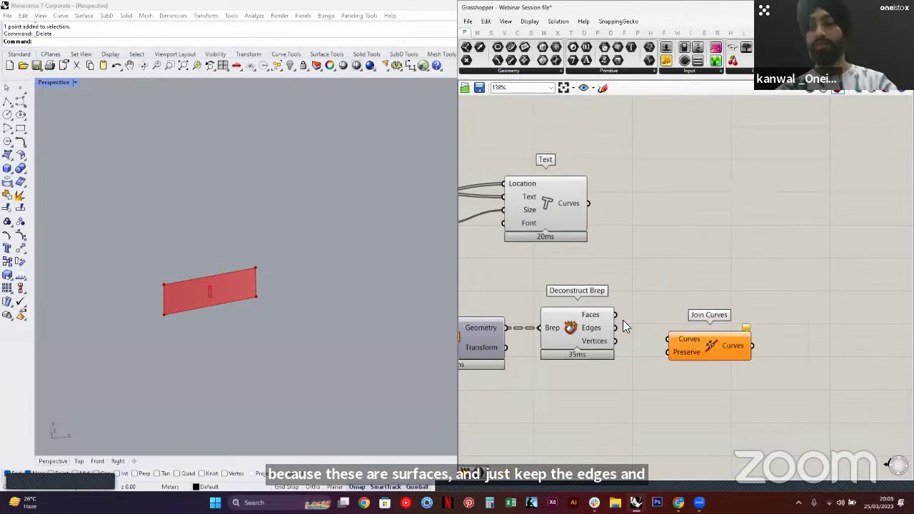
pyautogui.moveTo(665, 337); pyautogui.dragTo(666, 339)
pyautogui.moveTo(688, 338); pyautogui.dragTo(675, 331)
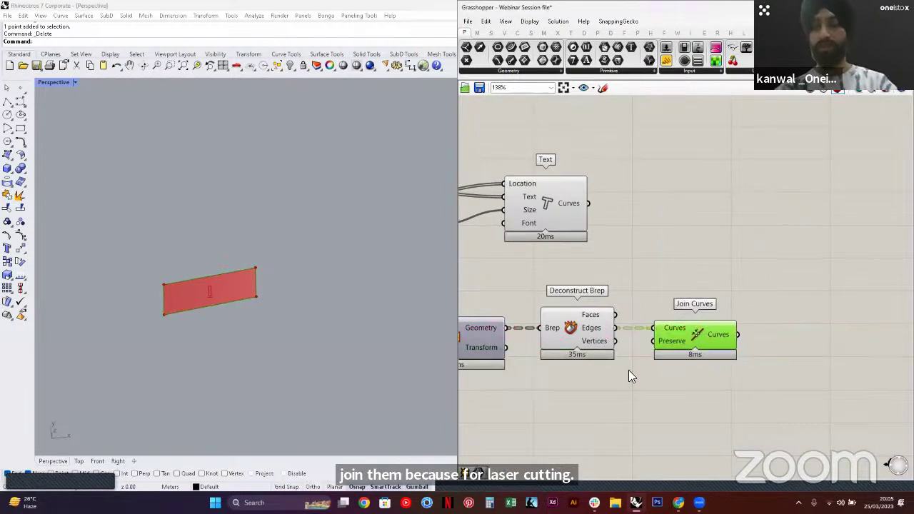
# Turn off the preview of the Deconstruct Brep component
pyautogui.moveTo(628, 370); pyautogui.dragTo(580, 313)
pyautogui.middleClick(556, 315)
pyautogui.click(586, 288)
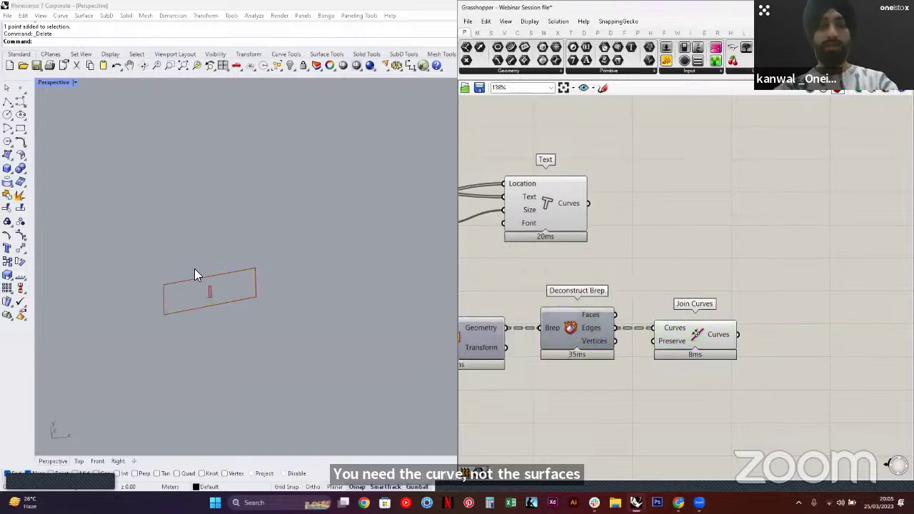
# Examine the joined face outlines and their numbers in several grid cells of the Perspective view
pyautogui.keyDown('shift'); pyautogui.moveTo(195, 269); pyautogui.dragTo(218, 303, button='right'); pyautogui.keyUp('shift')
pyautogui.scroll(-15, 218, 302)
pyautogui.scroll(2, 328, 311)
pyautogui.write('Z')
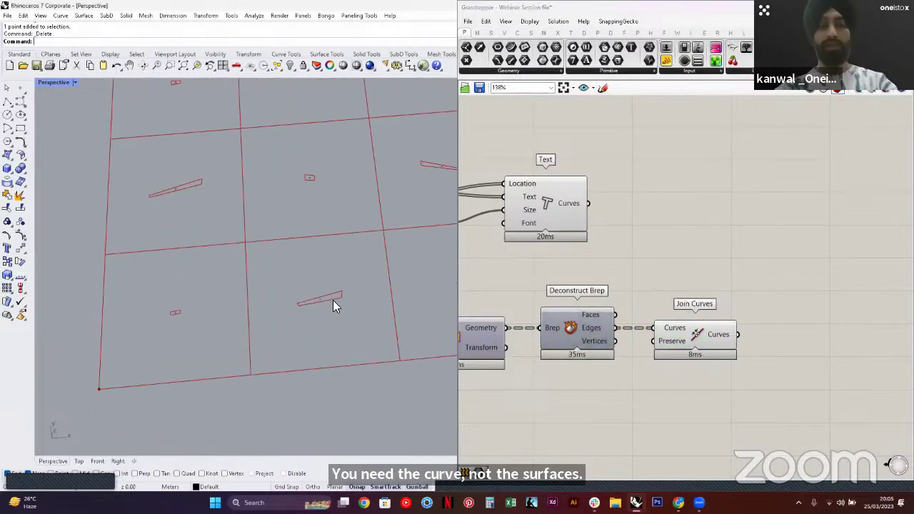
pyautogui.scroll(6, 333, 301)
pyautogui.press('Return')
pyautogui.moveTo(288, 278); pyautogui.dragTo(320, 303)
pyautogui.scroll(-20, 320, 304)
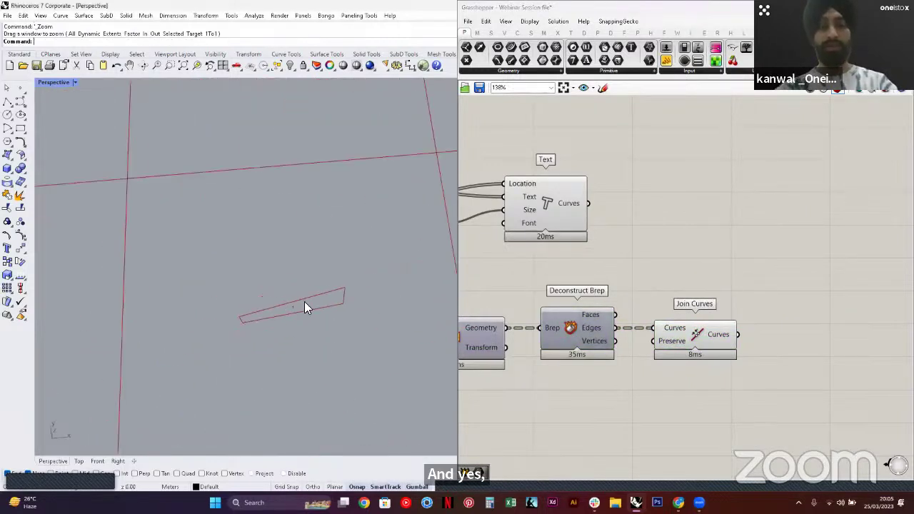
pyautogui.scroll(2, 304, 309)
pyautogui.scroll(-4, 503, 286)
pyautogui.scroll(-2, 251, 320)
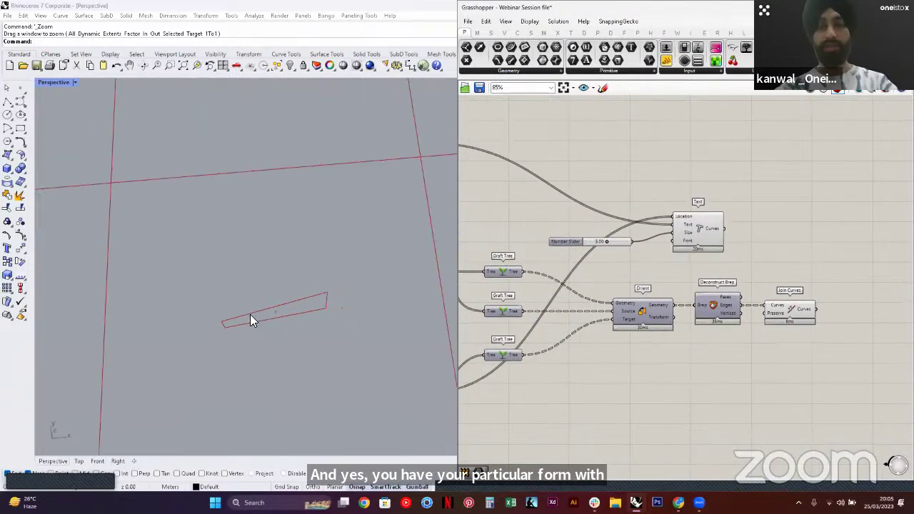
pyautogui.scroll(-3, 365, 309)
pyautogui.scroll(5, 373, 321)
# Move the Text component on the canvas so it lines up above Join Curves
pyautogui.scroll(-3, 684, 291)
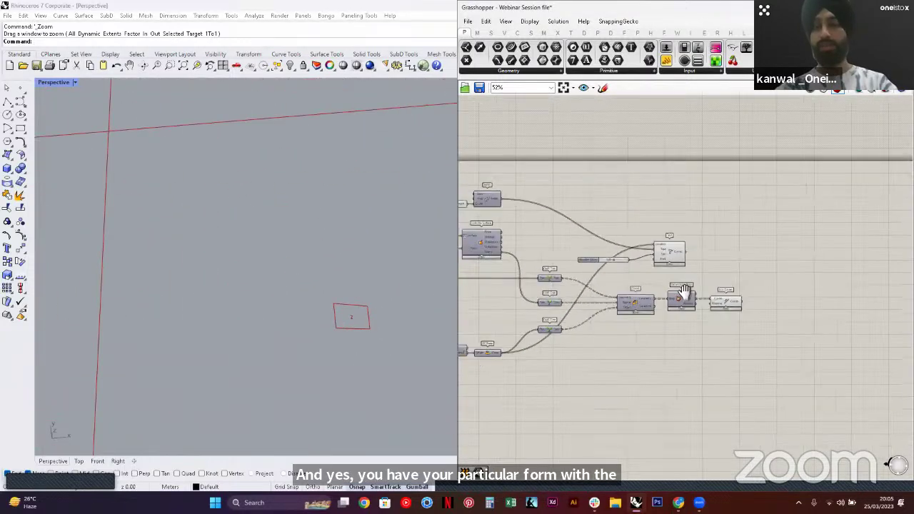
pyautogui.scroll(3, 684, 291)
pyautogui.moveTo(626, 251); pyautogui.dragTo(699, 249)
pyautogui.click(714, 275)
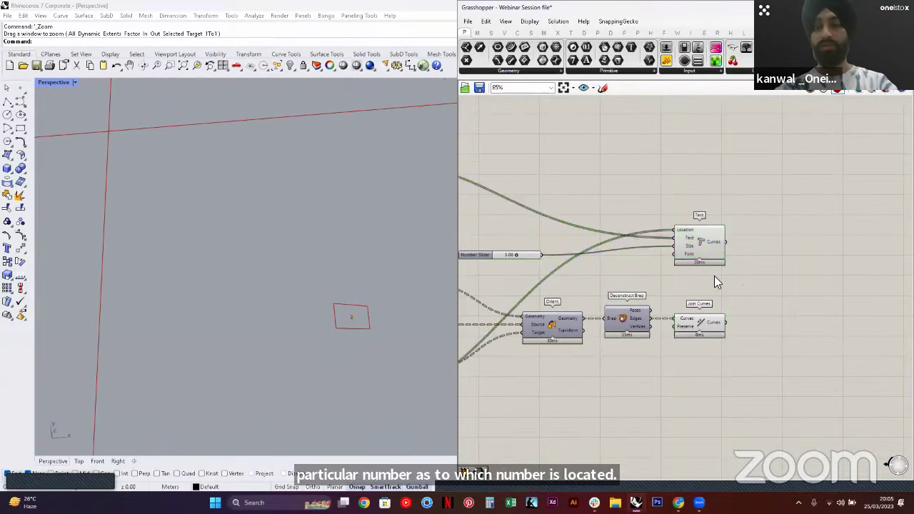
# Examine the red pavilion model's faceted strips up close and as a whole in the Perspective view
pyautogui.scroll(-8, 692, 262)
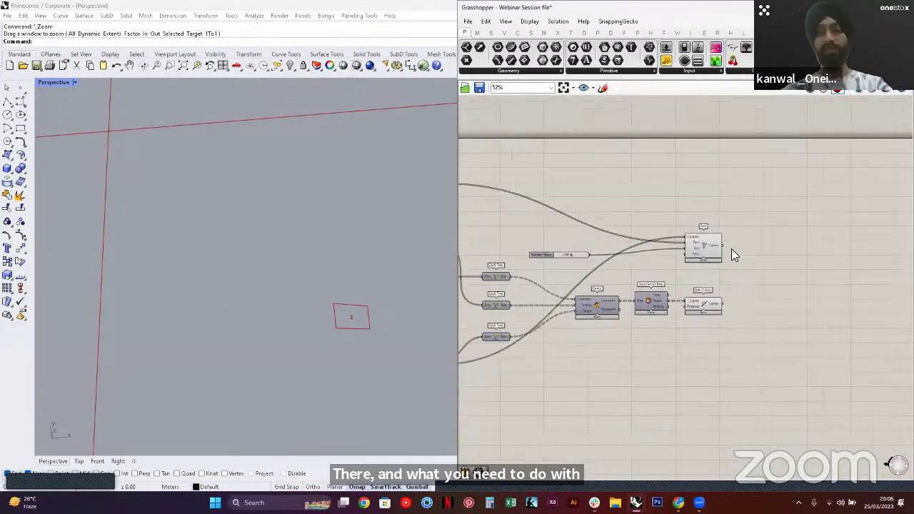
pyautogui.scroll(-3, 372, 270)
pyautogui.scroll(-8, 372, 273)
pyautogui.keyDown('shift'); pyautogui.moveTo(168, 390); pyautogui.dragTo(264, 337, button='right'); pyautogui.keyUp('shift')
pyautogui.scroll(8, 263, 335)
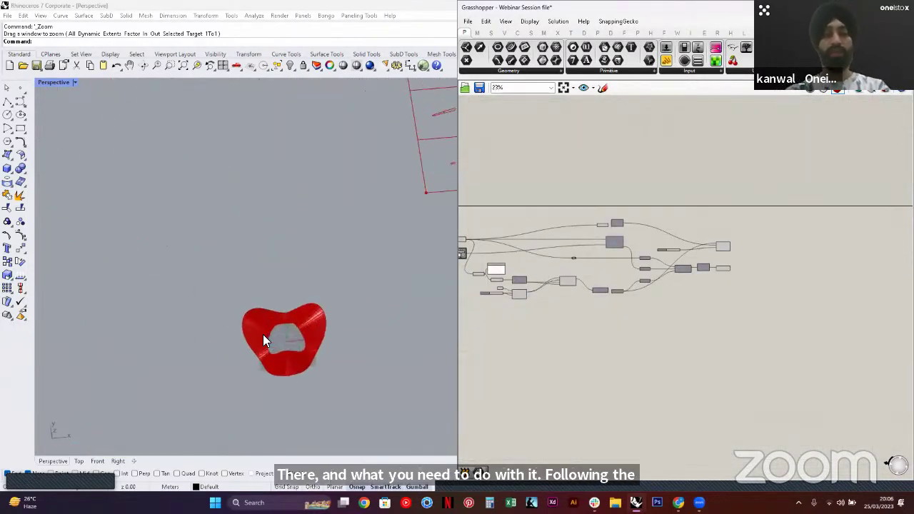
pyautogui.write('Z')
pyautogui.press('F4')
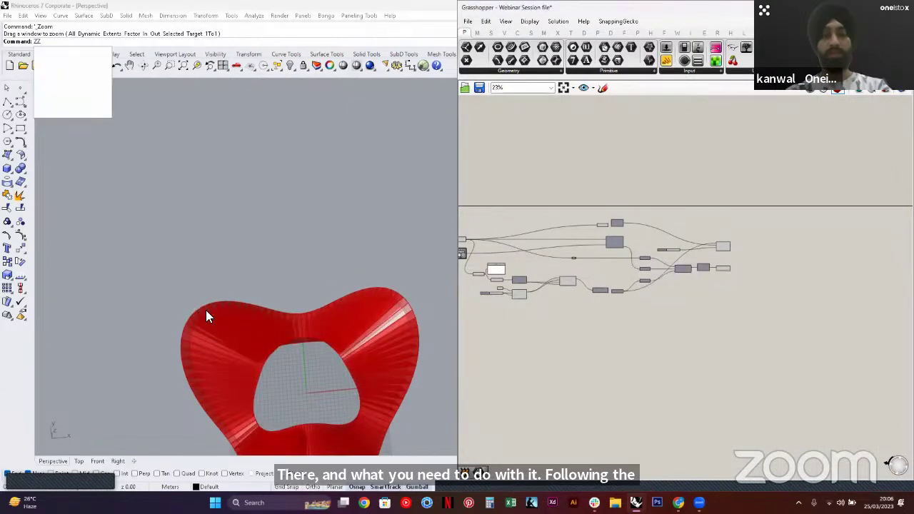
pyautogui.press('Return')
pyautogui.moveTo(188, 305); pyautogui.dragTo(242, 357)
pyautogui.moveTo(251, 378); pyautogui.dragTo(226, 298, button='right')
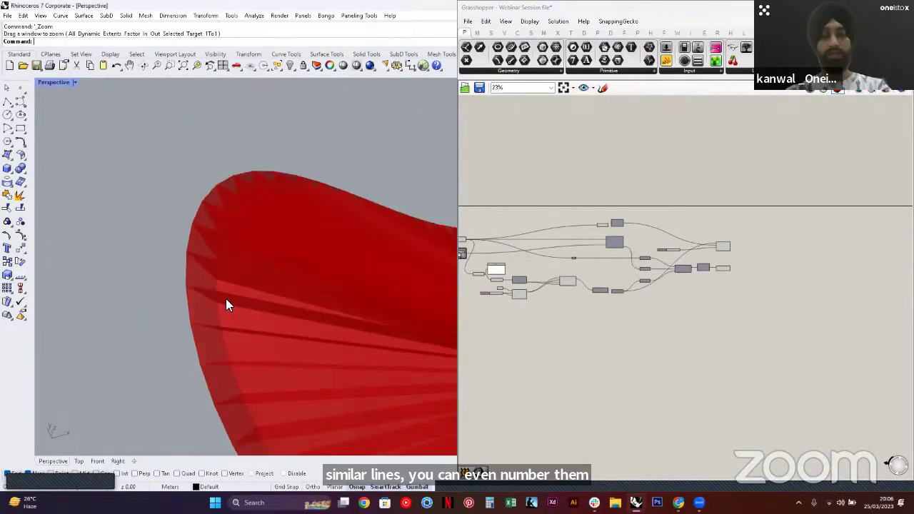
pyautogui.scroll(-10, 227, 300)
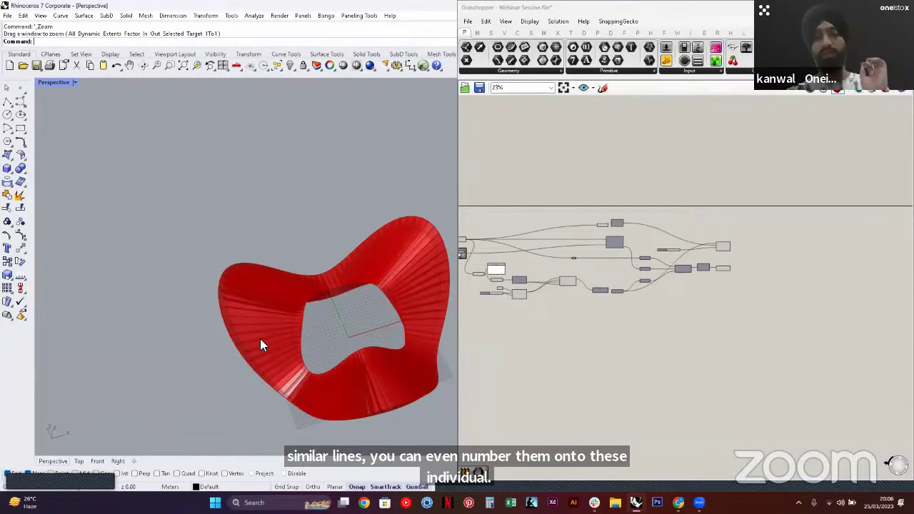
pyautogui.scroll(5, 722, 247)
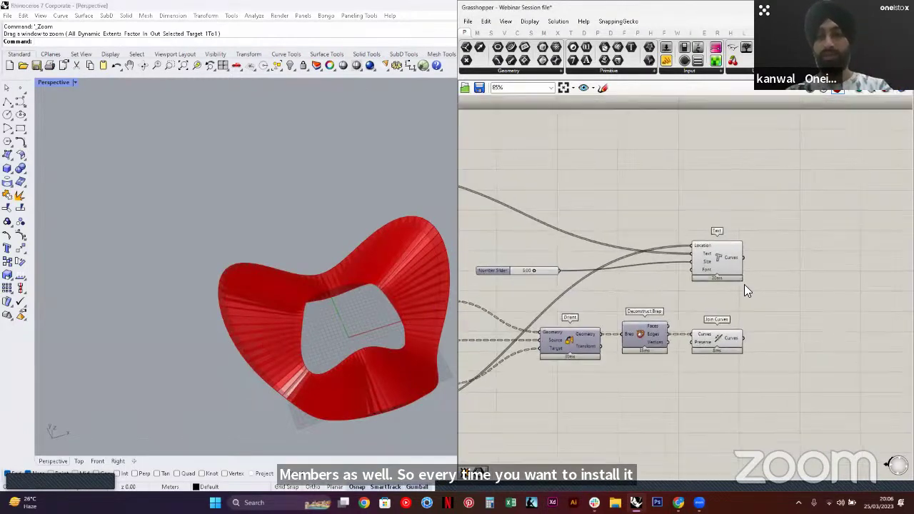
# Move the number slider that feeds the Text component's Size input closer to that component
pyautogui.moveTo(540, 284); pyautogui.dragTo(646, 278)
pyautogui.scroll(-15, 293, 365)
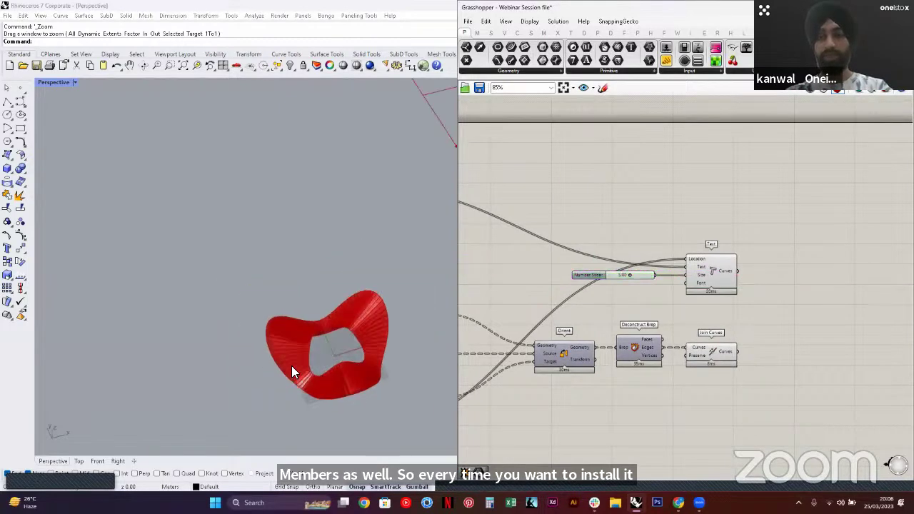
pyautogui.moveTo(592, 265); pyautogui.dragTo(564, 280, button='right')
# Bake the joined face outlines from Join Curves and the number curves from Text into the Rhino model
pyautogui.click(682, 366)
pyautogui.middleClick(683, 365)
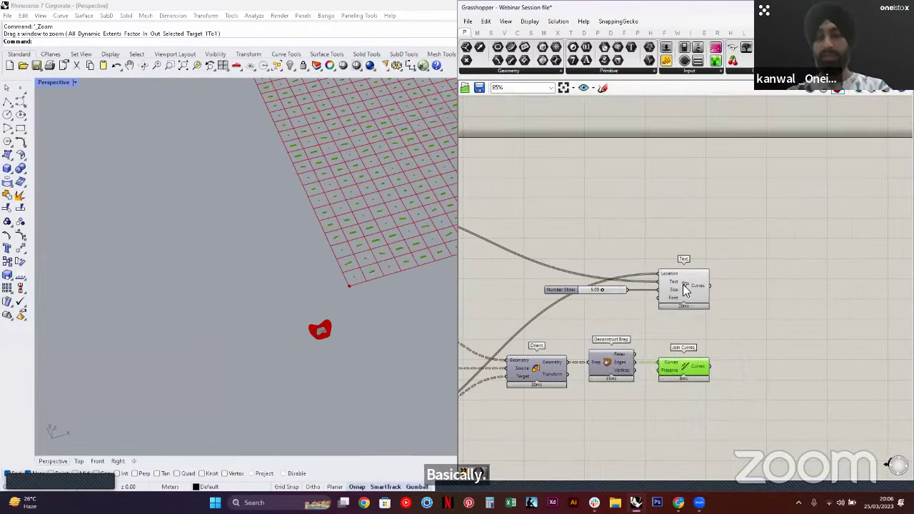
pyautogui.click(753, 308)
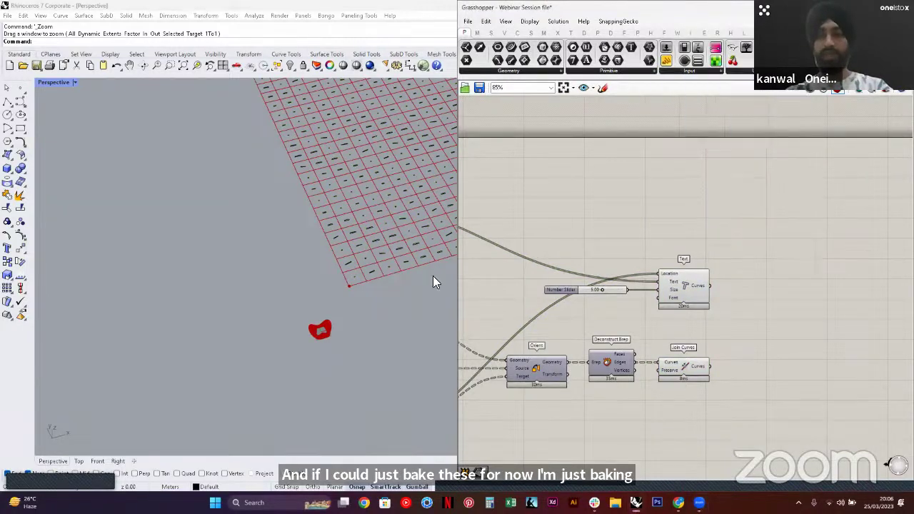
pyautogui.scroll(8, 376, 258)
pyautogui.scroll(-4, 196, 315)
pyautogui.press('F4')
pyautogui.click(212, 280)
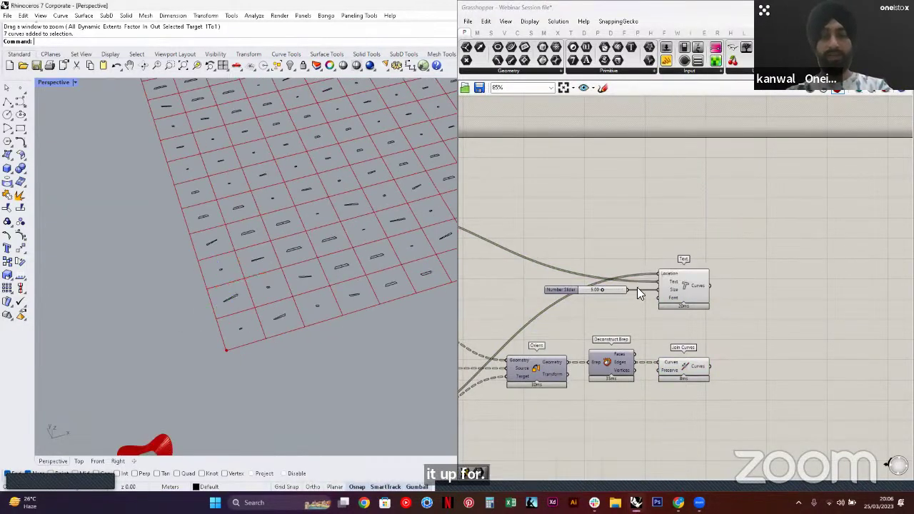
# Bake the rectangle grid from the Rectangular Array component into the Rhino model
pyautogui.scroll(-4, 642, 289)
pyautogui.moveTo(471, 362); pyautogui.dragTo(624, 344, button='right')
pyautogui.scroll(3, 624, 344)
pyautogui.click(626, 345)
pyautogui.scroll(1, 627, 345)
pyautogui.middleClick(626, 345)
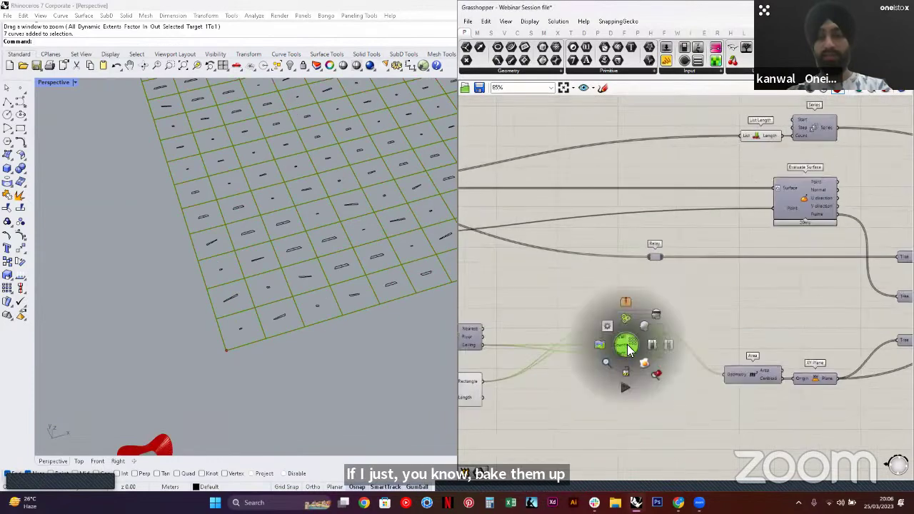
pyautogui.click(546, 356)
pyautogui.moveTo(536, 326); pyautogui.dragTo(681, 324, button='right')
pyautogui.click(751, 322)
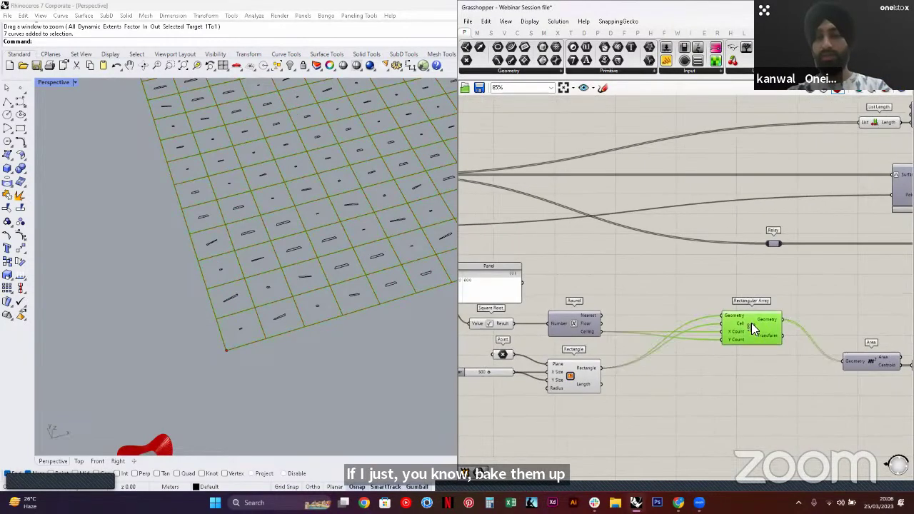
pyautogui.middleClick(751, 323)
pyautogui.click(764, 277)
pyautogui.scroll(-2, 220, 319)
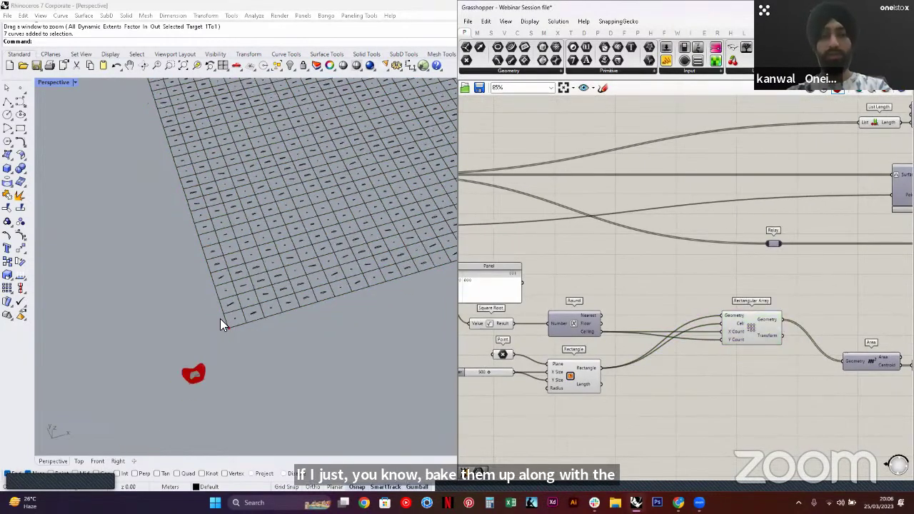
pyautogui.scroll(-5, 220, 319)
pyautogui.press('F4')
pyautogui.moveTo(132, 170); pyautogui.dragTo(401, 339)
pyautogui.press('Escape')
# Select the whole baked grid with its outlines and numbers and set up its export as AutoCAD Drawing (*.dwg)
pyautogui.scroll(5, 280, 281)
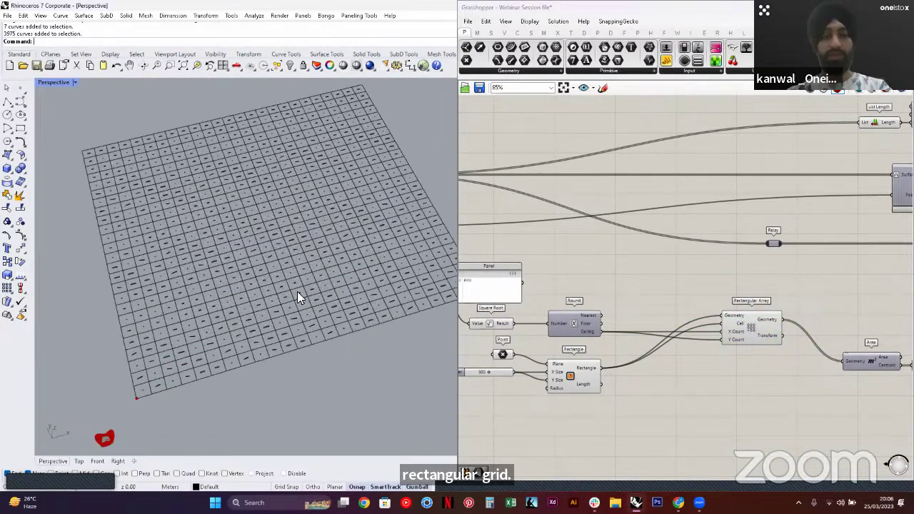
pyautogui.moveTo(298, 298); pyautogui.dragTo(205, 305, button='right')
pyautogui.scroll(-2, 205, 305)
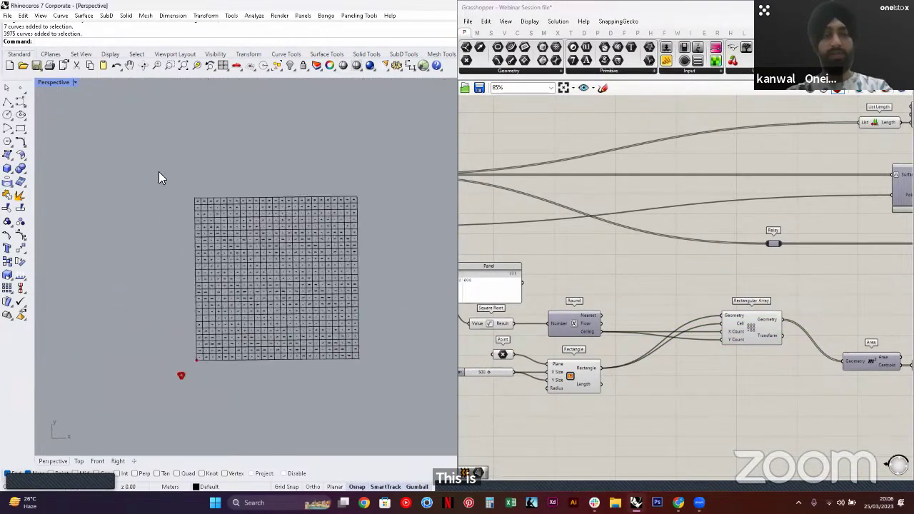
pyautogui.moveTo(159, 172); pyautogui.dragTo(395, 373)
pyautogui.click(7, 15)
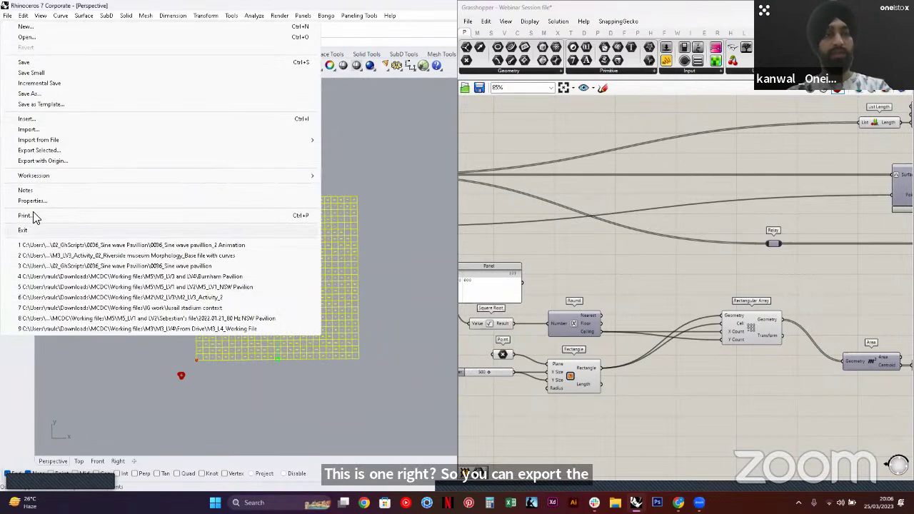
pyautogui.click(47, 150)
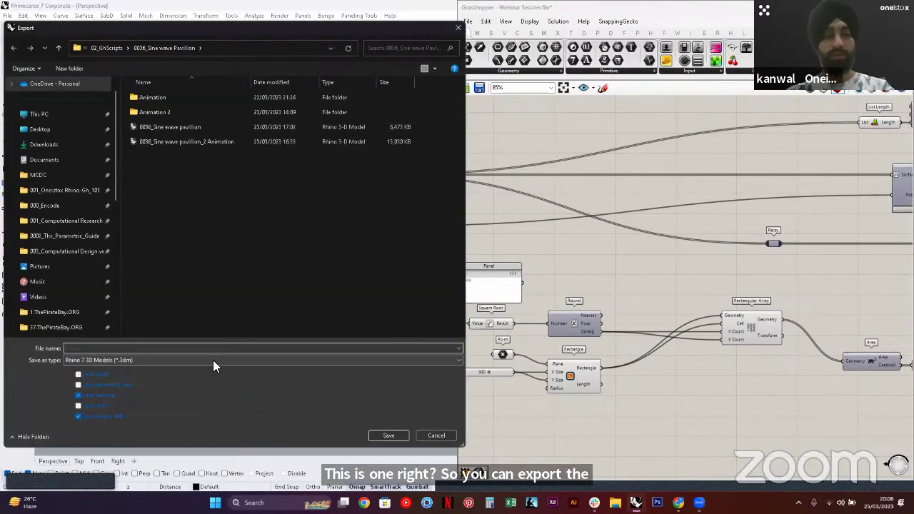
pyautogui.click(213, 360)
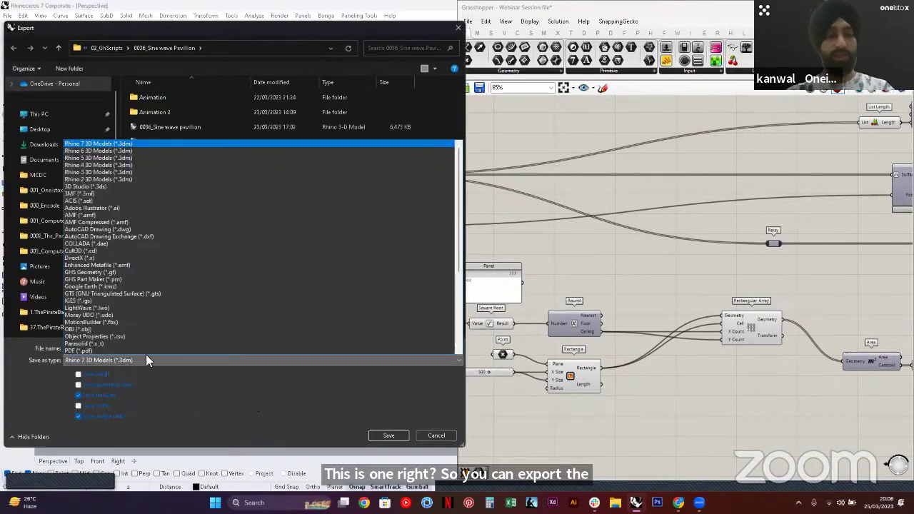
pyautogui.click(108, 229)
# Name the export file ABC, save it with the offered export settings, and clear the selection
pyautogui.write('A')
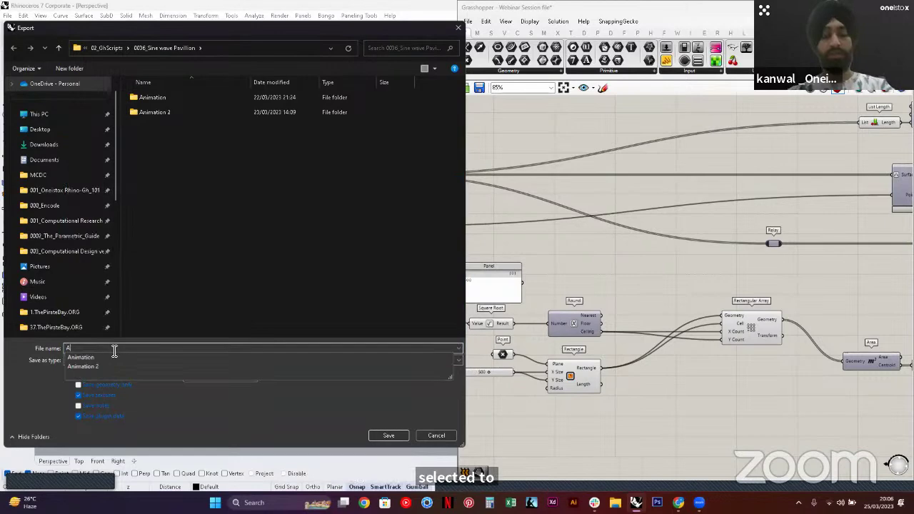
pyautogui.write('BC')
pyautogui.click(375, 430)
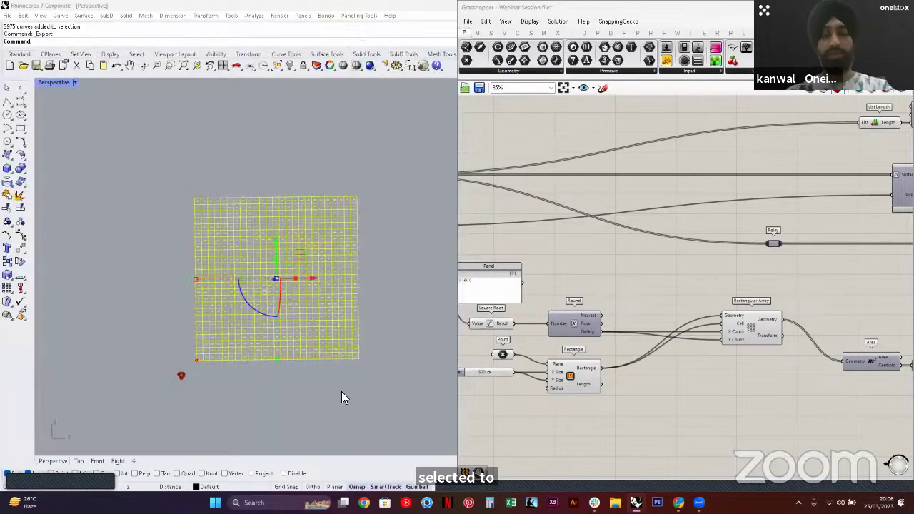
pyautogui.click(424, 287)
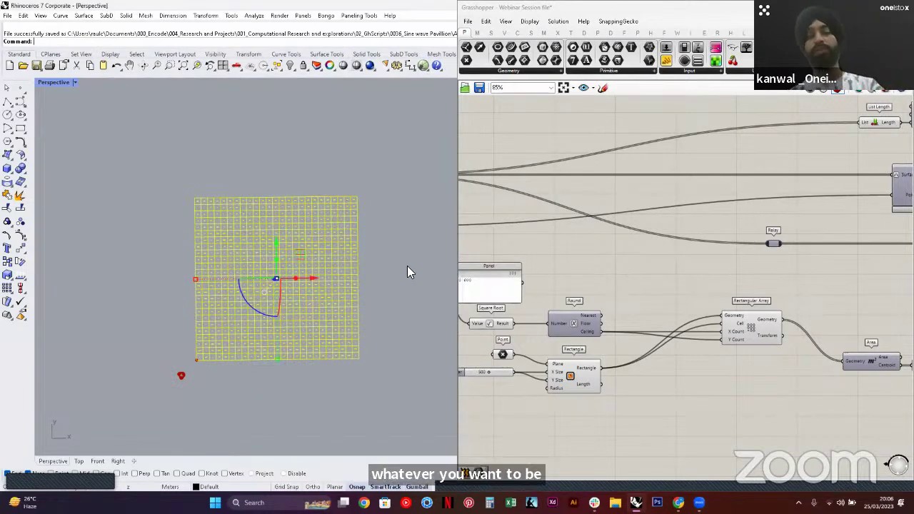
pyautogui.click(407, 266)
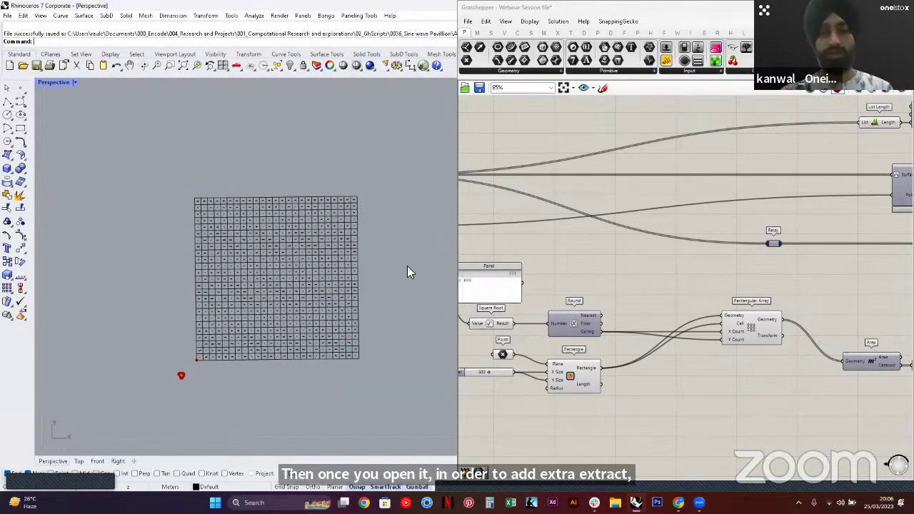
# Examine the baked face outlines and numbers in the grid cells up close
pyautogui.scroll(6, 263, 257)
pyautogui.scroll(5, 267, 221)
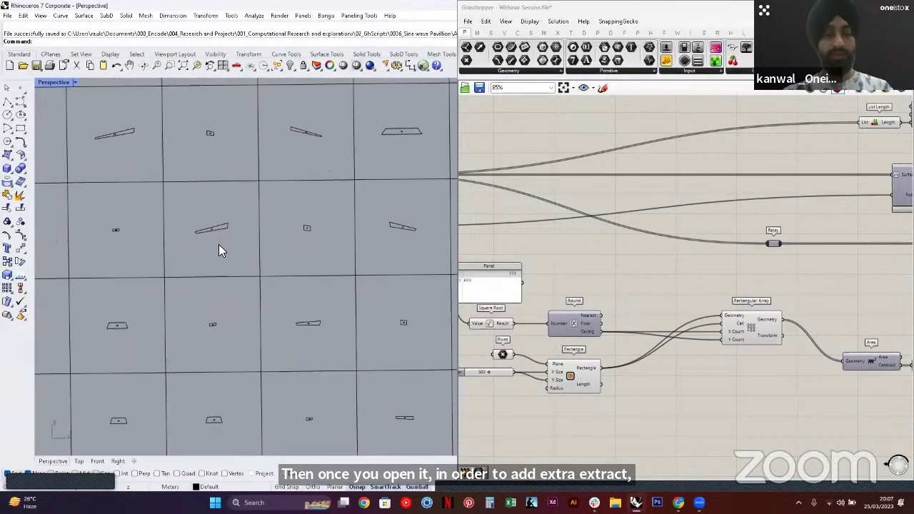
pyautogui.write('z')
pyautogui.press('Return')
pyautogui.moveTo(172, 180); pyautogui.dragTo(256, 272)
pyautogui.moveTo(307, 280); pyautogui.dragTo(297, 247, button='right')
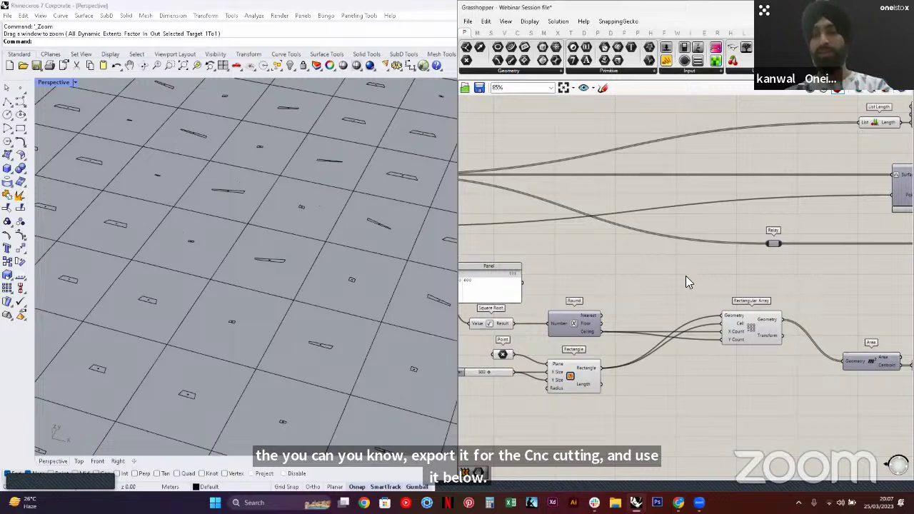
# Save the Grasshopper definition Webinar Session file
pyautogui.scroll(-10, 702, 266)
pyautogui.scroll(1, 689, 271)
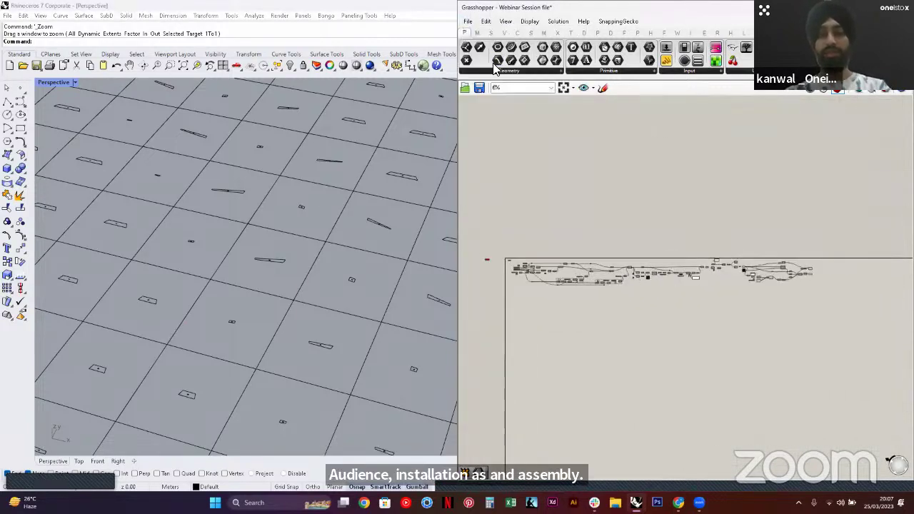
pyautogui.click(468, 20)
pyautogui.click(558, 156)
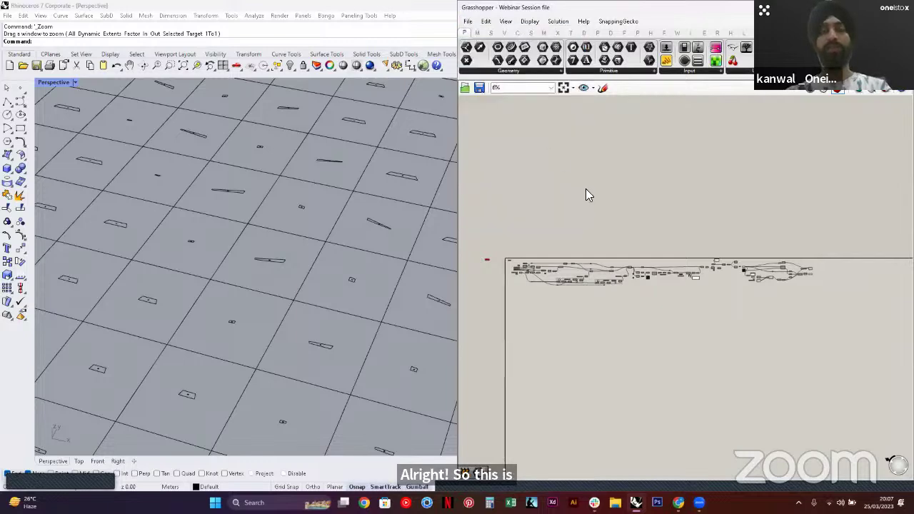
pyautogui.scroll(-5, 266, 214)
pyautogui.scroll(-3, 265, 213)
pyautogui.moveTo(295, 219); pyautogui.dragTo(306, 264, button='right')
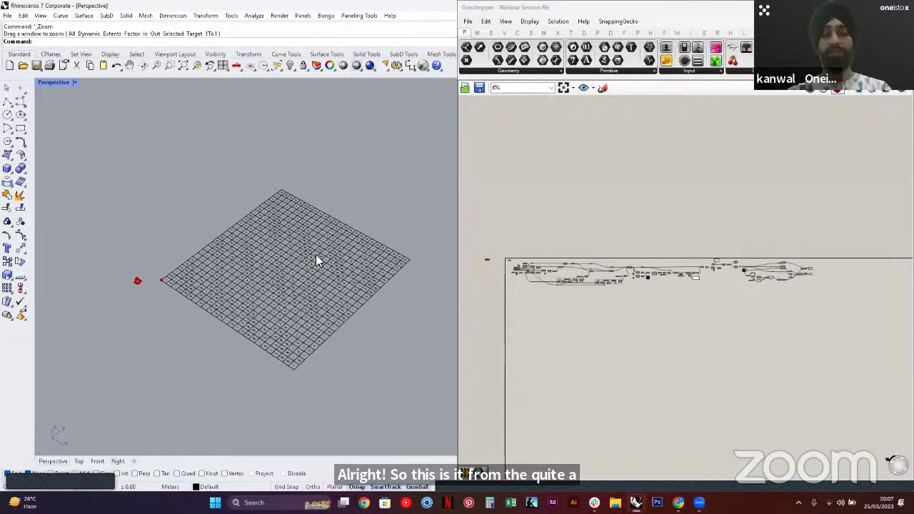